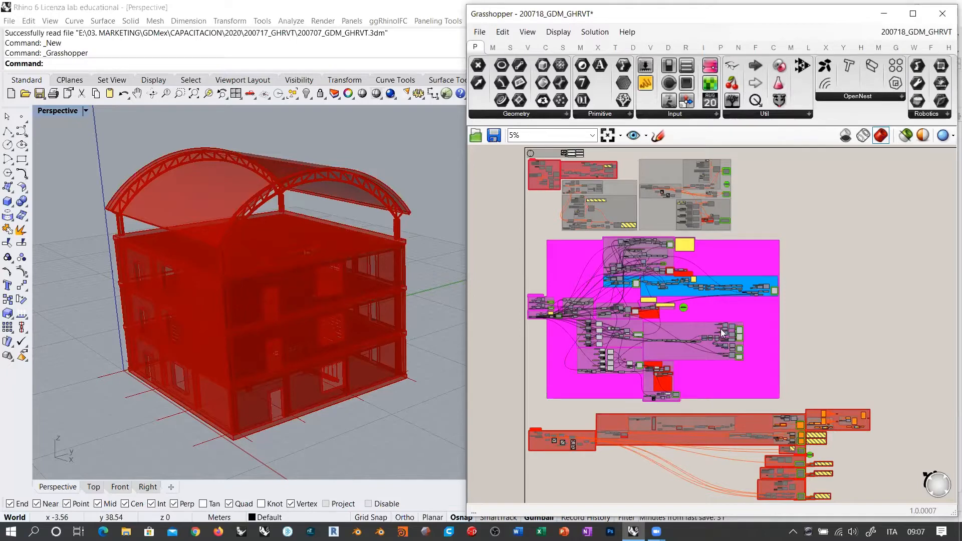
# Widen the Grasshopper window over the viewport and bring up the ggRvt component set.
pyautogui.scroll(5, 681, 337)
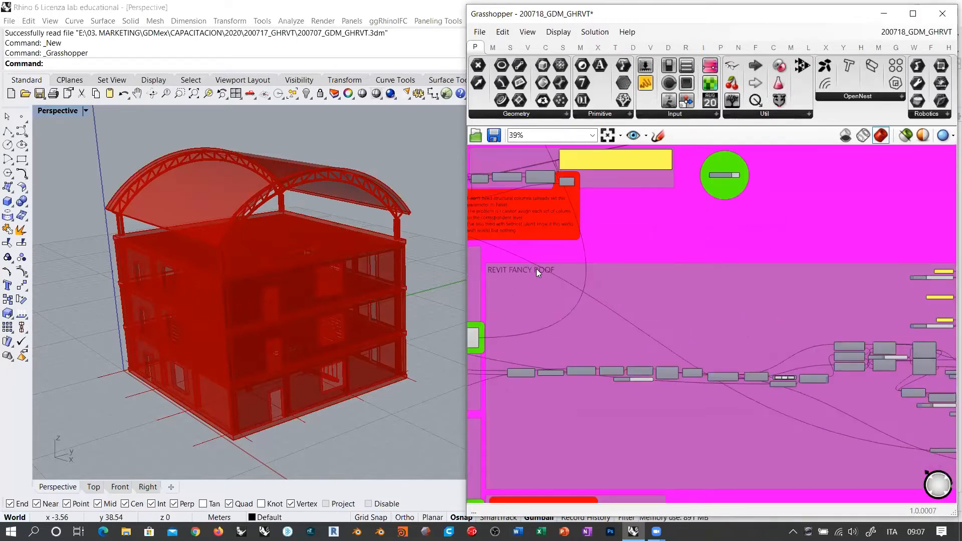
pyautogui.moveTo(322, 241)
pyautogui.mouseDown(button='right')
pyautogui.moveTo(311, 230)
pyautogui.moveTo(318, 223)
pyautogui.moveTo(319, 242)
pyautogui.mouseUp(button='right')
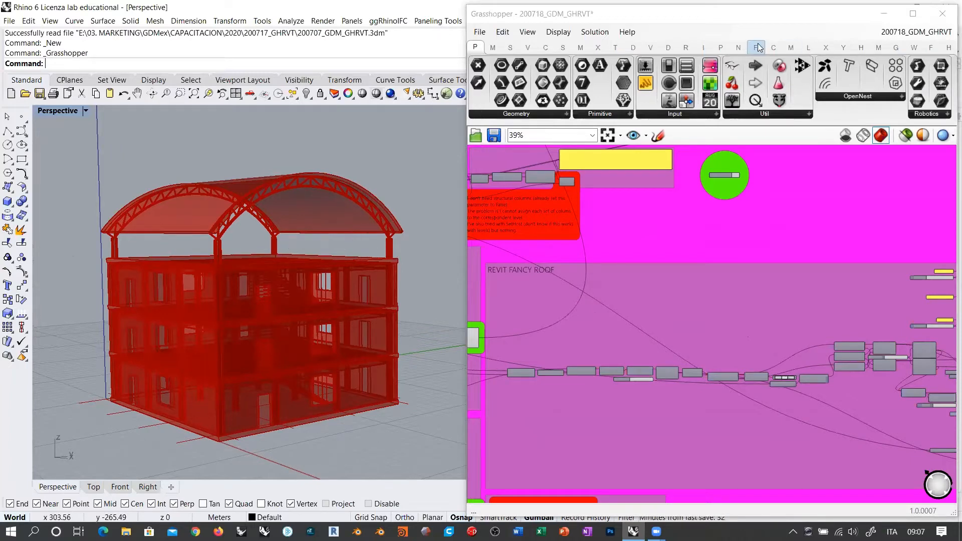
pyautogui.click(465, 50)
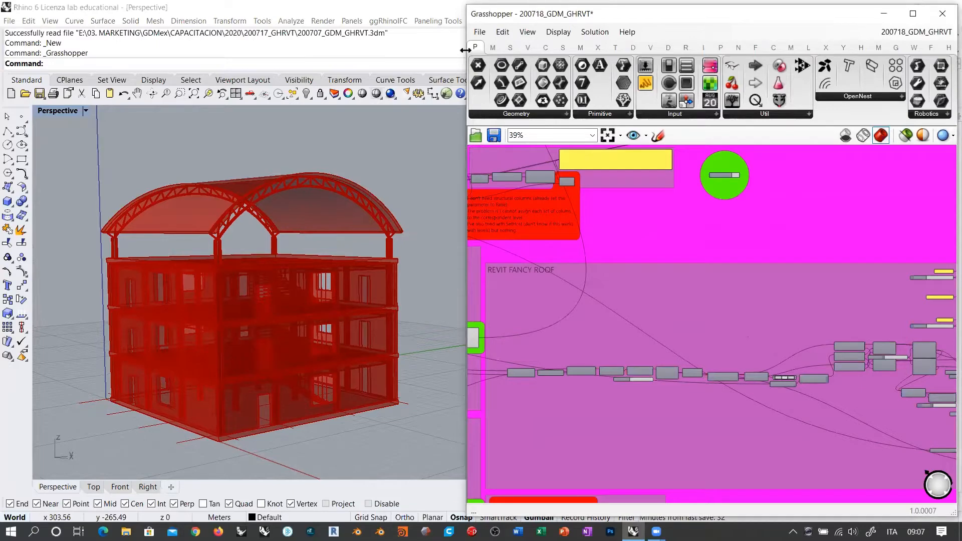
pyautogui.moveTo(466, 50); pyautogui.dragTo(213, 50)
pyautogui.click(818, 47)
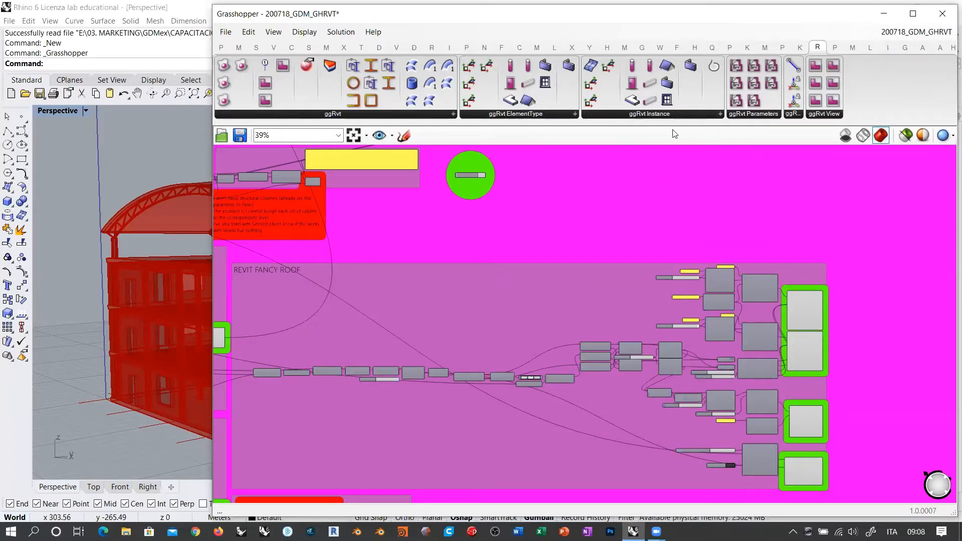
# Place the ggRvt Roof and ggRvt RoofType components side by side on the empty canvas above the REVIT FANCY ROOF group.
pyautogui.moveTo(667, 65); pyautogui.dragTo(687, 200)
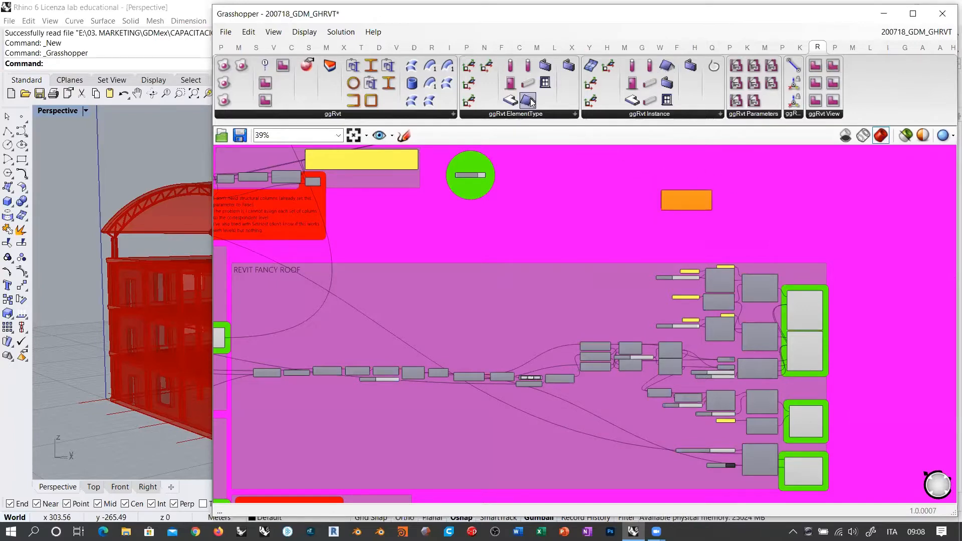
pyautogui.scroll(8, 627, 193)
pyautogui.moveTo(639, 228); pyautogui.dragTo(609, 290, button='right')
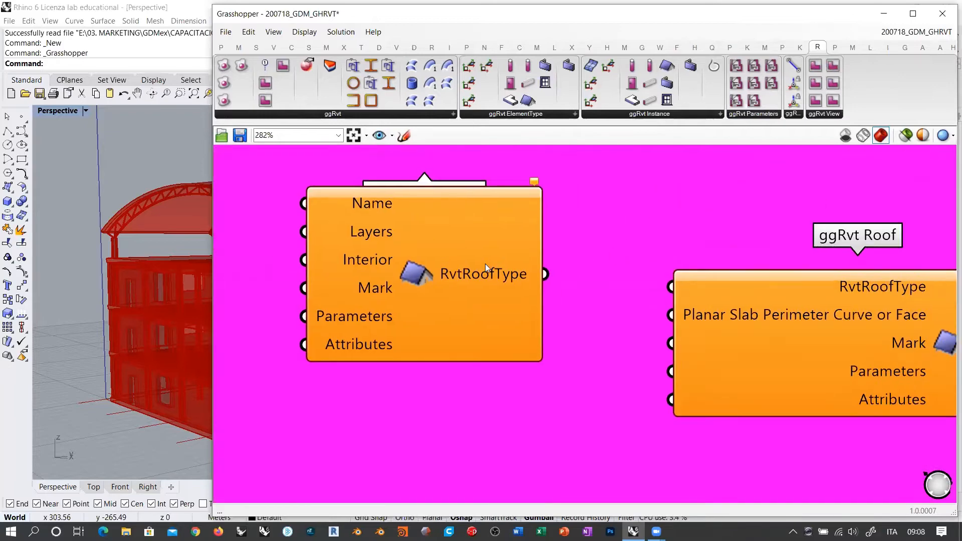
pyautogui.scroll(-1, 485, 264)
pyautogui.moveTo(493, 266); pyautogui.dragTo(539, 266)
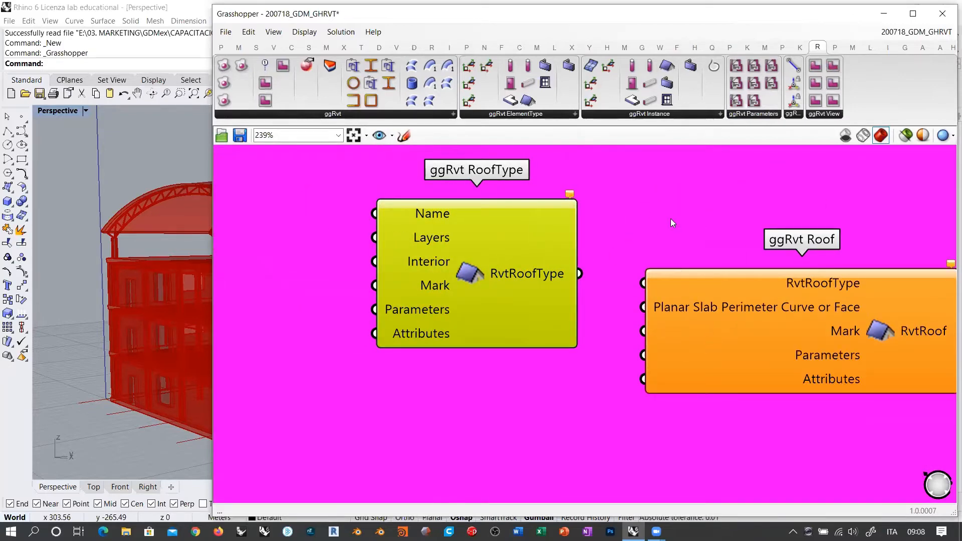
pyautogui.moveTo(481, 270); pyautogui.dragTo(488, 261)
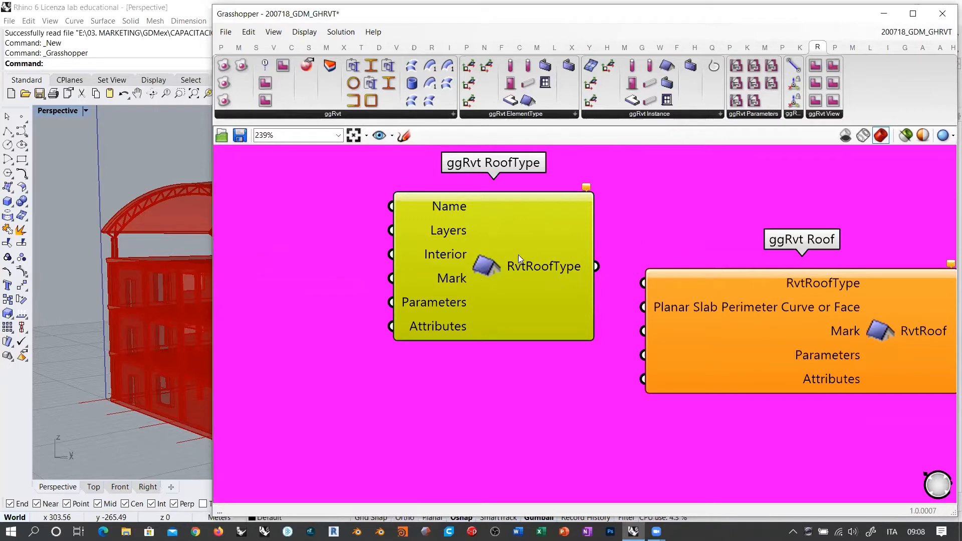
pyautogui.click(639, 214)
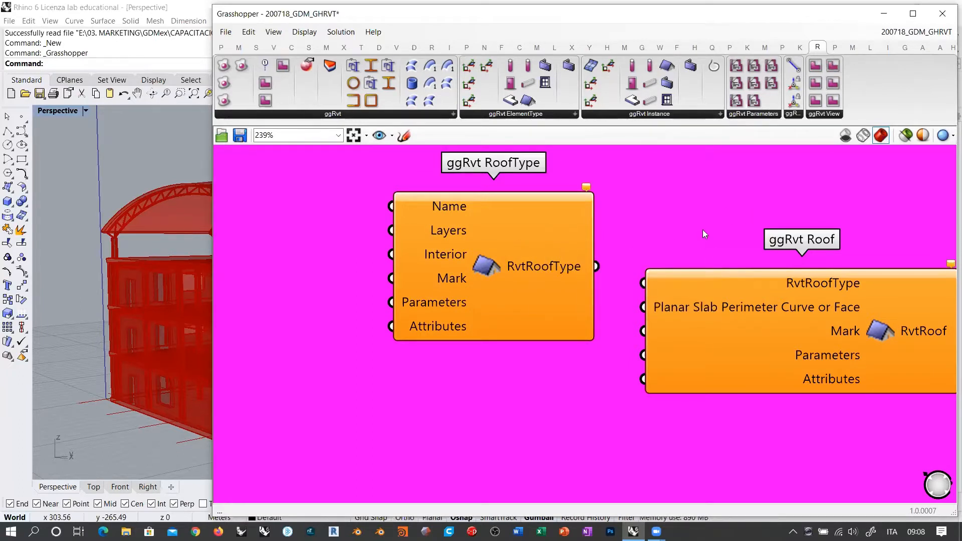
# Delete the ggRvt RoofType and ggRvt Roof components from the canvas.
pyautogui.click(482, 265)
pyautogui.keyDown('shift'); pyautogui.click(791, 335); pyautogui.keyUp('shift')
pyautogui.press('Delete')
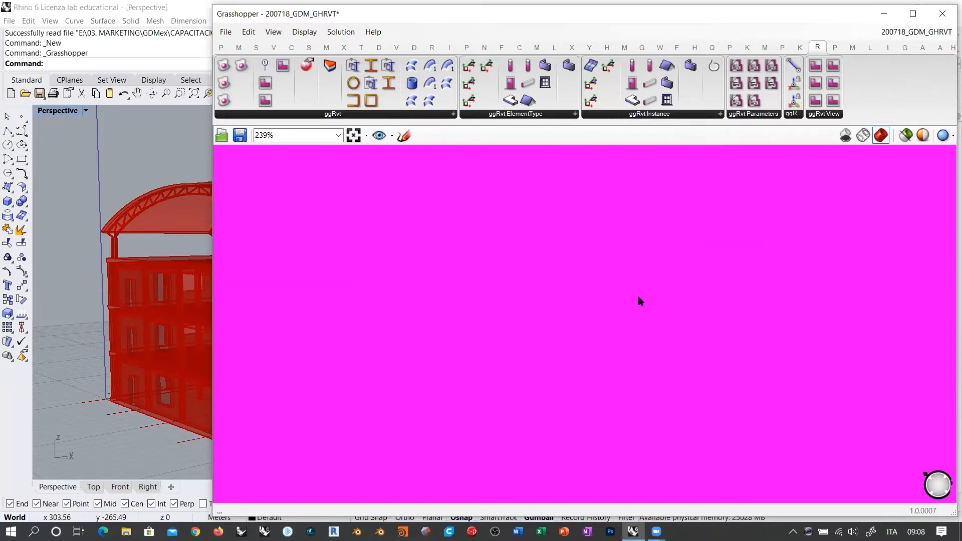
# Narrow the Grasshopper window to uncover the building model while keeping the REVIT FANCY ROOF group in view.
pyautogui.scroll(-8, 588, 281)
pyautogui.moveTo(506, 334); pyautogui.dragTo(532, 269, button='right')
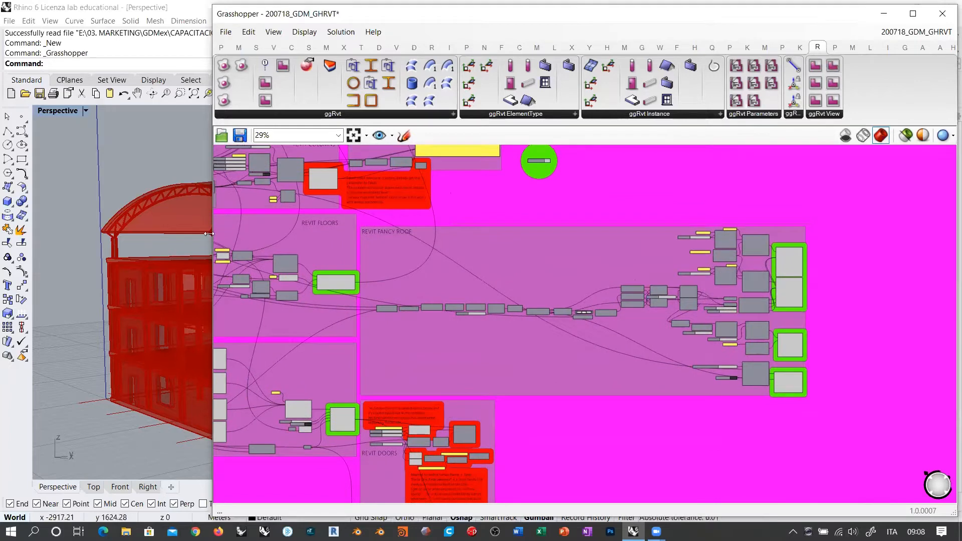
pyautogui.moveTo(208, 234); pyautogui.dragTo(386, 233)
# Examine the curved truss roof and its supports on the building from several angles.
pyautogui.moveTo(296, 271); pyautogui.dragTo(338, 221, button='right')
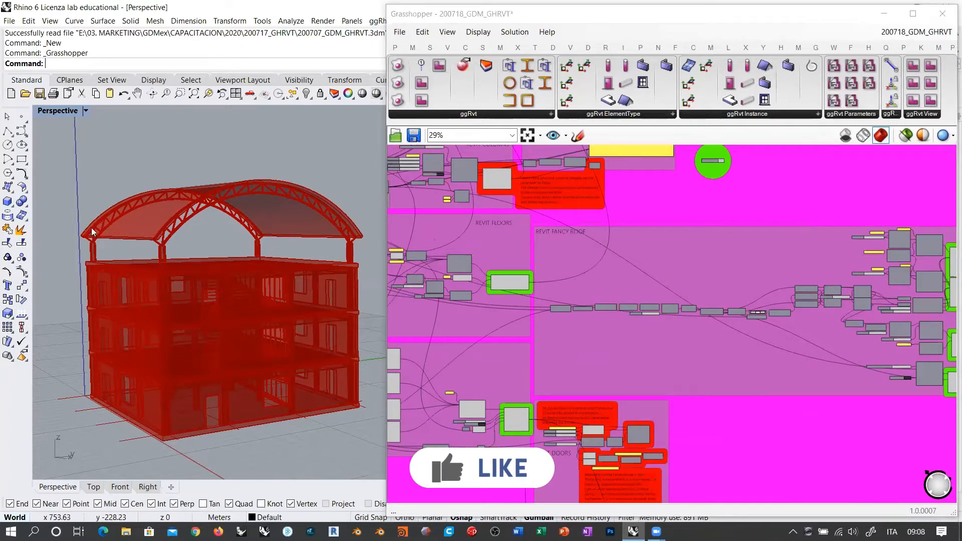
pyautogui.moveTo(91, 233); pyautogui.dragTo(122, 247, button='right')
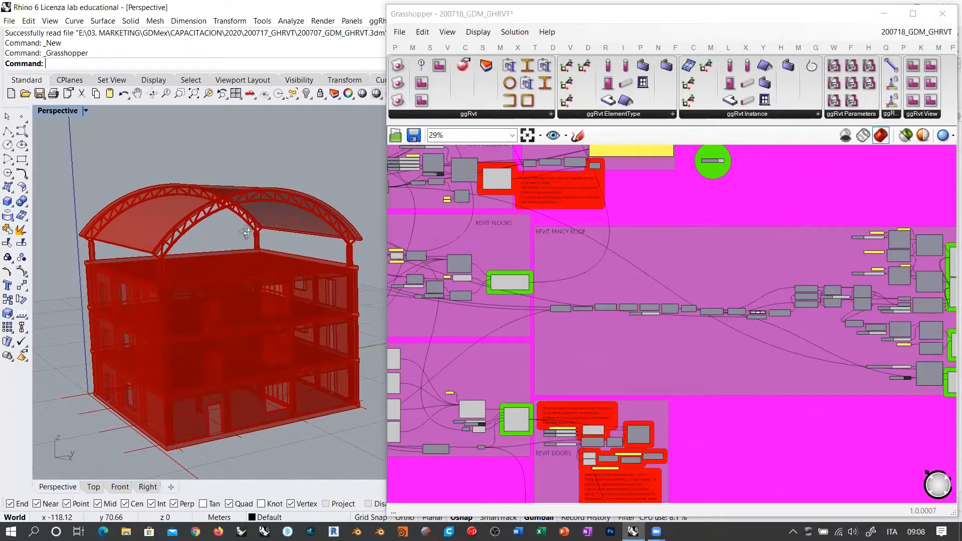
pyautogui.moveTo(249, 246); pyautogui.dragTo(256, 230, button='right')
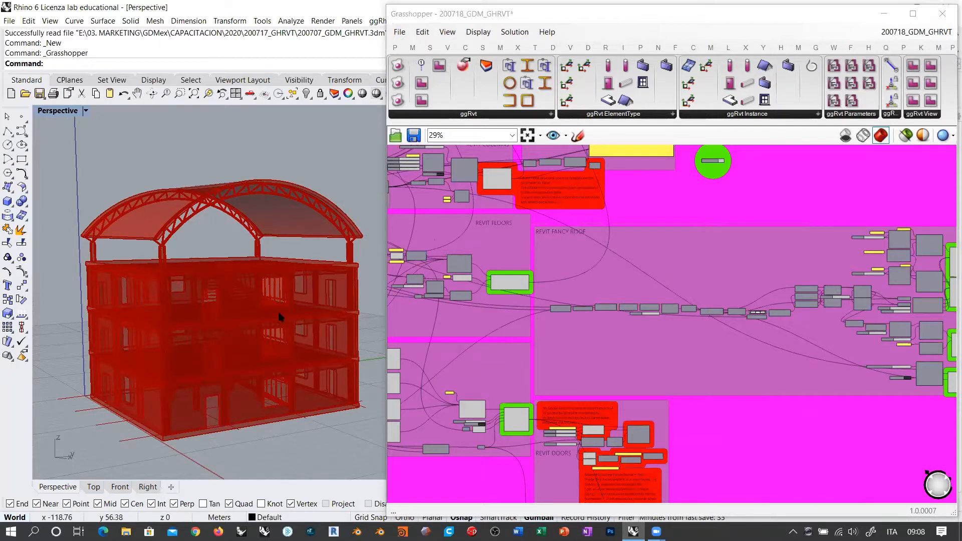
pyautogui.moveTo(299, 299); pyautogui.dragTo(237, 369, button='right')
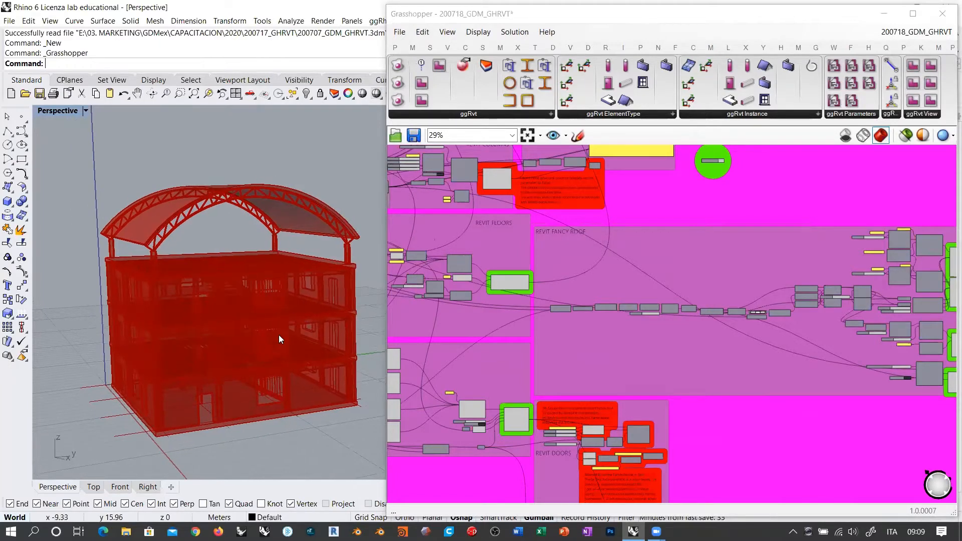
pyautogui.moveTo(279, 268); pyautogui.dragTo(283, 221, button='right')
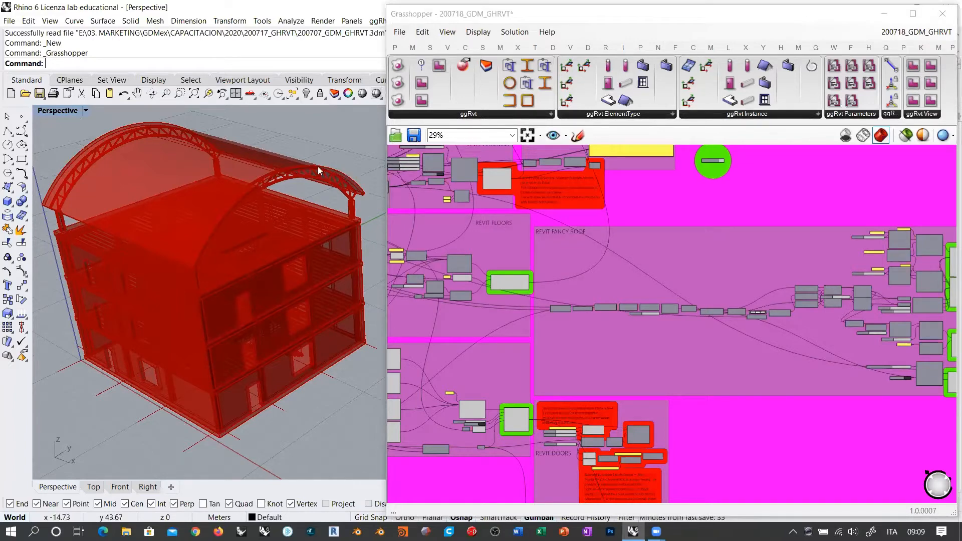
pyautogui.moveTo(266, 236); pyautogui.dragTo(264, 200, button='right')
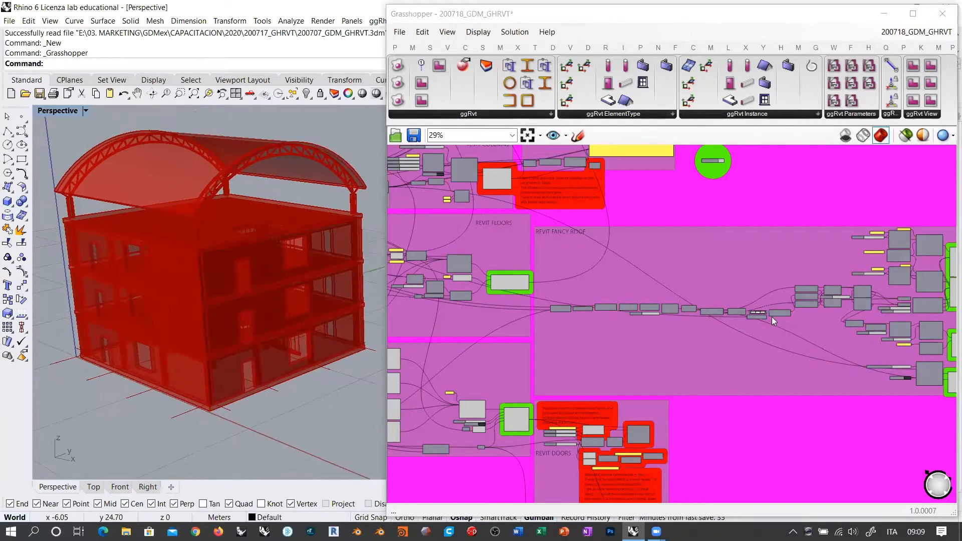
# Examine the REVIT FANCY ROOF definition, including its Expression, Unit Z, Move and Join Curves components.
pyautogui.moveTo(629, 315); pyautogui.dragTo(533, 303, button='right')
pyautogui.scroll(1, 553, 289)
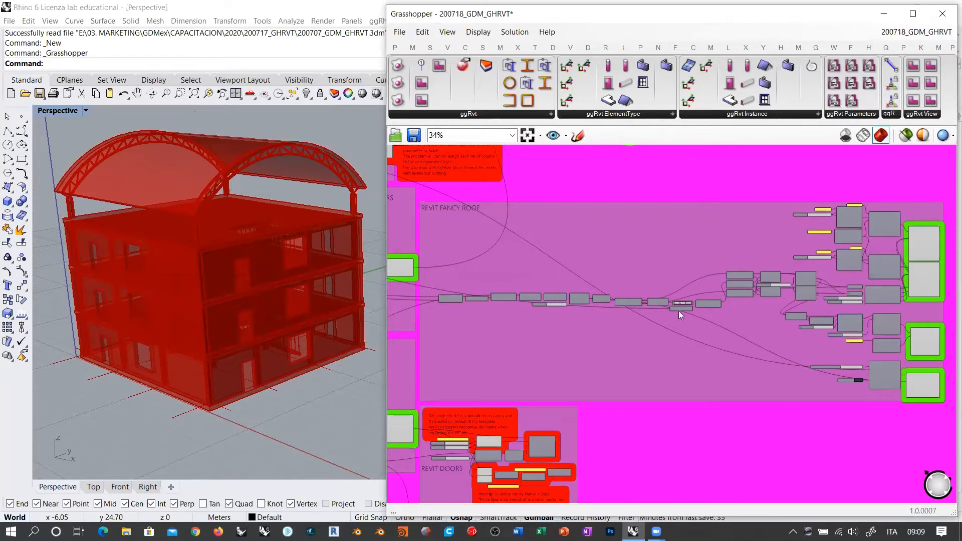
pyautogui.scroll(6, 442, 303)
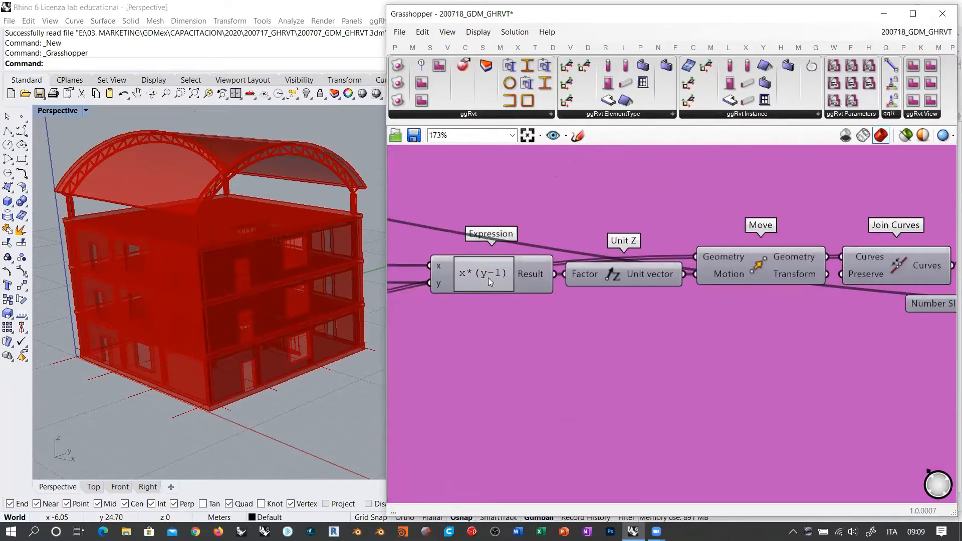
pyautogui.scroll(1, 490, 282)
pyautogui.moveTo(494, 239); pyautogui.dragTo(535, 290, button='right')
pyautogui.scroll(-1, 536, 287)
pyautogui.moveTo(728, 310); pyautogui.dragTo(668, 310, button='right')
pyautogui.moveTo(294, 278); pyautogui.dragTo(291, 272, button='right')
pyautogui.moveTo(688, 283); pyautogui.dragTo(598, 290, button='right')
pyautogui.scroll(-7, 631, 281)
pyautogui.moveTo(706, 283); pyautogui.dragTo(558, 301, button='right')
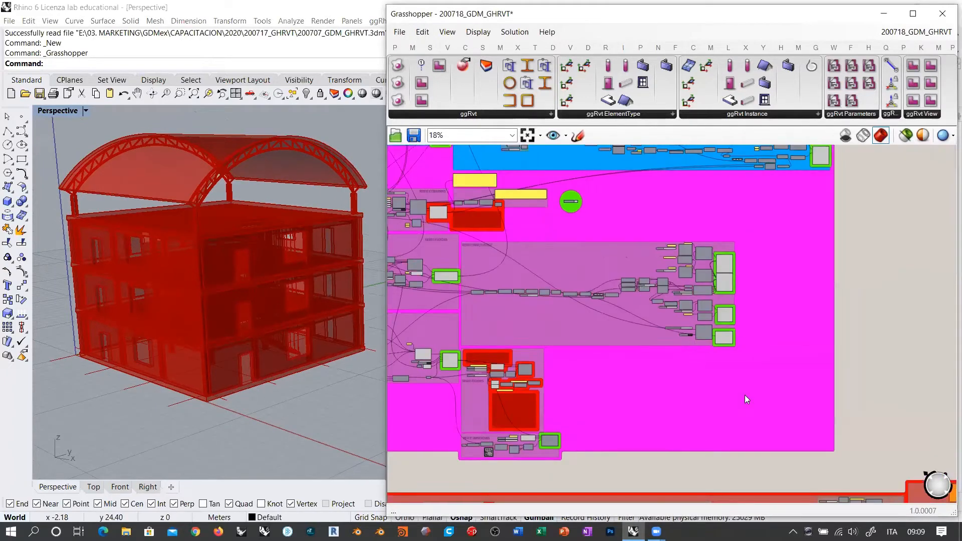
# Delete the large magenta background group enclosing the Revit definitions.
pyautogui.moveTo(703, 471); pyautogui.dragTo(739, 443)
pyautogui.click(760, 384)
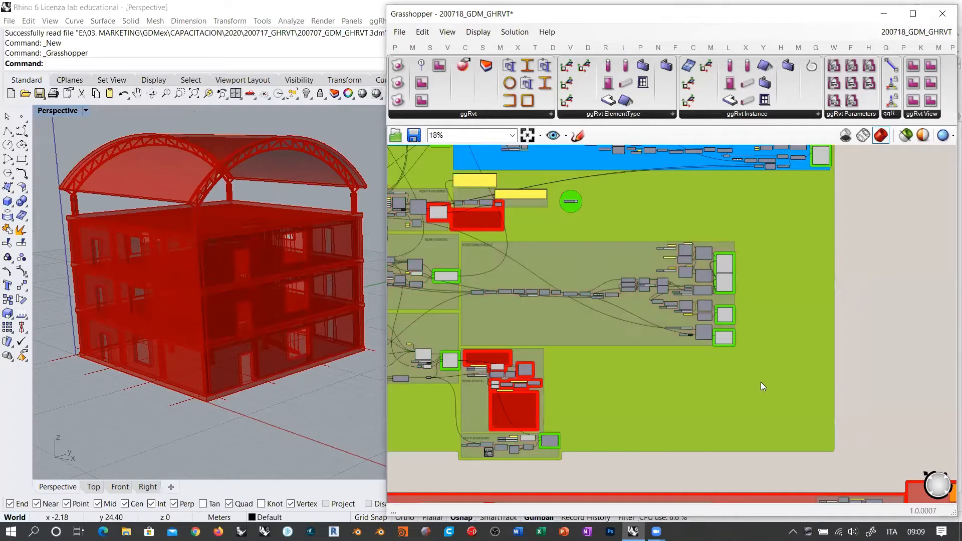
pyautogui.press('Delete')
# Turn off the preview of the green-framed output components at the end of the REVIT FANCY ROOF group.
pyautogui.moveTo(721, 326); pyautogui.dragTo(780, 233)
pyautogui.hotkey('ctrl', 'q')
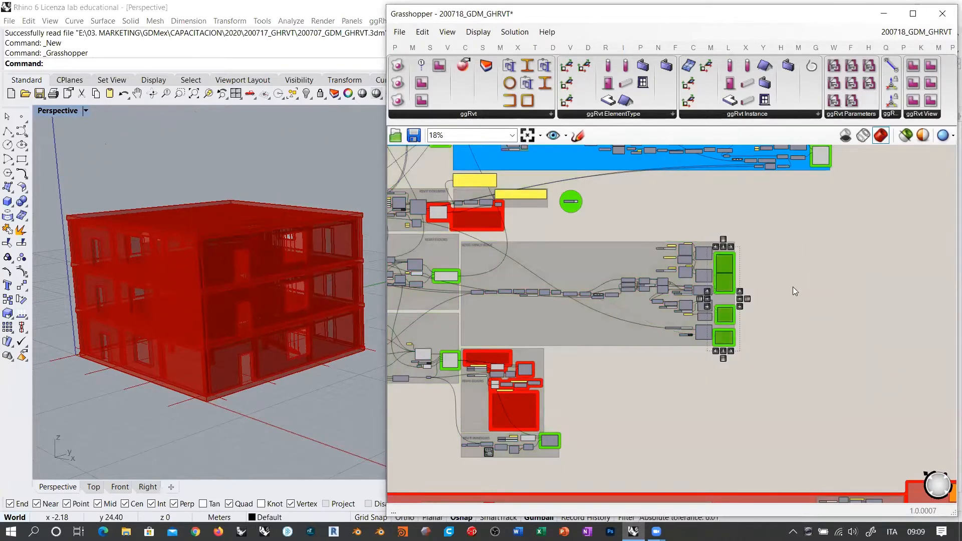
pyautogui.click(793, 287)
# Select the Move component after Unit Z and inspect its geometry on the top of the building.
pyautogui.moveTo(522, 300); pyautogui.dragTo(686, 330, button='right')
pyautogui.scroll(6, 681, 328)
pyautogui.scroll(3, 623, 293)
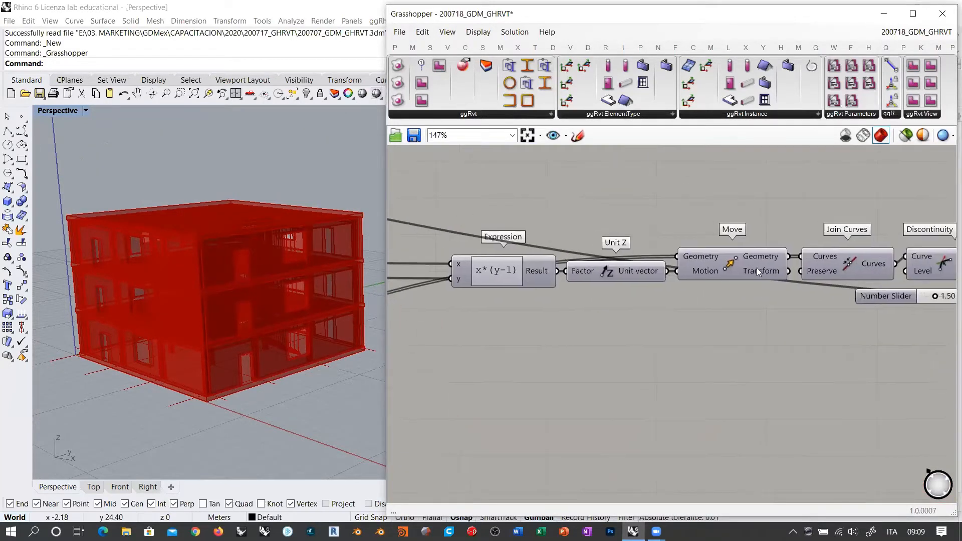
pyautogui.click(735, 265)
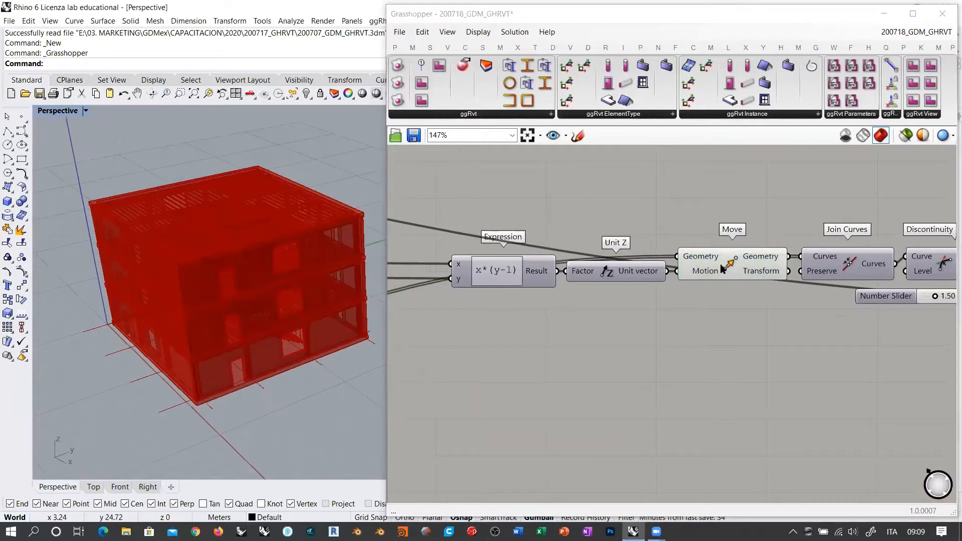
pyautogui.moveTo(268, 272); pyautogui.dragTo(337, 355, button='right')
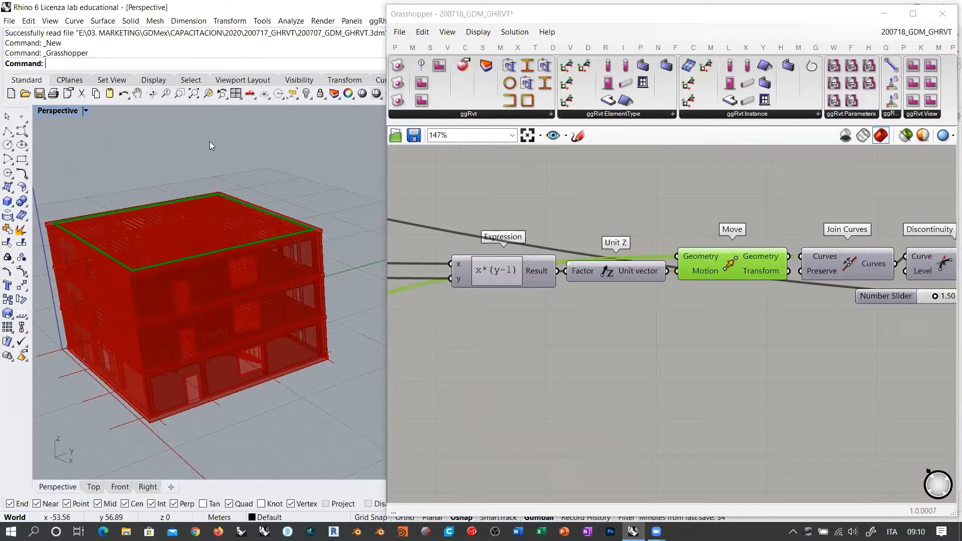
pyautogui.moveTo(249, 231); pyautogui.dragTo(102, 232, button='right')
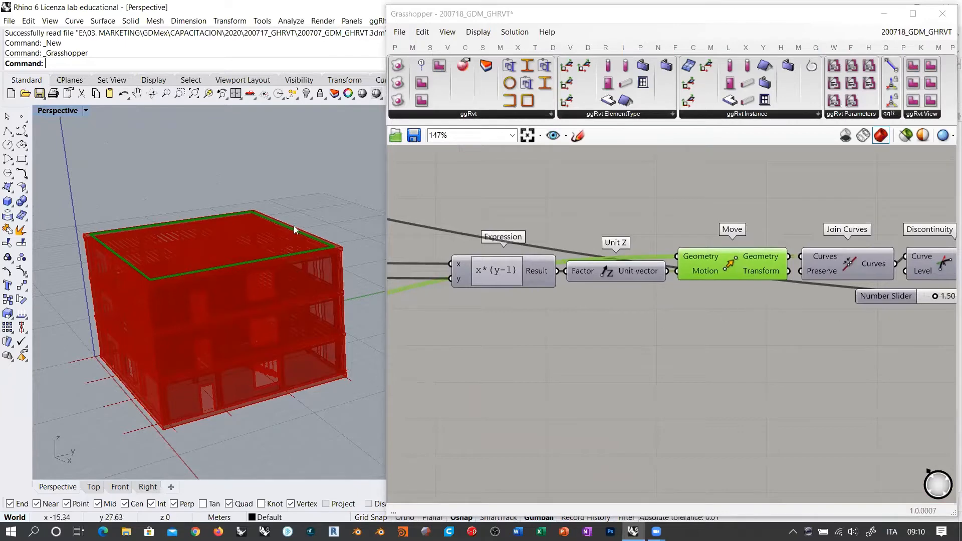
# Select the Join Curves component and the Discontinuity component in turn to inspect their output in the model.
pyautogui.moveTo(759, 309); pyautogui.dragTo(545, 335, button='right')
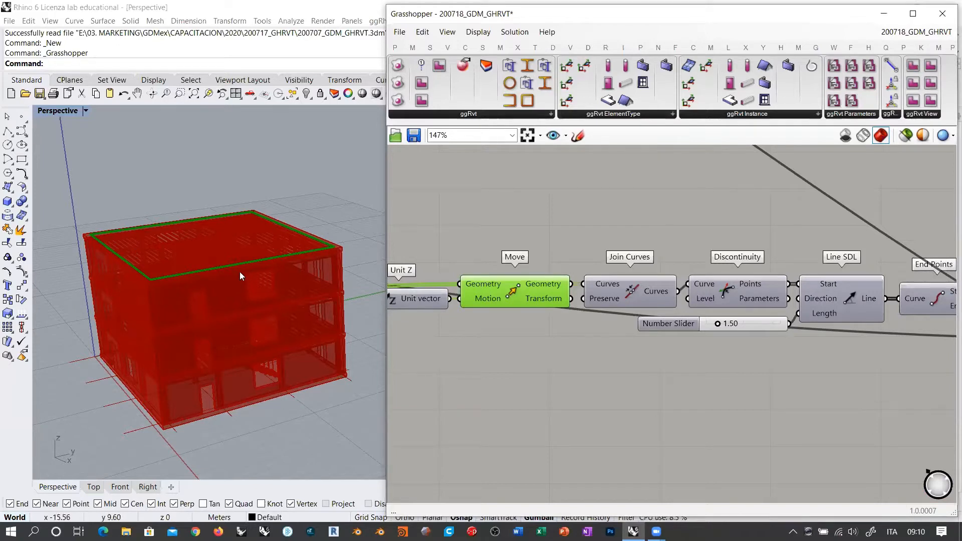
pyautogui.click(653, 296)
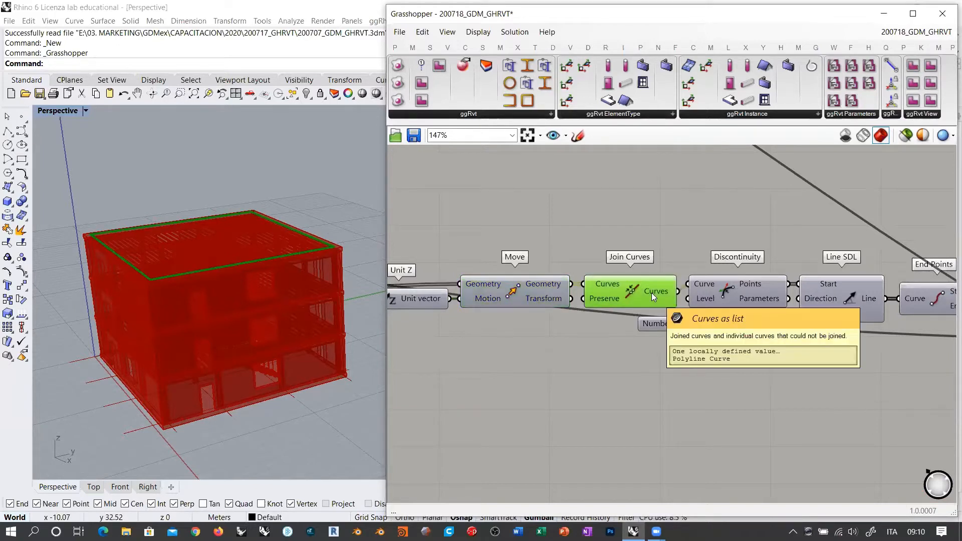
pyautogui.click(726, 293)
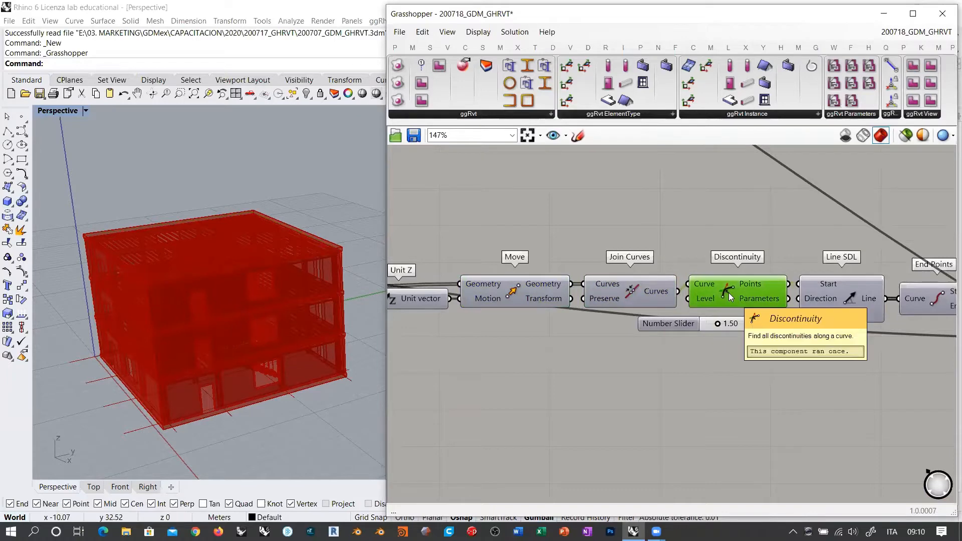
pyautogui.scroll(-3, 629, 310)
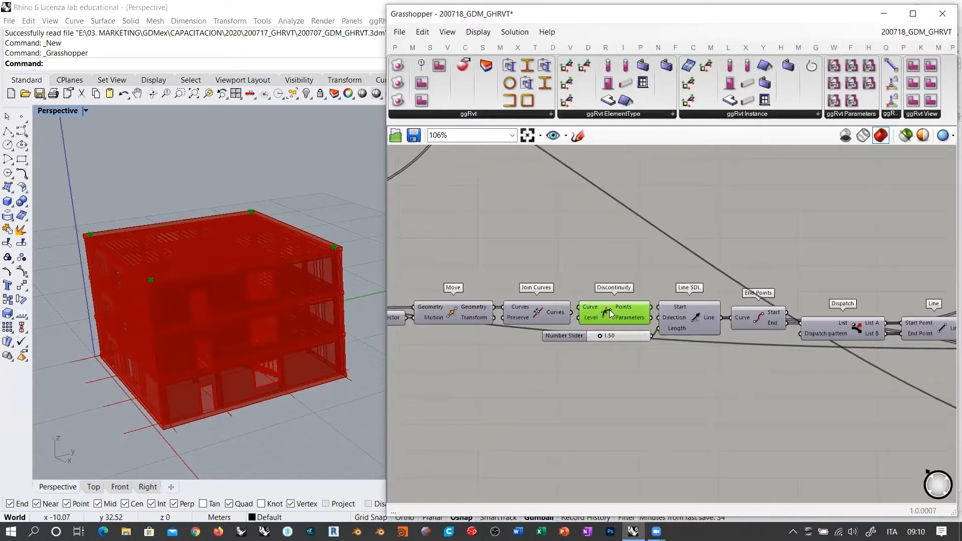
pyautogui.scroll(-1, 609, 308)
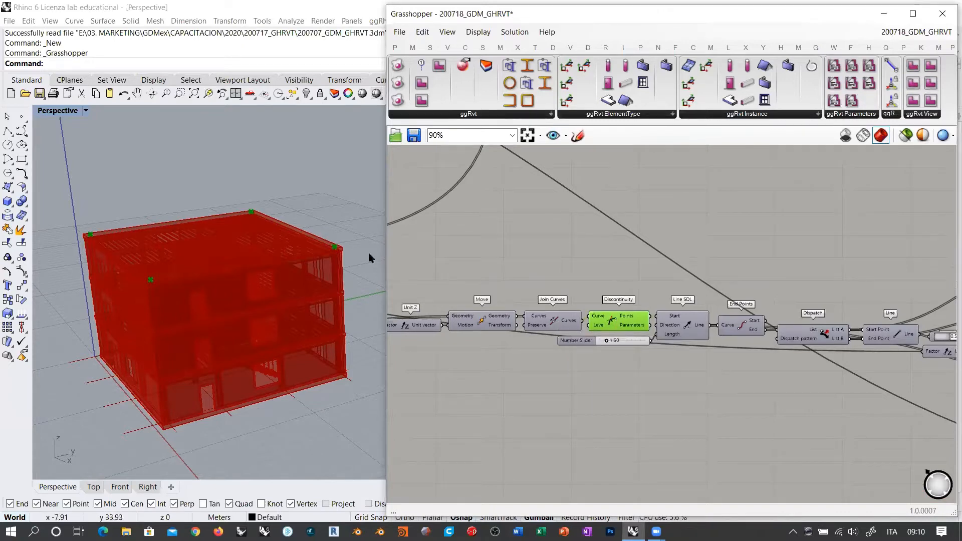
# Add an Explode curve component and place it below the Discontinuity component and its number slider.
pyautogui.scroll(-5, 688, 387)
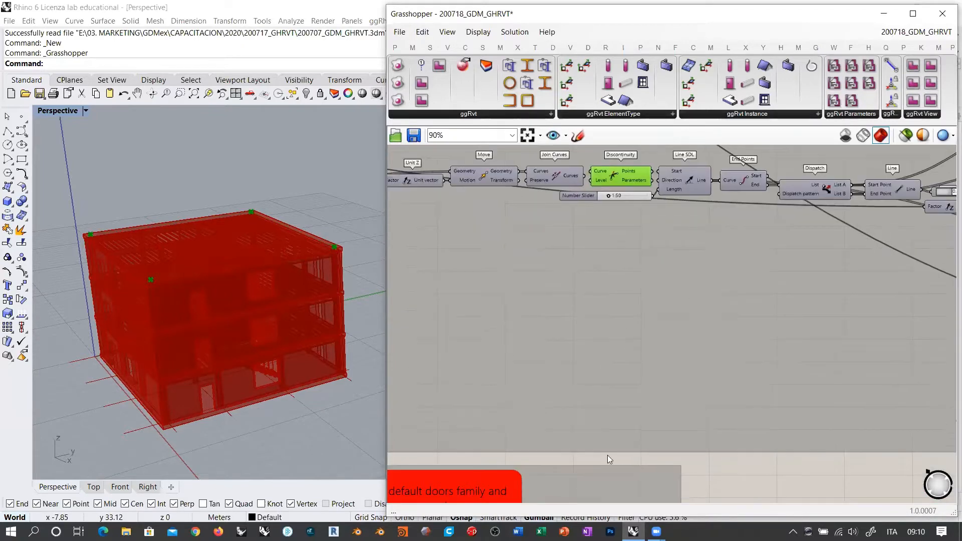
pyautogui.doubleClick(765, 476)
pyautogui.write('explo')
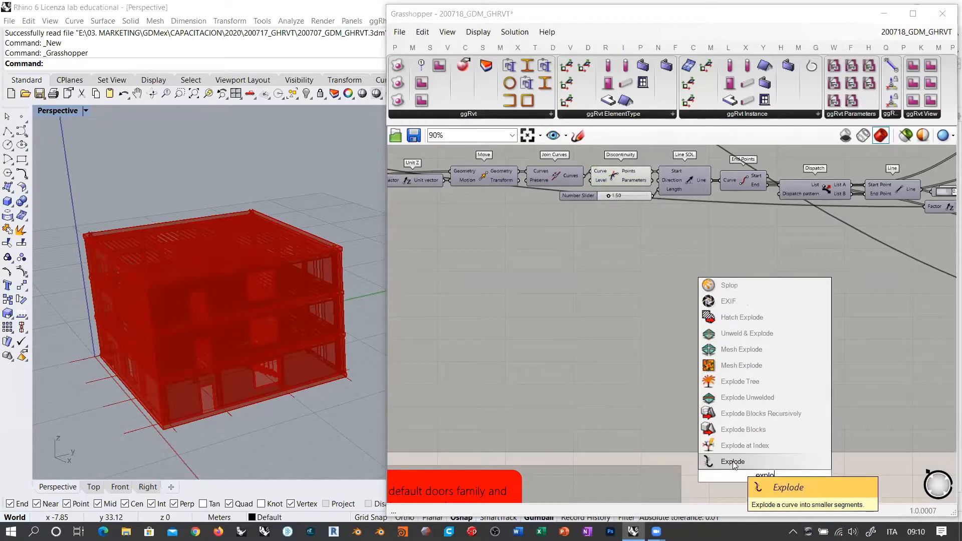
pyautogui.press('Return')
pyautogui.moveTo(761, 482); pyautogui.dragTo(584, 227)
pyautogui.scroll(2, 598, 189)
pyautogui.scroll(4, 597, 188)
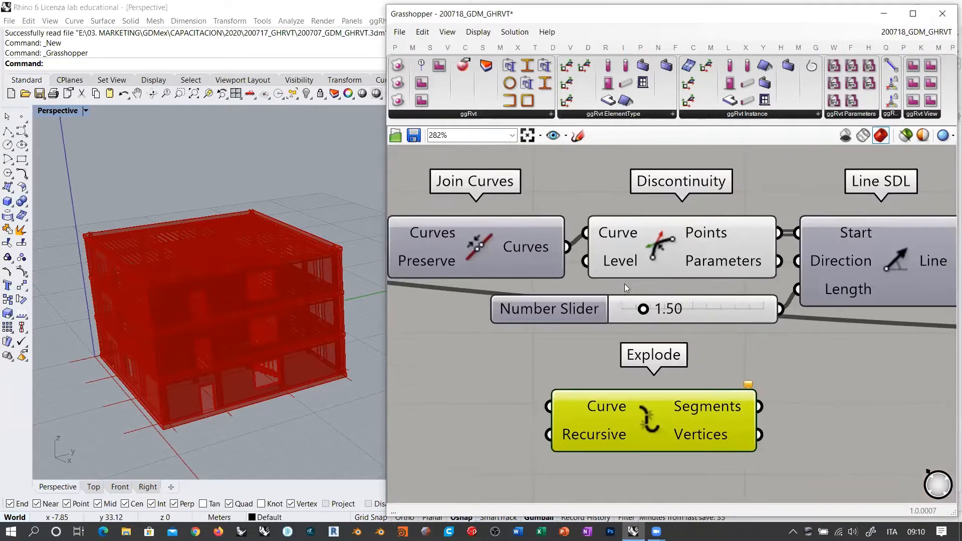
pyautogui.moveTo(683, 392); pyautogui.dragTo(683, 390)
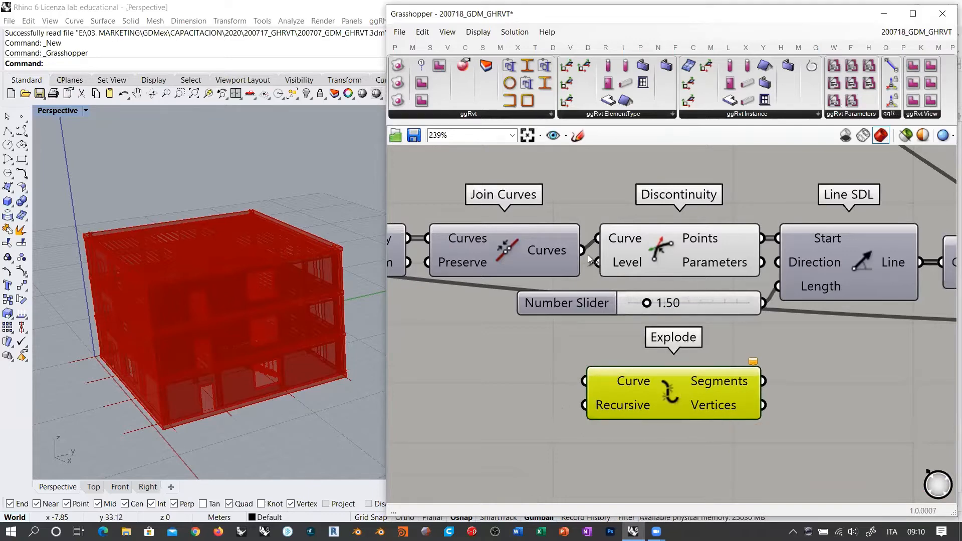
# Feed the joined curves into the Explode component to inspect its output, and delete the Explode component.
pyautogui.moveTo(582, 250); pyautogui.dragTo(585, 381)
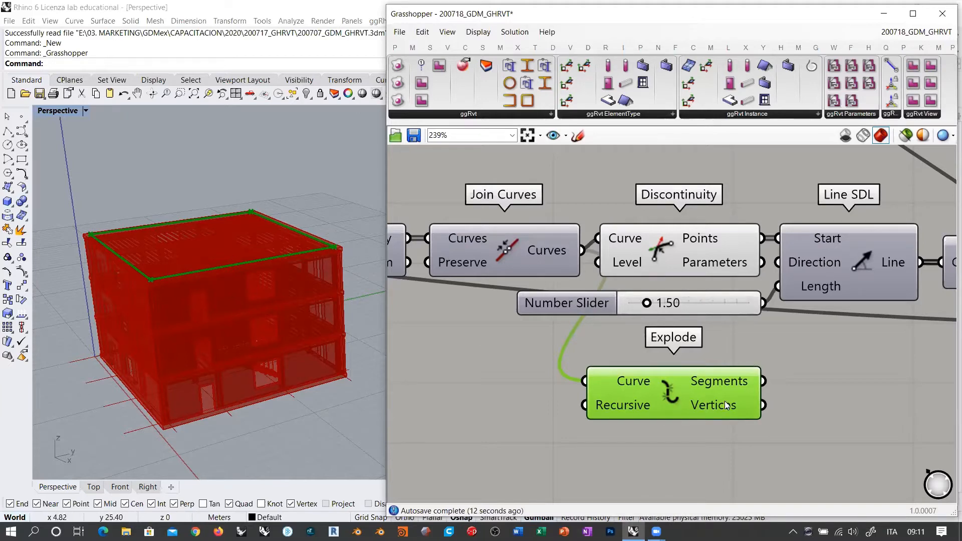
pyautogui.moveTo(726, 406)
pyautogui.press('Delete')
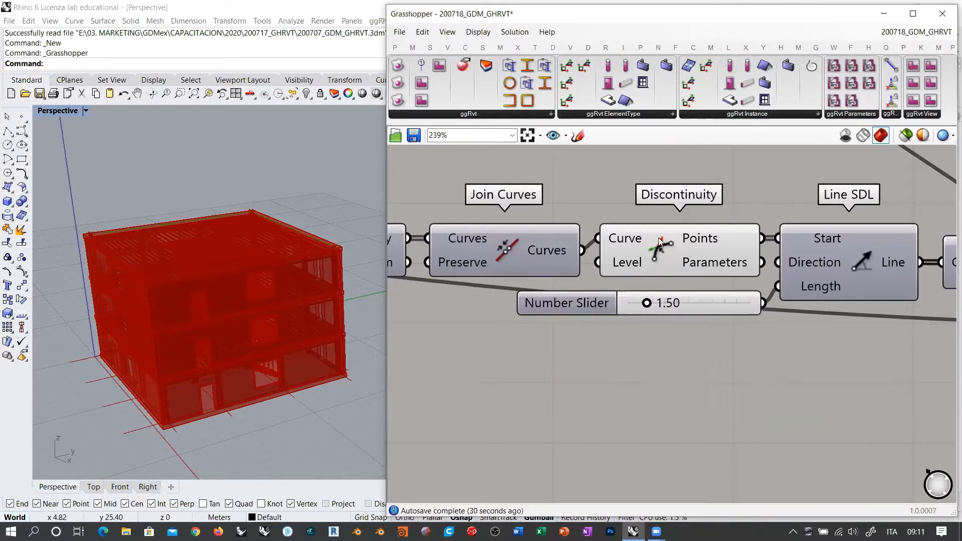
# Inspect the Discontinuity points, turn off that component's preview, and turn on the preview of the Line SDL component.
pyautogui.click(658, 238)
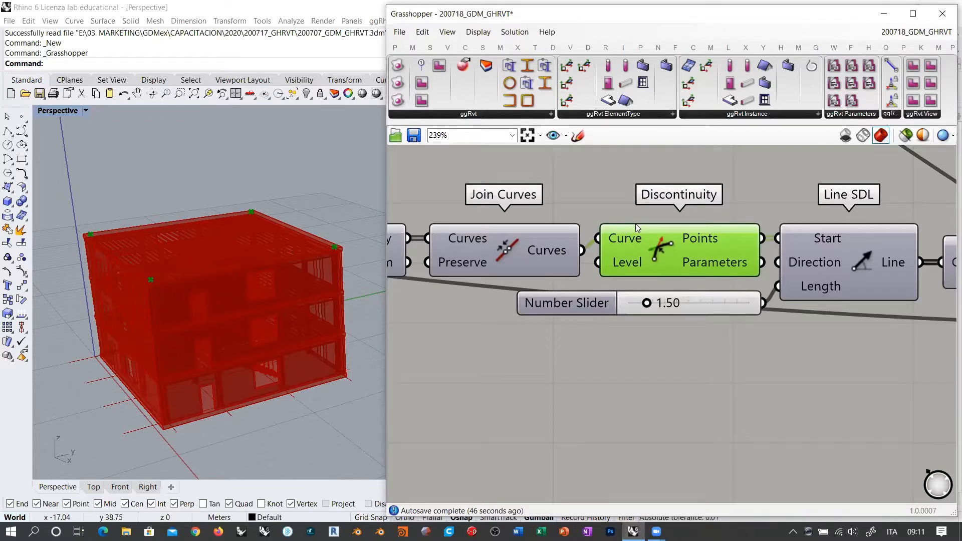
pyautogui.moveTo(683, 280); pyautogui.dragTo(541, 269, button='right')
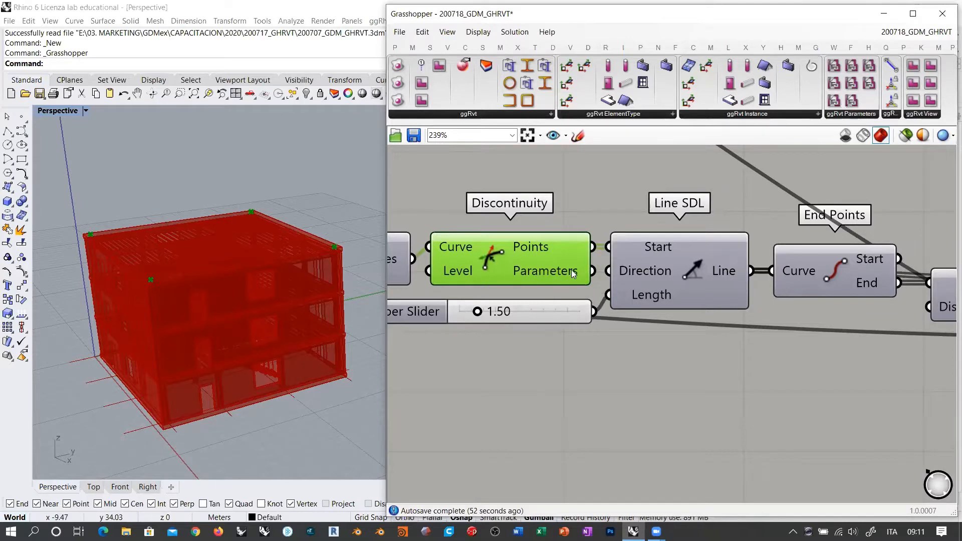
pyautogui.click(693, 261)
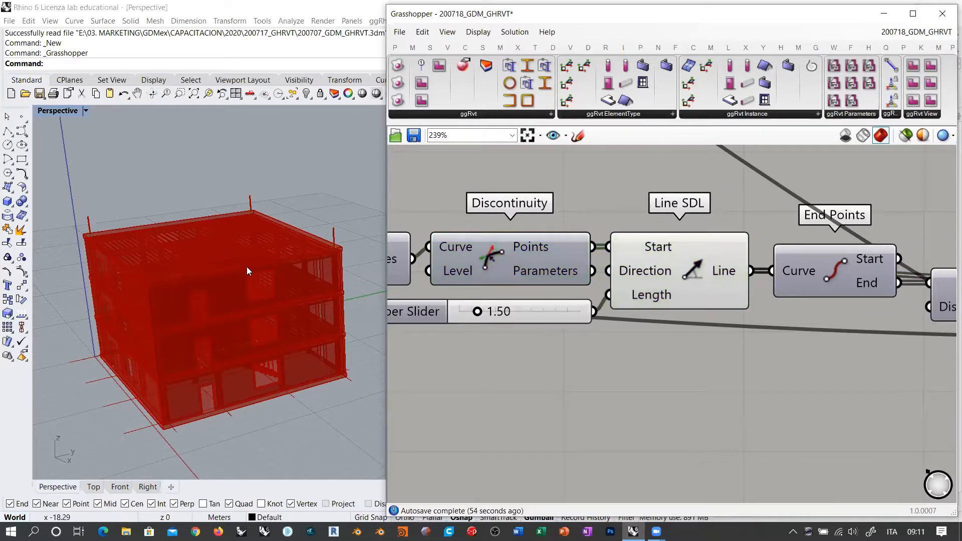
pyautogui.moveTo(247, 266); pyautogui.dragTo(309, 234, button='right')
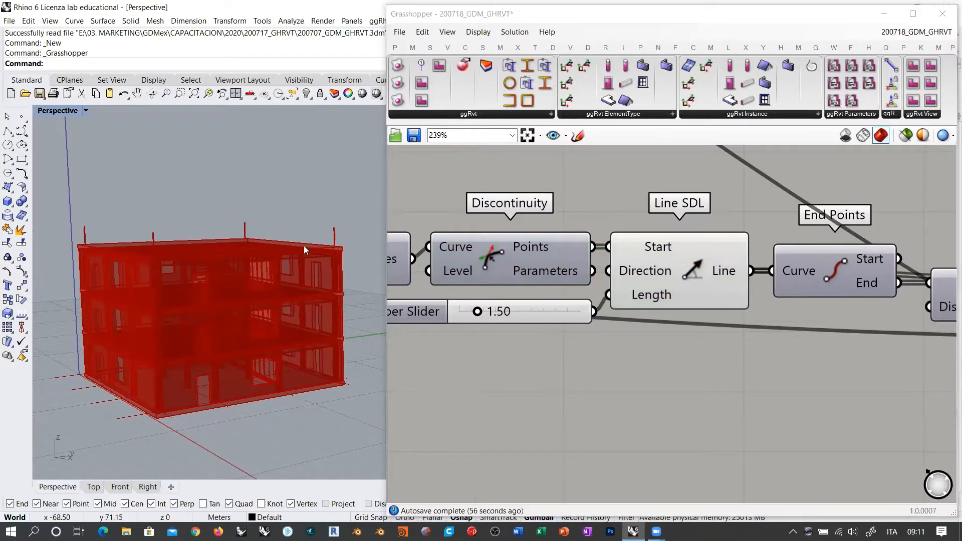
pyautogui.moveTo(665, 296); pyautogui.dragTo(567, 314, button='right')
pyautogui.scroll(-2, 566, 313)
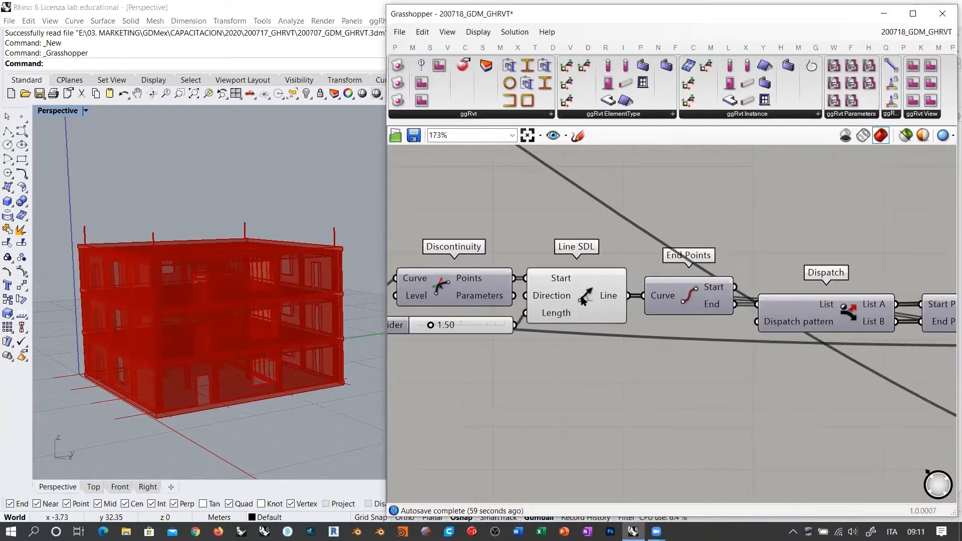
# Turn off the Line SDL preview and select End Points and the Line component after Dispatch to inspect their output.
pyautogui.click(583, 296)
pyautogui.click(701, 301)
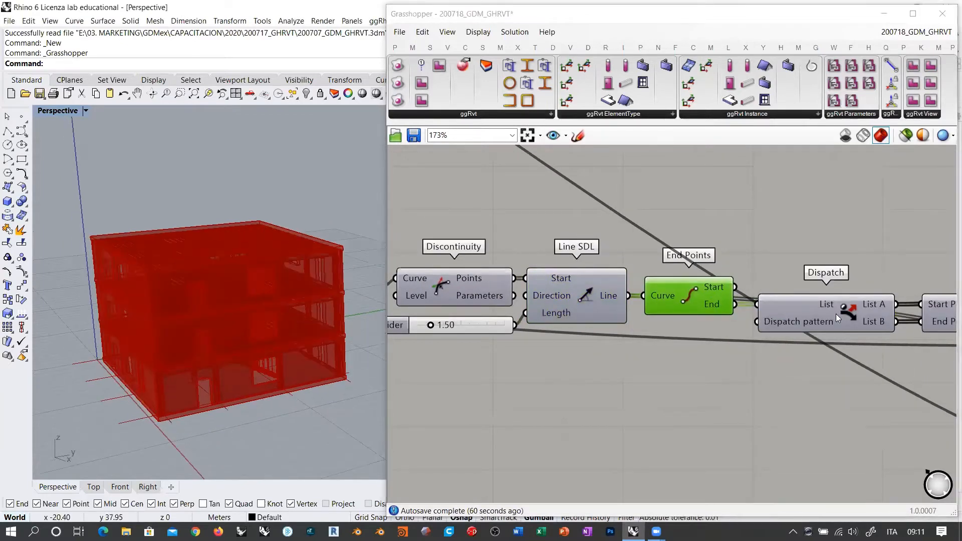
pyautogui.moveTo(836, 314); pyautogui.dragTo(515, 307, button='right')
pyautogui.click(673, 305)
pyautogui.moveTo(242, 239); pyautogui.dragTo(252, 236, button='right')
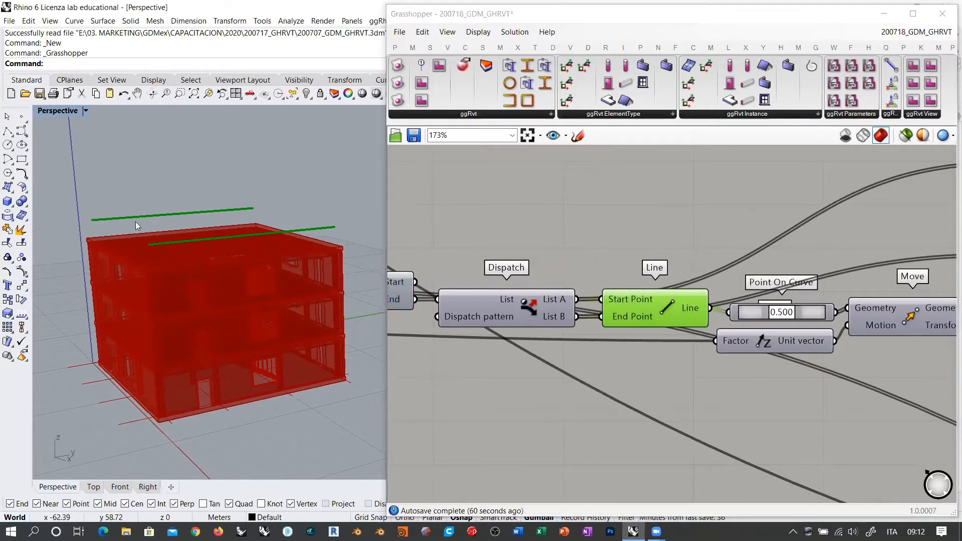
# Inspect the Point On Curve points against the Line preview, hide the lines, and select the Move component to inspect its raised points.
pyautogui.click(753, 315)
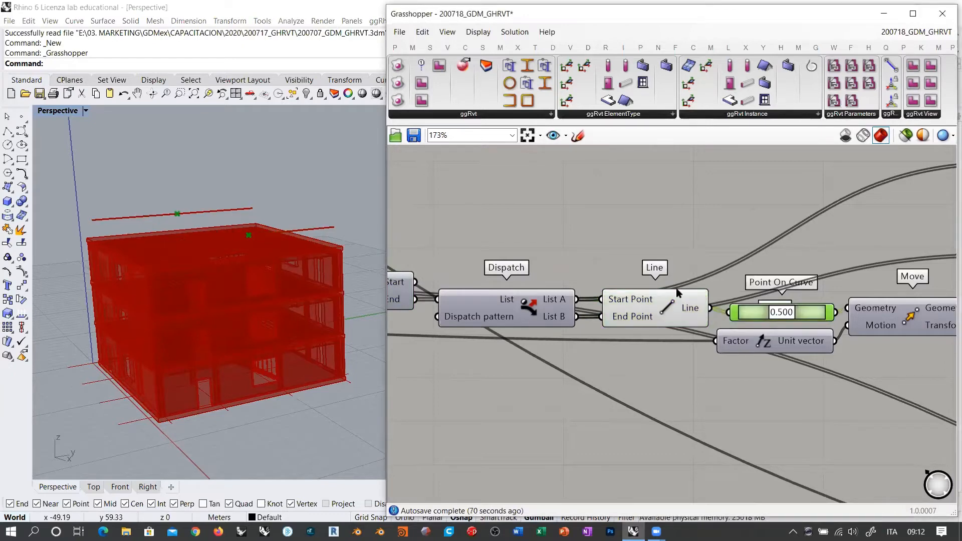
pyautogui.click(664, 310)
pyautogui.click(817, 319)
pyautogui.moveTo(817, 318); pyautogui.dragTo(523, 295, button='right')
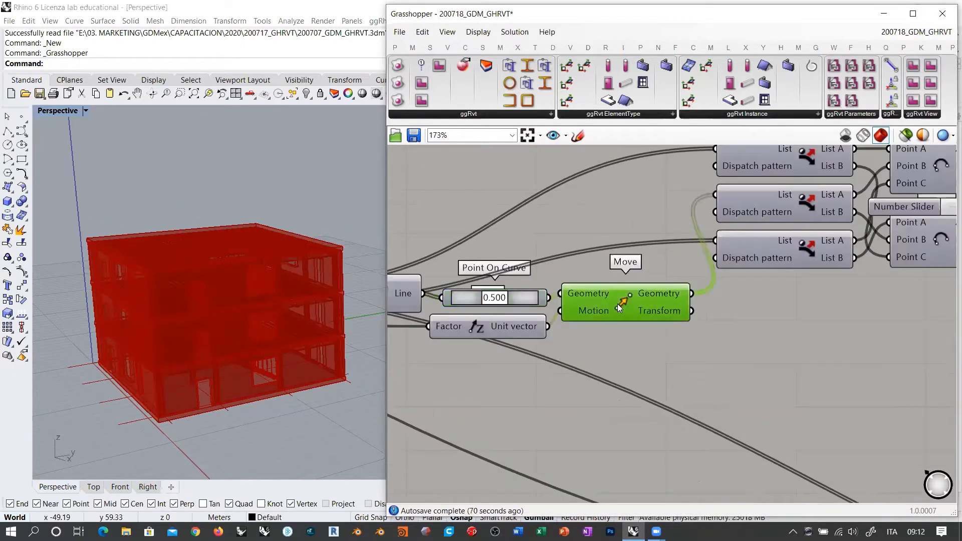
pyautogui.click(617, 303)
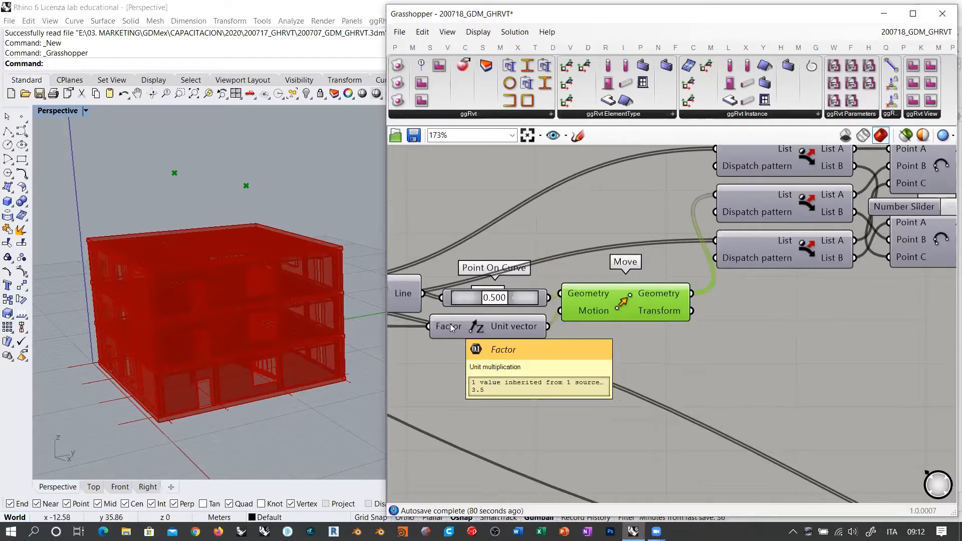
# Select both Arc 3Pt components together to inspect the two arcs above the building.
pyautogui.moveTo(753, 219); pyautogui.dragTo(501, 307, button='right')
pyautogui.click(674, 259)
pyautogui.keyDown('shift'); pyautogui.click(689, 331); pyautogui.keyUp('shift')
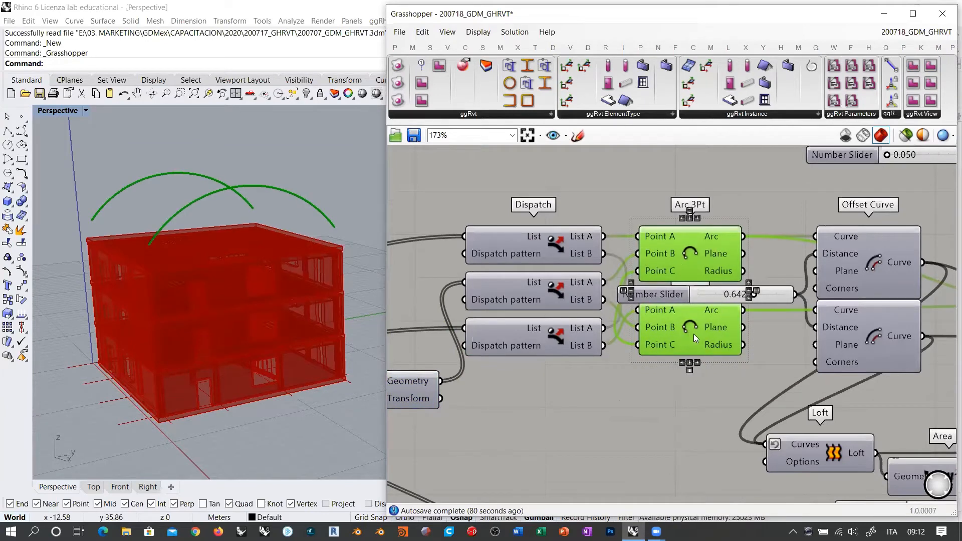
pyautogui.scroll(-5, 694, 333)
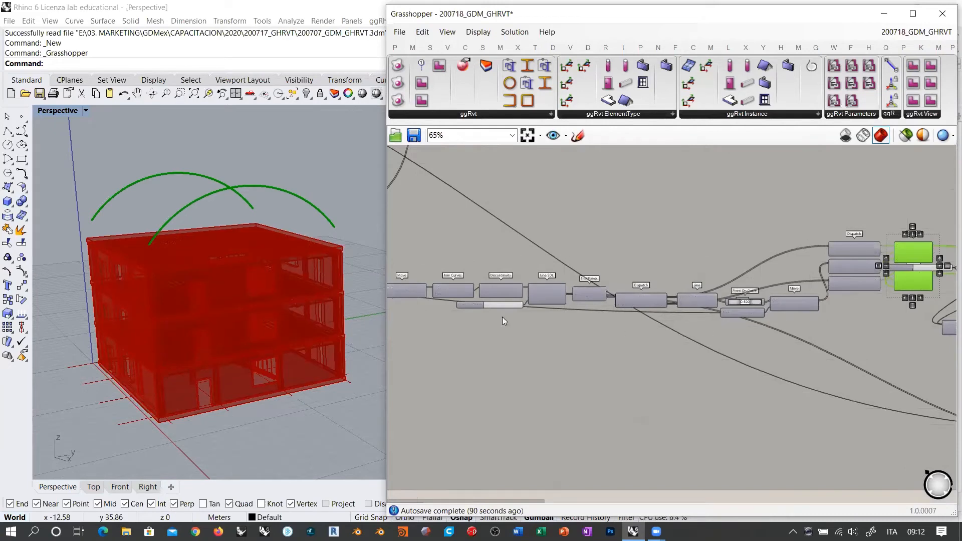
pyautogui.scroll(4, 622, 328)
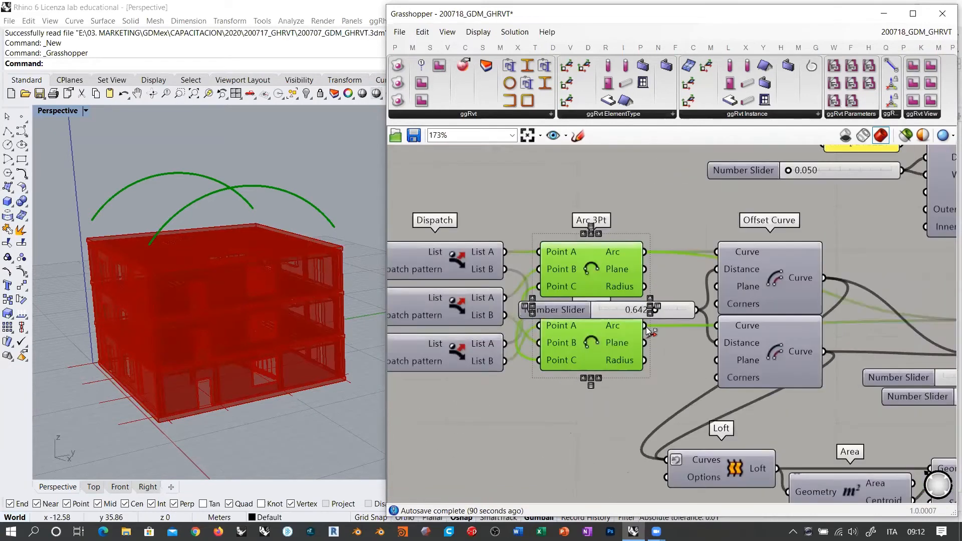
# Turn on the preview of both Offset Curve components and both Arc 3Pt components, and select their offset distance slider.
pyautogui.click(785, 278)
pyautogui.keyDown('shift'); pyautogui.click(778, 350); pyautogui.keyUp('shift')
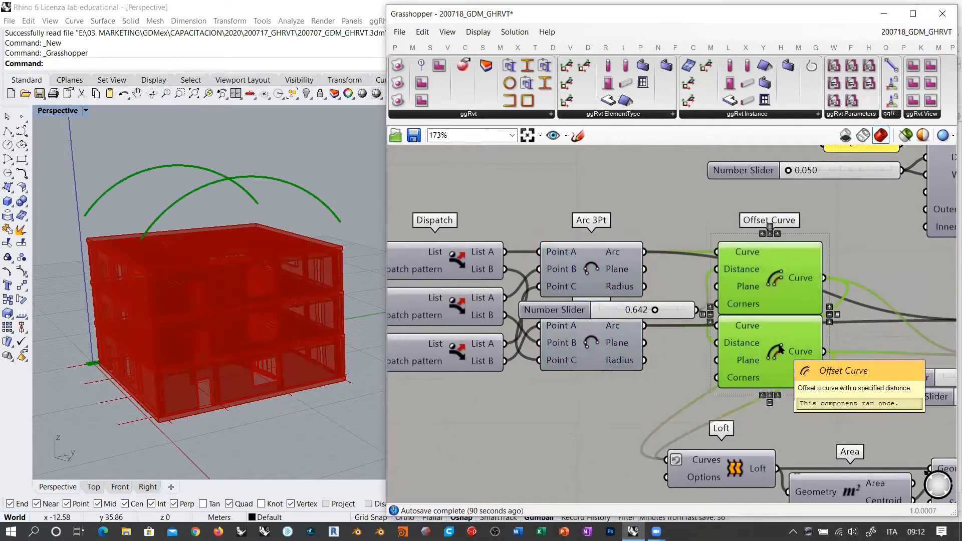
pyautogui.click(589, 276)
pyautogui.keyDown('shift'); pyautogui.click(589, 333); pyautogui.keyUp('shift')
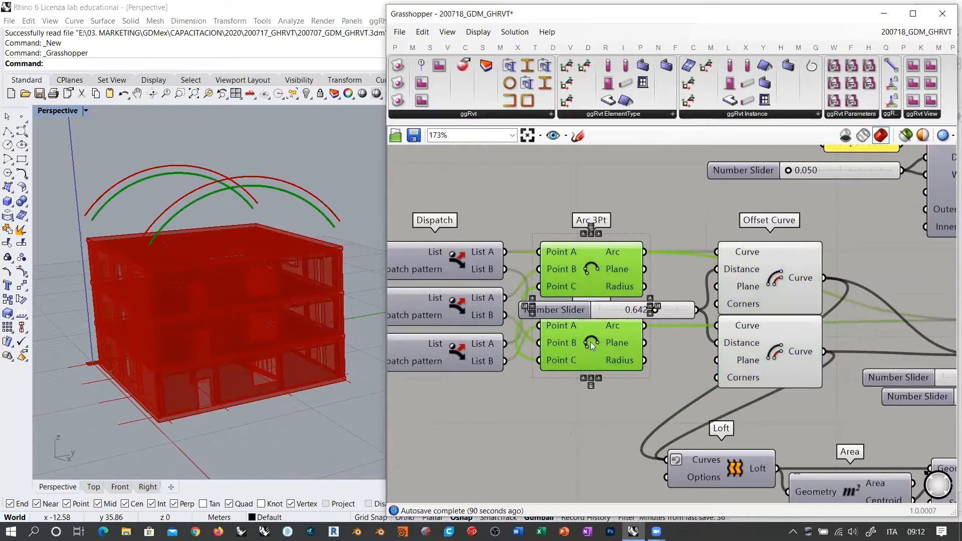
pyautogui.keyDown('ctrl'); pyautogui.click(603, 343); pyautogui.keyUp('ctrl')
pyautogui.keyDown('ctrl'); pyautogui.click(595, 289); pyautogui.keyUp('ctrl')
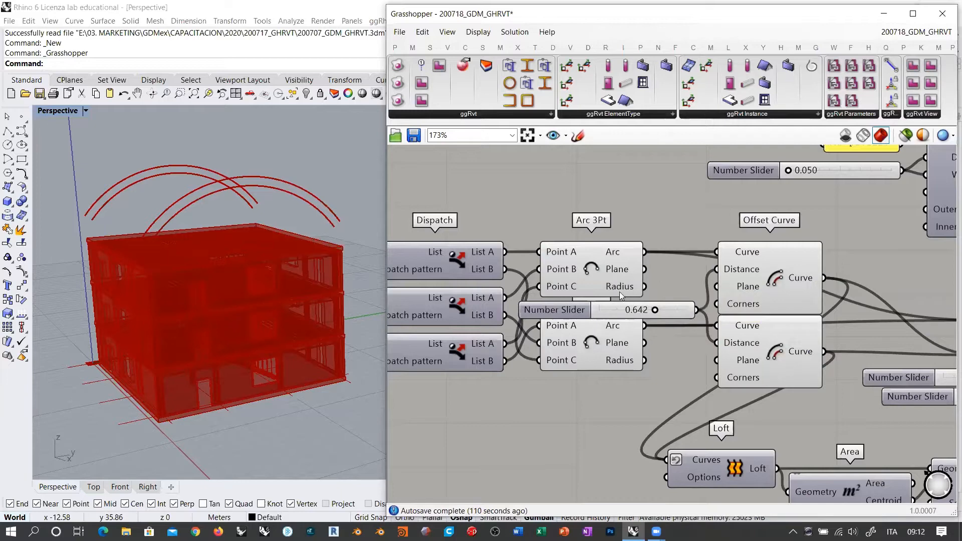
pyautogui.moveTo(586, 310); pyautogui.dragTo(586, 306)
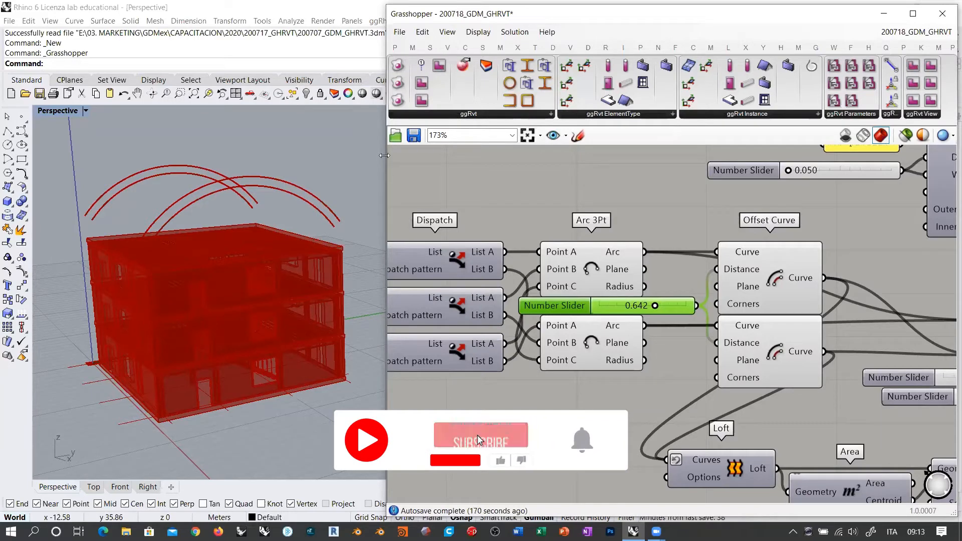
# Enlarge the definition window and locate ggTrussFromCurves in the full BullAnt component list.
pyautogui.click(913, 14)
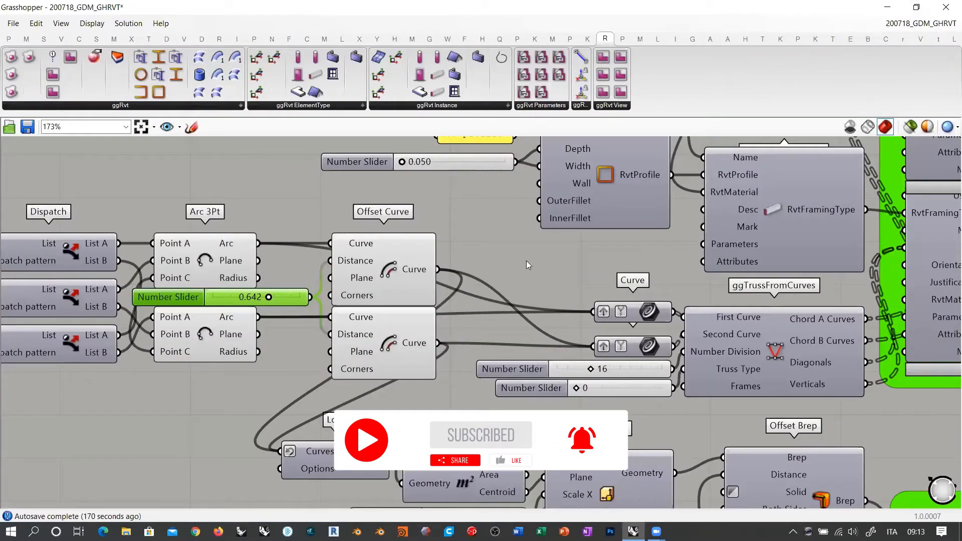
pyautogui.click(693, 39)
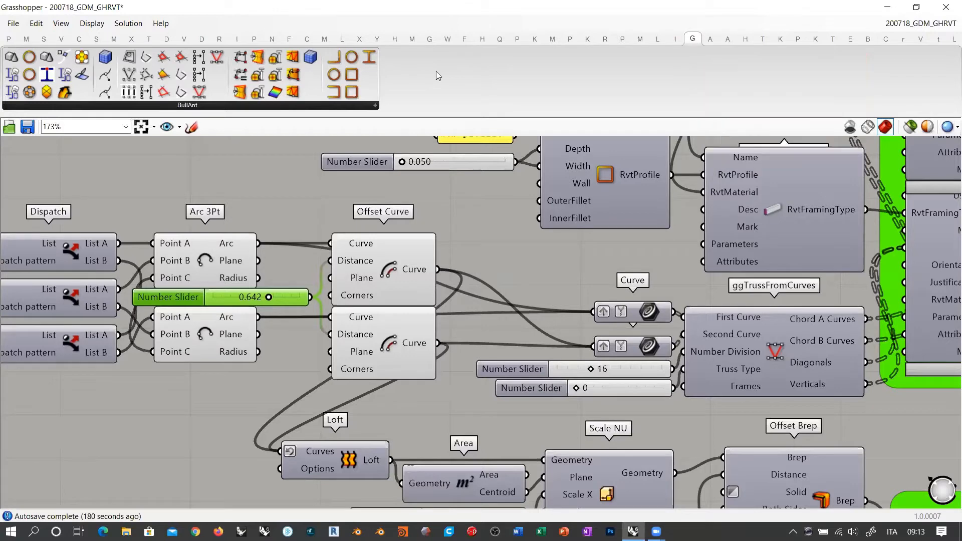
pyautogui.click(182, 106)
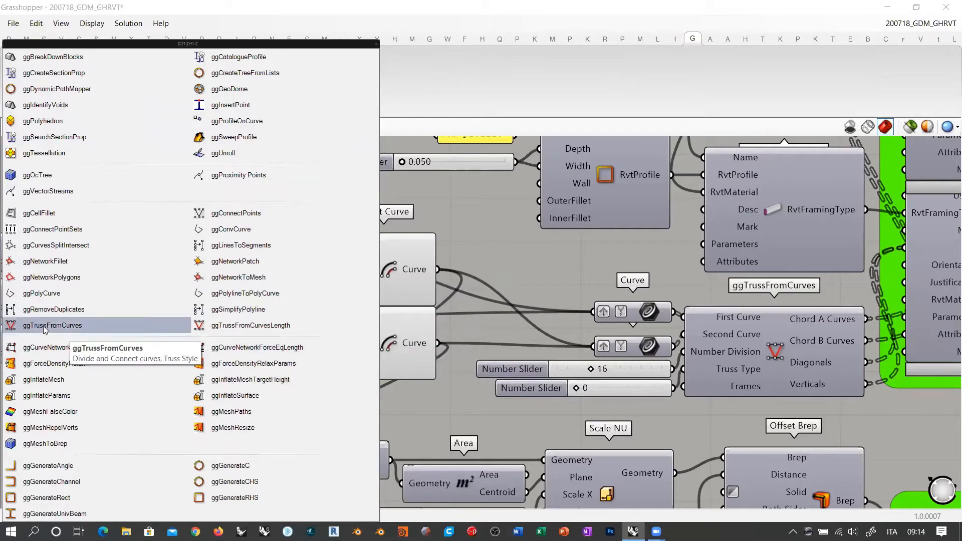
# Select the ggTrussFromCurves component on the canvas and examine its First Curve and Second Curve inputs.
pyautogui.click(781, 348)
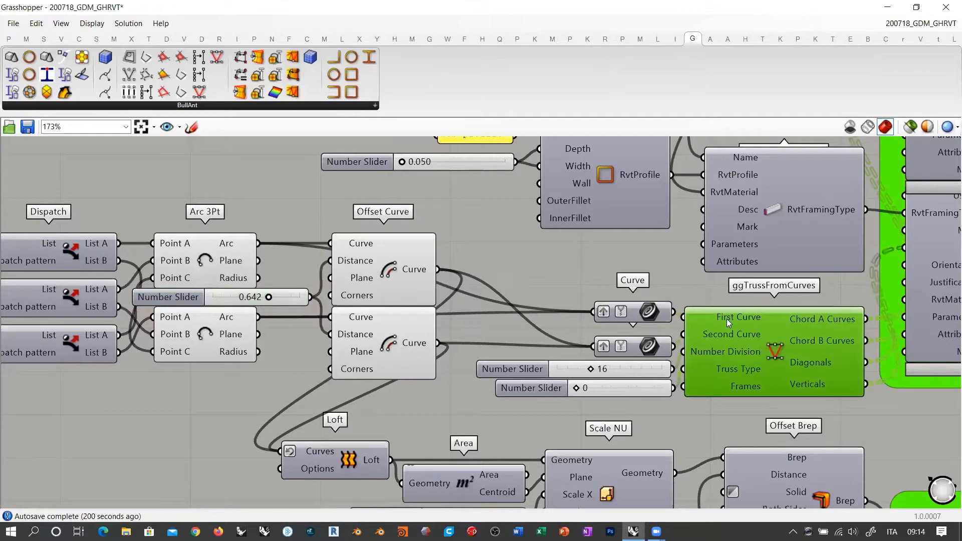
pyautogui.moveTo(730, 336)
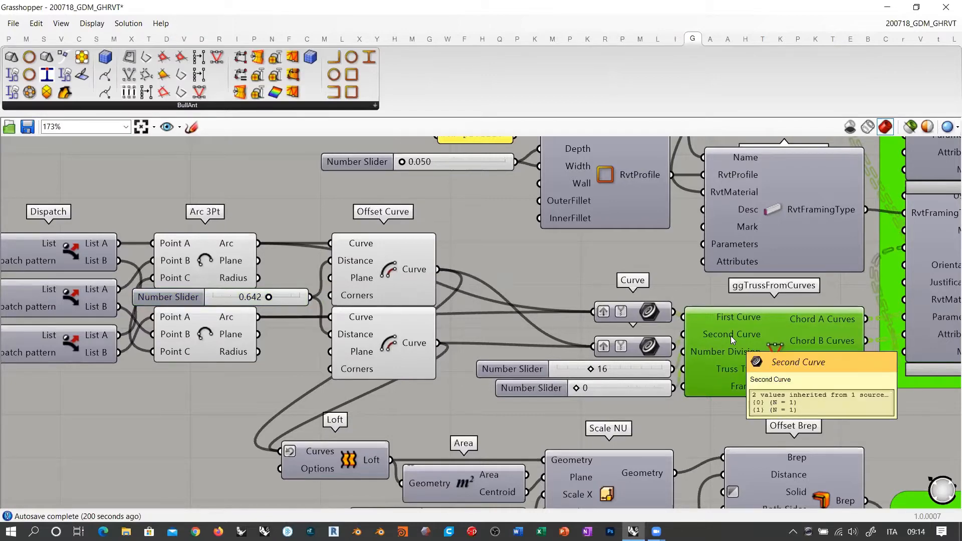
pyautogui.moveTo(774, 351); pyautogui.dragTo(647, 328, button='right')
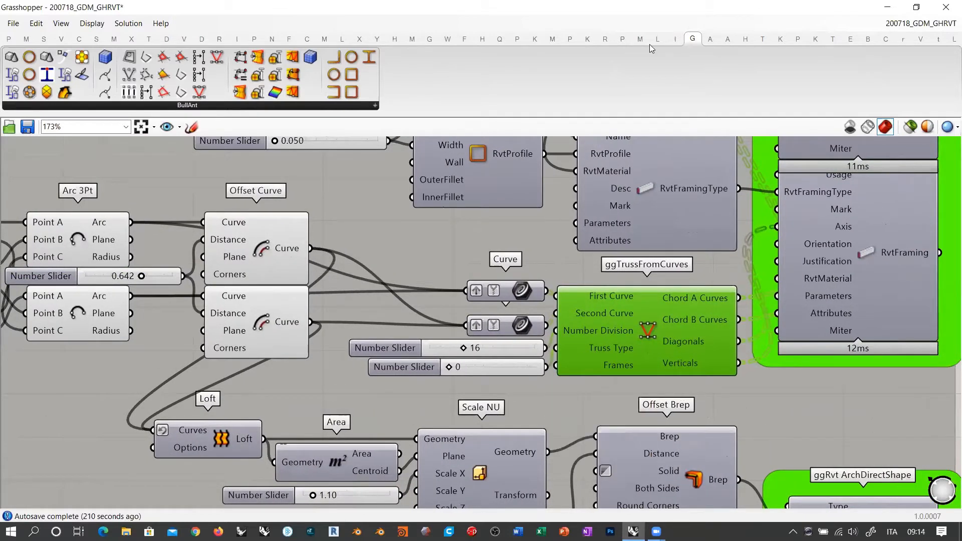
# Restore the definition window beside the model and turn on the preview of the ggTrussFromCurves component.
pyautogui.click(917, 7)
pyautogui.moveTo(857, 314); pyautogui.dragTo(588, 235, button='right')
pyautogui.scroll(2, 725, 240)
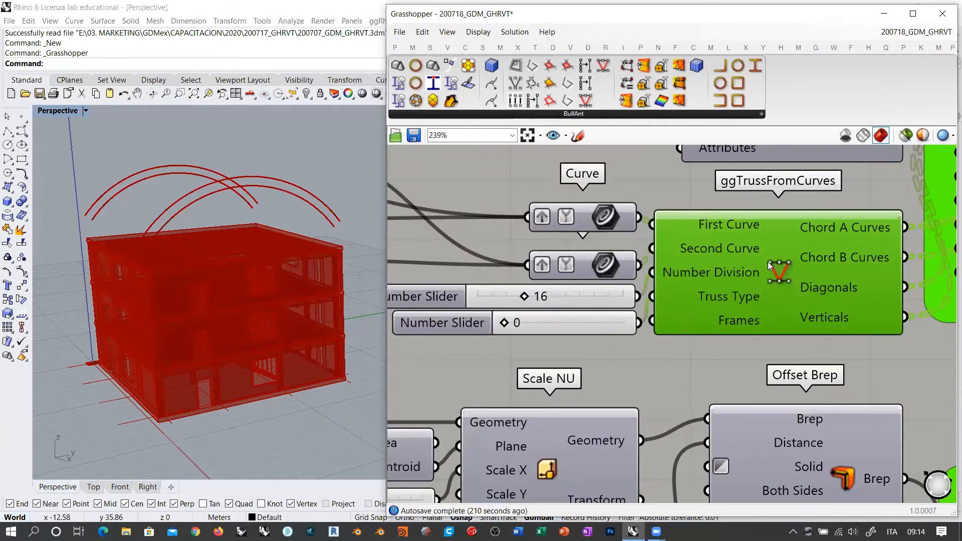
pyautogui.click(782, 279)
pyautogui.scroll(-3, 770, 278)
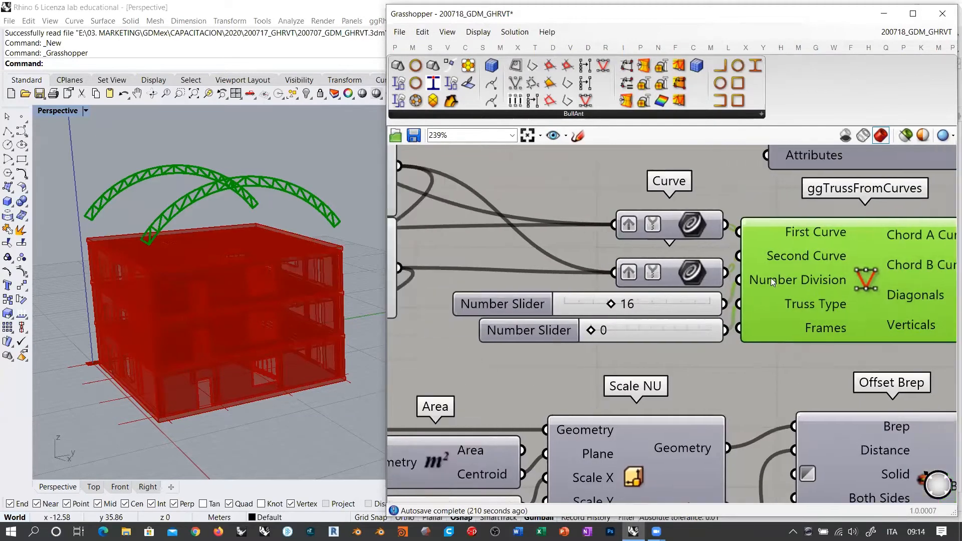
# Select the two Offset Curve components and the two Arc 3Pt components in turn to compare them with the truss chords.
pyautogui.click(509, 217)
pyautogui.keyDown('shift'); pyautogui.click(501, 274); pyautogui.keyUp('shift')
pyautogui.moveTo(502, 273); pyautogui.dragTo(626, 287, button='right')
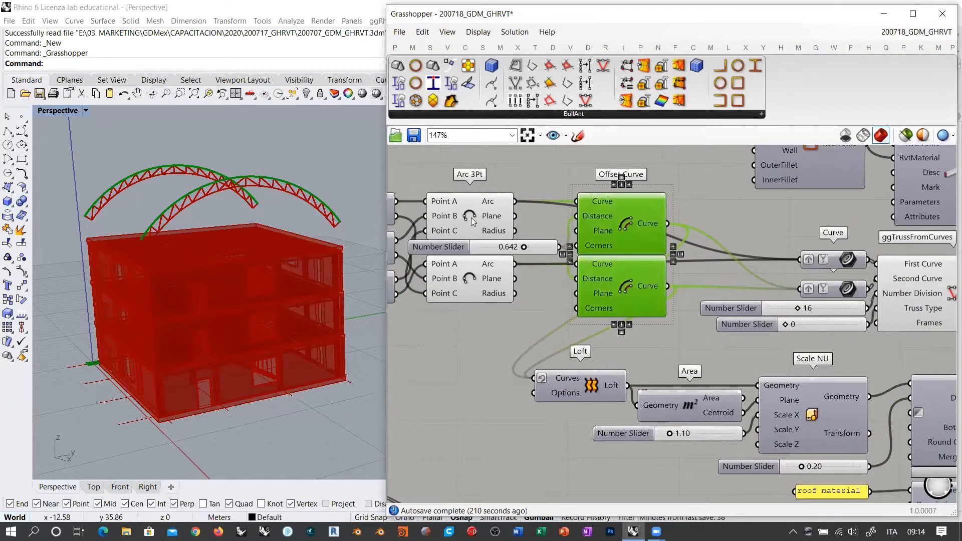
pyautogui.click(470, 215)
pyautogui.keyDown('shift'); pyautogui.click(470, 281); pyautogui.keyUp('shift')
# Select the ggTrussFromCurves component and examine the two arched trusses in the model up close and from the front.
pyautogui.moveTo(797, 273); pyautogui.dragTo(558, 248, button='right')
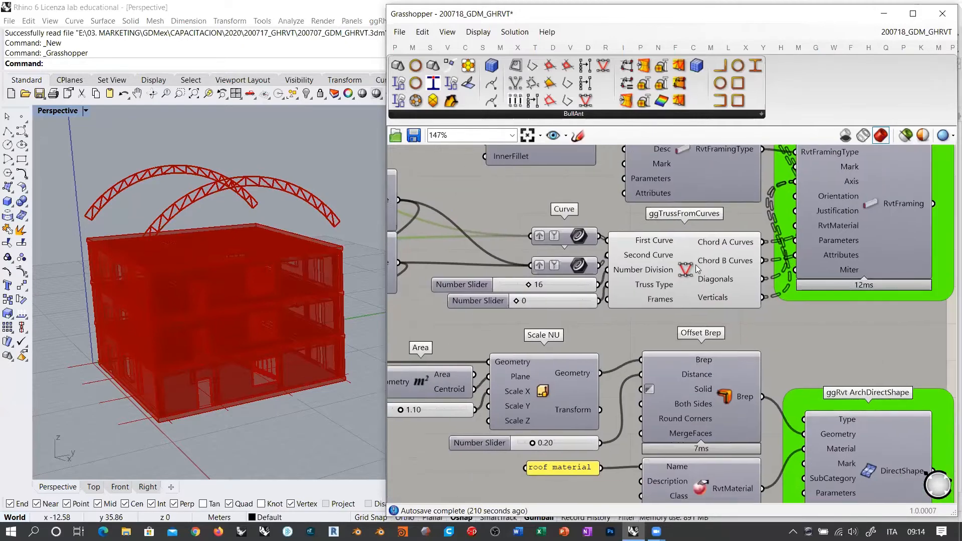
pyautogui.scroll(4, 696, 265)
pyautogui.click(802, 272)
pyautogui.moveTo(813, 271)
pyautogui.mouseDown(button='right')
pyautogui.moveTo(740, 275)
pyautogui.moveTo(830, 277)
pyautogui.mouseUp(button='right')
pyautogui.scroll(6, 241, 234)
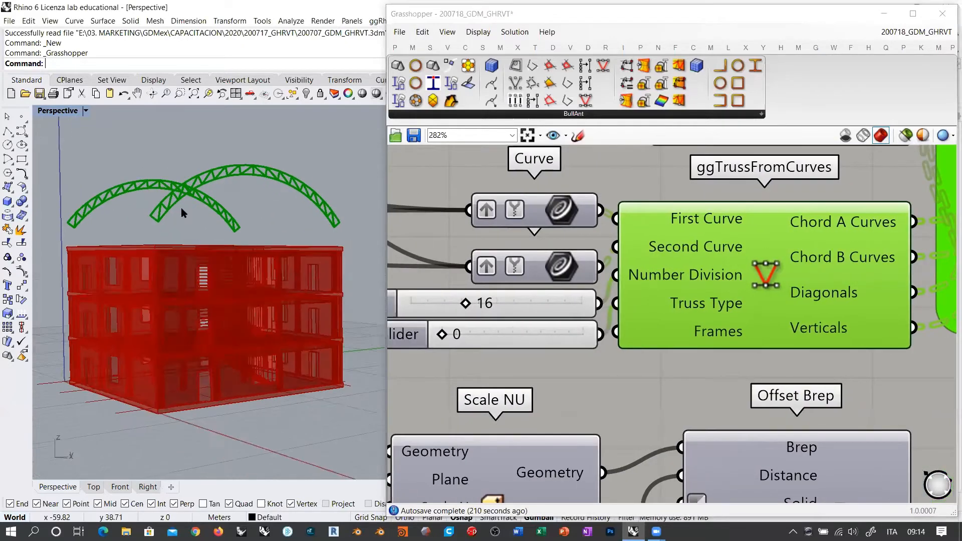
pyautogui.click(609, 360)
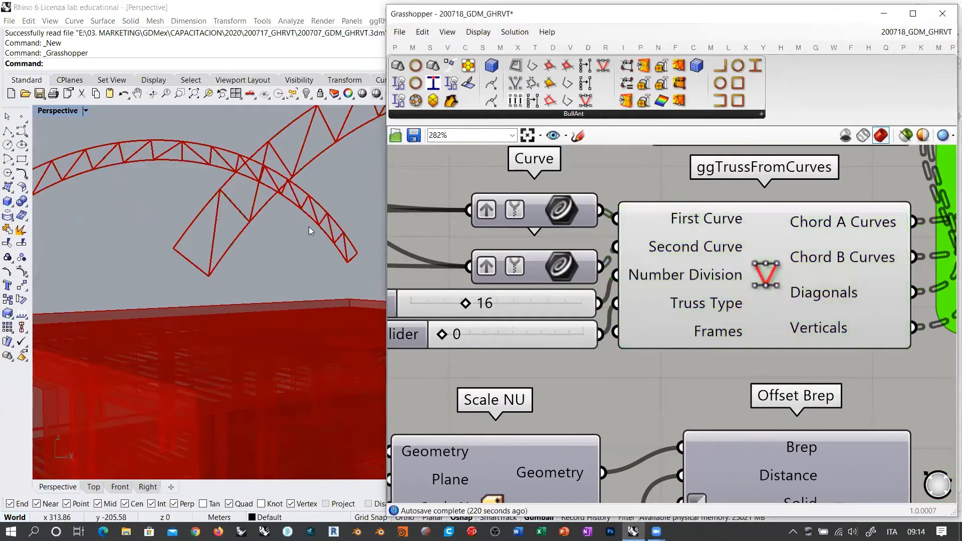
pyautogui.scroll(-4, 224, 256)
pyautogui.moveTo(283, 214); pyautogui.dragTo(333, 217, button='right')
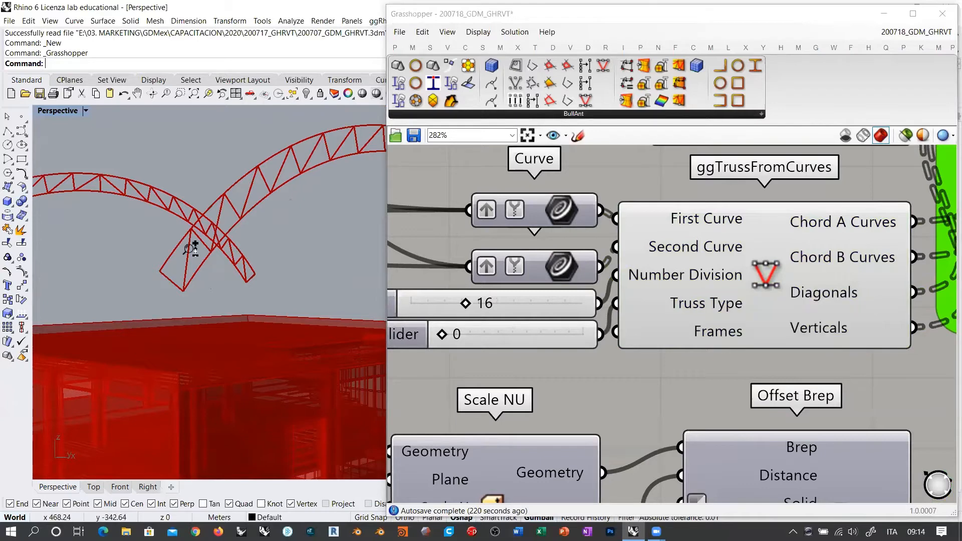
pyautogui.moveTo(189, 245); pyautogui.dragTo(90, 263, button='right')
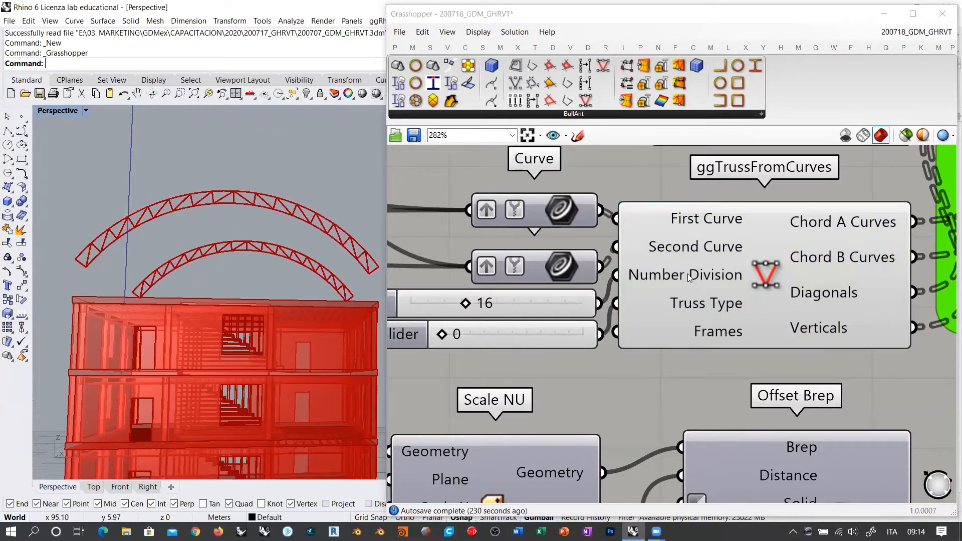
# Check which truss types the Truss Type input of ggTrussFromCurves accepts.
pyautogui.moveTo(707, 308); pyautogui.dragTo(774, 287, button='right')
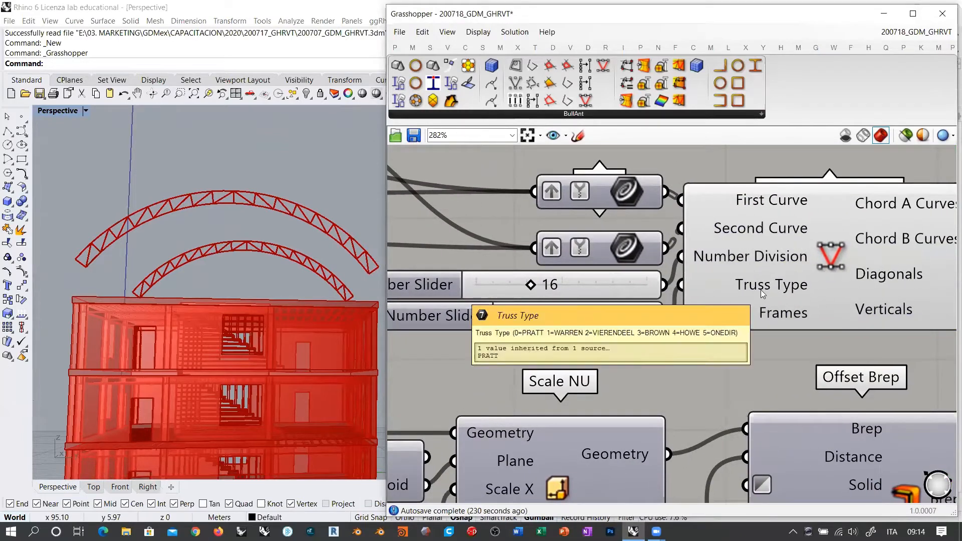
pyautogui.moveTo(761, 286)
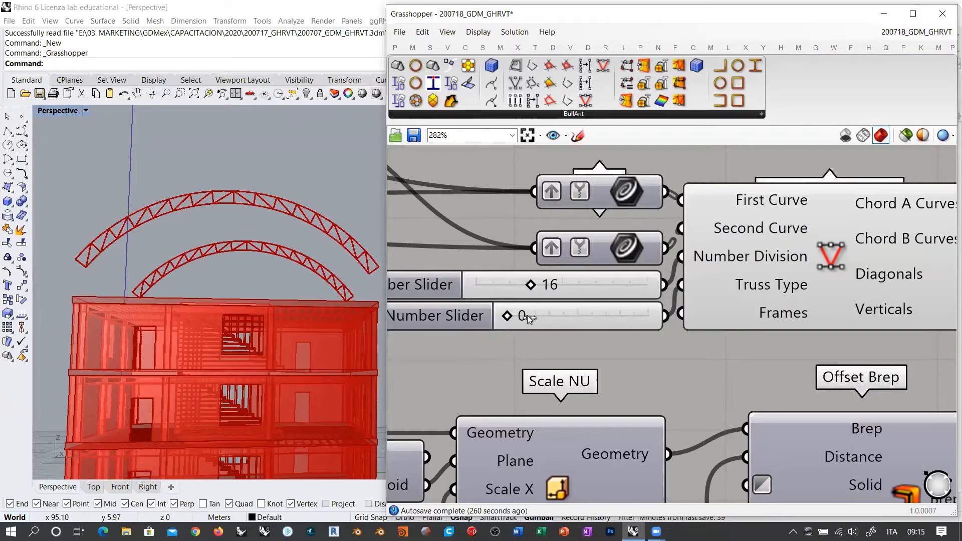
# Examine the Number Division, Truss Type and Frames inputs of ggTrussFromCurves and the sliders connected to them.
pyautogui.moveTo(527, 315); pyautogui.dragTo(475, 311)
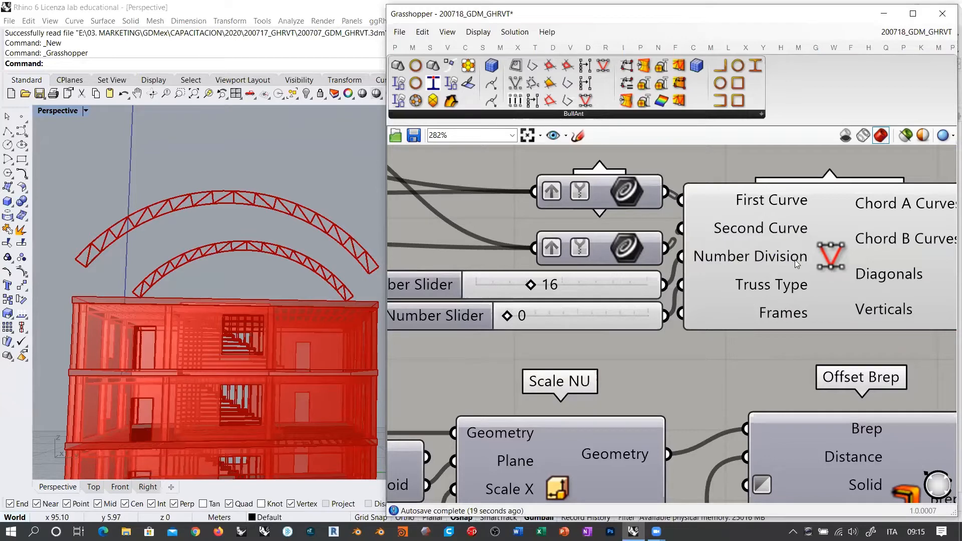
pyautogui.scroll(-1, 702, 295)
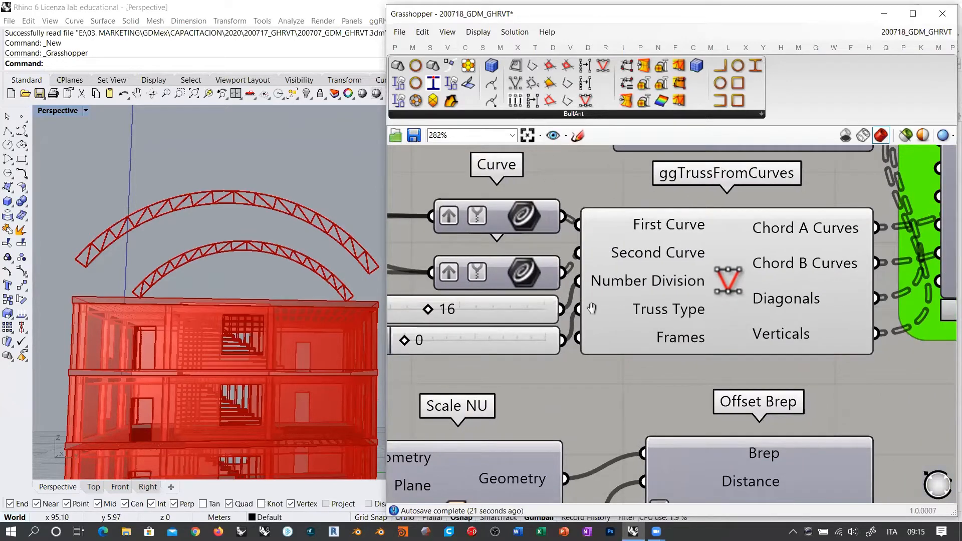
pyautogui.scroll(-1, 752, 299)
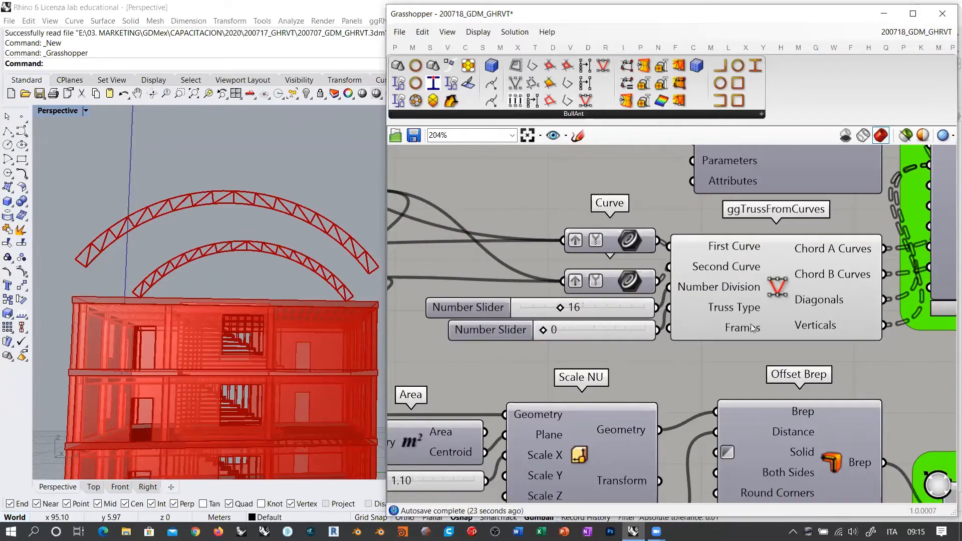
# Maximize the definition window and place a 2D Truss component from the Structure tools in the empty area beneath the framing group.
pyautogui.click(914, 13)
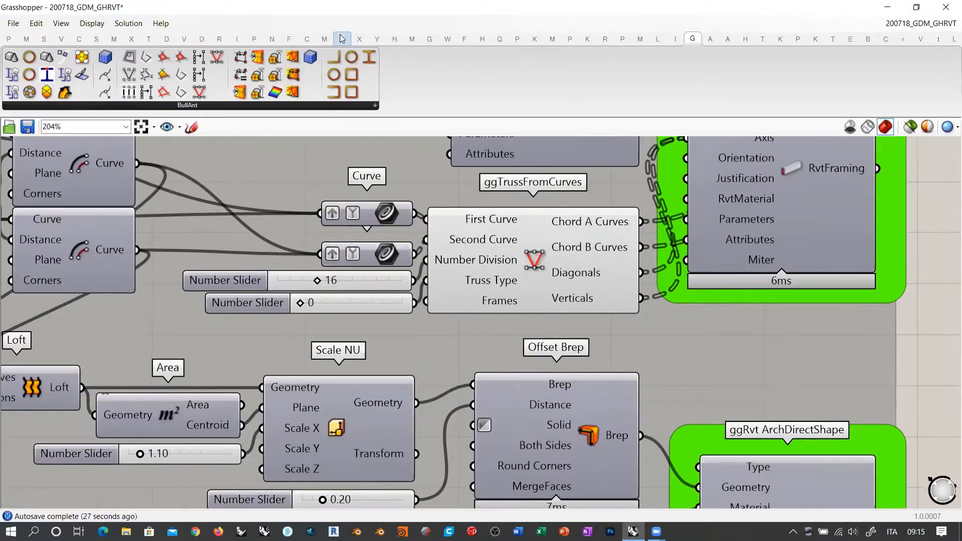
pyautogui.click(342, 38)
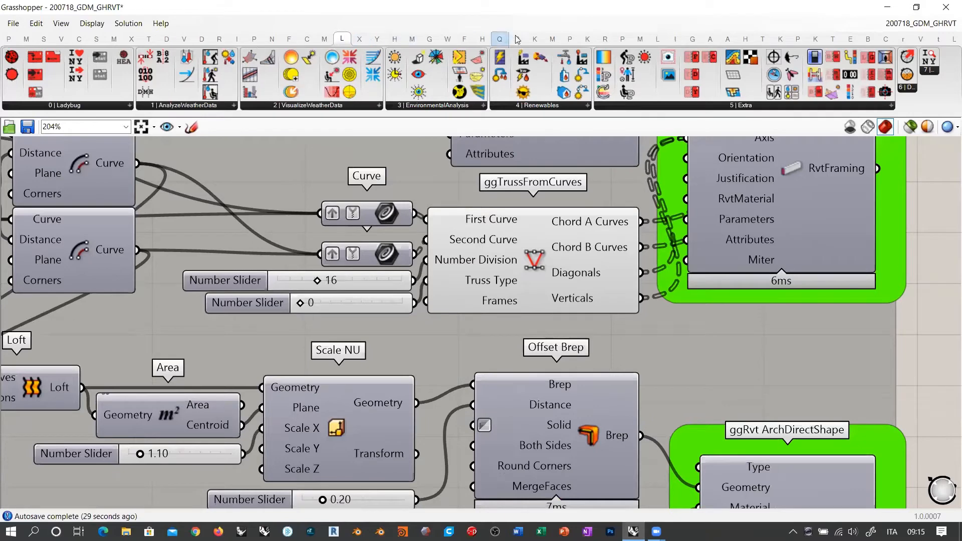
pyautogui.click(658, 38)
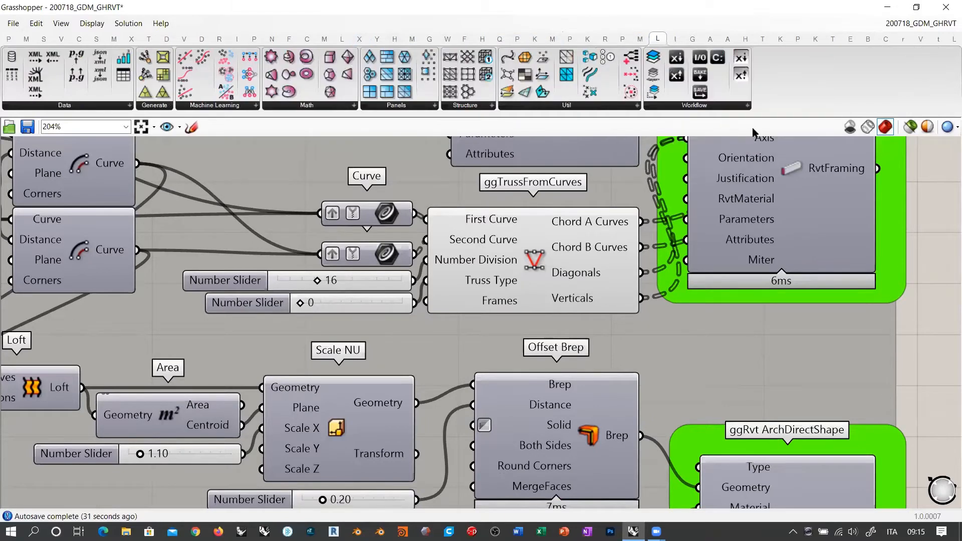
pyautogui.click(477, 110)
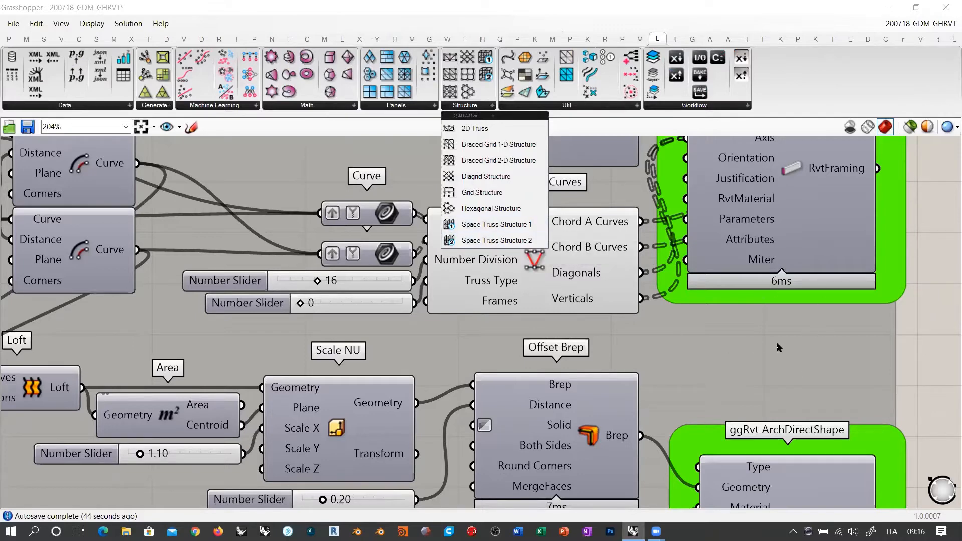
pyautogui.click(475, 129)
pyautogui.click(737, 363)
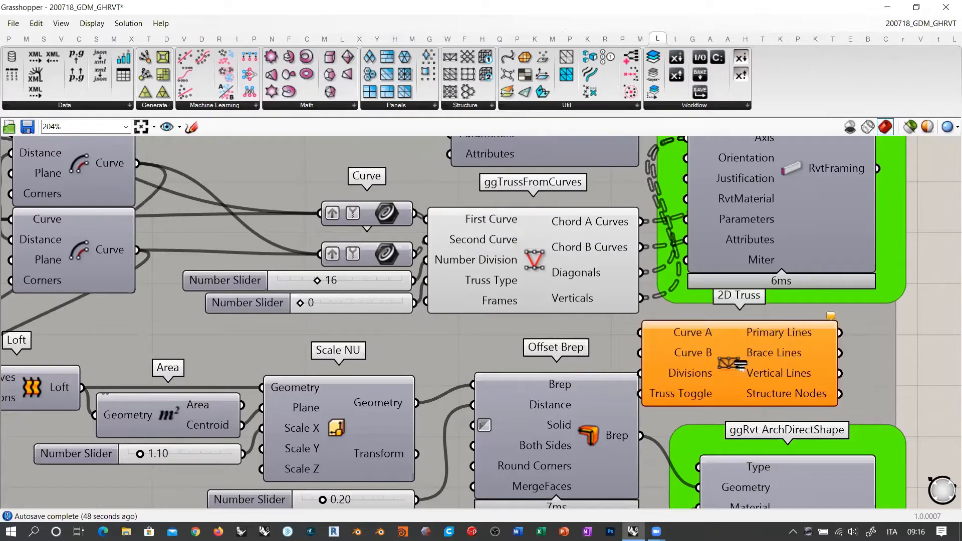
# Check which web configurations the Truss Toggle input of the 2D Truss component accepts, and delete the component.
pyautogui.moveTo(825, 367); pyautogui.dragTo(698, 380, button='right')
pyautogui.moveTo(661, 369); pyautogui.dragTo(707, 366)
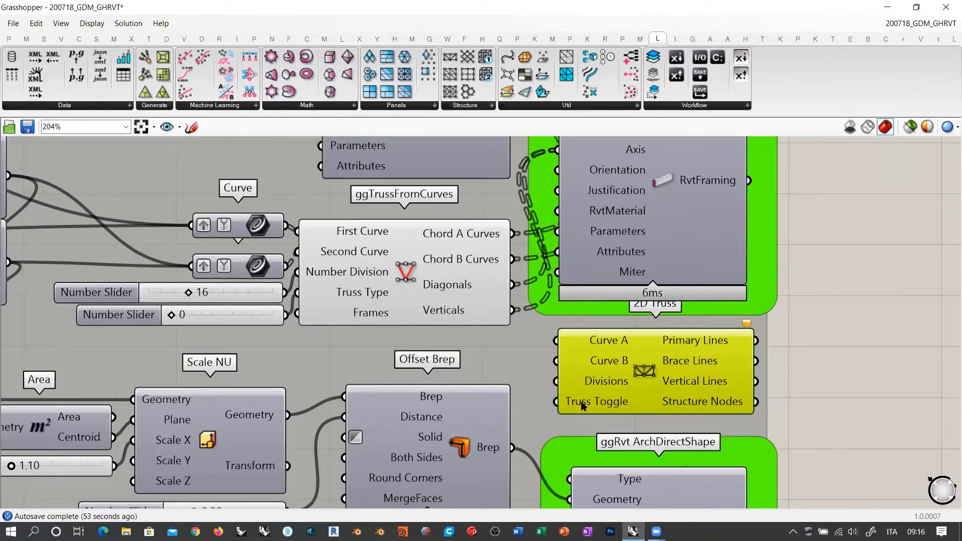
pyautogui.moveTo(589, 405)
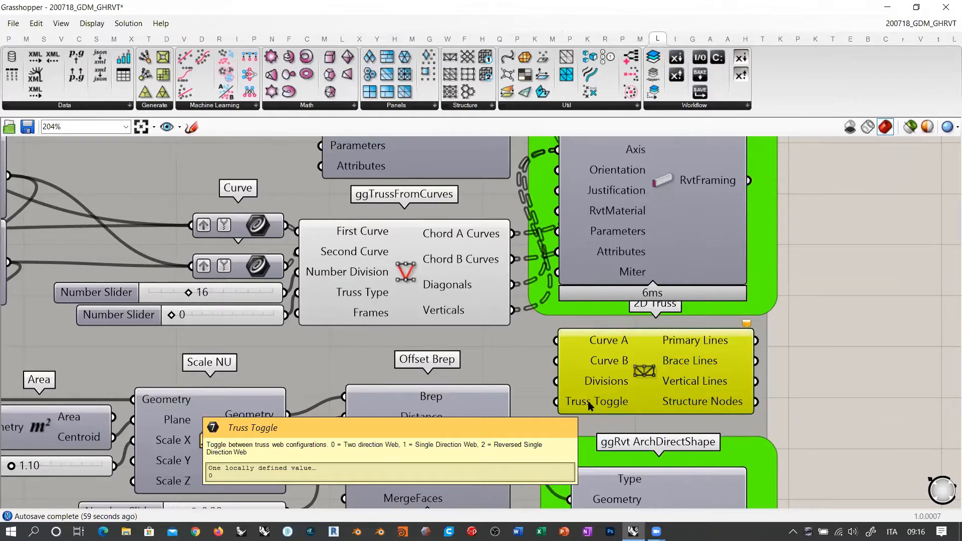
pyautogui.press('Delete')
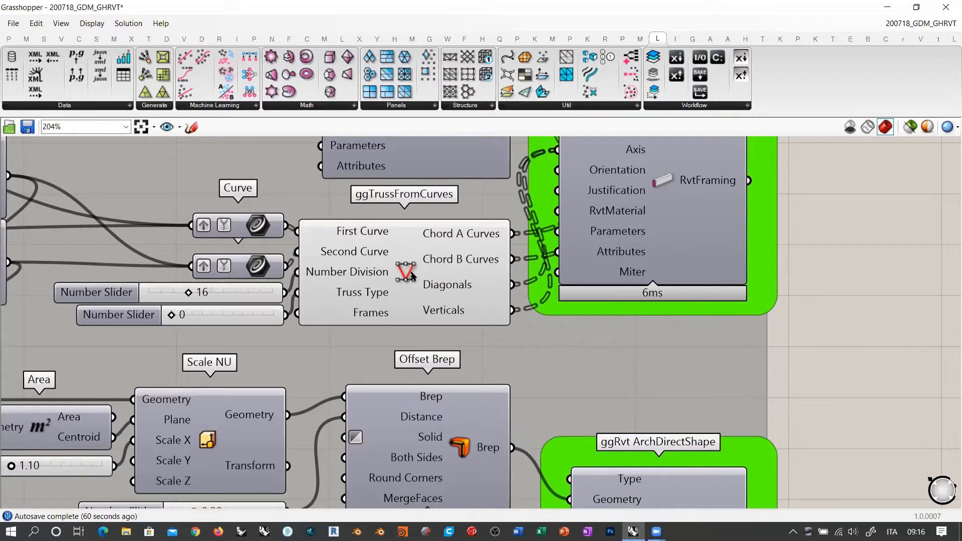
# Review the available Structure components and turn off the preview of the ggTrussFromCurves component.
pyautogui.scroll(-3, 546, 308)
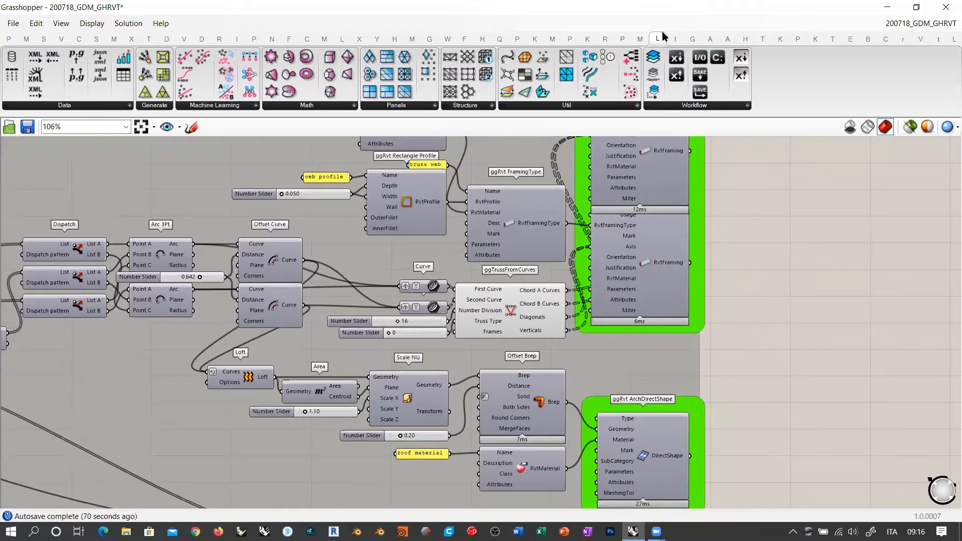
pyautogui.click(515, 304)
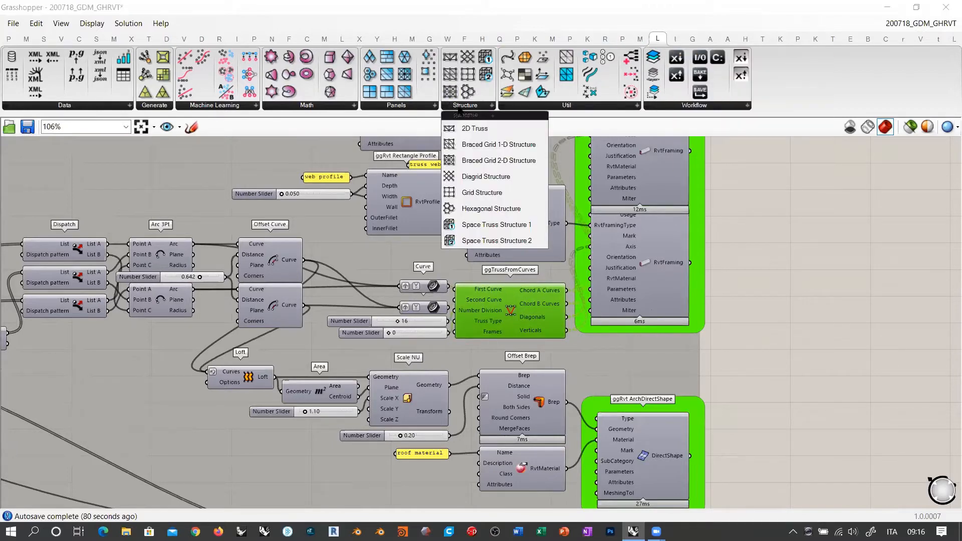
pyautogui.click(465, 105)
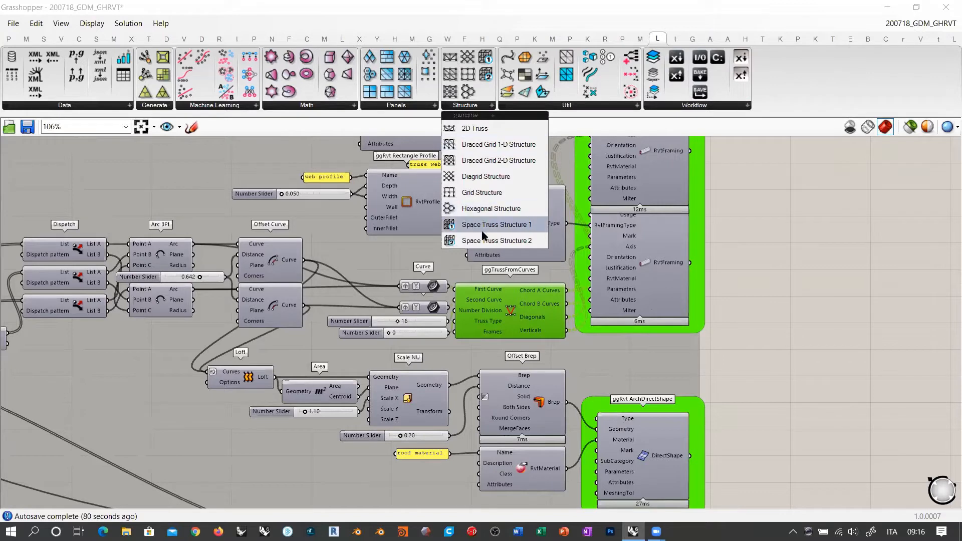
pyautogui.click(840, 265)
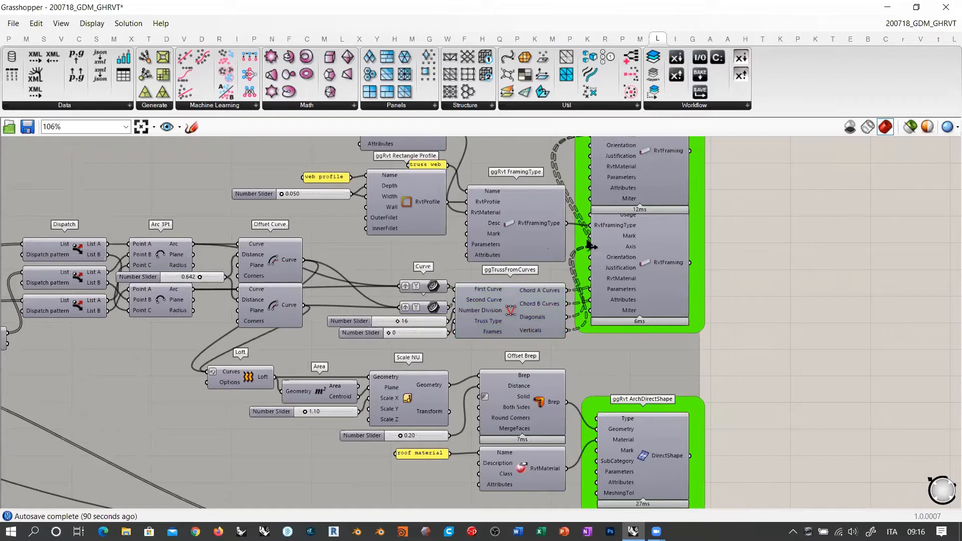
# Restore the definition window beside the model and bring the chord, diagonal and vertical outputs of ggTrussFromCurves into close view.
pyautogui.scroll(-2, 771, 280)
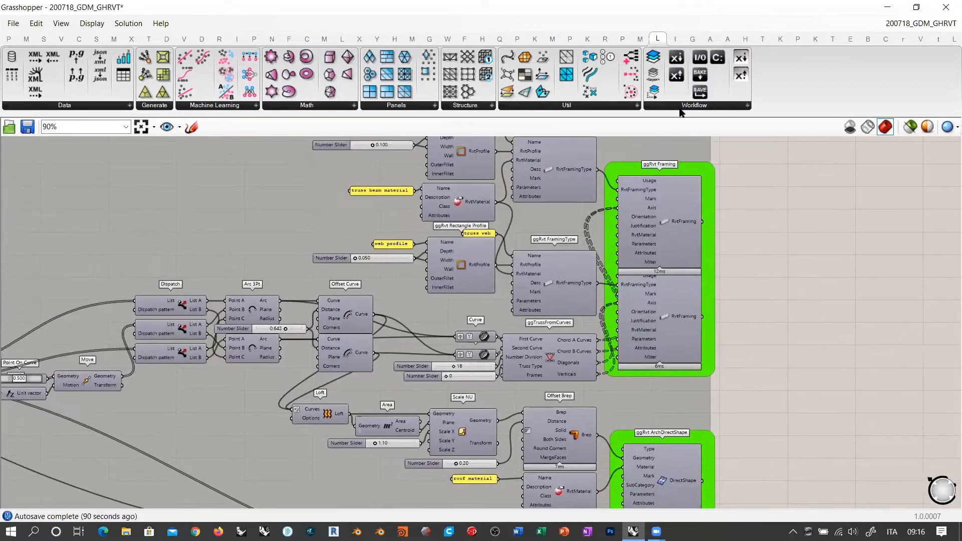
pyautogui.doubleClick(658, 25)
pyautogui.moveTo(813, 293); pyautogui.dragTo(665, 210, button='right')
pyautogui.moveTo(853, 288); pyautogui.dragTo(668, 285, button='right')
pyautogui.scroll(6, 703, 307)
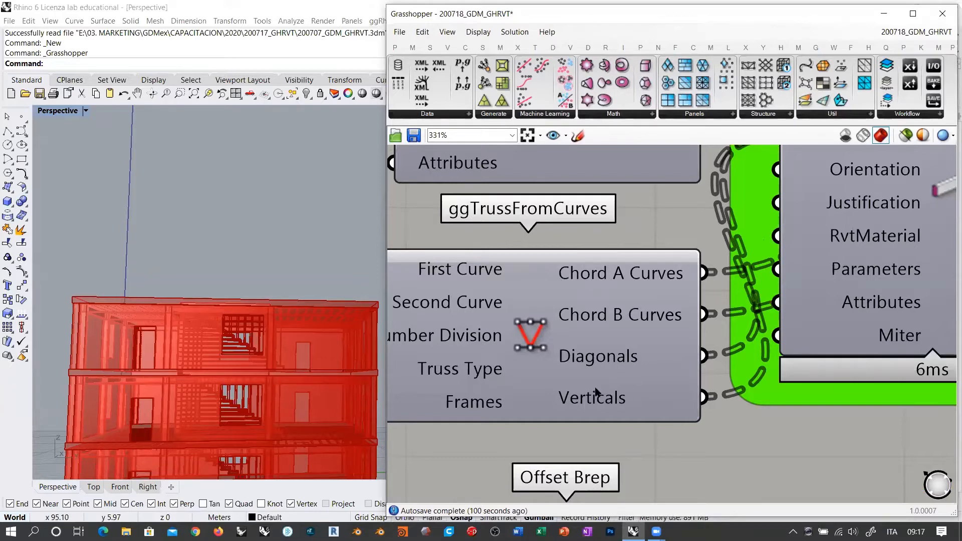
# Select the two ggRvt FramingType components that define the truss chords and the truss web.
pyautogui.scroll(-4, 575, 387)
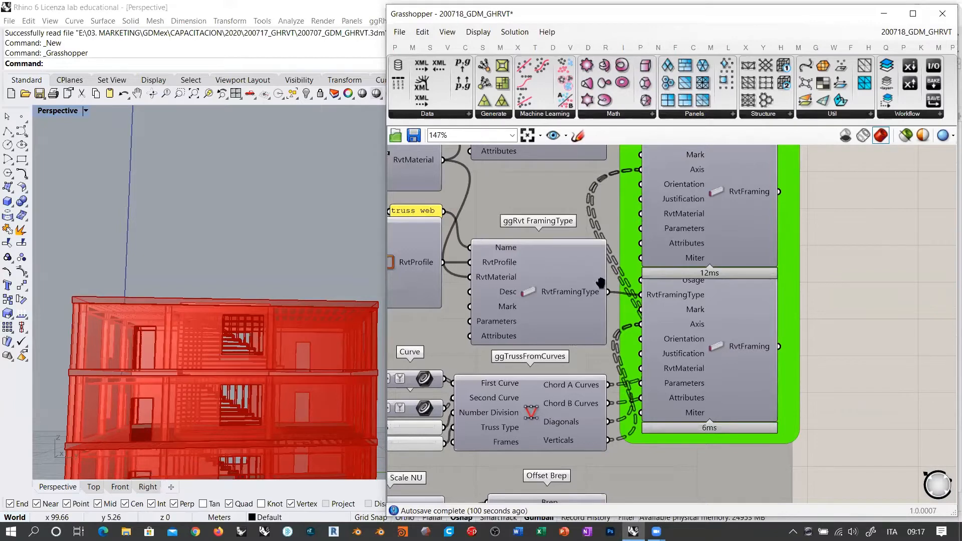
pyautogui.moveTo(627, 256); pyautogui.dragTo(705, 298, button='right')
pyautogui.scroll(-2, 705, 293)
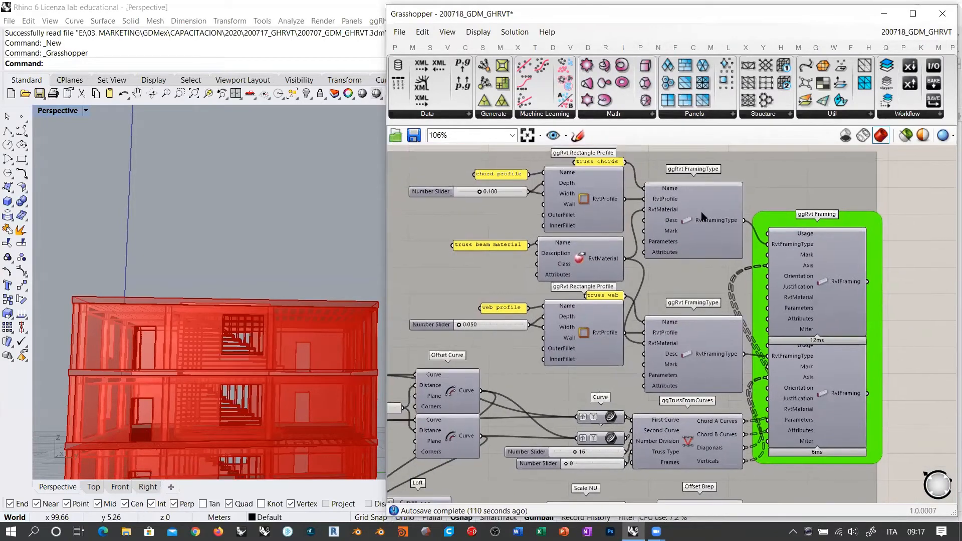
pyautogui.click(703, 217)
pyautogui.keyDown('shift'); pyautogui.click(704, 338); pyautogui.keyUp('shift')
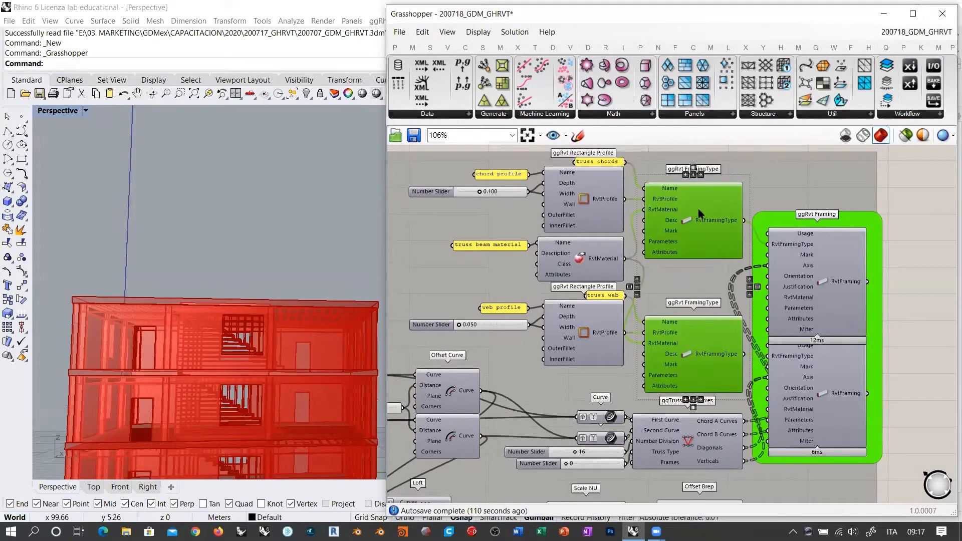
# Select both ggRvt Rectangle Profile components and inspect their Wall input and the chord profile and web profile name panels.
pyautogui.click(581, 199)
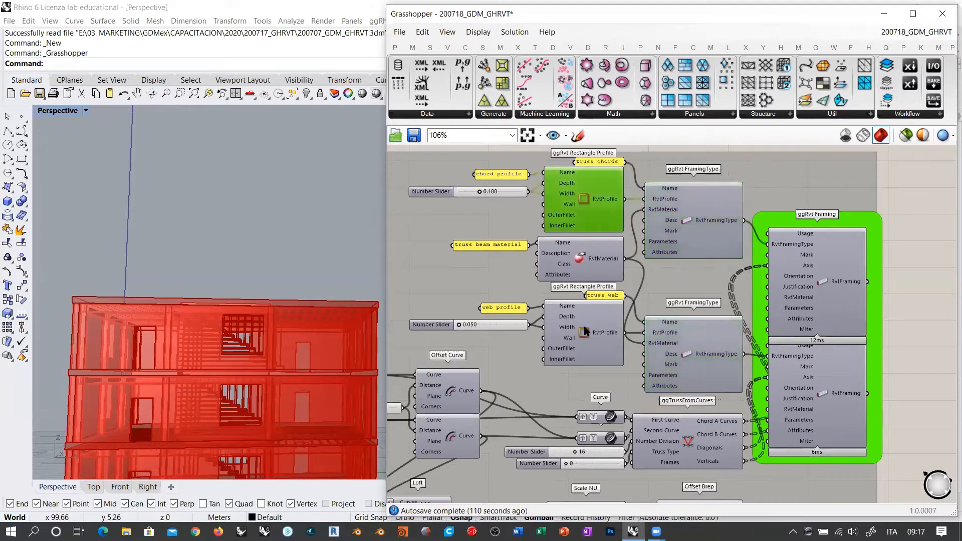
pyautogui.keyDown('shift'); pyautogui.click(587, 352); pyautogui.keyUp('shift')
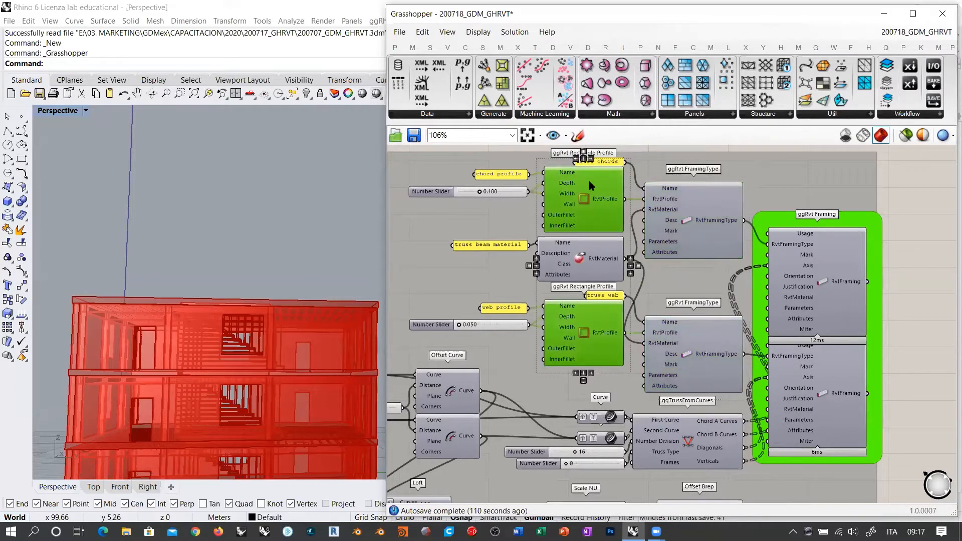
pyautogui.moveTo(569, 206)
pyautogui.moveTo(573, 342)
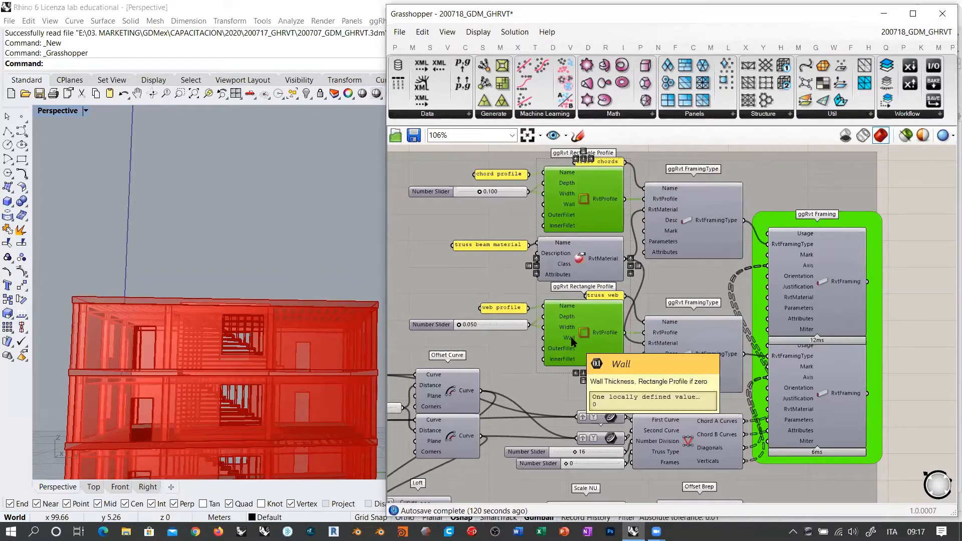
pyautogui.moveTo(499, 177)
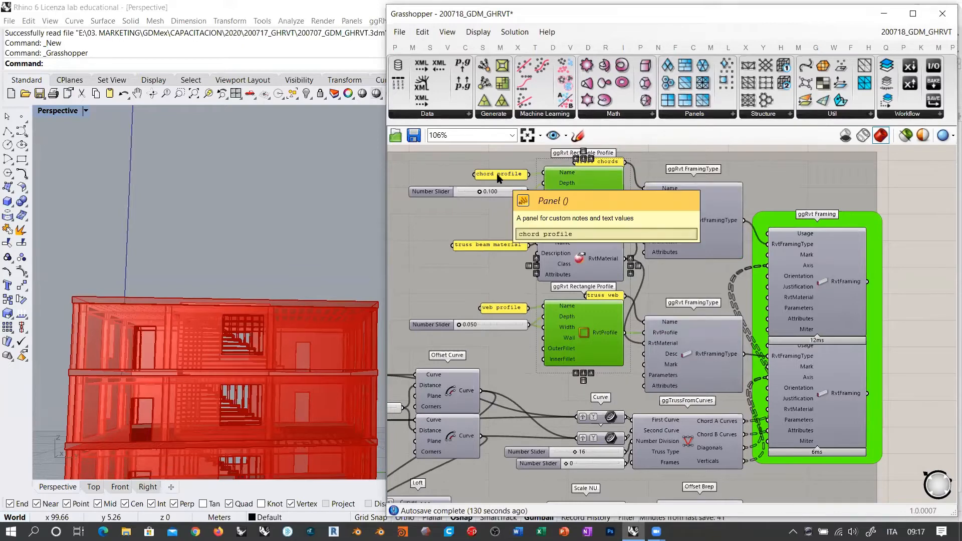
pyautogui.moveTo(500, 311)
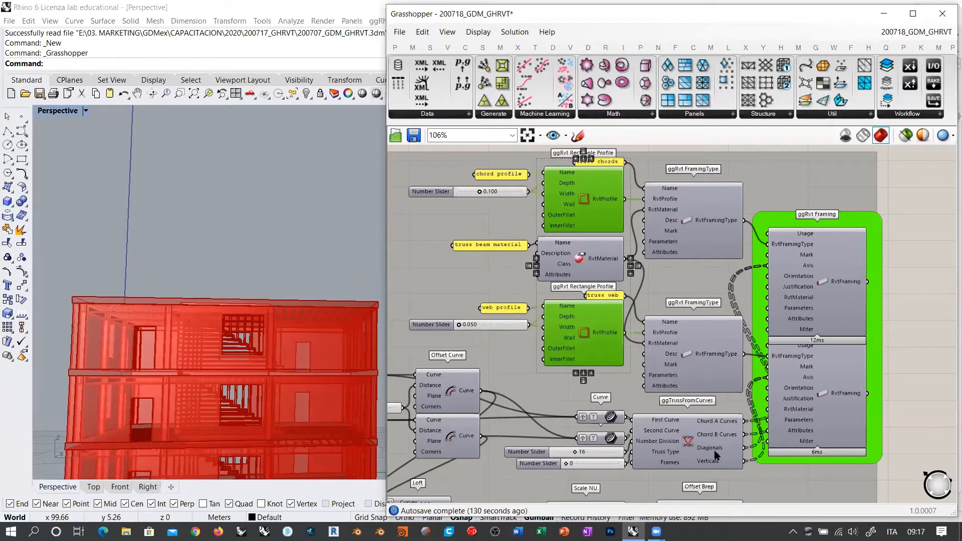
# Turn on the preview of the two ggRvt Framing components, first the web members and then the chords.
pyautogui.click(826, 396)
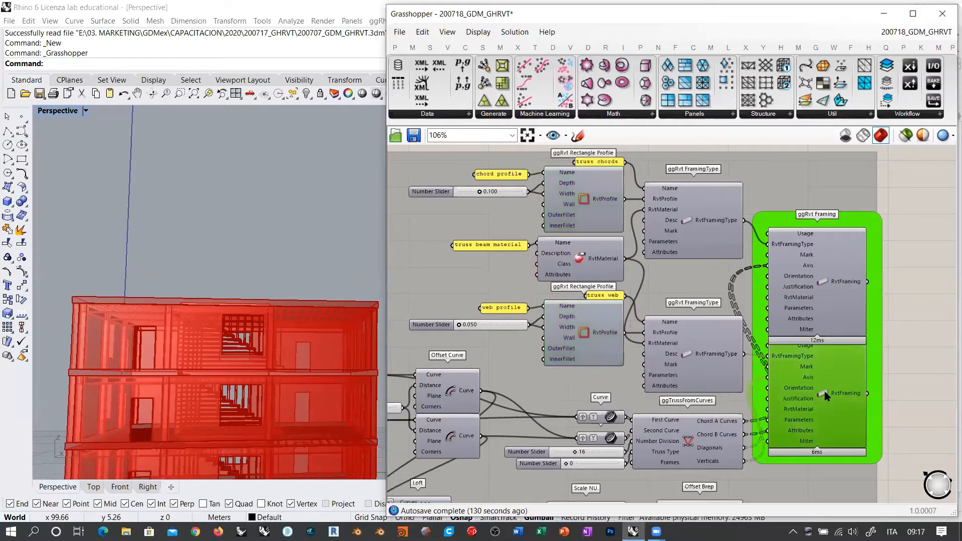
pyautogui.click(903, 398)
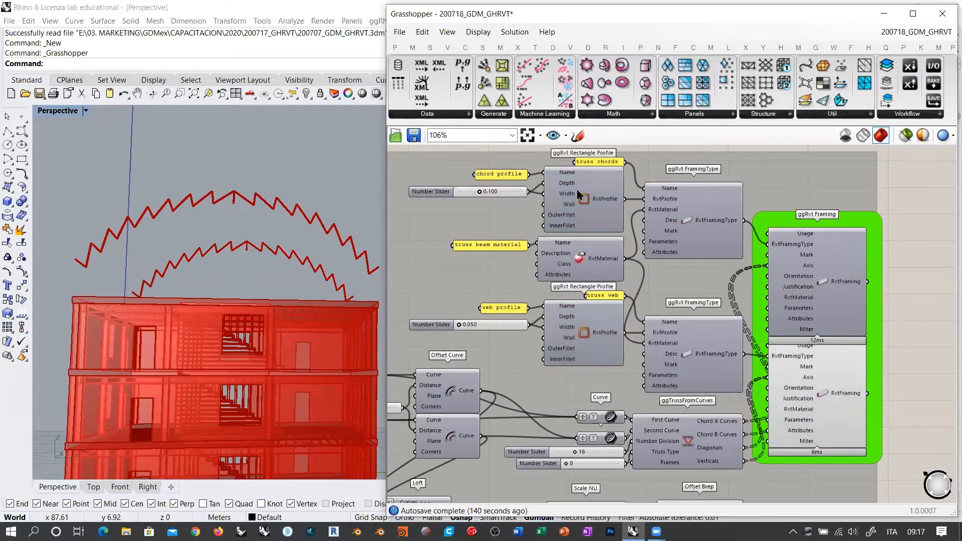
pyautogui.click(816, 274)
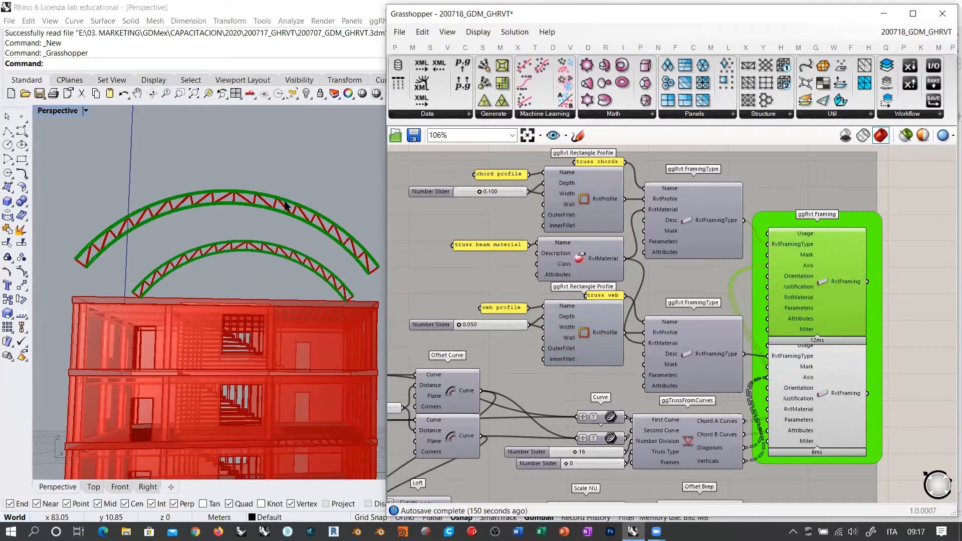
# Examine the chord and web members of the arched trusses up close, their end joints, and the trusses above the whole building.
pyautogui.moveTo(281, 172); pyautogui.dragTo(177, 195, button='right')
pyautogui.scroll(7, 177, 194)
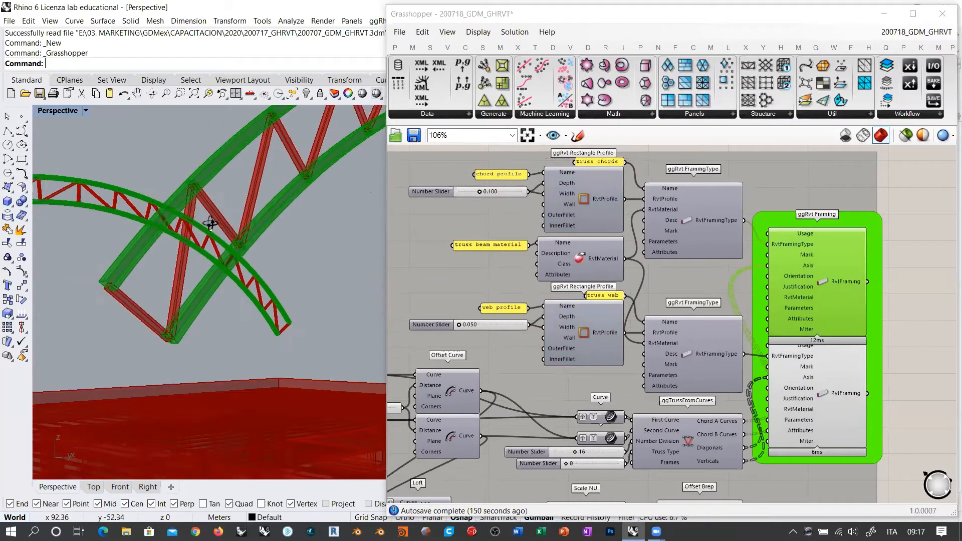
pyautogui.click(915, 266)
pyautogui.scroll(5, 280, 239)
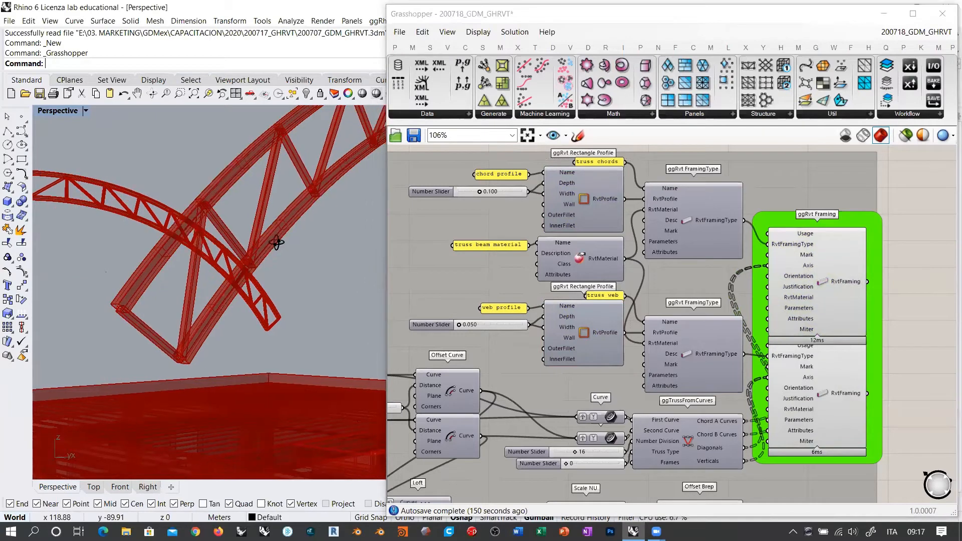
pyautogui.scroll(6, 313, 181)
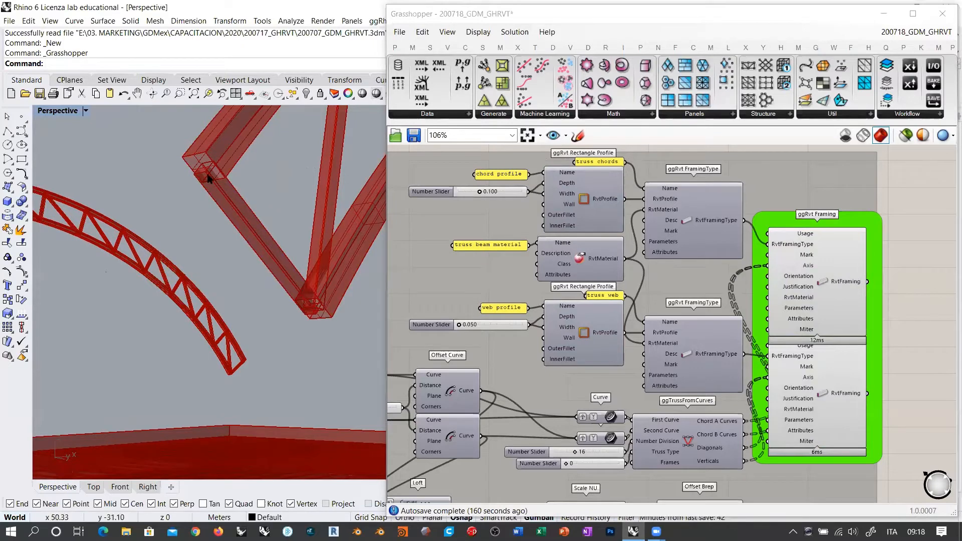
pyautogui.scroll(-5, 286, 249)
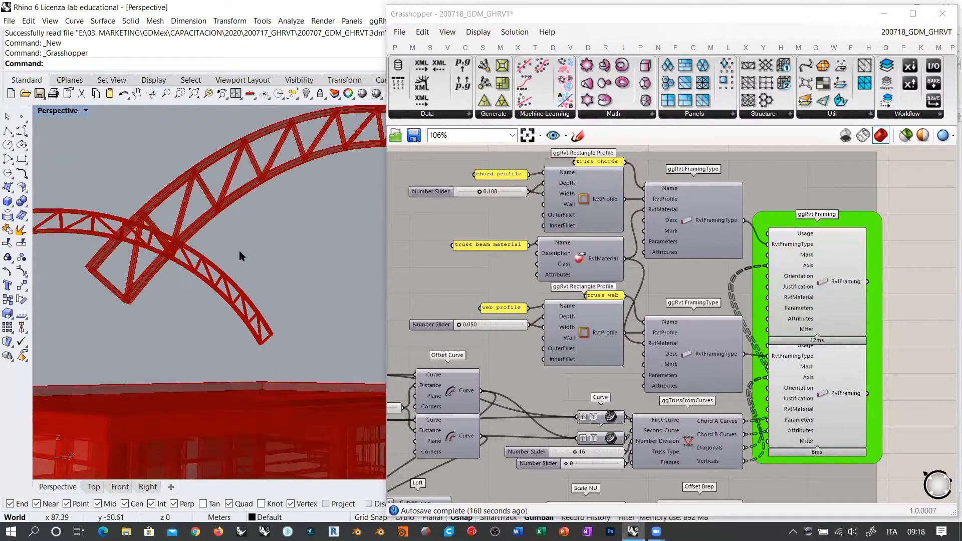
pyautogui.moveTo(239, 251); pyautogui.dragTo(268, 252, button='right')
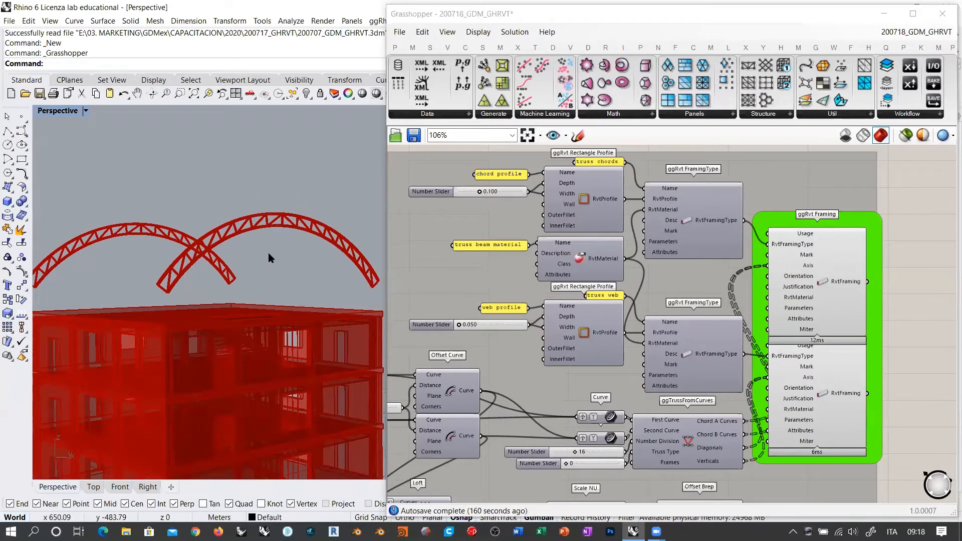
pyautogui.scroll(-5, 268, 253)
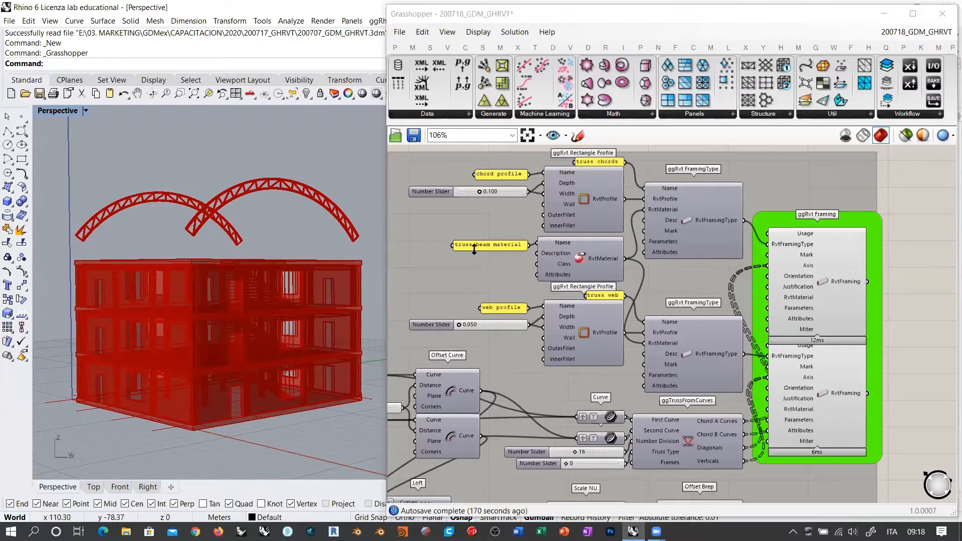
pyautogui.moveTo(600, 207); pyautogui.dragTo(606, 220, button='right')
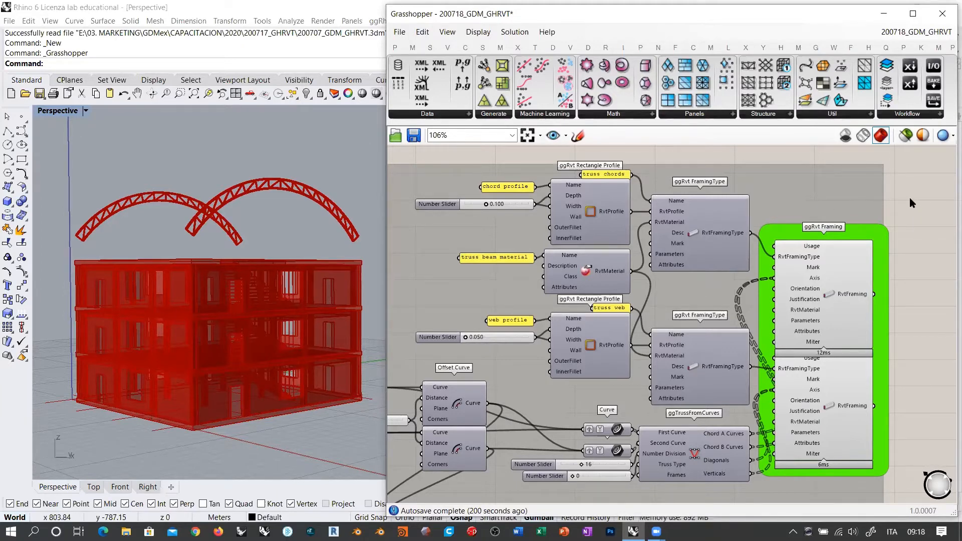
# Nudge the truss chords and truss web name panels slightly upward above the two ggRvt Rectangle Profile components, and clear the selection.
pyautogui.scroll(4, 588, 161)
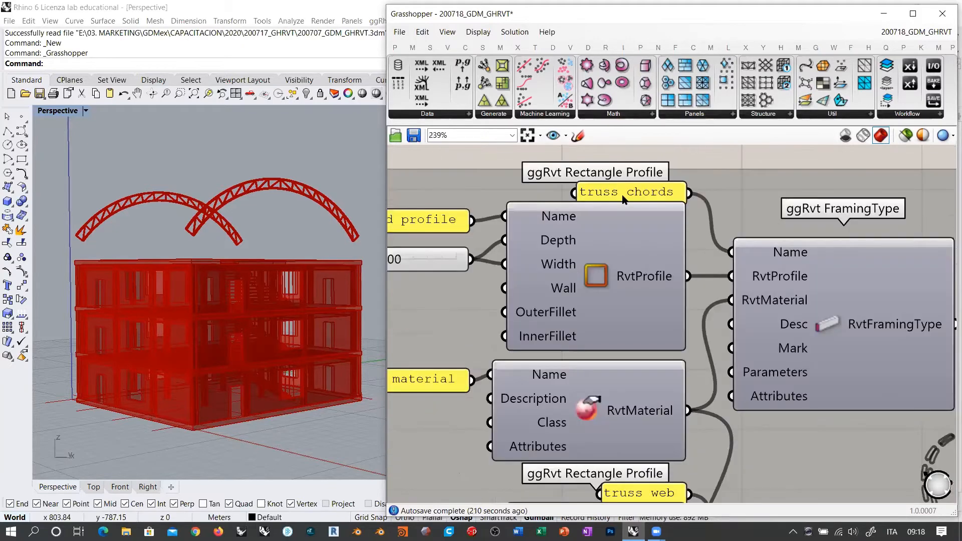
pyautogui.moveTo(624, 200); pyautogui.dragTo(623, 193)
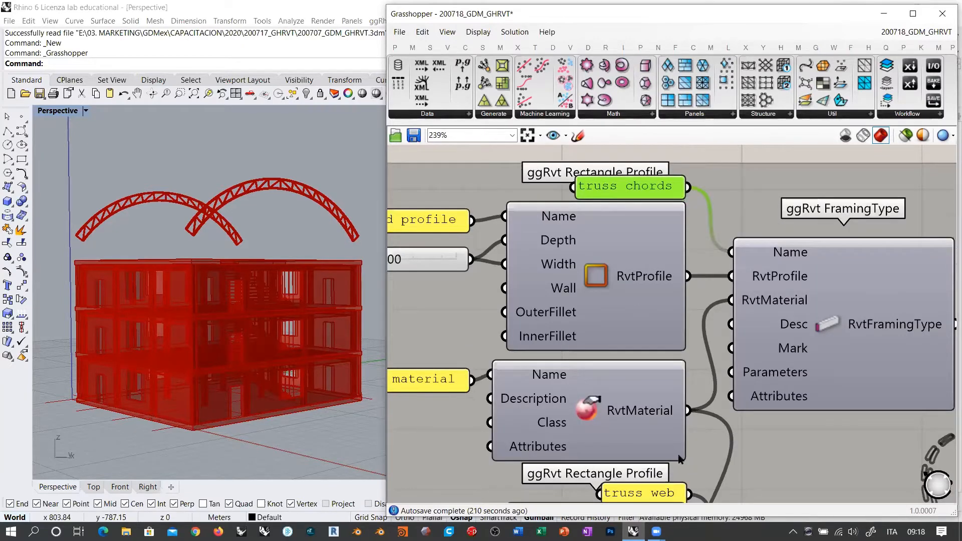
pyautogui.moveTo(681, 459); pyautogui.dragTo(645, 358, button='right')
pyautogui.moveTo(626, 396); pyautogui.dragTo(626, 392)
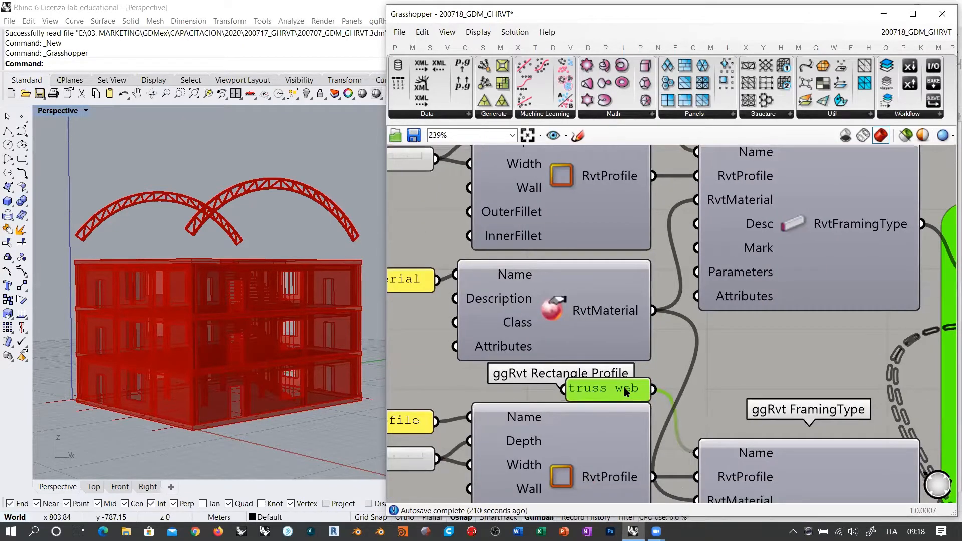
pyautogui.scroll(-5, 622, 334)
pyautogui.click(813, 180)
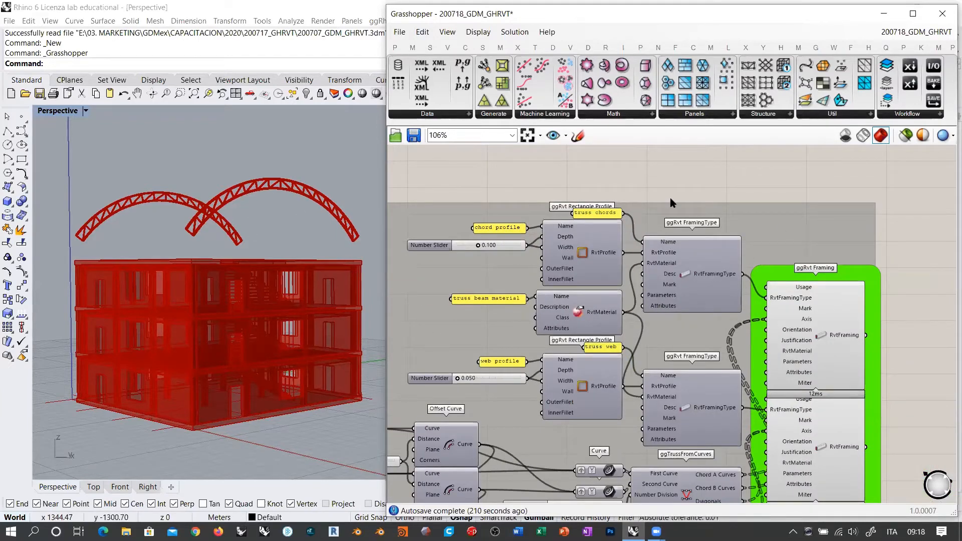
# Examine the arched trusses above the building and the Miter input on both ggRvt Framing components.
pyautogui.scroll(-4, 802, 210)
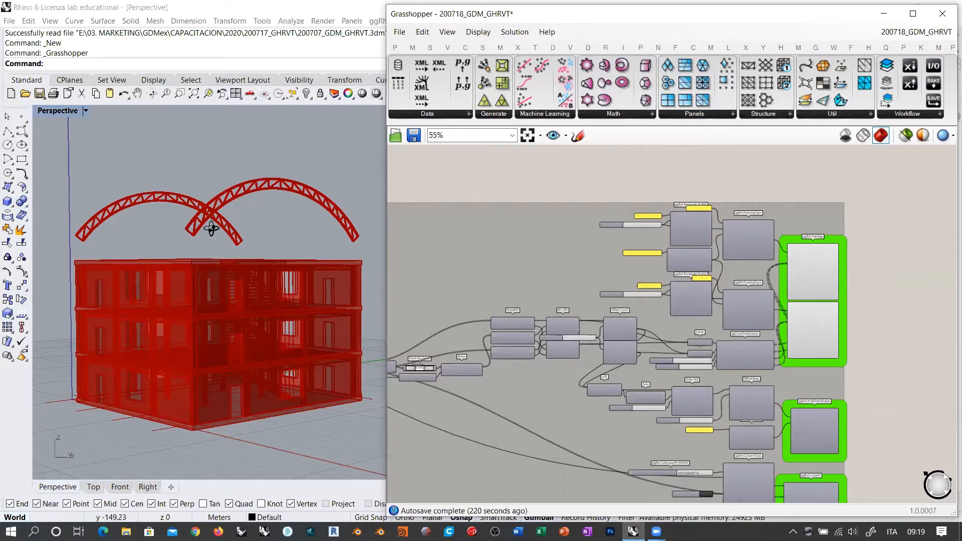
pyautogui.moveTo(214, 223)
pyautogui.mouseDown(button='right')
pyautogui.moveTo(231, 233)
pyautogui.moveTo(218, 230)
pyautogui.mouseUp(button='right')
pyautogui.scroll(2, 208, 224)
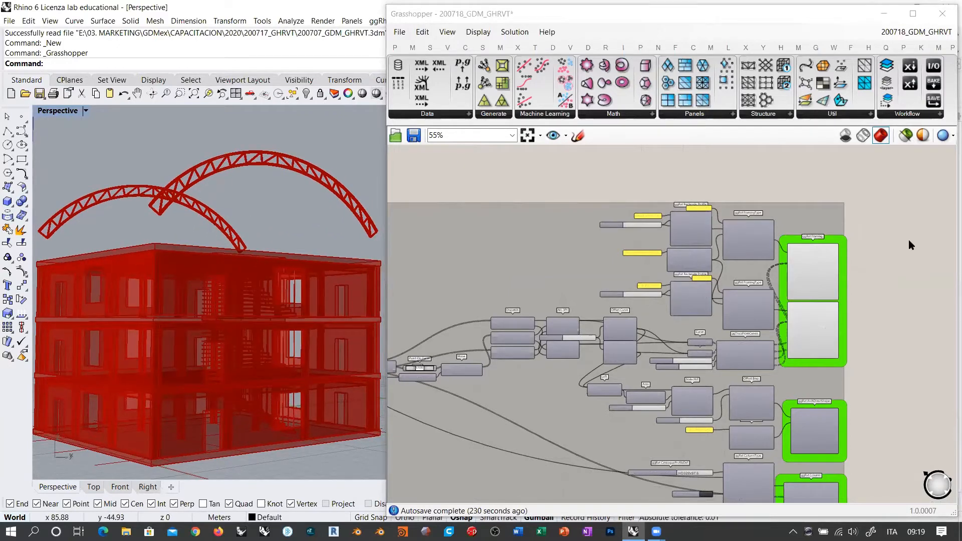
pyautogui.scroll(5, 872, 280)
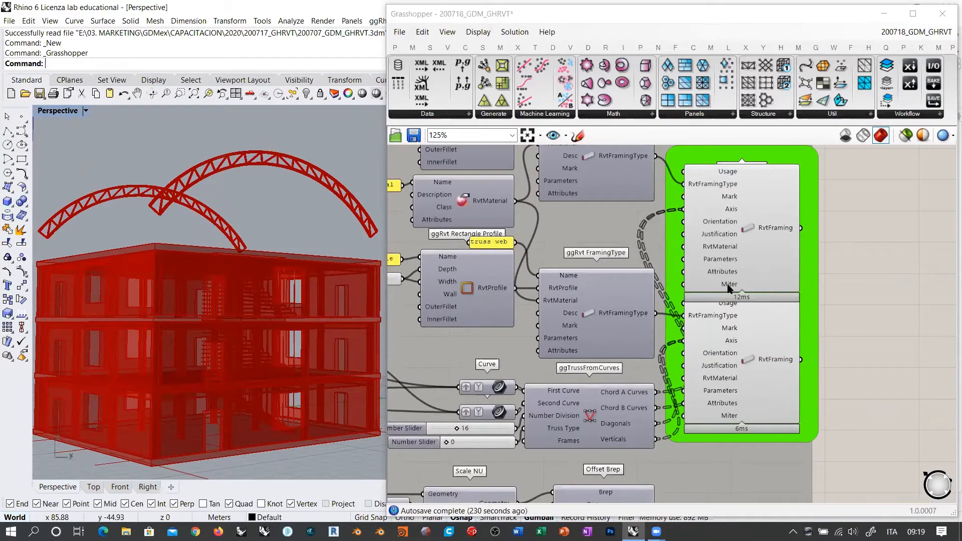
pyautogui.moveTo(849, 223); pyautogui.dragTo(601, 258, button='right')
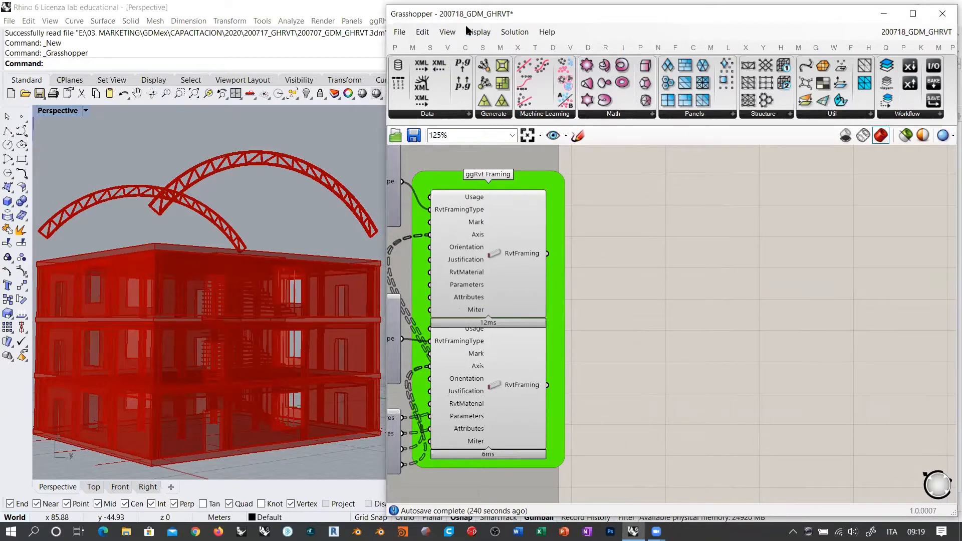
# Sketch two members meeting at a mitred corner beside the ggRvt Framing components, circle both Miter inputs, and erase the annotations.
pyautogui.moveTo(735, 236)
pyautogui.mouseDown()
pyautogui.moveTo(645, 385)
pyautogui.moveTo(718, 307)
pyautogui.moveTo(758, 245)
pyautogui.mouseUp()
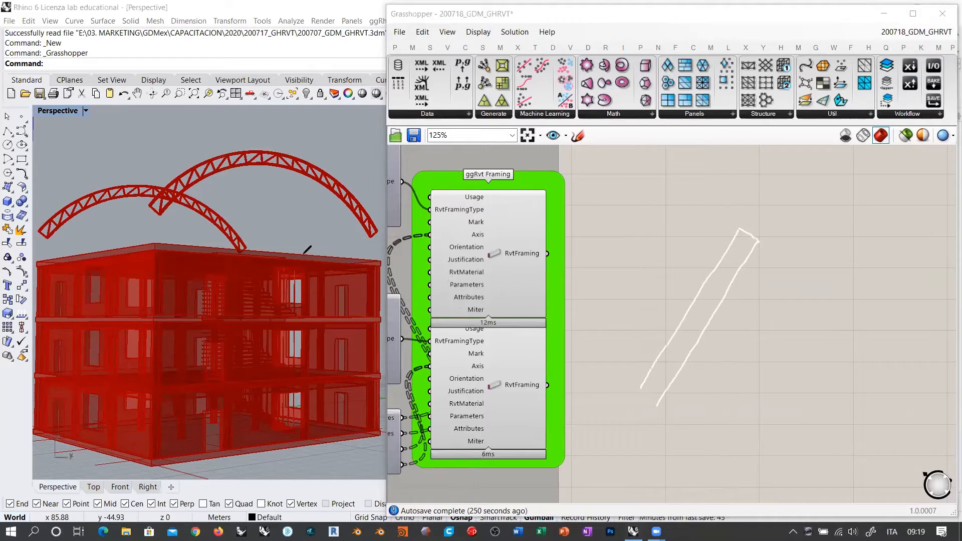
pyautogui.click(750, 233)
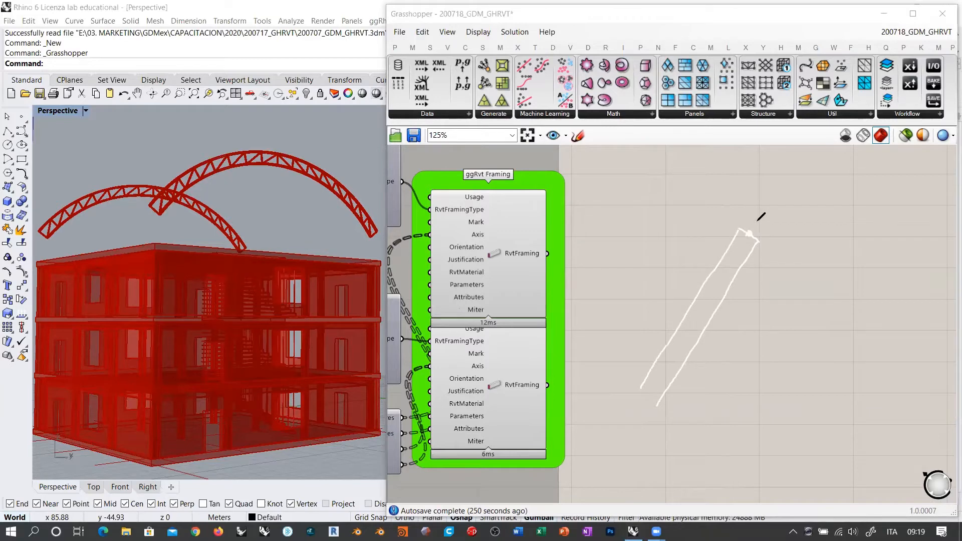
pyautogui.moveTo(744, 243); pyautogui.dragTo(833, 311)
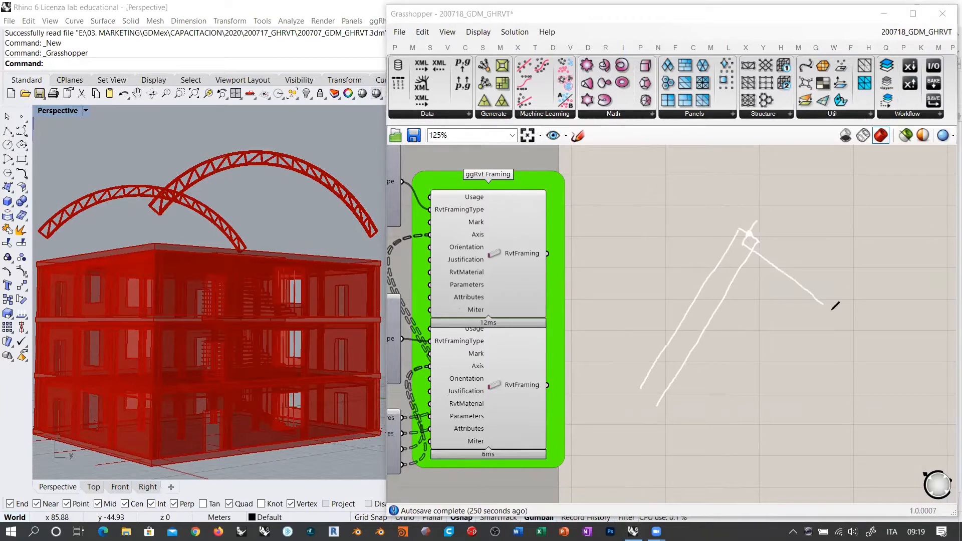
pyautogui.moveTo(758, 220); pyautogui.dragTo(852, 295)
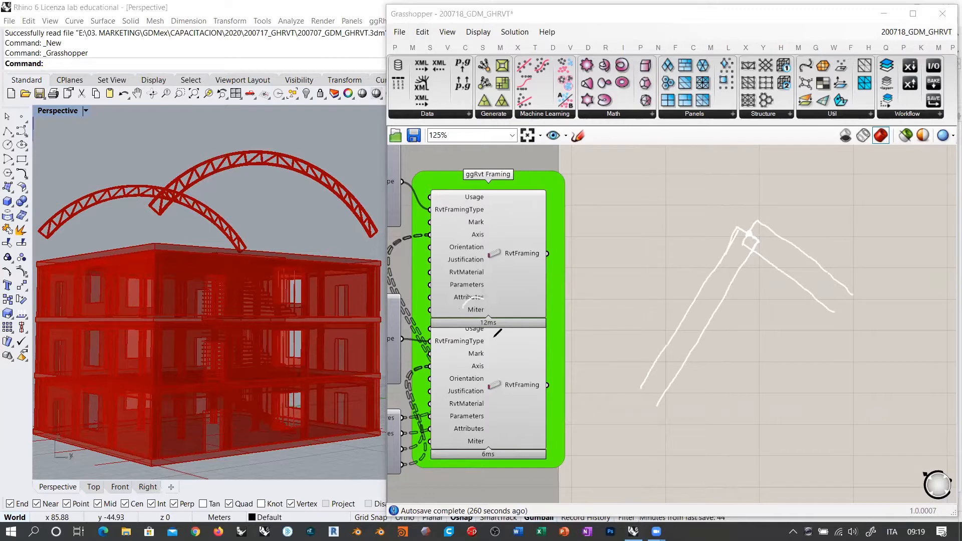
pyautogui.moveTo(457, 453); pyautogui.dragTo(471, 429)
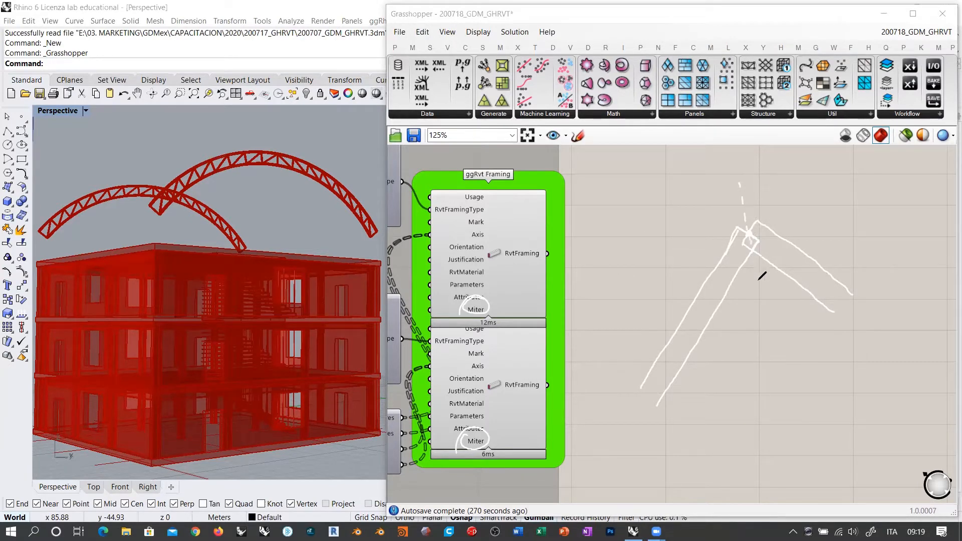
pyautogui.moveTo(762, 303); pyautogui.dragTo(763, 316)
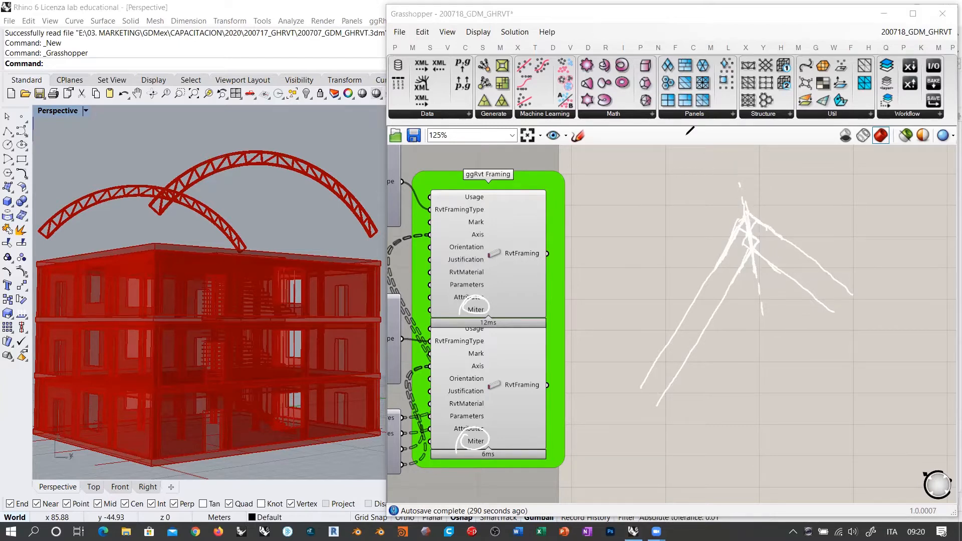
pyautogui.press('Escape')
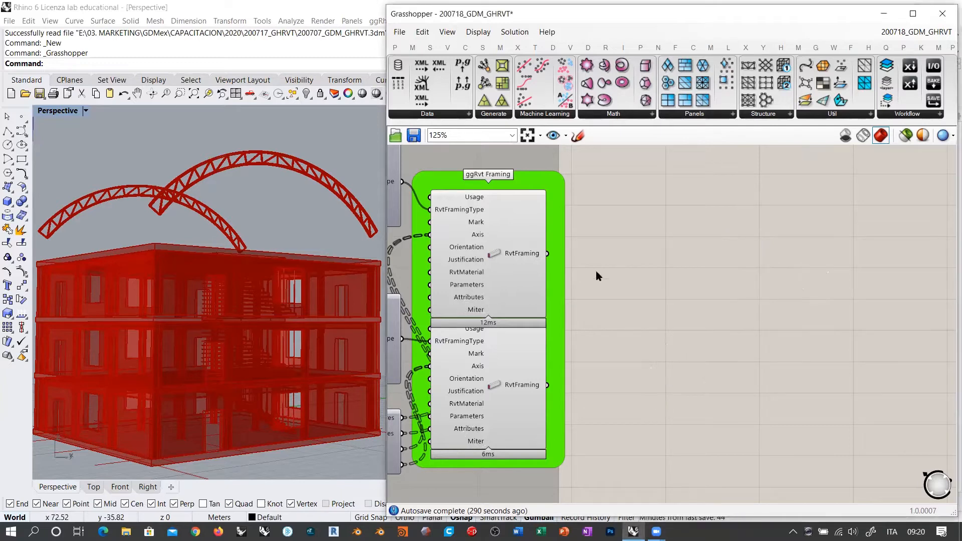
# Select both ggRvt Framing components to highlight the trusses, deselect them, and examine the member joints at a truss end.
pyautogui.moveTo(498, 303); pyautogui.dragTo(684, 291, button='right')
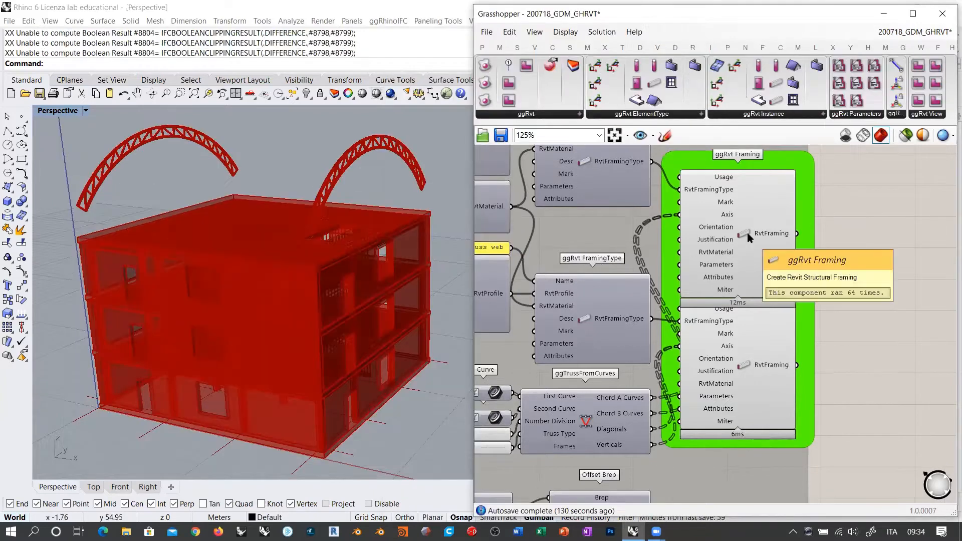
pyautogui.click(742, 235)
pyautogui.keyDown('shift'); pyautogui.click(751, 345); pyautogui.keyUp('shift')
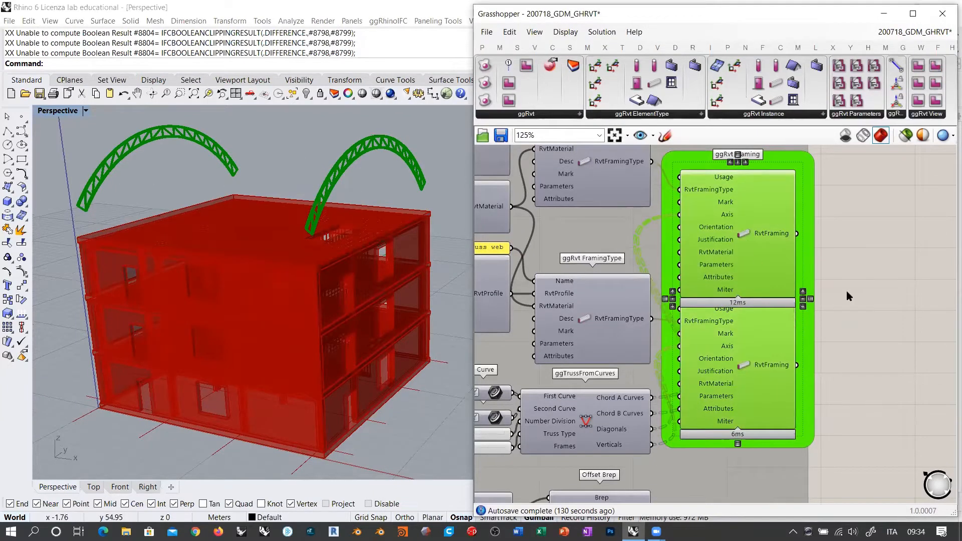
pyautogui.click(847, 292)
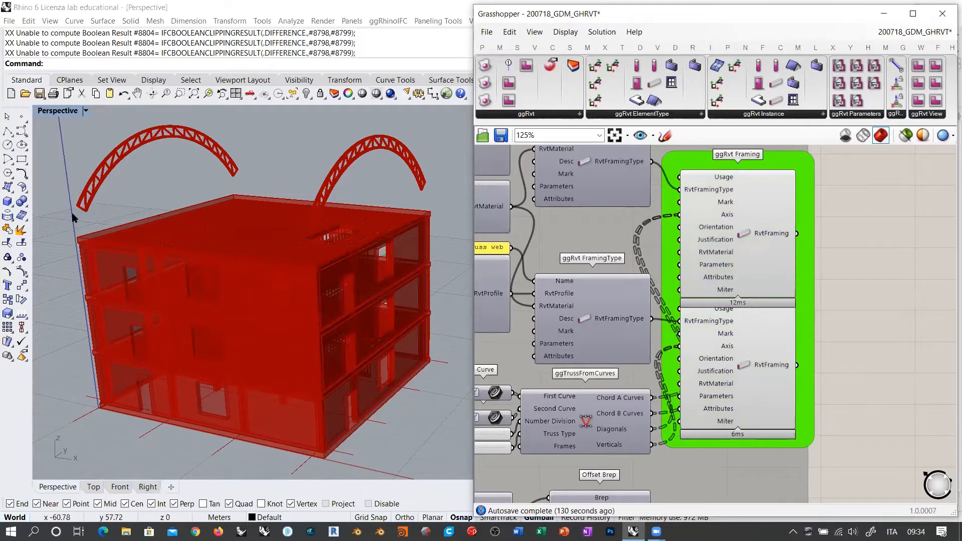
pyautogui.scroll(10, 73, 217)
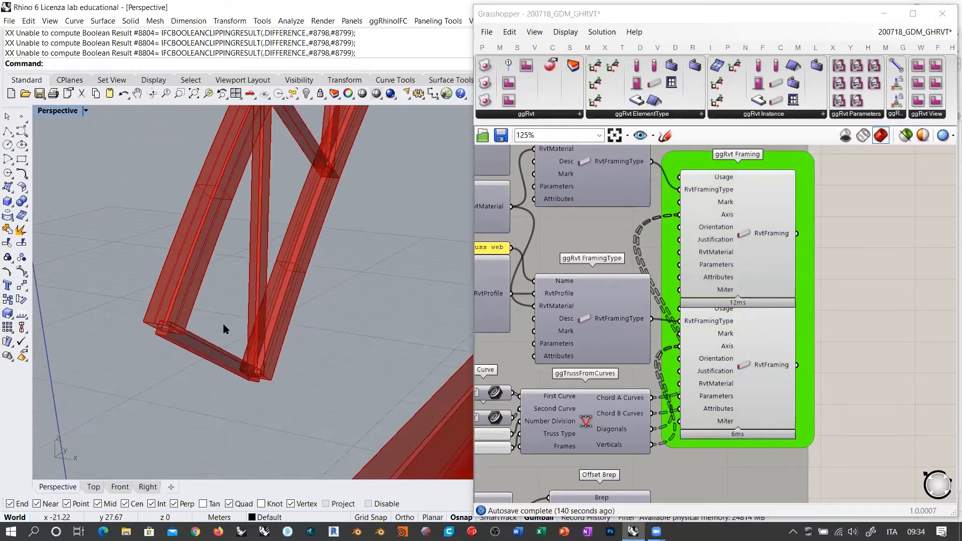
pyautogui.scroll(-10, 173, 278)
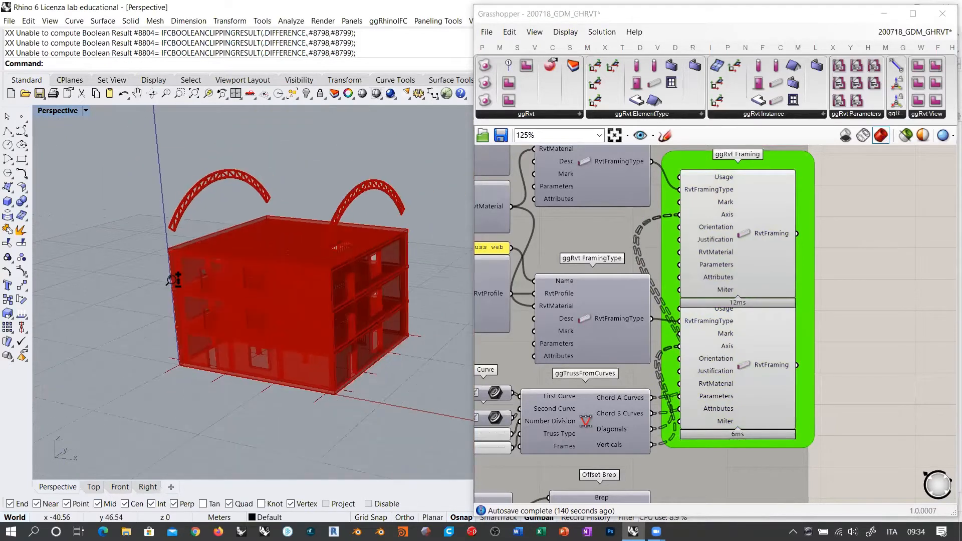
pyautogui.scroll(8, 172, 278)
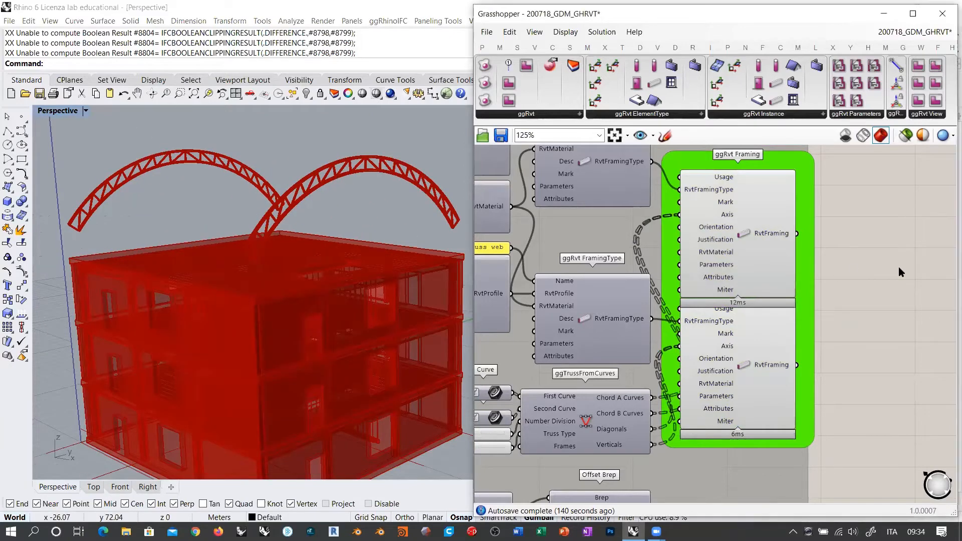
# Inspect the inputs of the ggRvt ArchDirectShape component that takes the roof geometry and material.
pyautogui.scroll(-4, 885, 221)
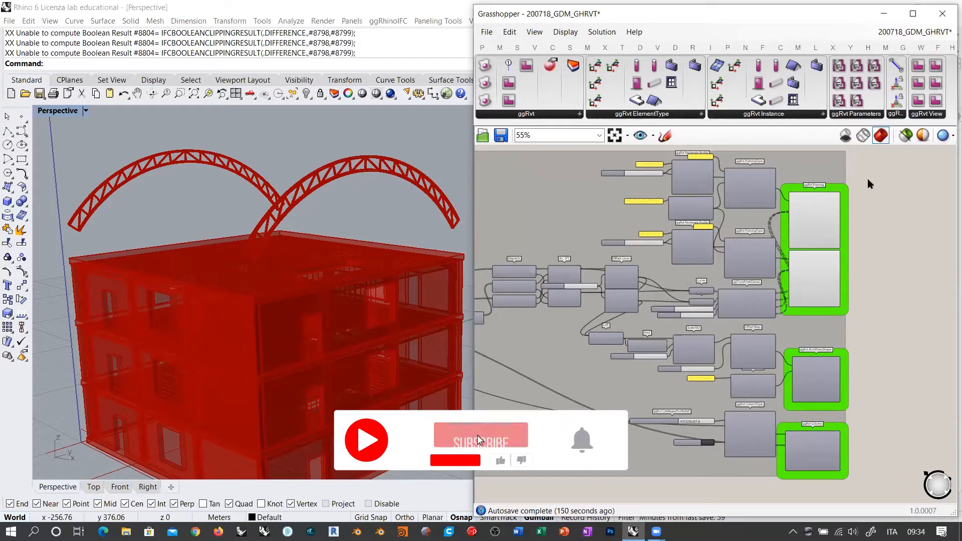
pyautogui.scroll(5, 769, 418)
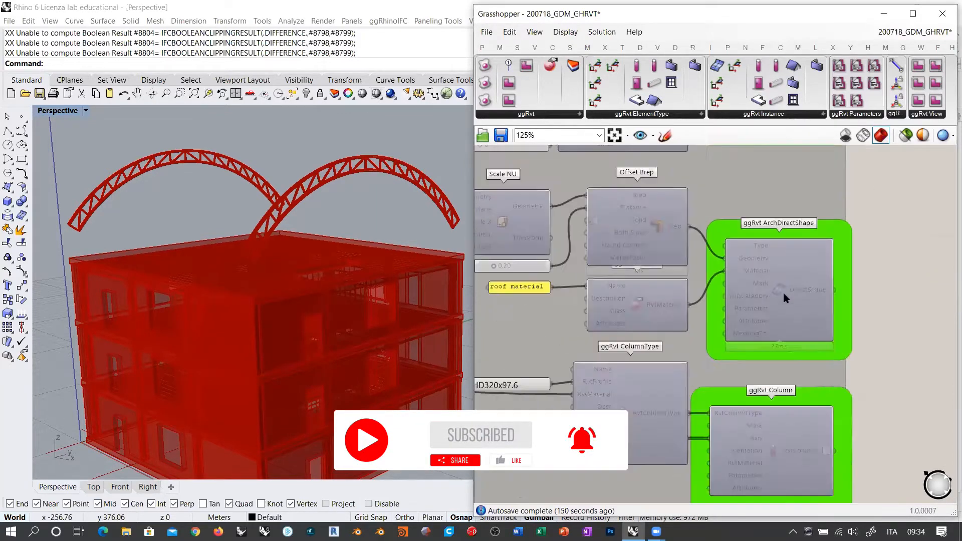
pyautogui.scroll(3, 784, 298)
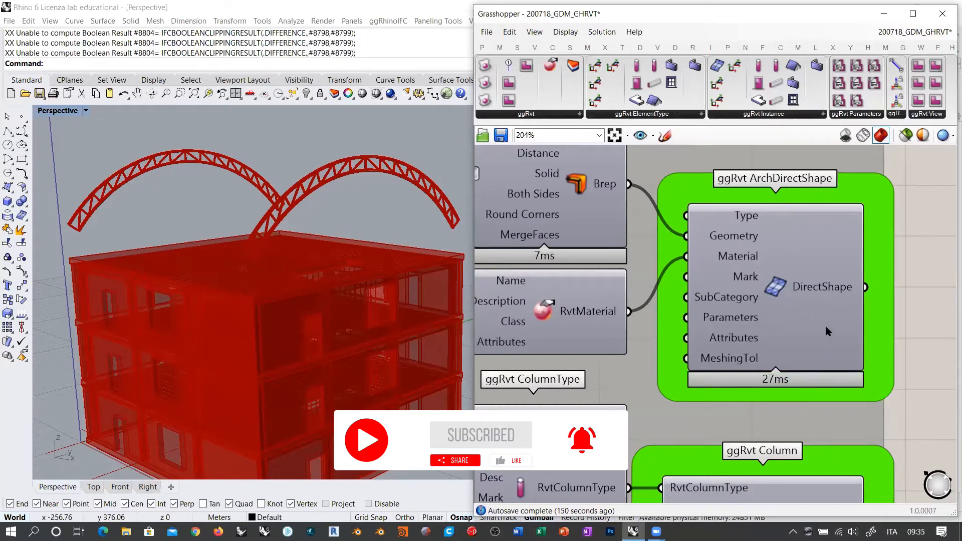
pyautogui.scroll(-5, 826, 328)
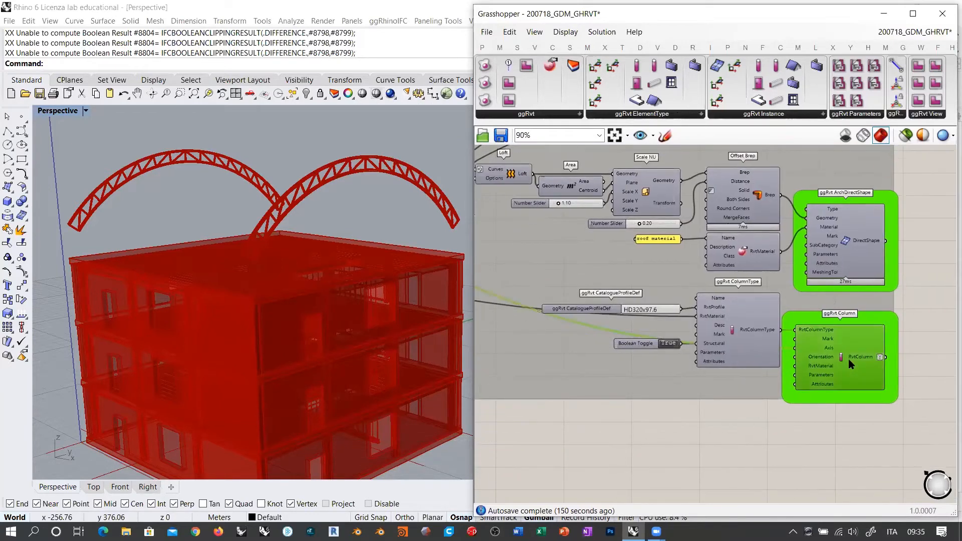
# Preview the columns beneath the truss ends from the ggRvt Column component, and hide them again.
pyautogui.click(849, 359)
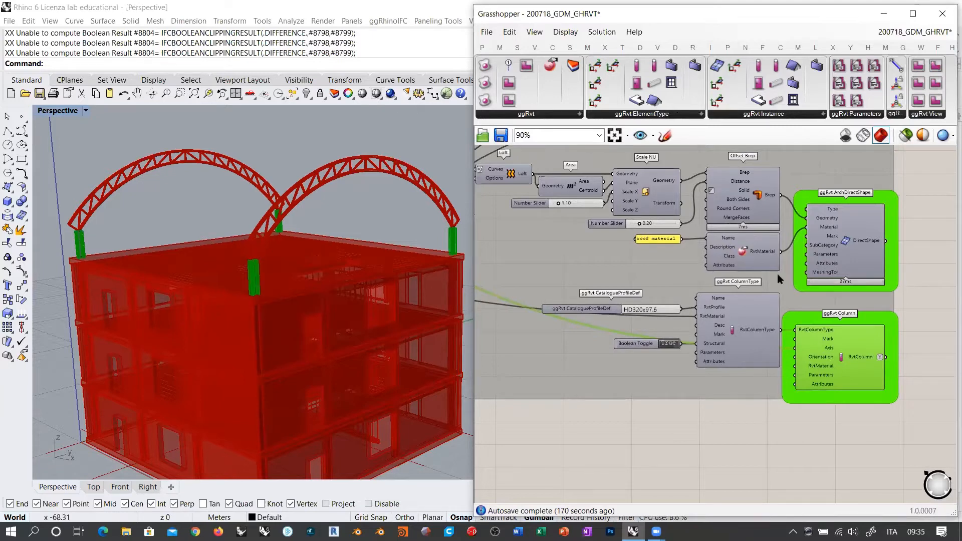
pyautogui.hotkey('ctrl', 'q')
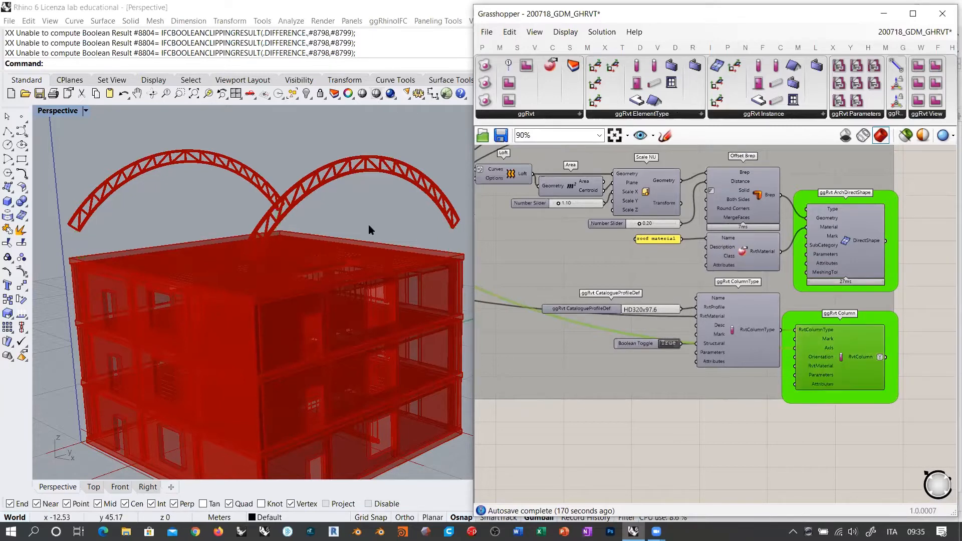
pyautogui.click(828, 433)
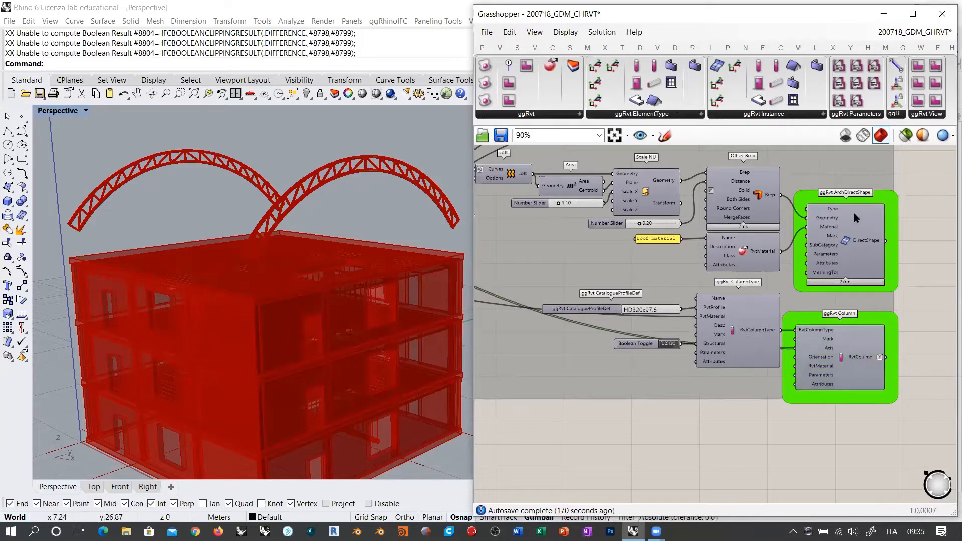
# Preview the curves of both Offset Curve components that feed the Loft, and hide them again.
pyautogui.moveTo(287, 221); pyautogui.dragTo(346, 178, button='right')
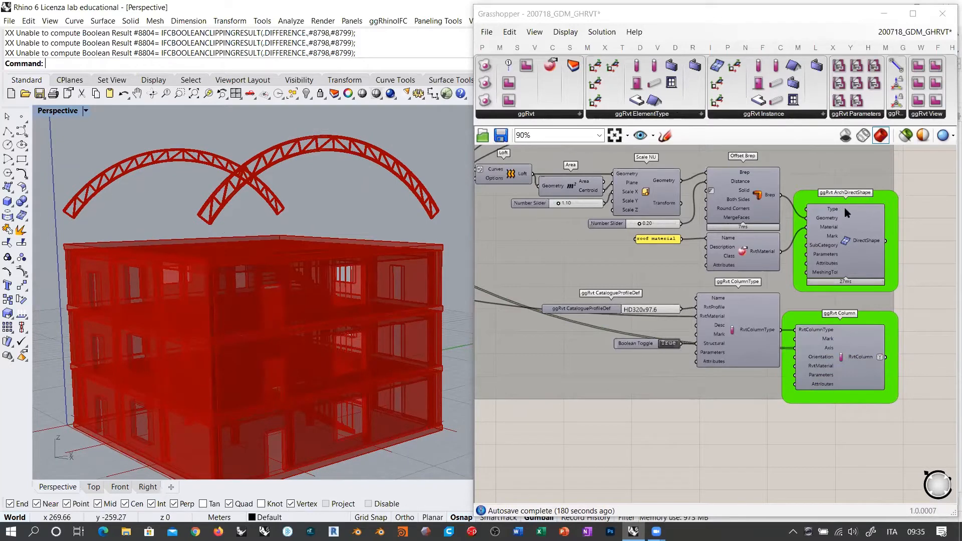
pyautogui.moveTo(540, 183); pyautogui.dragTo(690, 272, button='right')
pyautogui.scroll(5, 688, 274)
pyautogui.moveTo(643, 179); pyautogui.dragTo(636, 276, button='right')
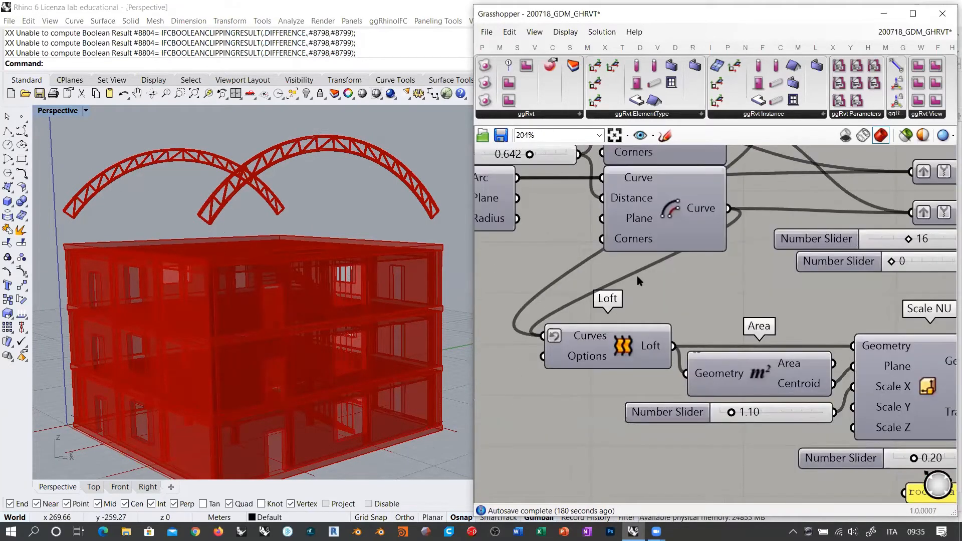
pyautogui.scroll(-3, 637, 276)
pyautogui.click(661, 235)
pyautogui.keyDown('shift'); pyautogui.click(662, 183); pyautogui.keyUp('shift')
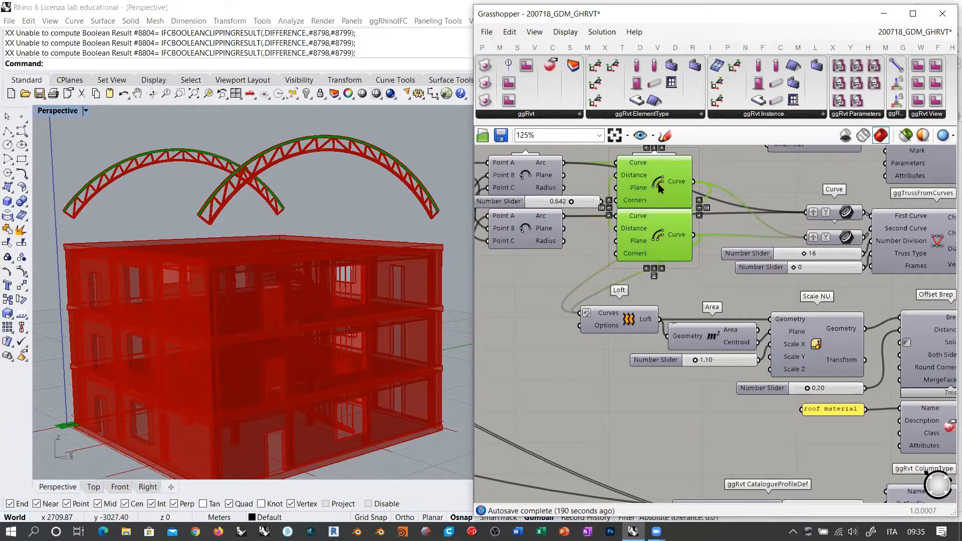
pyautogui.moveTo(658, 184); pyautogui.dragTo(643, 194, button='right')
pyautogui.hotkey('ctrl', 'q')
# Preview the roof surface lofted between the two offset arcs, and hide it again.
pyautogui.click(610, 331)
pyautogui.hotkey('ctrl', 'q')
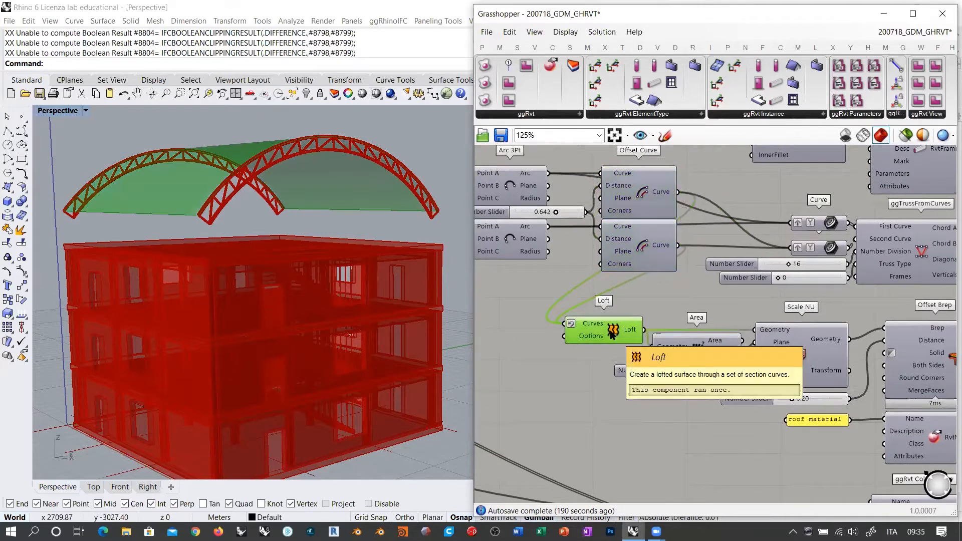
pyautogui.hotkey('ctrl', 'q')
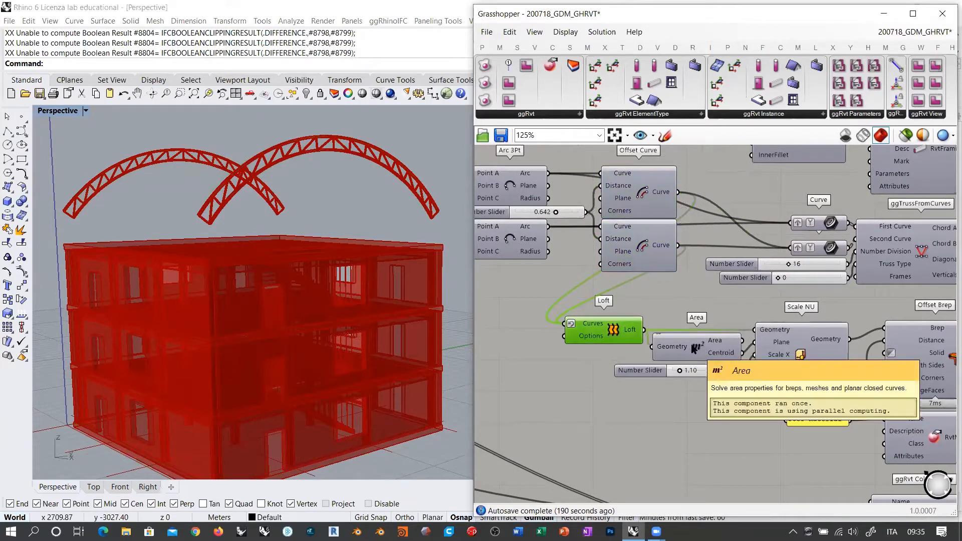
# Preview the lofted surface's centroid from the Area component above the building, and select the Scale NU component.
pyautogui.doubleClick(716, 350)
pyautogui.moveTo(304, 206); pyautogui.dragTo(253, 142, button='right')
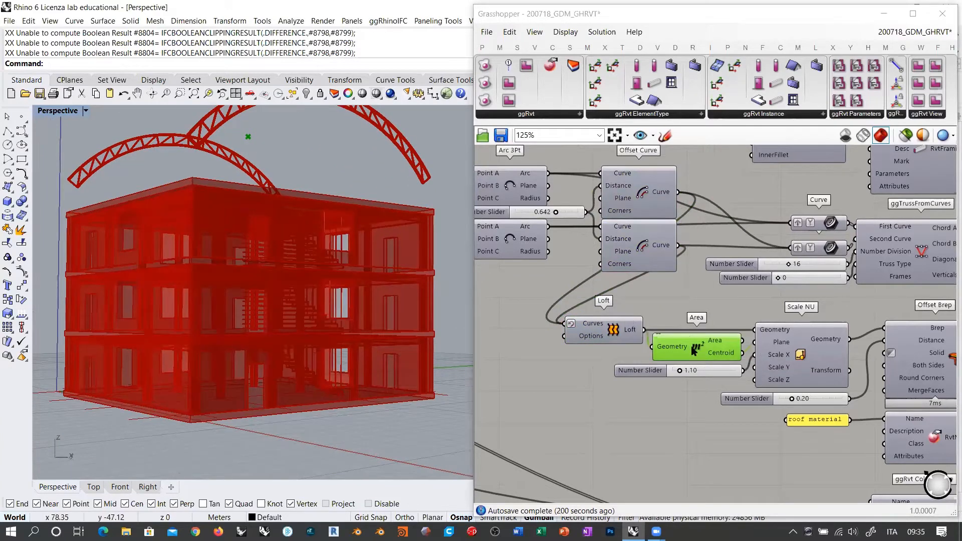
pyautogui.click(800, 357)
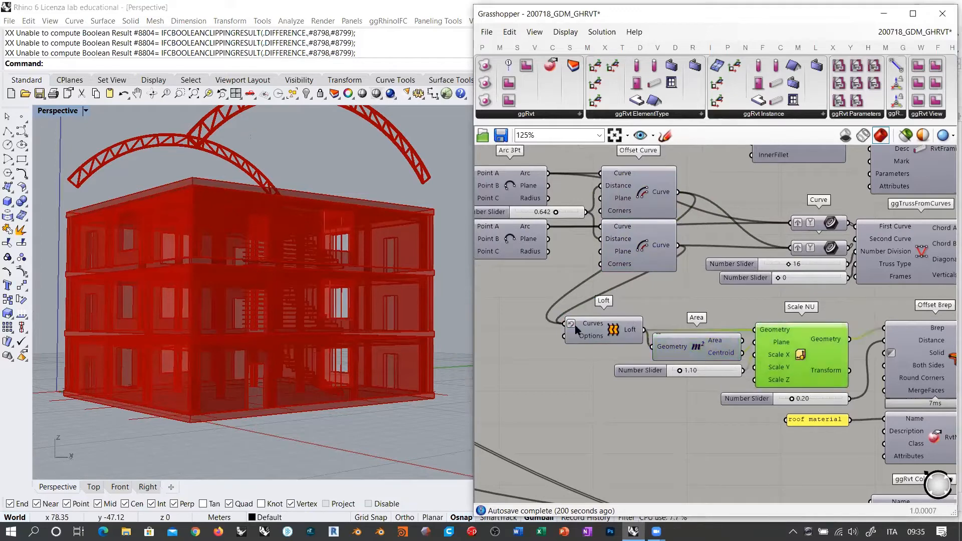
# Preview the enlarged roof surface from the Scale NU component side-on above the building, and hide it again.
pyautogui.scroll(-4, 345, 205)
pyautogui.moveTo(348, 204); pyautogui.dragTo(288, 171, button='right')
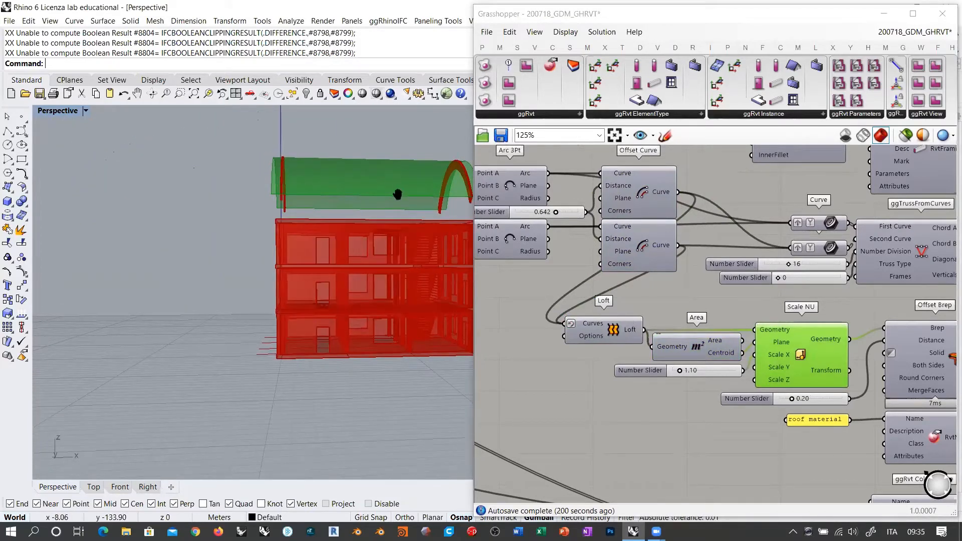
pyautogui.moveTo(396, 195); pyautogui.dragTo(393, 168, button='right')
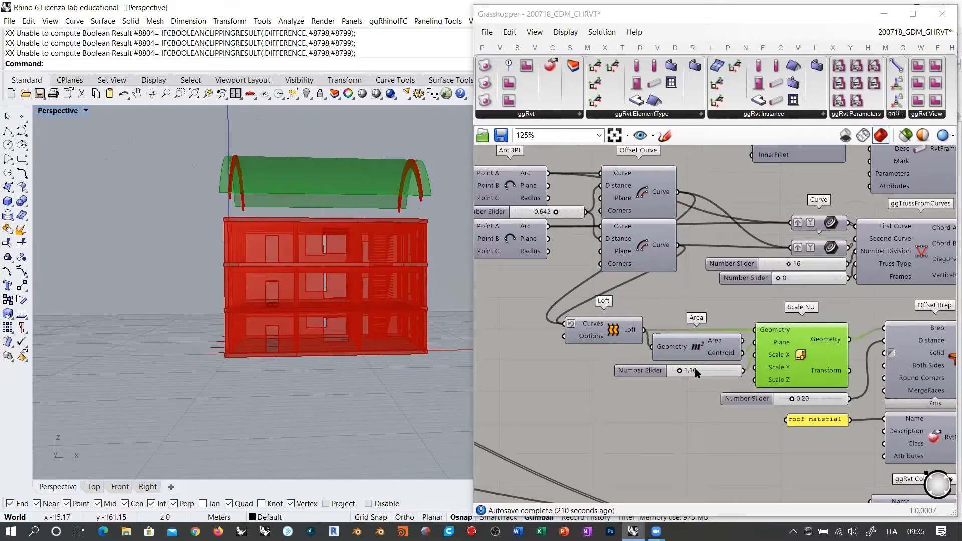
pyautogui.moveTo(680, 371)
pyautogui.mouseDown()
pyautogui.moveTo(695, 372)
pyautogui.moveTo(680, 372)
pyautogui.mouseUp()
pyautogui.hotkey('ctrl', 'q')
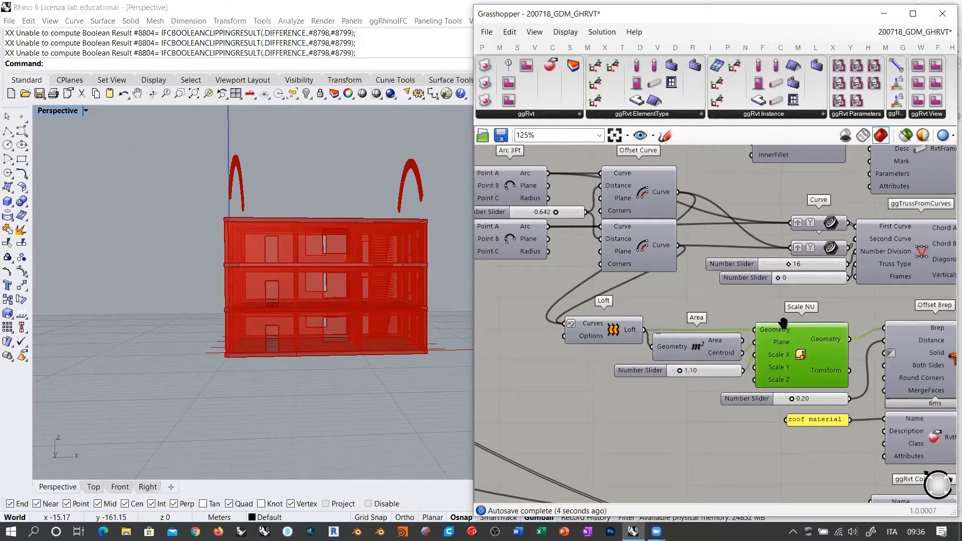
# Examine the Offset Brep component and its inputs, and look closely into the building's interior in the perspective view.
pyautogui.moveTo(915, 343); pyautogui.dragTo(696, 257, button='right')
pyautogui.scroll(2, 697, 256)
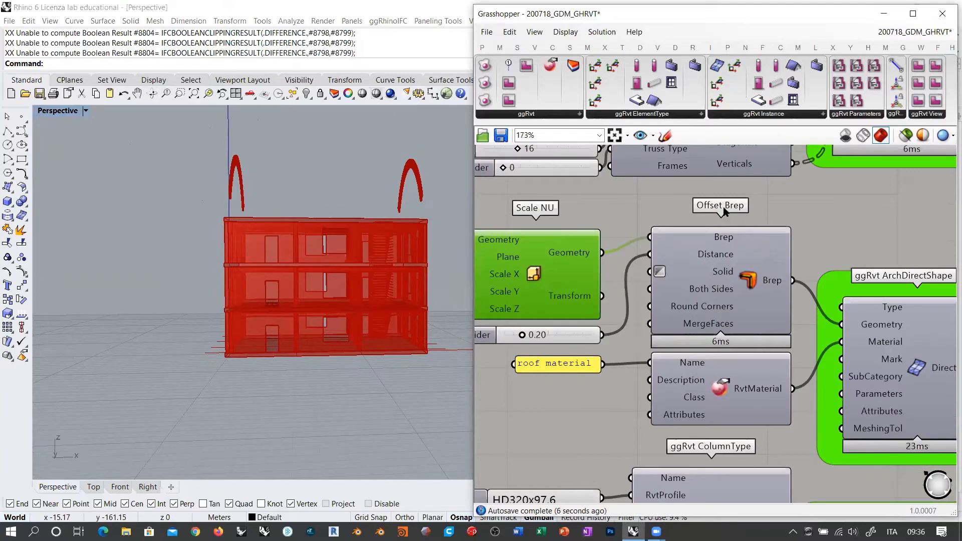
pyautogui.moveTo(746, 253); pyautogui.dragTo(770, 252, button='right')
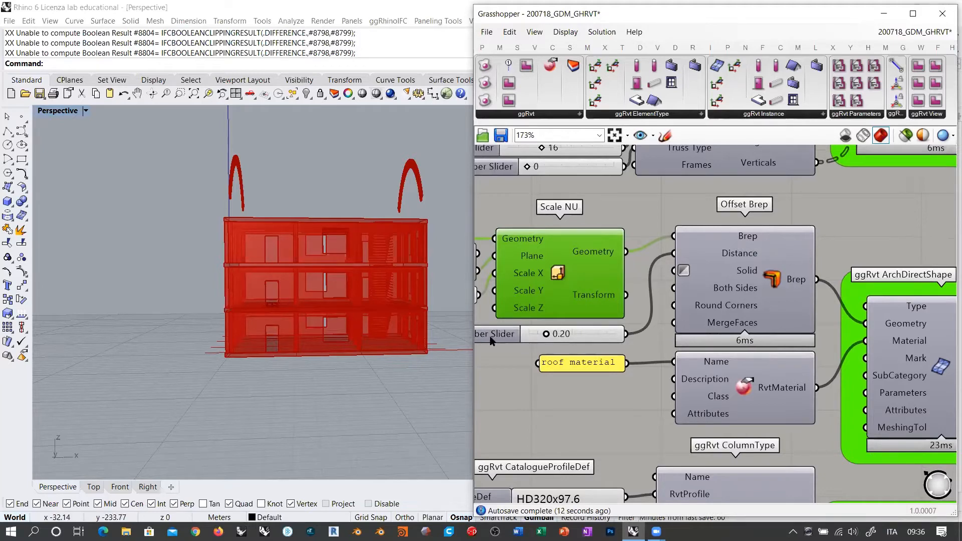
pyautogui.click(311, 301)
pyautogui.scroll(8, 303, 247)
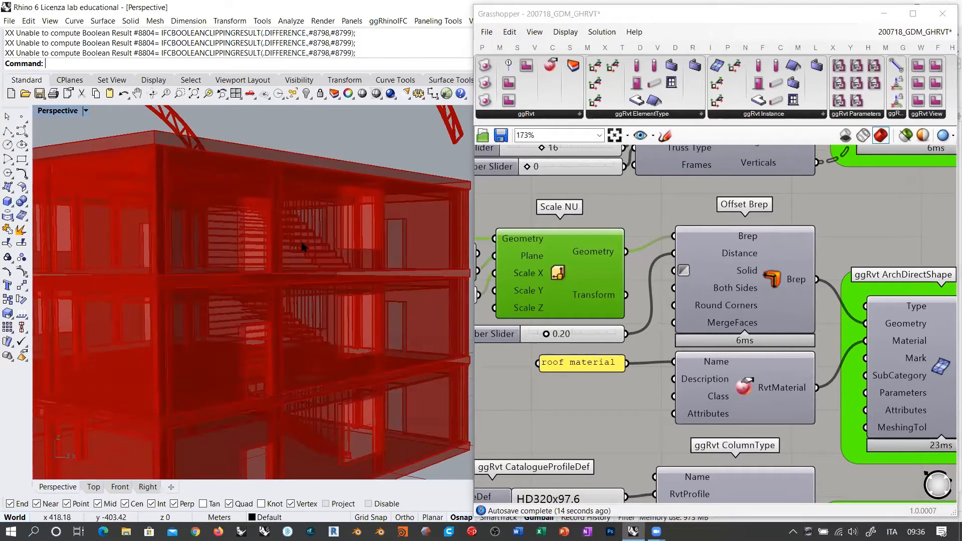
pyautogui.scroll(6, 302, 247)
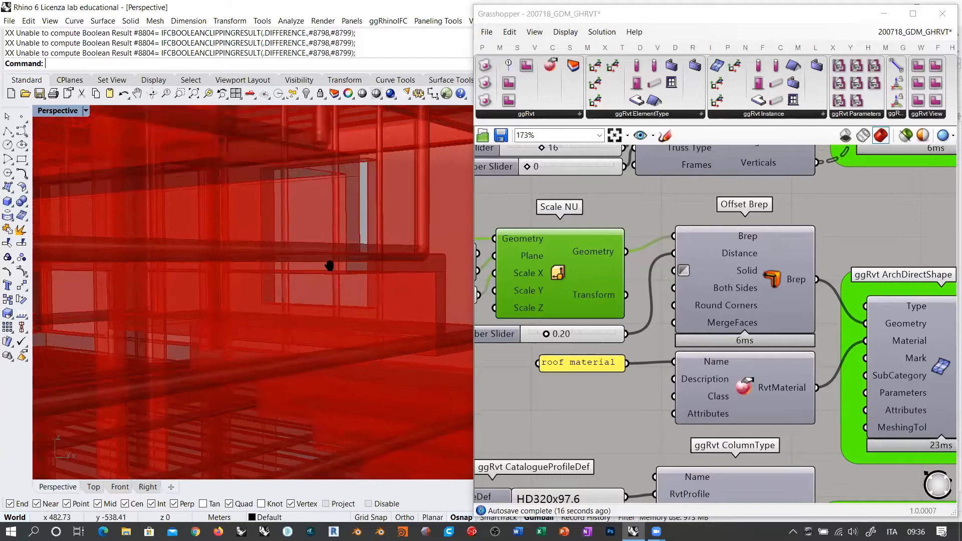
pyautogui.scroll(4, 329, 265)
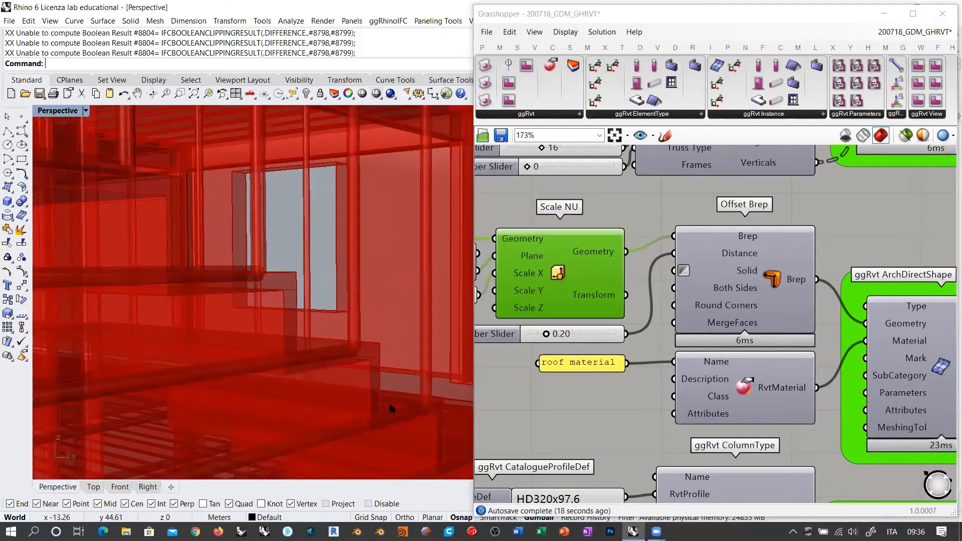
pyautogui.scroll(-12, 391, 407)
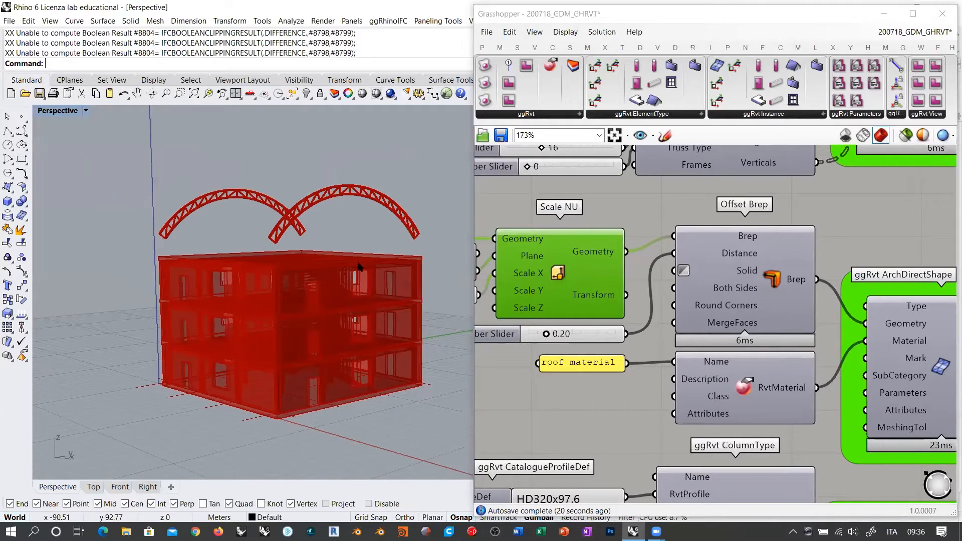
# Check another plug-in's component palette with the Grasshopper window temporarily widened, and return to the ggRvt components.
pyautogui.click(728, 47)
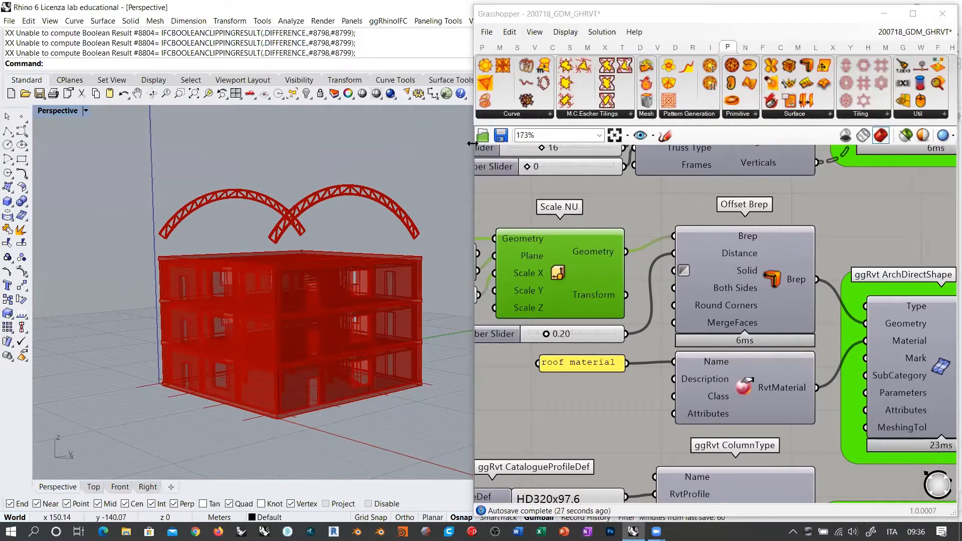
pyautogui.moveTo(474, 143); pyautogui.dragTo(271, 143)
pyautogui.click(876, 47)
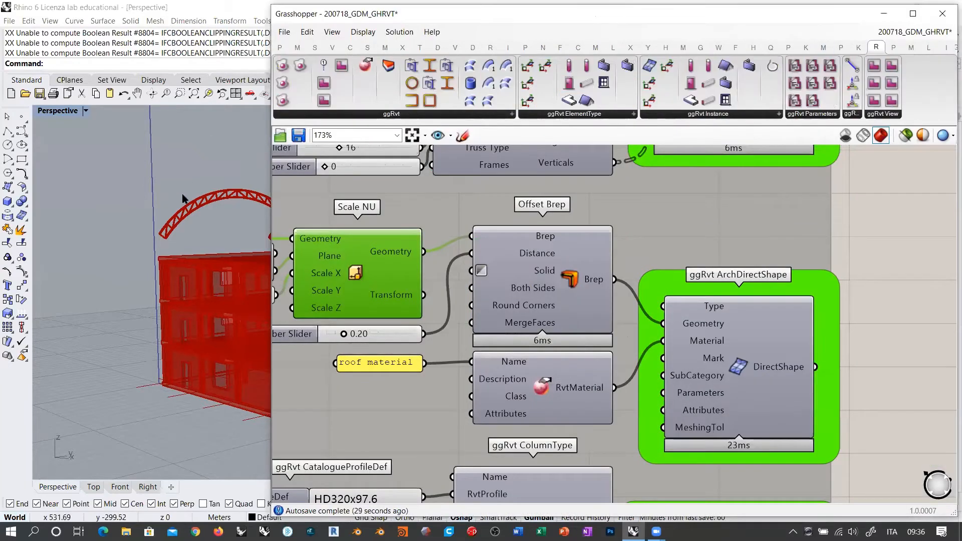
pyautogui.moveTo(269, 199); pyautogui.dragTo(461, 199)
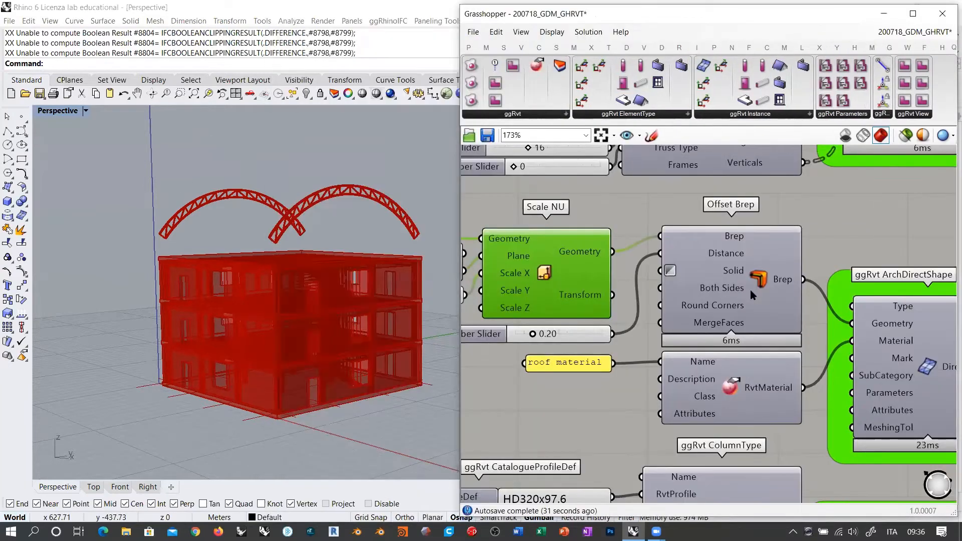
# Preview the thickened roof shell from the Offset Brep component over the trusses, and hide it again.
pyautogui.click(750, 289)
pyautogui.scroll(5, 295, 215)
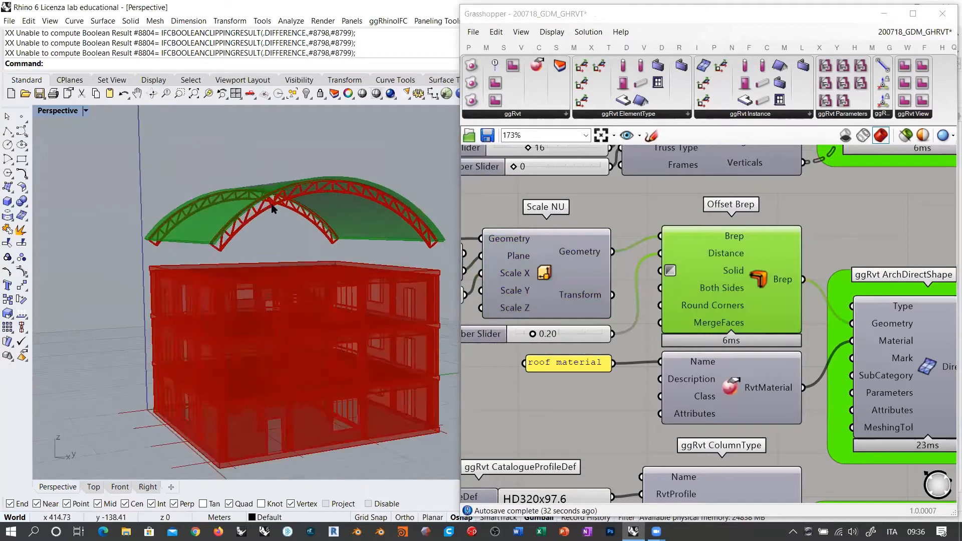
pyautogui.scroll(-6, 304, 202)
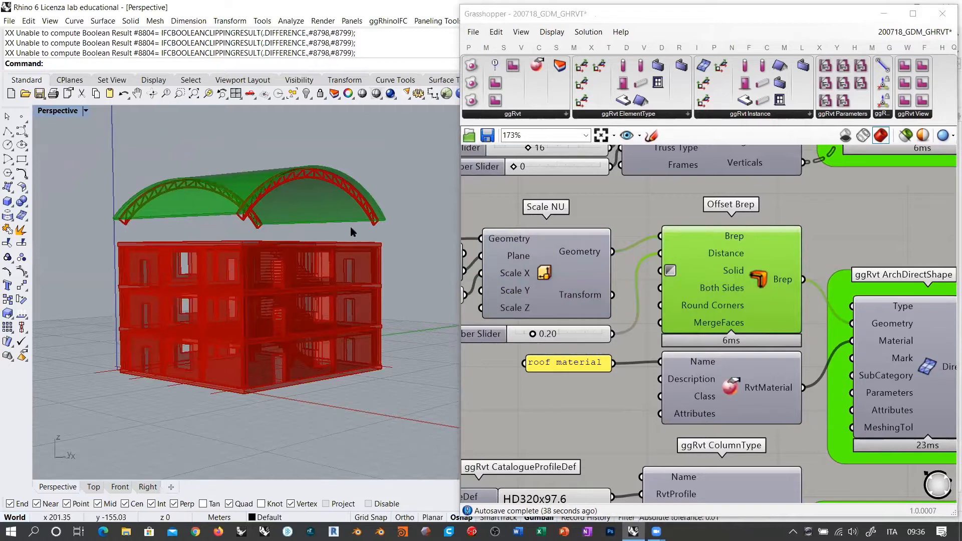
pyautogui.moveTo(335, 221); pyautogui.dragTo(316, 223, button='right')
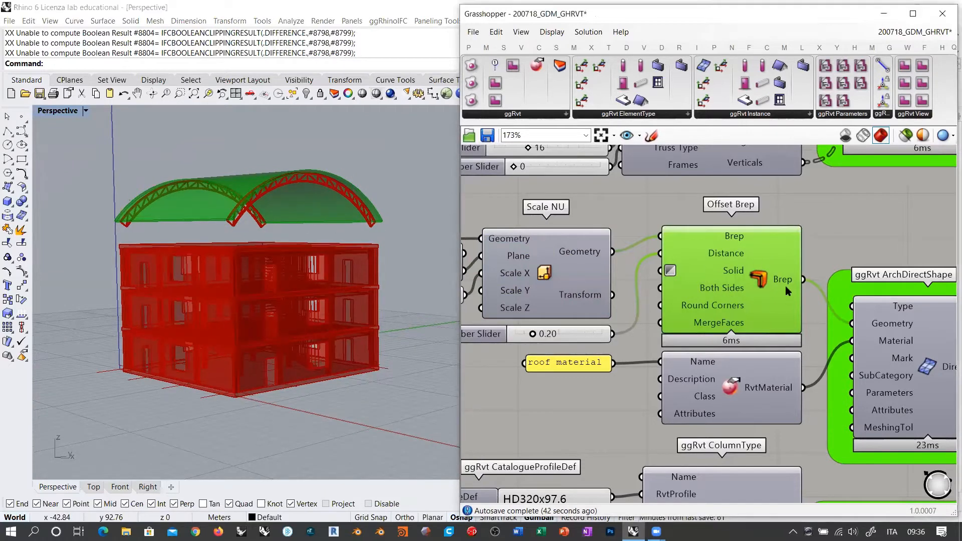
pyautogui.hotkey('ctrl', 'q')
# Examine the ggRvt ArchDirectShape component and the offset brep and roof material feeding it.
pyautogui.moveTo(773, 317); pyautogui.dragTo(730, 271, button='right')
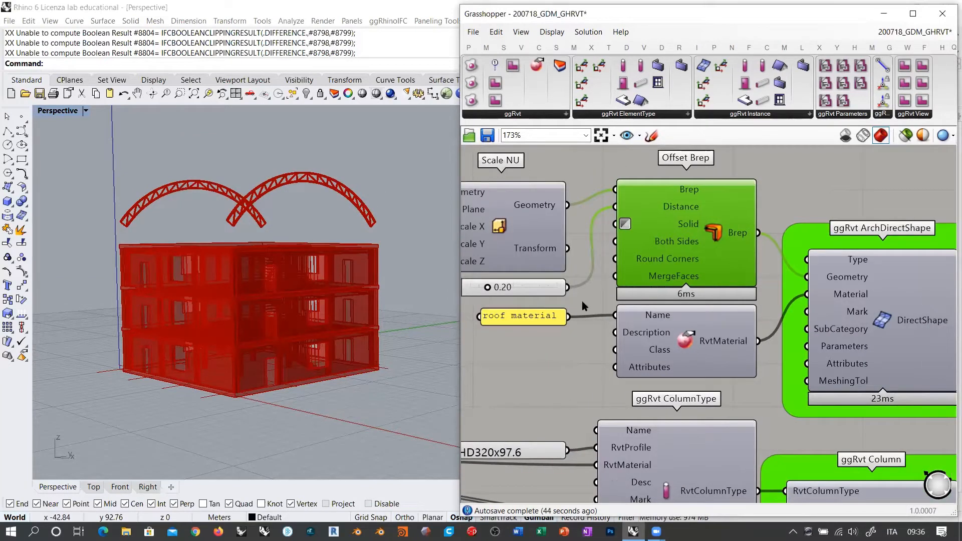
pyautogui.moveTo(882, 316); pyautogui.dragTo(770, 297, button='right')
pyautogui.click(770, 297)
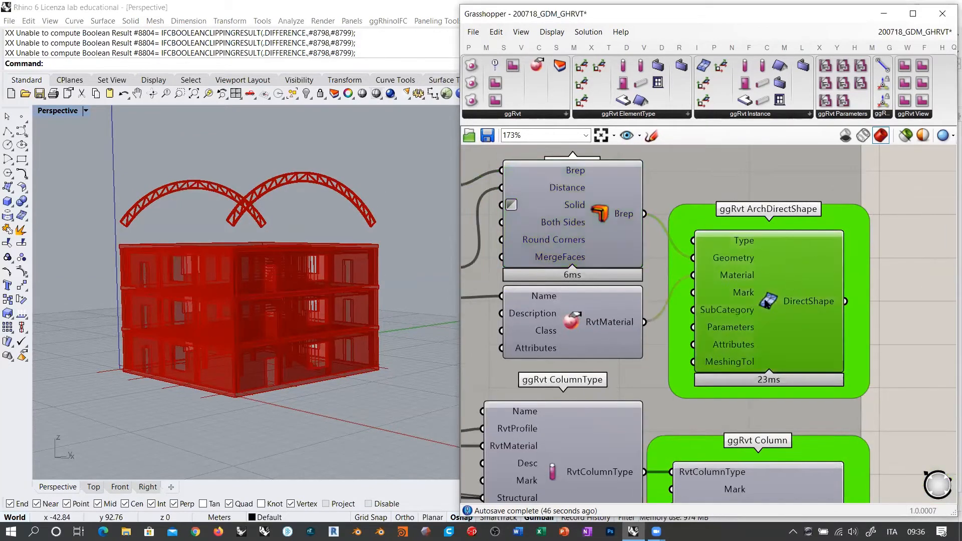
pyautogui.click(901, 302)
pyautogui.scroll(-3, 767, 279)
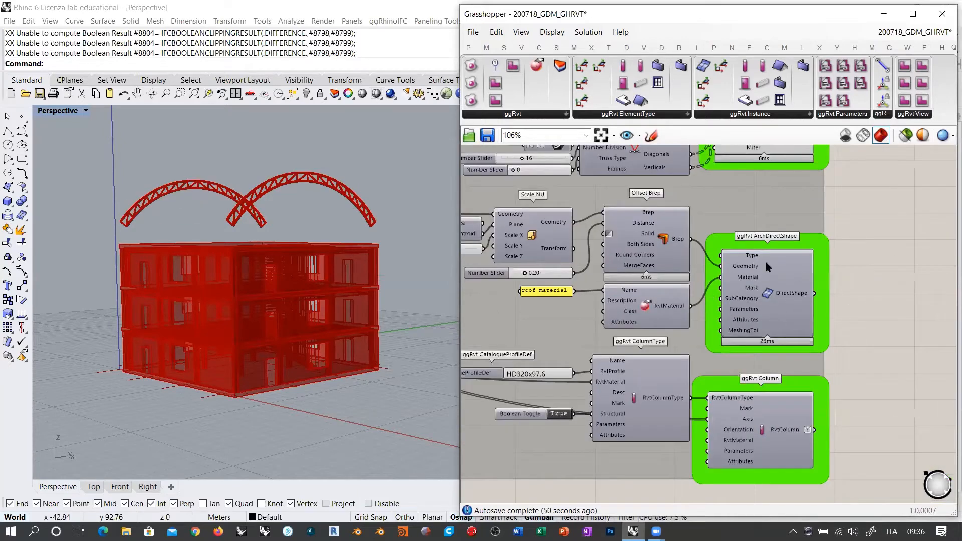
# Show the previews of the ggRvt ArchDirectShape roof and the ggRvt Column components together with the trusses on the building.
pyautogui.scroll(-5, 869, 328)
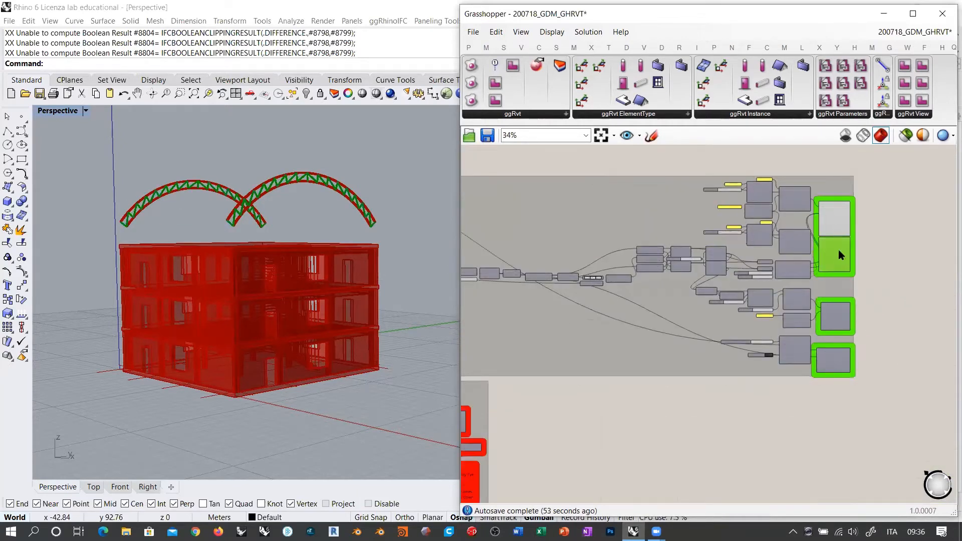
pyautogui.click(835, 319)
pyautogui.click(837, 357)
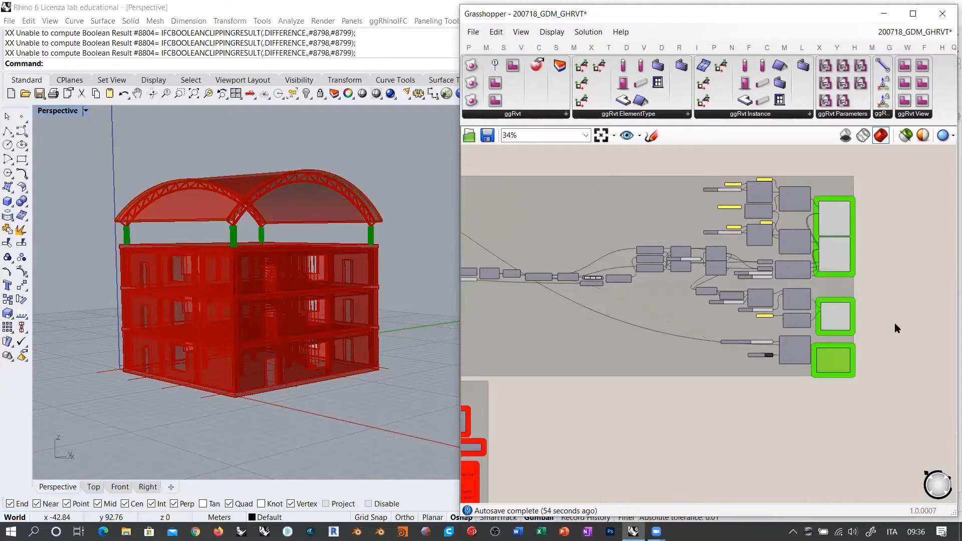
pyautogui.click(895, 323)
pyautogui.moveTo(258, 249)
pyautogui.mouseDown(button='right')
pyautogui.moveTo(195, 303)
pyautogui.moveTo(251, 242)
pyautogui.mouseUp(button='right')
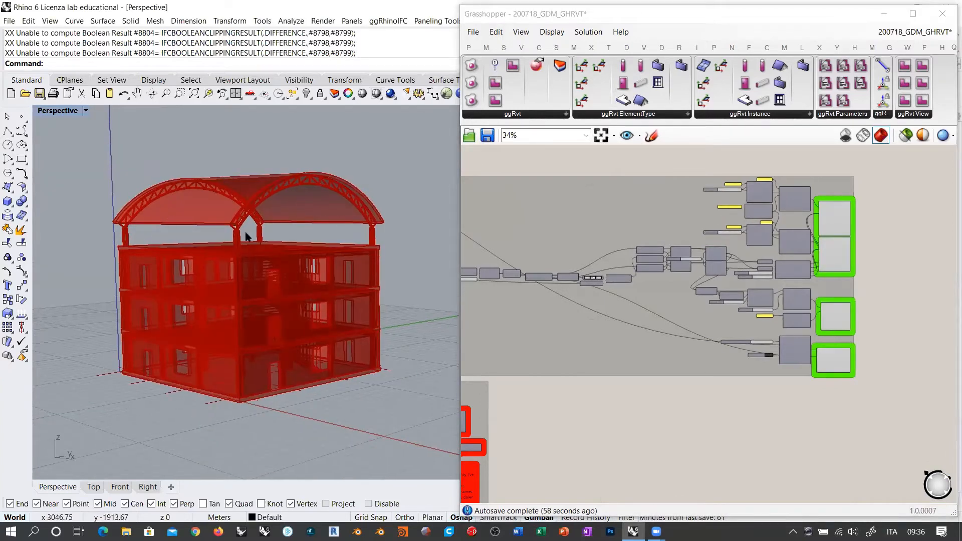
pyautogui.moveTo(344, 260); pyautogui.dragTo(313, 210, button='right')
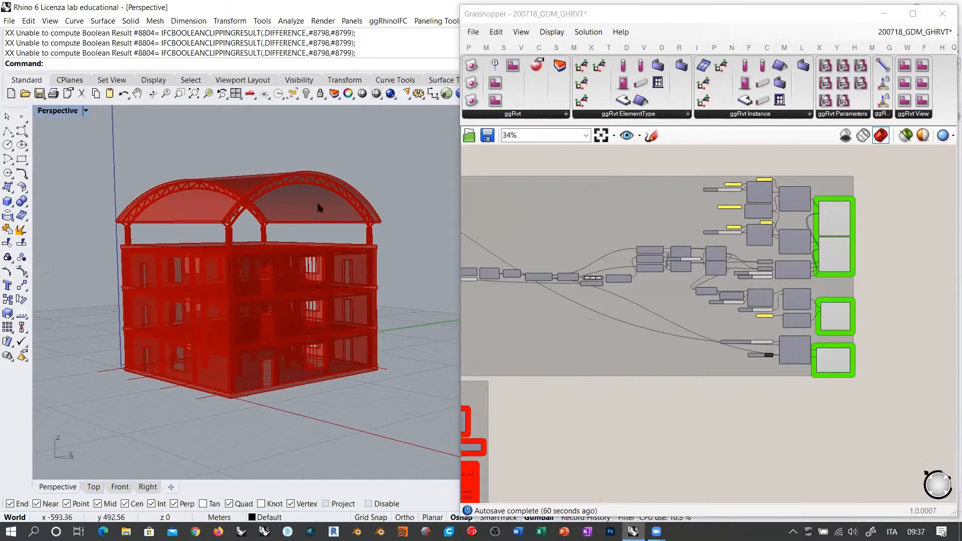
# Disable all components of the Revit Fancy Roof group.
pyautogui.click(829, 243)
pyautogui.scroll(-3, 905, 236)
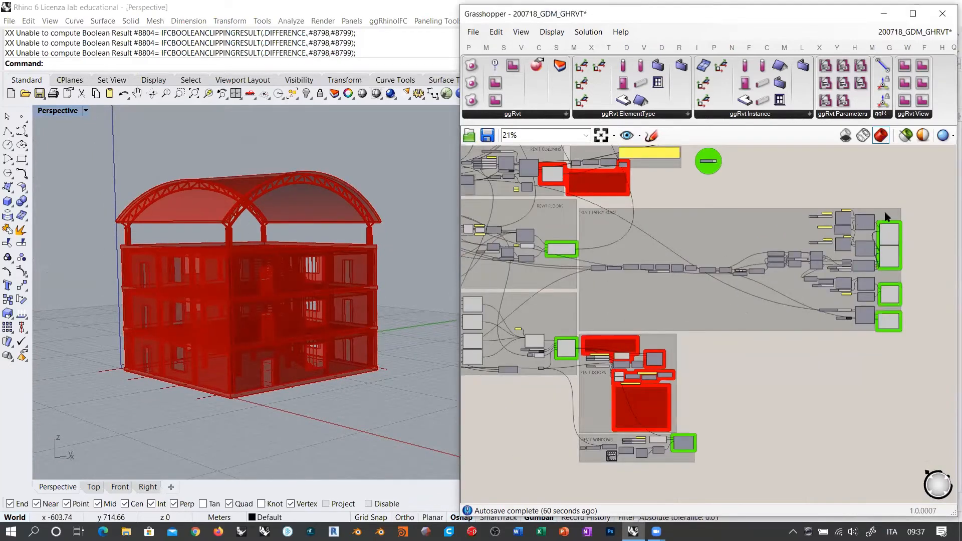
pyautogui.moveTo(911, 206); pyautogui.dragTo(579, 335)
pyautogui.hotkey('ctrl', 'q')
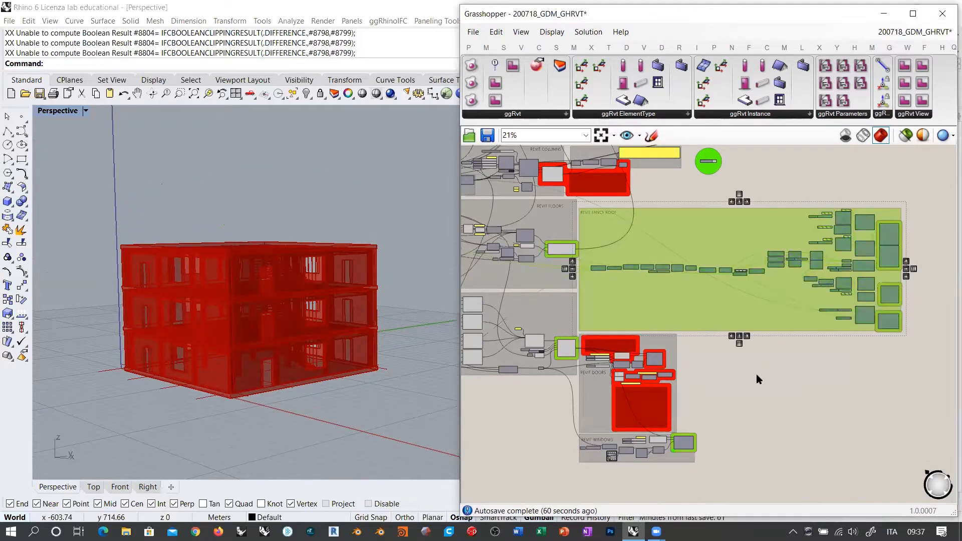
pyautogui.click(756, 374)
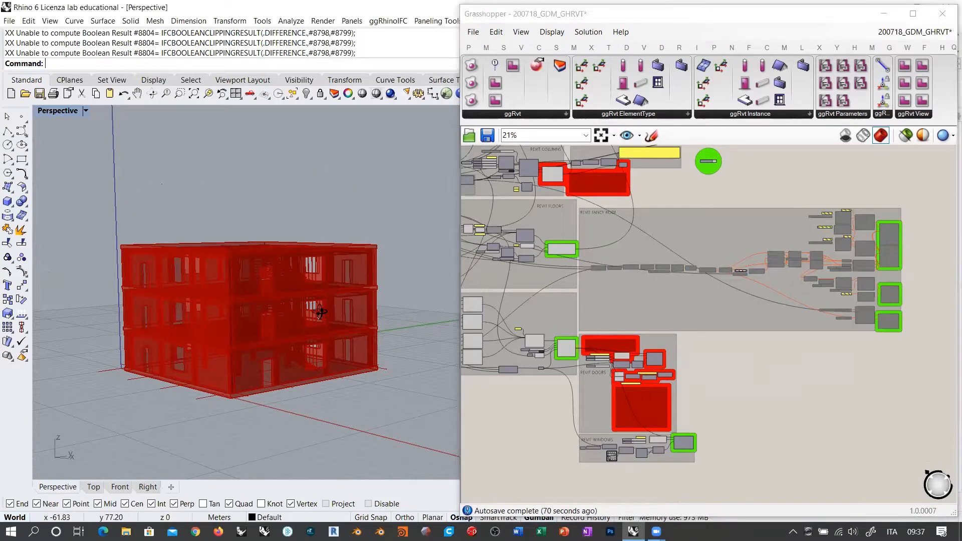
# Disable all remaining components of the whole building definition, from the levels and walls to the doors and windows.
pyautogui.moveTo(351, 351); pyautogui.dragTo(286, 300, button='right')
pyautogui.scroll(5, 288, 306)
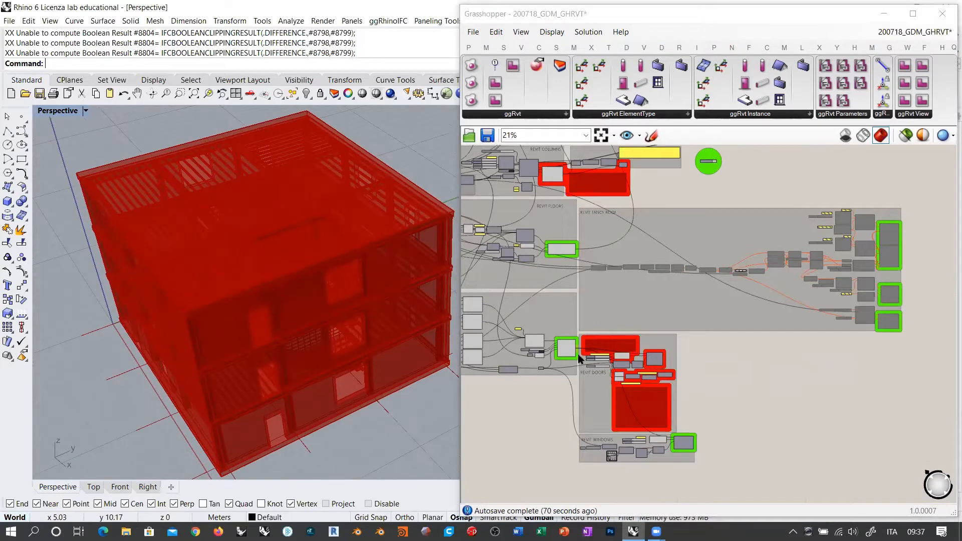
pyautogui.scroll(-4, 746, 374)
pyautogui.moveTo(494, 177); pyautogui.dragTo(898, 419)
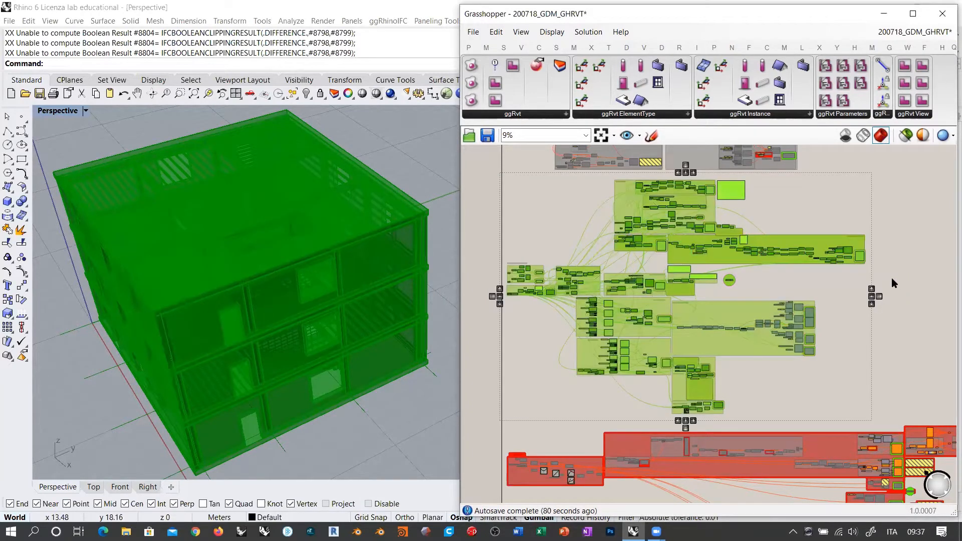
pyautogui.click(891, 277)
pyautogui.moveTo(808, 182); pyautogui.dragTo(806, 180, button='right')
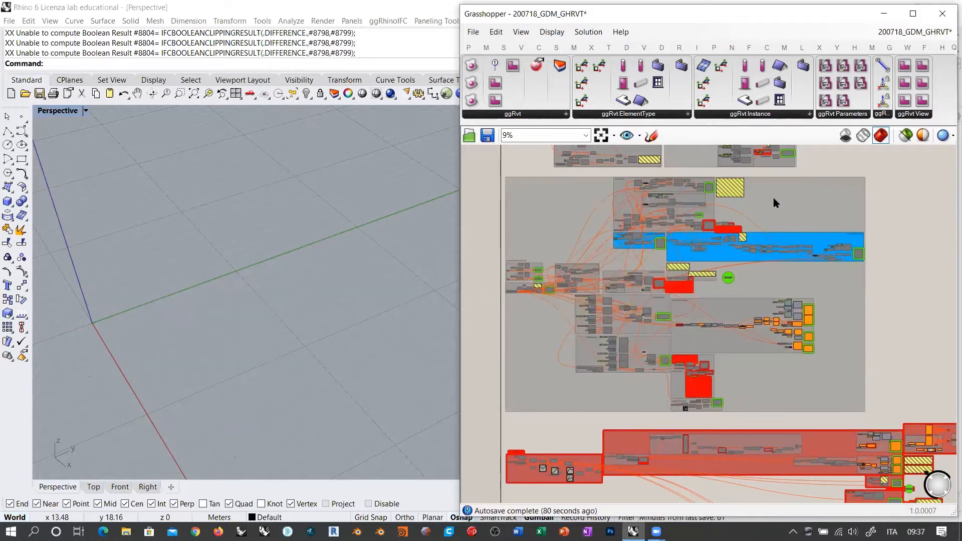
# Recolour the outer group of the building definition magenta with hue 300, saturation 100, value 100 and alpha 255, and give it a rectangle outline.
pyautogui.rightClick(776, 199)
pyautogui.moveTo(819, 325)
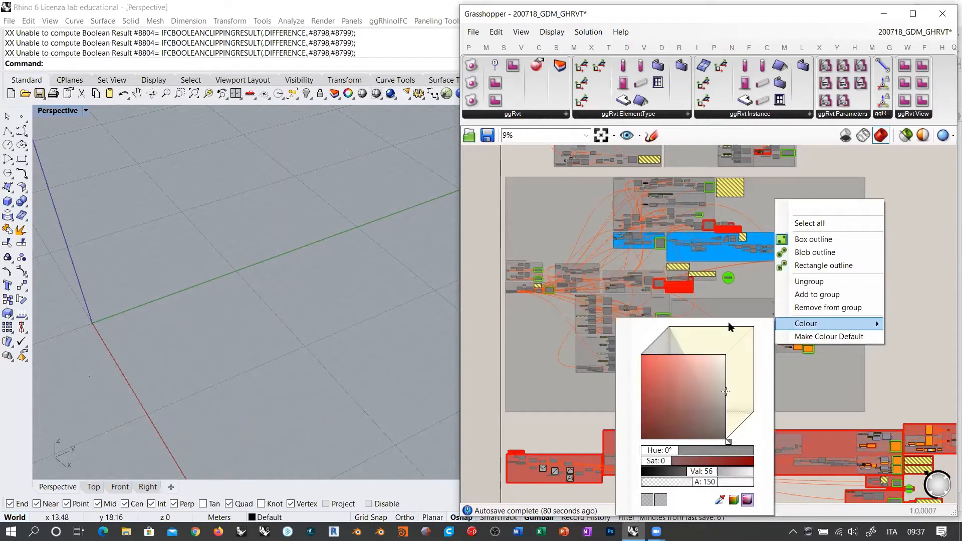
pyautogui.moveTo(692, 390); pyautogui.dragTo(617, 338)
pyautogui.moveTo(699, 489); pyautogui.dragTo(752, 482)
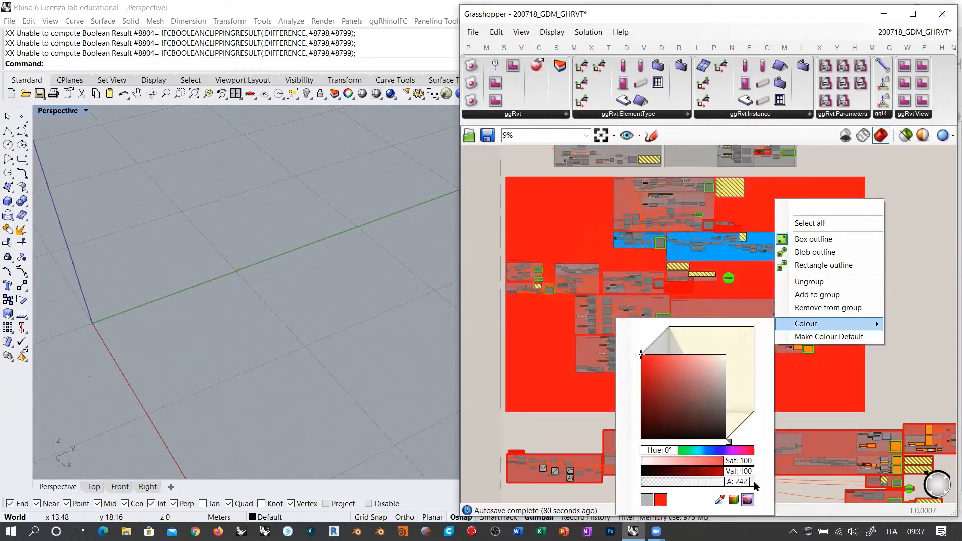
pyautogui.doubleClick(717, 451)
pyautogui.write('300')
pyautogui.press('Return')
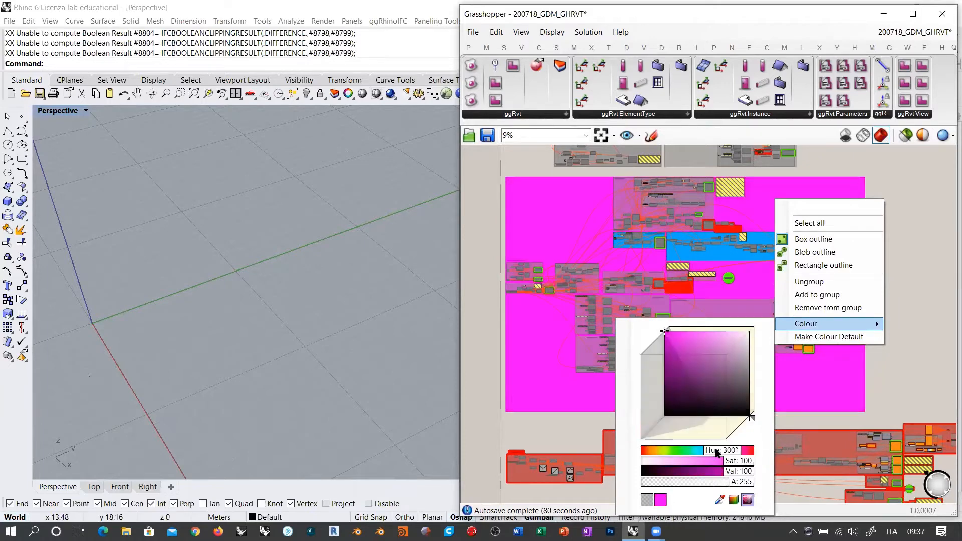
pyautogui.click(501, 220)
pyautogui.rightClick(541, 217)
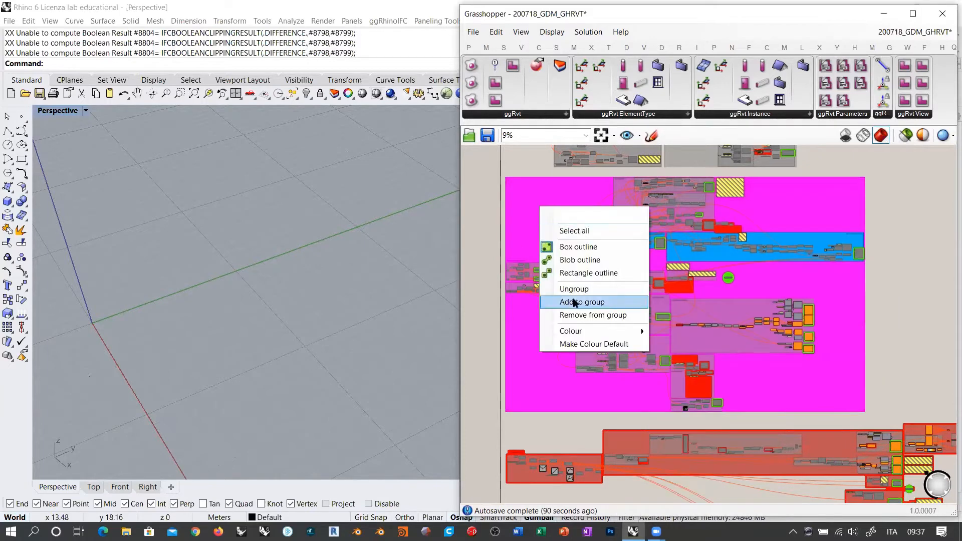
pyautogui.click(567, 274)
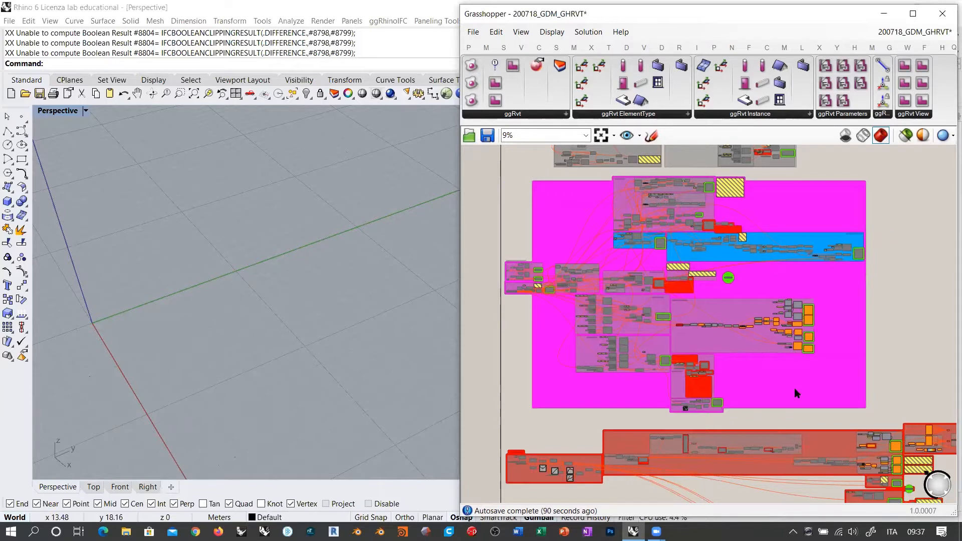
# Enable all components of the separate definition below the magenta group.
pyautogui.moveTo(796, 393); pyautogui.dragTo(748, 259, button='right')
pyautogui.scroll(-1, 715, 263)
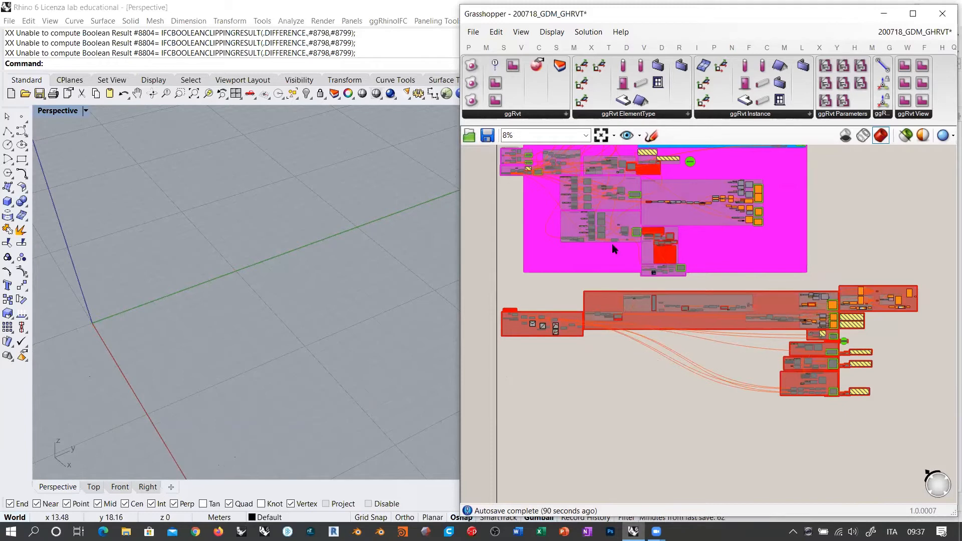
pyautogui.moveTo(490, 409); pyautogui.dragTo(942, 280)
pyautogui.hotkey('ctrl', 'e')
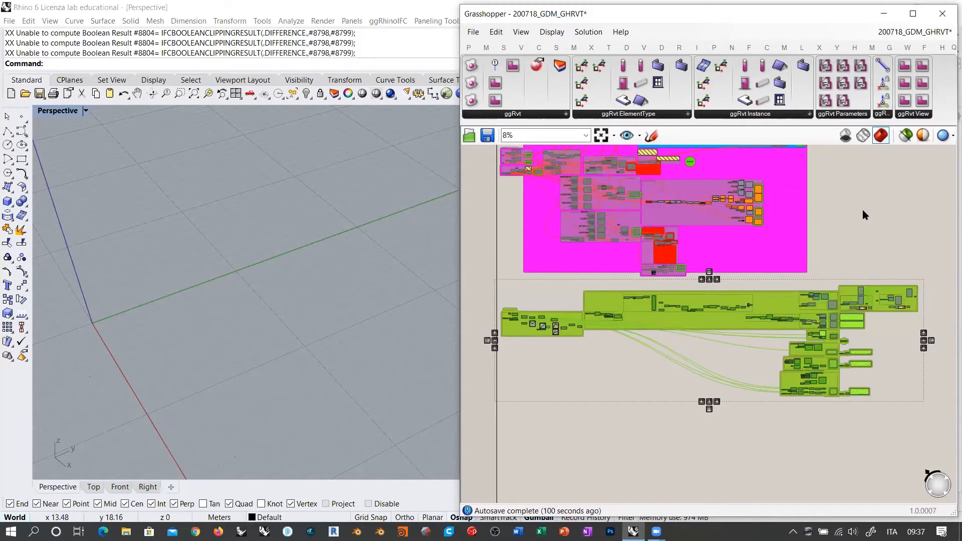
# Clear the selection and examine the whole generated tower in the perspective viewport.
pyautogui.click(852, 230)
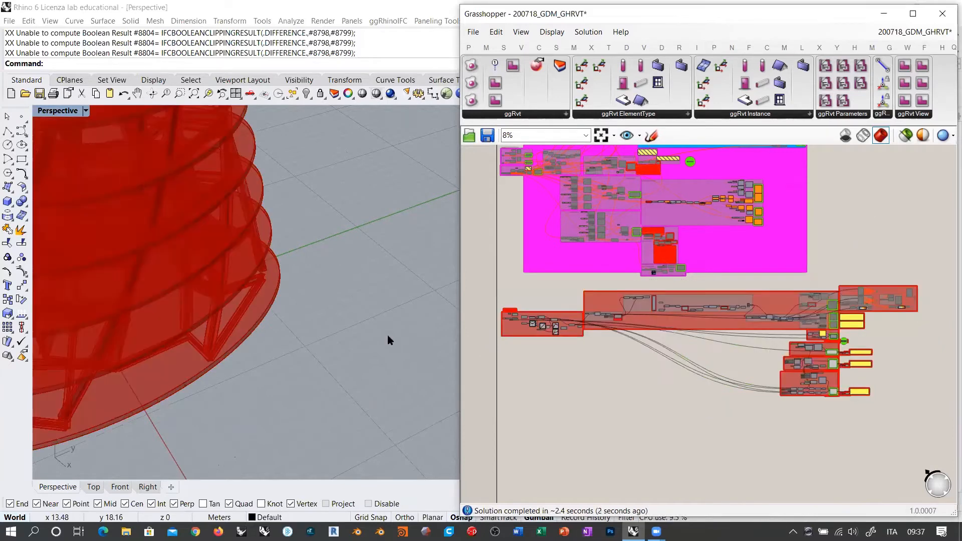
pyautogui.moveTo(387, 336); pyautogui.dragTo(345, 373, button='right')
pyautogui.scroll(-4, 345, 373)
pyautogui.scroll(-3, 307, 311)
pyautogui.moveTo(307, 311); pyautogui.dragTo(329, 314, button='right')
pyautogui.scroll(-3, 278, 317)
pyautogui.scroll(2, 329, 314)
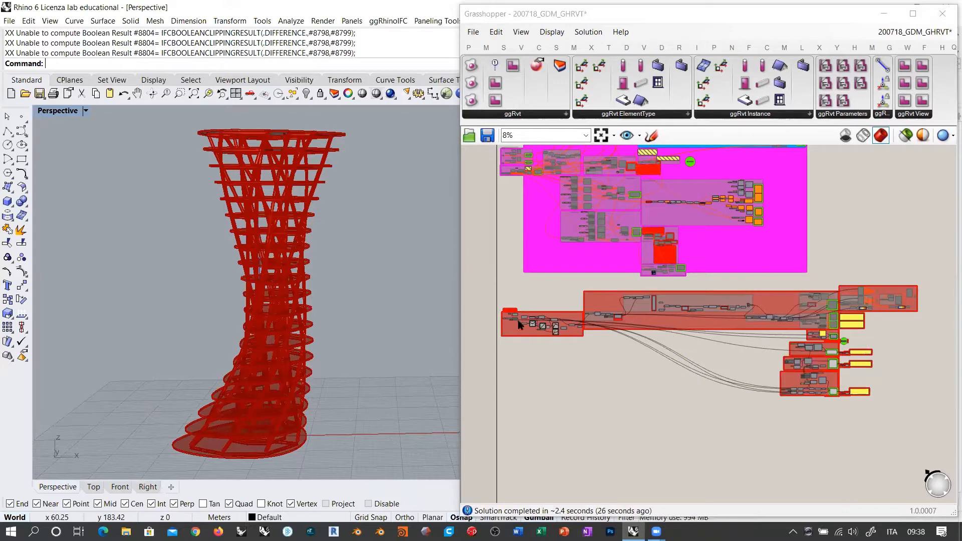
# Examine the Twisted Tower definition from its input group through to the ggRvt Framing and ArchDirectShape components.
pyautogui.scroll(5, 520, 325)
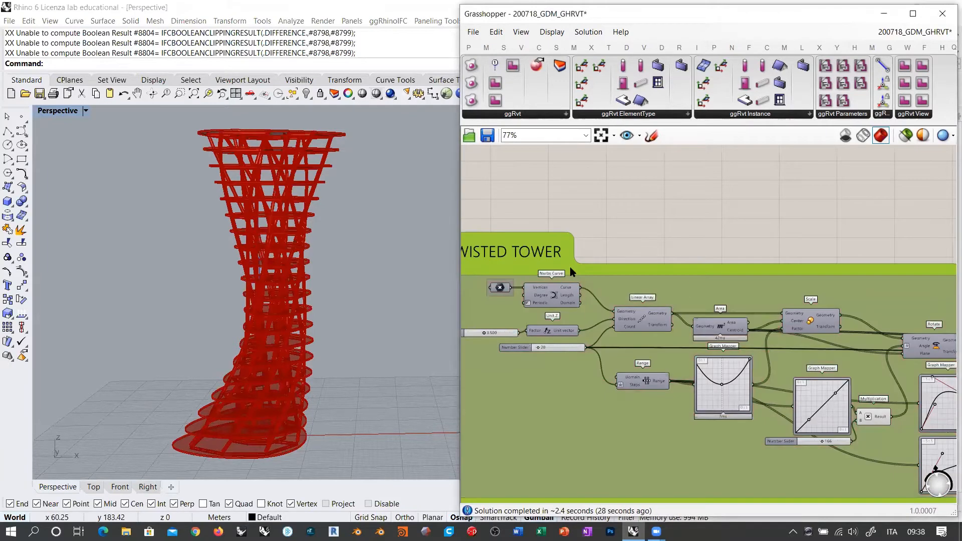
pyautogui.scroll(-6, 569, 267)
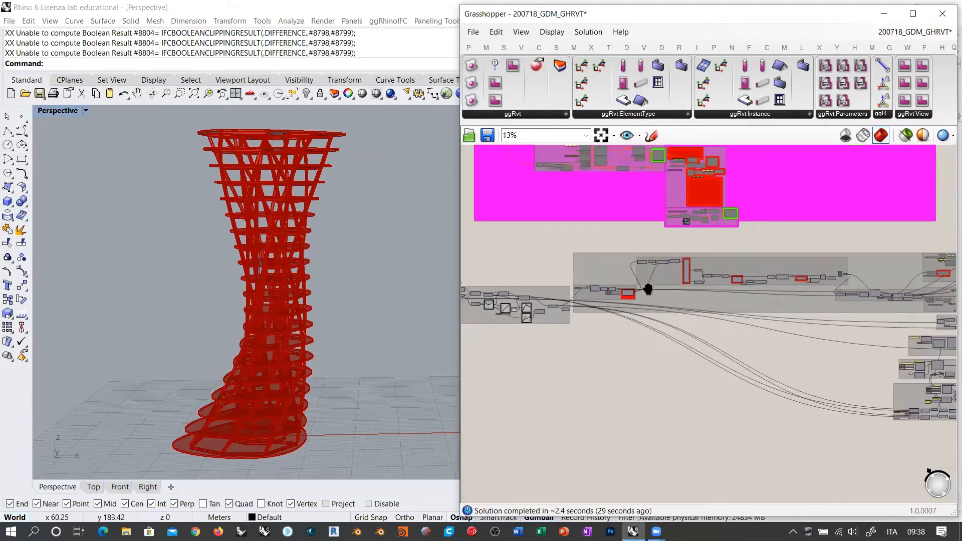
pyautogui.scroll(-1, 648, 289)
pyautogui.moveTo(782, 306); pyautogui.dragTo(763, 314, button='right')
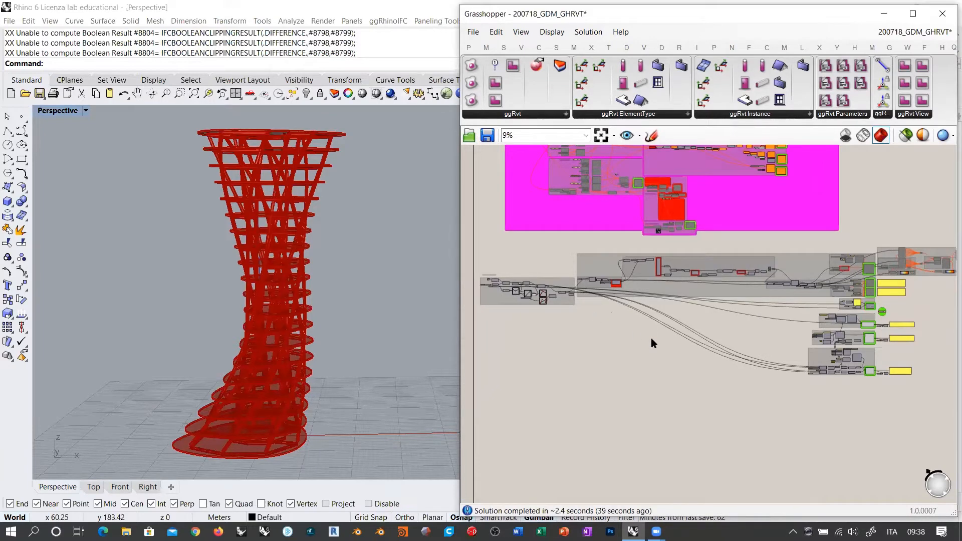
pyautogui.moveTo(760, 307); pyautogui.dragTo(651, 328, button='right')
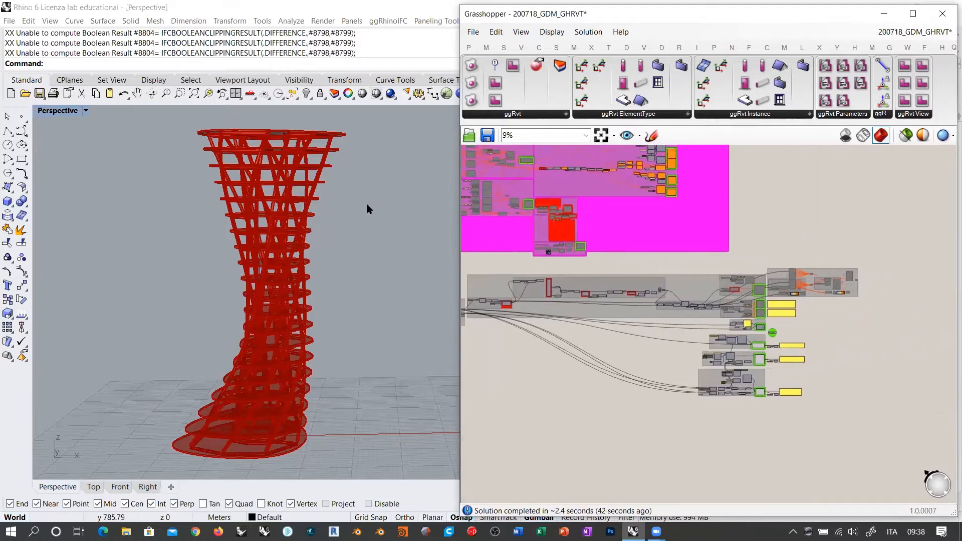
pyautogui.scroll(10, 697, 355)
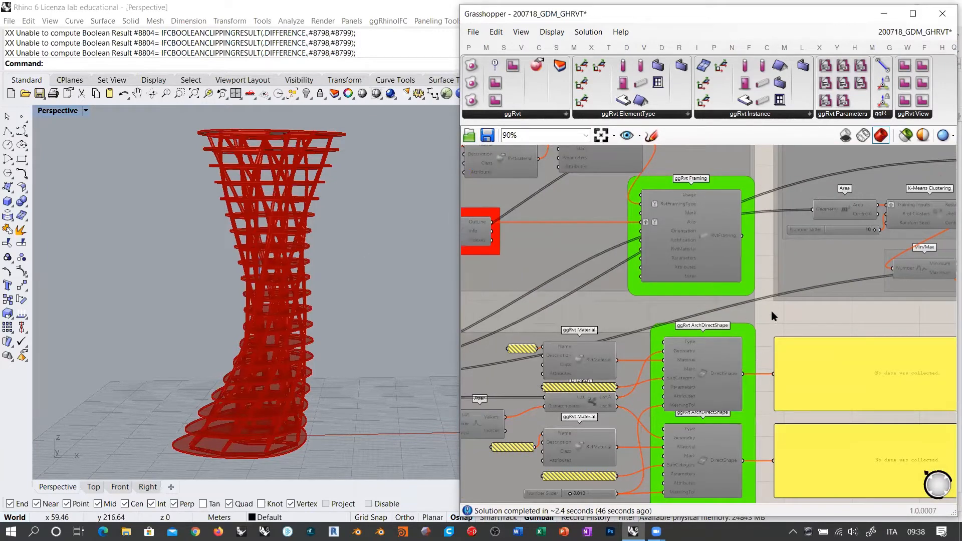
pyautogui.scroll(-6, 771, 311)
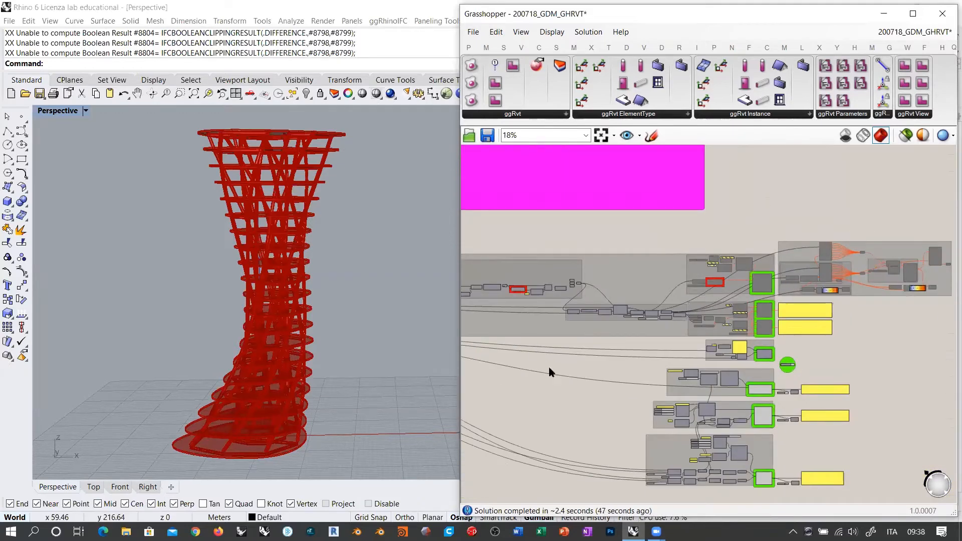
pyautogui.moveTo(549, 372); pyautogui.dragTo(849, 339, button='right')
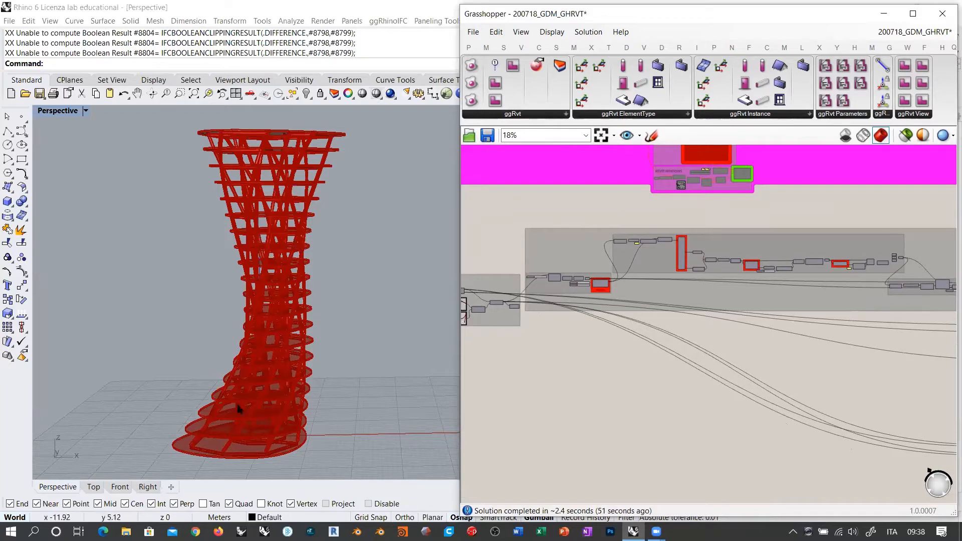
# Inspect the tower's floor slabs and slanted members from a low viewpoint.
pyautogui.moveTo(324, 215); pyautogui.dragTo(316, 281, button='right')
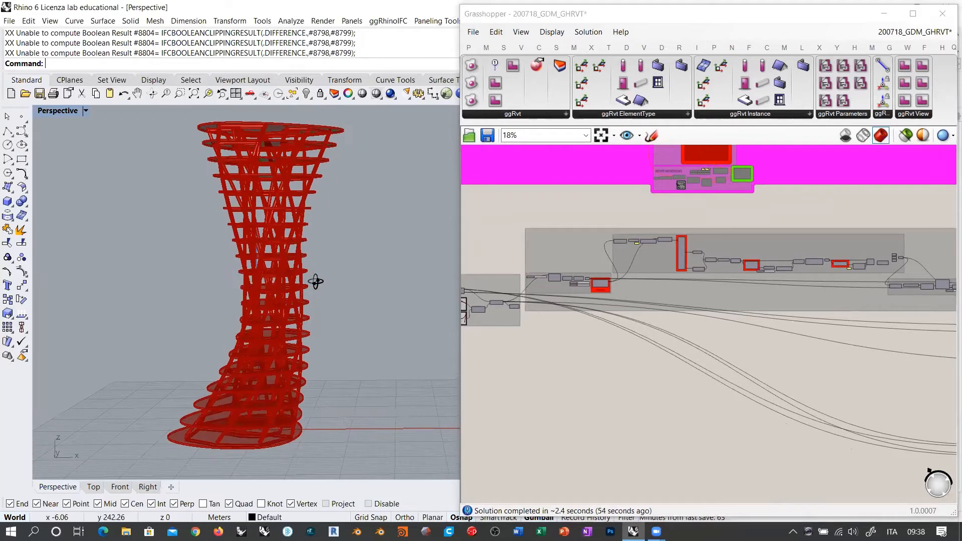
pyautogui.moveTo(298, 210)
pyautogui.mouseDown(button='right')
pyautogui.moveTo(288, 241)
pyautogui.moveTo(313, 189)
pyautogui.moveTo(315, 201)
pyautogui.mouseUp(button='right')
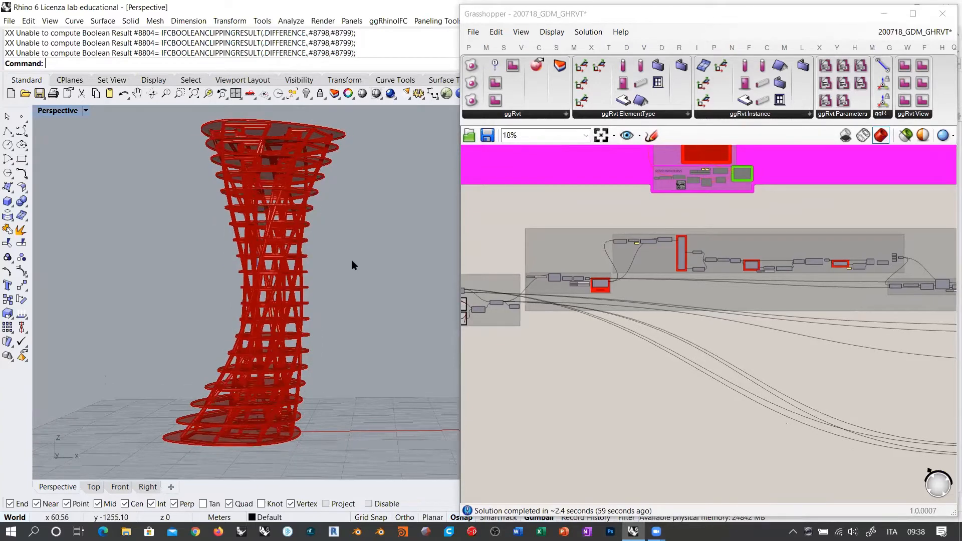
pyautogui.moveTo(352, 261); pyautogui.dragTo(347, 260, button='right')
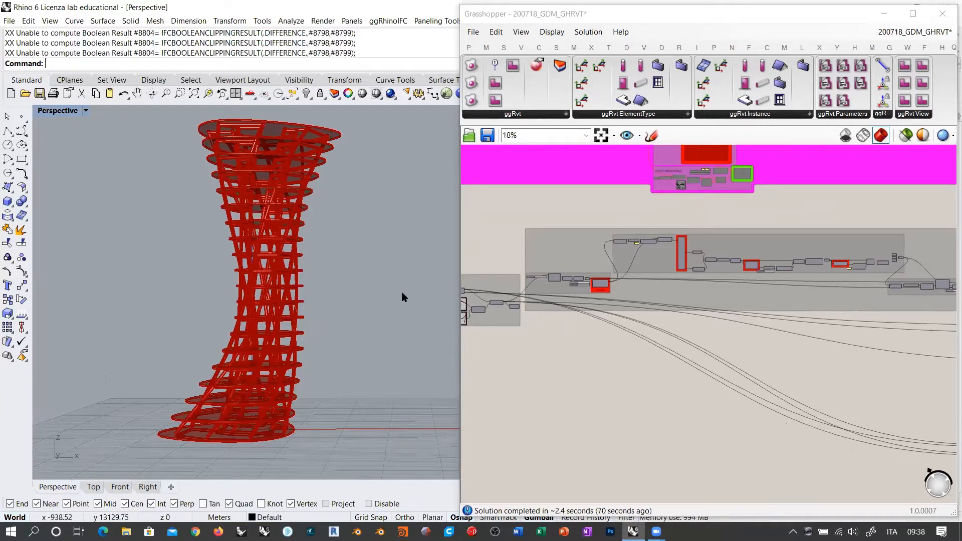
pyautogui.moveTo(312, 258); pyautogui.dragTo(308, 283, button='right')
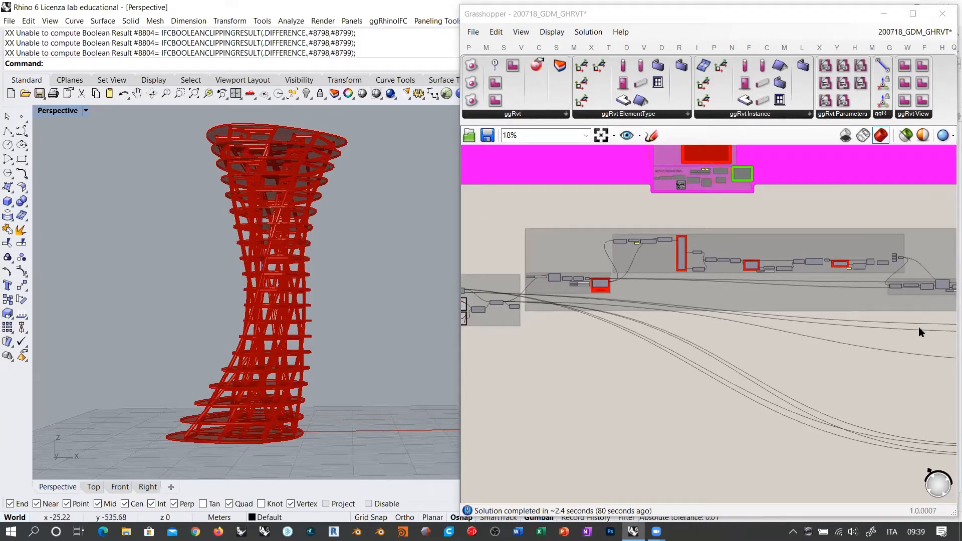
# Review the tower's ggRvt output groups with their text panels and the ggRvt BaketoFile component.
pyautogui.moveTo(858, 355); pyautogui.dragTo(547, 337, button='right')
pyautogui.moveTo(769, 337); pyautogui.dragTo(754, 331, button='right')
pyautogui.scroll(8, 683, 307)
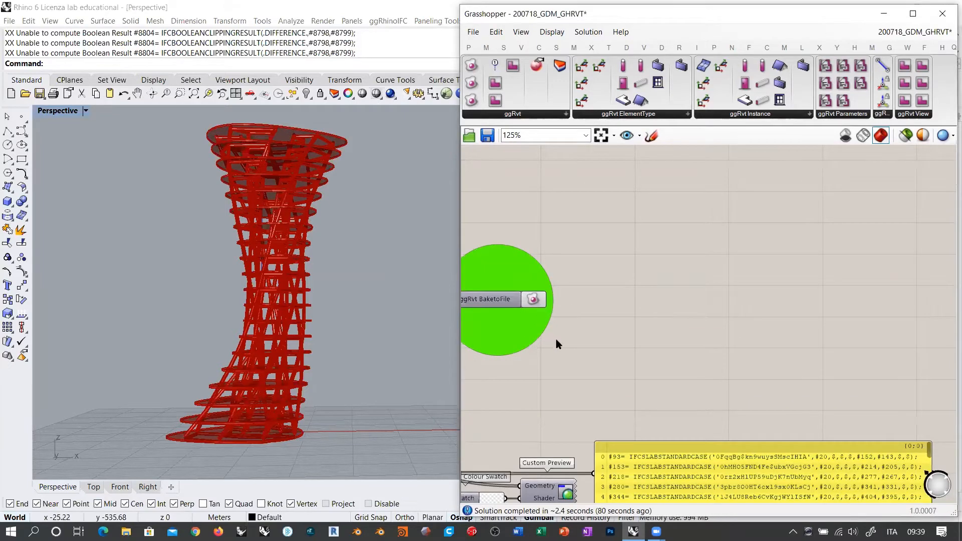
pyautogui.scroll(-4, 810, 312)
pyautogui.scroll(-2, 809, 312)
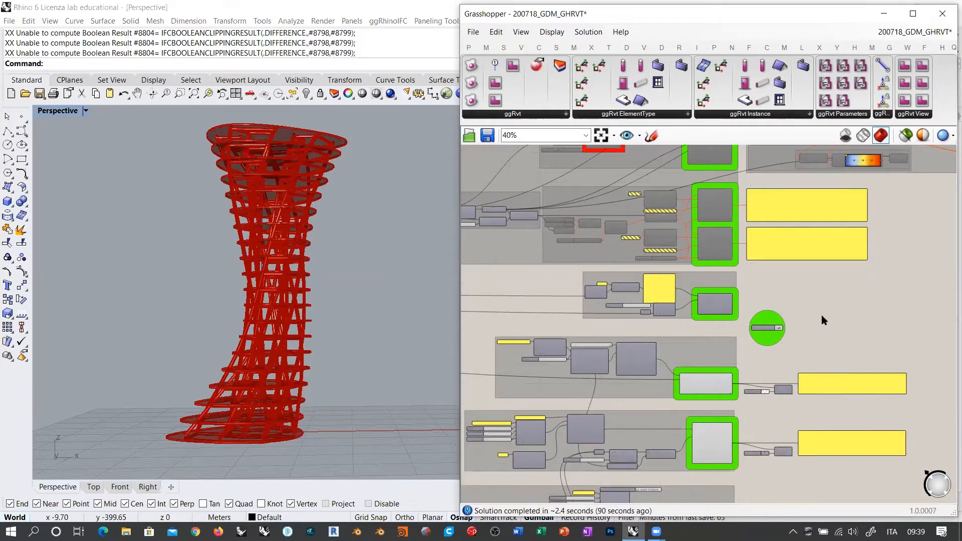
pyautogui.scroll(-5, 842, 319)
pyautogui.moveTo(546, 333); pyautogui.dragTo(797, 344, button='right')
pyautogui.moveTo(583, 339); pyautogui.dragTo(739, 336, button='right')
pyautogui.moveTo(907, 353); pyautogui.dragTo(655, 334, button='right')
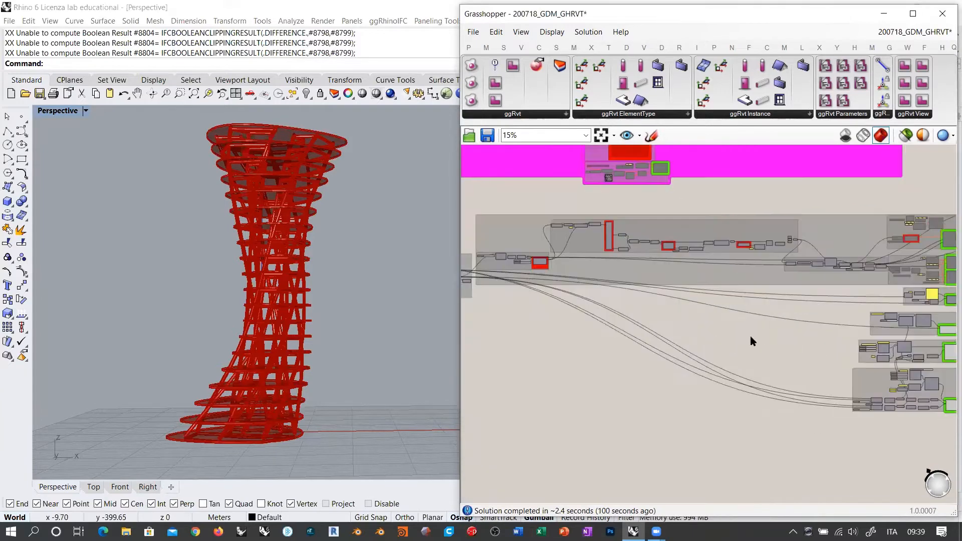
# Hide the previews of the three lower green-framed ggRvt output components of the tower definition.
pyautogui.moveTo(908, 383); pyautogui.dragTo(609, 337, button='right')
pyautogui.scroll(3, 677, 321)
pyautogui.click(636, 267)
pyautogui.keyDown('shift'); pyautogui.click(639, 303); pyautogui.keyUp('shift')
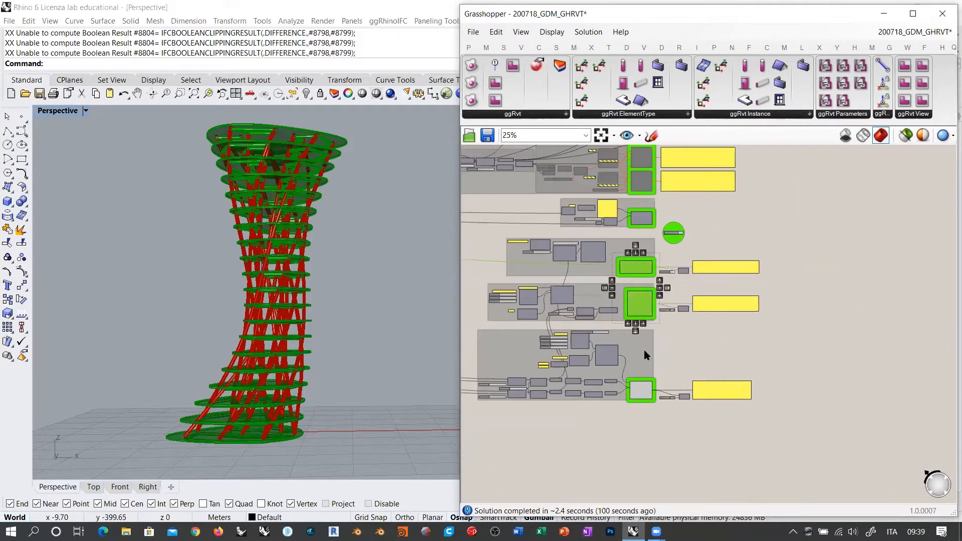
pyautogui.keyDown('shift'); pyautogui.click(642, 391); pyautogui.keyUp('shift')
pyautogui.hotkey('ctrl', 'q')
pyautogui.click(780, 429)
# Turn on the preview of all components in the Twisted Tower group.
pyautogui.moveTo(629, 321); pyautogui.dragTo(858, 336, button='right')
pyautogui.moveTo(661, 308); pyautogui.dragTo(859, 355, button='right')
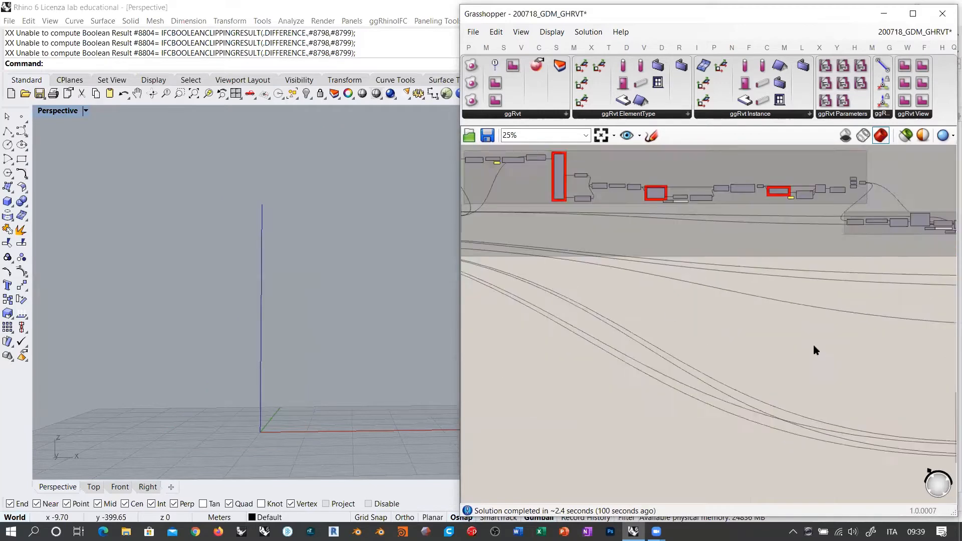
pyautogui.moveTo(546, 281); pyautogui.dragTo(921, 352, button='right')
pyautogui.moveTo(549, 309); pyautogui.dragTo(694, 312, button='right')
pyautogui.scroll(2, 722, 312)
pyautogui.moveTo(763, 306); pyautogui.dragTo(740, 292, button='right')
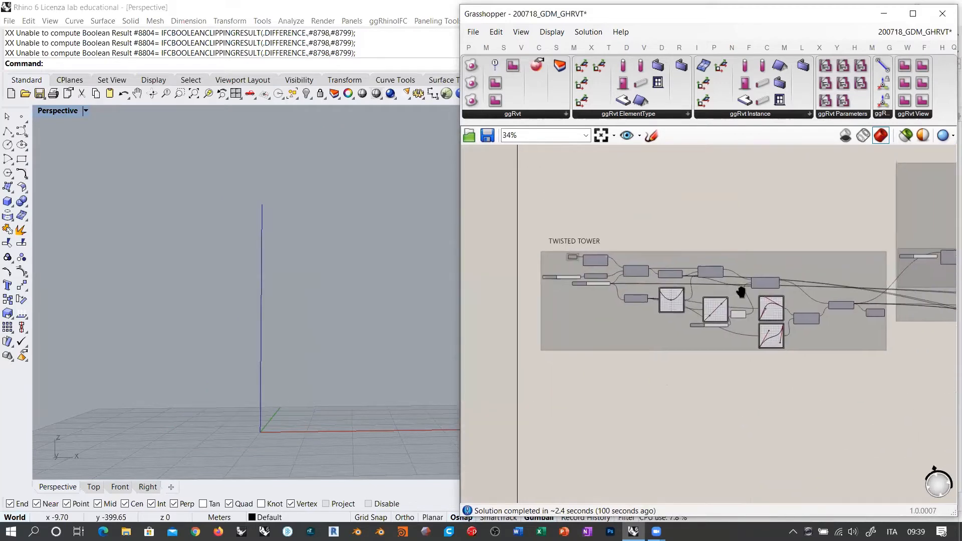
pyautogui.scroll(1, 798, 262)
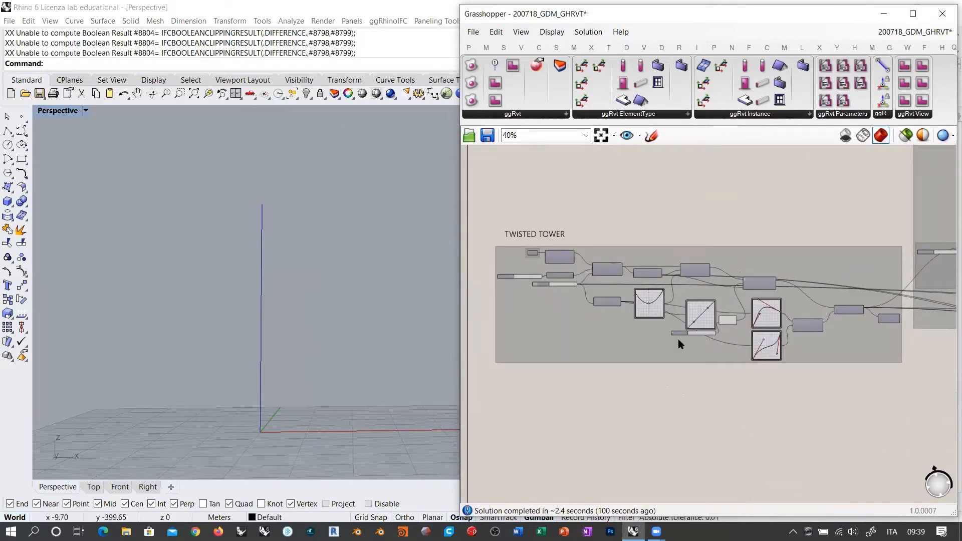
pyautogui.moveTo(476, 216); pyautogui.dragTo(912, 409)
pyautogui.click(807, 415)
# Highlight the Nurbs Curve component and examine its base curve at the foot of the tower.
pyautogui.moveTo(303, 260); pyautogui.dragTo(301, 325, button='right')
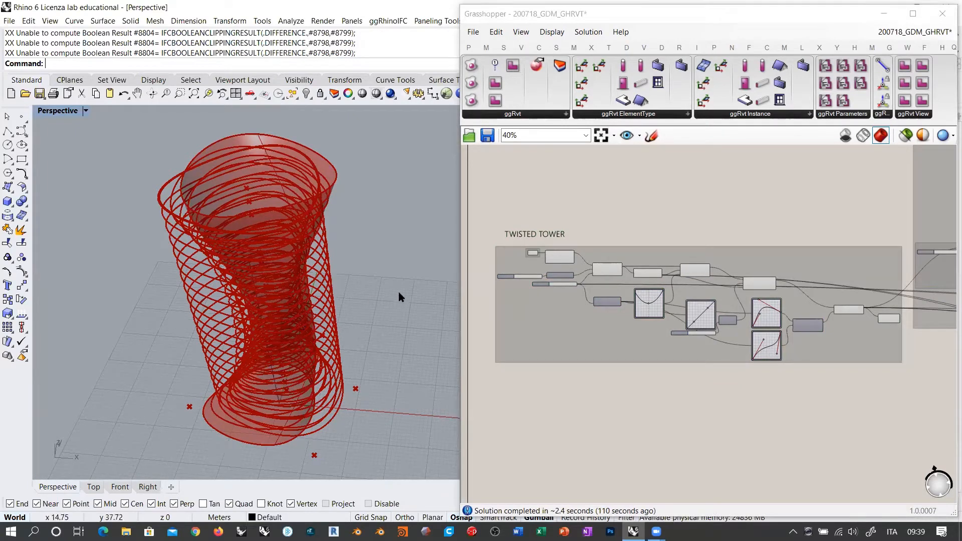
pyautogui.moveTo(340, 349); pyautogui.dragTo(321, 389, button='right')
pyautogui.click(562, 258)
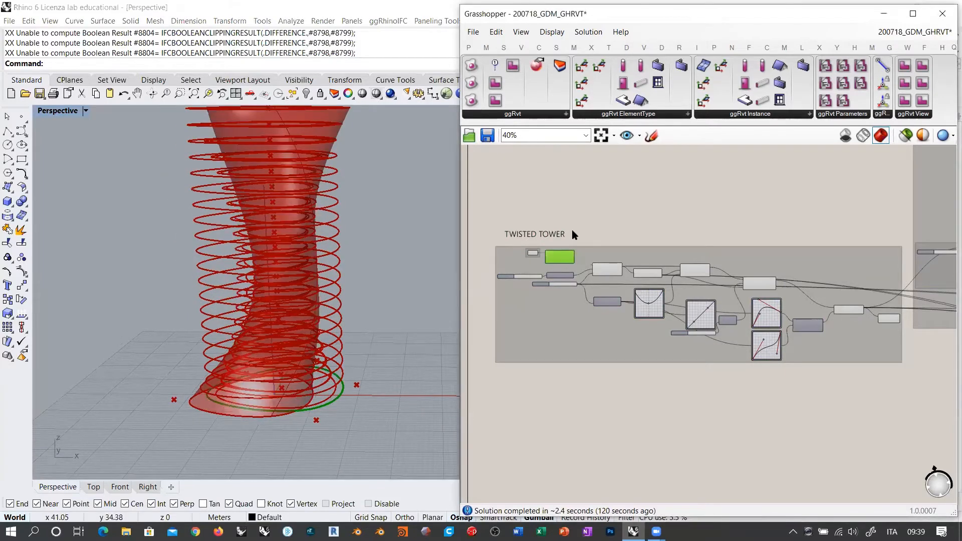
pyautogui.moveTo(301, 353); pyautogui.dragTo(303, 402, button='right')
pyautogui.scroll(4, 310, 414)
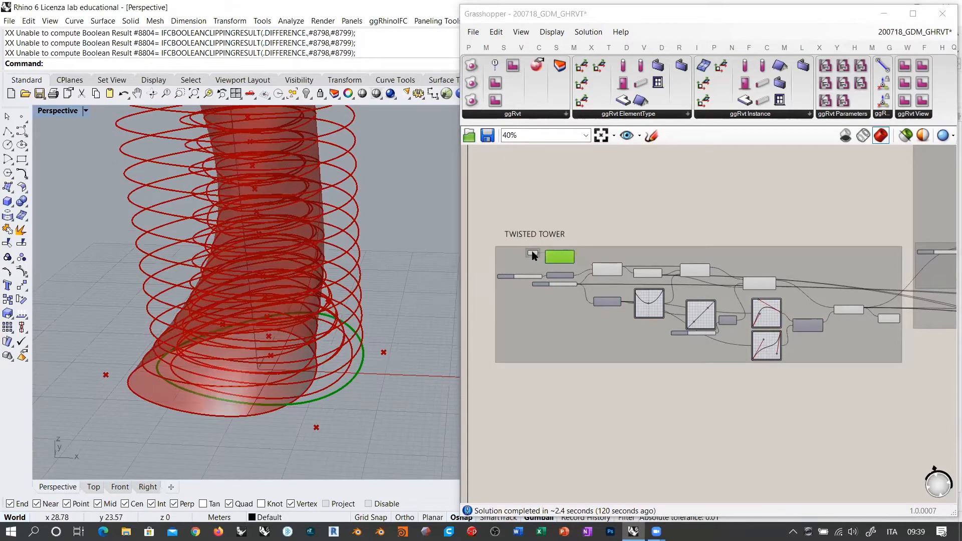
# Inspect the Point parameter behind the base curve and hide the previews of Point, Nurbs Curve and Linear Array.
pyautogui.click(532, 254)
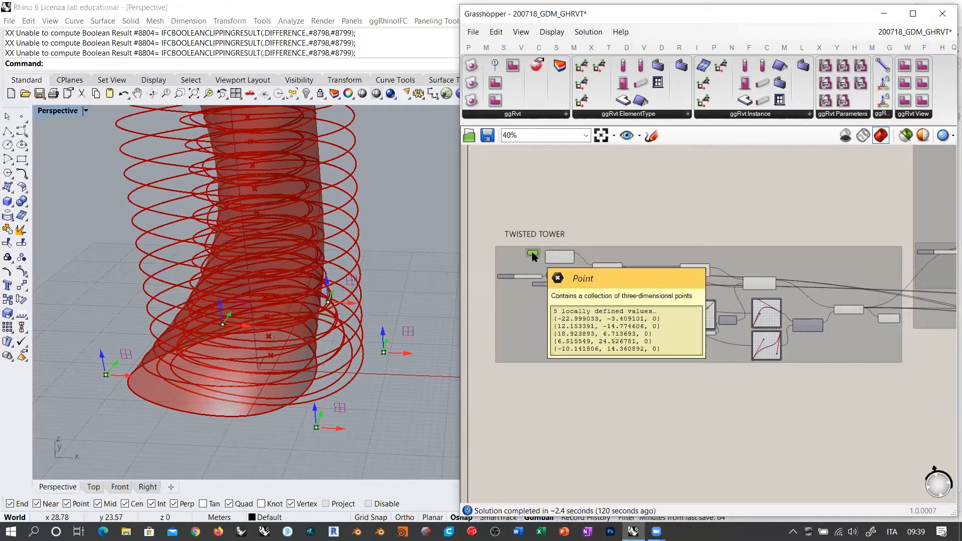
pyautogui.scroll(4, 534, 255)
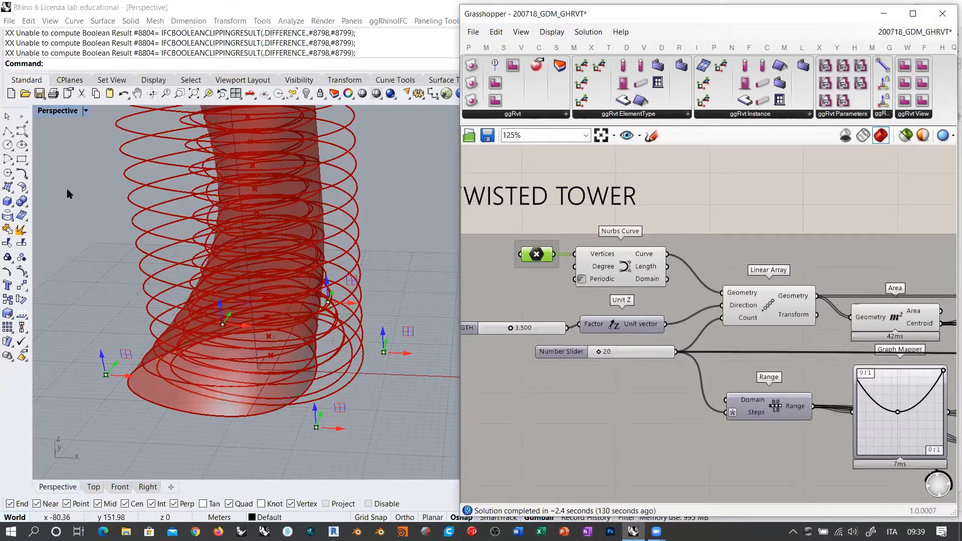
pyautogui.click(622, 266)
pyautogui.moveTo(622, 266); pyautogui.dragTo(526, 244, button='right')
pyautogui.click(680, 291)
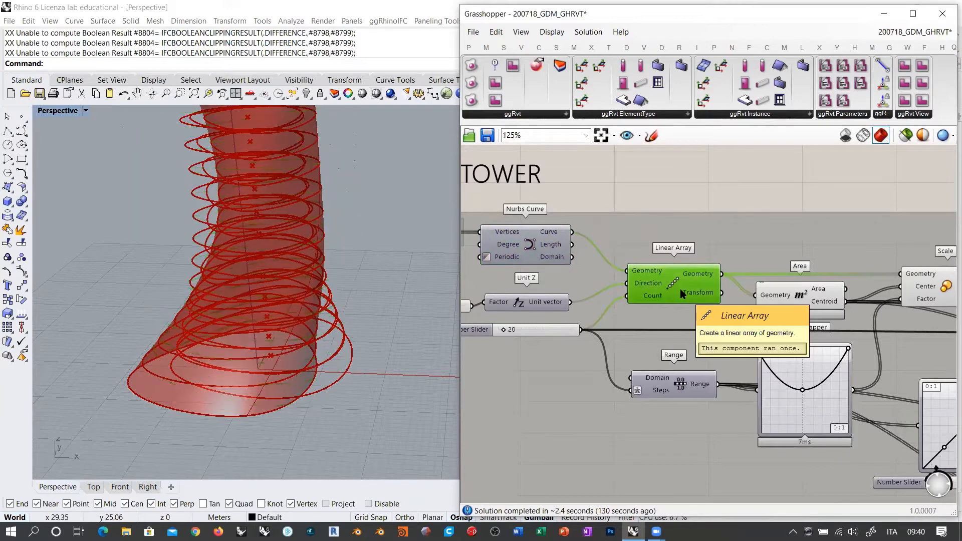
# Highlight the Scale component and examine its scaled floor curves together with the Graph Mapper driving the factor.
pyautogui.moveTo(907, 287); pyautogui.dragTo(630, 260, button='right')
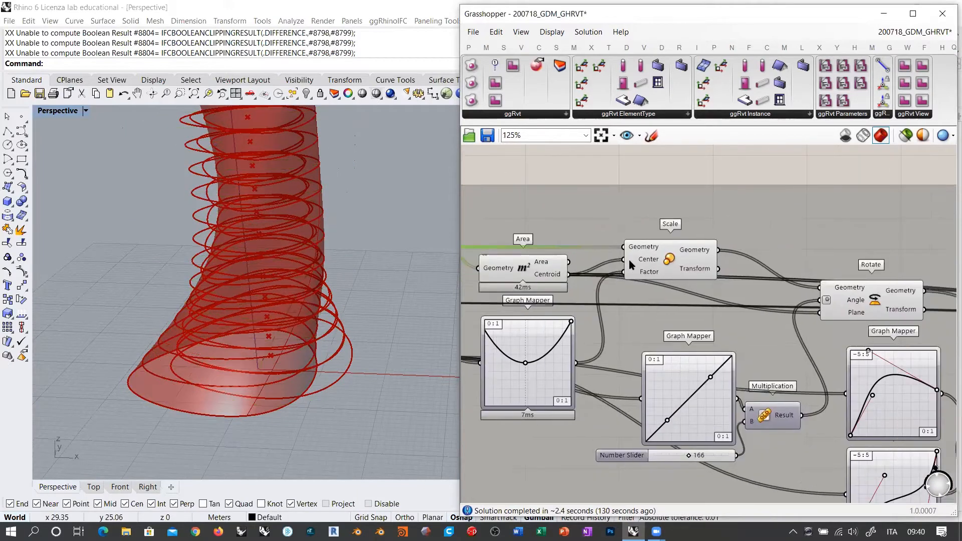
pyautogui.click(665, 261)
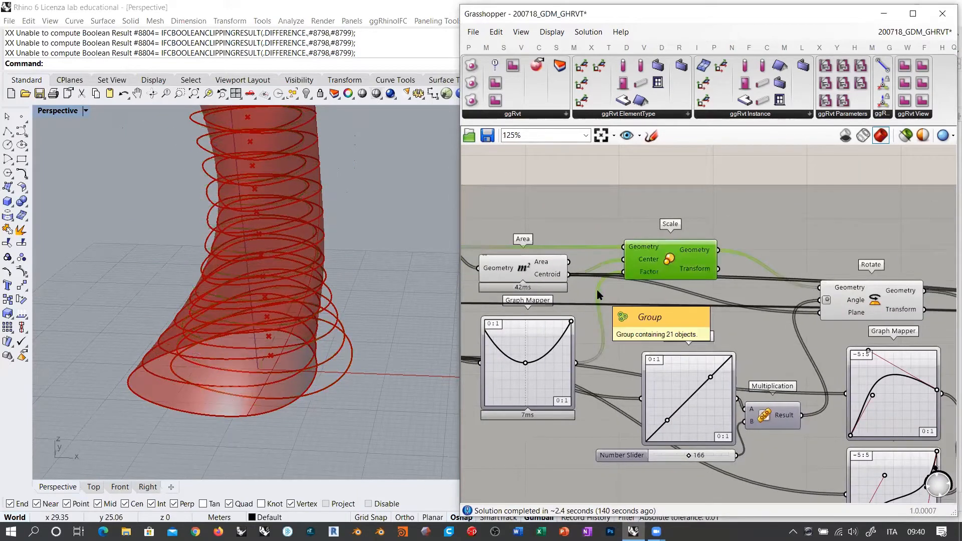
pyautogui.moveTo(329, 350); pyautogui.dragTo(323, 281, button='right')
pyautogui.moveTo(536, 381); pyautogui.dragTo(700, 365, button='right')
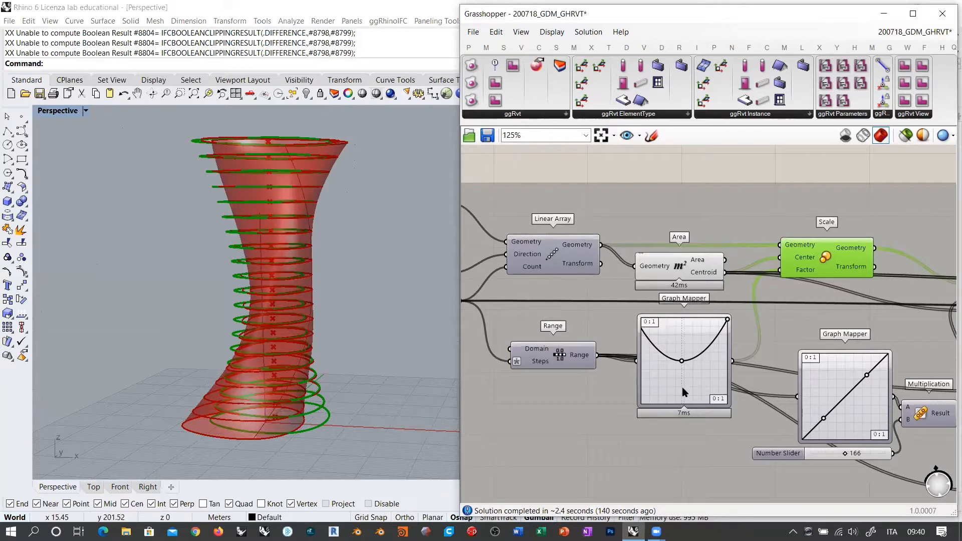
pyautogui.moveTo(721, 322); pyautogui.dragTo(549, 321, button='right')
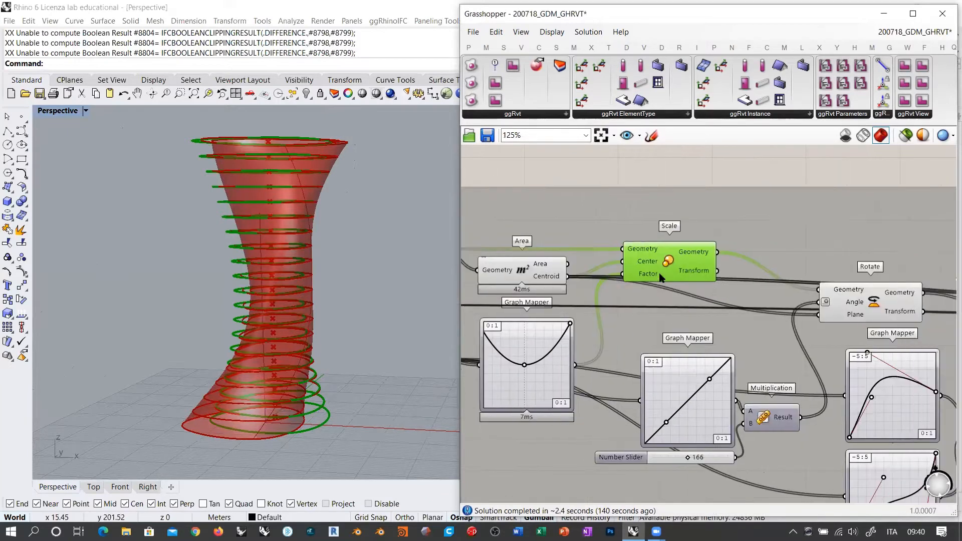
# Hide the previews of the Scale, Rotate and Area components and examine the tower's twist from above.
pyautogui.moveTo(840, 315); pyautogui.dragTo(770, 284, button='right')
pyautogui.click(771, 284)
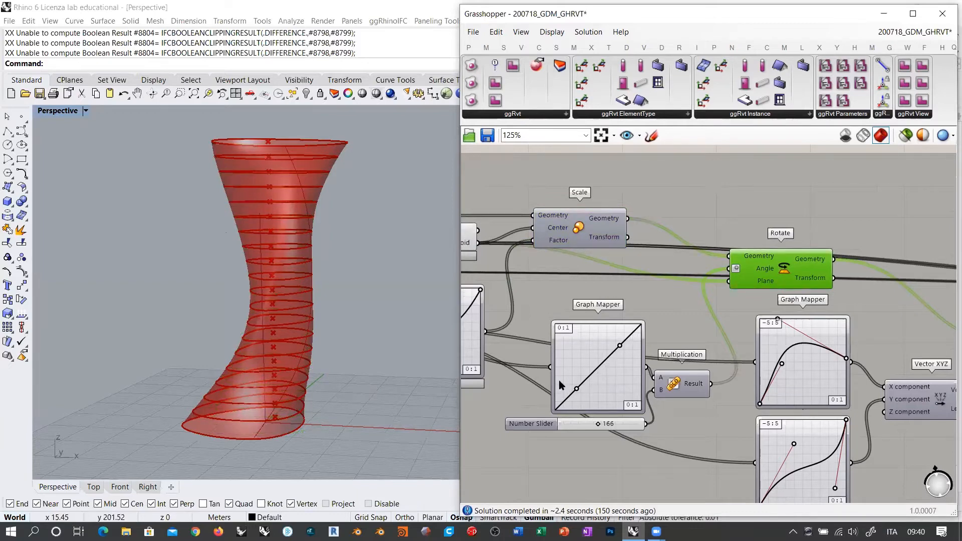
pyautogui.moveTo(286, 346); pyautogui.dragTo(311, 401, button='right')
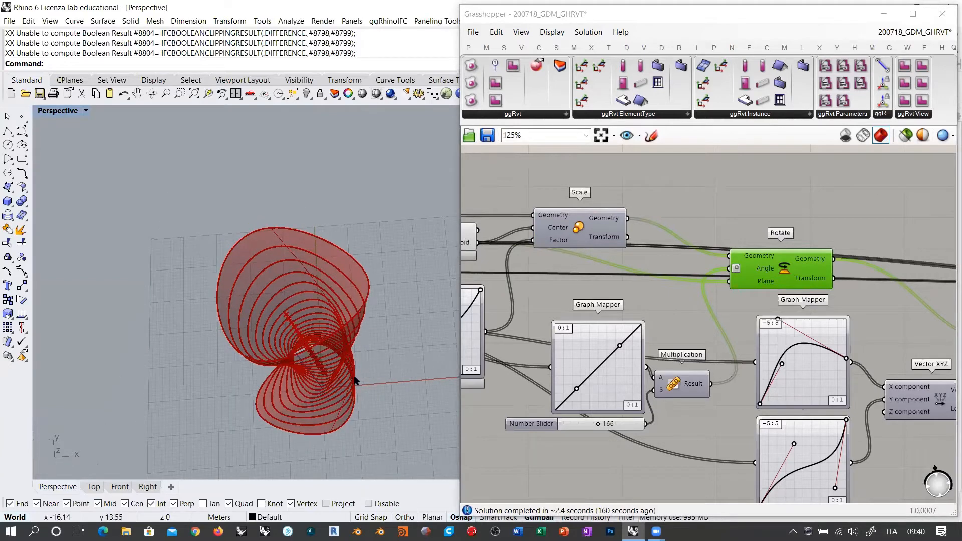
pyautogui.moveTo(355, 381)
pyautogui.mouseDown(button='right')
pyautogui.moveTo(376, 339)
pyautogui.moveTo(368, 372)
pyautogui.mouseUp(button='right')
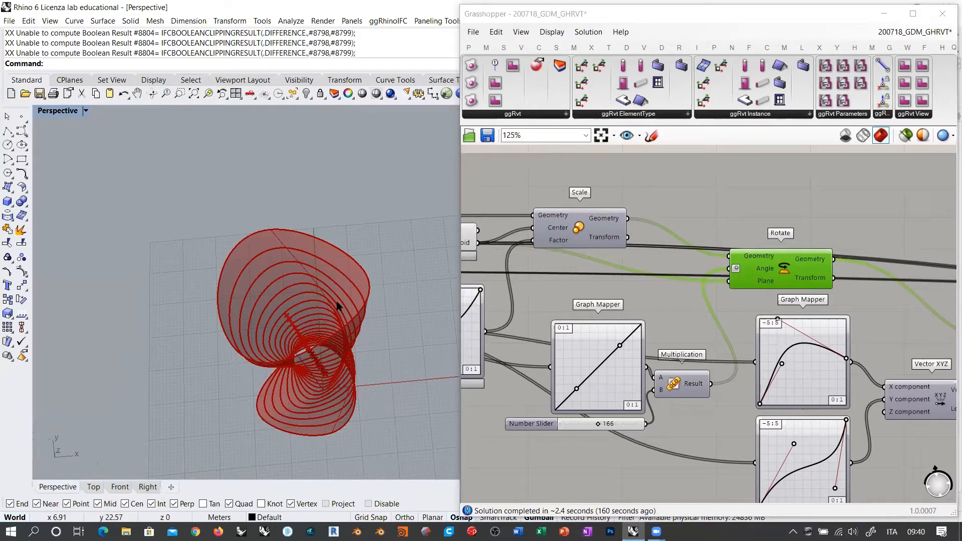
pyautogui.moveTo(326, 406); pyautogui.dragTo(268, 350, button='right')
pyautogui.scroll(-5, 646, 252)
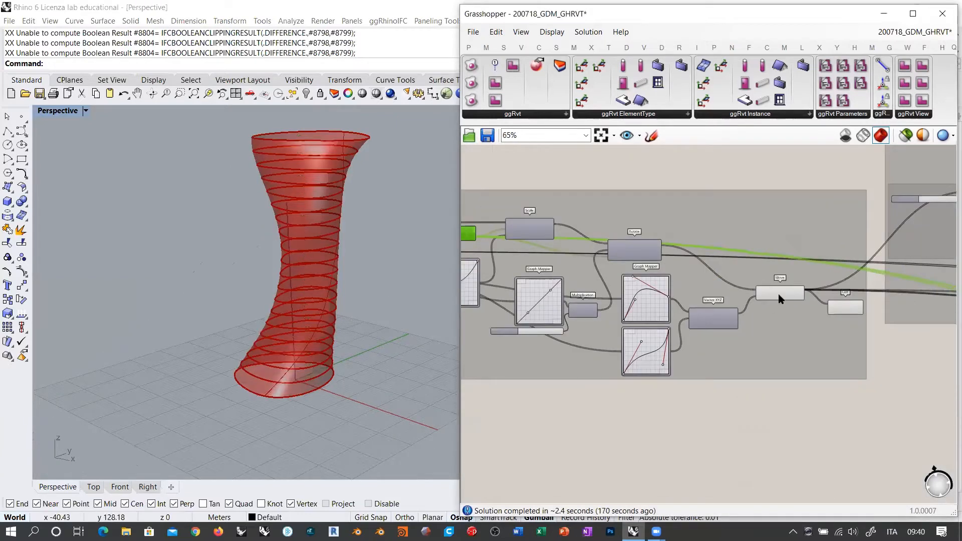
# Hide the previews of the Move component and the tower surface component that it feeds.
pyautogui.click(779, 295)
pyautogui.hotkey('ctrl', 'q')
pyautogui.click(846, 311)
pyautogui.hotkey('ctrl', 'q')
pyautogui.click(812, 380)
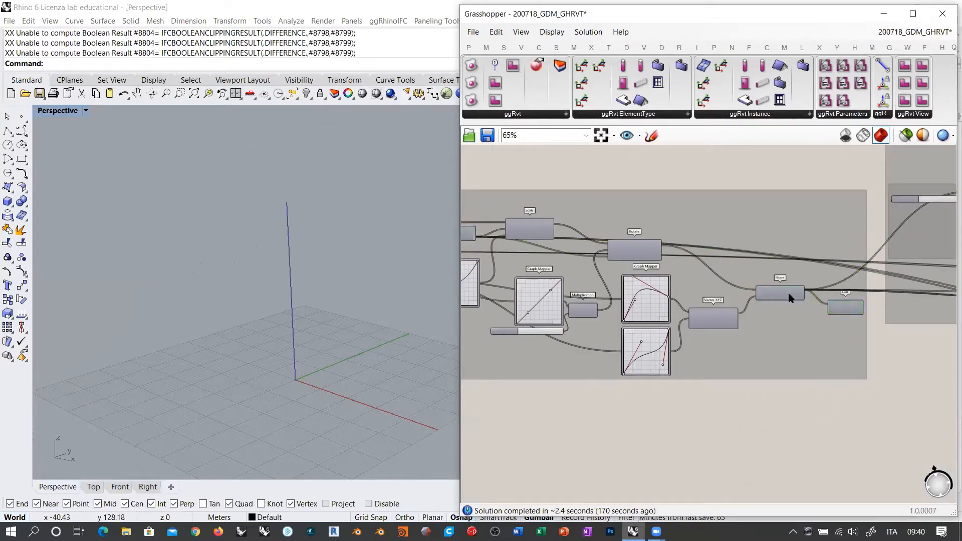
# Show the preview of the Loft component fed by Move and examine the twisted tower surface from the sides and above.
pyautogui.click(851, 313)
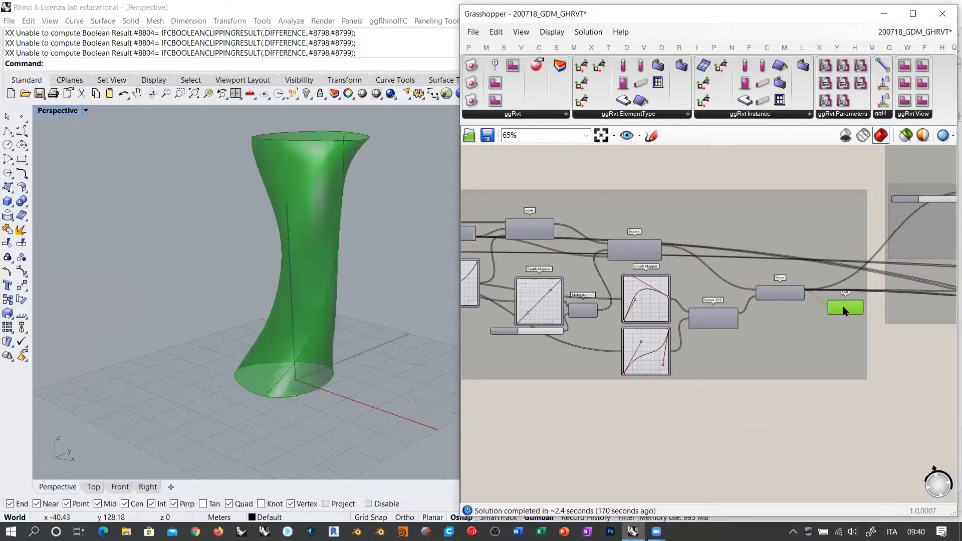
pyautogui.click(836, 390)
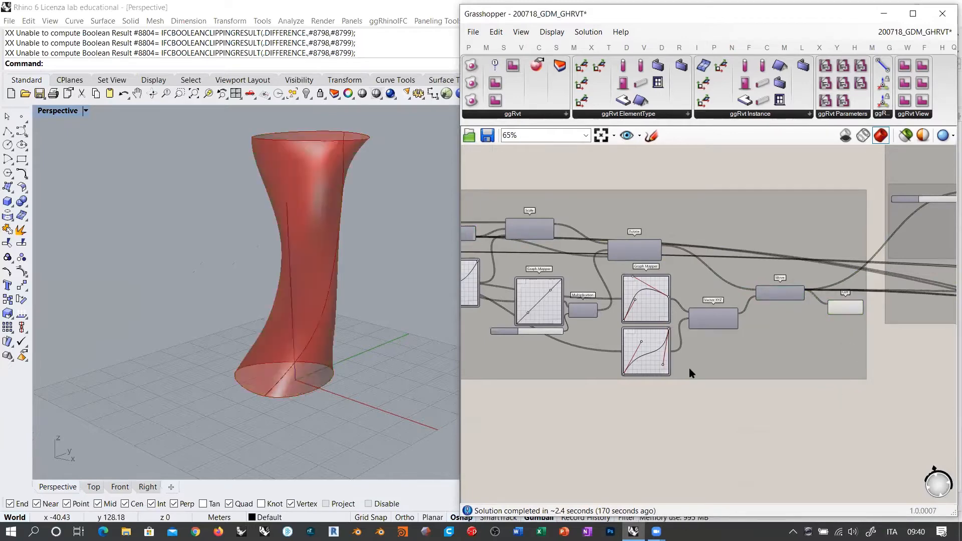
pyautogui.moveTo(330, 290); pyautogui.dragTo(268, 333, button='right')
pyautogui.scroll(3, 276, 348)
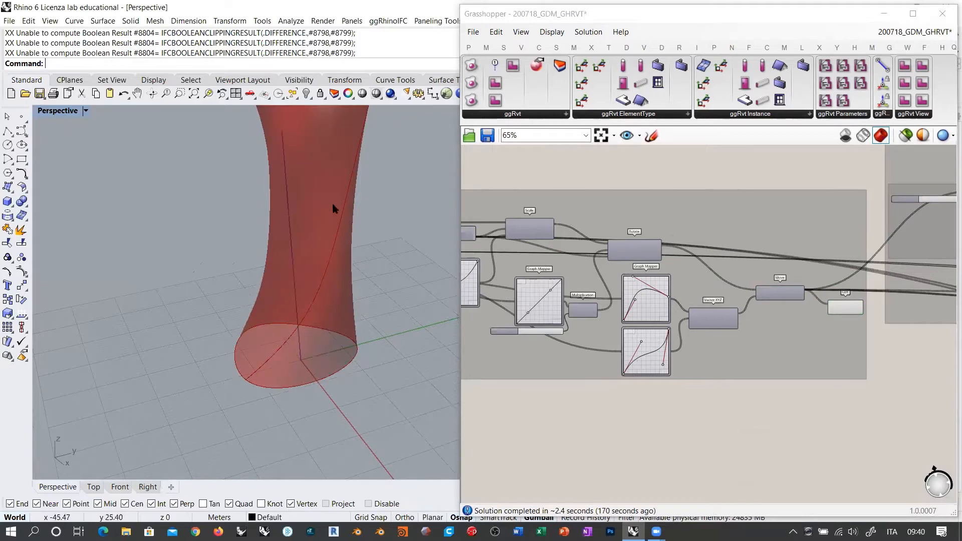
pyautogui.moveTo(332, 203); pyautogui.dragTo(289, 211, button='right')
pyautogui.scroll(3, 290, 272)
pyautogui.moveTo(701, 334); pyautogui.dragTo(701, 334, button='right')
pyautogui.scroll(5, 846, 288)
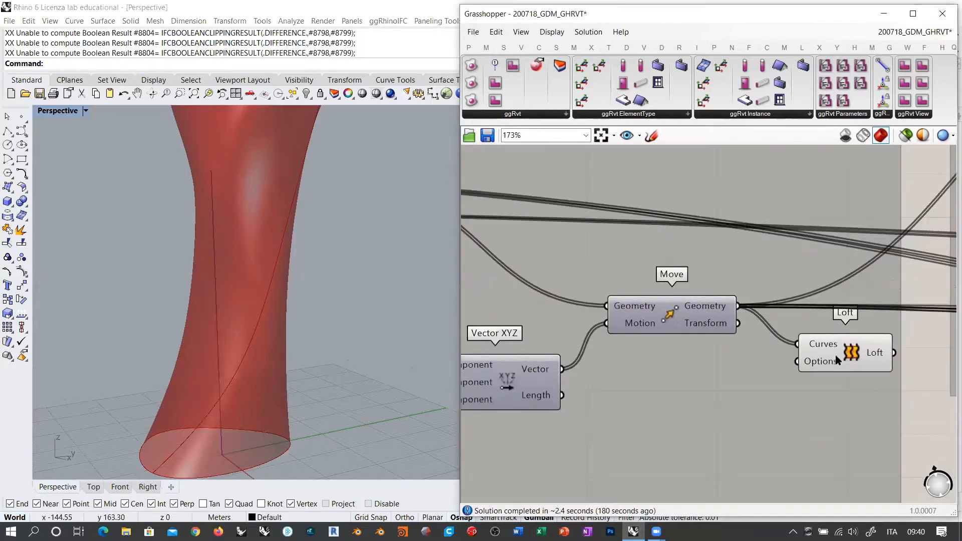
pyautogui.scroll(-5, 238, 310)
pyautogui.moveTo(269, 319)
pyautogui.mouseDown(button='right')
pyautogui.moveTo(316, 291)
pyautogui.moveTo(265, 334)
pyautogui.mouseUp(button='right')
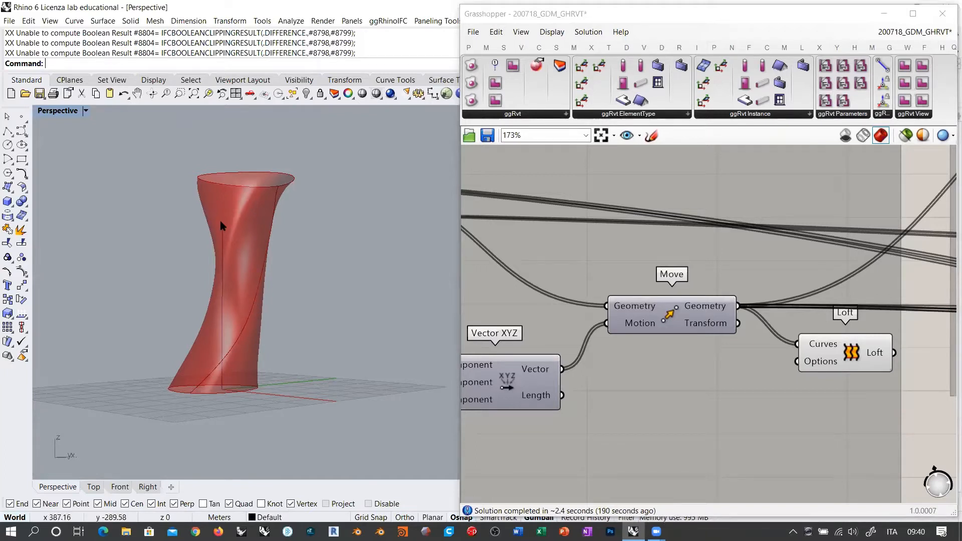
pyautogui.moveTo(220, 226); pyautogui.dragTo(279, 382, button='right')
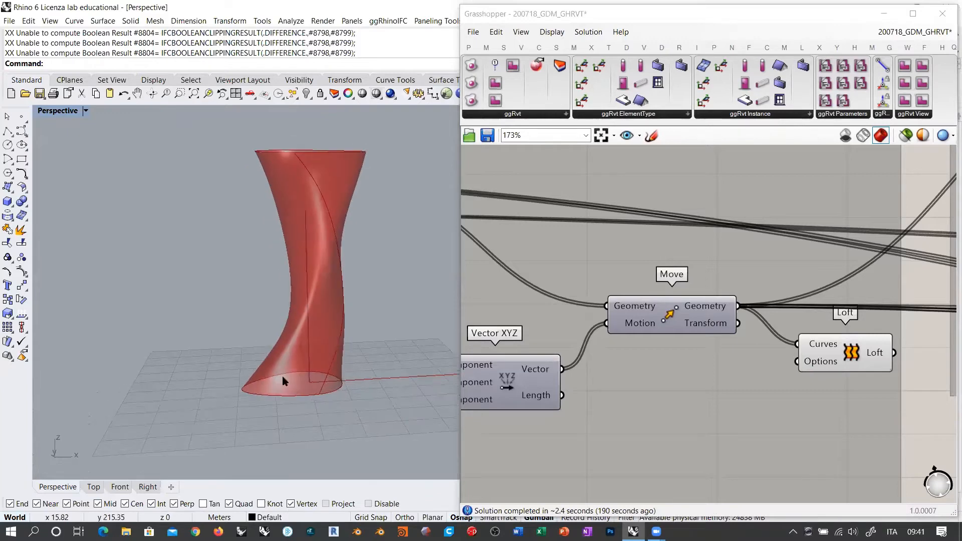
pyautogui.moveTo(296, 232); pyautogui.dragTo(299, 423, button='right')
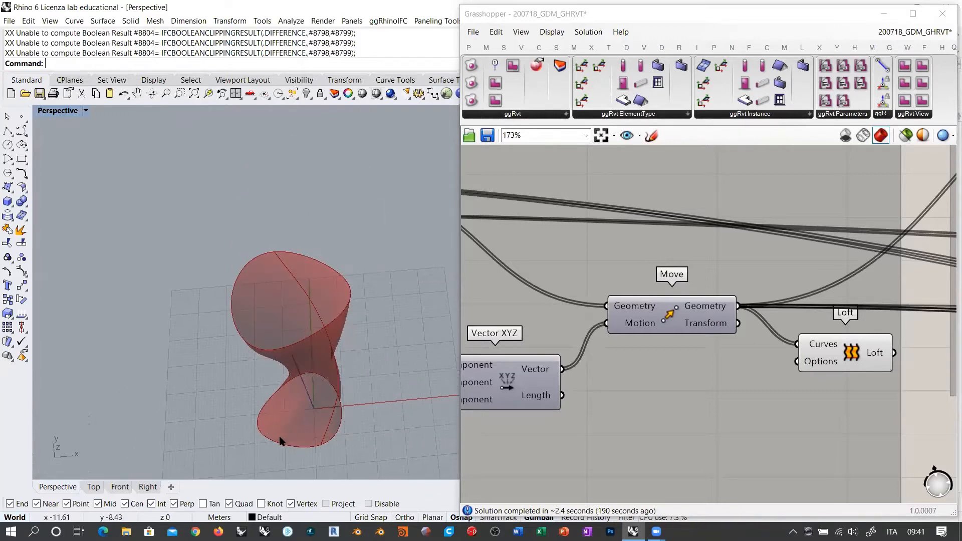
pyautogui.moveTo(322, 350); pyautogui.dragTo(323, 306, button='right')
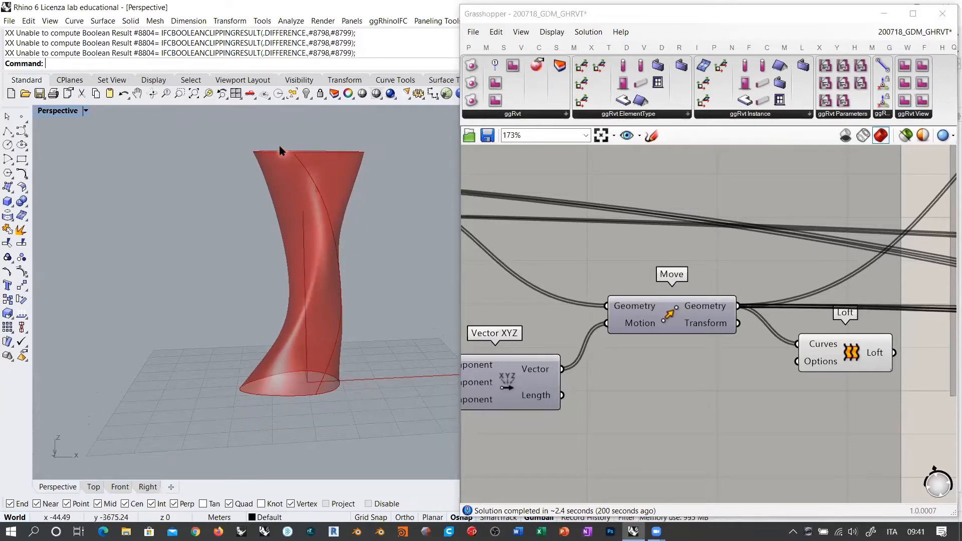
pyautogui.moveTo(320, 392); pyautogui.dragTo(307, 333, button='right')
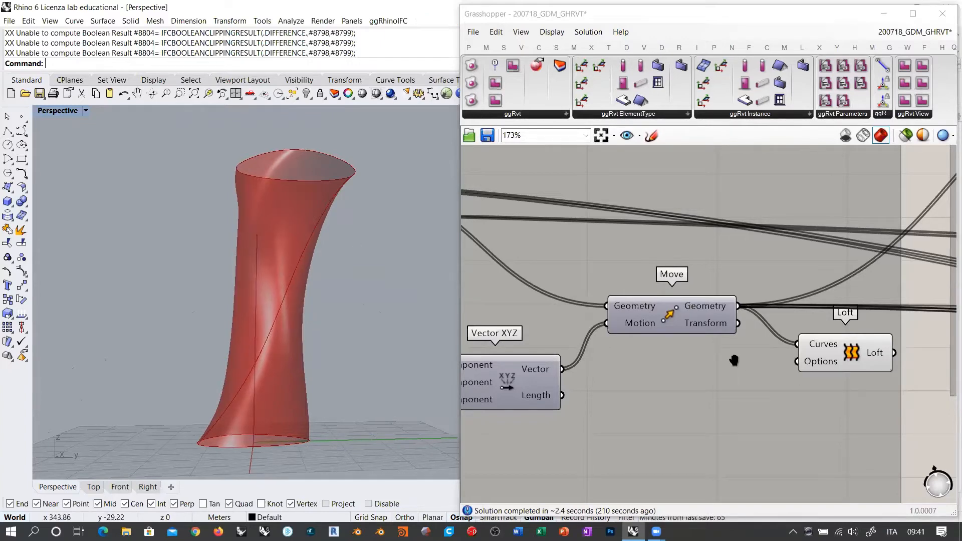
# Add a Surface parameter to the canvas and connect the Loft output to it.
pyautogui.scroll(-2, 610, 269)
pyautogui.scroll(-2, 610, 269)
pyautogui.moveTo(664, 305); pyautogui.dragTo(532, 213, button='right')
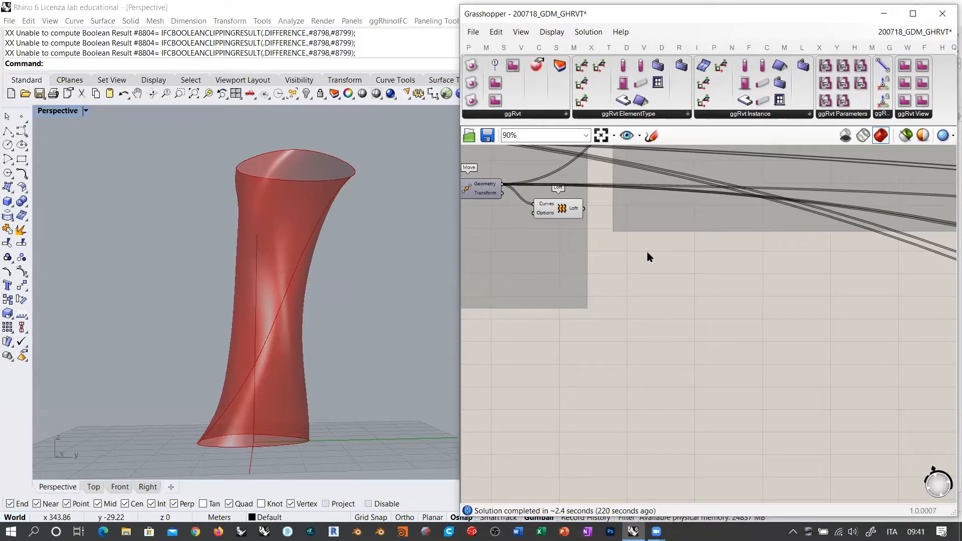
pyautogui.doubleClick(669, 313)
pyautogui.write('srf')
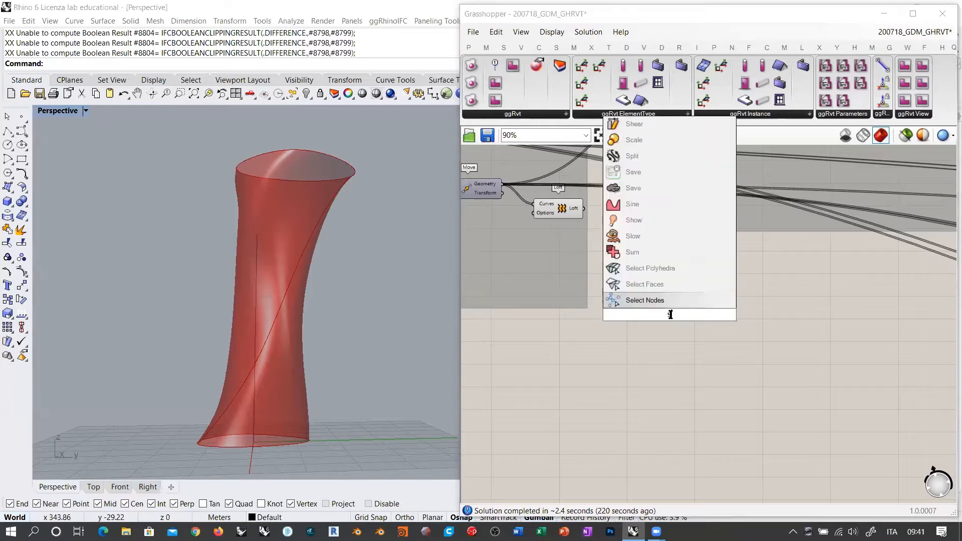
pyautogui.click(631, 288)
pyautogui.moveTo(584, 208); pyautogui.dragTo(668, 316)
# Move the Surface parameter to the empty canvas area below the tower's geometry group.
pyautogui.moveTo(593, 406); pyautogui.dragTo(508, 461)
pyautogui.scroll(-3, 508, 461)
pyautogui.moveTo(532, 435); pyautogui.dragTo(729, 280, button='right')
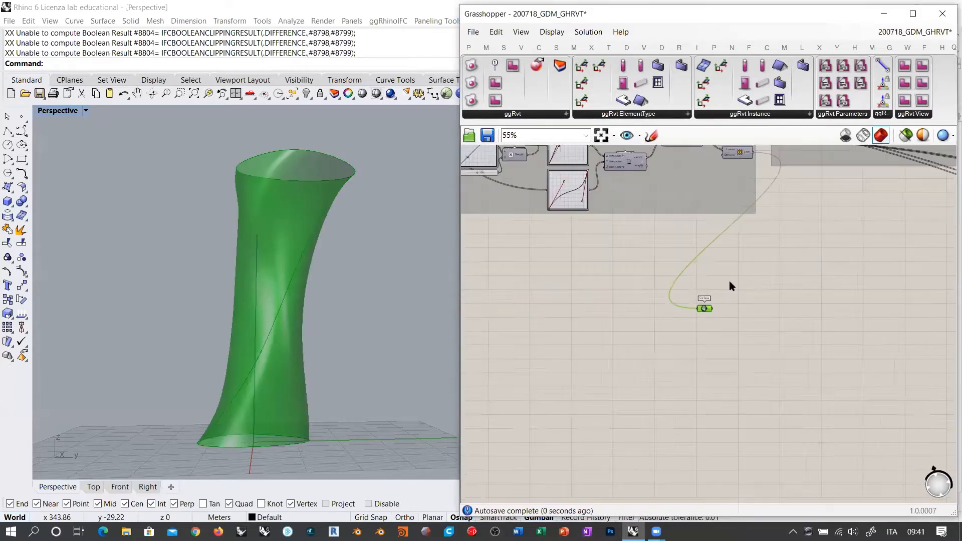
pyautogui.moveTo(703, 306); pyautogui.dragTo(498, 301)
# Add an Isotrim component beside the Surface parameter and connect the parameter to its Surface input.
pyautogui.scroll(5, 558, 294)
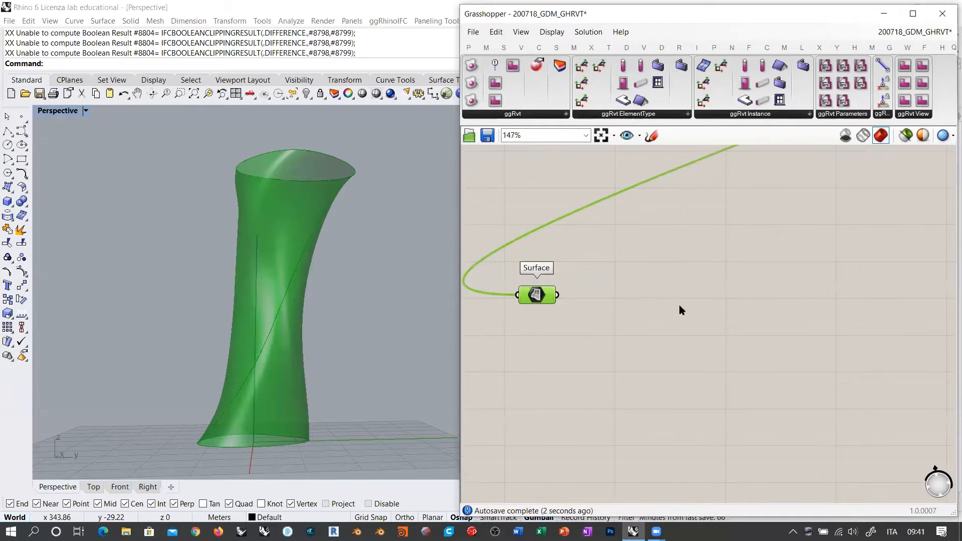
pyautogui.doubleClick(706, 307)
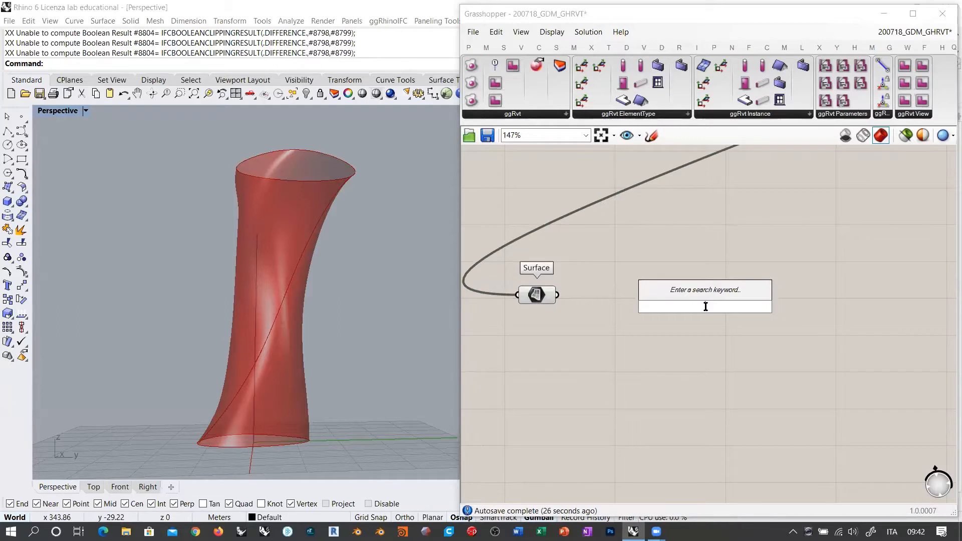
pyautogui.write('isotrim')
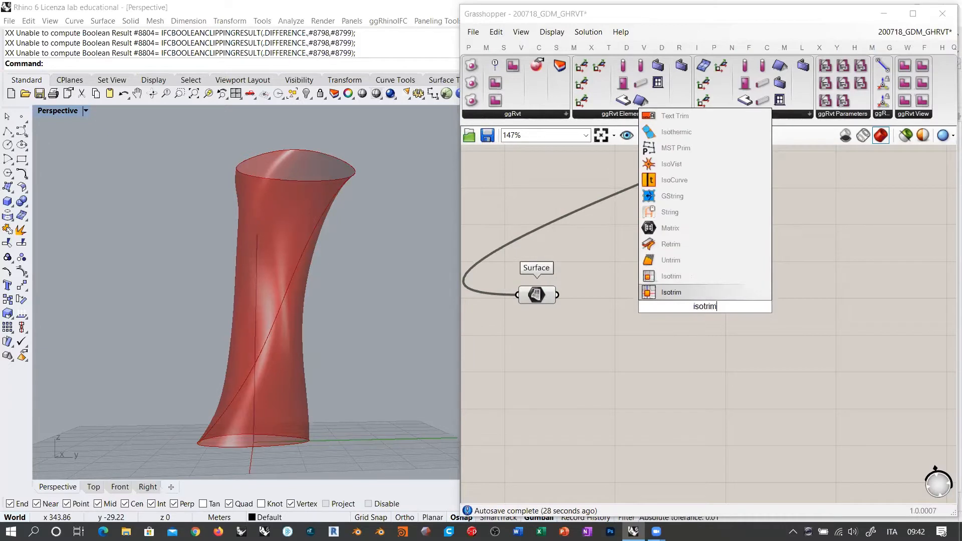
pyautogui.click(672, 277)
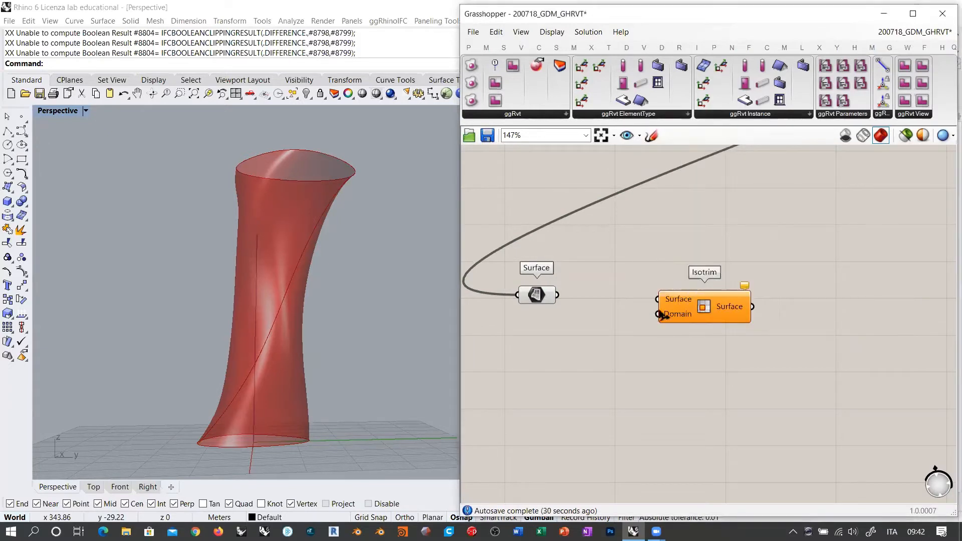
pyautogui.moveTo(663, 315); pyautogui.dragTo(727, 310)
pyautogui.moveTo(558, 295); pyautogui.dragTo(769, 304)
pyautogui.click(727, 355)
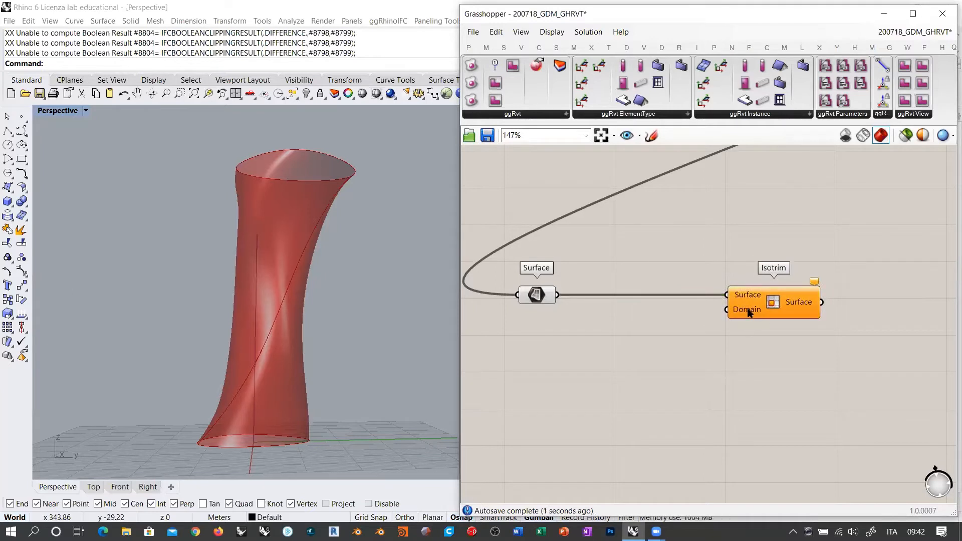
# Add a Divide Domain² component, feed its Domain from the Surface parameter and connect its Segments to Isotrim's Domain.
pyautogui.doubleClick(606, 346)
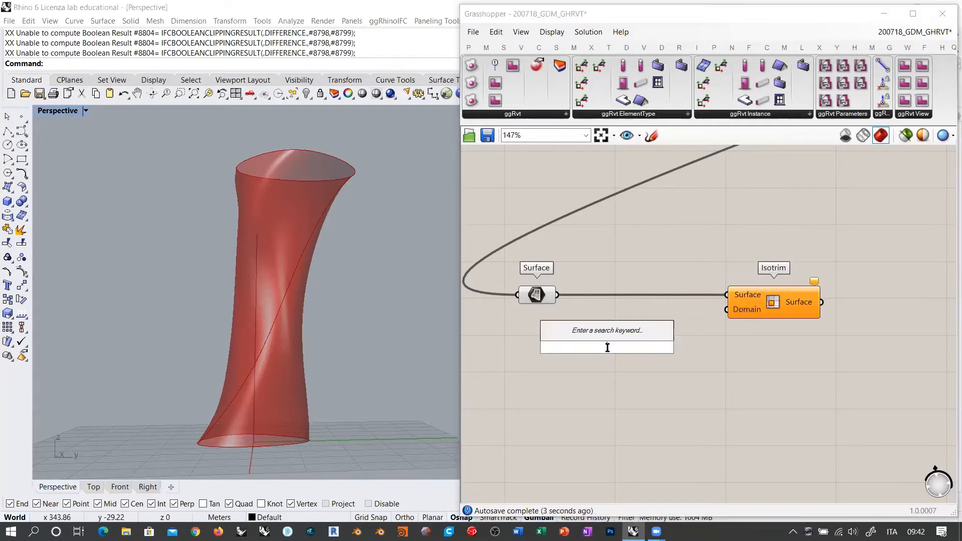
pyautogui.write('dd')
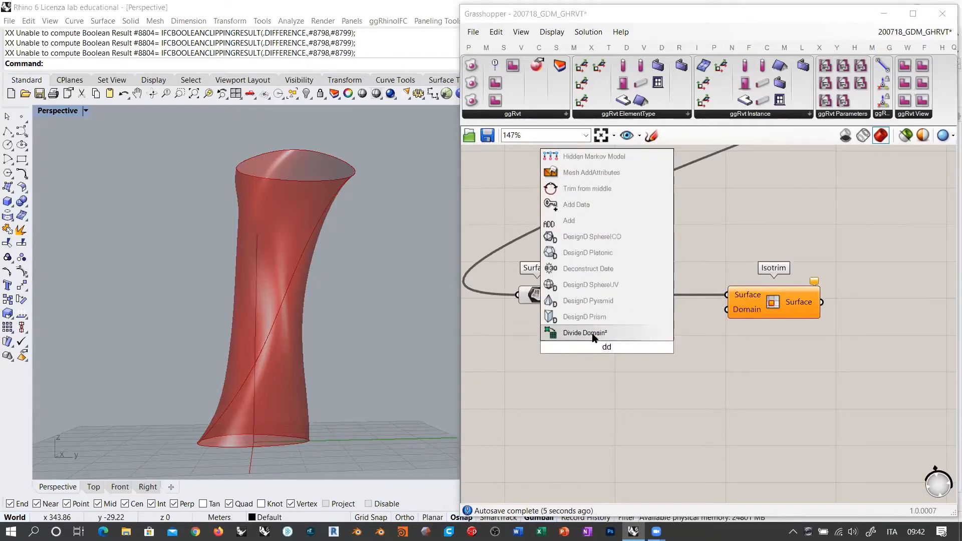
pyautogui.click(593, 334)
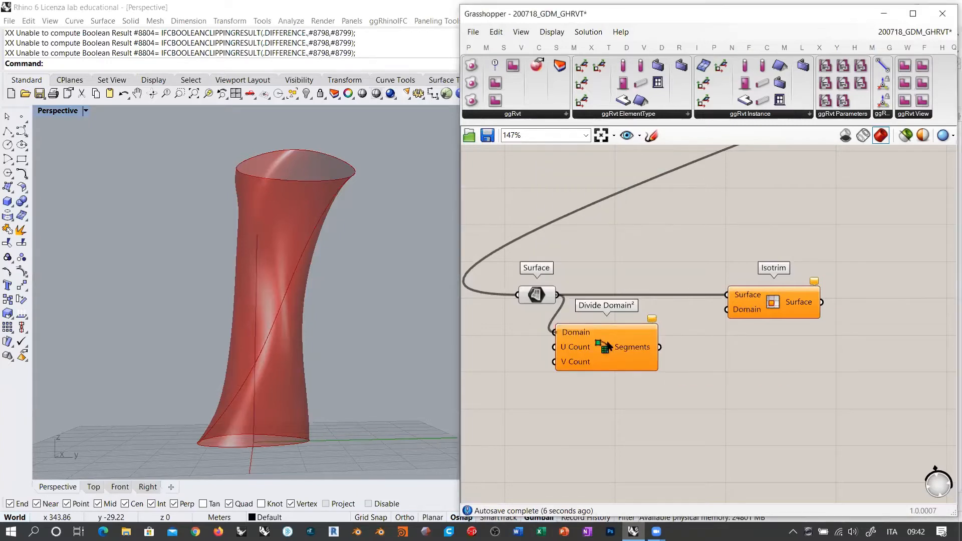
pyautogui.moveTo(607, 346); pyautogui.dragTo(726, 309)
# Hide the Surface parameter's preview, and arrange Divide Domain² and Isotrim closer together.
pyautogui.click(536, 295)
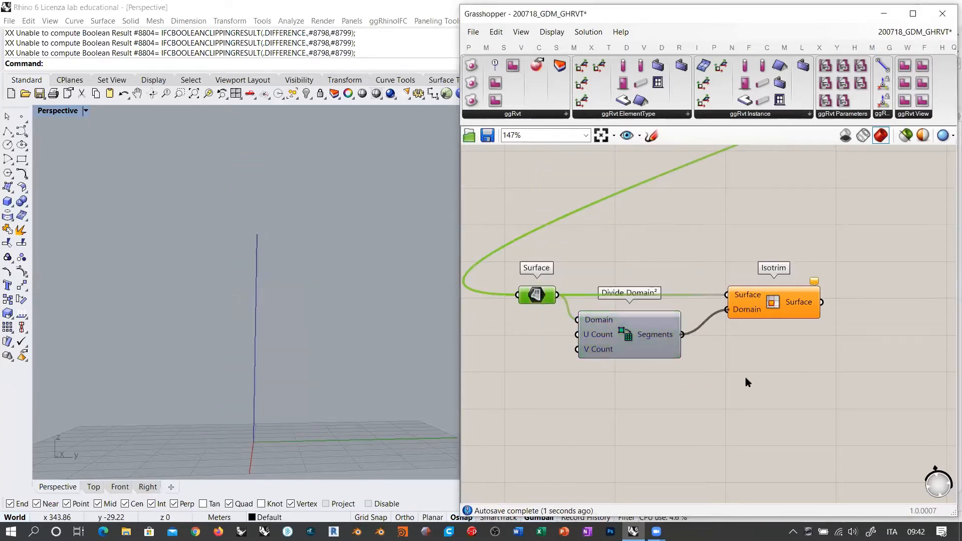
pyautogui.click(724, 362)
pyautogui.moveTo(382, 312); pyautogui.dragTo(329, 380, button='right')
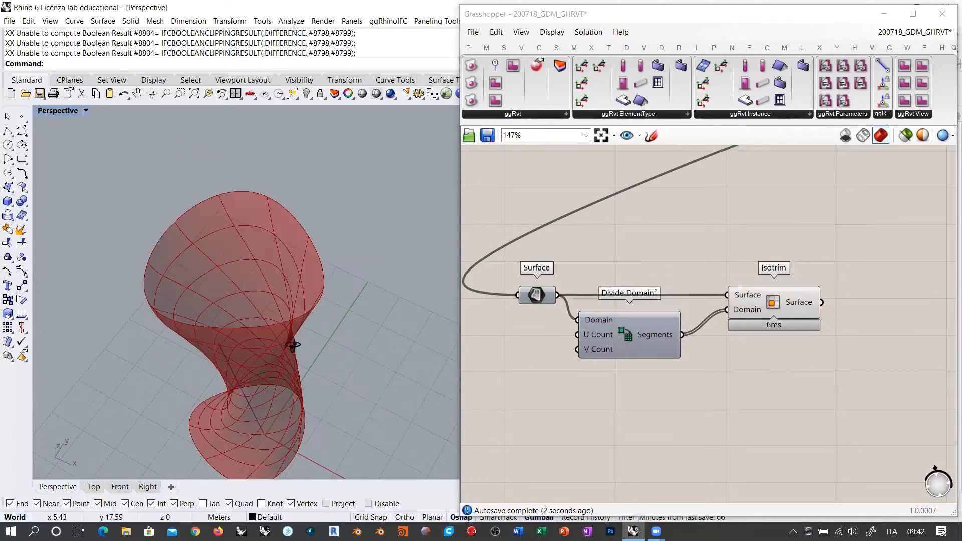
pyautogui.moveTo(294, 345); pyautogui.dragTo(290, 239, button='right')
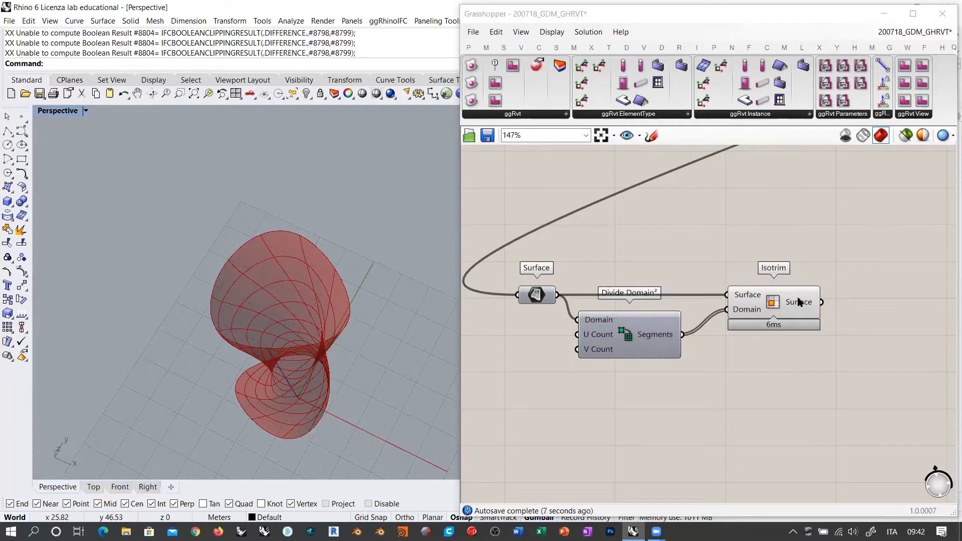
pyautogui.moveTo(798, 303)
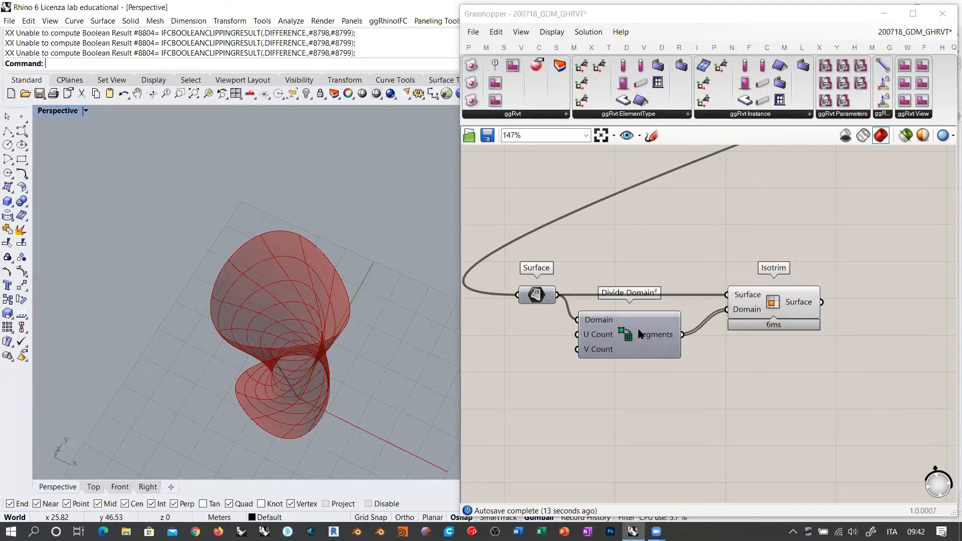
pyautogui.moveTo(630, 342); pyautogui.dragTo(621, 336)
pyautogui.moveTo(757, 309); pyautogui.dragTo(720, 309)
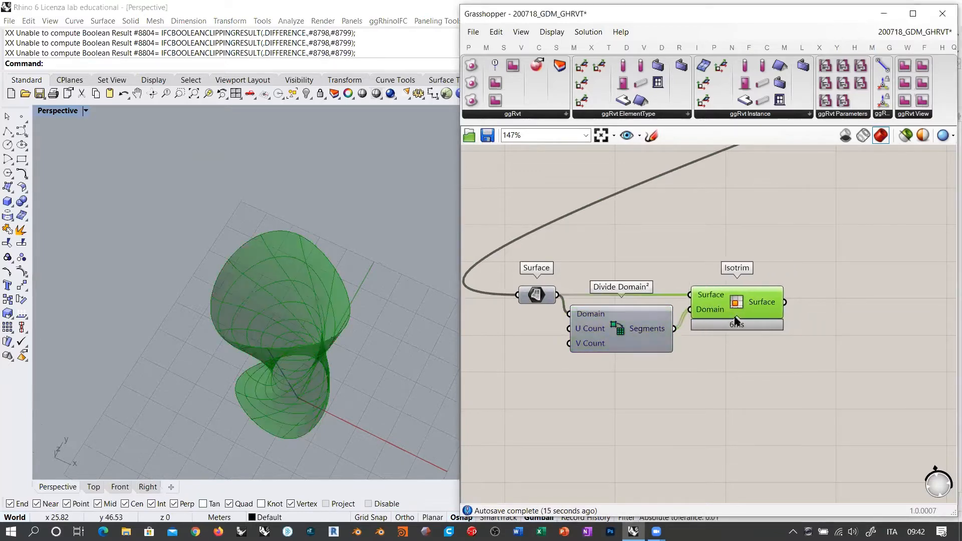
# Add a number slider ranging from 1 to 40 and connect it to the U Count of Divide Domain².
pyautogui.moveTo(545, 319); pyautogui.dragTo(724, 295, button='right')
pyautogui.scroll(3, 724, 295)
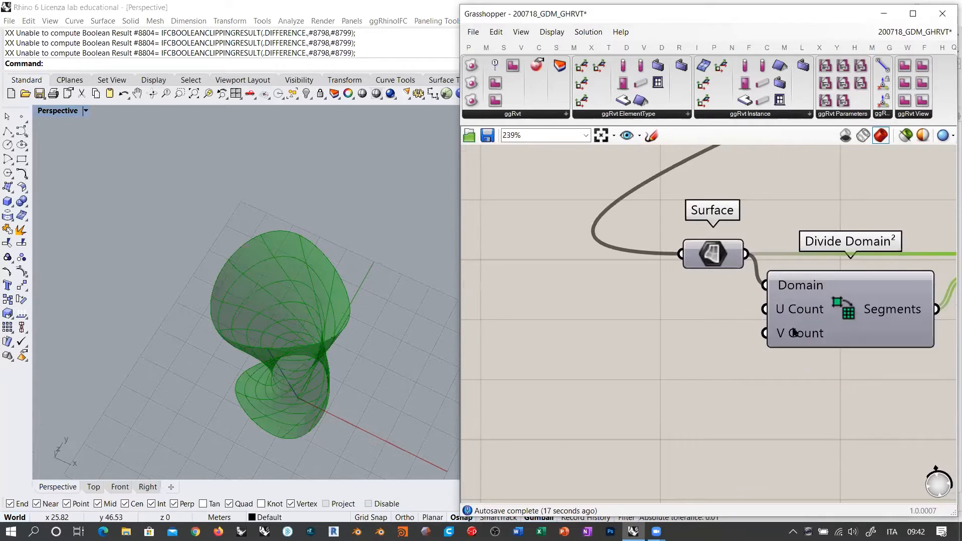
pyautogui.doubleClick(642, 342)
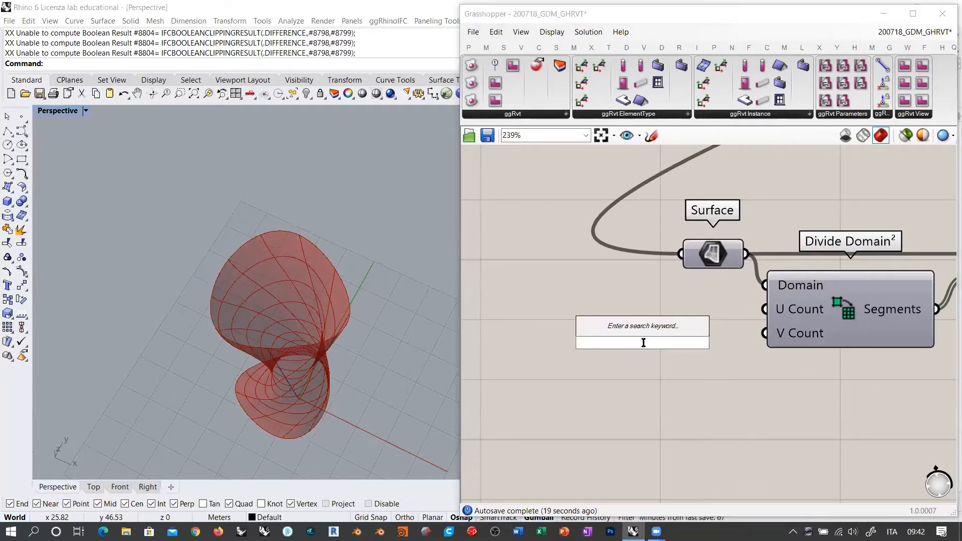
pyautogui.write('1<40')
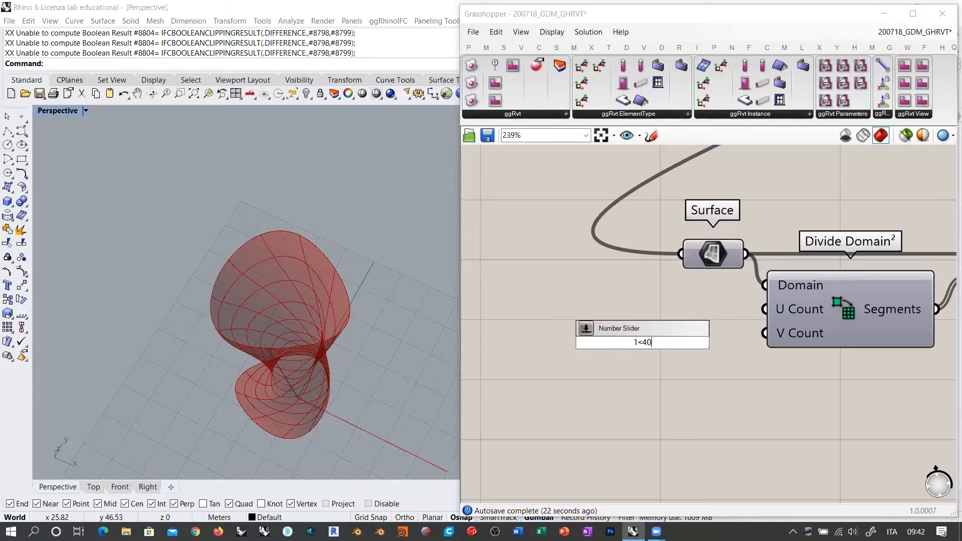
pyautogui.press('Return')
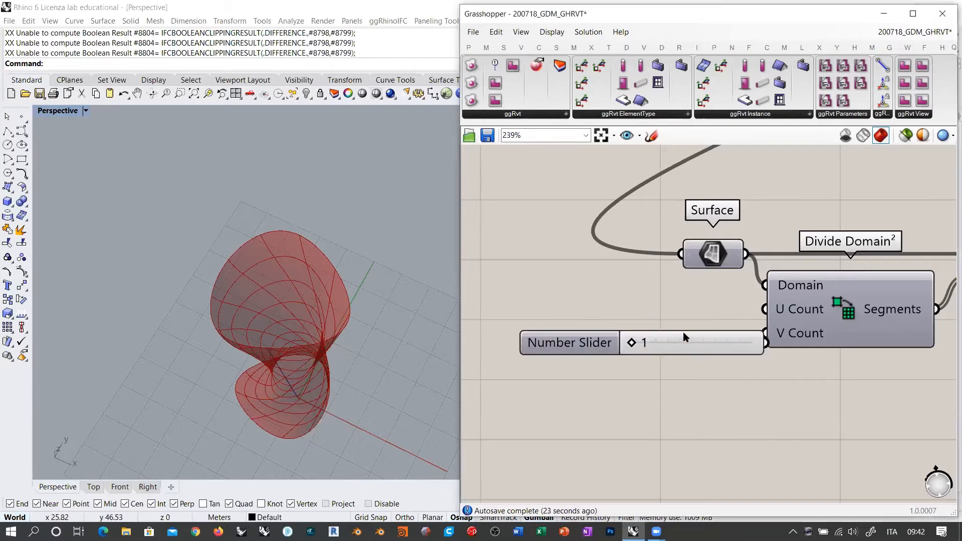
pyautogui.moveTo(684, 332); pyautogui.dragTo(652, 299)
pyautogui.moveTo(730, 304); pyautogui.dragTo(695, 306)
pyautogui.click(708, 351)
# Duplicate the U Count slider, connect the copy to the V Count input and align it below the original.
pyautogui.moveTo(305, 314); pyautogui.dragTo(284, 372, button='right')
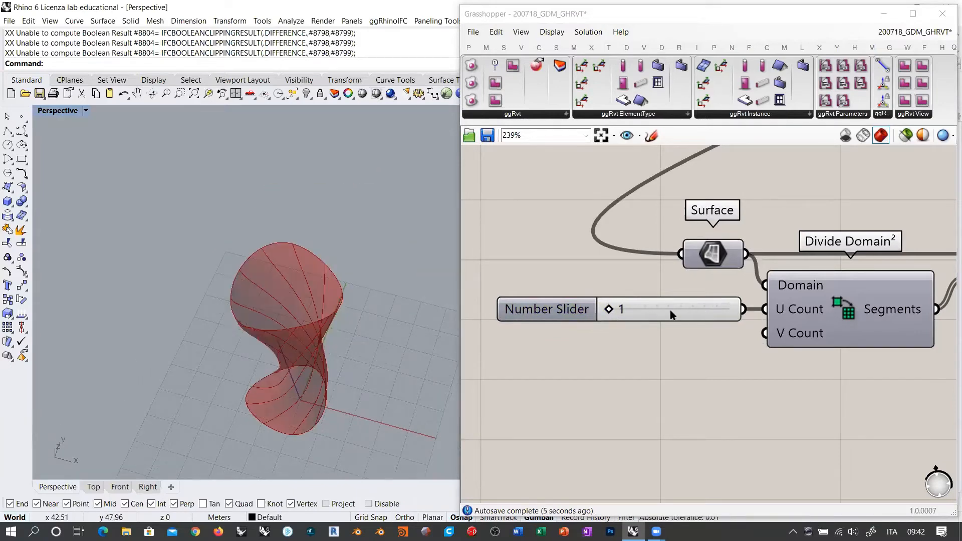
pyautogui.moveTo(351, 331); pyautogui.dragTo(291, 443, button='right')
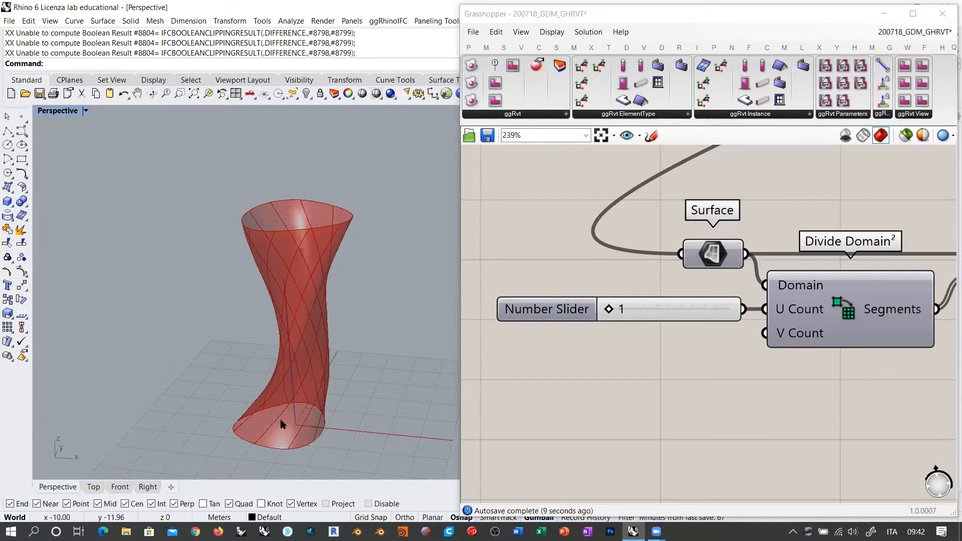
pyautogui.moveTo(315, 386)
pyautogui.mouseDown(button='right')
pyautogui.moveTo(299, 369)
pyautogui.moveTo(310, 413)
pyautogui.moveTo(302, 398)
pyautogui.mouseUp(button='right')
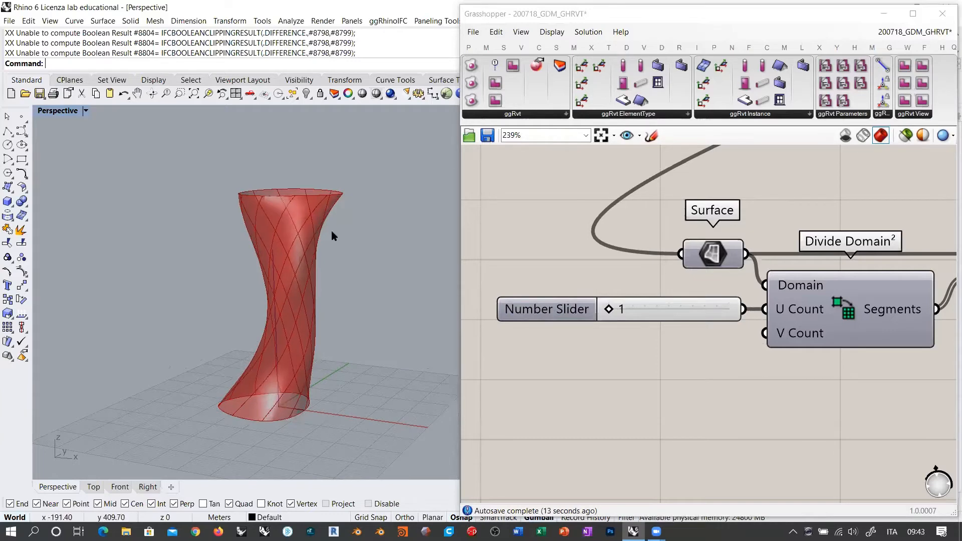
pyautogui.moveTo(323, 269); pyautogui.dragTo(282, 336, button='right')
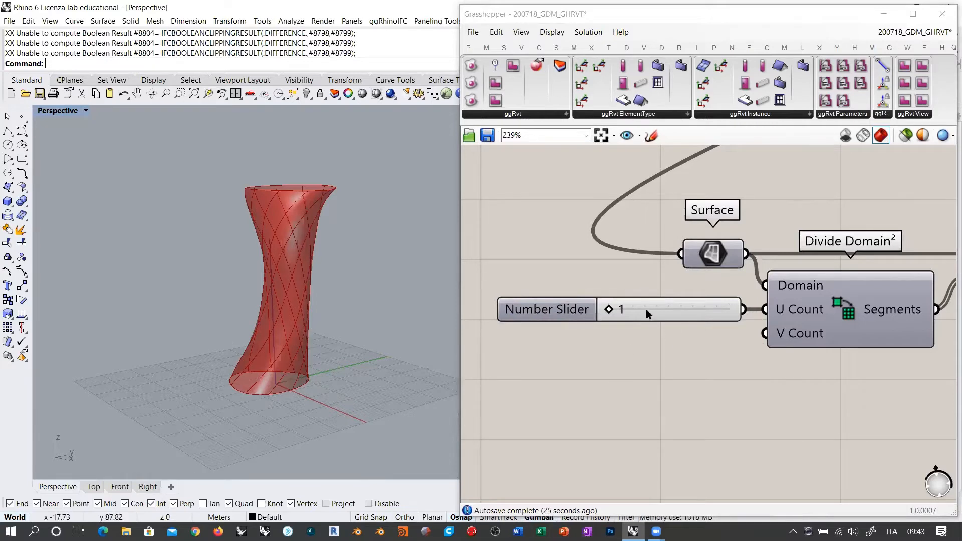
pyautogui.keyDown('alt'); pyautogui.moveTo(647, 310); pyautogui.dragTo(638, 359); pyautogui.keyUp('alt')
pyautogui.moveTo(735, 359); pyautogui.dragTo(762, 339)
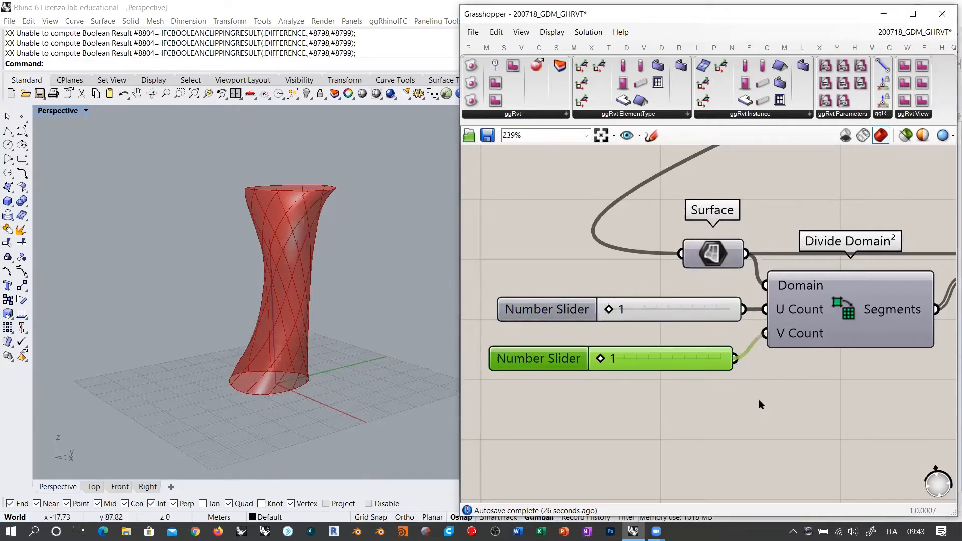
pyautogui.click(759, 399)
pyautogui.moveTo(660, 354); pyautogui.dragTo(670, 342)
pyautogui.click(666, 372)
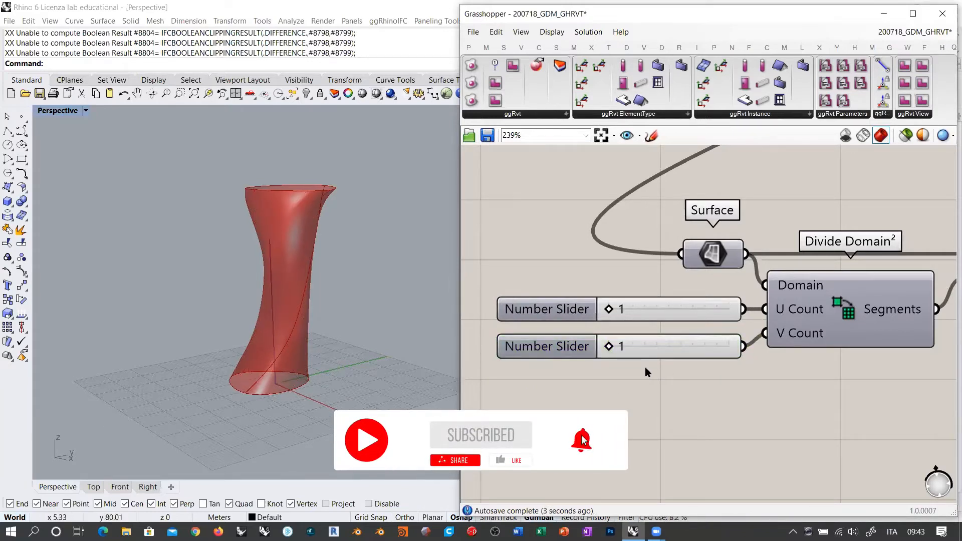
# Try a V Count of 37, check the vertical strips on the tower from above, and return the V Count to 1.
pyautogui.moveTo(609, 347); pyautogui.dragTo(721, 344)
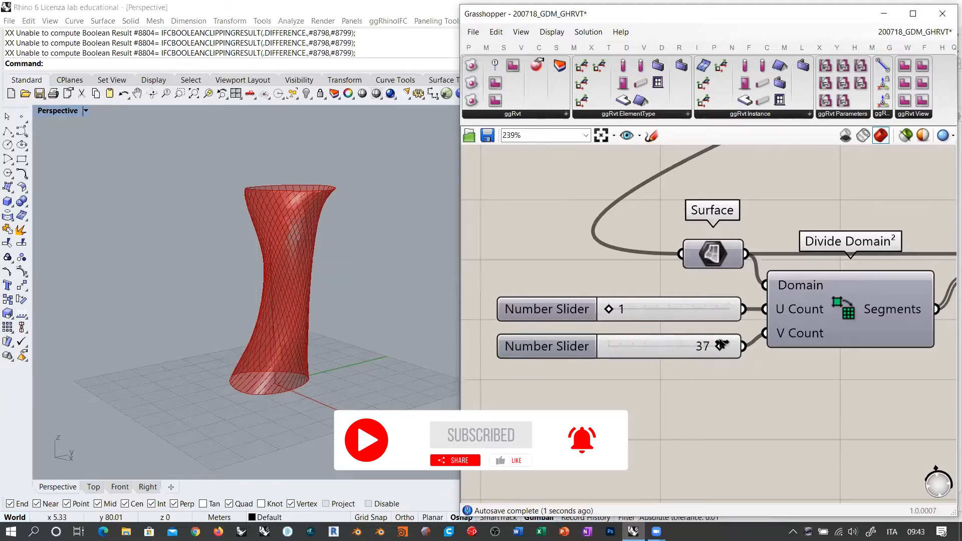
pyautogui.moveTo(334, 308); pyautogui.dragTo(338, 404, button='right')
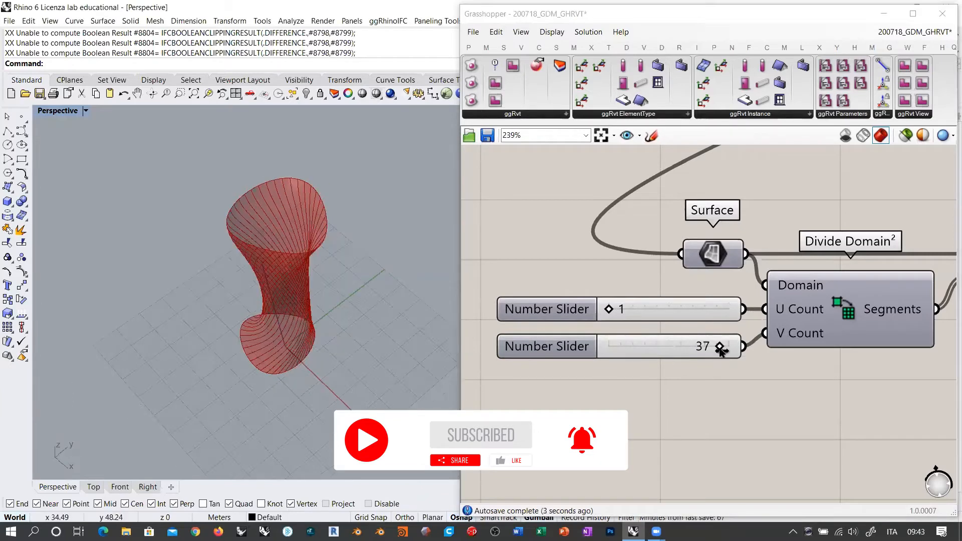
pyautogui.moveTo(716, 347); pyautogui.dragTo(609, 347)
# Set both the U Count and the V Count of Divide Domain² to 40.
pyautogui.moveTo(609, 309); pyautogui.dragTo(736, 310)
pyautogui.moveTo(434, 318); pyautogui.dragTo(344, 251, button='right')
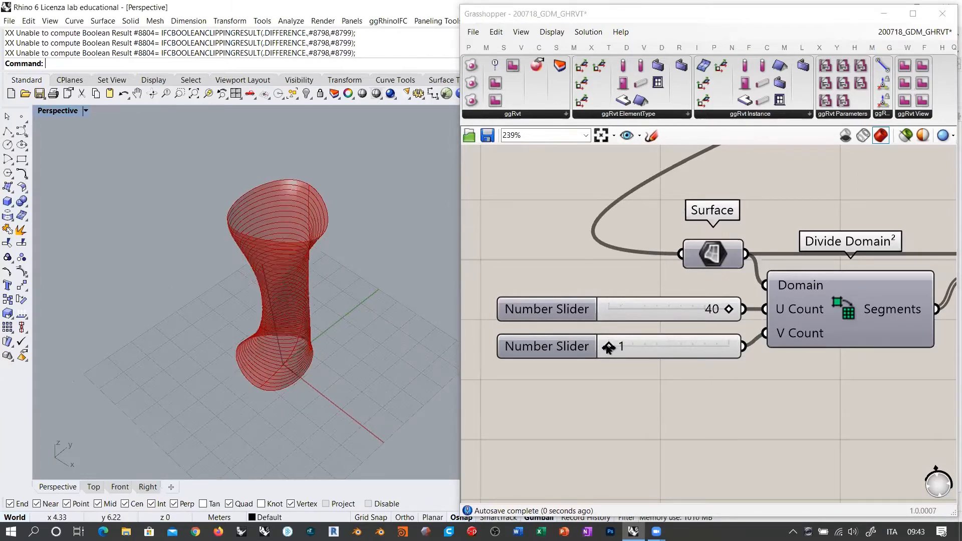
pyautogui.moveTo(609, 347); pyautogui.dragTo(729, 346)
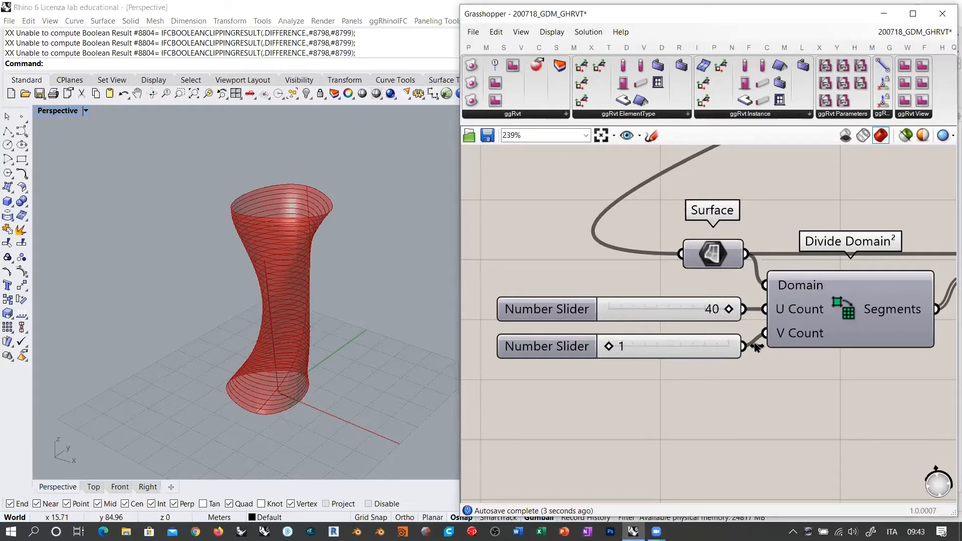
pyautogui.moveTo(288, 292)
pyautogui.mouseDown(button='right')
pyautogui.moveTo(314, 229)
pyautogui.moveTo(273, 281)
pyautogui.mouseUp(button='right')
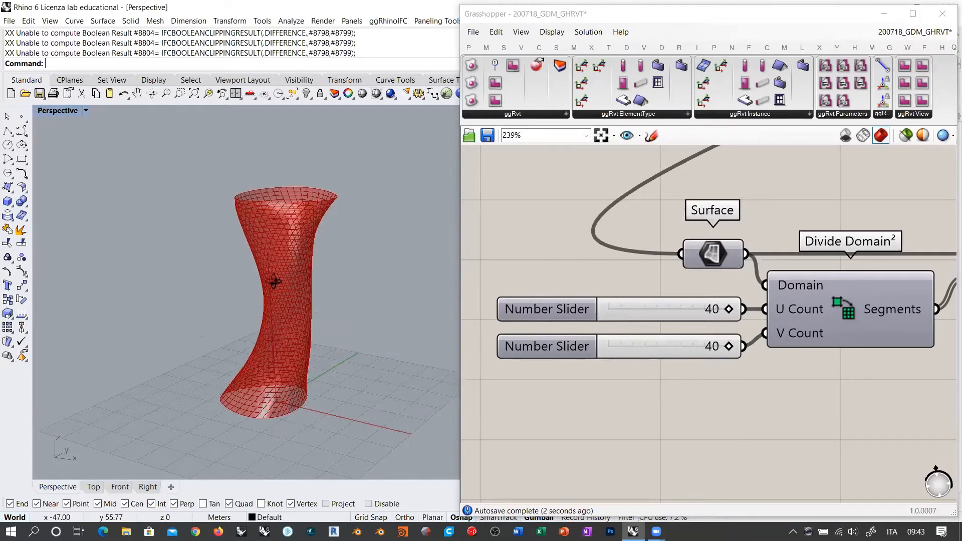
# Examine the panel grid on the tower from several angles alongside the Isotrim and Divide Domain² components.
pyautogui.moveTo(648, 293); pyautogui.dragTo(195, 314, button='right')
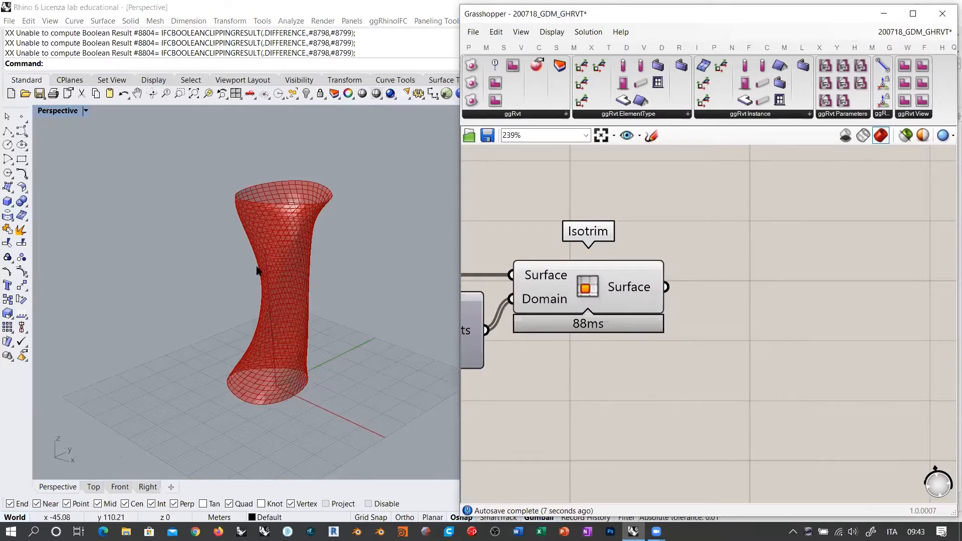
pyautogui.moveTo(258, 273); pyautogui.dragTo(307, 204, button='right')
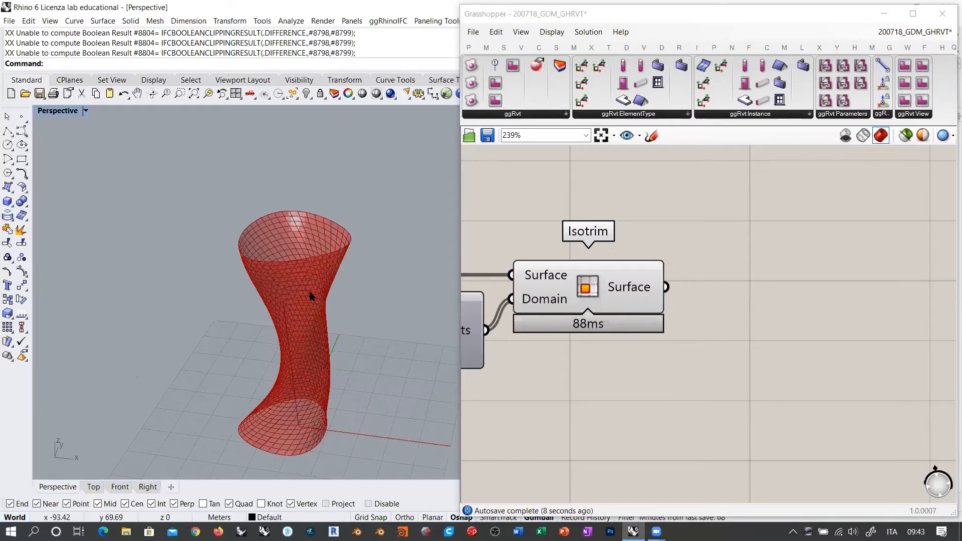
pyautogui.scroll(3, 327, 282)
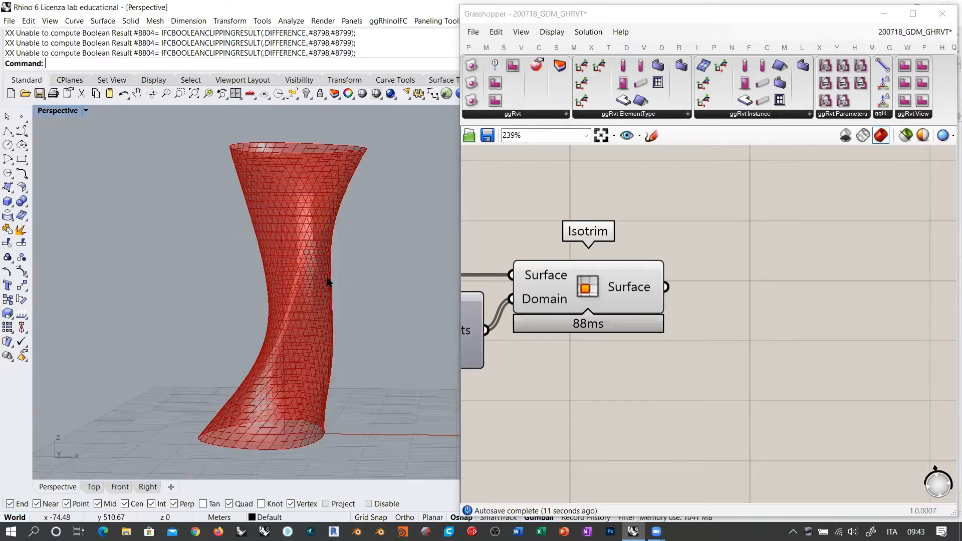
pyautogui.moveTo(321, 297)
pyautogui.mouseDown(button='right')
pyautogui.moveTo(299, 287)
pyautogui.moveTo(316, 287)
pyautogui.mouseUp(button='right')
pyautogui.moveTo(636, 361); pyautogui.dragTo(896, 342, button='right')
pyautogui.scroll(-2, 896, 342)
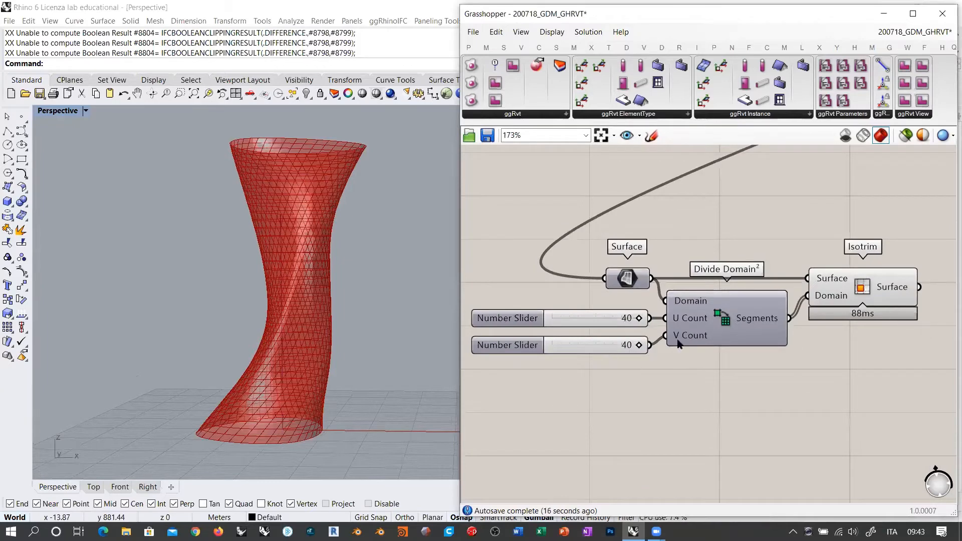
# Look over the groups of the Grasshopper definition surrounding and following the Twisted Tower section.
pyautogui.scroll(-6, 566, 375)
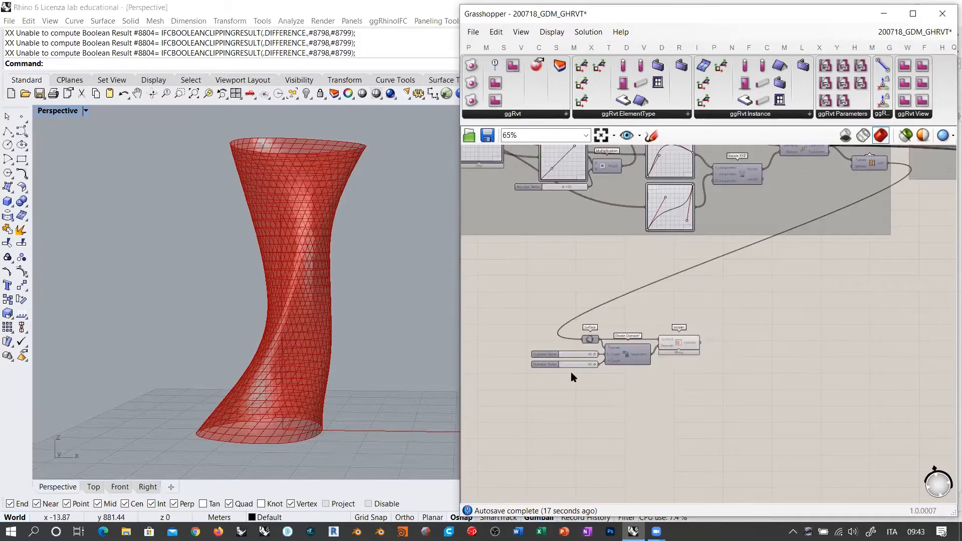
pyautogui.scroll(-2, 548, 396)
pyautogui.moveTo(548, 396); pyautogui.dragTo(321, 451, button='right')
pyautogui.scroll(-4, 752, 354)
pyautogui.moveTo(751, 314); pyautogui.dragTo(327, 252, button='right')
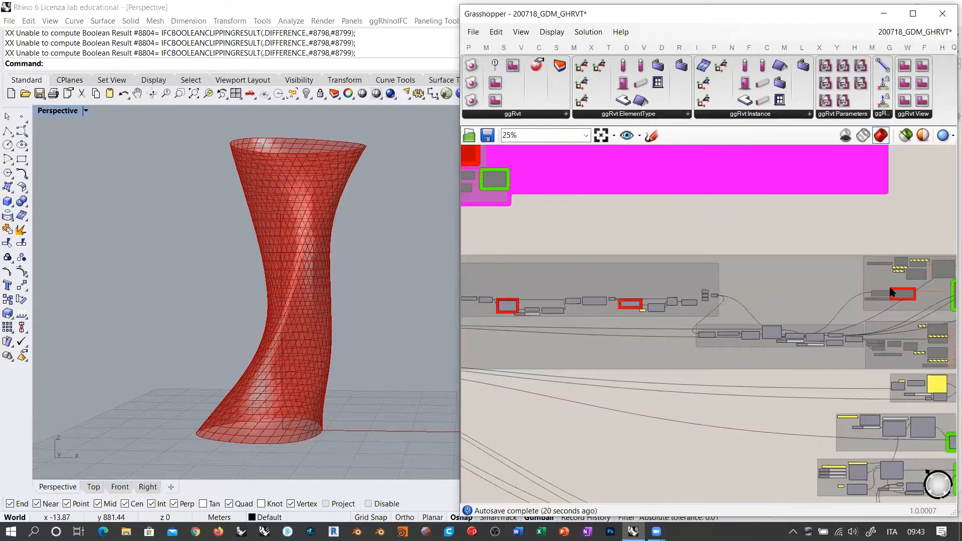
pyautogui.moveTo(893, 292); pyautogui.dragTo(650, 293, button='right')
pyautogui.scroll(2, 771, 270)
pyautogui.scroll(-6, 771, 270)
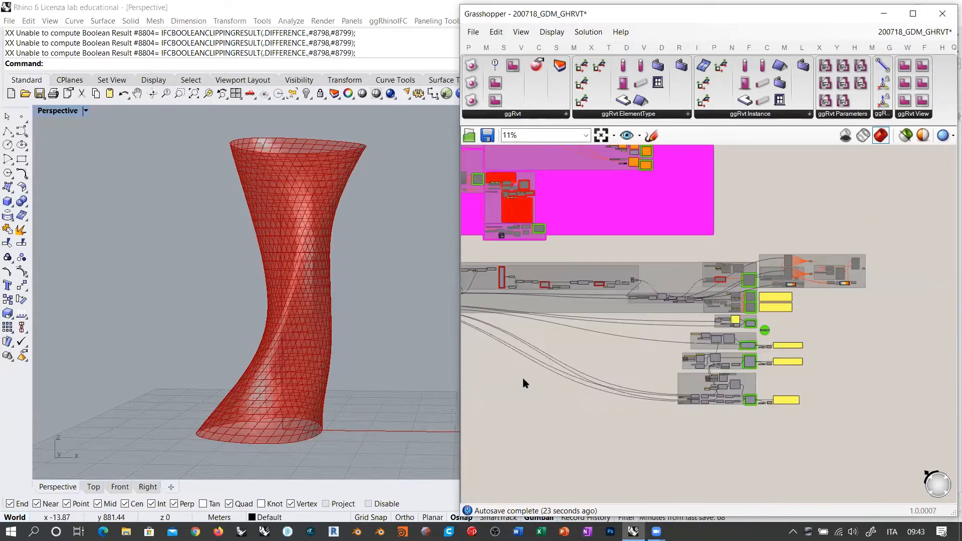
pyautogui.moveTo(522, 377); pyautogui.dragTo(803, 337, button='right')
# Set both the U Count and V Count sliders of Divide Domain² to 20.
pyautogui.scroll(5, 659, 299)
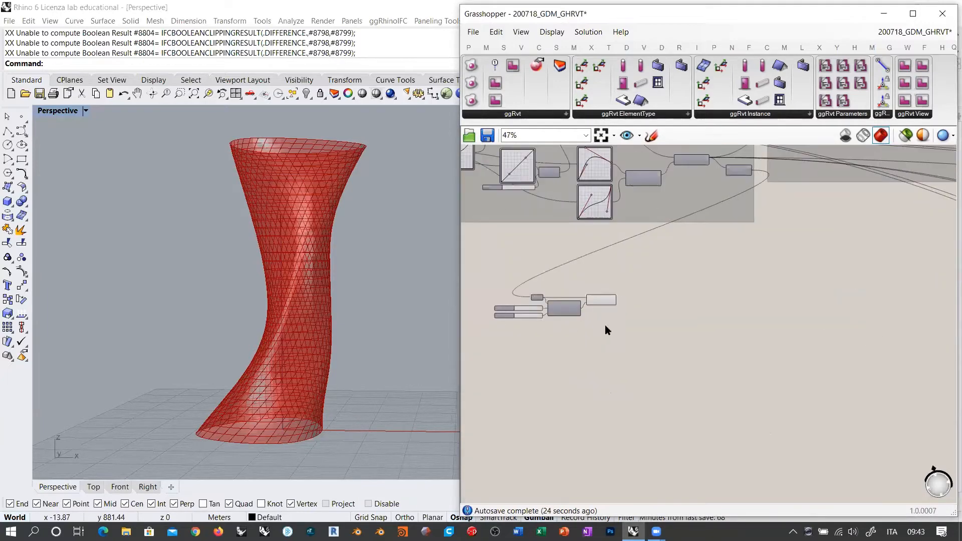
pyautogui.scroll(6, 605, 324)
pyautogui.click(622, 321)
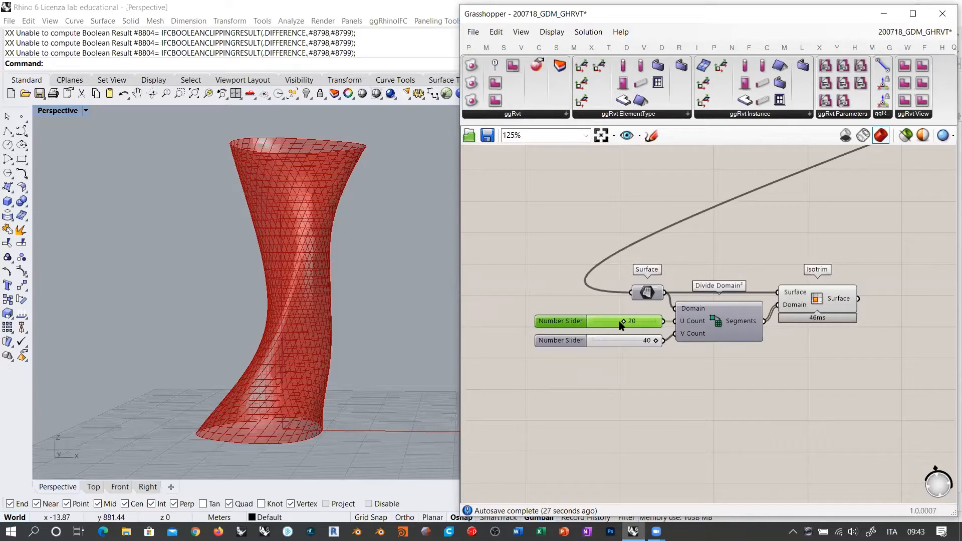
pyautogui.click(618, 346)
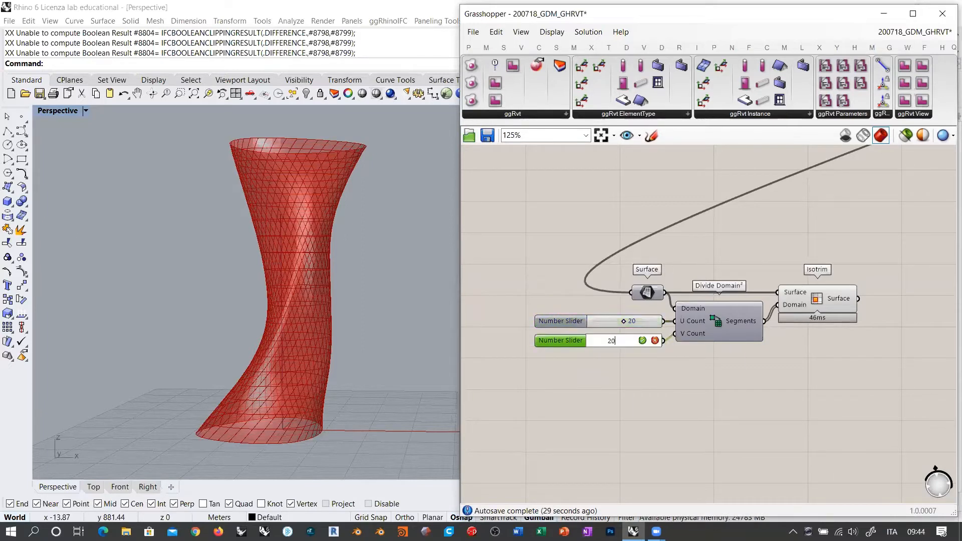
pyautogui.click(681, 410)
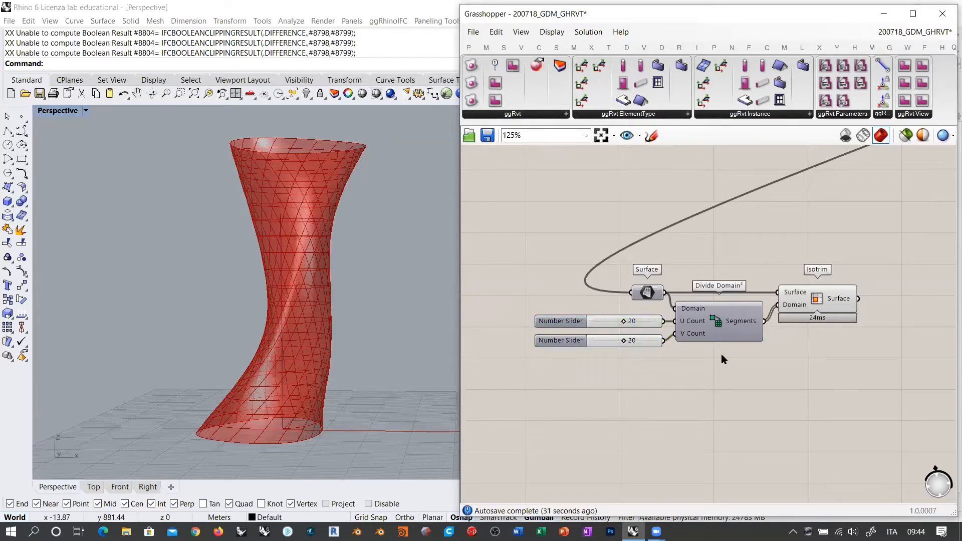
# Move the Isotrim component slightly closer to Divide Domain² and deselect it.
pyautogui.moveTo(722, 354); pyautogui.dragTo(656, 354, button='right')
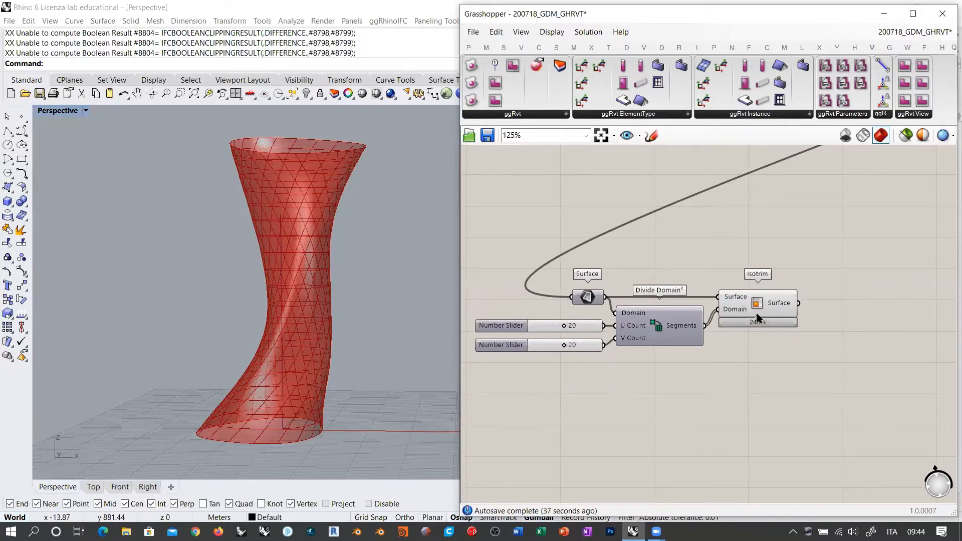
pyautogui.moveTo(746, 306); pyautogui.dragTo(743, 306)
pyautogui.click(750, 372)
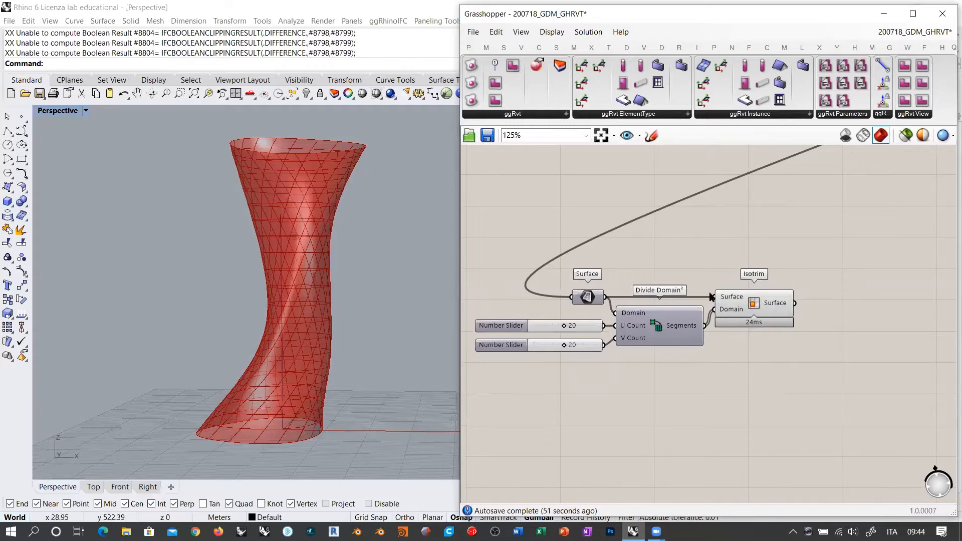
# Inspect the tower's panel subdivision in the Front view, from its base to its upper edge.
pyautogui.click(120, 487)
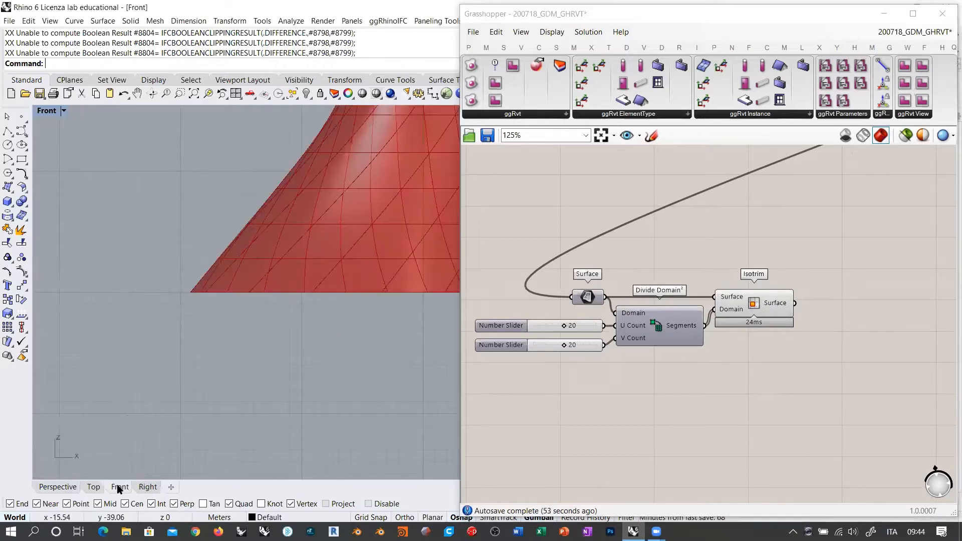
pyautogui.moveTo(376, 328); pyautogui.dragTo(264, 377, button='right')
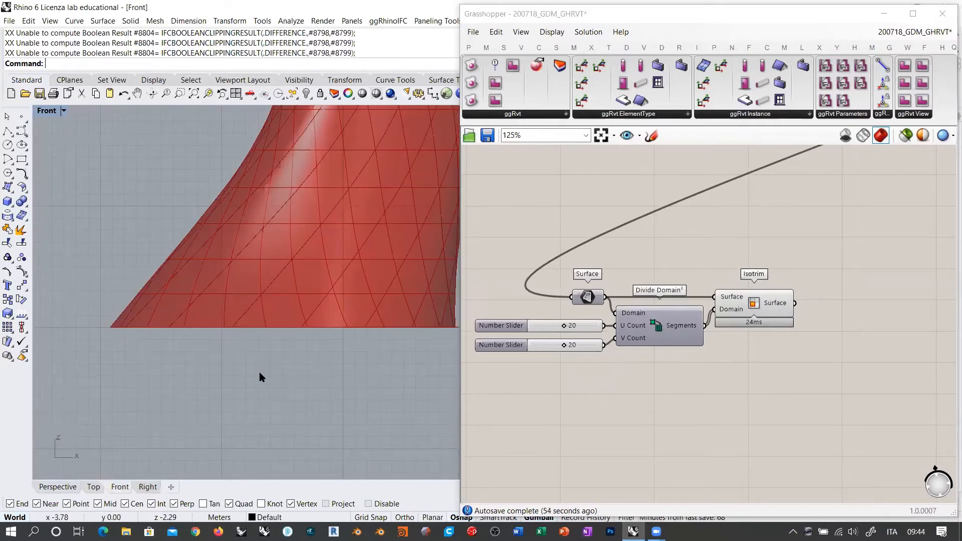
pyautogui.scroll(-3, 290, 288)
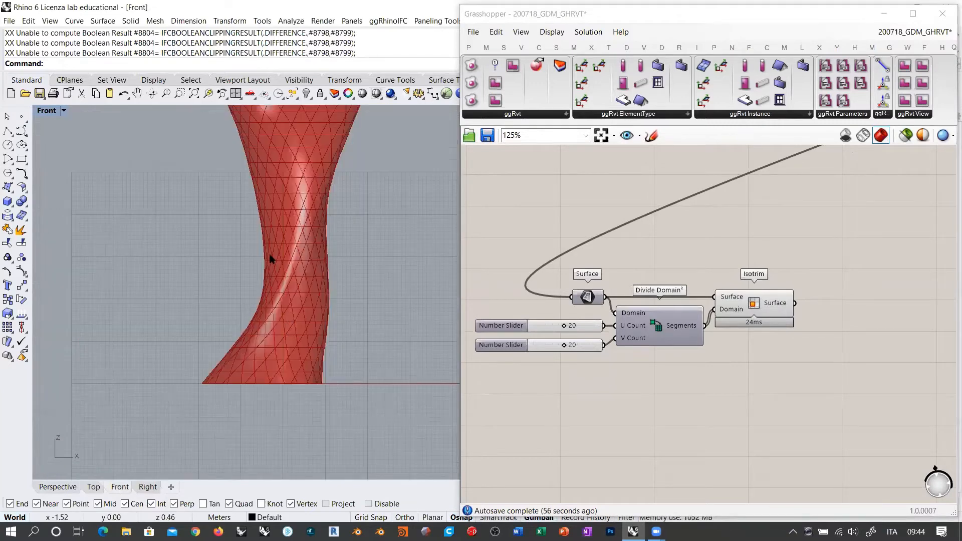
pyautogui.scroll(5, 274, 253)
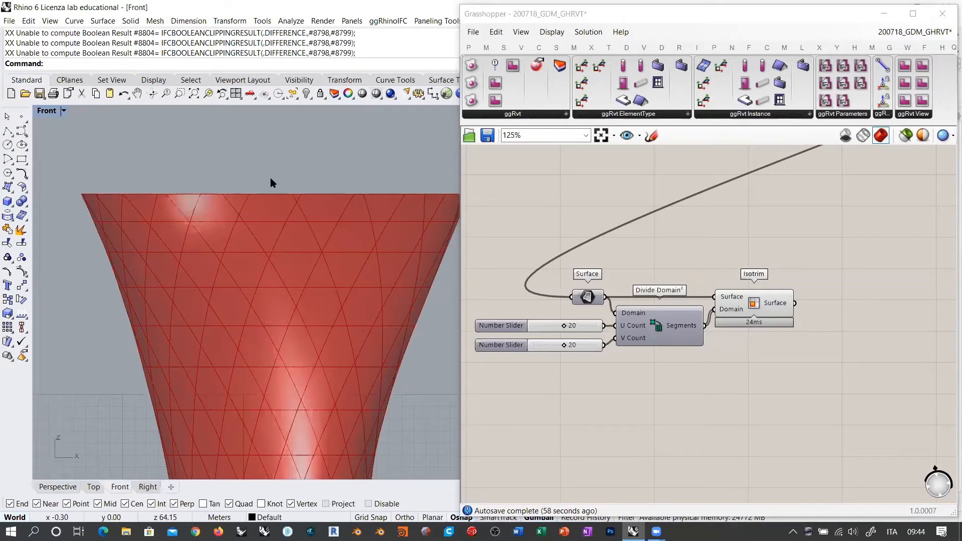
pyautogui.scroll(-1, 278, 177)
pyautogui.scroll(-3, 294, 264)
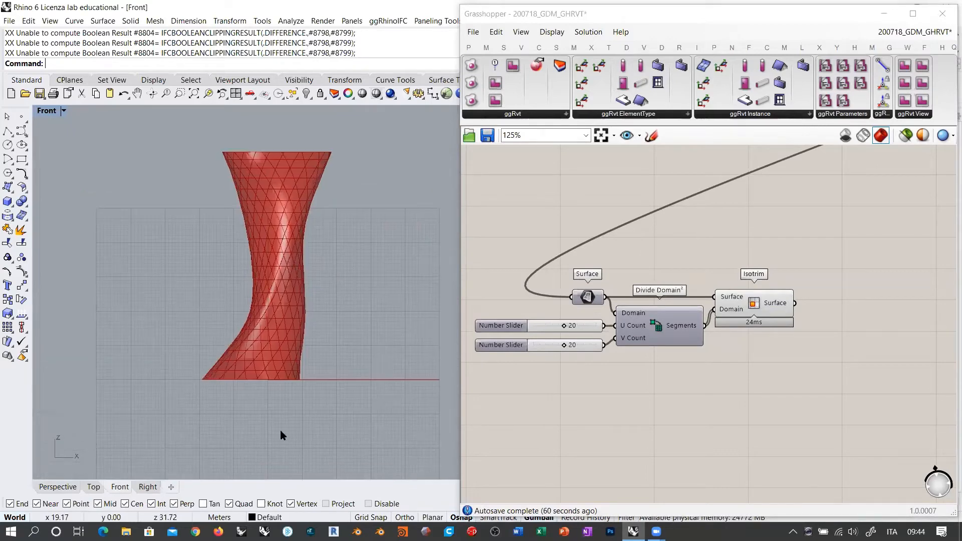
pyautogui.scroll(2, 282, 436)
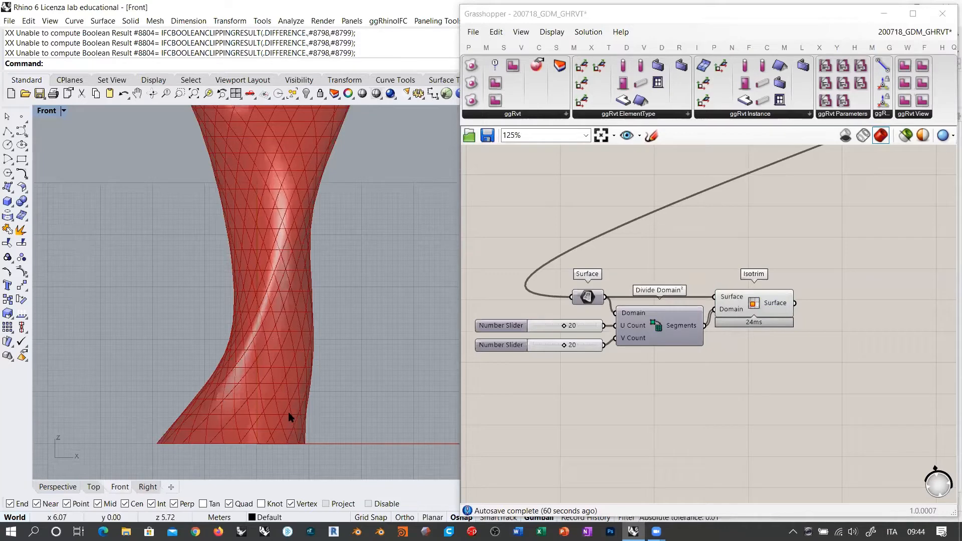
pyautogui.moveTo(300, 210); pyautogui.dragTo(299, 230, button='right')
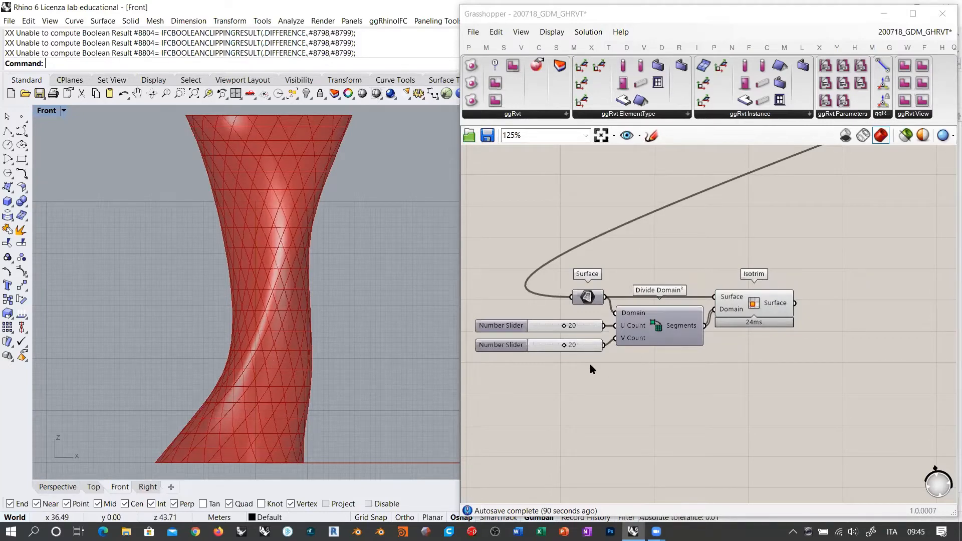
# Set the V Count to 1 so that the tower surface is divided only into horizontal bands.
pyautogui.scroll(2, 590, 369)
pyautogui.click(621, 323)
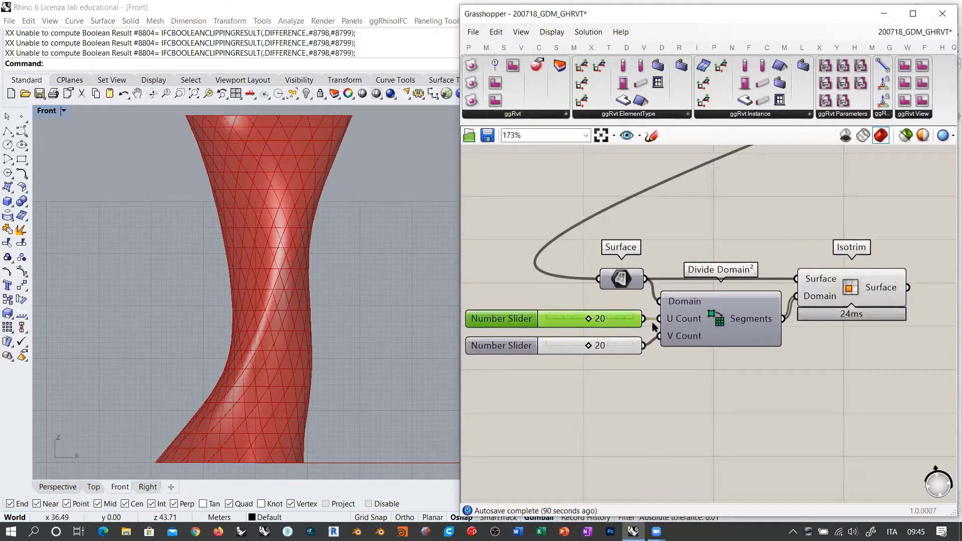
pyautogui.moveTo(585, 349); pyautogui.dragTo(546, 351)
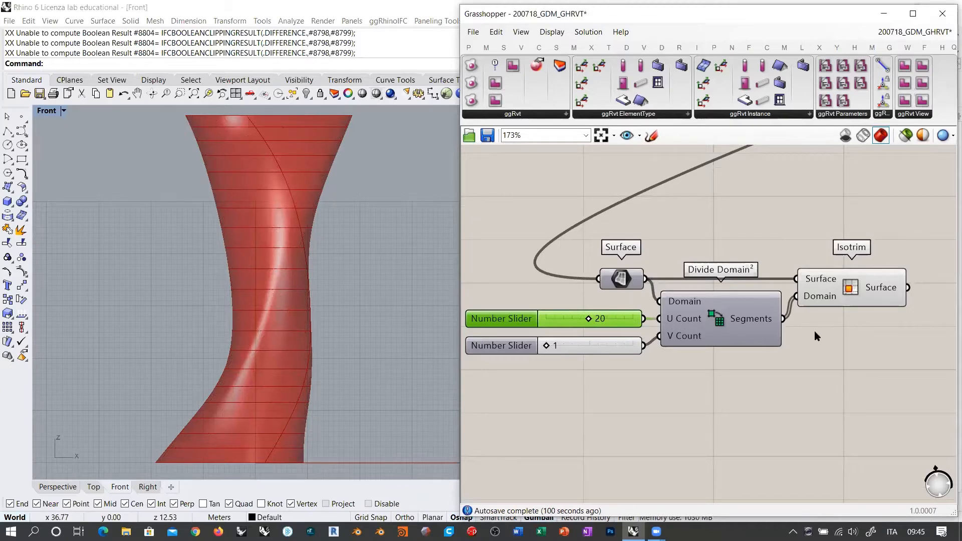
pyautogui.moveTo(814, 332); pyautogui.dragTo(715, 343, button='right')
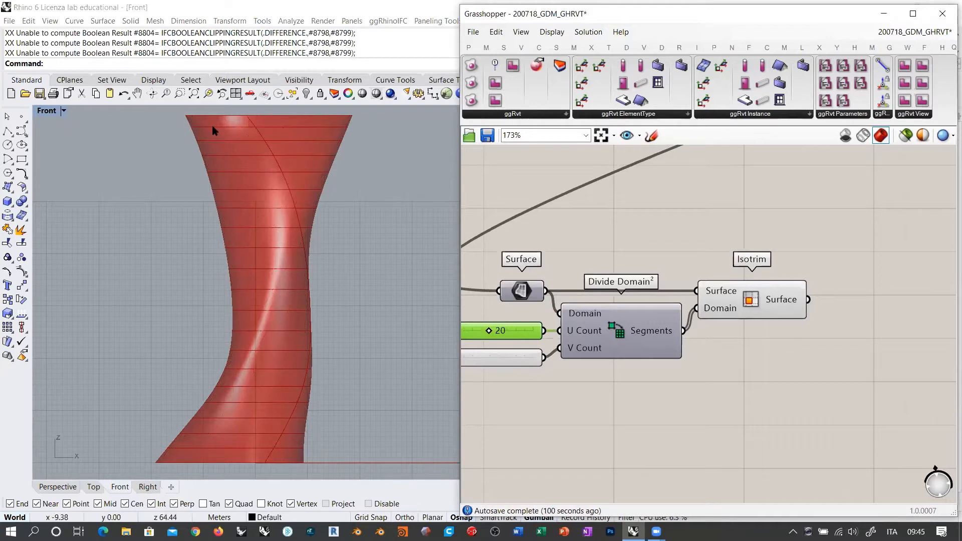
pyautogui.moveTo(340, 301); pyautogui.dragTo(290, 304, button='right')
# In the Twisted Tower group, shift Unit Z slightly closer to Linear Array and select Linear Array to highlight its level curves.
pyautogui.moveTo(627, 397); pyautogui.dragTo(768, 429, button='right')
pyautogui.scroll(-8, 769, 429)
pyautogui.scroll(8, 564, 248)
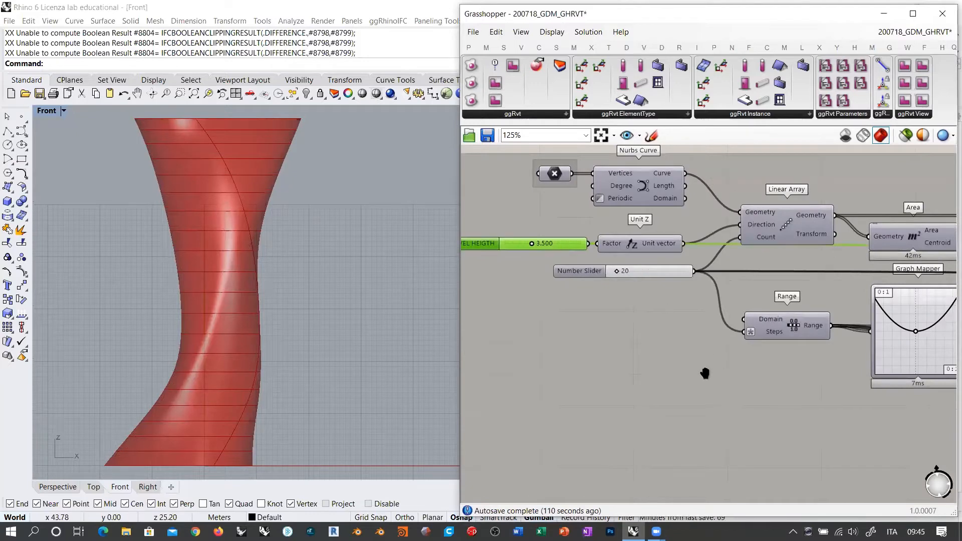
pyautogui.scroll(-3, 703, 371)
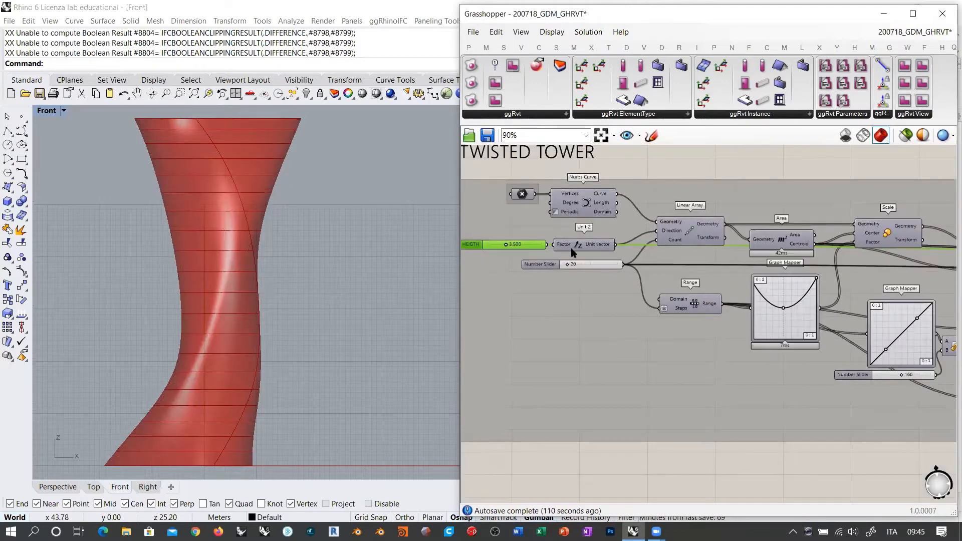
pyautogui.moveTo(582, 247); pyautogui.dragTo(587, 248)
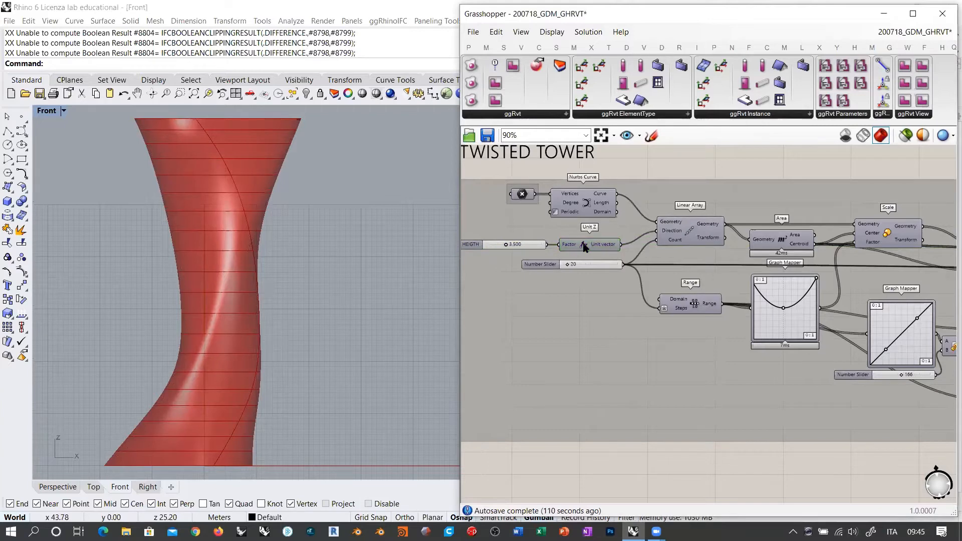
pyautogui.click(698, 231)
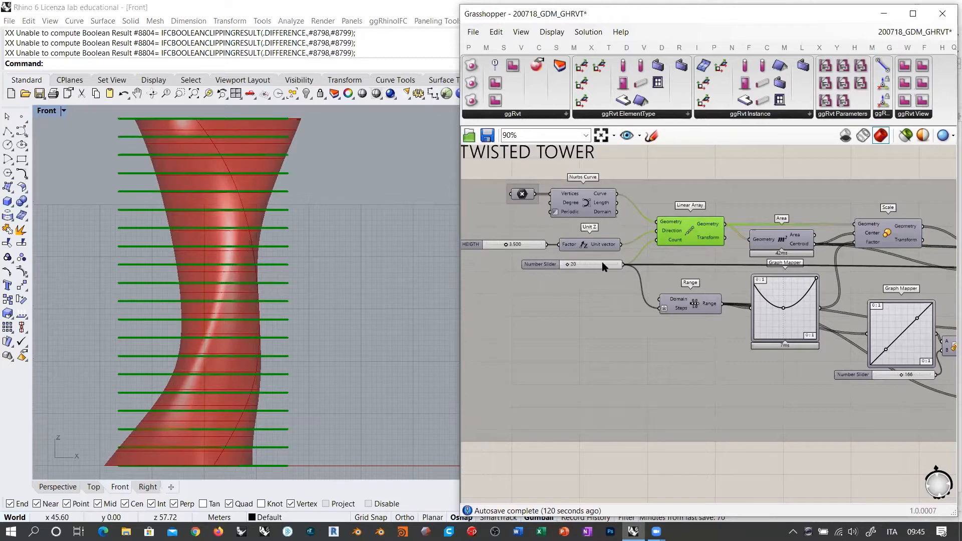
# Compare the highlighted Linear Array levels and their count slider with the U Count divisions of the tower surface.
pyautogui.moveTo(731, 488); pyautogui.dragTo(637, 329, button='right')
pyautogui.moveTo(837, 456); pyautogui.dragTo(739, 351, button='right')
pyautogui.scroll(3, 739, 350)
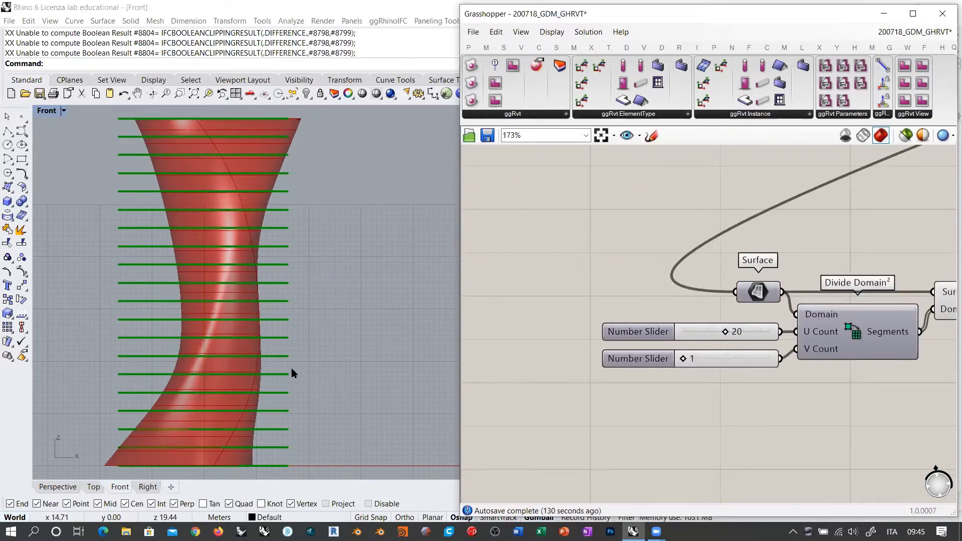
pyautogui.moveTo(602, 251); pyautogui.dragTo(615, 391, button='right')
pyautogui.scroll(-5, 615, 392)
pyautogui.moveTo(652, 351); pyautogui.dragTo(704, 426, button='right')
pyautogui.moveTo(599, 207); pyautogui.dragTo(642, 240, button='right')
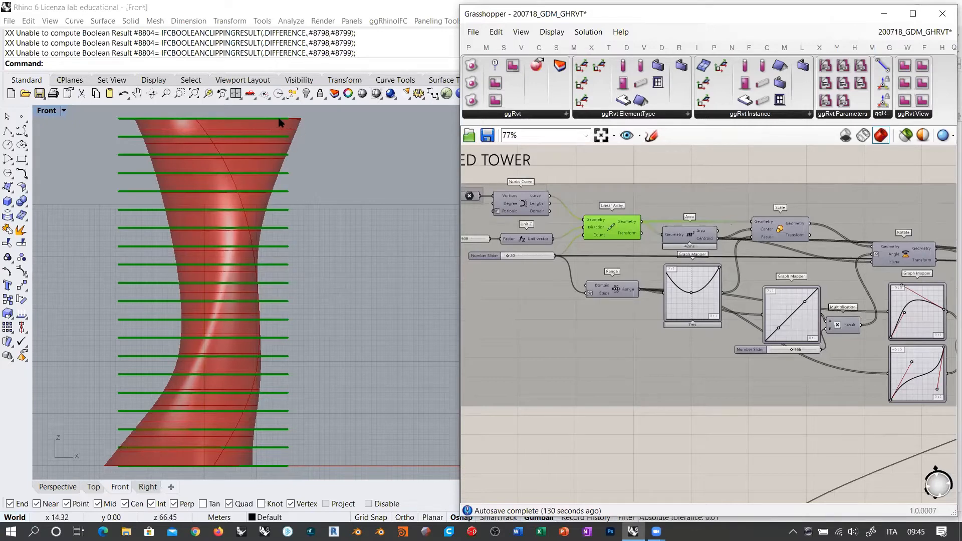
pyautogui.moveTo(717, 433); pyautogui.dragTo(672, 370, button='right')
pyautogui.scroll(5, 672, 370)
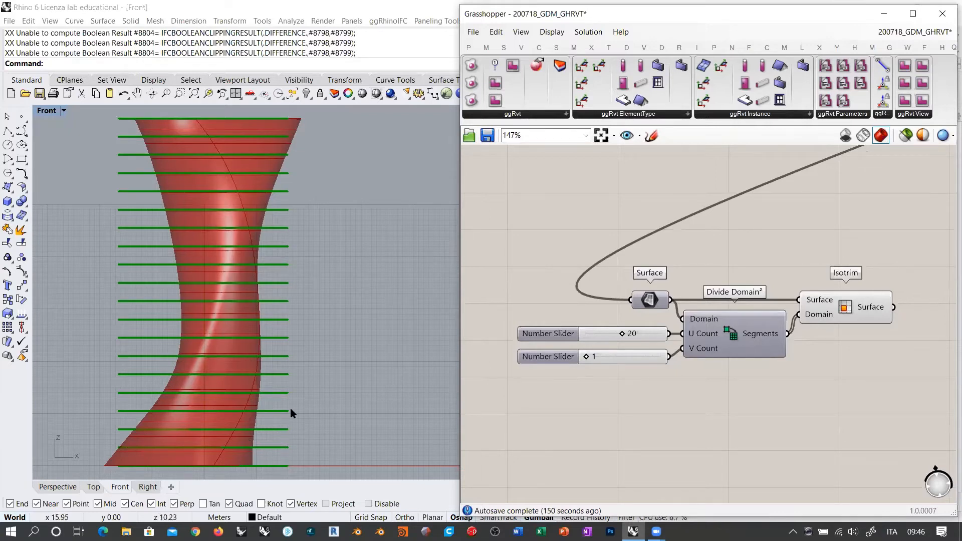
# Hide the Linear Array preview in the Twisted Tower group and examine the tower surface's horizontal divisions without the level curves.
pyautogui.scroll(-4, 610, 221)
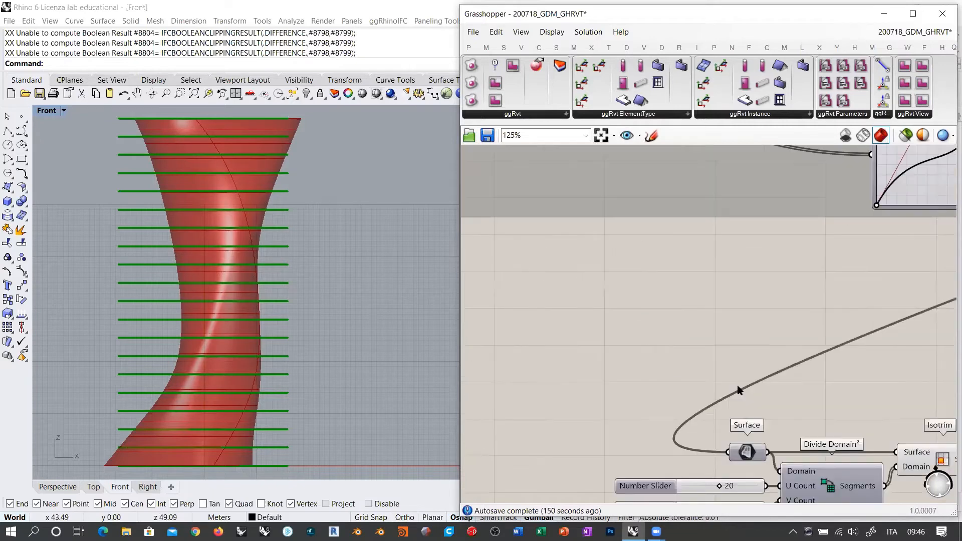
pyautogui.scroll(-2, 620, 241)
pyautogui.moveTo(517, 202); pyautogui.dragTo(565, 210, button='right')
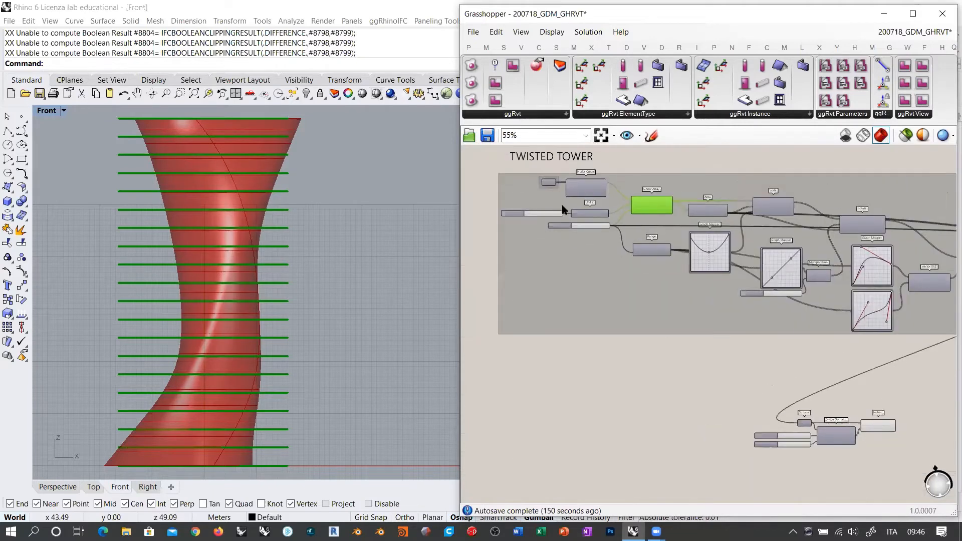
pyautogui.scroll(4, 563, 208)
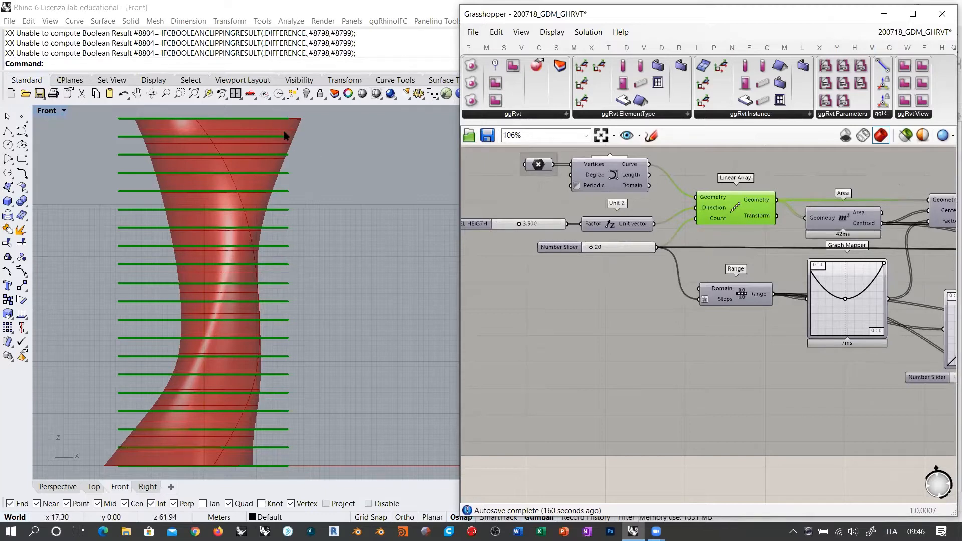
pyautogui.hotkey('ctrl', 'q')
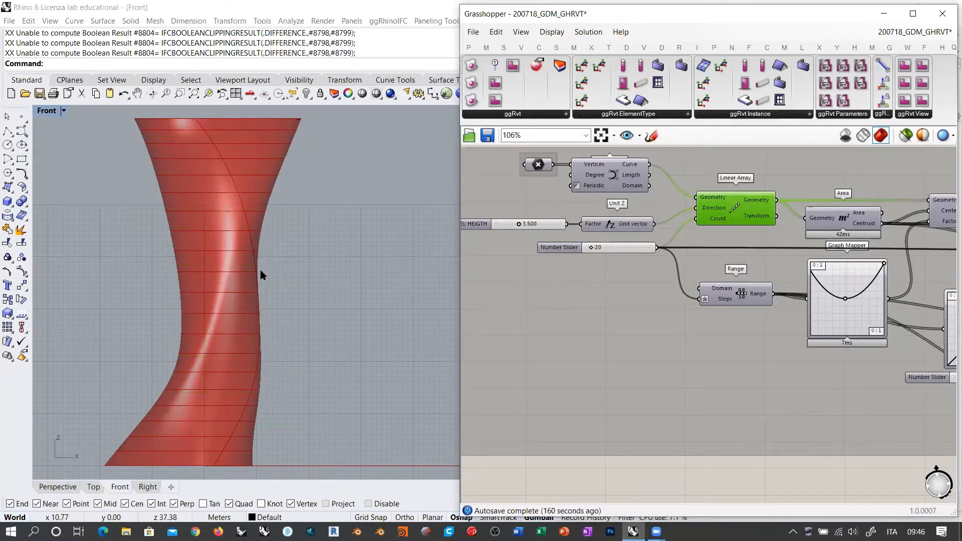
pyautogui.scroll(-3, 669, 343)
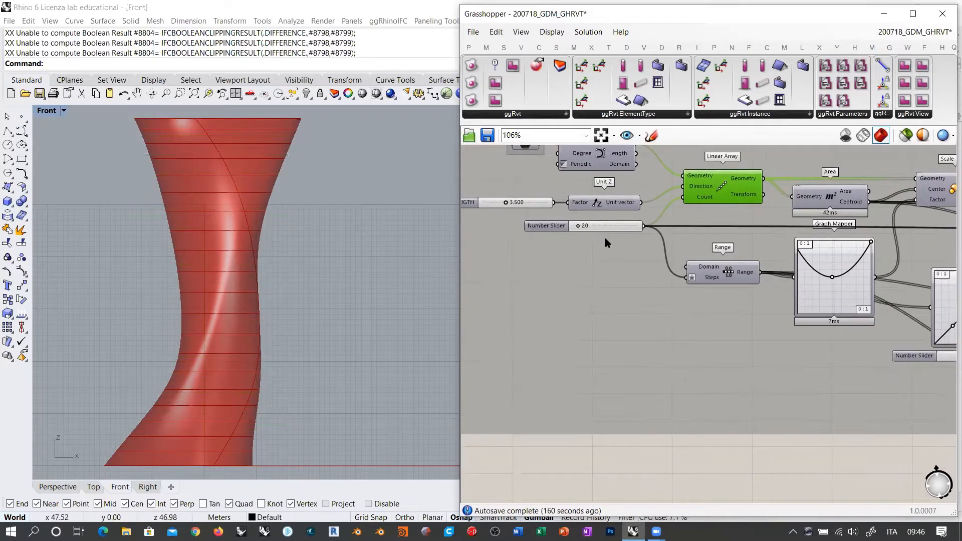
pyautogui.moveTo(782, 173); pyautogui.dragTo(728, 199, button='right')
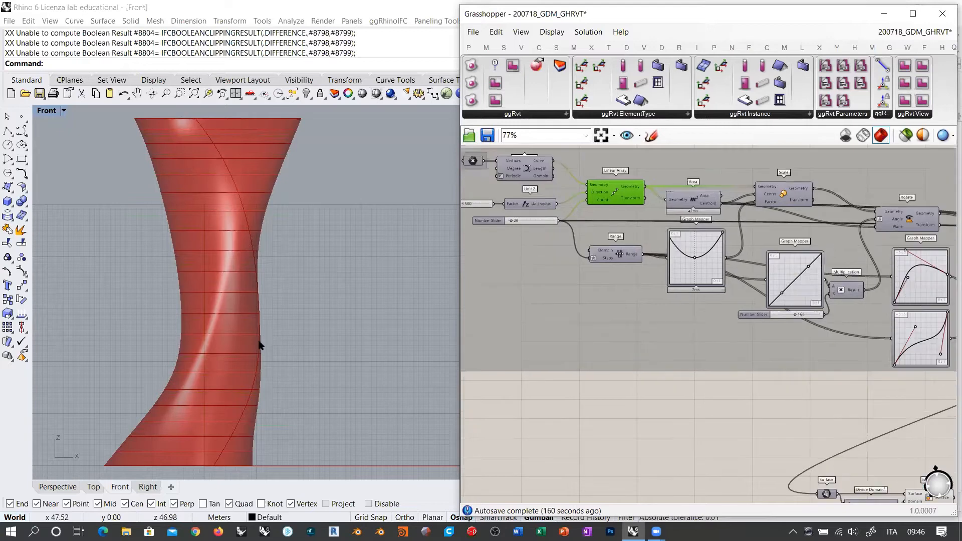
pyautogui.moveTo(324, 241); pyautogui.dragTo(337, 244, button='right')
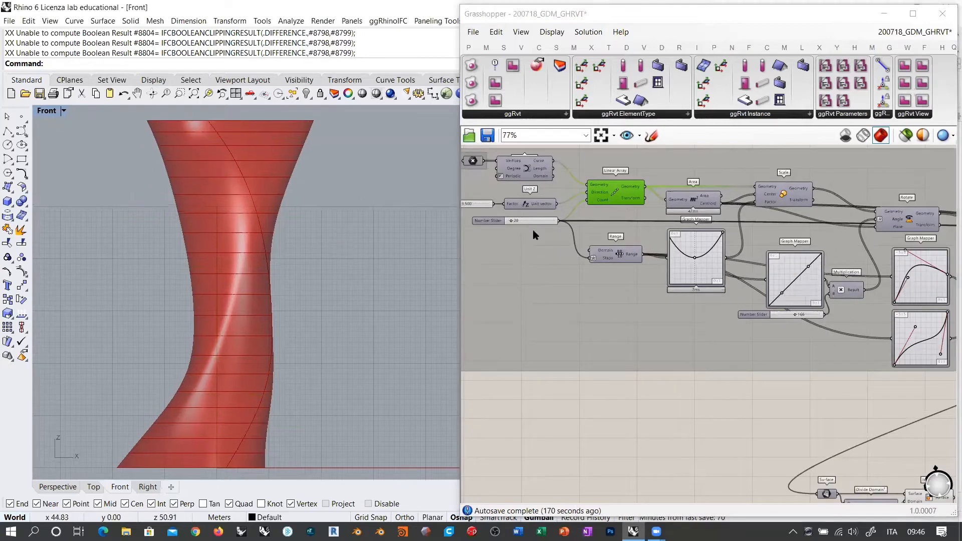
# Turn the preview of Linear Array in the Twisted Tower group back on, then deselect the component.
pyautogui.scroll(3, 558, 250)
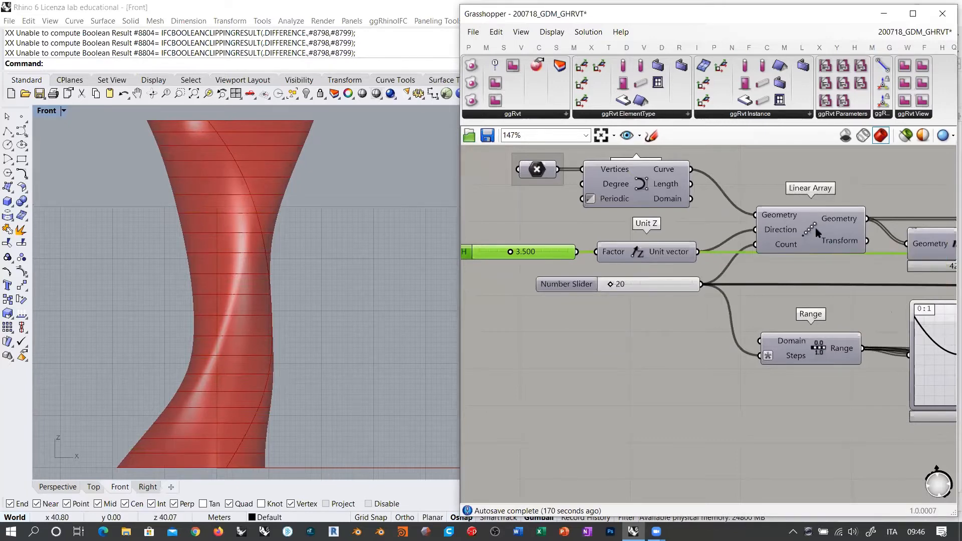
pyautogui.click(800, 248)
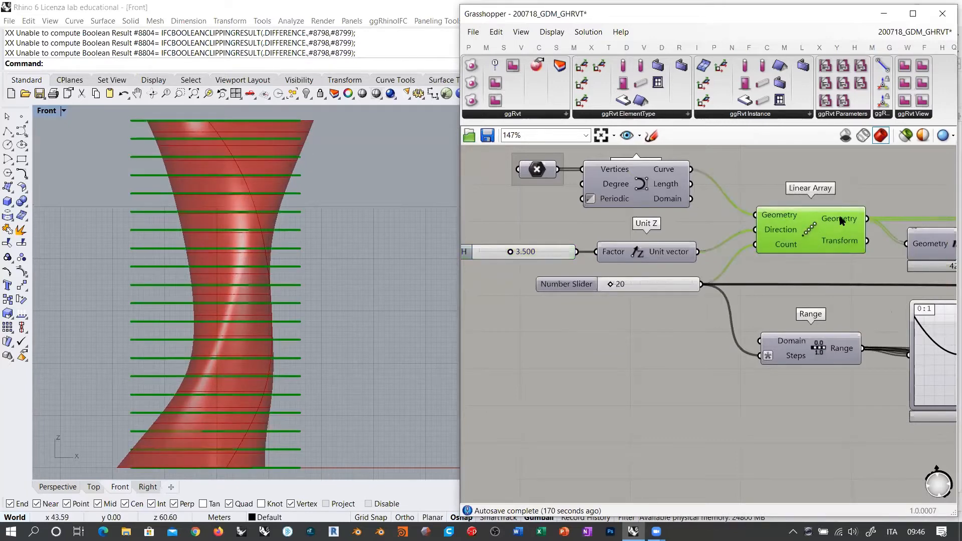
pyautogui.moveTo(841, 220)
pyautogui.moveTo(705, 331); pyautogui.dragTo(620, 231, button='right')
pyautogui.scroll(-2, 620, 230)
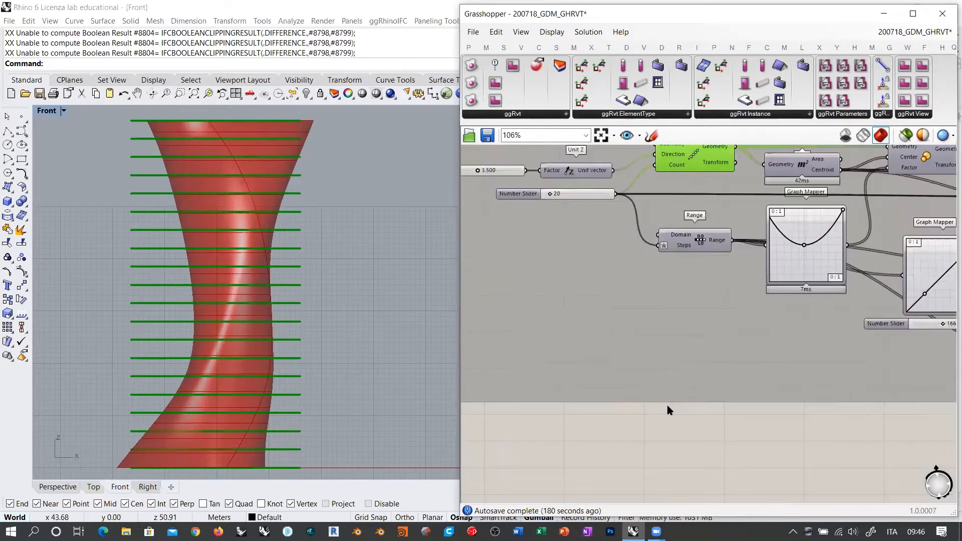
pyautogui.doubleClick(678, 436)
# Locate the x*(y-1) Expression component feeding Unit Z in the magenta definition and duplicate it.
pyautogui.scroll(-10, 705, 317)
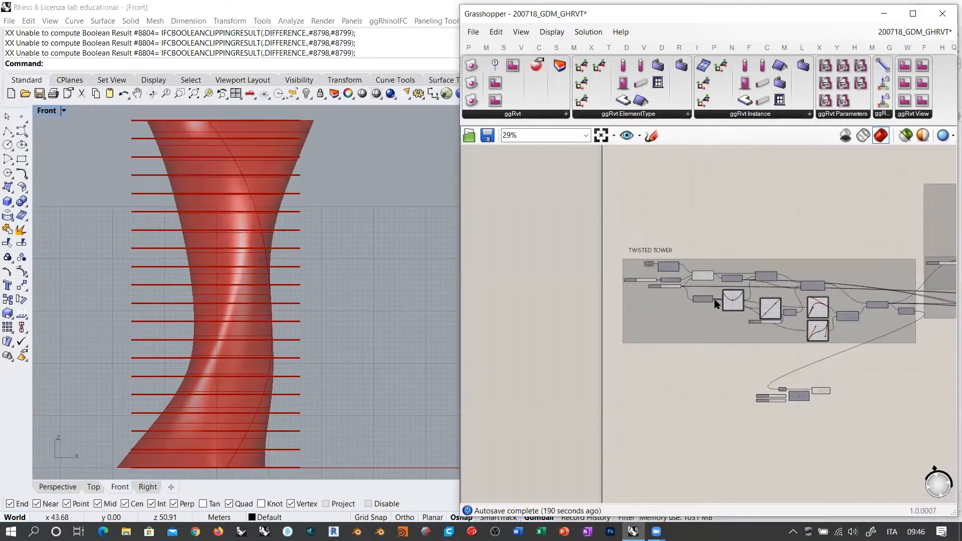
pyautogui.scroll(-3, 753, 290)
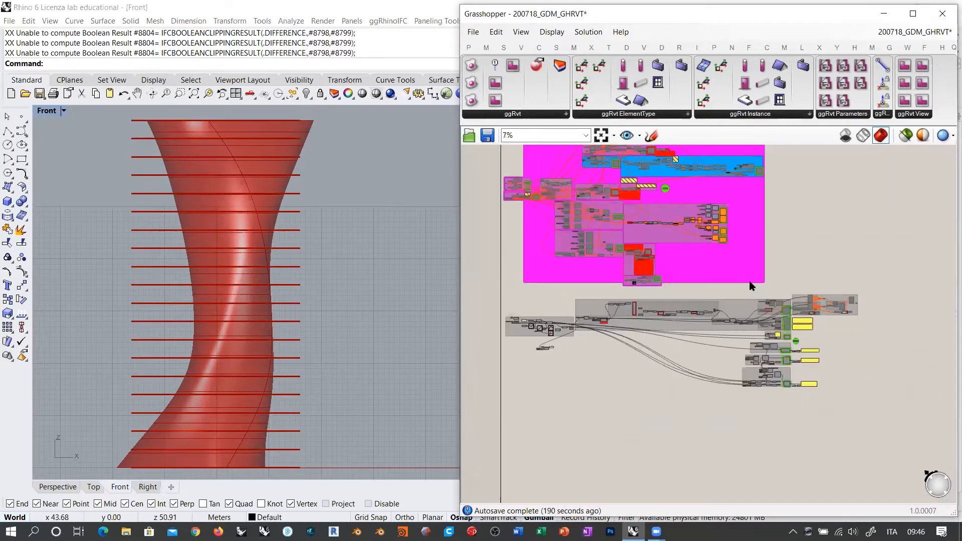
pyautogui.moveTo(689, 228); pyautogui.dragTo(698, 317, button='right')
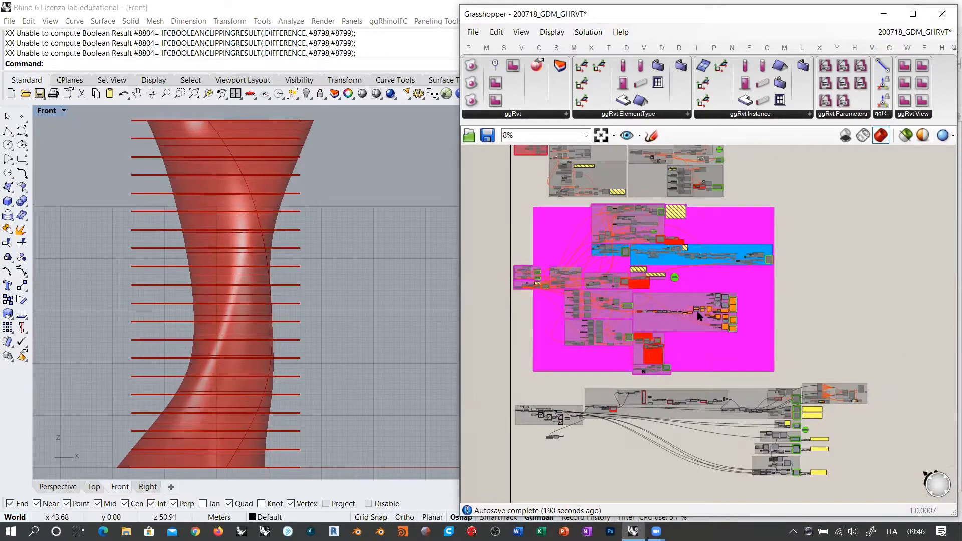
pyautogui.scroll(14, 641, 313)
pyautogui.click(668, 209)
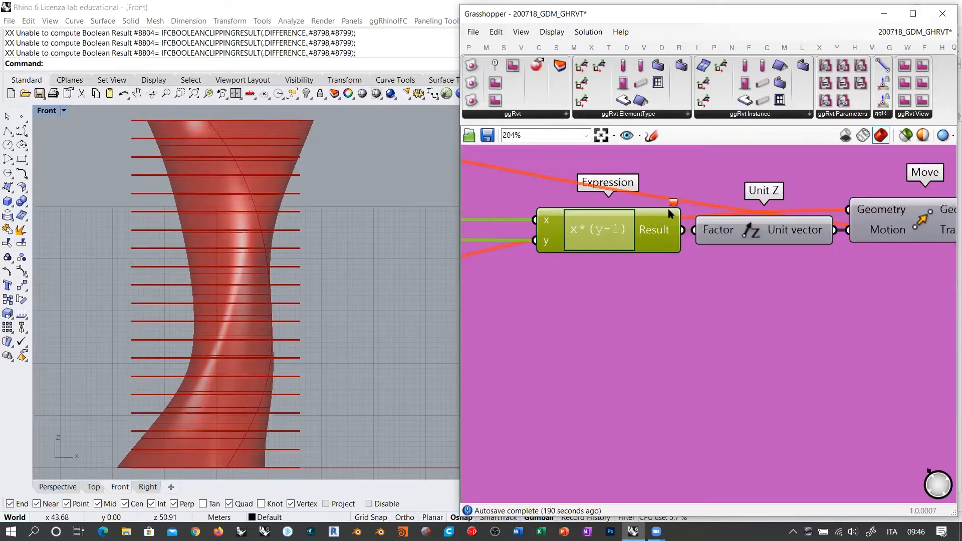
pyautogui.scroll(-3, 667, 210)
pyautogui.hotkey('ctrl', 'c')
pyautogui.hotkey('ctrl', 'v')
# Move the duplicated x*(y-1) Expression out of the magenta definition to the area below the Twisted Tower group.
pyautogui.moveTo(664, 231); pyautogui.dragTo(710, 200, button='right')
pyautogui.scroll(-3, 709, 197)
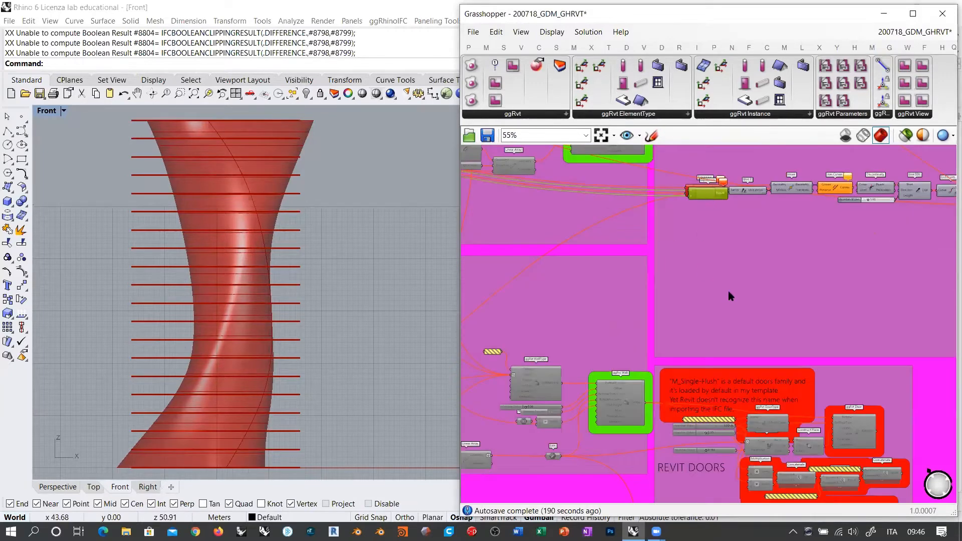
pyautogui.scroll(-5, 769, 223)
pyautogui.moveTo(491, 517); pyautogui.dragTo(448, 533)
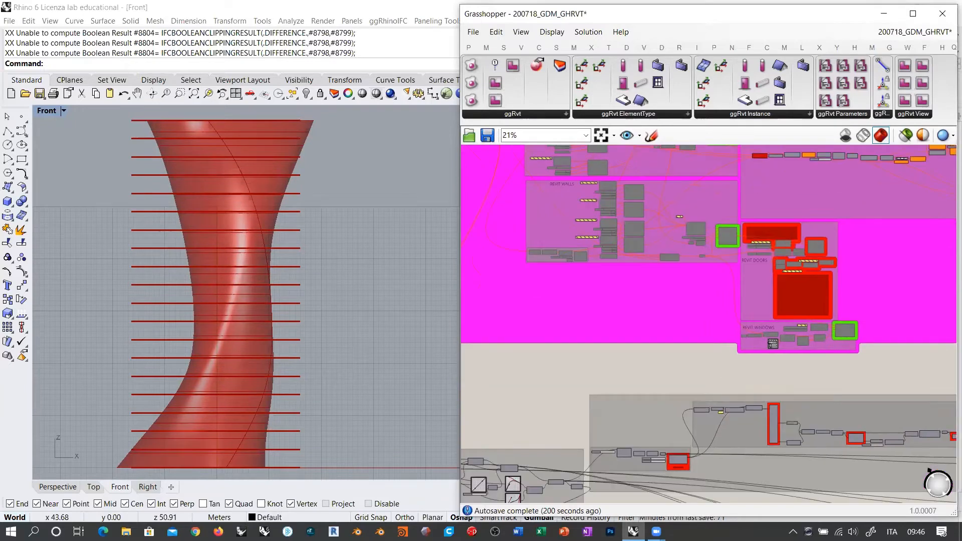
pyautogui.moveTo(471, 490); pyautogui.dragTo(501, 348)
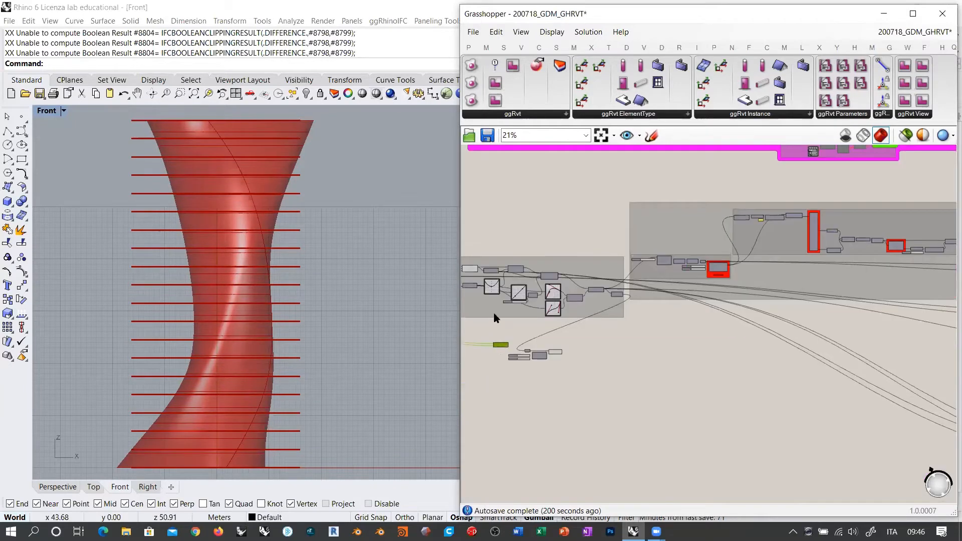
pyautogui.scroll(5, 495, 313)
pyautogui.scroll(5, 577, 249)
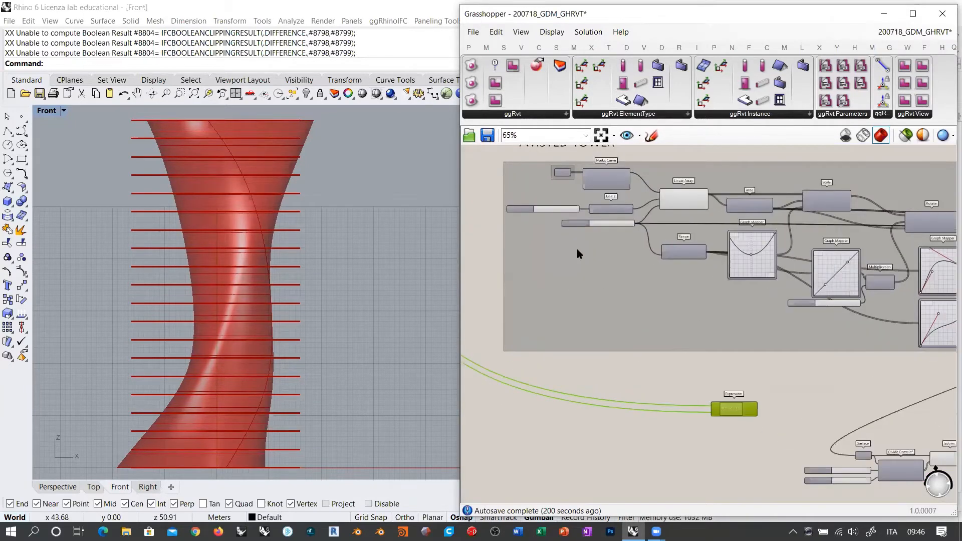
# Connect the 3.500 height slider to the Expression's x input and the level count slider to y, replacing the old connections.
pyautogui.moveTo(594, 185); pyautogui.dragTo(650, 396)
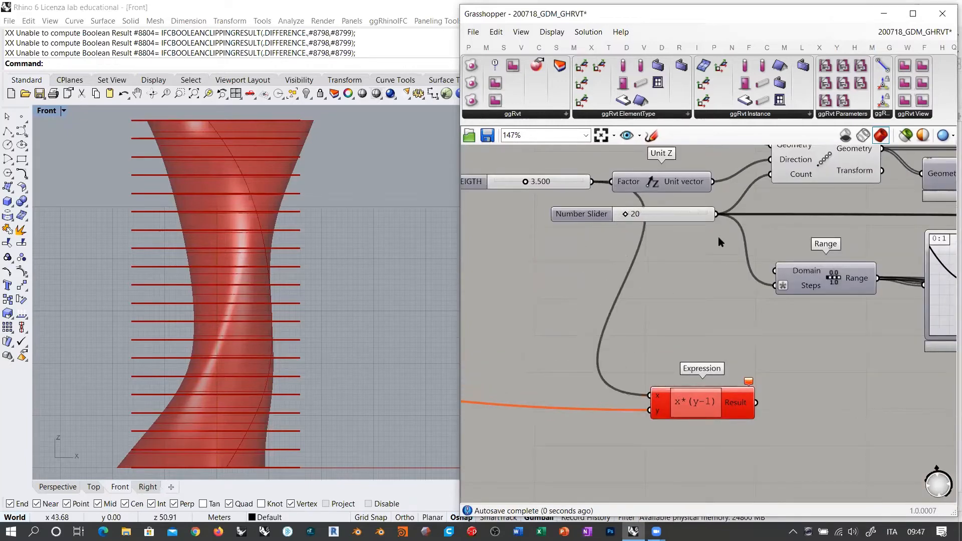
pyautogui.moveTo(717, 215); pyautogui.dragTo(645, 417)
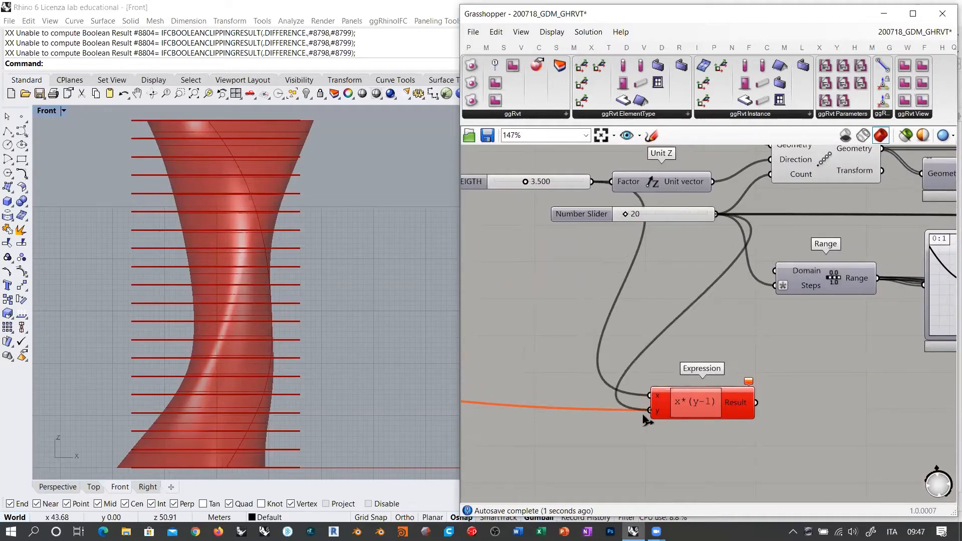
pyautogui.scroll(-5, 757, 421)
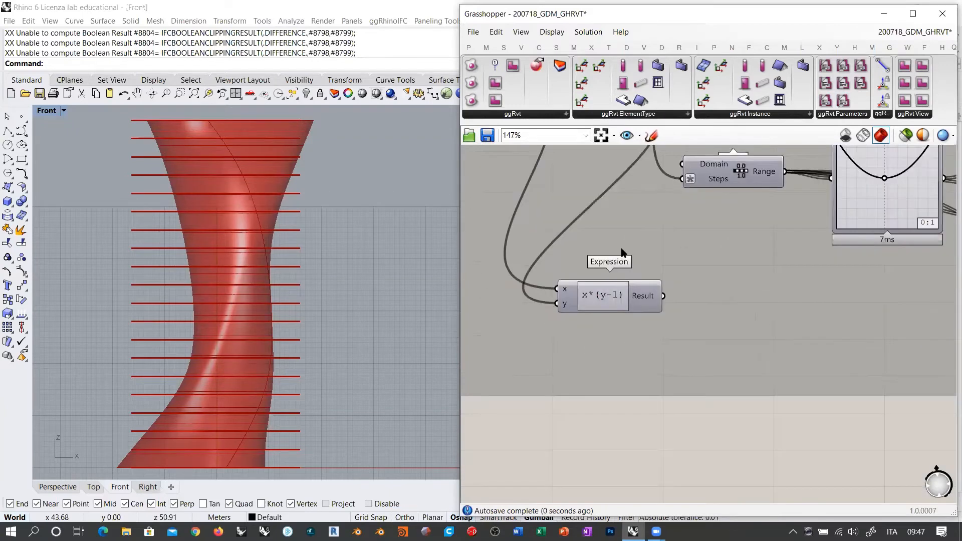
# Move the Expression outside the Twisted Tower group near the Surface parameter and check its Result value.
pyautogui.moveTo(615, 250); pyautogui.dragTo(738, 413)
pyautogui.scroll(5, 817, 439)
pyautogui.moveTo(760, 387); pyautogui.dragTo(741, 357, button='right')
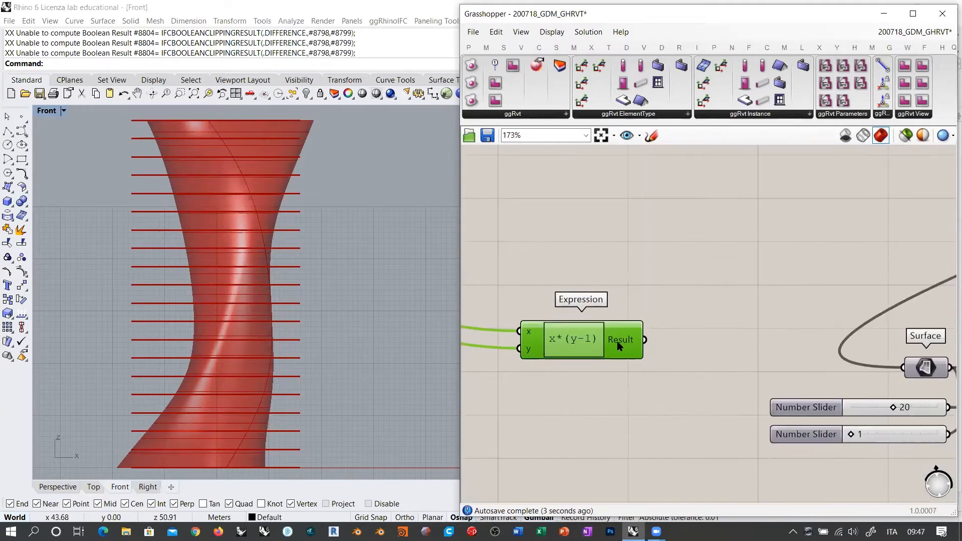
pyautogui.moveTo(620, 343)
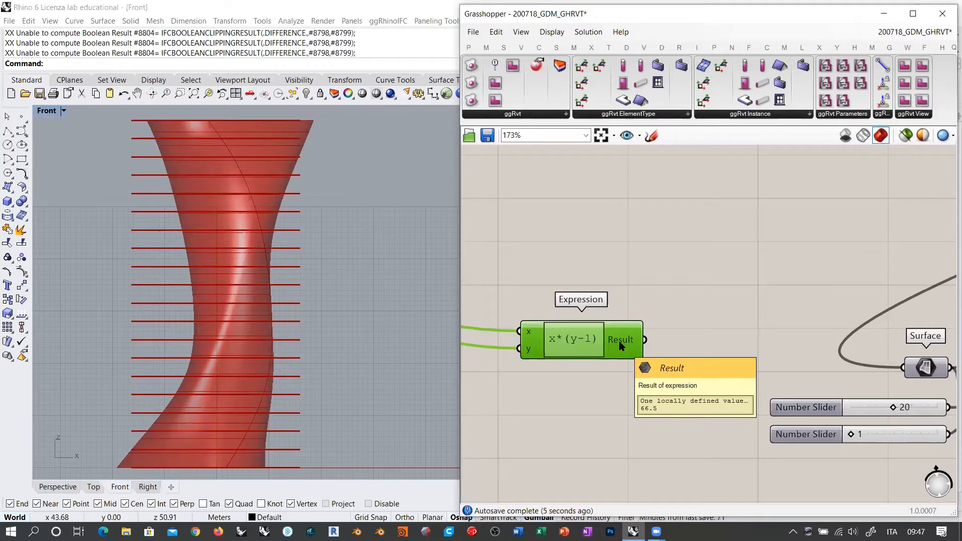
pyautogui.scroll(-3, 637, 321)
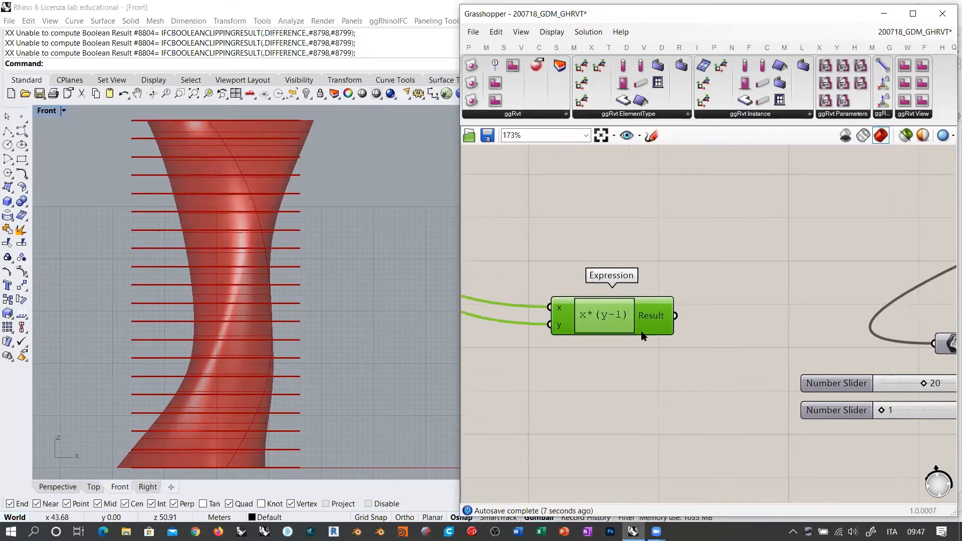
# Add a Line SDL component beside the Expression.
pyautogui.click(639, 296)
pyautogui.doubleClick(638, 292)
pyautogui.write('sdl')
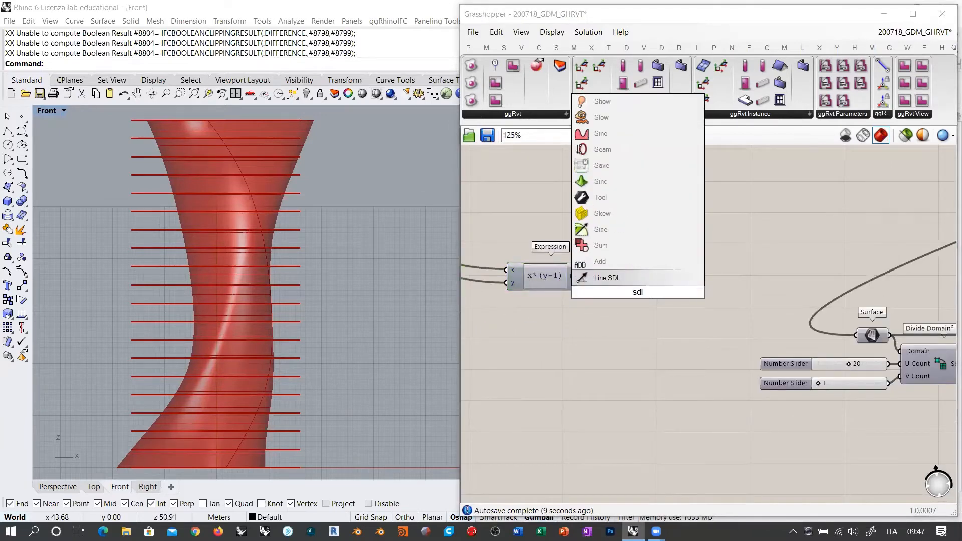
pyautogui.click(612, 277)
pyautogui.moveTo(639, 296); pyautogui.dragTo(651, 300)
pyautogui.scroll(1, 605, 281)
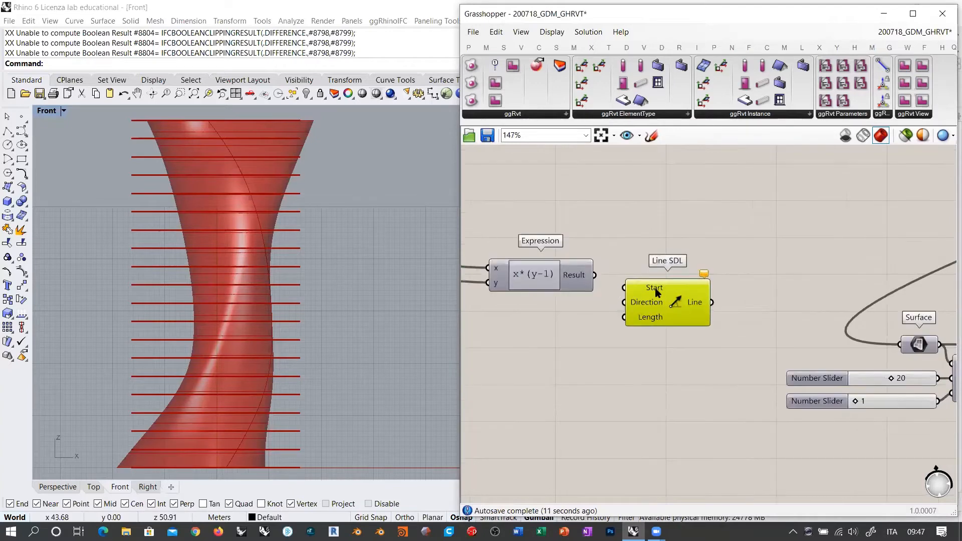
# Add an XY Plane component below the Expression and connect its Plane output to the Start input of Line SDL.
pyautogui.doubleClick(558, 336)
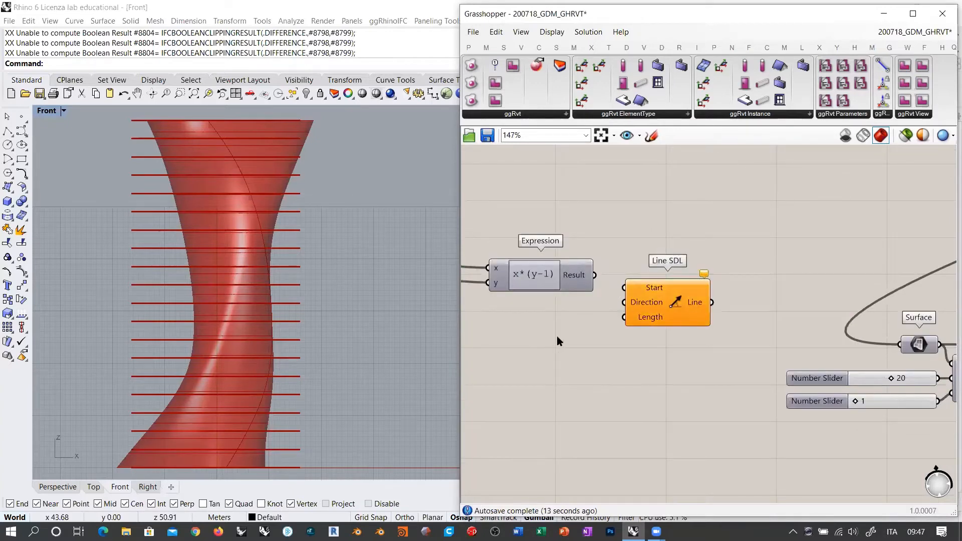
pyautogui.write('xy')
pyautogui.click(531, 323)
pyautogui.moveTo(625, 288); pyautogui.dragTo(598, 336)
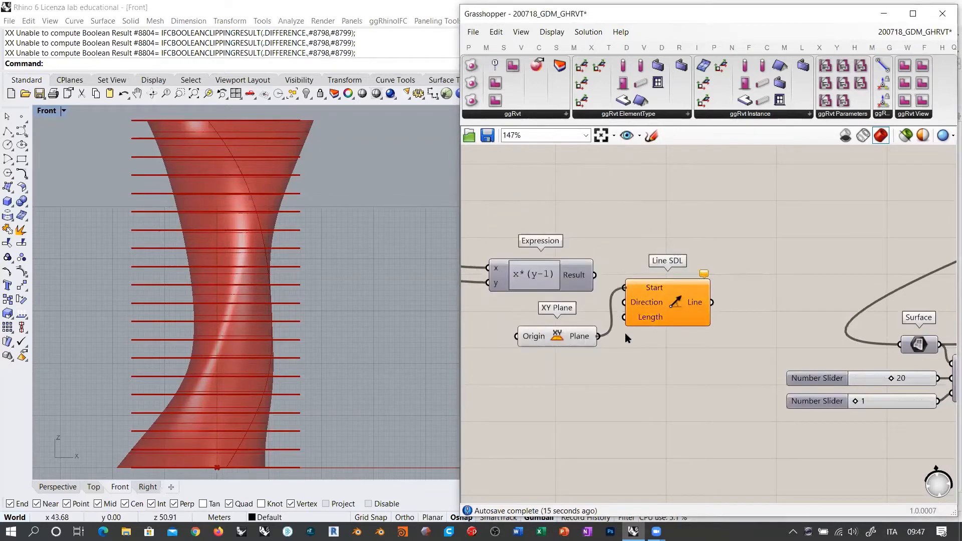
# Align Line SDL with XY Plane, check its default Direction, and connect the Expression's Result to its Length.
pyautogui.moveTo(660, 298); pyautogui.dragTo(669, 346)
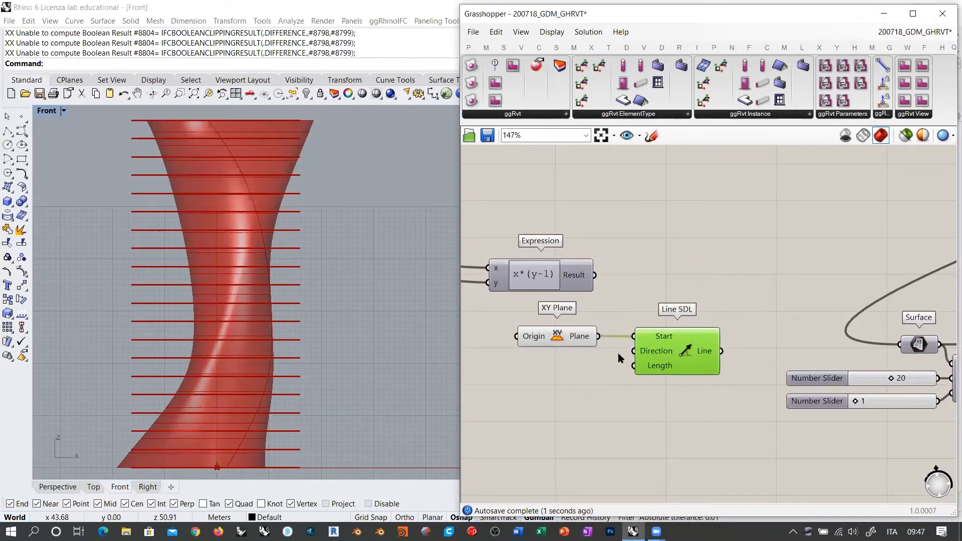
pyautogui.moveTo(654, 354)
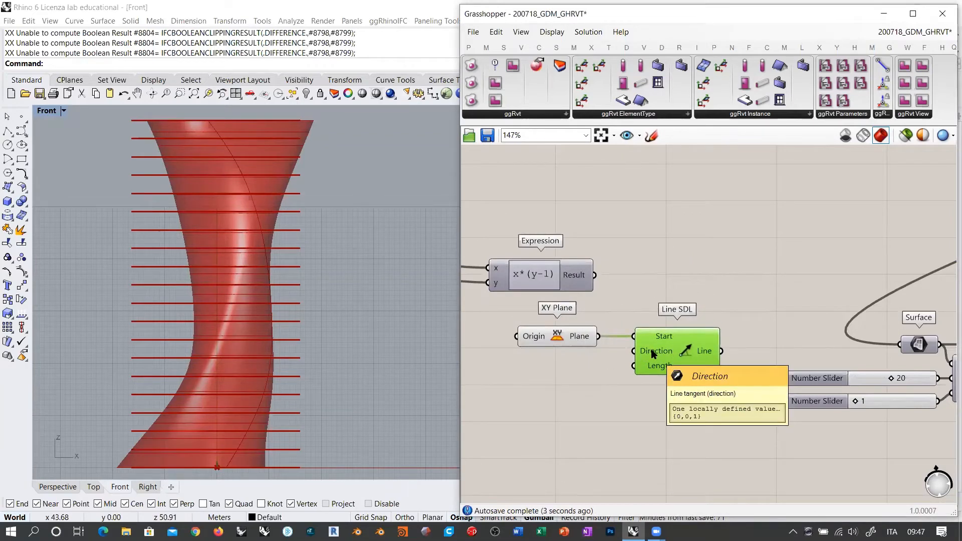
pyautogui.moveTo(595, 275); pyautogui.dragTo(633, 366)
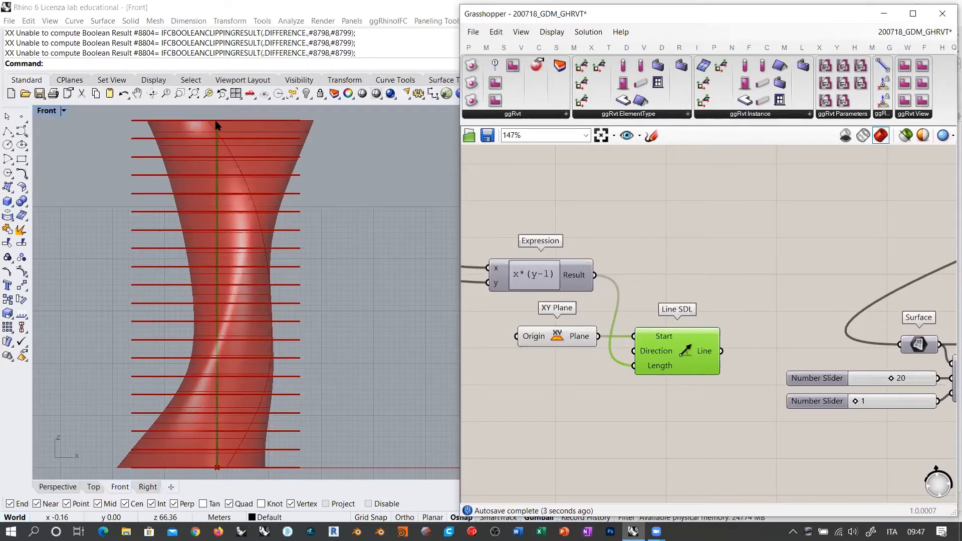
# Arrange XY Plane, Expression and Line SDL into a compact cluster and place it below the Surface and slider components.
pyautogui.moveTo(741, 353); pyautogui.dragTo(721, 297, button='right')
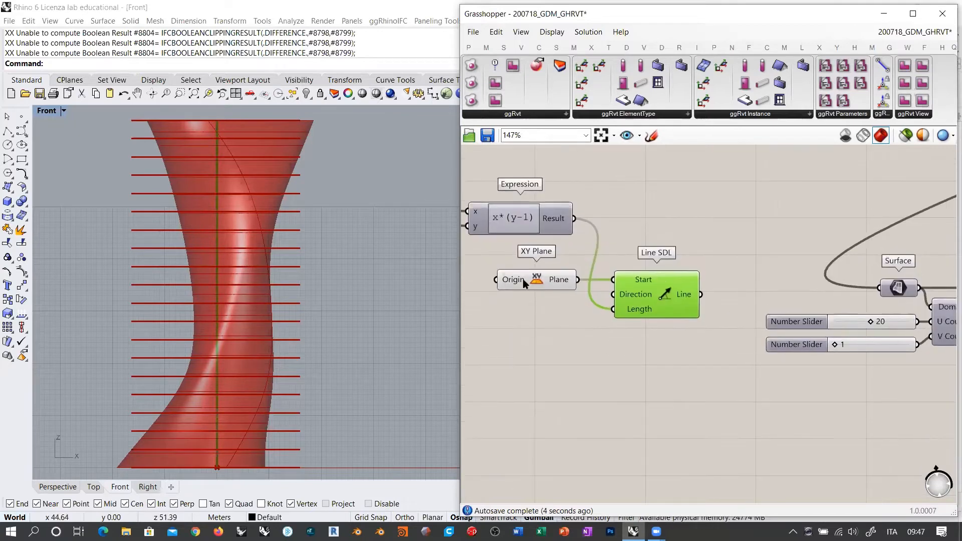
pyautogui.moveTo(522, 279); pyautogui.dragTo(508, 395)
pyautogui.moveTo(635, 311); pyautogui.dragTo(658, 427)
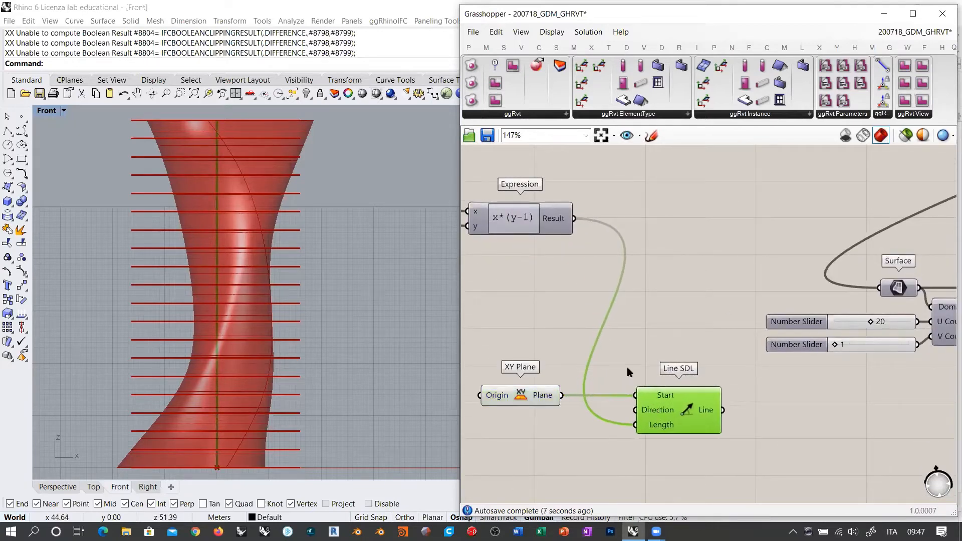
pyautogui.moveTo(523, 218); pyautogui.dragTo(510, 425)
pyautogui.moveTo(643, 414); pyautogui.dragTo(590, 414)
pyautogui.moveTo(630, 350); pyautogui.dragTo(501, 461)
pyautogui.moveTo(629, 408); pyautogui.dragTo(797, 418)
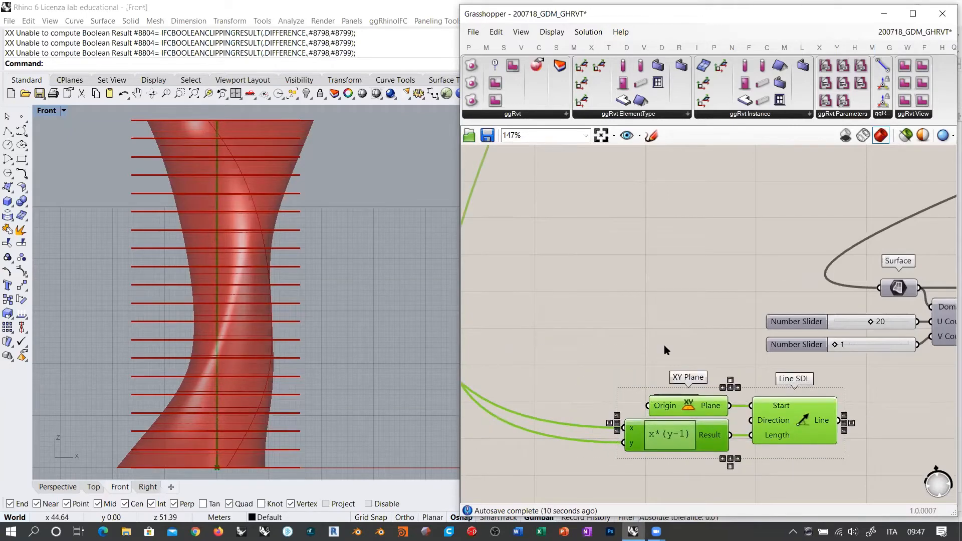
pyautogui.moveTo(887, 398); pyautogui.dragTo(663, 345, button='right')
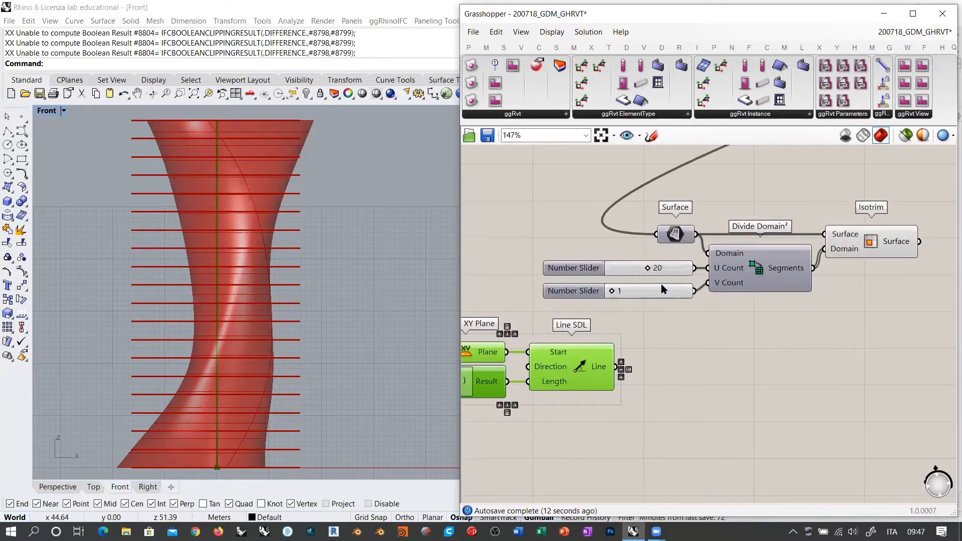
# Move the XY Plane, Expression and Line SDL cluster further below the two Number Sliders.
pyautogui.click(674, 238)
pyautogui.moveTo(627, 426); pyautogui.dragTo(473, 336)
pyautogui.moveTo(587, 376); pyautogui.dragTo(648, 415)
# Add a Perp Frames component, connecting Line SDL's Line to its Curve and the U Count slider to its Count.
pyautogui.click(799, 369)
pyautogui.doubleClick(799, 369)
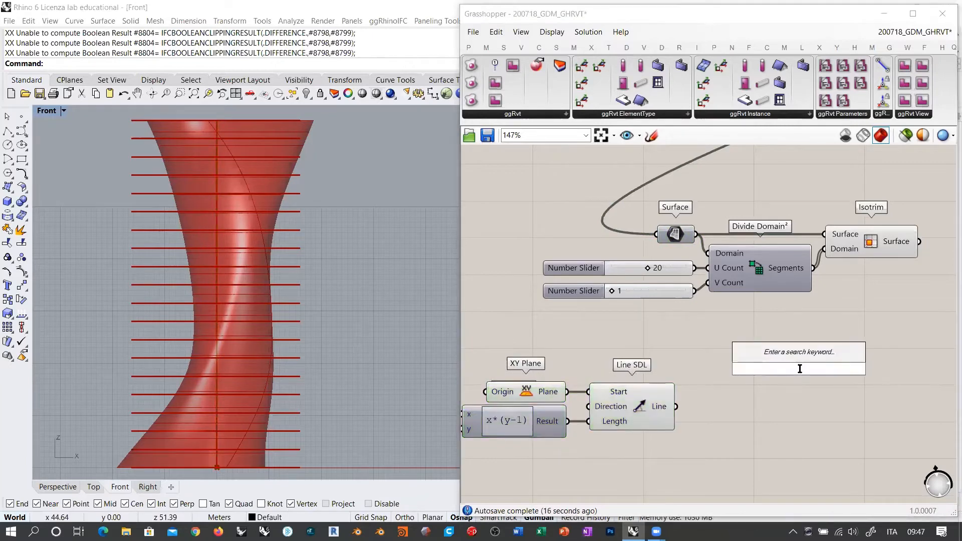
pyautogui.write('perp')
pyautogui.click(773, 322)
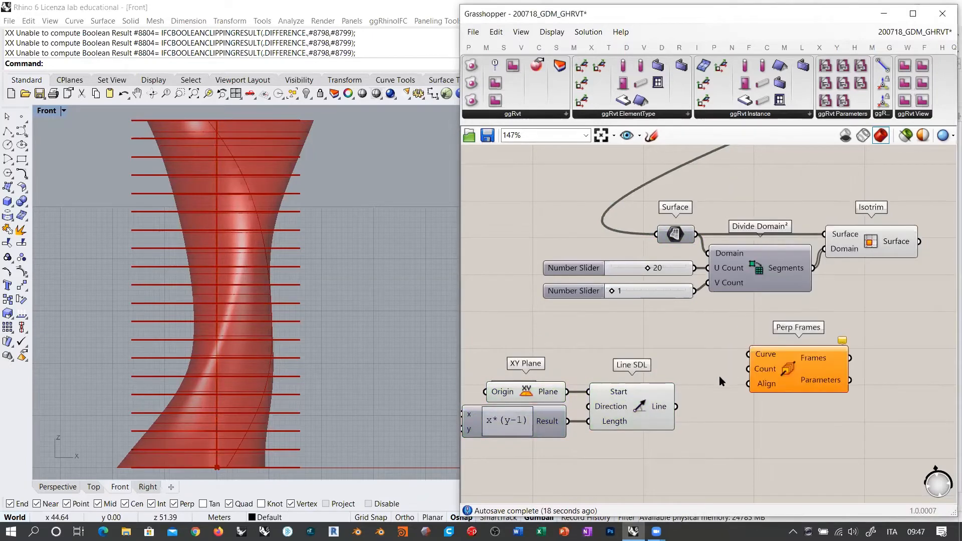
pyautogui.moveTo(677, 408); pyautogui.dragTo(748, 355)
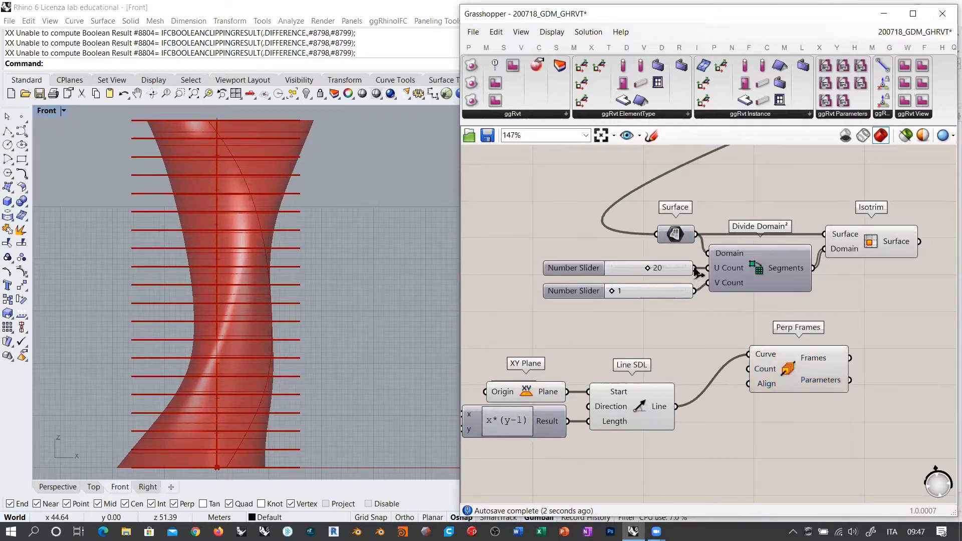
pyautogui.moveTo(695, 269); pyautogui.dragTo(749, 369)
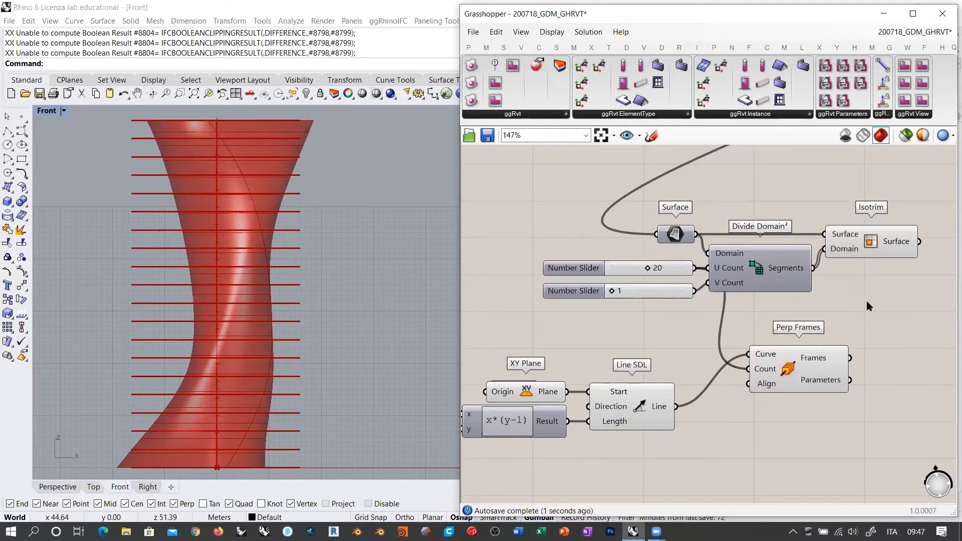
# Place Perp Frames close beside Line SDL and check the list of planes in its Frames output.
pyautogui.moveTo(867, 301); pyautogui.dragTo(830, 300, button='right')
pyautogui.moveTo(758, 363); pyautogui.dragTo(746, 375)
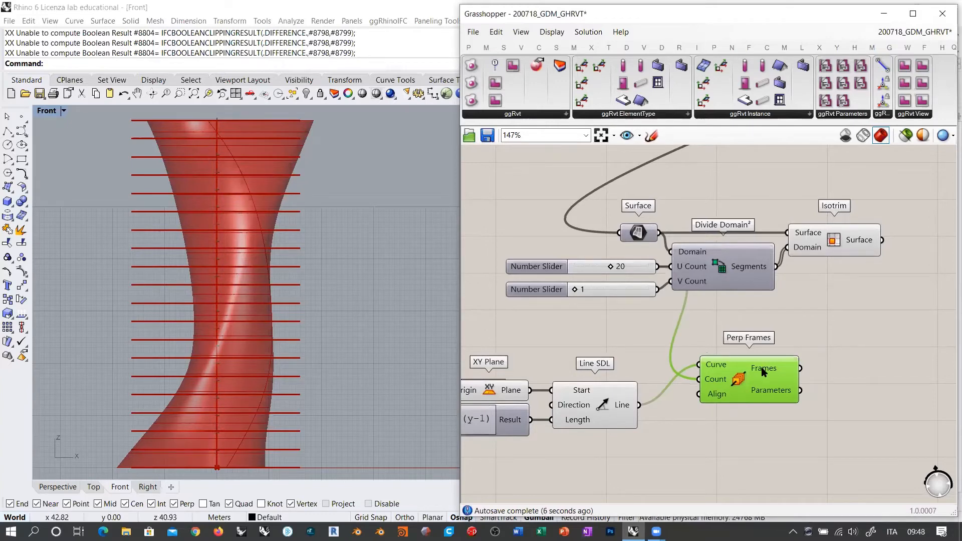
pyautogui.moveTo(762, 372)
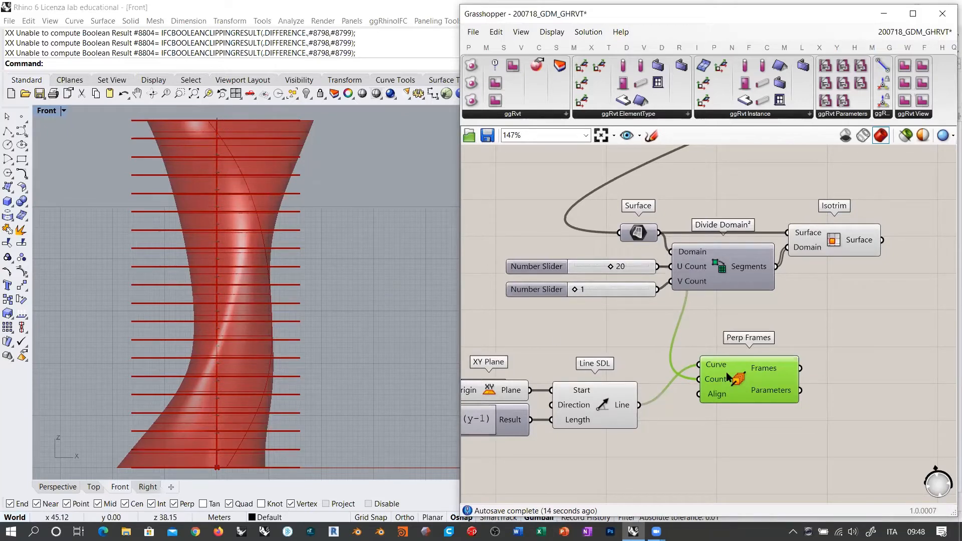
pyautogui.moveTo(728, 377); pyautogui.dragTo(720, 369)
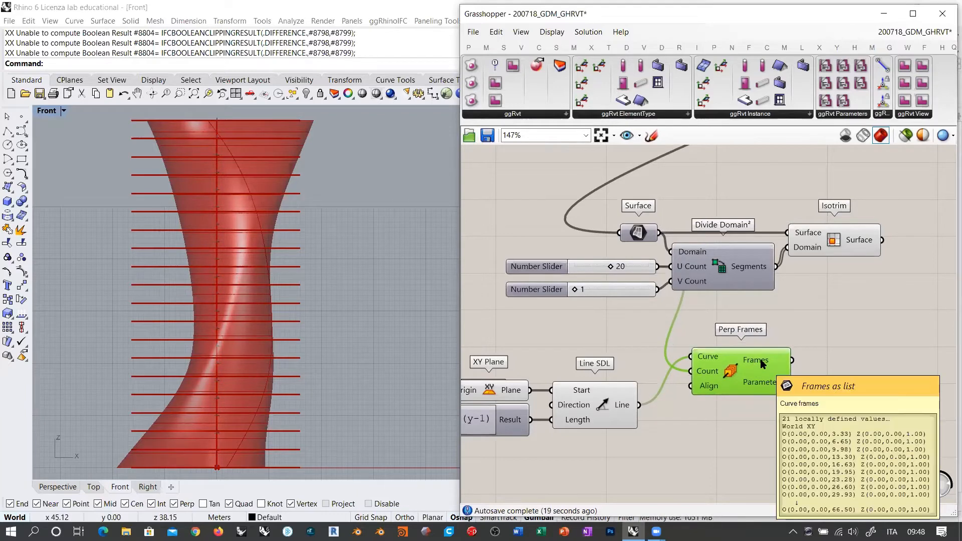
pyautogui.moveTo(734, 370); pyautogui.dragTo(705, 375)
pyautogui.click(771, 383)
pyautogui.moveTo(769, 342); pyautogui.dragTo(687, 335, button='right')
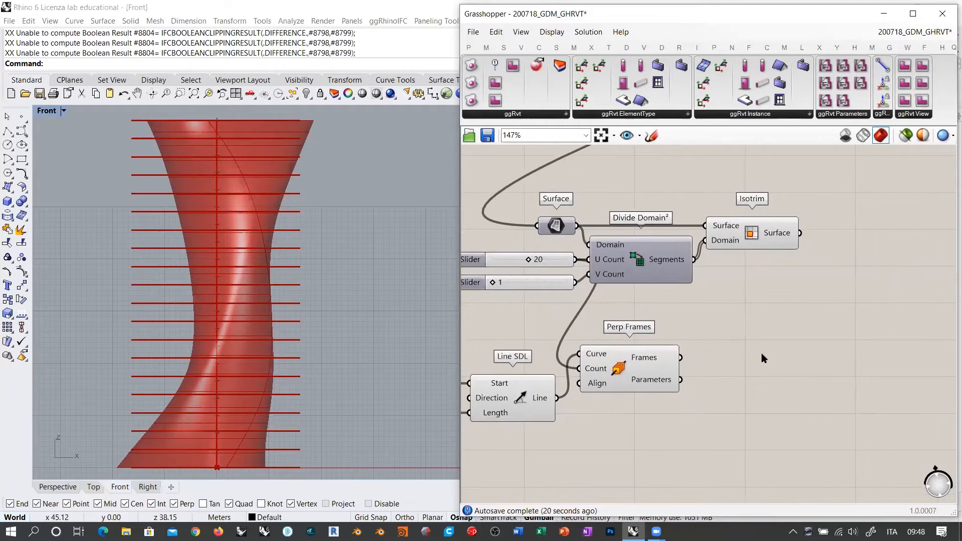
# Add a Brep | Plane intersection component and connect the Surface to its Brep and Perp Frames' Frames to its Plane.
pyautogui.doubleClick(761, 352)
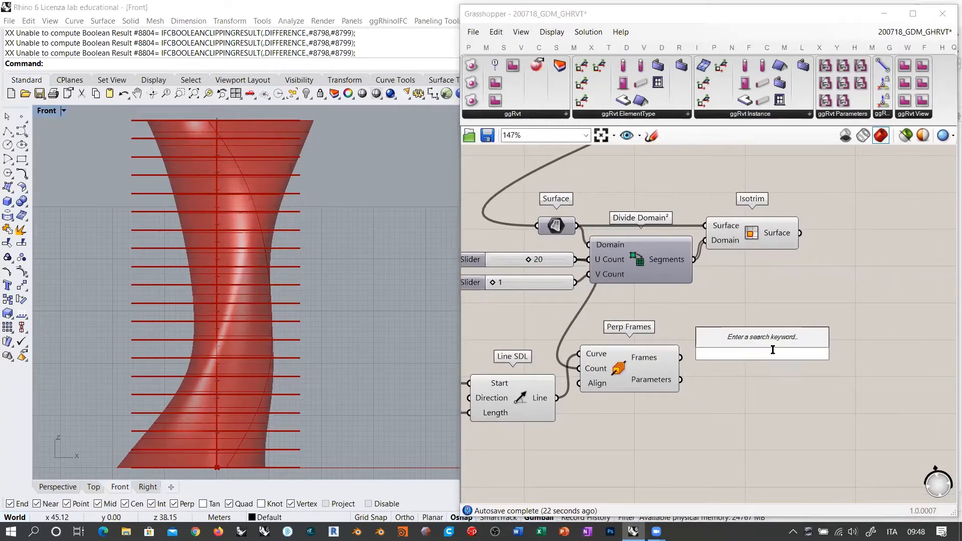
pyautogui.click(591, 47)
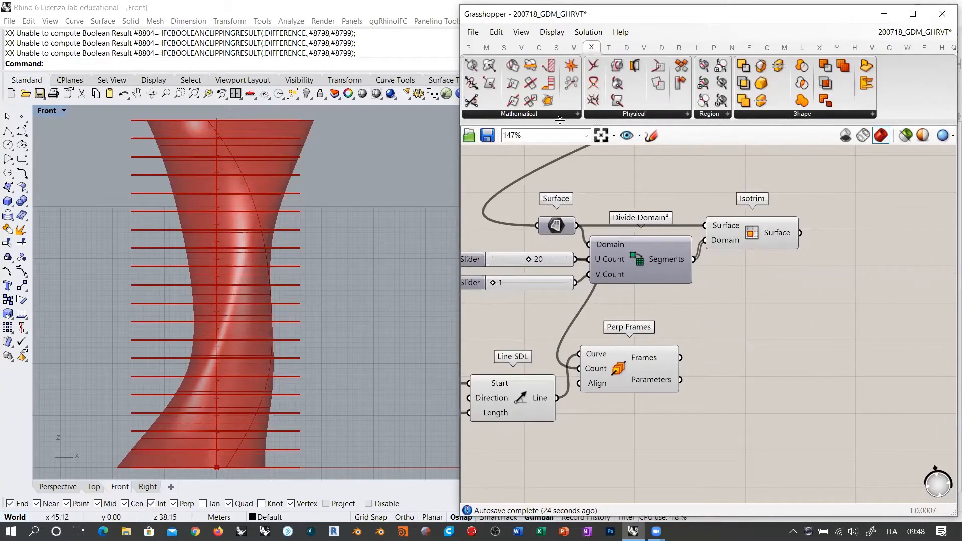
pyautogui.click(528, 115)
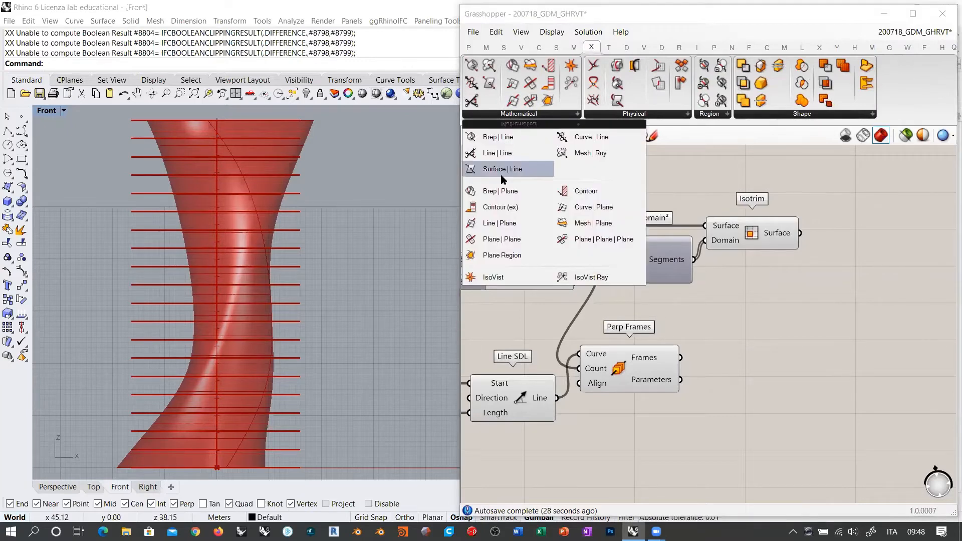
pyautogui.moveTo(500, 191); pyautogui.dragTo(766, 313)
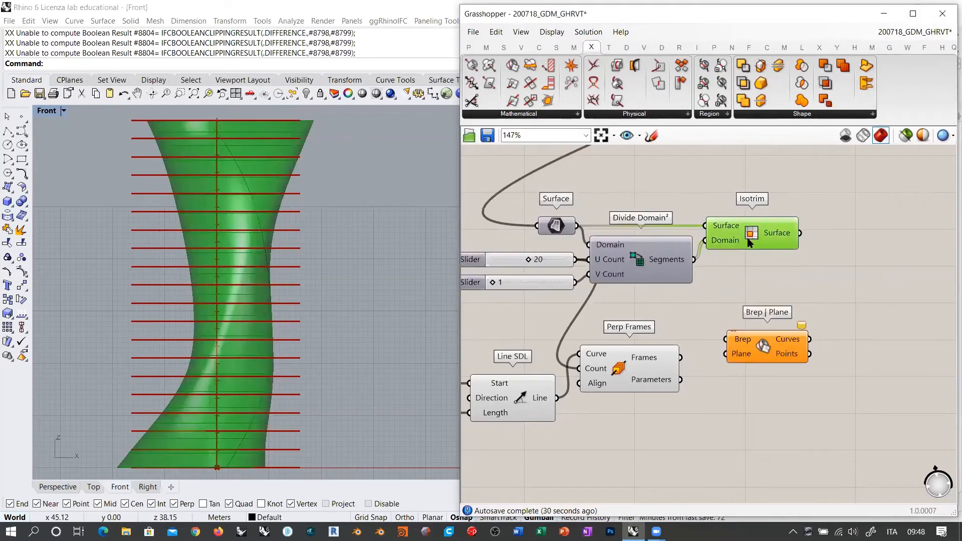
pyautogui.moveTo(577, 226); pyautogui.dragTo(745, 344)
# Hide the preview of the level-outline array component in the Twisted Tower group.
pyautogui.scroll(-3, 682, 390)
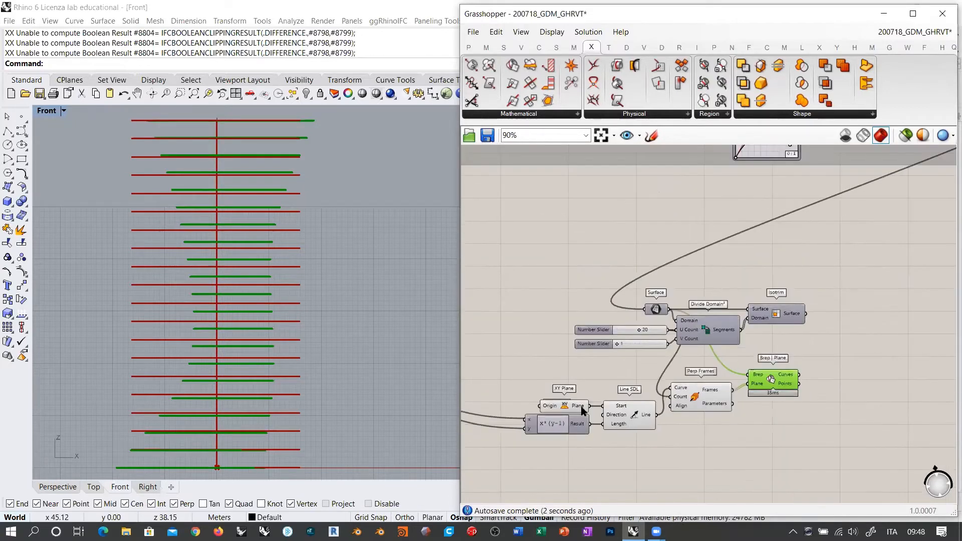
pyautogui.scroll(-4, 631, 395)
pyautogui.click(591, 202)
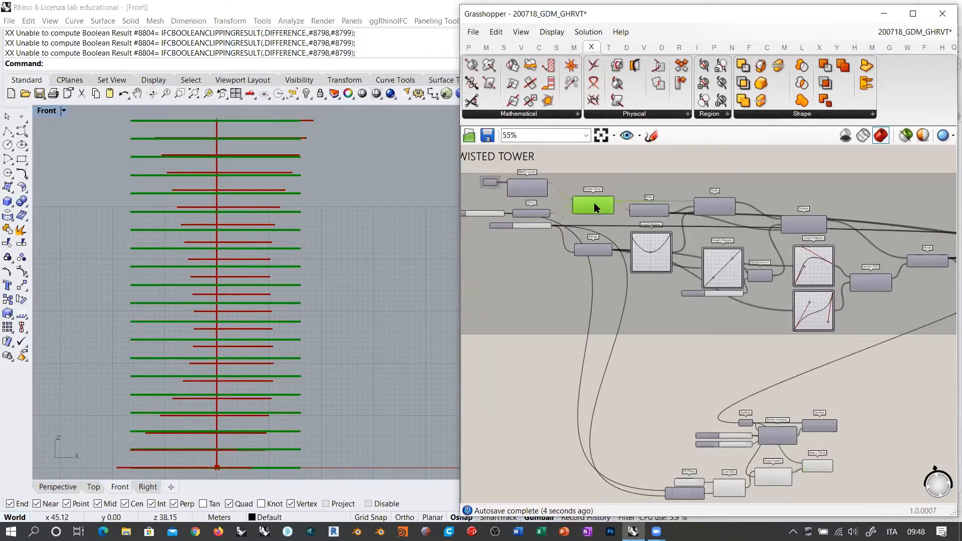
# Turn the preview of the Isotrim panels back on.
pyautogui.scroll(5, 797, 411)
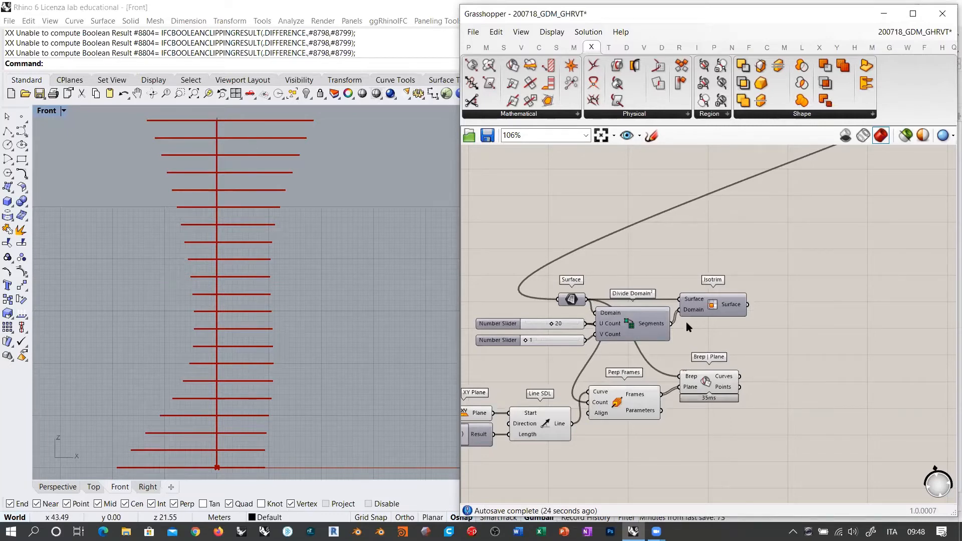
pyautogui.scroll(1, 700, 317)
pyautogui.click(739, 306)
pyautogui.hotkey('ctrl', 'q')
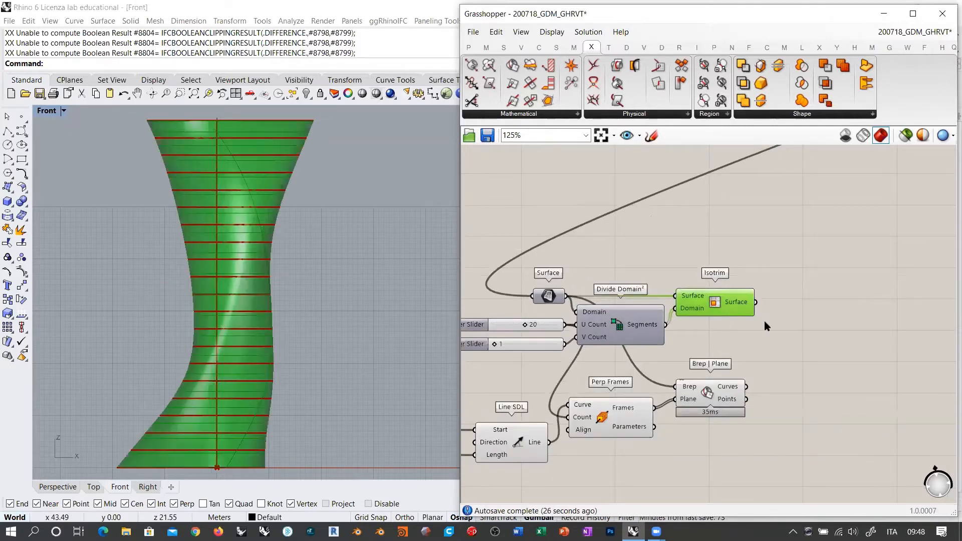
pyautogui.click(765, 322)
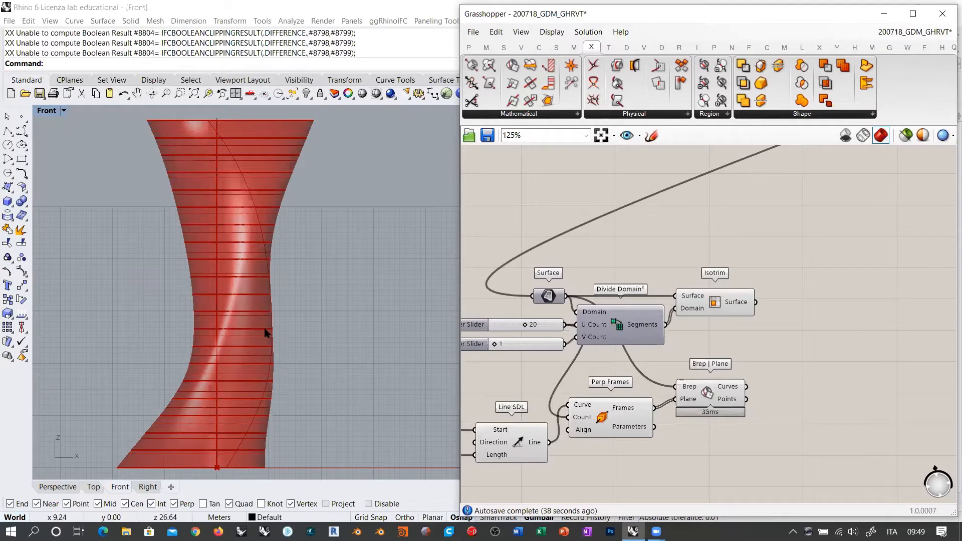
# Compare the Brep | Plane section curves with the Isotrim panel divisions along the tower's height.
pyautogui.click(617, 425)
pyautogui.click(706, 394)
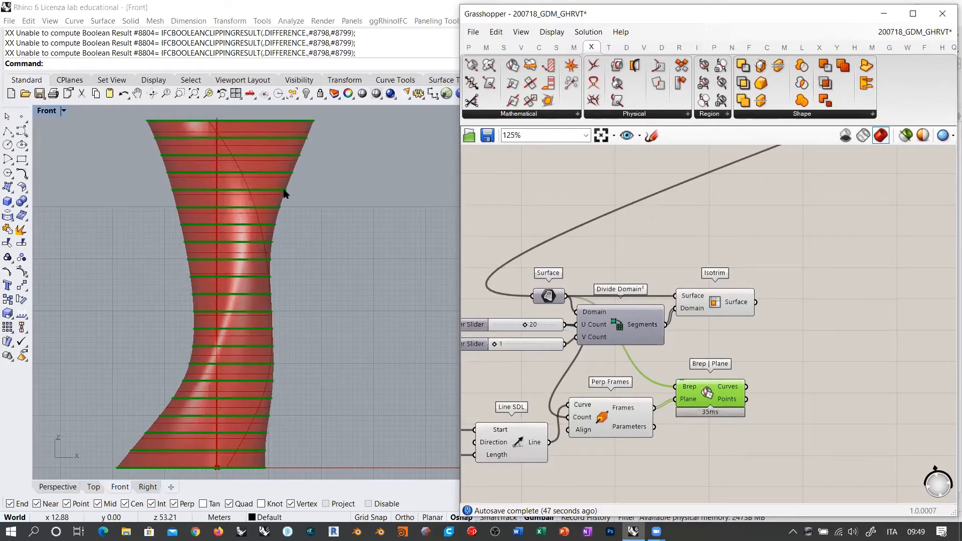
pyautogui.moveTo(802, 266); pyautogui.dragTo(513, 351)
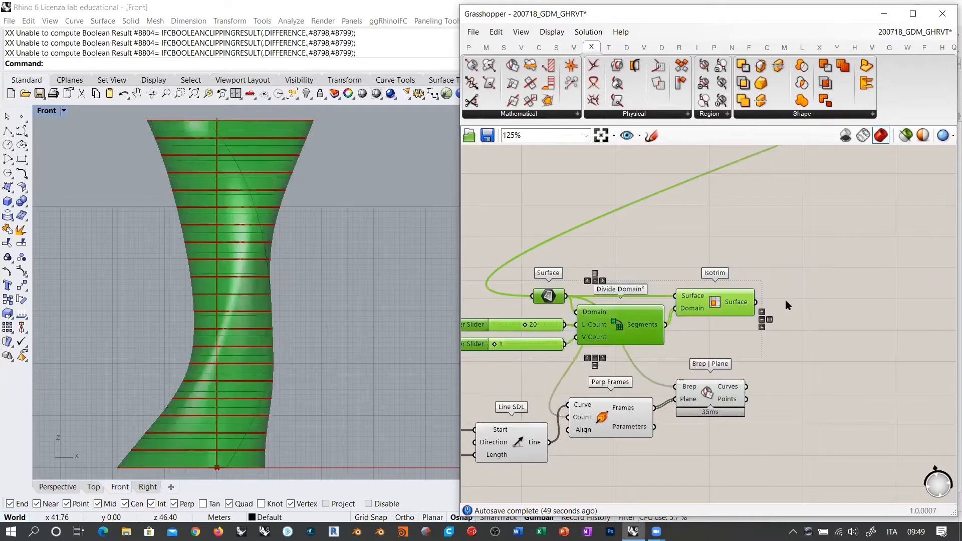
pyautogui.click(788, 303)
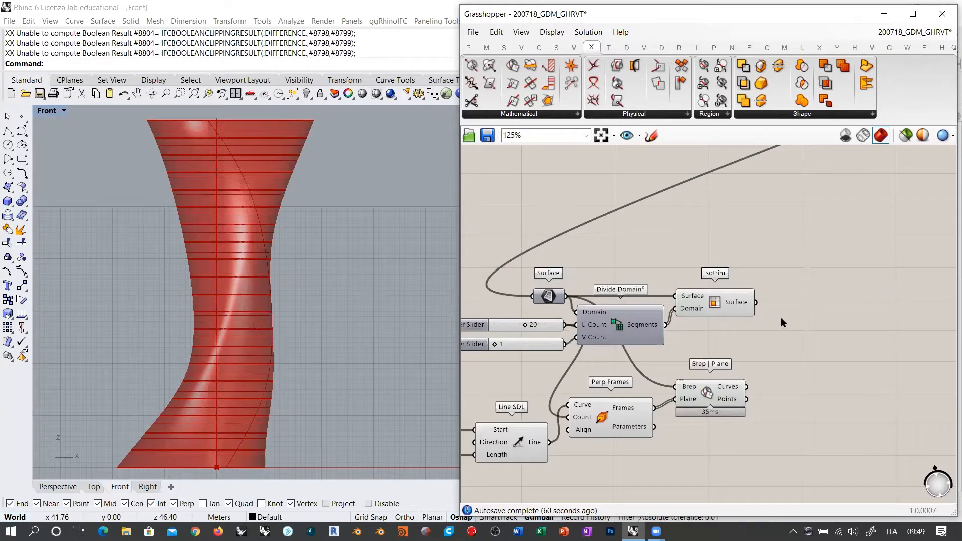
pyautogui.scroll(-6, 522, 355)
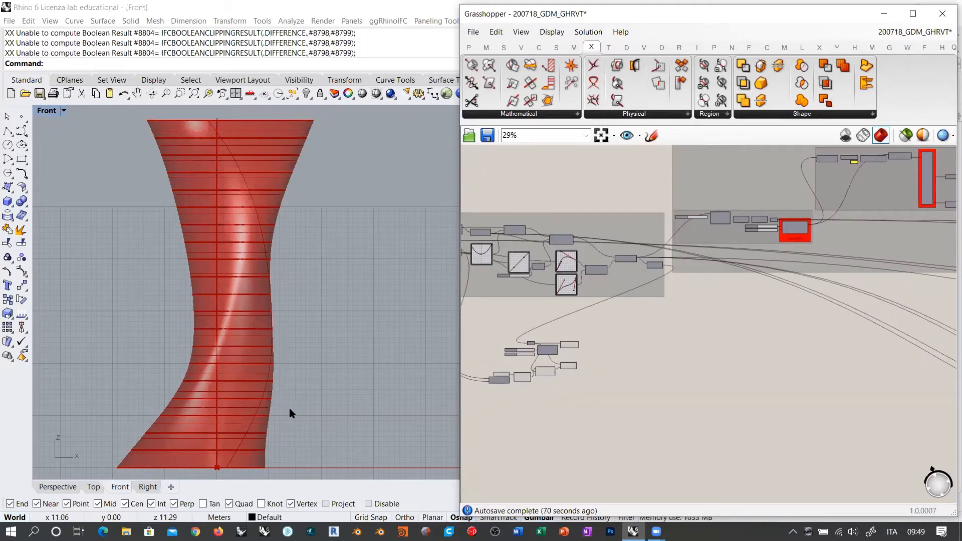
pyautogui.scroll(5, 618, 378)
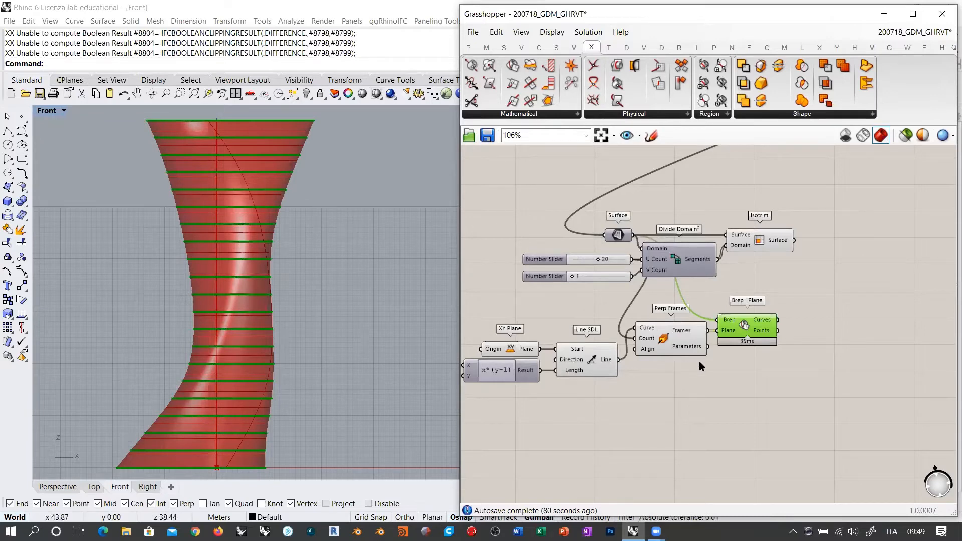
# Shift the chain from XY Plane to Brep | Plane sideways beneath Divide Domain², and select the Surface, slider, Divide Domain² and Isotrim components.
pyautogui.moveTo(765, 416); pyautogui.dragTo(473, 309)
pyautogui.moveTo(762, 345); pyautogui.dragTo(817, 344)
pyautogui.moveTo(738, 276); pyautogui.dragTo(735, 316, button='right')
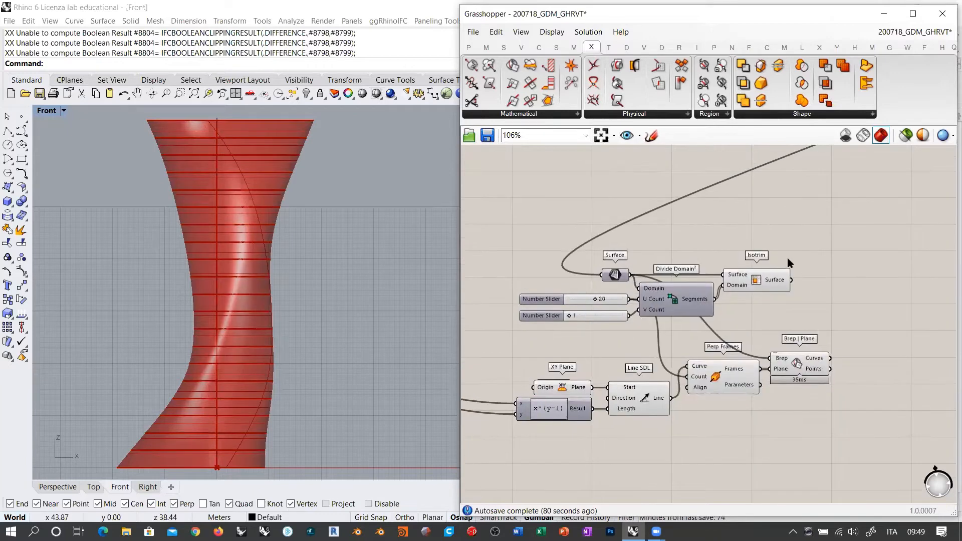
pyautogui.moveTo(817, 254); pyautogui.dragTo(600, 326)
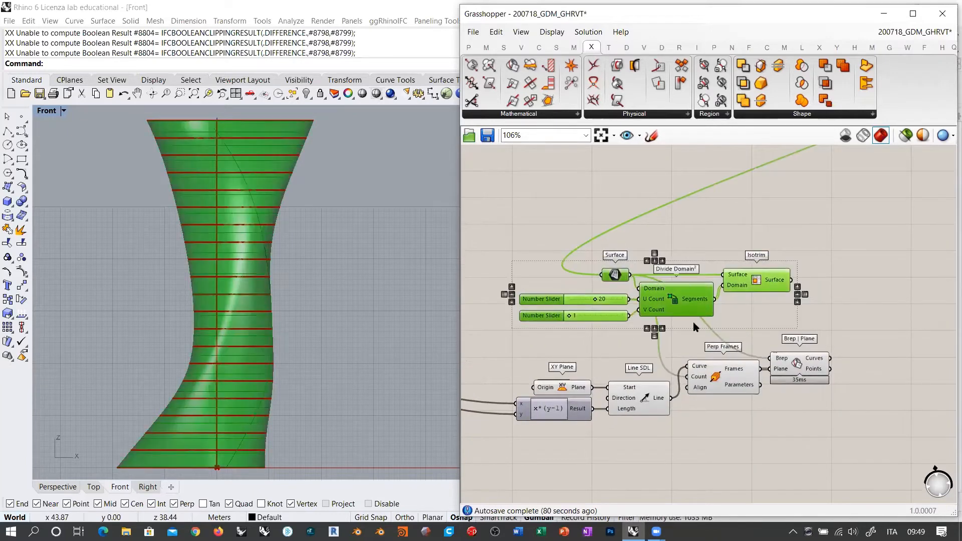
# Examine the Divide Domain², Isotrim and Brep | Plane components, comparing the trimmed surfaces with the section curves in the viewport.
pyautogui.scroll(5, 667, 306)
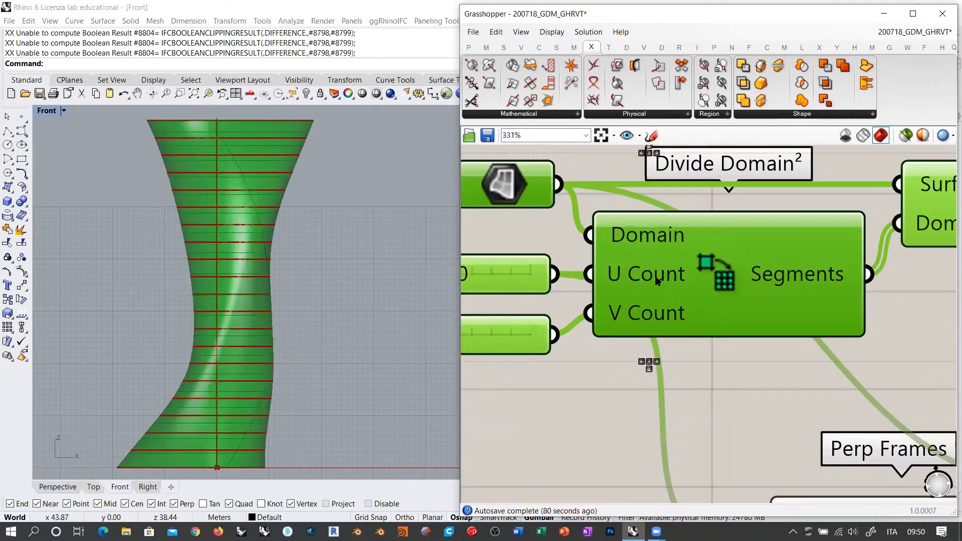
pyautogui.scroll(-2, 657, 280)
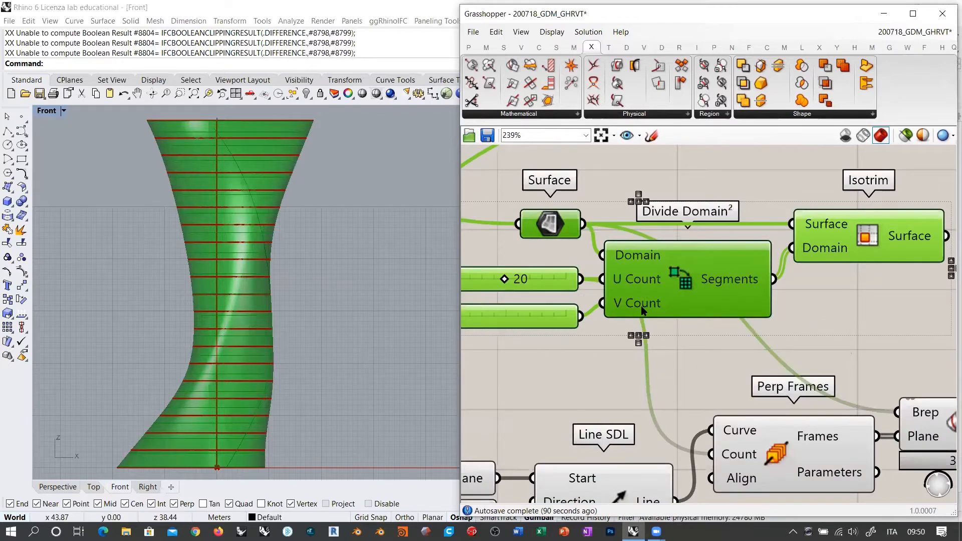
pyautogui.click(685, 335)
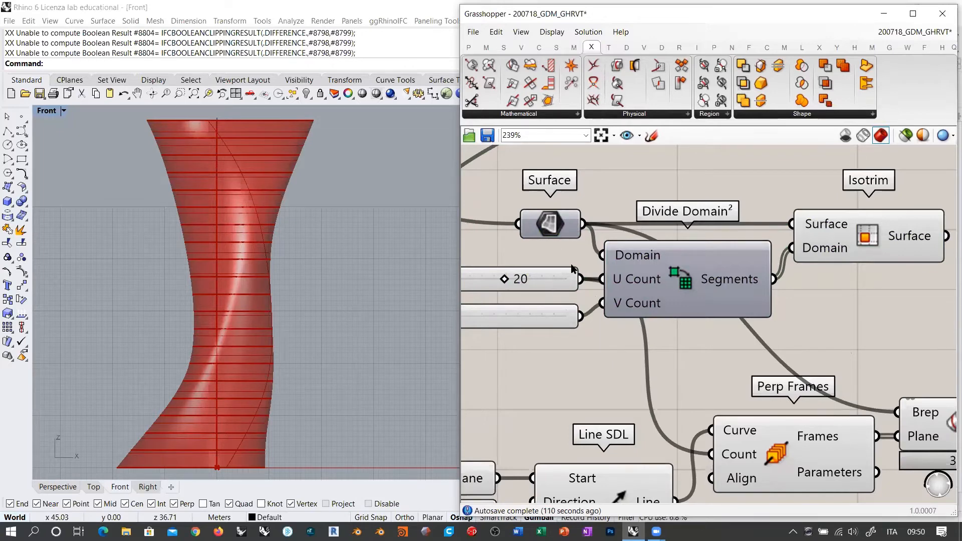
pyautogui.scroll(-4, 571, 263)
pyautogui.click(727, 243)
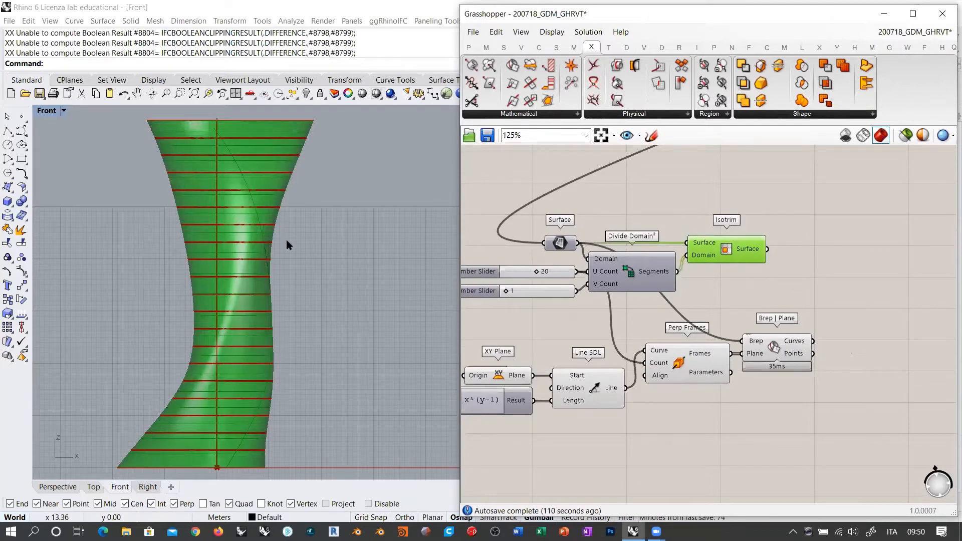
pyautogui.click(755, 293)
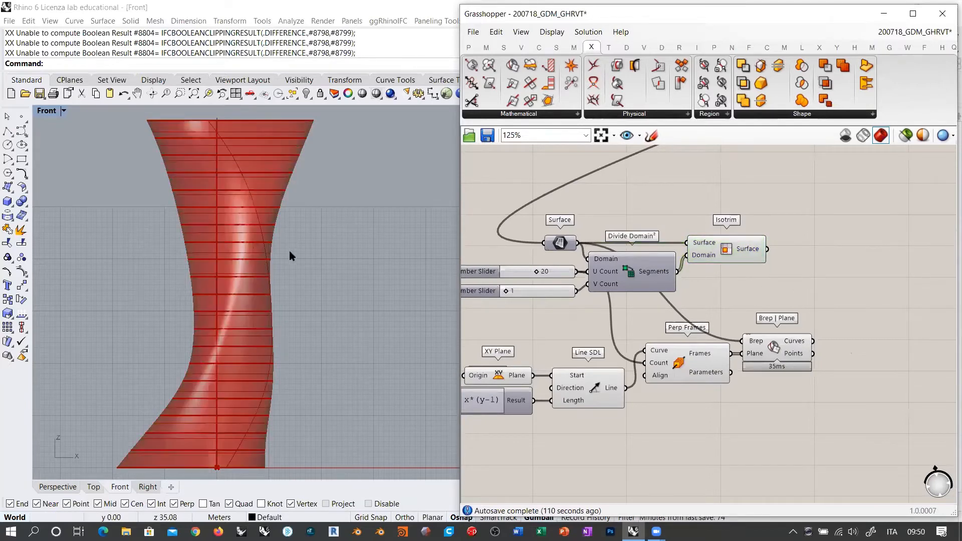
pyautogui.moveTo(306, 245); pyautogui.dragTo(315, 248, button='right')
pyautogui.click(777, 354)
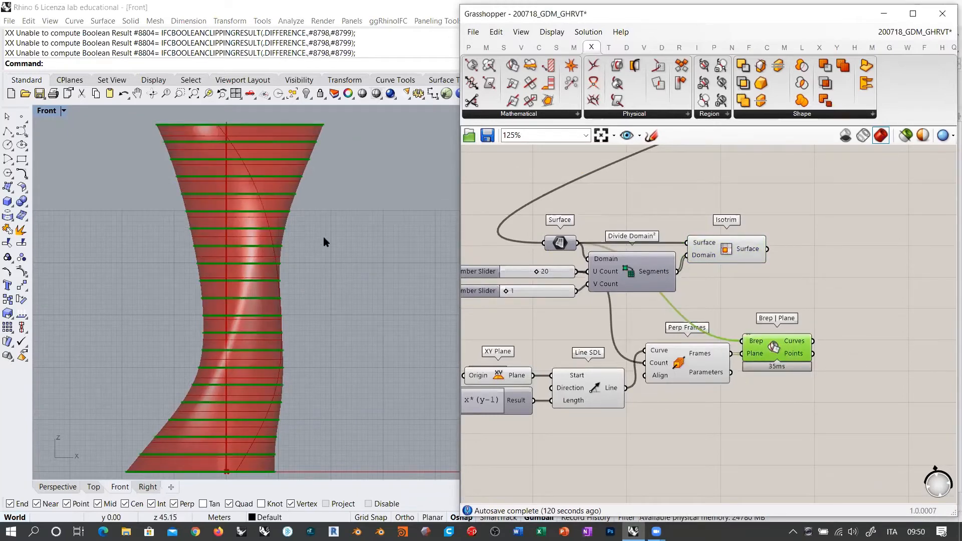
pyautogui.moveTo(796, 390); pyautogui.dragTo(728, 396, button='right')
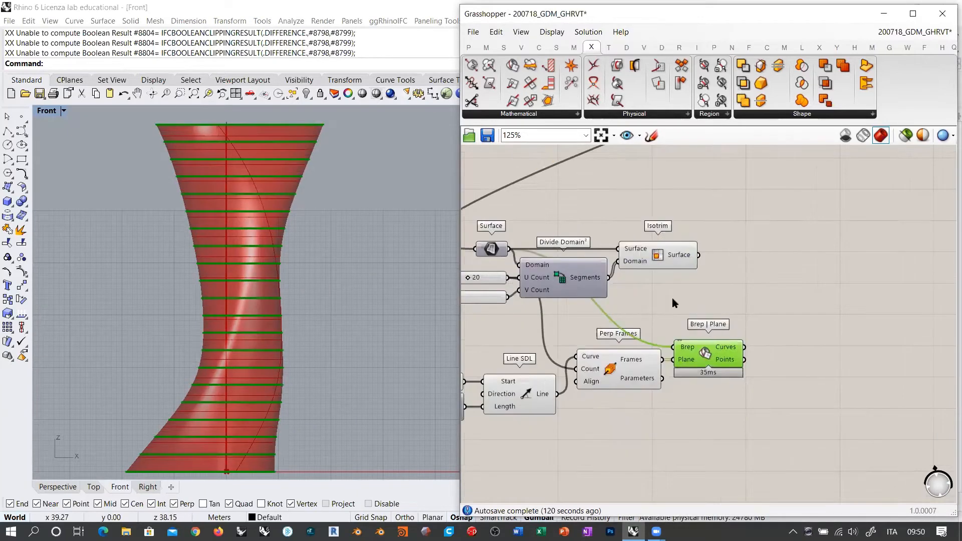
# Turn off the viewport preview of the Isotrim component.
pyautogui.click(655, 259)
pyautogui.hotkey('ctrl', 'q')
pyautogui.click(644, 288)
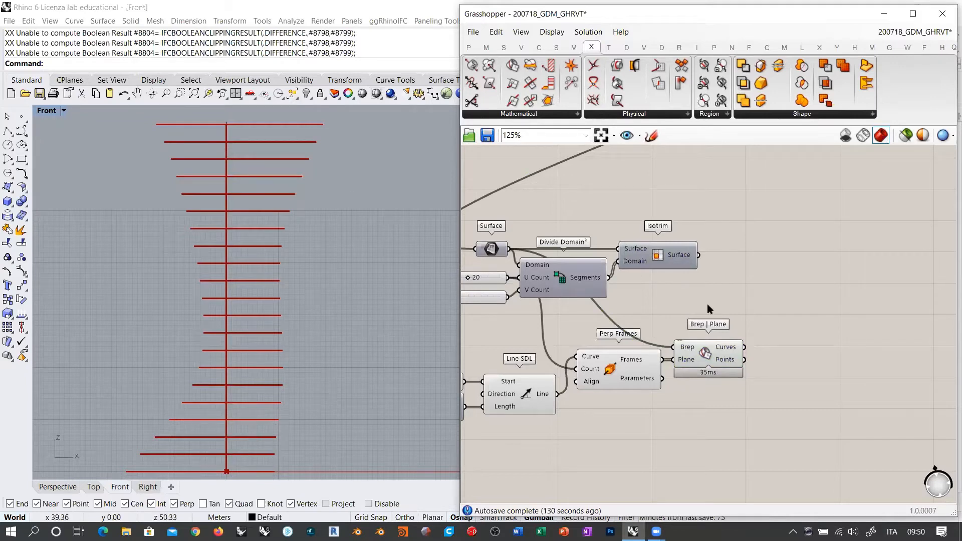
# Locate the level height slider that feeds Unit Z in the Twisted Tower group and select it.
pyautogui.scroll(-5, 708, 304)
pyautogui.moveTo(692, 277); pyautogui.dragTo(688, 371, button='right')
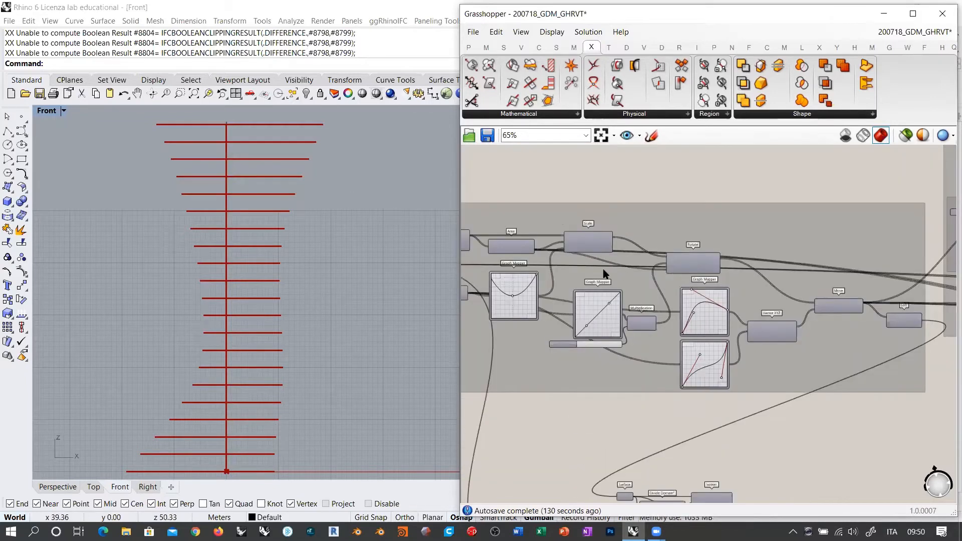
pyautogui.moveTo(560, 319); pyautogui.dragTo(769, 341, button='right')
pyautogui.scroll(6, 596, 291)
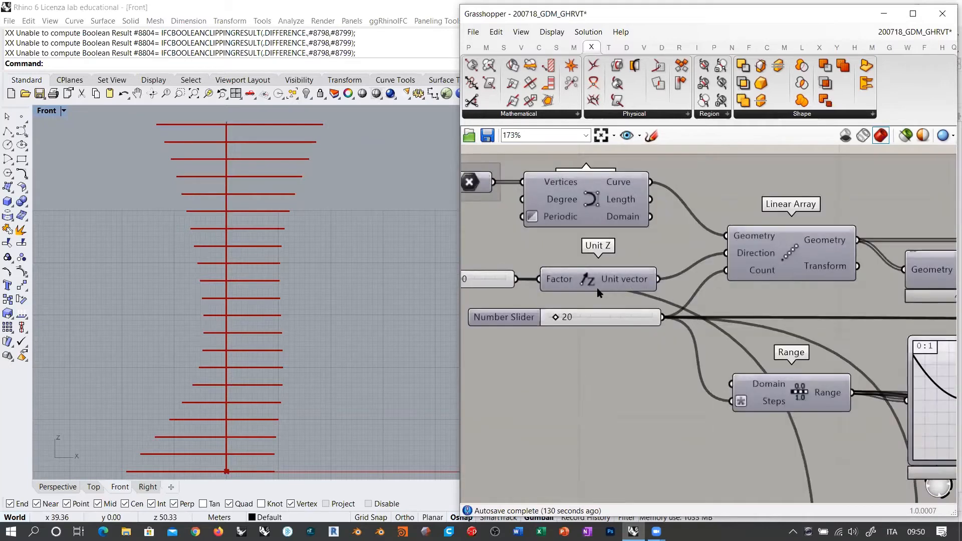
pyautogui.scroll(-3, 566, 279)
pyautogui.click(534, 275)
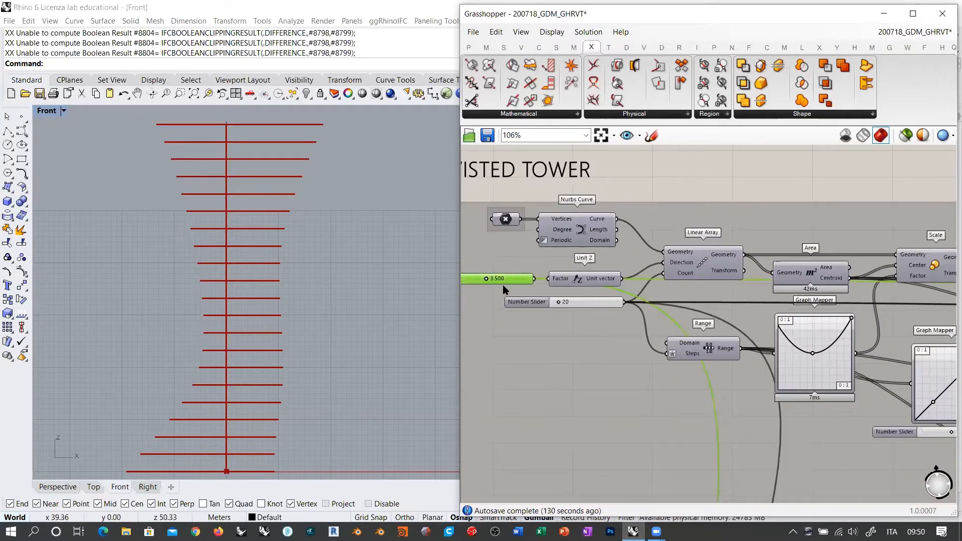
# Follow the level height slider's wire across the definition to the ggRvt Level component and examine its inputs.
pyautogui.scroll(-3, 498, 277)
pyautogui.moveTo(872, 298); pyautogui.dragTo(491, 266, button='right')
pyautogui.moveTo(820, 287); pyautogui.dragTo(591, 275, button='right')
pyautogui.scroll(4, 542, 261)
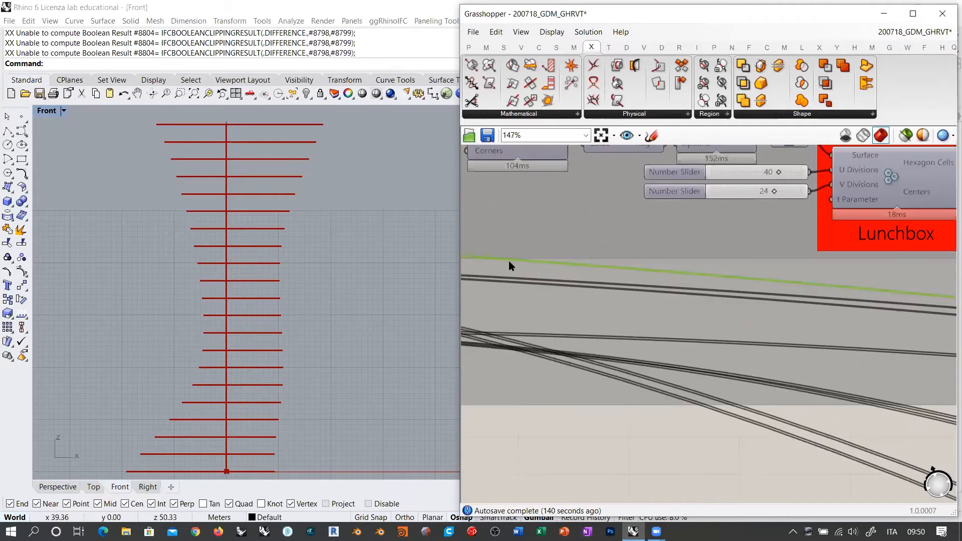
pyautogui.moveTo(865, 308); pyautogui.dragTo(533, 265, button='right')
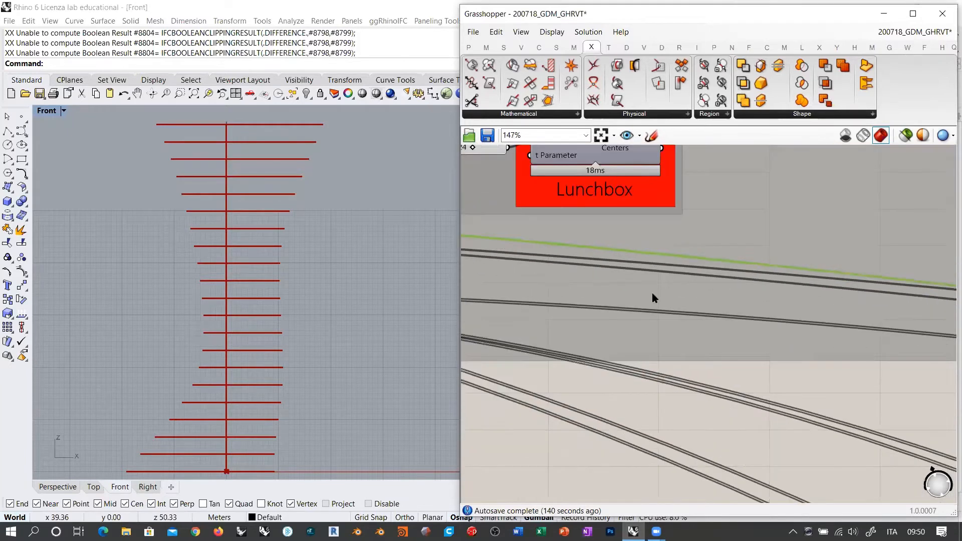
pyautogui.moveTo(694, 304); pyautogui.dragTo(666, 305, button='right')
pyautogui.scroll(-3, 701, 271)
pyautogui.scroll(3, 776, 274)
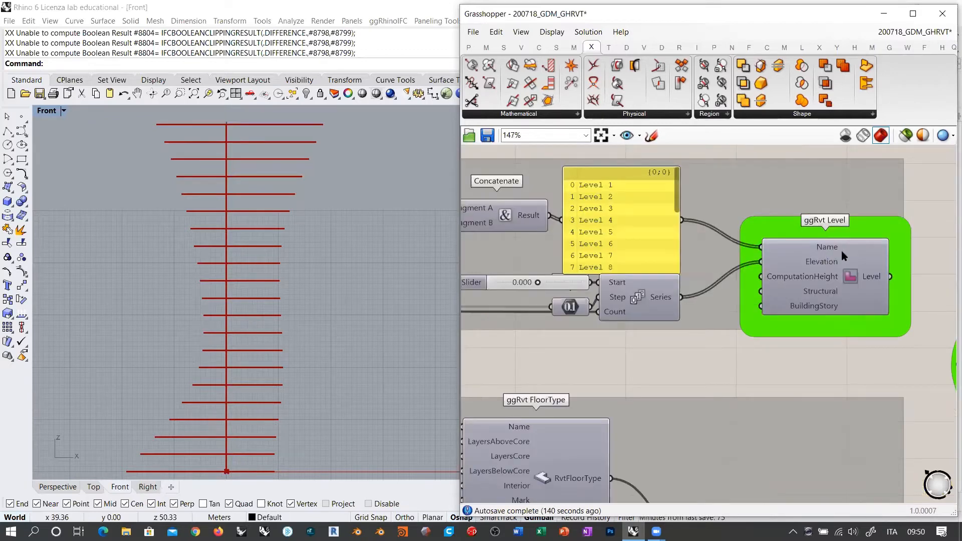
pyautogui.click(857, 278)
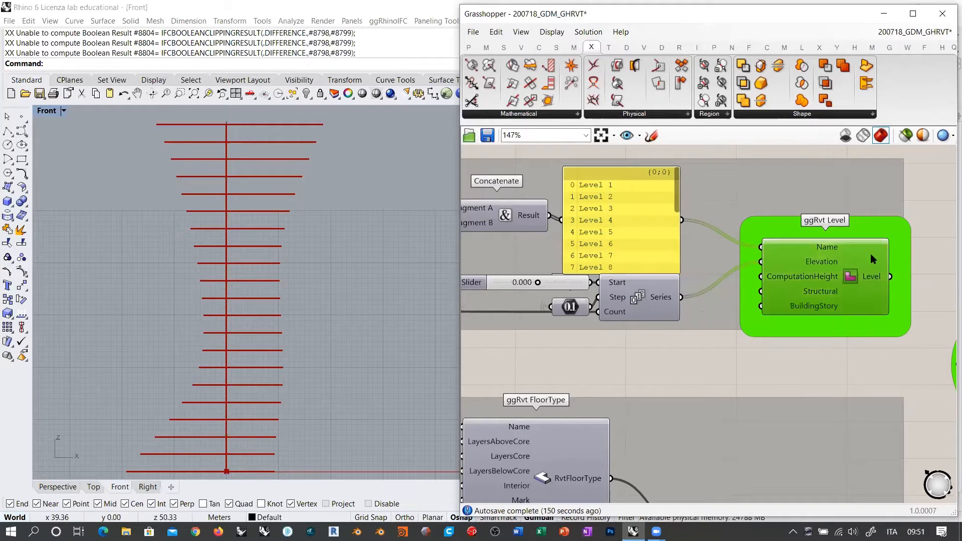
# Trace the level height slider in the Twisted Tower group down to the expression that feeds Line SDL's length.
pyautogui.scroll(-5, 872, 251)
pyautogui.scroll(-8, 664, 278)
pyautogui.moveTo(501, 271); pyautogui.dragTo(649, 260, button='right')
pyautogui.scroll(4, 648, 259)
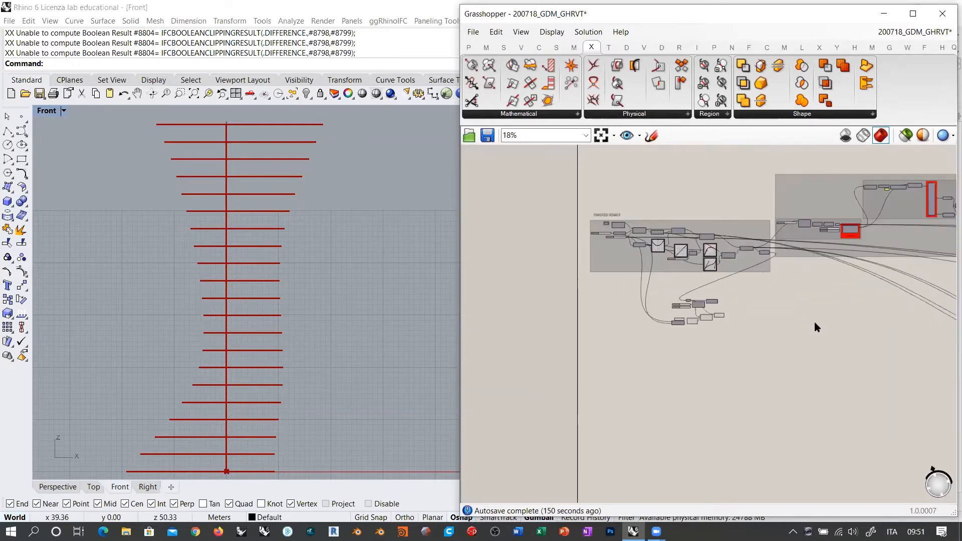
pyautogui.scroll(6, 667, 267)
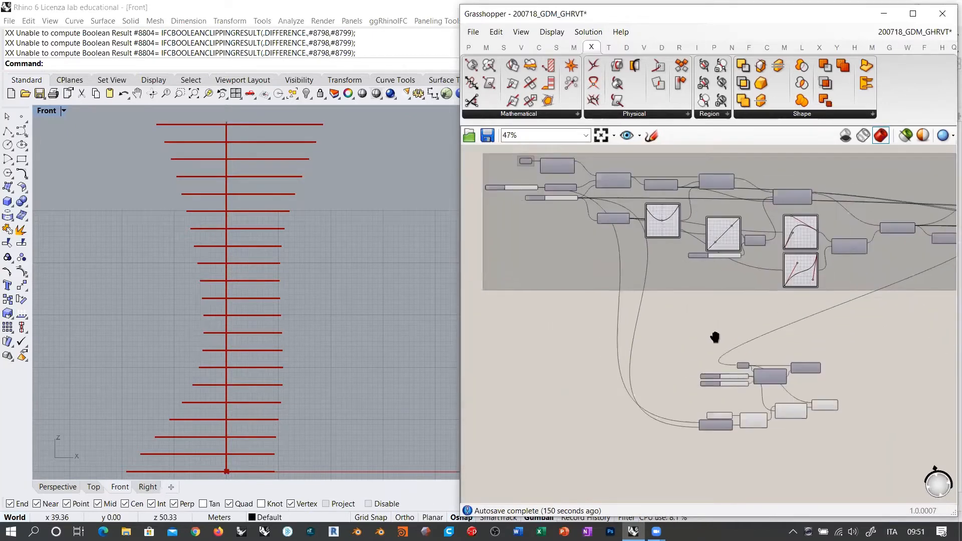
pyautogui.scroll(2, 597, 212)
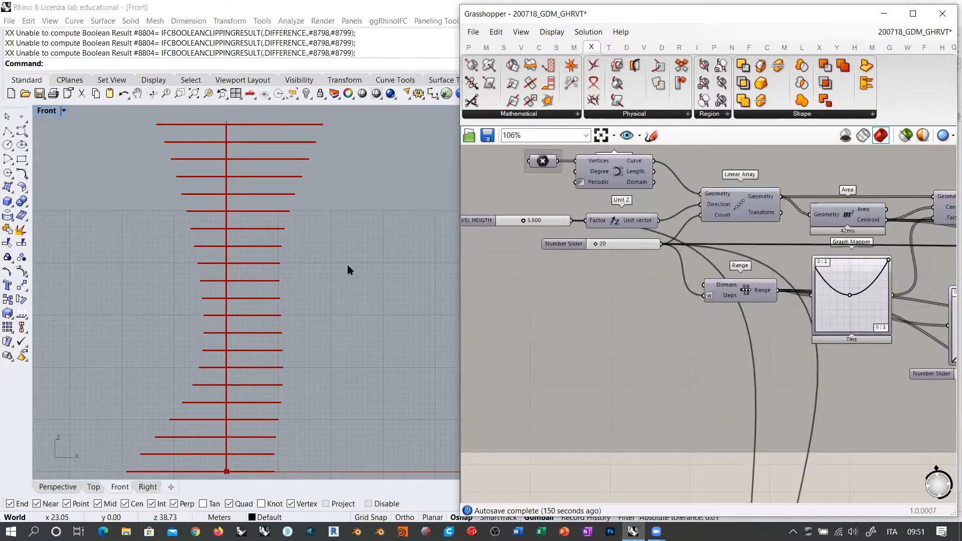
pyautogui.click(548, 220)
pyautogui.moveTo(787, 496); pyautogui.dragTo(617, 227, button='right')
pyautogui.scroll(-2, 618, 227)
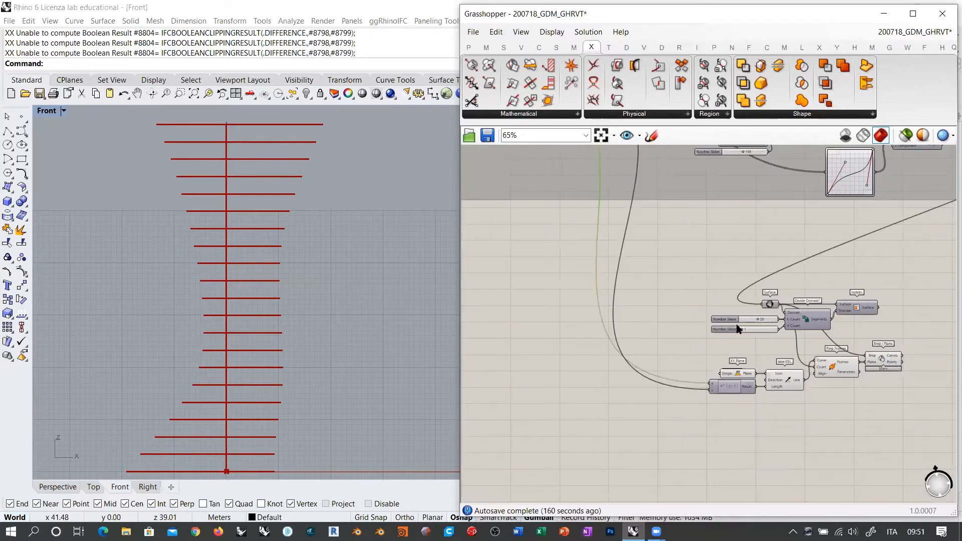
pyautogui.scroll(2, 702, 323)
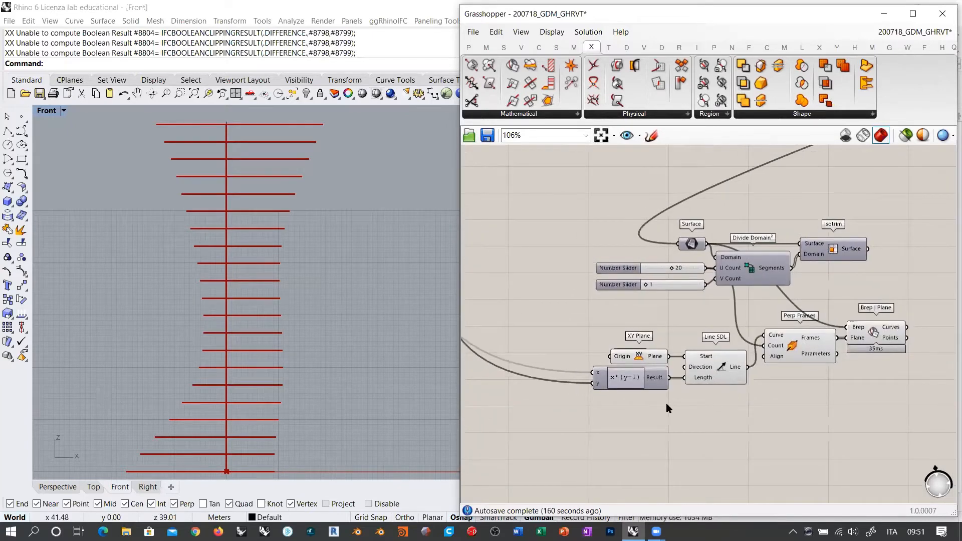
# Change the expression feeding Line SDL's length to x*y.
pyautogui.scroll(2, 662, 381)
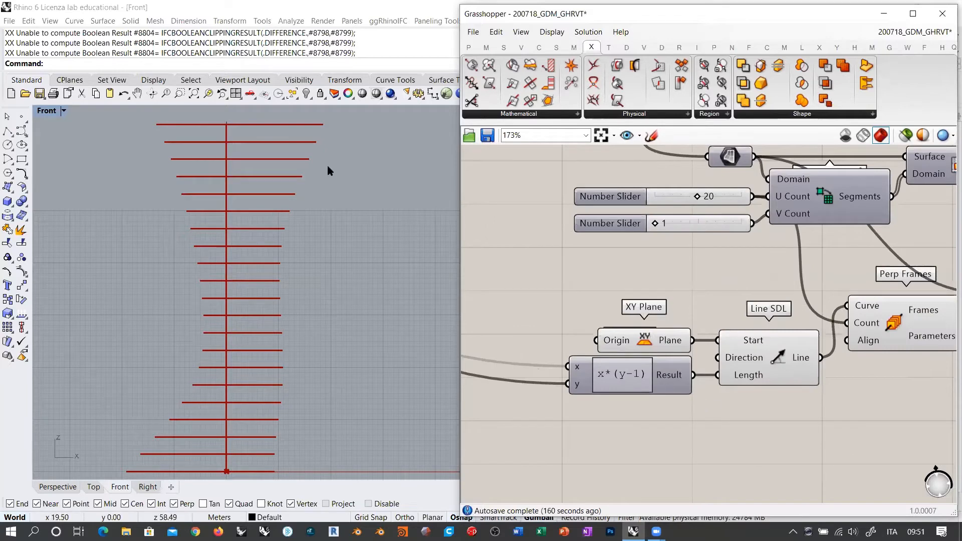
pyautogui.doubleClick(625, 373)
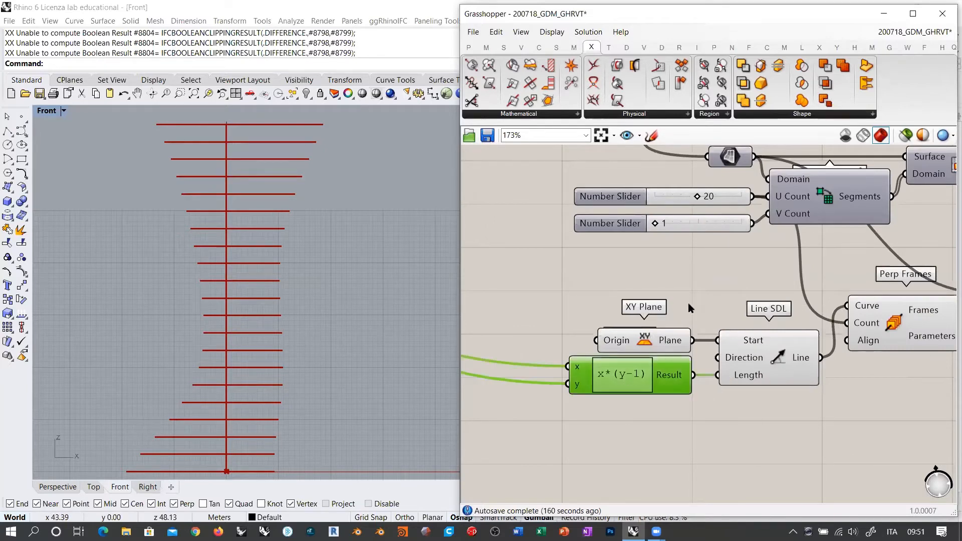
pyautogui.moveTo(544, 321); pyautogui.dragTo(660, 331)
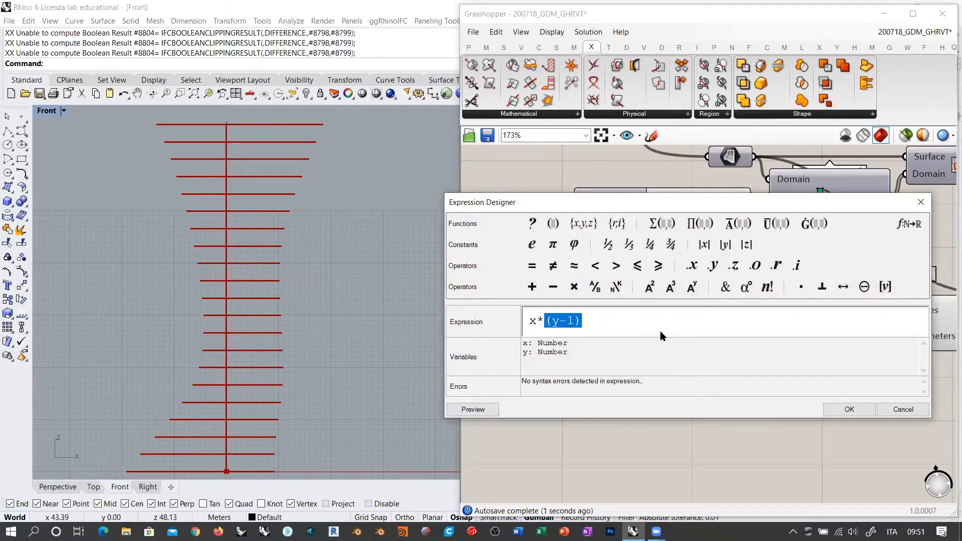
pyautogui.write('y')
pyautogui.click(850, 410)
# Check the Linear Array floor curves in the Twisted Tower group by toggling the component's preview.
pyautogui.scroll(-5, 757, 431)
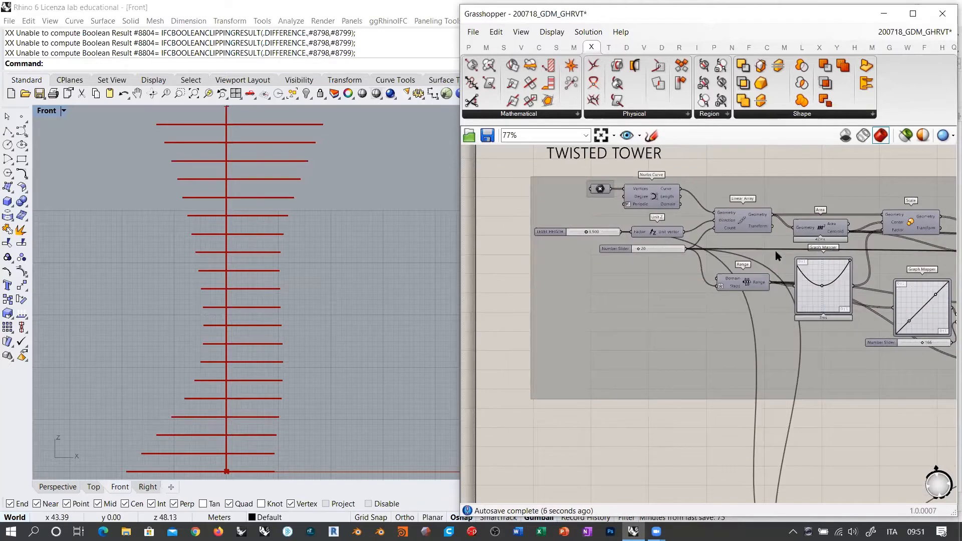
pyautogui.click(746, 221)
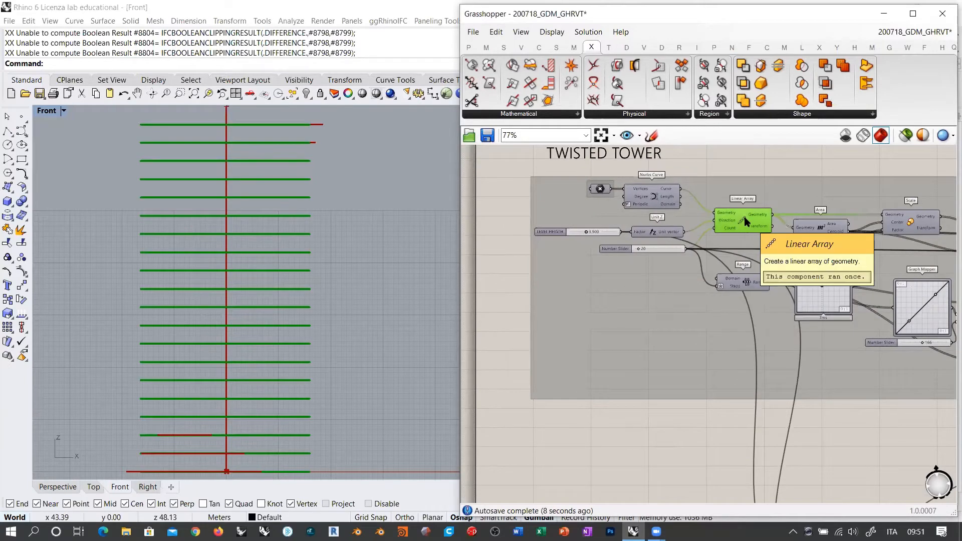
pyautogui.hotkey('ctrl', 'q')
# Inspect the failing Brep | Plane component and compare its section curves from base to top in the Front view.
pyautogui.moveTo(826, 409); pyautogui.dragTo(606, 253, button='right')
pyautogui.moveTo(777, 399); pyautogui.dragTo(633, 307, button='right')
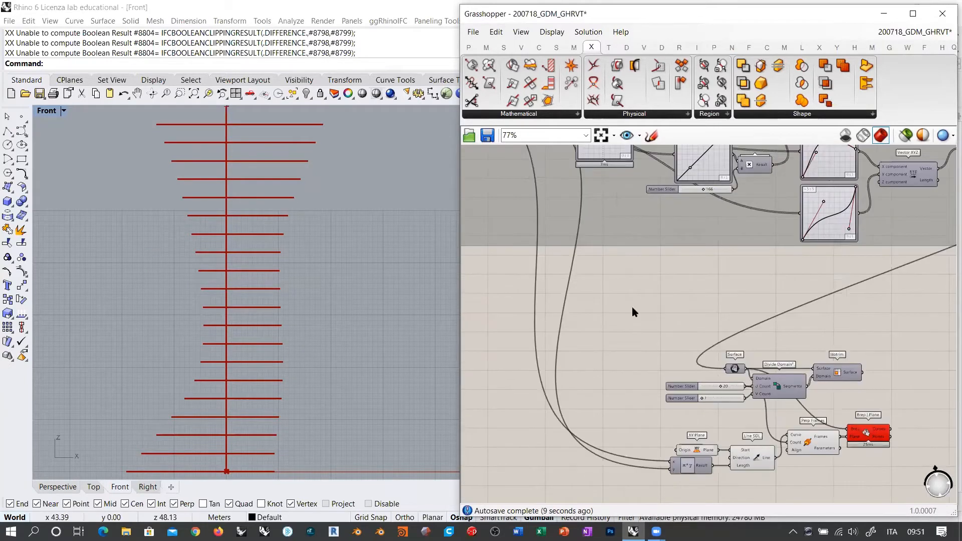
pyautogui.scroll(2, 713, 347)
pyautogui.scroll(1, 715, 351)
pyautogui.click(726, 337)
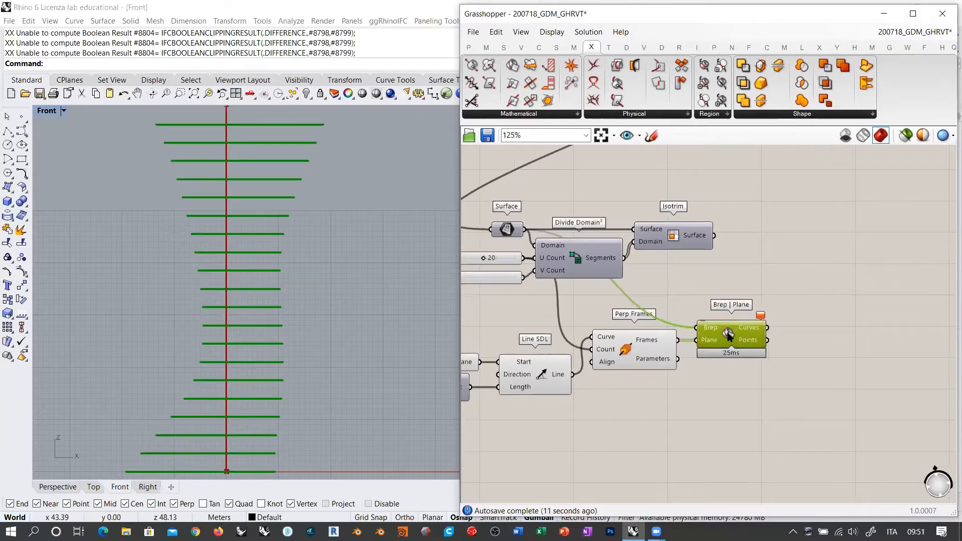
pyautogui.click(780, 359)
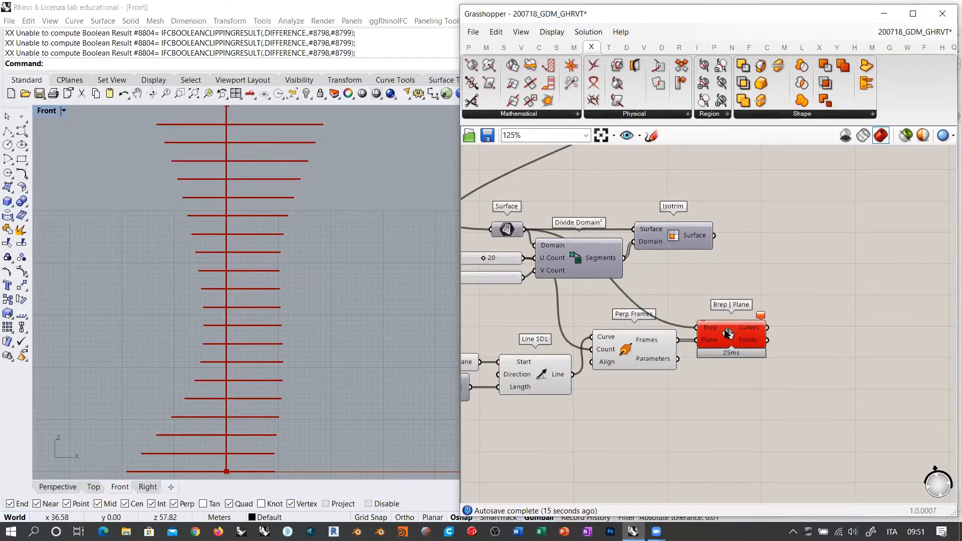
pyautogui.click(734, 339)
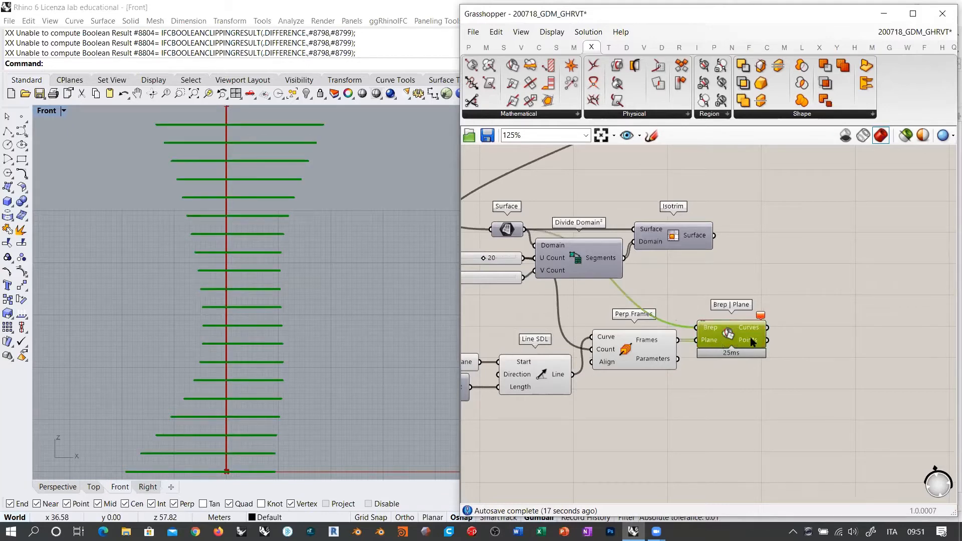
pyautogui.scroll(3, 752, 340)
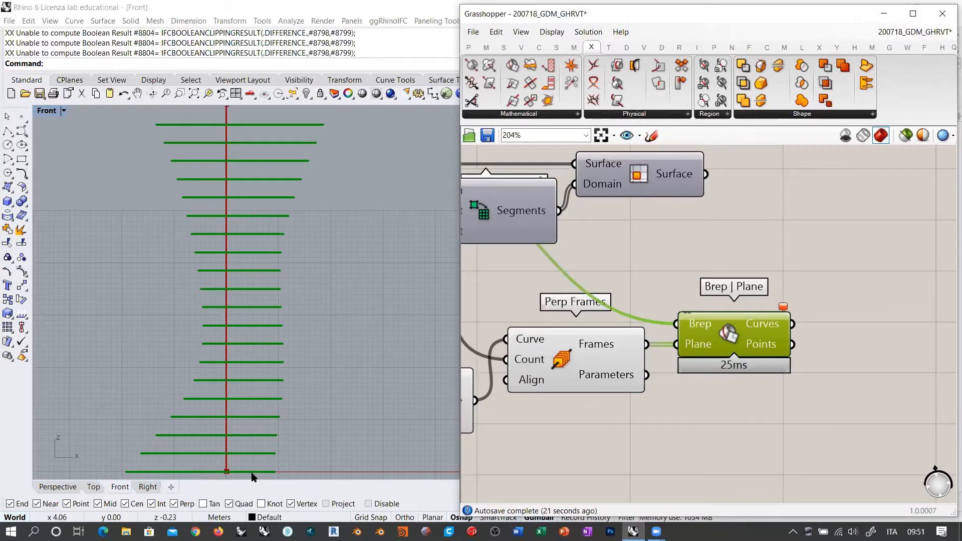
pyautogui.moveTo(273, 206); pyautogui.dragTo(272, 212, button='right')
pyautogui.scroll(-2, 273, 212)
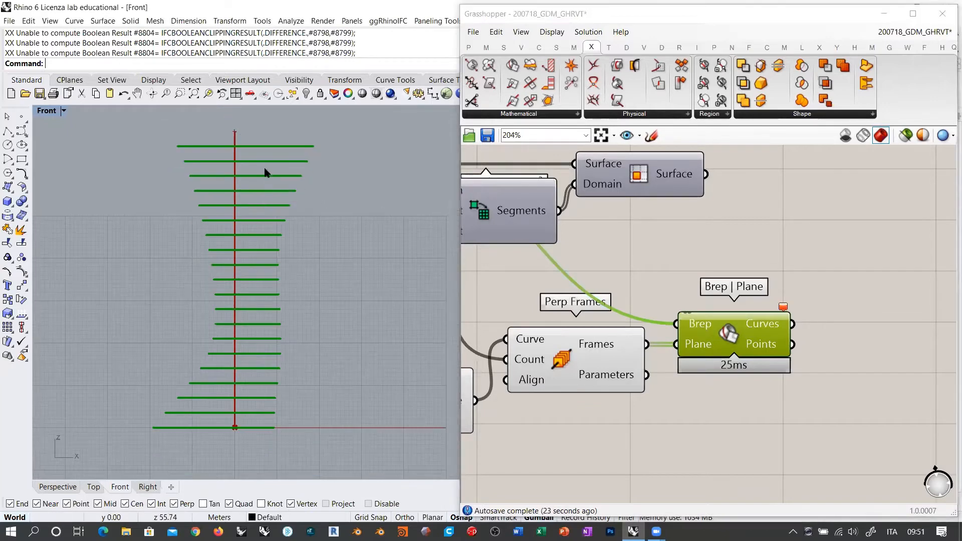
pyautogui.click(635, 294)
# Compare the Line SDL axis and Linear Array floor curves with the tower sections, and examine the branches of the Brep | Plane Curves output.
pyautogui.scroll(-4, 781, 310)
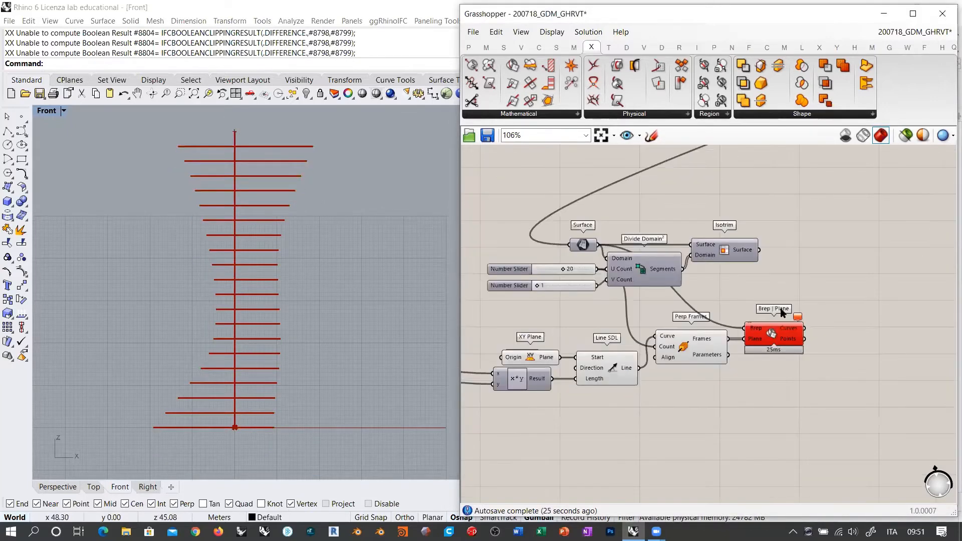
pyautogui.scroll(-1, 628, 271)
pyautogui.moveTo(627, 271); pyautogui.dragTo(733, 269, button='right')
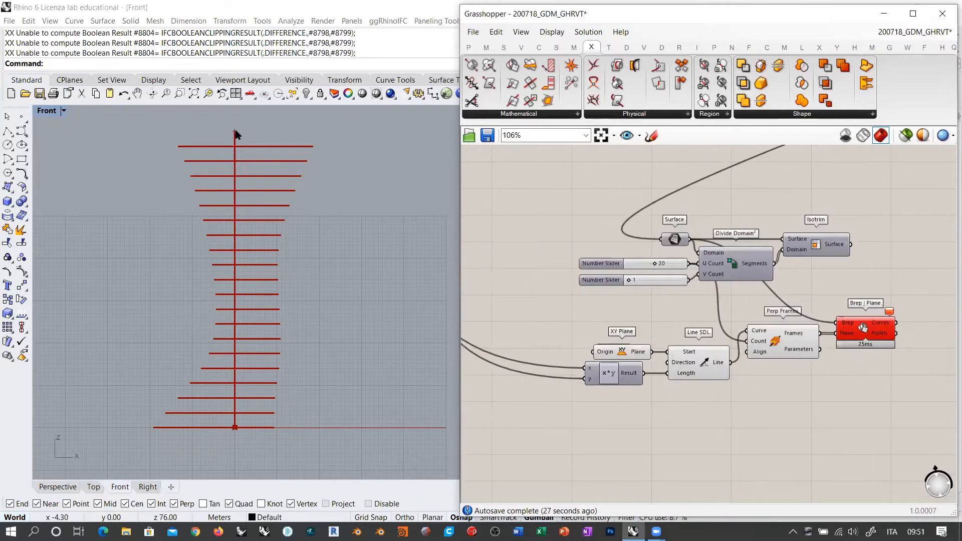
pyautogui.click(711, 365)
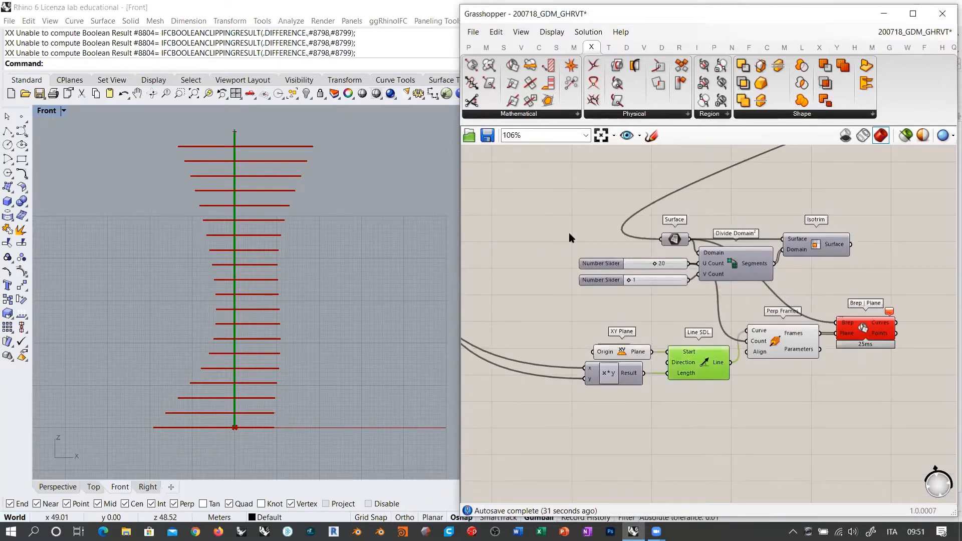
pyautogui.moveTo(569, 234); pyautogui.dragTo(664, 405, button='right')
pyautogui.scroll(-4, 670, 306)
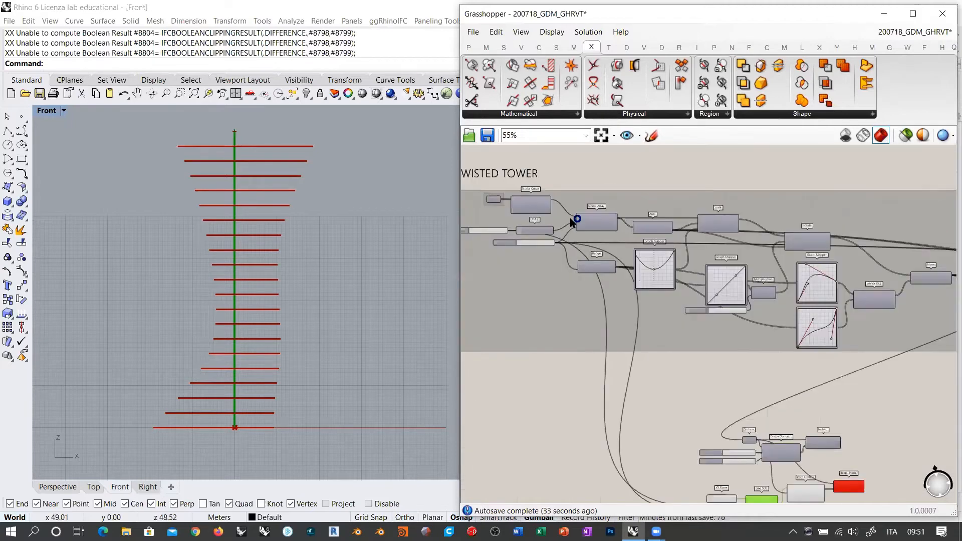
pyautogui.click(612, 227)
pyautogui.scroll(4, 614, 229)
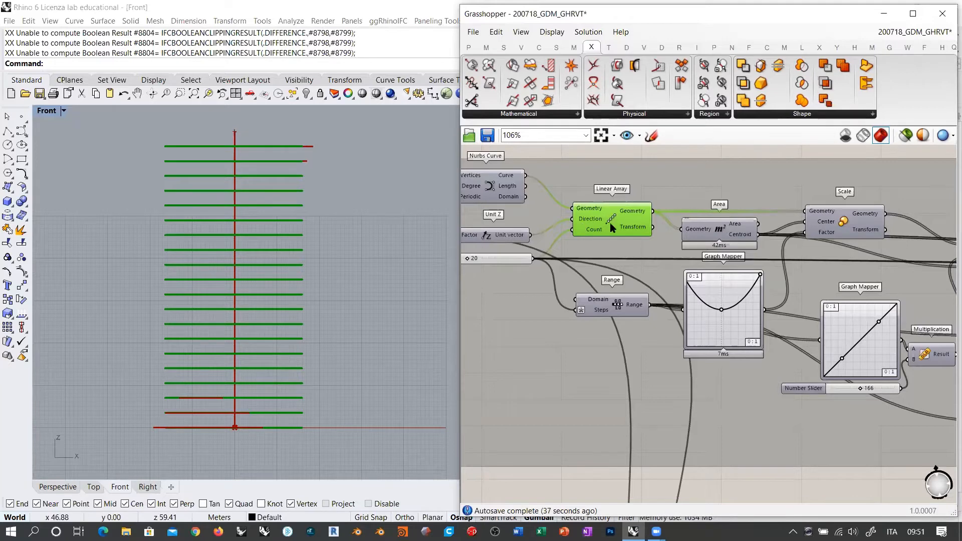
pyautogui.moveTo(727, 349); pyautogui.dragTo(648, 256, button='right')
pyautogui.moveTo(802, 369); pyautogui.dragTo(725, 332, button='right')
pyautogui.scroll(5, 741, 337)
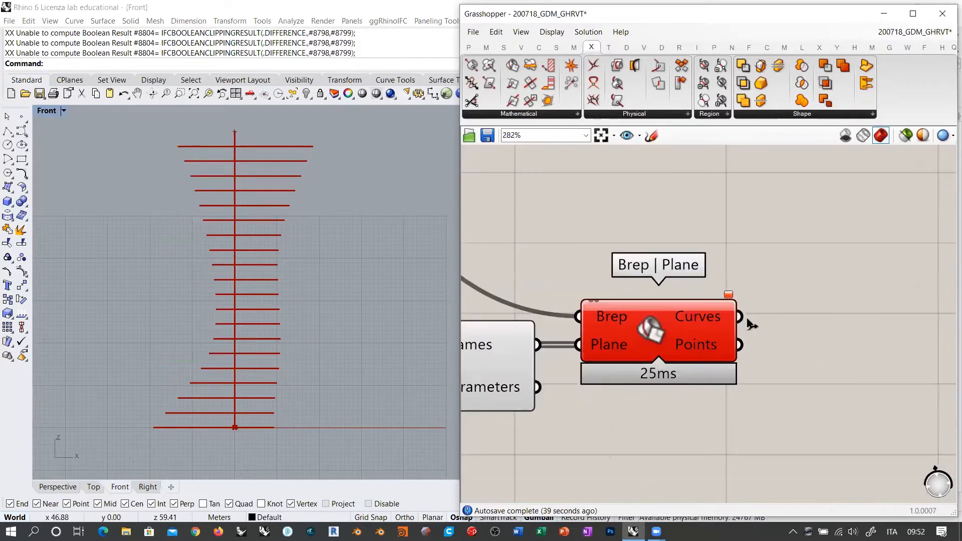
pyautogui.moveTo(714, 321)
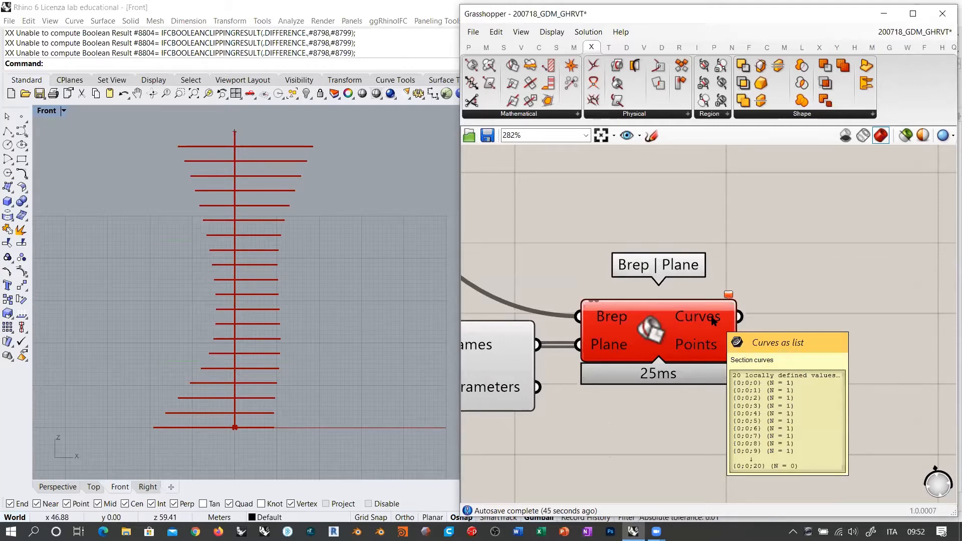
# Add a Clean Tree component, feed the Brep | Plane Curves output into its Tree input, and turn off the Brep | Plane preview.
pyautogui.moveTo(714, 321); pyautogui.dragTo(740, 326, button='right')
pyautogui.doubleClick(741, 325)
pyautogui.write('cle')
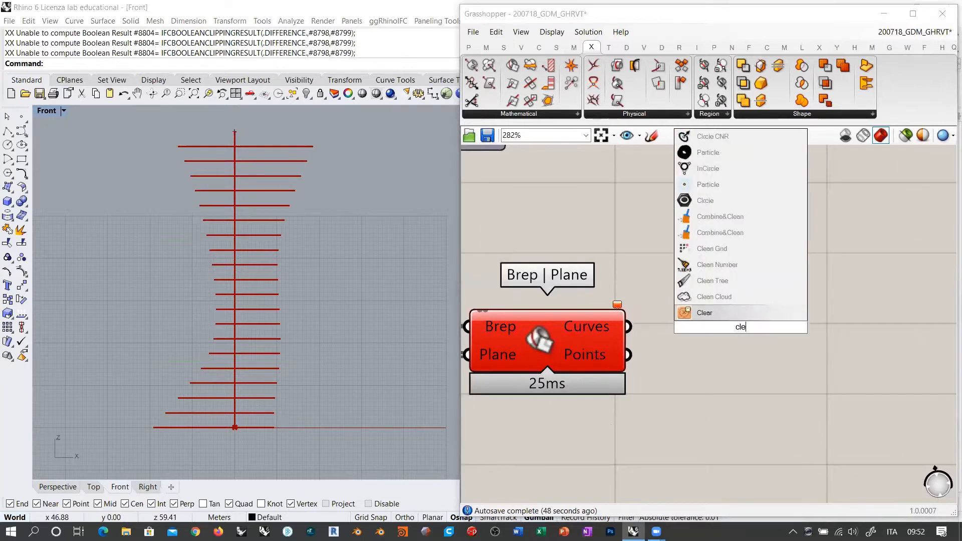
pyautogui.click(704, 281)
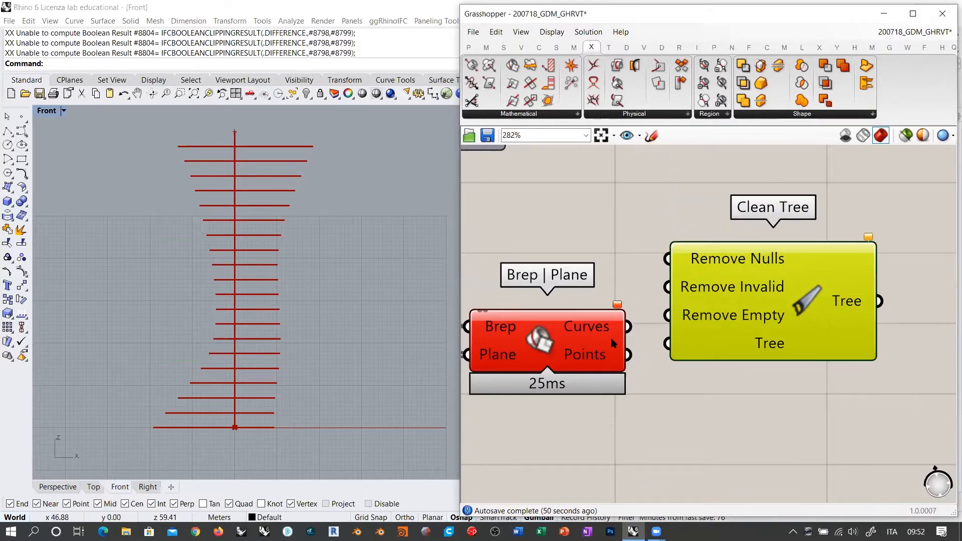
pyautogui.moveTo(628, 326); pyautogui.dragTo(674, 315)
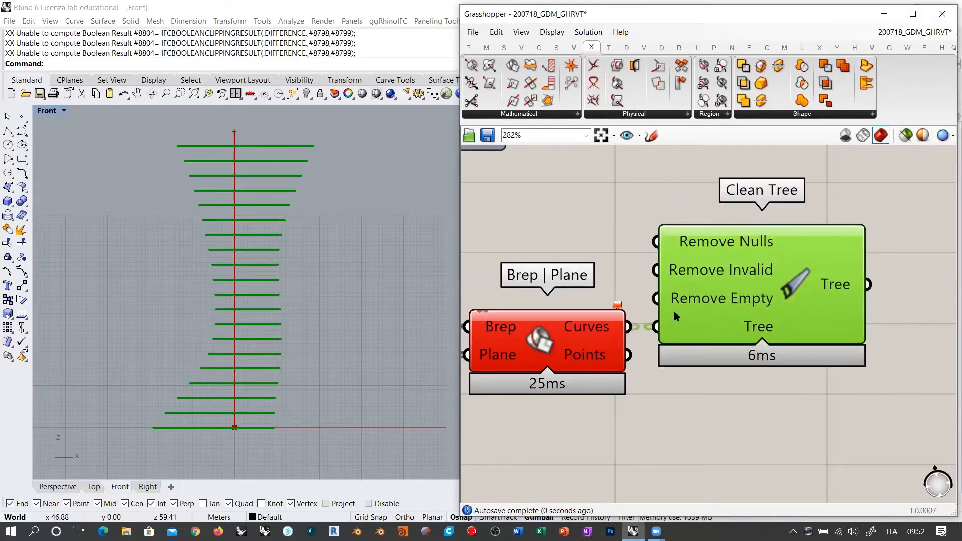
pyautogui.click(548, 332)
pyautogui.hotkey('ctrl', 'q')
# Invert the Remove Empty input of Clean Tree and check the branches of its output tree.
pyautogui.moveTo(757, 396); pyautogui.dragTo(688, 419, button='right')
pyautogui.click(689, 334)
pyautogui.click(672, 409)
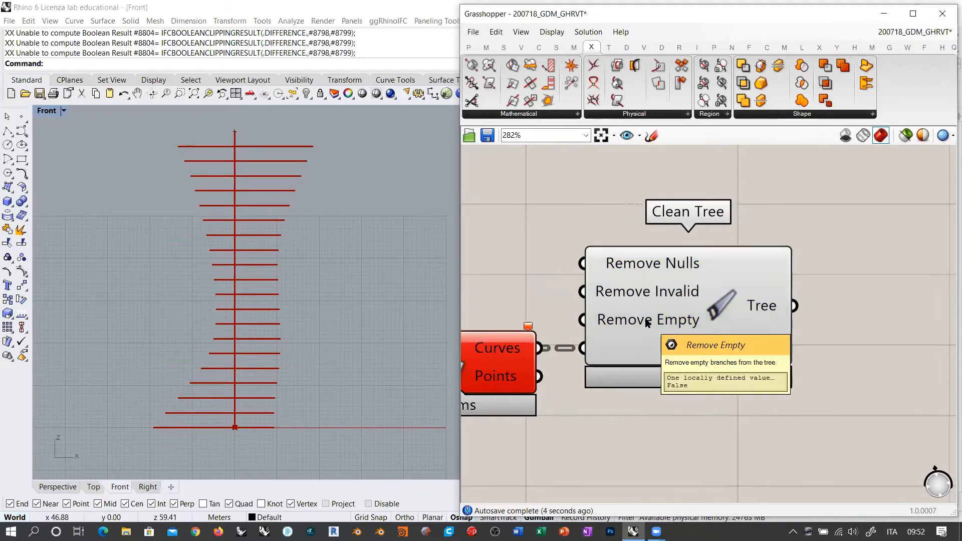
pyautogui.rightClick(647, 322)
pyautogui.click(675, 414)
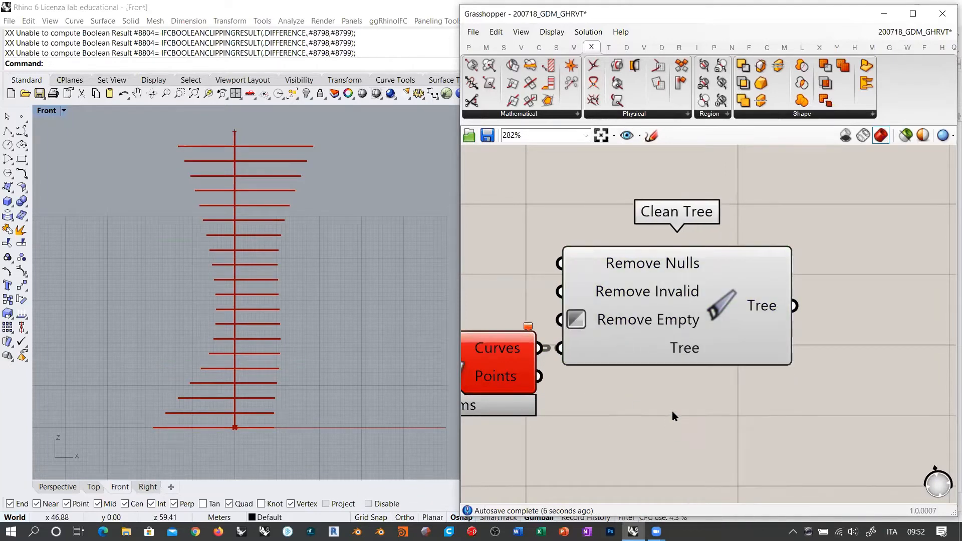
pyautogui.moveTo(692, 323); pyautogui.dragTo(700, 324)
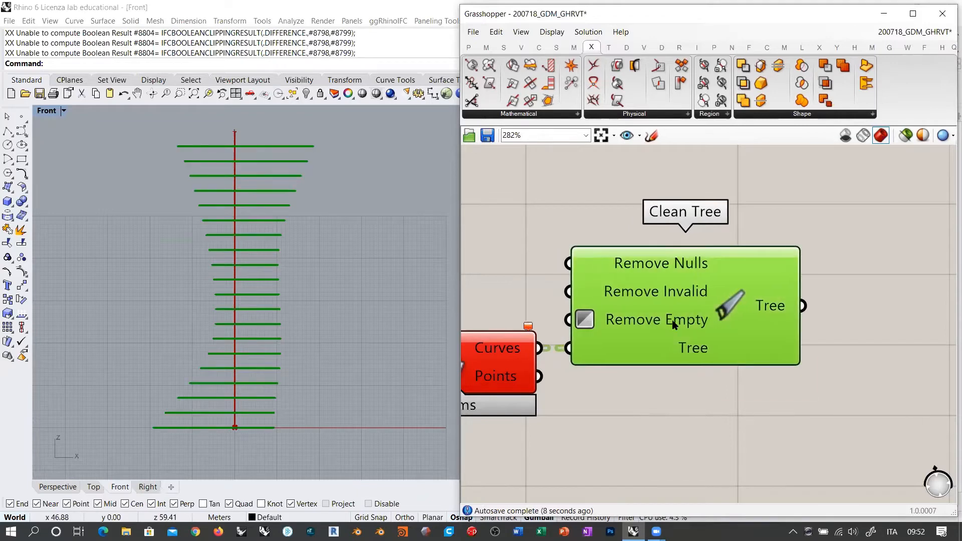
pyautogui.moveTo(508, 354)
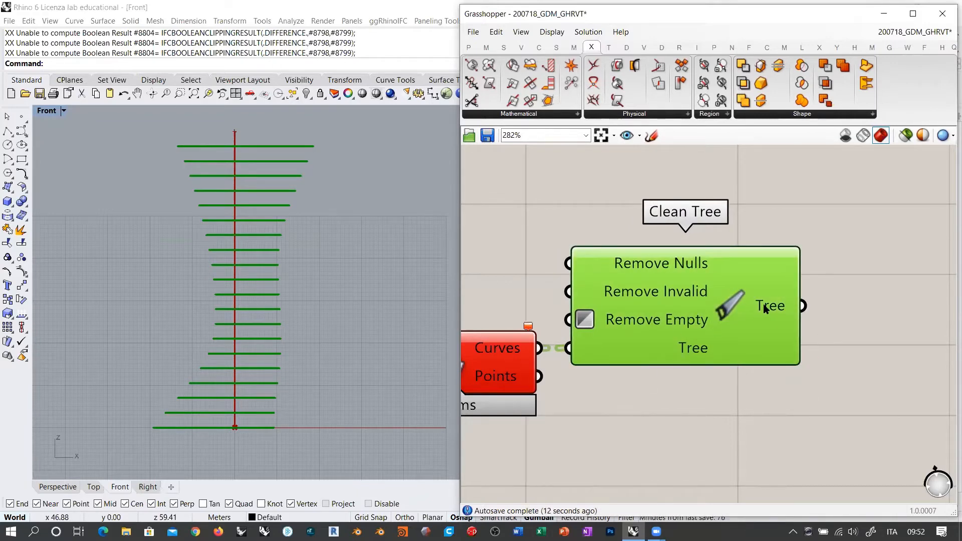
pyautogui.moveTo(766, 309)
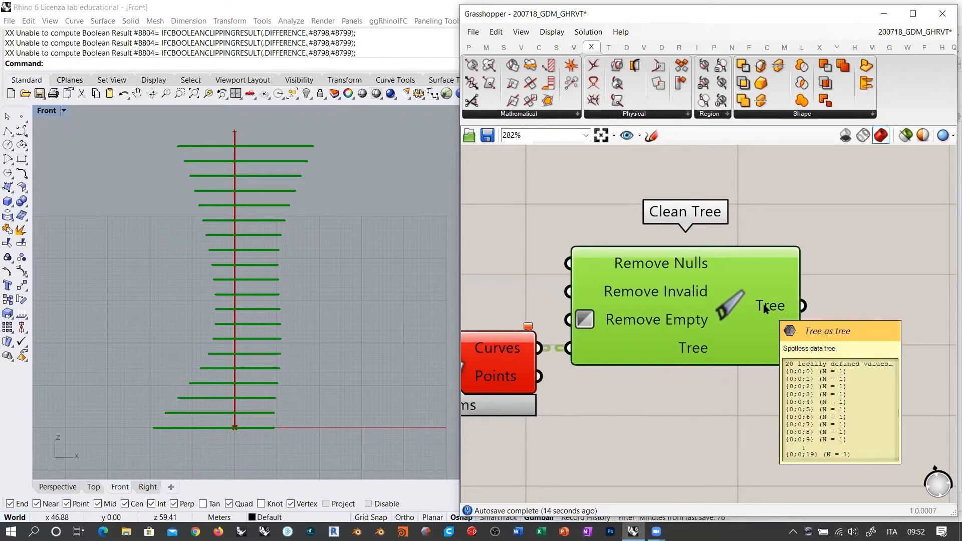
# Turn off the previews of the Perp Frames and Line SDL components.
pyautogui.scroll(-5, 625, 288)
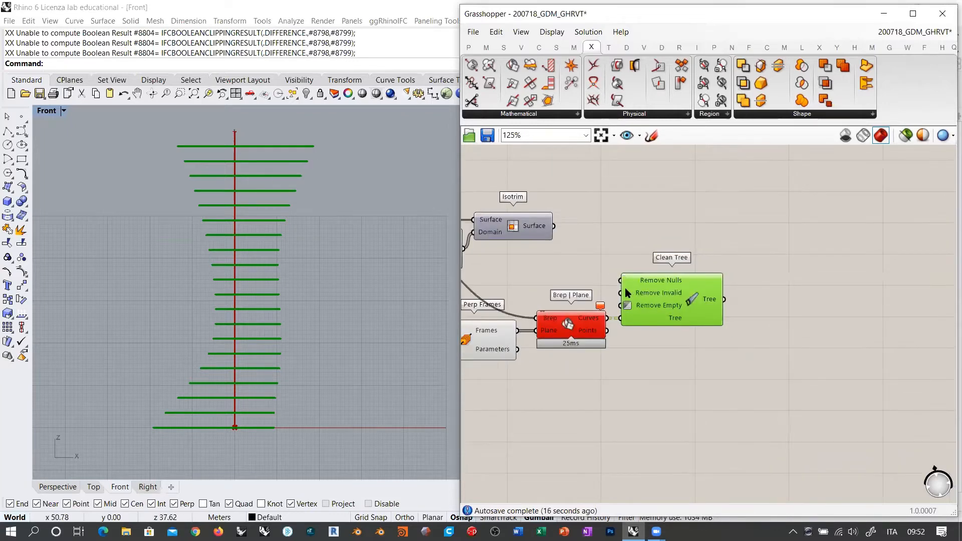
pyautogui.moveTo(625, 287); pyautogui.dragTo(778, 318, button='right')
pyautogui.scroll(-2, 778, 319)
pyautogui.click(661, 361)
pyautogui.hotkey('ctrl', 'q')
pyautogui.click(605, 376)
pyautogui.hotkey('ctrl', 'q')
pyautogui.click(718, 378)
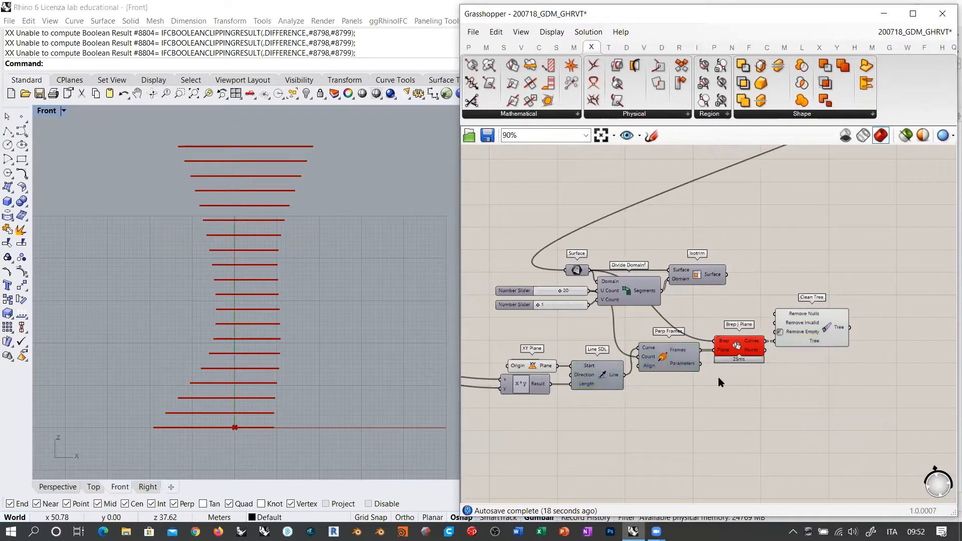
# Add a Surface Split component fed by the tower Surface parameter and by the Clean Tree output as its cutting curves.
pyautogui.moveTo(736, 347); pyautogui.dragTo(572, 358, button='right')
pyautogui.scroll(3, 698, 336)
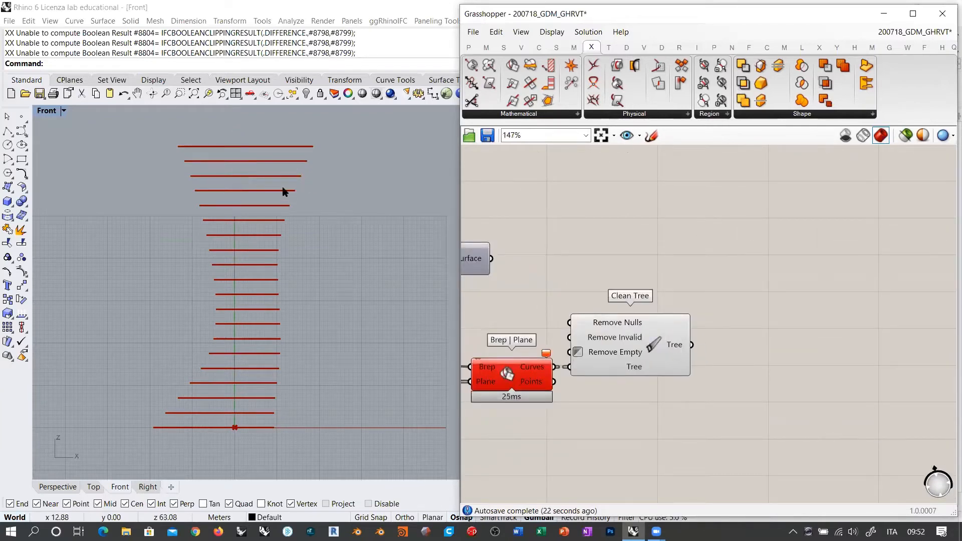
pyautogui.scroll(-3, 784, 360)
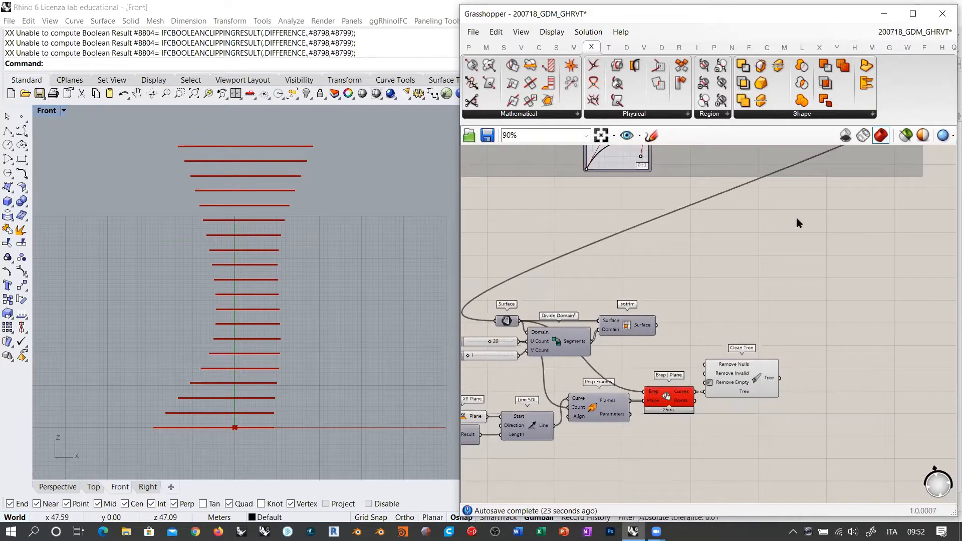
pyautogui.click(644, 115)
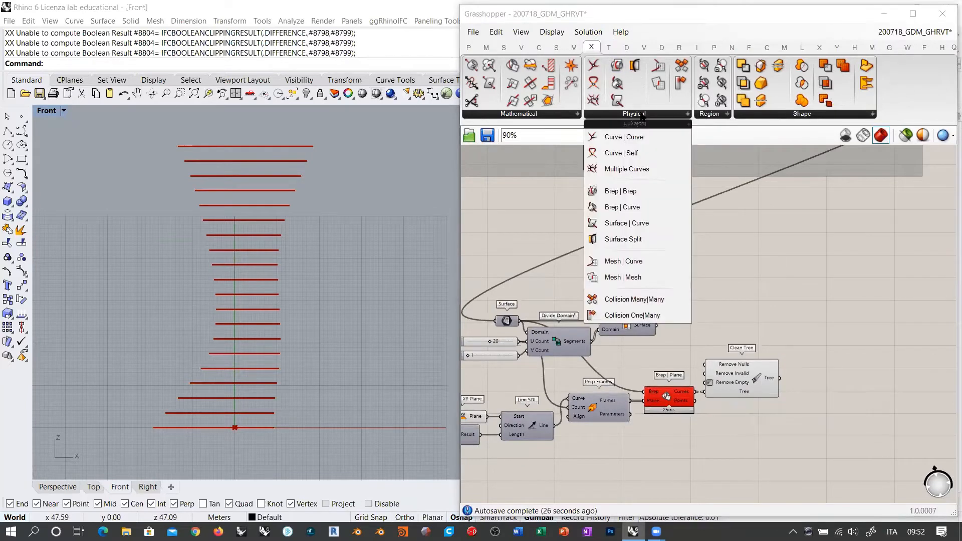
pyautogui.moveTo(626, 236); pyautogui.dragTo(809, 317)
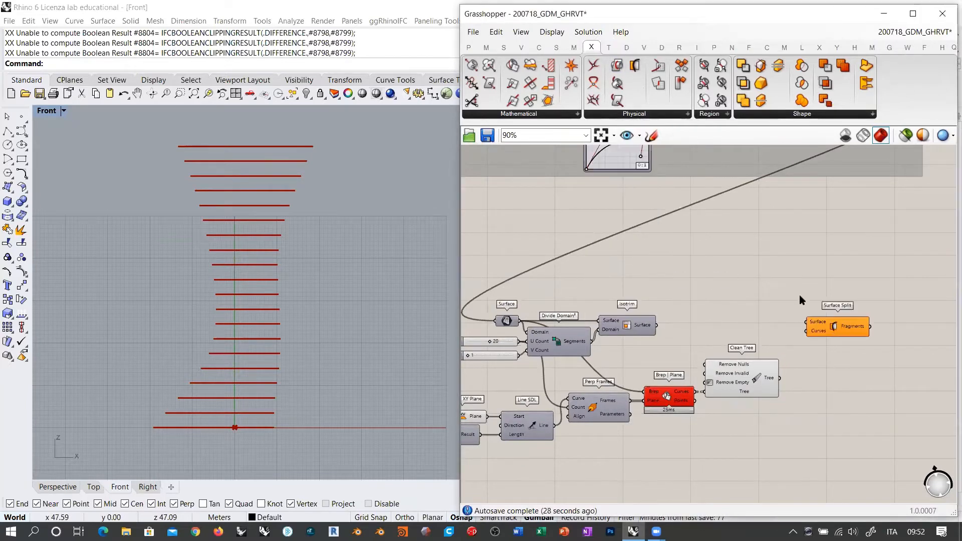
pyautogui.moveTo(511, 325); pyautogui.dragTo(805, 323)
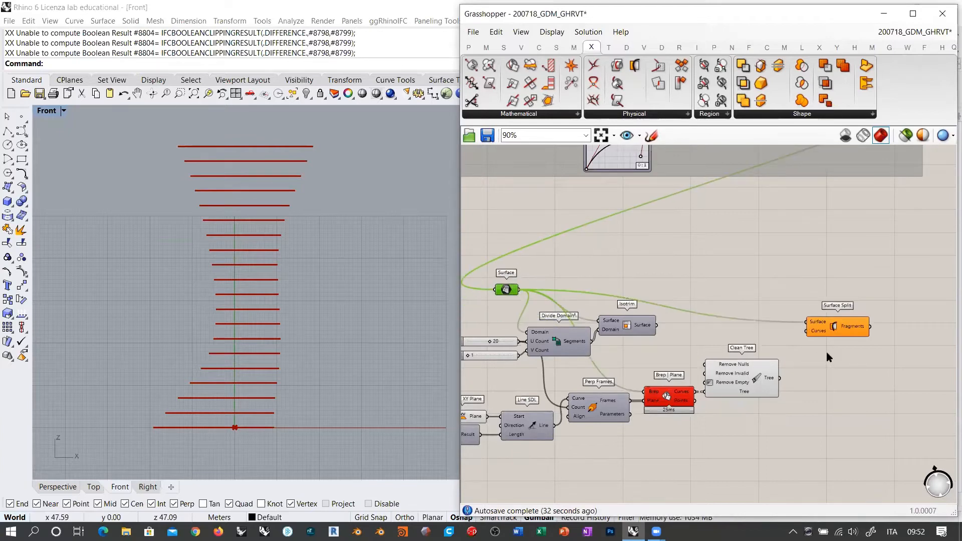
pyautogui.scroll(3, 826, 352)
pyautogui.moveTo(748, 393); pyautogui.dragTo(782, 339)
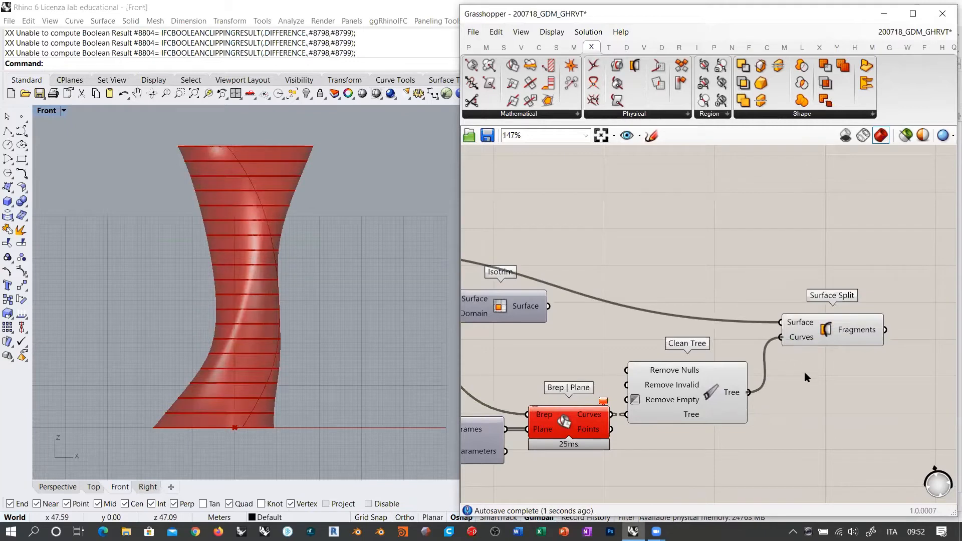
# Turn off Clean Tree's preview and flatten the Curves input of Surface Split.
pyautogui.click(701, 393)
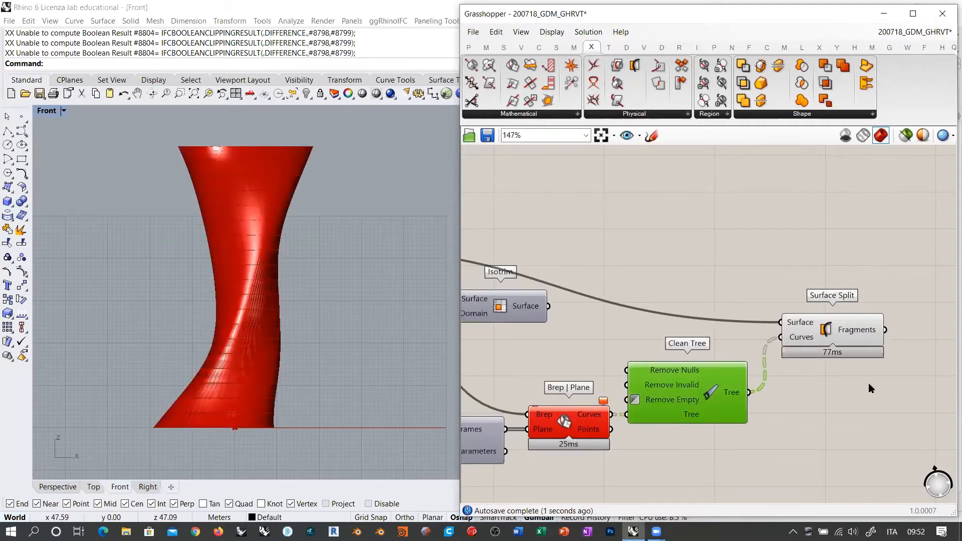
pyautogui.moveTo(868, 383); pyautogui.dragTo(735, 392, button='right')
pyautogui.click(727, 342)
pyautogui.scroll(4, 646, 345)
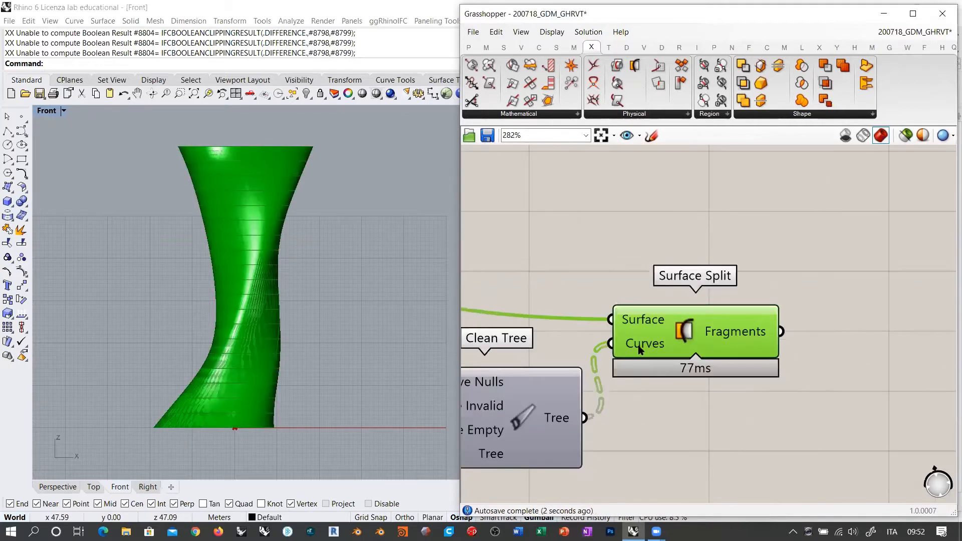
pyautogui.rightClick(648, 343)
pyautogui.click(673, 377)
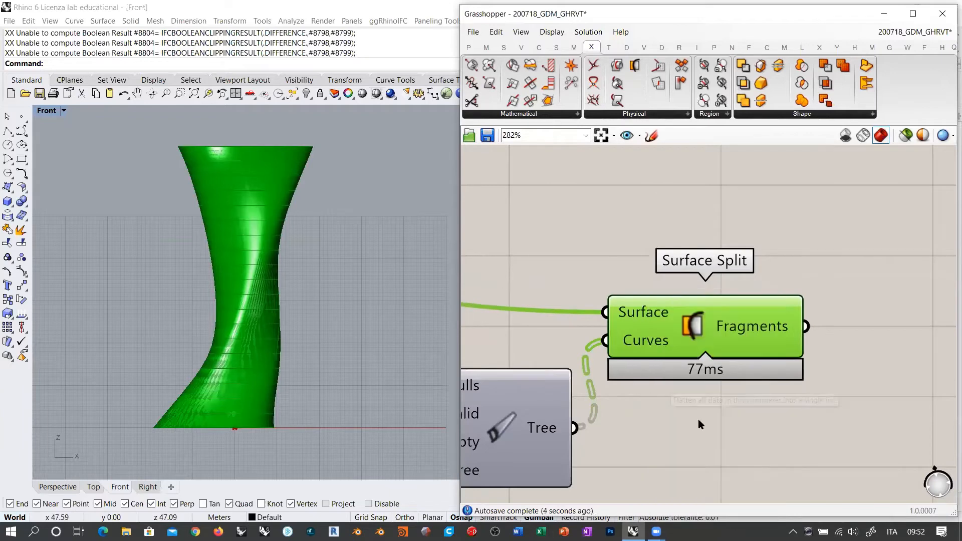
pyautogui.click(698, 421)
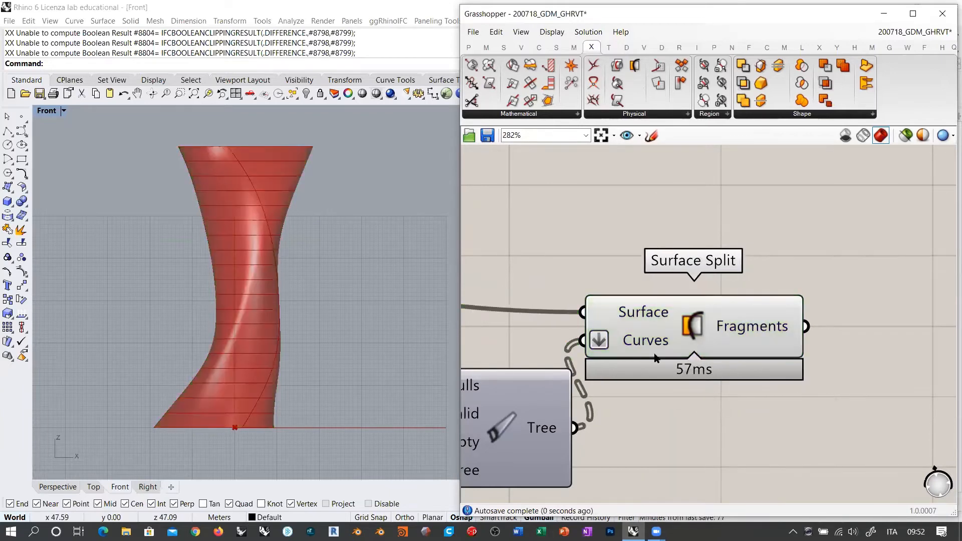
pyautogui.rightClick(630, 340)
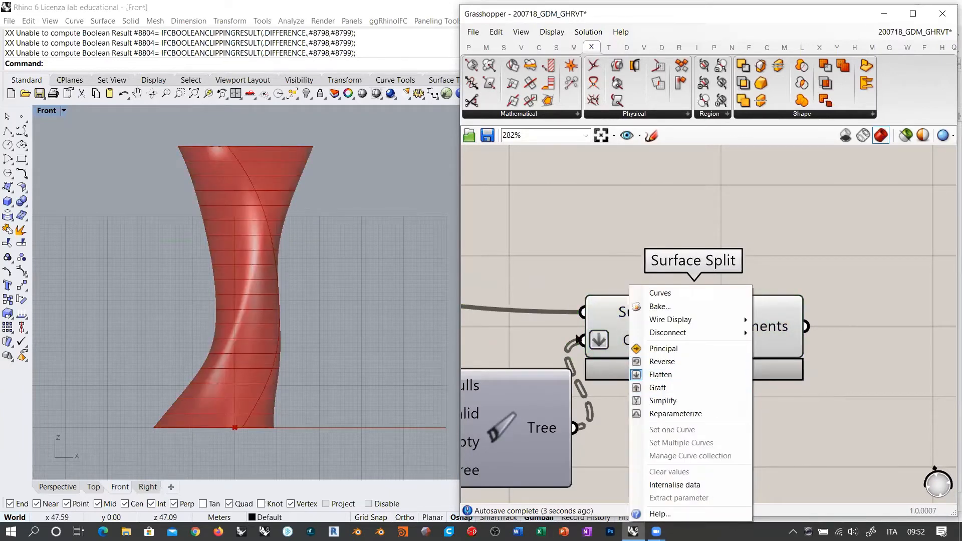
pyautogui.moveTo(637, 346); pyautogui.dragTo(652, 343)
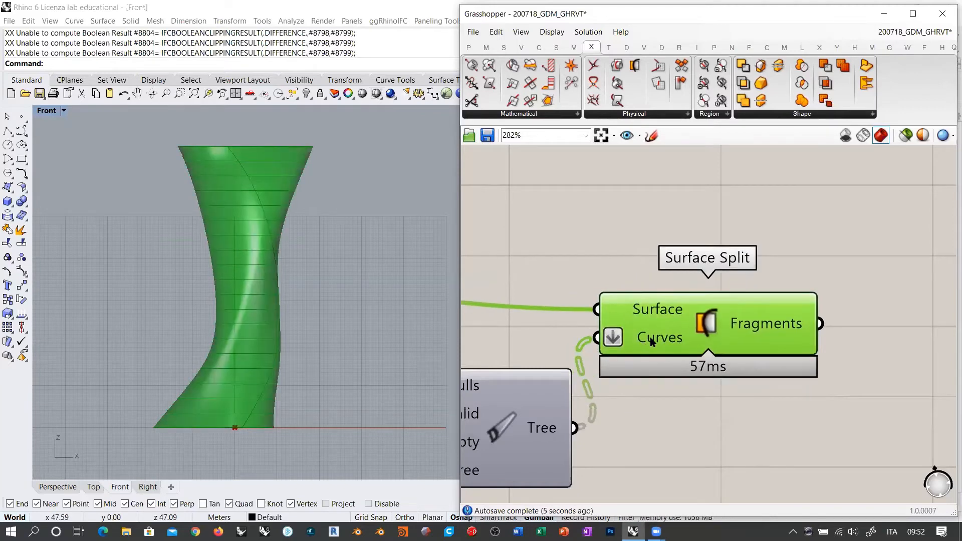
pyautogui.click(654, 405)
pyautogui.moveTo(763, 326)
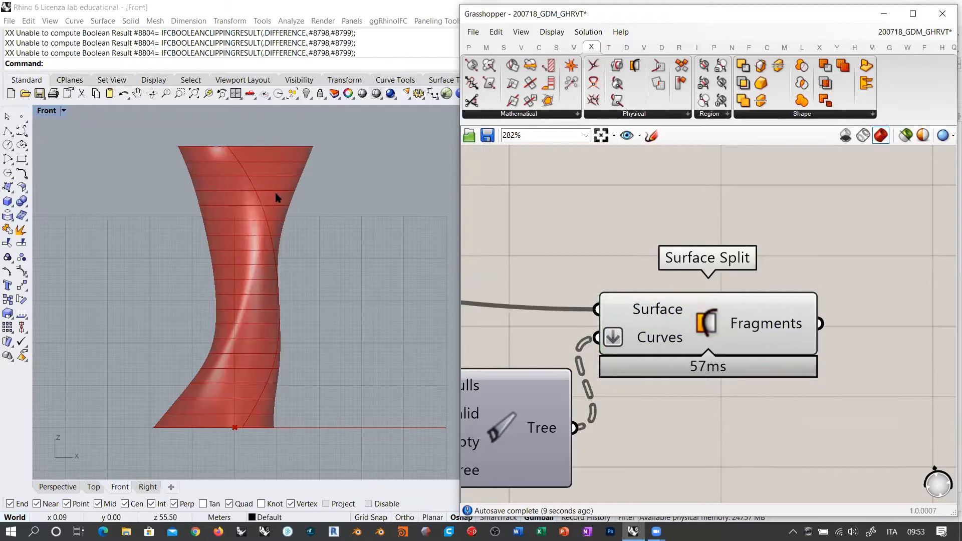
# Compare the Isotrim subdivision with the Surface Split fragments by toggling Isotrim's preview, and view the split tower in Perspective.
pyautogui.scroll(-5, 739, 283)
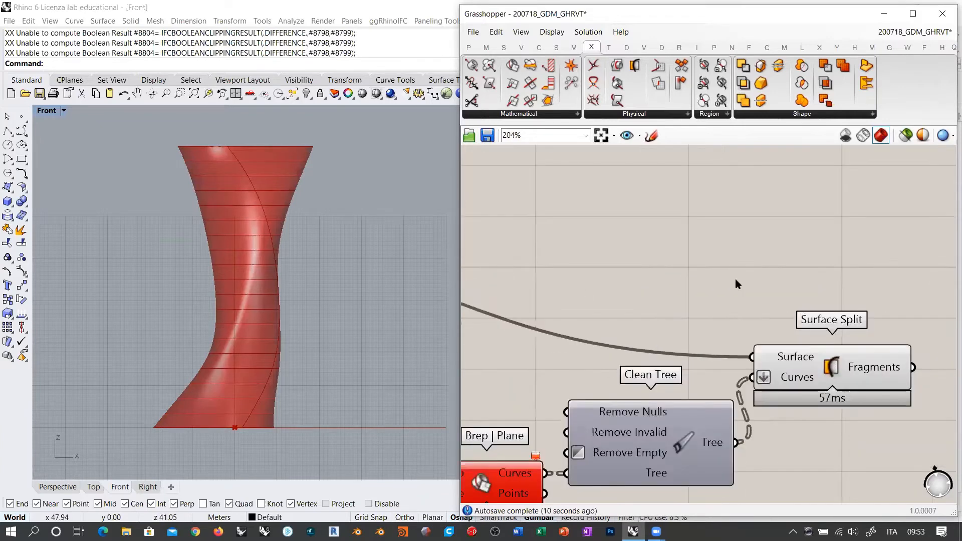
pyautogui.moveTo(602, 305); pyautogui.dragTo(690, 298, button='right')
pyautogui.click(620, 302)
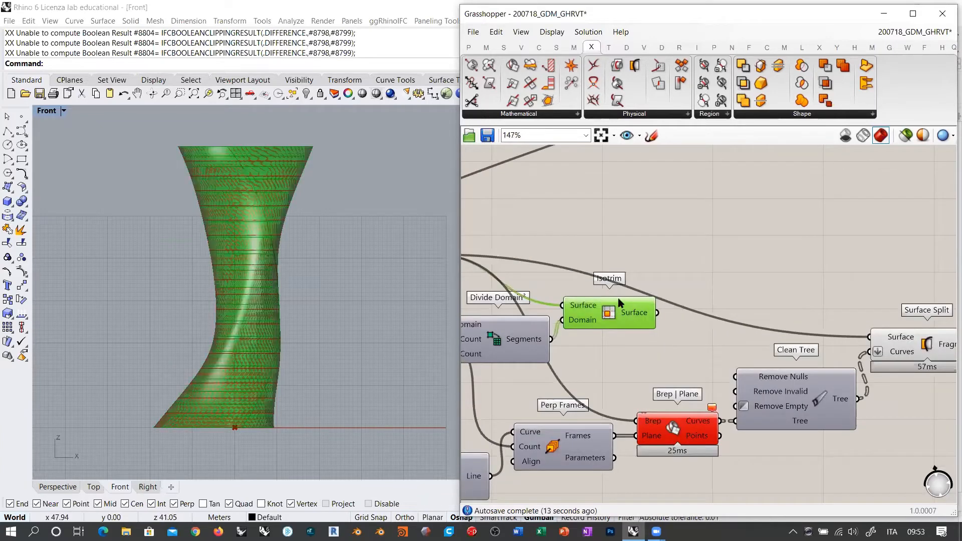
pyautogui.hotkey('ctrl', 'q')
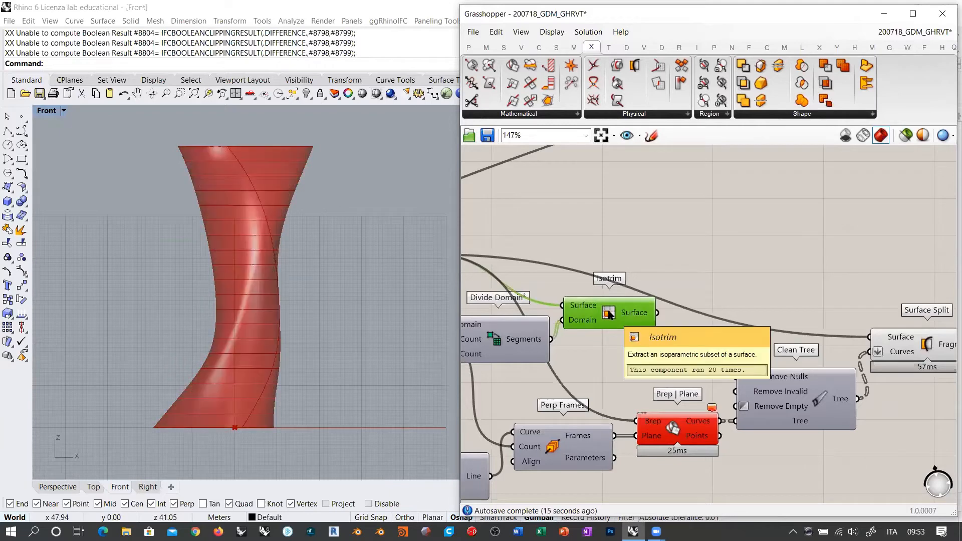
pyautogui.moveTo(953, 342); pyautogui.dragTo(766, 331, button='right')
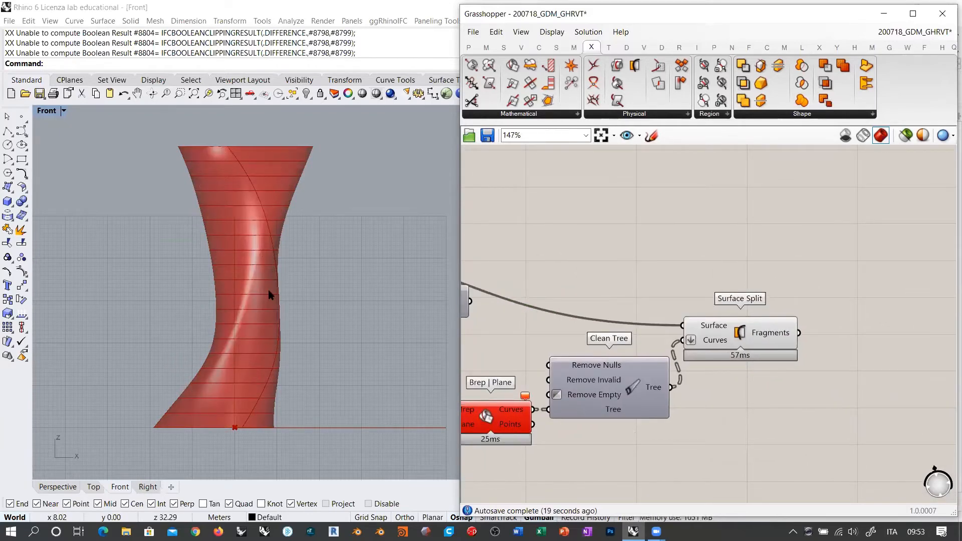
pyautogui.moveTo(771, 338)
pyautogui.click(73, 489)
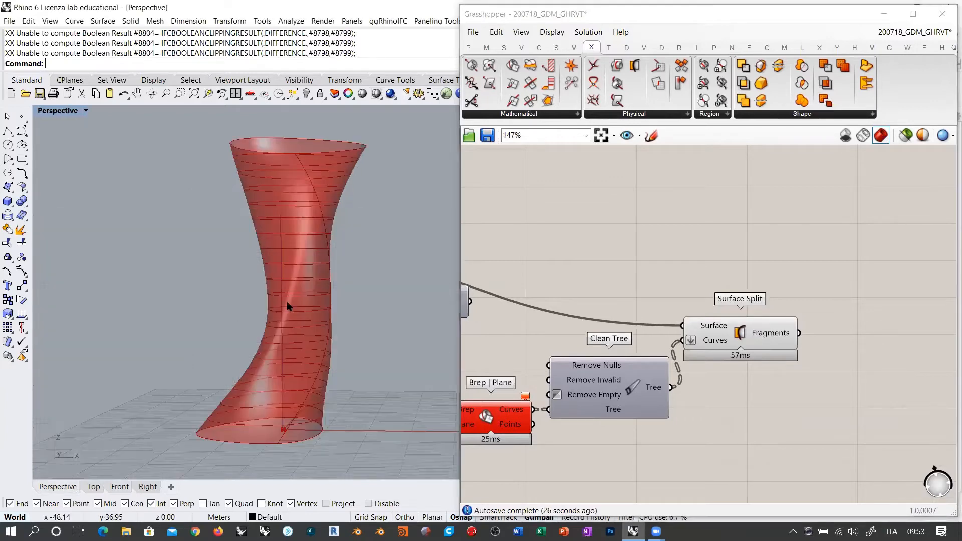
# Move the count sliders, Divide Domain² and Isotrim up, lining Isotrim up with the Surface parameter.
pyautogui.moveTo(333, 309); pyautogui.dragTo(322, 287, button='right')
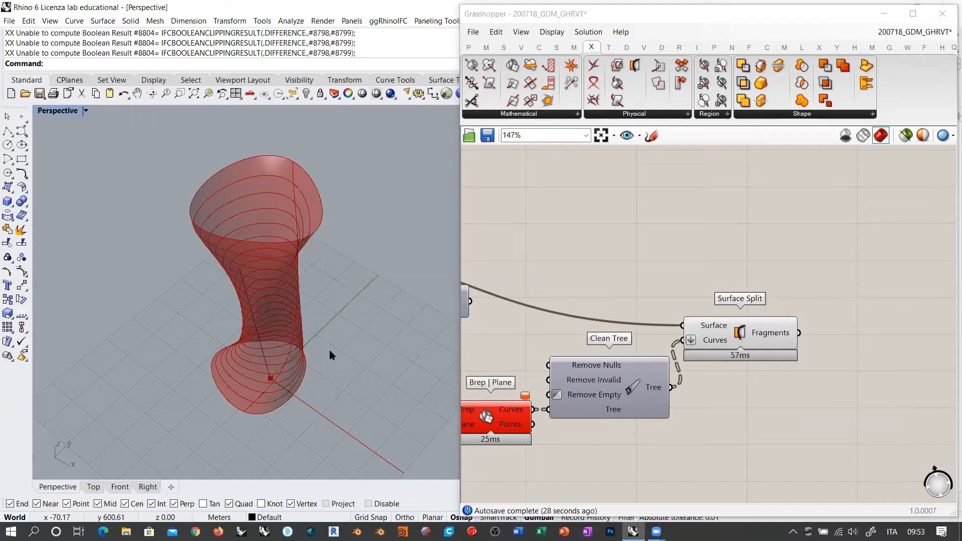
pyautogui.moveTo(329, 350); pyautogui.dragTo(389, 293, button='right')
pyautogui.moveTo(637, 284); pyautogui.dragTo(785, 282, button='right')
pyautogui.scroll(-3, 785, 282)
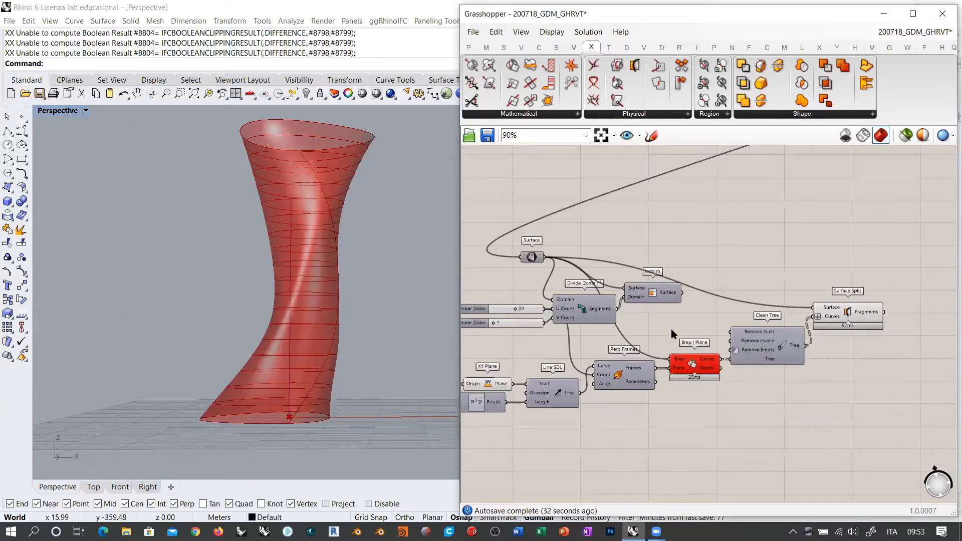
pyautogui.moveTo(671, 333); pyautogui.dragTo(503, 281)
pyautogui.moveTo(585, 291)
pyautogui.mouseDown()
pyautogui.moveTo(586, 263)
pyautogui.moveTo(643, 260)
pyautogui.mouseUp()
pyautogui.click(660, 235)
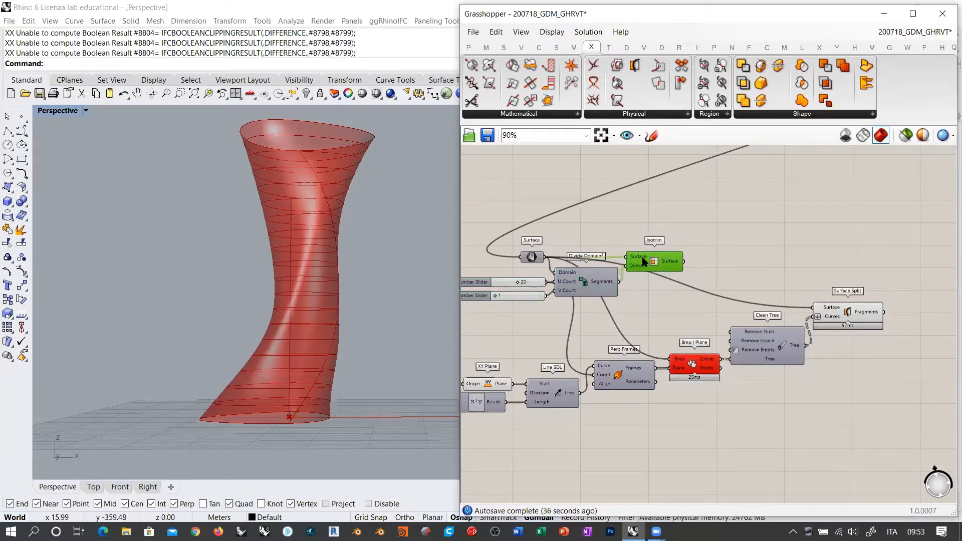
pyautogui.click(639, 286)
pyautogui.moveTo(584, 274); pyautogui.dragTo(583, 271)
pyautogui.click(652, 290)
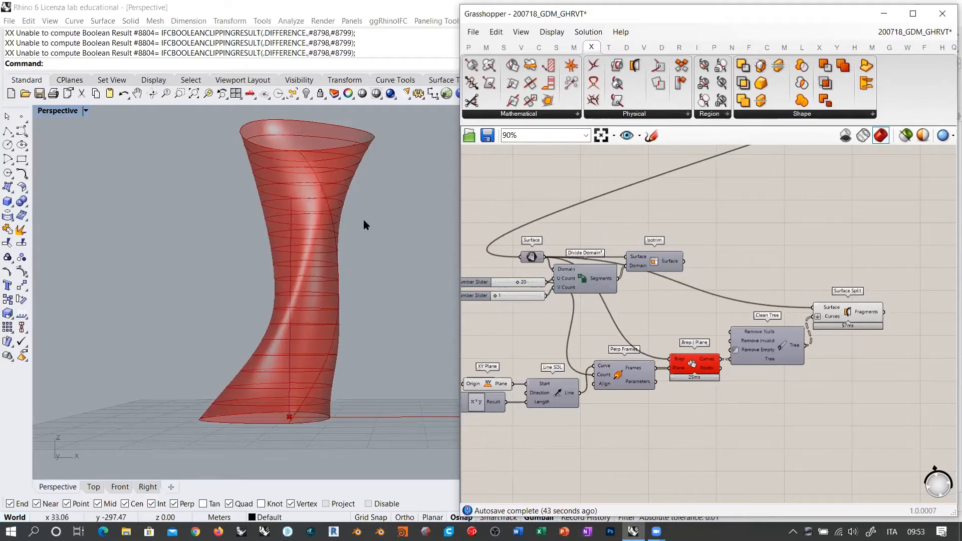
# Turn off the Surface Split preview and turn on the Isotrim preview.
pyautogui.moveTo(346, 265); pyautogui.dragTo(352, 280, button='right')
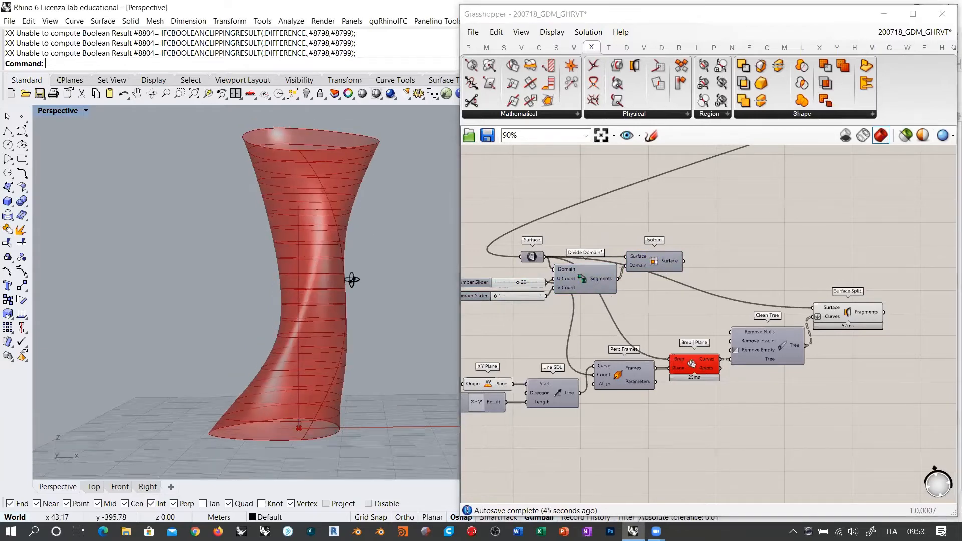
pyautogui.click(843, 312)
pyautogui.hotkey('ctrl', 'q')
pyautogui.click(679, 266)
pyautogui.hotkey('ctrl', 'q')
pyautogui.click(751, 238)
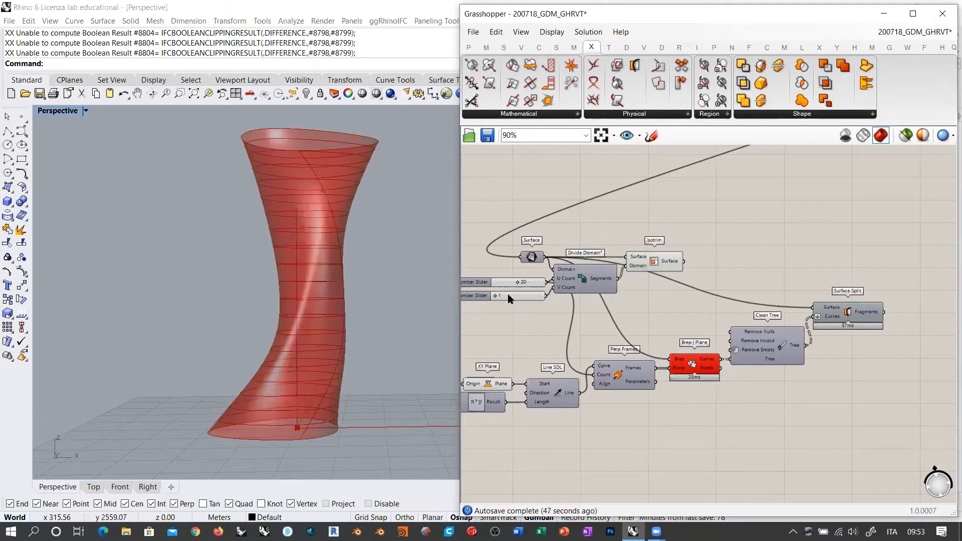
# Set the V Count slider to 17 and inspect the Isotrim panels on the tower from several angles.
pyautogui.moveTo(495, 296); pyautogui.dragTo(514, 296)
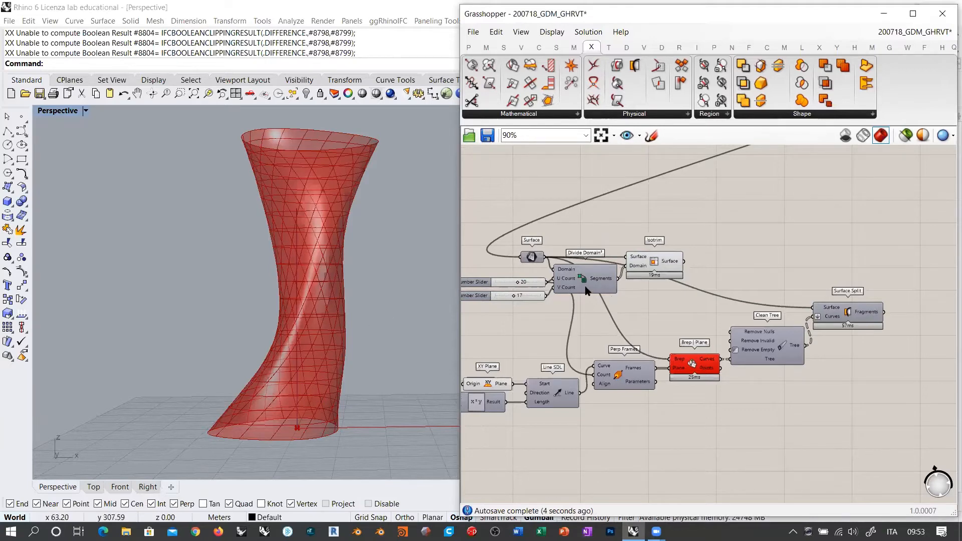
pyautogui.moveTo(346, 221); pyautogui.dragTo(339, 292, button='right')
pyautogui.moveTo(239, 213); pyautogui.dragTo(353, 207, button='right')
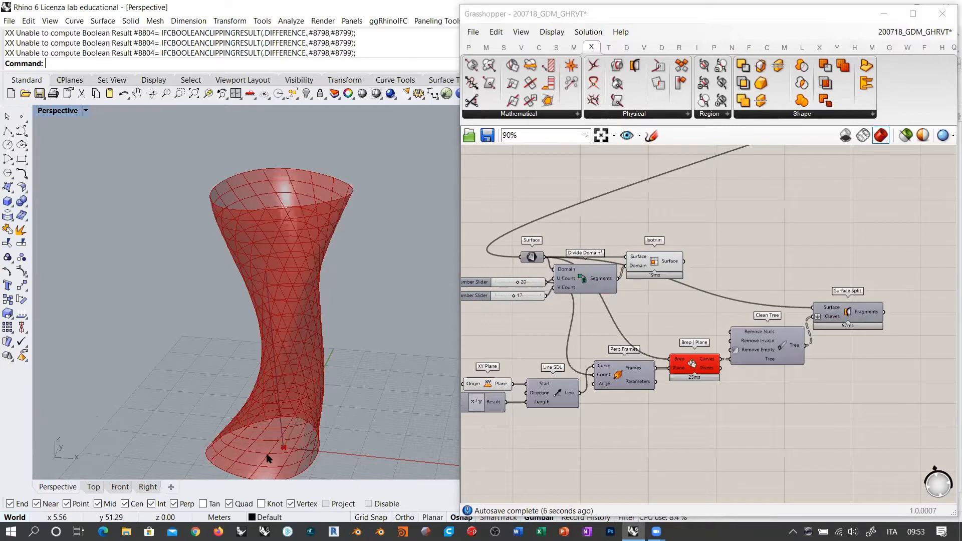
pyautogui.moveTo(268, 458); pyautogui.dragTo(337, 303, button='right')
pyautogui.click(687, 257)
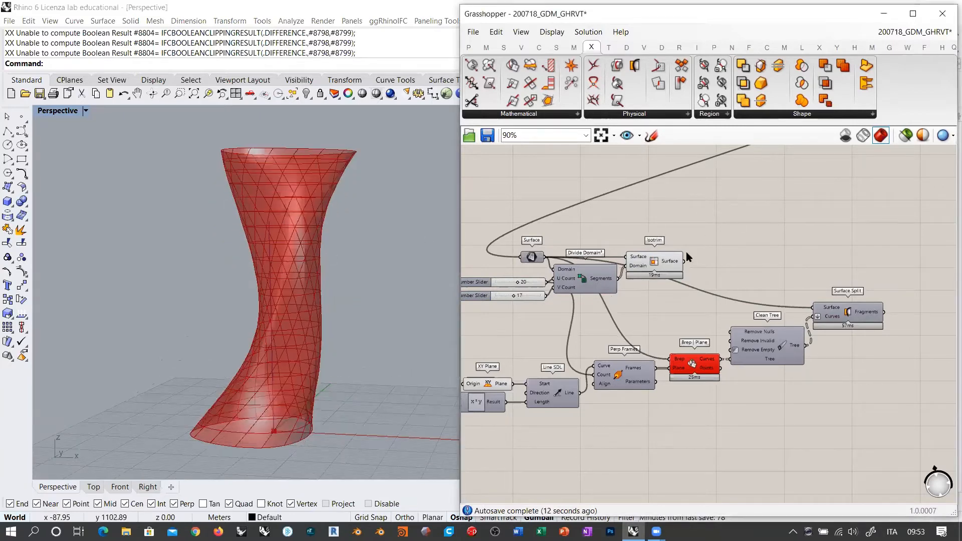
# Turn off the Isotrim preview.
pyautogui.click(655, 257)
pyautogui.hotkey('ctrl', 'q')
pyautogui.click(746, 247)
pyautogui.moveTo(803, 331); pyautogui.dragTo(654, 318, button='right')
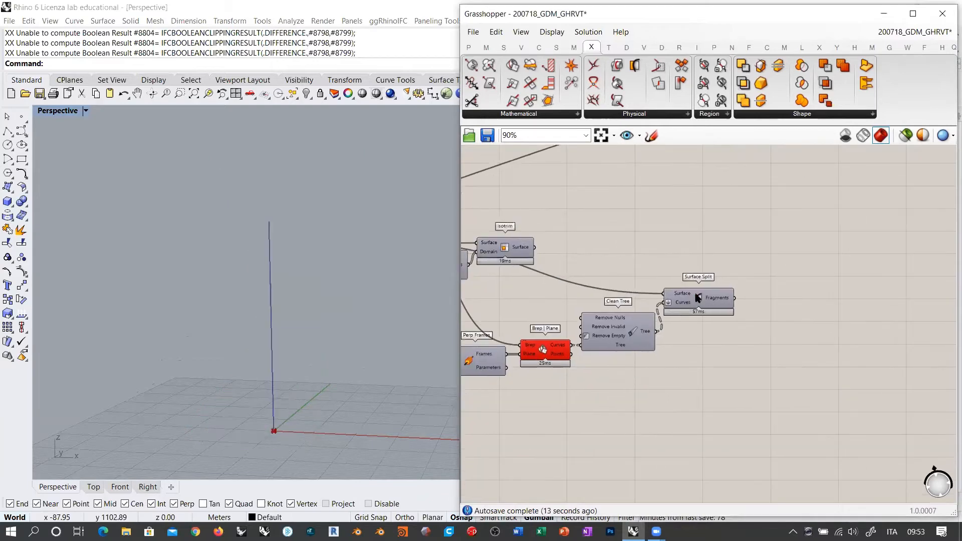
# Turn the Surface Split preview back on and line the component up with Clean Tree.
pyautogui.click(696, 297)
pyautogui.click(749, 355)
pyautogui.moveTo(698, 299); pyautogui.dragTo(699, 316)
pyautogui.click(696, 250)
pyautogui.scroll(-2, 692, 284)
pyautogui.click(701, 293)
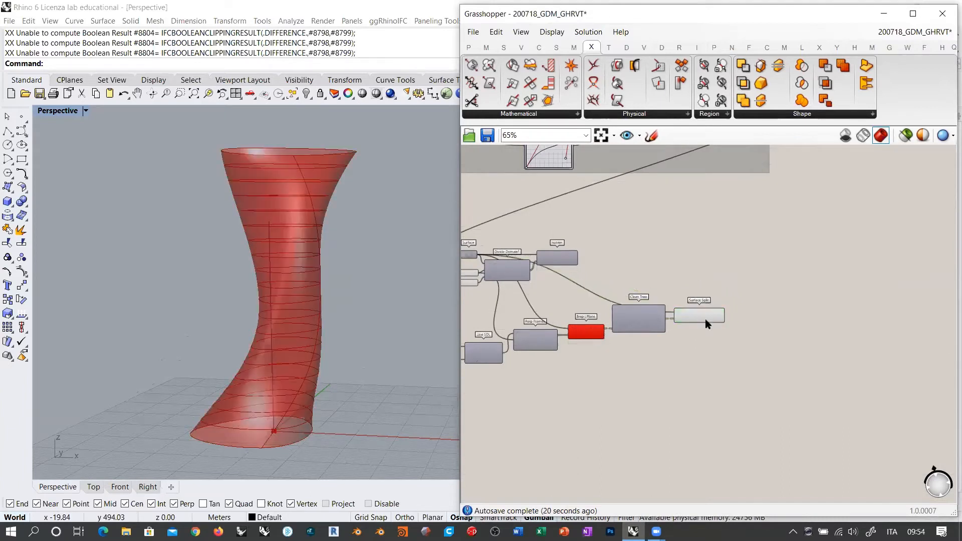
# Compare the data in Isotrim's Surface output with the data in Surface Split's Fragments output.
pyautogui.moveTo(746, 326); pyautogui.dragTo(678, 329, button='right')
pyautogui.scroll(5, 641, 315)
pyautogui.click(632, 316)
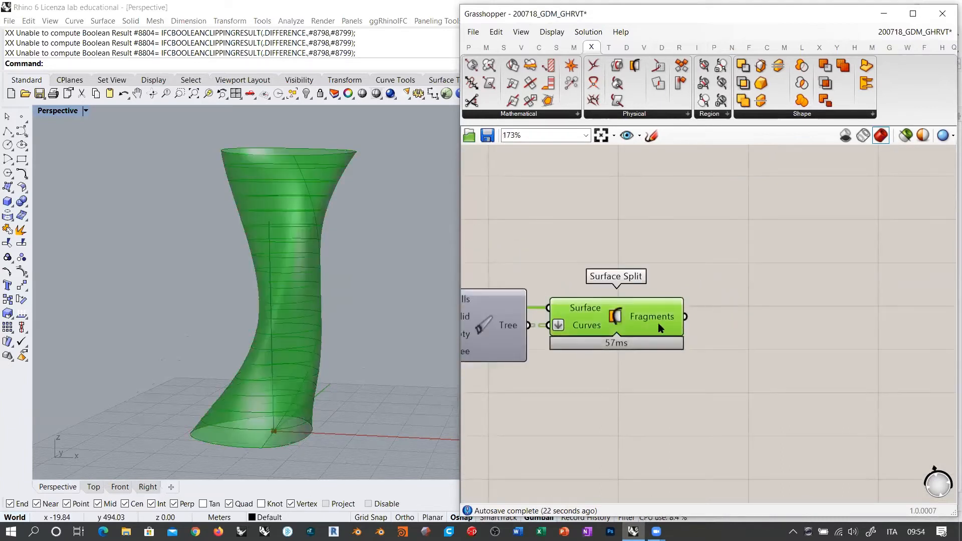
pyautogui.click(718, 347)
pyautogui.scroll(-3, 630, 322)
pyautogui.moveTo(680, 289); pyautogui.dragTo(880, 298, button='right')
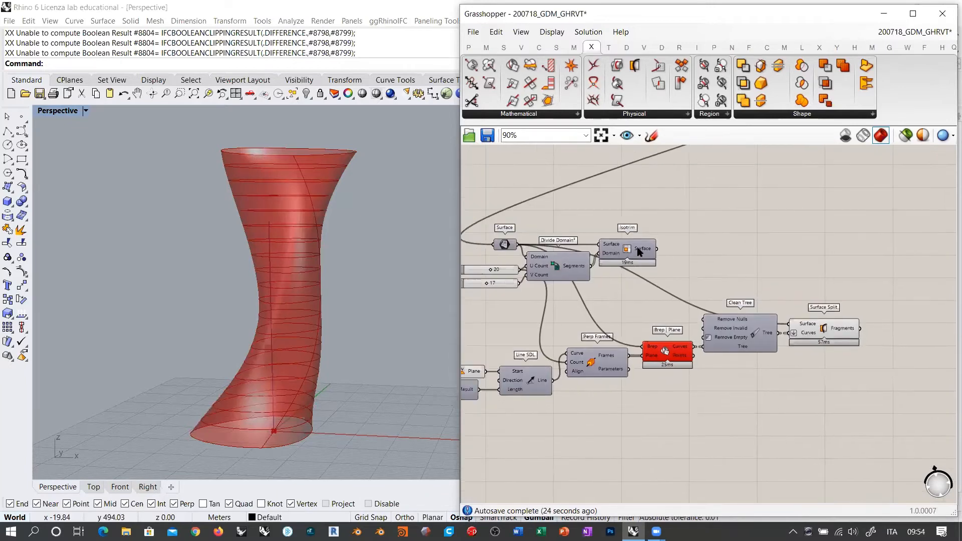
pyautogui.scroll(4, 639, 251)
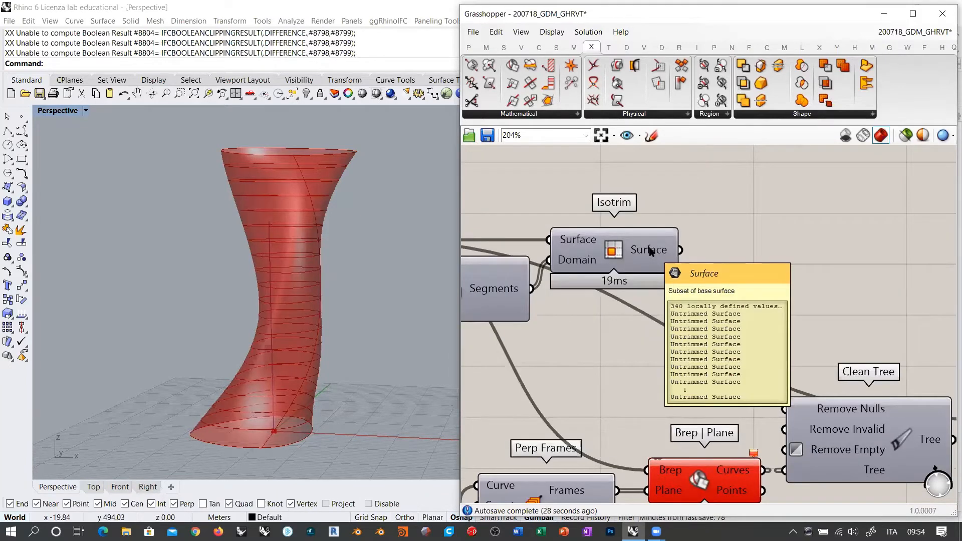
pyautogui.moveTo(820, 370); pyautogui.dragTo(597, 304, button='right')
pyautogui.moveTo(809, 335); pyautogui.dragTo(634, 295, button='right')
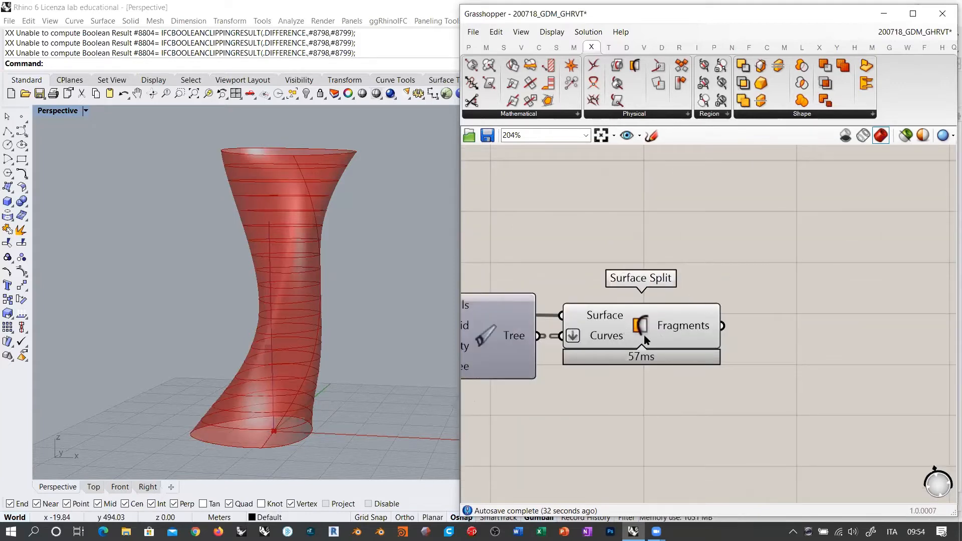
pyautogui.moveTo(689, 328)
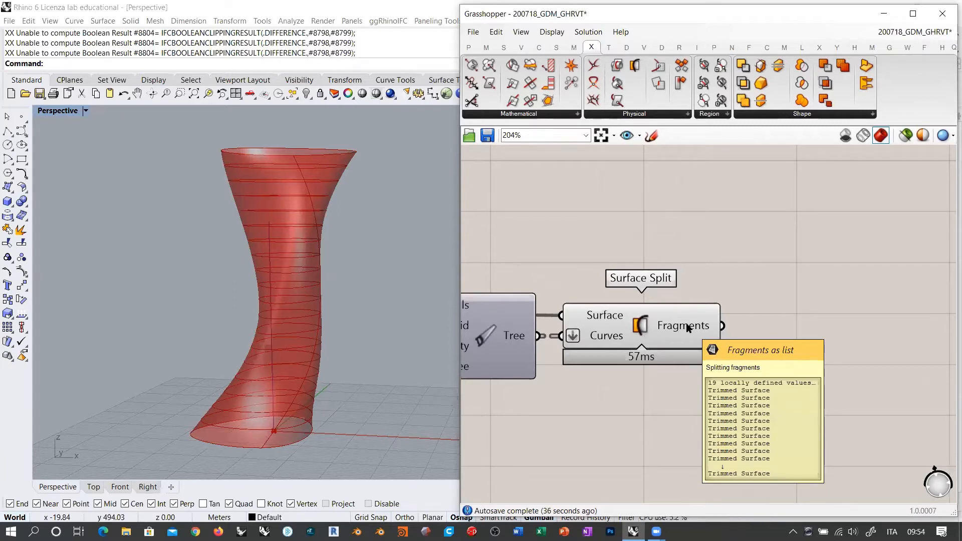
# Move both count sliders, Divide Domain² and Isotrim together to just after the Surface Split component.
pyautogui.moveTo(776, 325); pyautogui.dragTo(822, 300, button='right')
pyautogui.doubleClick(768, 326)
pyautogui.click(804, 358)
pyautogui.scroll(-4, 799, 358)
pyautogui.moveTo(671, 306); pyautogui.dragTo(498, 271)
pyautogui.keyDown('shift'); pyautogui.click(646, 252); pyautogui.keyUp('shift')
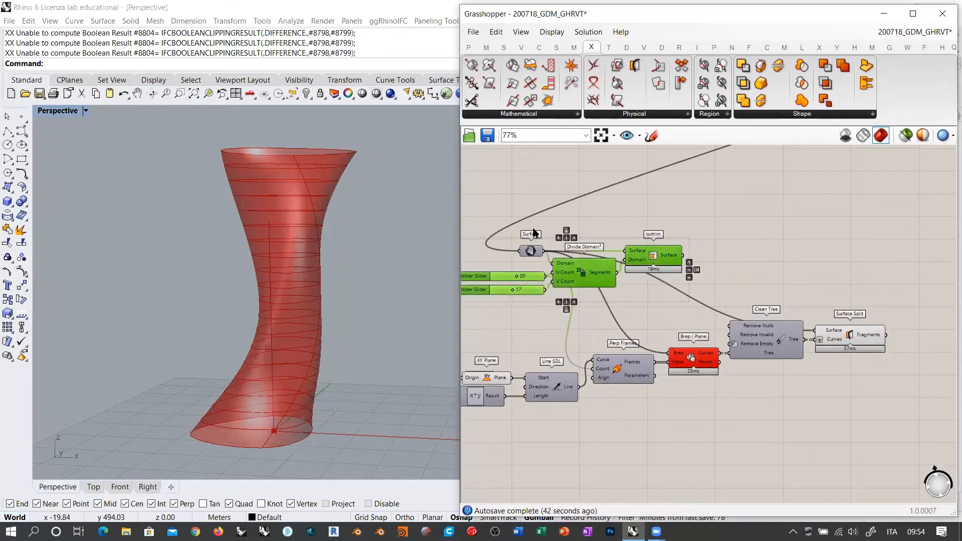
pyautogui.scroll(-2, 539, 230)
pyautogui.moveTo(541, 251); pyautogui.dragTo(520, 243, button='right')
pyautogui.moveTo(551, 254); pyautogui.dragTo(781, 327)
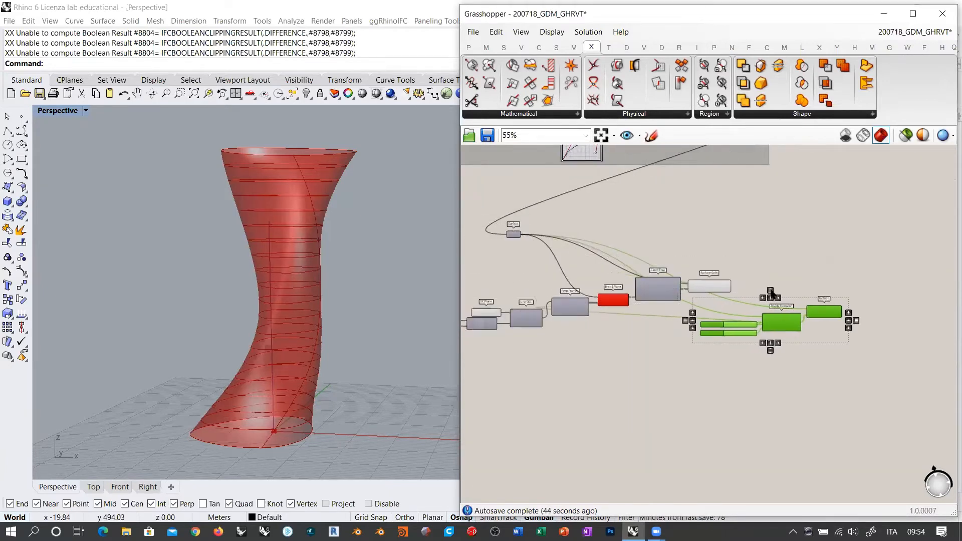
# Connect Surface Split's Fragments output to the Domain input of Divide Domain².
pyautogui.scroll(5, 771, 296)
pyautogui.click(645, 251)
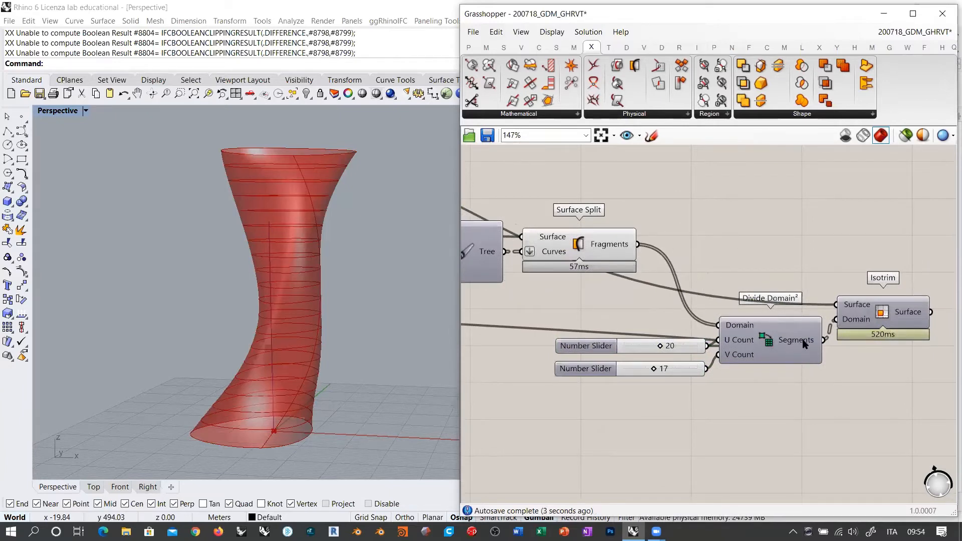
pyautogui.moveTo(803, 342)
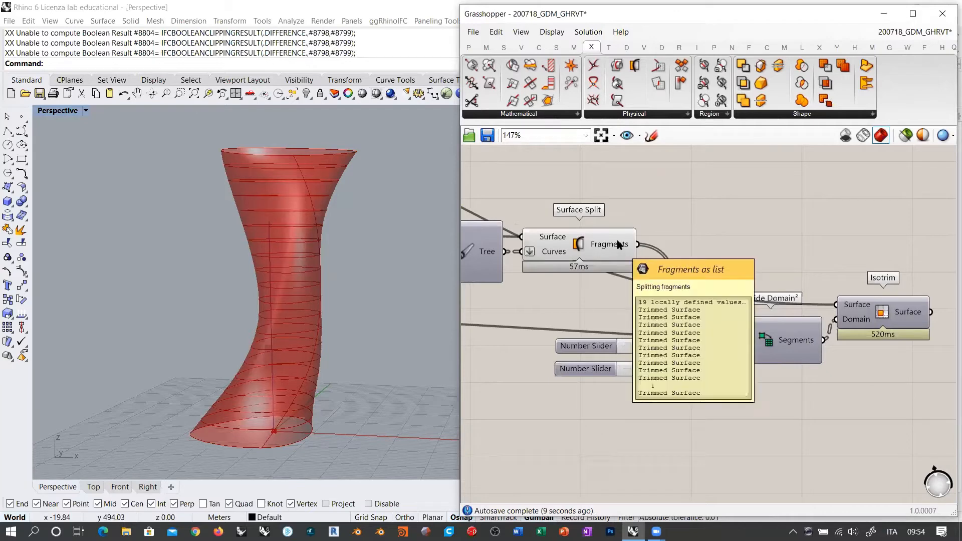
# Graft the Surface input of Isotrim and place the component clear of Divide Domain².
pyautogui.moveTo(854, 312); pyautogui.dragTo(861, 300)
pyautogui.rightClick(856, 293)
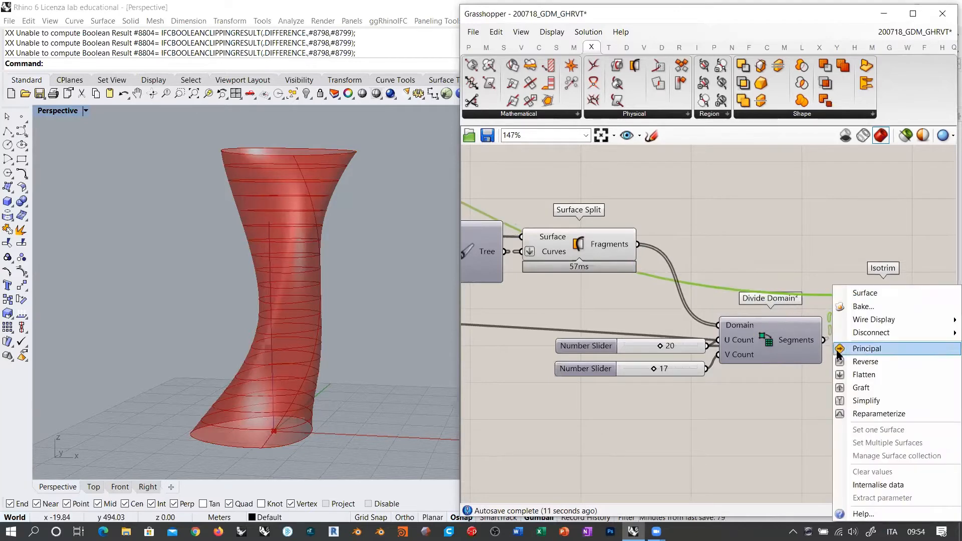
pyautogui.click(863, 390)
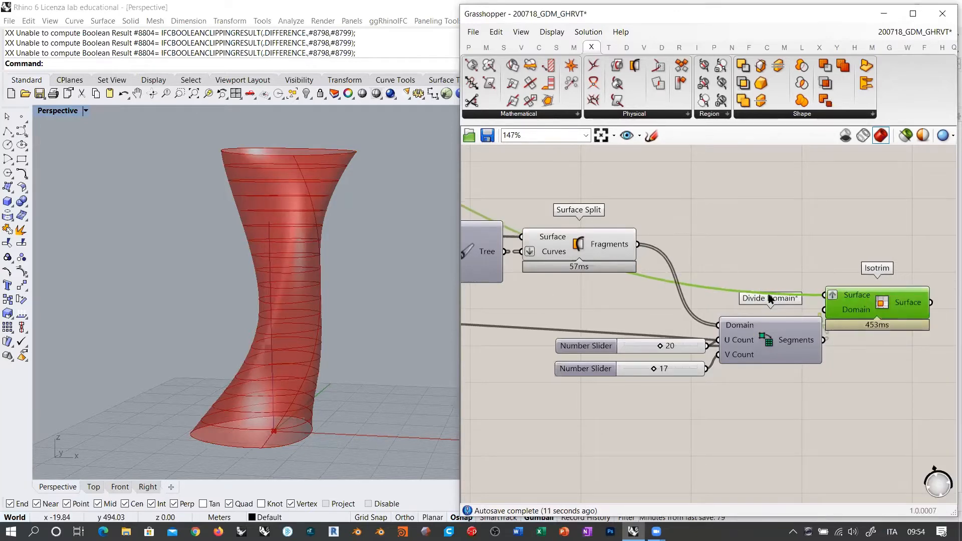
pyautogui.moveTo(868, 303); pyautogui.dragTo(889, 301)
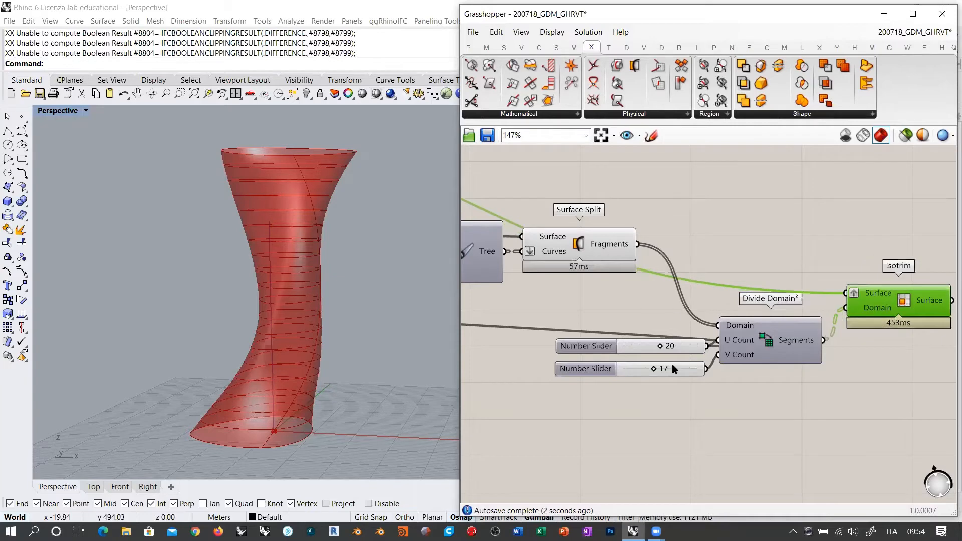
# Set the U Count slider to 1 and the V Count slider to 3.
pyautogui.scroll(3, 674, 368)
pyautogui.click(669, 257)
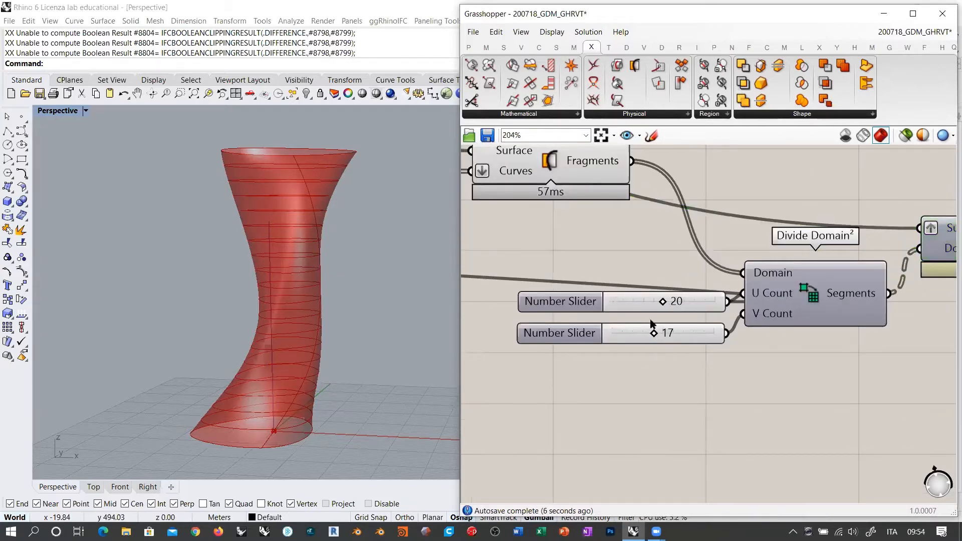
pyautogui.moveTo(662, 301); pyautogui.dragTo(613, 301)
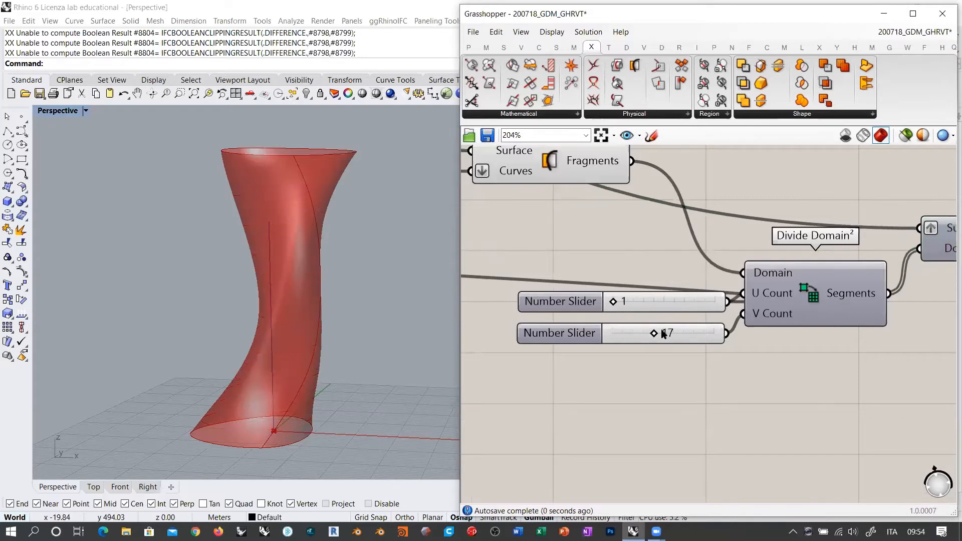
pyautogui.moveTo(654, 334); pyautogui.dragTo(624, 344)
pyautogui.scroll(-2, 626, 336)
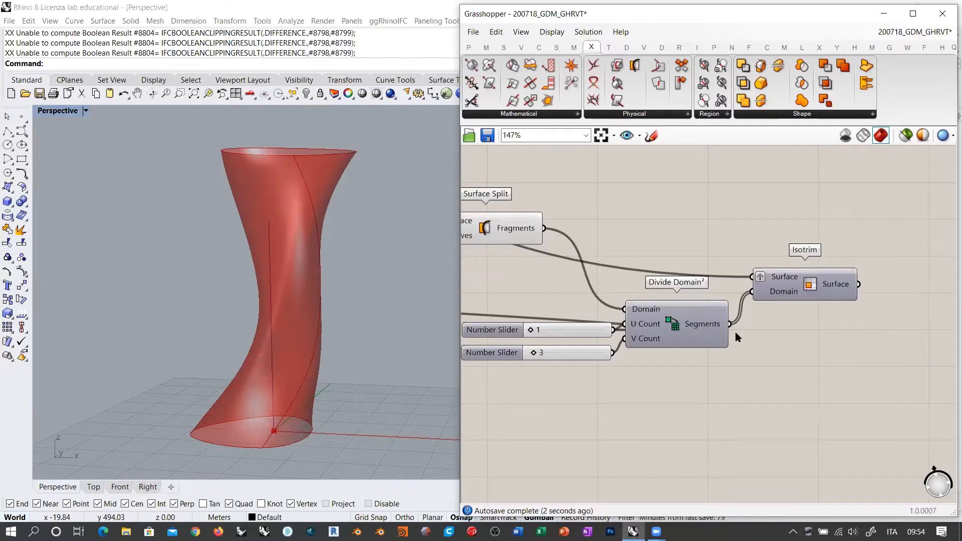
# Replace the input of Isotrim's Surface with the Surface Split Fragments and turn on Isotrim's preview.
pyautogui.moveTo(717, 385); pyautogui.dragTo(757, 378, button='right')
pyautogui.moveTo(827, 279); pyautogui.dragTo(823, 275)
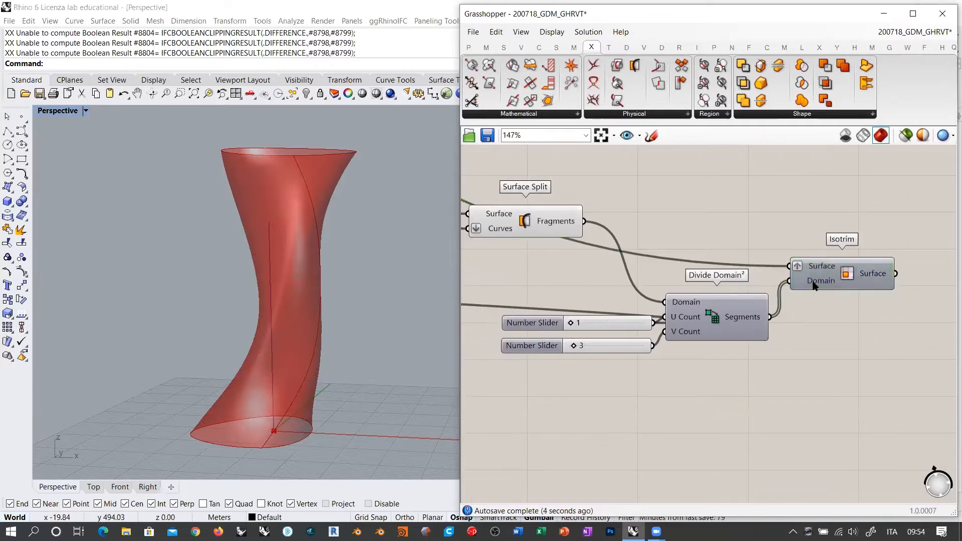
pyautogui.moveTo(584, 221); pyautogui.dragTo(790, 266)
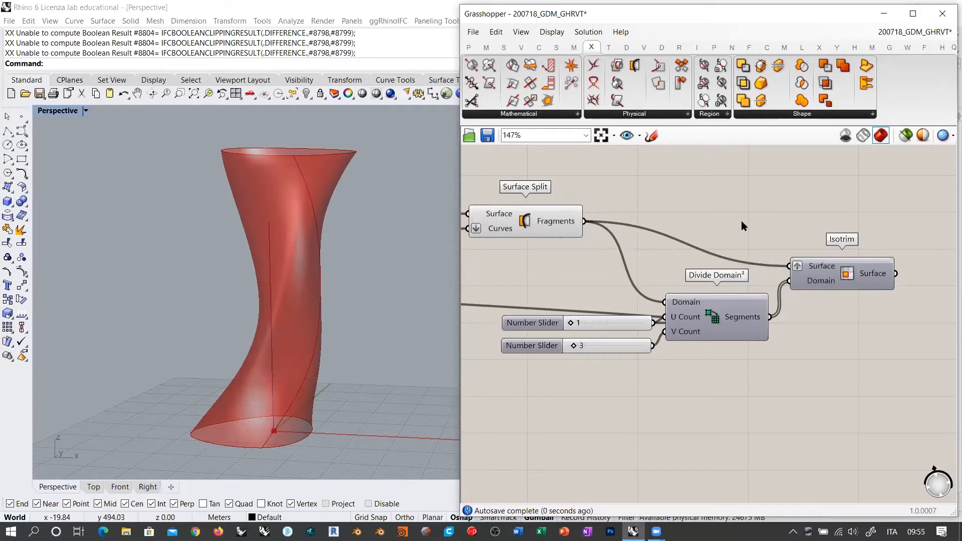
pyautogui.click(857, 281)
pyautogui.hotkey('ctrl', 'q')
pyautogui.click(847, 325)
# Turn off the Surface Split preview and inspect the Isotrim subdivision alone on the tower.
pyautogui.click(563, 223)
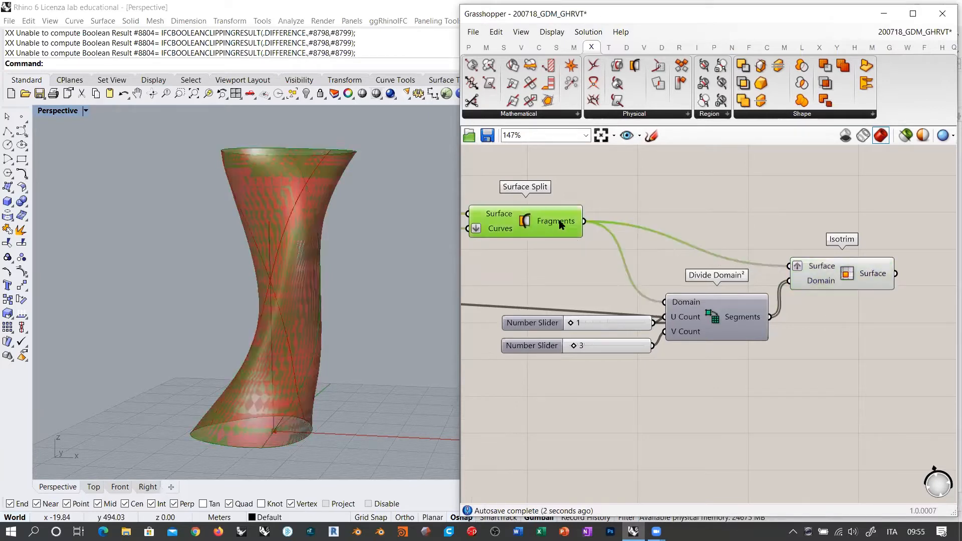
pyautogui.hotkey('ctrl', 'q')
pyautogui.click(541, 256)
pyautogui.moveTo(301, 265); pyautogui.dragTo(325, 252, button='right')
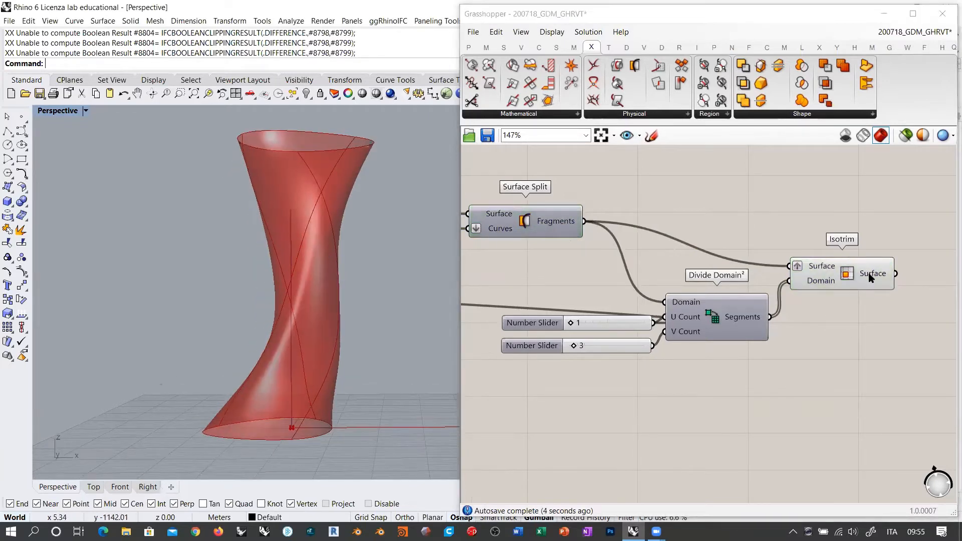
pyautogui.moveTo(870, 278)
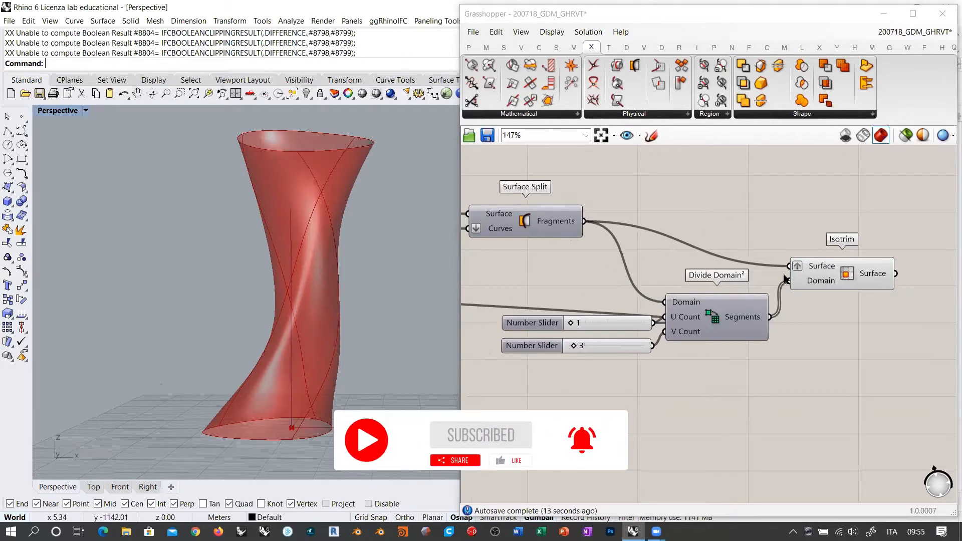
# Toggle the Surface Split preview on and off, and check the data in its Fragments output.
pyautogui.click(534, 223)
pyautogui.moveTo(558, 224)
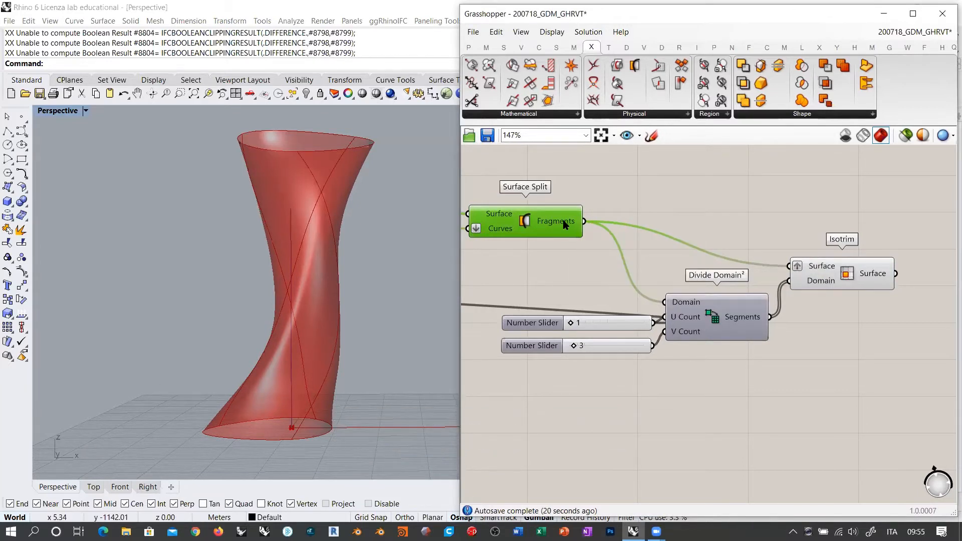
pyautogui.hotkey('ctrl', 'q')
pyautogui.click(563, 248)
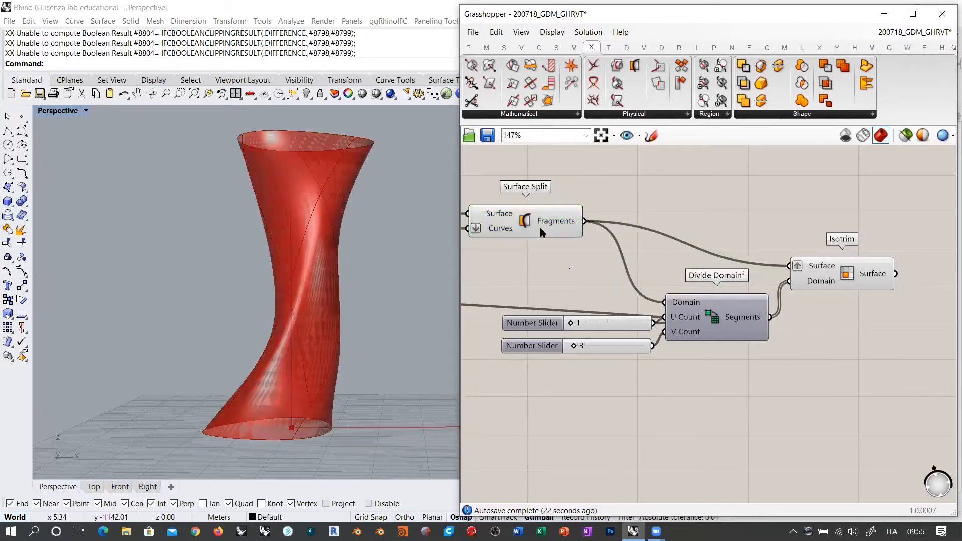
pyautogui.click(530, 225)
pyautogui.hotkey('ctrl', 'q')
pyautogui.moveTo(646, 243); pyautogui.dragTo(840, 277, button='right')
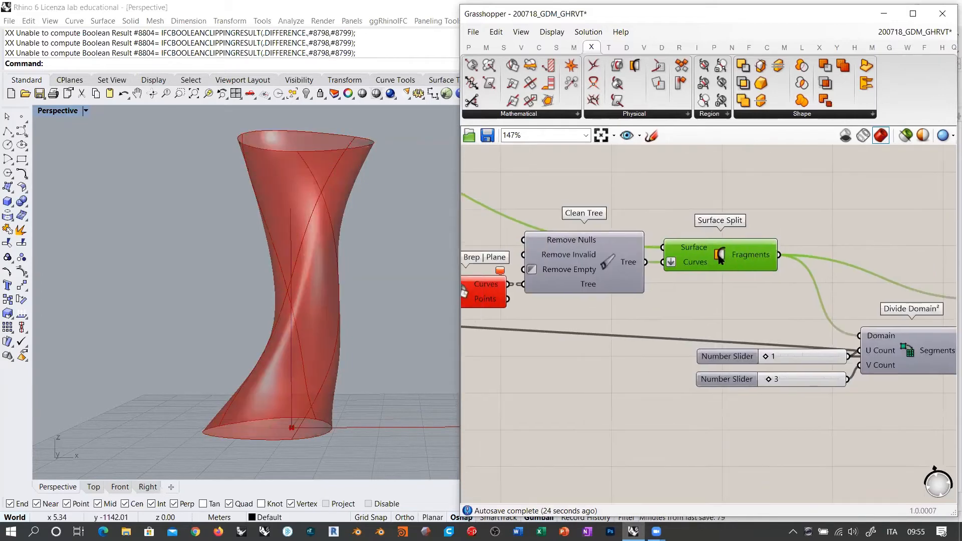
pyautogui.moveTo(751, 257)
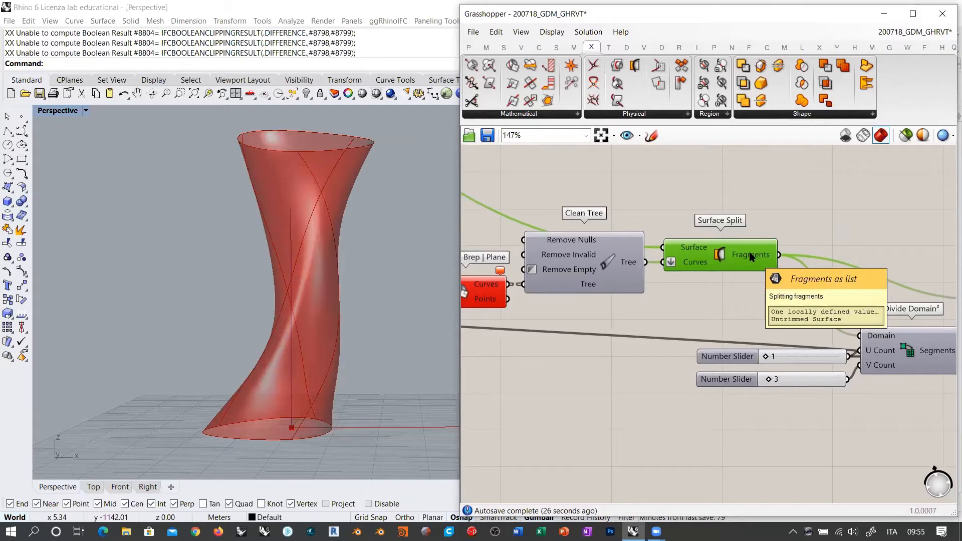
# Check the data arriving in the Surface Split's Curves input from the Clean Tree.
pyautogui.moveTo(676, 250); pyautogui.dragTo(659, 267, button='right')
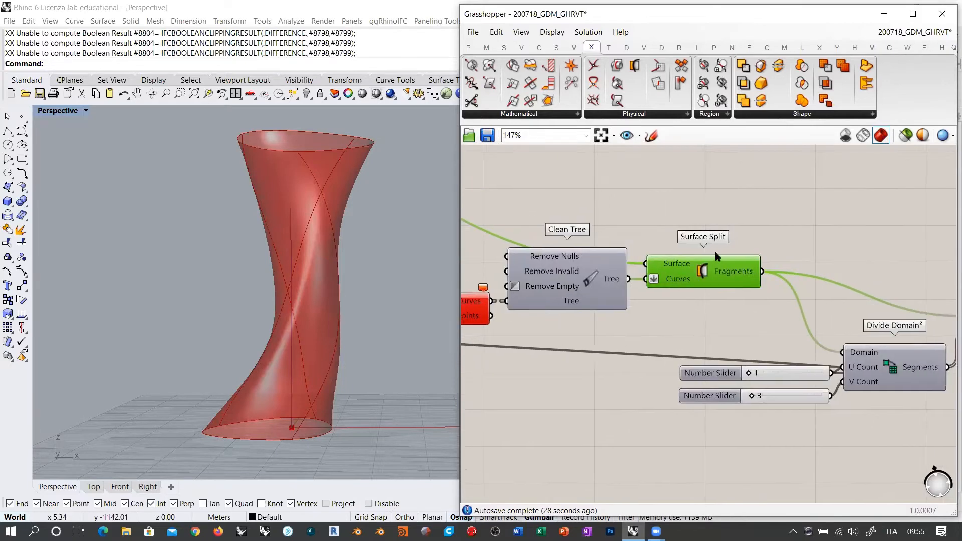
pyautogui.scroll(-2, 739, 263)
pyautogui.moveTo(624, 237); pyautogui.dragTo(730, 262, button='right')
pyautogui.scroll(2, 794, 298)
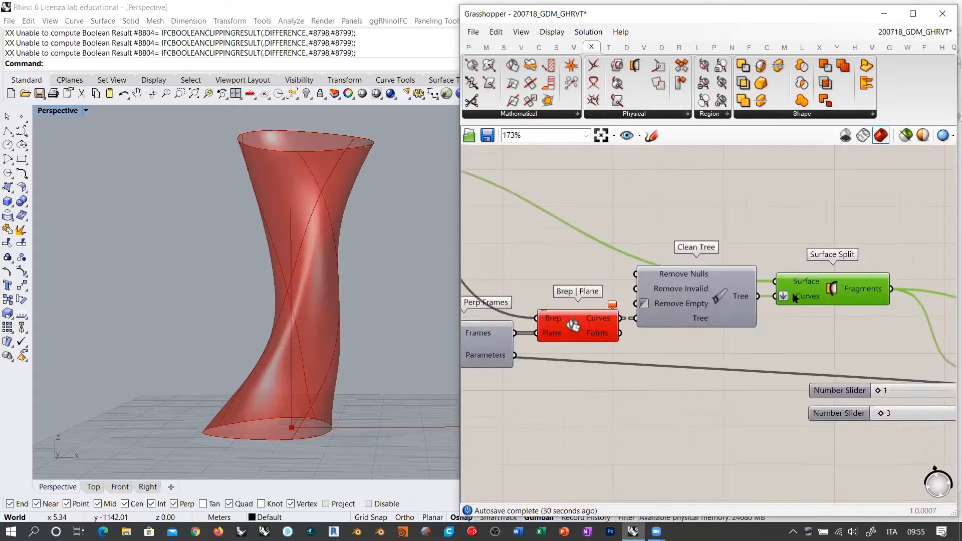
pyautogui.moveTo(801, 302)
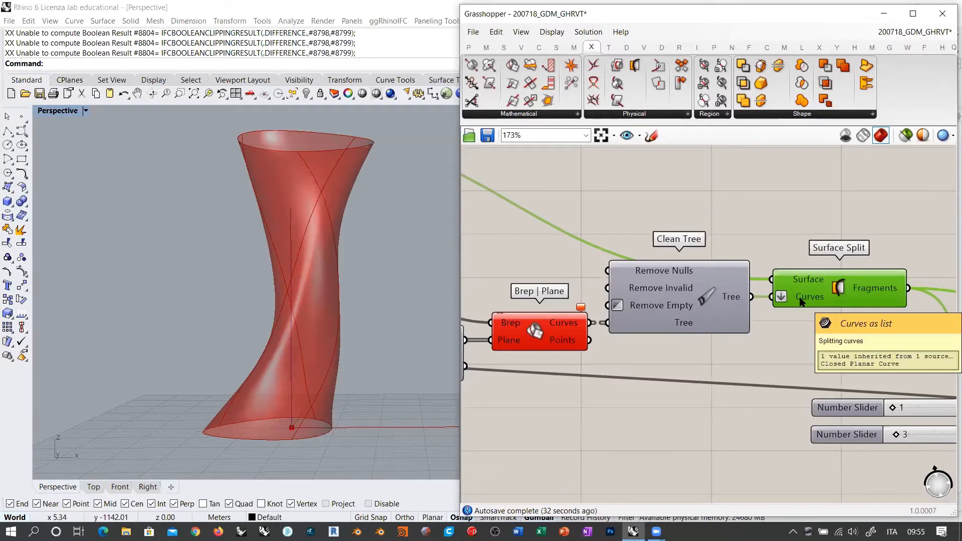
pyautogui.scroll(-2, 800, 298)
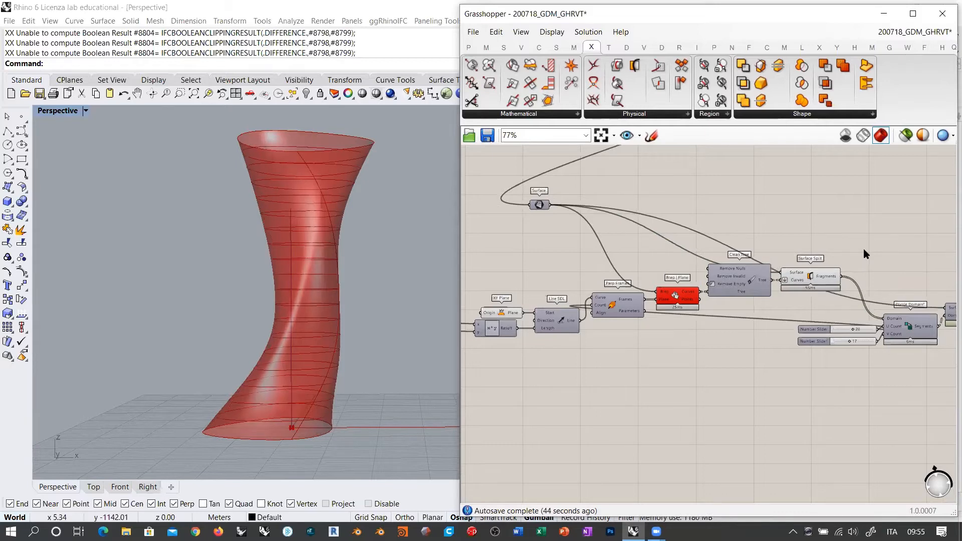
# Highlight the Surface Split fragments on the tower and review how the split, Divide Domain² and Isotrim are wired.
pyautogui.moveTo(896, 352); pyautogui.dragTo(856, 359, button='right')
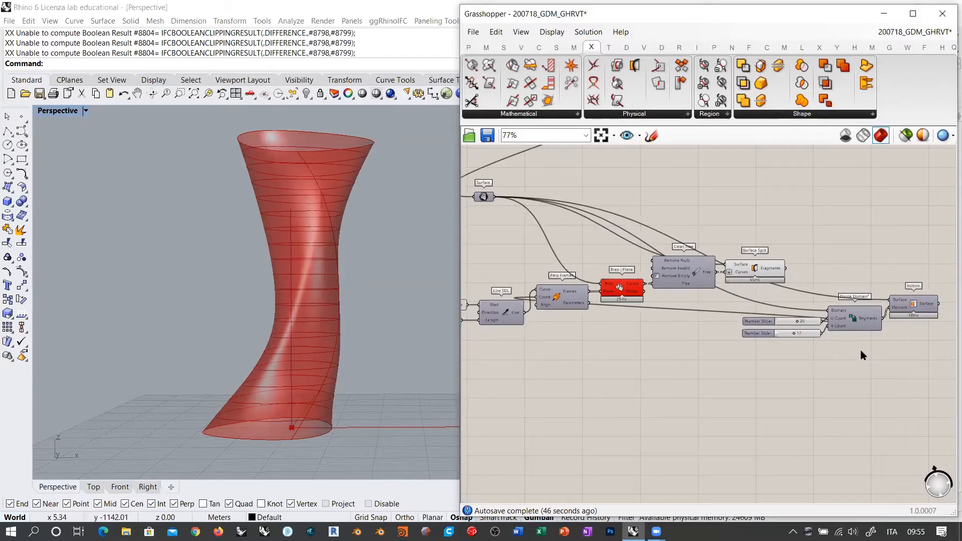
pyautogui.click(755, 270)
pyautogui.scroll(3, 790, 274)
pyautogui.click(790, 273)
pyautogui.click(749, 272)
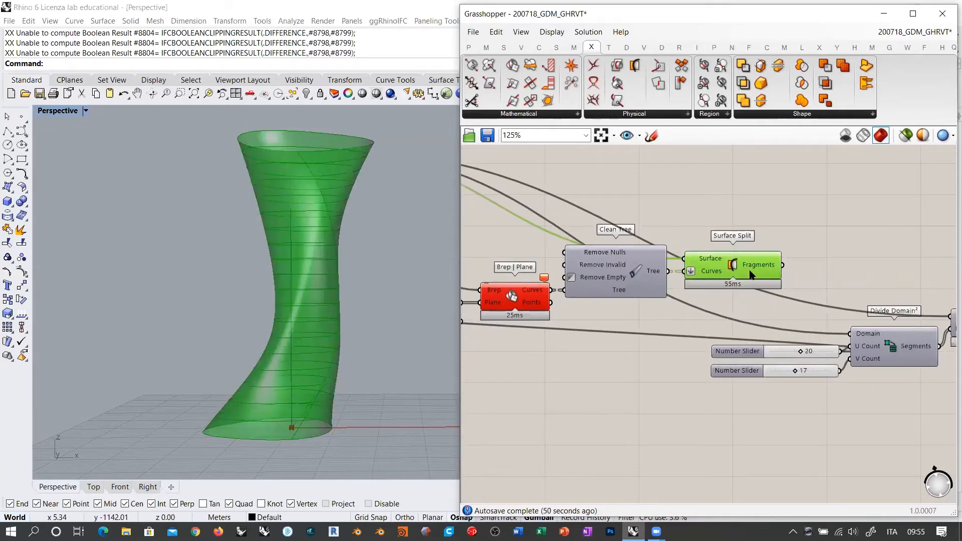
pyautogui.scroll(-3, 742, 271)
pyautogui.moveTo(697, 286); pyautogui.dragTo(779, 279, button='right')
pyautogui.moveTo(852, 316); pyautogui.dragTo(798, 310, button='right')
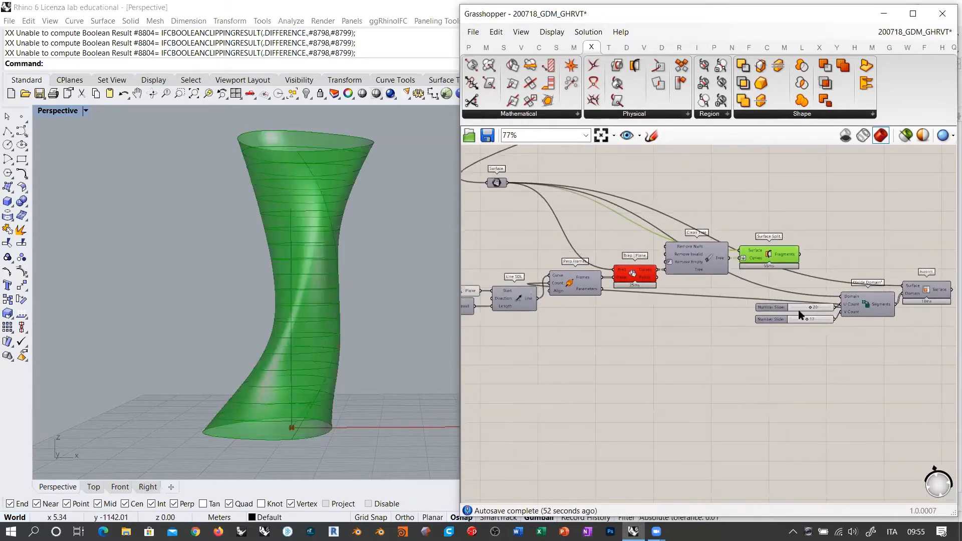
pyautogui.click(929, 339)
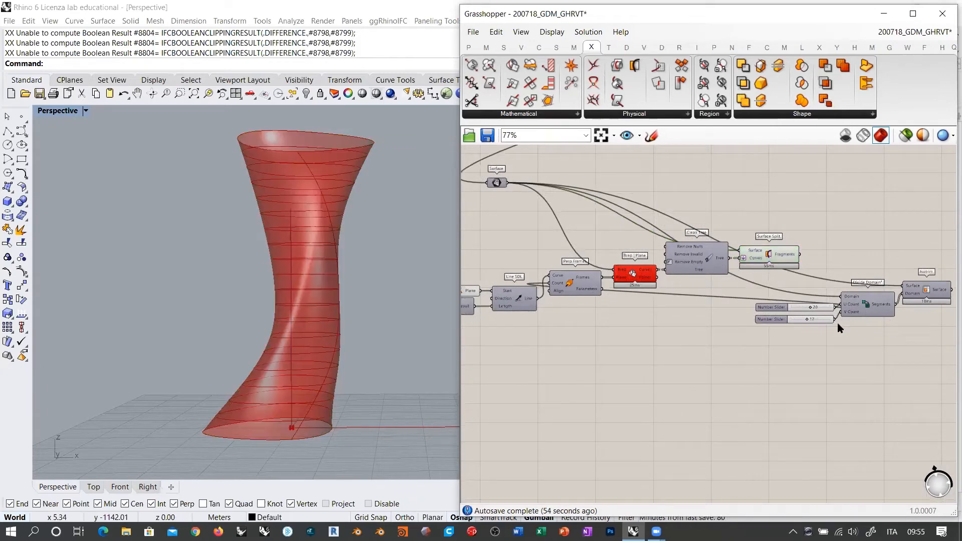
# Move the shared Number Slider beside Perp Frames and give Divide Domain²'s U Count its own copy, placed above the V Count slider.
pyautogui.moveTo(822, 313); pyautogui.dragTo(523, 262)
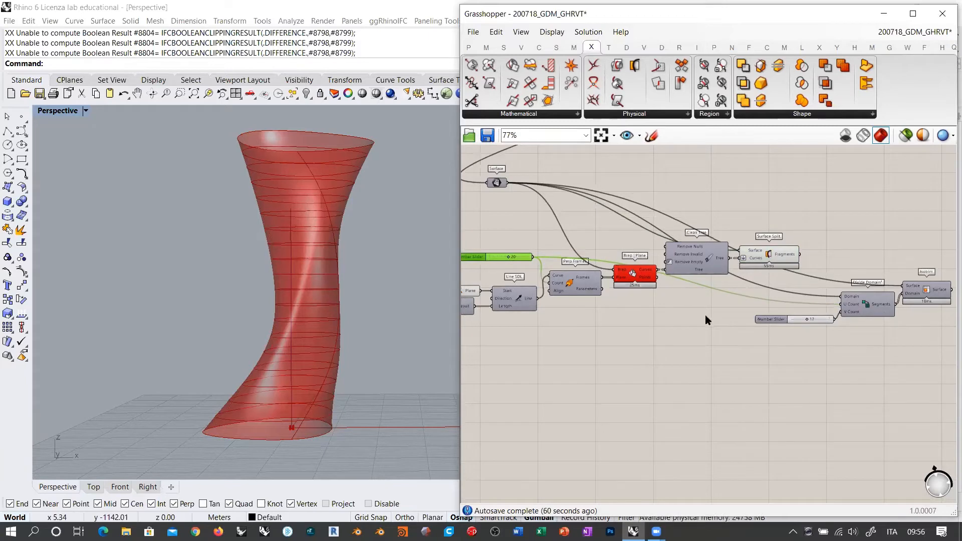
pyautogui.moveTo(501, 258); pyautogui.dragTo(787, 303)
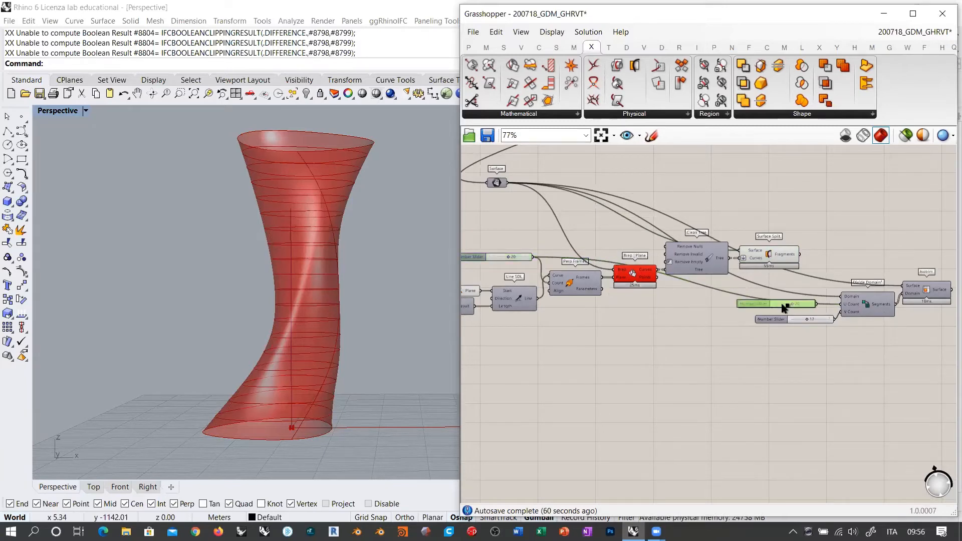
pyautogui.scroll(4, 846, 303)
pyautogui.moveTo(845, 301); pyautogui.dragTo(852, 302)
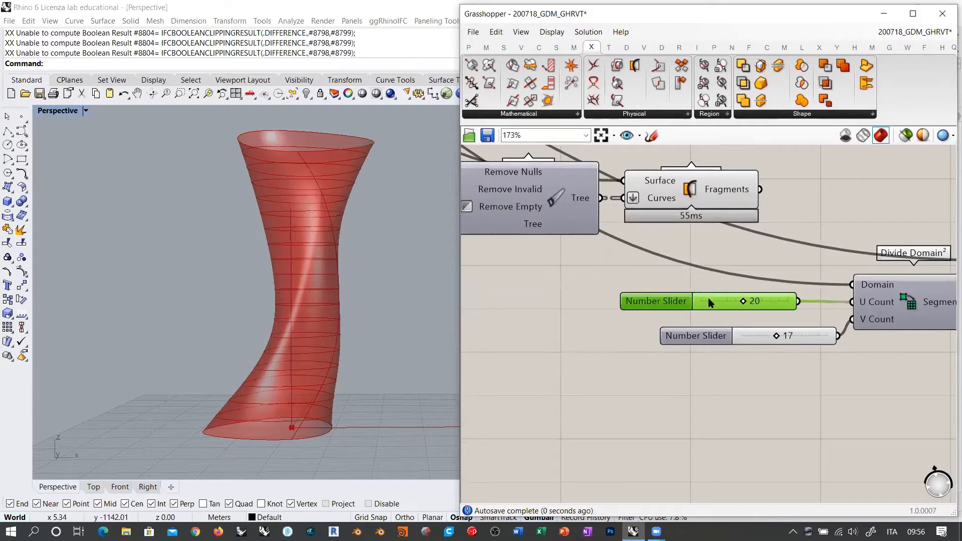
pyautogui.moveTo(708, 298); pyautogui.dragTo(747, 298)
pyautogui.click(769, 378)
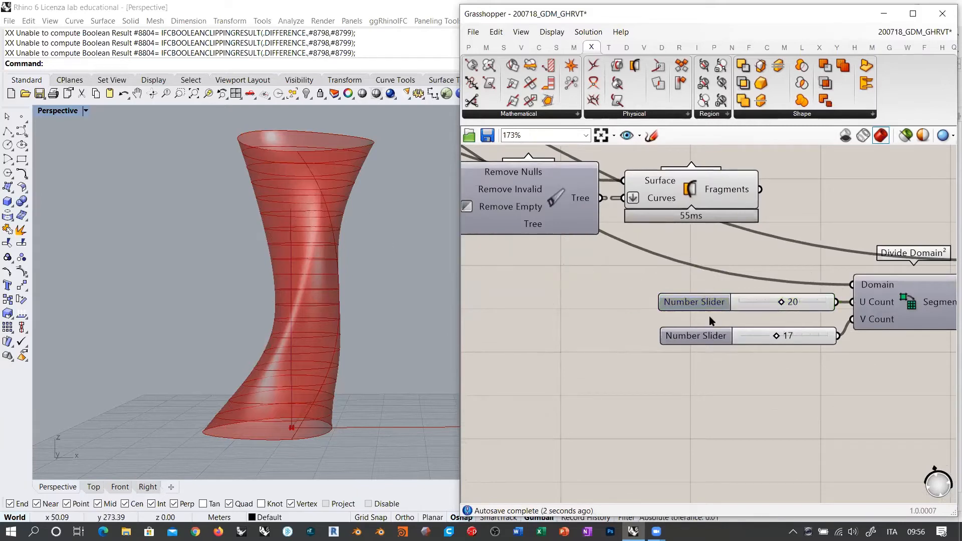
# Connect the Surface Split Fragments to the Domain input of Divide Domain².
pyautogui.scroll(-3, 603, 269)
pyautogui.click(599, 249)
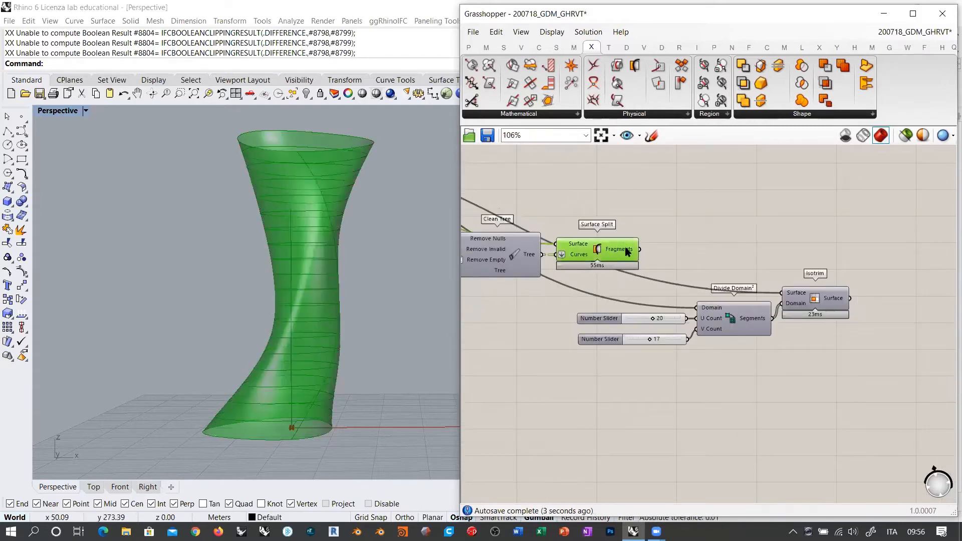
pyautogui.scroll(3, 627, 251)
pyautogui.moveTo(618, 246); pyautogui.dragTo(695, 328)
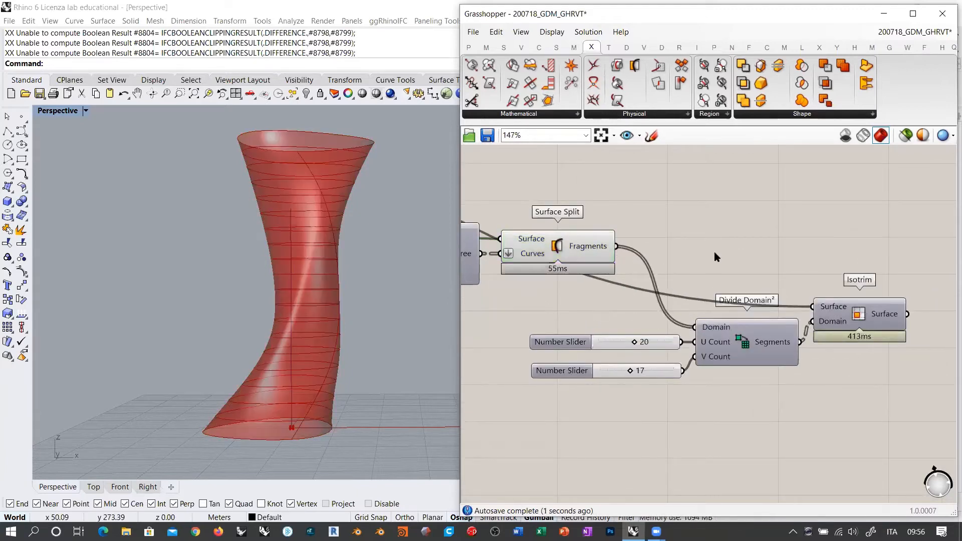
# Set Divide Domain²'s U Count slider to 1 and its V Count slider to 3.
pyautogui.moveTo(594, 344); pyautogui.dragTo(572, 345)
pyautogui.moveTo(592, 249)
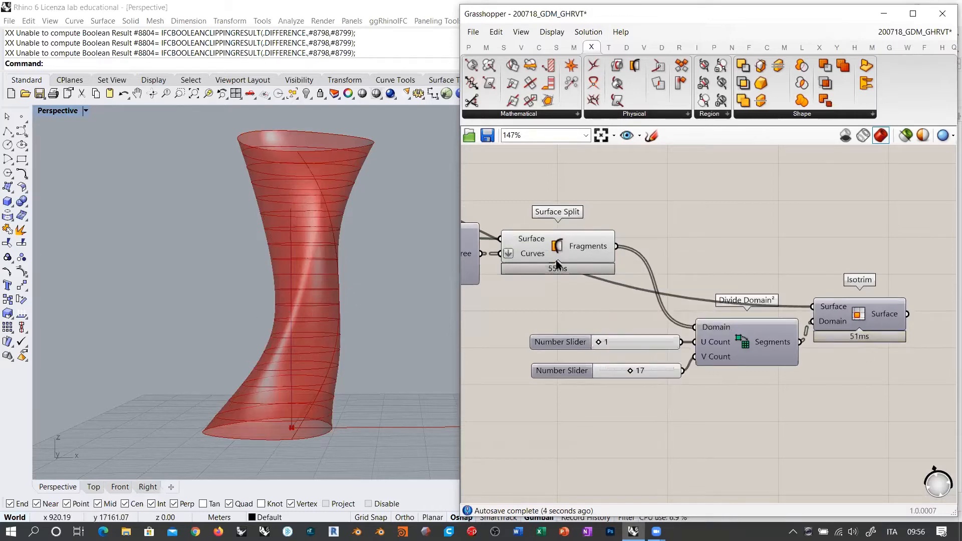
pyautogui.click(581, 249)
pyautogui.click(742, 348)
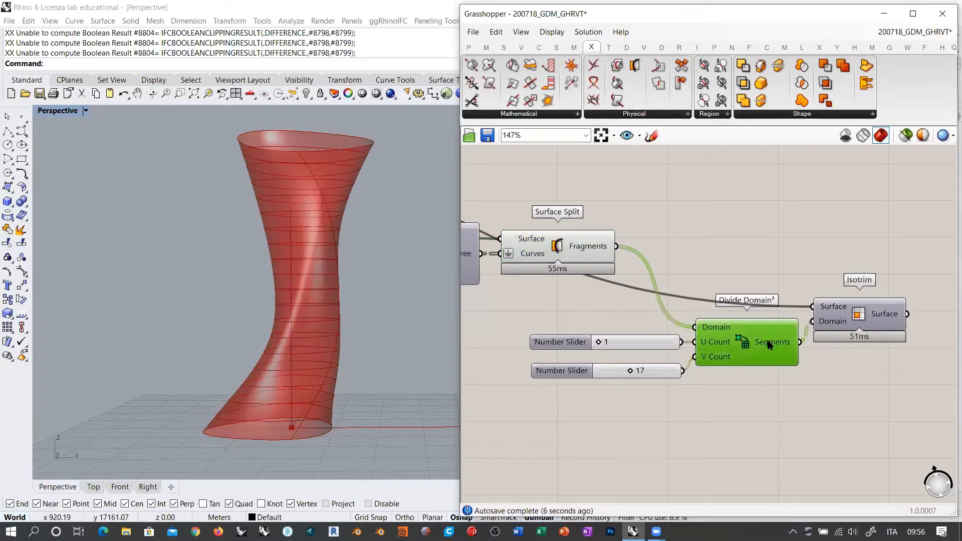
pyautogui.moveTo(771, 346)
pyautogui.moveTo(629, 374); pyautogui.dragTo(605, 376)
pyautogui.click(632, 404)
# Graft Isotrim's Surface input and feed it with the Surface Split Fragments instead of the original surface.
pyautogui.moveTo(818, 346); pyautogui.dragTo(774, 362, button='right')
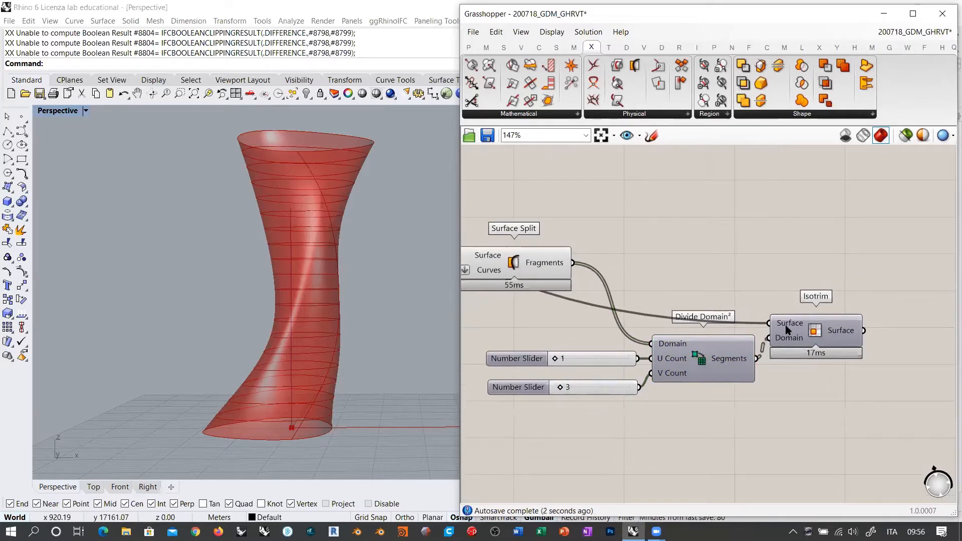
pyautogui.moveTo(787, 329); pyautogui.dragTo(792, 301)
pyautogui.rightClick(792, 301)
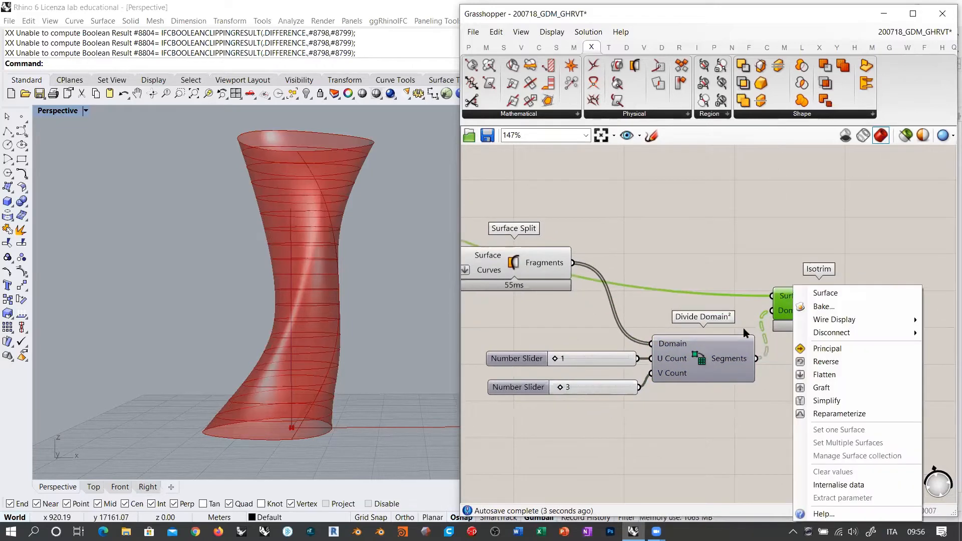
pyautogui.click(813, 387)
pyautogui.keyDown('shift'); pyautogui.moveTo(573, 263); pyautogui.dragTo(772, 296); pyautogui.keyUp('shift')
# Turn off the Surface Split preview, turn on Isotrim's preview, and move Isotrim slightly away from Divide Domain².
pyautogui.click(515, 266)
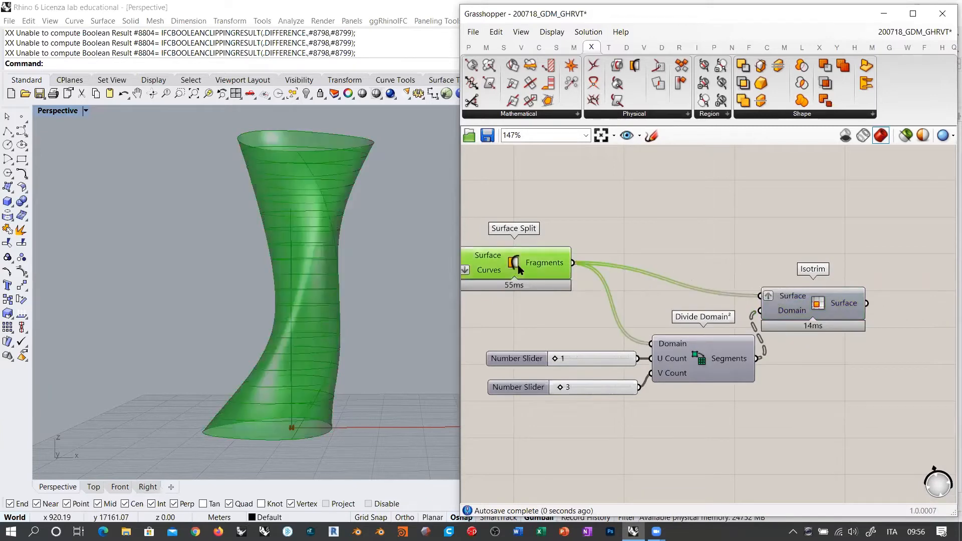
pyautogui.hotkey('ctrl', 'q')
pyautogui.click(807, 303)
pyautogui.hotkey('ctrl', 'q')
pyautogui.click(819, 346)
pyautogui.keyDown('shift'); pyautogui.moveTo(314, 278); pyautogui.dragTo(291, 261, button='right'); pyautogui.keyUp('shift')
pyautogui.moveTo(824, 303); pyautogui.dragTo(780, 311, button='right')
pyautogui.moveTo(782, 311); pyautogui.dragTo(805, 311)
pyautogui.click(794, 351)
# Compare the data trees in Isotrim's Surface and Domain inputs and view the subdivided tower.
pyautogui.scroll(5, 781, 312)
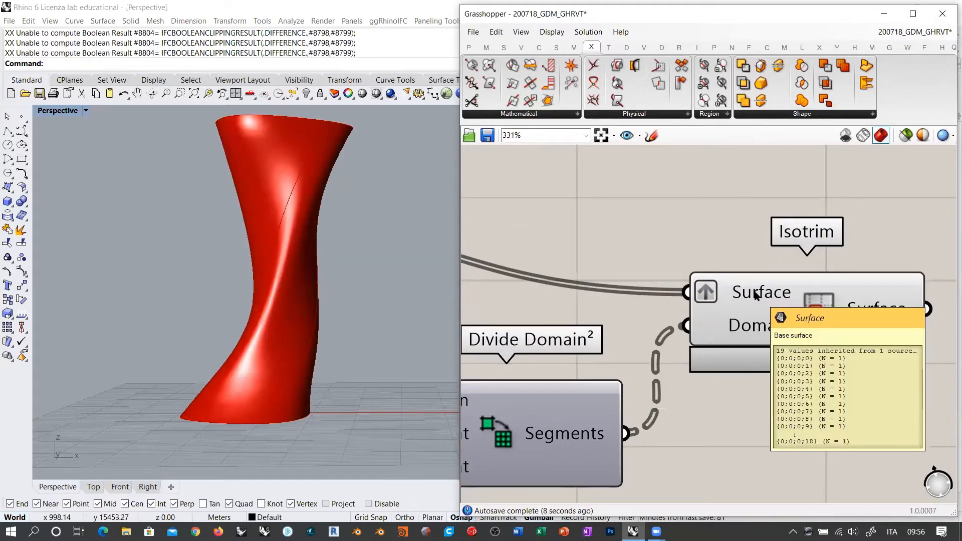
pyautogui.moveTo(751, 327)
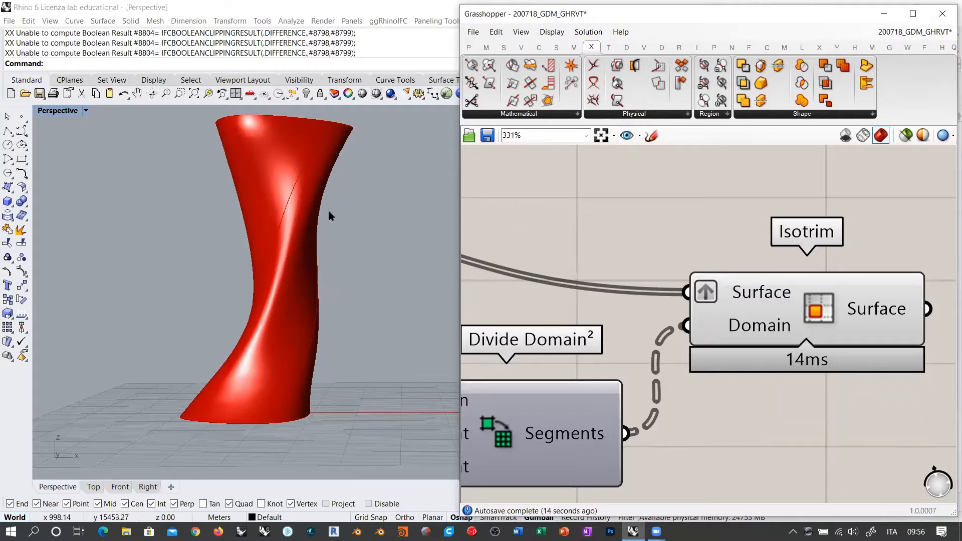
pyautogui.moveTo(283, 225)
pyautogui.mouseDown(button='right')
pyautogui.moveTo(340, 312)
pyautogui.moveTo(314, 316)
pyautogui.moveTo(293, 357)
pyautogui.moveTo(289, 213)
pyautogui.mouseUp(button='right')
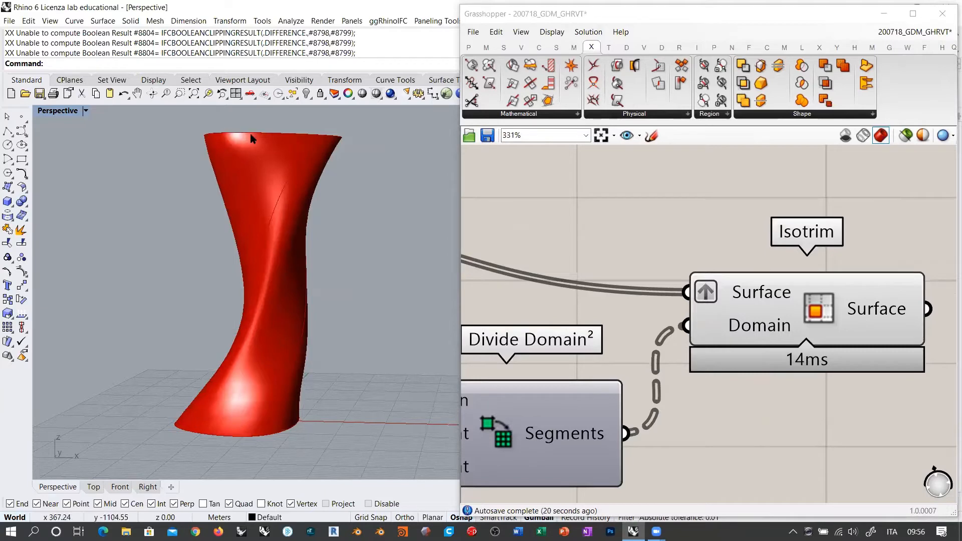
# Add a Panel beside Isotrim and connect Isotrim's Surface output to it.
pyautogui.moveTo(875, 307); pyautogui.dragTo(557, 310, button='right')
pyautogui.doubleClick(756, 271)
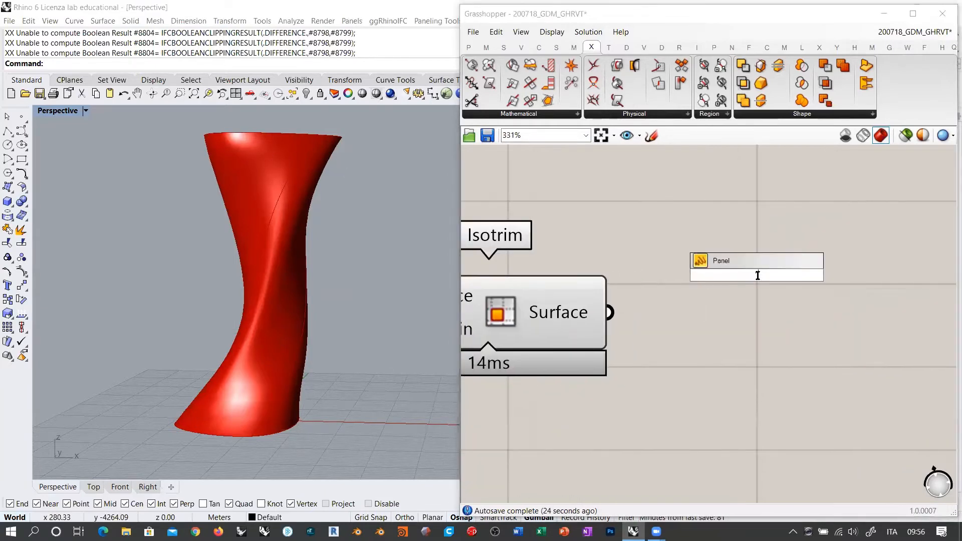
pyautogui.press('Return')
pyautogui.moveTo(706, 282); pyautogui.dragTo(724, 267)
pyautogui.moveTo(609, 312); pyautogui.dragTo(641, 259)
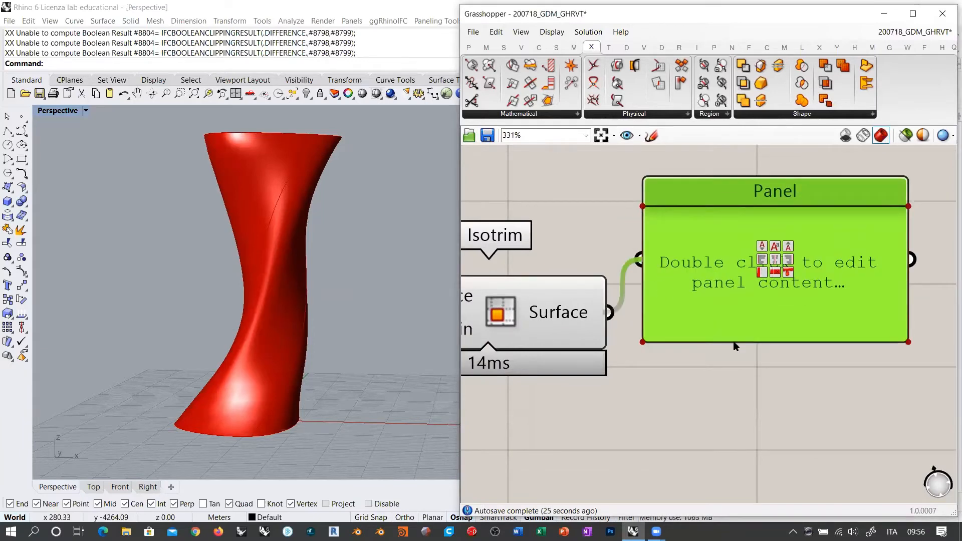
# Enlarge the Panel vertically to show several branches and move it slightly away from Isotrim.
pyautogui.moveTo(740, 342); pyautogui.dragTo(682, 251, button='right')
pyautogui.scroll(-4, 682, 251)
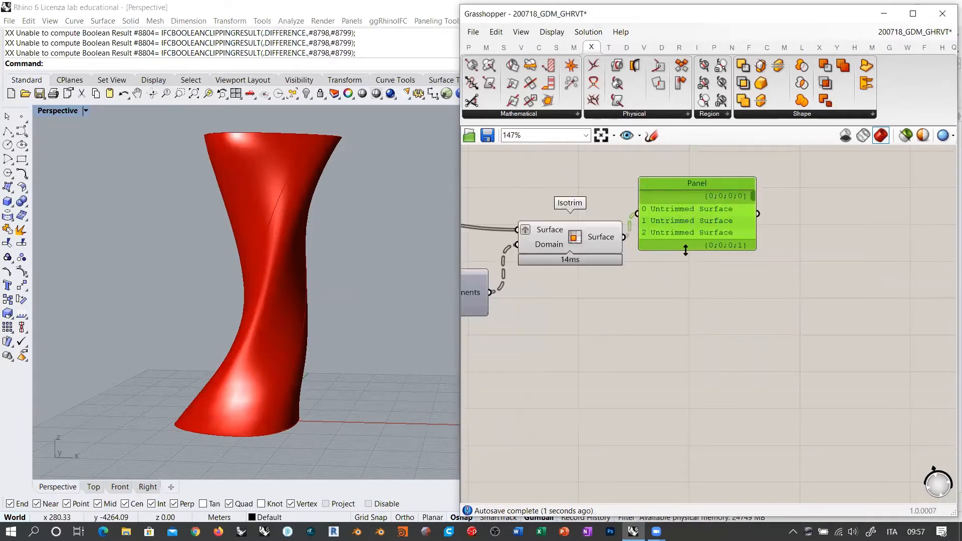
pyautogui.moveTo(685, 250); pyautogui.dragTo(687, 435)
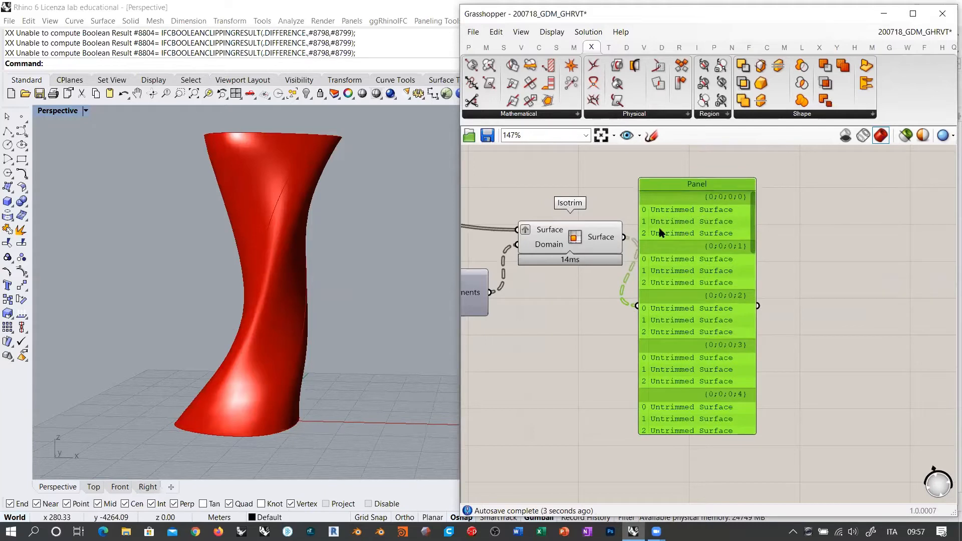
pyautogui.moveTo(695, 242); pyautogui.dragTo(721, 236)
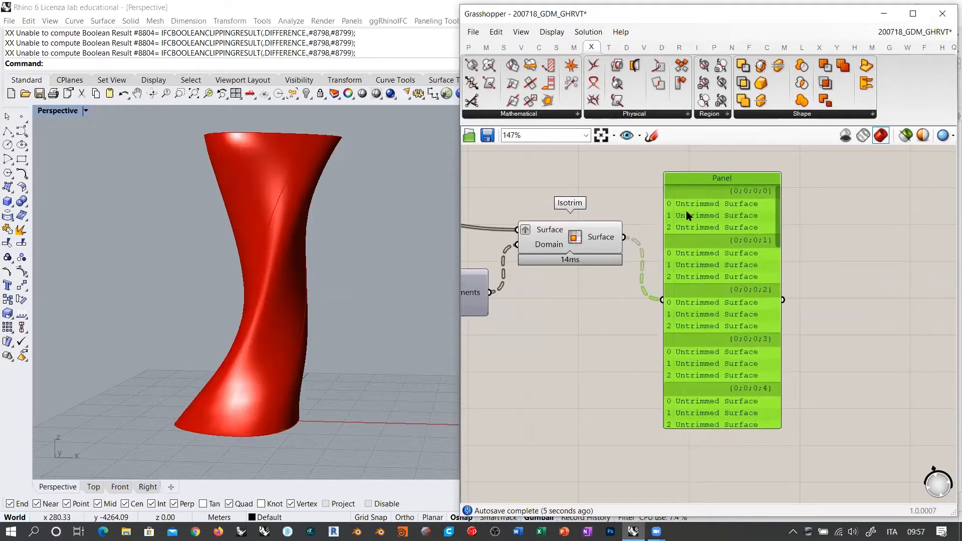
pyautogui.click(643, 233)
# Examine the branches of Isotrim surfaces listed in the Panel against the tower seen from above.
pyautogui.moveTo(299, 282); pyautogui.dragTo(344, 296, button='right')
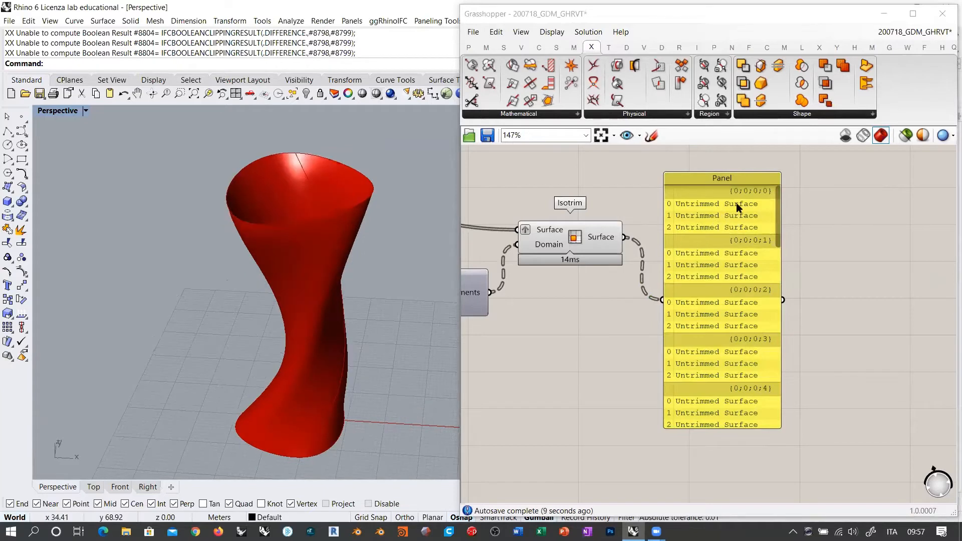
pyautogui.moveTo(780, 261); pyautogui.dragTo(787, 179)
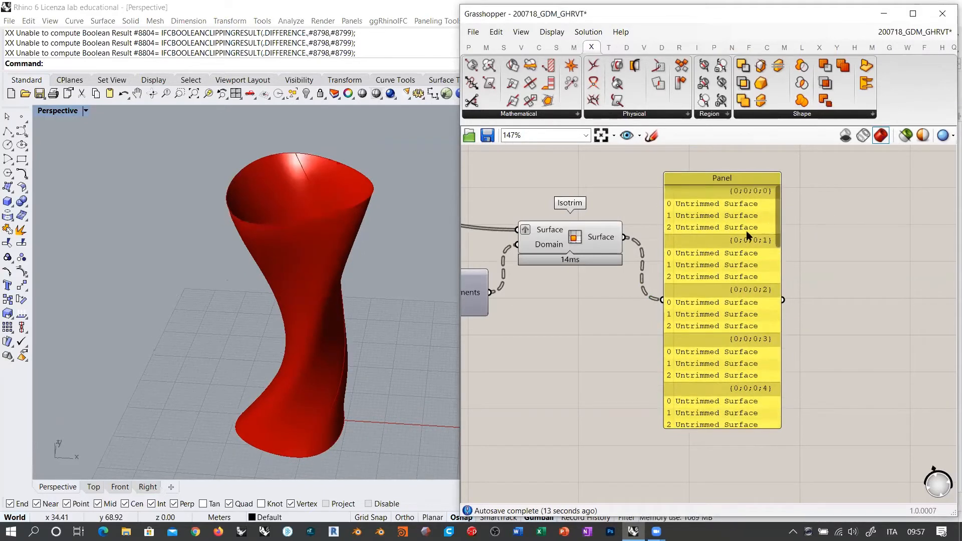
pyautogui.moveTo(557, 295); pyautogui.dragTo(596, 301, button='right')
pyautogui.moveTo(348, 274)
pyautogui.mouseDown(button='right')
pyautogui.moveTo(350, 313)
pyautogui.moveTo(361, 262)
pyautogui.moveTo(350, 275)
pyautogui.mouseUp(button='right')
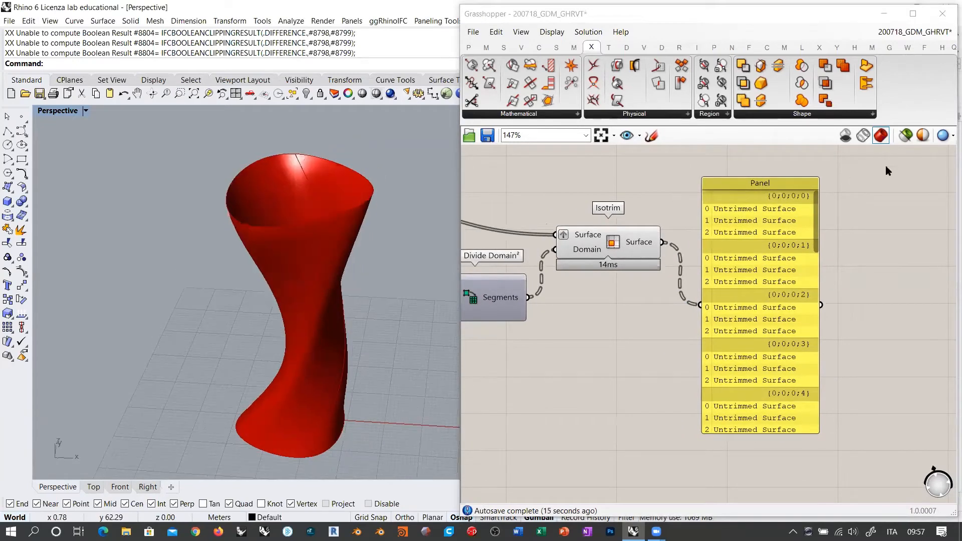
# Switch the preview to wireframe and orbit the tower to examine the edges of the Isotrim pieces.
pyautogui.click(864, 138)
pyautogui.moveTo(294, 221); pyautogui.dragTo(401, 214, button='right')
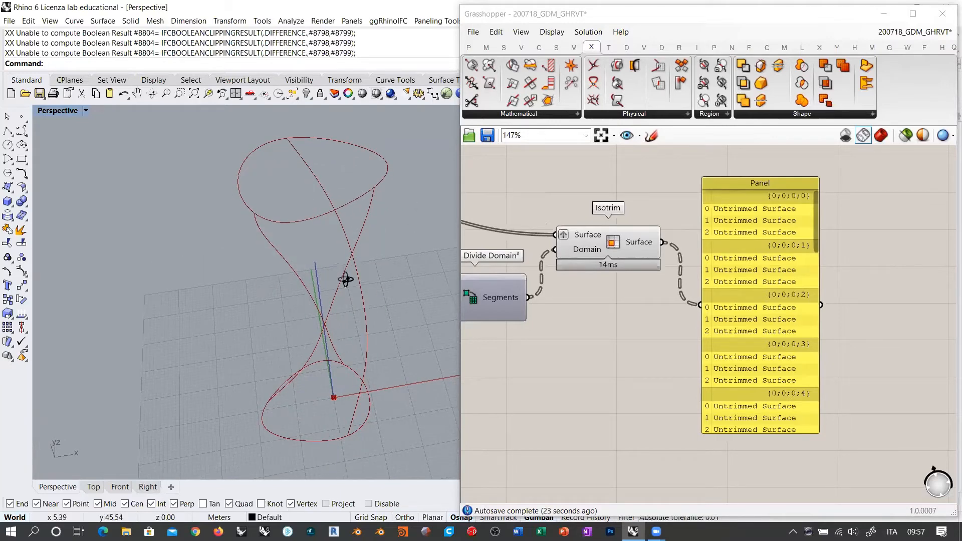
pyautogui.moveTo(344, 278); pyautogui.dragTo(311, 256, button='right')
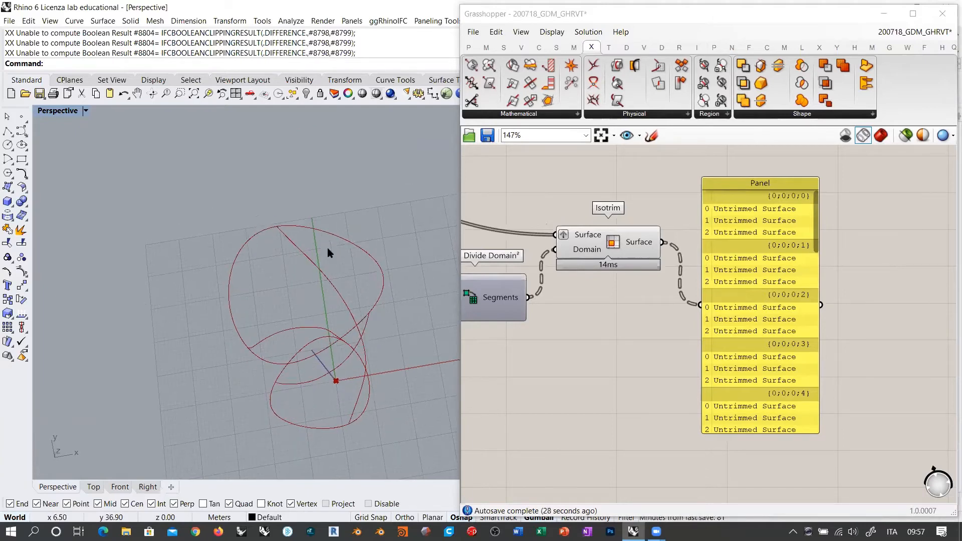
# Check the data in the Surface Split's Fragments output.
pyautogui.moveTo(476, 225); pyautogui.dragTo(658, 240, button='right')
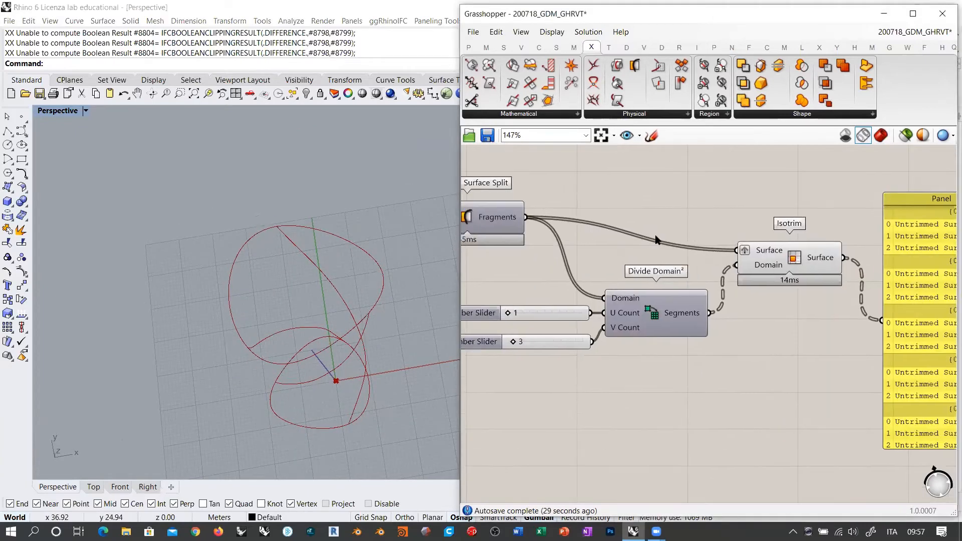
pyautogui.moveTo(559, 238); pyautogui.dragTo(635, 251, button='right')
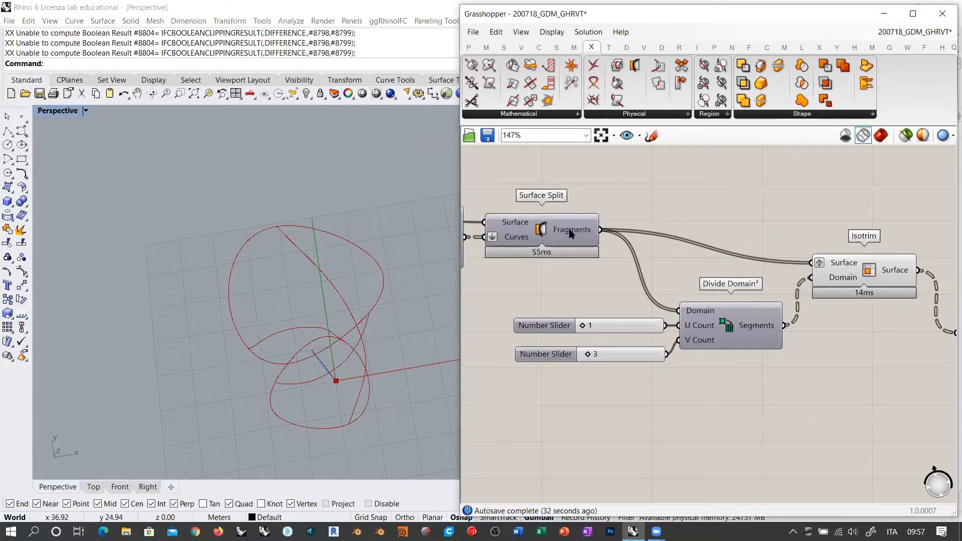
pyautogui.moveTo(574, 234)
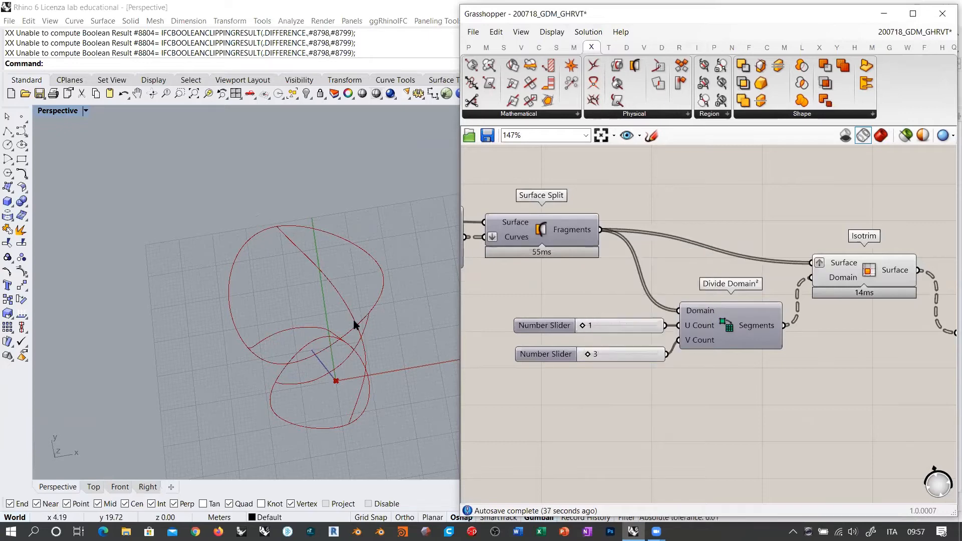
# Draw a wavy five-point control-point curve in the empty area beside the tower.
pyautogui.moveTo(354, 325); pyautogui.dragTo(229, 292, button='right')
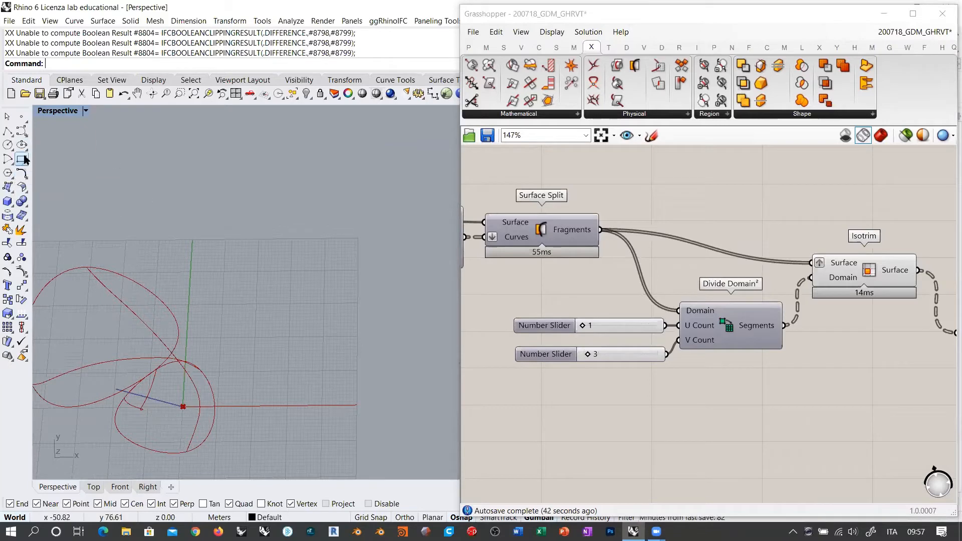
pyautogui.click(22, 131)
pyautogui.click(268, 390)
pyautogui.click(234, 325)
pyautogui.click(265, 268)
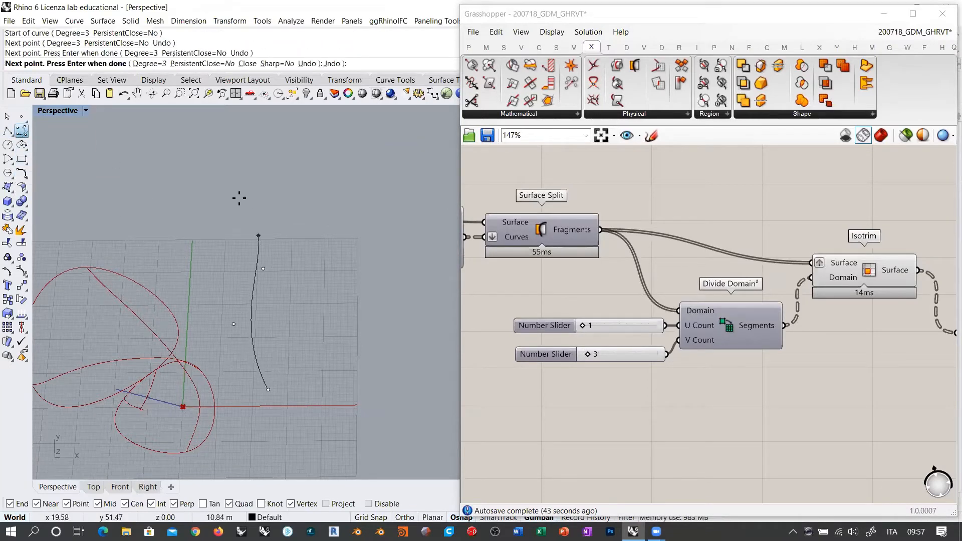
pyautogui.click(244, 202)
pyautogui.click(224, 166)
pyautogui.rightClick(224, 167)
# Copy the wavy curve sideways, then shorten and rotate the copy.
pyautogui.keyDown('shift'); pyautogui.moveTo(318, 303); pyautogui.dragTo(229, 298, button='right'); pyautogui.keyUp('shift')
pyautogui.click(186, 263)
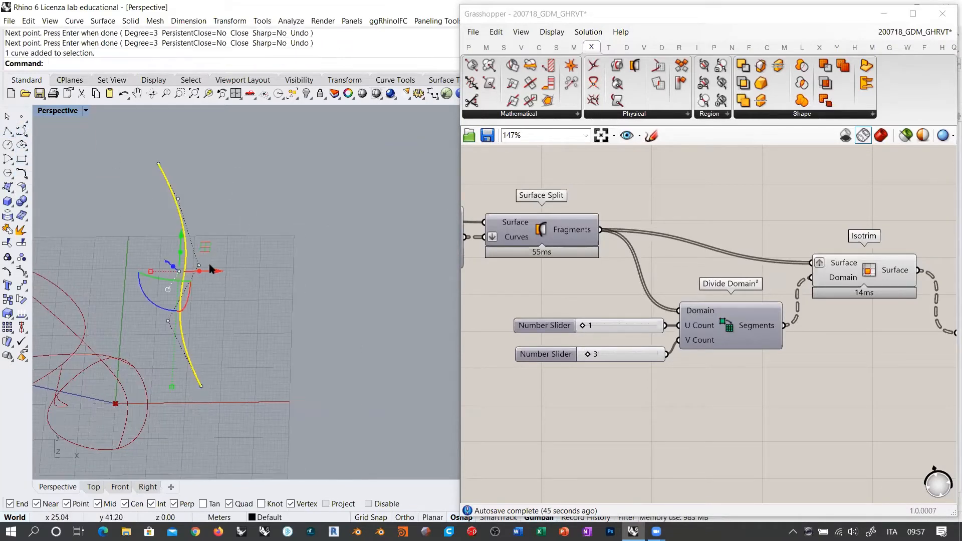
pyautogui.moveTo(215, 270); pyautogui.dragTo(288, 293)
pyautogui.moveTo(284, 384); pyautogui.dragTo(282, 343)
pyautogui.moveTo(266, 304); pyautogui.dragTo(253, 294)
# Copy the shortened curve further out as a third profile, then lengthen and rotate the copy.
pyautogui.keyDown('shift'); pyautogui.moveTo(350, 296); pyautogui.dragTo(219, 285, button='right'); pyautogui.keyUp('shift')
pyautogui.scroll(-2, 220, 285)
pyautogui.moveTo(199, 255); pyautogui.dragTo(282, 256)
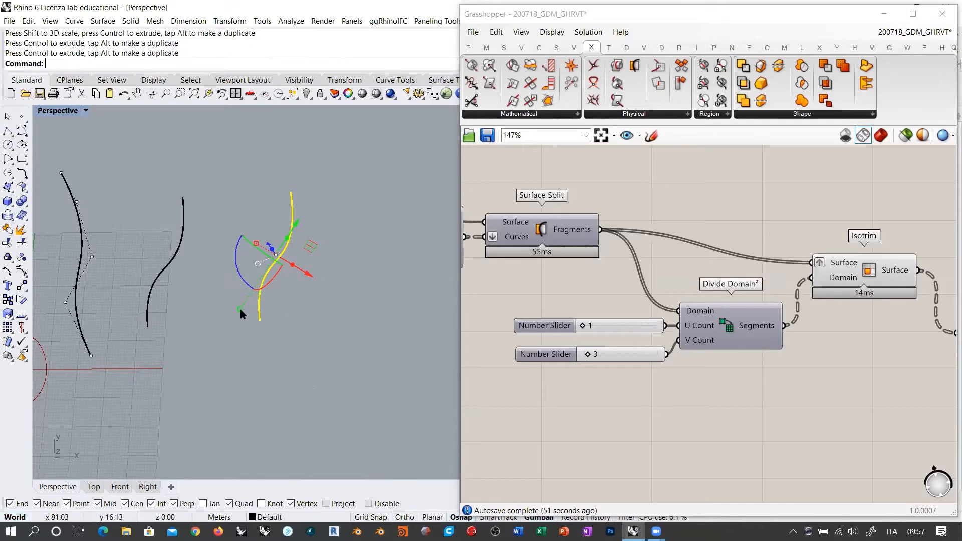
pyautogui.moveTo(241, 313); pyautogui.dragTo(221, 338)
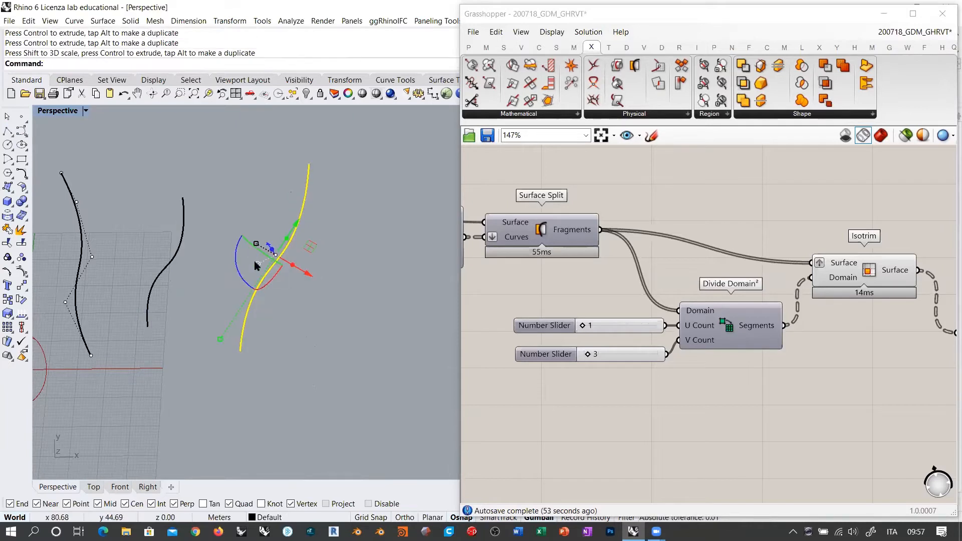
pyautogui.moveTo(243, 271); pyautogui.dragTo(245, 281)
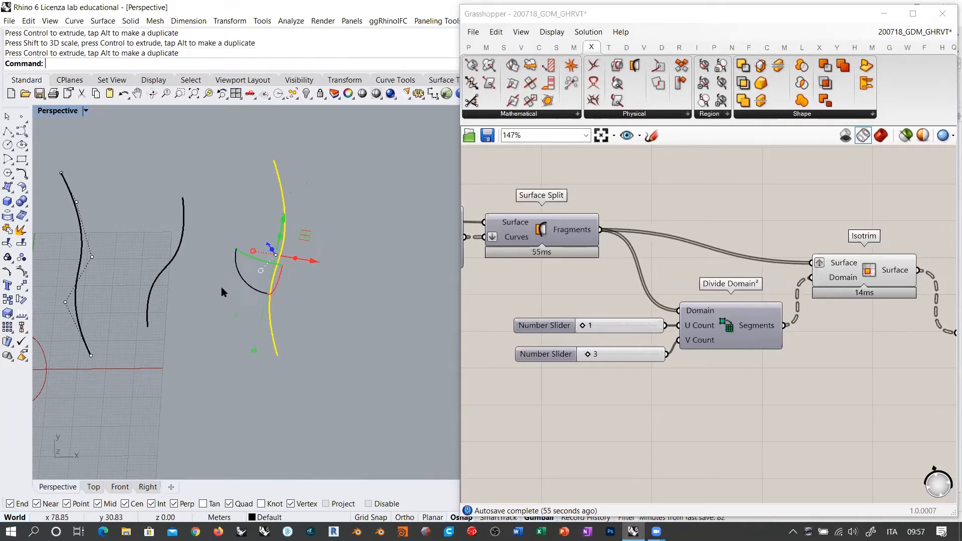
pyautogui.press('Escape')
pyautogui.press('Escape')
# Loft a surface through the three wavy curves, keeping the default loft options.
pyautogui.keyDown('shift'); pyautogui.moveTo(234, 199); pyautogui.dragTo(329, 219, button='right'); pyautogui.keyUp('shift')
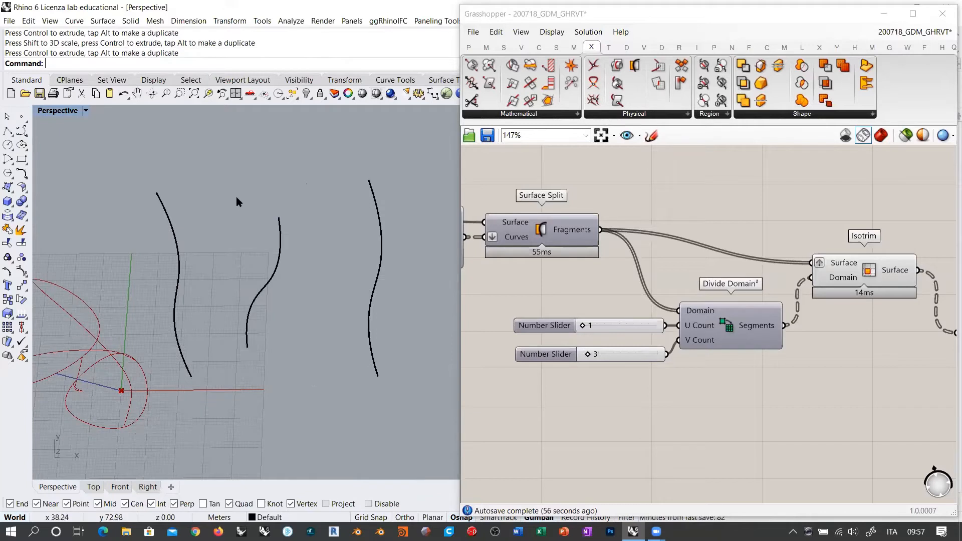
pyautogui.click(10, 190)
pyautogui.click(66, 195)
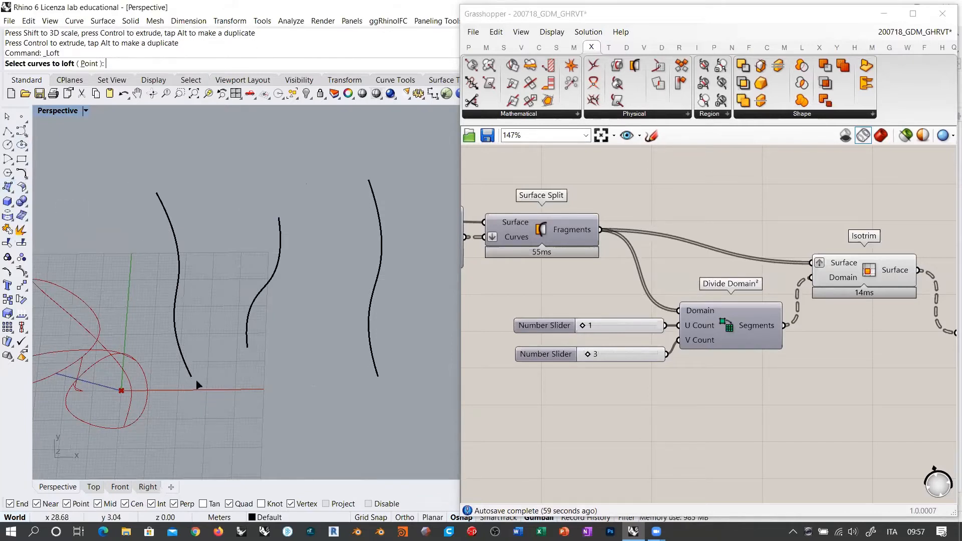
pyautogui.click(189, 376)
pyautogui.click(246, 346)
pyautogui.click(369, 343)
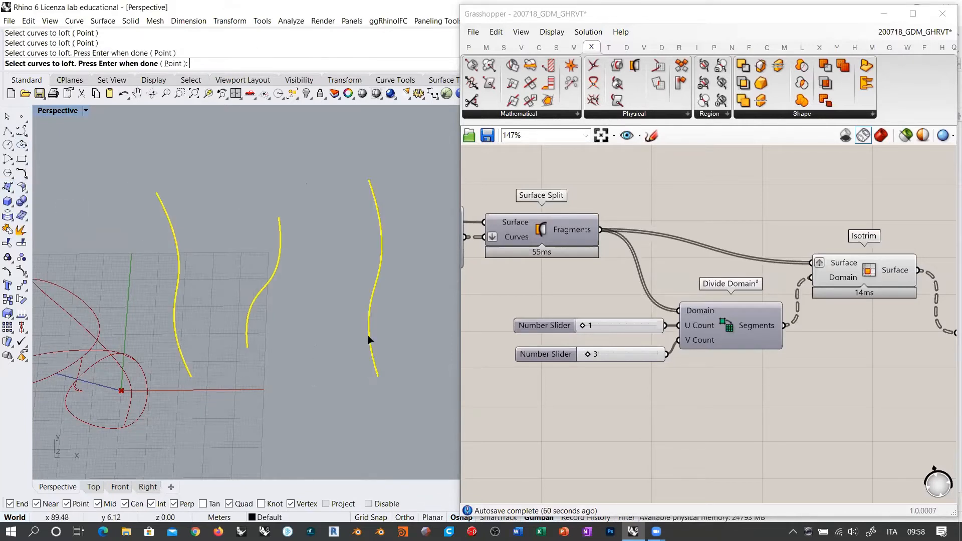
pyautogui.press('Return')
pyautogui.press('Return')
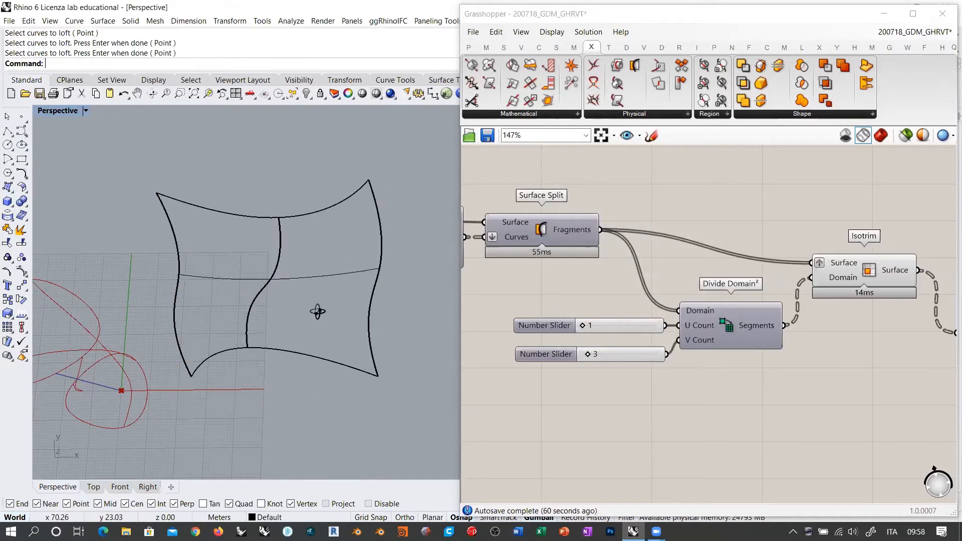
# Draw a straight two-point polyline crossing the lofted surface from beyond one edge to beyond the opposite edge.
pyautogui.moveTo(318, 312); pyautogui.dragTo(280, 247, button='right')
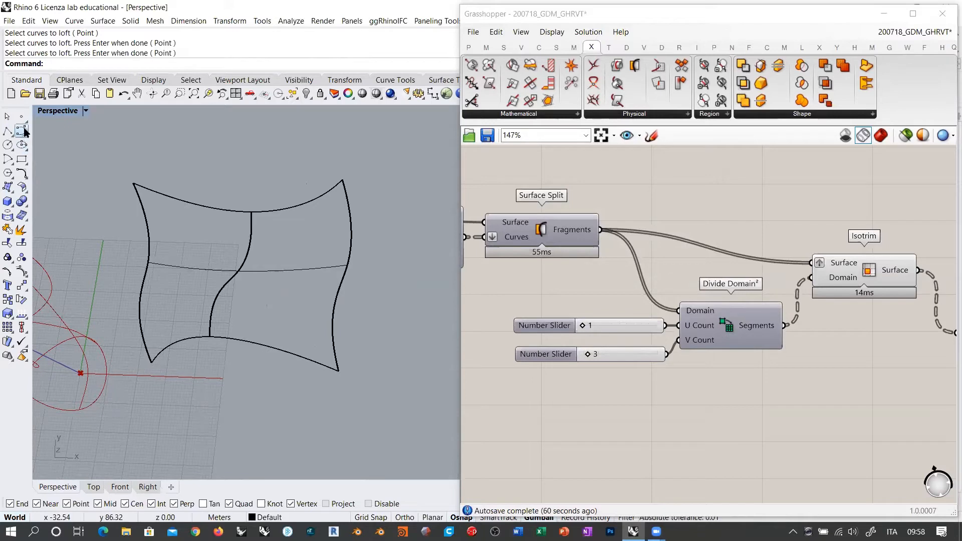
pyautogui.click(8, 131)
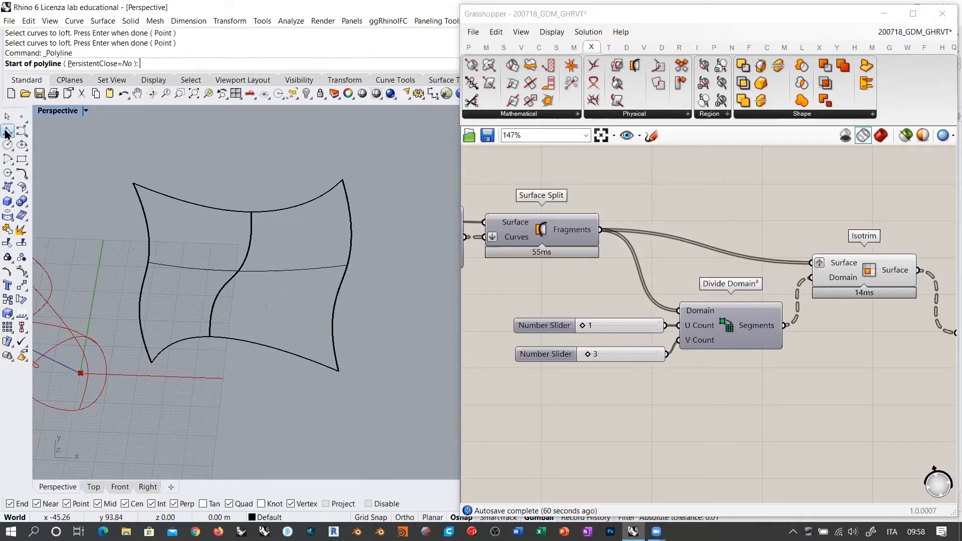
pyautogui.click(257, 161)
pyautogui.click(302, 427)
pyautogui.press('Return')
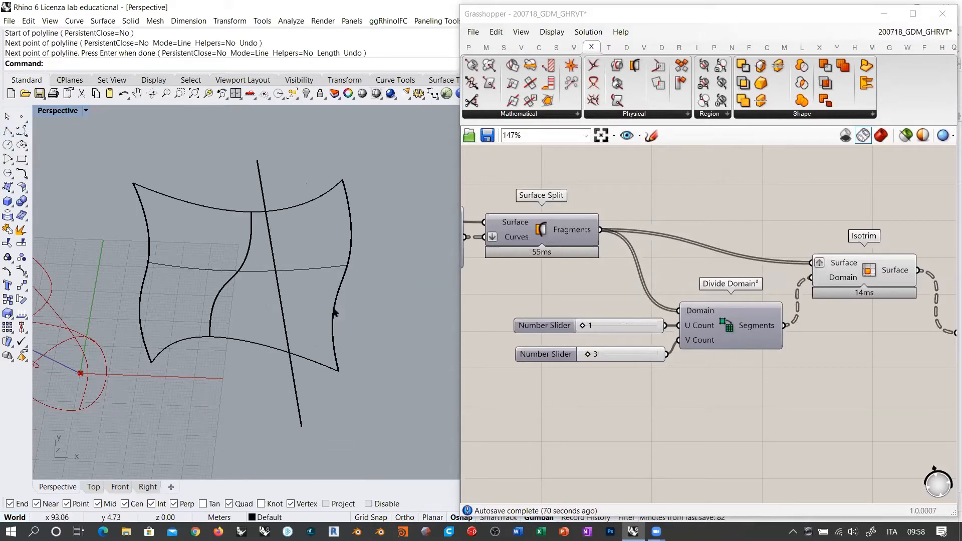
# Trim the lofted surface with the straight line, removing the part toward the third curve.
pyautogui.click(7, 243)
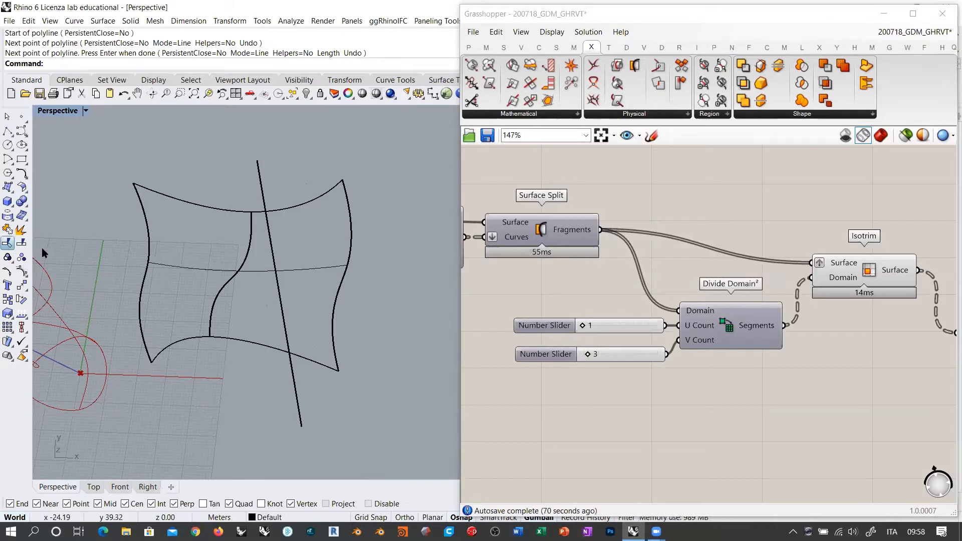
pyautogui.click(273, 257)
pyautogui.press('Return')
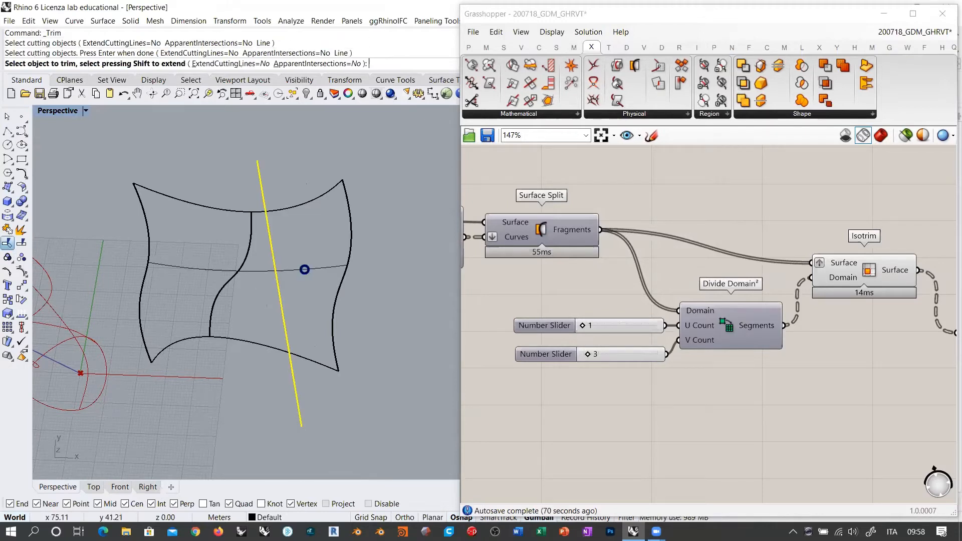
pyautogui.click(304, 270)
pyautogui.press('Return')
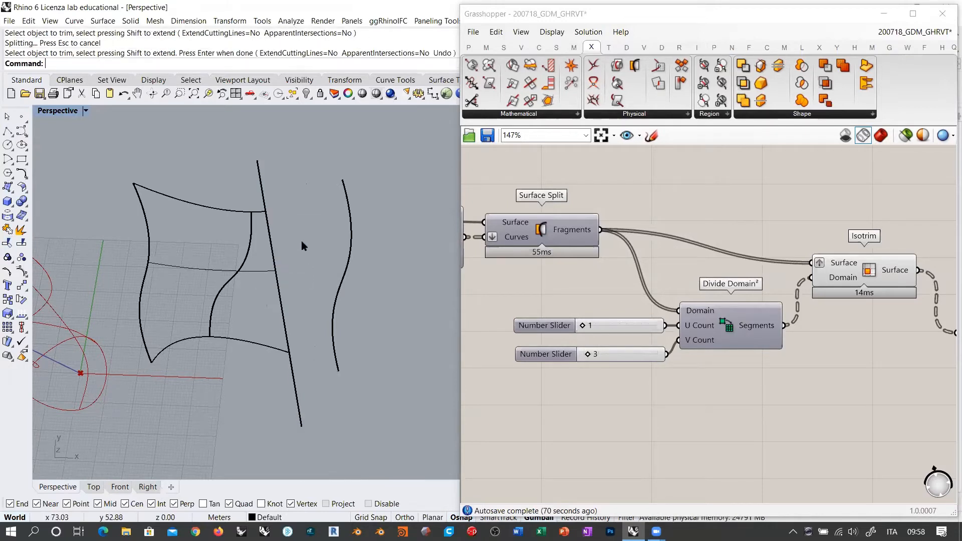
# Display the trimmed surface's control points to examine its underlying surface, then hide them.
pyautogui.click(197, 283)
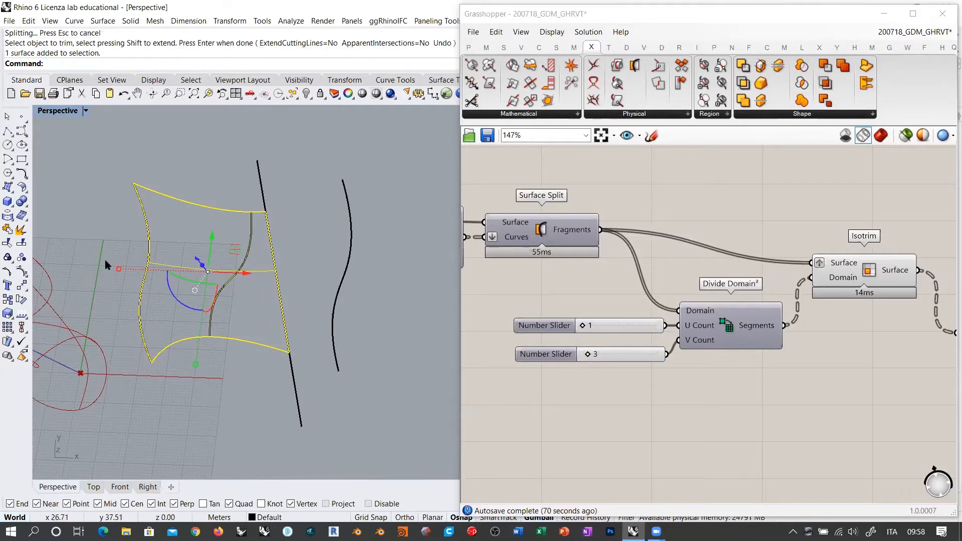
pyautogui.click(22, 271)
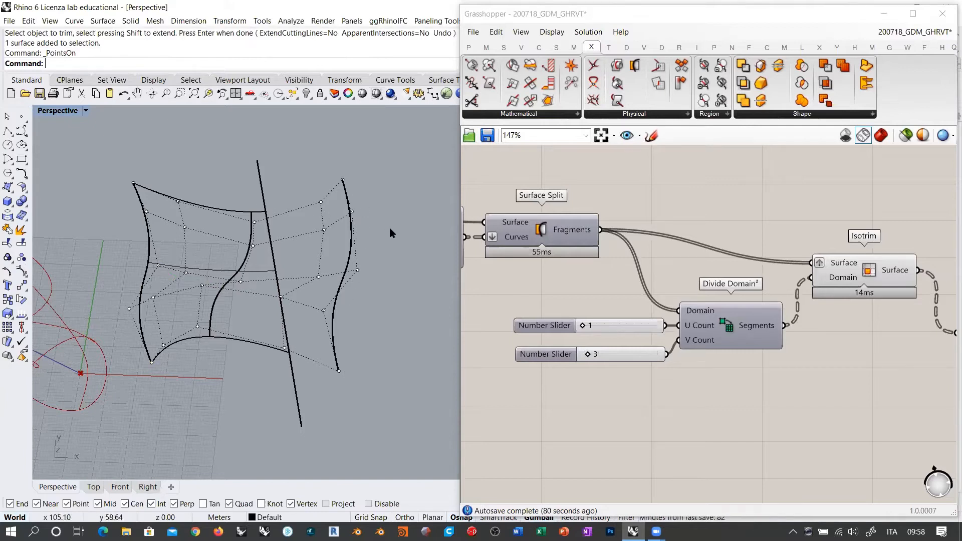
pyautogui.press('Escape')
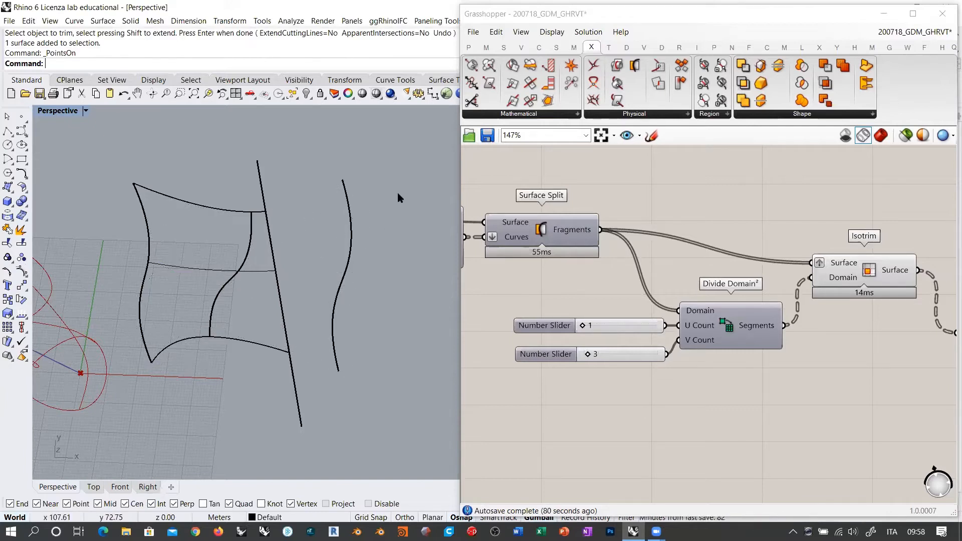
# Untrim the surface along its straight cut edge.
pyautogui.click(10, 244)
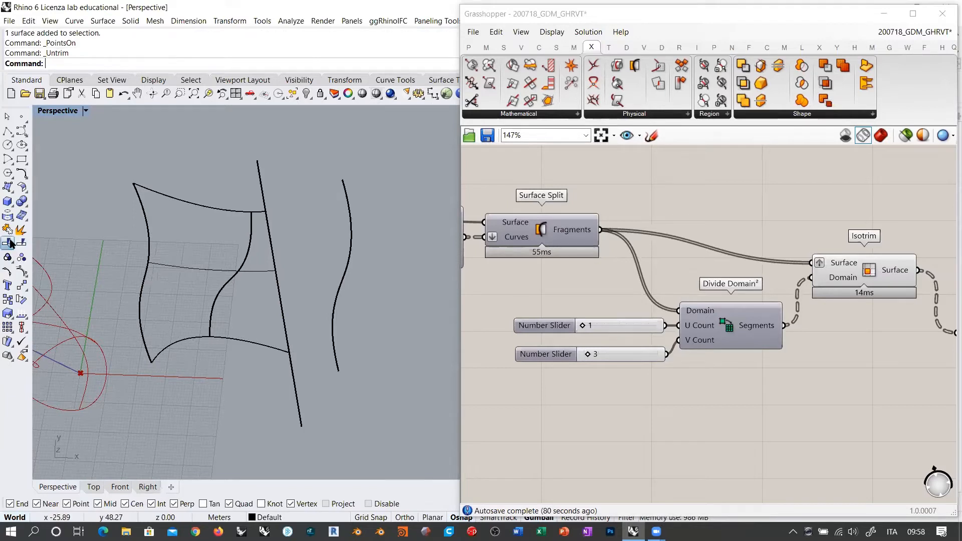
pyautogui.click(276, 283)
pyautogui.rightClick(305, 256)
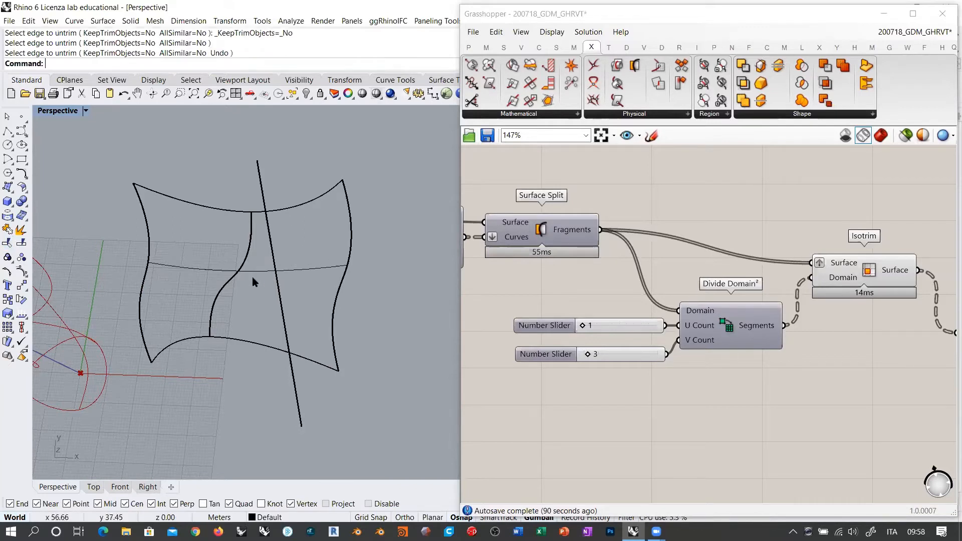
# Delete the demonstration surface together with its three curves and cutting line.
pyautogui.click(255, 271)
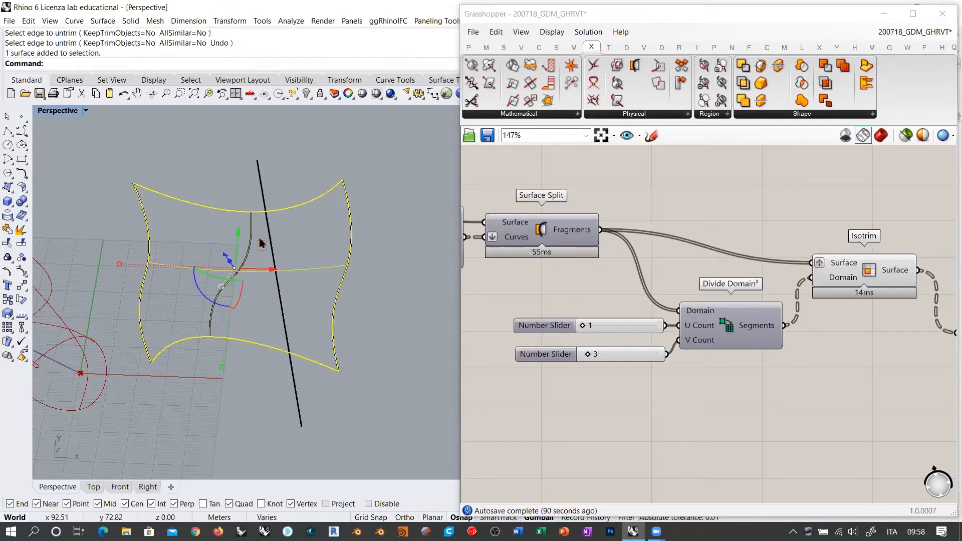
pyautogui.click(396, 284)
pyautogui.moveTo(386, 187); pyautogui.dragTo(130, 378)
pyautogui.press('Delete')
# Move Isotrim up in line with Surface Split so the Fragments wire runs straight, and examine the tower from the side.
pyautogui.click(708, 209)
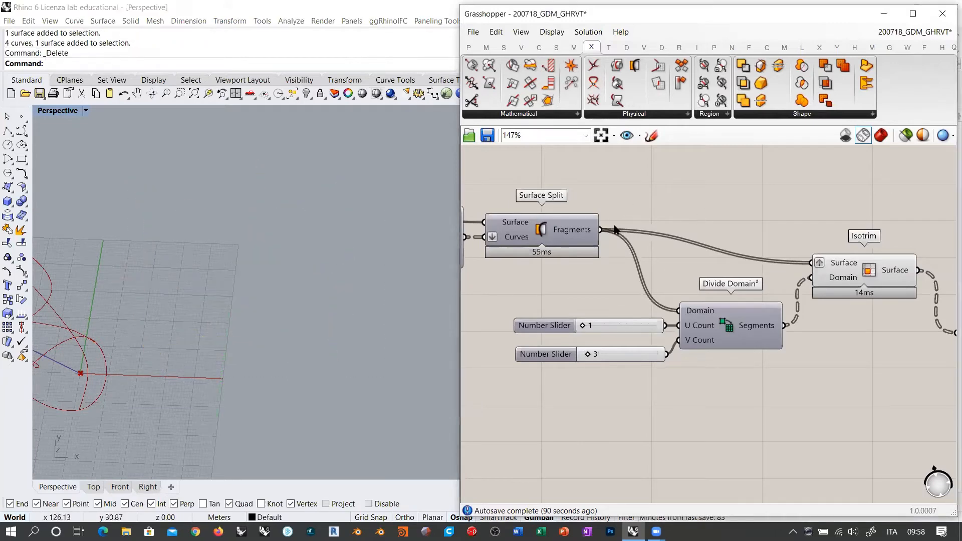
pyautogui.moveTo(723, 280); pyautogui.dragTo(673, 279, button='right')
pyautogui.moveTo(822, 279); pyautogui.dragTo(811, 245)
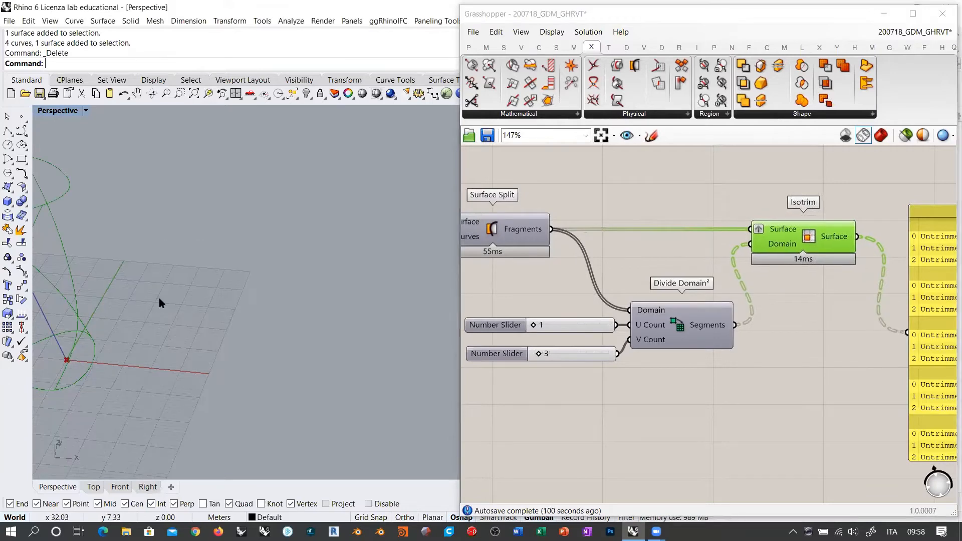
pyautogui.moveTo(158, 298); pyautogui.dragTo(215, 451, button='right')
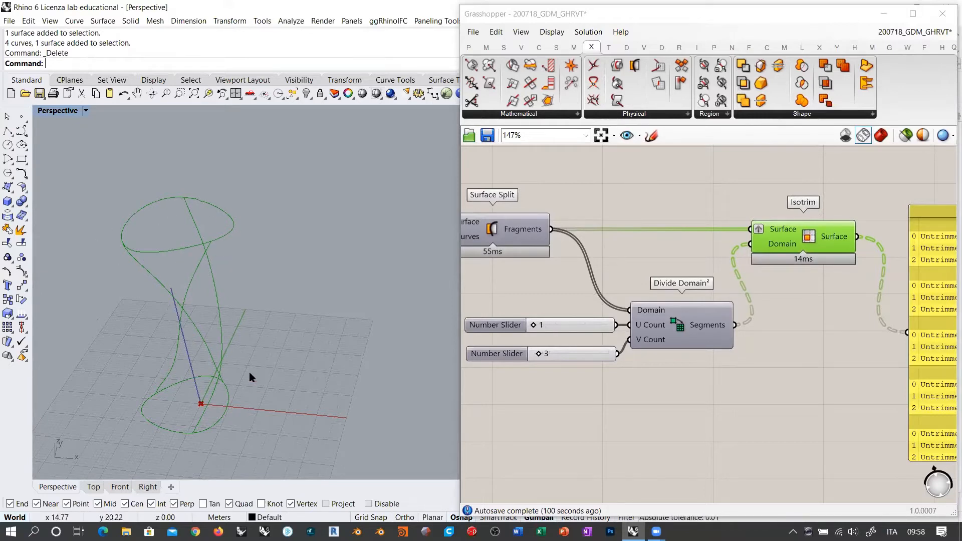
pyautogui.moveTo(250, 376); pyautogui.dragTo(277, 273, button='right')
pyautogui.click(786, 370)
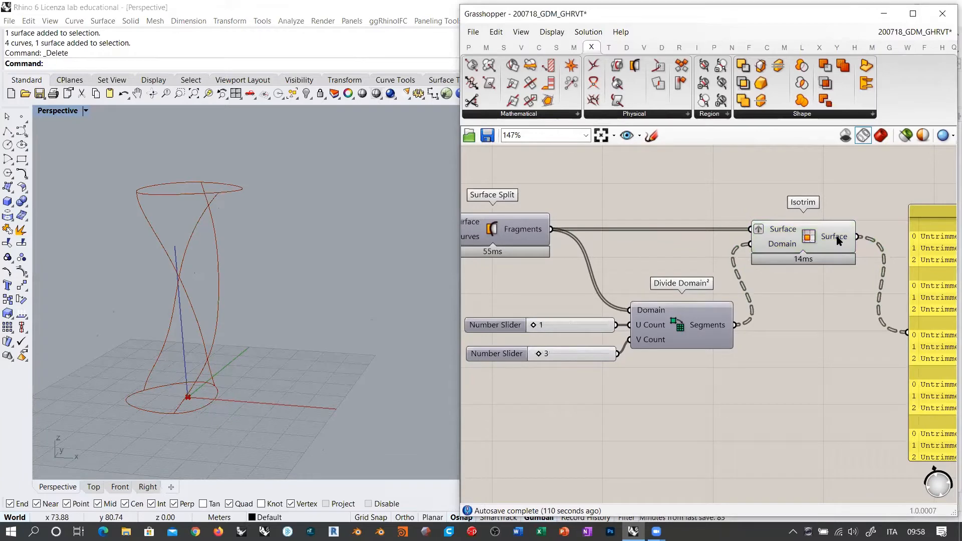
pyautogui.moveTo(837, 241)
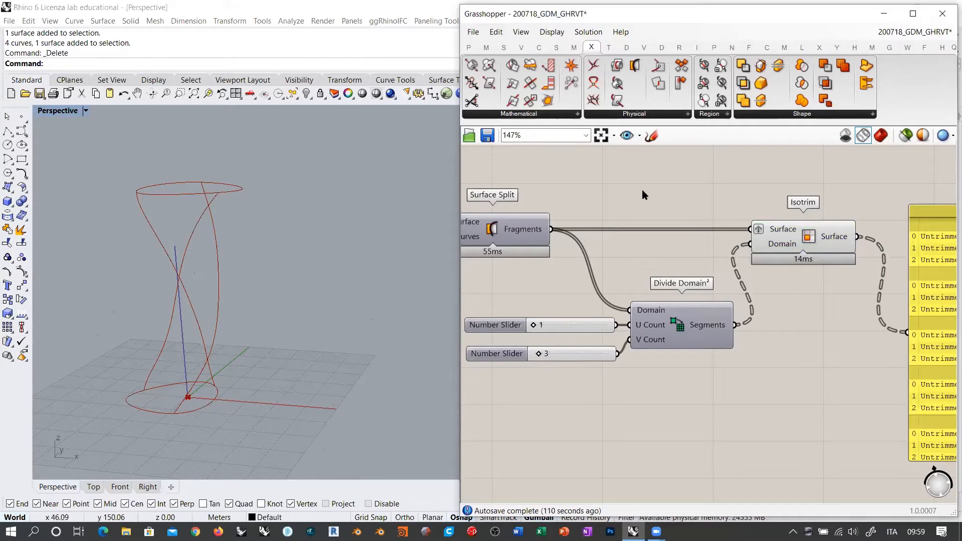
# Move Divide Domain² and its two Number Sliders together closer to Surface Split.
pyautogui.moveTo(703, 222); pyautogui.dragTo(696, 267, button='right')
pyautogui.scroll(-3, 698, 268)
pyautogui.moveTo(703, 362); pyautogui.dragTo(625, 315)
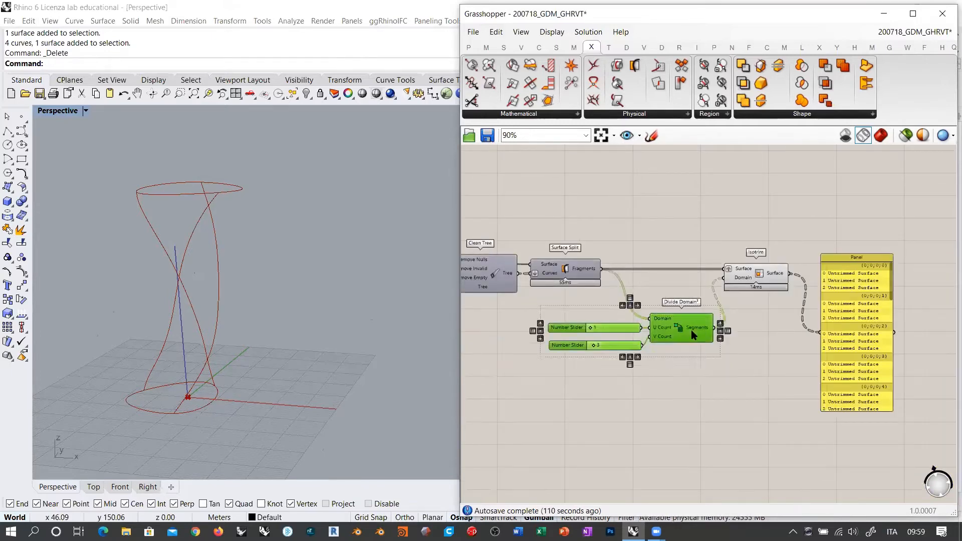
pyautogui.moveTo(692, 331); pyautogui.dragTo(665, 306)
pyautogui.click(667, 331)
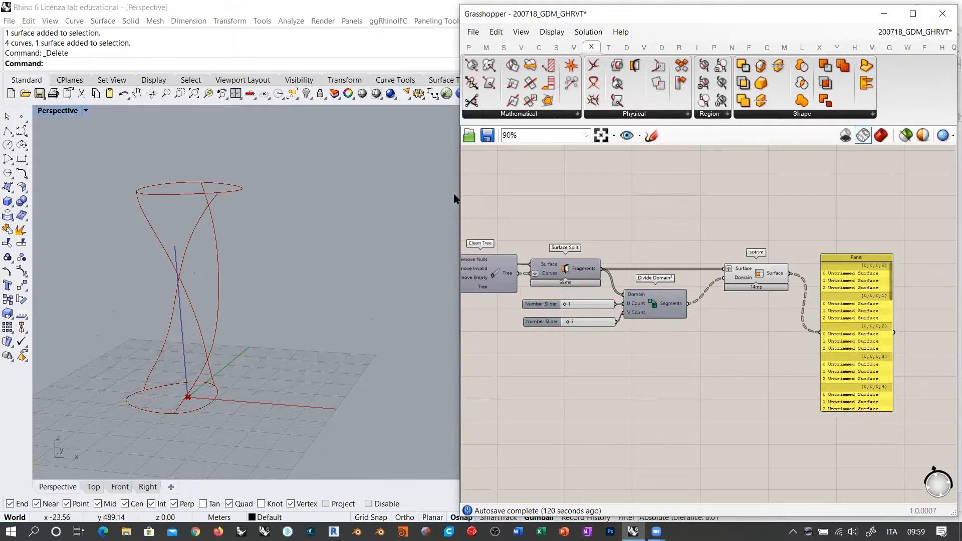
# Add a Shrink Trimmed Surface component, reveal its place in the component library, and position it above the Surface Split-to-Isotrim wire.
pyautogui.scroll(4, 600, 212)
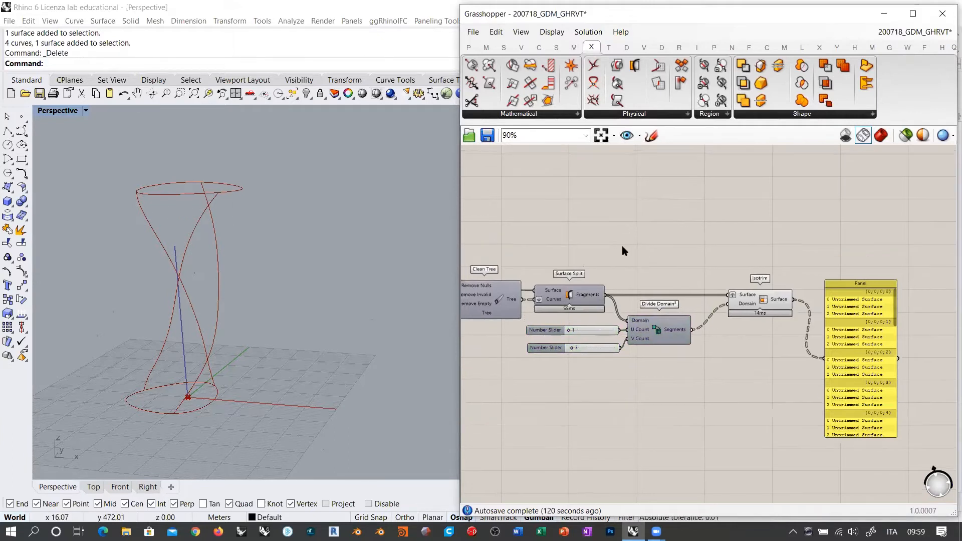
pyautogui.moveTo(573, 308)
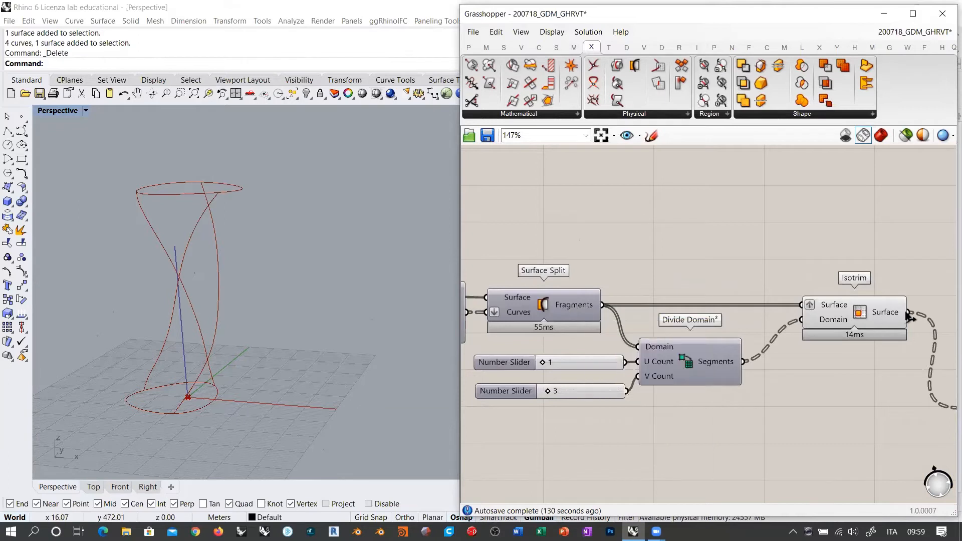
pyautogui.moveTo(684, 260); pyautogui.dragTo(675, 267, button='right')
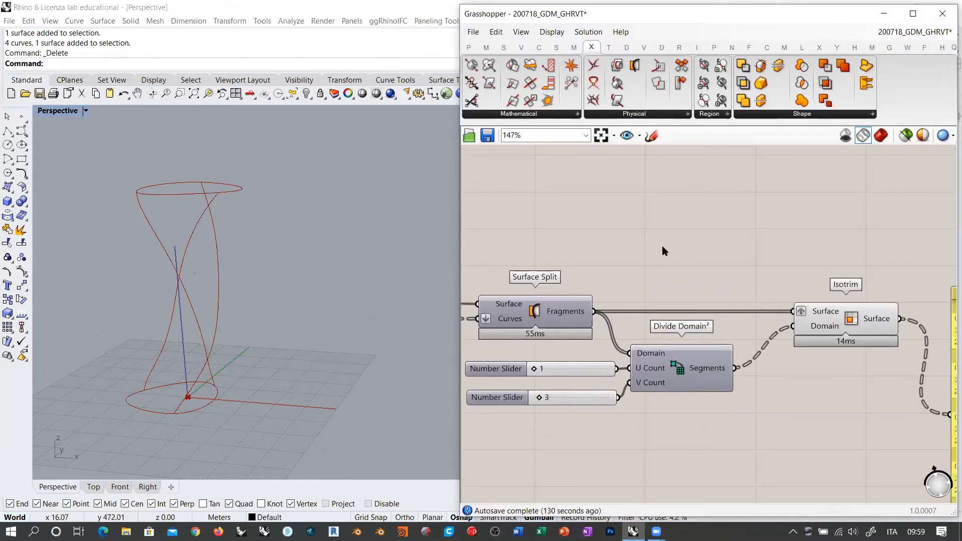
pyautogui.doubleClick(663, 249)
pyautogui.write('shr')
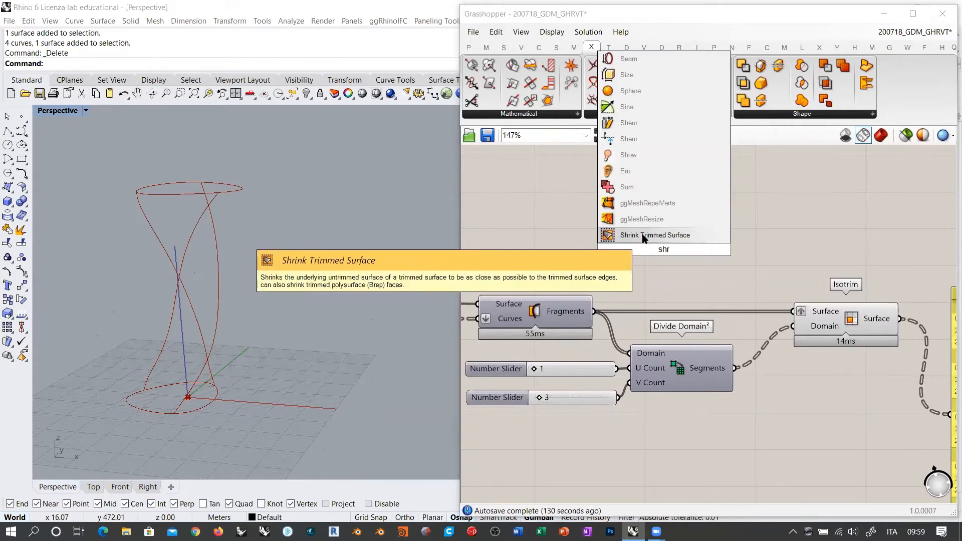
pyautogui.press('Return')
pyautogui.keyDown('ctrl'); pyautogui.keyDown('alt'); pyautogui.click(651, 251); pyautogui.keyUp('alt'); pyautogui.keyUp('ctrl')
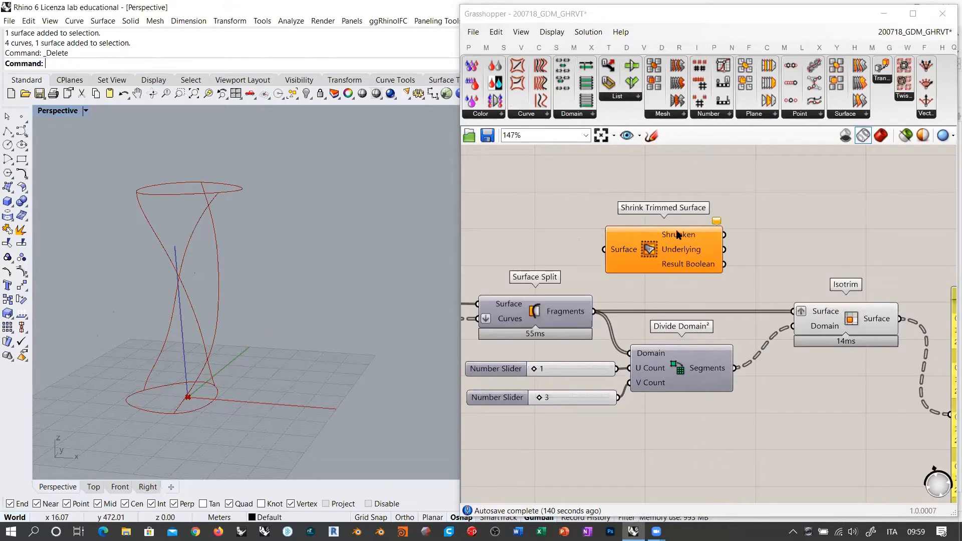
pyautogui.moveTo(649, 255); pyautogui.dragTo(660, 242)
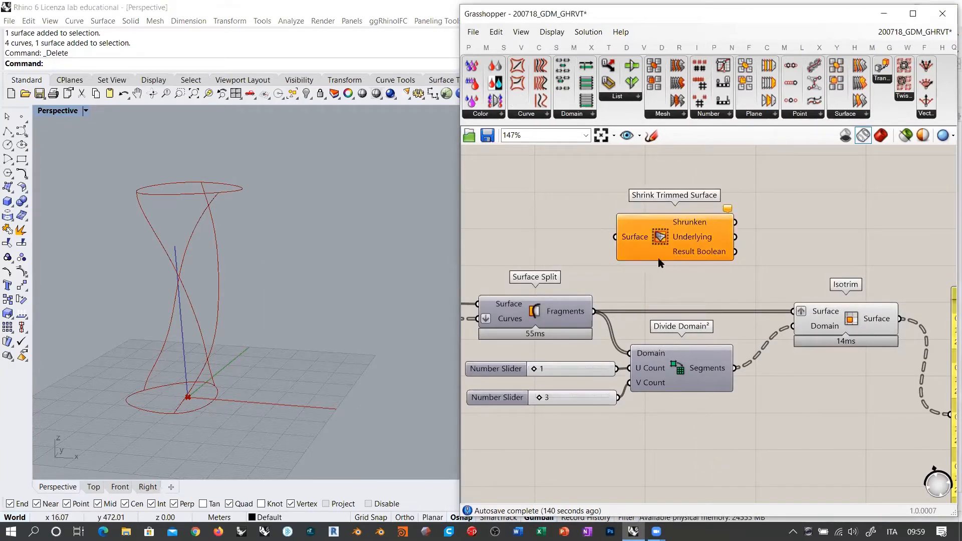
# Connect Surface Split's Fragments output to the Surface input of Shrink Trimmed Surface and nudge the component into place.
pyautogui.moveTo(594, 311); pyautogui.dragTo(649, 233)
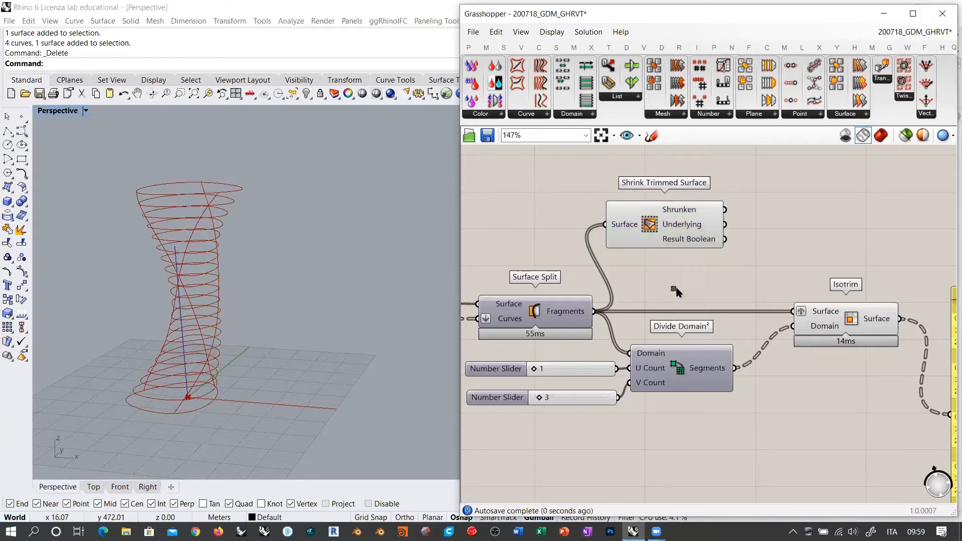
pyautogui.moveTo(708, 265); pyautogui.dragTo(676, 283, button='right')
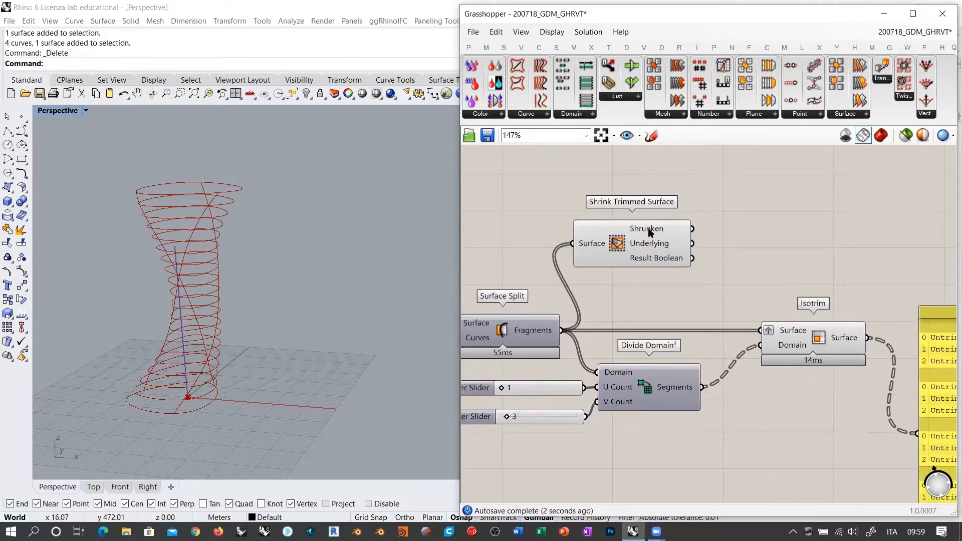
pyautogui.moveTo(651, 230)
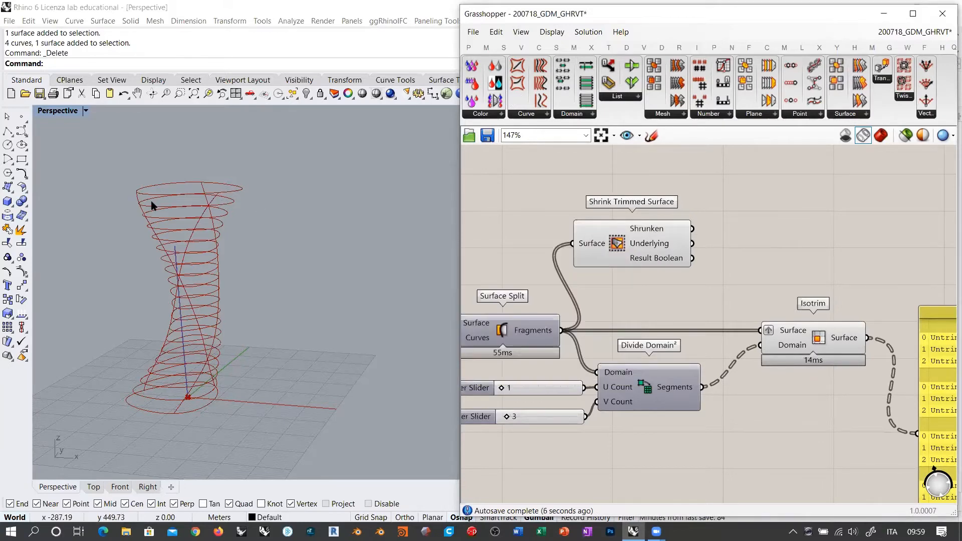
pyautogui.moveTo(731, 237); pyautogui.dragTo(666, 252, button='right')
pyautogui.scroll(2, 667, 253)
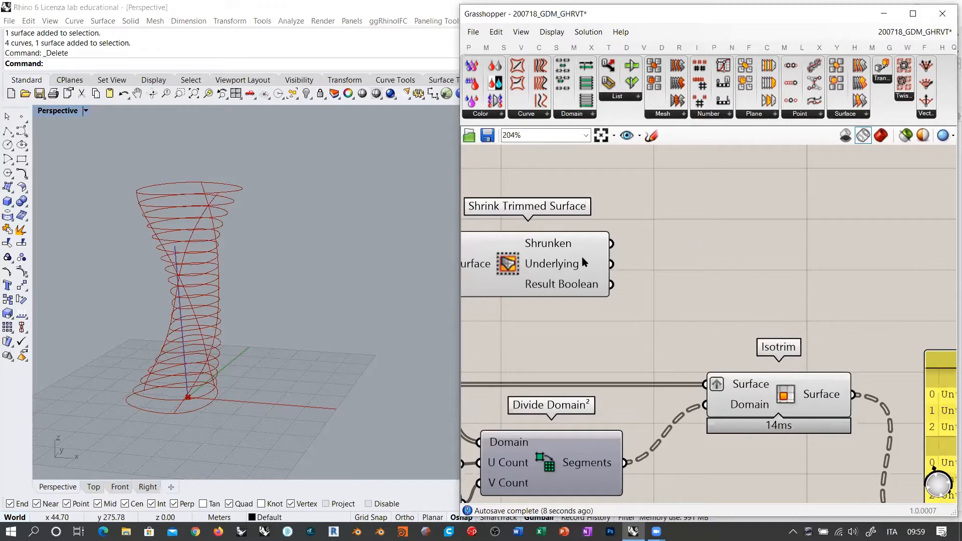
pyautogui.moveTo(542, 254); pyautogui.dragTo(559, 239)
pyautogui.click(483, 286)
# Bake the Shrunken output of Shrink Trimmed Surface into the Rhino model with the default bake settings.
pyautogui.moveTo(197, 316); pyautogui.dragTo(205, 260, button='right')
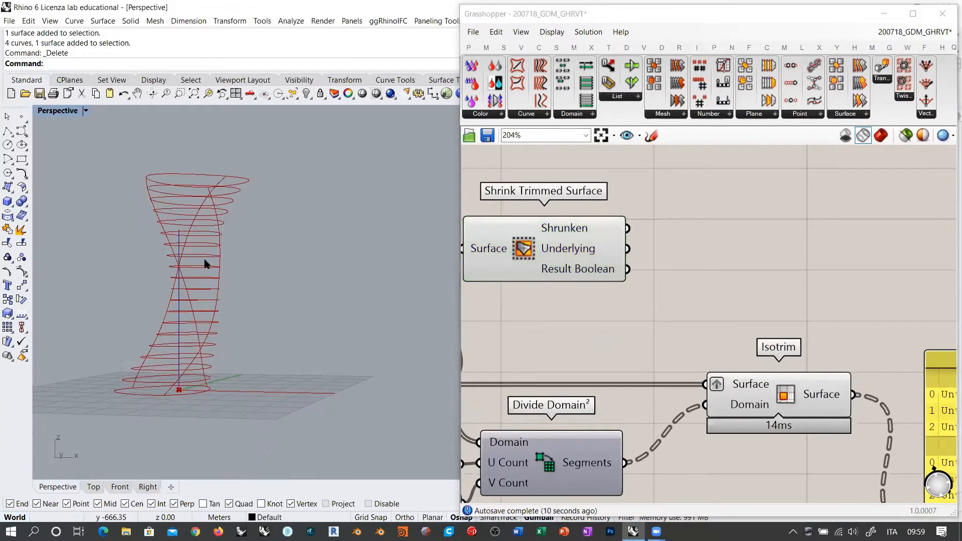
pyautogui.scroll(5, 205, 263)
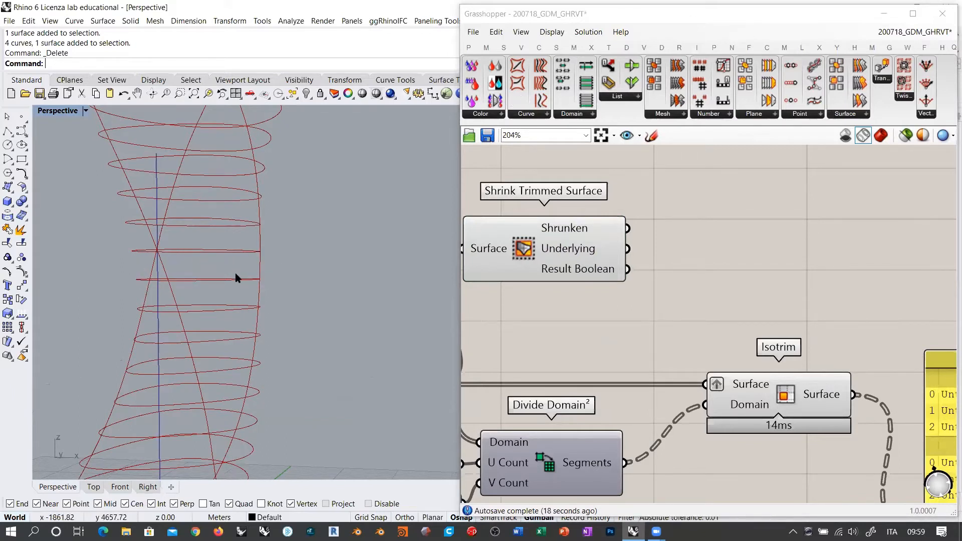
pyautogui.rightClick(577, 231)
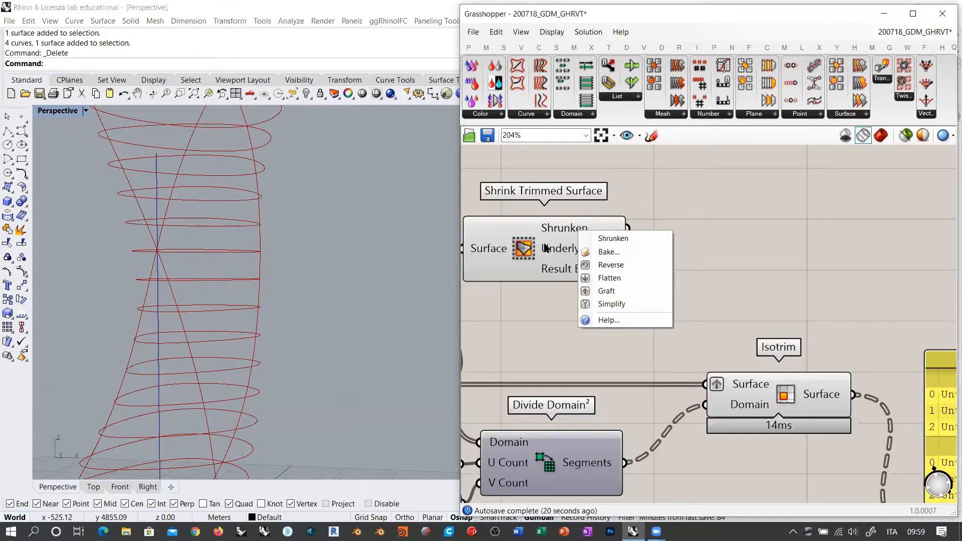
pyautogui.click(607, 252)
pyautogui.click(611, 370)
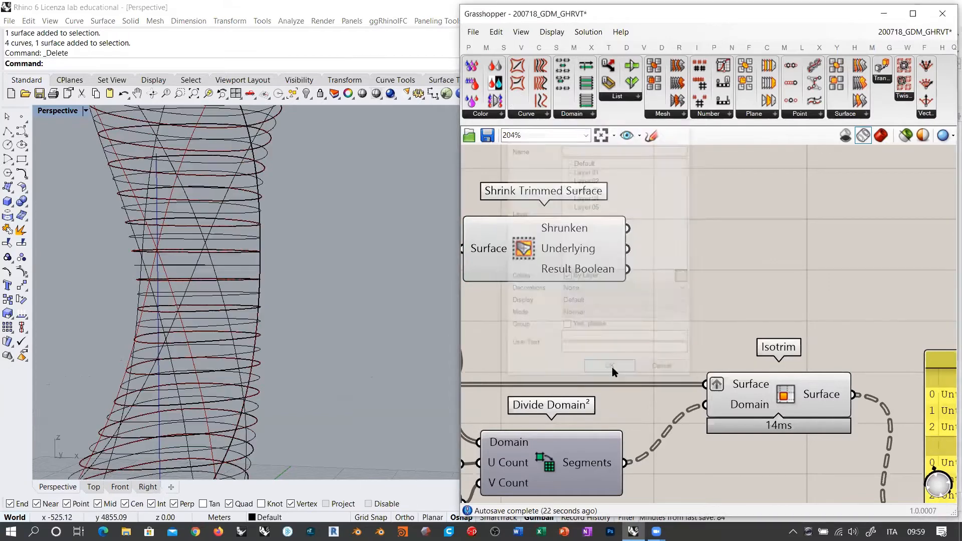
# Select one baked strip near the tower's upper part and show its control points to examine its underlying surface.
pyautogui.moveTo(325, 260); pyautogui.dragTo(317, 236, button='right')
pyautogui.click(341, 231)
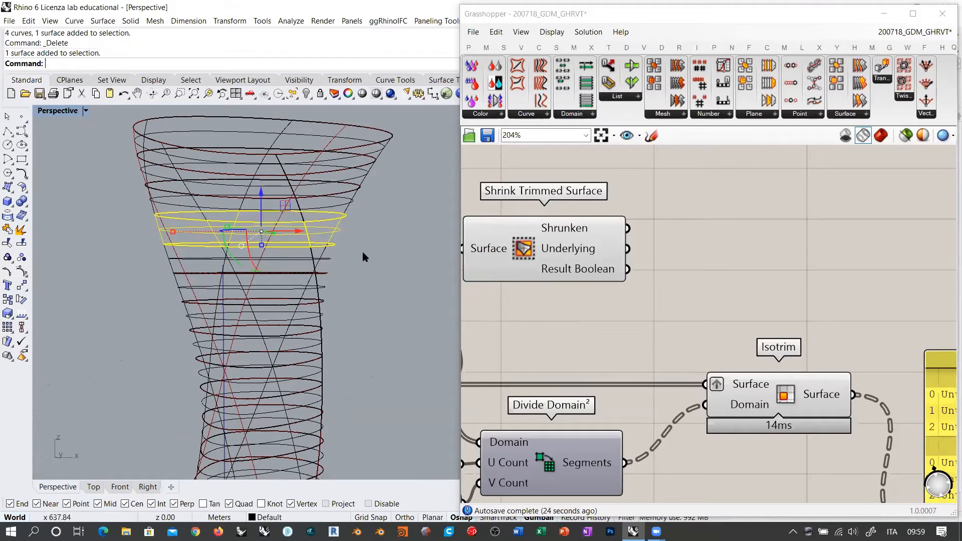
pyautogui.moveTo(365, 257); pyautogui.dragTo(353, 258, button='right')
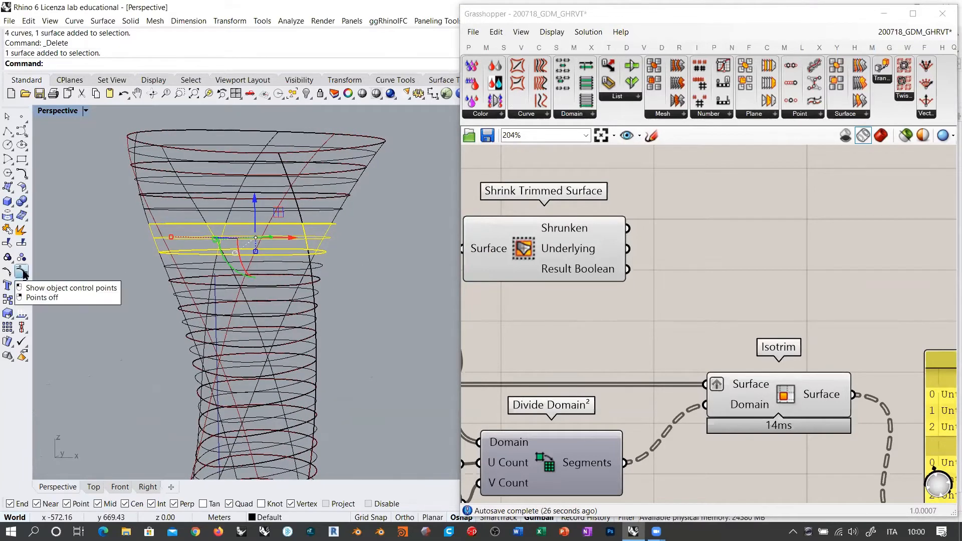
pyautogui.click(23, 274)
pyautogui.moveTo(214, 229); pyautogui.dragTo(344, 236, button='right')
pyautogui.moveTo(215, 217); pyautogui.dragTo(129, 223, button='right')
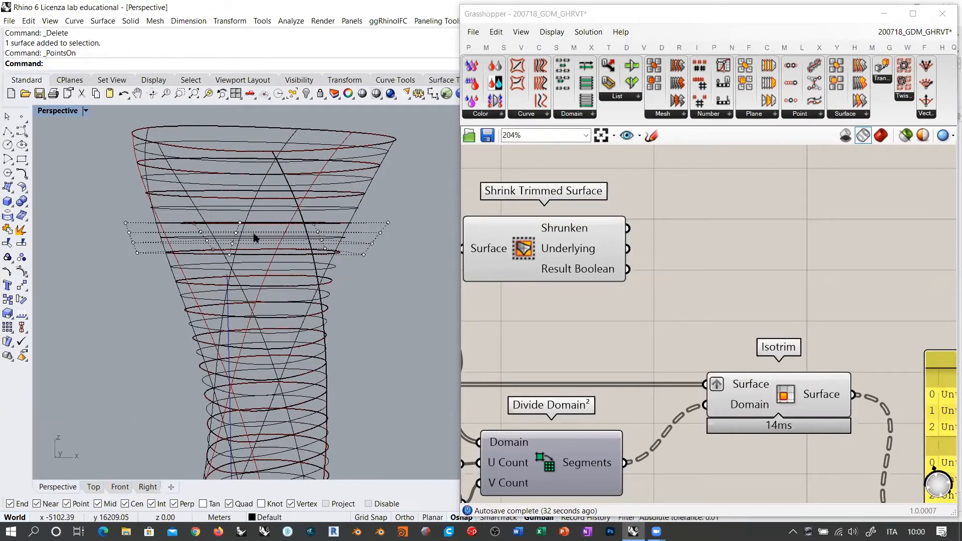
# In the Front view, select the upper row of the strip's control points for inspection, then clear the selection and hide the points.
pyautogui.click(120, 487)
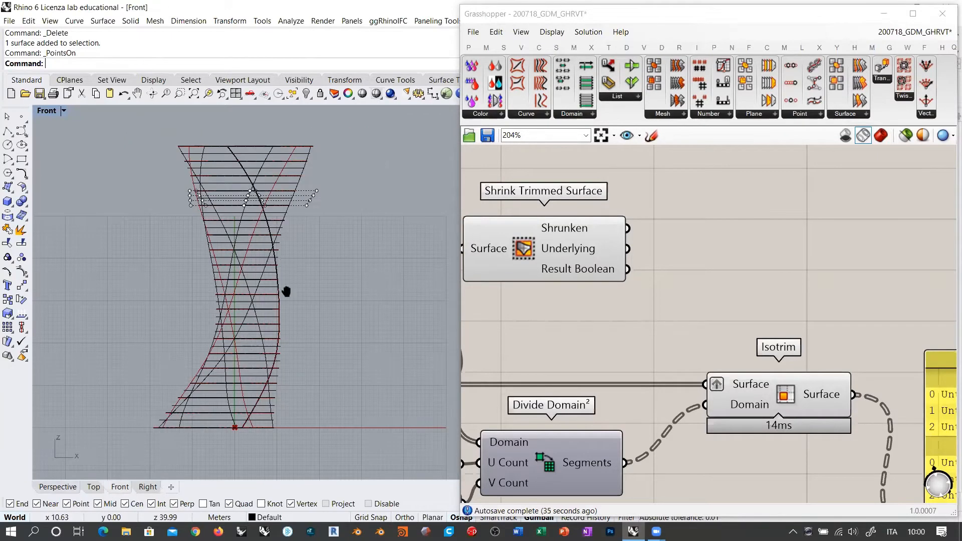
pyautogui.moveTo(286, 292); pyautogui.dragTo(285, 324, button='right')
pyautogui.scroll(10, 221, 241)
pyautogui.moveTo(146, 208); pyautogui.dragTo(103, 214, button='right')
pyautogui.scroll(-4, 100, 213)
pyautogui.moveTo(74, 189); pyautogui.dragTo(357, 197)
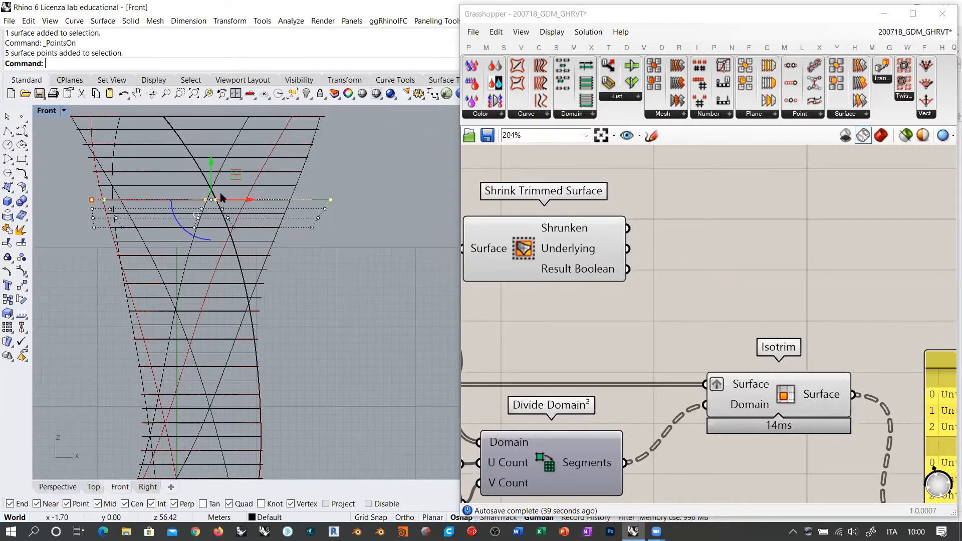
pyautogui.scroll(-4, 248, 208)
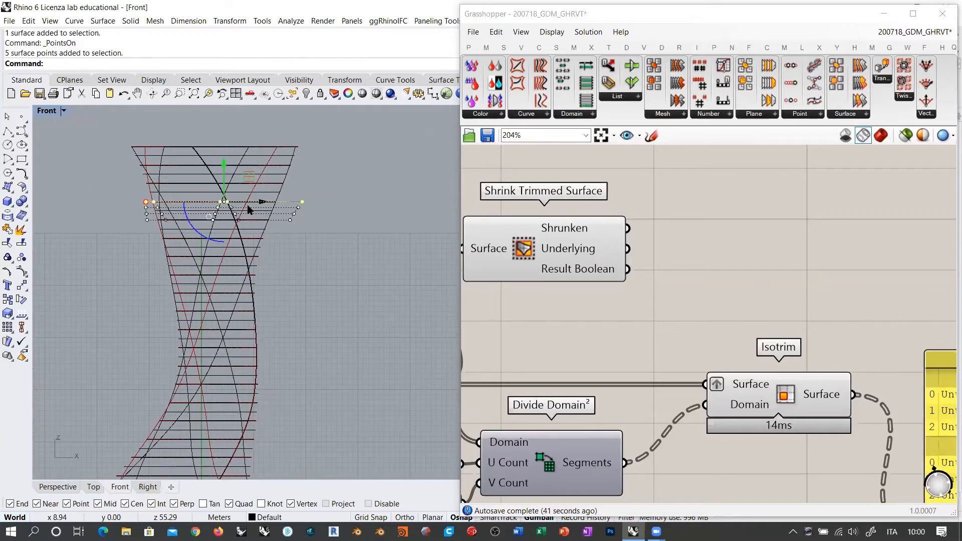
pyautogui.press('Escape')
pyautogui.press('Escape')
# Select all the baked facade strips in the Front view and delete them.
pyautogui.scroll(-3, 247, 208)
pyautogui.moveTo(331, 150); pyautogui.dragTo(147, 401)
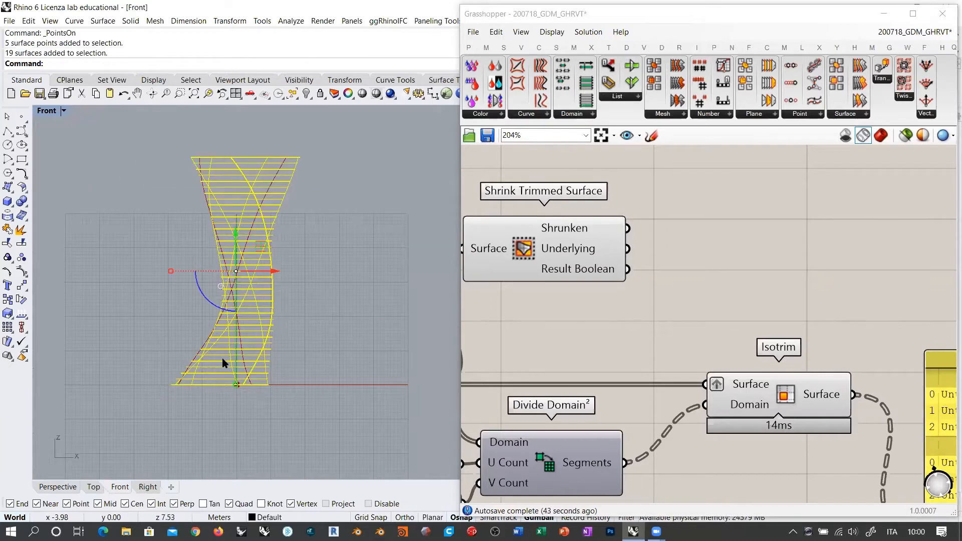
pyautogui.press('Delete')
# Move Shrink Trimmed Surface down above Divide Domain² and connect its Shrunken output to Isotrim's Surface input.
pyautogui.click(625, 289)
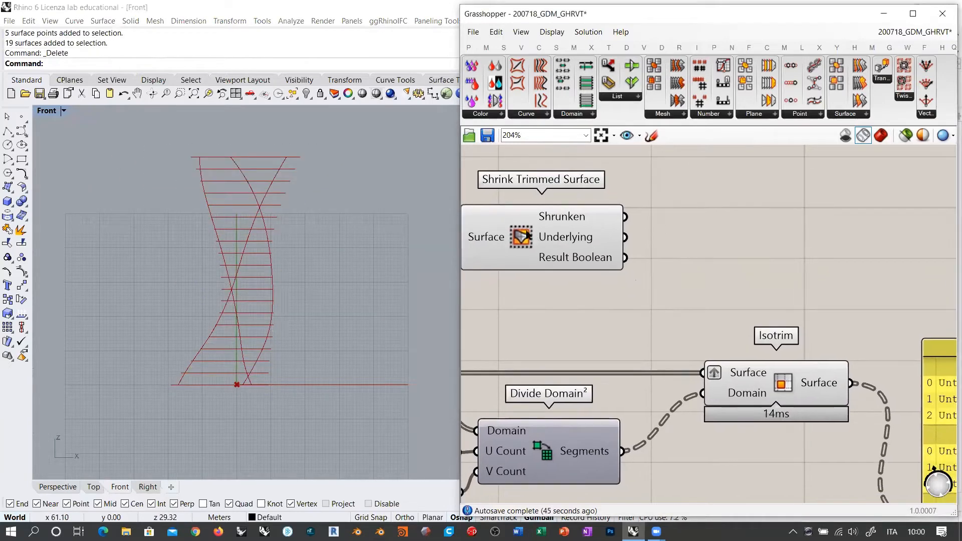
pyautogui.click(528, 234)
pyautogui.moveTo(558, 279); pyautogui.dragTo(630, 283, button='right')
pyautogui.moveTo(603, 244); pyautogui.dragTo(594, 329)
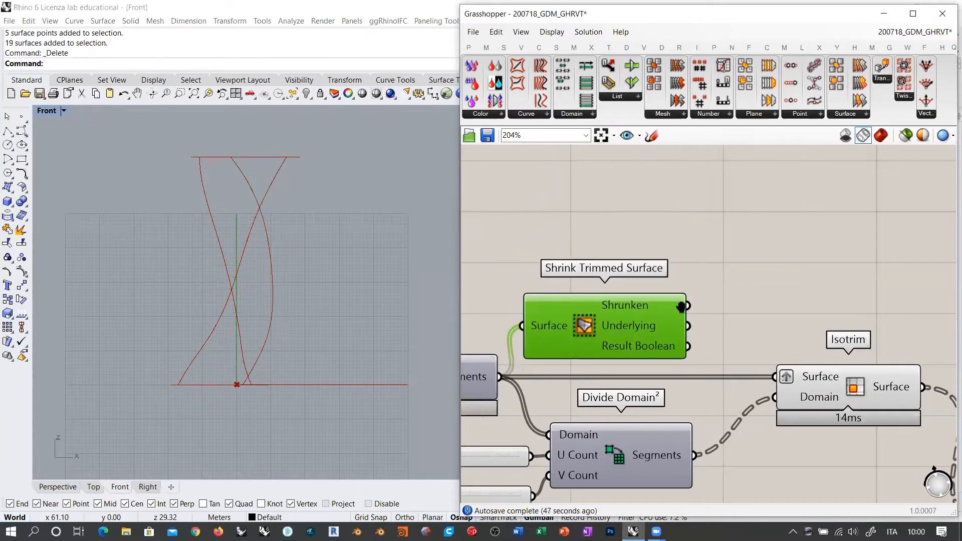
pyautogui.moveTo(681, 306); pyautogui.dragTo(622, 240, button='right')
pyautogui.moveTo(631, 239); pyautogui.dragTo(717, 313)
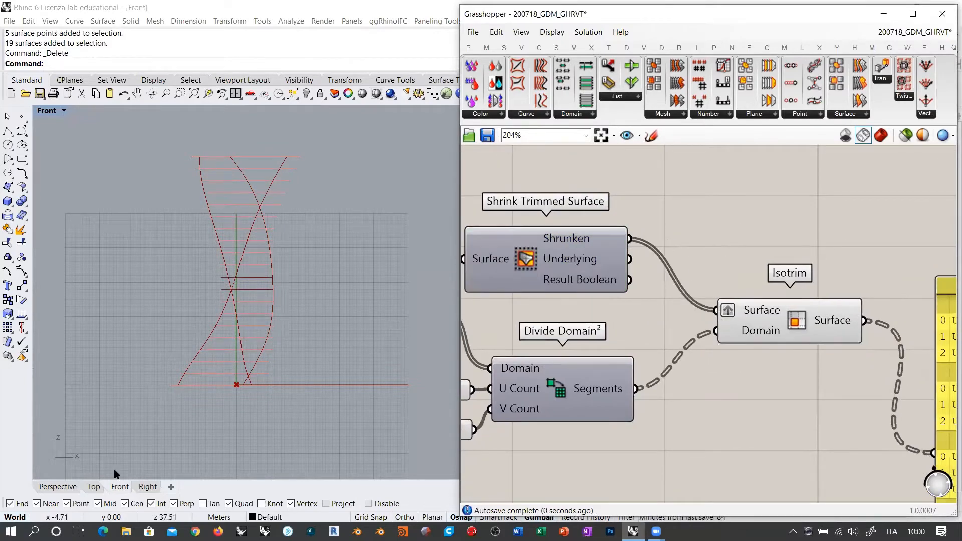
# Set the V Count slider of Divide Domain² to 20 with the tower shown in the Perspective view.
pyautogui.click(64, 490)
pyautogui.moveTo(288, 253); pyautogui.dragTo(288, 189, button='right')
pyautogui.moveTo(307, 316); pyautogui.dragTo(313, 297, button='right')
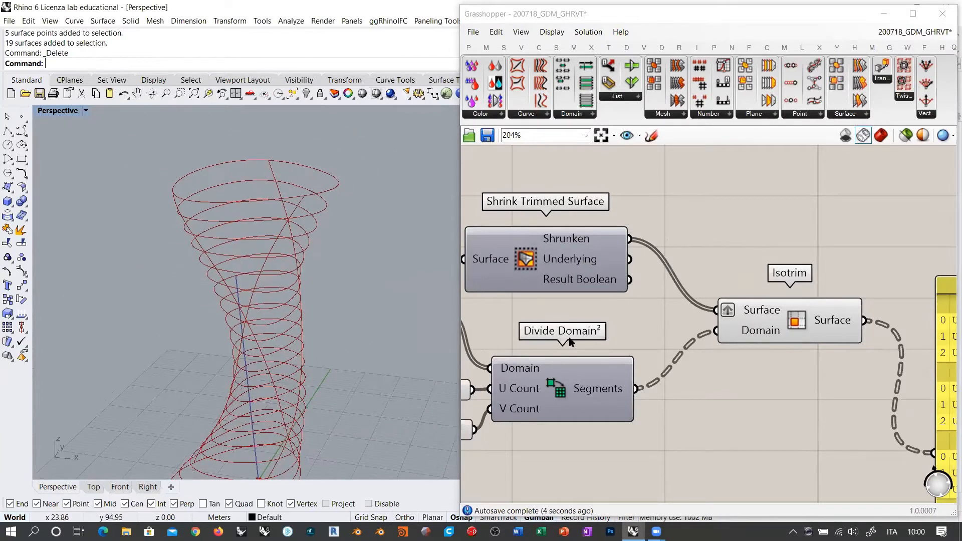
pyautogui.moveTo(569, 338); pyautogui.dragTo(799, 293, button='right')
pyautogui.moveTo(634, 375); pyautogui.dragTo(680, 339, button='right')
pyautogui.scroll(1, 696, 350)
pyautogui.moveTo(604, 352); pyautogui.dragTo(666, 355)
pyautogui.scroll(-5, 597, 314)
pyautogui.scroll(-4, 258, 225)
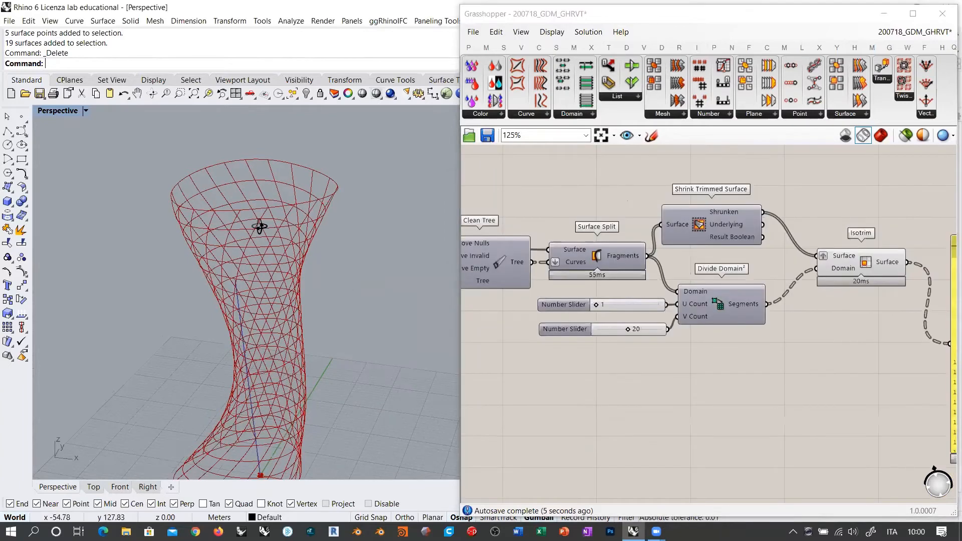
# Move the Surface container close to Brep | Plane, just above Perp Frames.
pyautogui.moveTo(588, 245); pyautogui.dragTo(760, 319, button='right')
pyautogui.scroll(-4, 682, 292)
pyautogui.scroll(6, 496, 257)
pyautogui.moveTo(621, 262); pyautogui.dragTo(552, 274)
pyautogui.moveTo(288, 321); pyautogui.dragTo(307, 288, button='right')
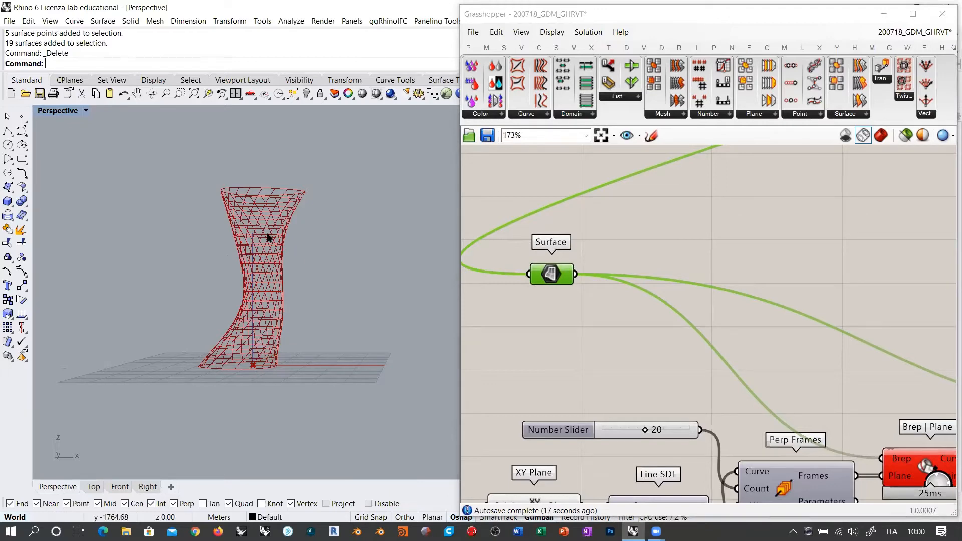
pyautogui.moveTo(286, 281); pyautogui.dragTo(266, 321, button='right')
pyautogui.click(542, 290)
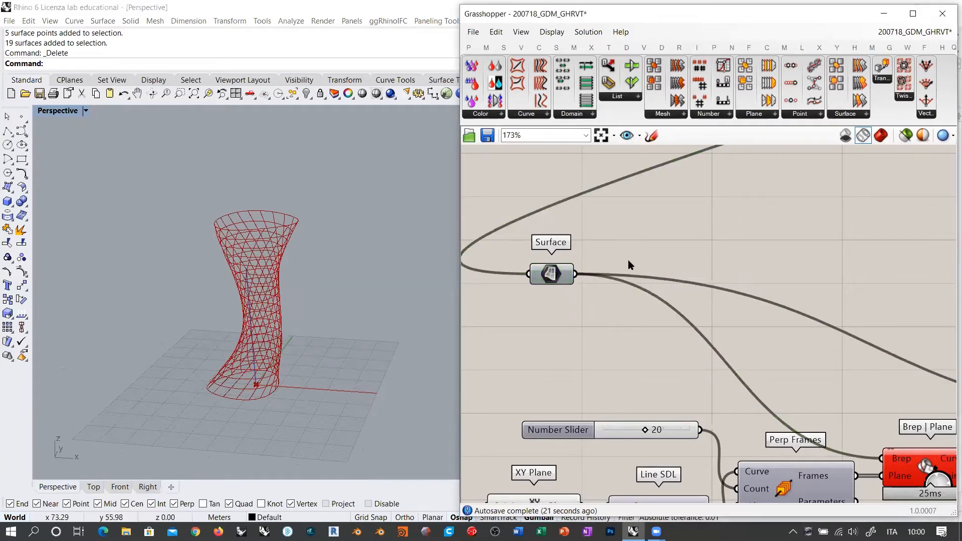
pyautogui.scroll(-4, 627, 260)
pyautogui.moveTo(562, 232); pyautogui.dragTo(704, 309)
pyautogui.click(605, 295)
# Rearrange XY Plane, Multiplication, Line SDL and the Perp Frames count slider into a compact group beside Perp Frames.
pyautogui.moveTo(591, 320); pyautogui.dragTo(597, 396)
pyautogui.moveTo(644, 419); pyautogui.dragTo(521, 332)
pyautogui.moveTo(623, 362); pyautogui.dragTo(622, 329)
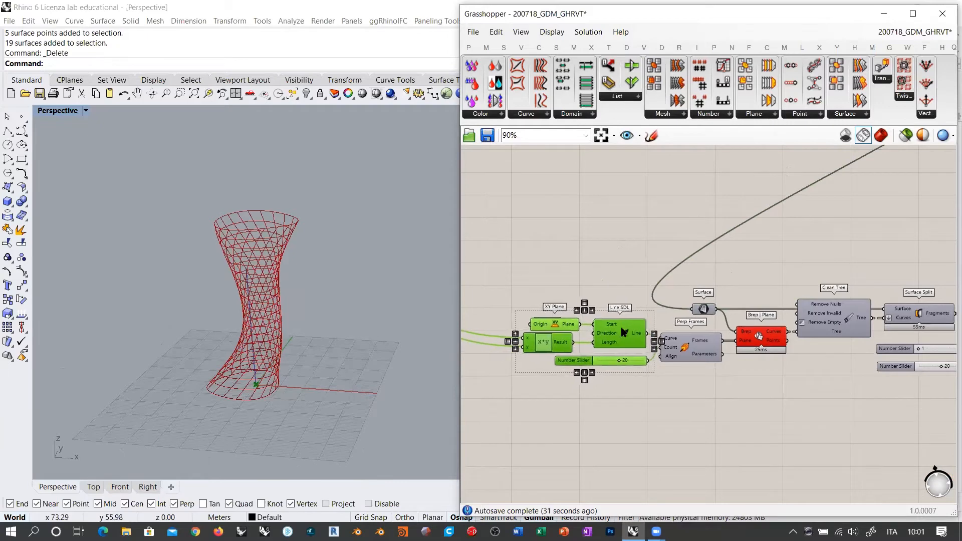
pyautogui.click(654, 393)
pyautogui.moveTo(570, 295); pyautogui.dragTo(538, 344)
pyautogui.click(554, 310)
pyautogui.click(556, 267)
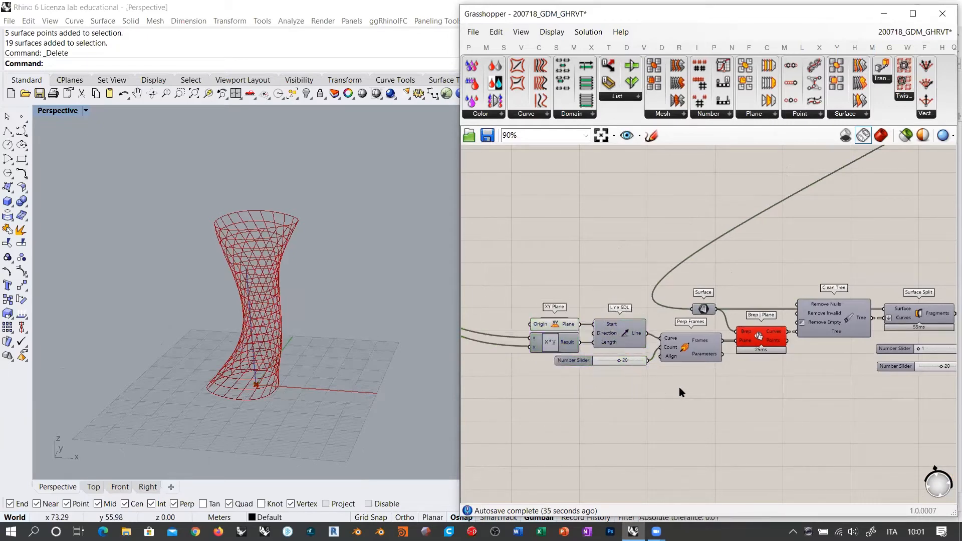
# Move Divide Domain² and its two Number Sliders together so they line up beneath Shrink Trimmed Surface.
pyautogui.scroll(-4, 705, 384)
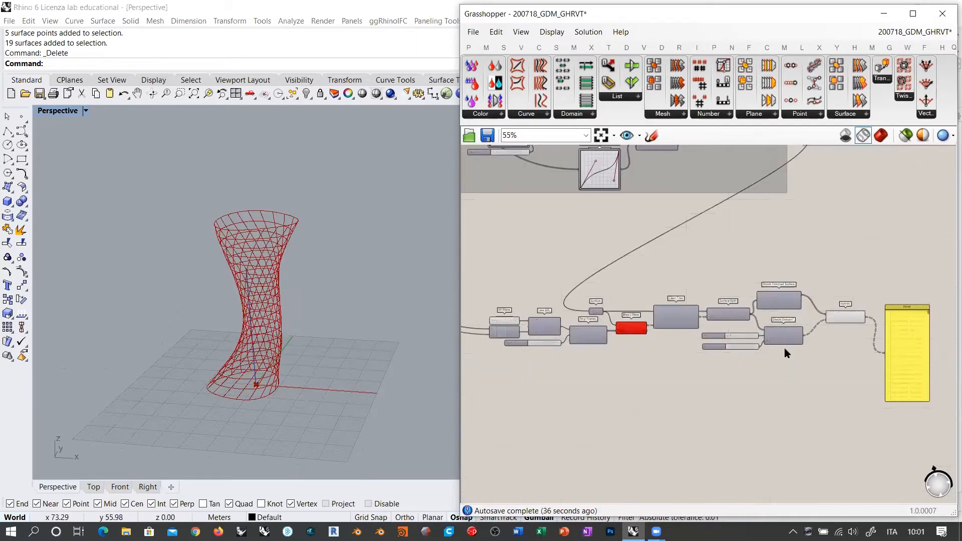
pyautogui.scroll(4, 783, 319)
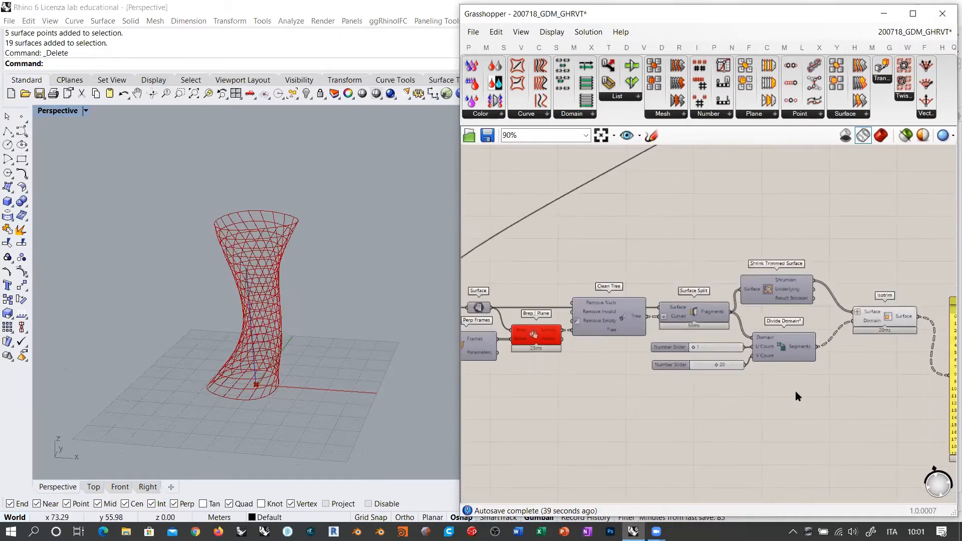
pyautogui.moveTo(796, 392); pyautogui.dragTo(771, 349)
pyautogui.click(842, 325)
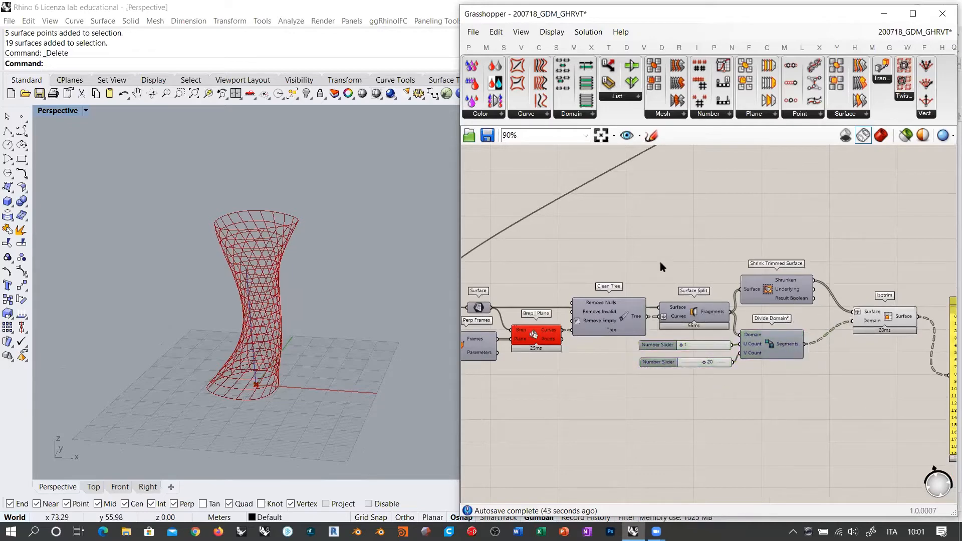
# Examine the panelled tower from several angles and move Isotrim closer to Shrink Trimmed Surface and Divide Domain².
pyautogui.moveTo(287, 293); pyautogui.dragTo(373, 295, button='right')
pyautogui.scroll(6, 252, 330)
pyautogui.scroll(-2, 274, 332)
pyautogui.moveTo(272, 250); pyautogui.dragTo(290, 266, button='right')
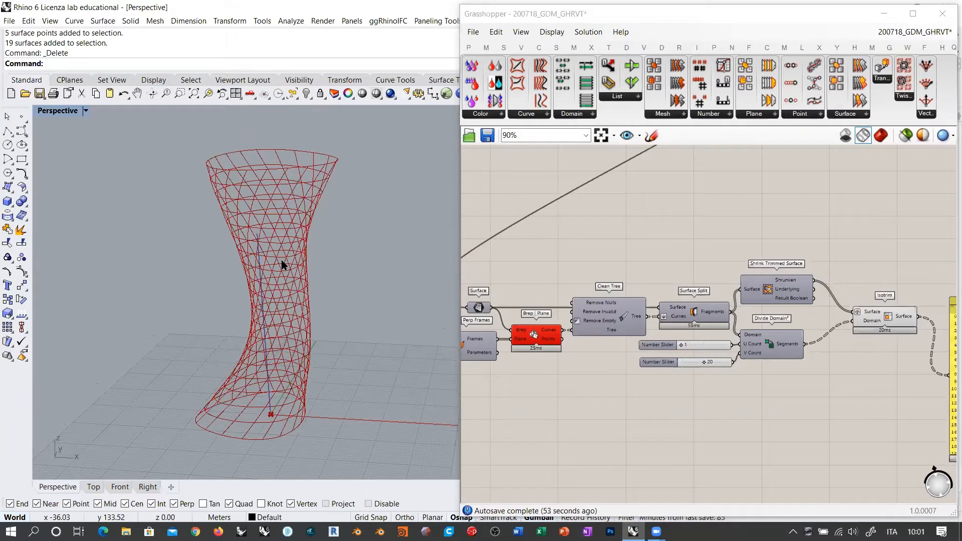
pyautogui.moveTo(285, 181)
pyautogui.mouseDown(button='right')
pyautogui.moveTo(311, 196)
pyautogui.moveTo(298, 183)
pyautogui.mouseUp(button='right')
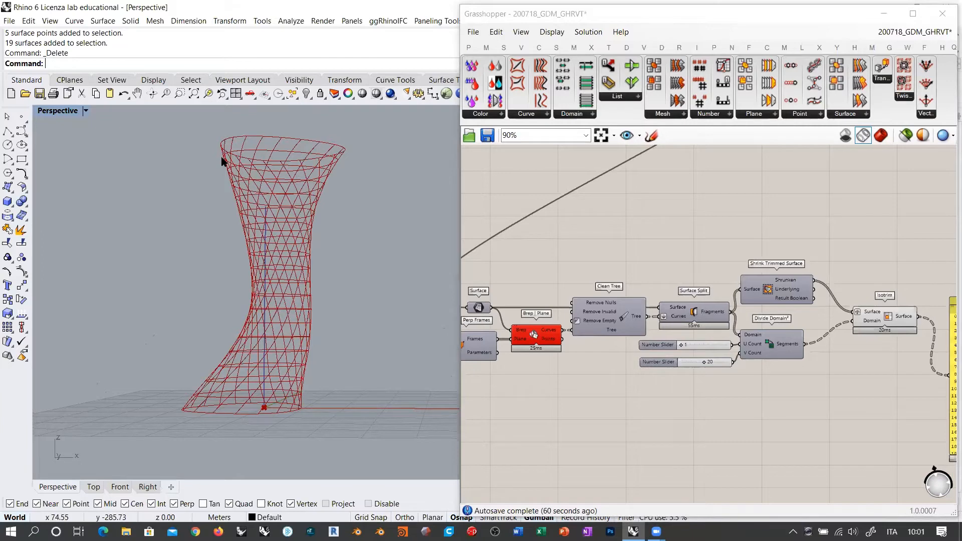
pyautogui.moveTo(882, 316); pyautogui.dragTo(862, 315)
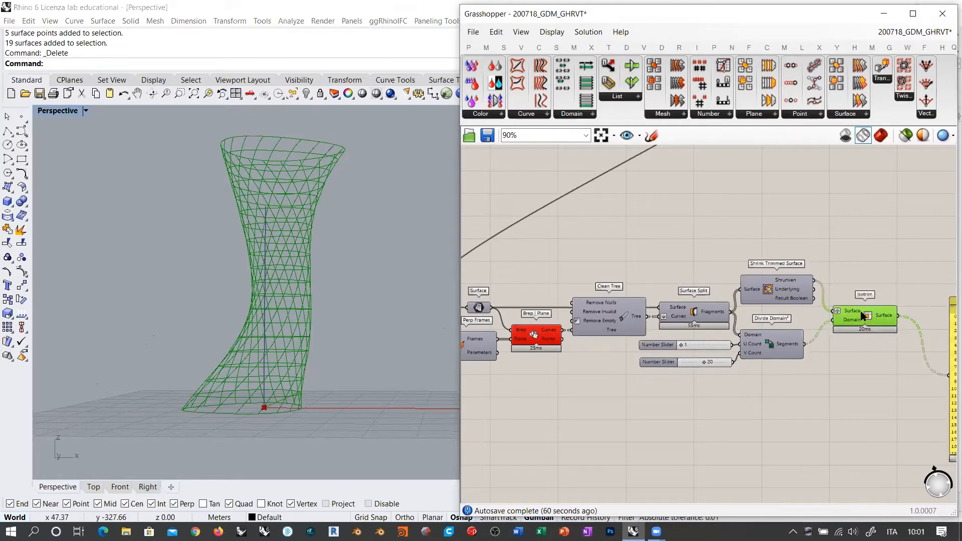
pyautogui.click(838, 282)
# Delete the Panel connected to Isotrim's Surface output.
pyautogui.scroll(-2, 837, 282)
pyautogui.moveTo(749, 264); pyautogui.dragTo(576, 253, button='right')
pyautogui.moveTo(771, 320); pyautogui.dragTo(749, 311)
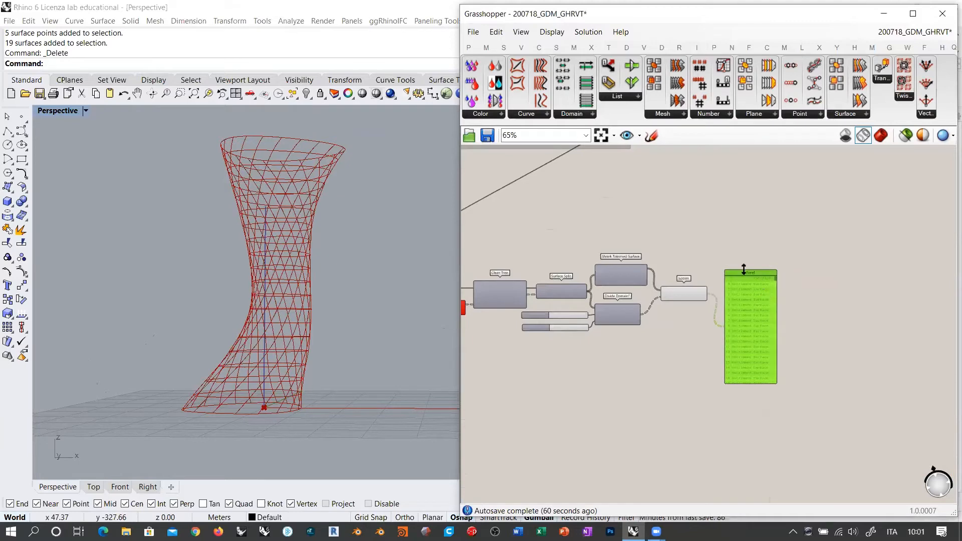
pyautogui.moveTo(744, 270); pyautogui.dragTo(754, 350)
pyautogui.press('Delete')
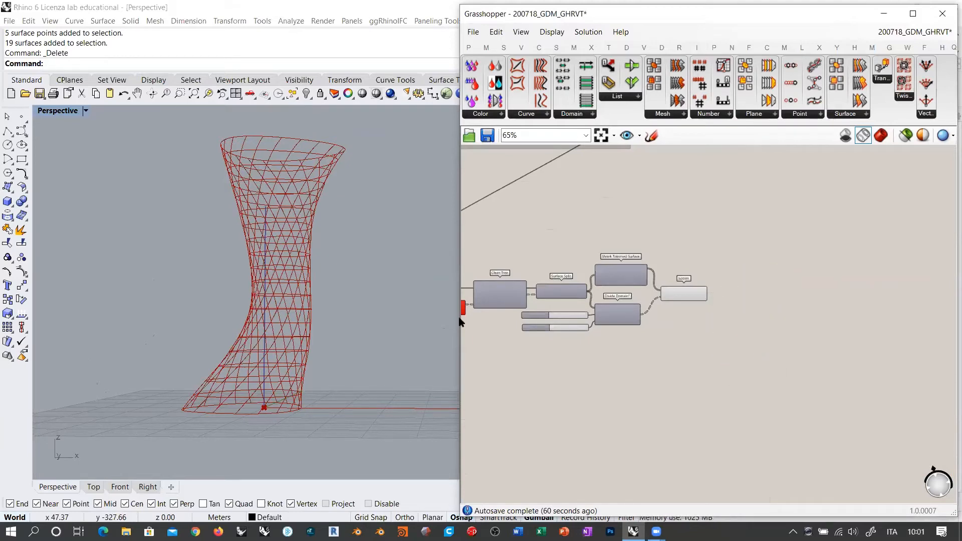
# Flatten the Surface output of the Isotrim component.
pyautogui.moveTo(330, 295)
pyautogui.mouseDown(button='right')
pyautogui.moveTo(285, 281)
pyautogui.moveTo(280, 301)
pyautogui.moveTo(320, 288)
pyautogui.mouseUp(button='right')
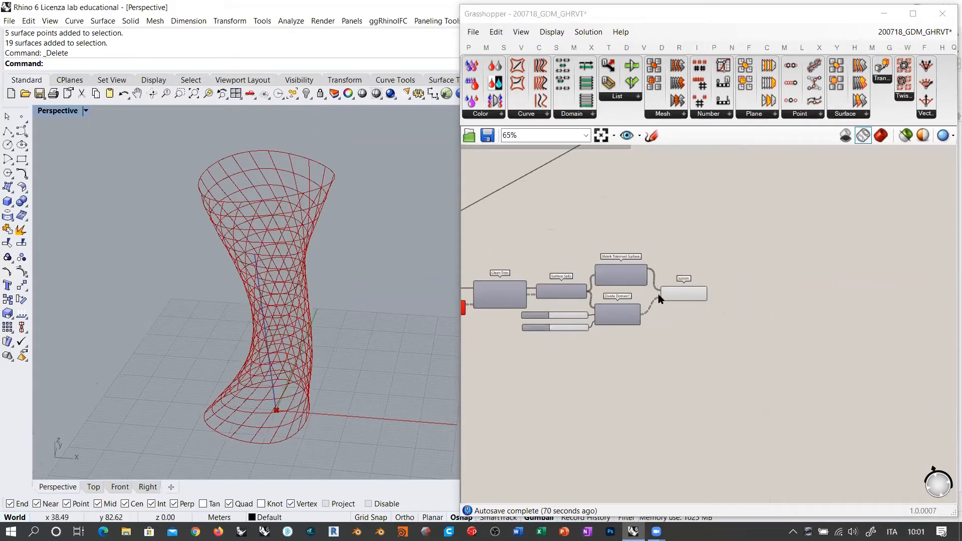
pyautogui.scroll(5, 660, 299)
pyautogui.moveTo(305, 200); pyautogui.dragTo(327, 189, button='right')
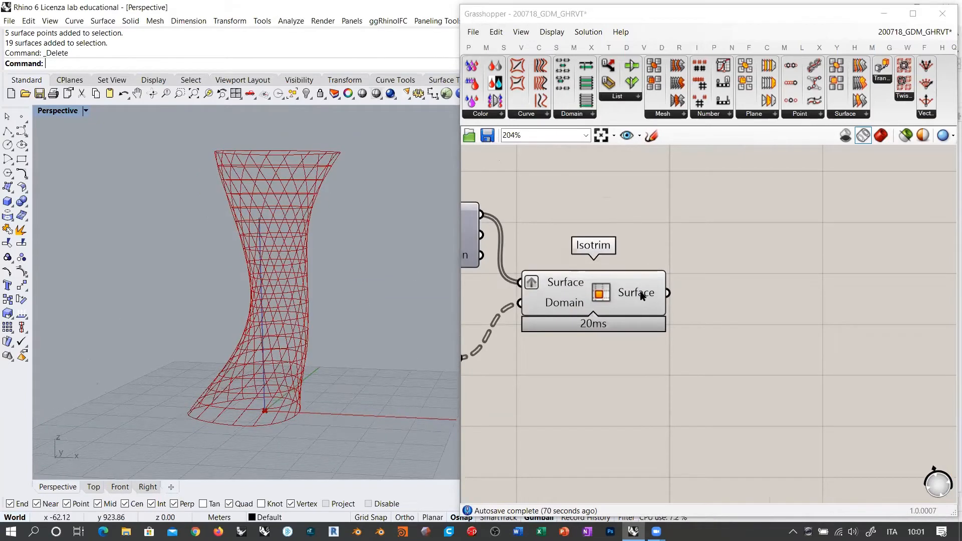
pyautogui.rightClick(643, 295)
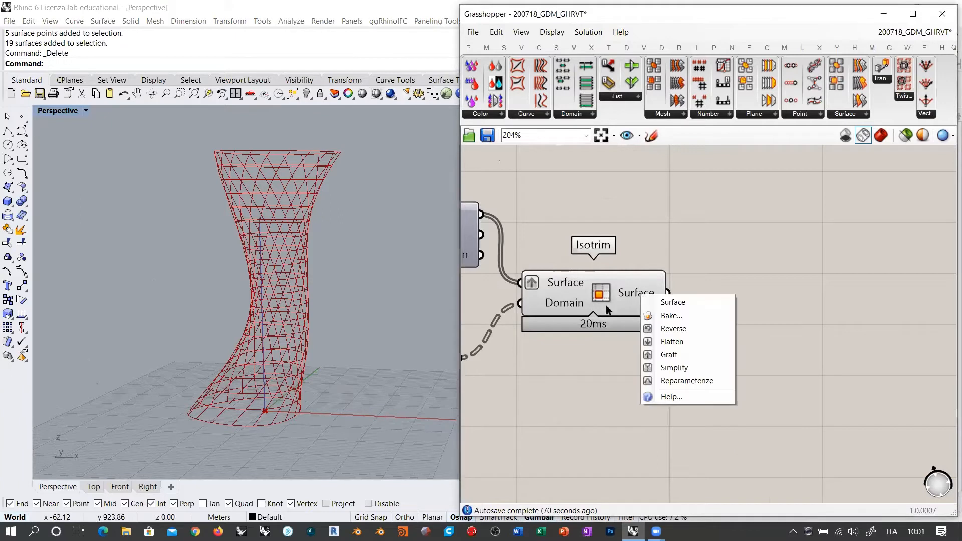
pyautogui.click(678, 342)
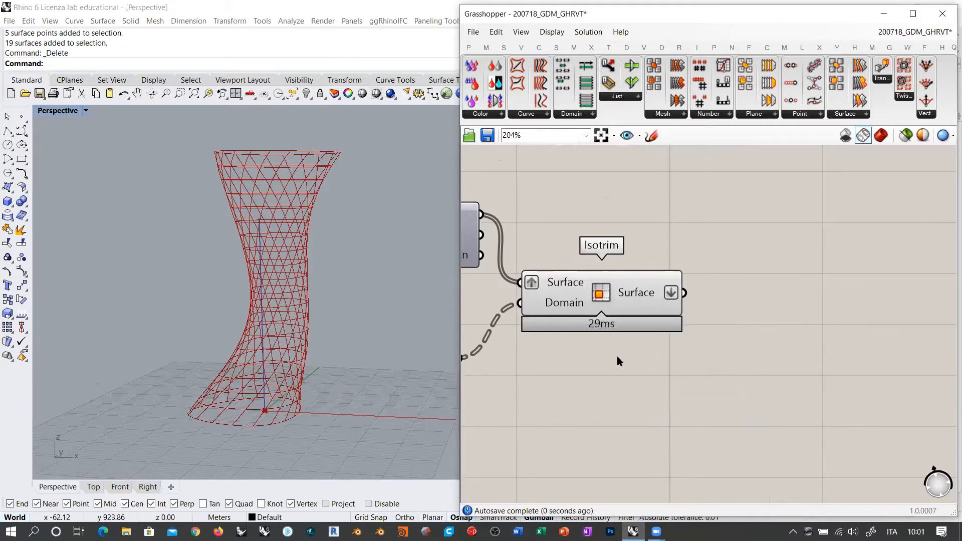
pyautogui.moveTo(636, 295)
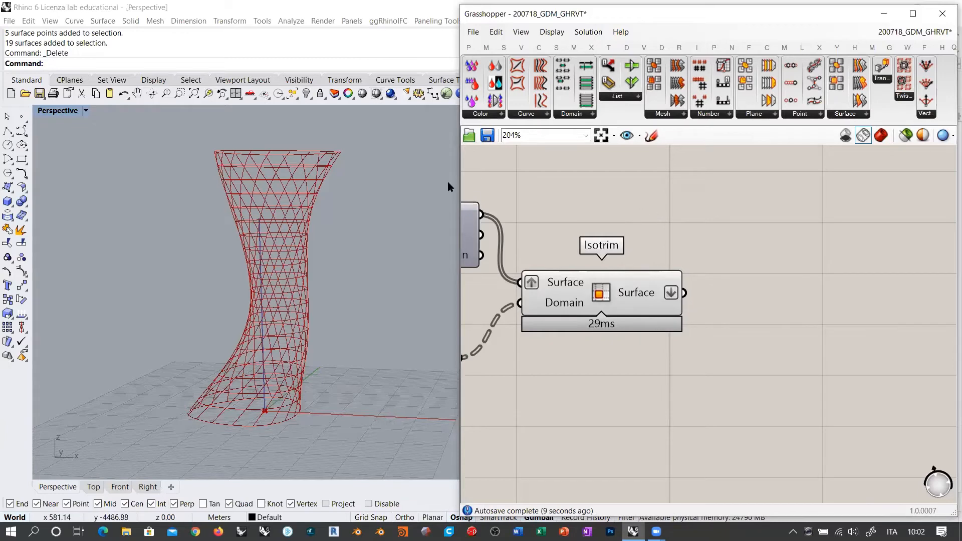
# Widen the Grasshopper window over the Rhino viewport and reframe the tower in the Perspective view.
pyautogui.moveTo(460, 175); pyautogui.dragTo(230, 175)
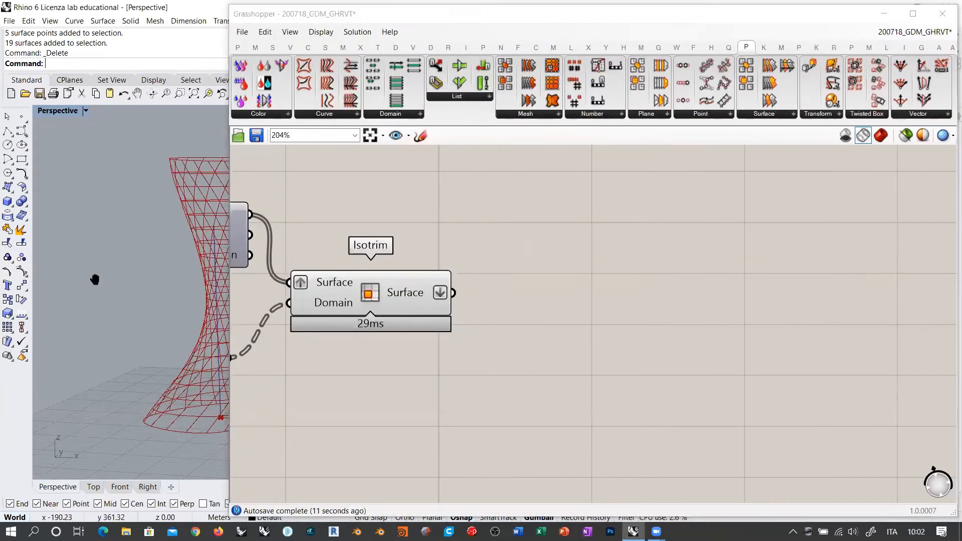
pyautogui.moveTo(95, 279); pyautogui.dragTo(158, 235, button='right')
pyautogui.click(436, 199)
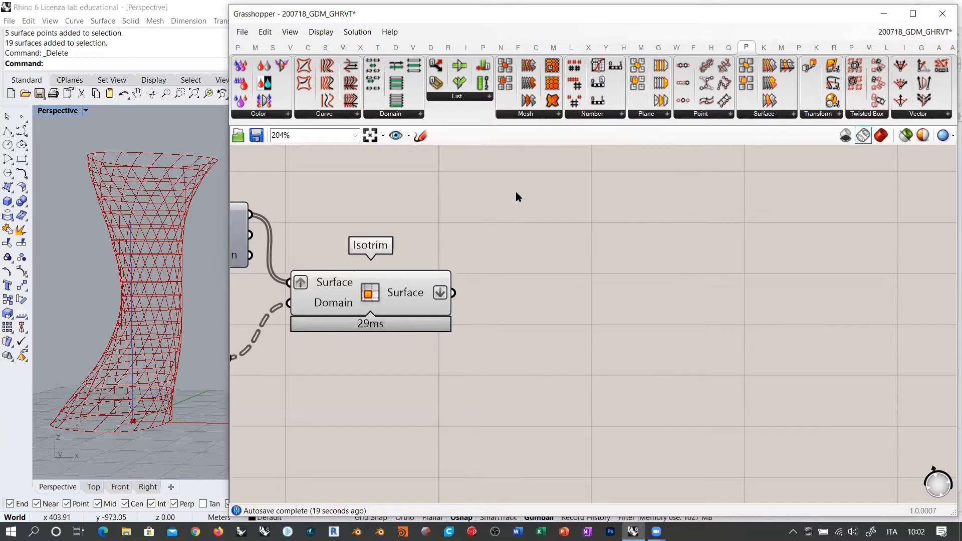
# Look through the paneling grid components and the Morph components for tools suited to the facade panels.
pyautogui.click(799, 48)
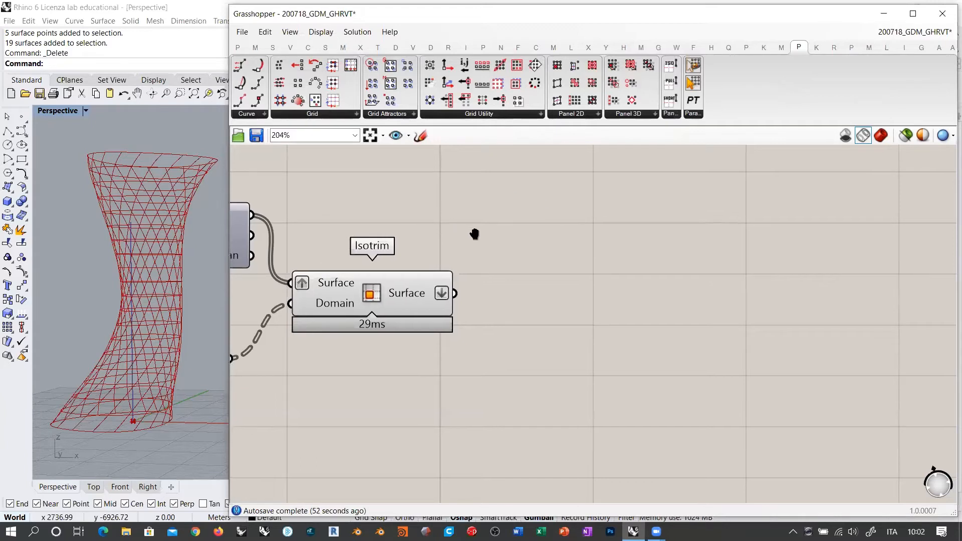
pyautogui.scroll(-3, 497, 206)
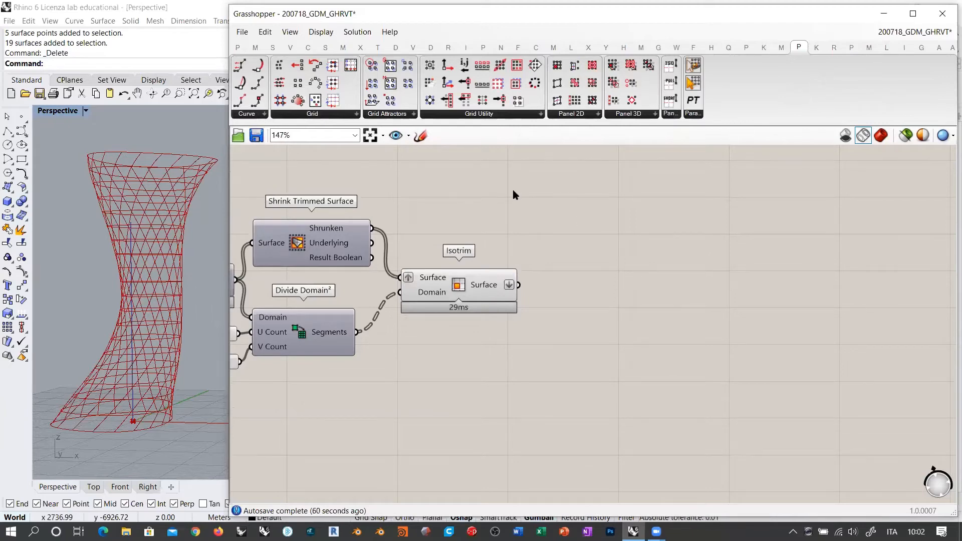
pyautogui.moveTo(197, 221); pyautogui.dragTo(160, 254, button='right')
pyautogui.moveTo(458, 192); pyautogui.dragTo(636, 252, button='right')
pyautogui.scroll(-5, 636, 253)
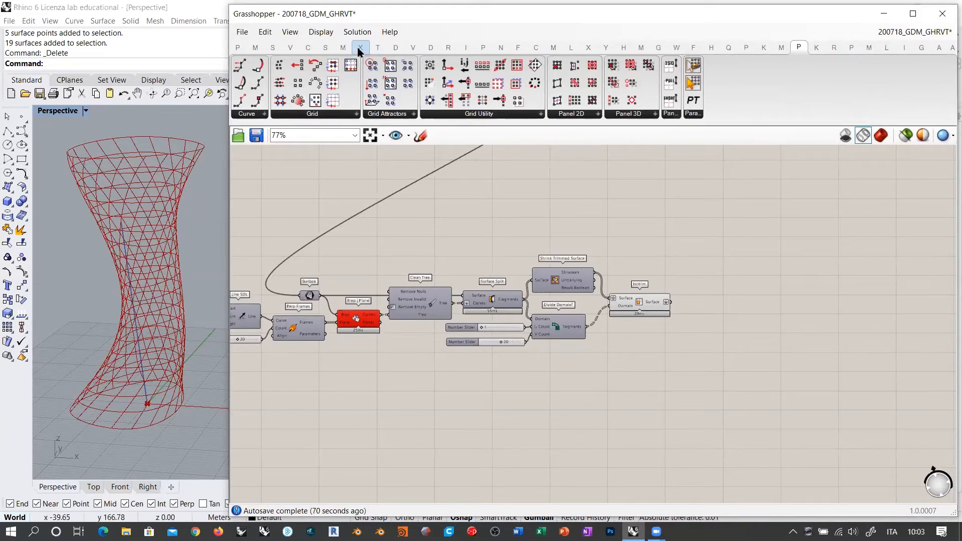
pyautogui.click(378, 48)
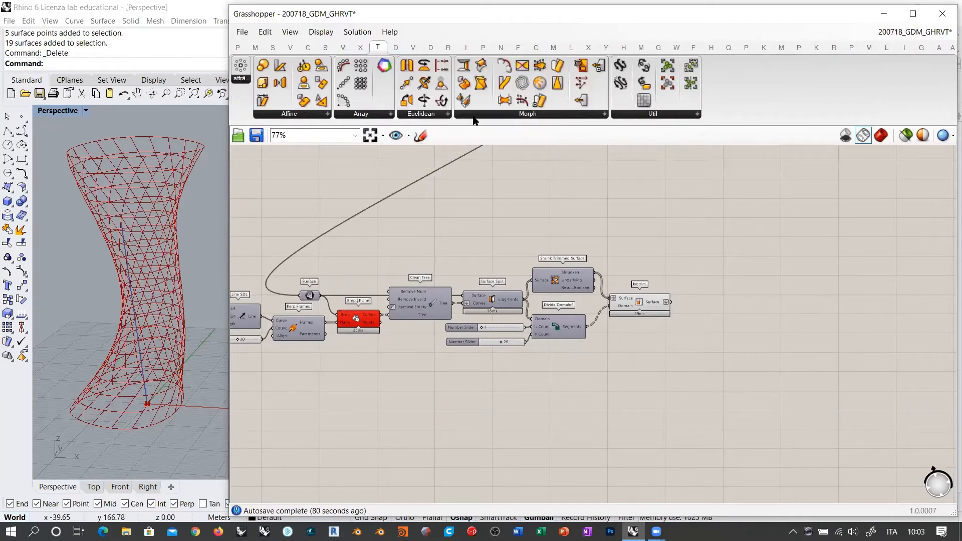
pyautogui.click(605, 114)
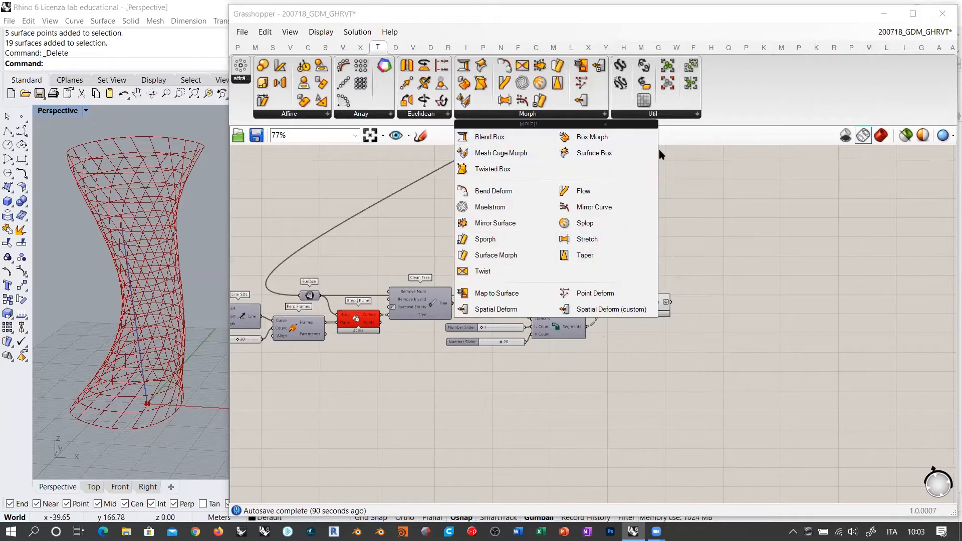
pyautogui.click(768, 267)
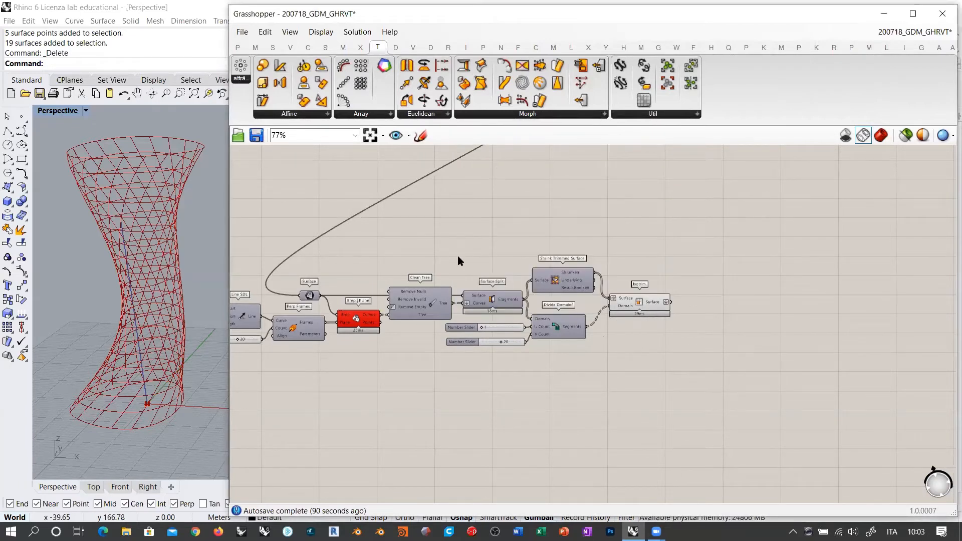
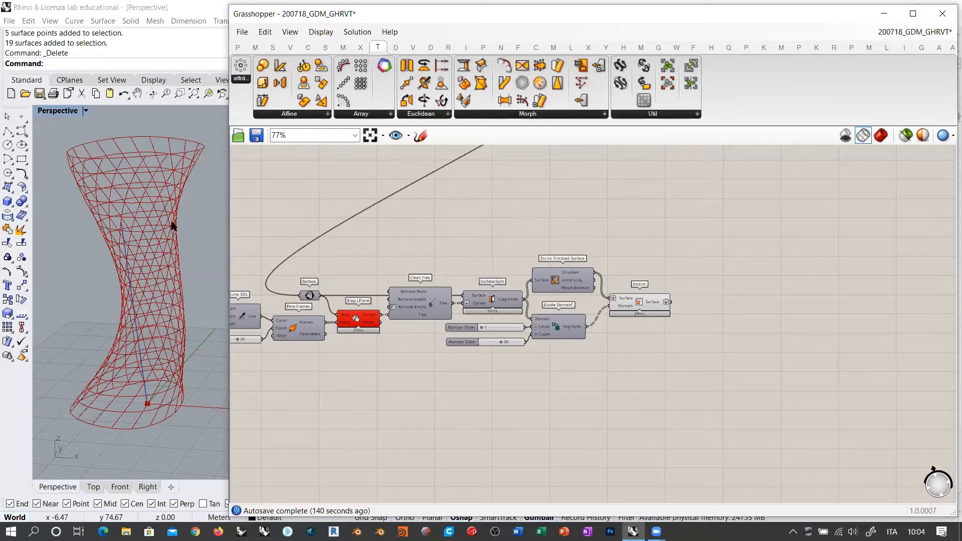
# Examine the panelled tower and survey the whole definition around the facade component chain.
pyautogui.moveTo(173, 226); pyautogui.dragTo(191, 266, button='right')
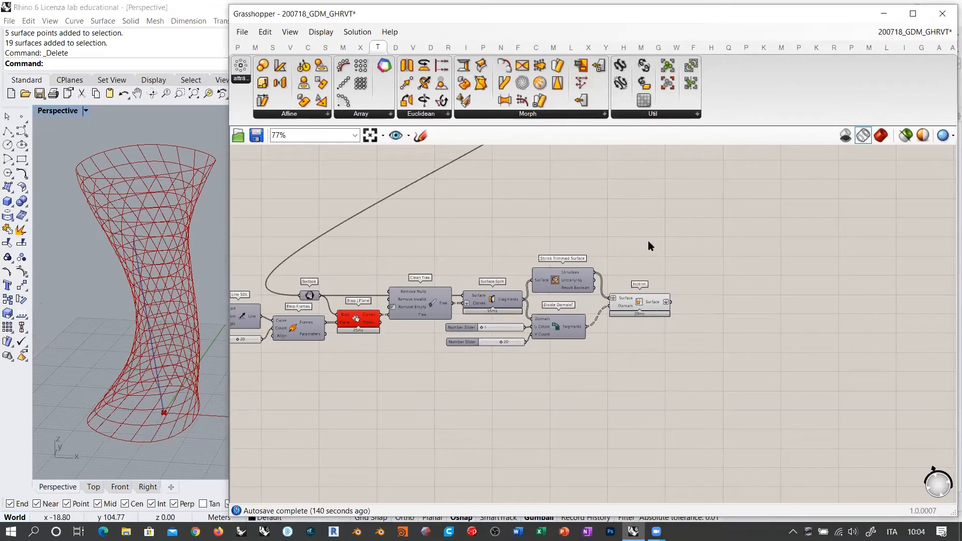
pyautogui.moveTo(672, 283); pyautogui.dragTo(601, 316, button='right')
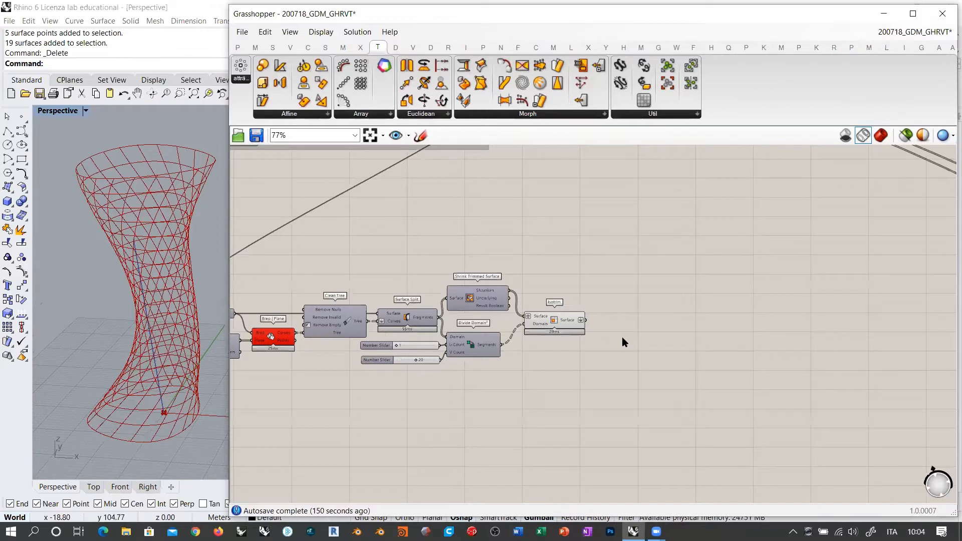
pyautogui.scroll(-3, 622, 337)
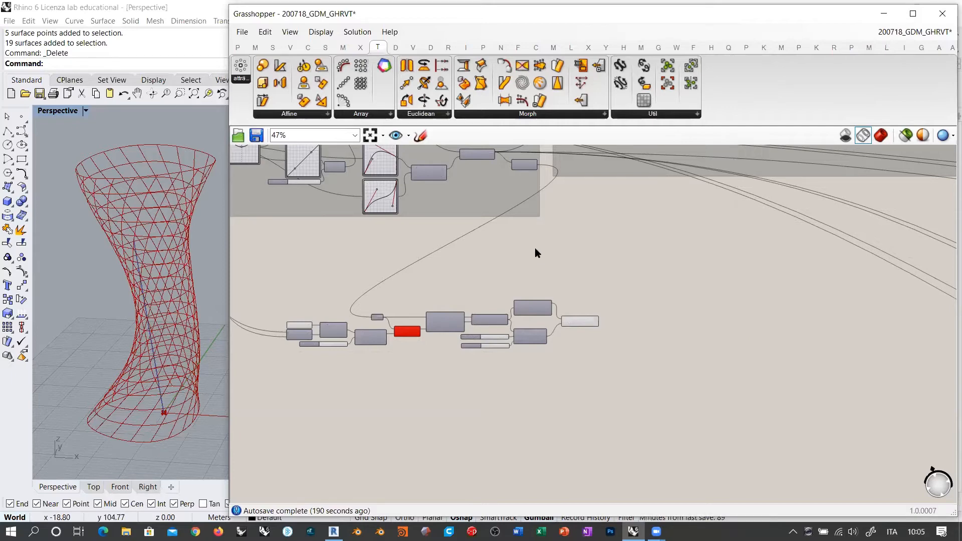
pyautogui.scroll(-5, 539, 226)
pyautogui.moveTo(561, 290); pyautogui.dragTo(454, 477, button='right')
pyautogui.scroll(-1, 446, 447)
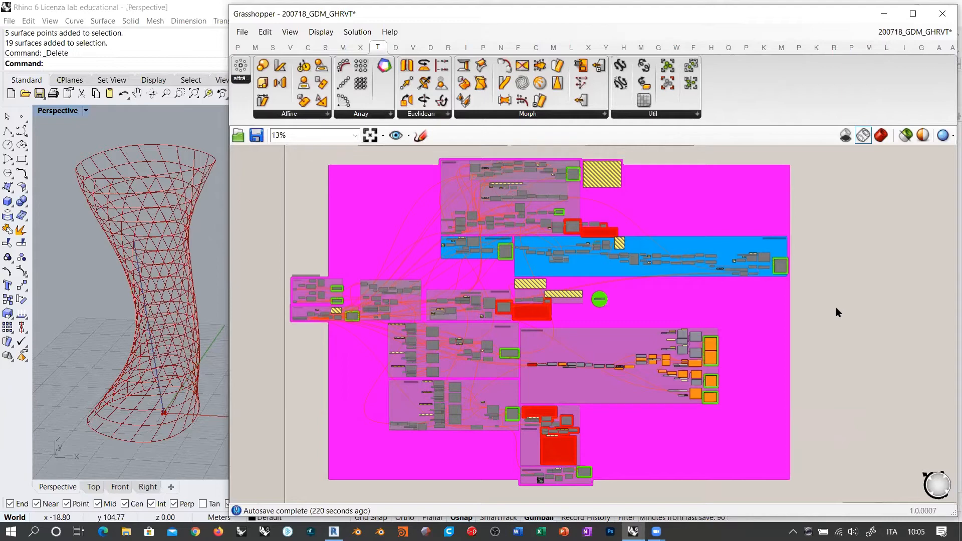
pyautogui.scroll(-3, 736, 204)
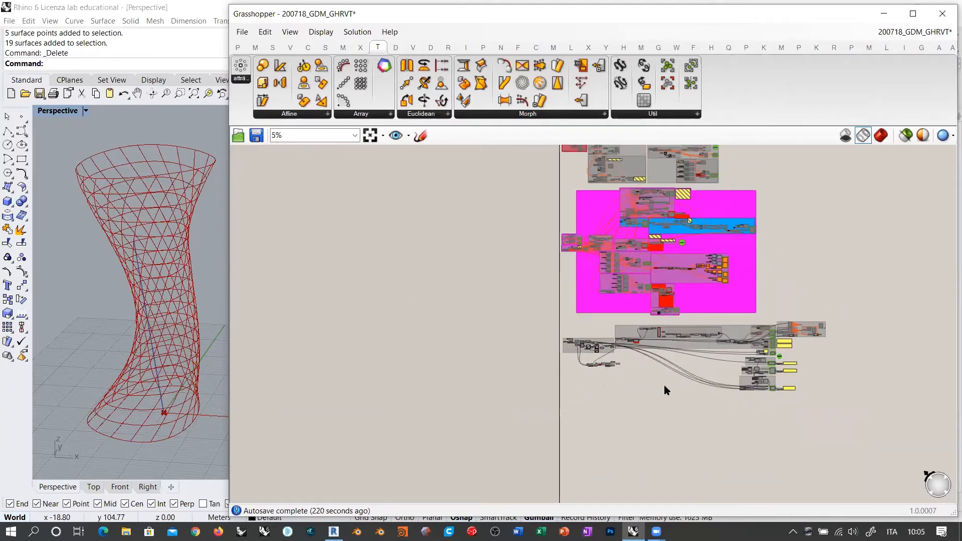
pyautogui.moveTo(666, 387); pyautogui.dragTo(586, 375, button='right')
pyautogui.scroll(5, 566, 361)
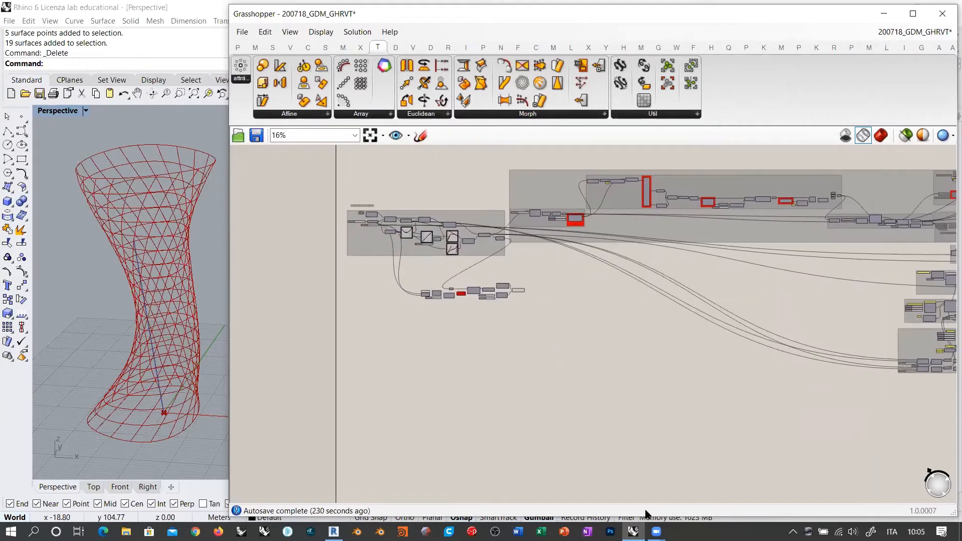
# Switch to Revit to view its recent files, and return to Grasshopper to examine the Isotrim chain and tower.
pyautogui.click(334, 532)
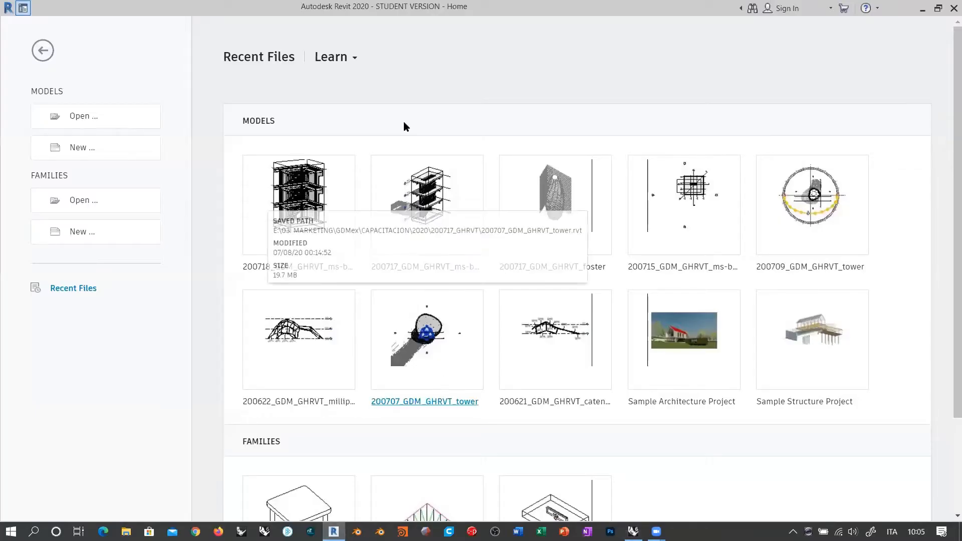
pyautogui.click(923, 9)
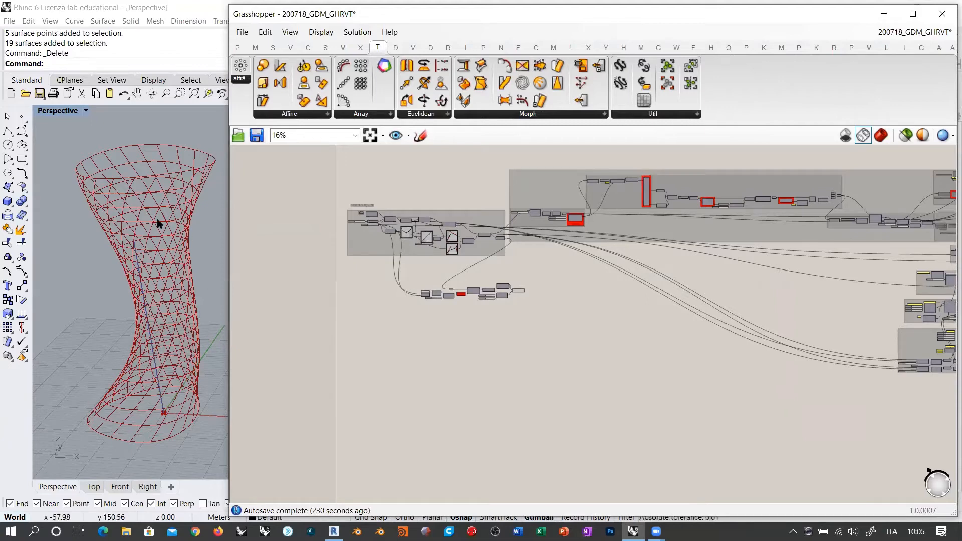
pyautogui.scroll(5, 505, 284)
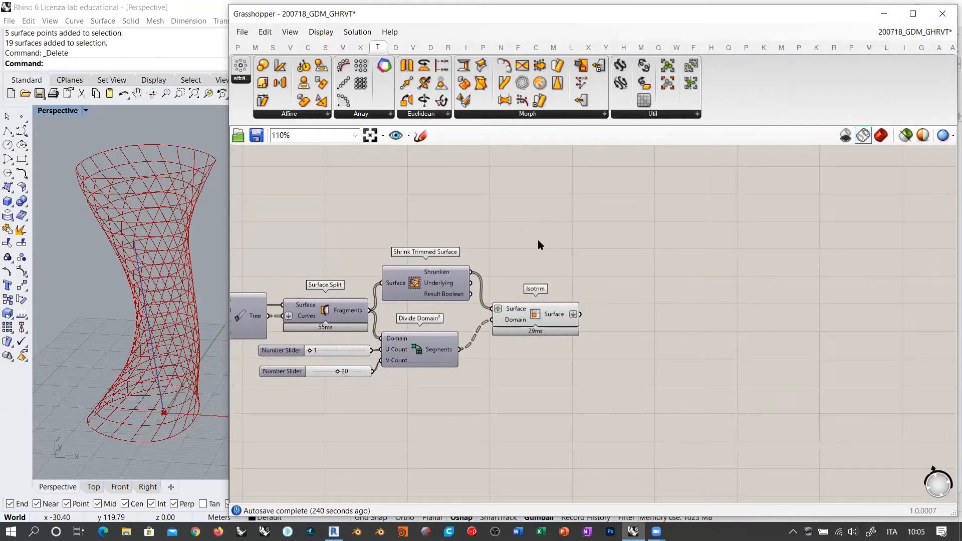
pyautogui.moveTo(172, 290); pyautogui.dragTo(167, 279, button='right')
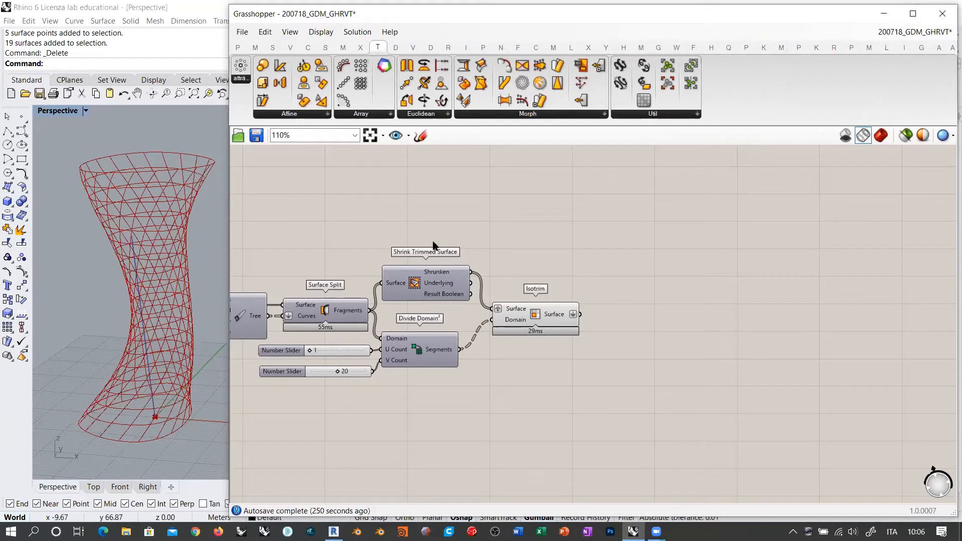
# Group the whole facade component chain from XY Plane through Isotrim.
pyautogui.scroll(-3, 416, 248)
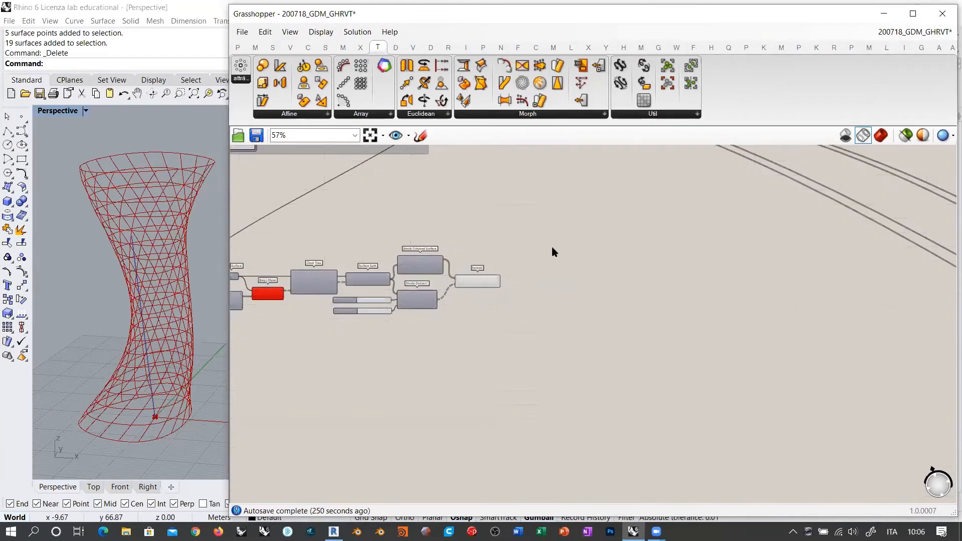
pyautogui.scroll(-4, 483, 333)
pyautogui.moveTo(182, 303); pyautogui.dragTo(167, 185, button='right')
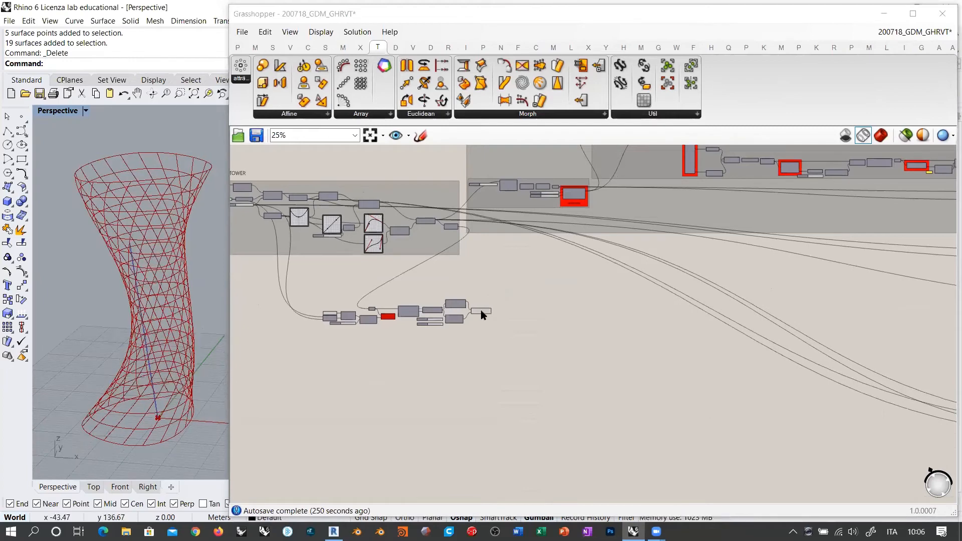
pyautogui.scroll(5, 482, 314)
pyautogui.moveTo(550, 317); pyautogui.dragTo(772, 333, button='right')
pyautogui.scroll(-1, 772, 334)
pyautogui.moveTo(771, 263); pyautogui.dragTo(336, 371)
pyautogui.hotkey('ctrl', 'g')
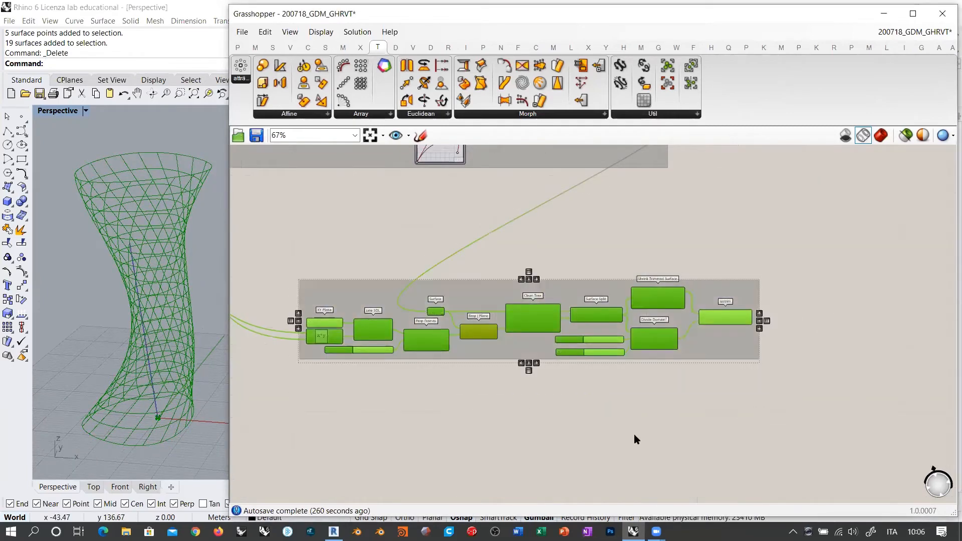
pyautogui.click(634, 434)
# Examine the tower's panel lines and base up close in the Front view.
pyautogui.moveTo(146, 227); pyautogui.dragTo(158, 266, button='right')
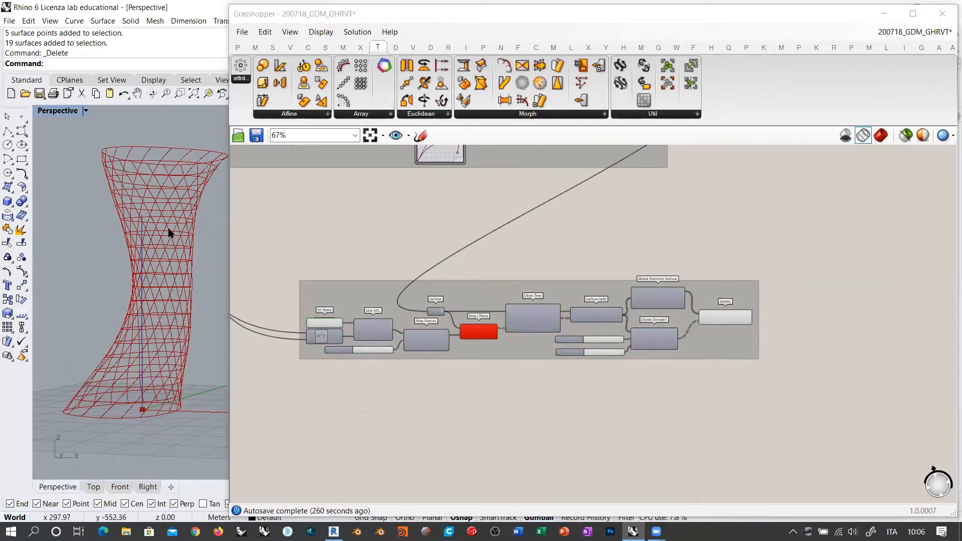
pyautogui.click(119, 487)
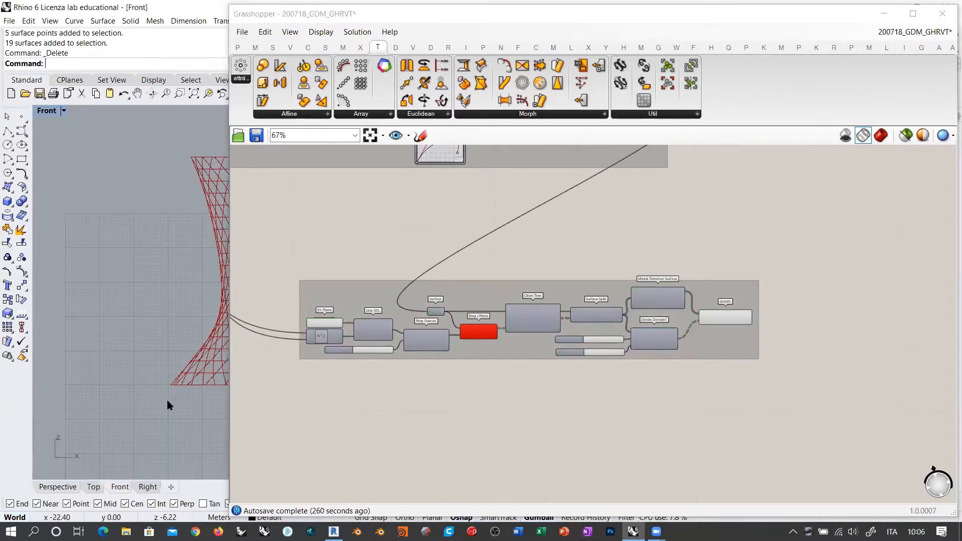
pyautogui.scroll(5, 175, 358)
pyautogui.scroll(3, 131, 401)
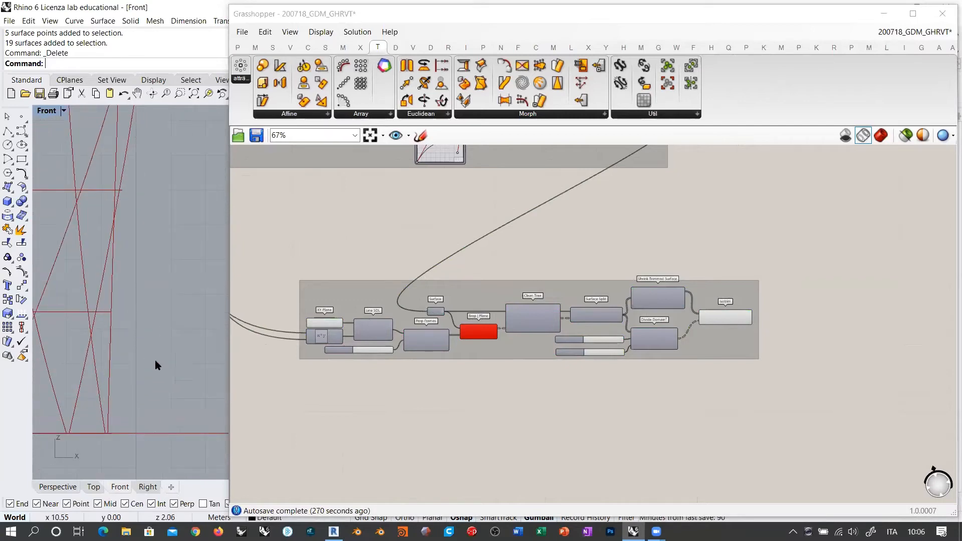
pyautogui.scroll(-6, 153, 380)
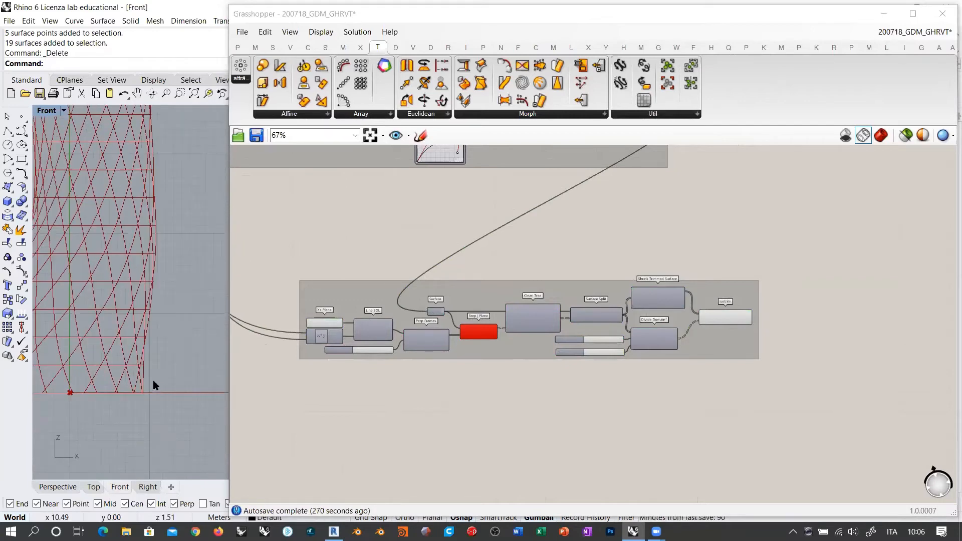
pyautogui.scroll(-3, 396, 303)
# Turn on the preview of the ggRvt Floor component among the Revit export groups.
pyautogui.moveTo(395, 303); pyautogui.dragTo(473, 397, button='right')
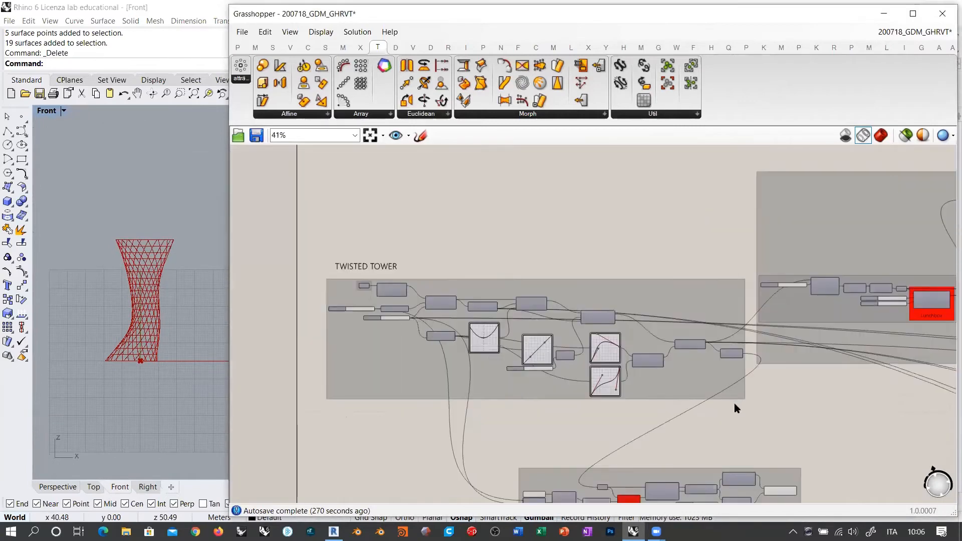
pyautogui.moveTo(735, 407); pyautogui.dragTo(391, 308, button='right')
pyautogui.moveTo(847, 363); pyautogui.dragTo(456, 318, button='right')
pyautogui.moveTo(862, 381); pyautogui.dragTo(456, 216, button='right')
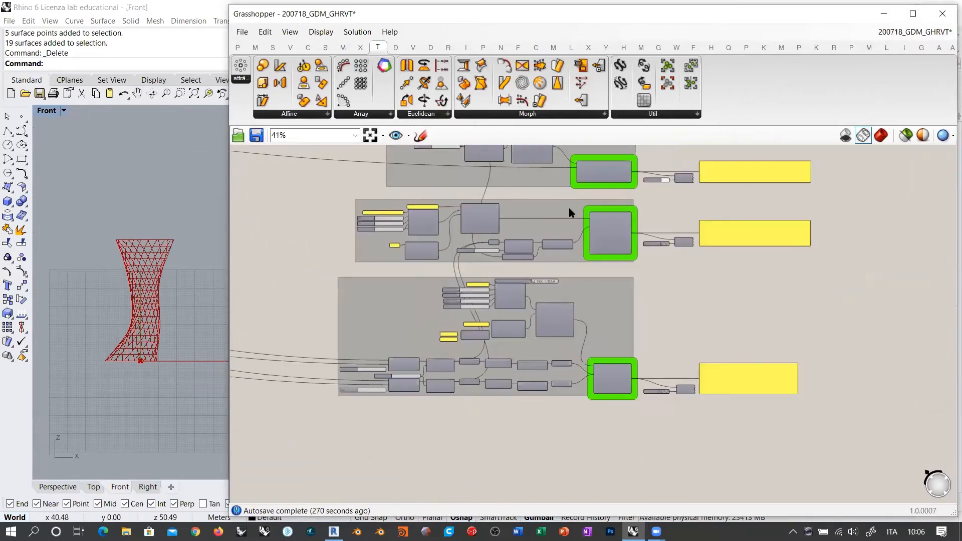
pyautogui.moveTo(629, 181); pyautogui.dragTo(633, 307, button='right')
pyautogui.scroll(5, 644, 302)
pyautogui.scroll(-3, 712, 260)
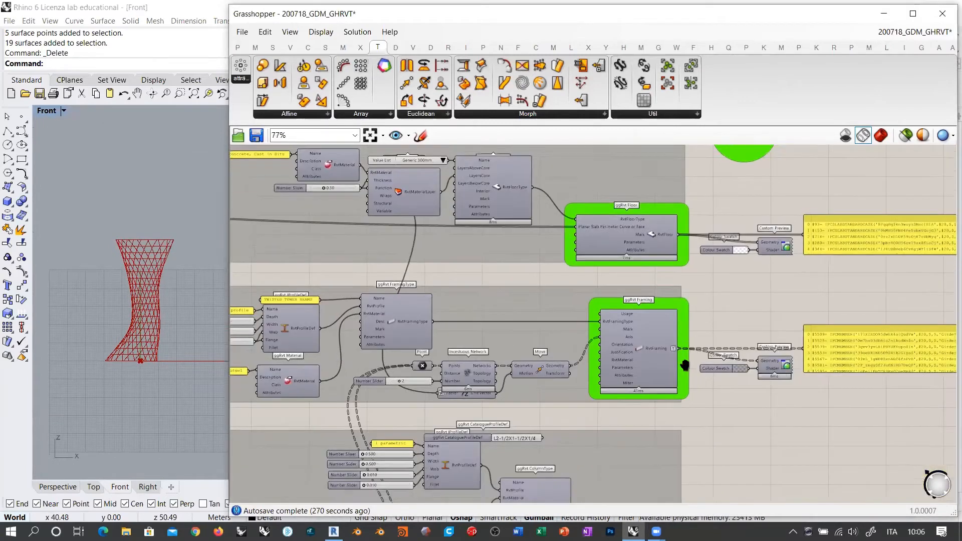
pyautogui.scroll(4, 651, 282)
pyautogui.click(639, 280)
pyautogui.click(423, 297)
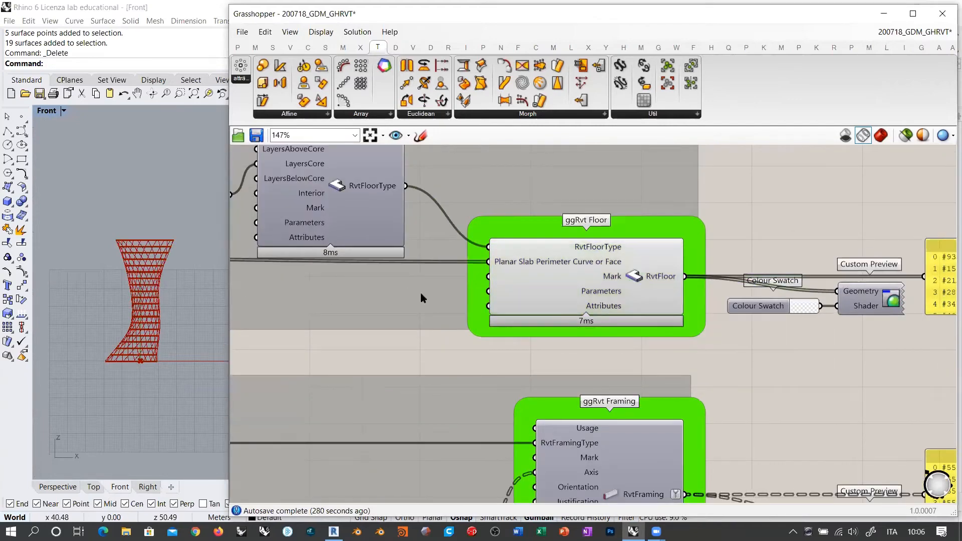
# Compare the floor slabs with the facade panel lines up the tower's height in the Front view.
pyautogui.moveTo(160, 337); pyautogui.dragTo(167, 314, button='right')
pyautogui.scroll(14, 168, 314)
pyautogui.scroll(6, 169, 388)
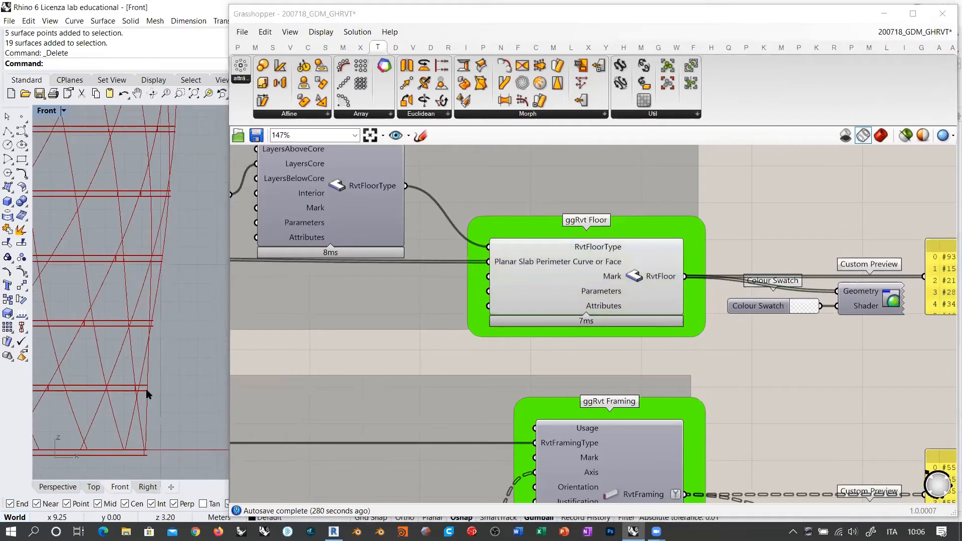
pyautogui.moveTo(155, 362); pyautogui.dragTo(158, 377, button='right')
pyautogui.moveTo(146, 228); pyautogui.dragTo(160, 376, button='right')
pyautogui.moveTo(140, 231); pyautogui.dragTo(154, 378, button='right')
pyautogui.moveTo(160, 223)
pyautogui.mouseDown(button='right')
pyautogui.moveTo(179, 377)
pyautogui.moveTo(101, 367)
pyautogui.mouseUp(button='right')
pyautogui.scroll(-18, 140, 243)
pyautogui.moveTo(124, 328)
pyautogui.mouseDown(button='right')
pyautogui.moveTo(145, 293)
pyautogui.moveTo(154, 295)
pyautogui.mouseUp(button='right')
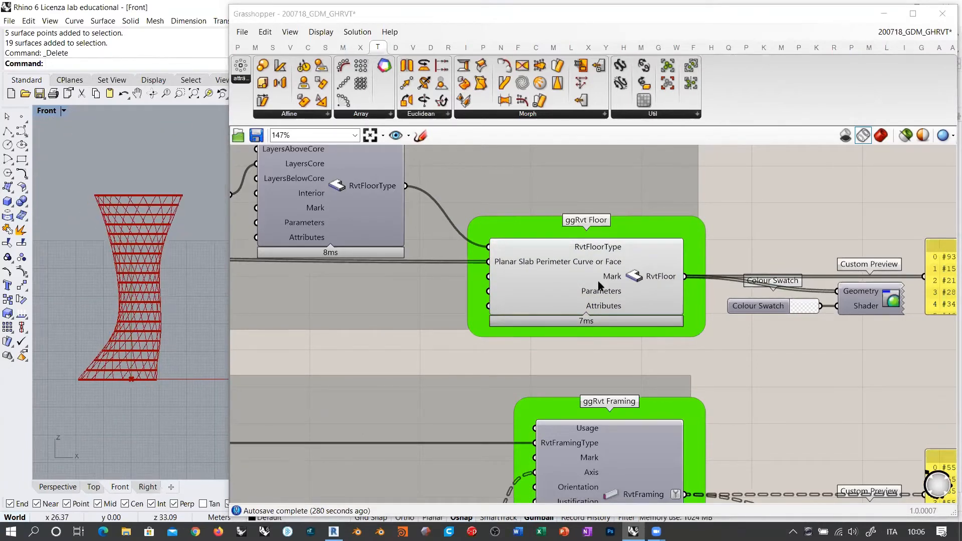
# Turn off the preview of the ggRvt Floor component and return to the Isotrim component.
pyautogui.click(637, 274)
pyautogui.click(690, 356)
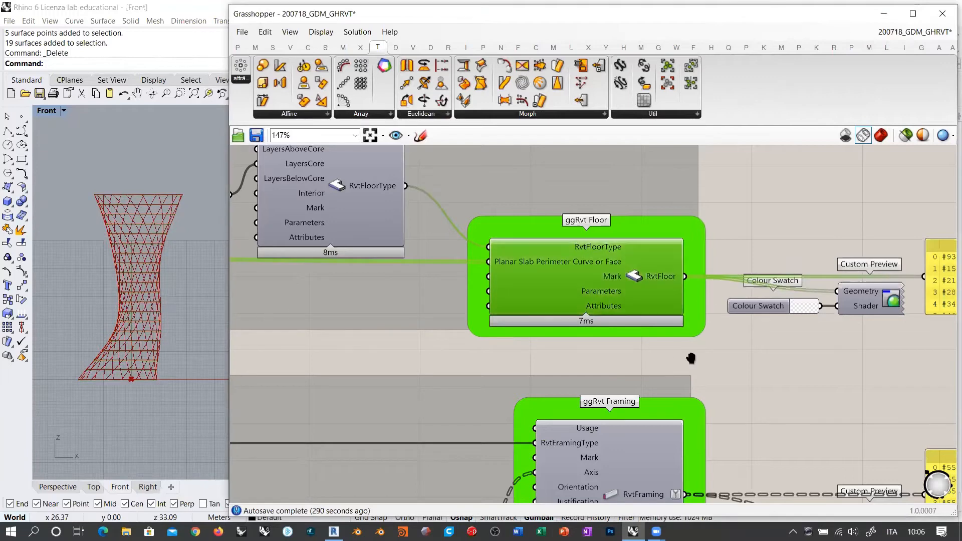
pyautogui.scroll(-10, 689, 356)
pyautogui.scroll(10, 494, 333)
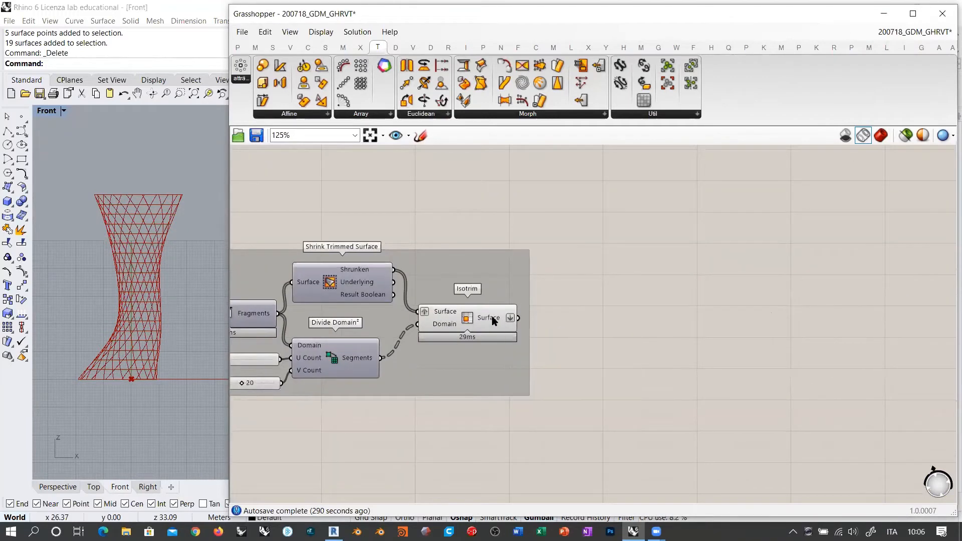
pyautogui.moveTo(494, 322)
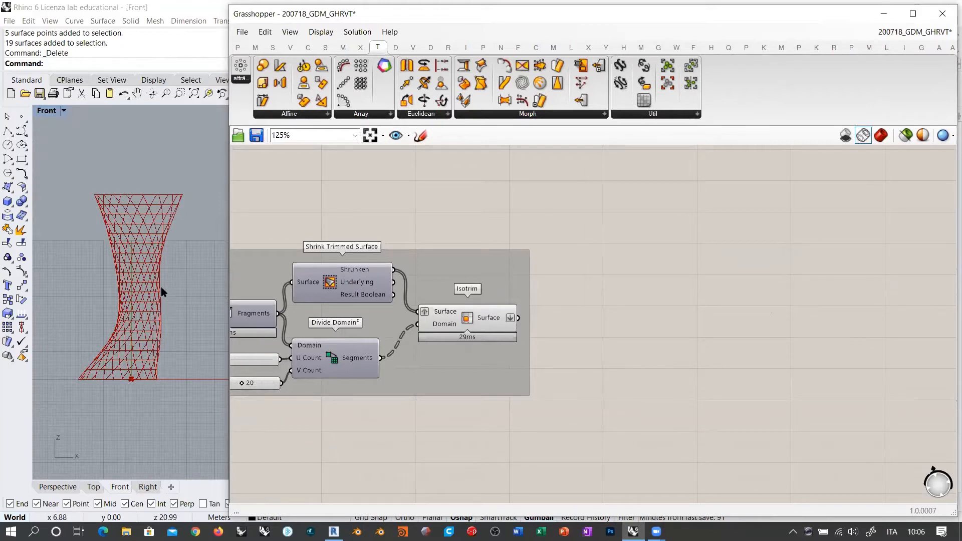
# Examine the panelled tower from several angles in the Perspective view.
pyautogui.moveTo(182, 289); pyautogui.dragTo(182, 293, button='right')
pyautogui.click(68, 489)
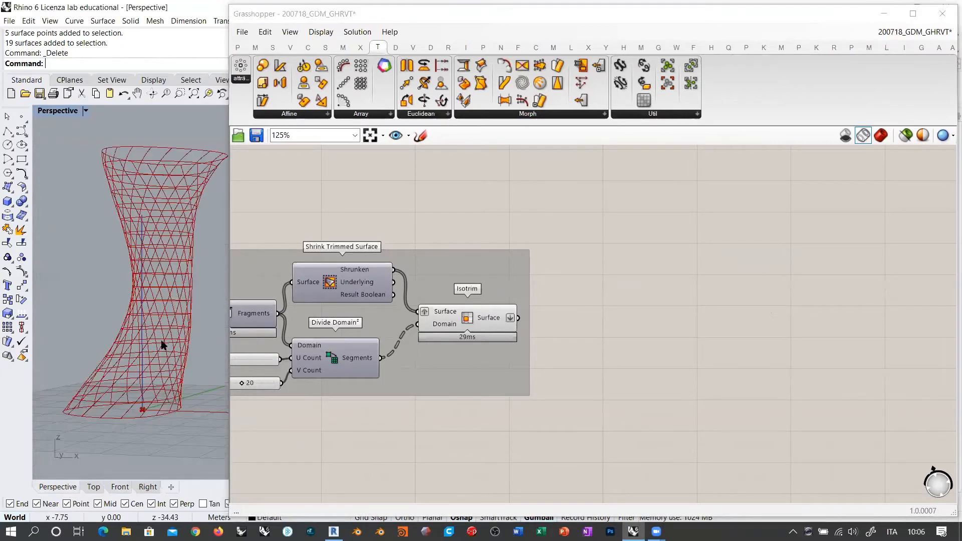
pyautogui.moveTo(163, 343); pyautogui.dragTo(178, 329, button='right')
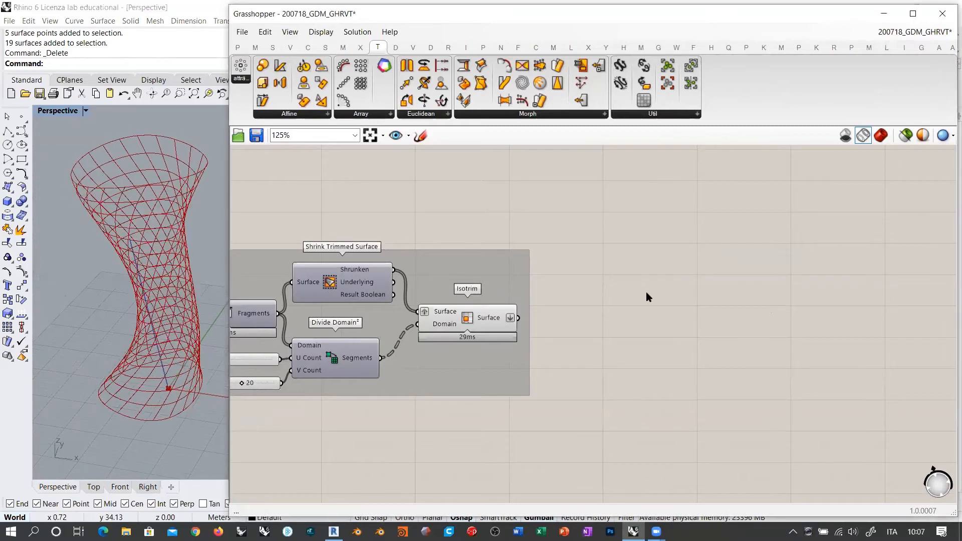
pyautogui.moveTo(204, 236); pyautogui.dragTo(152, 247, button='right')
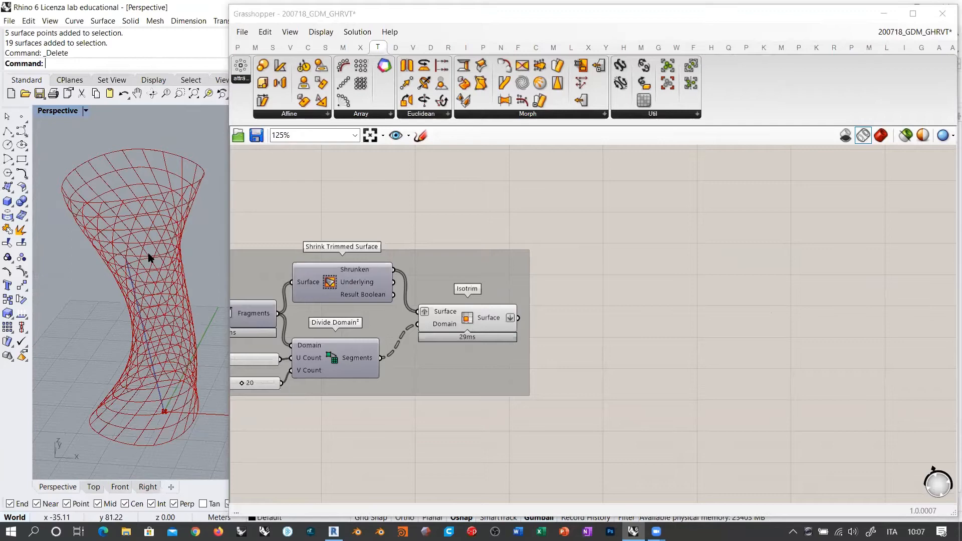
pyautogui.moveTo(162, 279); pyautogui.dragTo(174, 265, button='right')
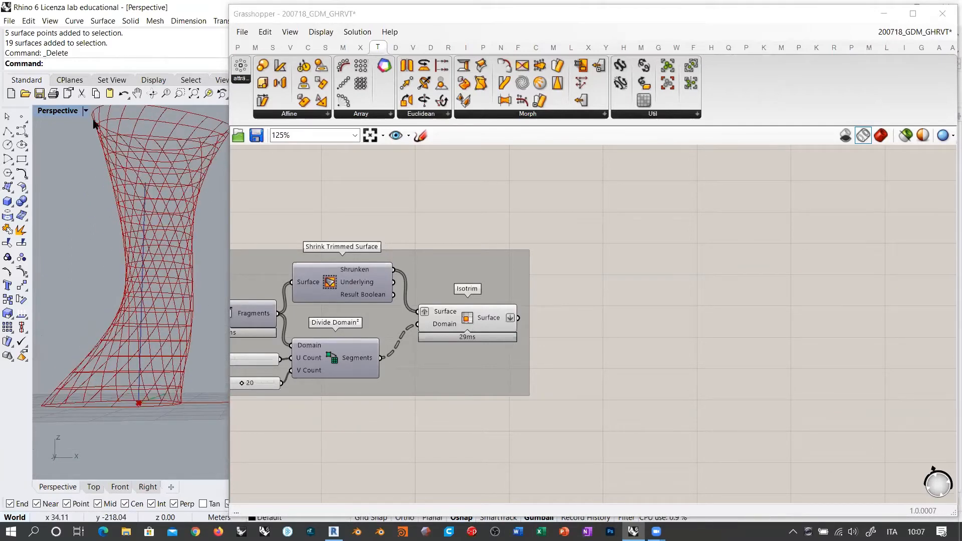
pyautogui.moveTo(184, 233); pyautogui.dragTo(75, 186, button='right')
pyautogui.moveTo(107, 287); pyautogui.dragTo(179, 202, button='right')
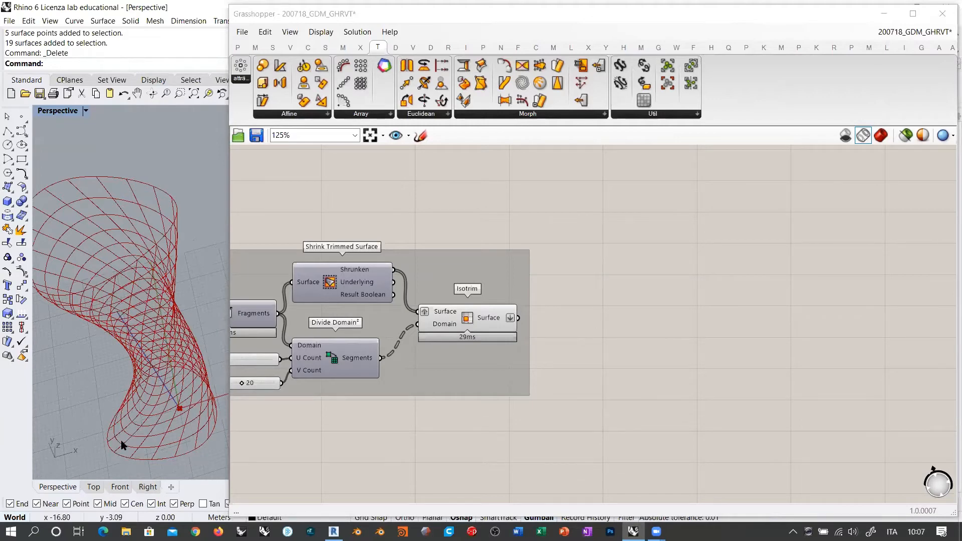
pyautogui.moveTo(120, 449); pyautogui.dragTo(176, 154, button='right')
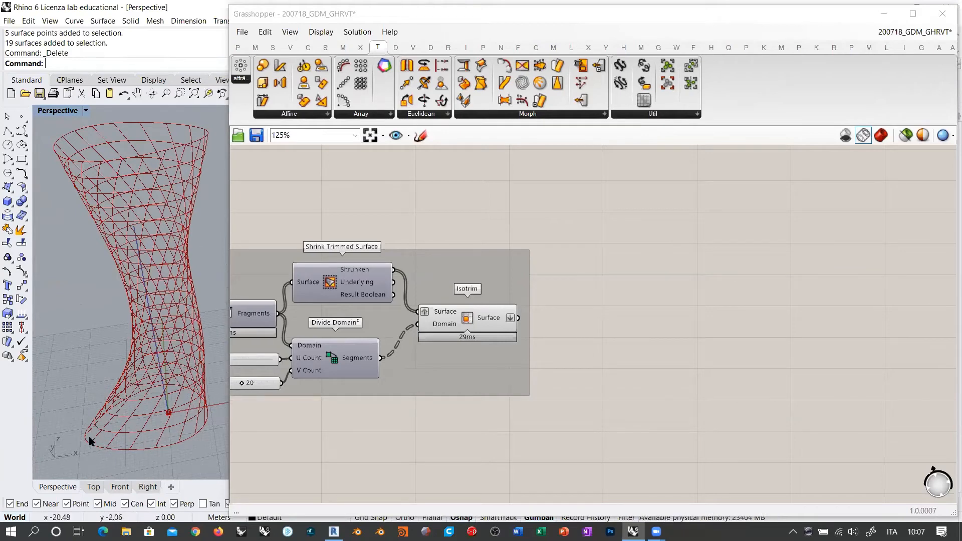
pyautogui.moveTo(167, 359); pyautogui.dragTo(200, 172, button='right')
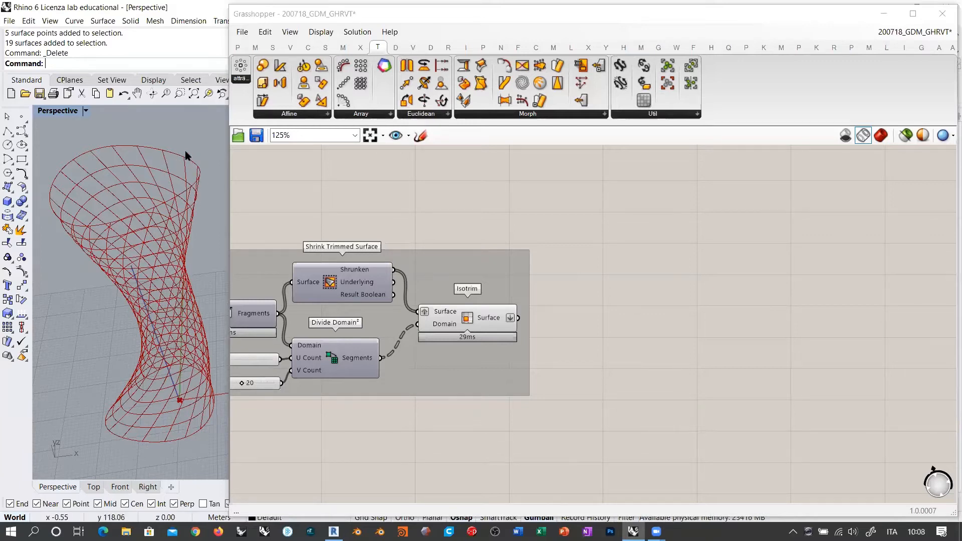
# Add an Evaluate Surface component after Isotrim and feed it the Isotrim surfaces.
pyautogui.moveTo(594, 303); pyautogui.dragTo(542, 248, button='right')
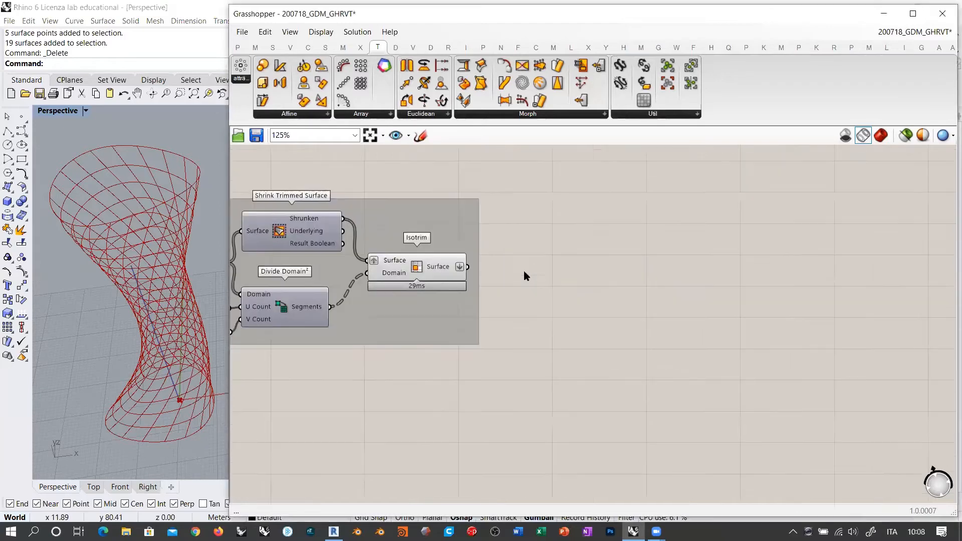
pyautogui.click(429, 263)
pyautogui.scroll(3, 430, 264)
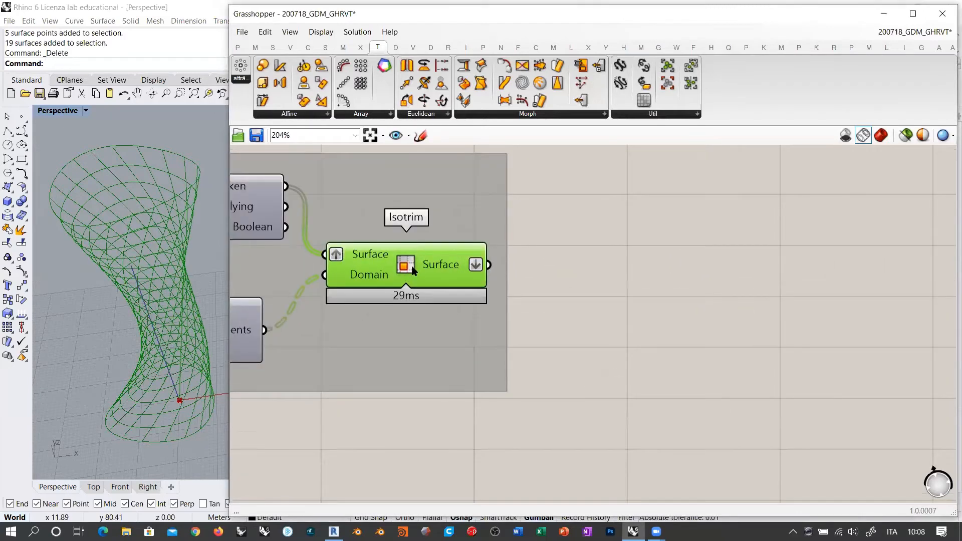
pyautogui.moveTo(439, 266)
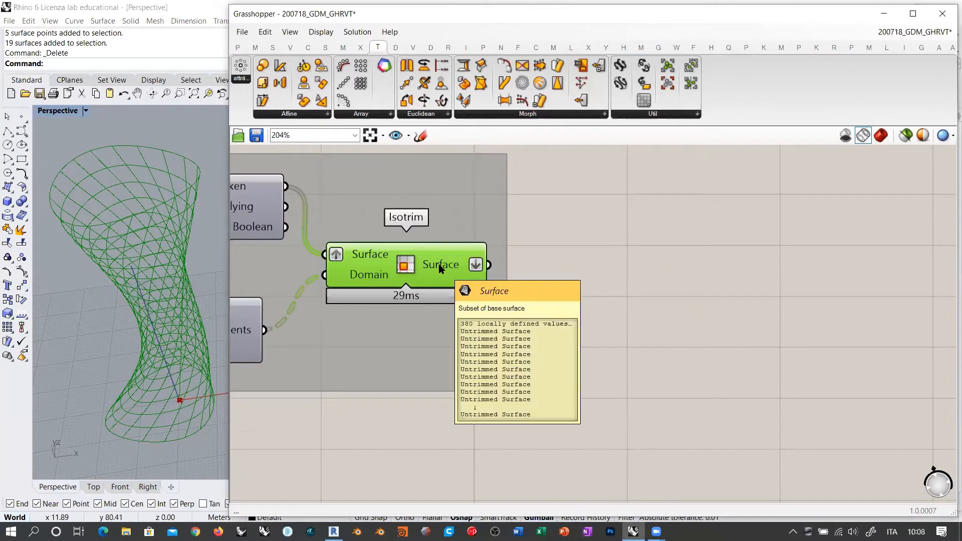
pyautogui.doubleClick(658, 291)
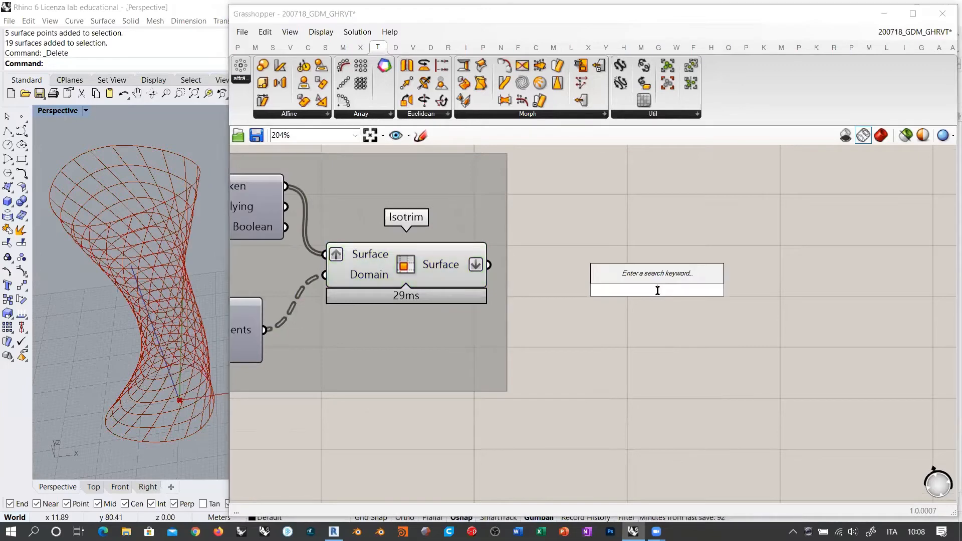
pyautogui.write('eval')
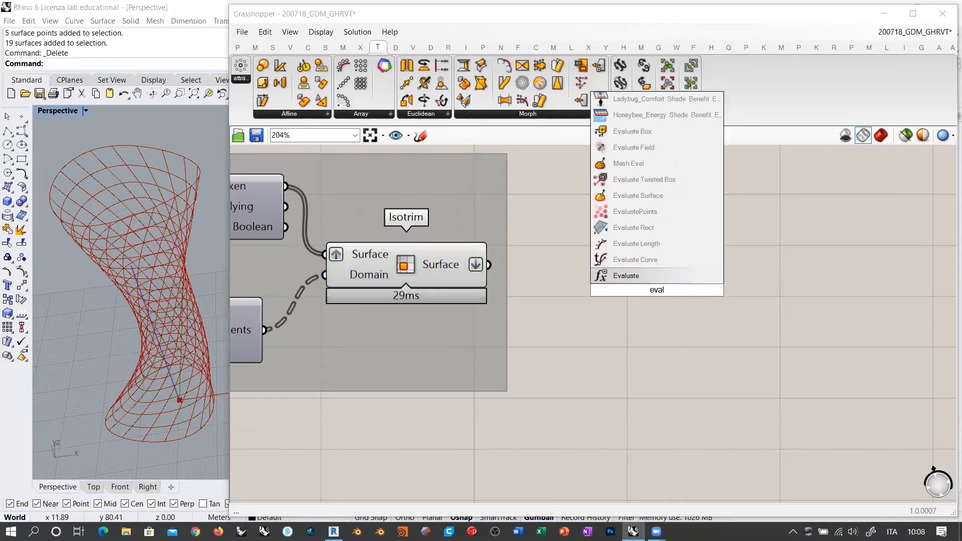
pyautogui.click(629, 196)
pyautogui.moveTo(631, 245); pyautogui.dragTo(687, 257)
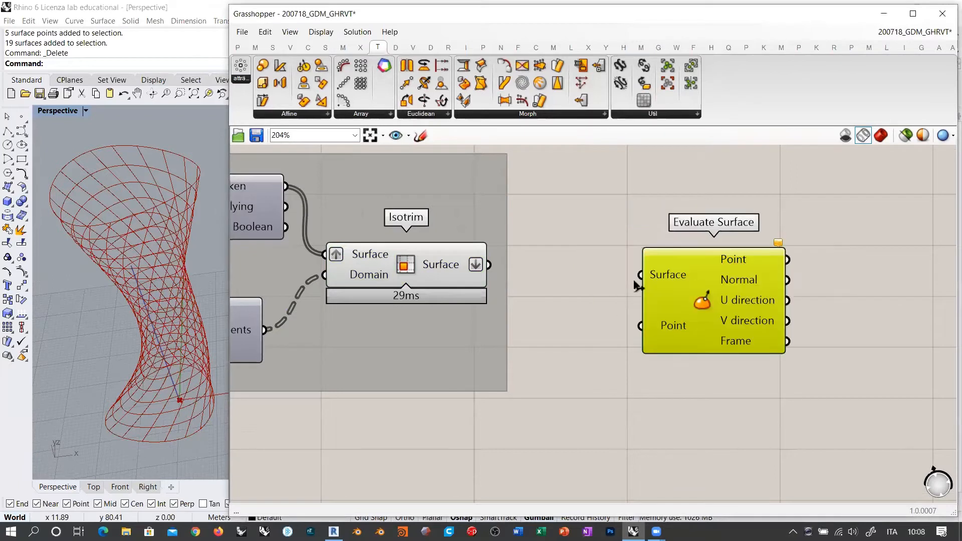
pyautogui.moveTo(489, 265); pyautogui.dragTo(642, 273)
pyautogui.moveTo(703, 282); pyautogui.dragTo(764, 297)
# Reparameterize the Surface input of Evaluate Surface.
pyautogui.click(596, 302)
pyautogui.rightClick(675, 263)
pyautogui.click(721, 392)
pyautogui.click(674, 327)
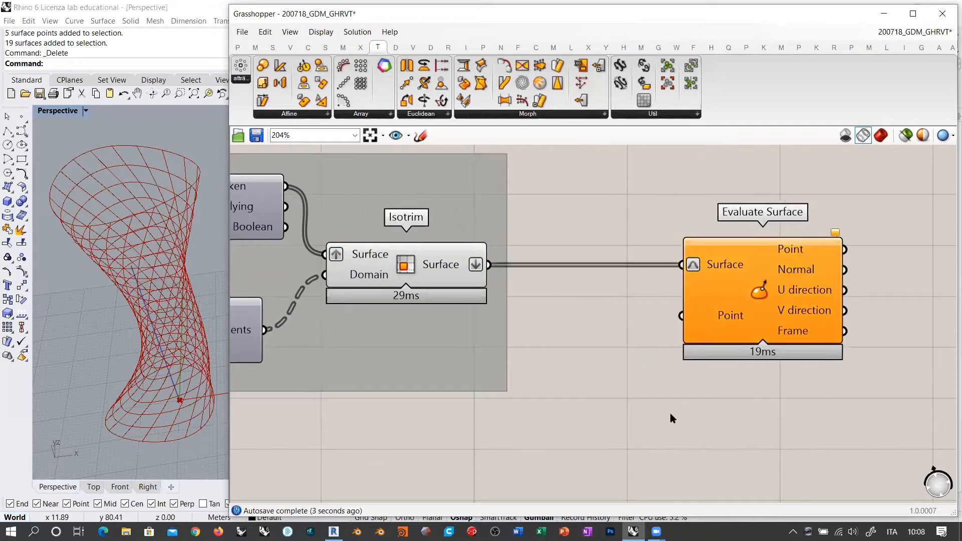
# Add an MD Slider at 0.5 ; 0.5 and connect it to the Point input of Evaluate Surface.
pyautogui.doubleClick(621, 415)
pyautogui.write('md')
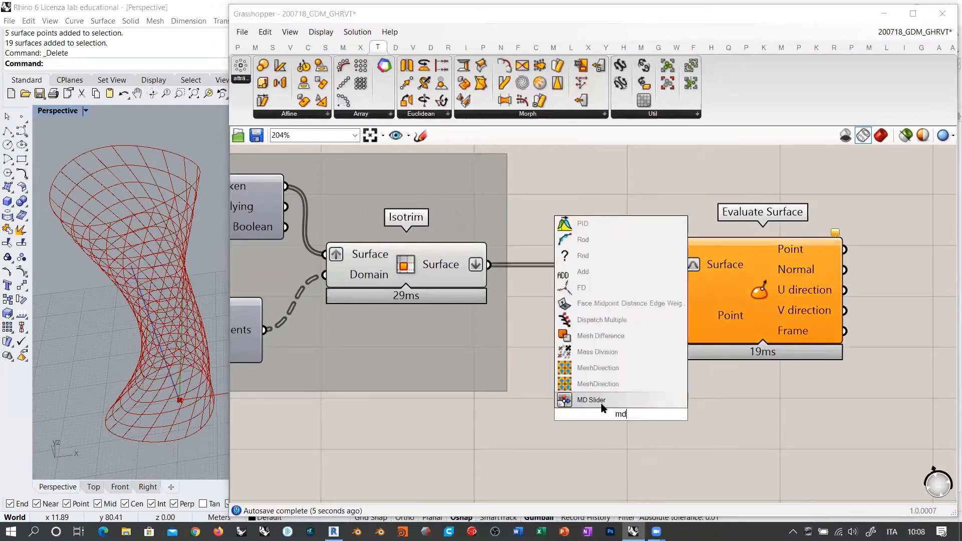
pyautogui.click(604, 403)
pyautogui.moveTo(718, 318); pyautogui.dragTo(681, 316)
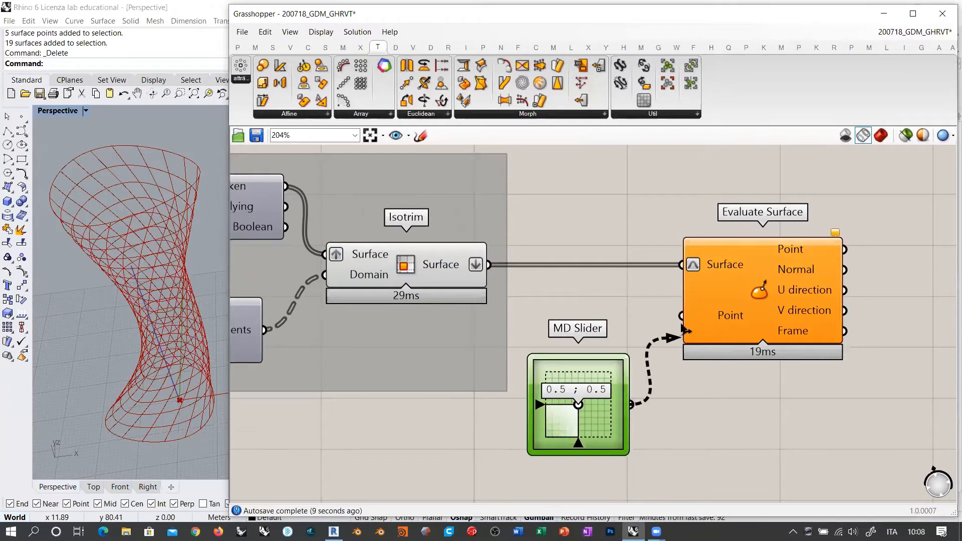
pyautogui.click(720, 379)
pyautogui.moveTo(746, 281); pyautogui.dragTo(742, 280)
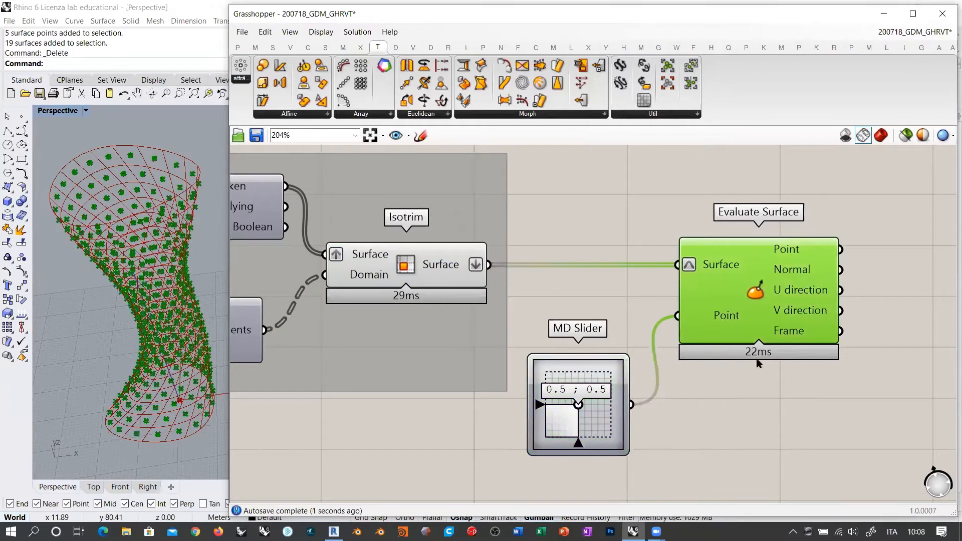
# Examine the evaluated frames on the facade panels up close in the Perspective view.
pyautogui.click(309, 376)
pyautogui.scroll(8, 178, 355)
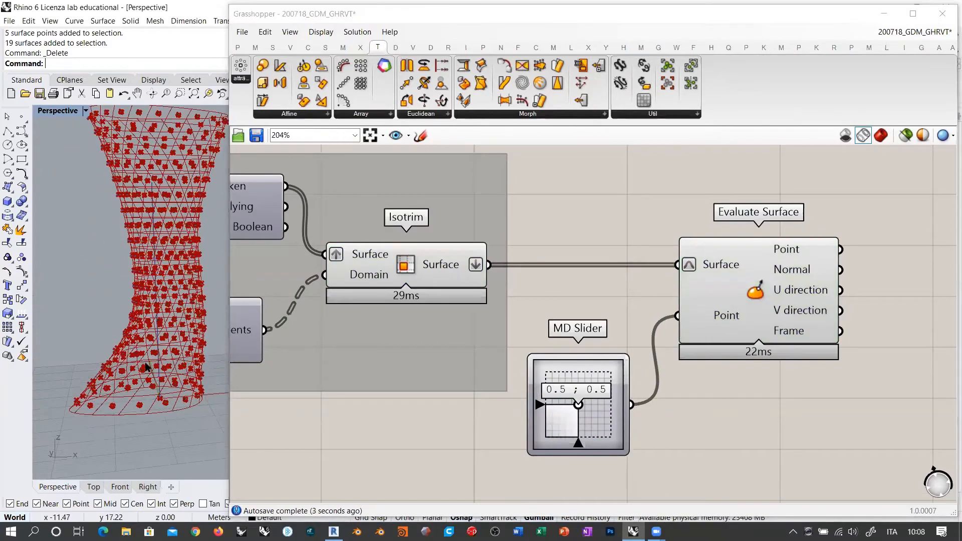
pyautogui.moveTo(178, 355); pyautogui.dragTo(121, 382, button='right')
pyautogui.moveTo(99, 250); pyautogui.dragTo(205, 250, button='right')
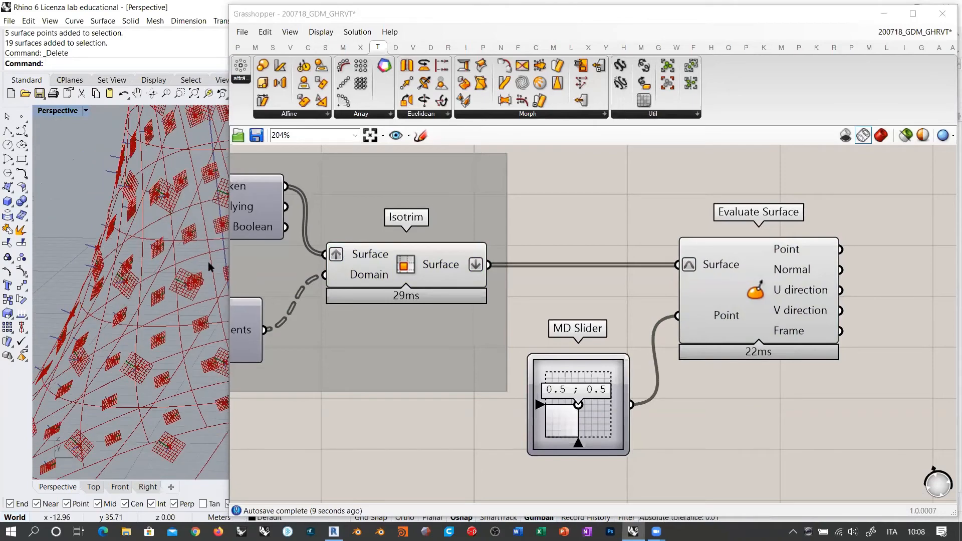
pyautogui.moveTo(134, 279); pyautogui.dragTo(166, 321, button='right')
pyautogui.scroll(4, 169, 259)
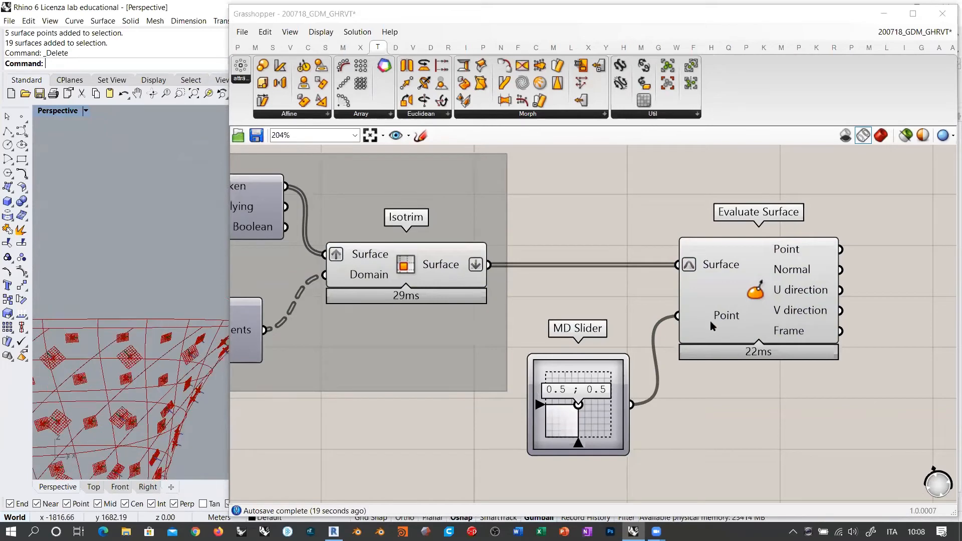
# Move the MD Slider and Evaluate Surface components lower on the canvas, close to the Isotrim group.
pyautogui.moveTo(591, 377); pyautogui.dragTo(436, 460)
pyautogui.moveTo(720, 320); pyautogui.dragTo(589, 395)
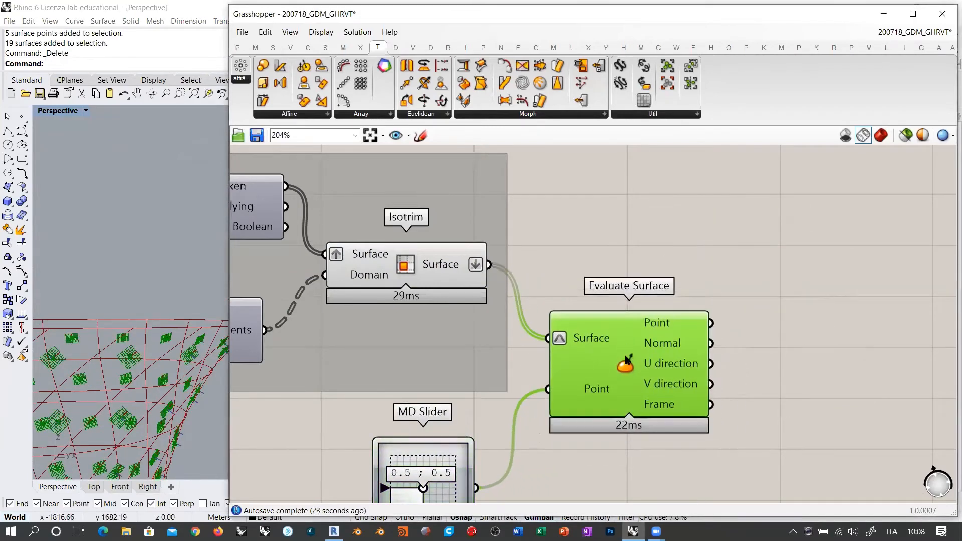
pyautogui.moveTo(589, 394); pyautogui.dragTo(553, 321, button='right')
pyautogui.moveTo(558, 321)
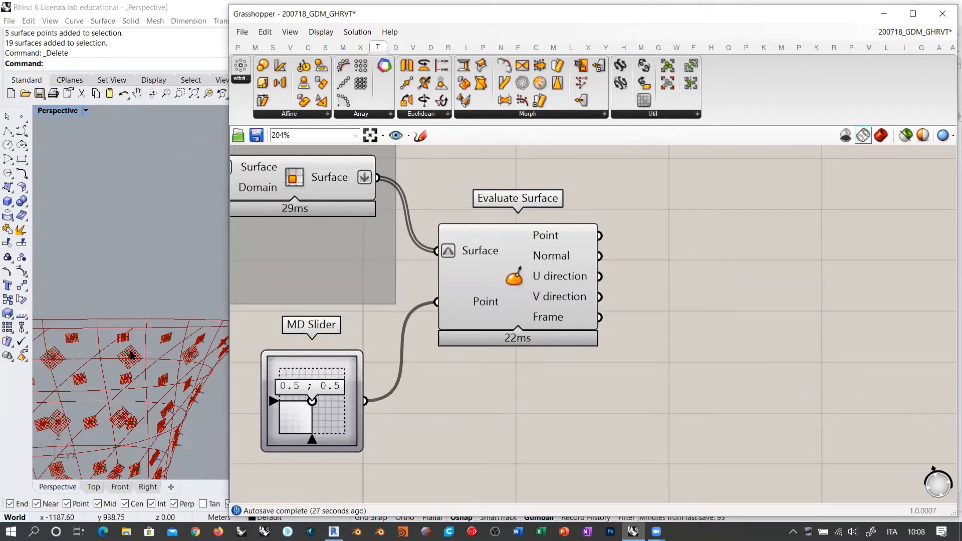
pyautogui.moveTo(132, 355); pyautogui.dragTo(147, 355, button='right')
pyautogui.moveTo(302, 410); pyautogui.dragTo(313, 412)
pyautogui.click(527, 411)
pyautogui.moveTo(525, 412); pyautogui.dragTo(430, 489, button='right')
# Add a Brep Wireframe component above Evaluate Surface and feed it the Isotrim surfaces.
pyautogui.doubleClick(615, 260)
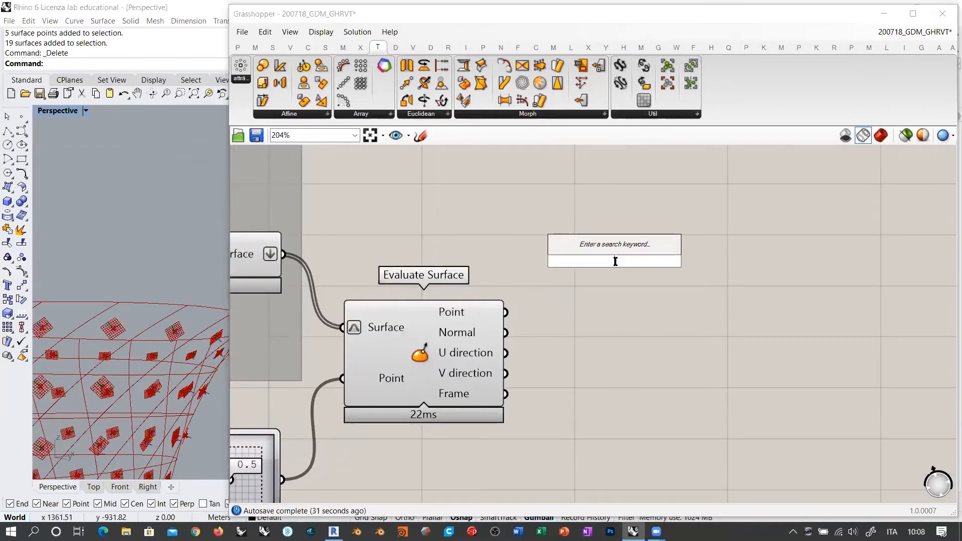
pyautogui.write('wiref')
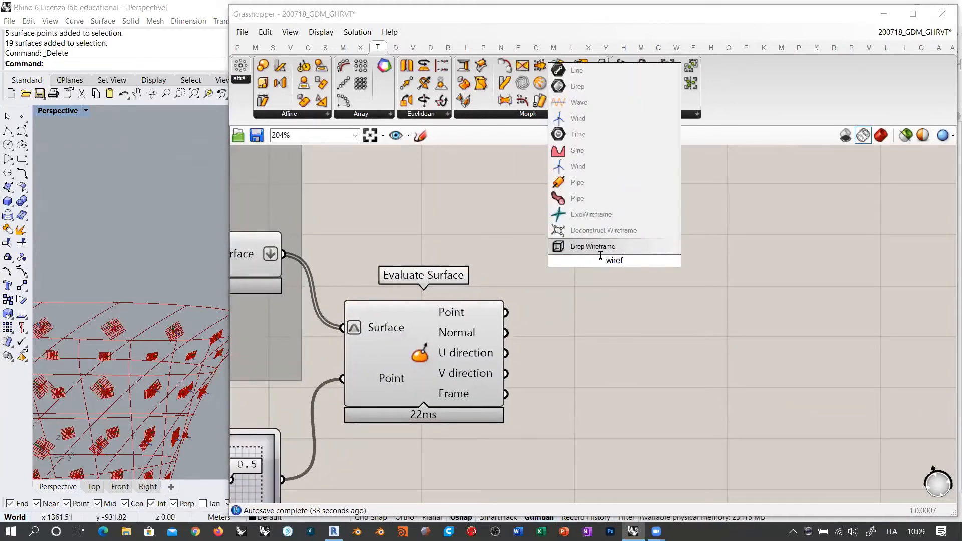
pyautogui.press('Return')
pyautogui.moveTo(303, 259); pyautogui.dragTo(407, 254, button='right')
pyautogui.click(351, 253)
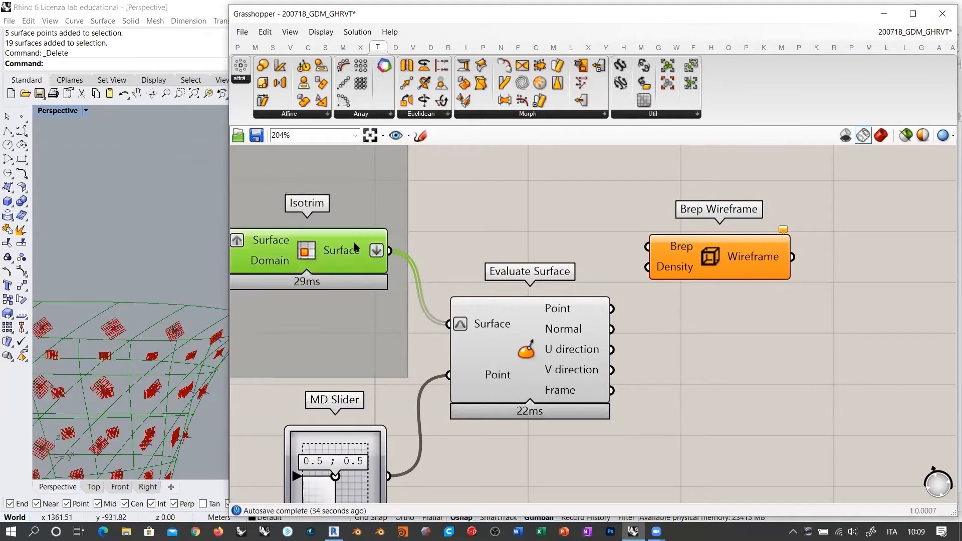
pyautogui.moveTo(390, 251); pyautogui.dragTo(647, 246)
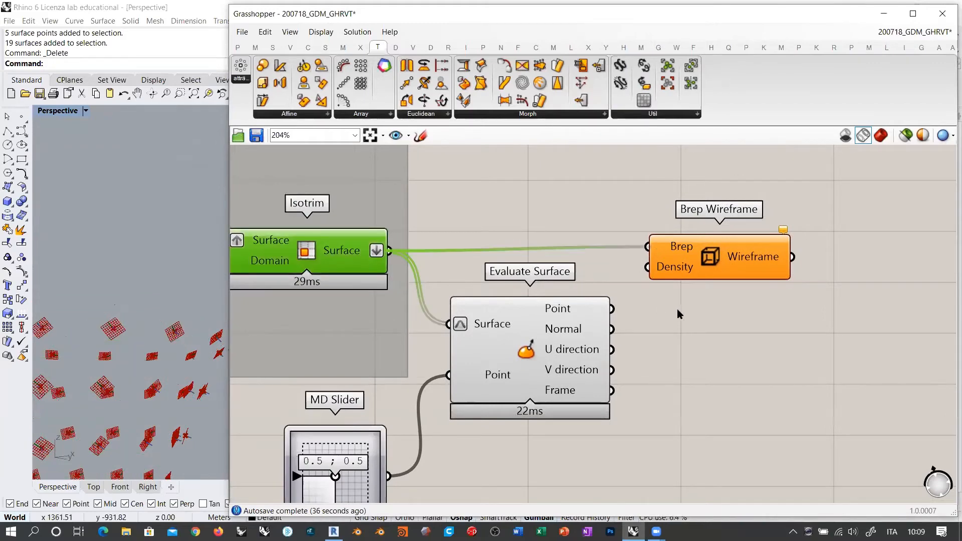
pyautogui.click(677, 311)
pyautogui.moveTo(718, 256); pyautogui.dragTo(713, 261)
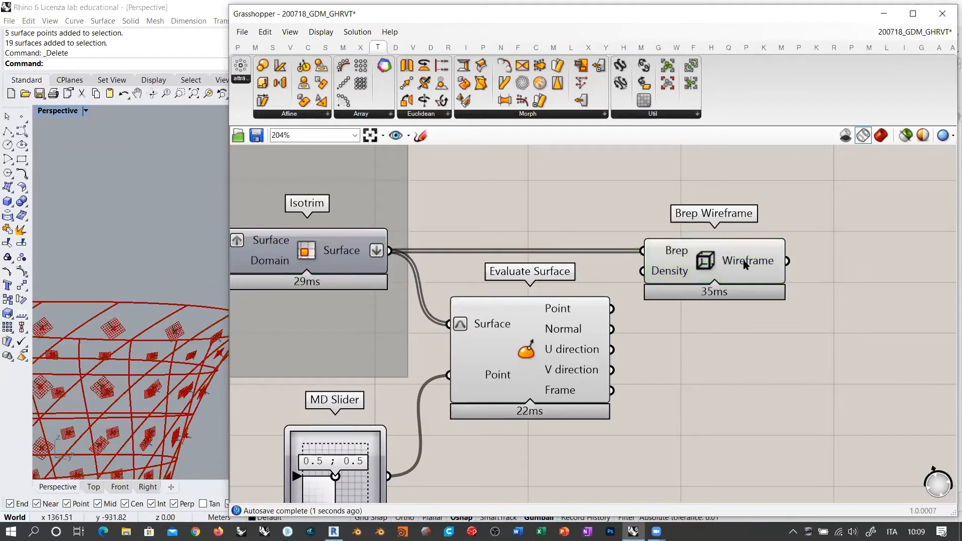
# Add a Join Curves component and connect the Brep Wireframe output to its Curves input.
pyautogui.moveTo(747, 257)
pyautogui.moveTo(885, 265); pyautogui.dragTo(657, 266, button='right')
pyautogui.doubleClick(657, 266)
pyautogui.write('join')
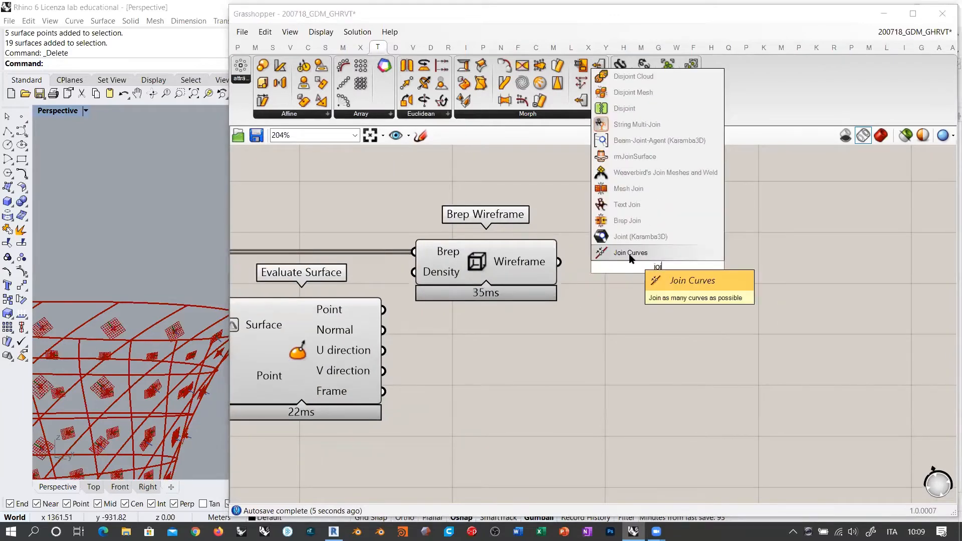
pyautogui.click(632, 256)
pyautogui.moveTo(650, 270); pyautogui.dragTo(640, 275)
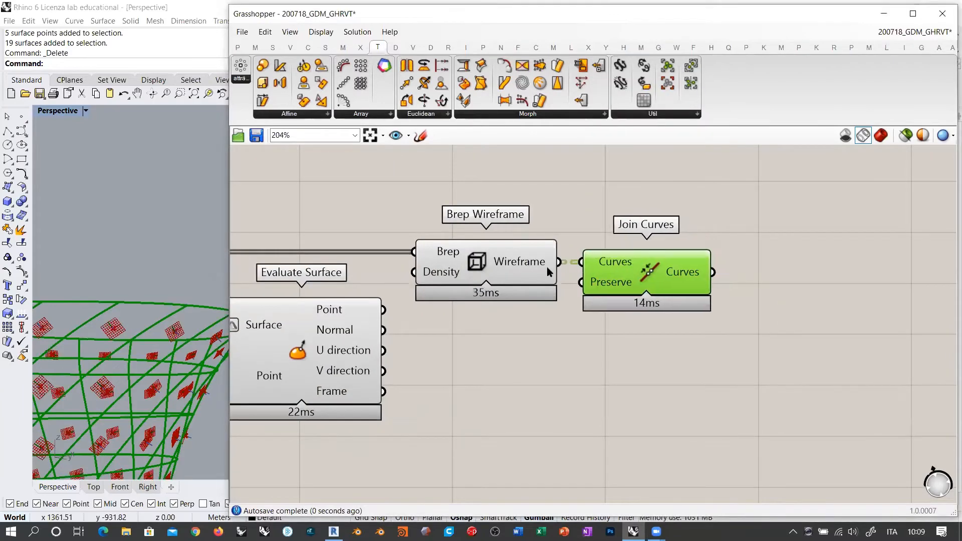
pyautogui.click(545, 269)
pyautogui.moveTo(682, 274)
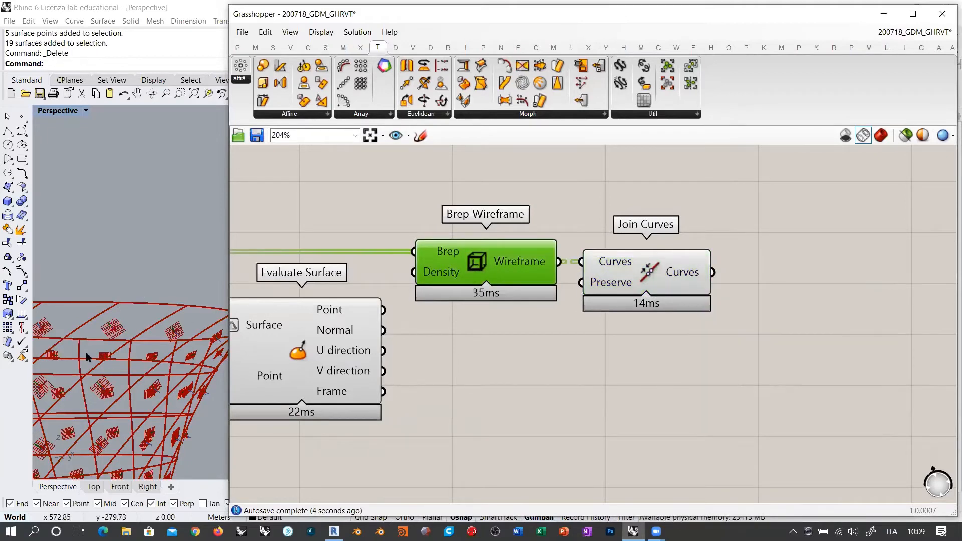
# Add a Project component after Join Curves and connect the joined Curves output to its Geometry input.
pyautogui.moveTo(155, 322); pyautogui.dragTo(187, 290, button='right')
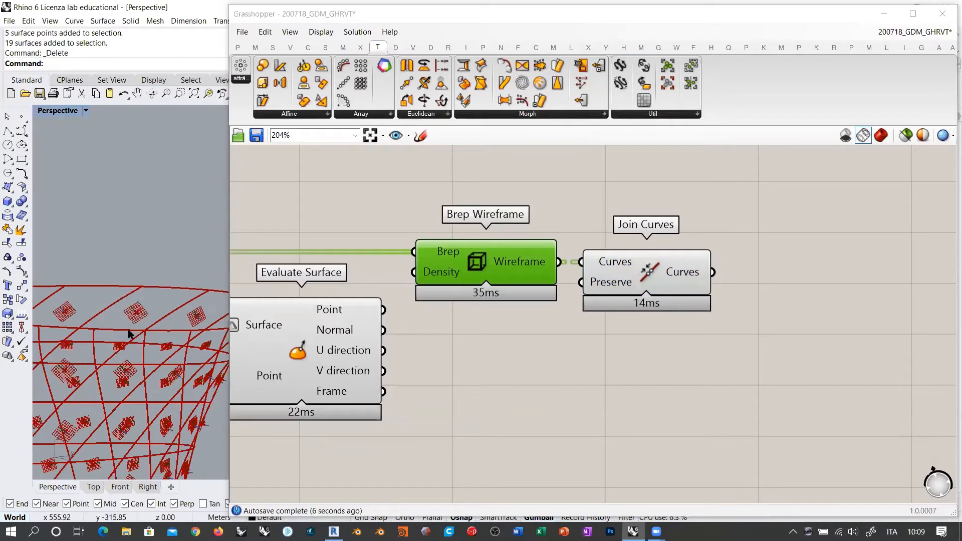
pyautogui.moveTo(128, 301); pyautogui.dragTo(92, 301, button='right')
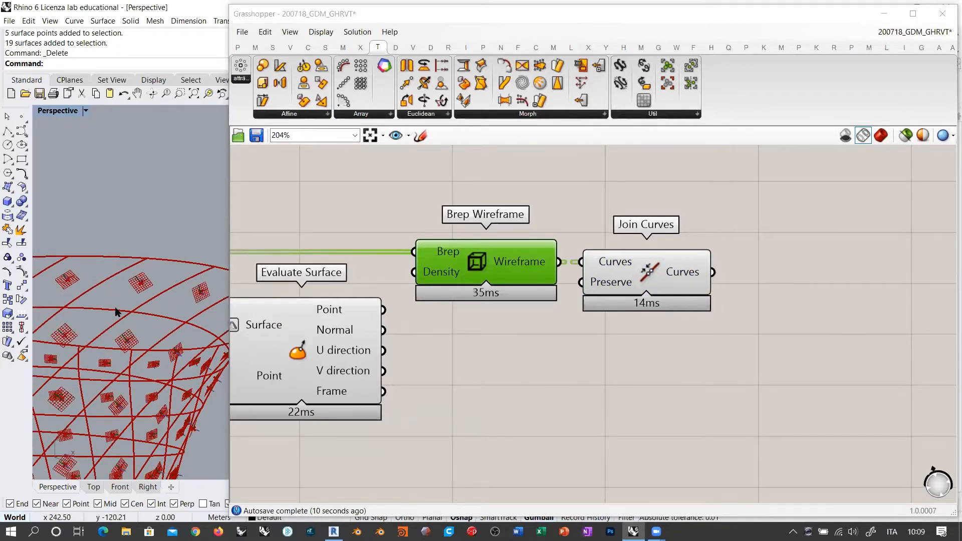
pyautogui.click(539, 352)
pyautogui.scroll(-2, 522, 337)
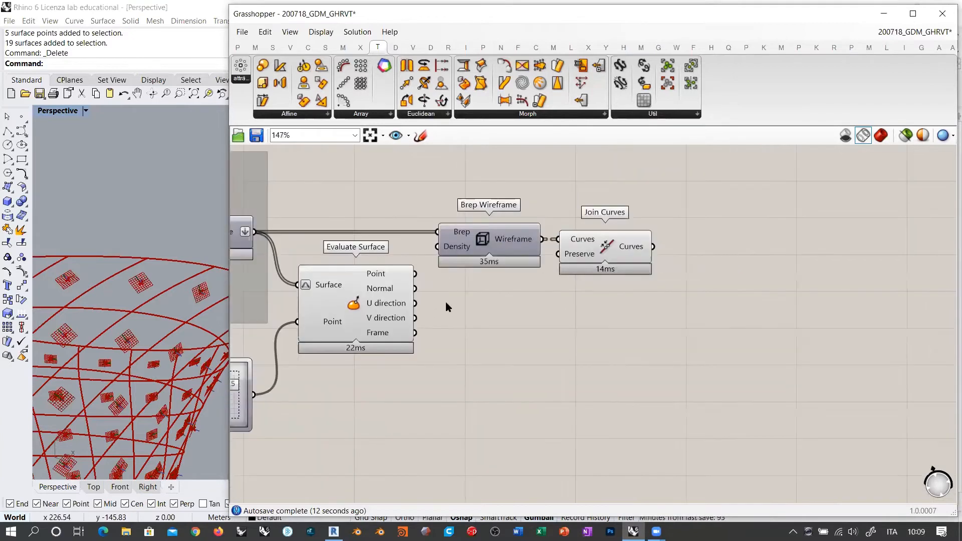
pyautogui.doubleClick(717, 291)
pyautogui.write('pro')
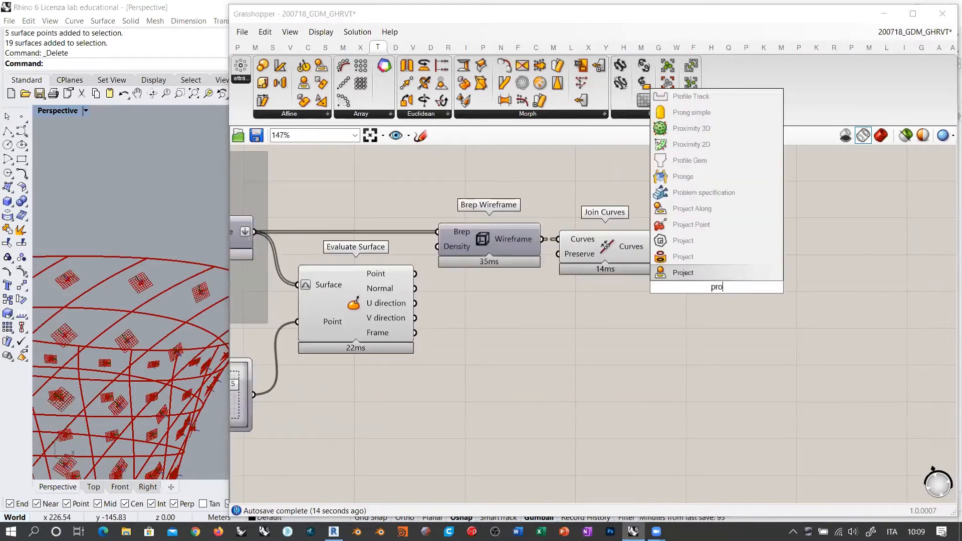
pyautogui.press('Return')
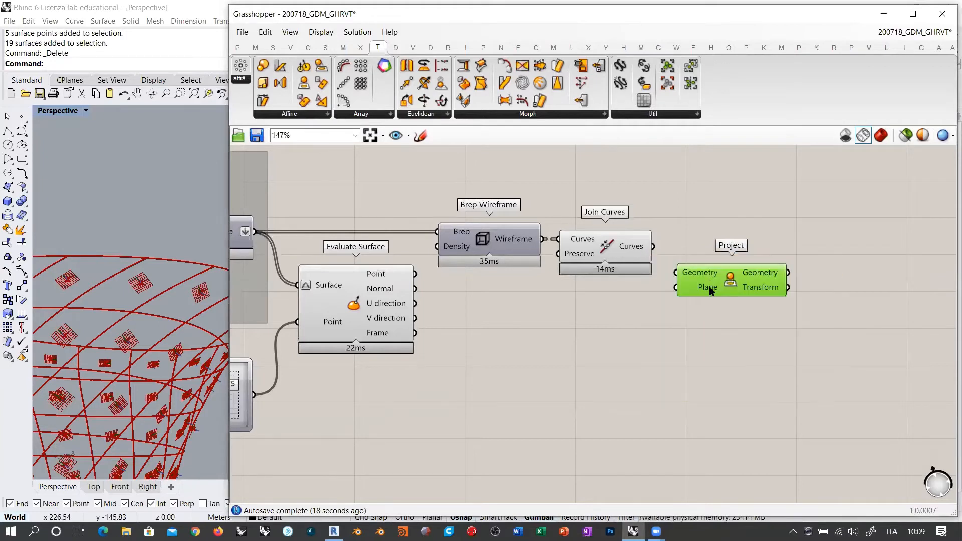
pyautogui.moveTo(653, 246); pyautogui.dragTo(740, 269)
pyautogui.click(659, 249)
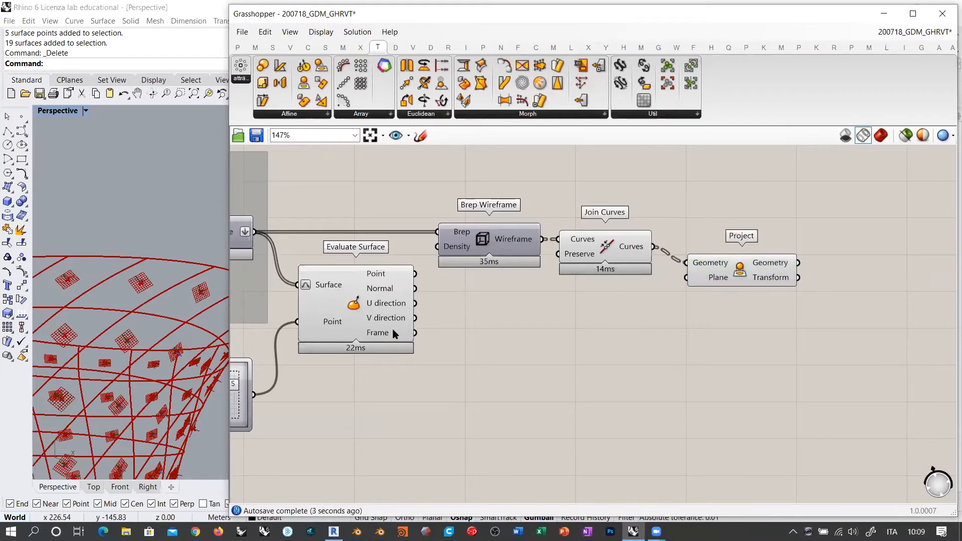
# Graft the Project component's Plane input and feed it the Frame output of Evaluate Surface.
pyautogui.moveTo(393, 334)
pyautogui.rightClick(709, 278)
pyautogui.moveTo(414, 334); pyautogui.dragTo(674, 280)
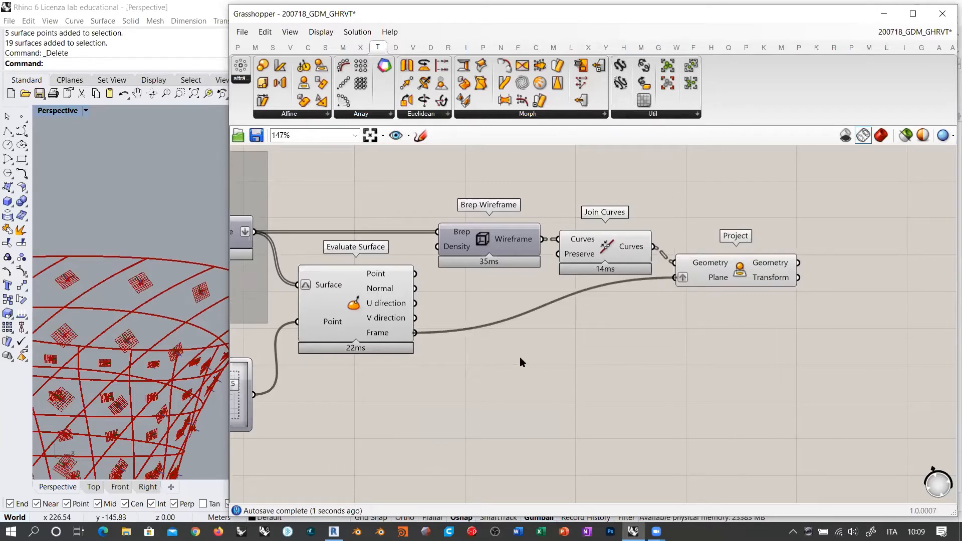
# Turn off the preview of the Evaluate Surface and Join Curves components.
pyautogui.click(389, 289)
pyautogui.click(601, 244)
pyautogui.hotkey('ctrl', 'q')
pyautogui.click(617, 314)
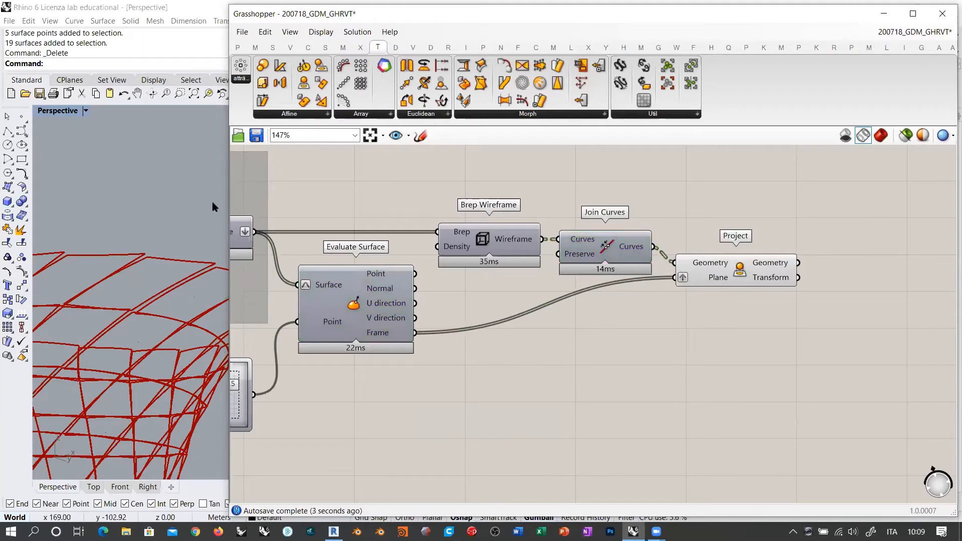
# Narrow the Grasshopper window to widen the Perspective view, and examine the projected panel outlines on the whole tower.
pyautogui.moveTo(228, 194); pyautogui.dragTo(461, 194)
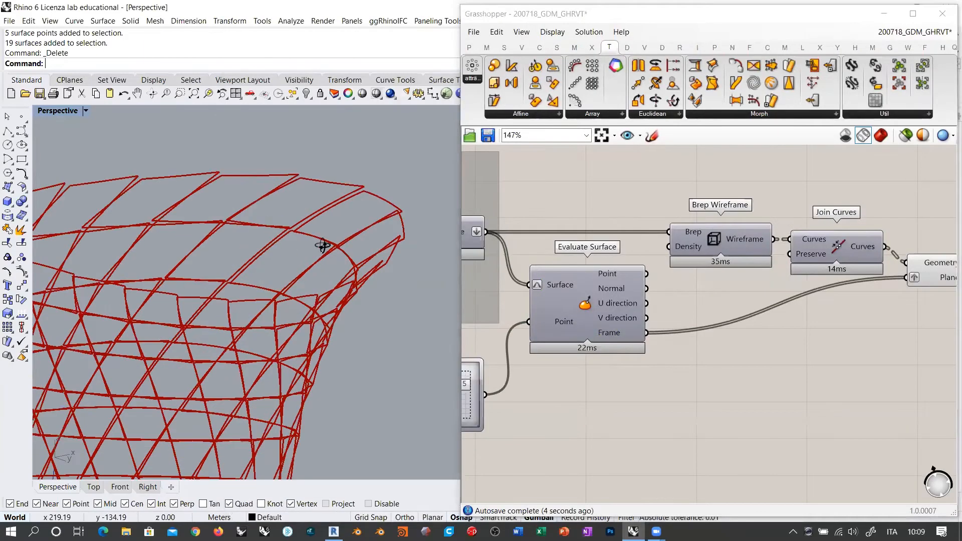
pyautogui.moveTo(322, 242); pyautogui.dragTo(304, 258, button='right')
pyautogui.scroll(5, 297, 244)
pyautogui.scroll(-6, 321, 215)
pyautogui.scroll(-6, 311, 229)
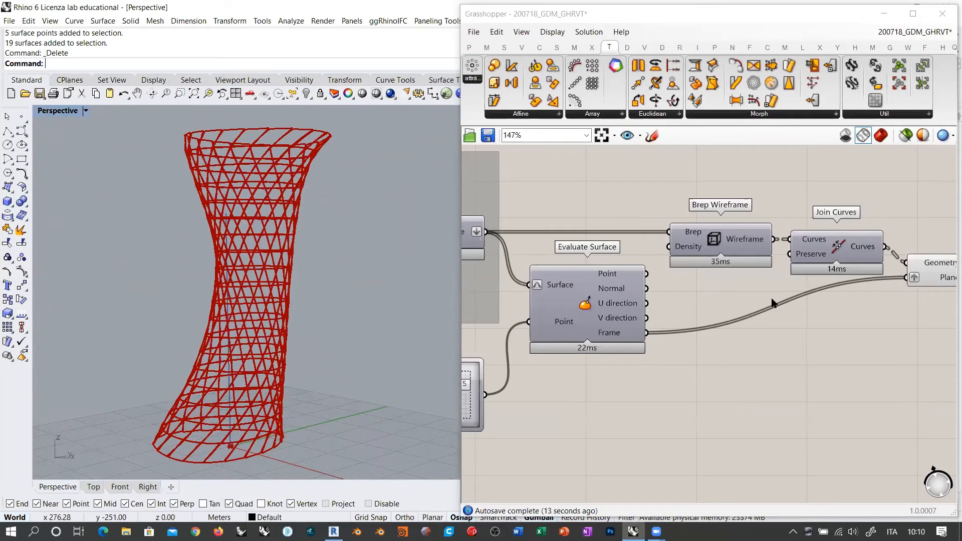
pyautogui.moveTo(346, 230); pyautogui.dragTo(366, 233, button='right')
# Flatten the Geometry output of the Project component.
pyautogui.moveTo(816, 318); pyautogui.dragTo(669, 350, button='right')
pyautogui.scroll(3, 603, 318)
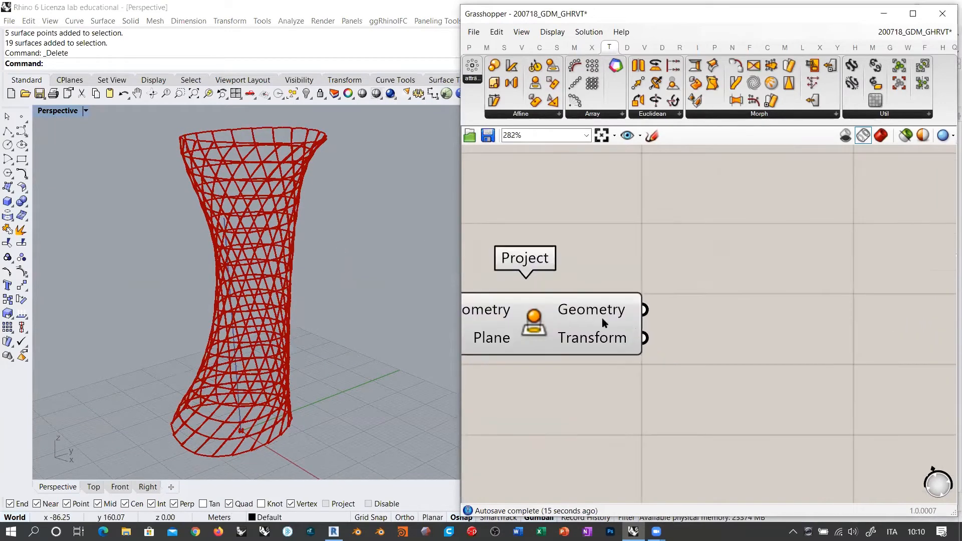
pyautogui.rightClick(595, 310)
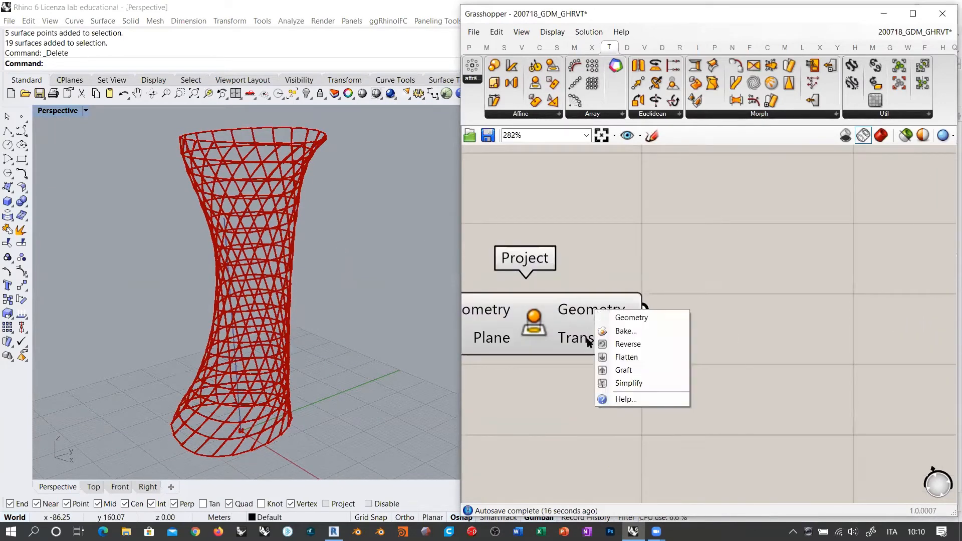
pyautogui.click(621, 356)
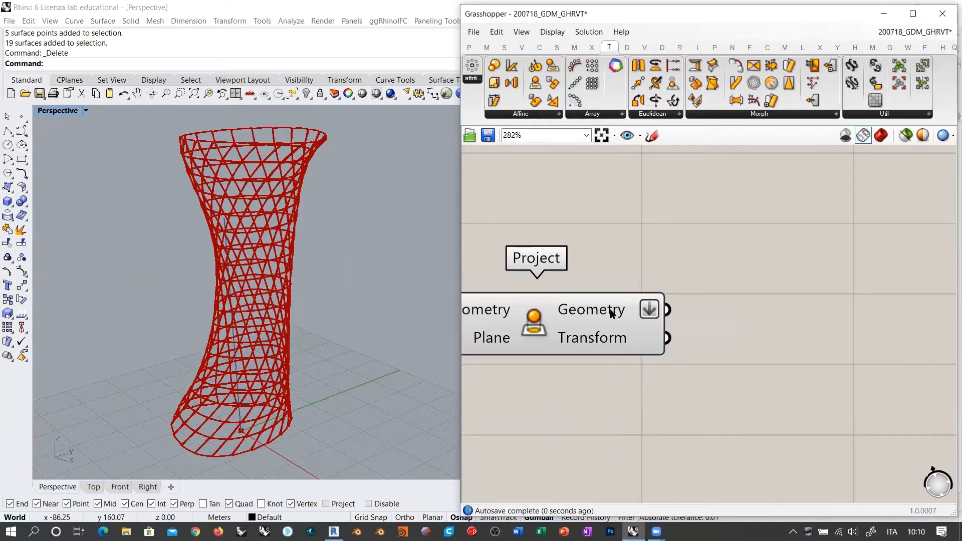
# Add a Boundary Surfaces component and connect the flattened Project geometry to its Edges input.
pyautogui.moveTo(612, 313)
pyautogui.moveTo(629, 321); pyautogui.dragTo(554, 321, button='right')
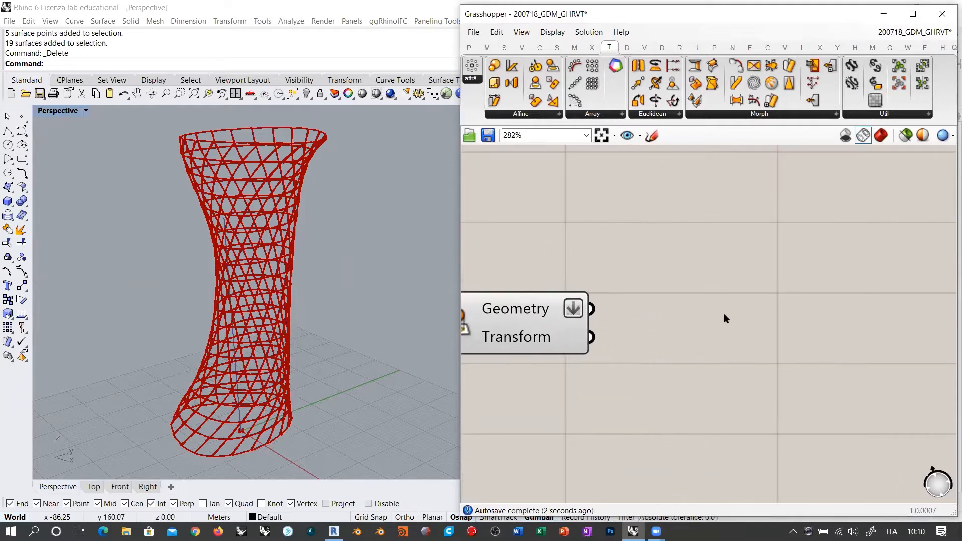
pyautogui.doubleClick(724, 313)
pyautogui.write('boui')
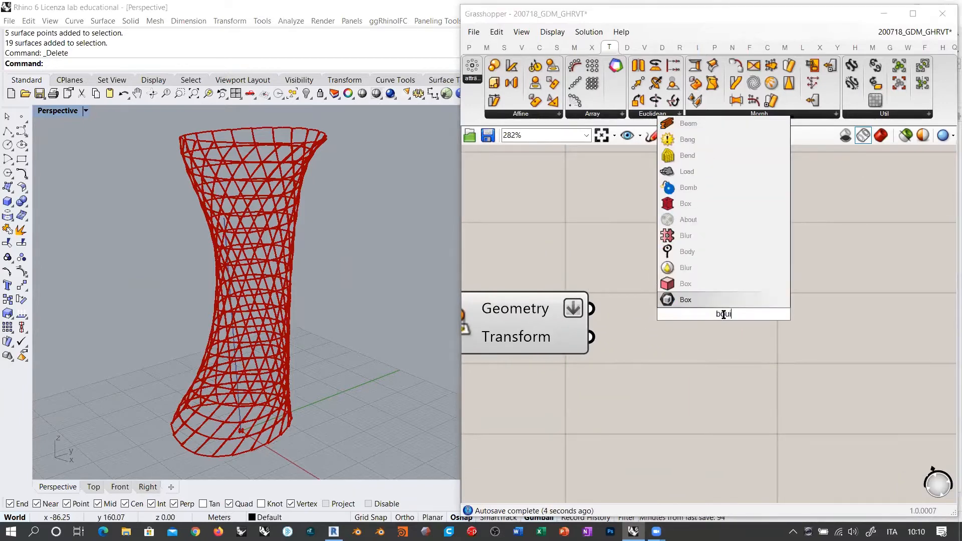
pyautogui.write('und')
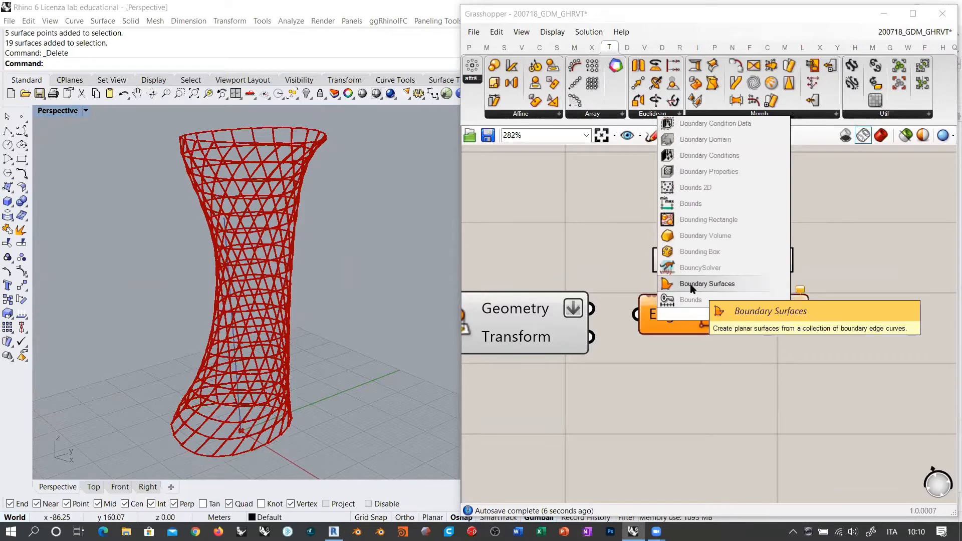
pyautogui.click(698, 282)
pyautogui.moveTo(593, 309); pyautogui.dragTo(636, 314)
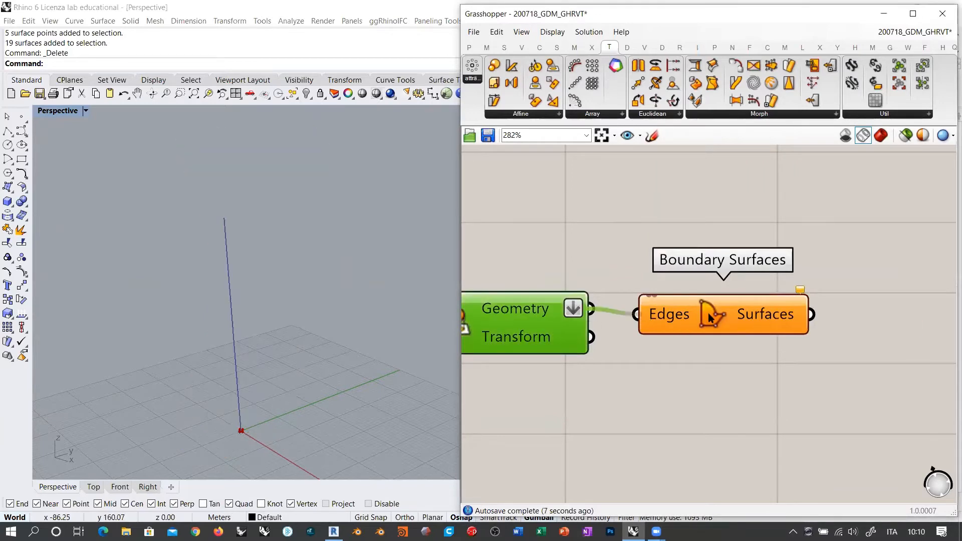
pyautogui.moveTo(710, 318); pyautogui.dragTo(710, 312)
pyautogui.click(726, 285)
# Switch the Grasshopper preview to shaded and examine the planar panels and the joints between them near the tower's upper rim.
pyautogui.click(881, 136)
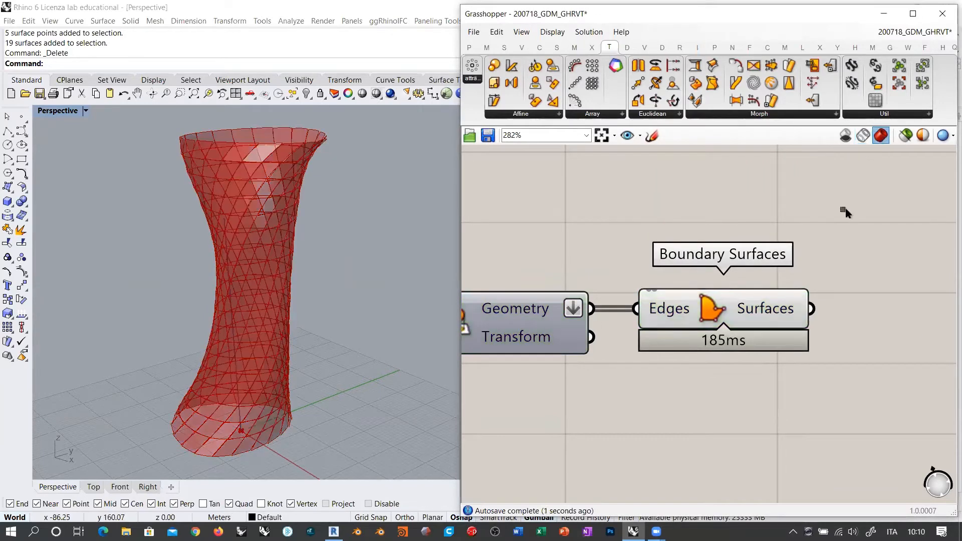
pyautogui.moveTo(232, 273); pyautogui.dragTo(262, 343, button='right')
pyautogui.moveTo(279, 283); pyautogui.dragTo(308, 359, button='right')
pyautogui.moveTo(320, 330); pyautogui.dragTo(308, 296, button='right')
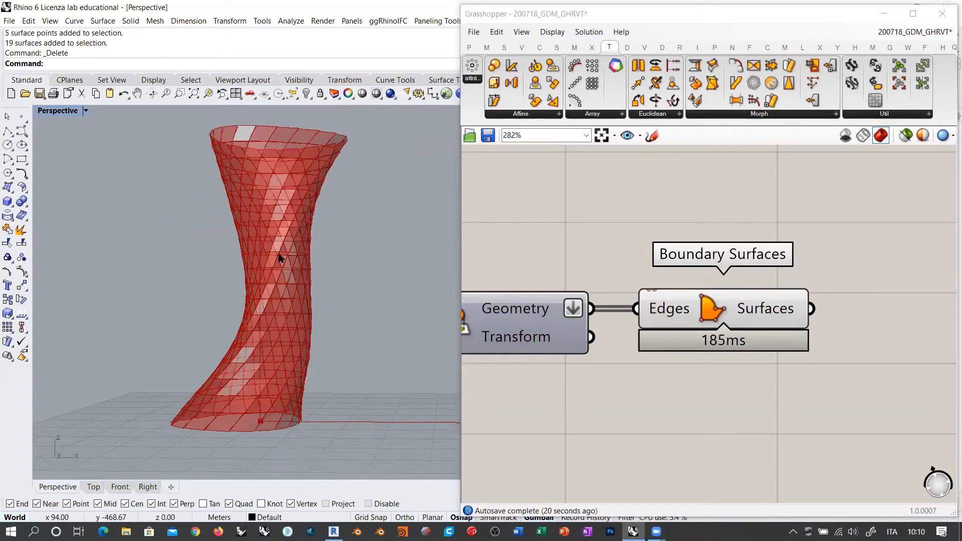
pyautogui.moveTo(277, 256); pyautogui.dragTo(312, 290, button='right')
pyautogui.scroll(6, 311, 289)
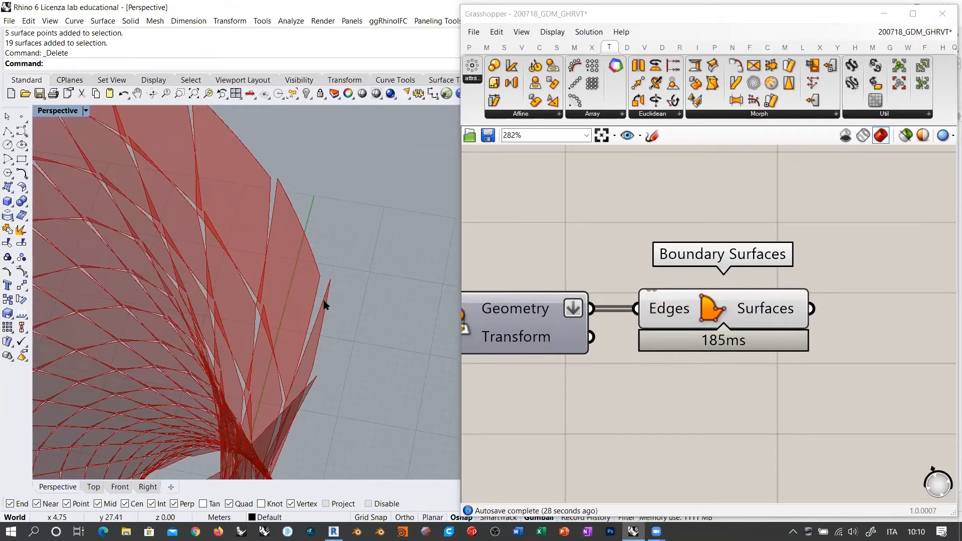
pyautogui.scroll(-6, 362, 283)
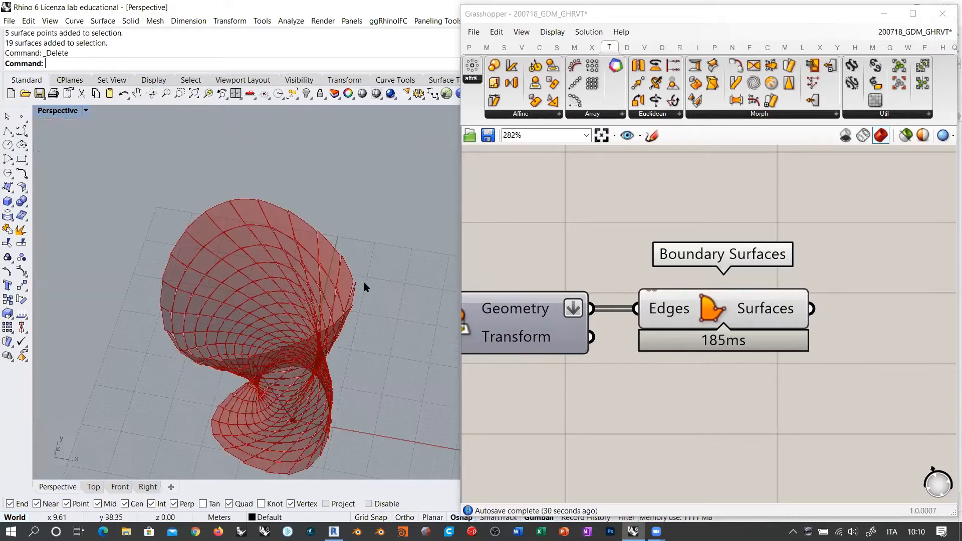
pyautogui.moveTo(363, 284); pyautogui.dragTo(313, 265, button='right')
# Set the V Count slider of the Divide Domain² component to 40.
pyautogui.moveTo(534, 258); pyautogui.dragTo(757, 275, button='right')
pyautogui.scroll(-5, 757, 275)
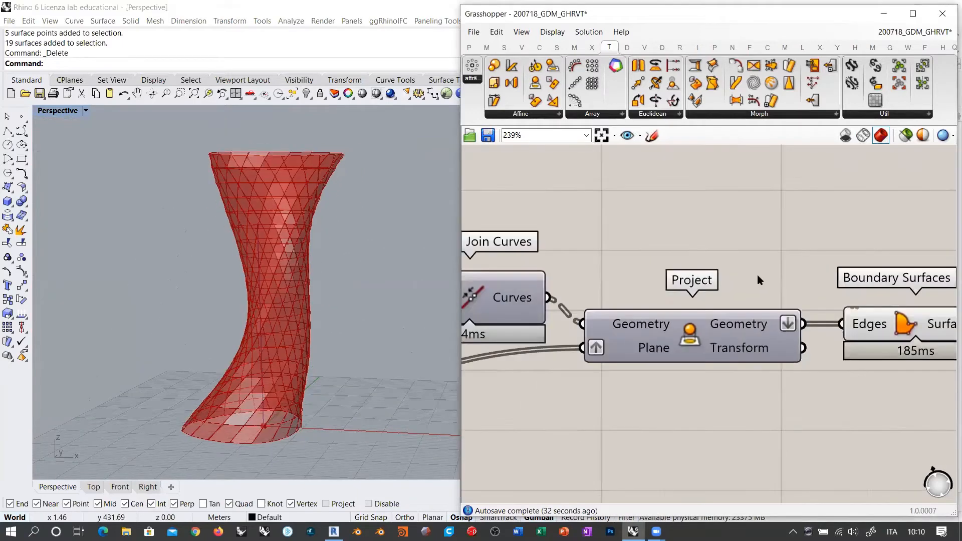
pyautogui.moveTo(519, 353); pyautogui.dragTo(847, 335, button='right')
pyautogui.moveTo(591, 332); pyautogui.dragTo(860, 358, button='right')
pyautogui.scroll(6, 641, 337)
pyautogui.moveTo(658, 351); pyautogui.dragTo(776, 350)
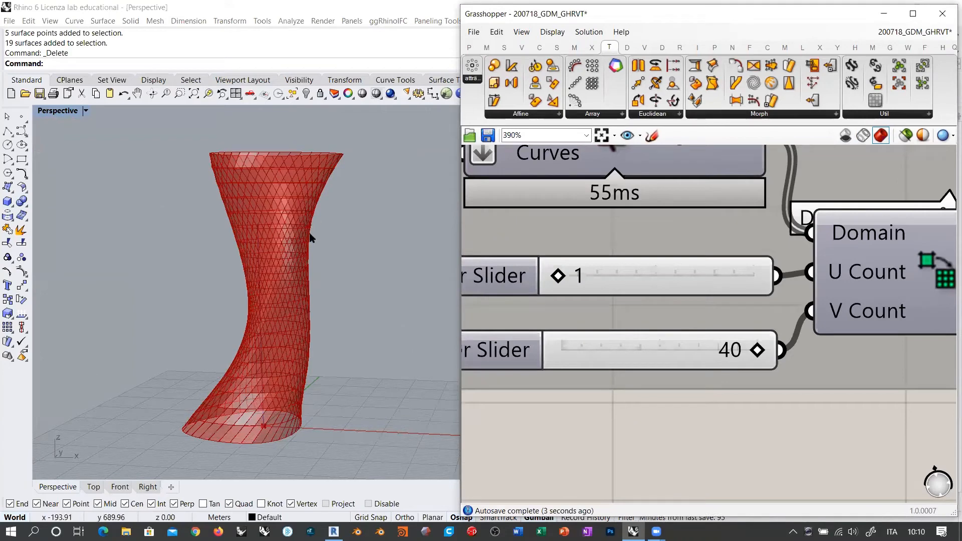
# Examine the narrower planar panels around the tower, checking the gaps between adjacent panels along the upper rim.
pyautogui.moveTo(330, 217); pyautogui.dragTo(324, 278, button='right')
pyautogui.scroll(3, 320, 235)
pyautogui.moveTo(348, 237); pyautogui.dragTo(371, 297, button='right')
pyautogui.scroll(6, 372, 297)
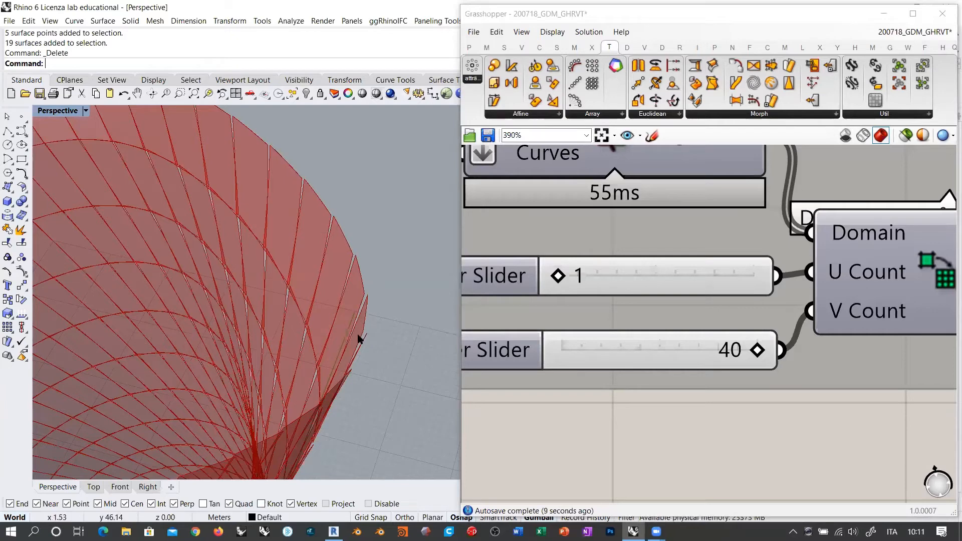
pyautogui.scroll(-7, 326, 288)
pyautogui.moveTo(326, 288); pyautogui.dragTo(306, 234, button='right')
pyautogui.scroll(-3, 230, 232)
pyautogui.moveTo(230, 232); pyautogui.dragTo(290, 251, button='right')
pyautogui.scroll(3, 277, 261)
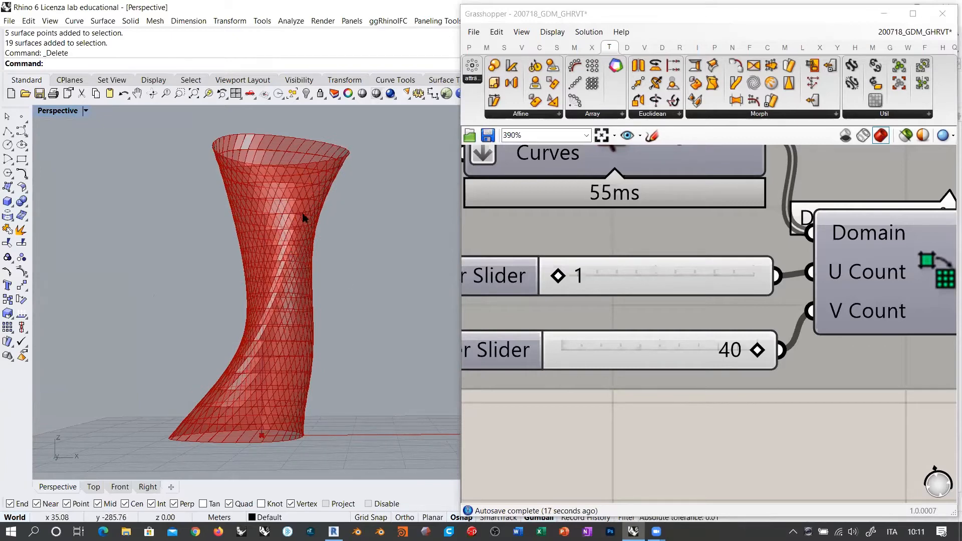
pyautogui.moveTo(304, 217); pyautogui.dragTo(329, 216, button='right')
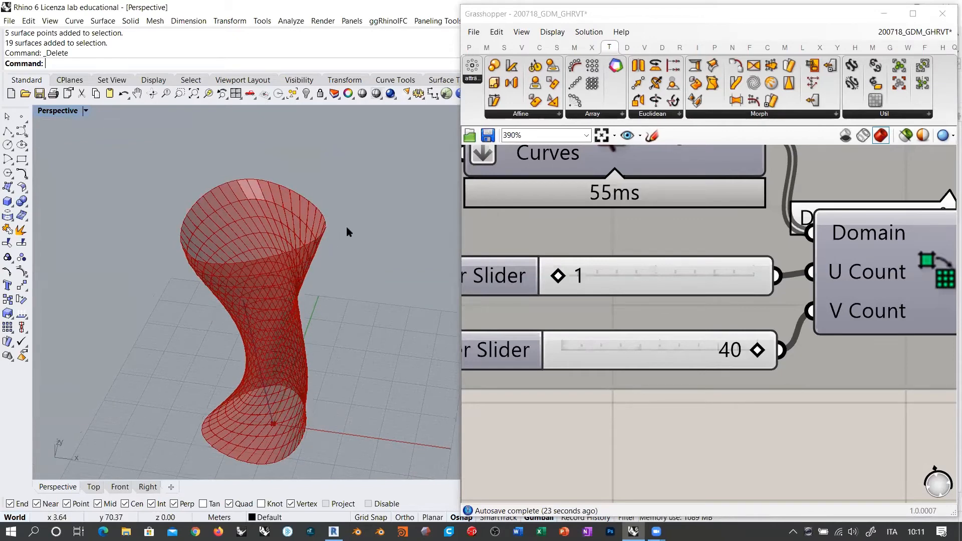
pyautogui.moveTo(347, 226); pyautogui.dragTo(345, 204, button='right')
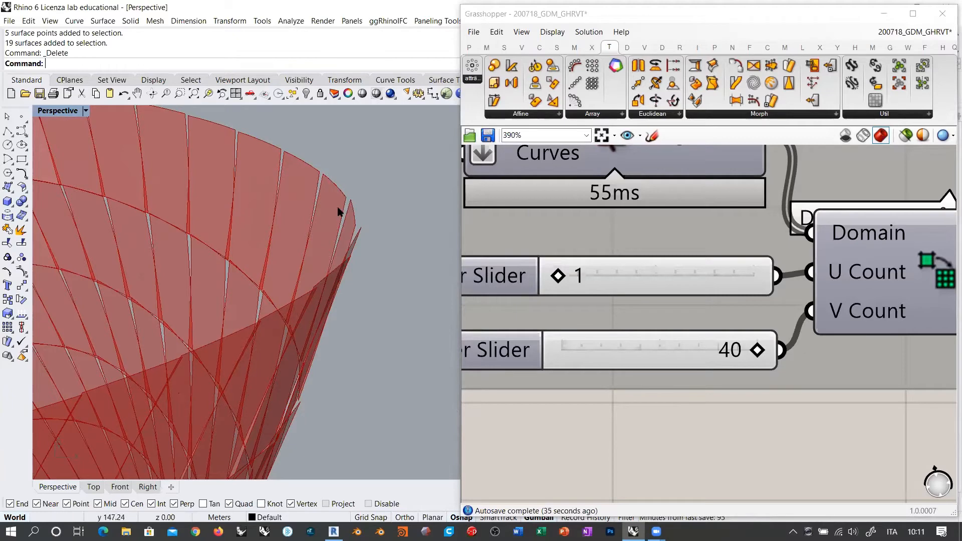
pyautogui.moveTo(350, 225); pyautogui.dragTo(262, 206, button='right')
pyautogui.scroll(4, 255, 203)
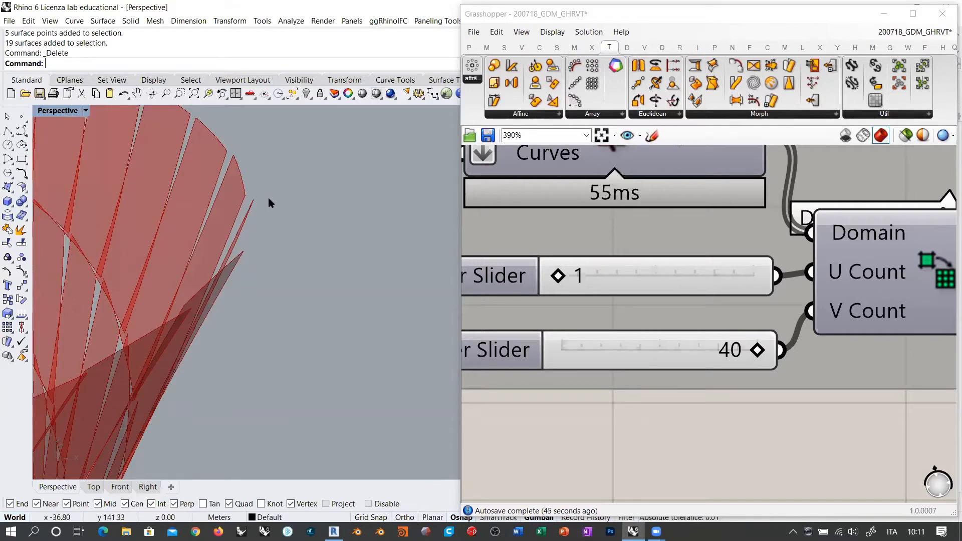
pyautogui.scroll(-5, 238, 205)
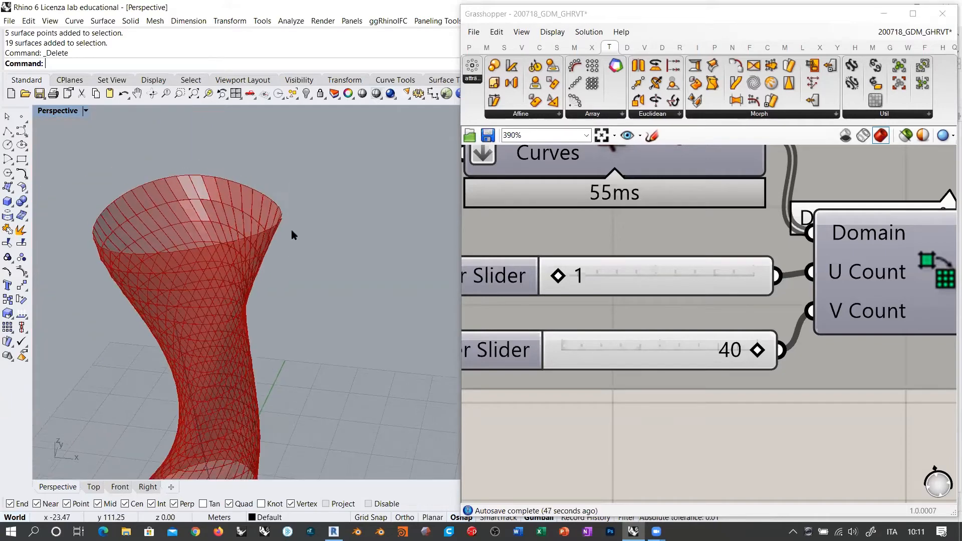
pyautogui.moveTo(279, 241); pyautogui.dragTo(430, 329, button='right')
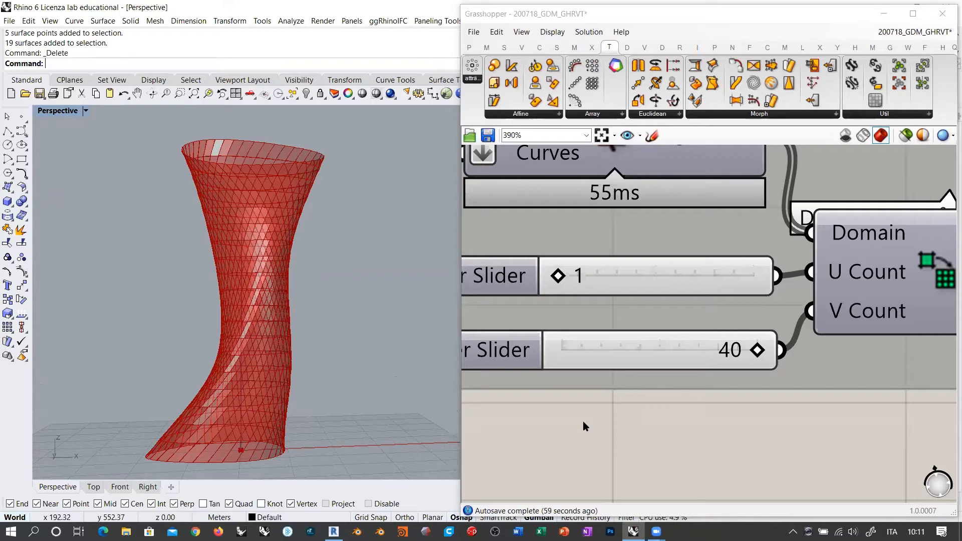
pyautogui.scroll(5, 347, 326)
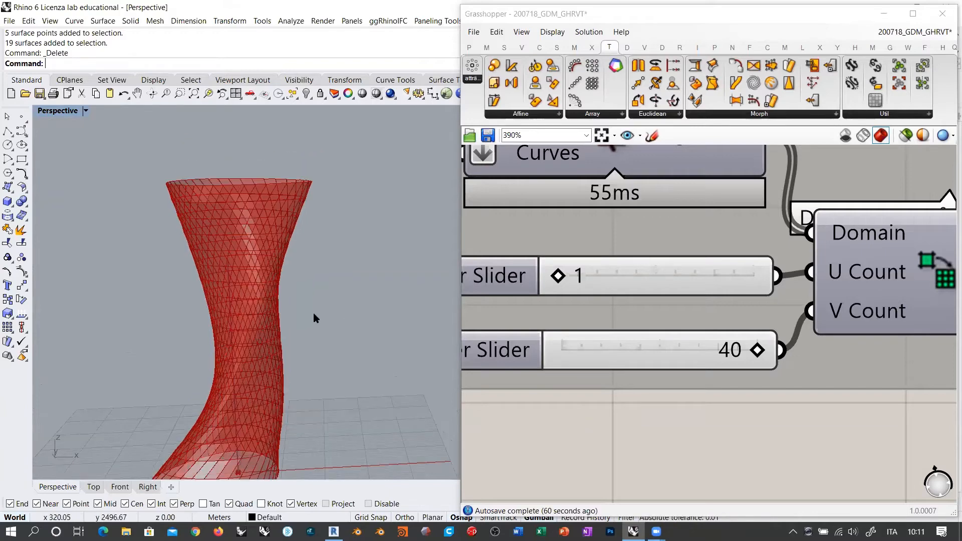
pyautogui.scroll(-3, 314, 319)
pyautogui.moveTo(315, 327); pyautogui.dragTo(280, 309, button='right')
pyautogui.scroll(2, 285, 333)
# Shift the MD Slider component slightly upward on the canvas, closer to the Isotrim group.
pyautogui.click(522, 404)
pyautogui.click(592, 427)
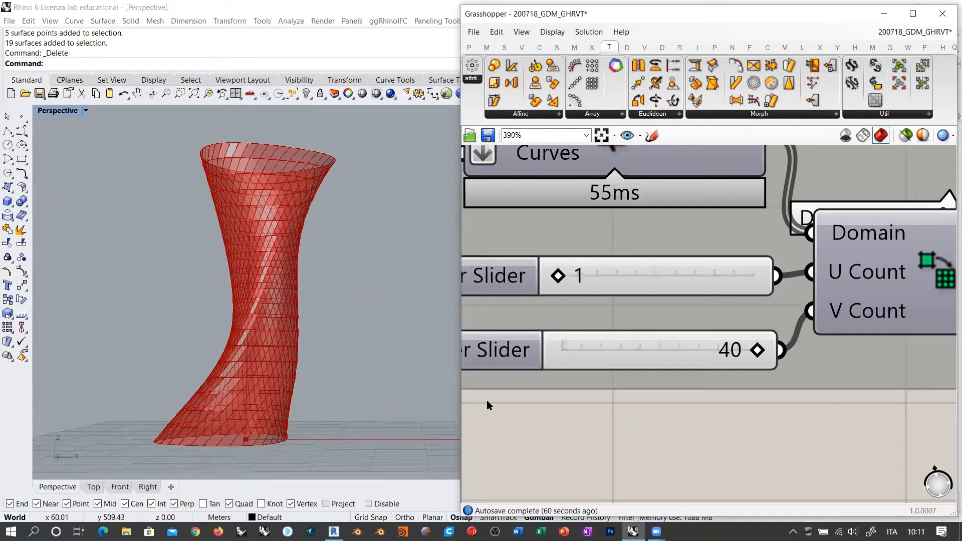
pyautogui.scroll(-3, 576, 408)
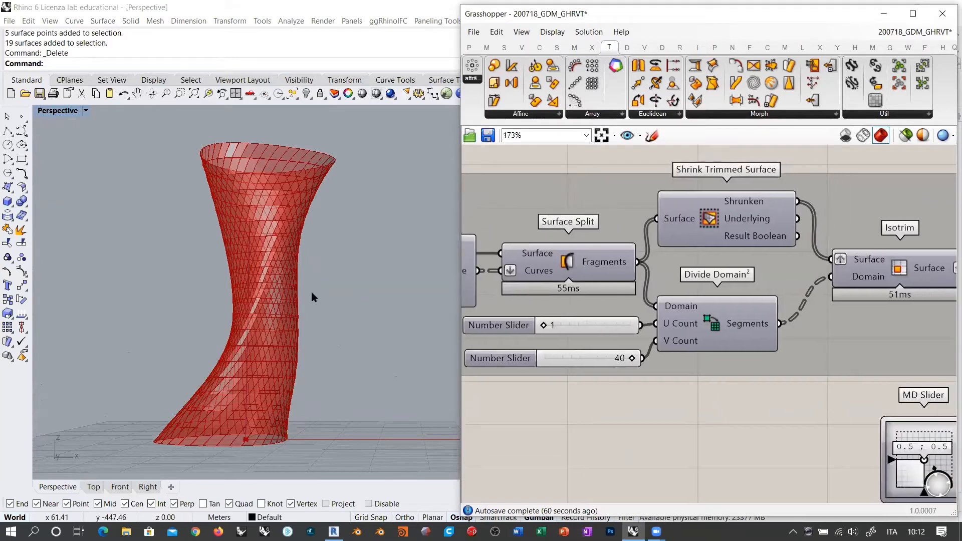
pyautogui.moveTo(314, 296); pyautogui.dragTo(290, 273, button='right')
pyautogui.moveTo(683, 417); pyautogui.dragTo(641, 411, button='right')
pyautogui.scroll(-3, 602, 371)
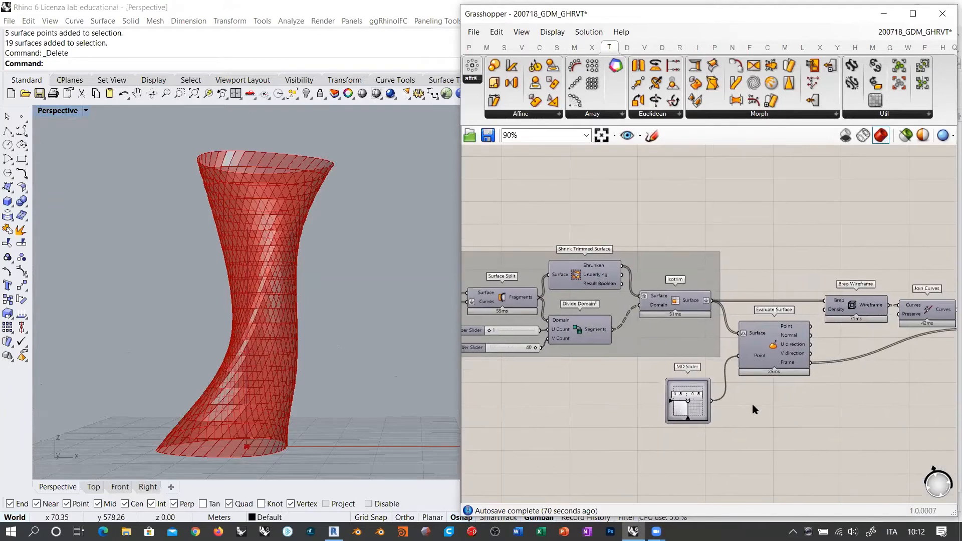
pyautogui.moveTo(704, 416); pyautogui.dragTo(703, 411)
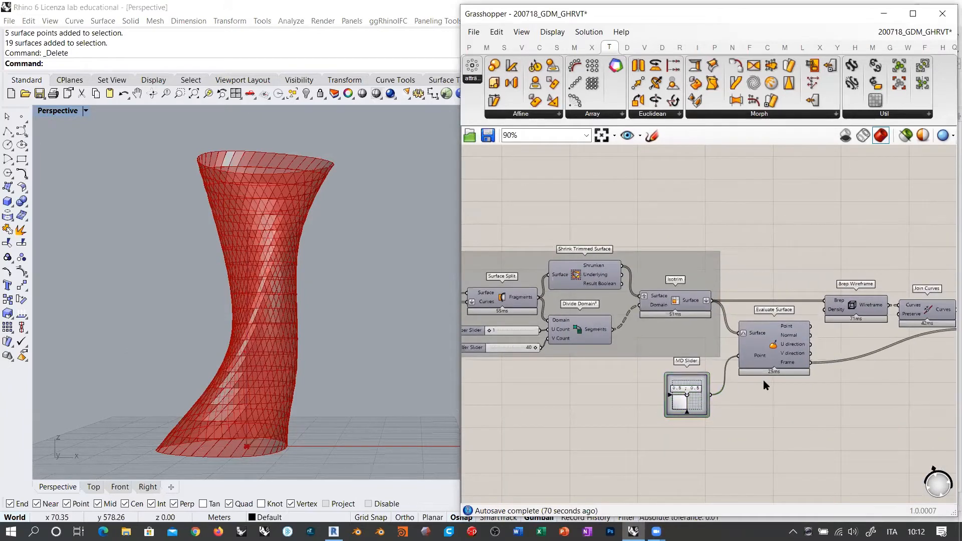
# Examine the planar panels over the whole twisted tower from above and from several sides.
pyautogui.moveTo(313, 305); pyautogui.dragTo(316, 338, button='right')
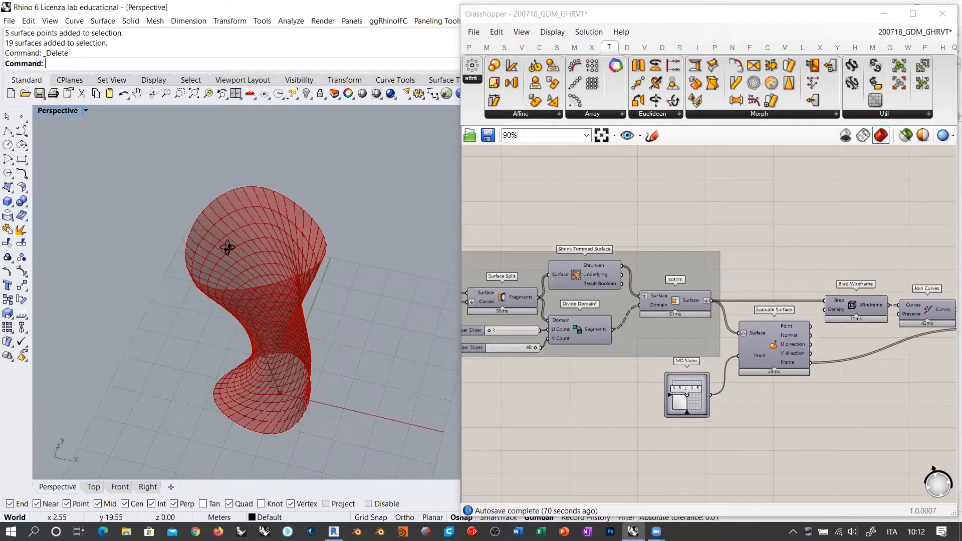
pyautogui.moveTo(226, 247); pyautogui.dragTo(376, 318, button='right')
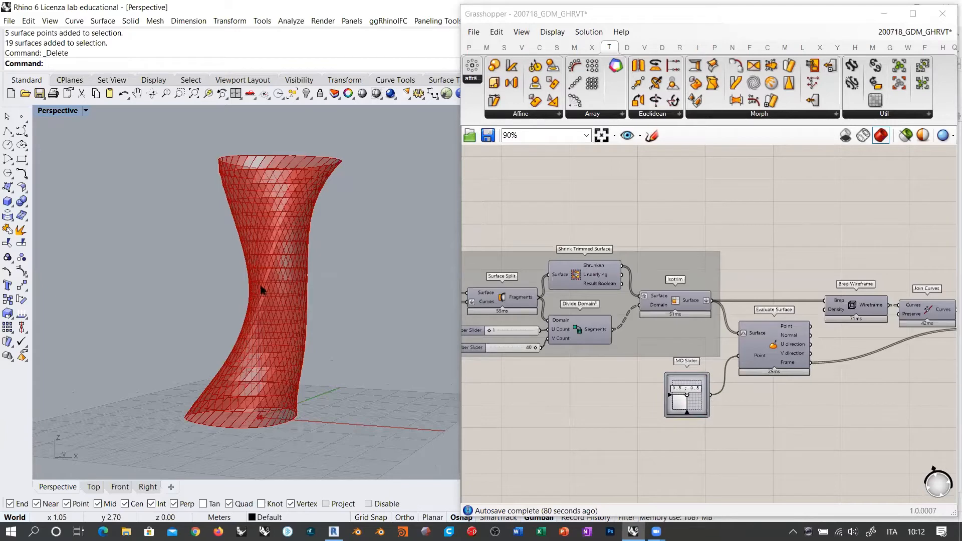
pyautogui.moveTo(290, 254); pyautogui.dragTo(272, 387, button='right')
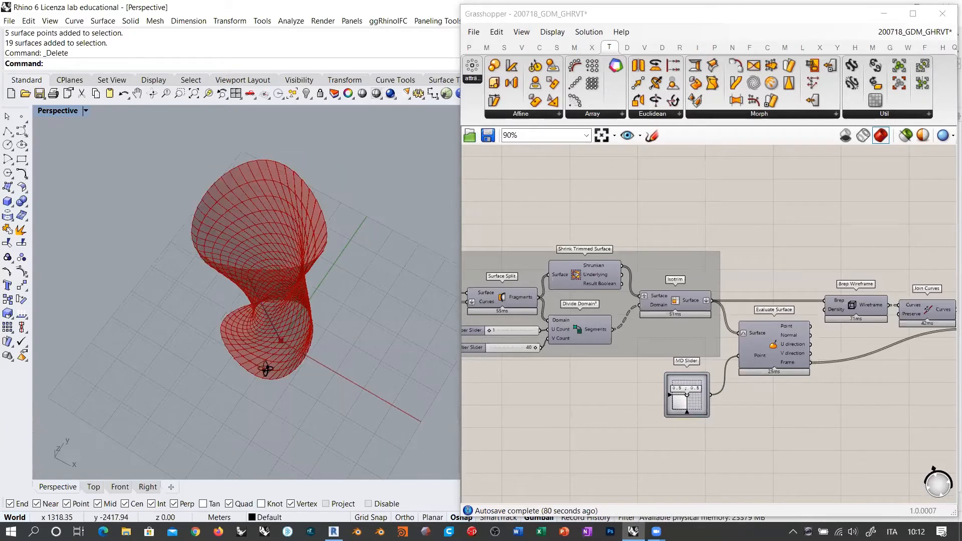
pyautogui.moveTo(185, 275); pyautogui.dragTo(301, 267, button='right')
pyautogui.scroll(3, 566, 221)
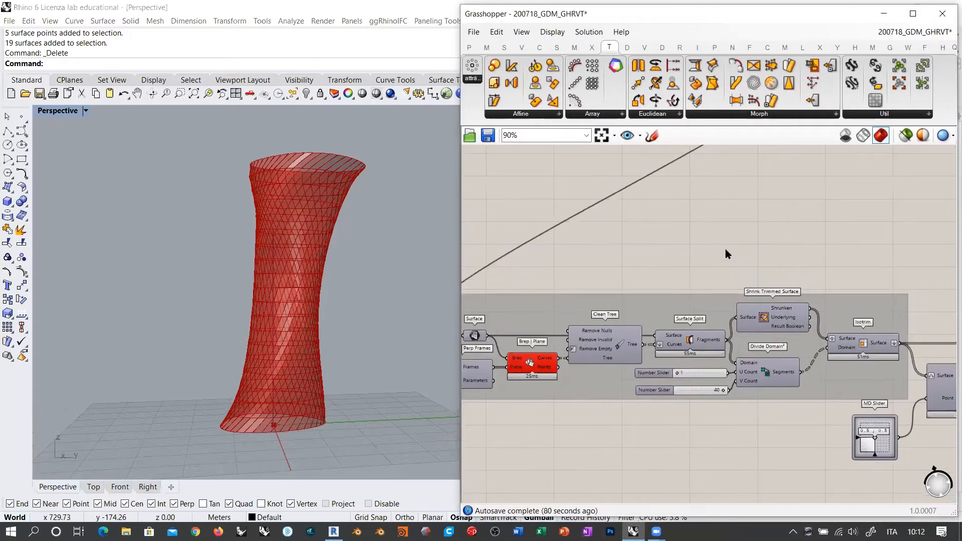
# Select the Surface parameter that feeds Brep | Plane and inspect its geometry on the tower.
pyautogui.scroll(3, 784, 273)
pyautogui.click(714, 323)
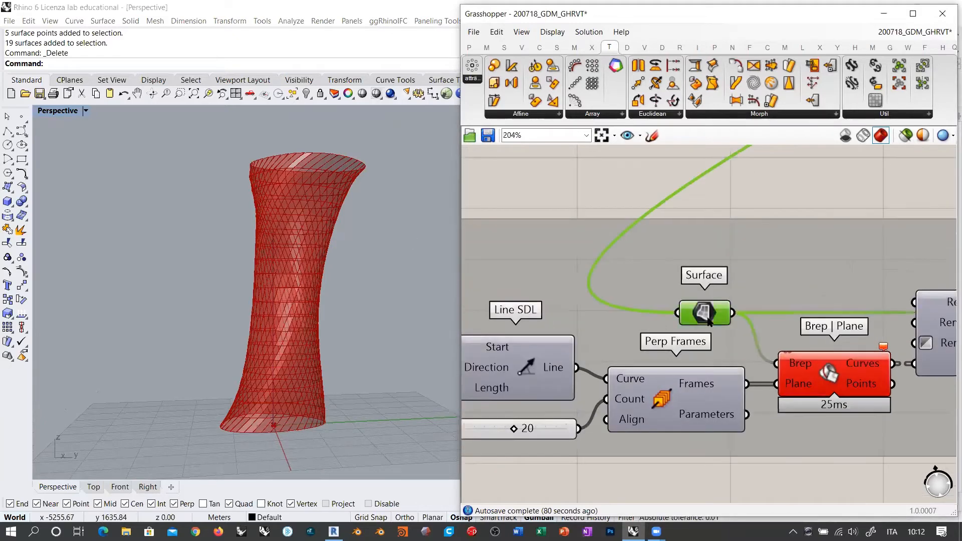
pyautogui.scroll(1, 707, 315)
pyautogui.hotkey('ctrl', 'q')
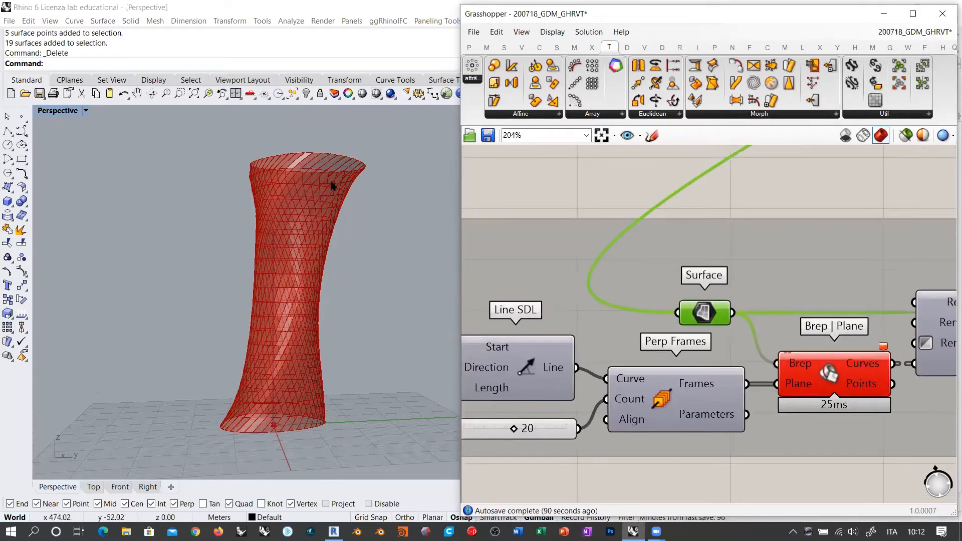
pyautogui.moveTo(329, 182); pyautogui.dragTo(282, 257, button='right')
pyautogui.moveTo(678, 249); pyautogui.dragTo(541, 313, button='right')
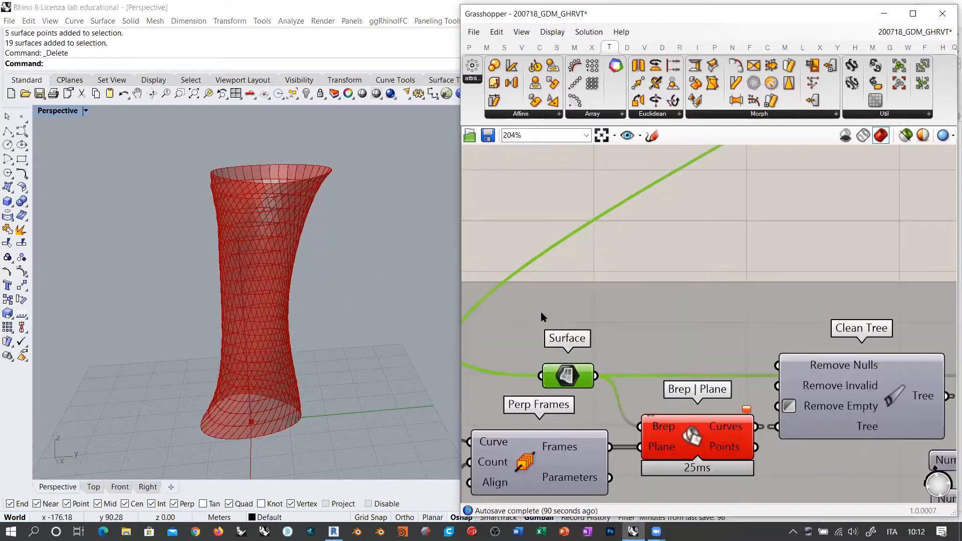
# Add a Brep Wireframe component, connect the Surface parameter to its Brep input and highlight its edges on the tower.
pyautogui.scroll(-2, 718, 245)
pyautogui.doubleClick(700, 238)
pyautogui.write('w')
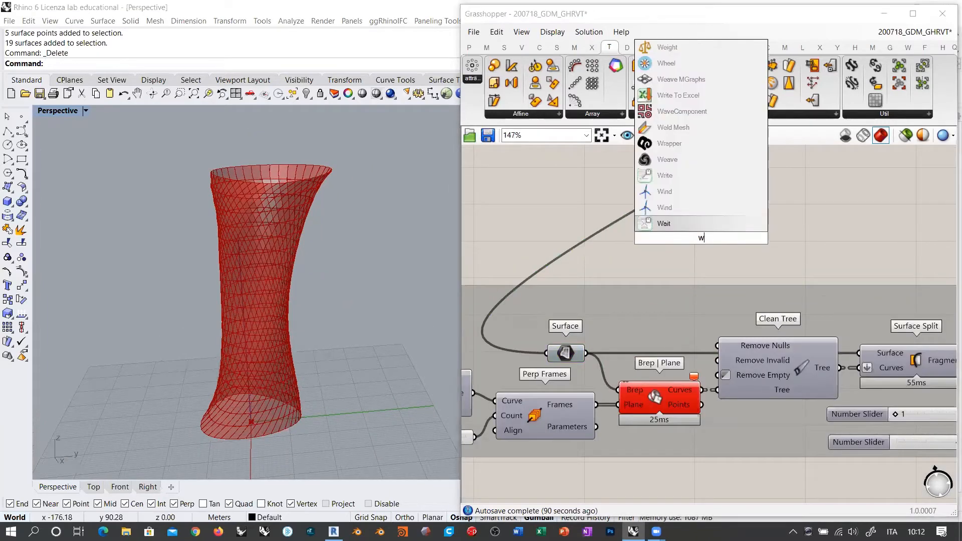
pyautogui.write('ire')
pyautogui.click(672, 225)
pyautogui.moveTo(586, 354); pyautogui.dragTo(650, 232)
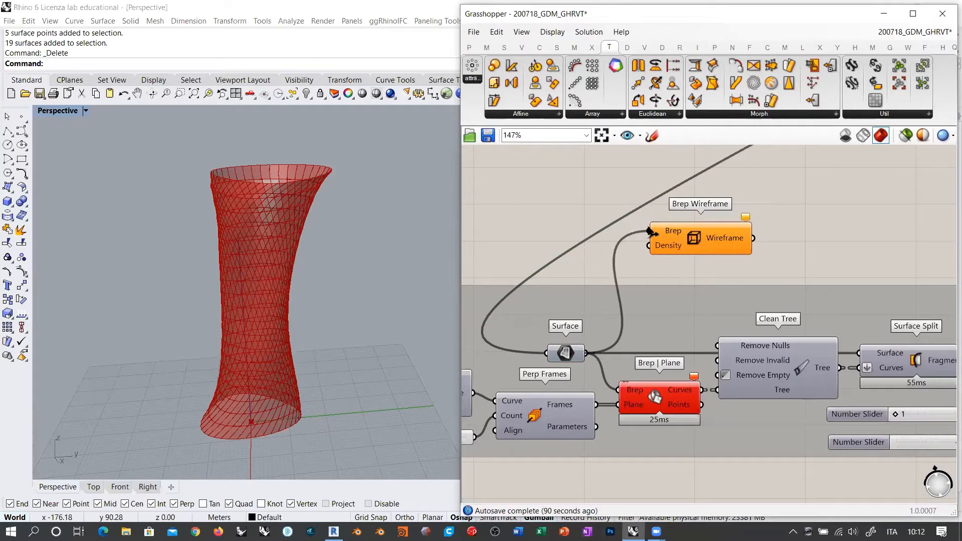
pyautogui.click(699, 239)
# Examine the surface's diagonal seam along the tower's height and how the panel edges run across it.
pyautogui.moveTo(344, 303); pyautogui.dragTo(194, 410, button='right')
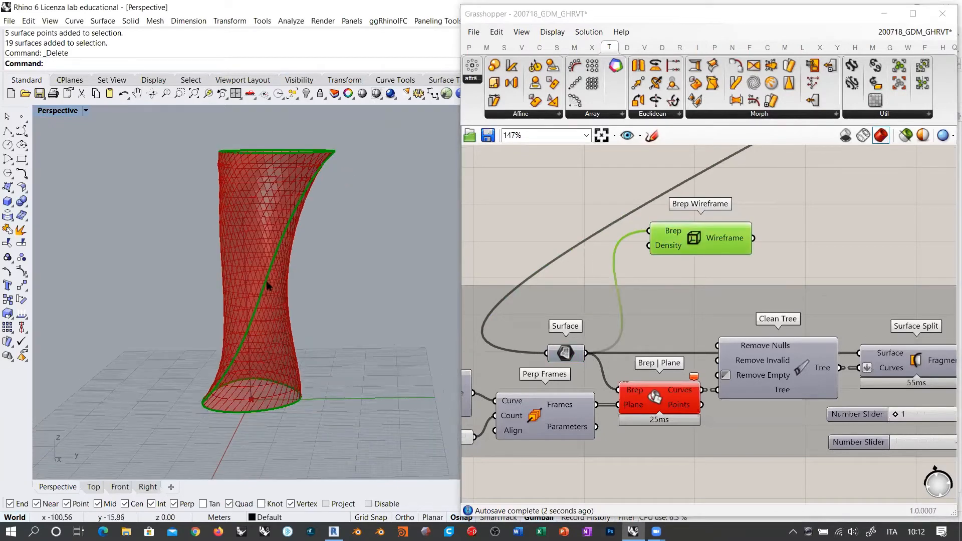
pyautogui.moveTo(318, 273); pyautogui.dragTo(327, 218, button='right')
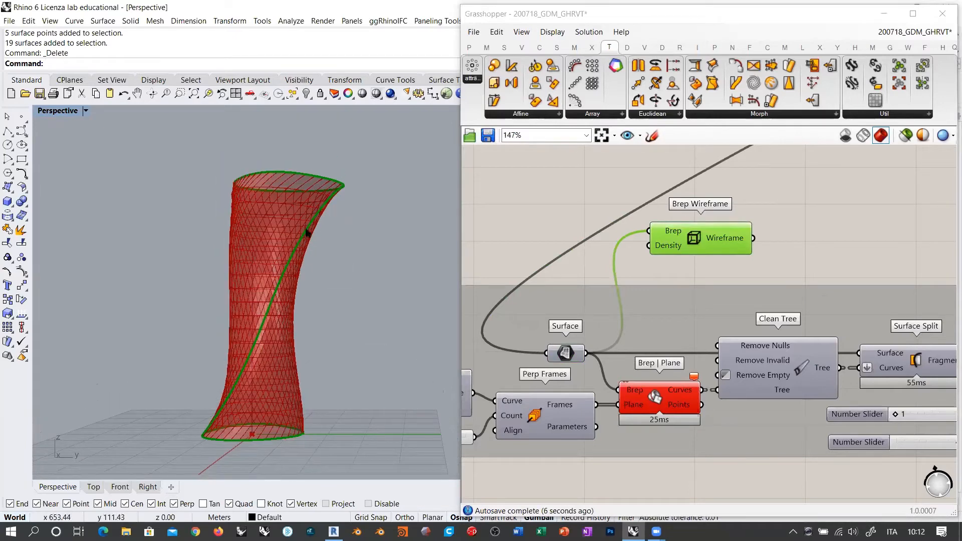
pyautogui.scroll(6, 263, 330)
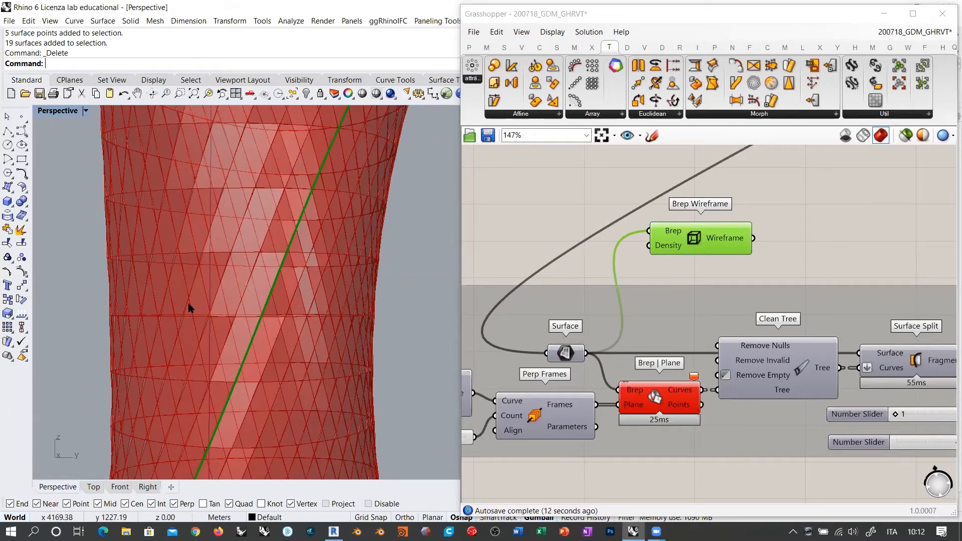
pyautogui.scroll(-8, 189, 306)
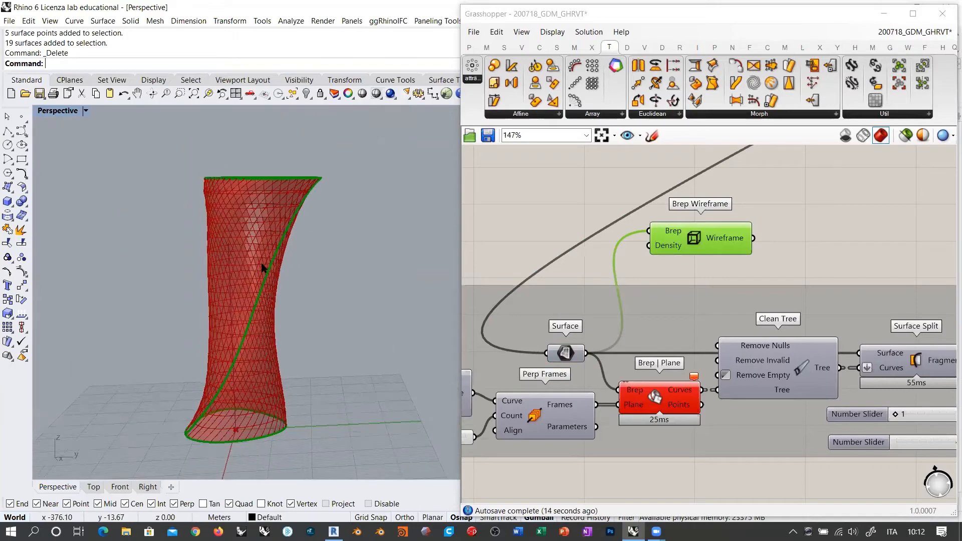
pyautogui.moveTo(262, 268); pyautogui.dragTo(229, 279, button='right')
pyautogui.moveTo(237, 328); pyautogui.dragTo(247, 324, button='right')
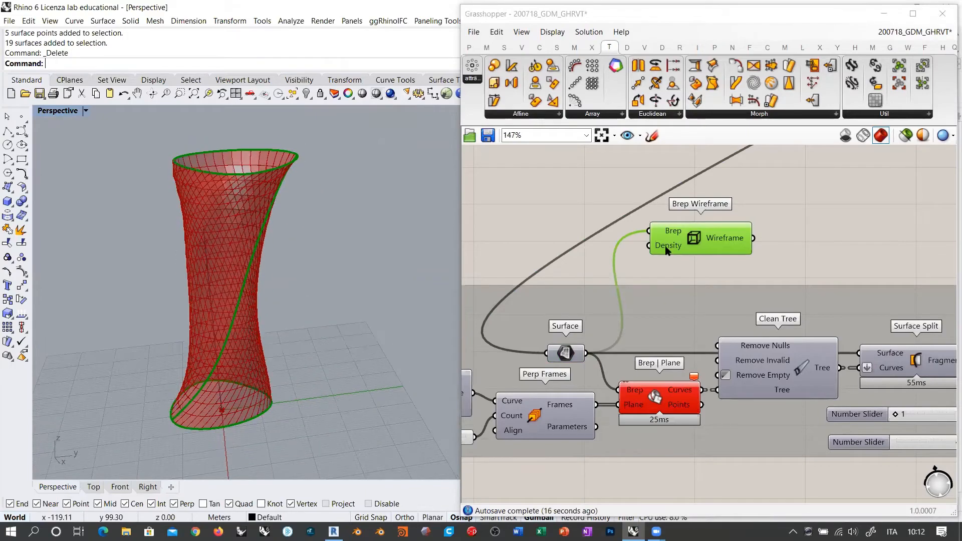
pyautogui.moveTo(262, 284); pyautogui.dragTo(279, 265, button='right')
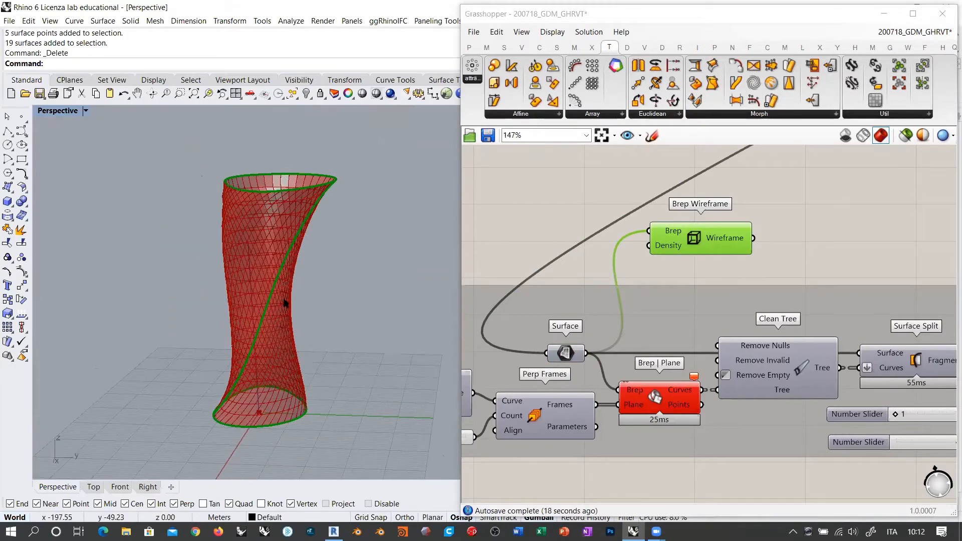
pyautogui.moveTo(285, 303); pyautogui.dragTo(293, 251, button='right')
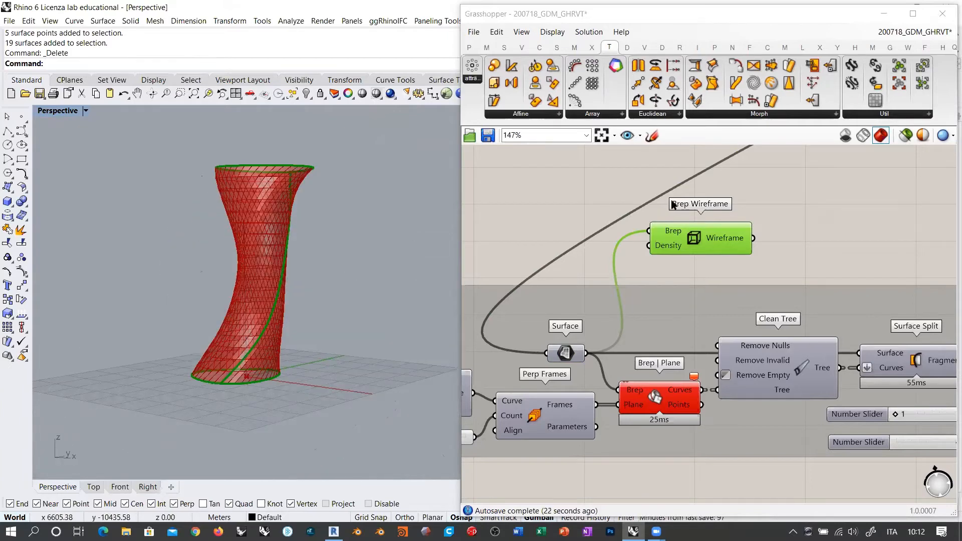
# Delete the temporary Brep Wireframe component connected to the Surface parameter.
pyautogui.click(695, 244)
pyautogui.press('Delete')
pyautogui.scroll(-1, 651, 242)
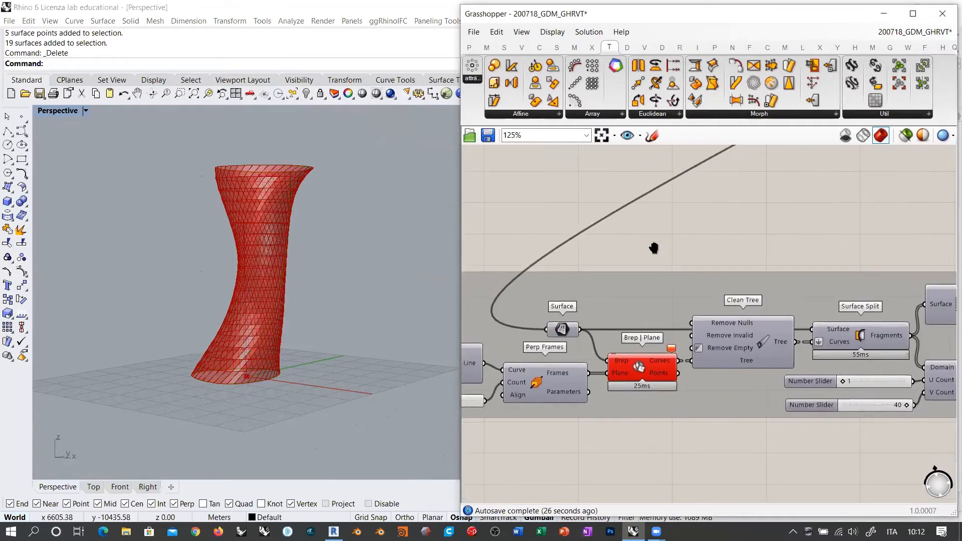
pyautogui.moveTo(441, 231); pyautogui.dragTo(417, 254, button='right')
# Move the Brep Wireframe, Evaluate Surface, Join Curves, Project and Boundary Surfaces components closer together beside the Isotrim group.
pyautogui.scroll(-6, 730, 257)
pyautogui.moveTo(729, 258); pyautogui.dragTo(642, 232, button='right')
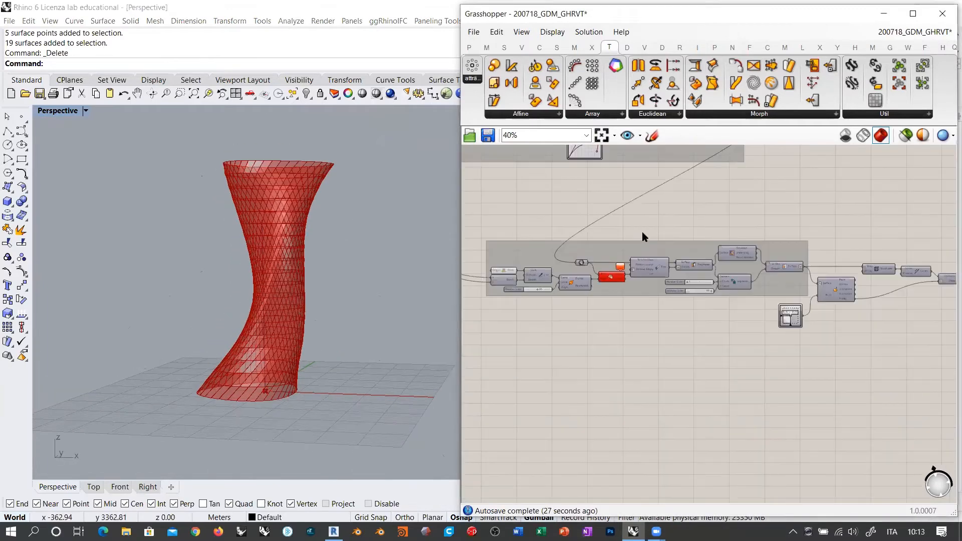
pyautogui.scroll(-1, 642, 232)
pyautogui.moveTo(740, 225); pyautogui.dragTo(660, 257, button='right')
pyautogui.scroll(6, 863, 307)
pyautogui.moveTo(735, 245); pyautogui.dragTo(590, 277)
pyautogui.moveTo(588, 275); pyautogui.dragTo(677, 273, button='right')
pyautogui.moveTo(674, 272); pyautogui.dragTo(583, 275)
pyautogui.click(827, 317)
pyautogui.moveTo(827, 318); pyautogui.dragTo(738, 295, button='right')
pyautogui.moveTo(884, 271); pyautogui.dragTo(783, 271)
pyautogui.scroll(-4, 797, 288)
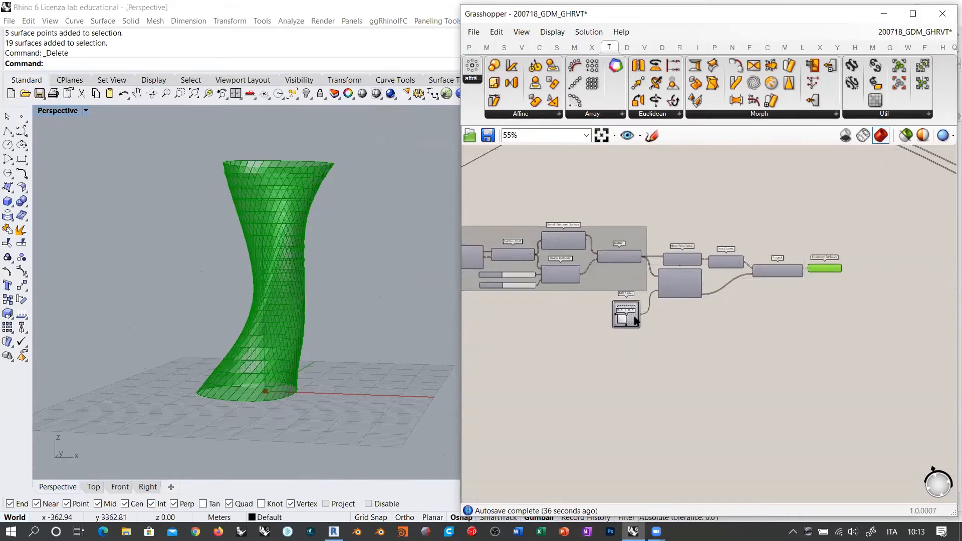
# Move the MD Slider up beside the Evaluate Surface component, just below Isotrim.
pyautogui.moveTo(636, 317); pyautogui.dragTo(638, 293)
pyautogui.click(621, 312)
pyautogui.moveTo(686, 312); pyautogui.dragTo(731, 312, button='right')
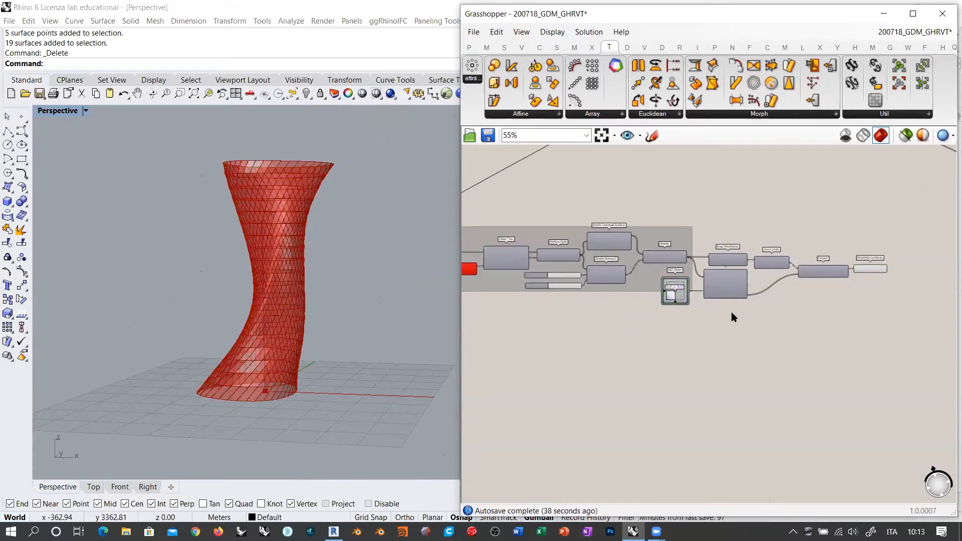
# Add the MD Slider and the components from Evaluate Surface through Boundary Surfaces to the existing Isotrim group.
pyautogui.moveTo(662, 338); pyautogui.dragTo(922, 218)
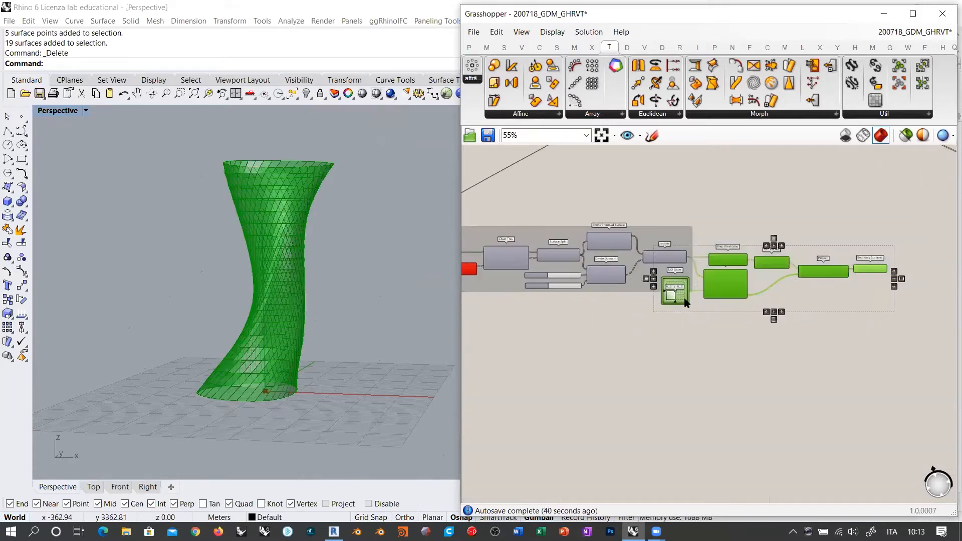
pyautogui.rightClick(646, 302)
pyautogui.click(651, 370)
# Disable the whole panel planarization group and place it directly beneath the large panelling group on the canvas.
pyautogui.scroll(-4, 636, 384)
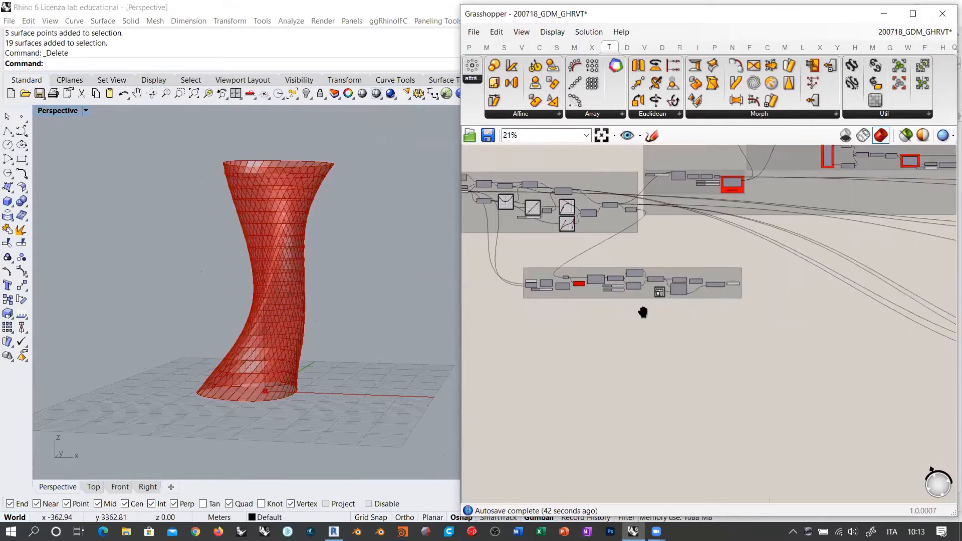
pyautogui.moveTo(643, 312); pyautogui.dragTo(628, 338, button='right')
pyautogui.click(624, 323)
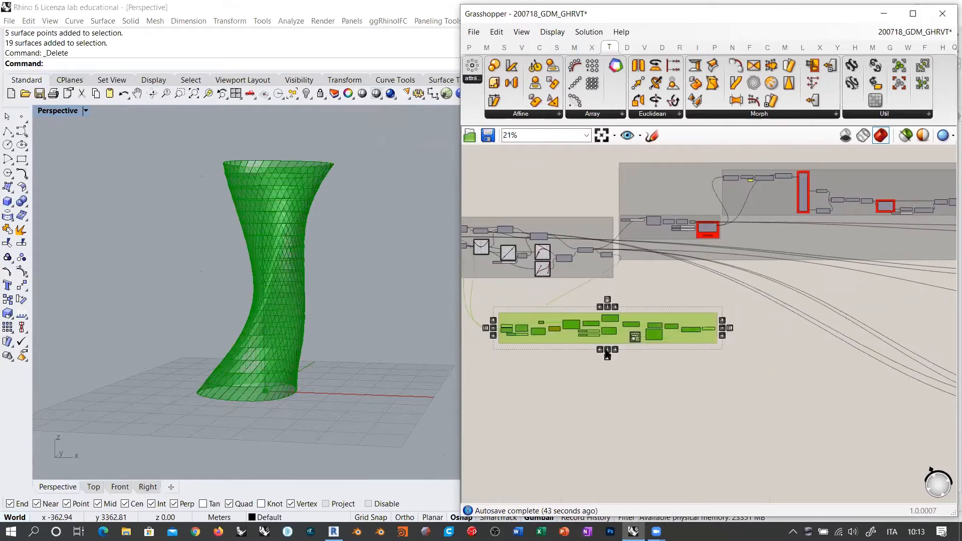
pyautogui.click(642, 369)
pyautogui.moveTo(527, 318); pyautogui.dragTo(650, 268)
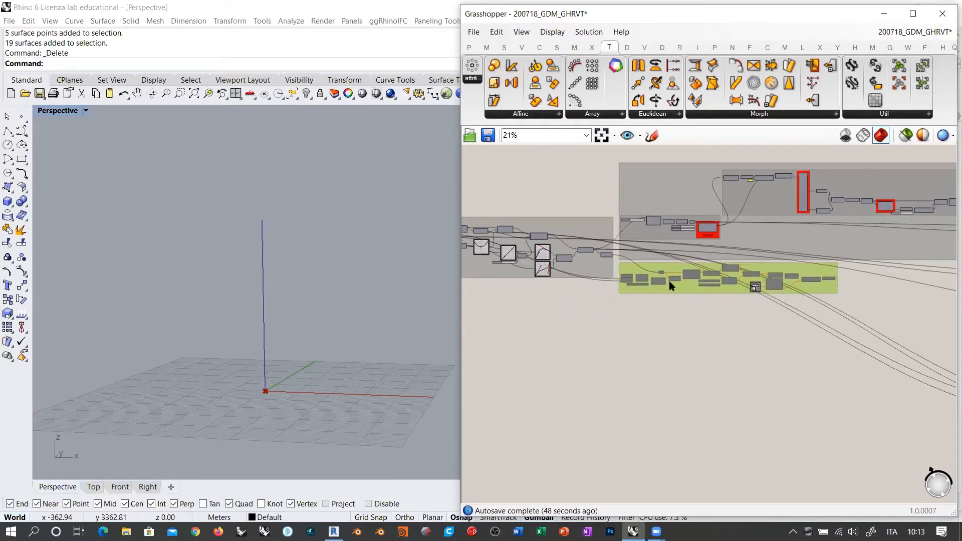
# Examine the definition through to the Revit export components, checking the ggRvt framing component and its Miter as list input.
pyautogui.scroll(6, 669, 284)
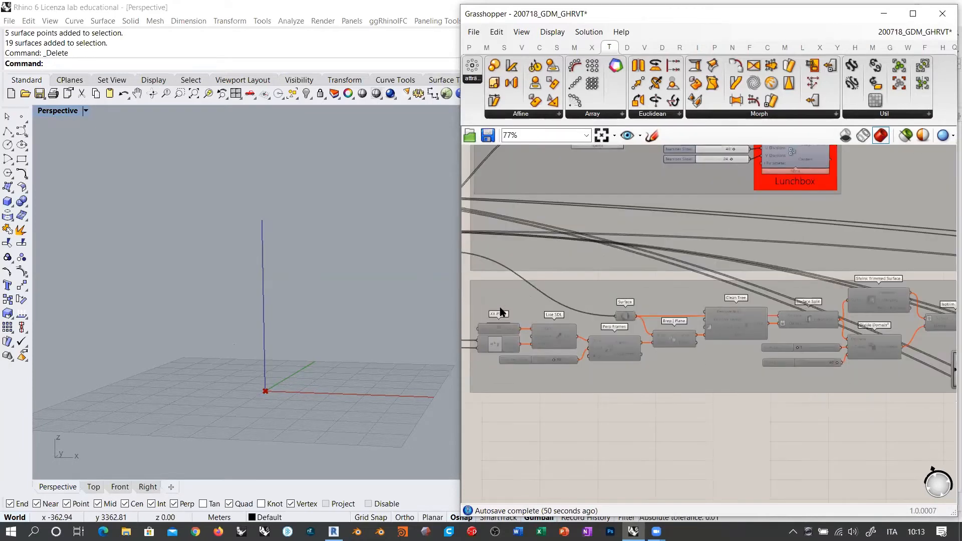
pyautogui.scroll(-6, 501, 311)
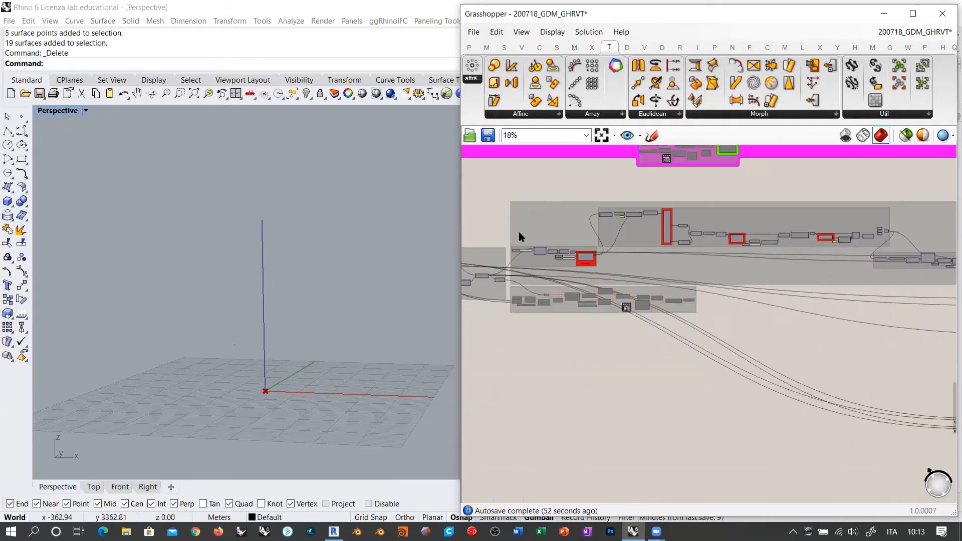
pyautogui.moveTo(617, 227); pyautogui.dragTo(595, 224, button='right')
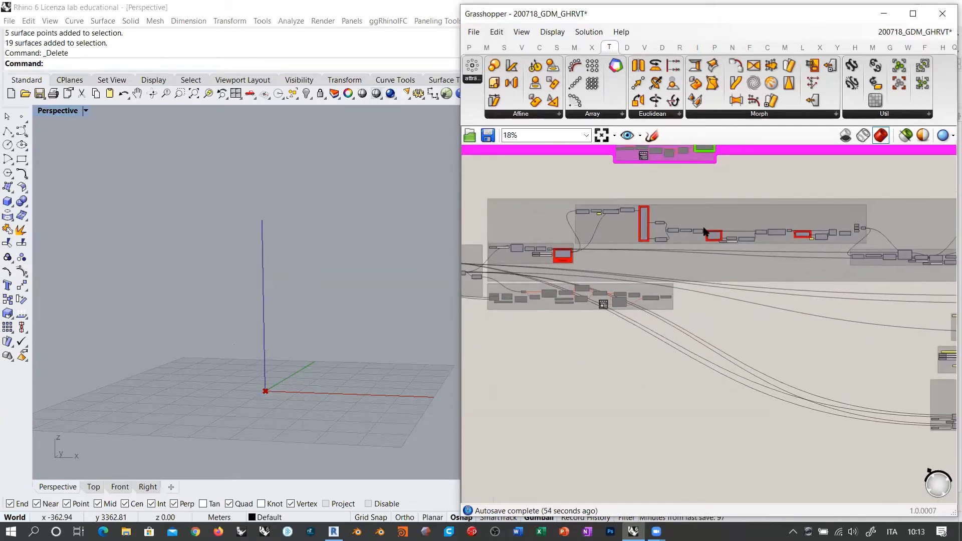
pyautogui.scroll(5, 774, 251)
pyautogui.scroll(-3, 802, 266)
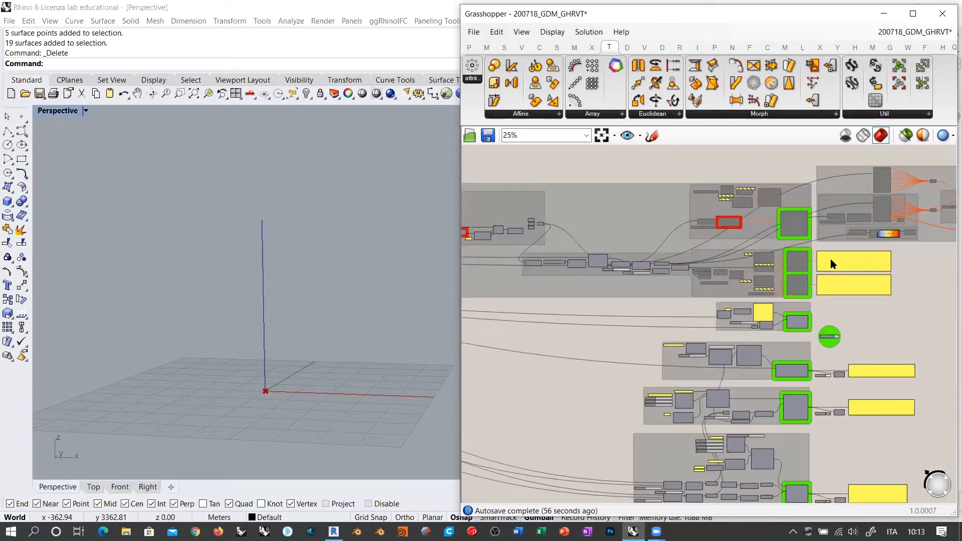
pyautogui.scroll(4, 802, 260)
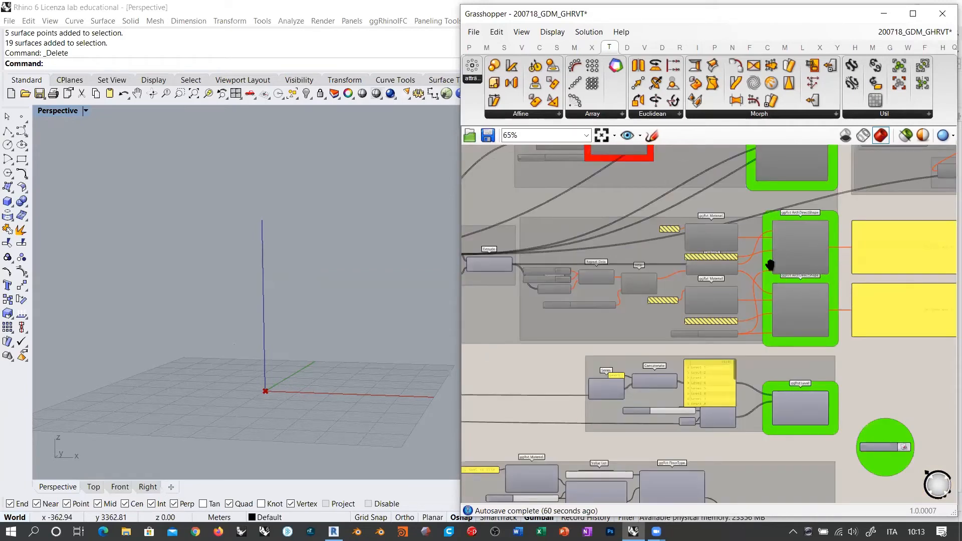
pyautogui.moveTo(770, 266); pyautogui.dragTo(787, 322, button='right')
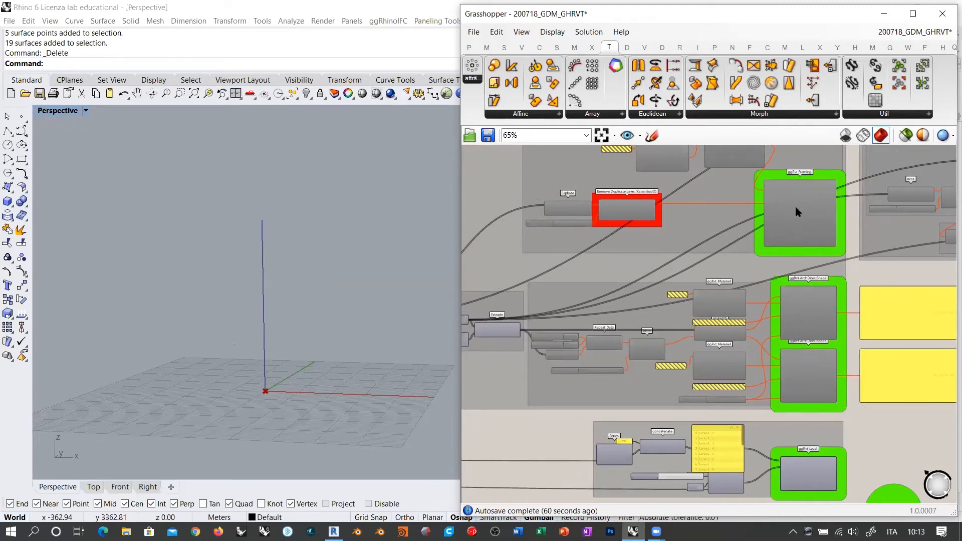
pyautogui.moveTo(815, 207)
pyautogui.moveTo(801, 247)
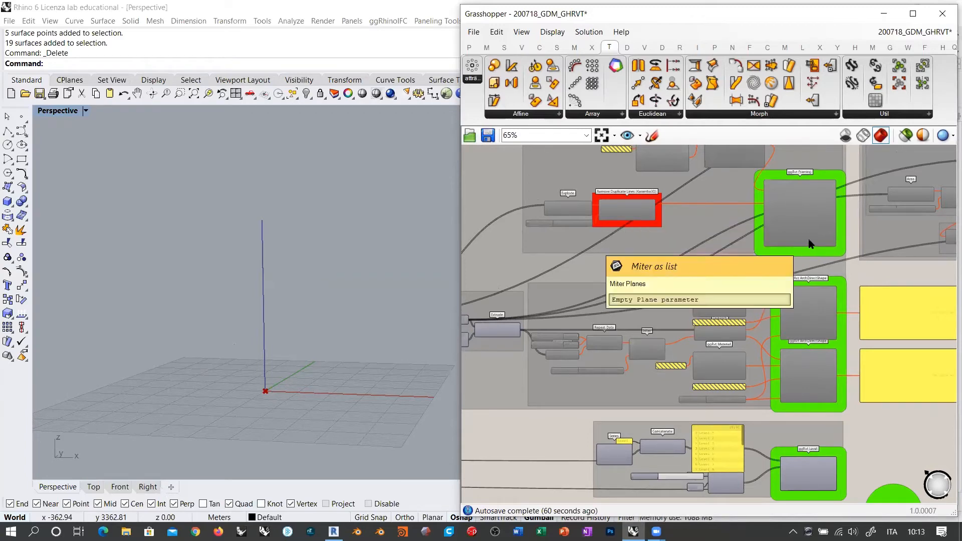
# Show the preview of the Extrude component that thickens the hexagonal panels of the tower.
pyautogui.moveTo(812, 231)
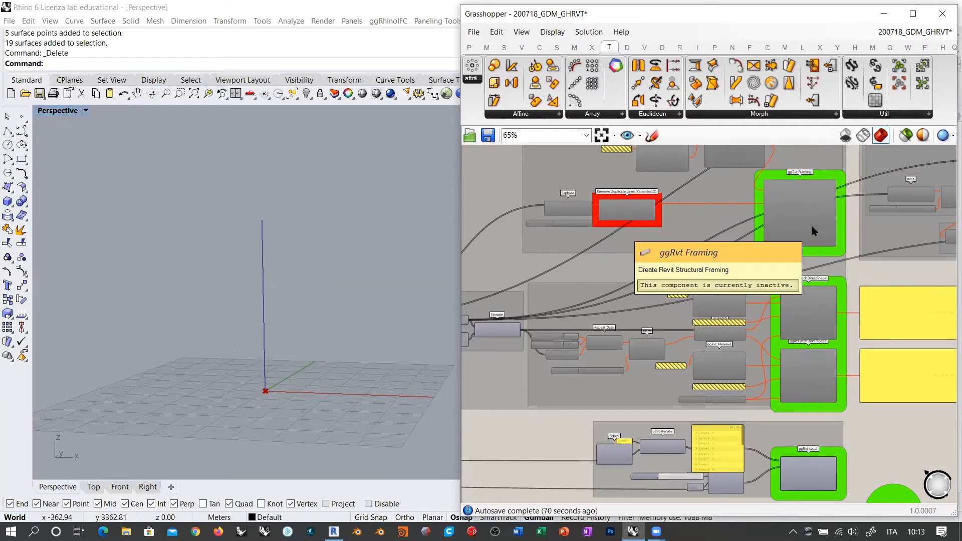
pyautogui.moveTo(571, 308); pyautogui.dragTo(816, 297, button='right')
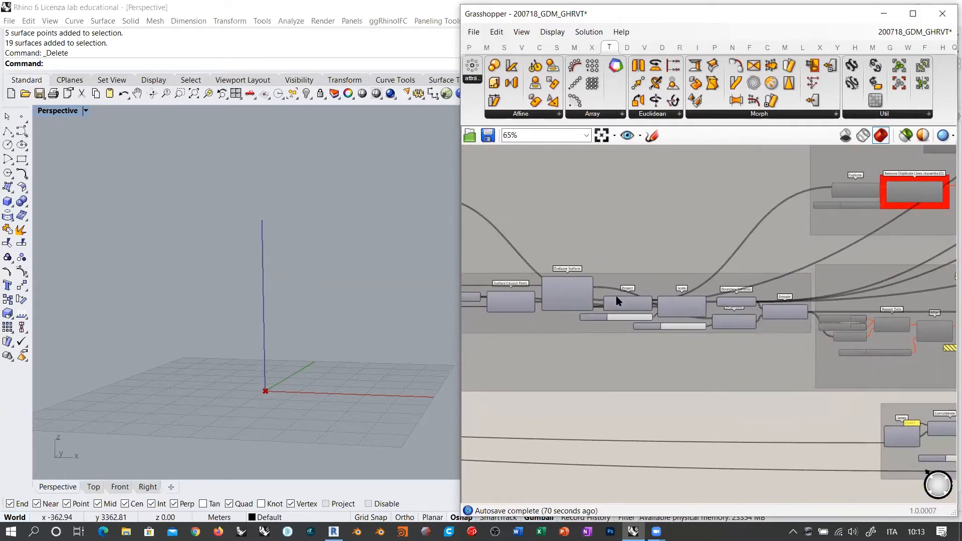
pyautogui.click(786, 318)
pyautogui.moveTo(330, 273); pyautogui.dragTo(365, 205, button='right')
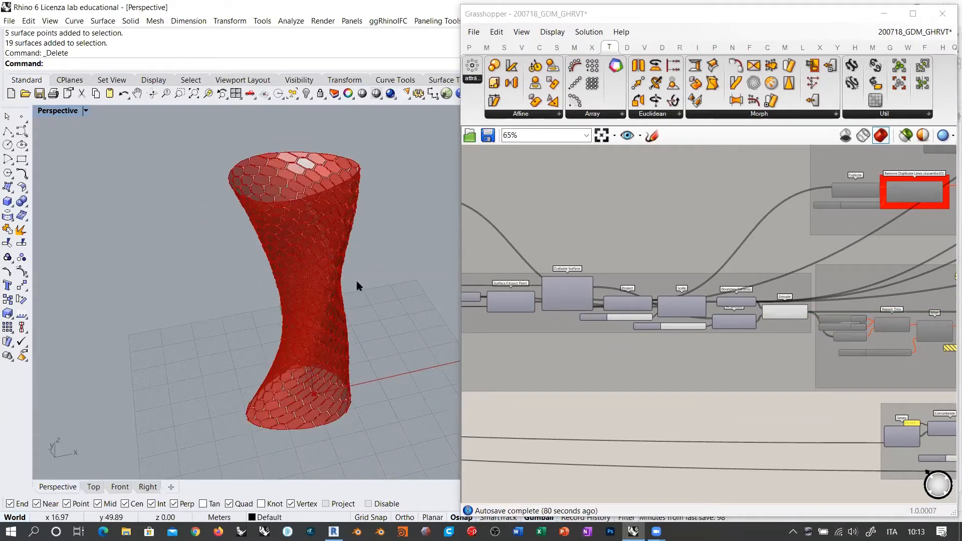
pyautogui.moveTo(356, 224)
pyautogui.mouseDown(button='right')
pyautogui.moveTo(309, 199)
pyautogui.moveTo(269, 221)
pyautogui.moveTo(324, 271)
pyautogui.moveTo(344, 240)
pyautogui.moveTo(370, 238)
pyautogui.moveTo(378, 217)
pyautogui.moveTo(353, 208)
pyautogui.mouseUp(button='right')
pyautogui.moveTo(354, 266); pyautogui.dragTo(359, 301, button='right')
# Examine the alternative panelling group below the Lunchbox group, from its Boundary Surfaces component back to its Surface input.
pyautogui.moveTo(587, 346); pyautogui.dragTo(773, 323, button='right')
pyautogui.scroll(-5, 762, 303)
pyautogui.scroll(1, 648, 357)
pyautogui.moveTo(648, 358); pyautogui.dragTo(759, 367, button='right')
pyautogui.moveTo(875, 383); pyautogui.dragTo(535, 310)
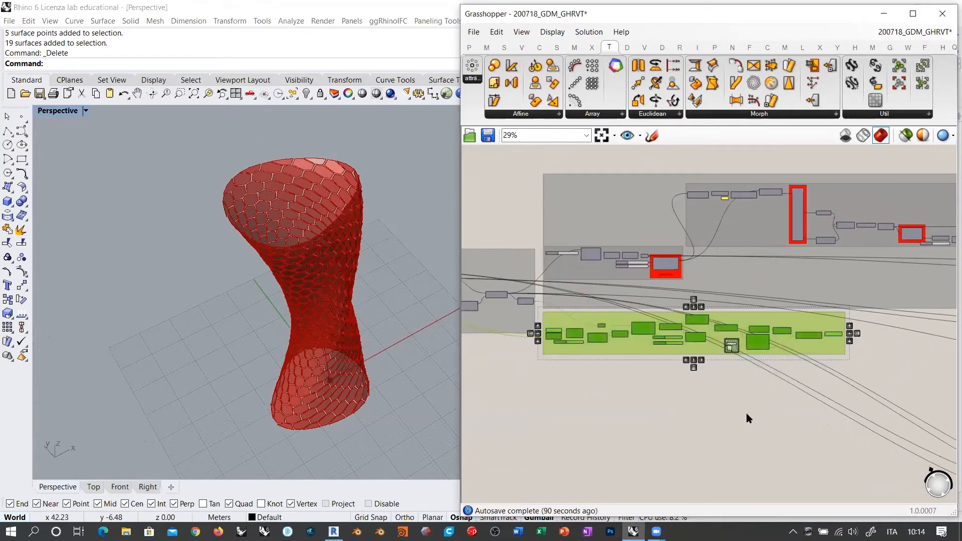
pyautogui.click(868, 329)
pyautogui.scroll(6, 868, 330)
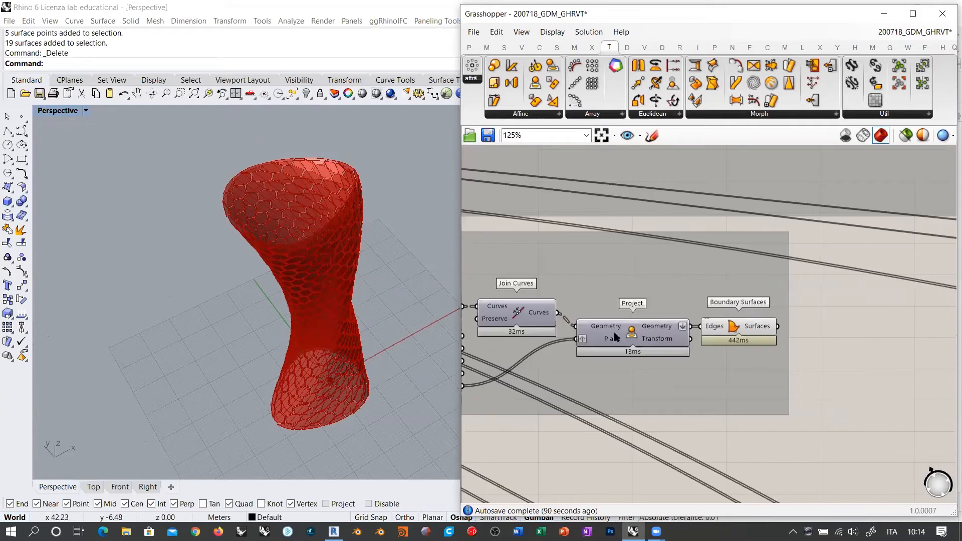
pyautogui.moveTo(626, 319); pyautogui.dragTo(704, 296, button='right')
pyautogui.moveTo(648, 357); pyautogui.dragTo(772, 346, button='right')
pyautogui.moveTo(686, 334); pyautogui.dragTo(875, 334, button='right')
pyautogui.scroll(-2, 590, 344)
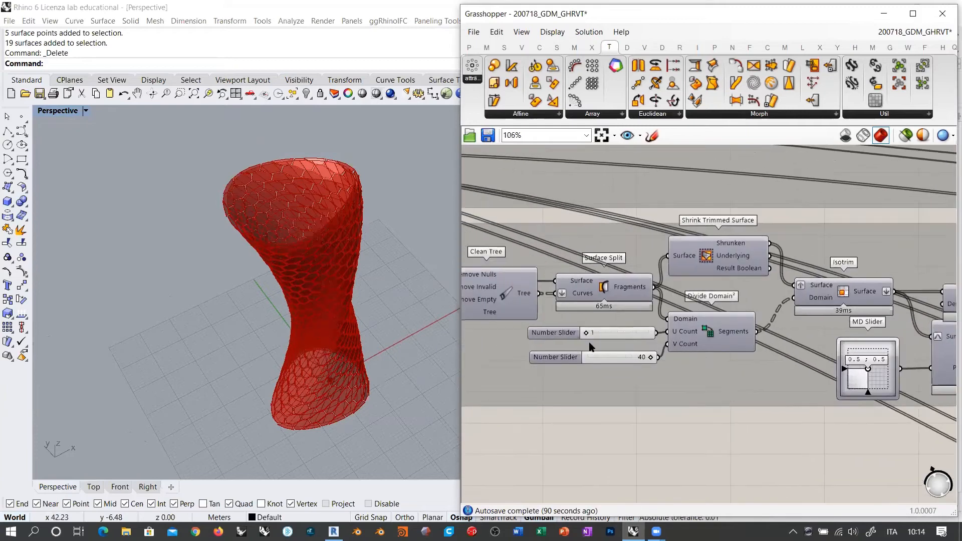
pyautogui.moveTo(591, 343); pyautogui.dragTo(791, 328, button='right')
pyautogui.moveTo(648, 330); pyautogui.dragTo(694, 365, button='right')
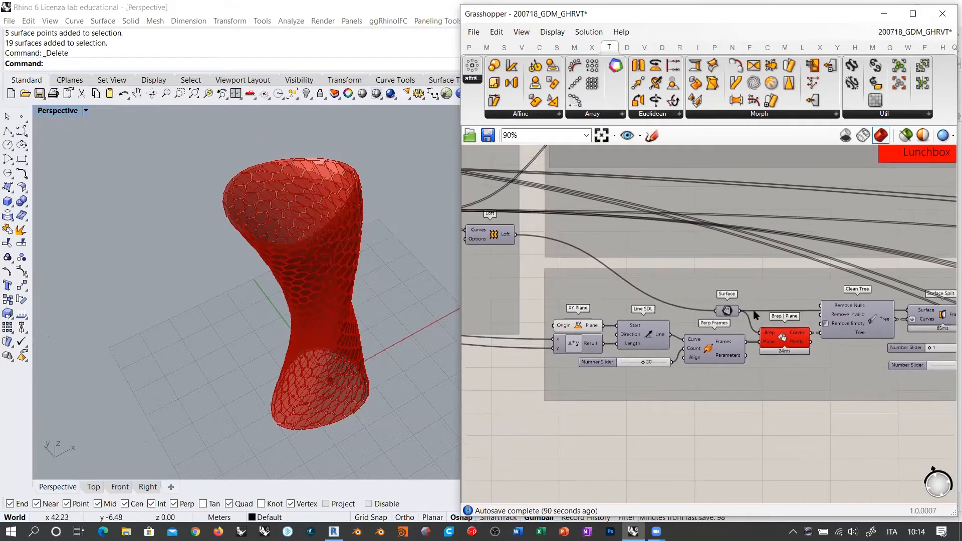
# Disable all components of the alternative panelling group below the Lunchbox group.
pyautogui.scroll(-5, 579, 304)
pyautogui.moveTo(616, 326); pyautogui.dragTo(536, 350, button='right')
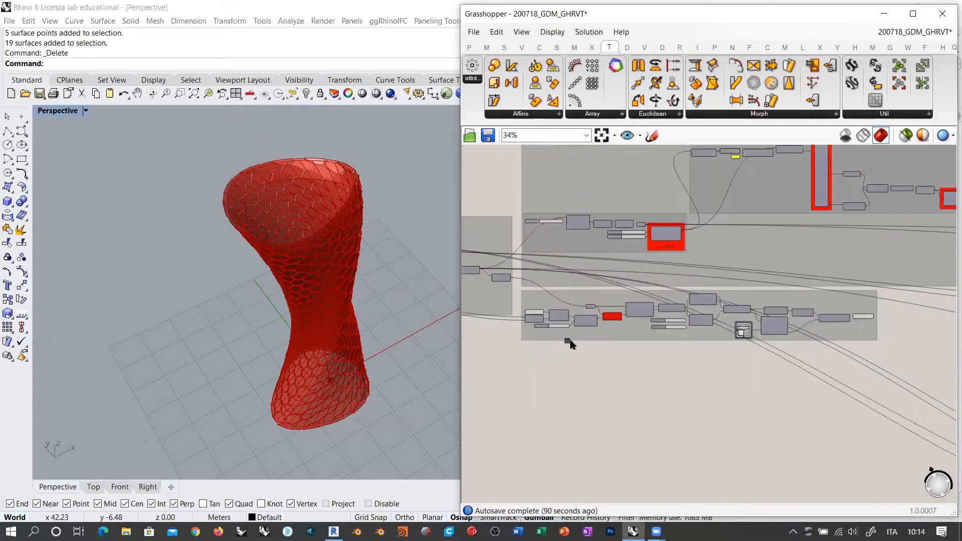
pyautogui.moveTo(516, 359); pyautogui.dragTo(904, 288)
pyautogui.hotkey('ctrl', 'e')
pyautogui.click(719, 387)
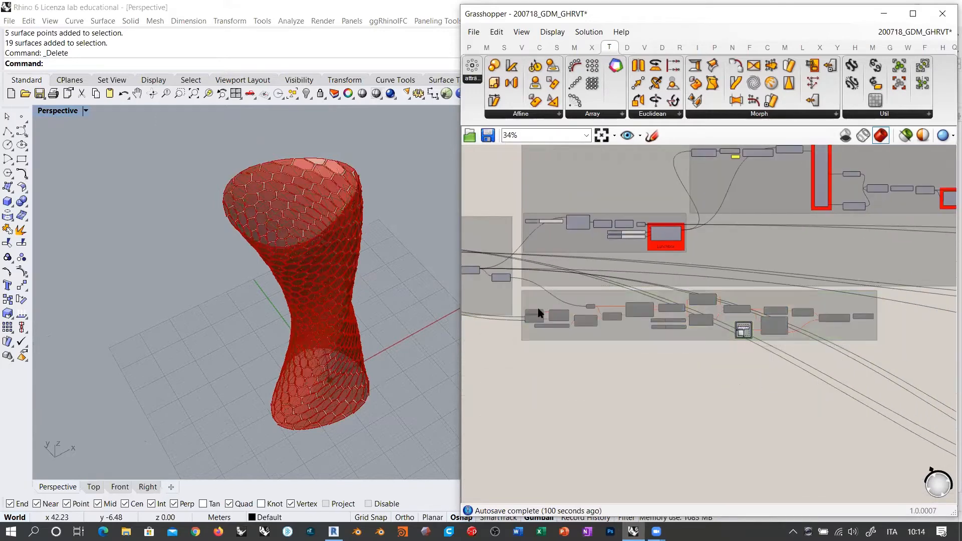
# Inspect the panelled tower from several angles and hide the preview of the Extrude component.
pyautogui.moveTo(326, 233); pyautogui.dragTo(306, 168, button='right')
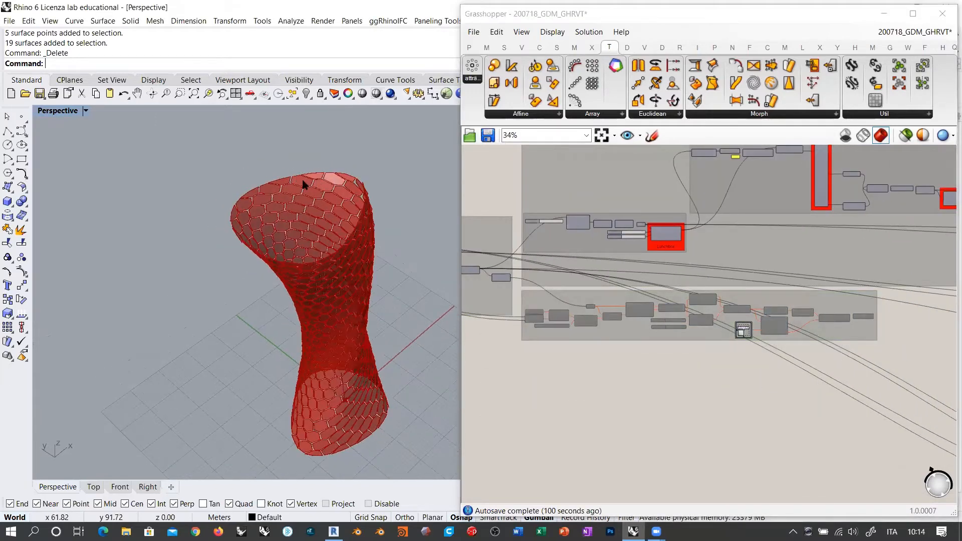
pyautogui.moveTo(378, 340); pyautogui.dragTo(373, 256, button='right')
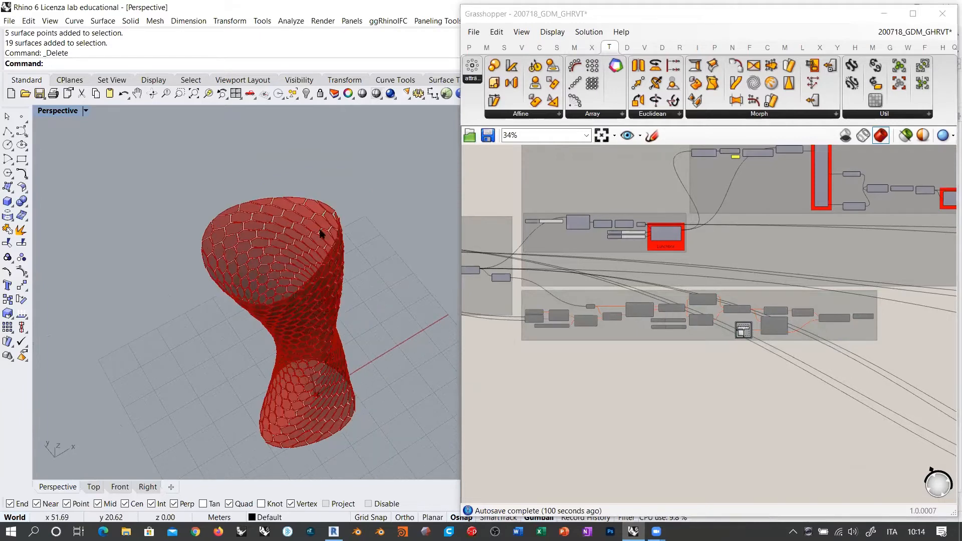
pyautogui.moveTo(321, 233); pyautogui.dragTo(408, 164, button='right')
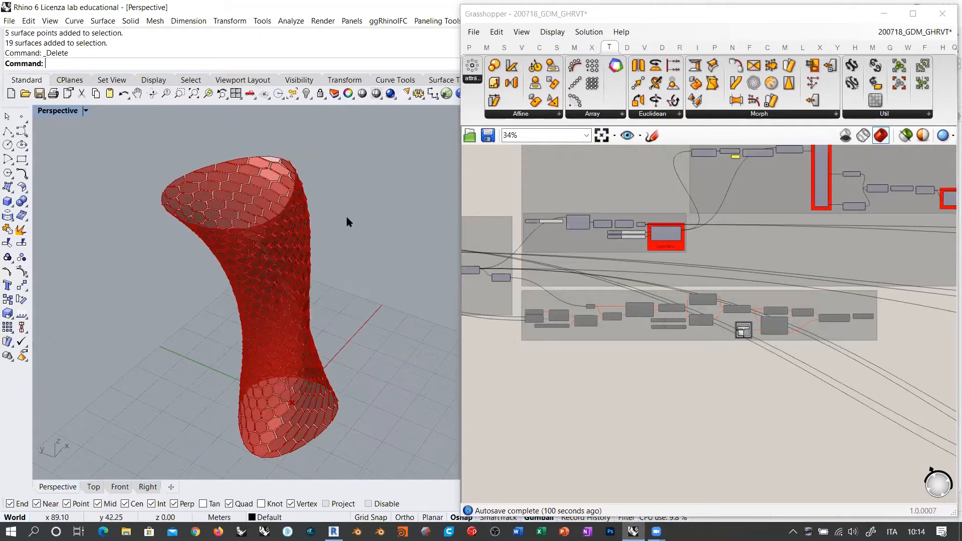
pyautogui.moveTo(347, 218); pyautogui.dragTo(289, 205, button='right')
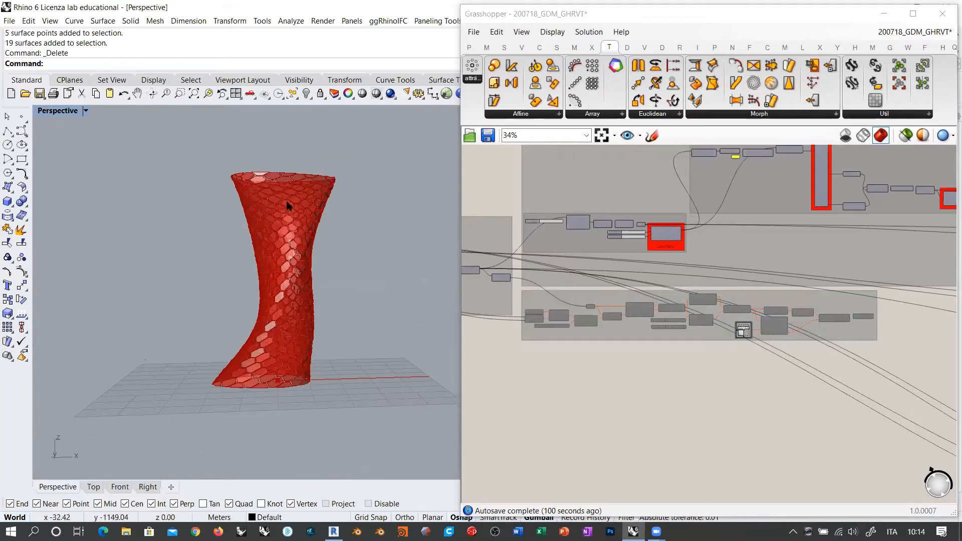
pyautogui.moveTo(314, 286)
pyautogui.mouseDown(button='right')
pyautogui.moveTo(305, 366)
pyautogui.moveTo(304, 282)
pyautogui.moveTo(317, 274)
pyautogui.mouseUp(button='right')
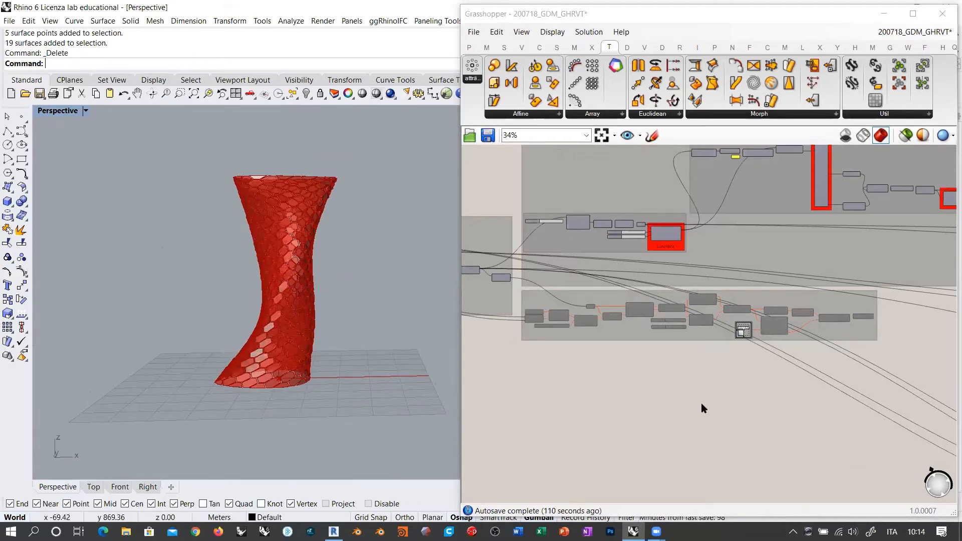
pyautogui.moveTo(633, 339); pyautogui.dragTo(588, 364, button='right')
pyautogui.scroll(-5, 588, 364)
pyautogui.moveTo(789, 329); pyautogui.dragTo(721, 330, button='right')
pyautogui.scroll(7, 888, 332)
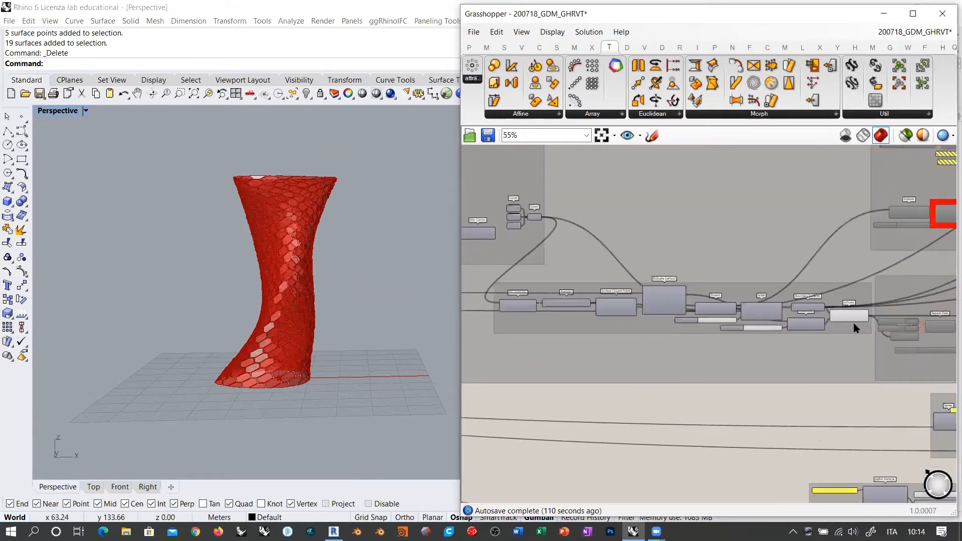
pyautogui.scroll(3, 854, 324)
pyautogui.click(855, 316)
pyautogui.hotkey('ctrl', 'q')
# Preview the extruded hexagonal panels of the tower once more and hide them again.
pyautogui.scroll(-6, 873, 288)
pyautogui.moveTo(592, 335); pyautogui.dragTo(820, 329, button='right')
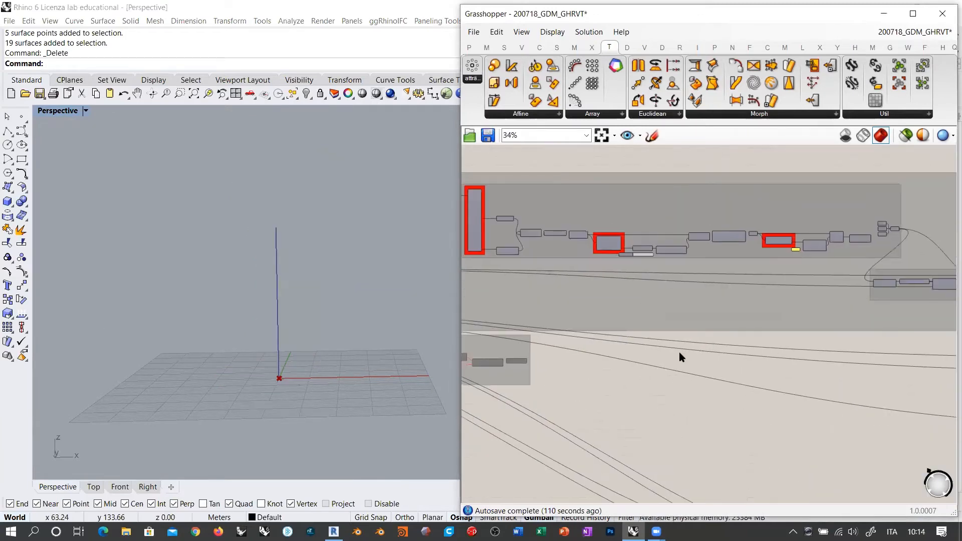
pyautogui.moveTo(582, 351); pyautogui.dragTo(805, 406, button='right')
pyautogui.moveTo(666, 305); pyautogui.dragTo(852, 282, button='right')
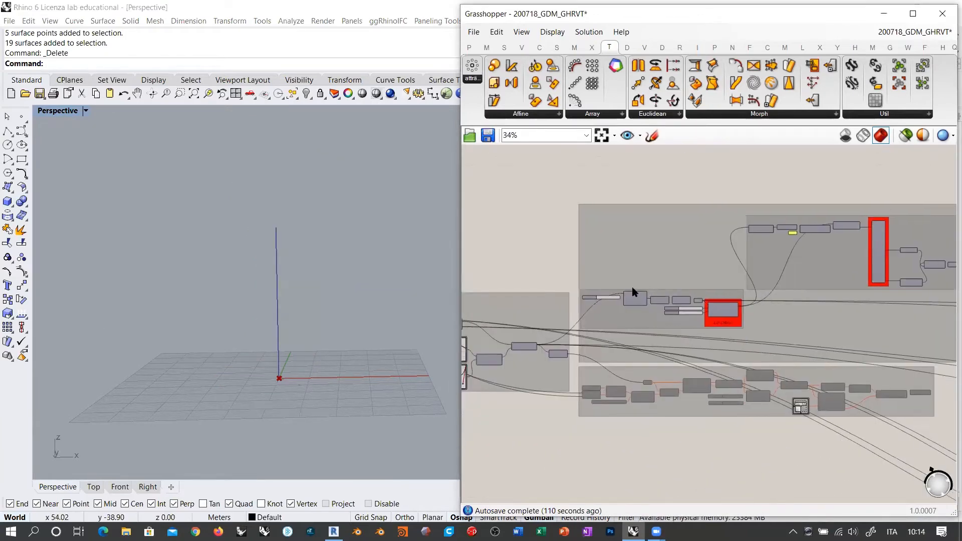
pyautogui.scroll(3, 634, 293)
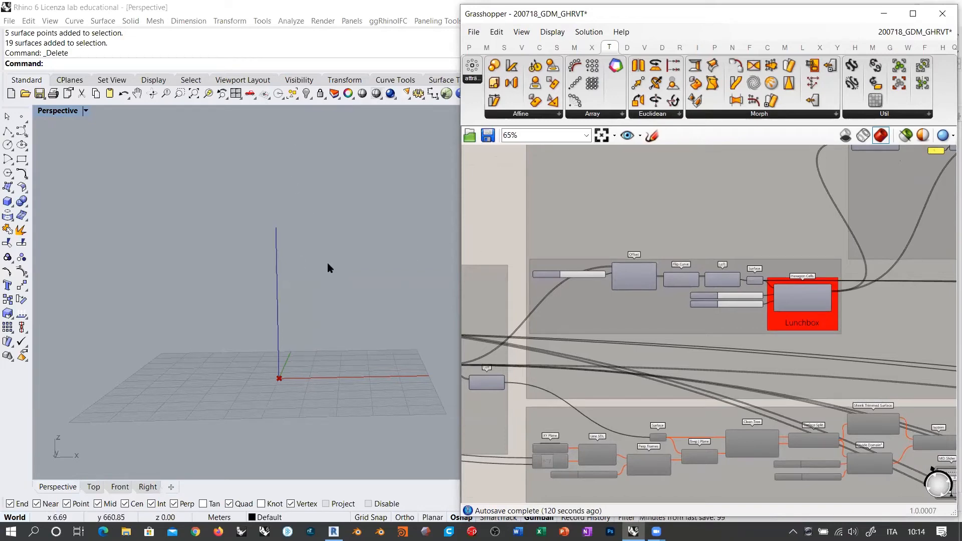
pyautogui.scroll(-5, 692, 305)
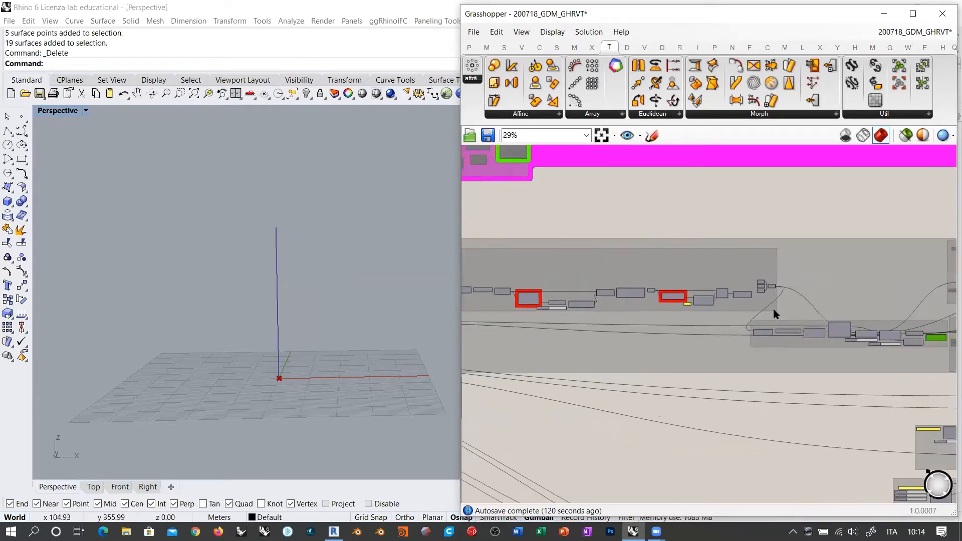
pyautogui.scroll(6, 767, 309)
pyautogui.moveTo(762, 325); pyautogui.dragTo(528, 283, button='right')
pyautogui.moveTo(804, 371); pyautogui.dragTo(617, 340, button='right')
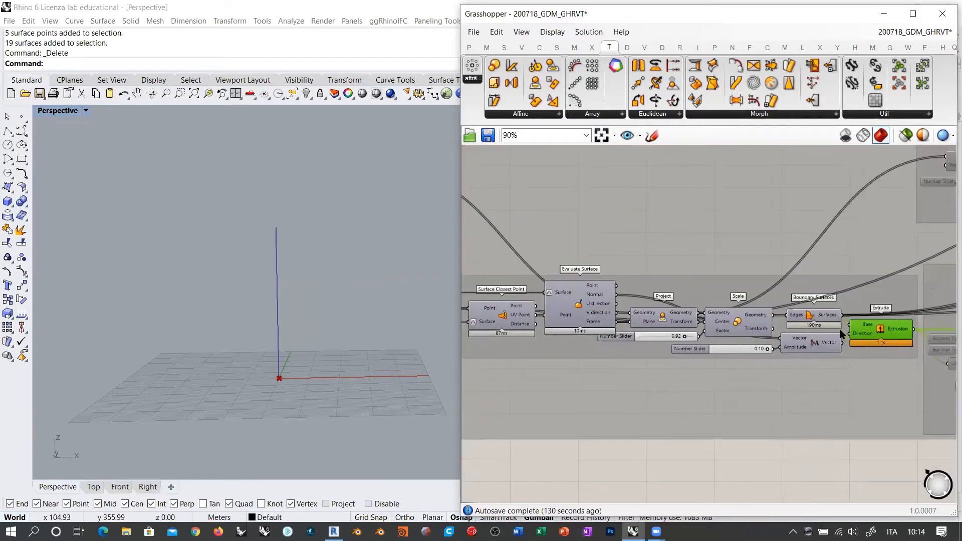
pyautogui.moveTo(880, 335); pyautogui.dragTo(762, 332, button='right')
pyautogui.hotkey('ctrl', 'q')
pyautogui.click(742, 370)
pyautogui.moveTo(306, 362); pyautogui.dragTo(311, 321, button='right')
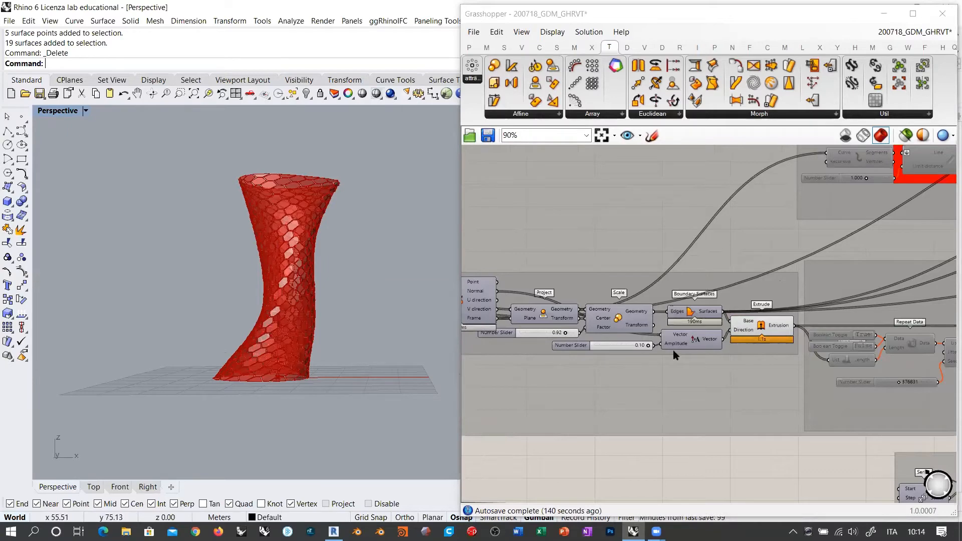
pyautogui.click(761, 327)
pyautogui.hotkey('ctrl', 'q')
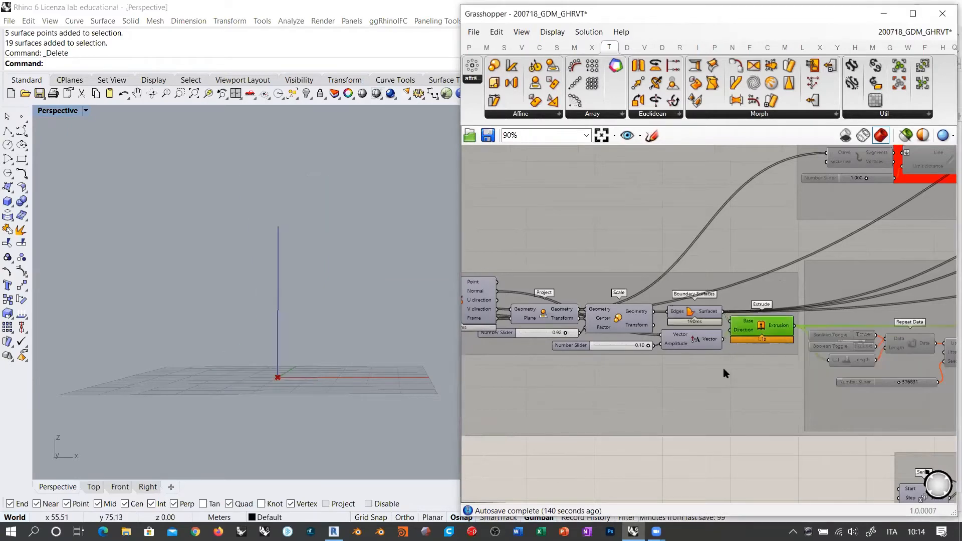
# Show the preview of the base Loft component fed by the moved section curves.
pyautogui.moveTo(659, 368); pyautogui.dragTo(882, 367, button='right')
pyautogui.scroll(-5, 882, 367)
pyautogui.moveTo(607, 359); pyautogui.dragTo(877, 362, button='right')
pyautogui.moveTo(658, 337); pyautogui.dragTo(884, 348, button='right')
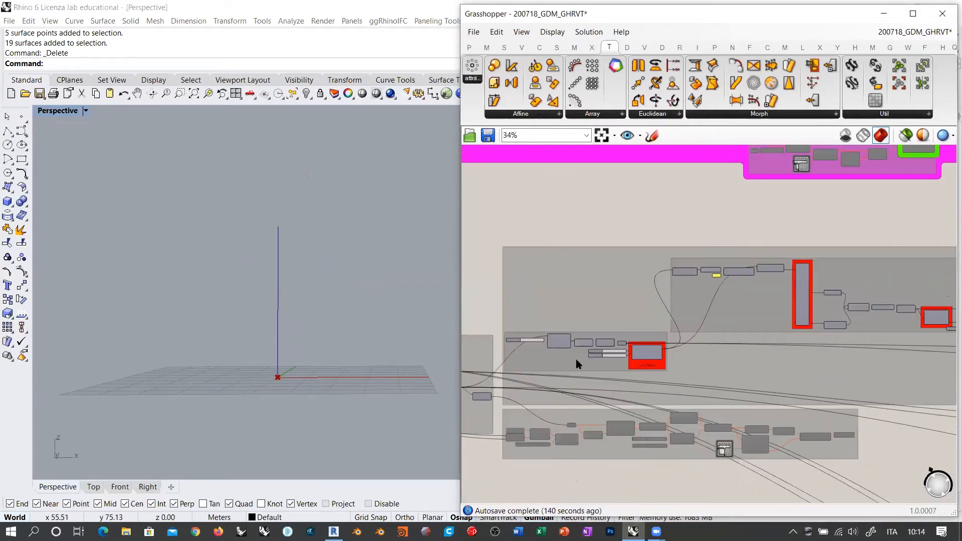
pyautogui.scroll(5, 516, 345)
pyautogui.scroll(2, 594, 339)
pyautogui.moveTo(603, 340); pyautogui.dragTo(623, 297, button='right')
pyautogui.scroll(-2, 631, 304)
pyautogui.scroll(1, 603, 290)
pyautogui.moveTo(564, 283); pyautogui.dragTo(618, 286, button='right')
pyautogui.scroll(-2, 554, 325)
pyautogui.moveTo(547, 334); pyautogui.dragTo(611, 303, button='right')
pyautogui.click(516, 390)
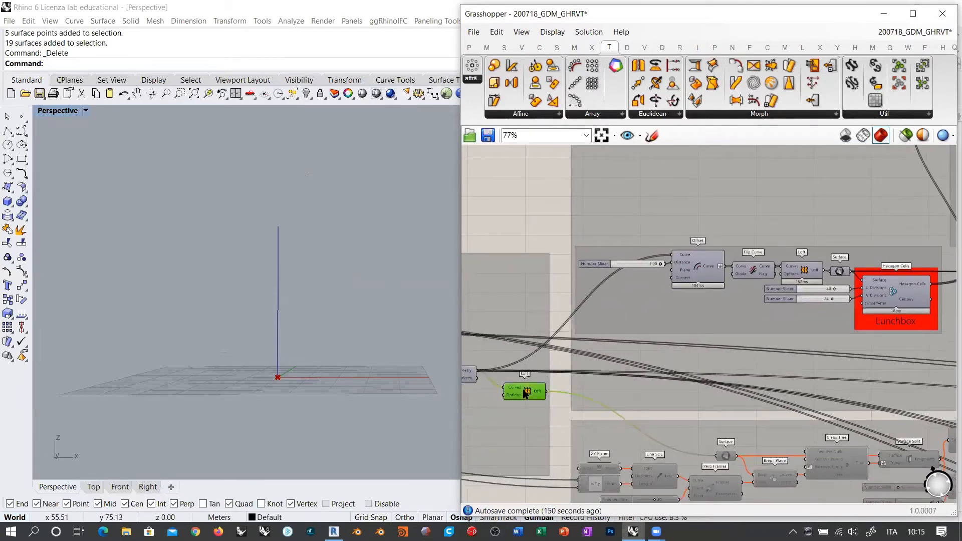
pyautogui.click(534, 215)
# Show the preview of the Surface parameter that holds the offset loft and compare it with the base surface.
pyautogui.moveTo(831, 274); pyautogui.dragTo(779, 280, button='right')
pyautogui.scroll(2, 780, 280)
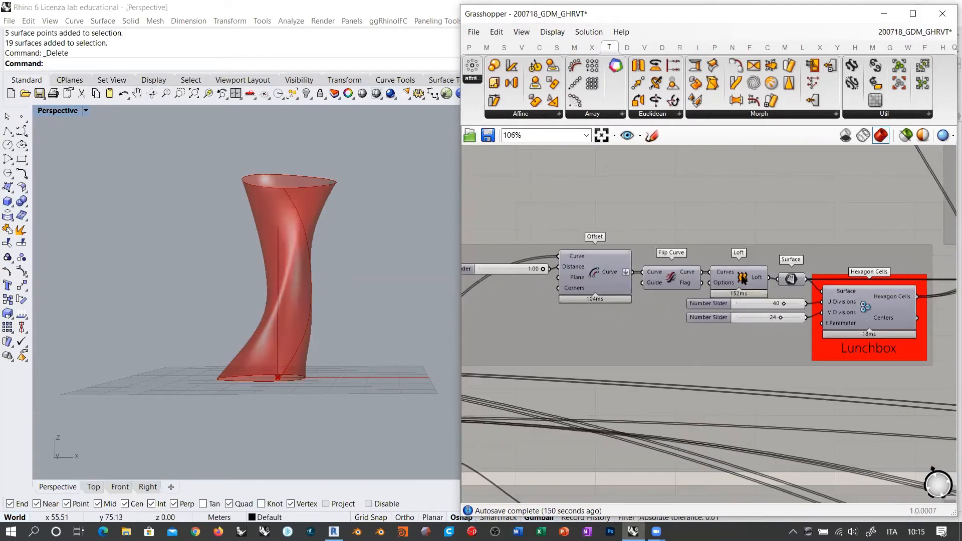
pyautogui.click(792, 279)
pyautogui.moveTo(301, 210); pyautogui.dragTo(311, 246, button='right')
pyautogui.scroll(5, 313, 236)
pyautogui.scroll(-2, 339, 211)
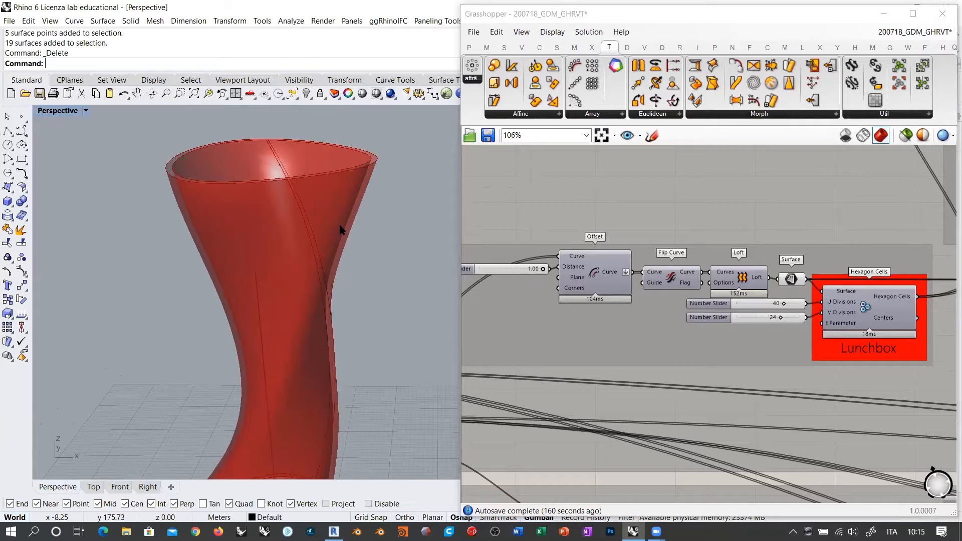
# Preview the section curves of the Move component that feed the Offset component, and hide them again.
pyautogui.moveTo(537, 329); pyautogui.dragTo(695, 307, button='right')
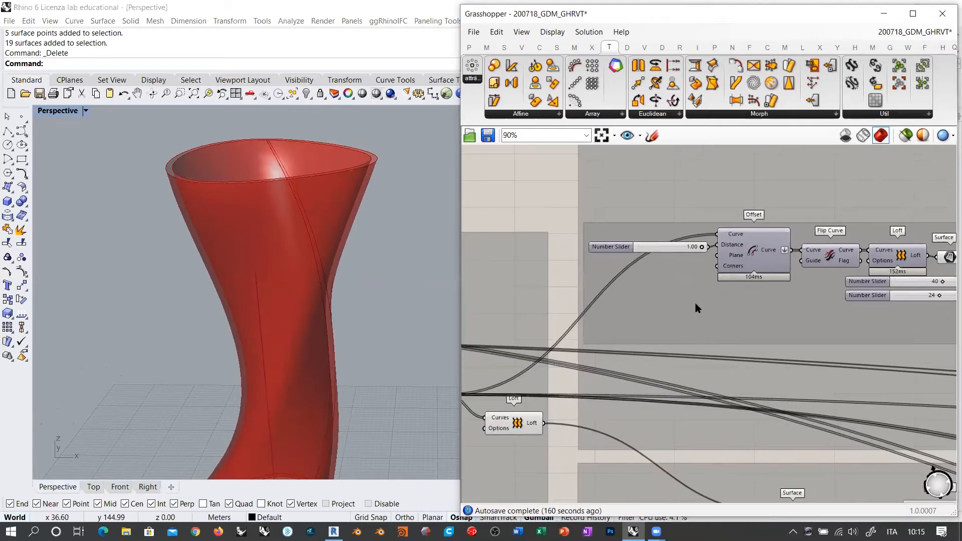
pyautogui.scroll(-2, 696, 306)
pyautogui.click(550, 365)
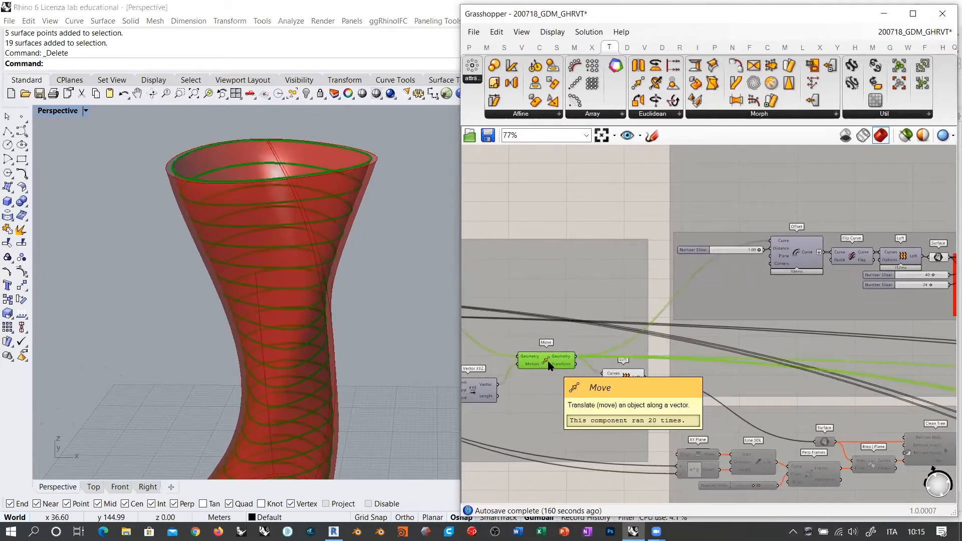
pyautogui.hotkey('ctrl', 'q')
# Check the distance slider of the Offset component and its offset curves.
pyautogui.moveTo(727, 281); pyautogui.dragTo(616, 291, button='right')
pyautogui.scroll(5, 693, 262)
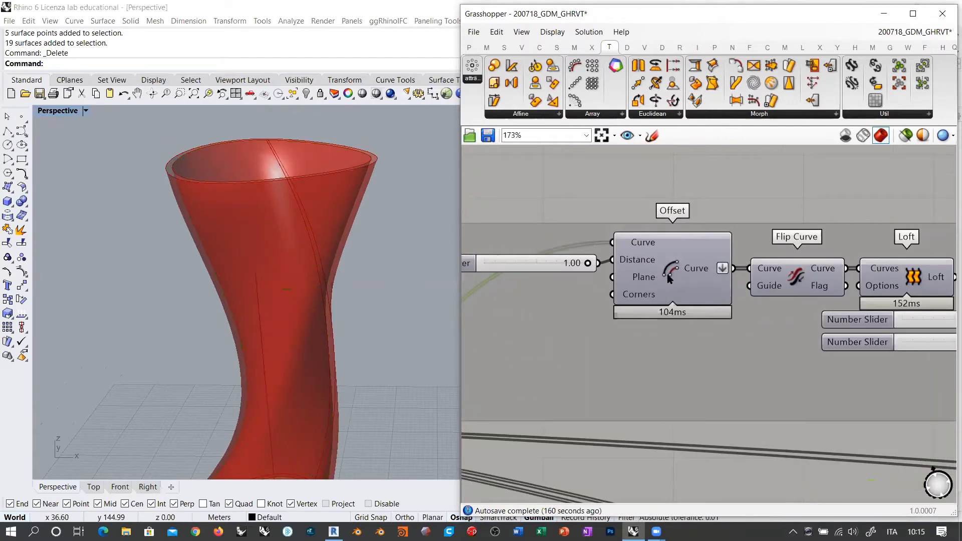
pyautogui.moveTo(538, 266); pyautogui.dragTo(537, 262)
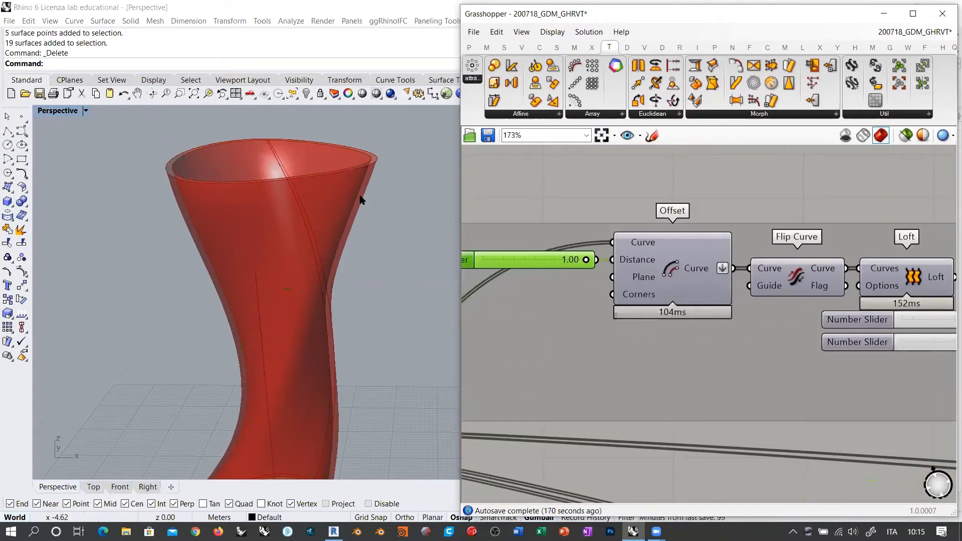
pyautogui.click(678, 269)
pyautogui.hotkey('ctrl', 'q')
pyautogui.moveTo(861, 306); pyautogui.dragTo(673, 300, button='right')
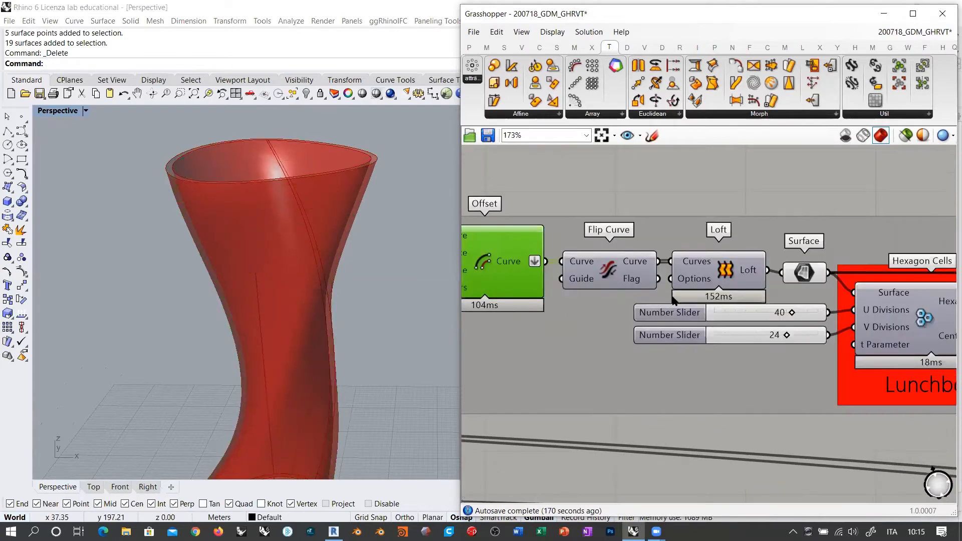
# Highlight the offset surface in the Surface parameter and hide the preview of the base Loft component.
pyautogui.moveTo(804, 274); pyautogui.dragTo(801, 272)
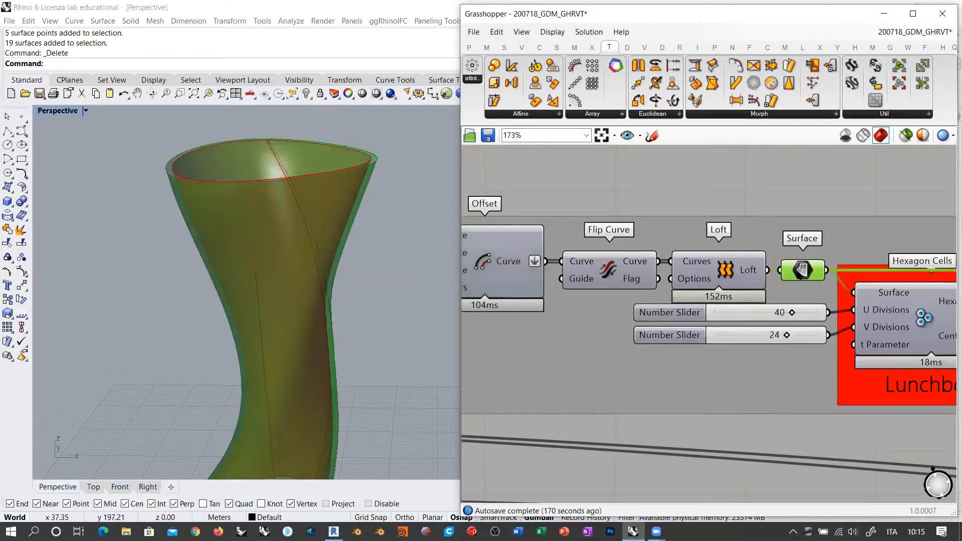
pyautogui.scroll(-3, 327, 206)
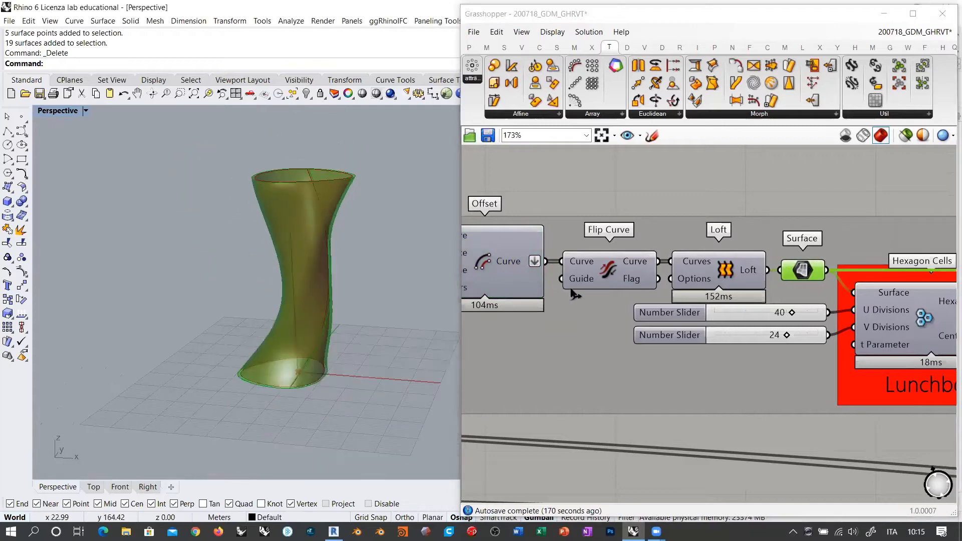
pyautogui.scroll(-4, 600, 316)
pyautogui.moveTo(544, 363); pyautogui.dragTo(577, 353, button='right')
pyautogui.click(578, 365)
pyautogui.hotkey('ctrl', 'q')
# Examine the offset surface's top and bottom rims in the perspective view, and clear the sketched annotations.
pyautogui.moveTo(733, 307); pyautogui.dragTo(569, 345, button='right')
pyautogui.scroll(2, 736, 277)
pyautogui.scroll(2, 735, 276)
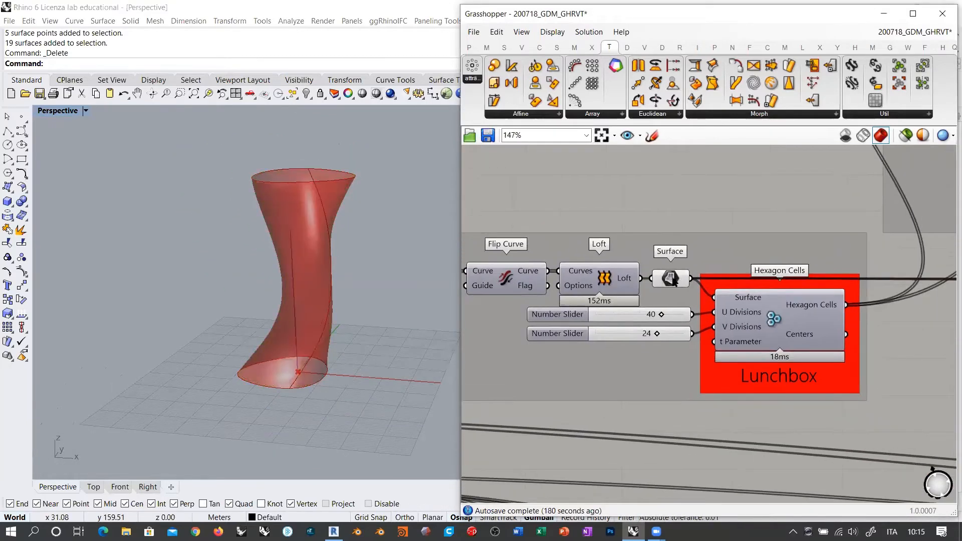
pyautogui.moveTo(333, 241); pyautogui.dragTo(371, 235, button='right')
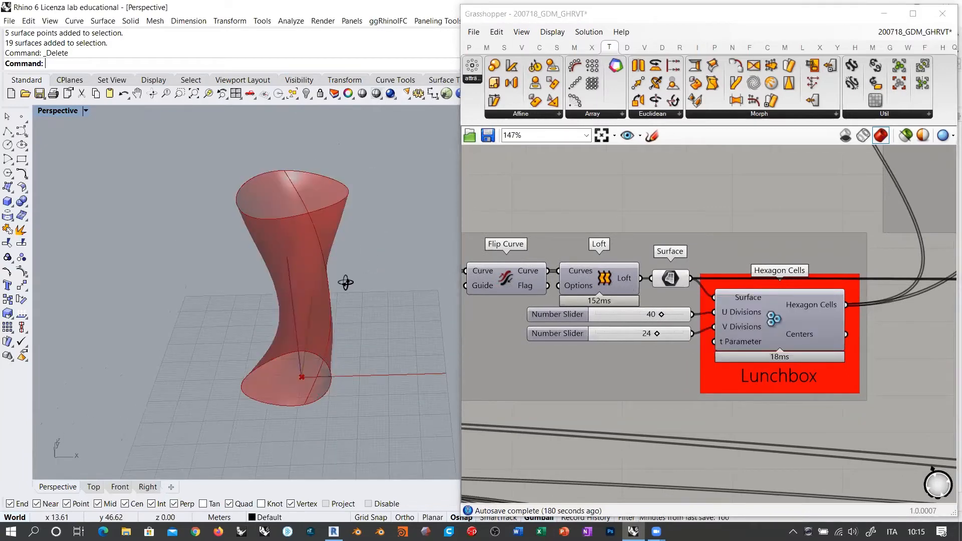
pyautogui.moveTo(344, 281); pyautogui.dragTo(355, 197, button='right')
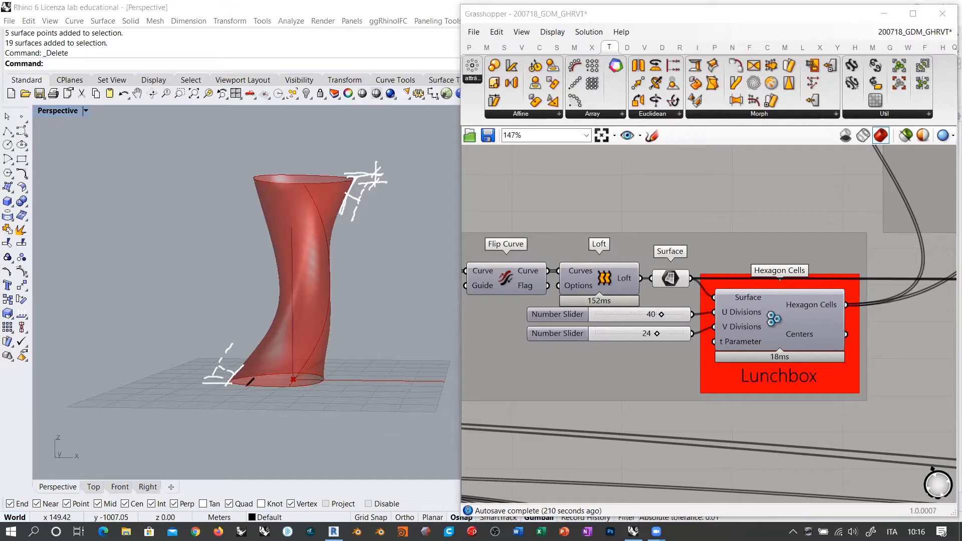
pyautogui.click(417, 111)
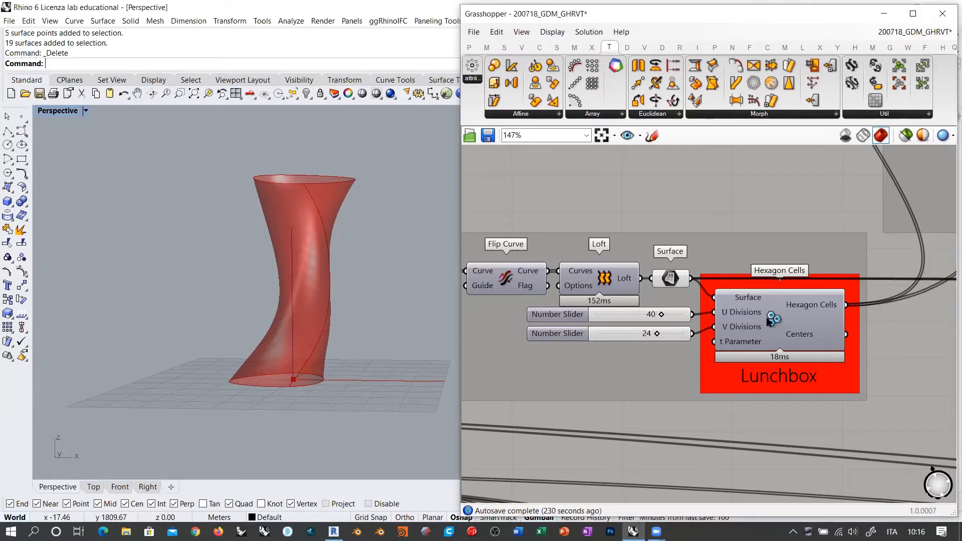
# Hide the preview of the offset Surface parameter and show the Hexagon Cells preview on the tower.
pyautogui.click(665, 285)
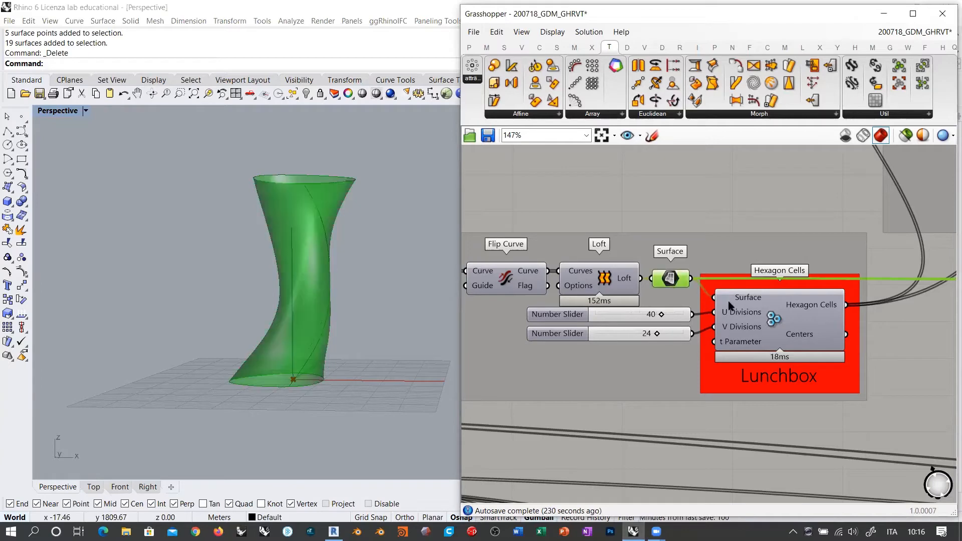
pyautogui.click(774, 320)
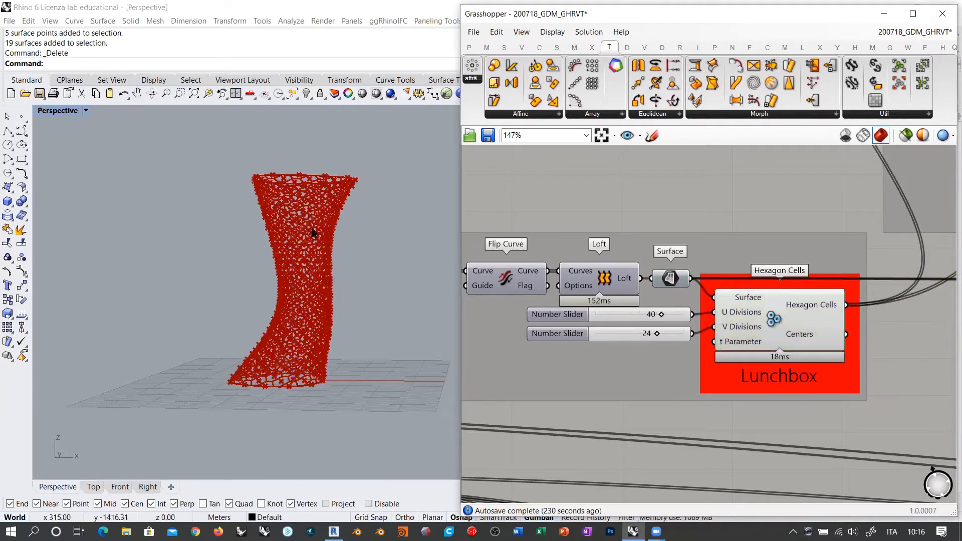
pyautogui.moveTo(316, 232); pyautogui.dragTo(350, 226, button='right')
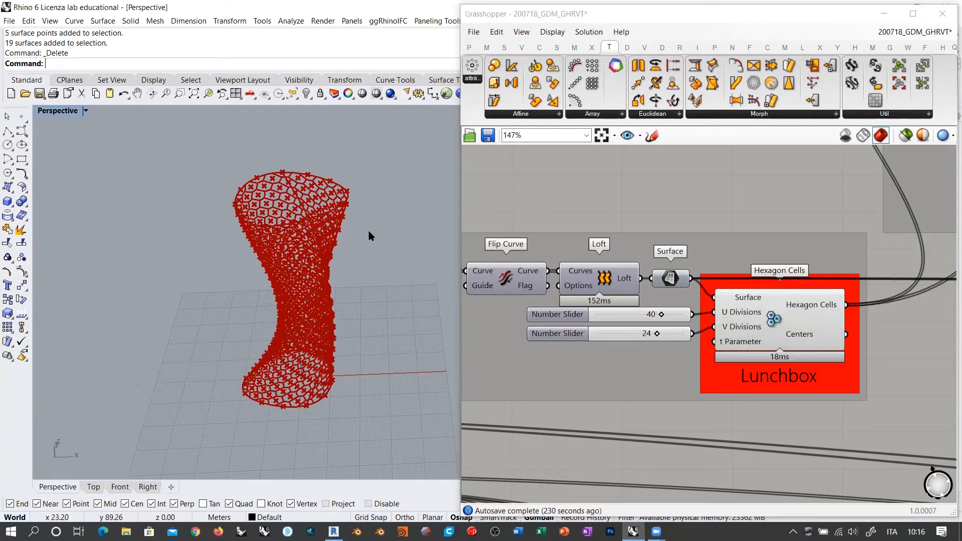
pyautogui.moveTo(359, 264); pyautogui.dragTo(332, 220, button='right')
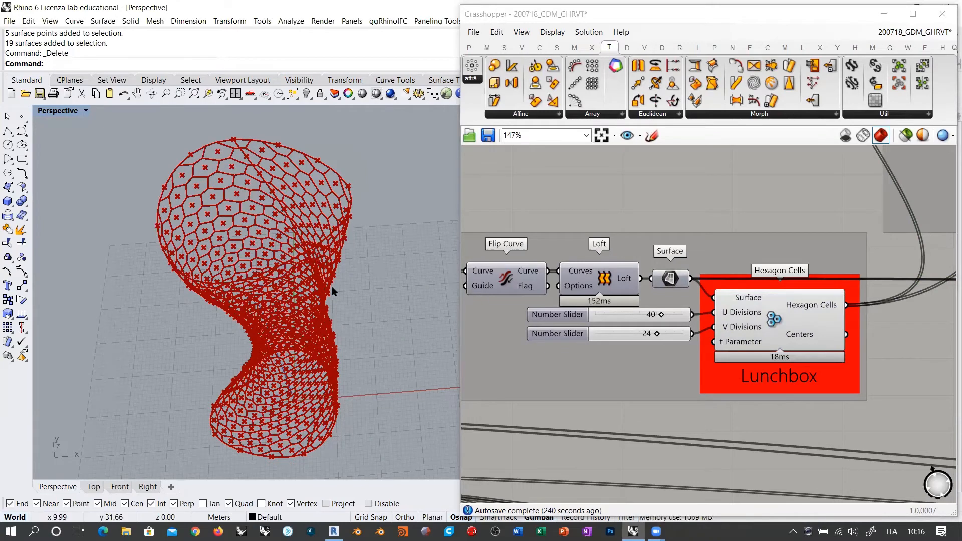
pyautogui.moveTo(333, 290)
pyautogui.mouseDown(button='right')
pyautogui.moveTo(329, 275)
pyautogui.moveTo(329, 286)
pyautogui.mouseUp(button='right')
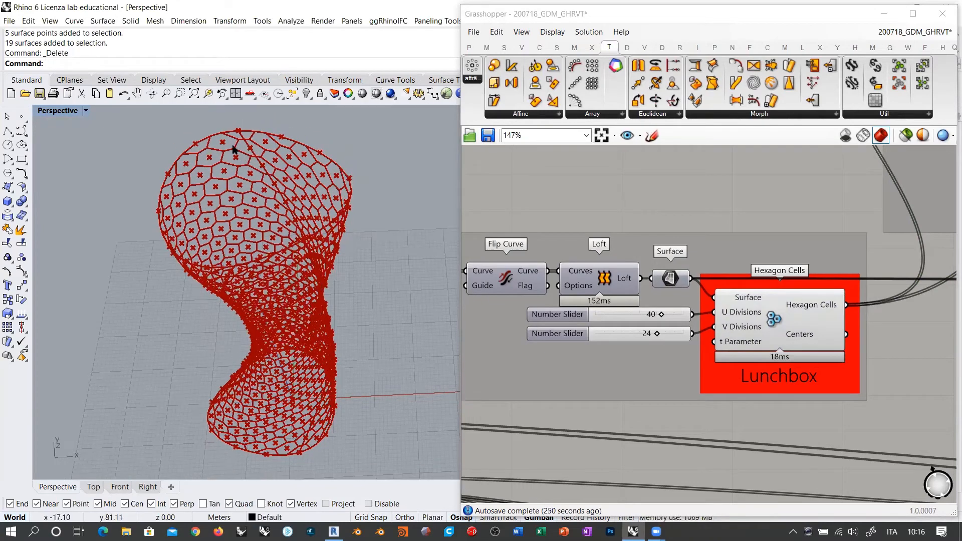
# Examine how the hexagon cells are cut along the tower's upper rim.
pyautogui.scroll(5, 207, 190)
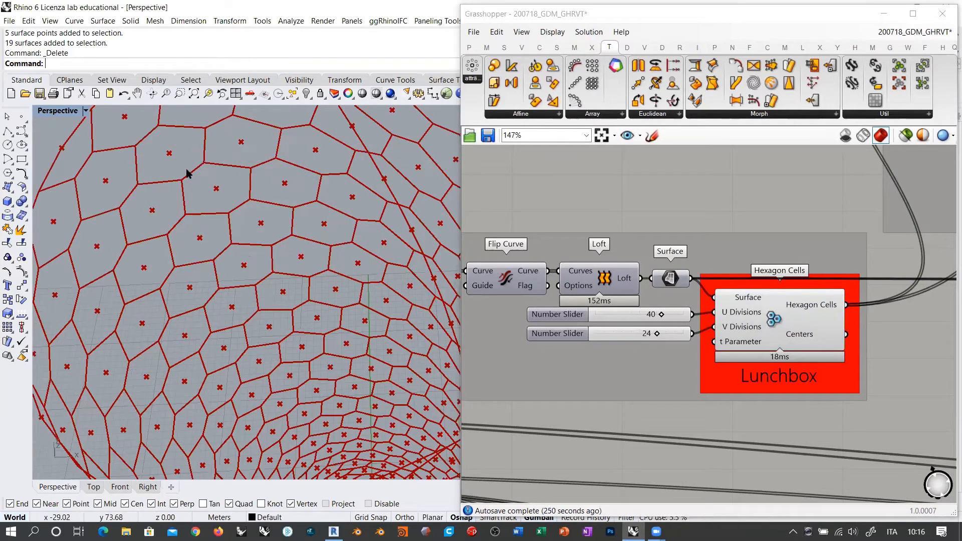
pyautogui.keyDown('shift'); pyautogui.moveTo(197, 188); pyautogui.dragTo(231, 199, button='right'); pyautogui.keyUp('shift')
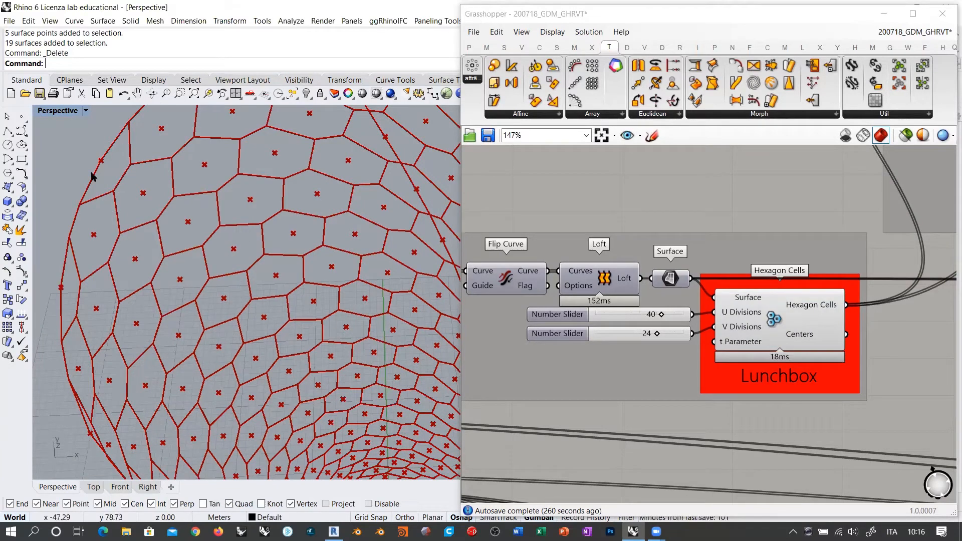
pyautogui.keyDown('shift'); pyautogui.moveTo(303, 183); pyautogui.dragTo(266, 256, button='right'); pyautogui.keyUp('shift')
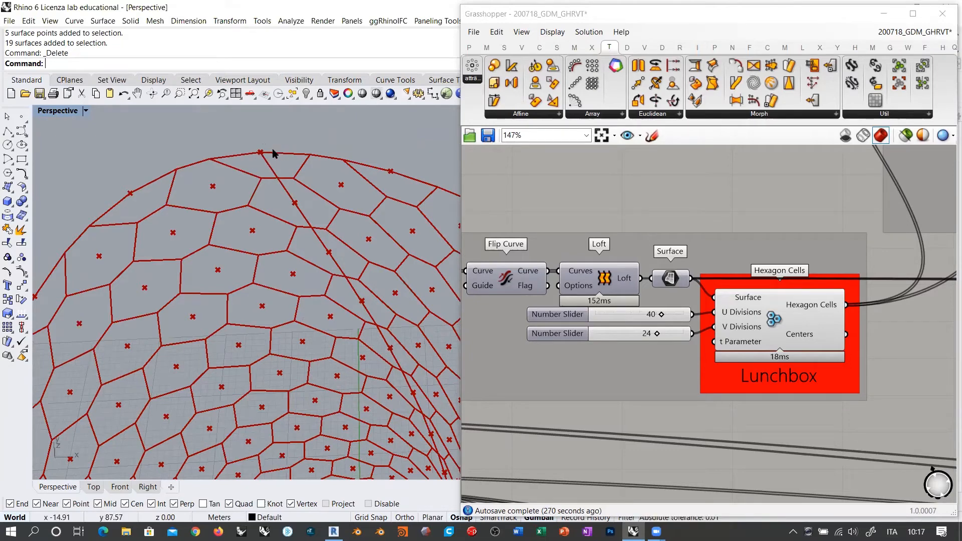
pyautogui.scroll(-5, 248, 151)
# Examine the hexagon cells and their center points along the tower's base rim from several angles.
pyautogui.moveTo(307, 271); pyautogui.dragTo(241, 243, button='right')
pyautogui.scroll(5, 404, 285)
pyautogui.keyDown('shift'); pyautogui.moveTo(398, 287); pyautogui.dragTo(327, 307, button='right'); pyautogui.keyUp('shift')
pyautogui.moveTo(265, 290); pyautogui.dragTo(210, 383, button='right')
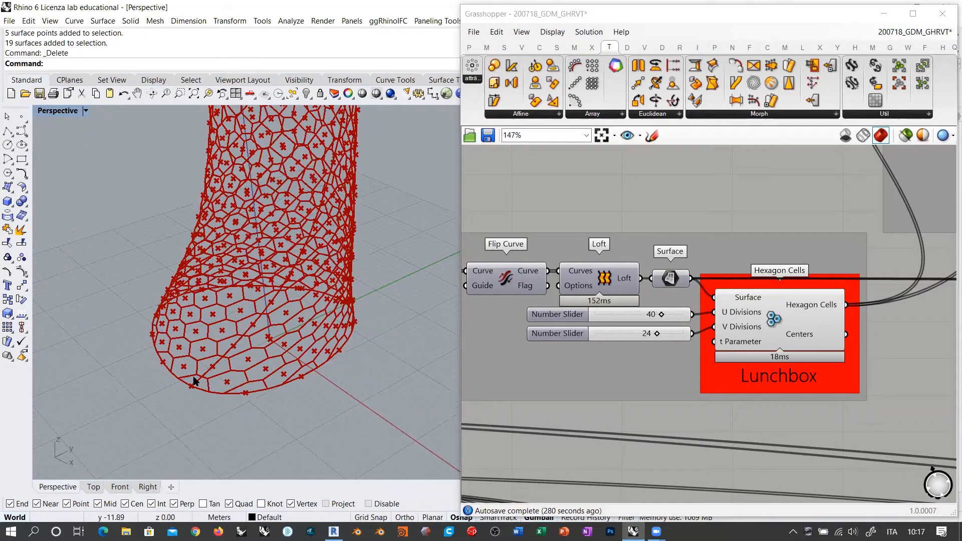
pyautogui.scroll(3, 237, 355)
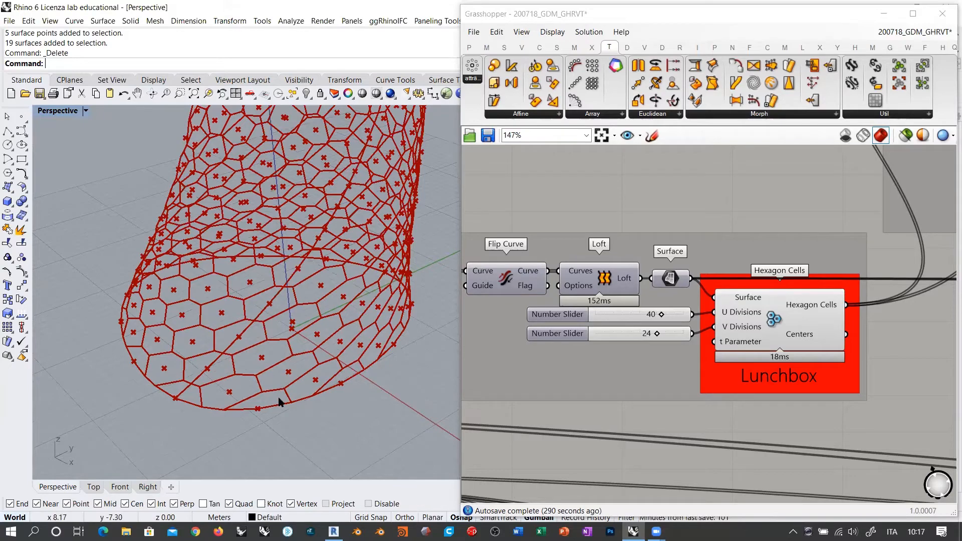
pyautogui.moveTo(283, 406); pyautogui.dragTo(221, 358, button='right')
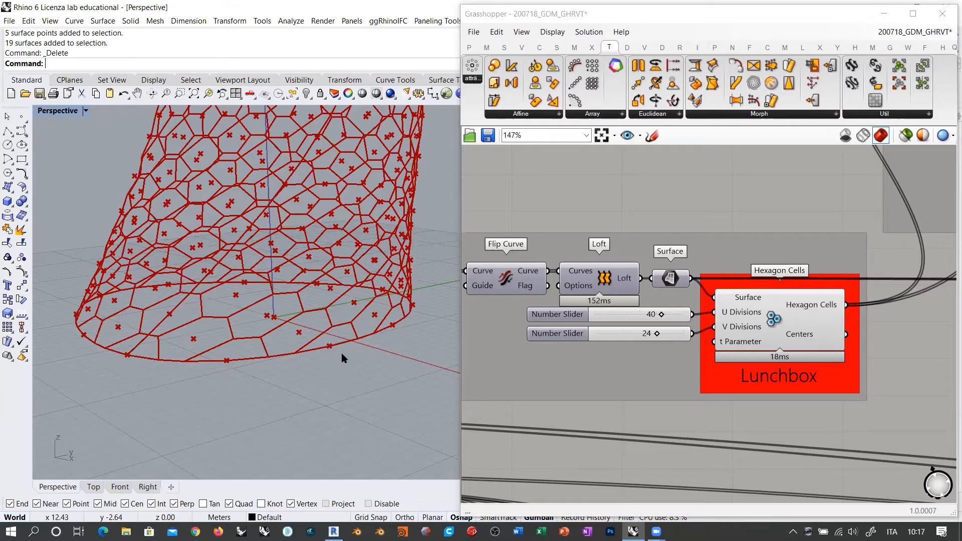
pyautogui.keyDown('shift'); pyautogui.moveTo(304, 351); pyautogui.dragTo(326, 372, button='right'); pyautogui.keyUp('shift')
pyautogui.moveTo(260, 375); pyautogui.dragTo(325, 371, button='right')
pyautogui.keyDown('shift'); pyautogui.moveTo(351, 346); pyautogui.dragTo(364, 418, button='right'); pyautogui.keyUp('shift')
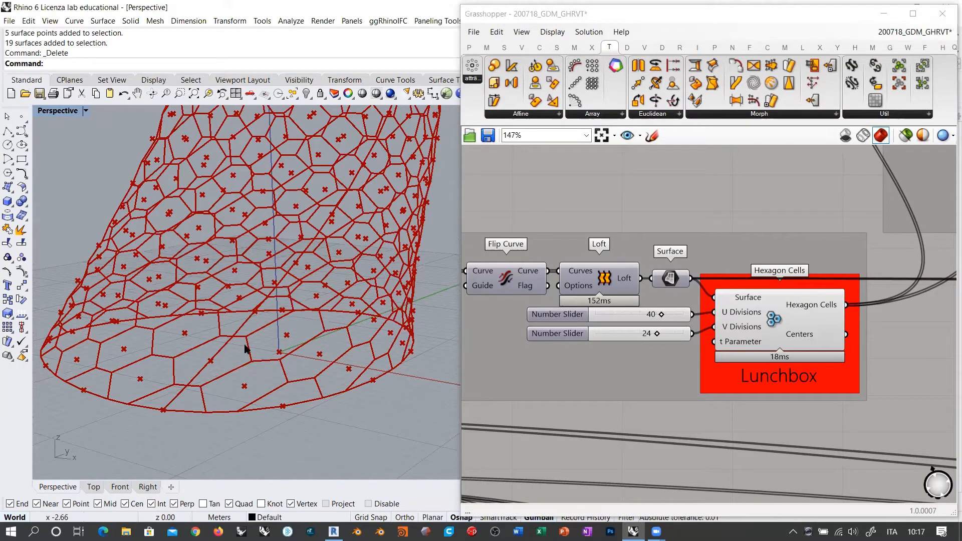
pyautogui.moveTo(273, 328); pyautogui.dragTo(276, 301, button='right')
pyautogui.keyDown('shift'); pyautogui.moveTo(265, 268); pyautogui.dragTo(251, 325, button='right'); pyautogui.keyUp('shift')
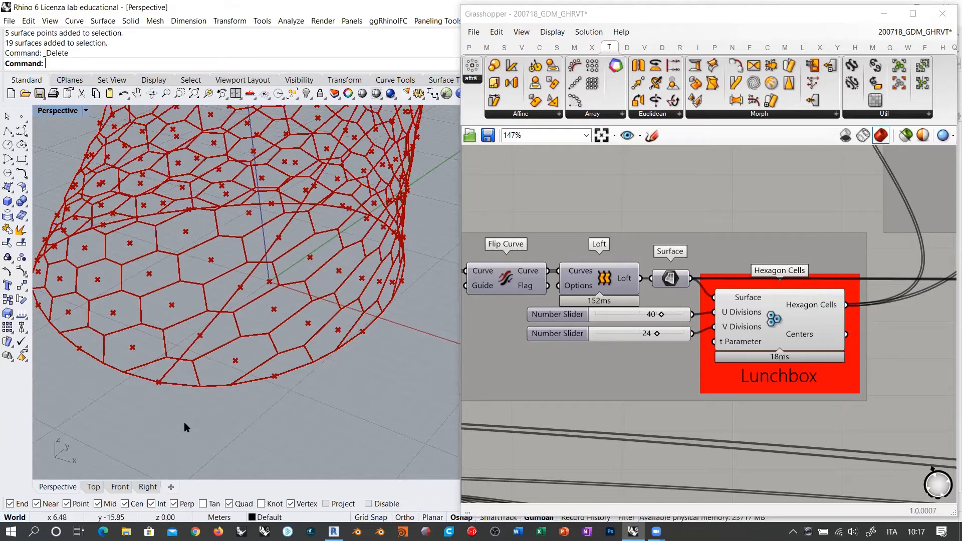
pyautogui.scroll(-5, 181, 429)
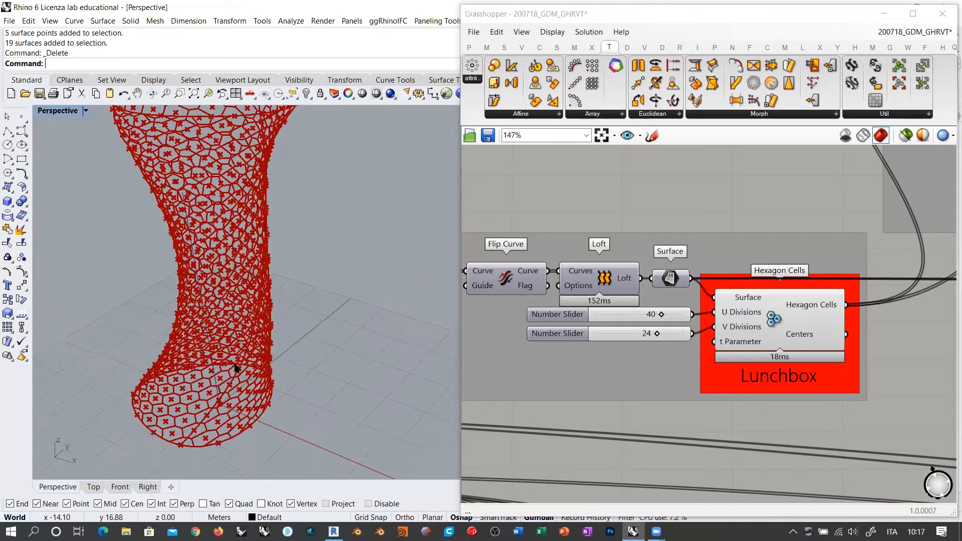
pyautogui.moveTo(230, 340); pyautogui.dragTo(261, 176, button='right')
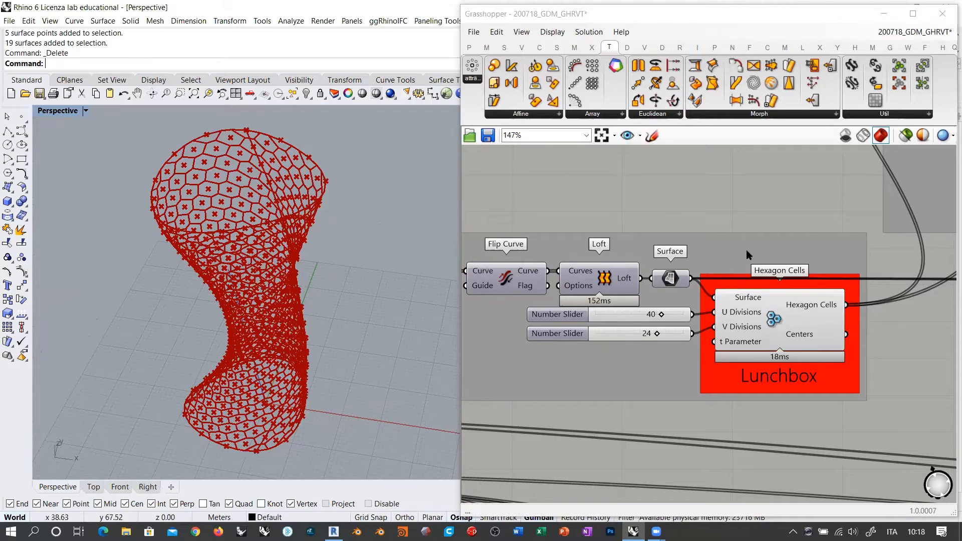
# Hide the preview of the Hexagon Cells component.
pyautogui.click(774, 322)
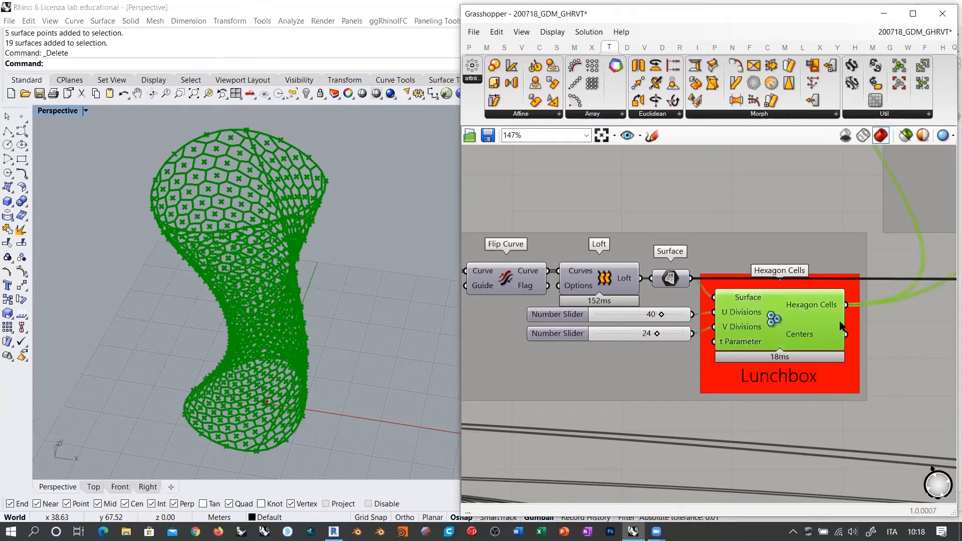
pyautogui.hotkey('ctrl', 'q')
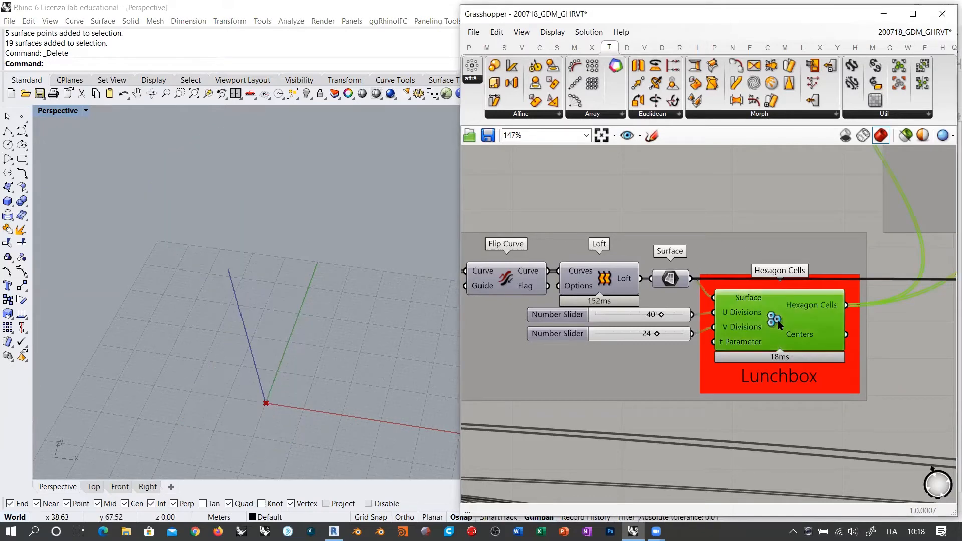
# Preview the merged Curve parameter at the end of the cell-processing group, inspect the tower's cells, and hide it again.
pyautogui.moveTo(841, 230); pyautogui.dragTo(638, 362, button='right')
pyautogui.moveTo(734, 154); pyautogui.dragTo(648, 357, button='right')
pyautogui.scroll(-3, 585, 261)
pyautogui.scroll(-3, 586, 262)
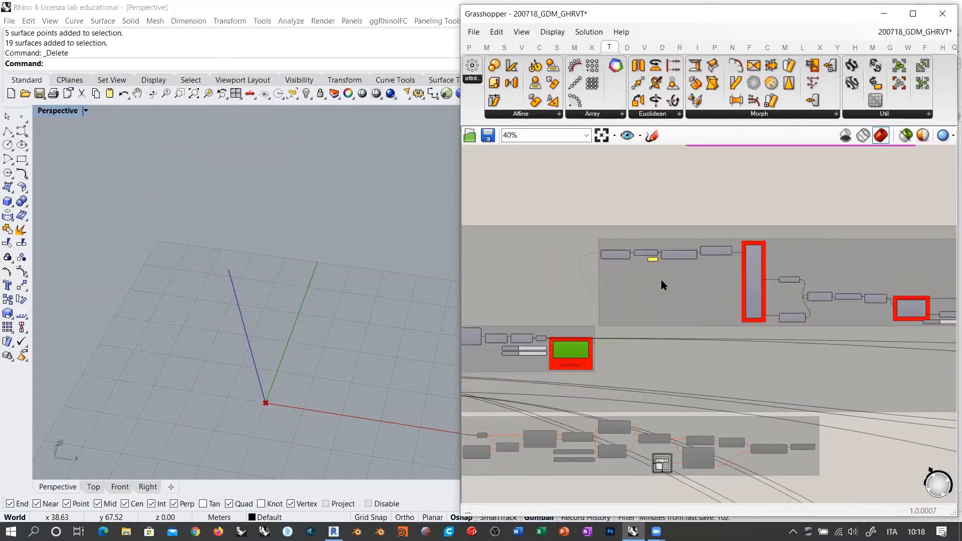
pyautogui.click(662, 281)
pyautogui.moveTo(734, 295); pyautogui.dragTo(455, 287, button='right')
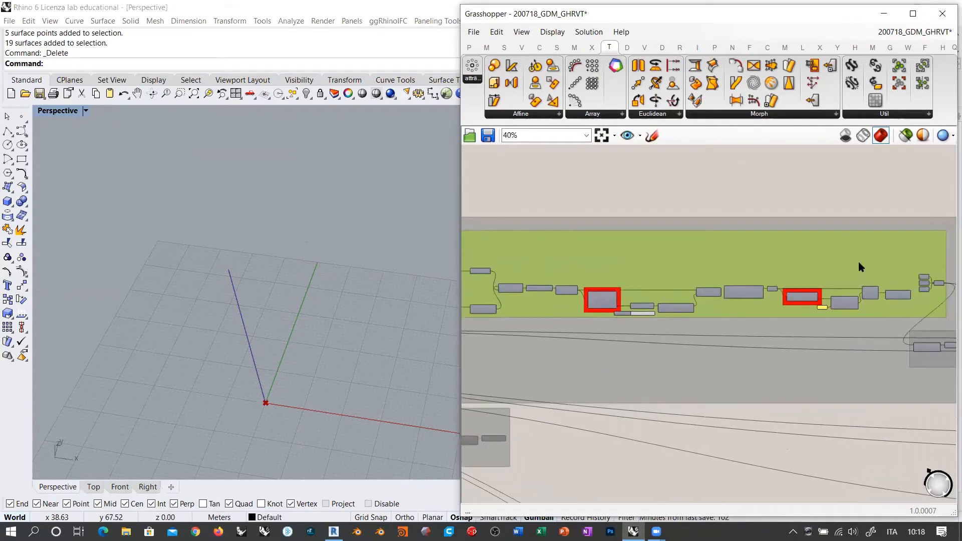
pyautogui.moveTo(888, 294); pyautogui.dragTo(720, 342, button='right')
pyautogui.scroll(3, 715, 276)
pyautogui.click(687, 327)
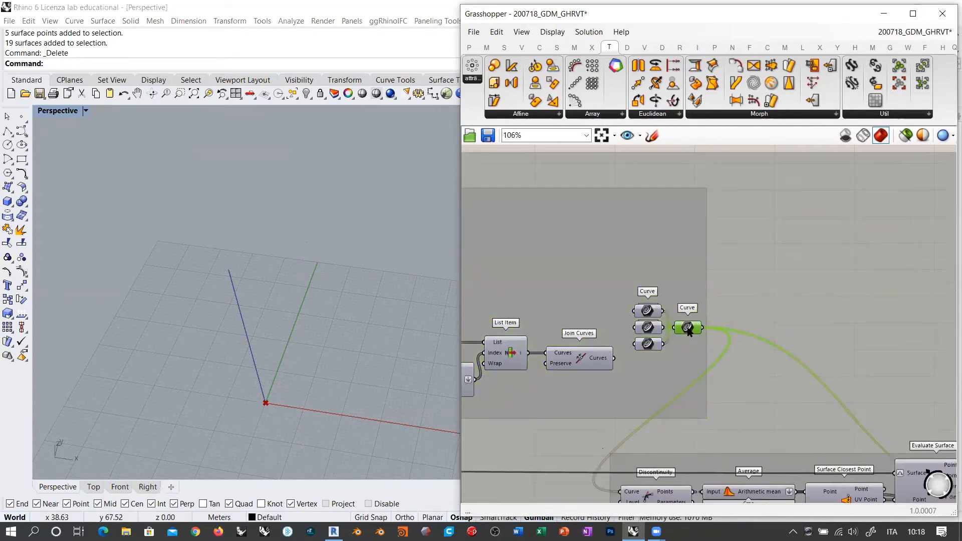
pyautogui.hotkey('ctrl', 'q')
pyautogui.click(724, 295)
pyautogui.moveTo(234, 231); pyautogui.dragTo(312, 199, button='right')
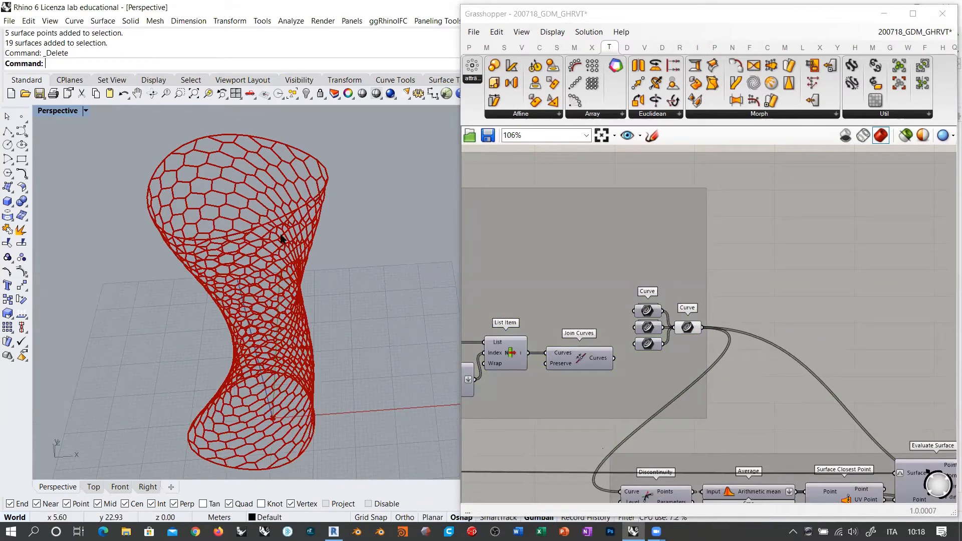
pyautogui.click(689, 328)
pyautogui.hotkey('ctrl', 'q')
# Preview the exploded cell segments of the Explode component fed by Hexagon Cells, and hide them again.
pyautogui.scroll(-3, 621, 322)
pyautogui.moveTo(481, 322); pyautogui.dragTo(796, 301, button='right')
pyautogui.moveTo(553, 270); pyautogui.dragTo(726, 301, button='right')
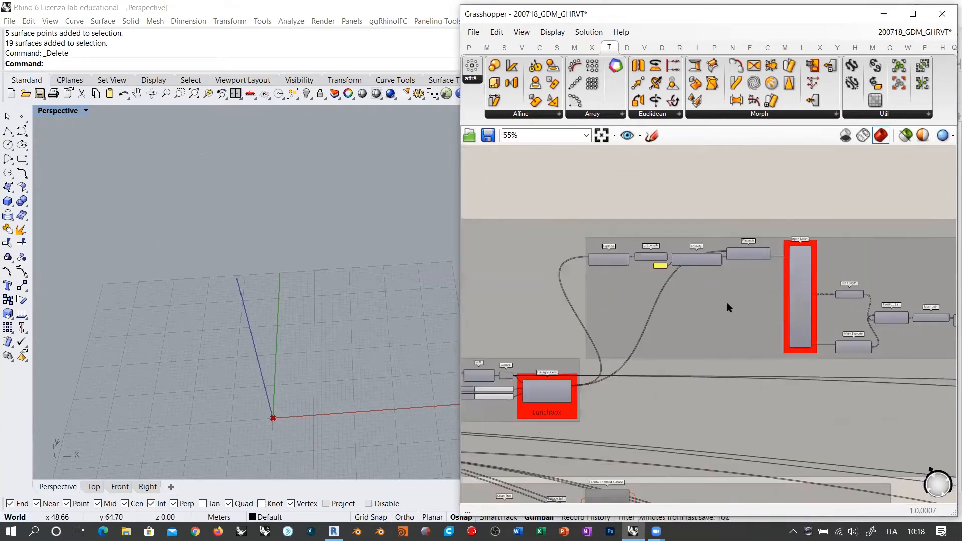
pyautogui.scroll(5, 643, 280)
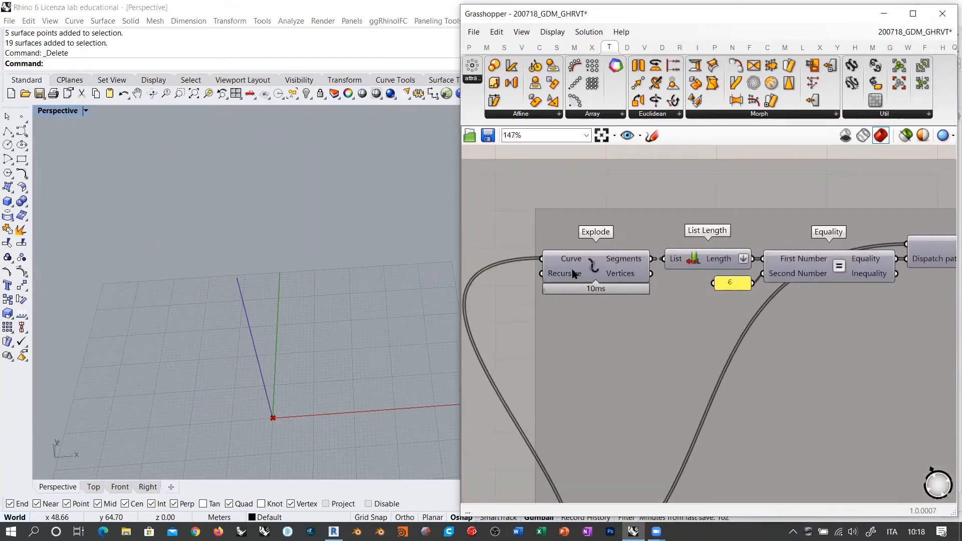
pyautogui.click(574, 273)
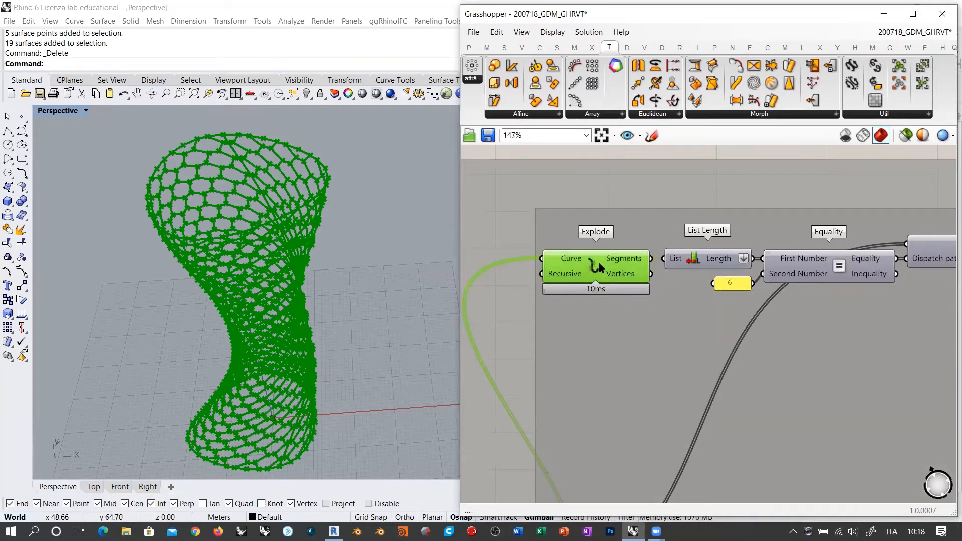
pyautogui.hotkey('ctrl', 'q')
# Select the List Length component and check the Segments output of Explode that feeds it.
pyautogui.moveTo(697, 273); pyautogui.dragTo(593, 269, button='right')
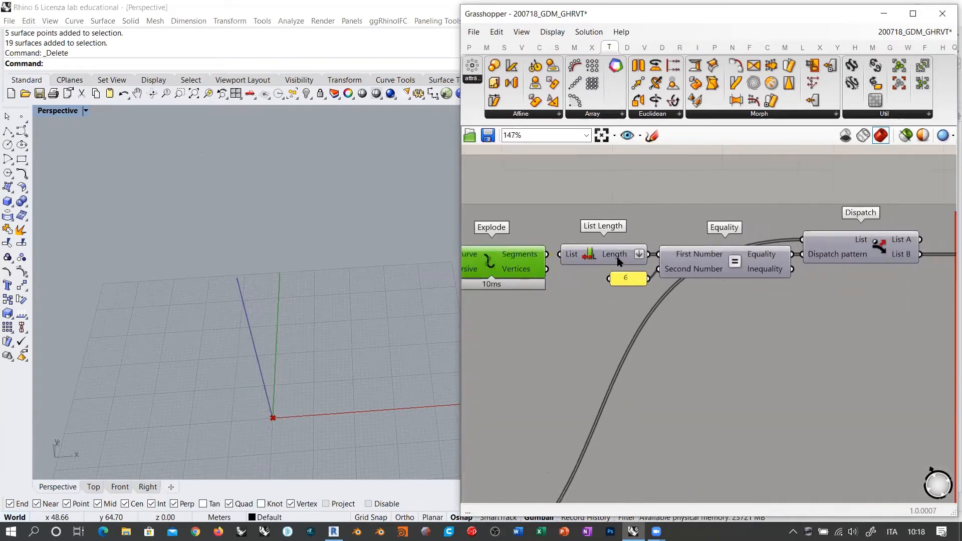
pyautogui.click(604, 257)
pyautogui.moveTo(521, 256)
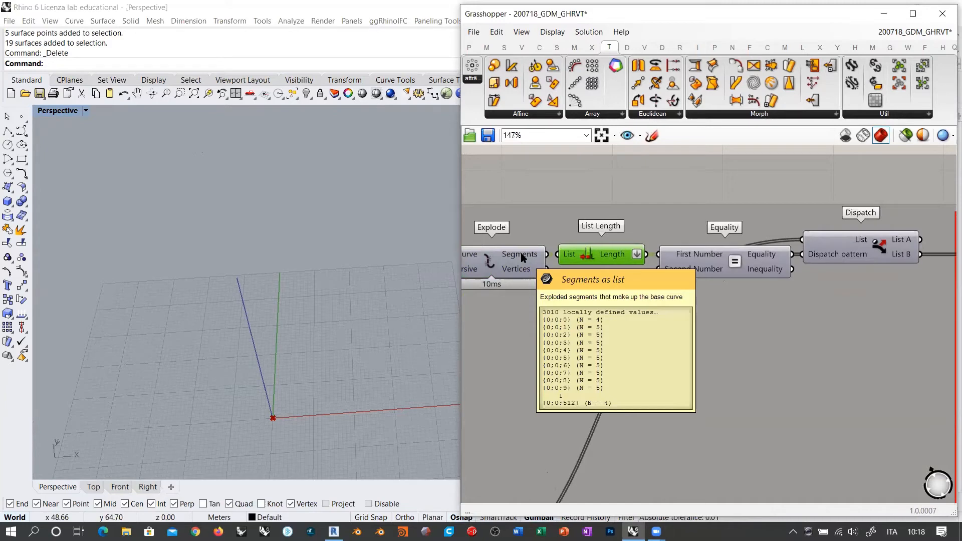
# Check the Equality component that compares each cell's segment count with 6, and read its Equality output.
pyautogui.scroll(2, 703, 268)
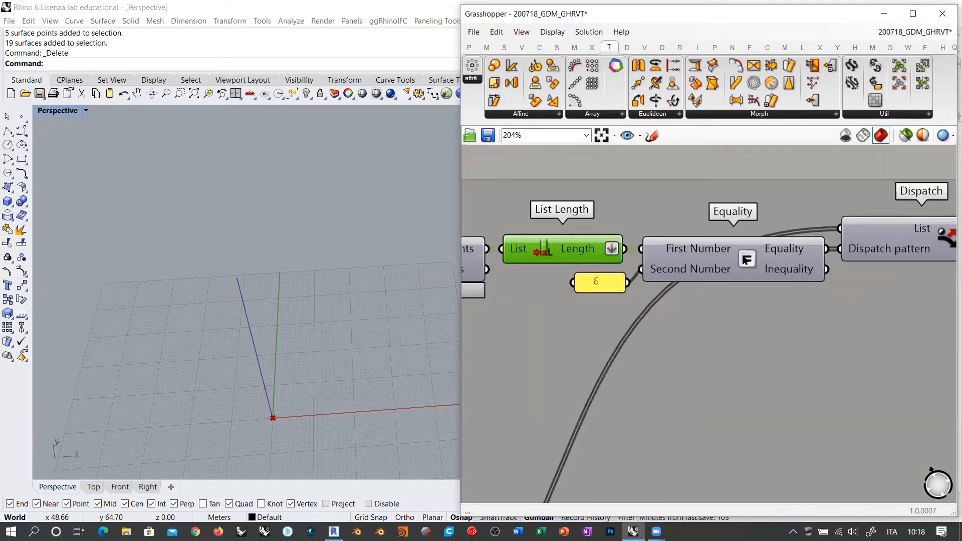
pyautogui.click(675, 257)
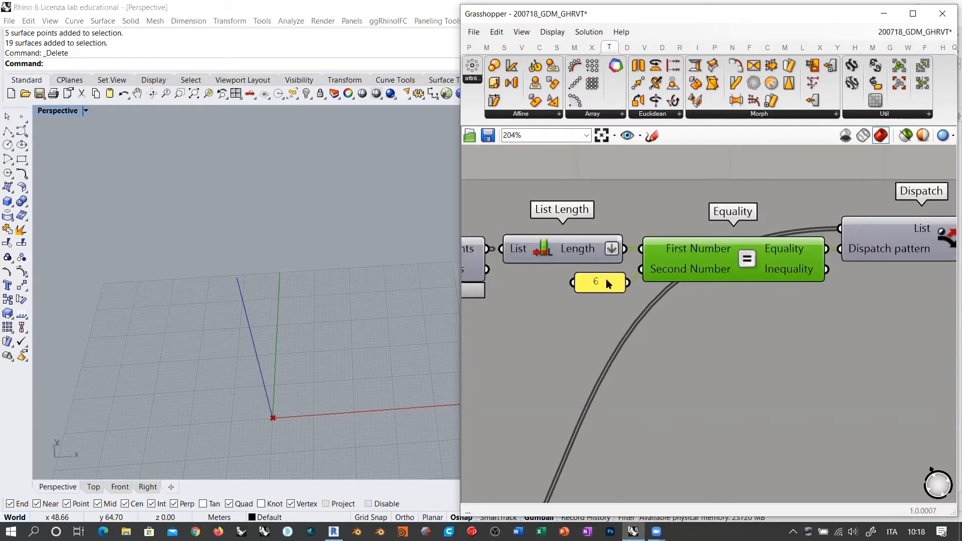
pyautogui.moveTo(789, 254)
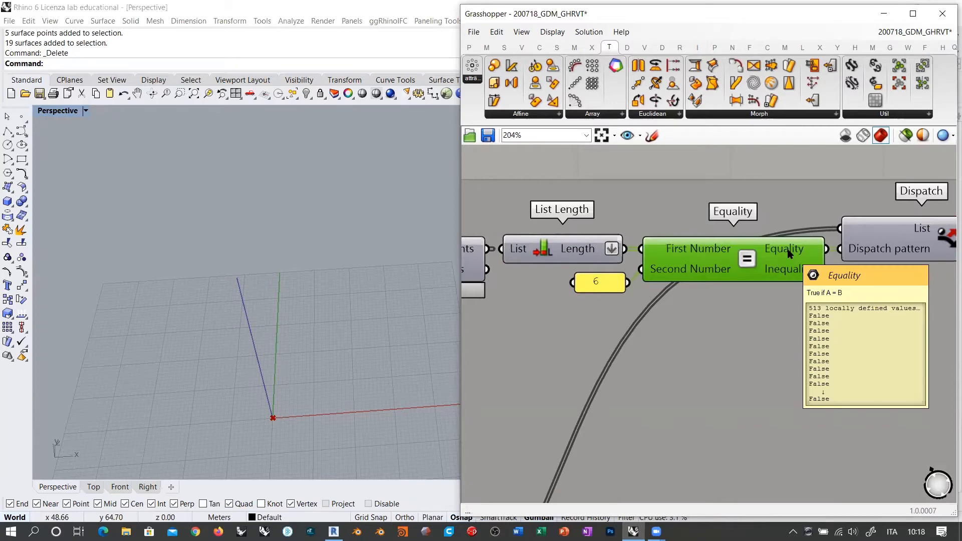
# Add a Curve parameter above Dispatch, feed it from the List A output, and inspect the resulting cells on the tower.
pyautogui.moveTo(836, 249); pyautogui.dragTo(585, 258, button='right')
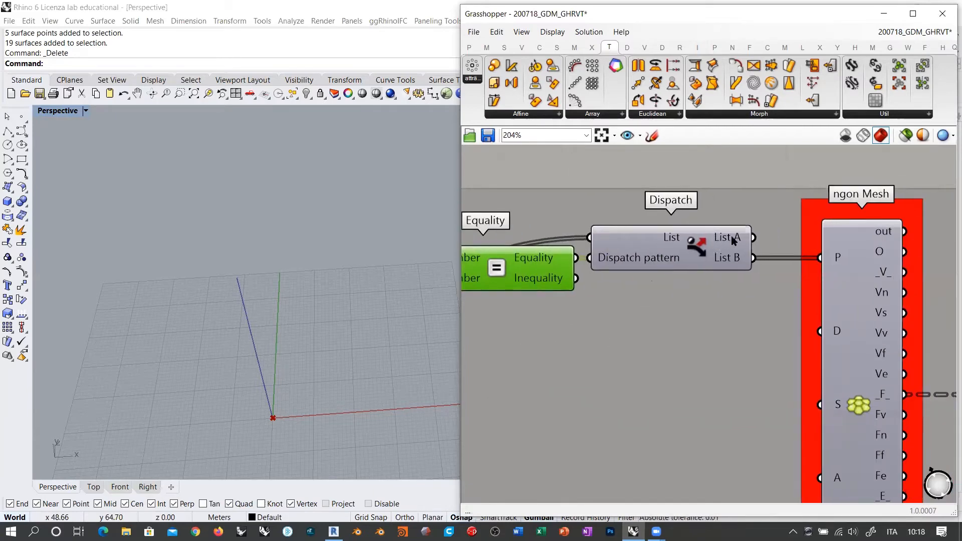
pyautogui.scroll(-3, 733, 241)
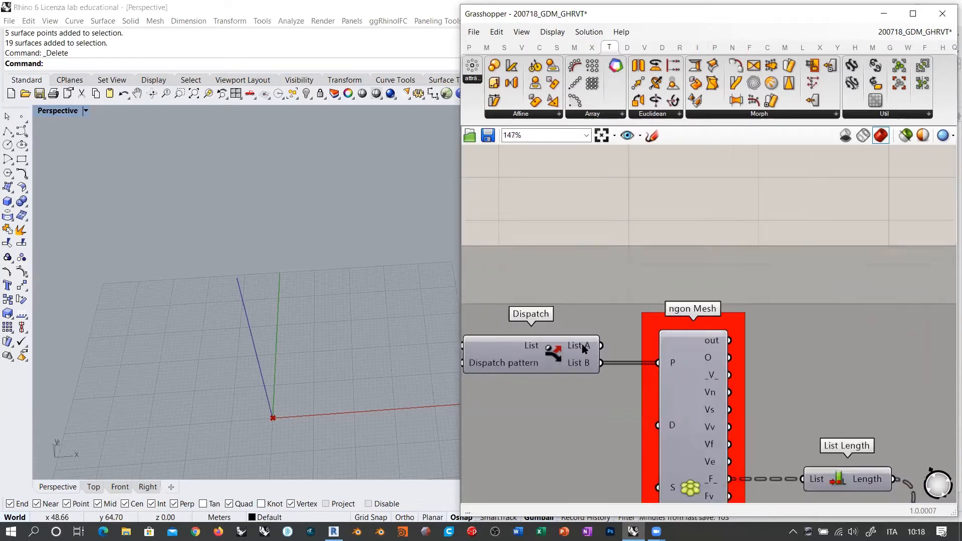
pyautogui.doubleClick(654, 213)
pyautogui.write('curve')
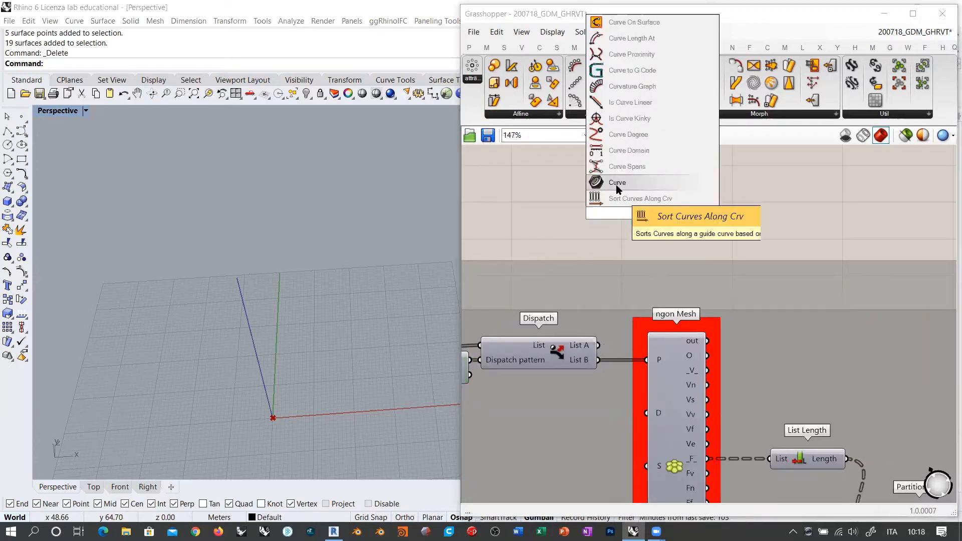
pyautogui.click(616, 189)
pyautogui.moveTo(599, 345); pyautogui.dragTo(632, 213)
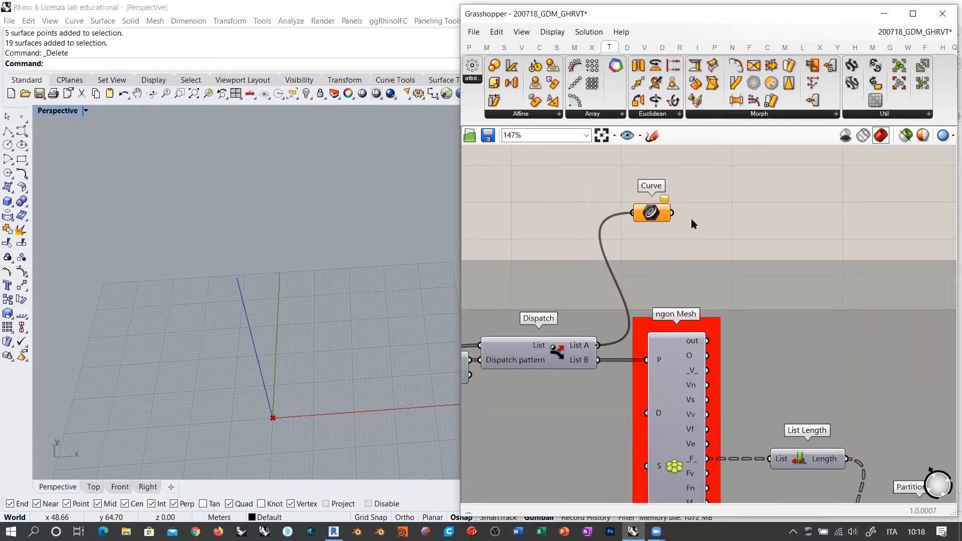
pyautogui.moveTo(319, 265); pyautogui.dragTo(354, 264, button='right')
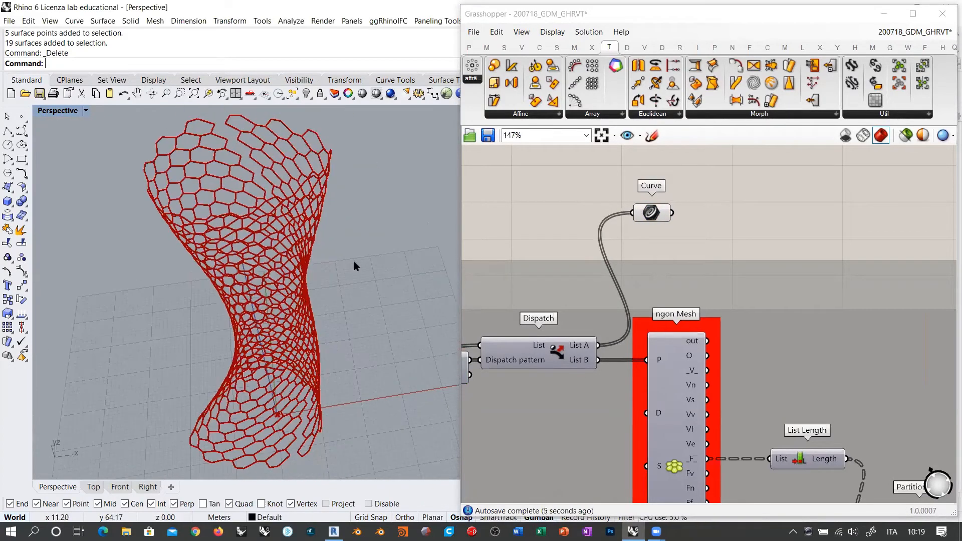
# Replace the Curve parameter's source with Dispatch List B, inspect the incomplete edge cells, and hide the parameter's preview.
pyautogui.moveTo(594, 361); pyautogui.dragTo(627, 221)
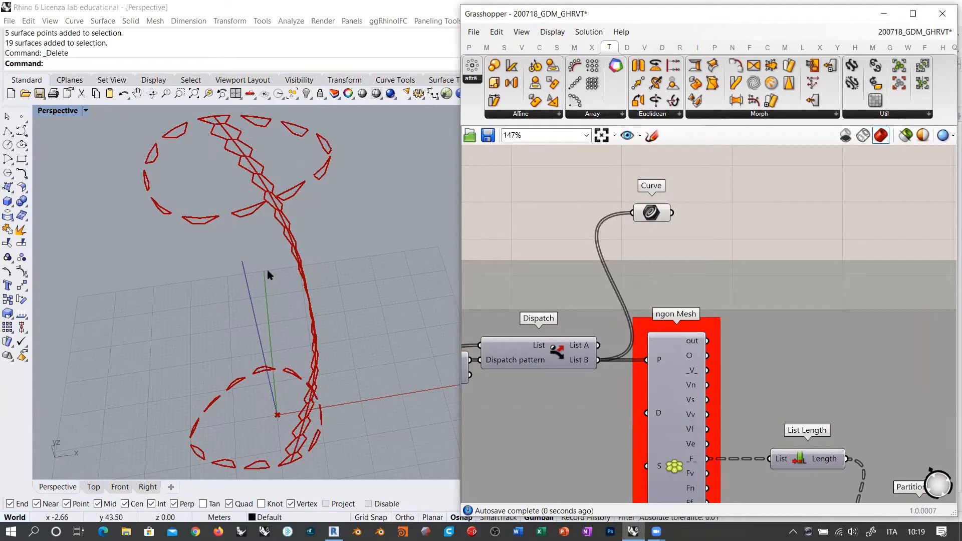
pyautogui.moveTo(266, 275); pyautogui.dragTo(281, 301, button='right')
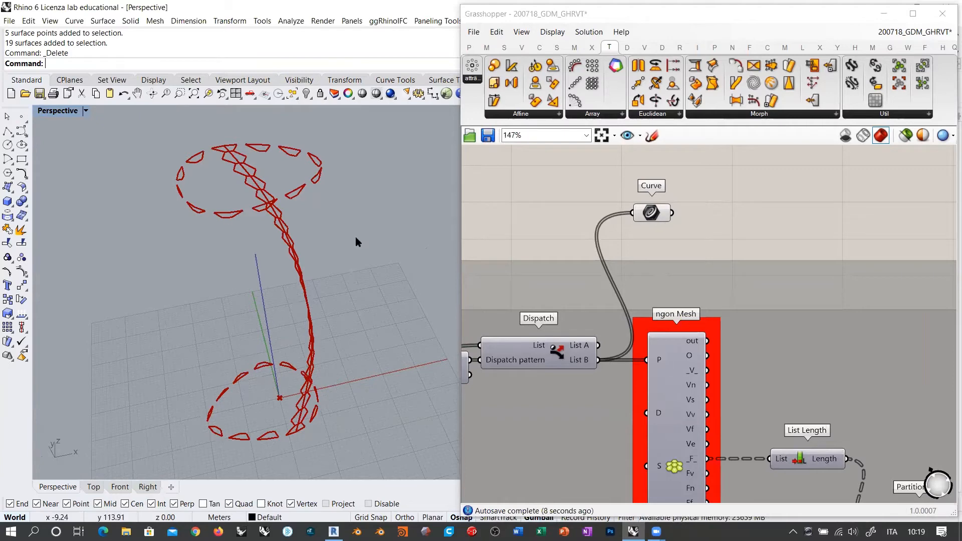
pyautogui.click(651, 214)
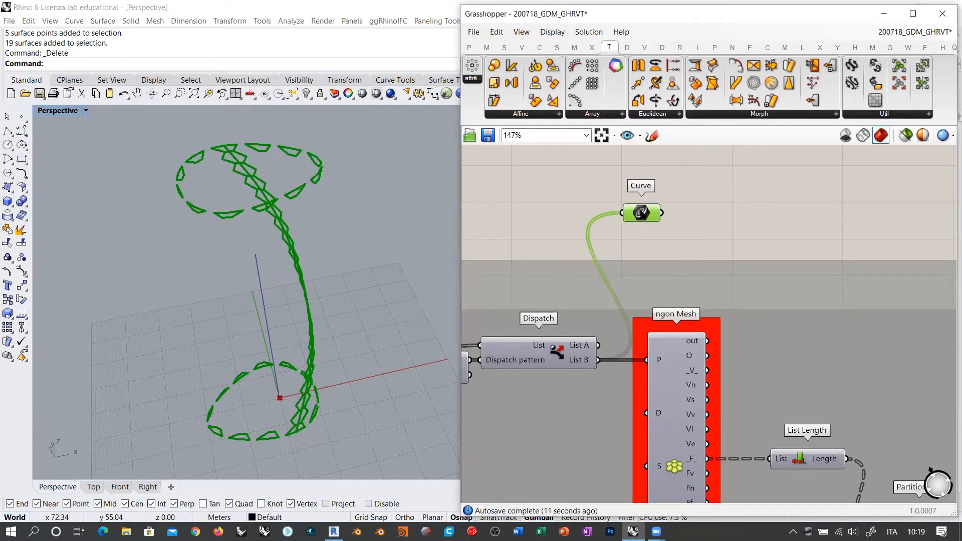
pyautogui.hotkey('ctrl', 'q')
# Widen the Grasshopper window and locate the ngon Mesh component in its plug-in's Make category.
pyautogui.moveTo(746, 389); pyautogui.dragTo(681, 256, button='right')
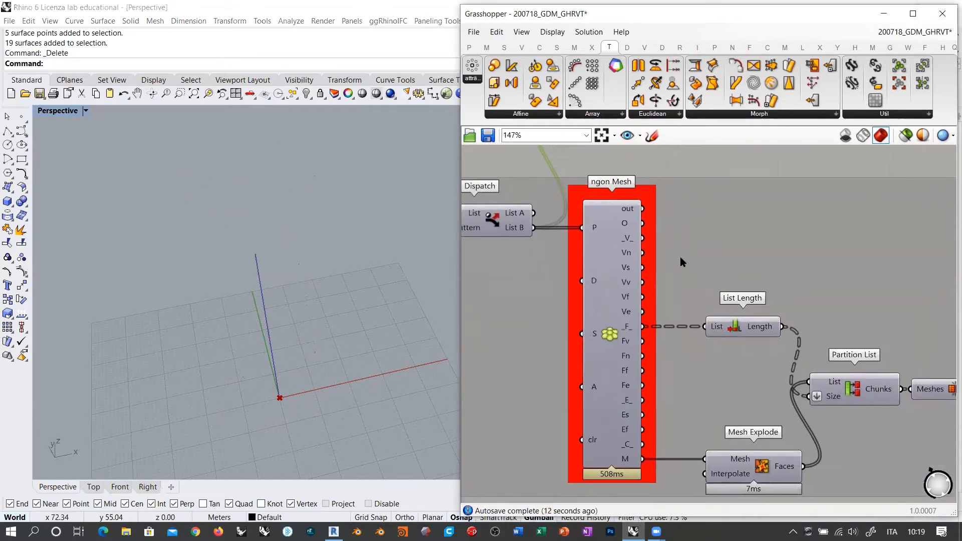
pyautogui.keyDown('ctrl'); pyautogui.keyDown('alt'); pyautogui.click(615, 332); pyautogui.keyUp('alt'); pyautogui.keyUp('ctrl')
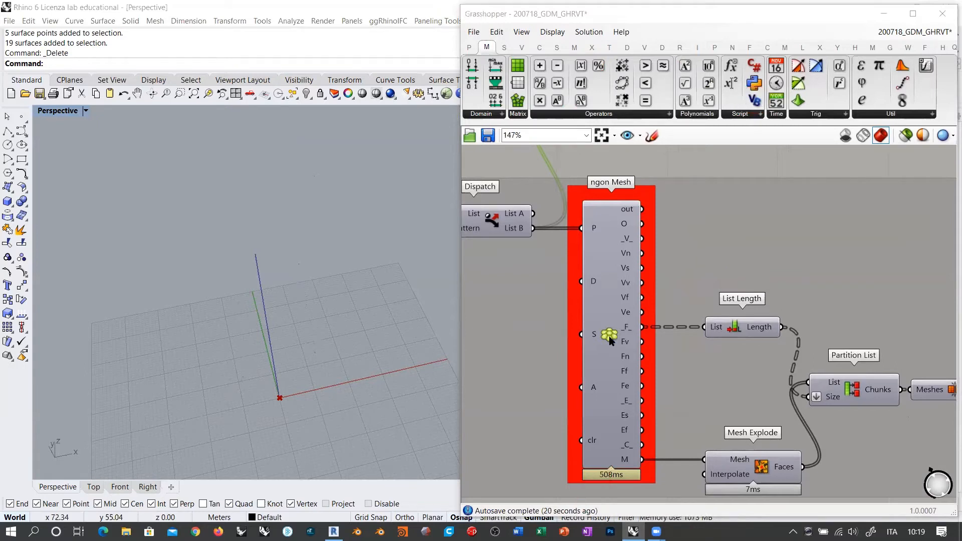
pyautogui.moveTo(611, 337)
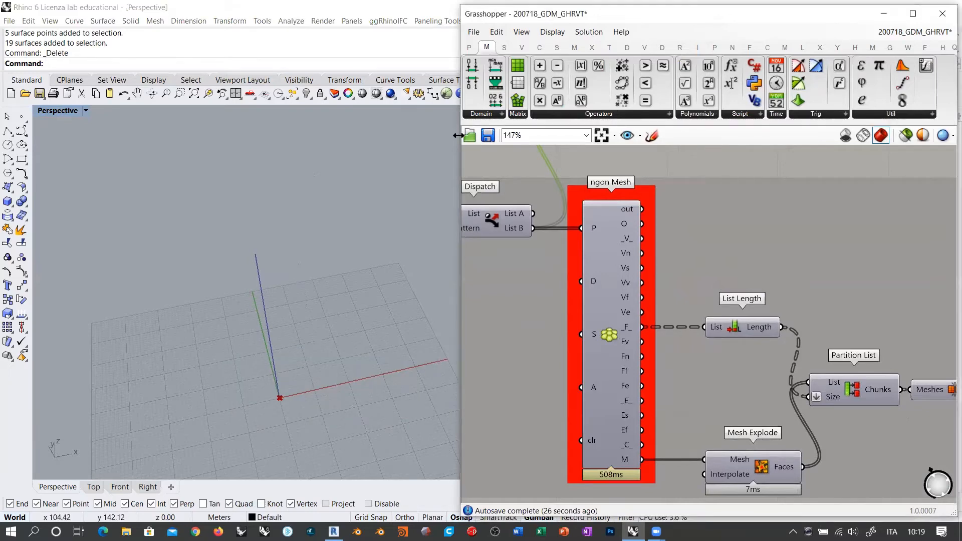
pyautogui.moveTo(459, 135); pyautogui.dragTo(94, 135)
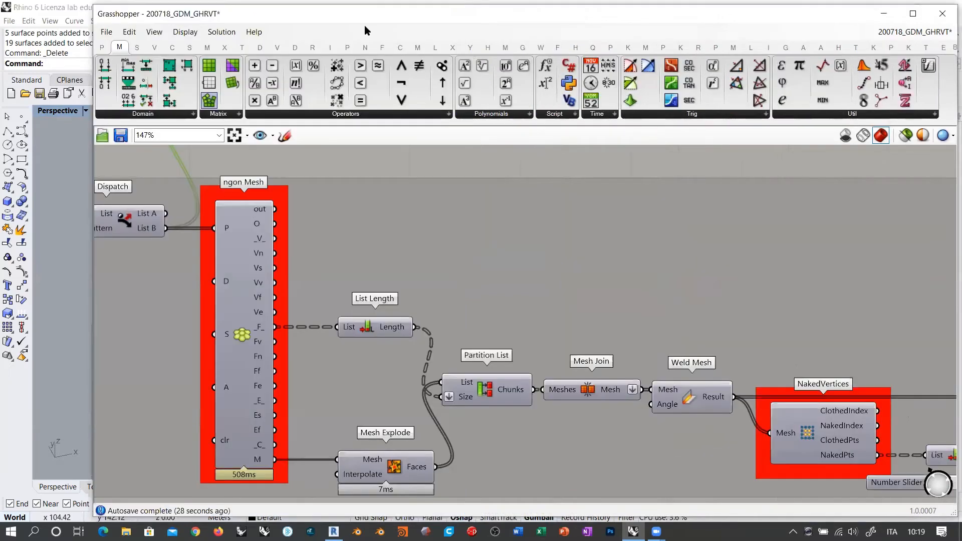
pyautogui.click(418, 47)
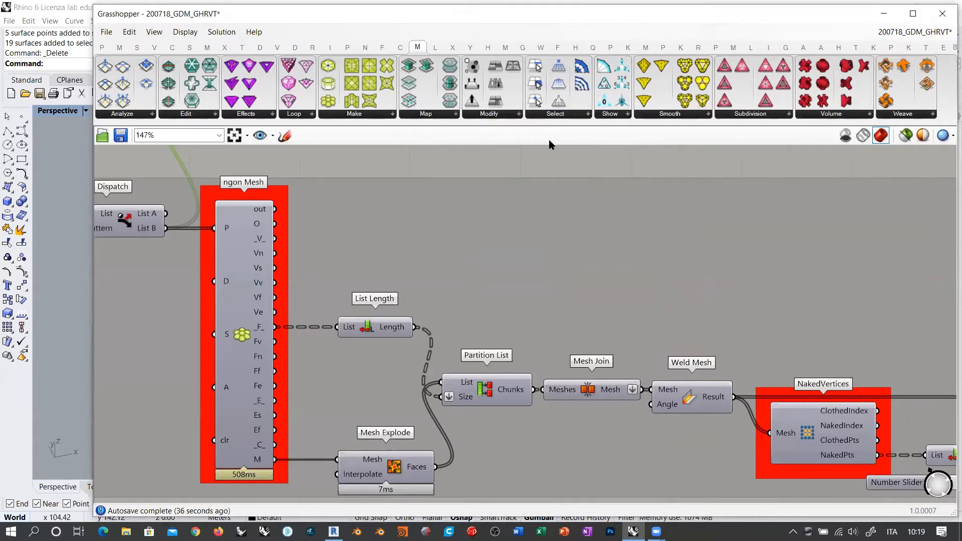
pyautogui.click(346, 114)
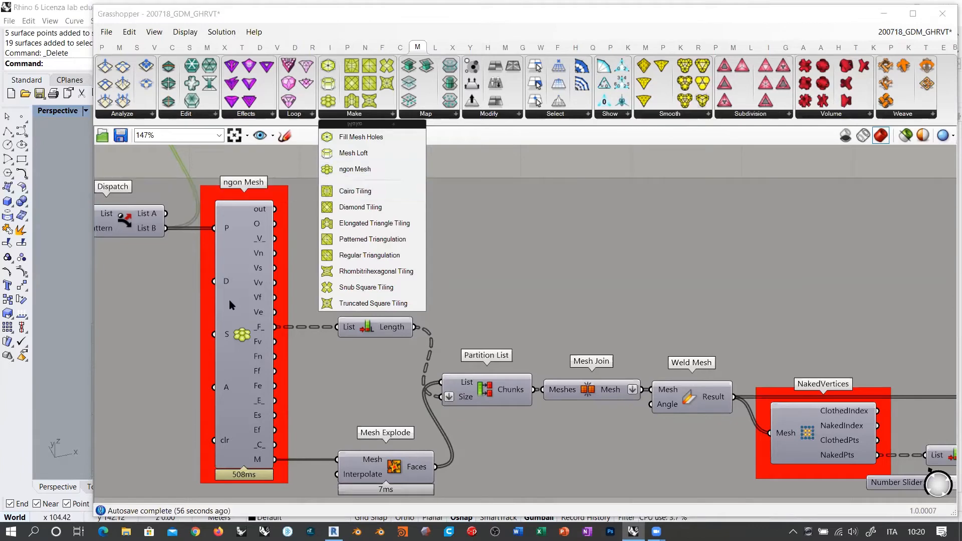
pyautogui.click(241, 329)
pyautogui.click(244, 340)
pyautogui.click(305, 271)
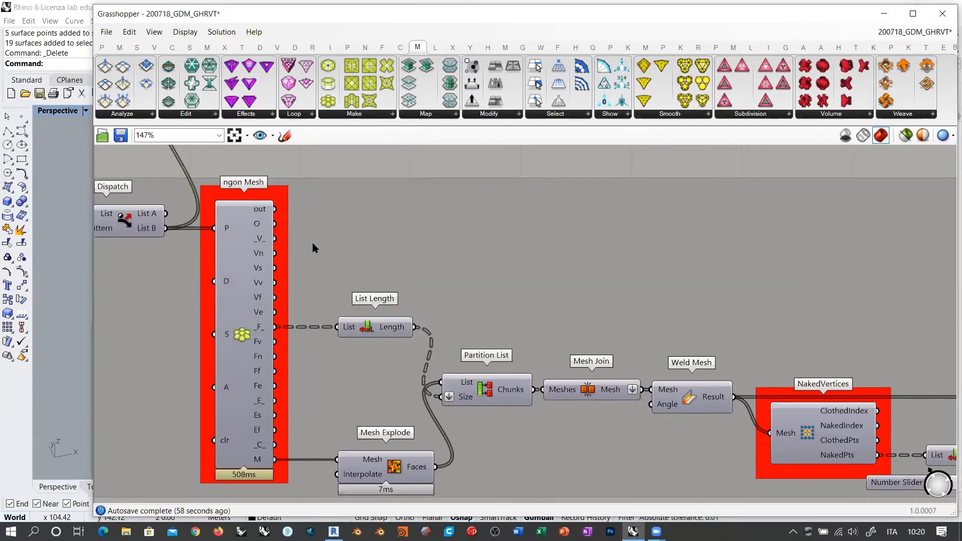
# Narrow the Grasshopper window to reveal the viewport and check the Dispatch List B data feeding ngon Mesh's P input.
pyautogui.moveTo(365, 243); pyautogui.dragTo(531, 260, button='right')
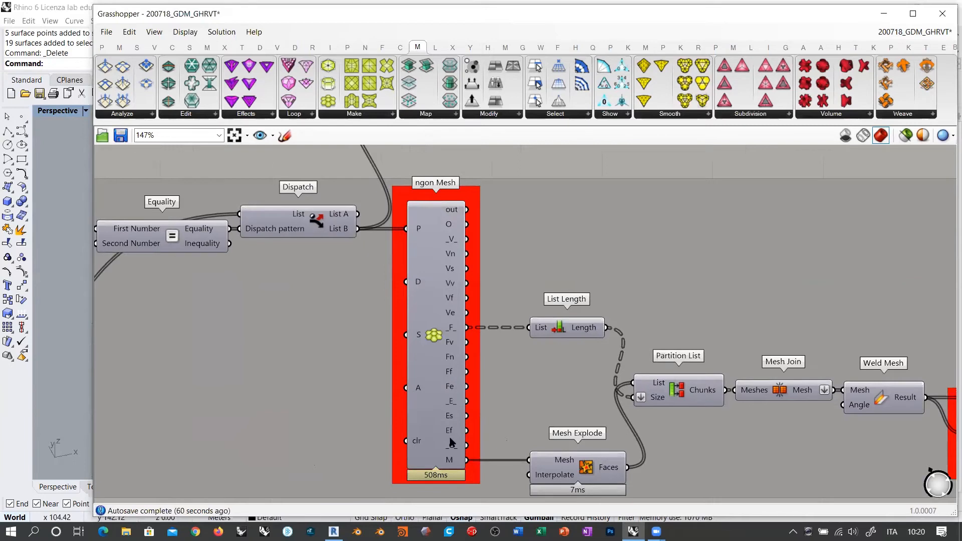
pyautogui.moveTo(454, 329)
pyautogui.moveTo(94, 229); pyautogui.dragTo(535, 231)
pyautogui.moveTo(799, 241); pyautogui.dragTo(667, 254, button='right')
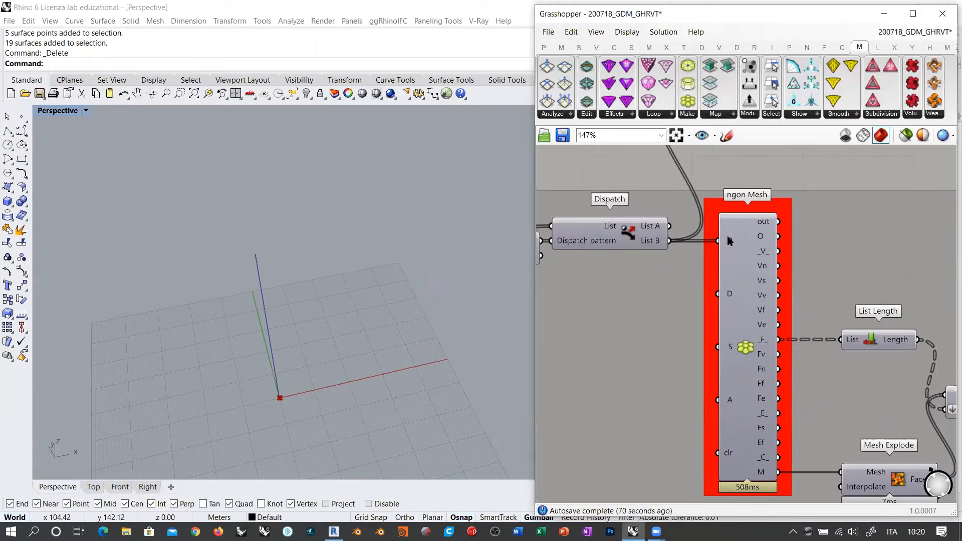
pyautogui.moveTo(729, 237)
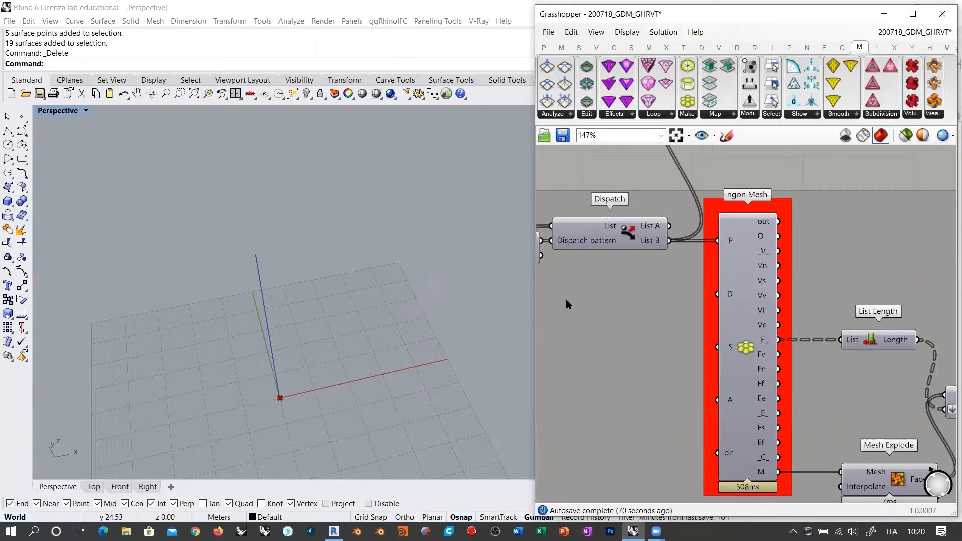
pyautogui.moveTo(654, 246)
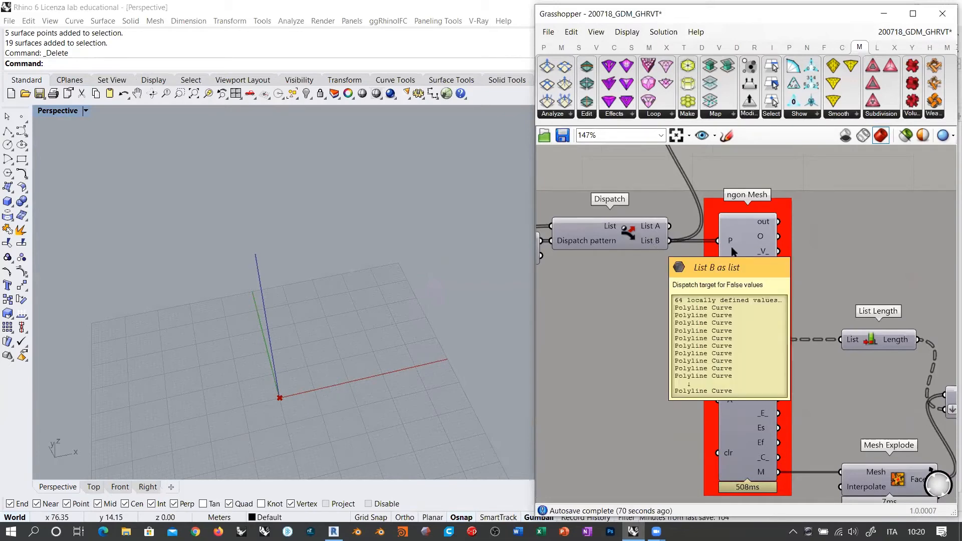
# Preview the ngon Mesh output, examine the triangulated edge cells up close, and hide it again.
pyautogui.click(738, 330)
pyautogui.hotkey('ctrl', 'q')
pyautogui.click(632, 316)
pyautogui.moveTo(265, 261); pyautogui.dragTo(241, 186, button='right')
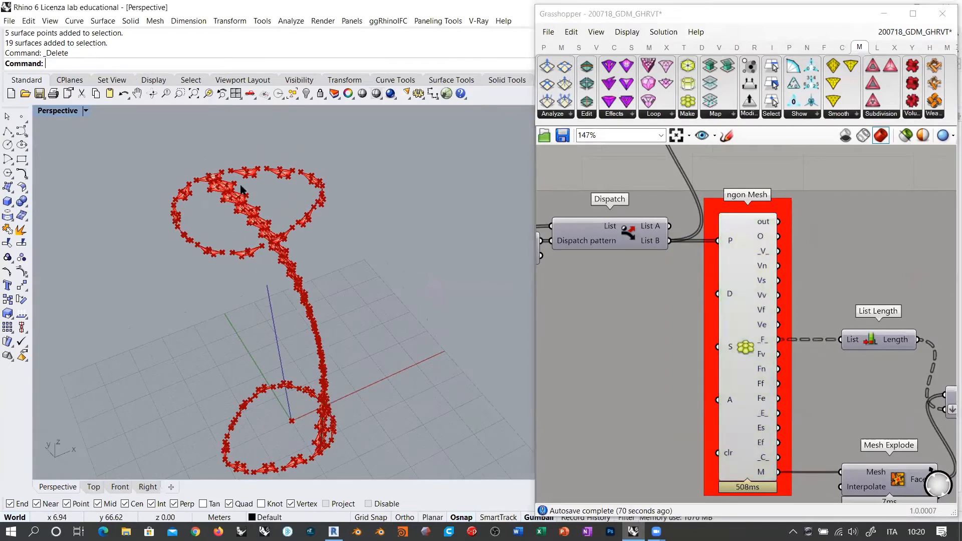
pyautogui.scroll(8, 241, 190)
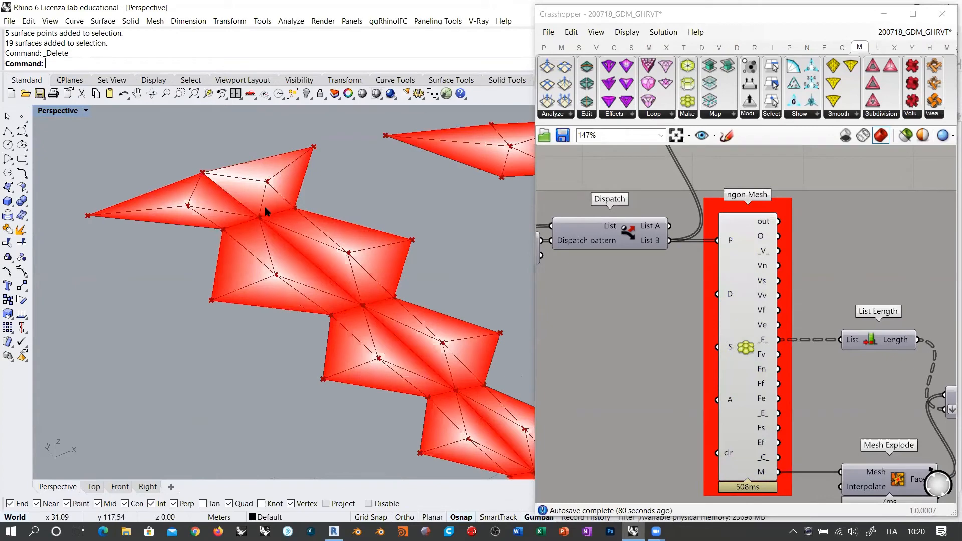
pyautogui.keyDown('shift'); pyautogui.moveTo(400, 240); pyautogui.dragTo(375, 229, button='right'); pyautogui.keyUp('shift')
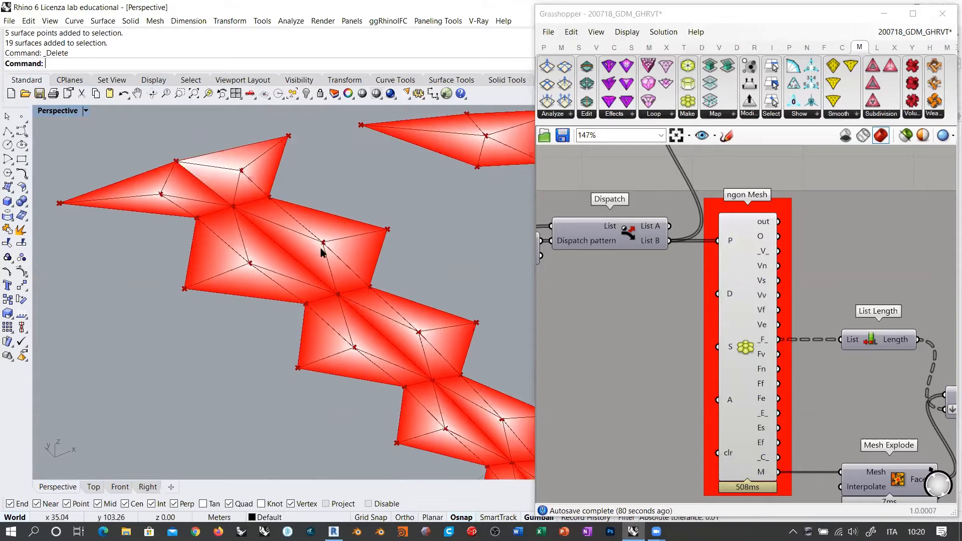
pyautogui.scroll(-3, 256, 228)
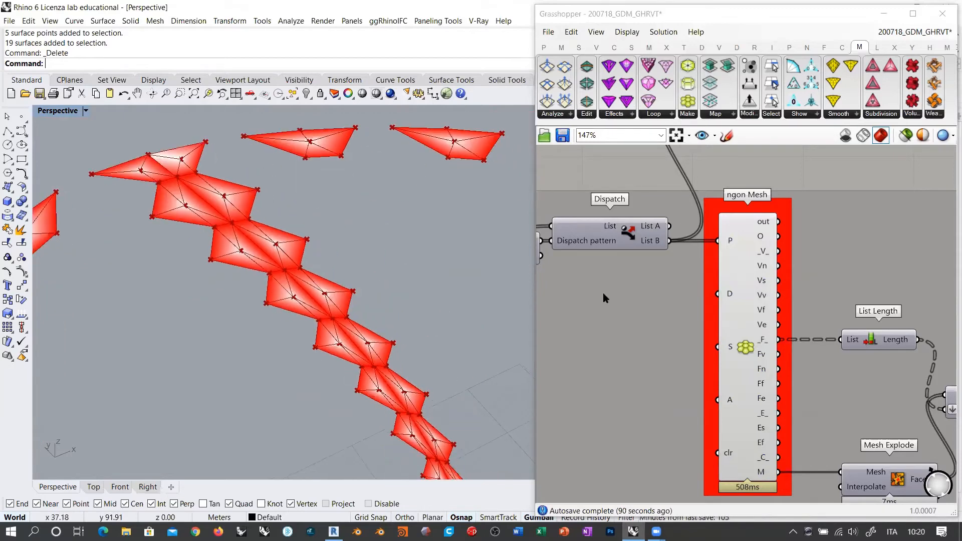
pyautogui.click(747, 332)
pyautogui.hotkey('ctrl', 'q')
# Locate the Mesh Explode component in the component library and read its component information to identify its source plug-in.
pyautogui.moveTo(850, 377); pyautogui.dragTo(650, 285, button='right')
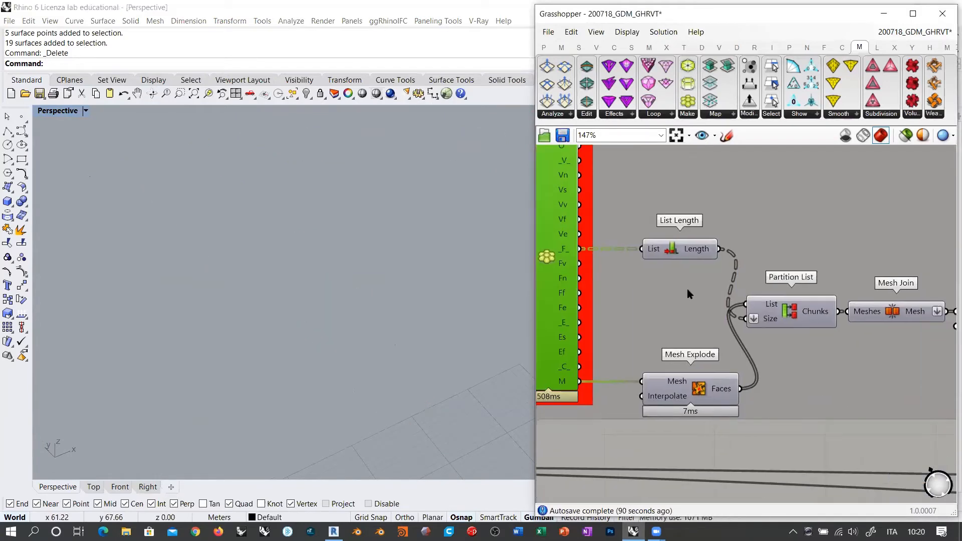
pyautogui.moveTo(750, 308); pyautogui.dragTo(691, 297, button='right')
pyautogui.moveTo(655, 380); pyautogui.dragTo(774, 387, button='right')
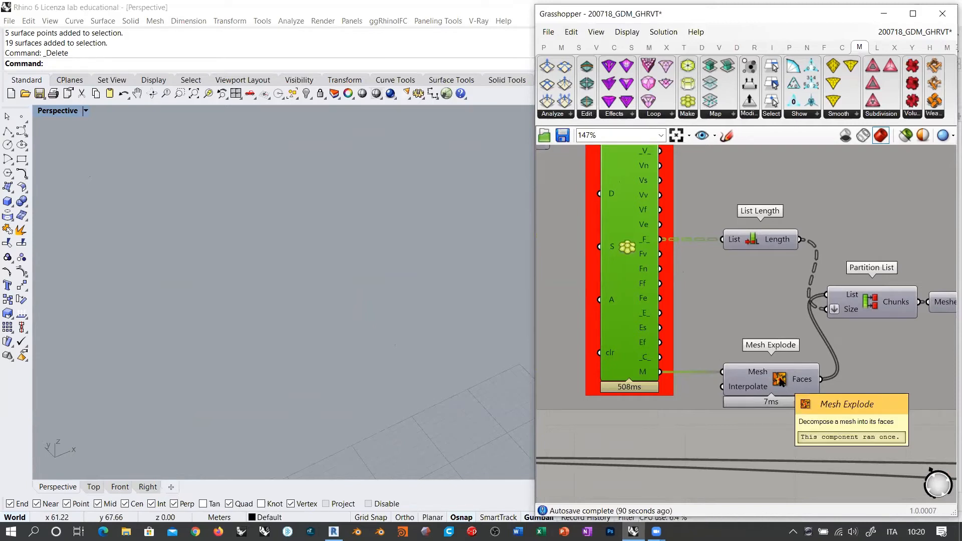
pyautogui.keyDown('ctrl'); pyautogui.keyDown('alt'); pyautogui.click(782, 383); pyautogui.keyUp('alt'); pyautogui.keyUp('ctrl')
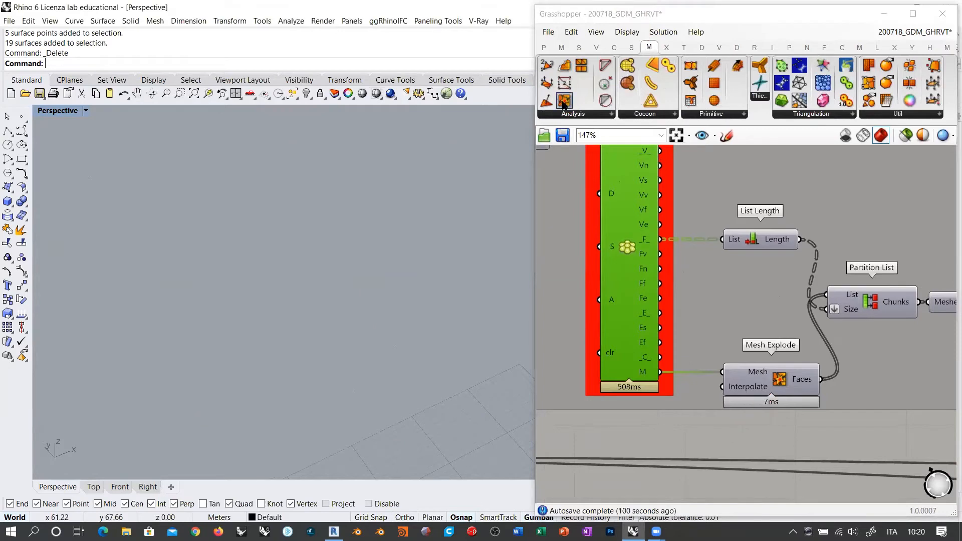
pyautogui.rightClick(564, 103)
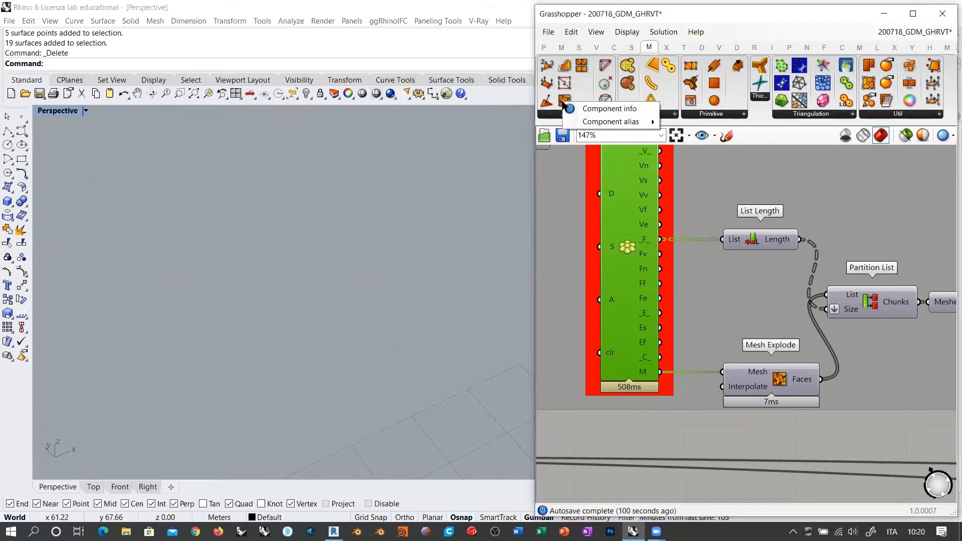
pyautogui.click(584, 108)
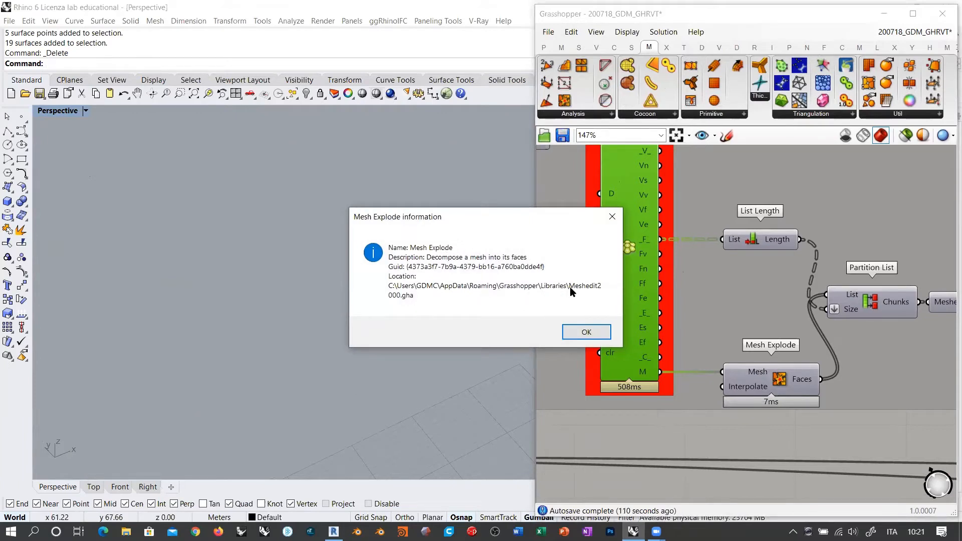
pyautogui.click(587, 333)
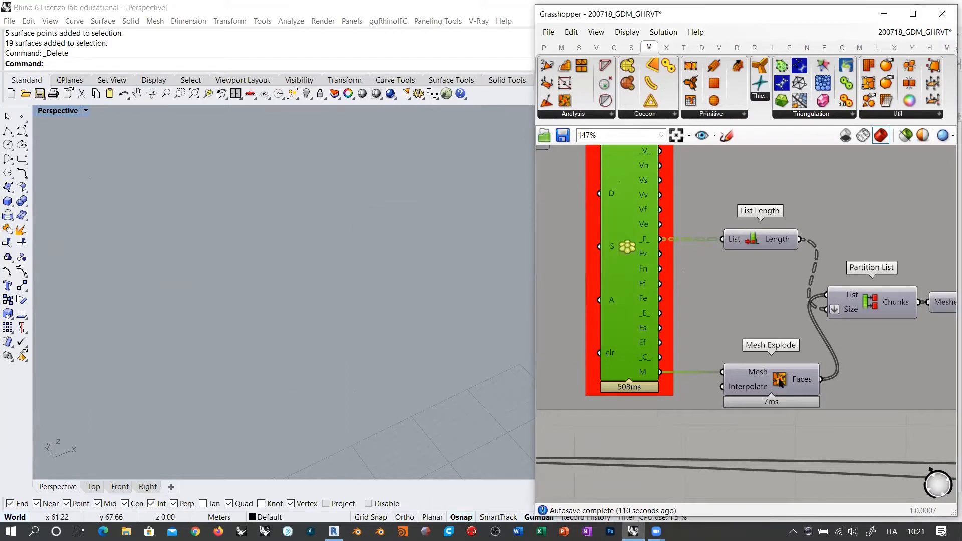
# Move Mesh Explode slightly closer to ngon Mesh, then preview its exploded faces and hide them again.
pyautogui.moveTo(781, 382); pyautogui.dragTo(764, 380)
pyautogui.click(753, 362)
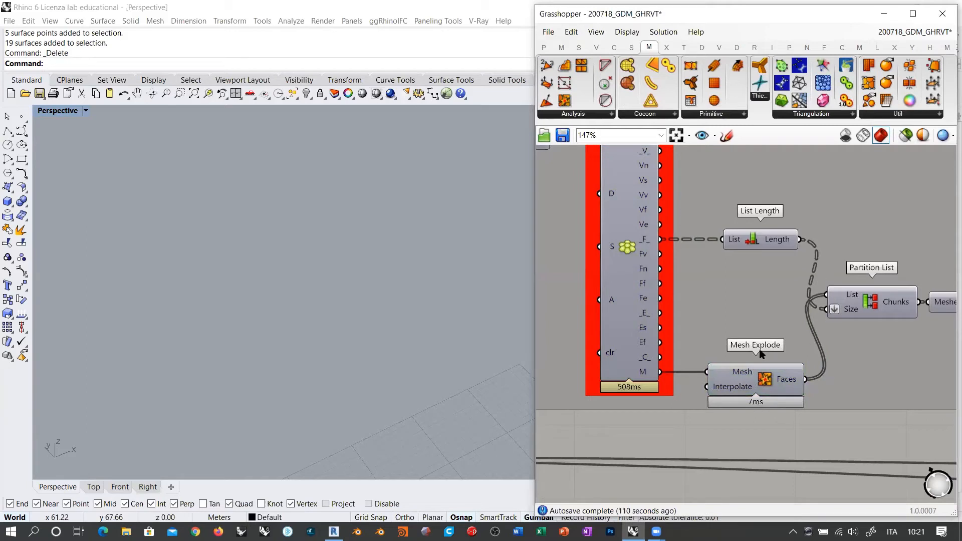
pyautogui.click(776, 384)
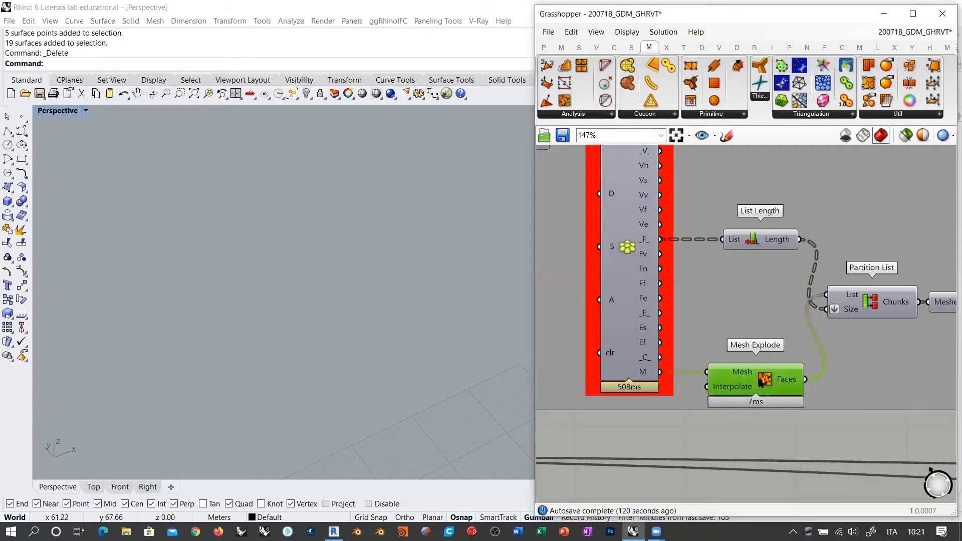
pyautogui.click(675, 357)
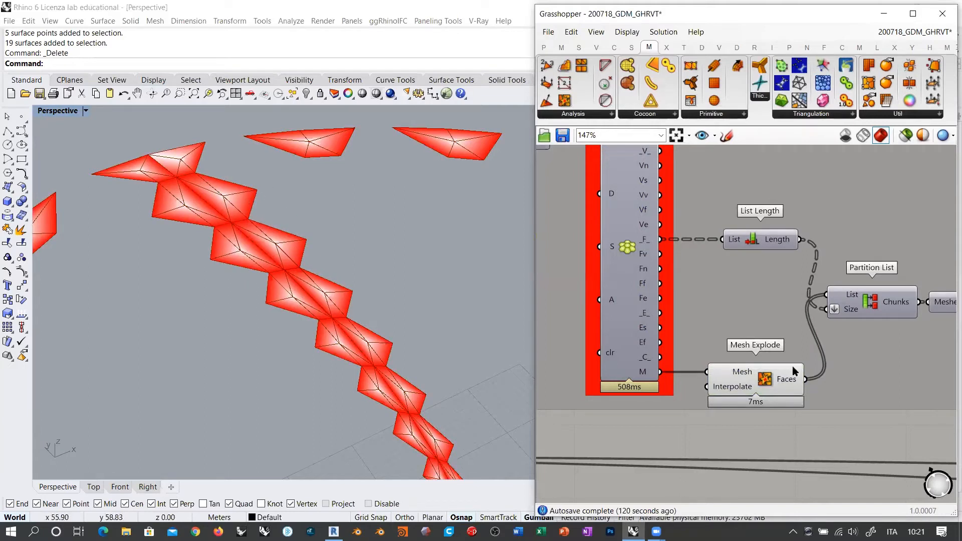
pyautogui.moveTo(789, 382)
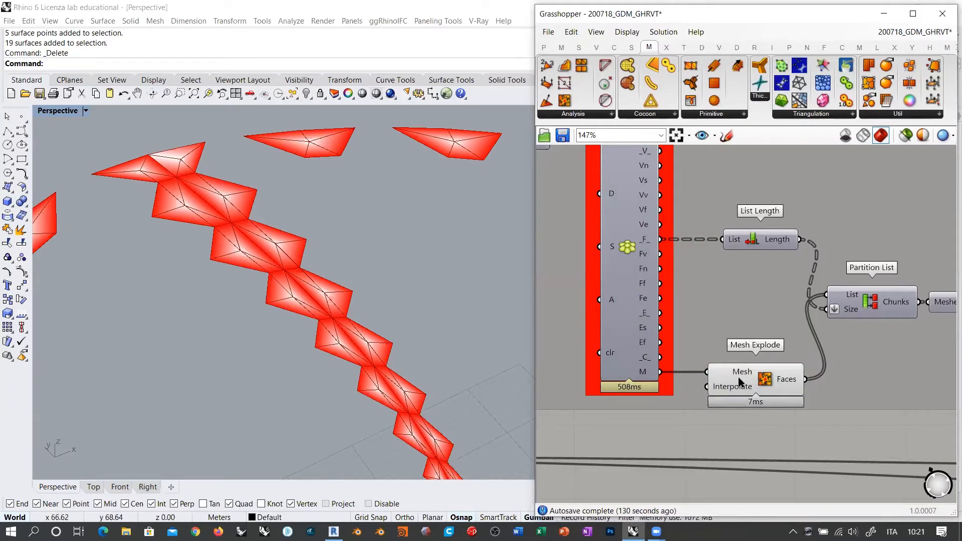
pyautogui.click(771, 386)
pyautogui.hotkey('ctrl', 'q')
# Attach a tall panel to ngon Mesh's _F_ output and read the vertex lists stored for each face.
pyautogui.moveTo(718, 309); pyautogui.dragTo(628, 317, button='right')
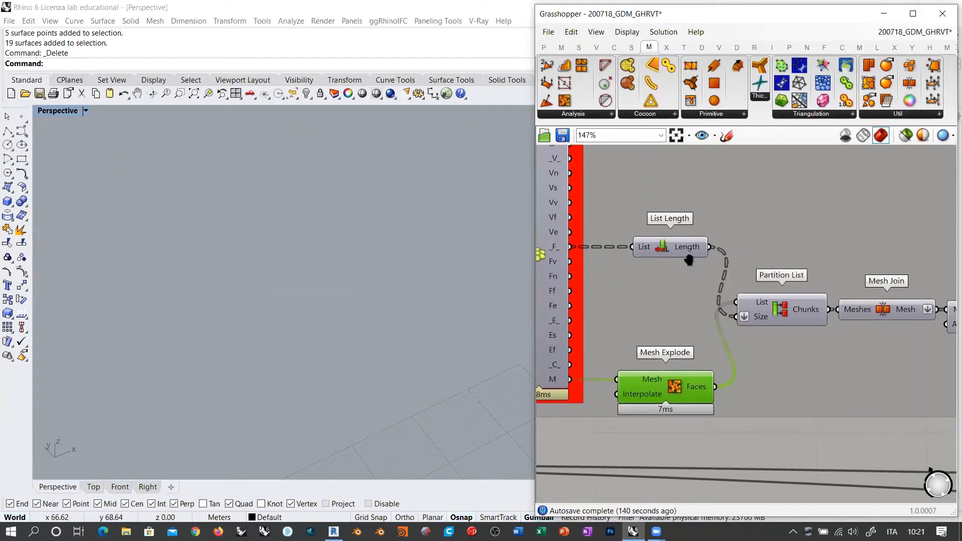
pyautogui.scroll(-3, 689, 260)
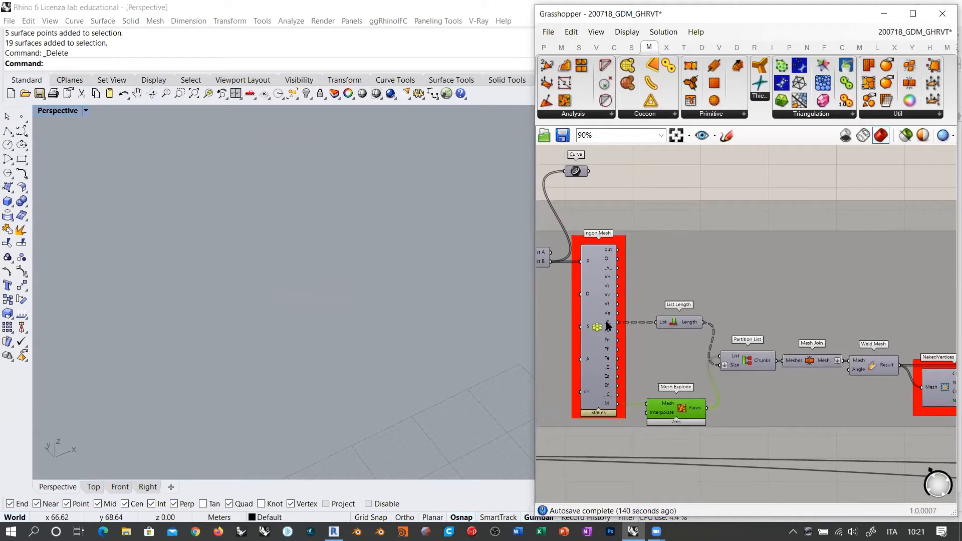
pyautogui.moveTo(608, 326)
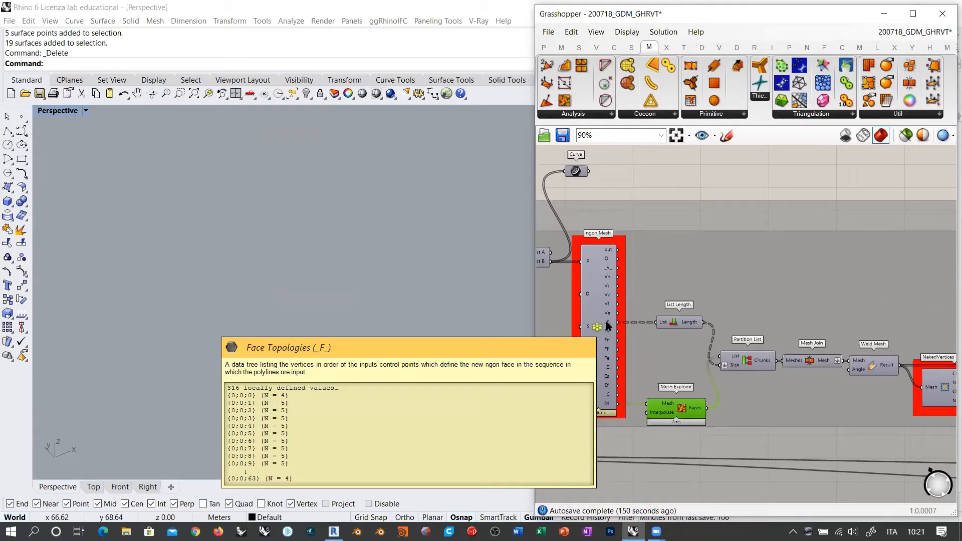
pyautogui.doubleClick(676, 181)
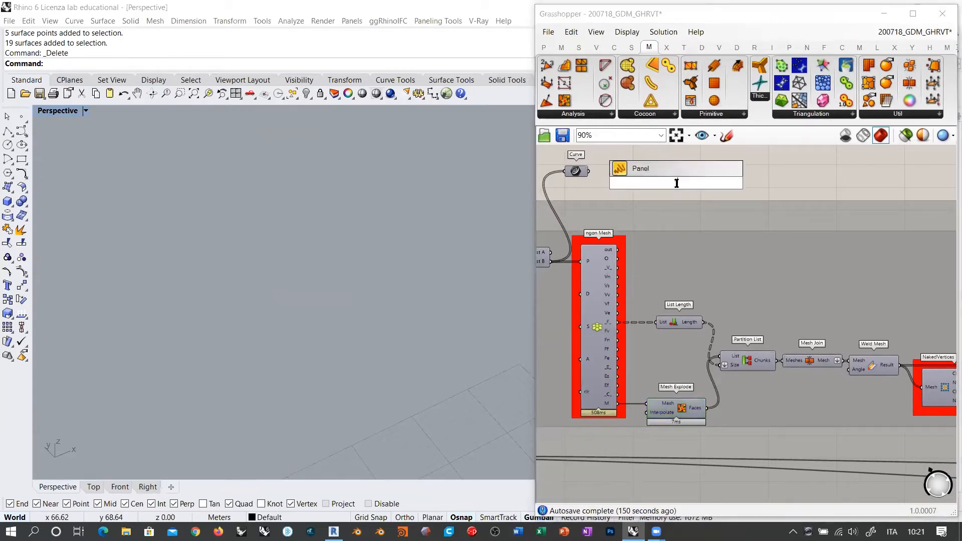
pyautogui.press('Return')
pyautogui.moveTo(621, 323); pyautogui.dragTo(639, 183)
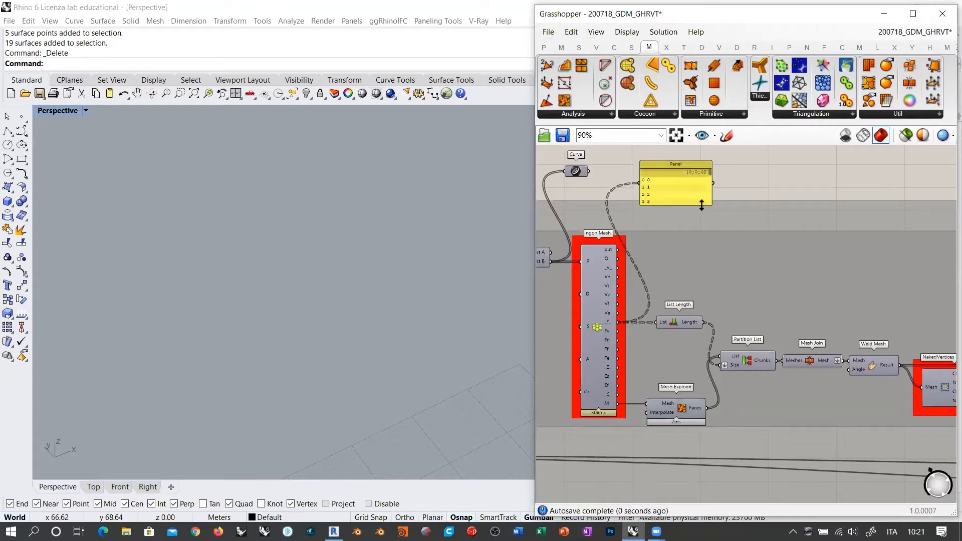
pyautogui.moveTo(701, 206); pyautogui.dragTo(695, 317)
pyautogui.scroll(4, 660, 186)
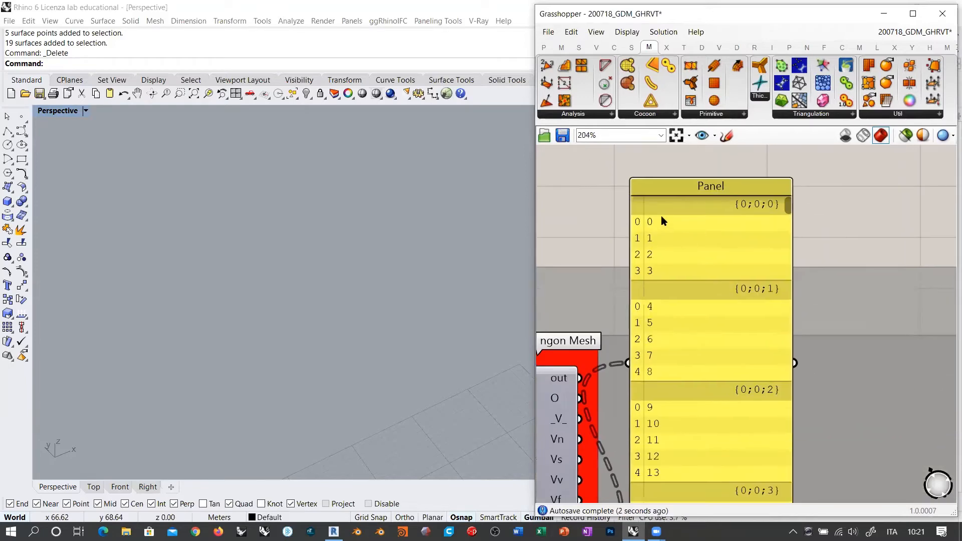
pyautogui.scroll(-3, 690, 258)
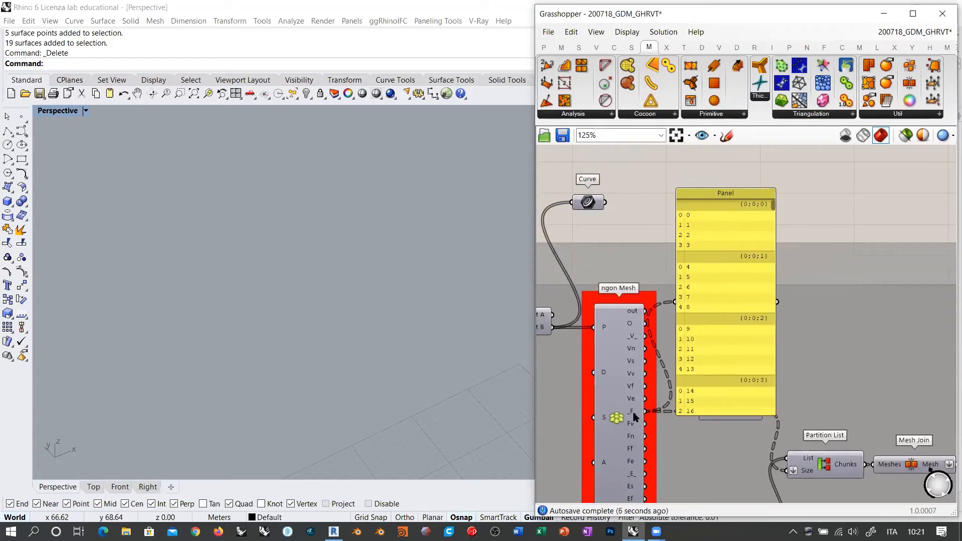
# Check the ngon Mesh geometry in the viewport, hide it again, and delete the panel reading its _F_ output.
pyautogui.click(612, 374)
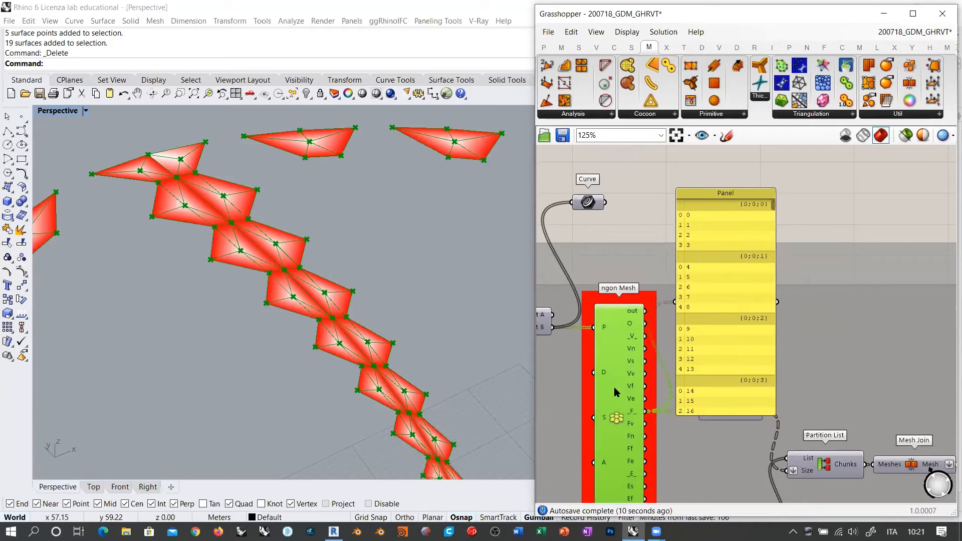
pyautogui.hotkey('ctrl', 'q')
pyautogui.click(714, 326)
pyautogui.press('Delete')
# Highlight the Partition List component and examine the mesh faces it groups into chunks.
pyautogui.moveTo(794, 447); pyautogui.dragTo(665, 244, button='right')
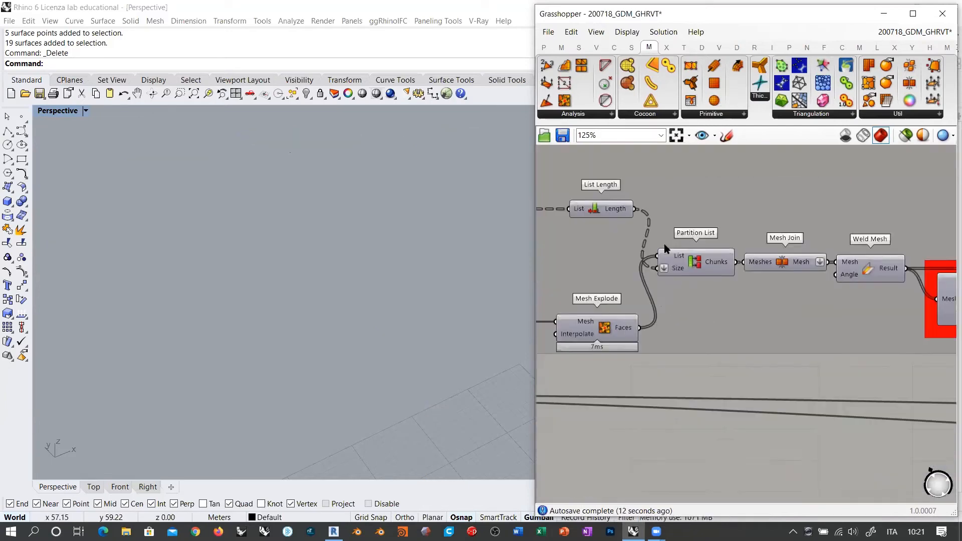
pyautogui.scroll(2, 665, 245)
pyautogui.click(666, 253)
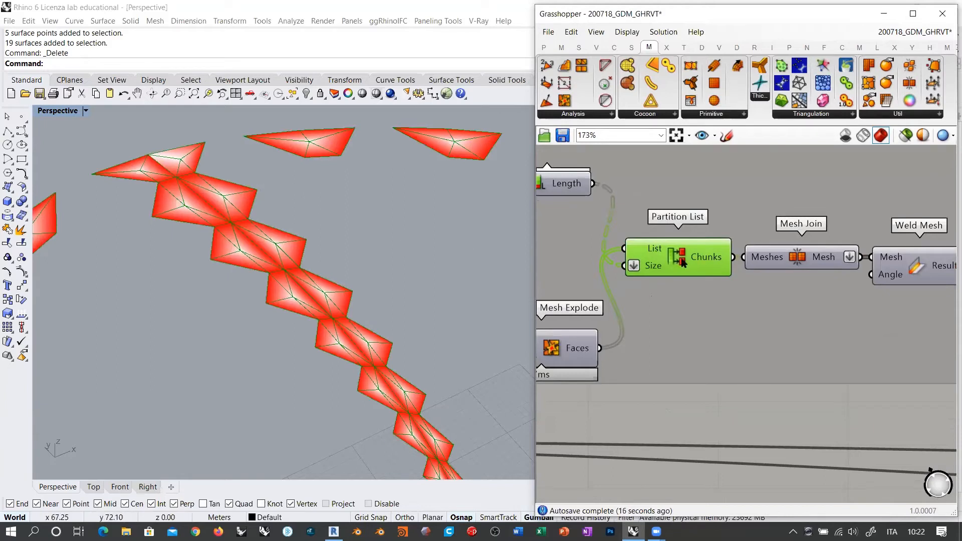
pyautogui.moveTo(682, 266); pyautogui.dragTo(711, 288, button='right')
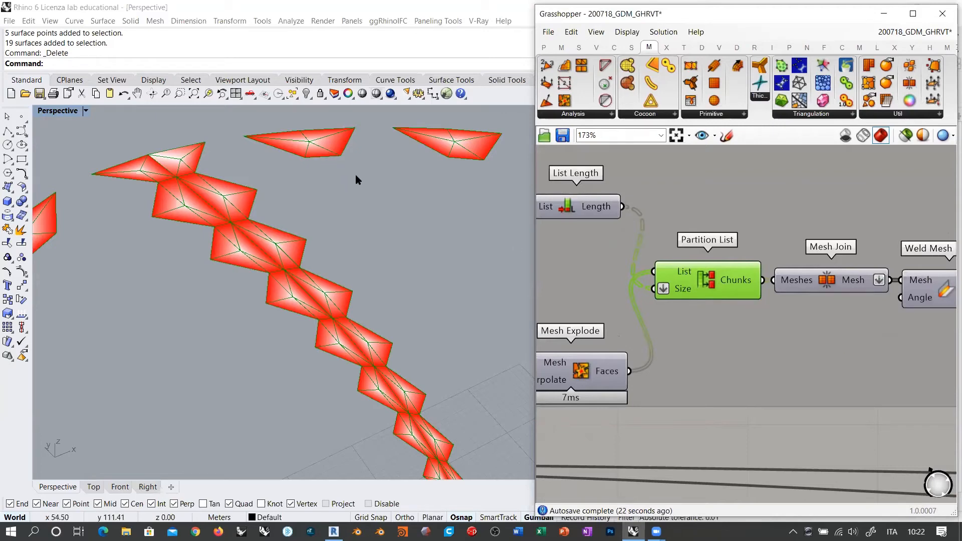
# Highlight Mesh Join, read its Mesh output data, and compare it with the Weld Mesh result in the viewport.
pyautogui.moveTo(845, 281); pyautogui.dragTo(672, 270, button='right')
pyautogui.click(671, 271)
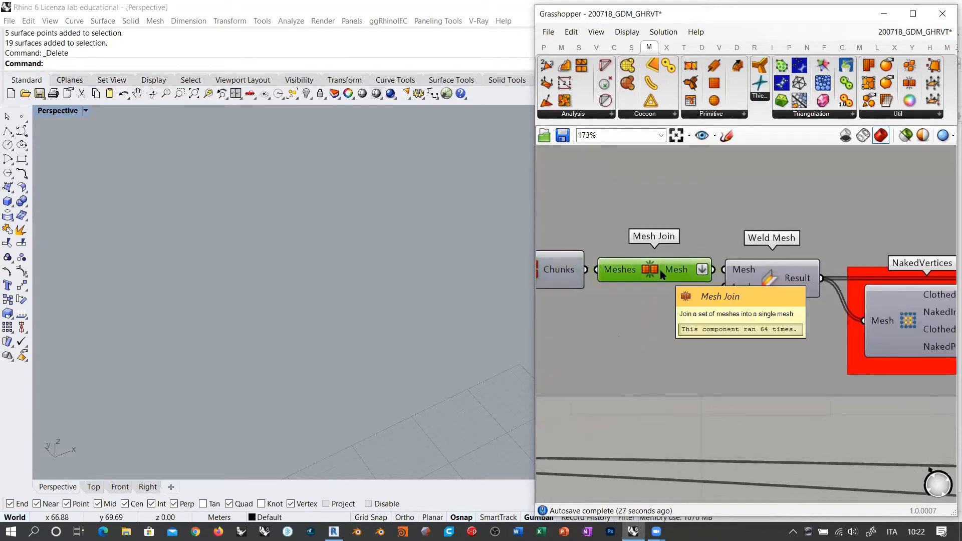
pyautogui.moveTo(677, 272)
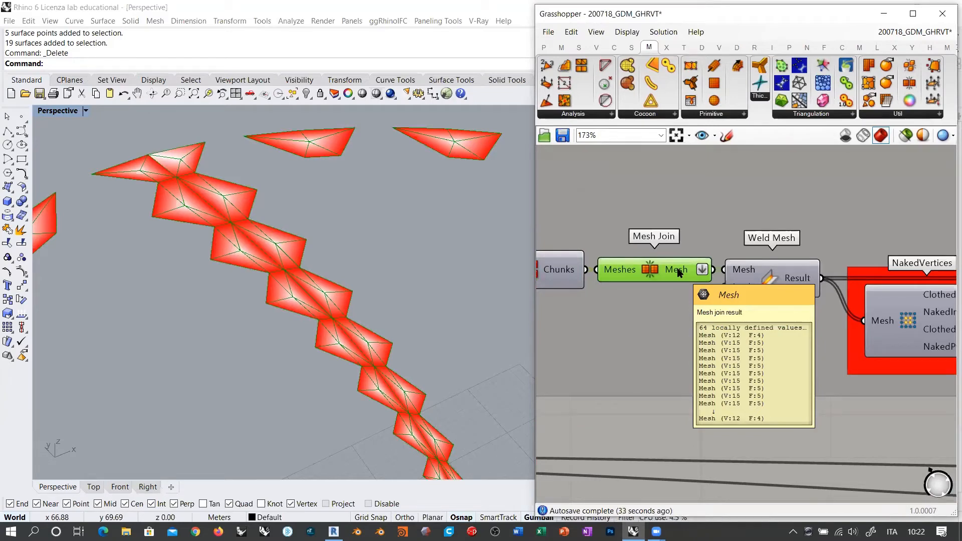
pyautogui.moveTo(772, 272); pyautogui.dragTo(671, 272, button='right')
pyautogui.click(671, 271)
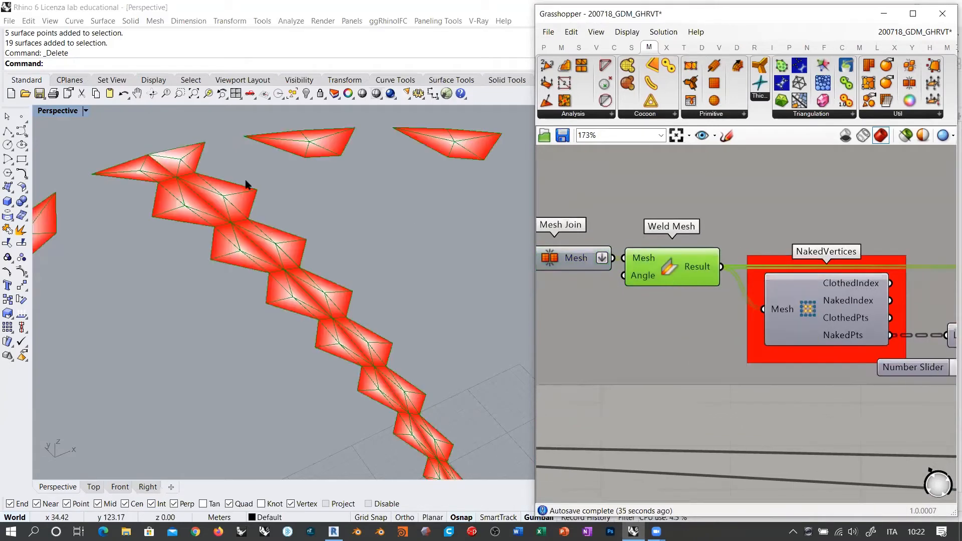
# Select NakedVertices and trace its NakedPts output through List Length and Equality to Cull Pattern.
pyautogui.moveTo(801, 319); pyautogui.dragTo(676, 291, button='right')
pyautogui.click(672, 281)
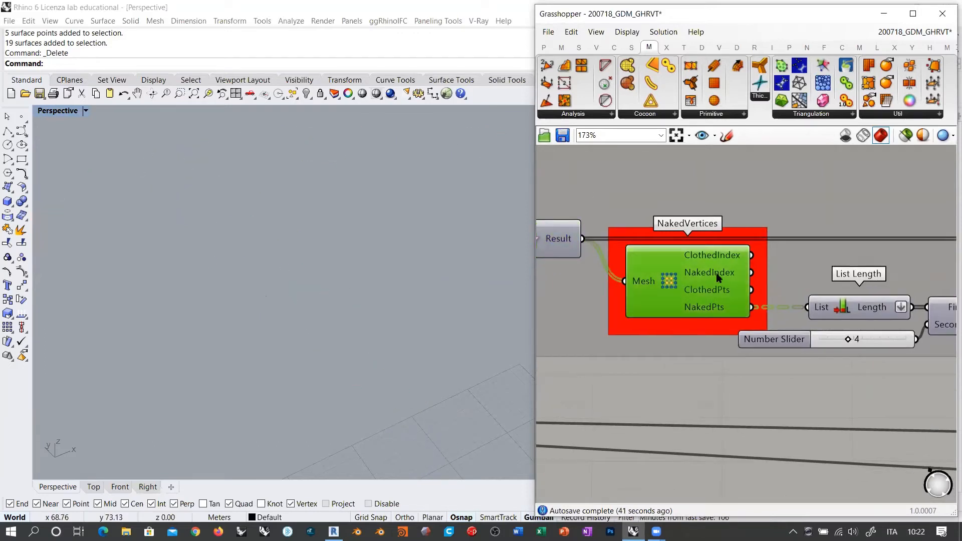
pyautogui.moveTo(830, 321); pyautogui.dragTo(629, 299, button='right')
pyautogui.moveTo(799, 316); pyautogui.dragTo(655, 322, button='right')
pyautogui.moveTo(698, 298); pyautogui.dragTo(664, 305, button='right')
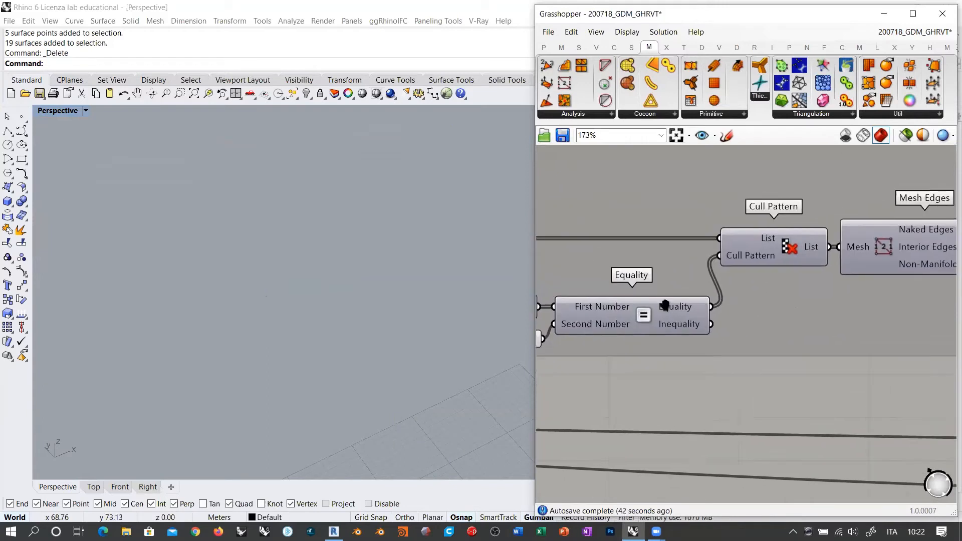
# Highlight the Mesh Edges component and locate its extracted edges across the full tower height.
pyautogui.moveTo(899, 248); pyautogui.dragTo(762, 271, button='right')
pyautogui.click(757, 271)
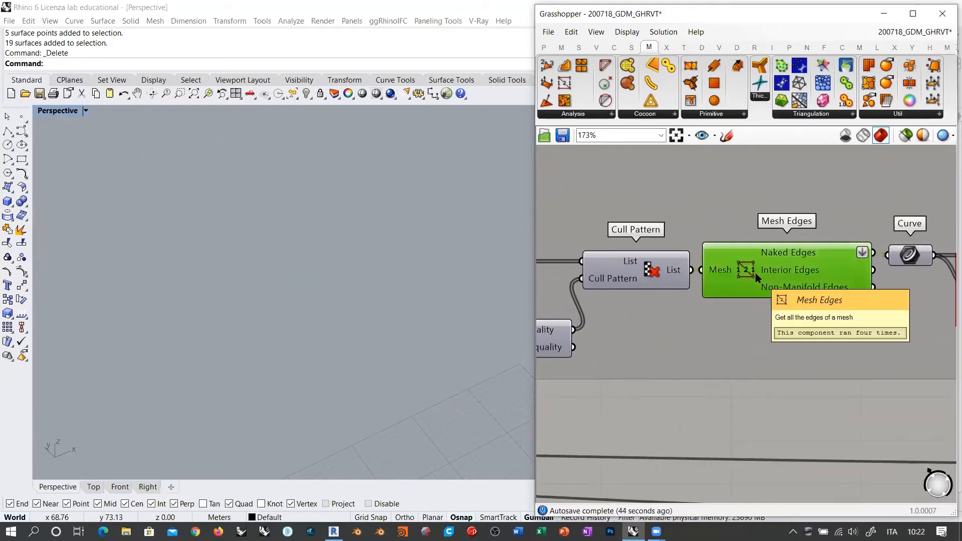
pyautogui.scroll(-5, 770, 271)
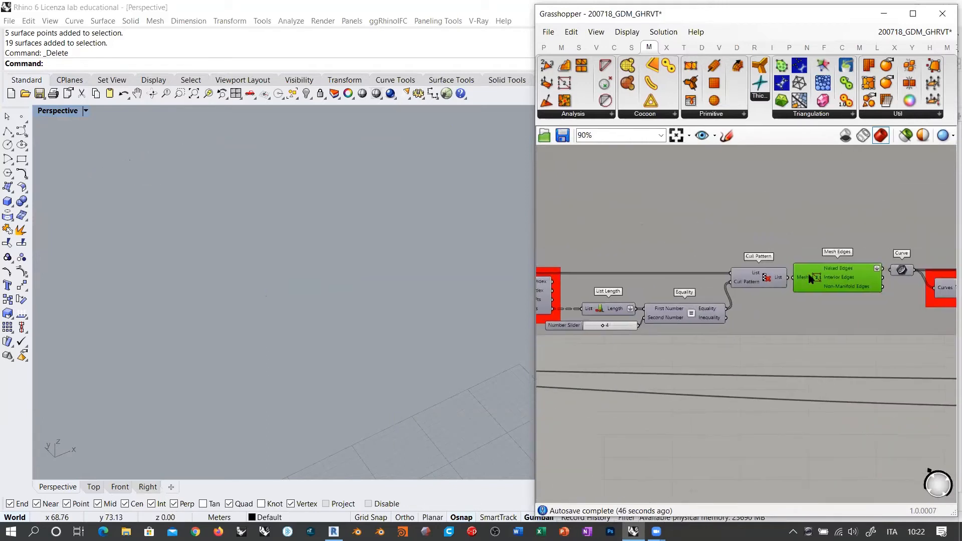
pyautogui.scroll(-8, 218, 165)
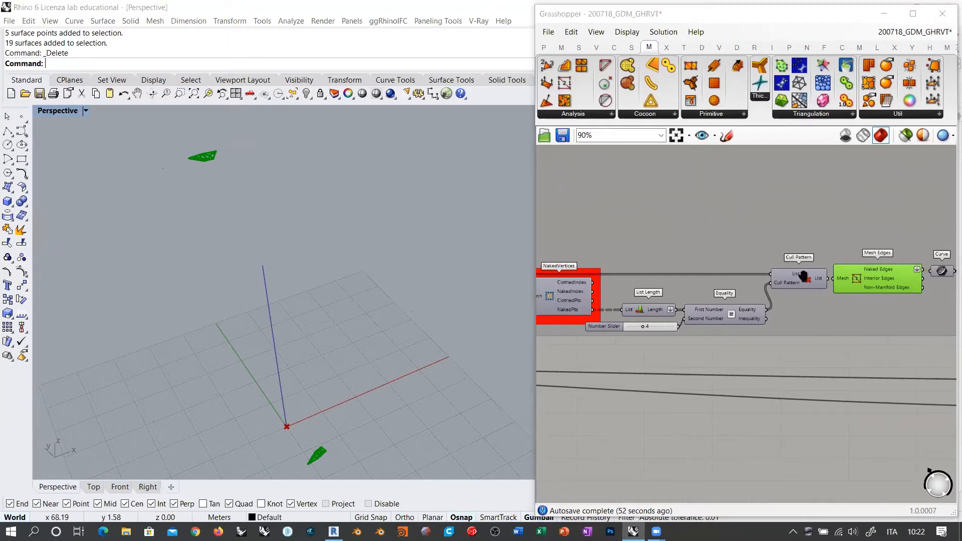
# Highlight Sort Duplicate Curves and inspect its curves up close at the tower's upper rim.
pyautogui.moveTo(803, 276); pyautogui.dragTo(654, 280, button='right')
pyautogui.moveTo(760, 293); pyautogui.dragTo(718, 289, button='right')
pyautogui.scroll(3, 831, 283)
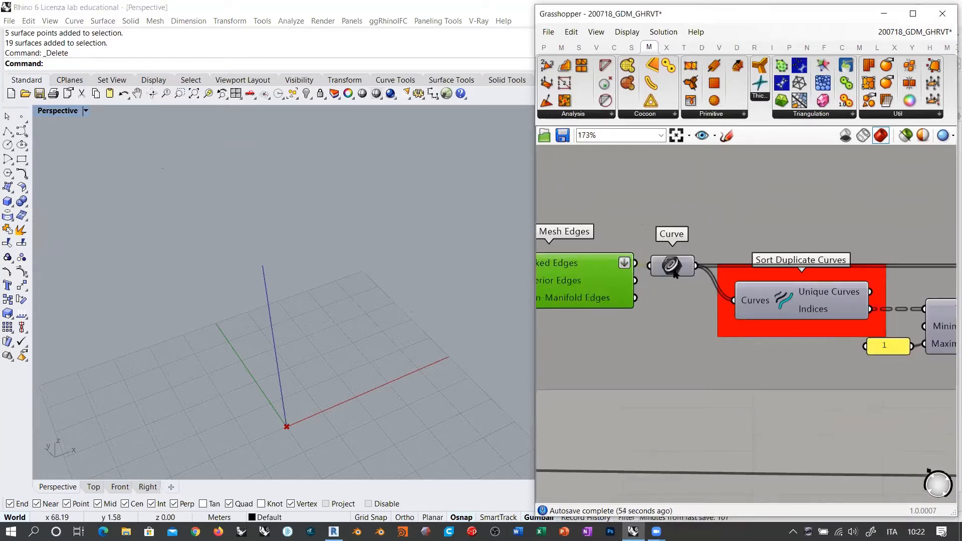
pyautogui.click(787, 300)
pyautogui.scroll(5, 212, 154)
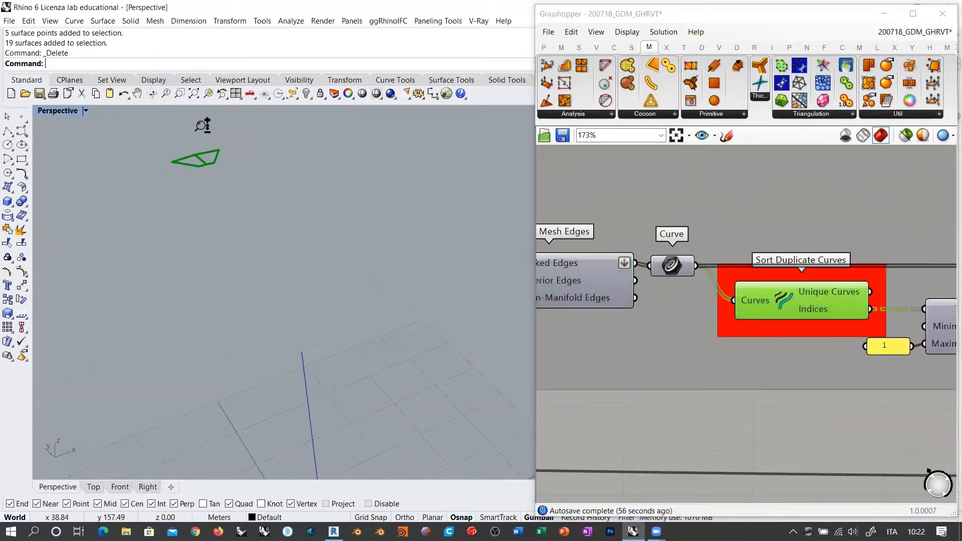
pyautogui.keyDown('shift'); pyautogui.moveTo(204, 123); pyautogui.dragTo(213, 180, button='right'); pyautogui.keyUp('shift')
# Preview the curves extracted by List Item after Prune Tree, then hide them again.
pyautogui.moveTo(856, 317); pyautogui.dragTo(648, 304, button='right')
pyautogui.moveTo(748, 304); pyautogui.dragTo(575, 323, button='right')
pyautogui.click(712, 281)
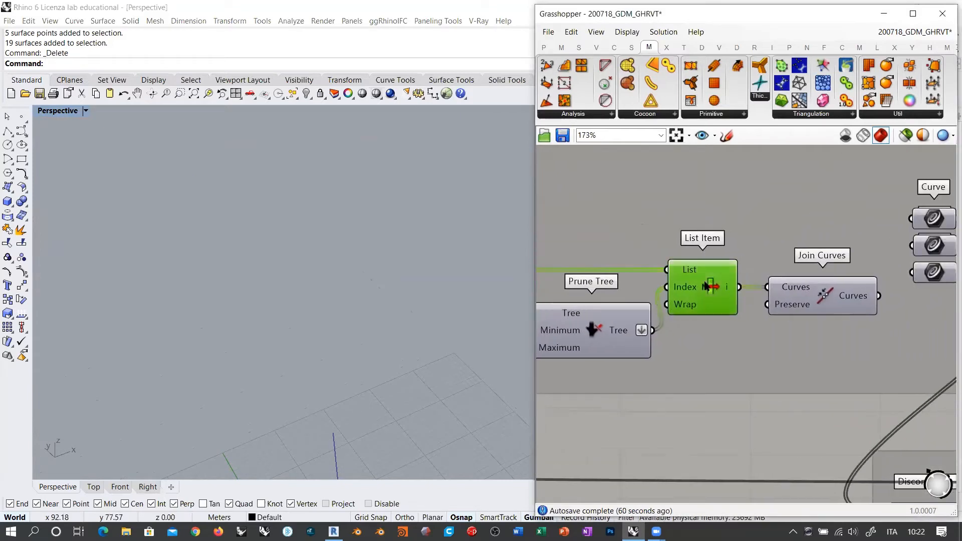
pyautogui.hotkey('ctrl', 'q')
pyautogui.click(633, 235)
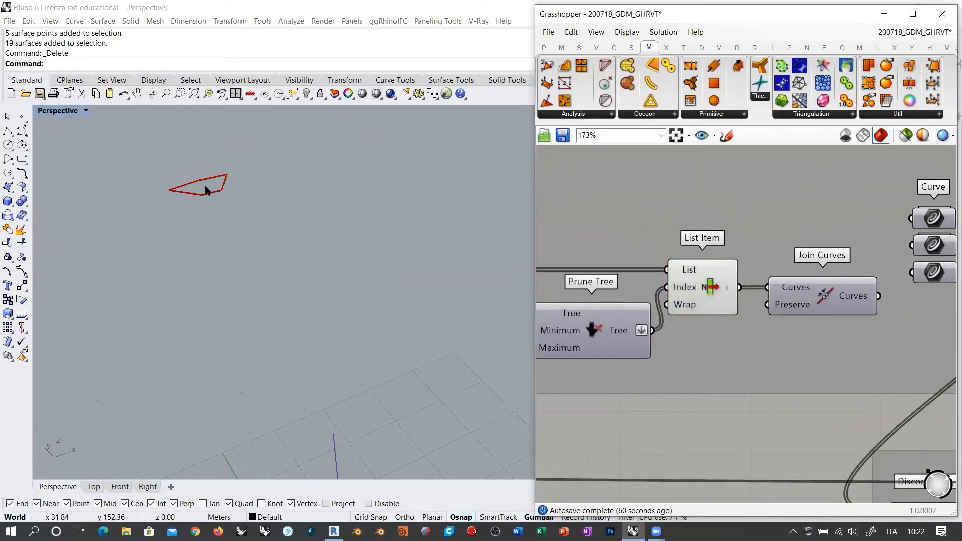
pyautogui.click(706, 291)
pyautogui.hotkey('ctrl', 'q')
# Preview the closed cell outline produced by Join Curves, then hide it again.
pyautogui.click(828, 299)
pyautogui.hotkey('ctrl', 'q')
pyautogui.click(761, 241)
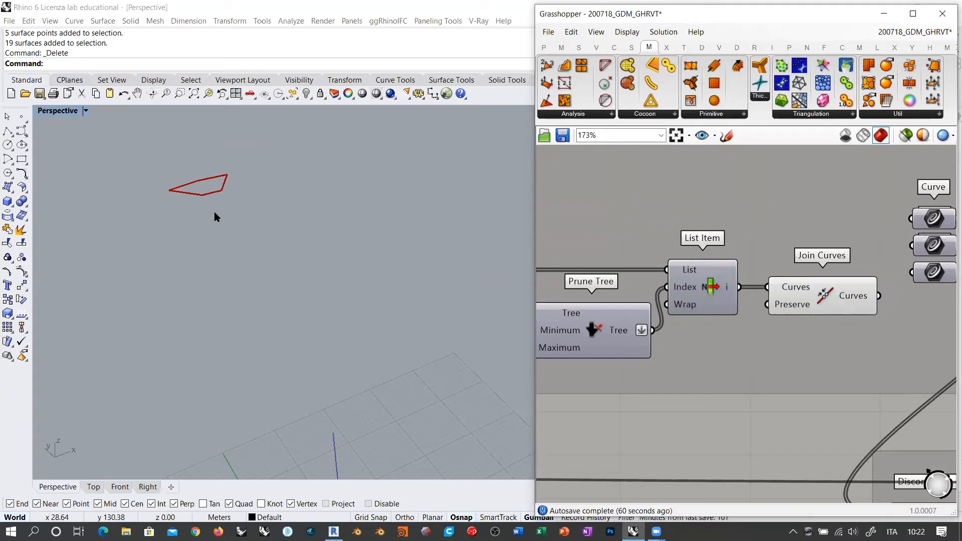
pyautogui.click(825, 300)
pyautogui.hotkey('ctrl', 'q')
# Highlight the polylines in the lowest of the three stacked Curve parameters, view them at full tower height, and toggle their preview.
pyautogui.moveTo(894, 296); pyautogui.dragTo(660, 303, button='right')
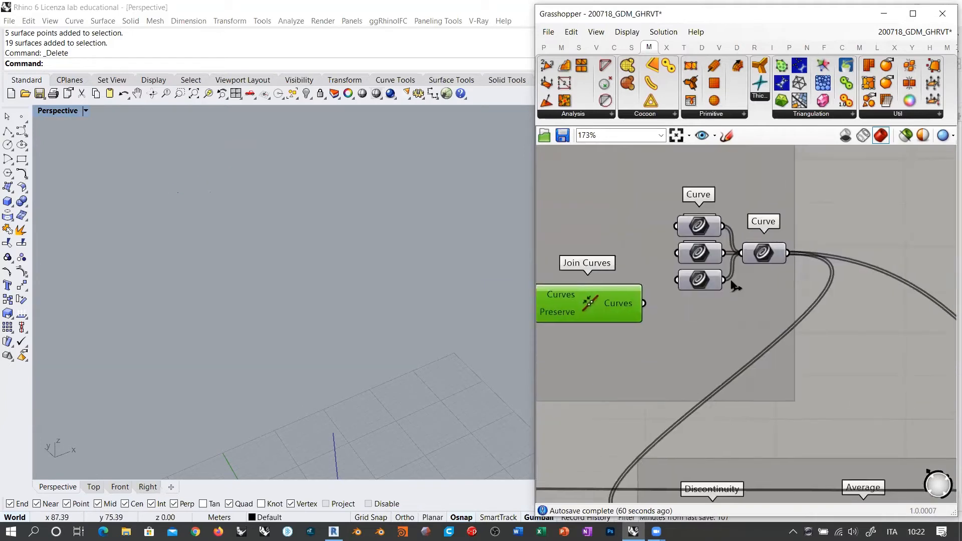
pyautogui.click(710, 282)
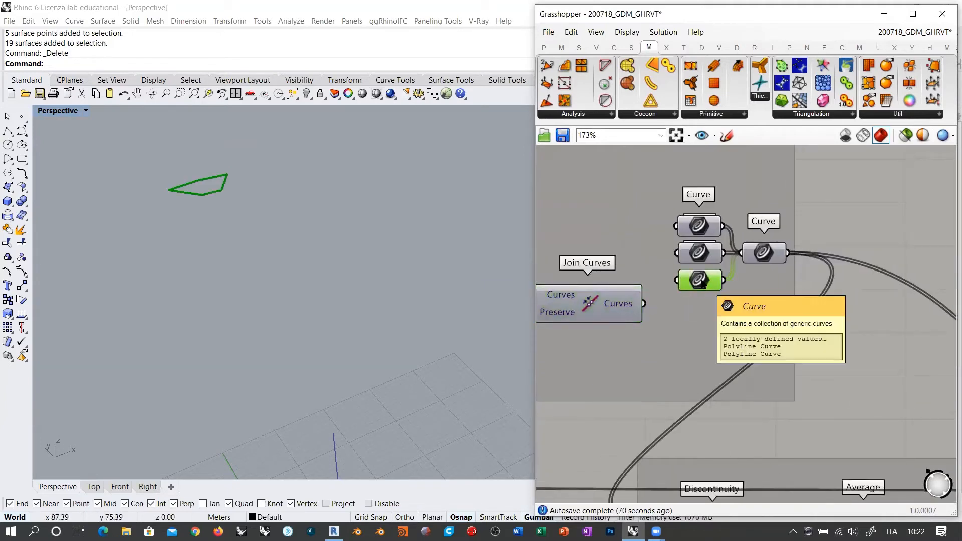
pyautogui.scroll(-5, 286, 208)
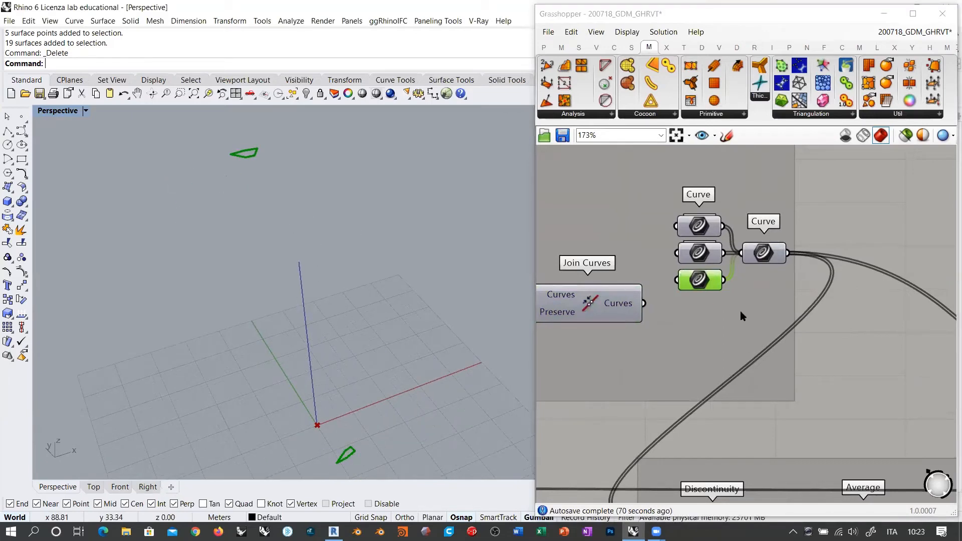
pyautogui.click(709, 284)
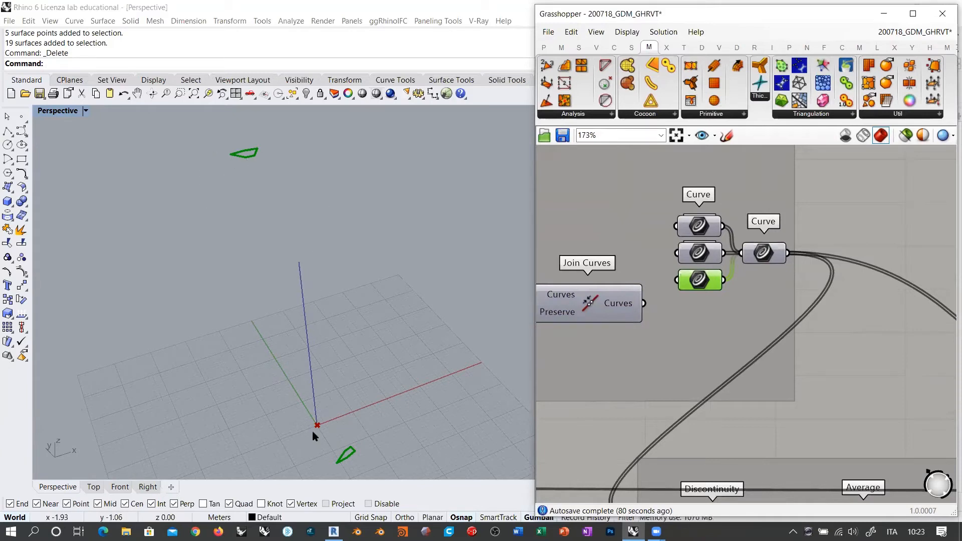
pyautogui.hotkey('ctrl', 'q')
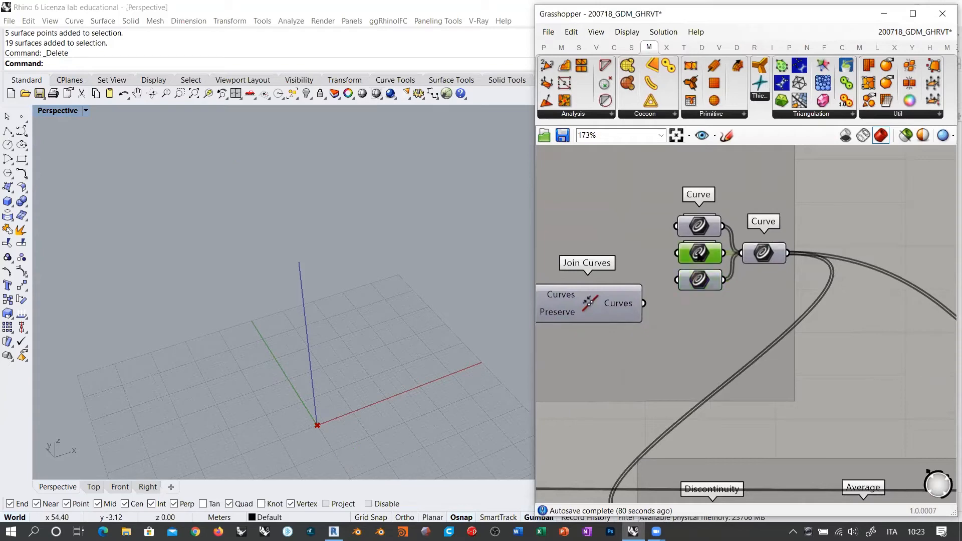
# Preview the stacked Curve parameters together so full and edge cells cover the tower, highlighting the two lower ones.
pyautogui.click(699, 253)
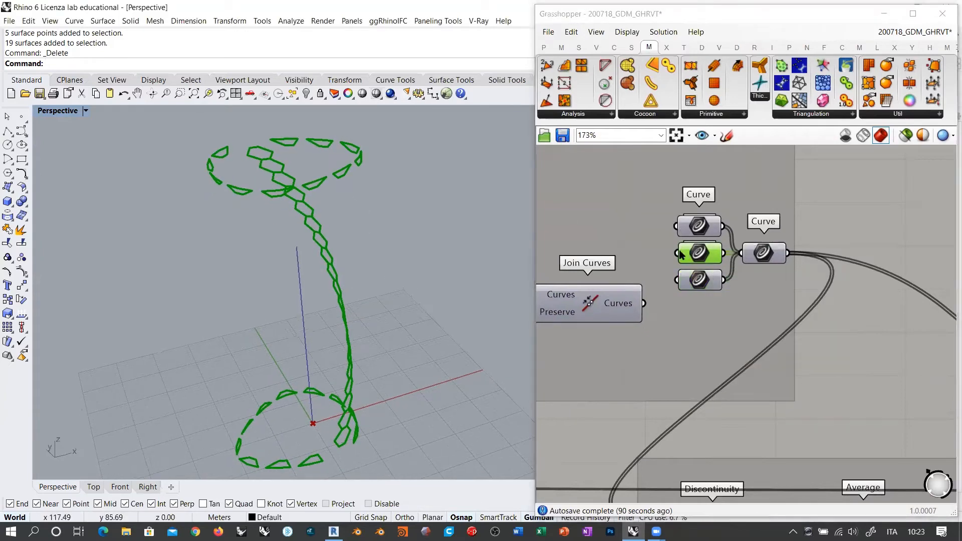
pyautogui.moveTo(703, 256)
pyautogui.click(699, 225)
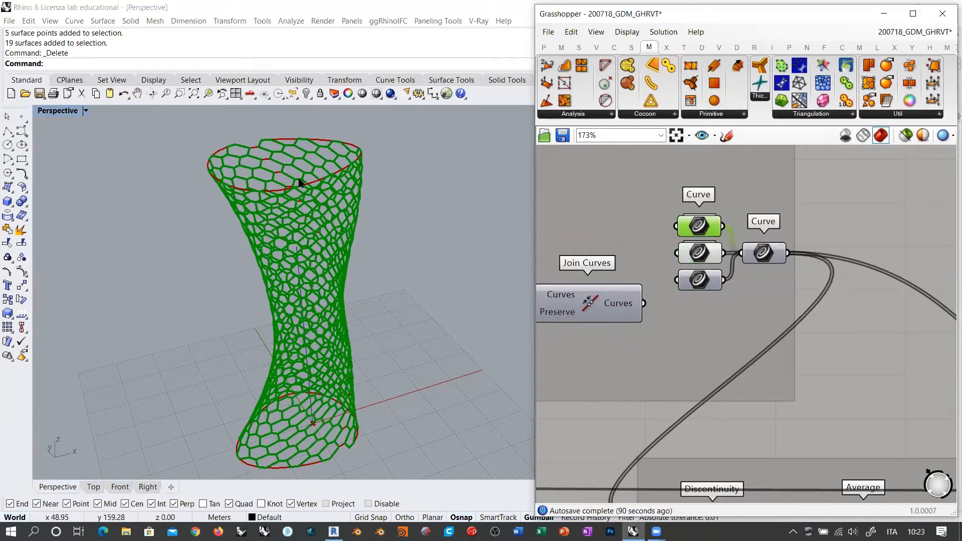
pyautogui.click(701, 280)
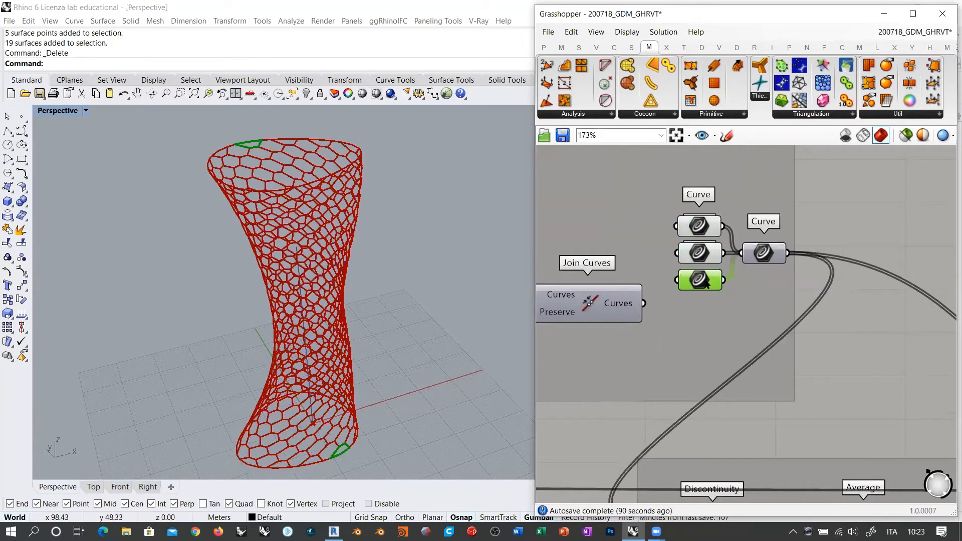
pyautogui.keyDown('shift'); pyautogui.click(701, 255); pyautogui.keyUp('shift')
# Review the whole cell-separation chain on the canvas and highlight the uppermost stacked Curve parameter's cells.
pyautogui.scroll(-8, 782, 274)
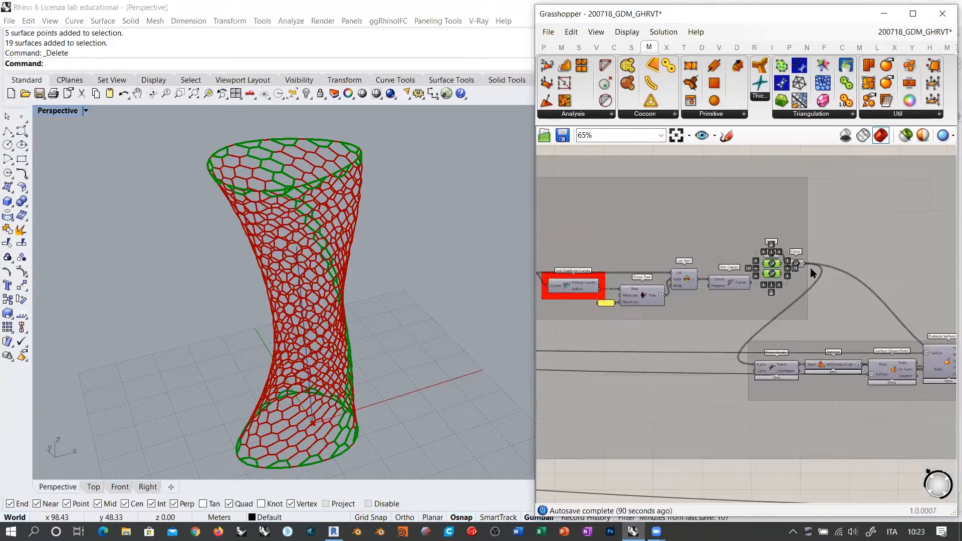
pyautogui.scroll(-2, 798, 274)
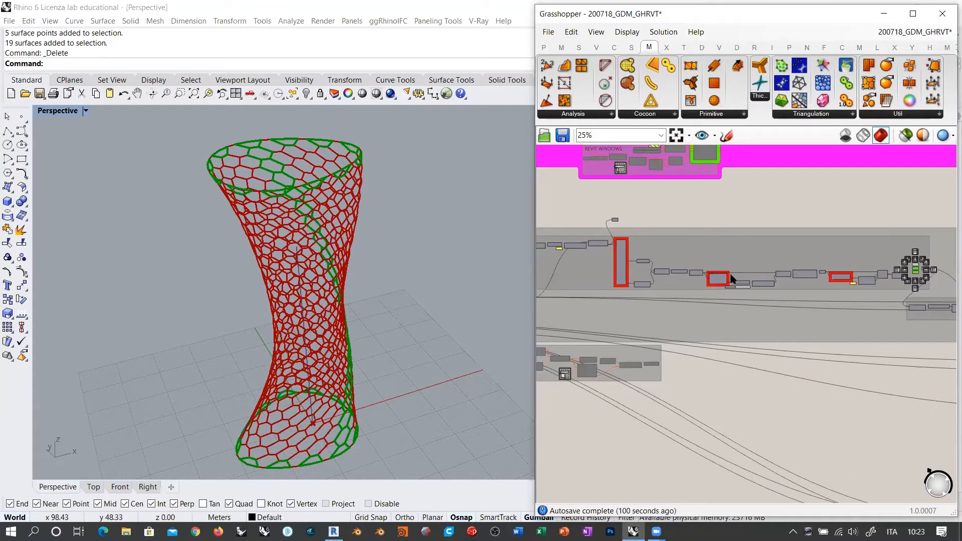
pyautogui.scroll(10, 731, 285)
pyautogui.click(633, 278)
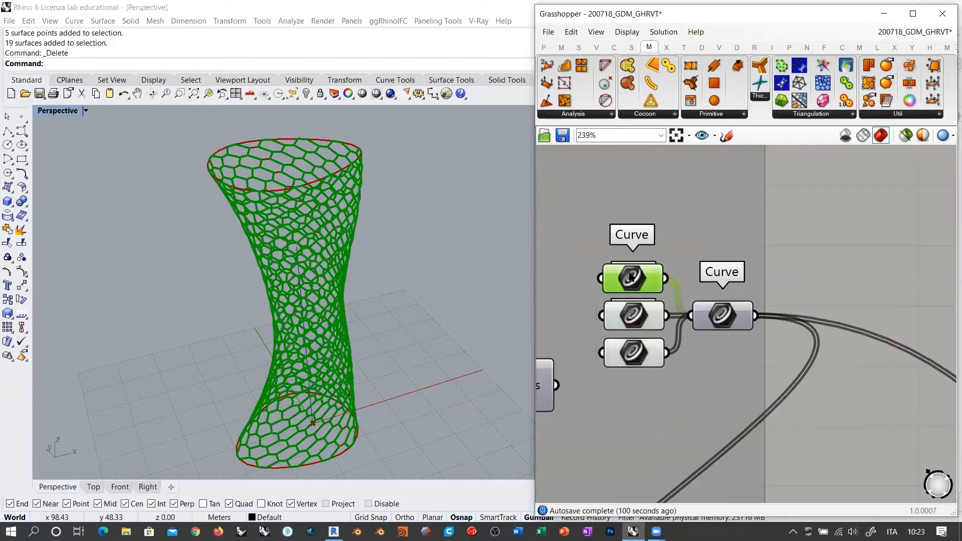
# Delete the temporary Curve parameter connected to List B of the Dispatch component.
pyautogui.scroll(-5, 786, 286)
pyautogui.scroll(-5, 778, 284)
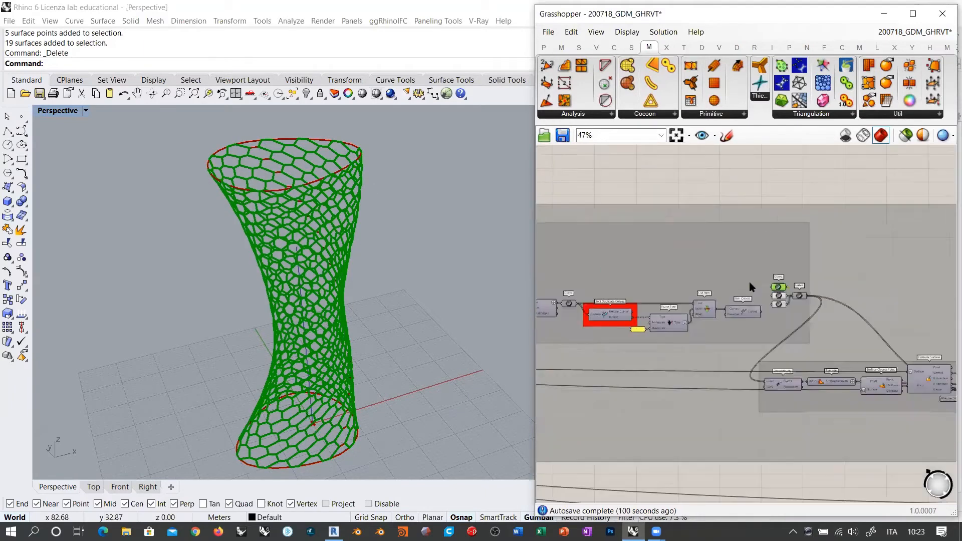
pyautogui.scroll(7, 630, 252)
pyautogui.moveTo(676, 221); pyautogui.dragTo(681, 225)
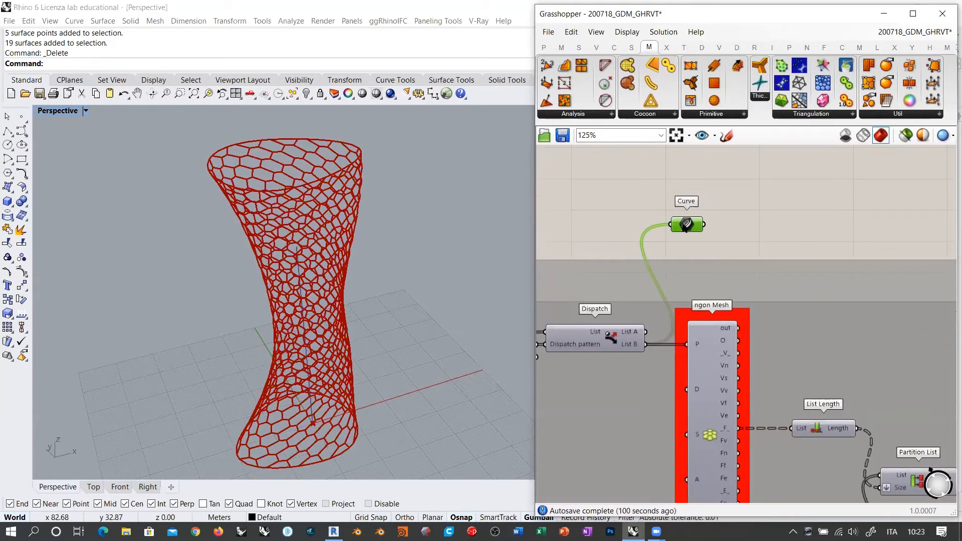
pyautogui.press('Delete')
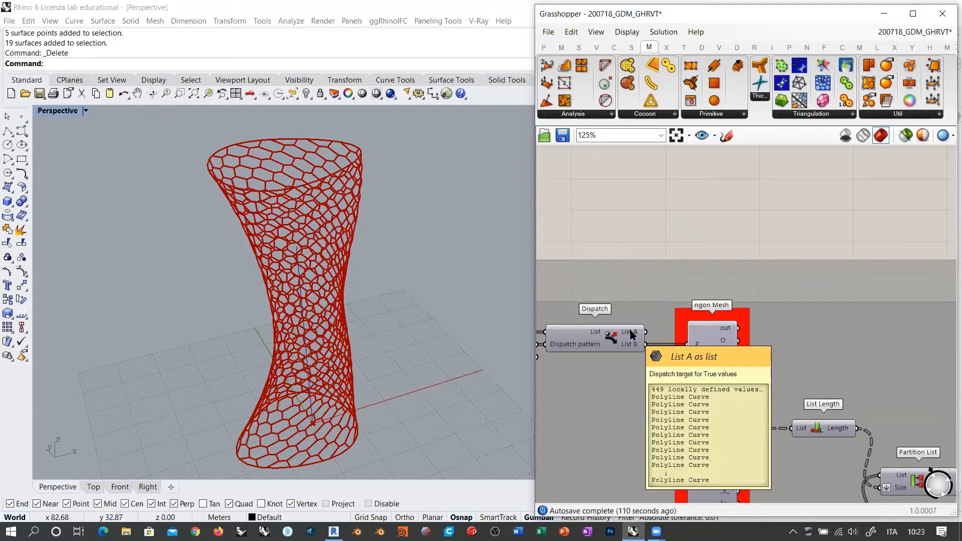
# Hide the previews of all three stacked Curve parameters at the end of the cell-separation group.
pyautogui.scroll(-5, 632, 335)
pyautogui.scroll(4, 858, 315)
pyautogui.scroll(6, 735, 341)
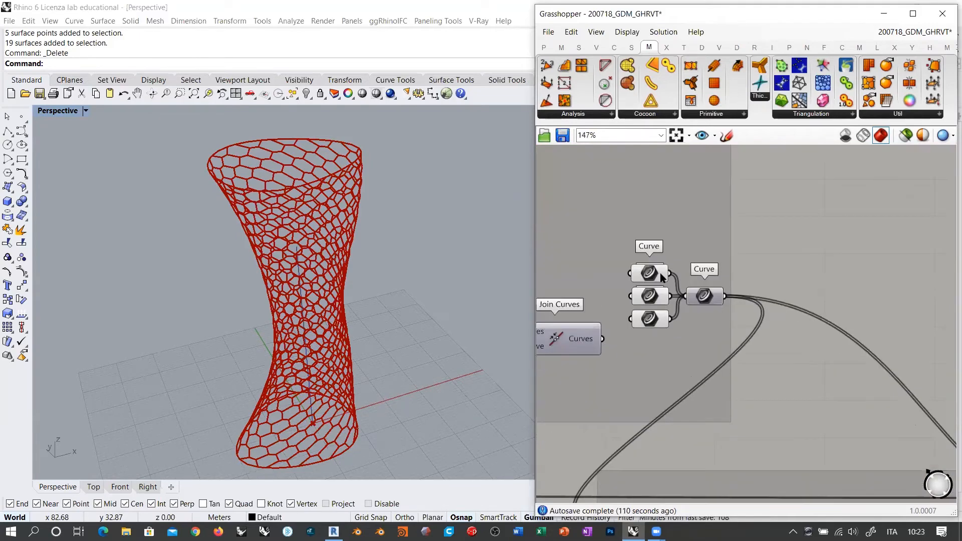
pyautogui.click(688, 302)
pyautogui.keyDown('shift'); pyautogui.click(688, 314); pyautogui.keyUp('shift')
pyautogui.keyDown('shift'); pyautogui.click(687, 325); pyautogui.keyUp('shift')
pyautogui.hotkey('ctrl', 'q')
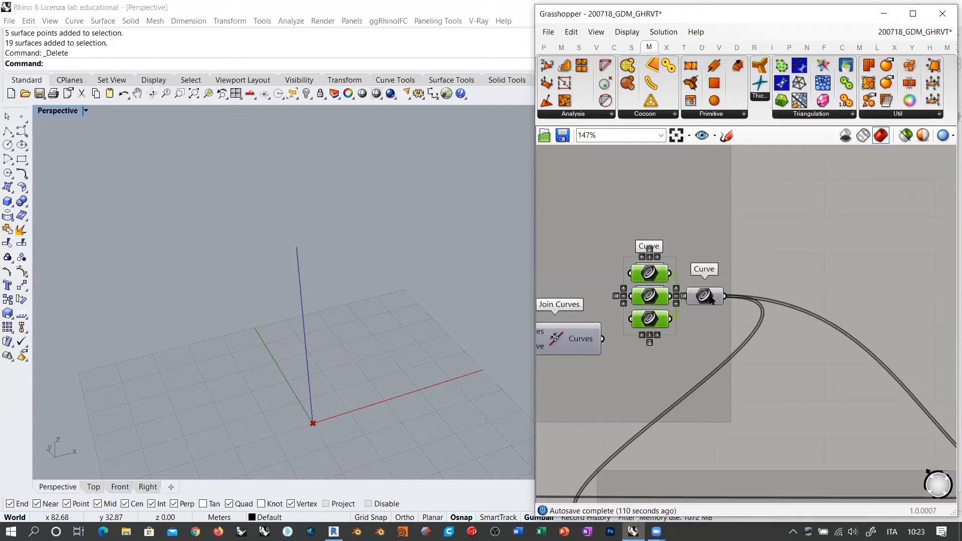
# Preview the single Curve parameter that merges the three stacked ones, inspect the tower's cells from another angle, and hide it.
pyautogui.click(710, 297)
pyautogui.hotkey('ctrl', 'q')
pyautogui.click(666, 225)
pyautogui.moveTo(308, 171); pyautogui.dragTo(353, 192, button='right')
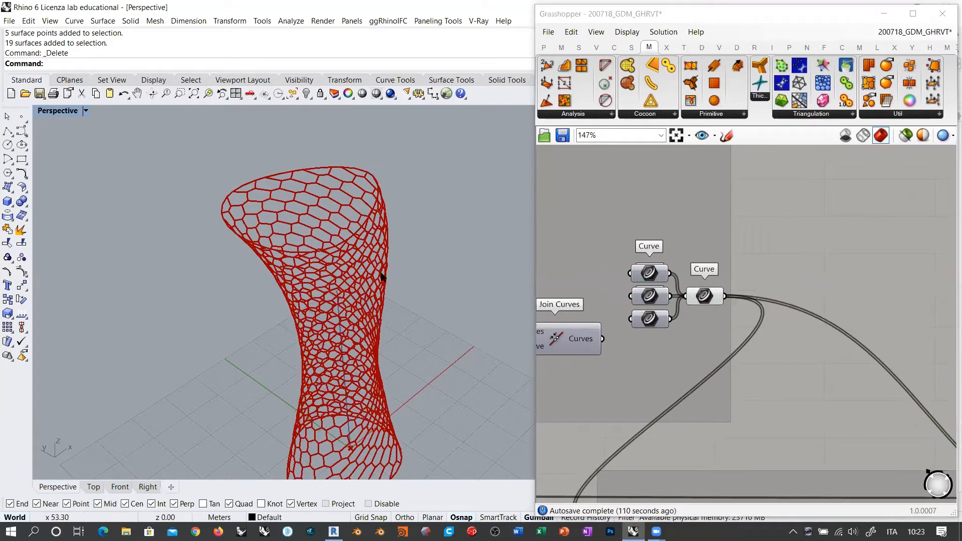
pyautogui.moveTo(354, 383); pyautogui.dragTo(297, 289, button='right')
pyautogui.click(704, 299)
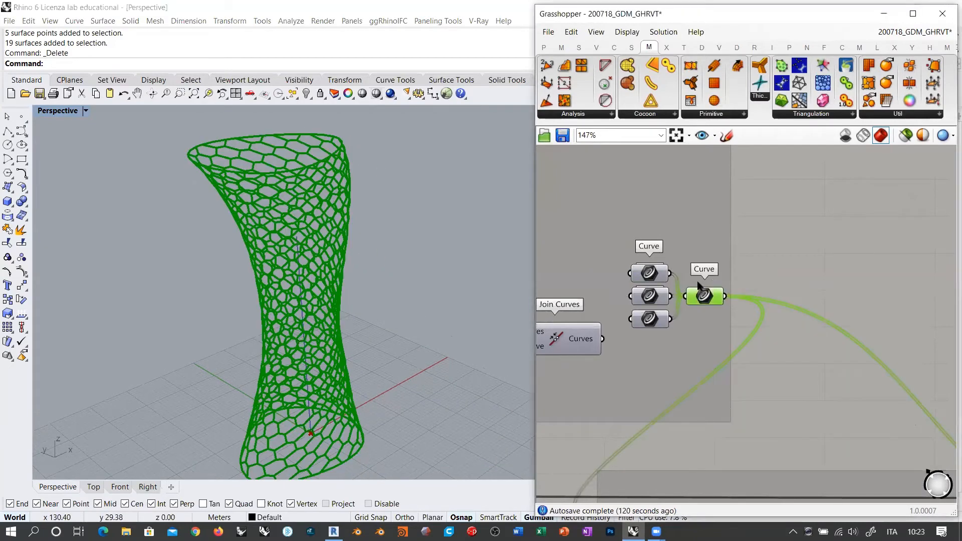
pyautogui.scroll(-2, 732, 305)
pyautogui.hotkey('ctrl', 'q')
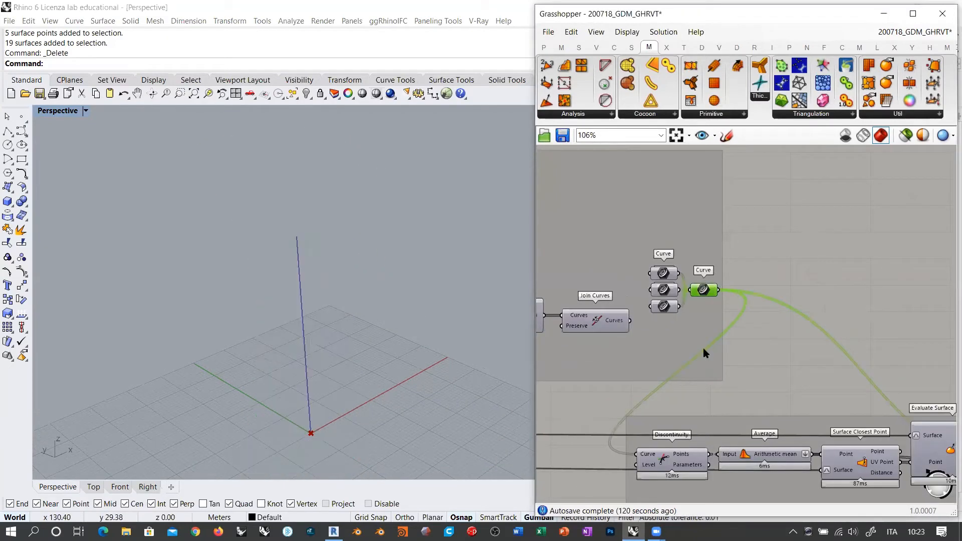
# Trace the merged Curve parameter to the downstream group, preview its cells over the whole tower once more, and hide them.
pyautogui.moveTo(709, 416); pyautogui.dragTo(705, 298, button='right')
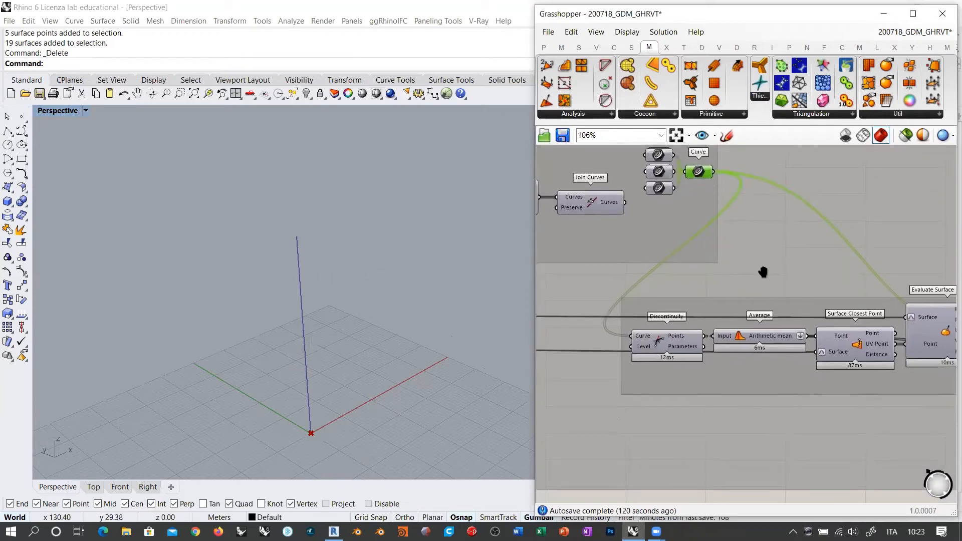
pyautogui.scroll(-2, 696, 273)
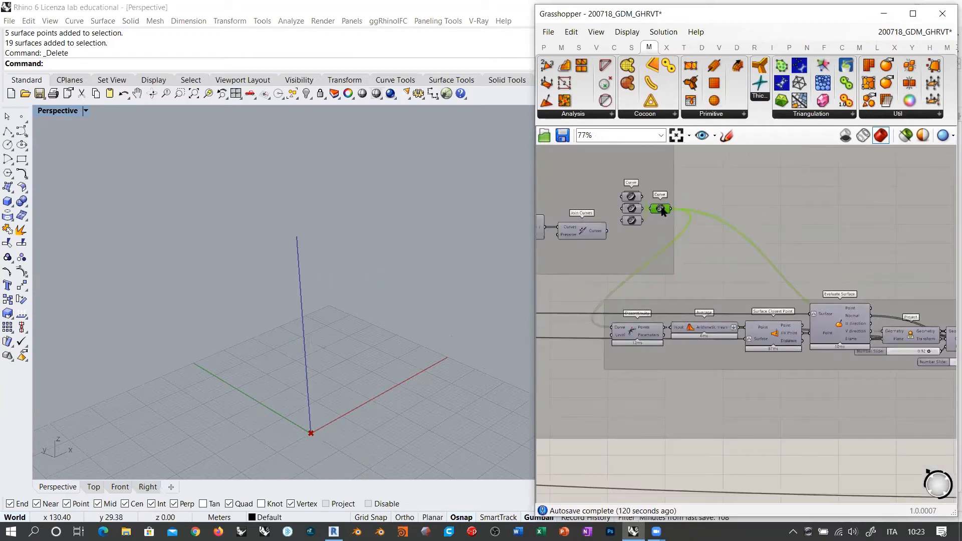
pyautogui.hotkey('ctrl', 'q')
pyautogui.moveTo(331, 201); pyautogui.dragTo(366, 203, button='right')
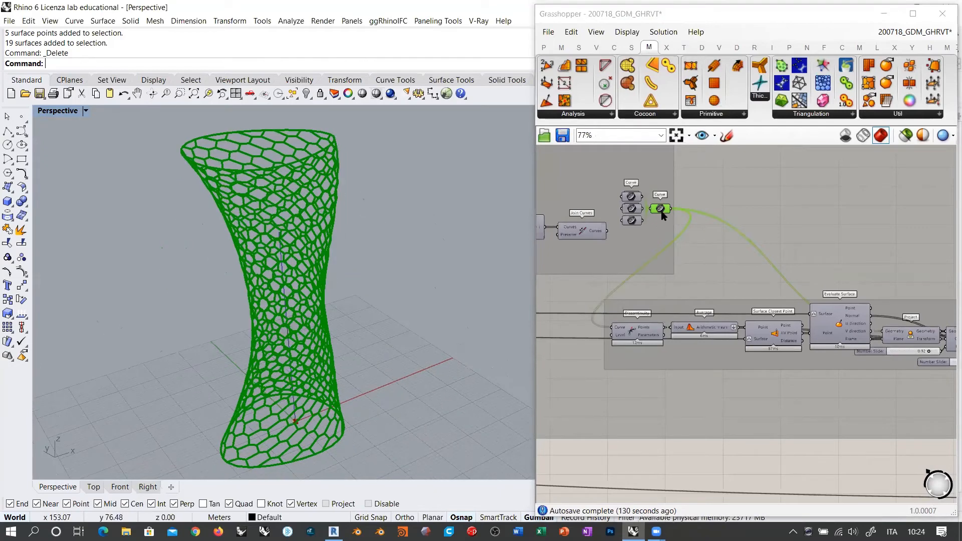
pyautogui.click(661, 212)
pyautogui.hotkey('ctrl', 'q')
pyautogui.moveTo(679, 320); pyautogui.dragTo(669, 282, button='right')
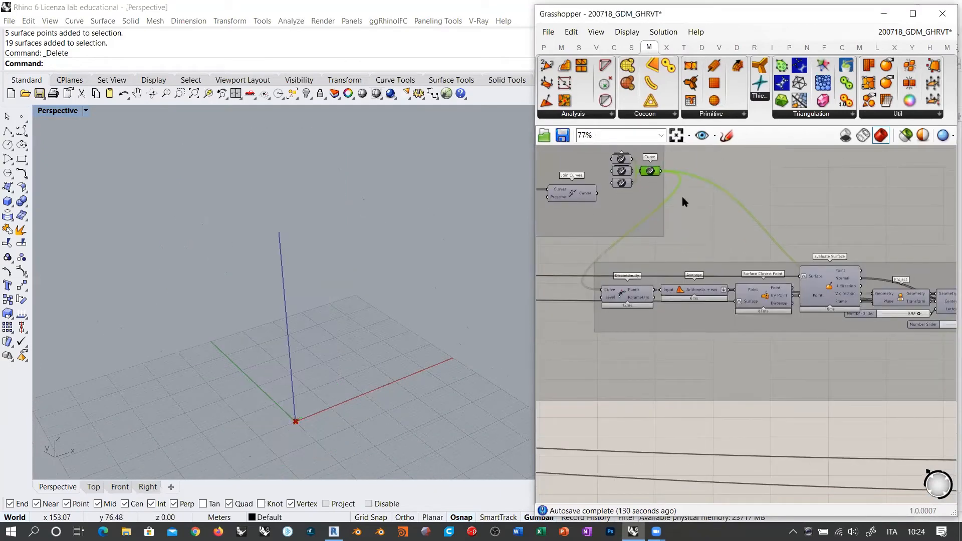
# Review the downstream chain from Discontinuity and Average through Surface Closest Point and Evaluate Surface to Project and Scale.
pyautogui.scroll(1, 674, 200)
pyautogui.click(791, 332)
pyautogui.scroll(2, 652, 335)
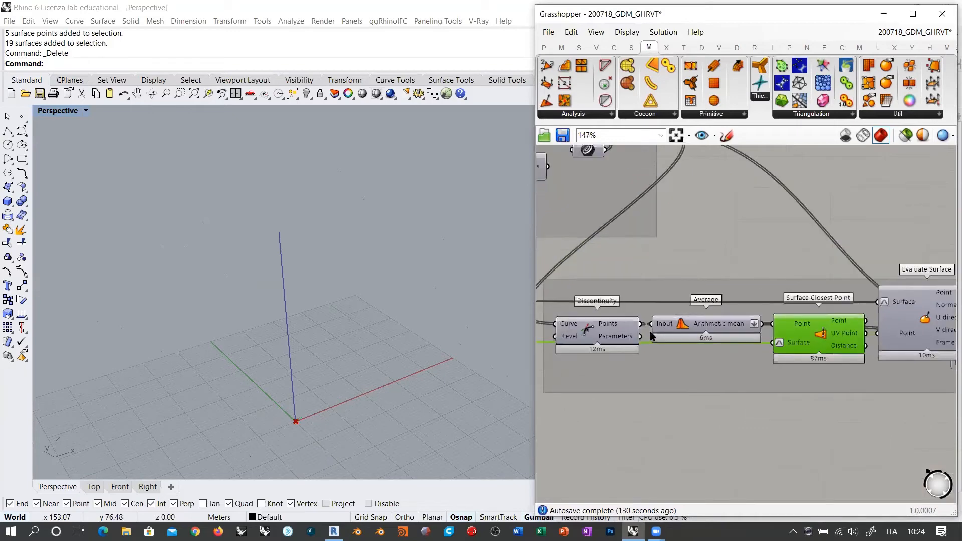
pyautogui.scroll(-2, 651, 335)
pyautogui.moveTo(791, 307); pyautogui.dragTo(646, 312, button='right')
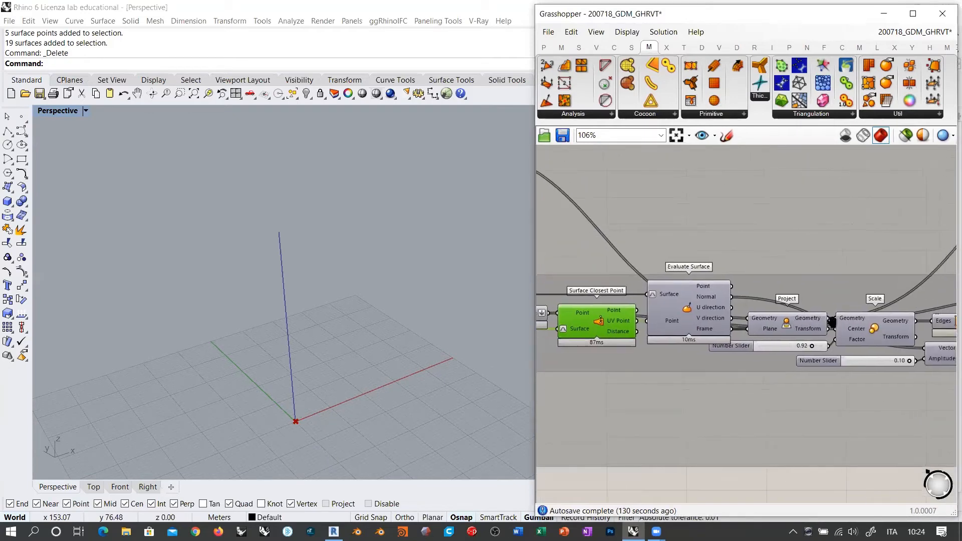
pyautogui.moveTo(832, 322); pyautogui.dragTo(902, 316, button='right')
pyautogui.scroll(-2, 902, 316)
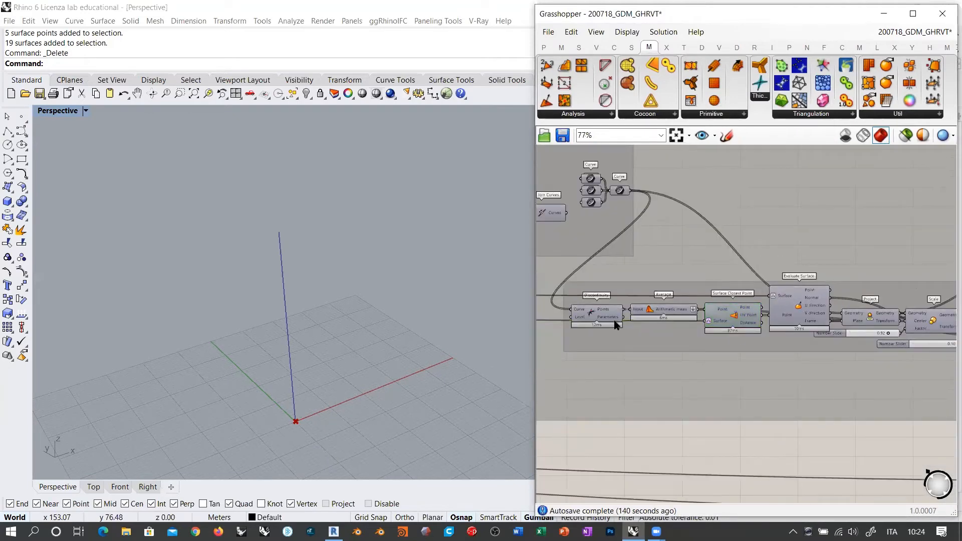
# Highlight the Discontinuity component's cell vertices and the Average component's centre points on the tower.
pyautogui.click(592, 314)
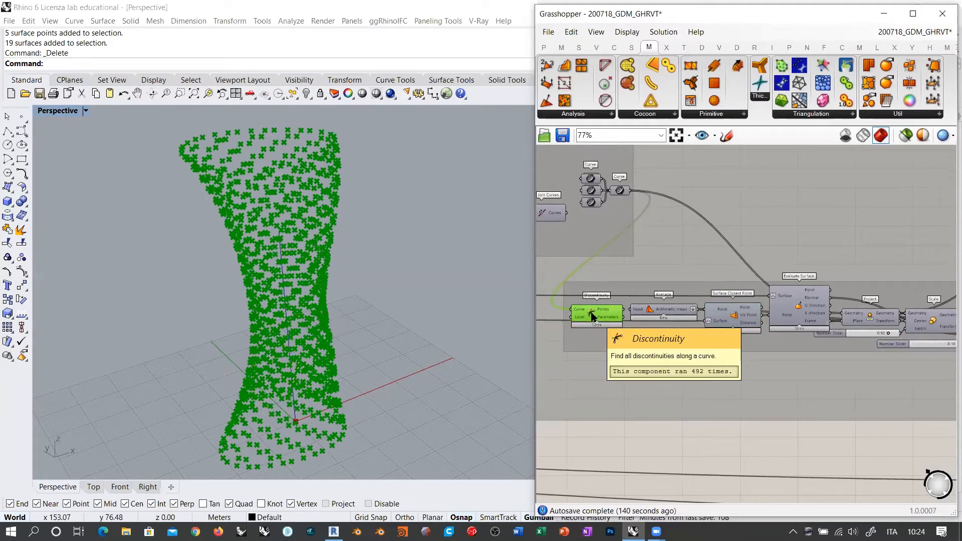
pyautogui.scroll(1, 592, 314)
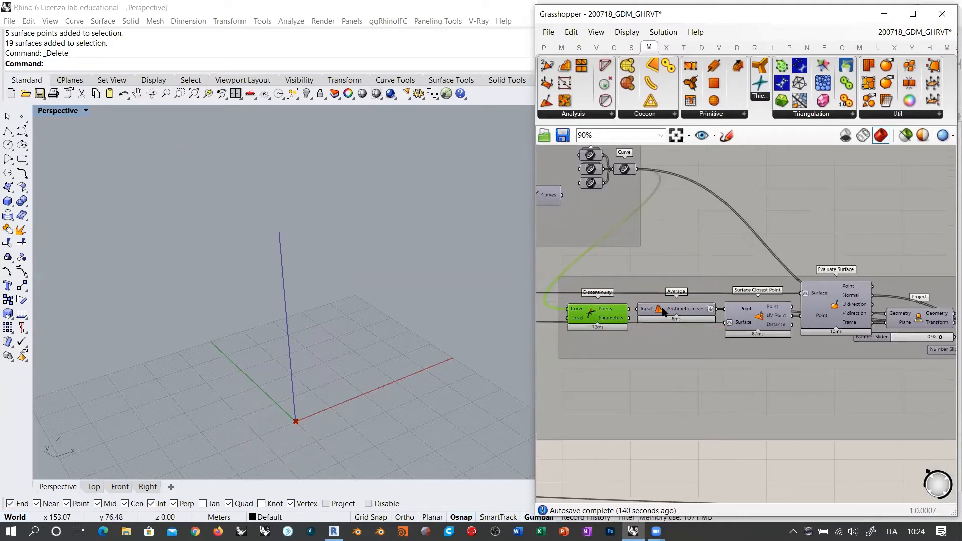
pyautogui.scroll(2, 664, 311)
pyautogui.click(665, 313)
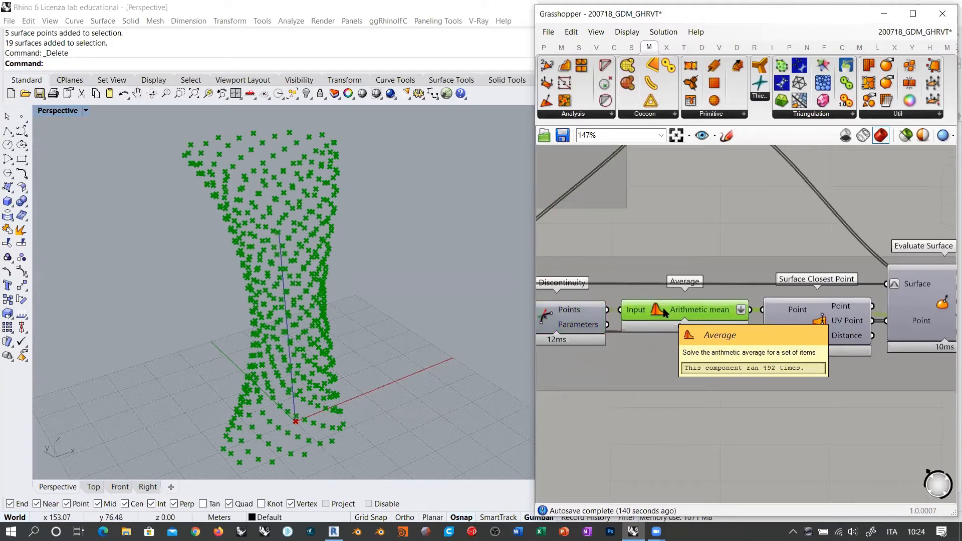
pyautogui.scroll(-2, 666, 350)
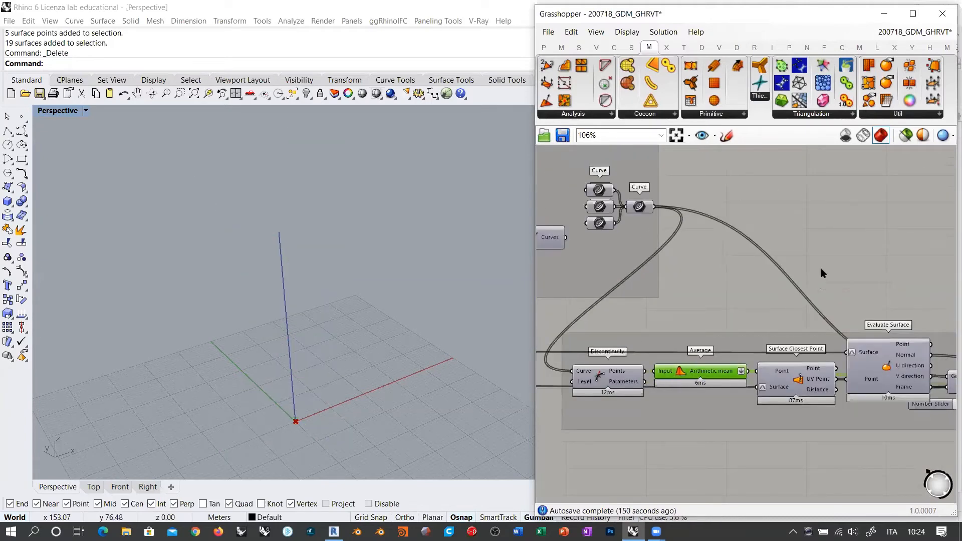
# Enable all components of the disabled quad-panel group below the hexagon definition.
pyautogui.scroll(-8, 820, 268)
pyautogui.moveTo(582, 364); pyautogui.dragTo(727, 348, button='right')
pyautogui.moveTo(541, 355); pyautogui.dragTo(818, 351, button='right')
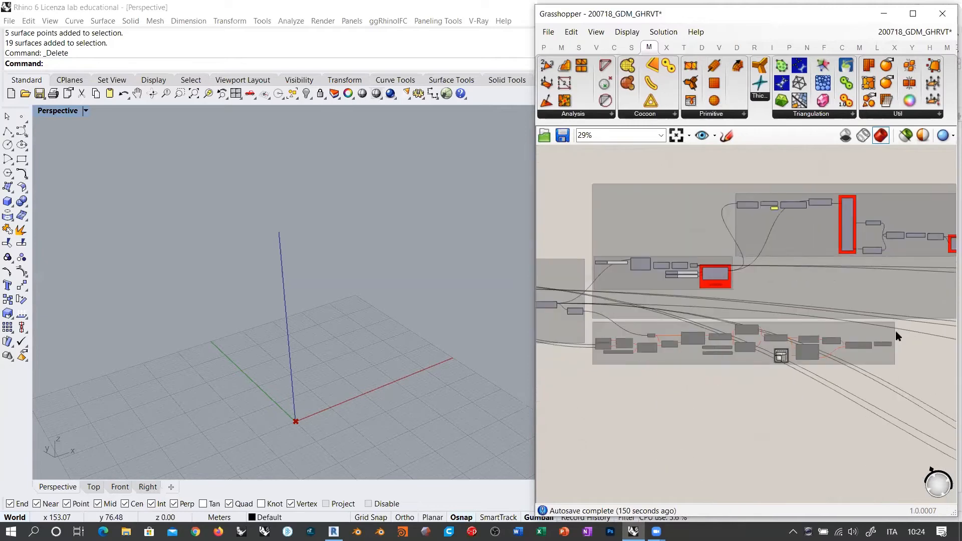
pyautogui.moveTo(950, 323); pyautogui.dragTo(597, 394)
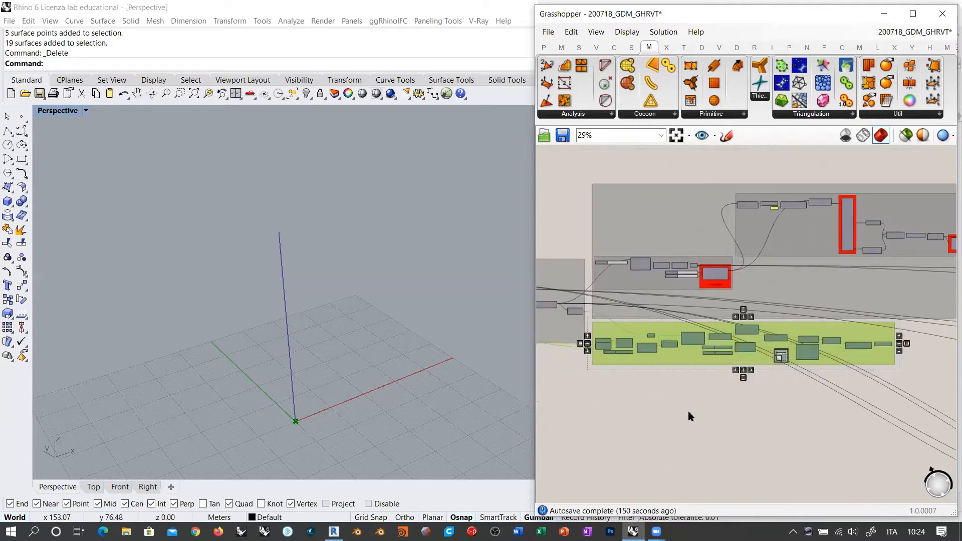
pyautogui.hotkey('ctrl', 'e')
pyautogui.click(687, 414)
pyautogui.scroll(7, 651, 347)
pyautogui.scroll(5, 704, 372)
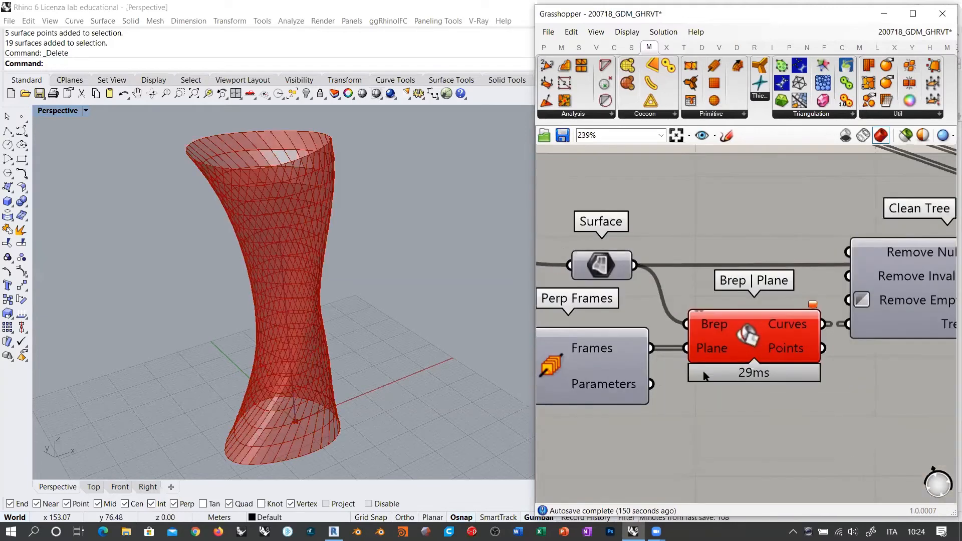
# Follow the quad-panel chain from Brep | Plane to Isotrim and examine the MD Slider and Surface inputs of Evaluate Surface.
pyautogui.moveTo(704, 373); pyautogui.dragTo(724, 377, button='right')
pyautogui.scroll(-4, 722, 377)
pyautogui.moveTo(897, 348); pyautogui.dragTo(659, 349, button='right')
pyautogui.moveTo(806, 343); pyautogui.dragTo(651, 350, button='right')
pyautogui.moveTo(870, 351); pyautogui.dragTo(700, 328, button='right')
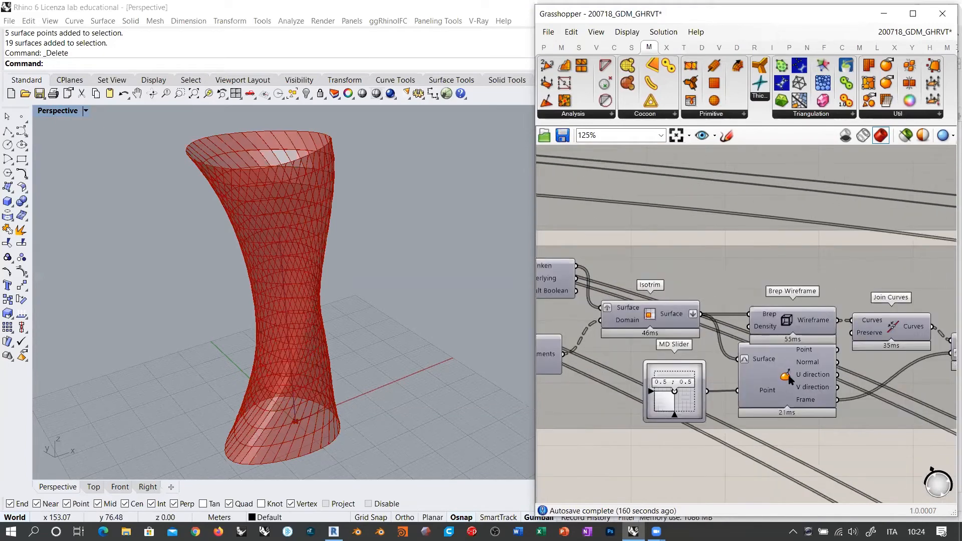
pyautogui.moveTo(763, 362)
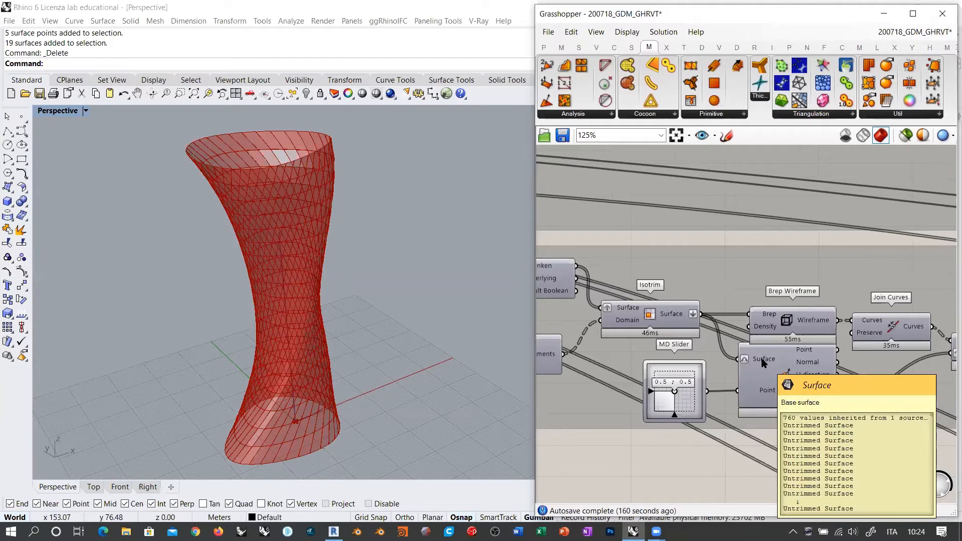
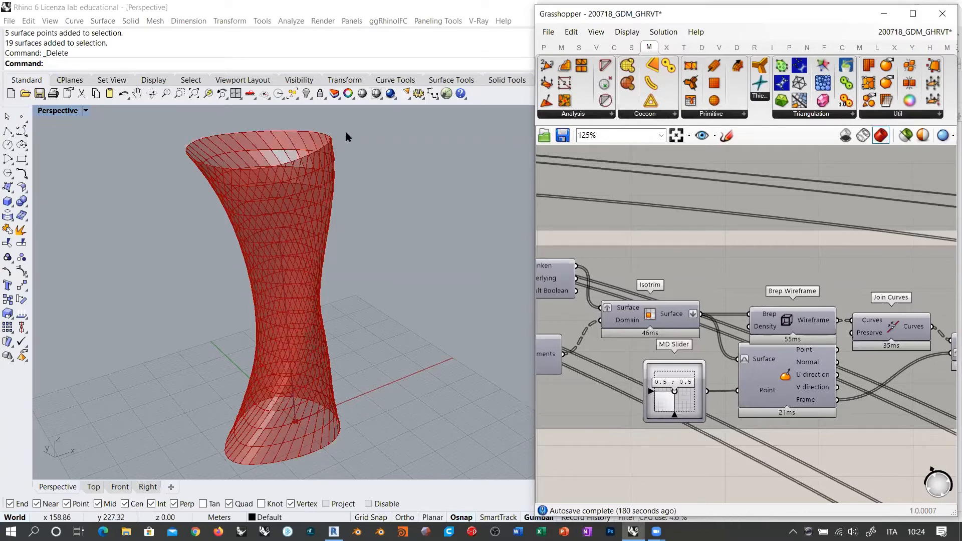
# Disable the quad-panel group's components again and return to the hexagon cell chain.
pyautogui.scroll(-6, 772, 372)
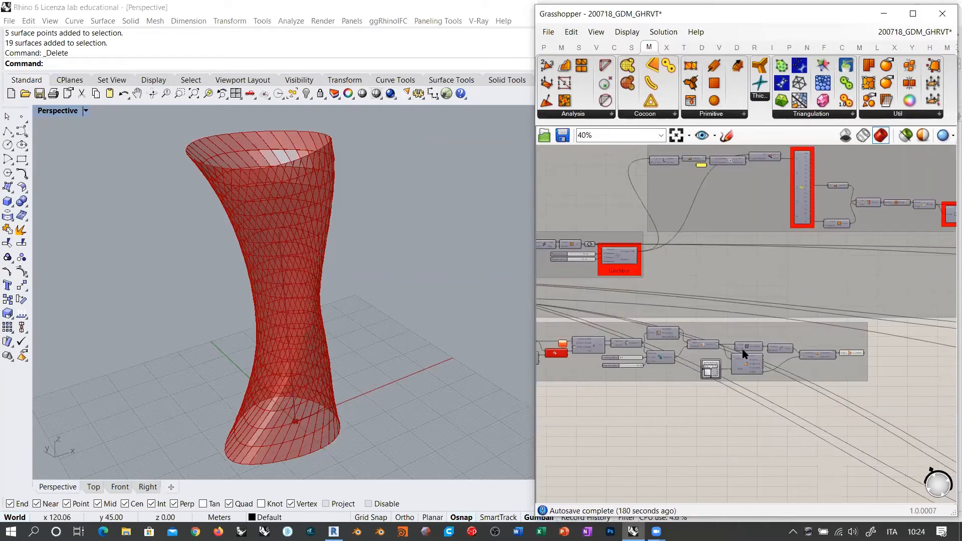
pyautogui.moveTo(670, 371); pyautogui.dragTo(605, 383)
pyautogui.hotkey('ctrl', 'e')
pyautogui.moveTo(793, 283); pyautogui.dragTo(680, 320, button='right')
pyautogui.scroll(5, 687, 320)
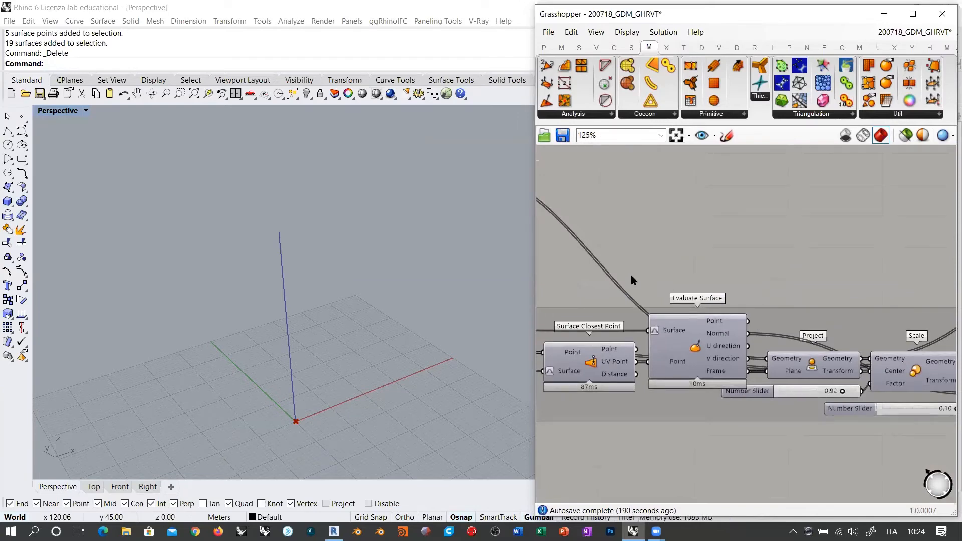
# Highlight the Discontinuity component and inspect the vertices it extracts from the cell curves.
pyautogui.moveTo(631, 275); pyautogui.dragTo(795, 300, button='right')
pyautogui.scroll(-2, 795, 300)
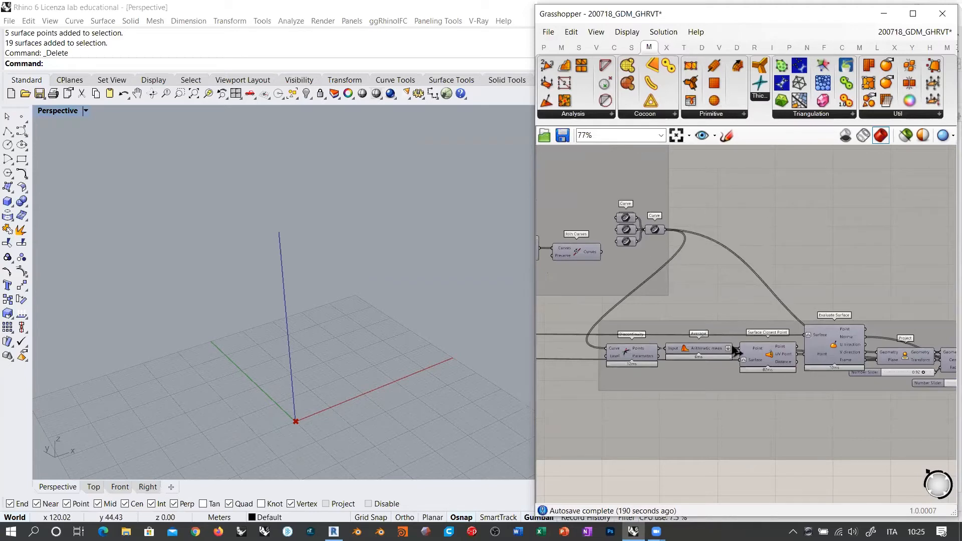
pyautogui.scroll(4, 636, 354)
pyautogui.click(614, 350)
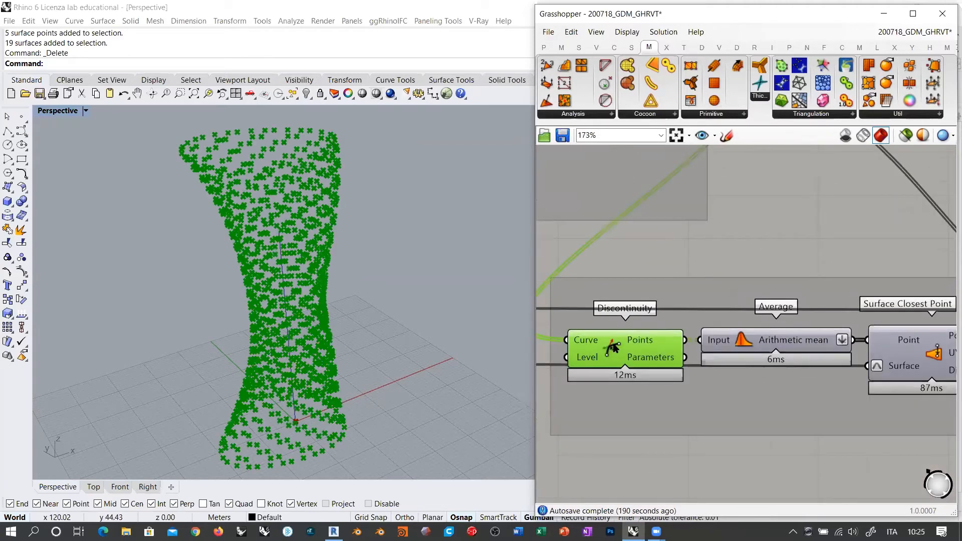
pyautogui.moveTo(647, 342)
pyautogui.hotkey('ctrl', 'q')
# Preview the Average centre points together with the merged cell curves and inspect them closely at the tower's upper end.
pyautogui.click(741, 342)
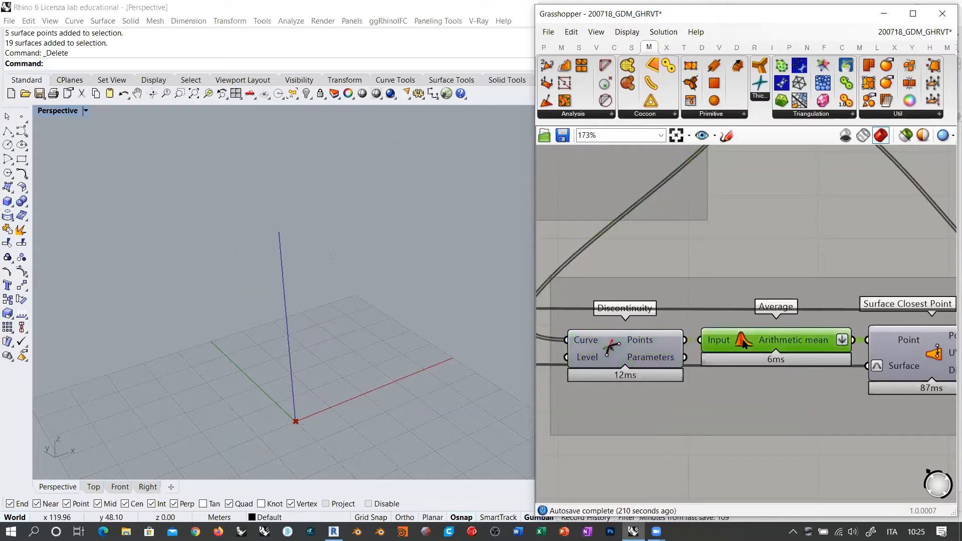
pyautogui.scroll(-3, 663, 259)
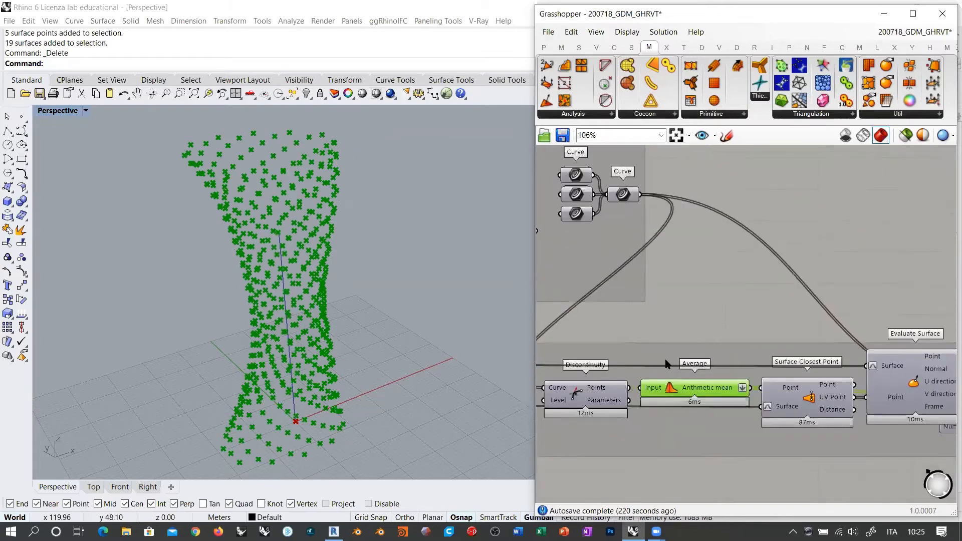
pyautogui.click(657, 251)
pyautogui.hotkey('ctrl', 'q')
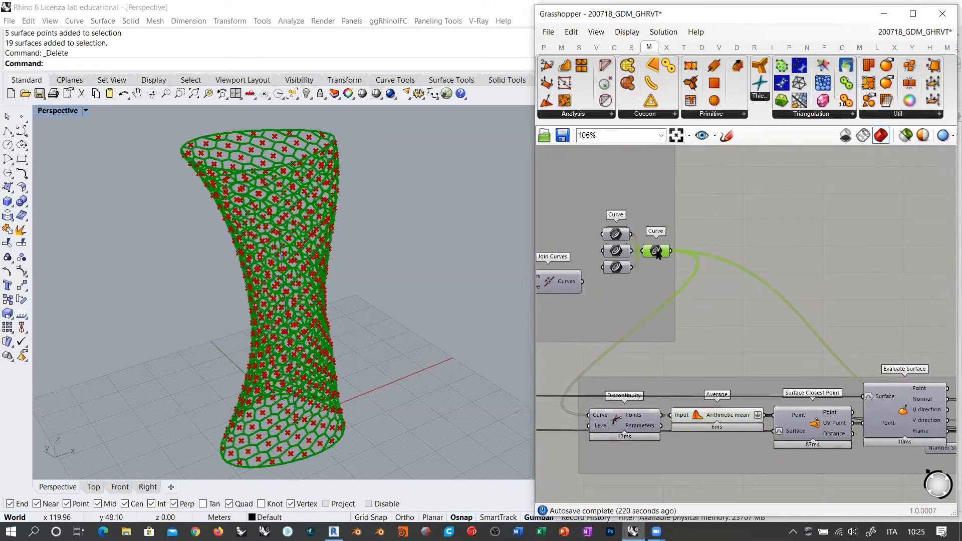
pyautogui.click(679, 236)
pyautogui.moveTo(314, 202); pyautogui.dragTo(287, 145, button='right')
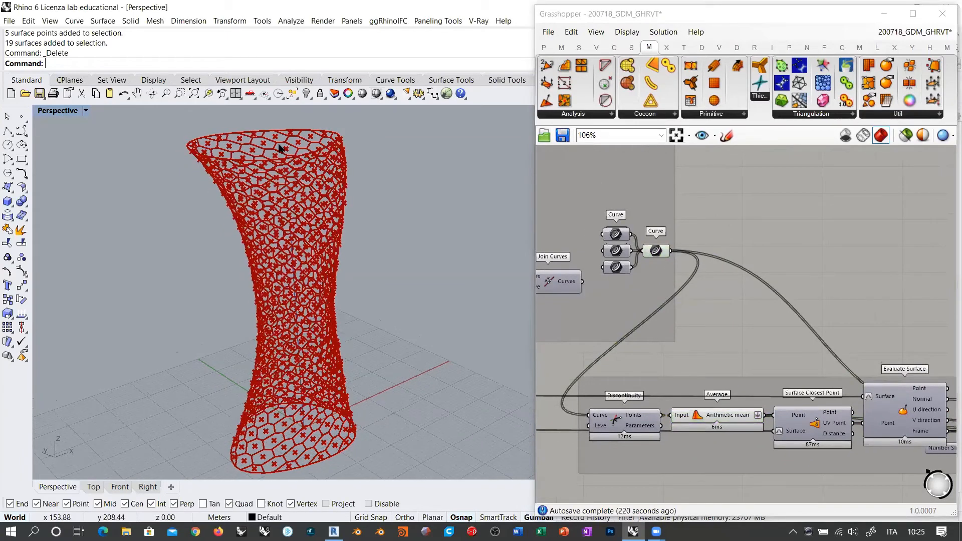
pyautogui.scroll(5, 211, 180)
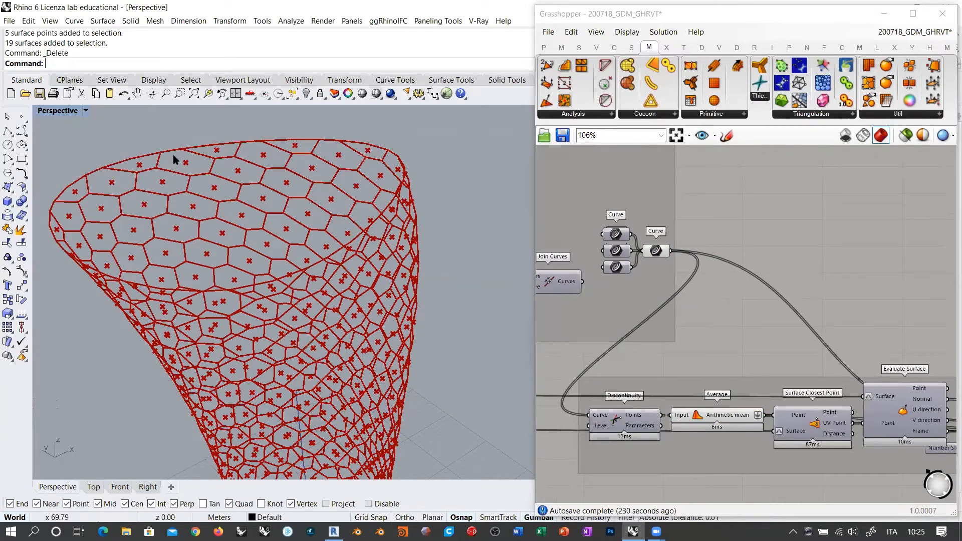
pyautogui.moveTo(285, 263); pyautogui.dragTo(307, 263, button='right')
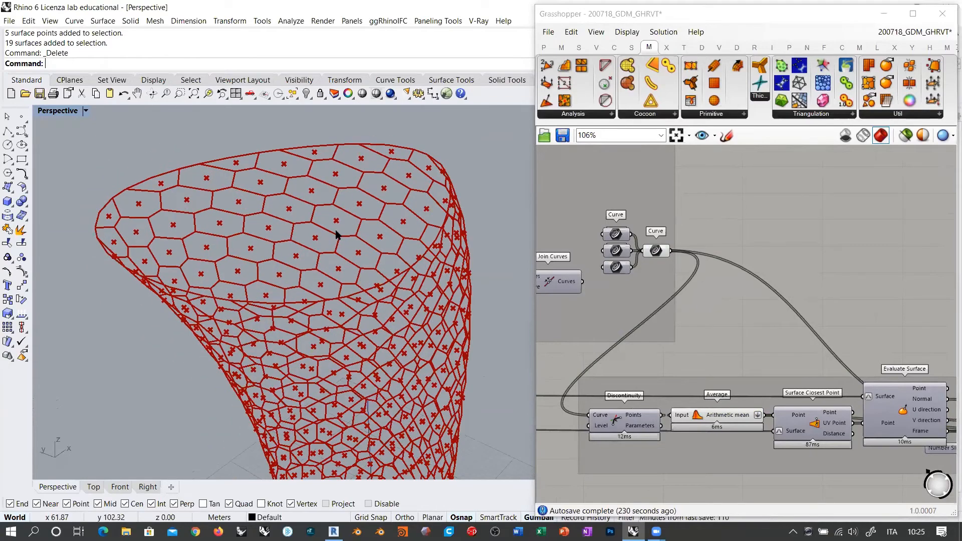
# Hide the Average points and preview the Surface Closest Point results against the hexagon cell curves.
pyautogui.moveTo(337, 235); pyautogui.dragTo(338, 243, button='right')
pyautogui.click(703, 421)
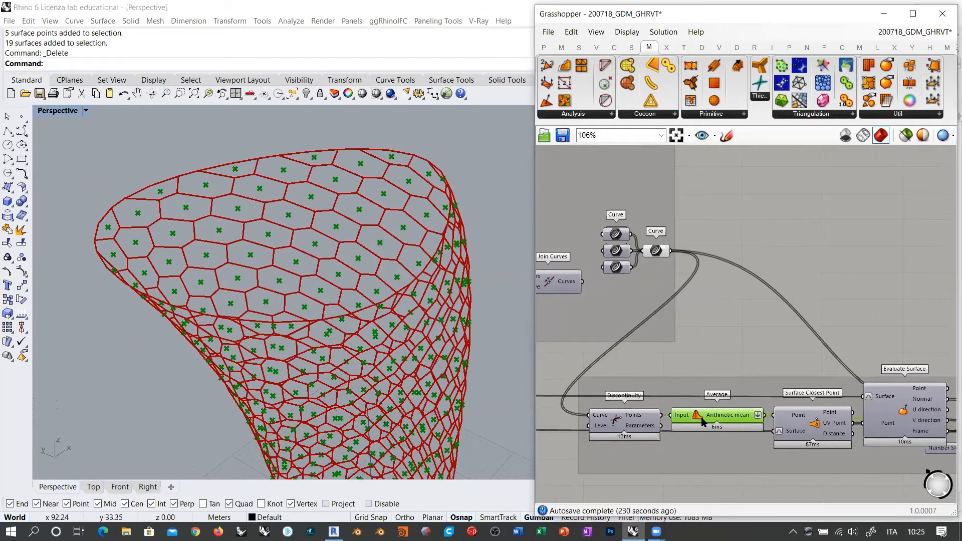
pyautogui.hotkey('ctrl', 'q')
pyautogui.moveTo(798, 427); pyautogui.dragTo(760, 397, button='right')
pyautogui.click(784, 394)
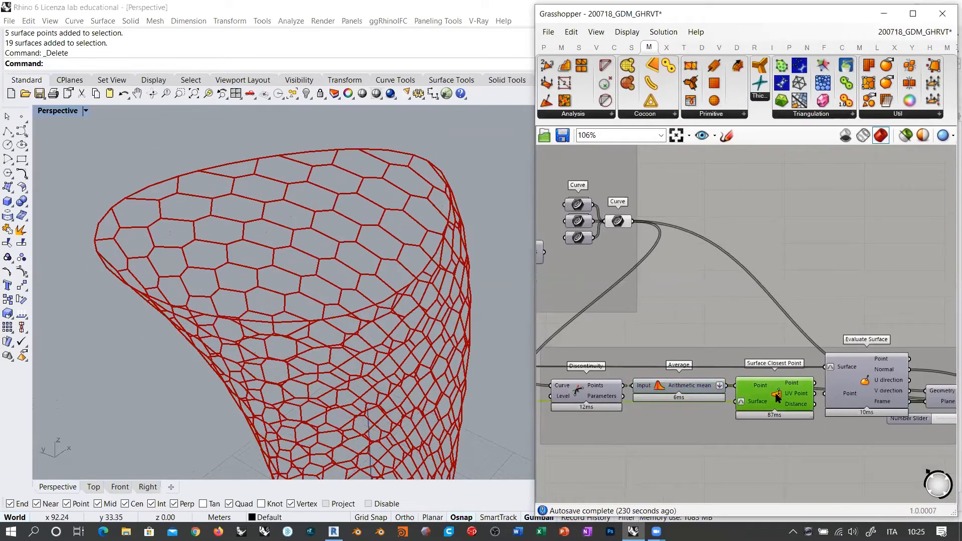
pyautogui.hotkey('ctrl', 'q')
pyautogui.click(777, 449)
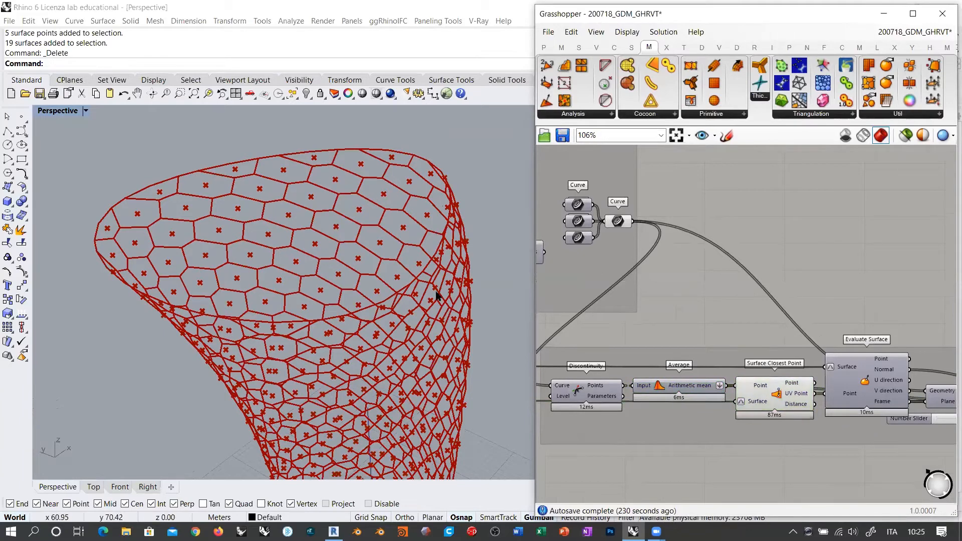
# Hide the Surface Closest Point preview, display the Evaluate Surface frames at the cell centres, and check the Frame output.
pyautogui.click(778, 395)
pyautogui.hotkey('ctrl', 'q')
pyautogui.scroll(3, 863, 375)
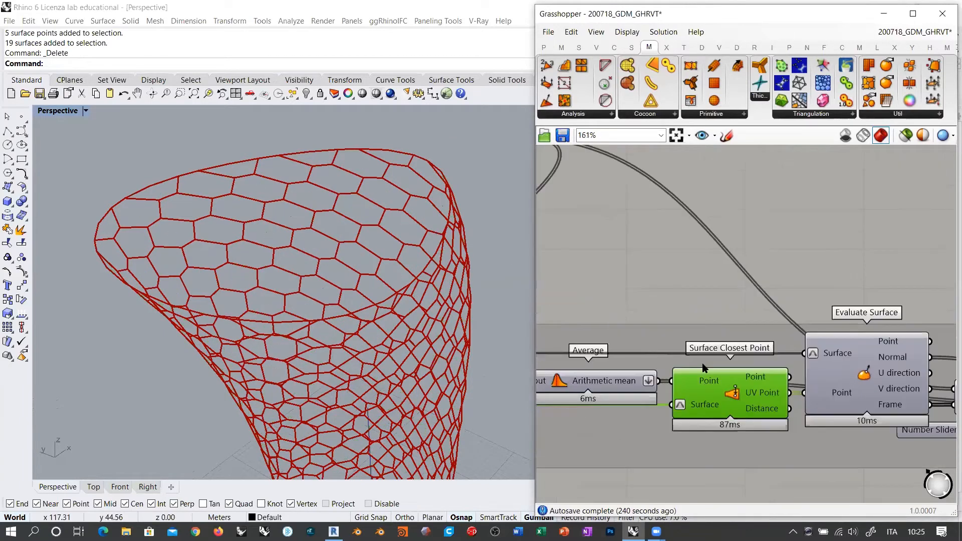
pyautogui.click(864, 374)
pyautogui.hotkey('ctrl', 'q')
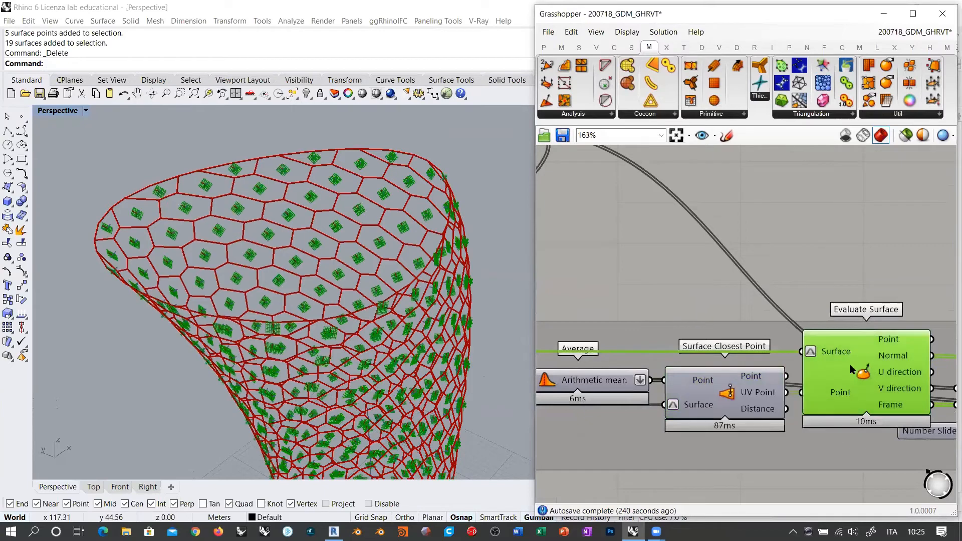
pyautogui.moveTo(881, 389); pyautogui.dragTo(827, 384, button='right')
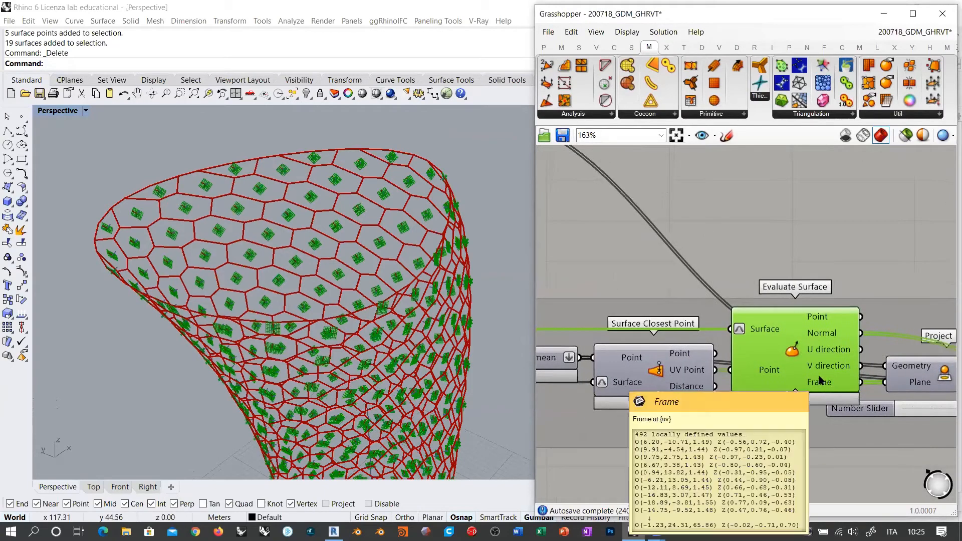
pyautogui.scroll(-2, 801, 353)
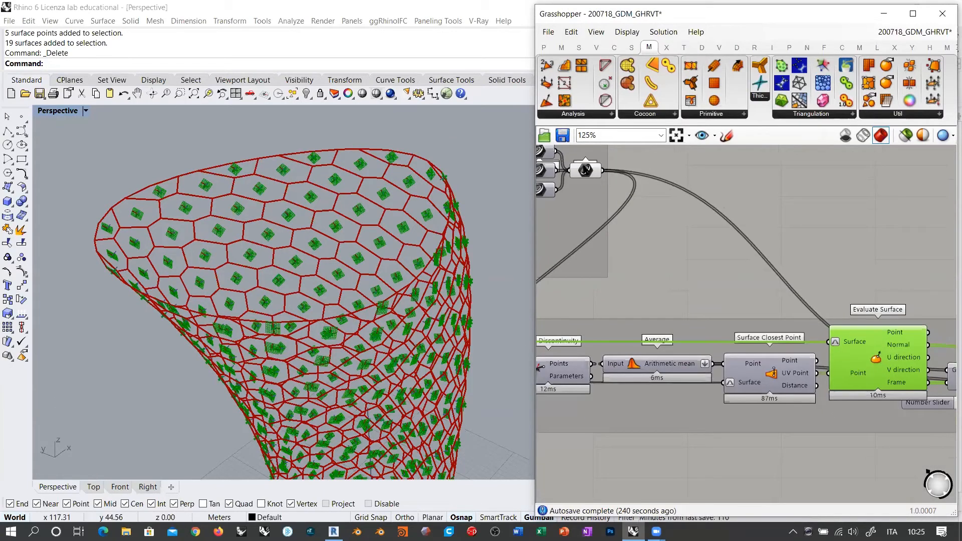
# Hide the merged Curve and Evaluate Surface previews and display the cell curves from the Project component.
pyautogui.click(585, 171)
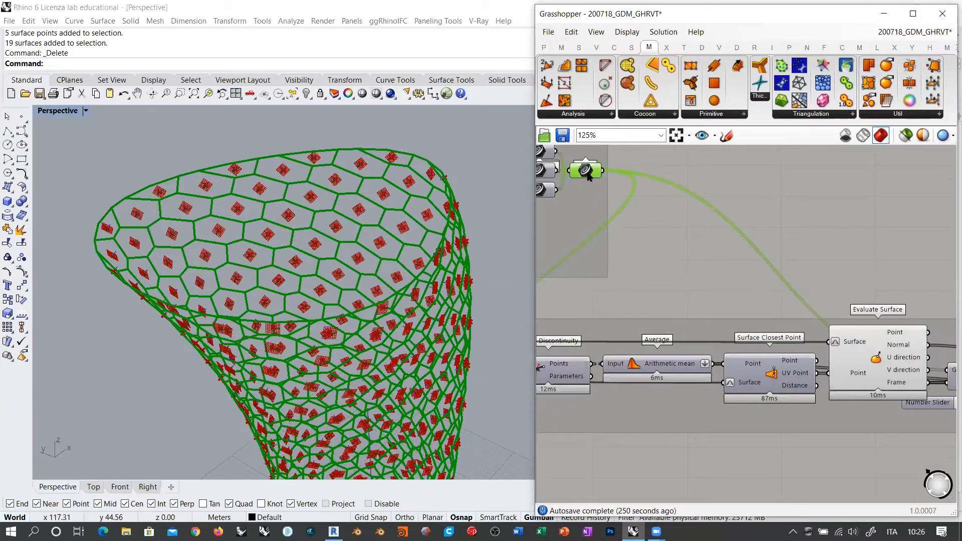
pyautogui.hotkey('ctrl', 'q')
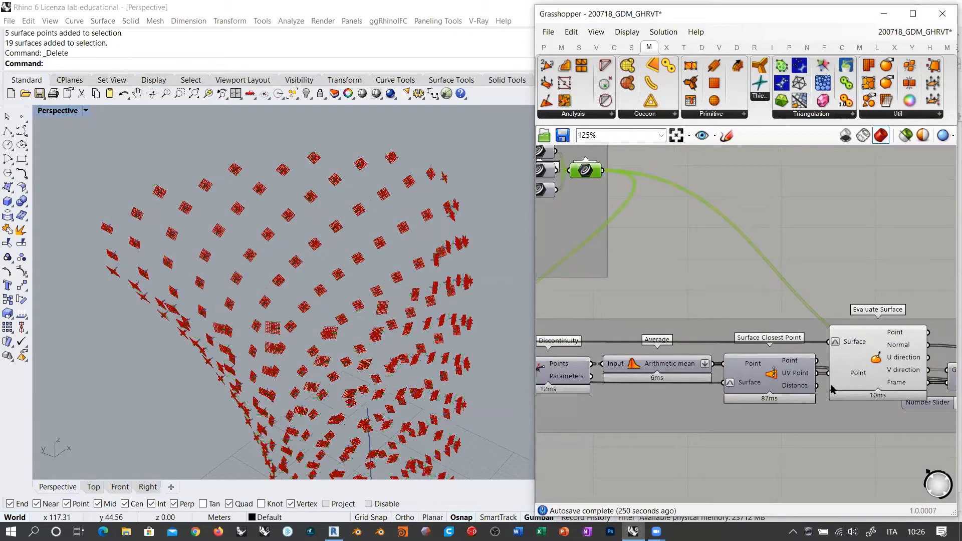
pyautogui.moveTo(831, 386); pyautogui.dragTo(636, 348, button='right')
pyautogui.click(672, 331)
pyautogui.hotkey('ctrl', 'q')
pyautogui.click(799, 338)
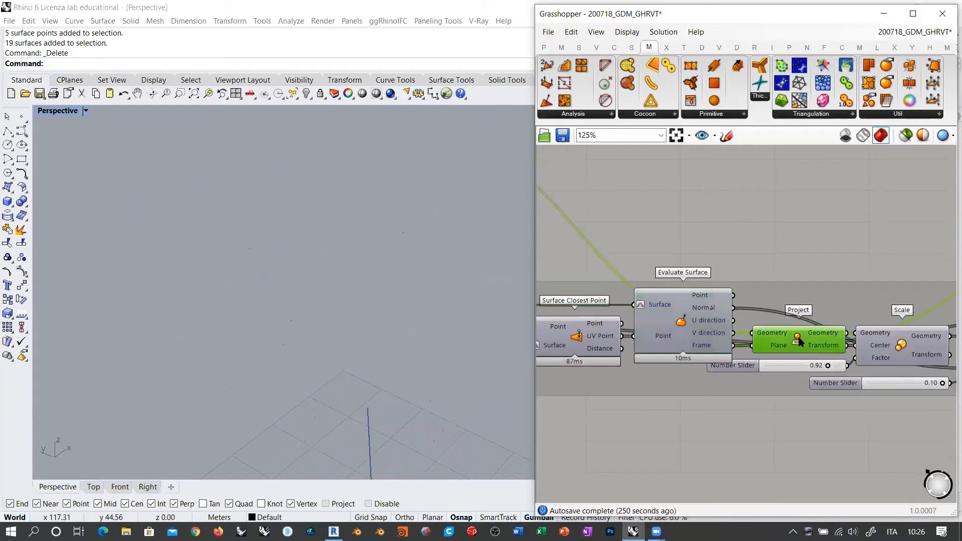
pyautogui.hotkey('ctrl', 'q')
pyautogui.click(825, 318)
# Inspect the projected cell curves from several angles around the tower's upper end.
pyautogui.moveTo(352, 249); pyautogui.dragTo(405, 195, button='right')
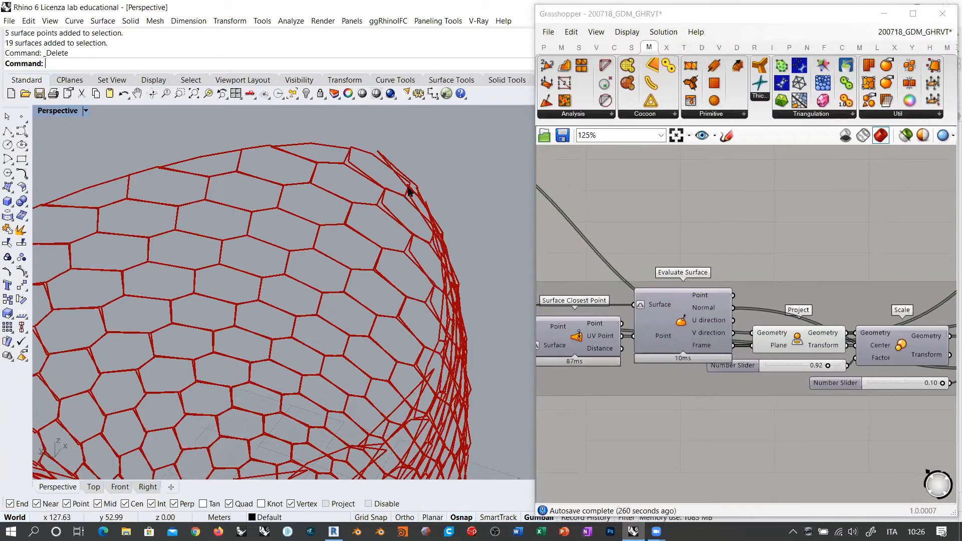
pyautogui.scroll(-6, 409, 195)
pyautogui.moveTo(365, 258); pyautogui.dragTo(312, 290, button='right')
pyautogui.scroll(8, 371, 256)
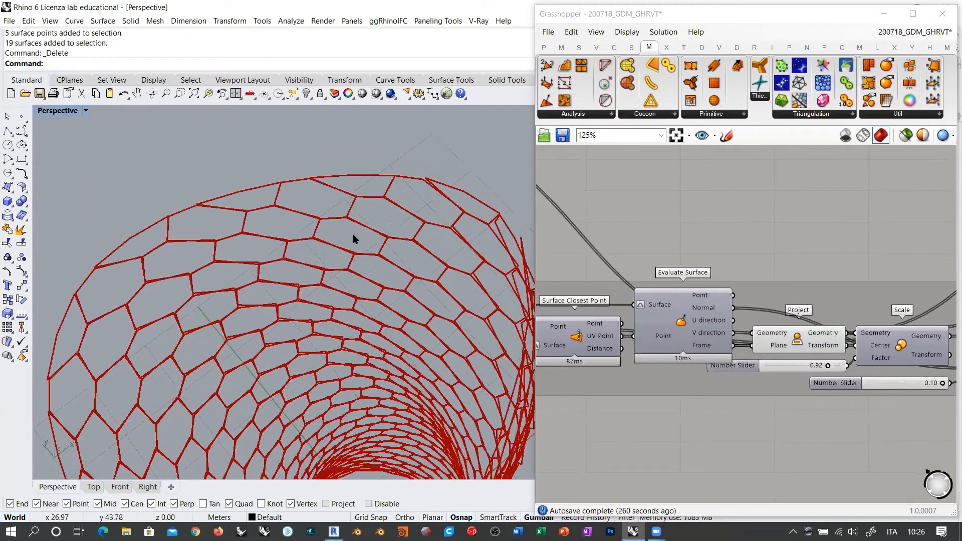
pyautogui.scroll(-4, 362, 341)
pyautogui.moveTo(363, 341); pyautogui.dragTo(345, 301, button='right')
pyautogui.scroll(-4, 337, 245)
# Switch the preview from Project to Scale and examine the scaled cell curves at the tower's upper end.
pyautogui.click(799, 345)
pyautogui.click(868, 364)
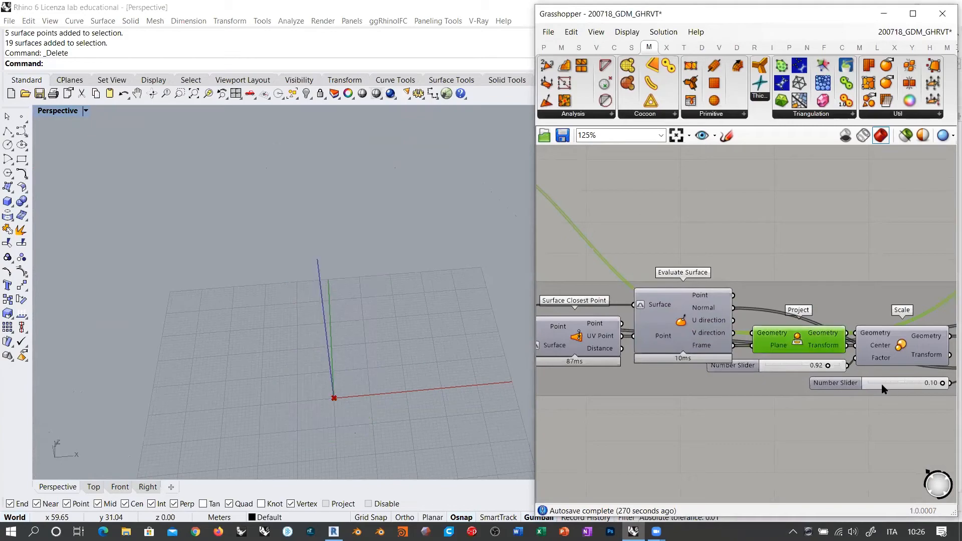
pyautogui.scroll(5, 749, 340)
pyautogui.click(647, 216)
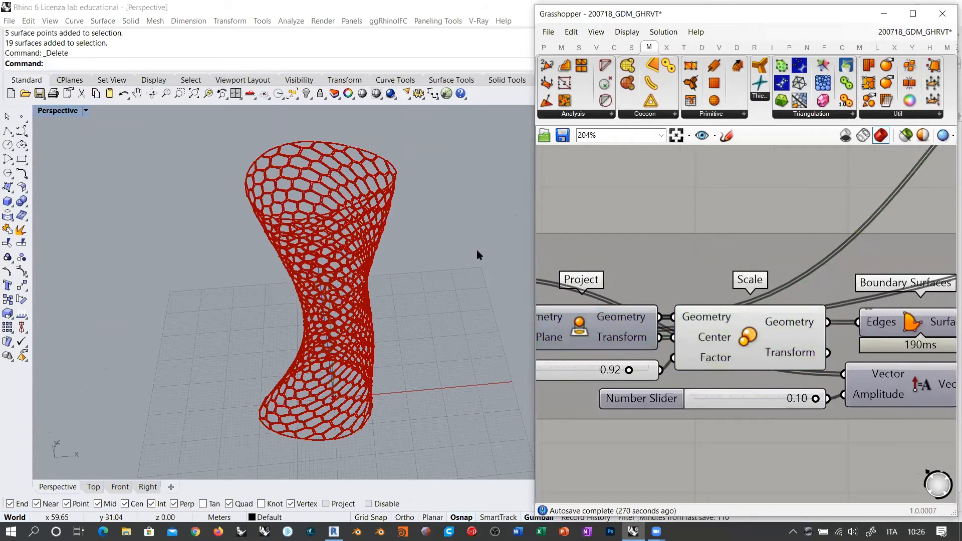
pyautogui.moveTo(477, 254); pyautogui.dragTo(463, 223, button='right')
pyautogui.scroll(6, 311, 164)
pyautogui.scroll(4, 376, 162)
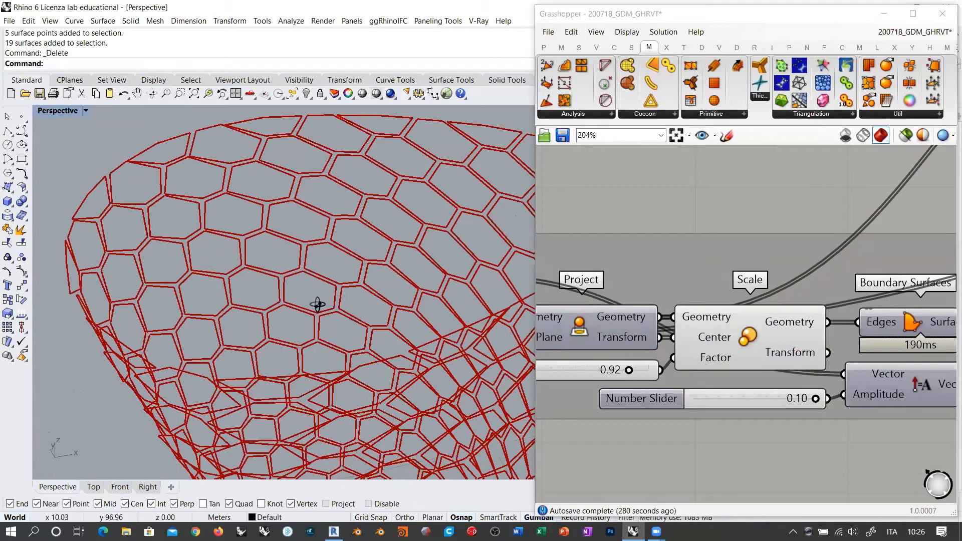
pyautogui.scroll(-8, 318, 255)
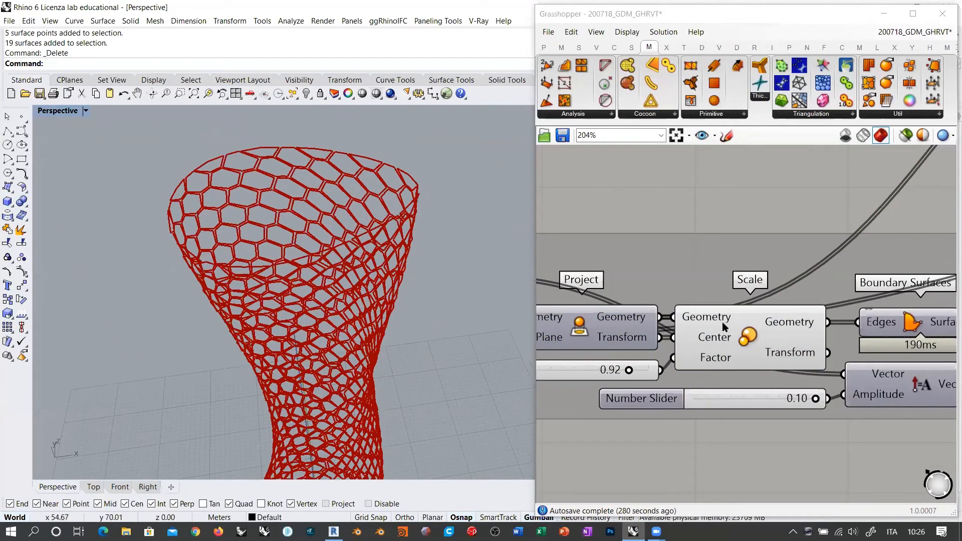
# Highlight the Scale component and trace its inputs back through Project, Evaluate Surface and the factor slider.
pyautogui.scroll(-3, 788, 339)
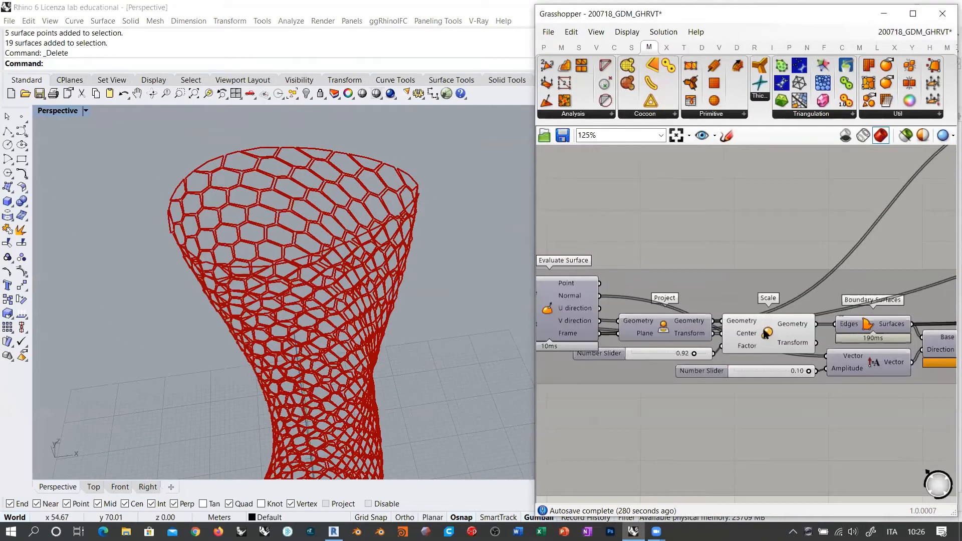
pyautogui.click(761, 336)
pyautogui.moveTo(752, 341); pyautogui.dragTo(826, 333, button='right')
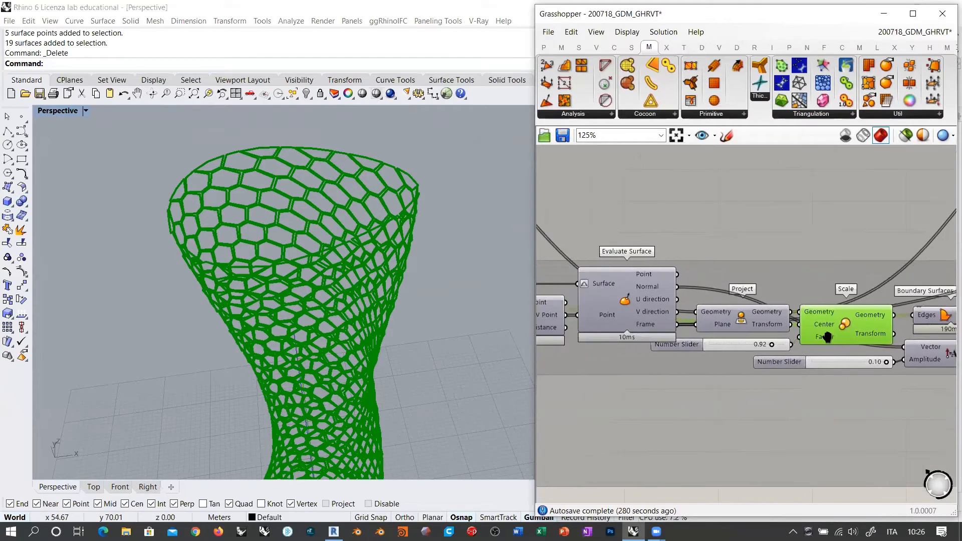
pyautogui.scroll(-2, 826, 333)
pyautogui.moveTo(687, 317); pyautogui.dragTo(777, 310, button='right')
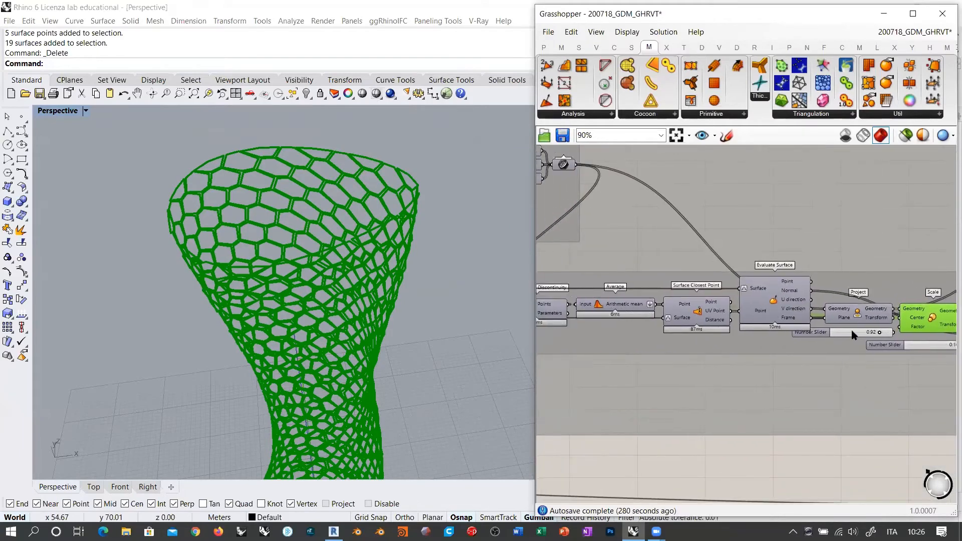
pyautogui.moveTo(849, 333); pyautogui.dragTo(665, 339, button='right')
pyautogui.scroll(4, 769, 336)
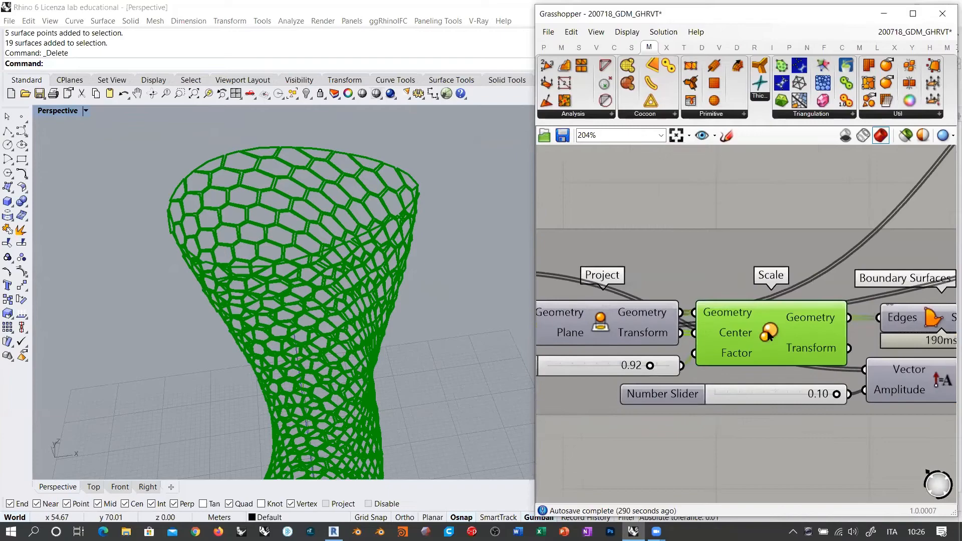
# Highlight Project and Scale in turn and examine the gaps between the scaled cells up close.
pyautogui.click(588, 316)
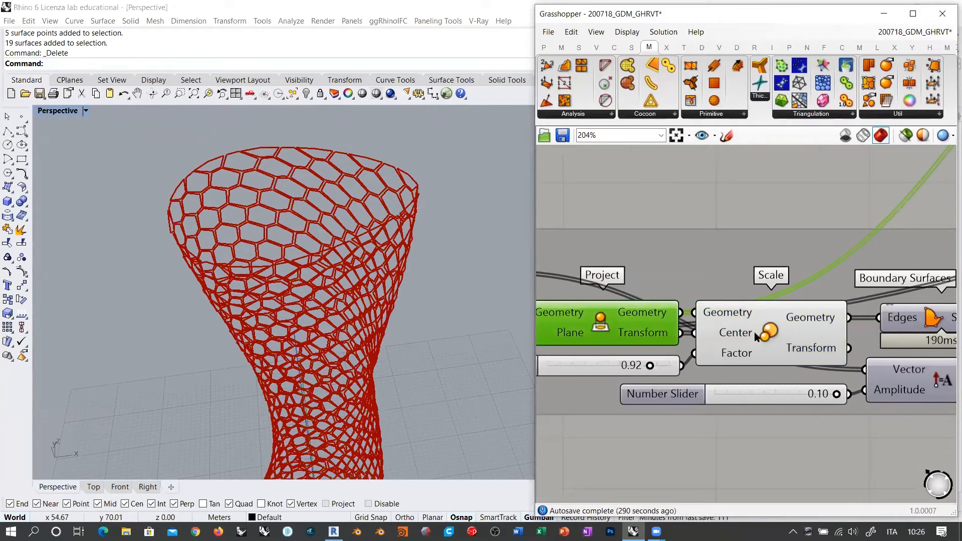
pyautogui.scroll(-3, 758, 337)
pyautogui.click(764, 323)
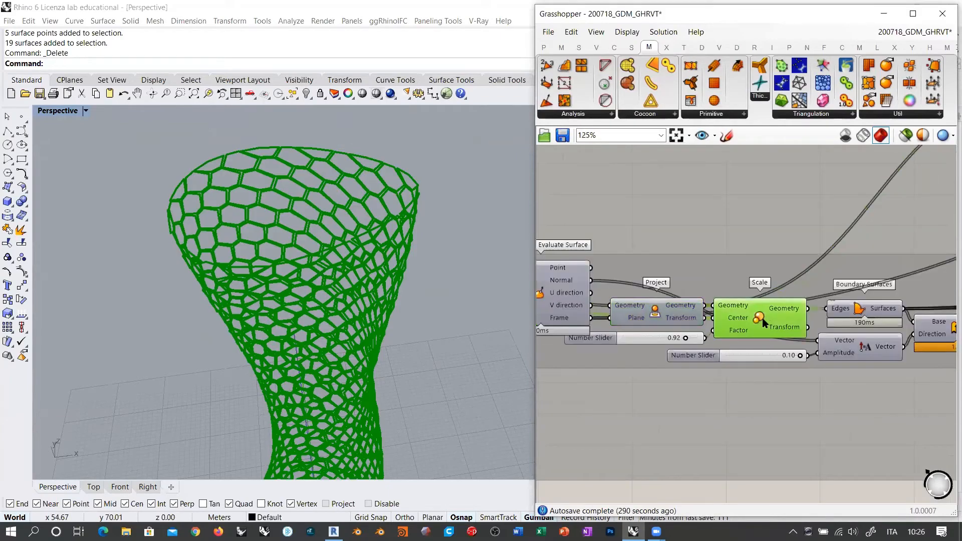
pyautogui.click(653, 316)
pyautogui.scroll(5, 358, 185)
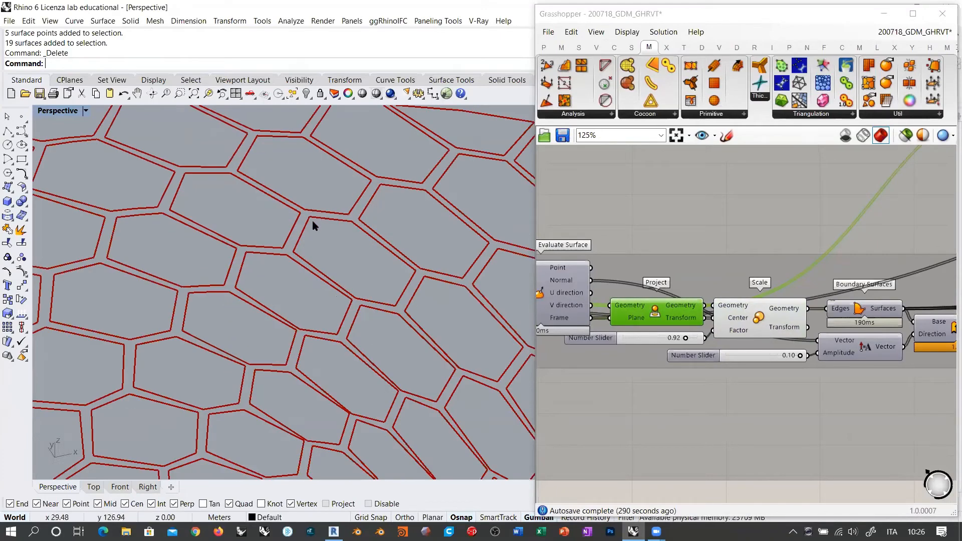
pyautogui.keyDown('shift'); pyautogui.moveTo(382, 224); pyautogui.dragTo(381, 281, button='right'); pyautogui.keyUp('shift')
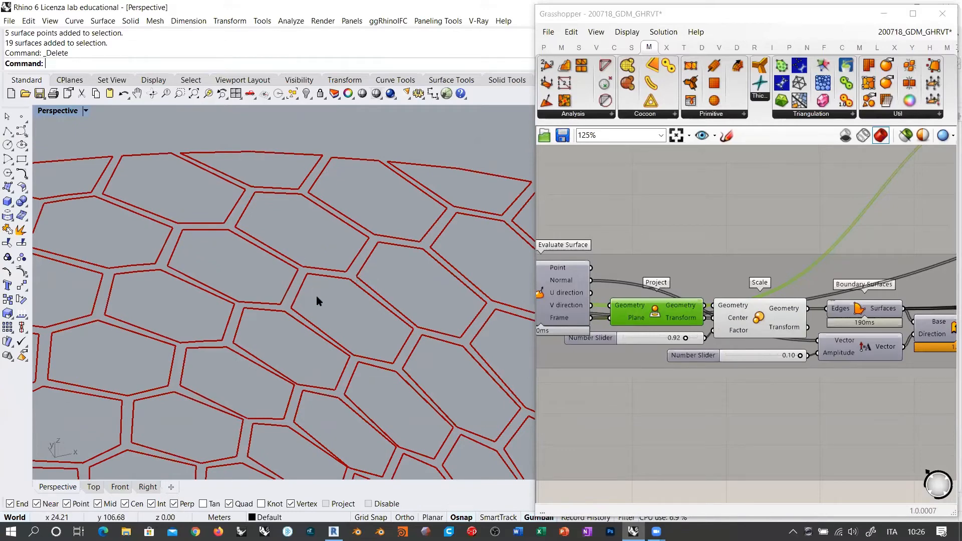
pyautogui.scroll(-5, 323, 228)
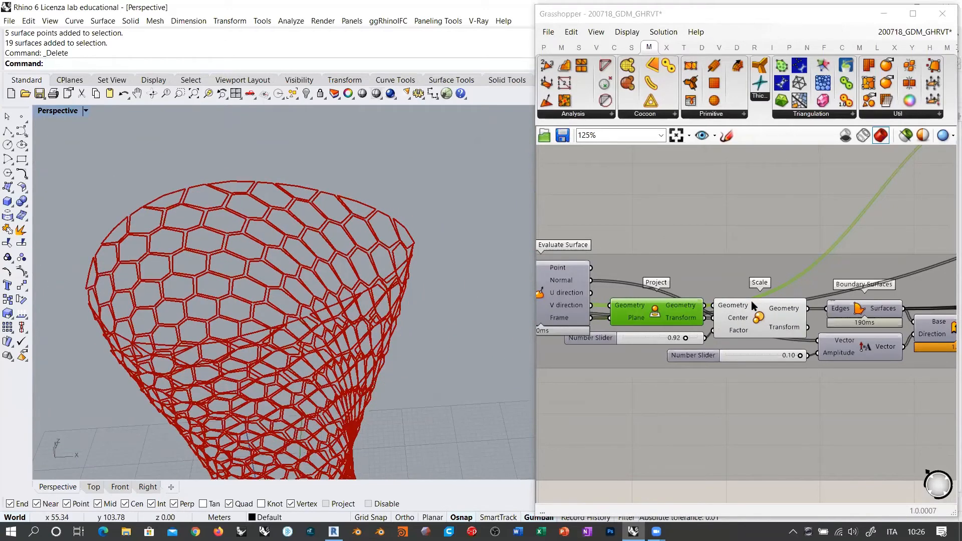
# Hide the Scale preview and display the planar panels from Boundary Surfaces.
pyautogui.click(766, 321)
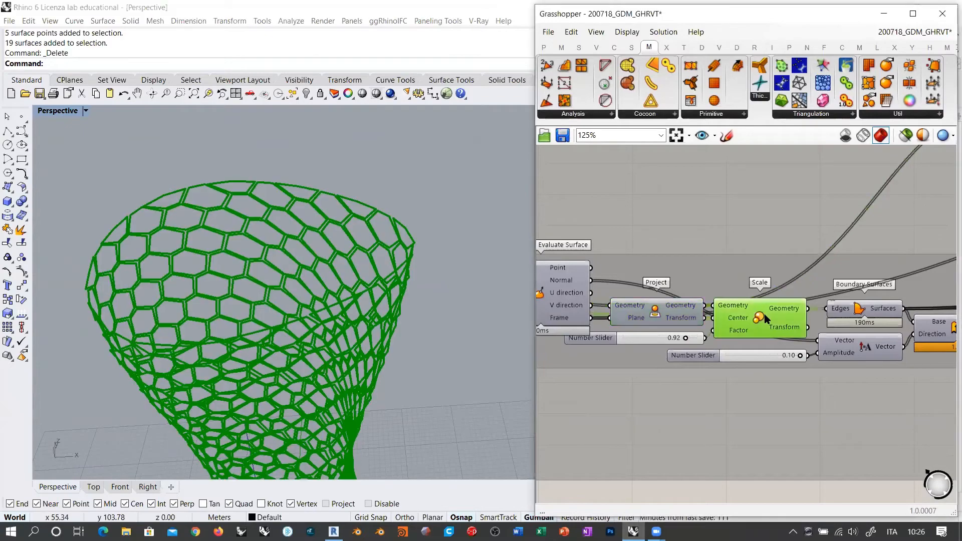
pyautogui.hotkey('ctrl', 'q')
pyautogui.moveTo(792, 314); pyautogui.dragTo(631, 299, button='right')
pyautogui.click(704, 298)
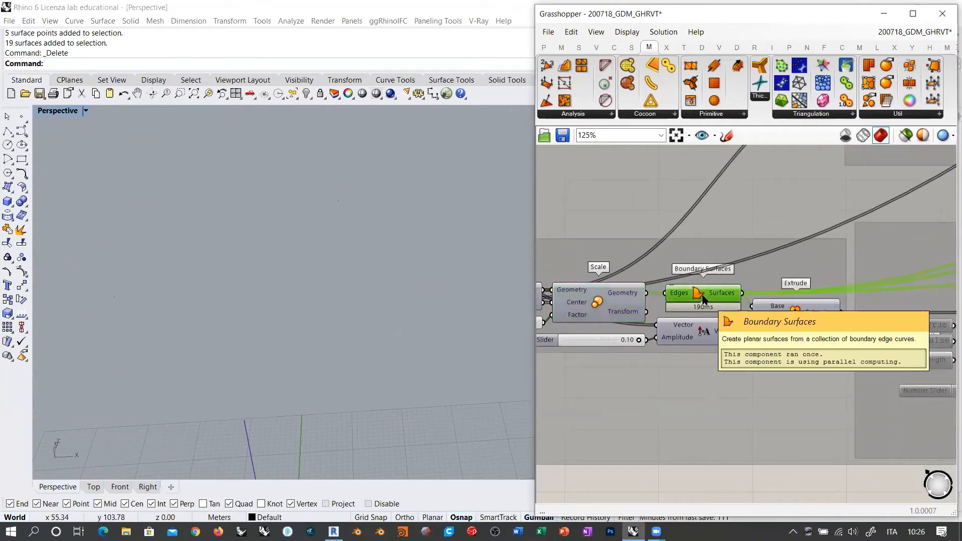
pyautogui.hotkey('ctrl', 'q')
pyautogui.click(647, 258)
# Inspect the planar hexagon panels over the full height of the tower.
pyautogui.moveTo(262, 235); pyautogui.dragTo(286, 195, button='right')
pyautogui.scroll(-4, 303, 212)
pyautogui.moveTo(345, 221); pyautogui.dragTo(328, 233, button='right')
pyautogui.scroll(-4, 328, 235)
pyautogui.moveTo(320, 291); pyautogui.dragTo(356, 290, button='right')
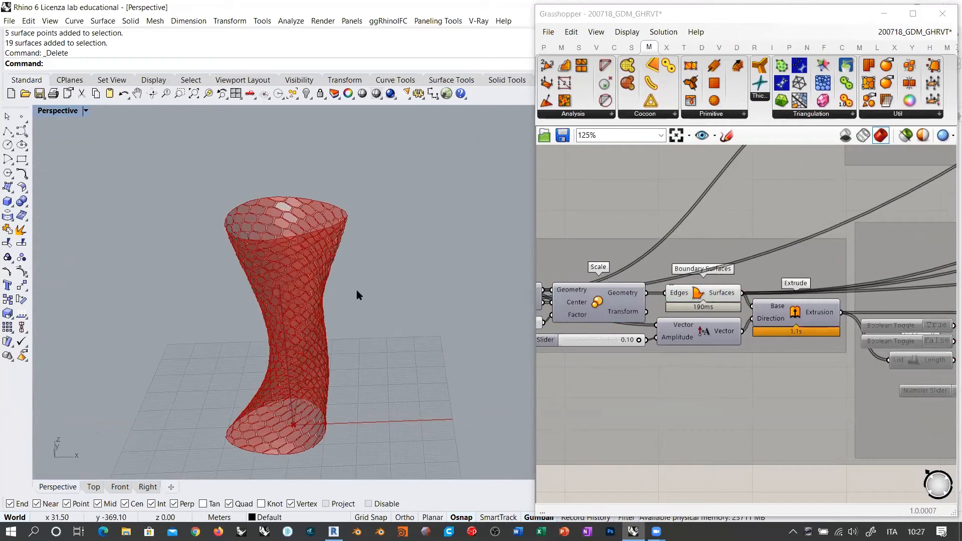
# Hide the Boundary Surfaces preview and display the panel solids from the Extrude component.
pyautogui.click(701, 297)
pyautogui.hotkey('ctrl', 'q')
pyautogui.click(796, 319)
pyautogui.hotkey('ctrl', 'q')
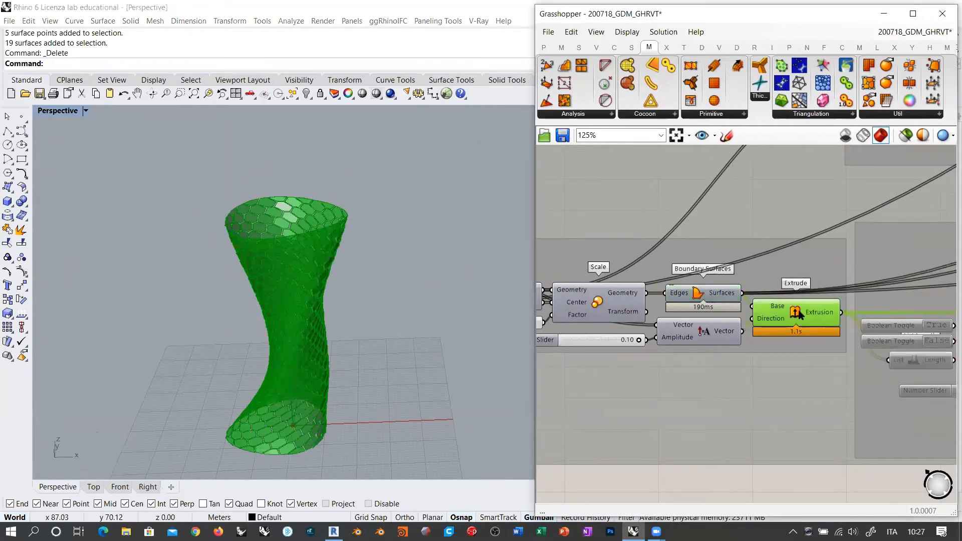
pyautogui.click(767, 261)
# Examine the slider feeding the extrusion Amplitude and inspect the extruded panels' thickness and gaps around the whole tower.
pyautogui.moveTo(399, 259); pyautogui.dragTo(428, 273, button='right')
pyautogui.moveTo(629, 339); pyautogui.dragTo(662, 328, button='right')
pyautogui.scroll(3, 662, 329)
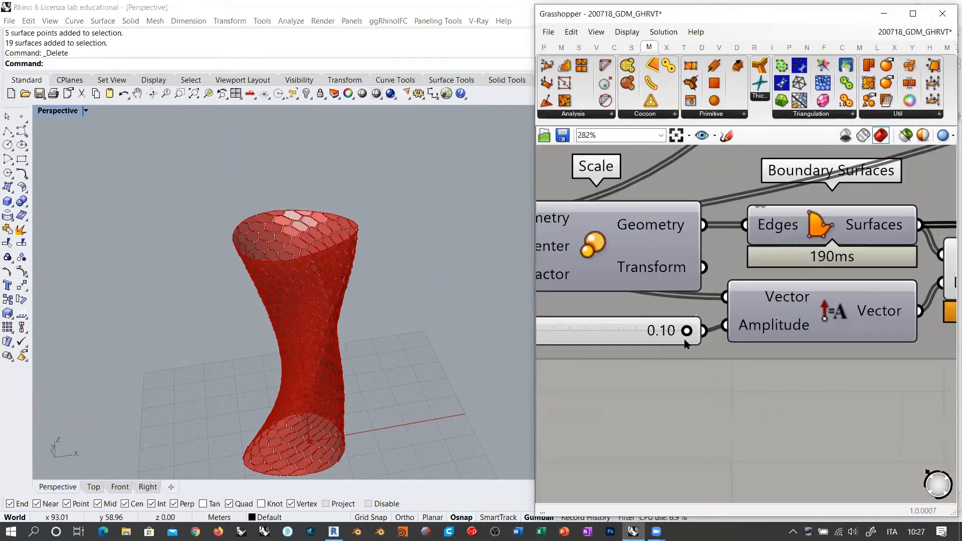
pyautogui.moveTo(336, 238); pyautogui.dragTo(350, 192, button='right')
pyautogui.scroll(6, 315, 278)
pyautogui.scroll(-5, 316, 273)
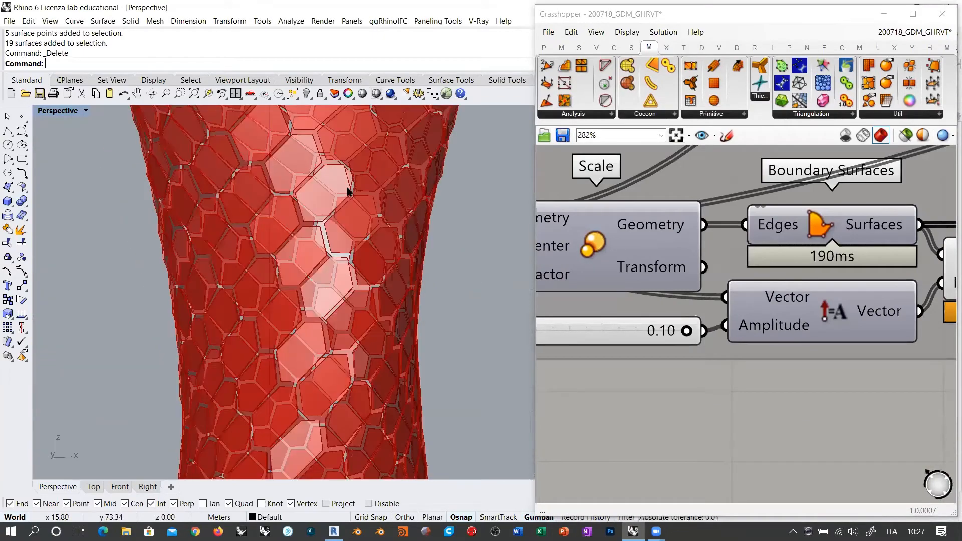
pyautogui.scroll(-5, 396, 226)
pyautogui.scroll(5, 371, 282)
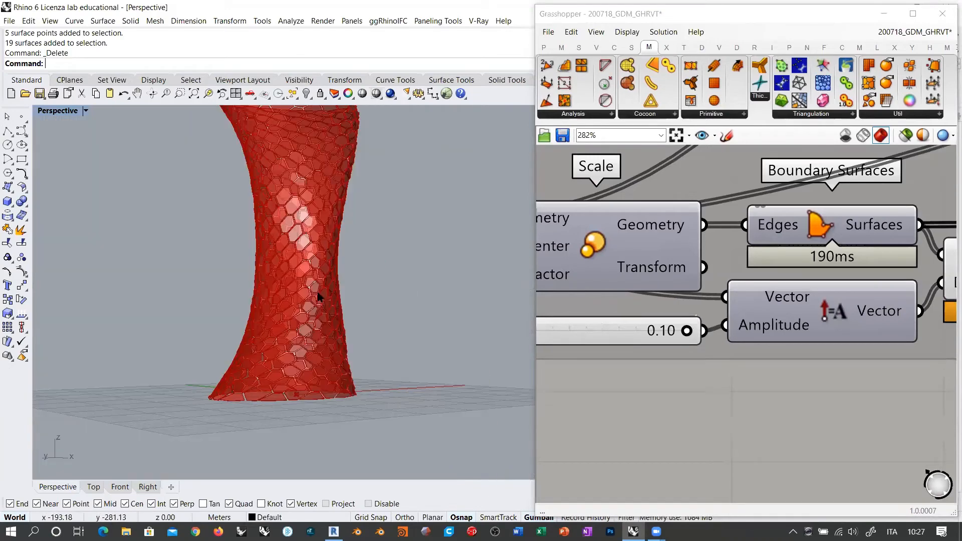
pyautogui.scroll(-6, 320, 296)
pyautogui.moveTo(334, 265); pyautogui.dragTo(281, 300, button='right')
pyautogui.scroll(2, 273, 281)
# Hide the Extrude preview and widen the Grasshopper window to show the Repeat Data, Jitter and ggRvt Material group.
pyautogui.moveTo(777, 354); pyautogui.dragTo(630, 352, button='right')
pyautogui.scroll(-4, 630, 352)
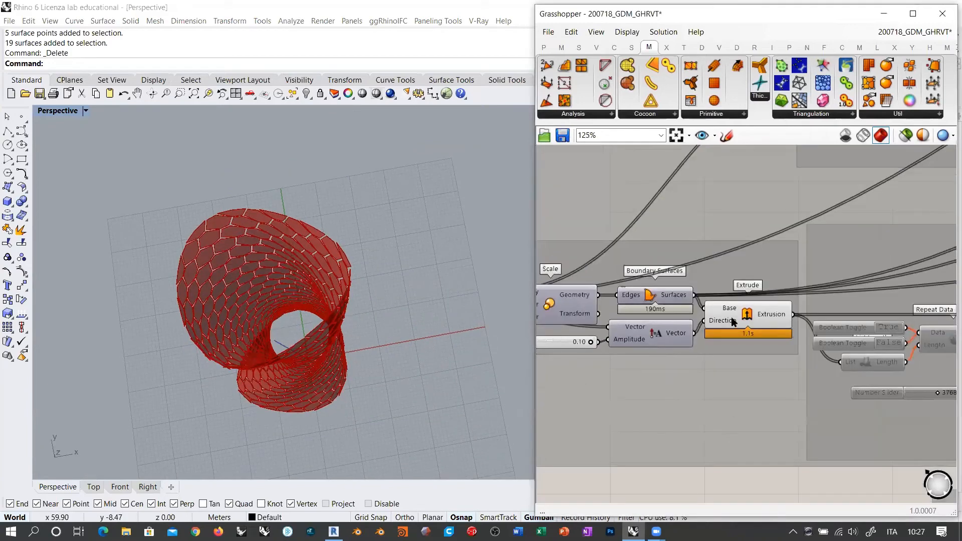
pyautogui.click(767, 332)
pyautogui.hotkey('ctrl', 'q')
pyautogui.moveTo(759, 349); pyautogui.dragTo(646, 325, button='right')
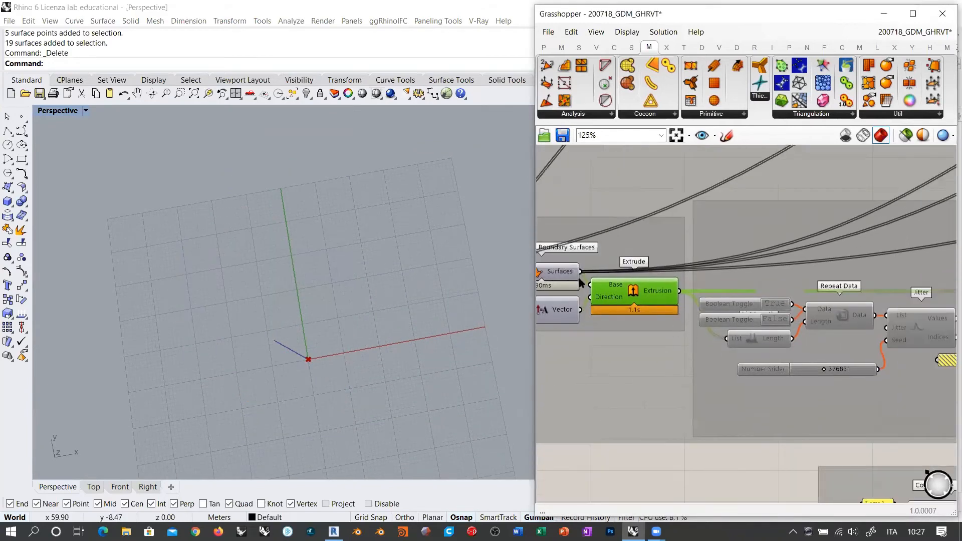
pyautogui.moveTo(533, 242); pyautogui.dragTo(277, 242)
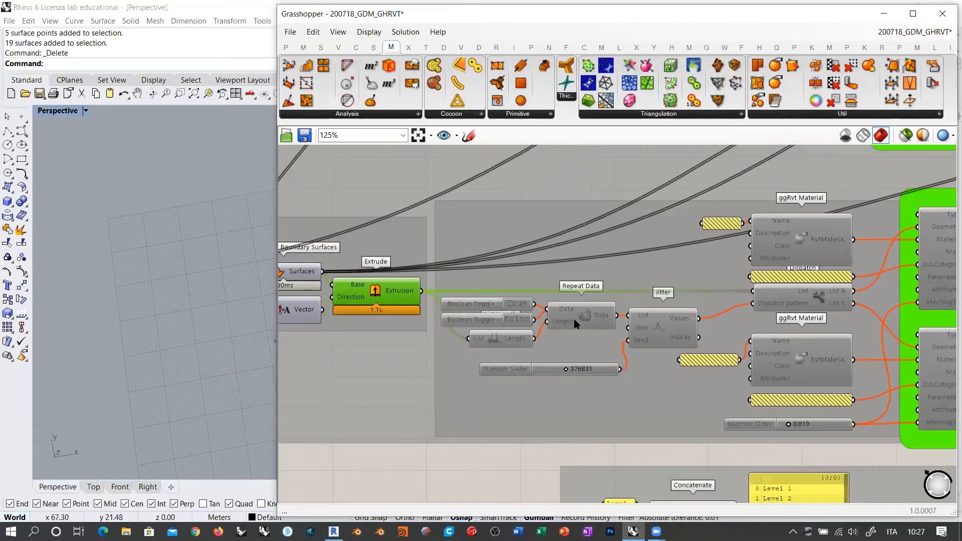
# Enable the disabled Repeat Data, Jitter, Dispatch, ggRvt Material and ggRvt ArchDirectShape components fed by the panel extrusion.
pyautogui.moveTo(635, 352); pyautogui.dragTo(503, 343, button='right')
pyautogui.scroll(-3, 527, 299)
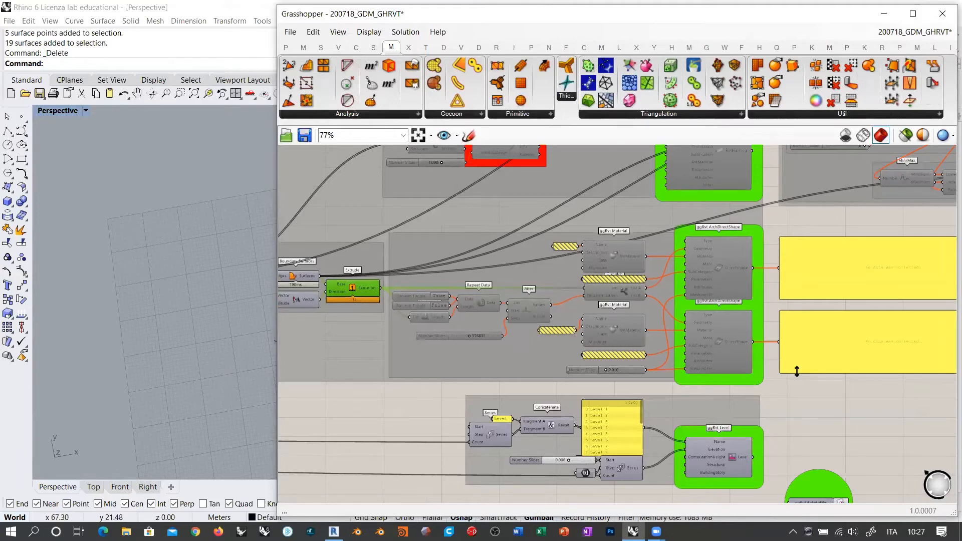
pyautogui.scroll(-6, 693, 271)
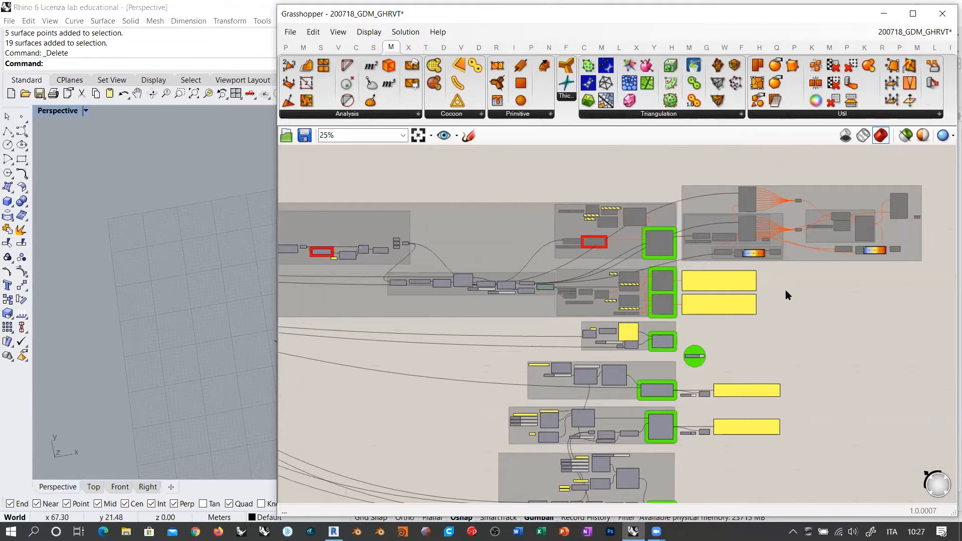
pyautogui.scroll(8, 619, 420)
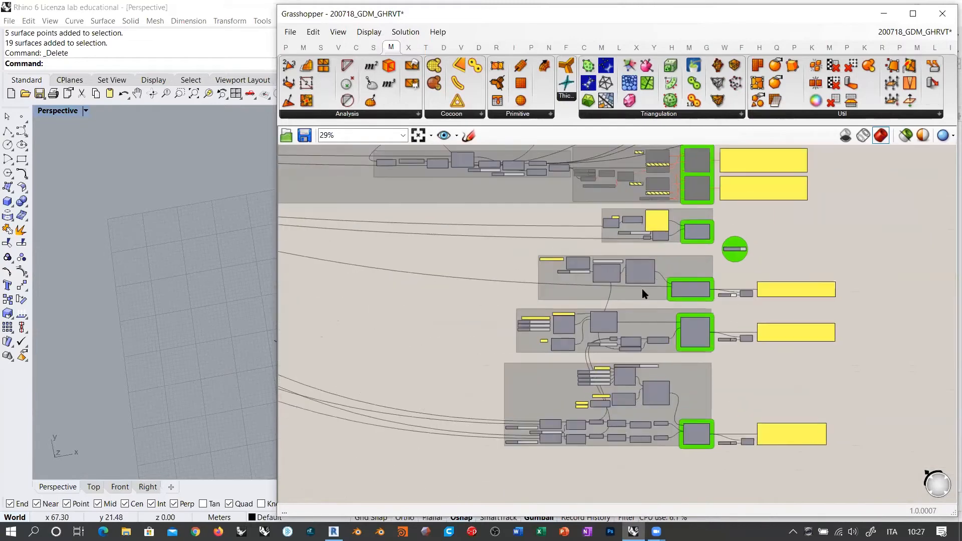
pyautogui.moveTo(564, 241); pyautogui.dragTo(744, 308, button='right')
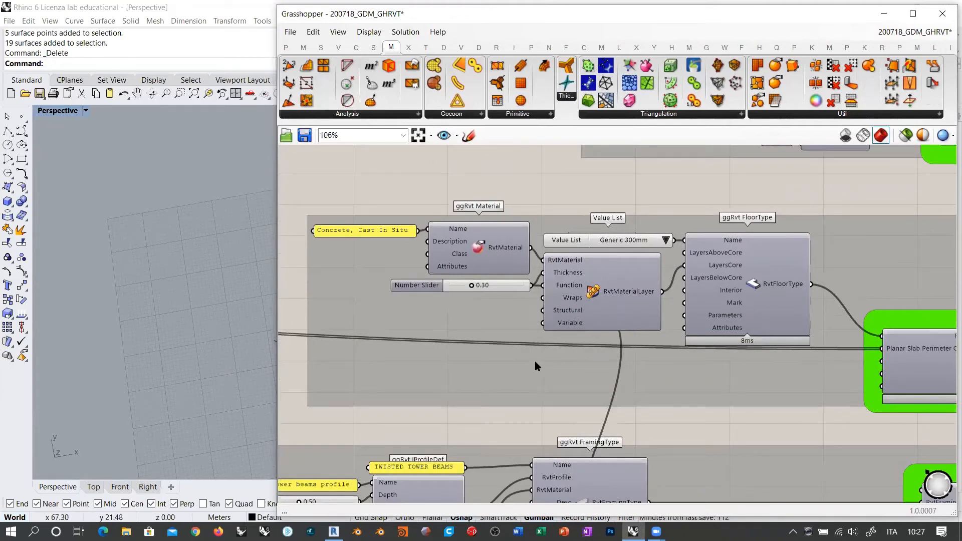
pyautogui.scroll(-6, 538, 367)
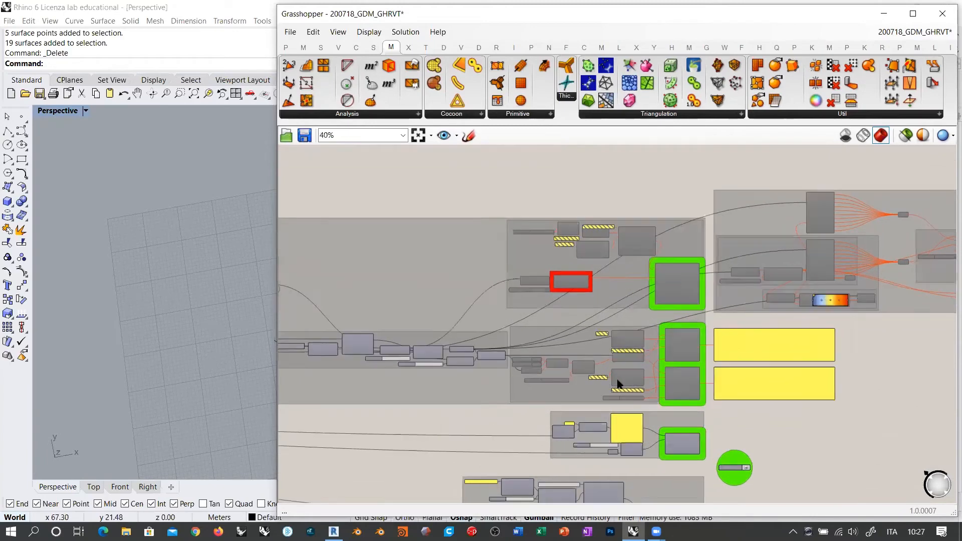
pyautogui.scroll(3, 619, 385)
pyautogui.moveTo(406, 396); pyautogui.dragTo(796, 233)
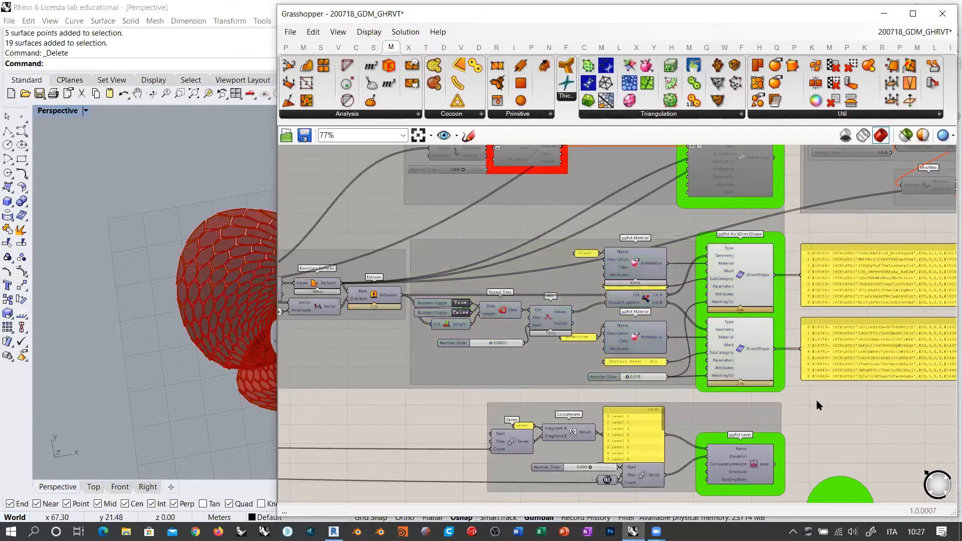
# Highlight the Extrude component's panels and the panels feeding the glass ArchDirectShape, and examine them on the tower.
pyautogui.moveTo(184, 264); pyautogui.dragTo(199, 279, button='right')
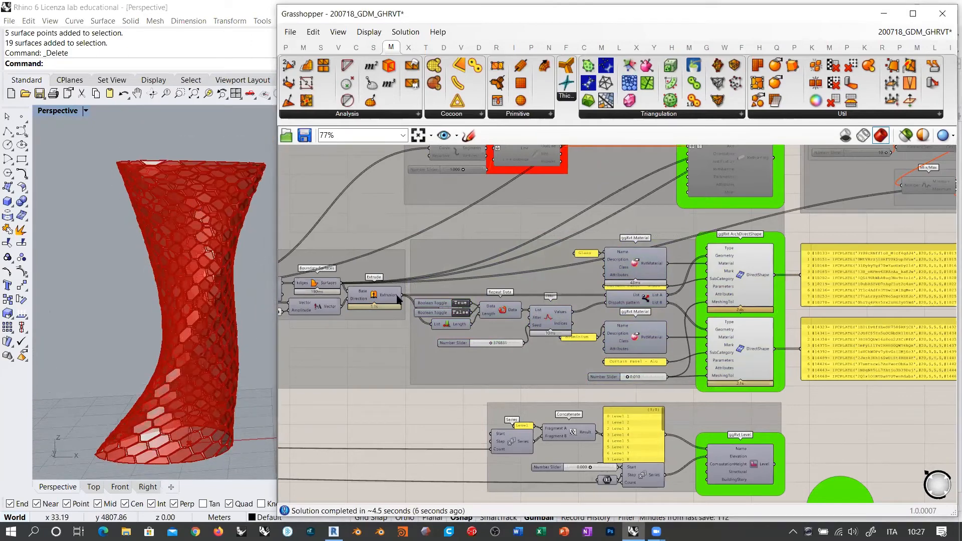
pyautogui.click(373, 299)
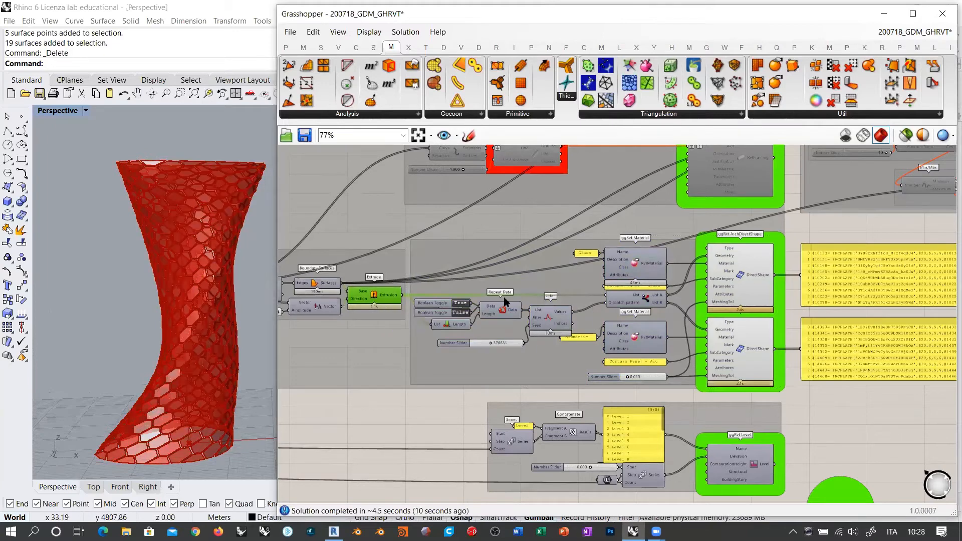
pyautogui.click(710, 300)
pyautogui.scroll(3, 210, 239)
pyautogui.scroll(-4, 165, 253)
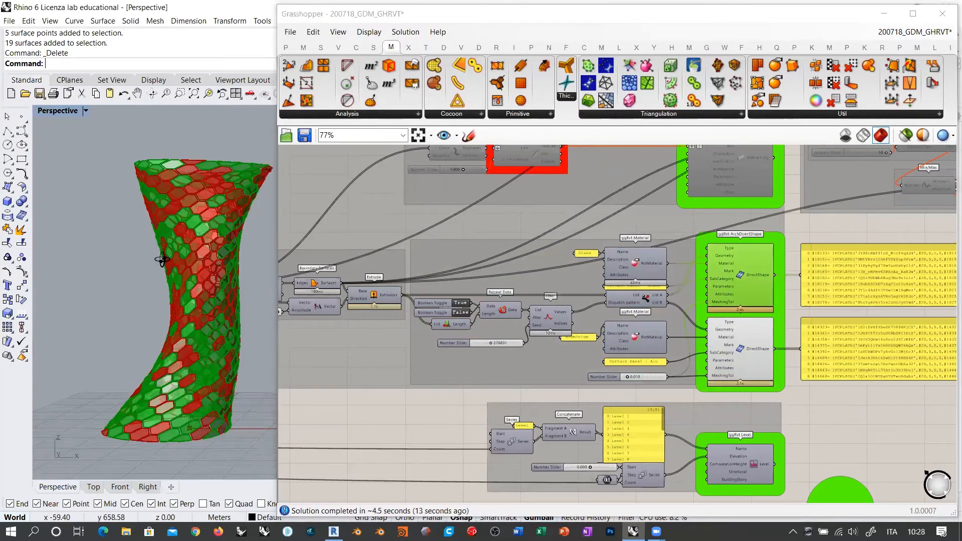
# Highlight the panels of the aluminium ArchDirectShape and examine their distribution on the tower together with the Dispatch wiring.
pyautogui.keyDown('shift'); pyautogui.click(734, 344); pyautogui.keyUp('shift')
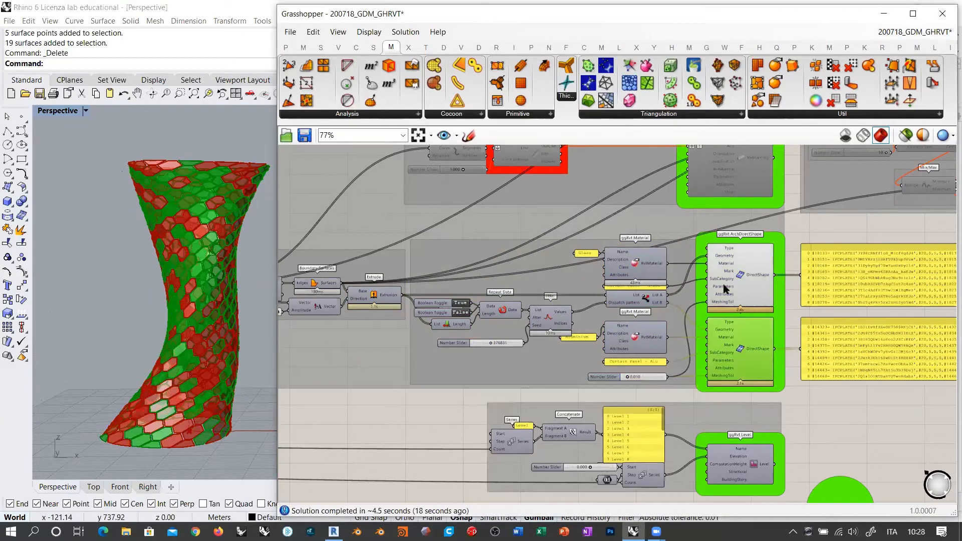
pyautogui.scroll(5, 666, 289)
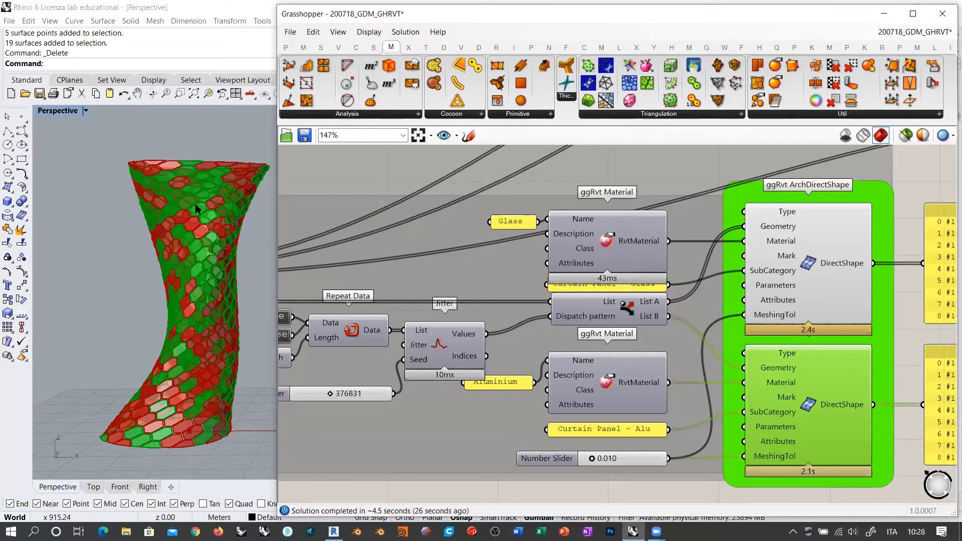
pyautogui.moveTo(185, 248); pyautogui.dragTo(211, 236, button='right')
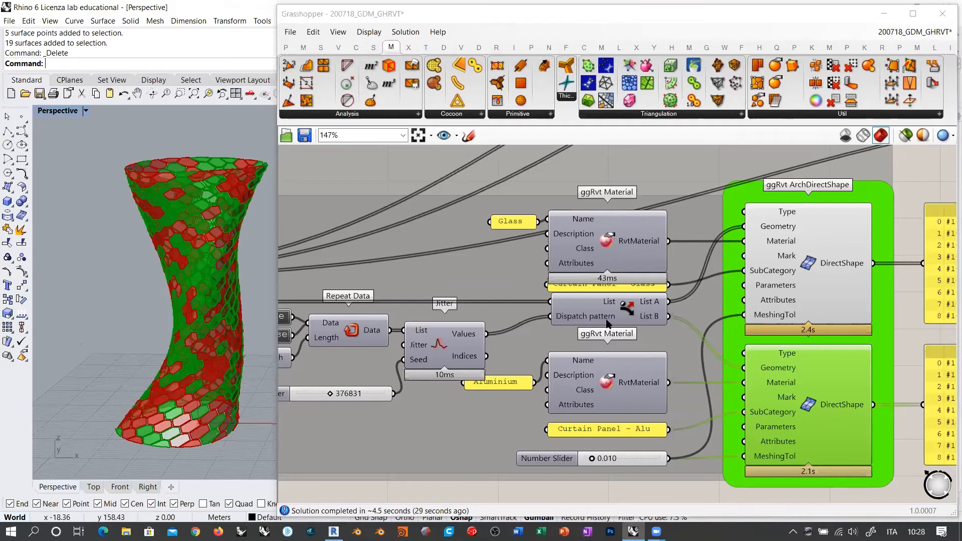
pyautogui.moveTo(626, 312); pyautogui.dragTo(654, 322, button='right')
pyautogui.scroll(-3, 655, 321)
pyautogui.moveTo(221, 253); pyautogui.dragTo(165, 243, button='right')
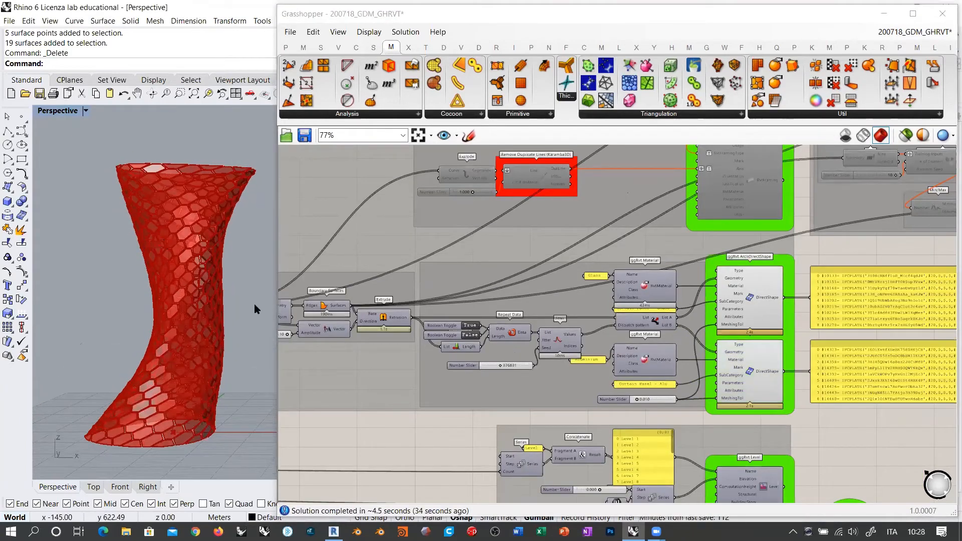
# Switch to Revit, open the recent project 200709_GDM_GHRVT_tower and open its Section 1 view from the Level 5 plan.
pyautogui.click(334, 531)
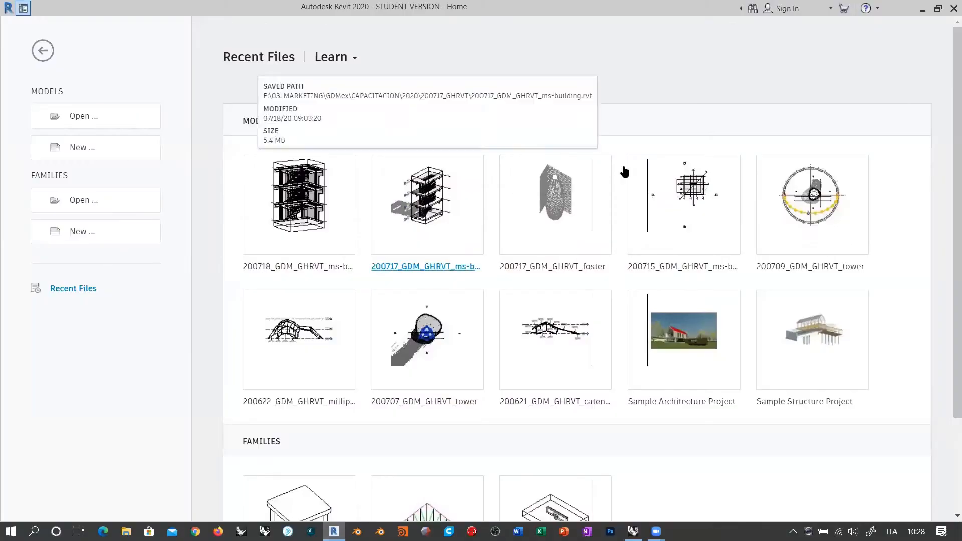
pyautogui.click(803, 169)
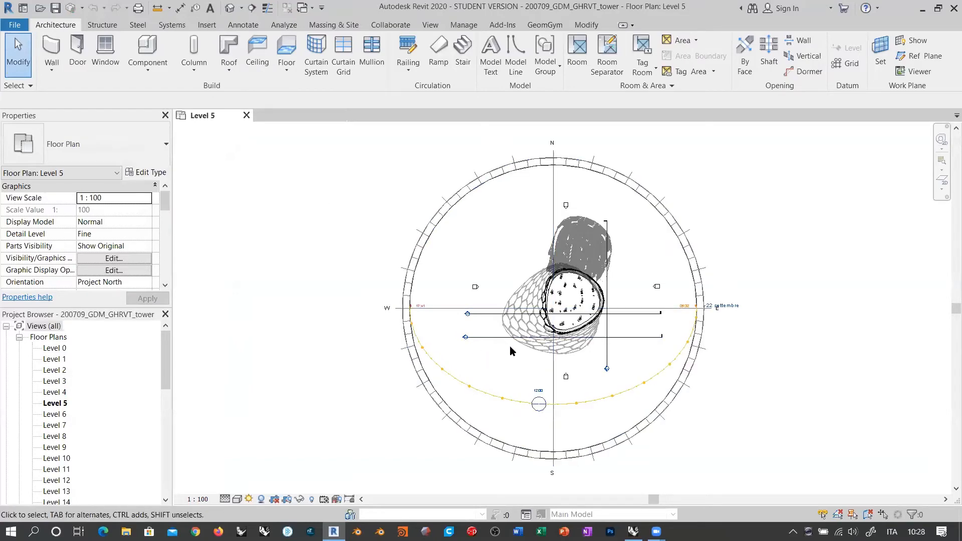
pyautogui.scroll(3, 510, 350)
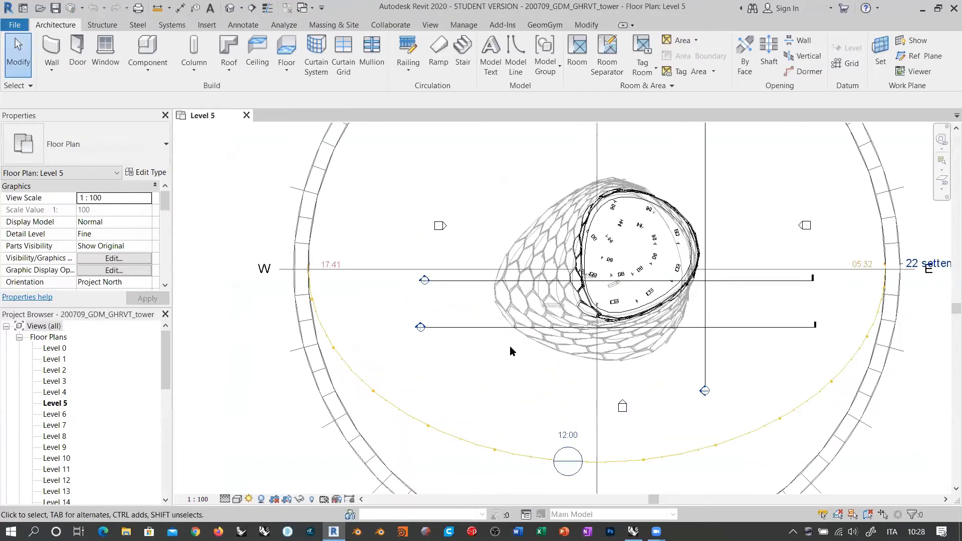
pyautogui.doubleClick(424, 280)
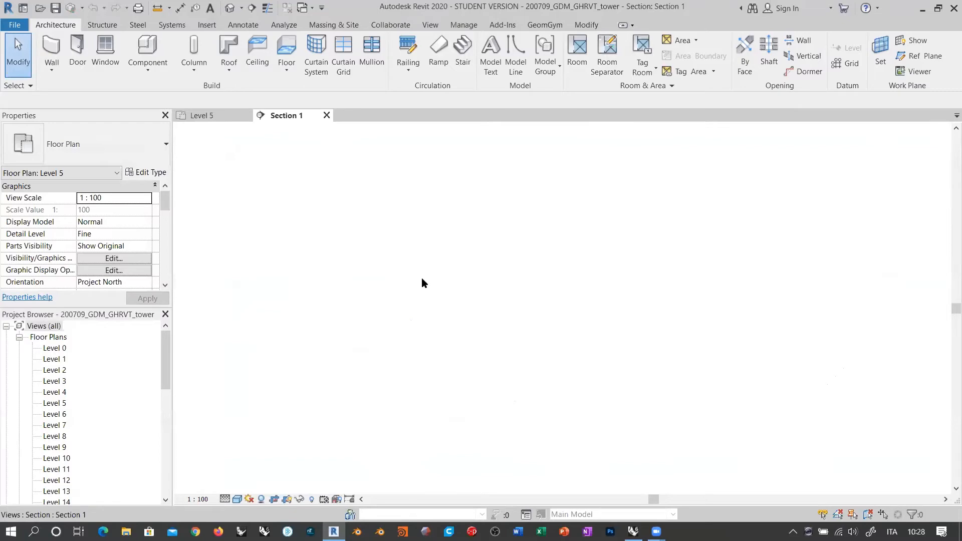
# Inspect the facade panels in Section 1 and compare them with the glass and aluminium material components in Grasshopper.
pyautogui.scroll(6, 645, 322)
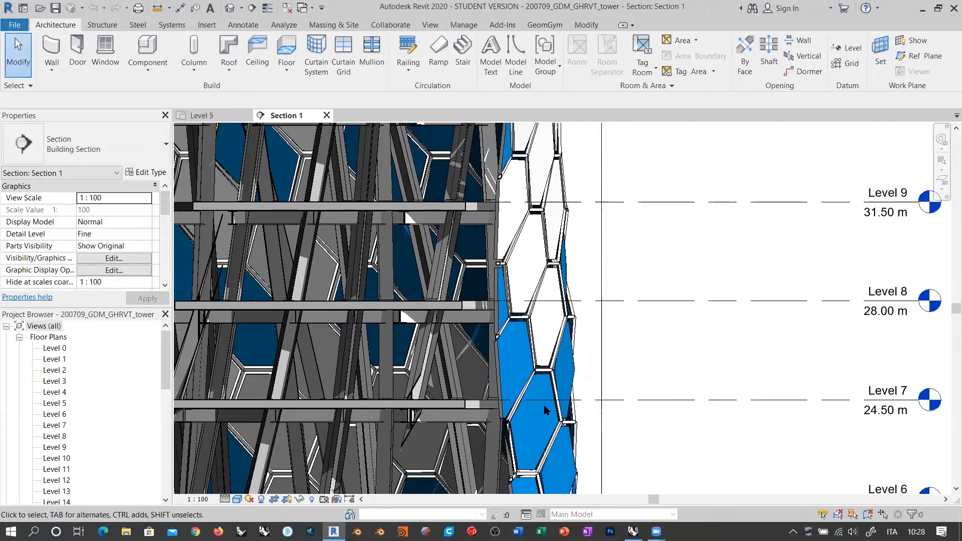
pyautogui.scroll(-3, 510, 339)
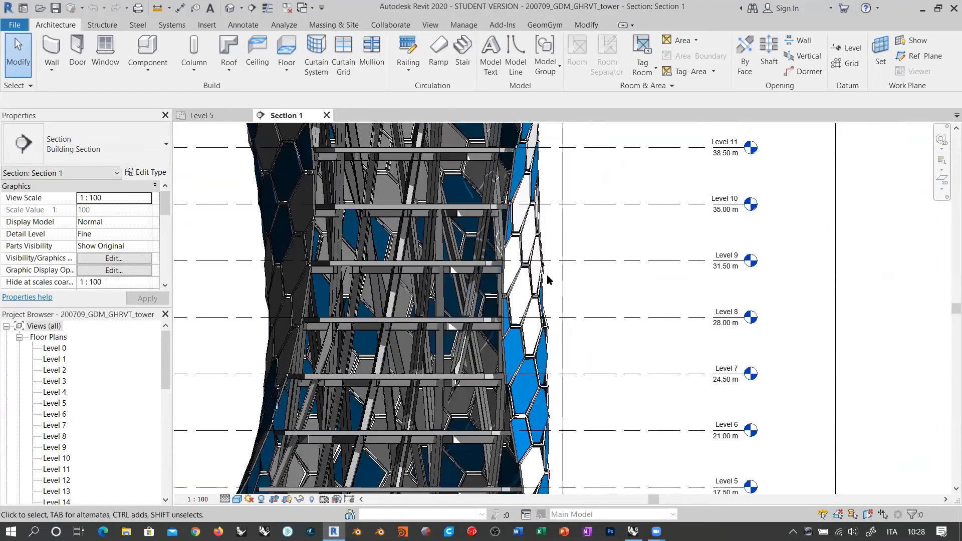
pyautogui.scroll(-4, 610, 298)
pyautogui.hotkey('alt', 'Tab')
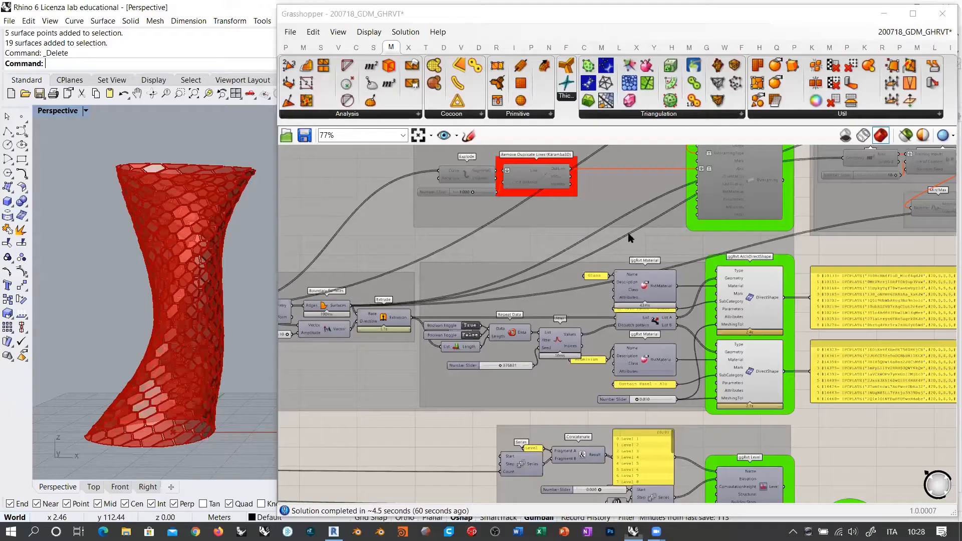
pyautogui.scroll(4, 631, 272)
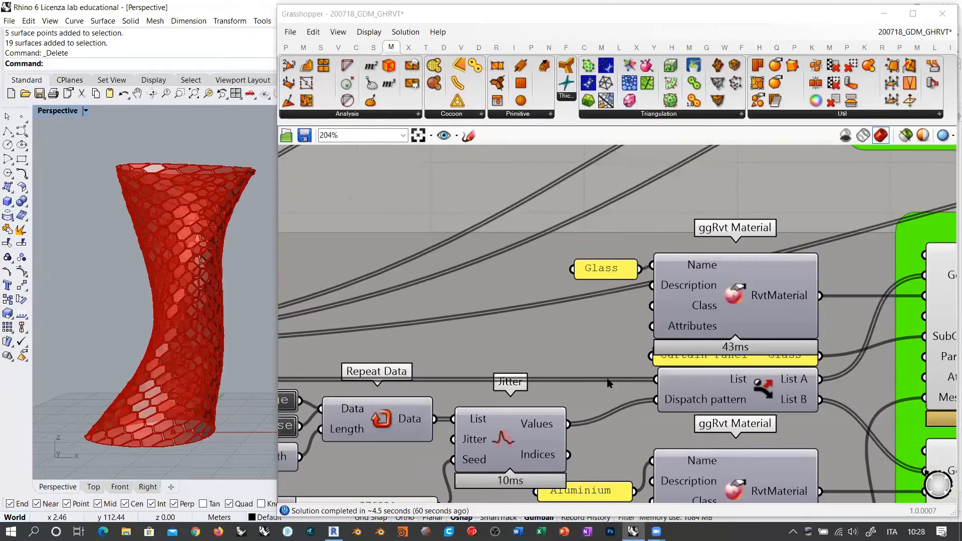
pyautogui.scroll(-3, 608, 383)
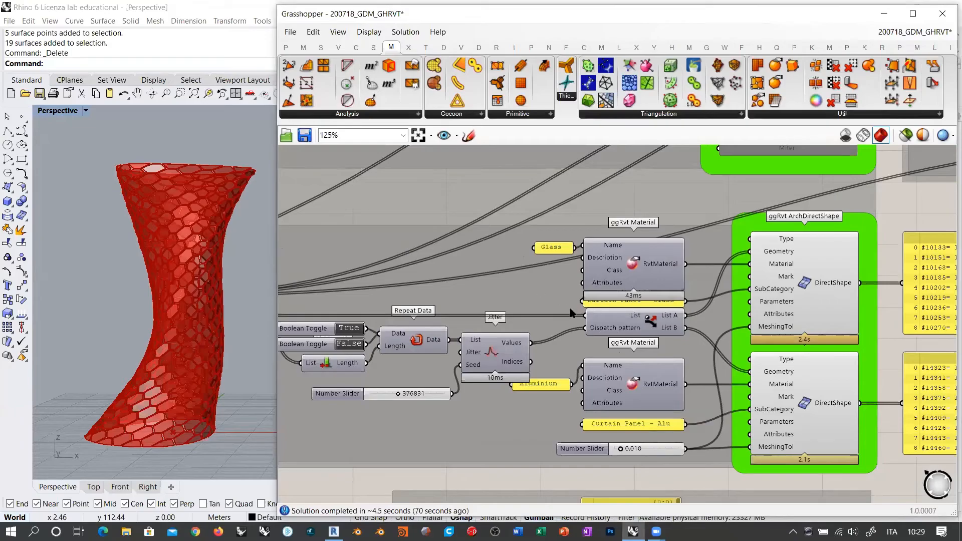
# Switch back to Revit and examine the curtain panels over the tower's full height and near Level 19.
pyautogui.hotkey('alt', 'Tab')
pyautogui.scroll(-1, 484, 319)
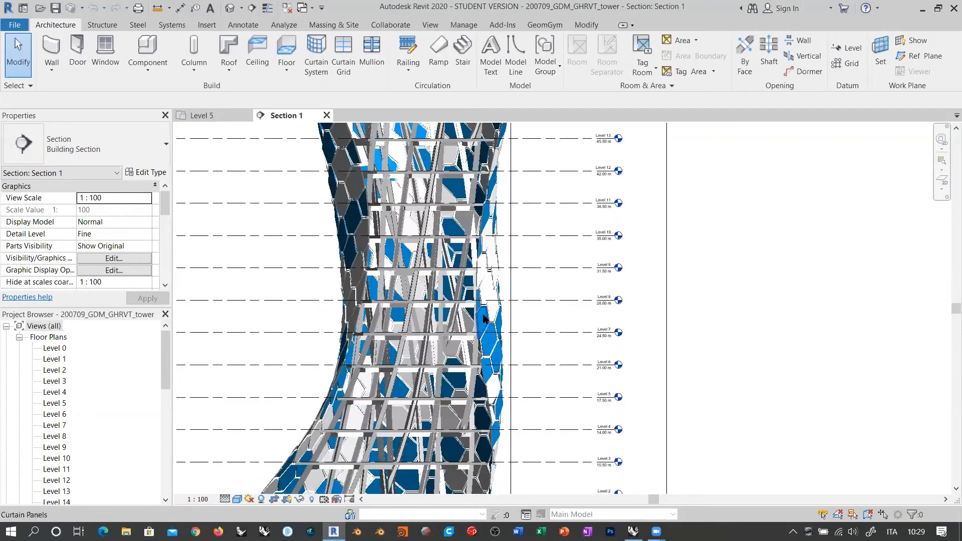
pyautogui.scroll(-4, 484, 320)
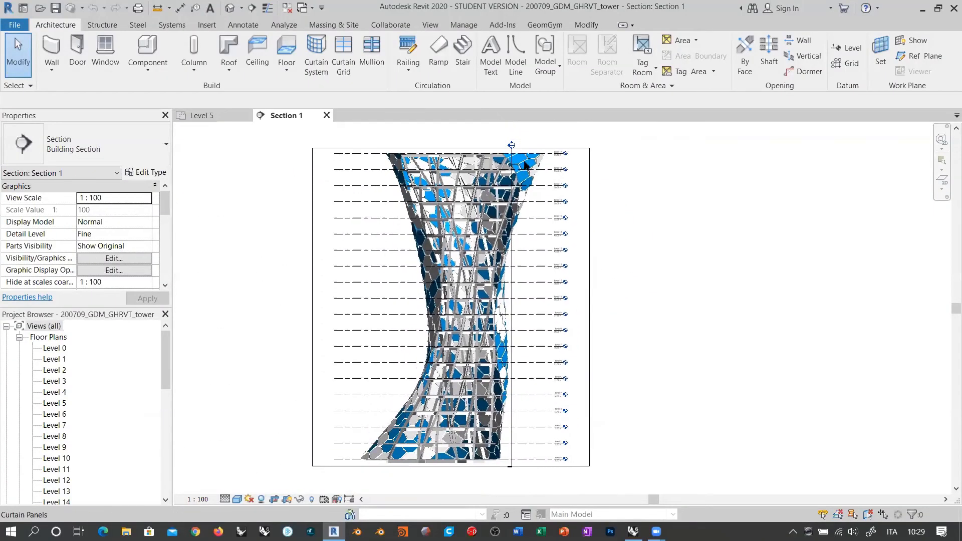
pyautogui.scroll(5, 525, 165)
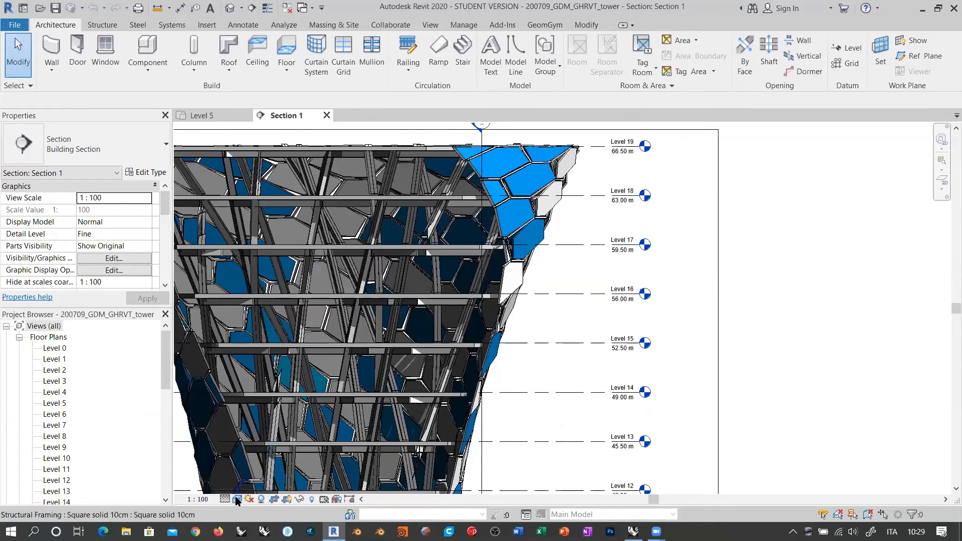
# Switch the section view's visual style to Realistic to inspect the tower's panels, and restore the Shaded style.
pyautogui.click(238, 500)
pyautogui.click(260, 474)
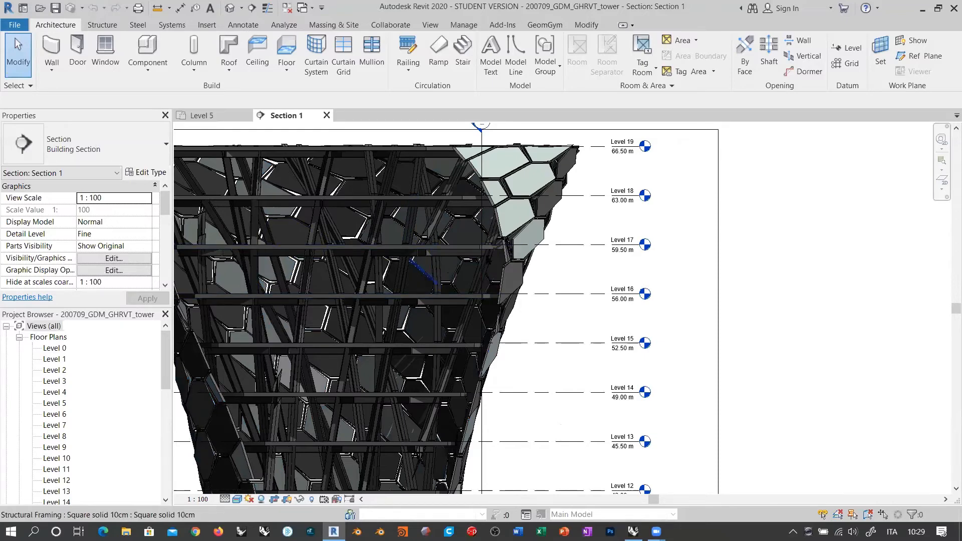
pyautogui.scroll(-3, 470, 233)
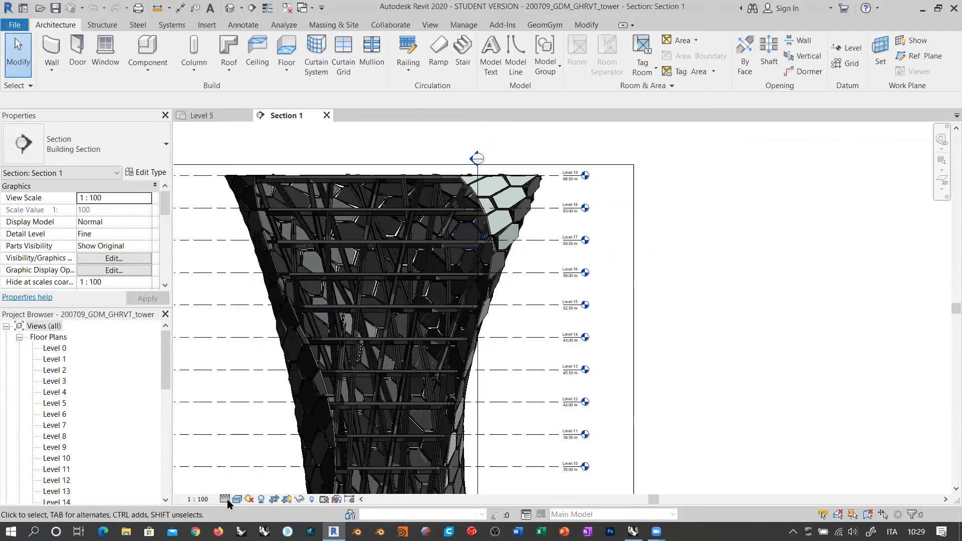
pyautogui.click(237, 500)
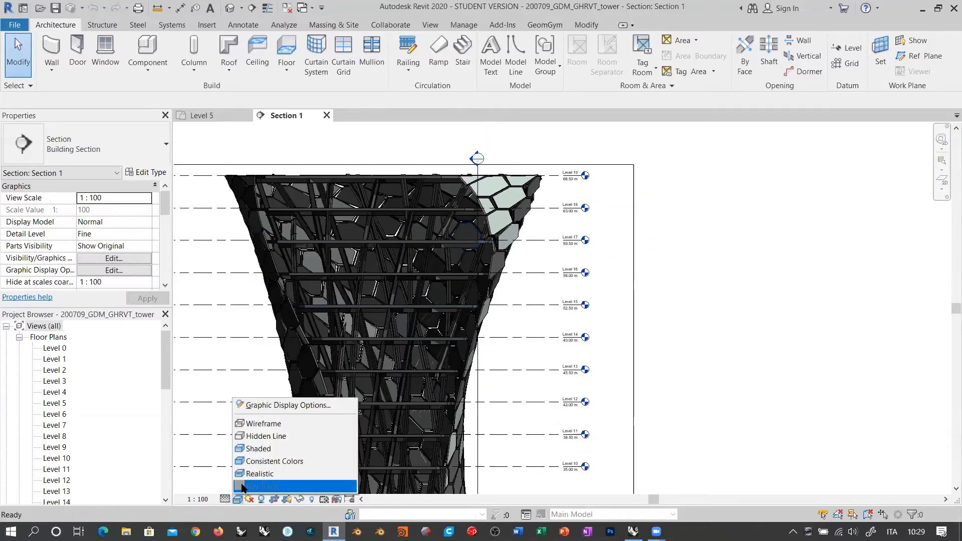
pyautogui.click(710, 247)
pyautogui.scroll(-3, 513, 174)
pyautogui.moveTo(500, 277); pyautogui.dragTo(526, 260, button='middle')
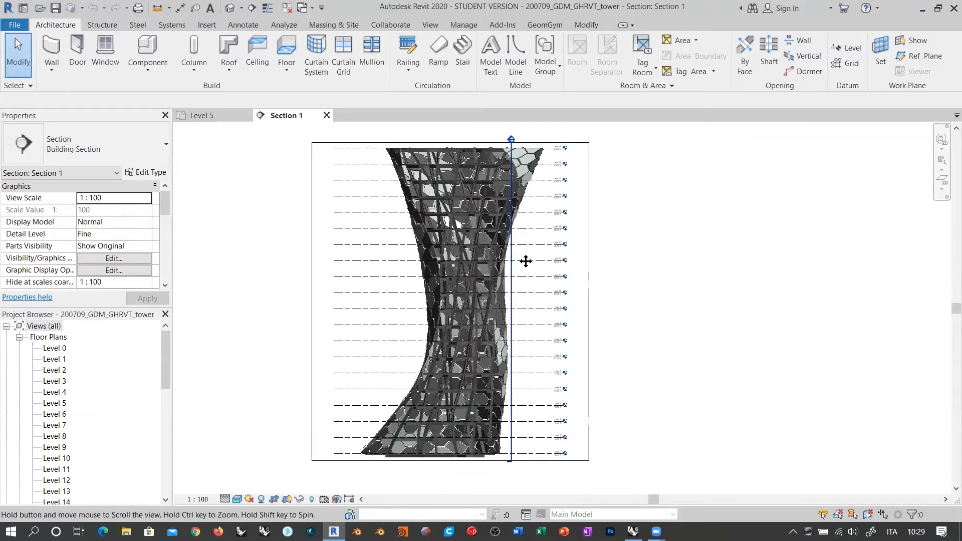
pyautogui.click(237, 500)
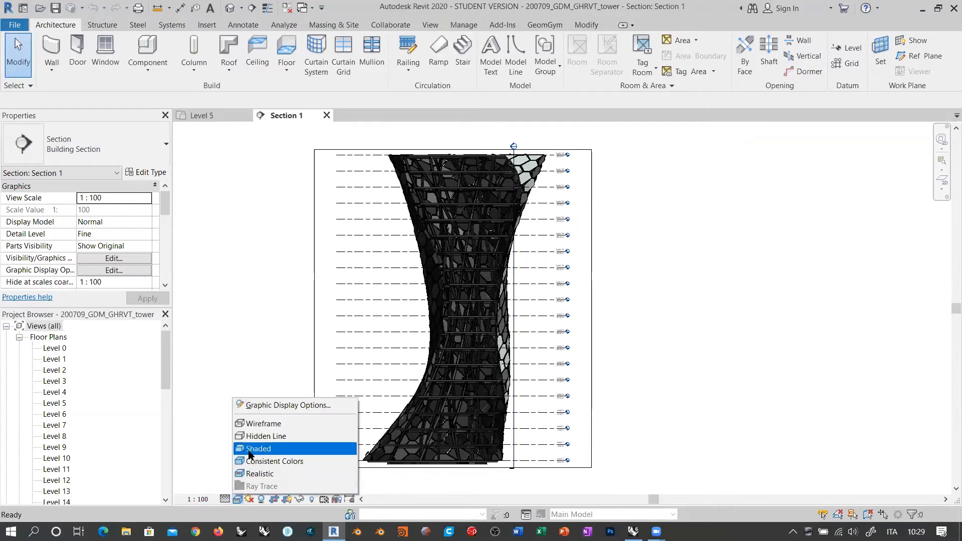
pyautogui.click(271, 450)
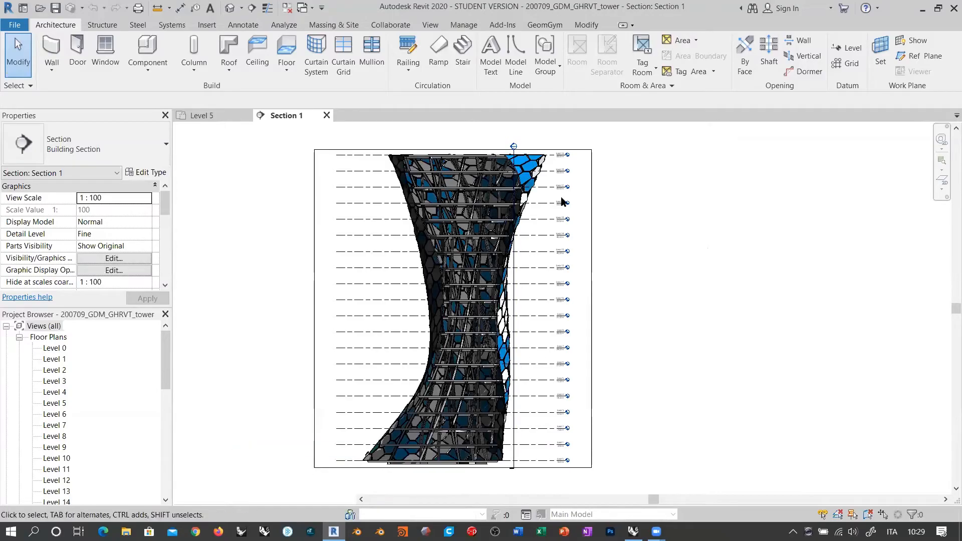
# Switch back to Grasshopper and enable the disabled mullion profile, framing type, Remove Duplicate Lines and ggRvt Framing components.
pyautogui.hotkey('alt', 'Tab')
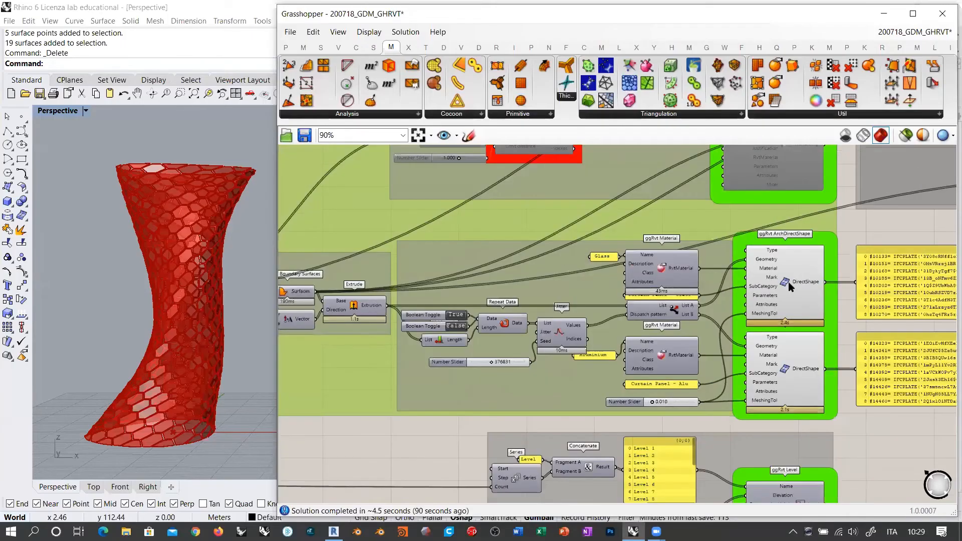
pyautogui.scroll(-2, 734, 279)
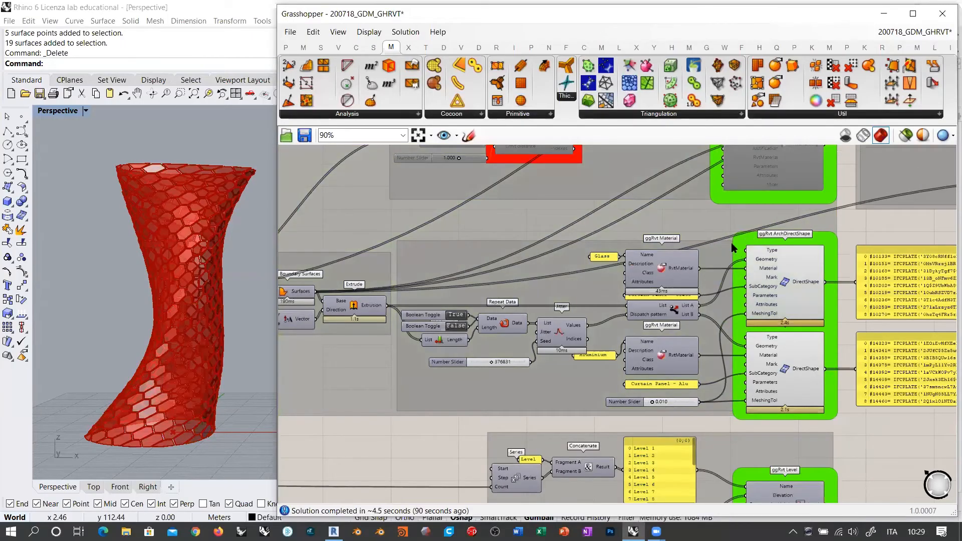
pyautogui.moveTo(572, 229); pyautogui.dragTo(607, 324, button='right')
pyautogui.moveTo(762, 215); pyautogui.dragTo(771, 310, button='right')
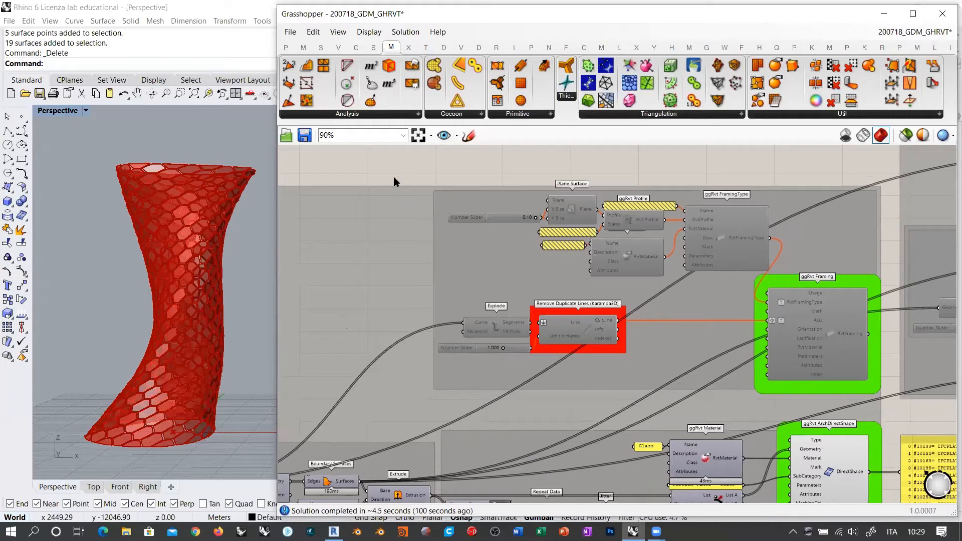
pyautogui.moveTo(402, 165); pyautogui.dragTo(762, 271)
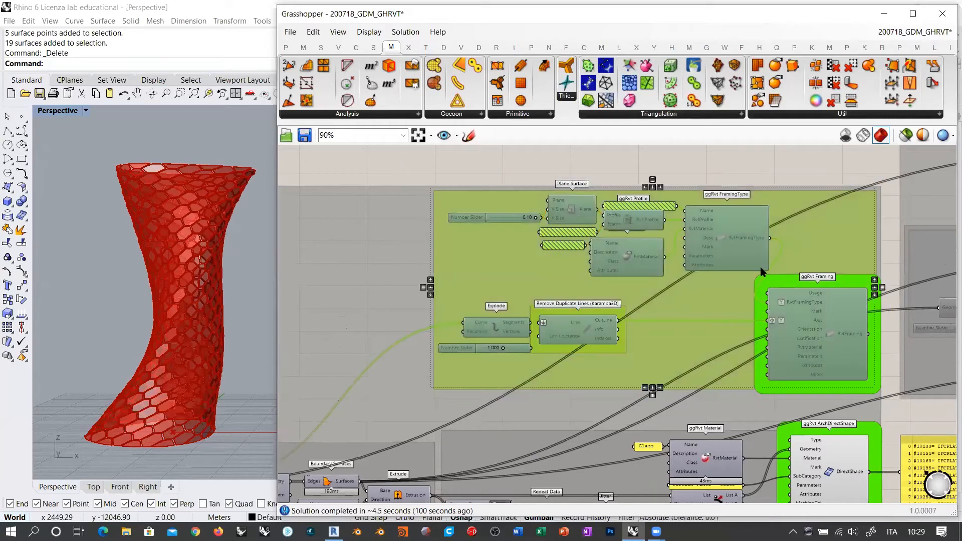
pyautogui.hotkey('ctrl', 'e')
pyautogui.click(718, 175)
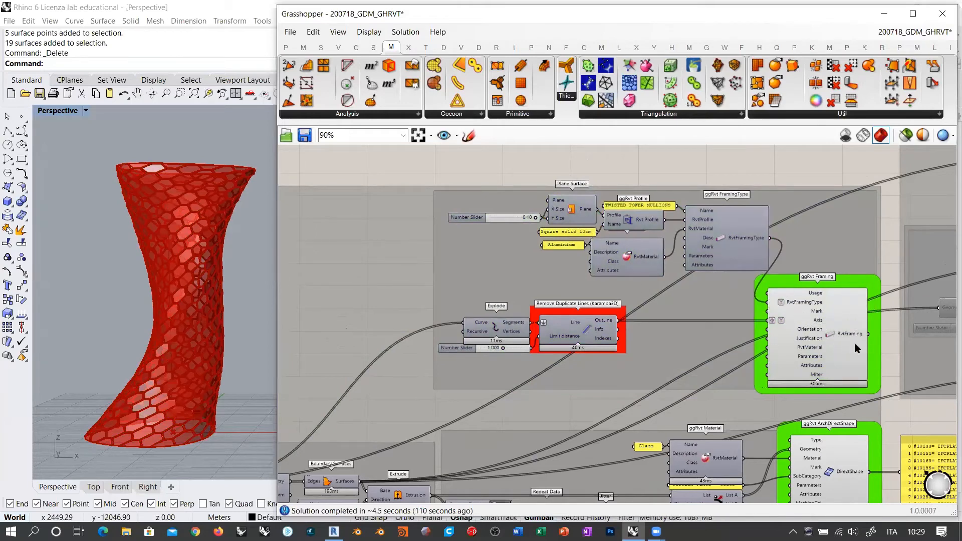
# Examine the tower in Rhino's perspective view and compare the ggRvt Framing component with the ArchDirectShape panel output.
pyautogui.moveTo(221, 294)
pyautogui.mouseDown(button='right')
pyautogui.moveTo(214, 322)
pyautogui.moveTo(225, 290)
pyautogui.mouseUp(button='right')
pyautogui.moveTo(178, 262); pyautogui.dragTo(207, 201, button='right')
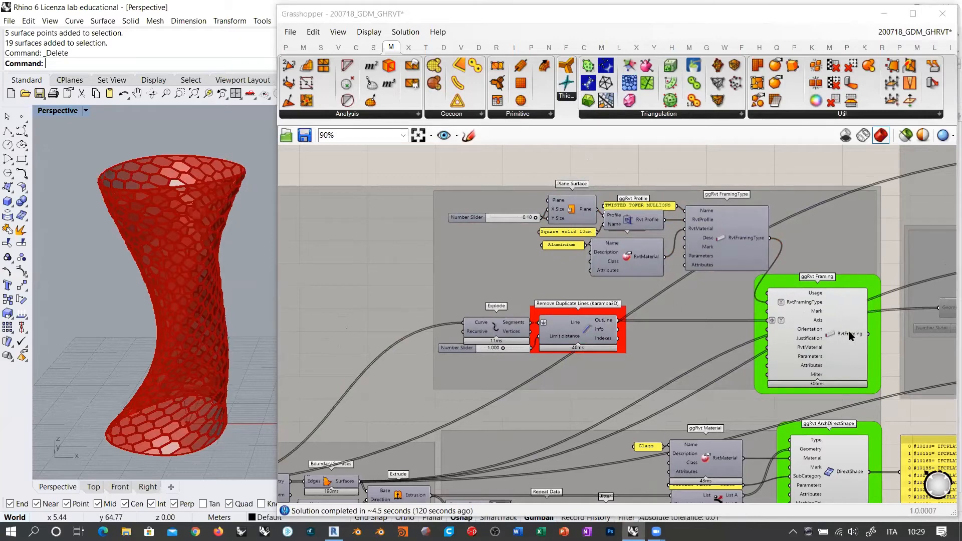
pyautogui.moveTo(851, 335)
pyautogui.moveTo(832, 311)
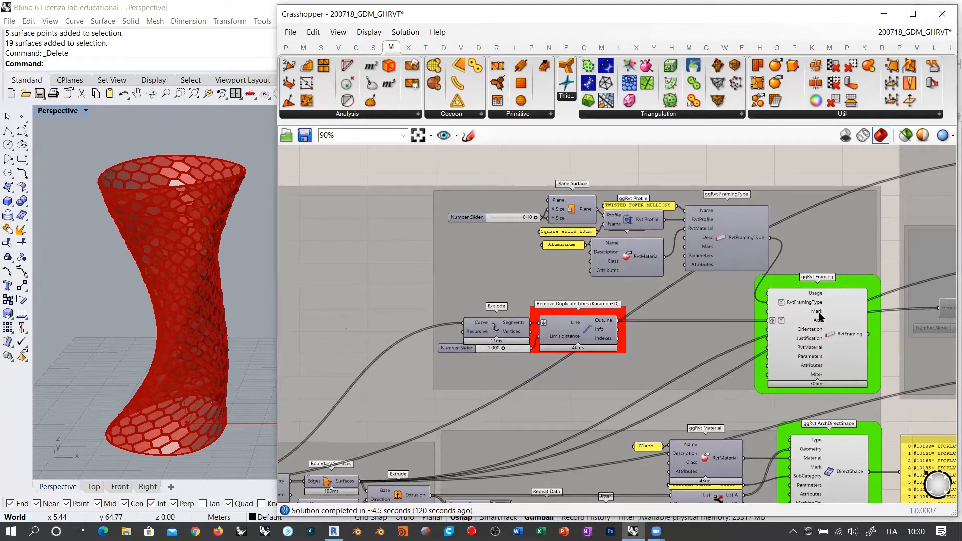
pyautogui.moveTo(822, 410); pyautogui.dragTo(759, 346, button='right')
pyautogui.moveTo(787, 412); pyautogui.dragTo(710, 314, button='right')
pyautogui.moveTo(711, 313)
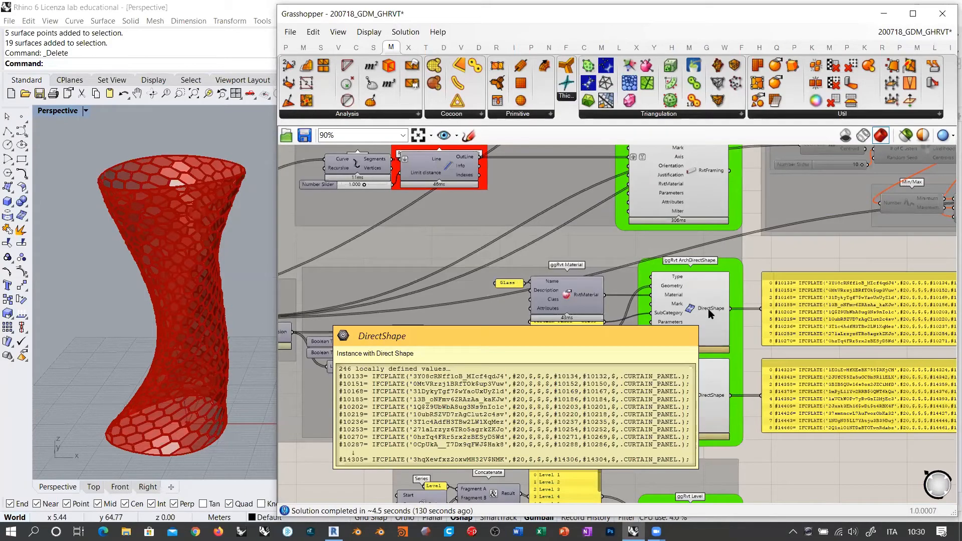
pyautogui.moveTo(576, 220); pyautogui.dragTo(694, 350, button='right')
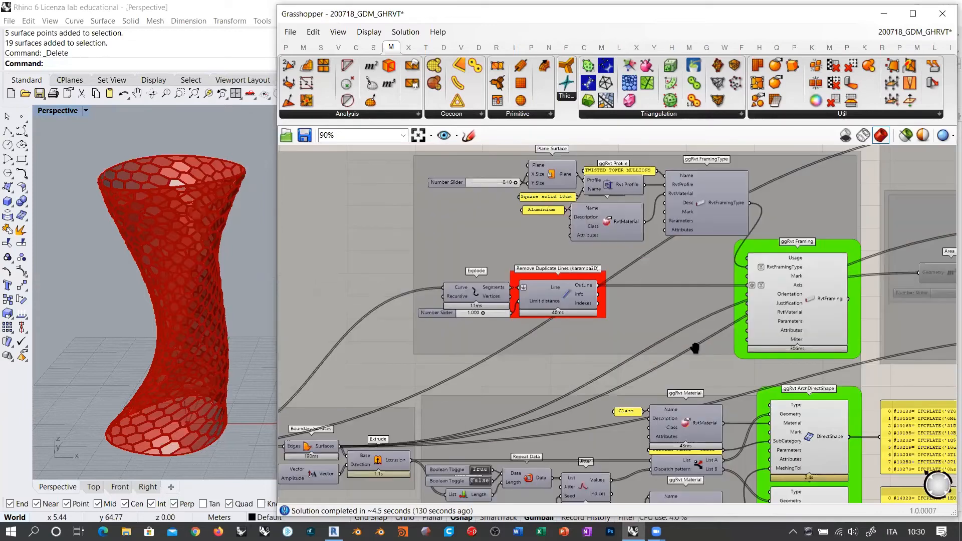
pyautogui.moveTo(683, 255); pyautogui.dragTo(667, 278, button='right')
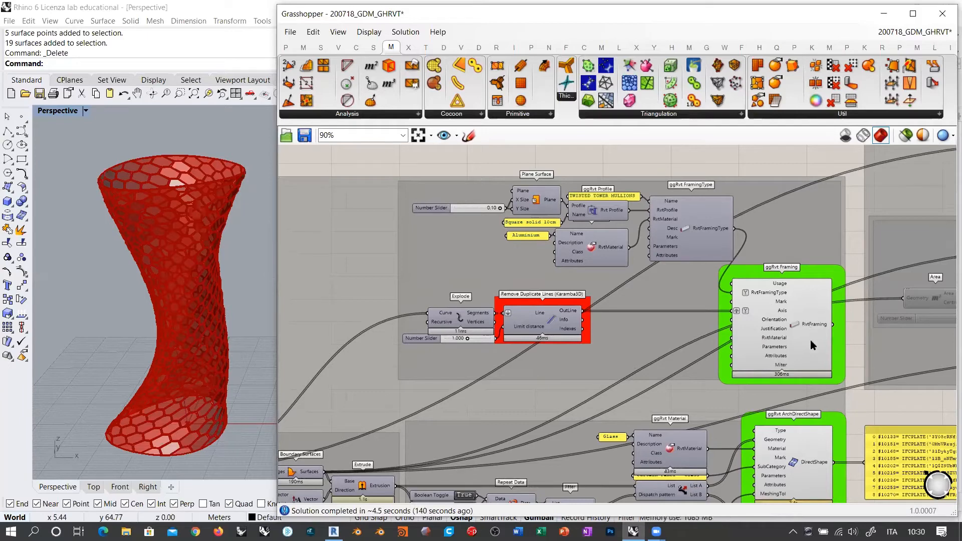
# Review the Usage options of the ggRvt Framing component and choose Other.
pyautogui.scroll(2, 651, 286)
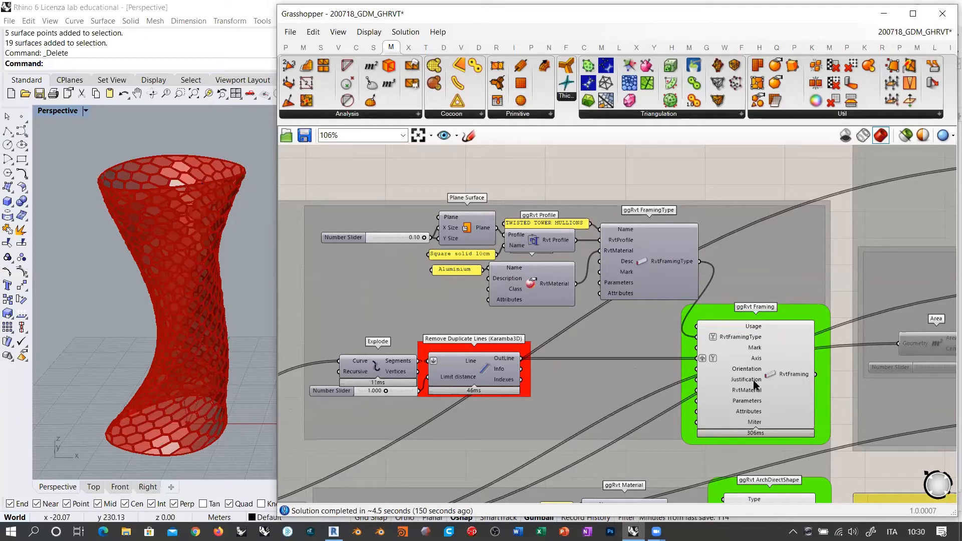
pyautogui.scroll(5, 796, 375)
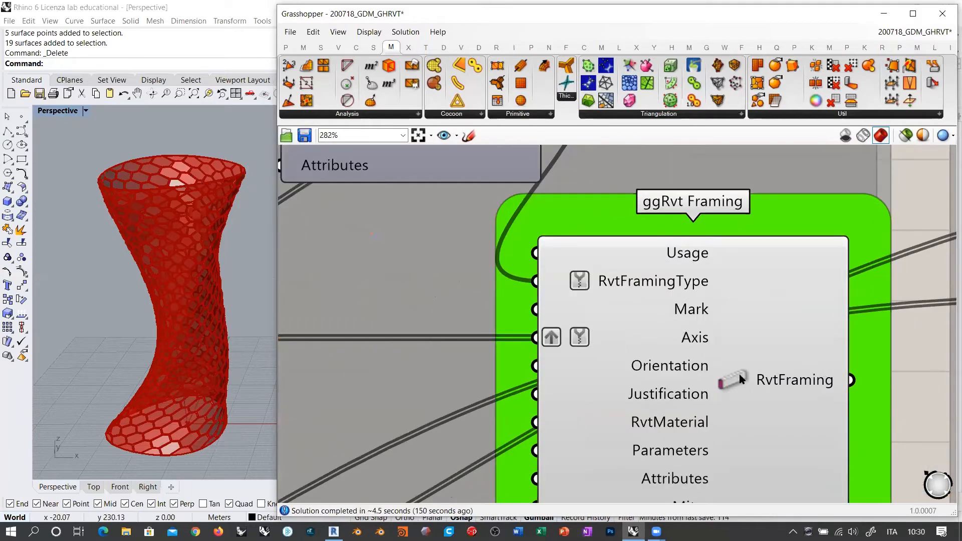
pyautogui.scroll(-3, 738, 369)
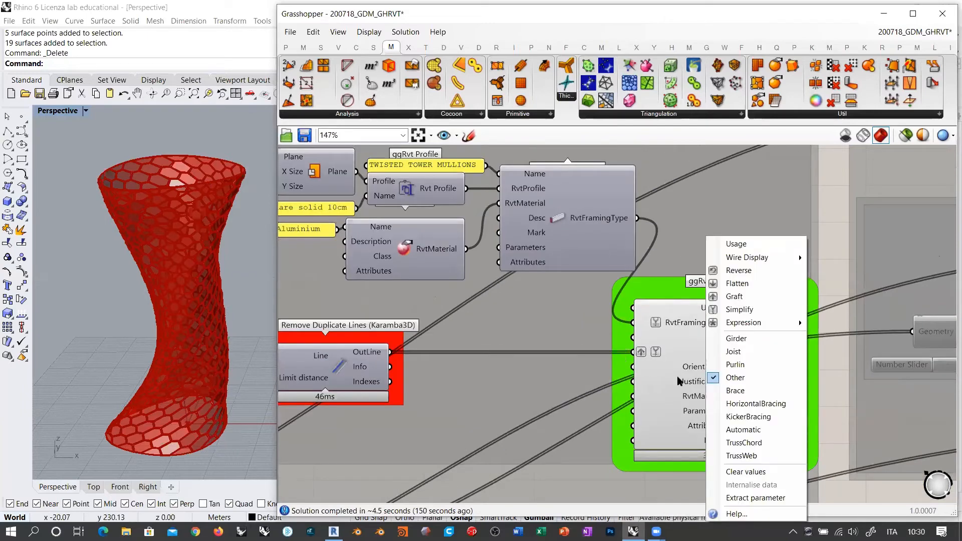
pyautogui.click(739, 378)
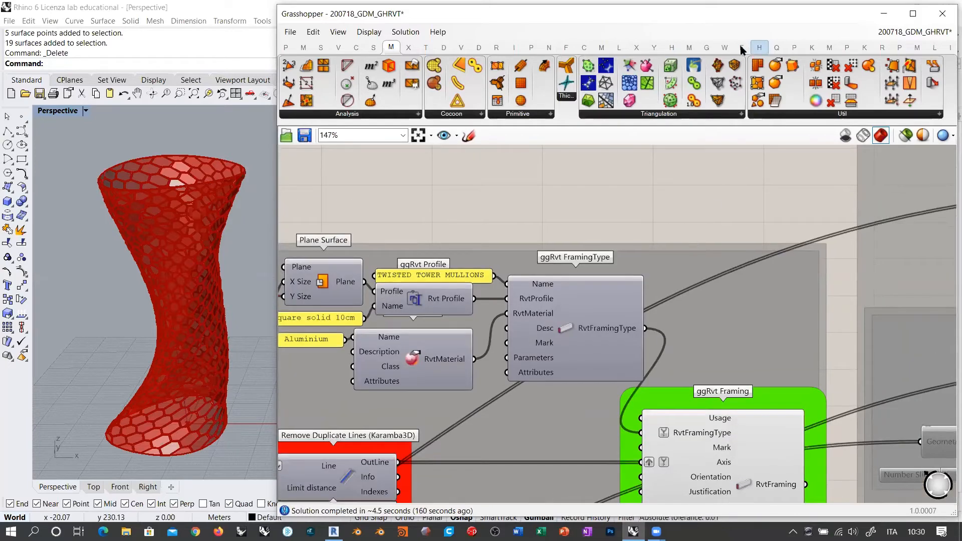
# Place a ggRvt ArchDirectShape component on the empty canvas above the framing group.
pyautogui.click(882, 47)
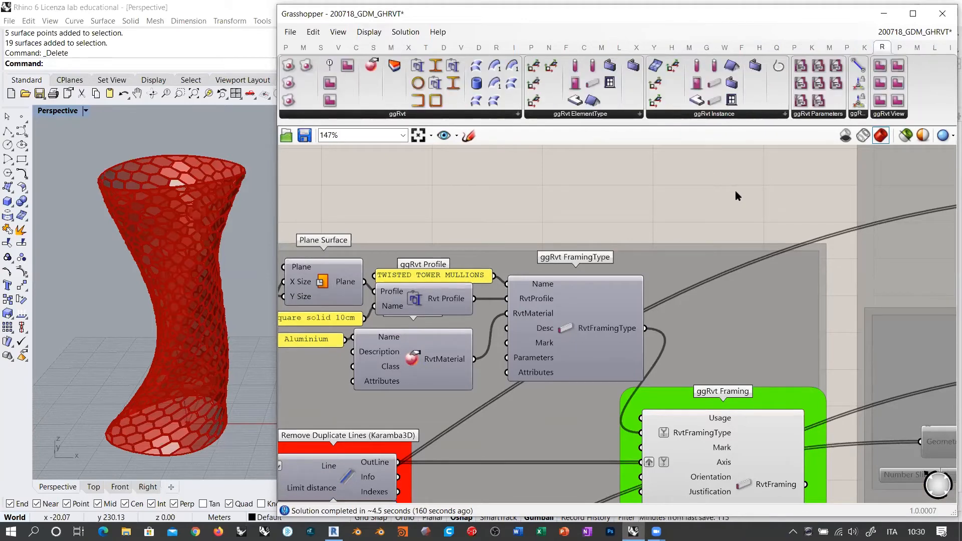
pyautogui.click(683, 114)
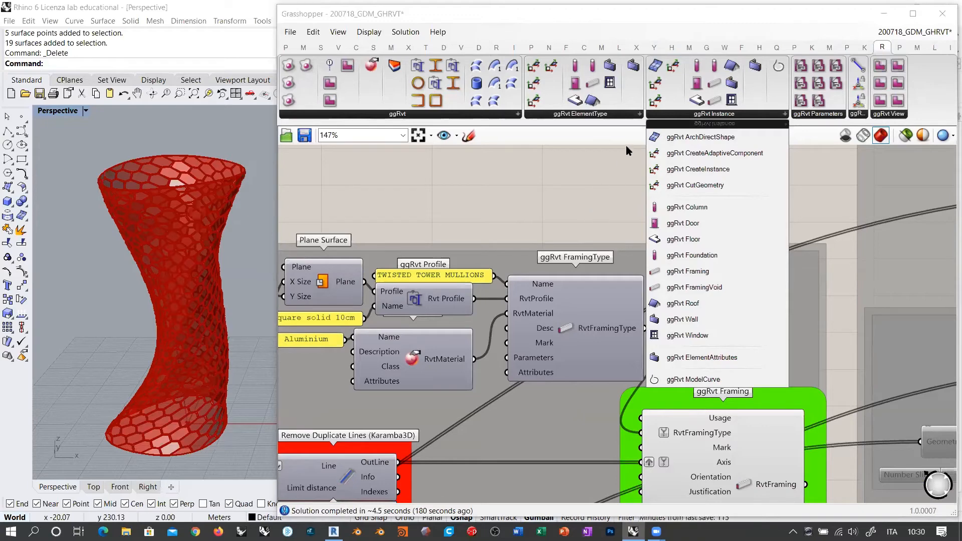
pyautogui.click(682, 138)
pyautogui.click(625, 201)
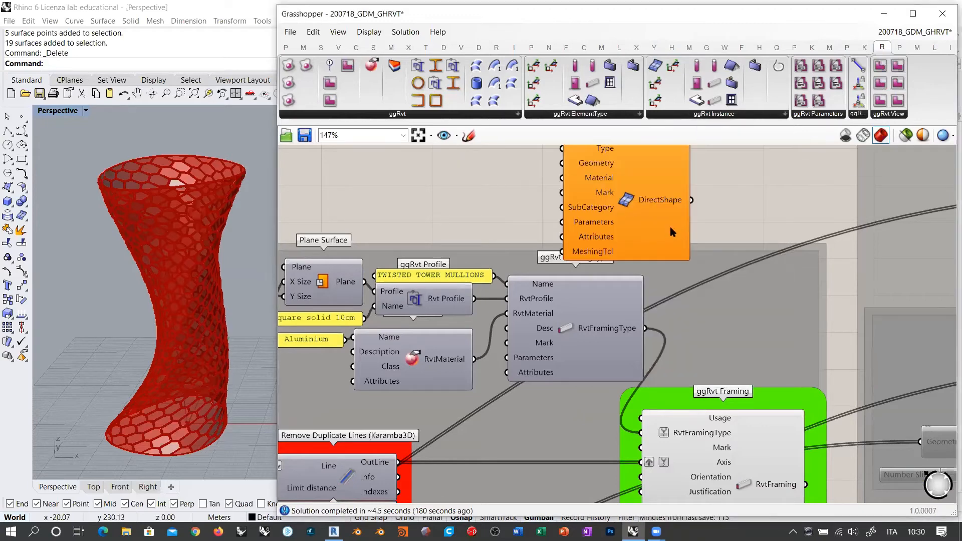
pyautogui.moveTo(697, 204); pyautogui.dragTo(730, 361, button='right')
pyautogui.moveTo(625, 324); pyautogui.dragTo(627, 249)
pyautogui.click(532, 227)
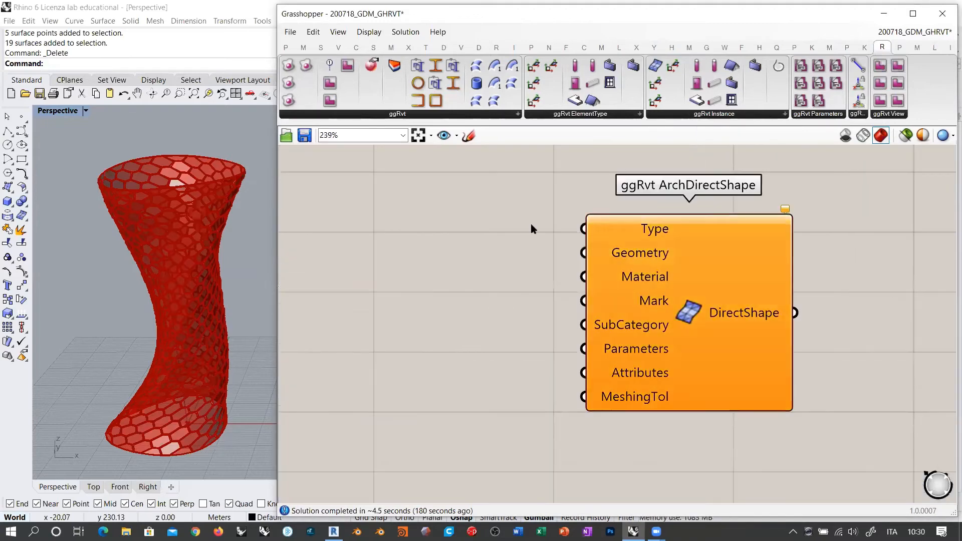
# Set the Type of the new ArchDirectShape component to CurtainWallMullion and review its category list.
pyautogui.scroll(3, 645, 230)
pyautogui.rightClick(646, 230)
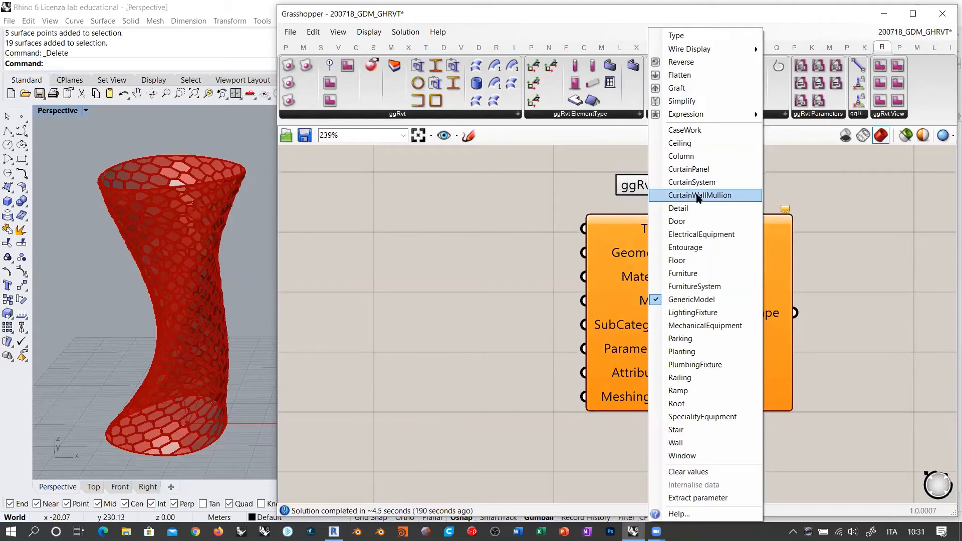
pyautogui.click(698, 195)
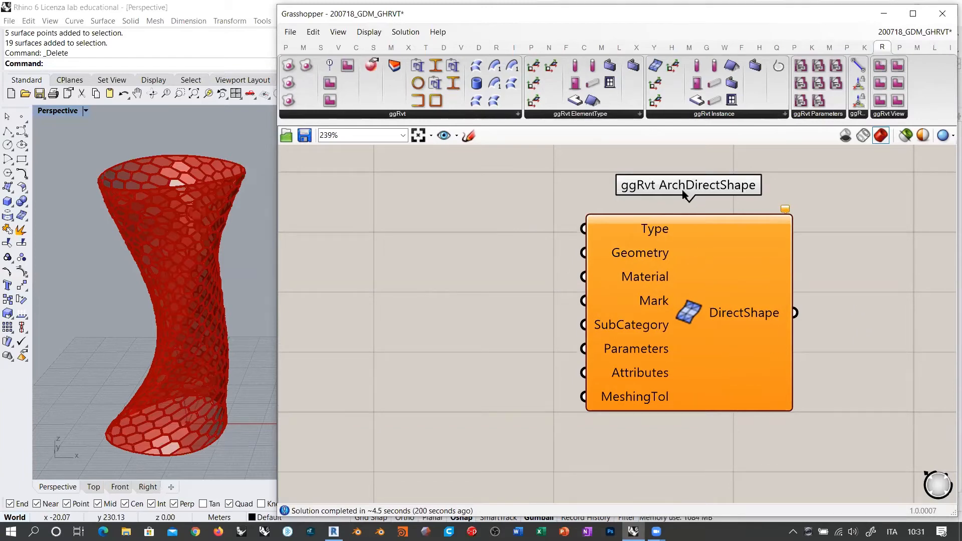
pyautogui.rightClick(646, 230)
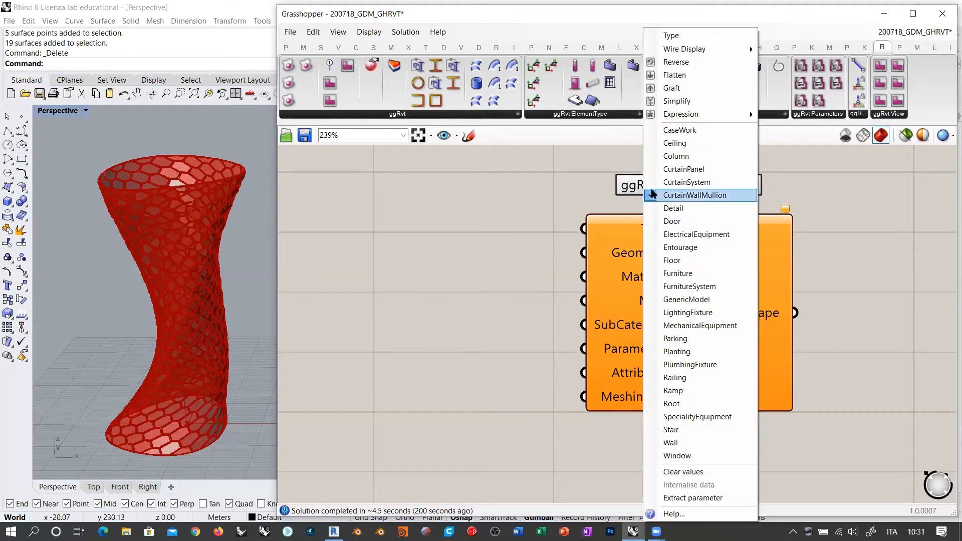
pyautogui.click(540, 208)
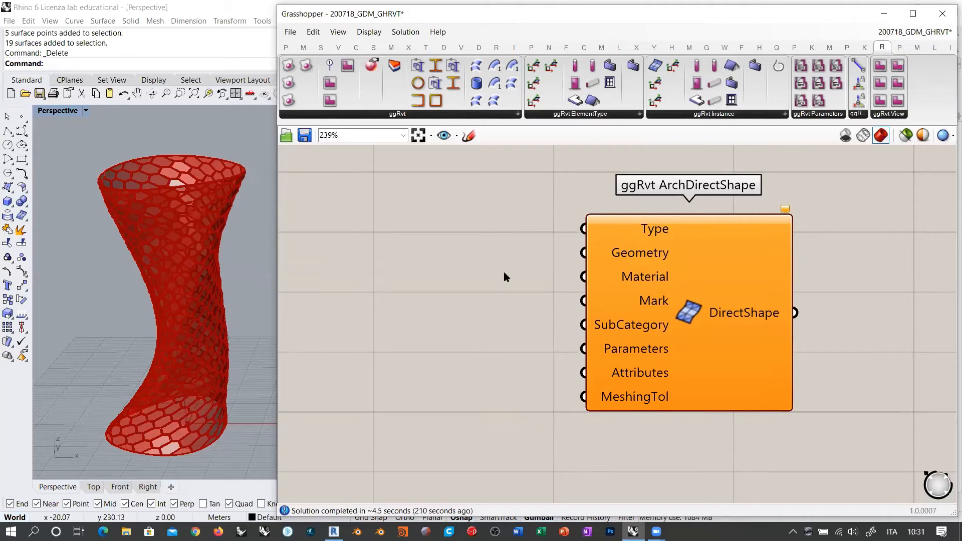
# Delete the unconnected ArchDirectShape component above the framing group.
pyautogui.scroll(-4, 695, 308)
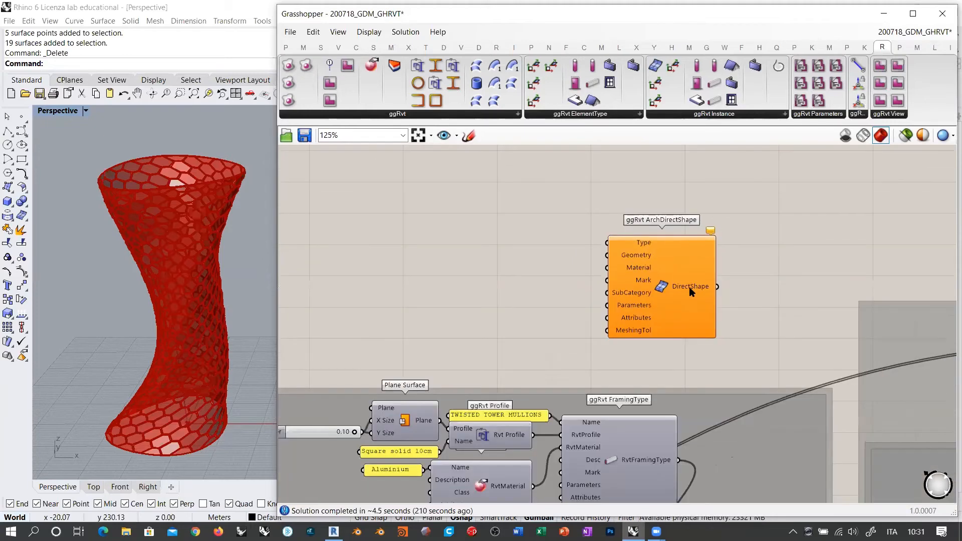
pyautogui.click(614, 246)
pyautogui.moveTo(613, 241); pyautogui.dragTo(598, 244)
pyautogui.click(681, 230)
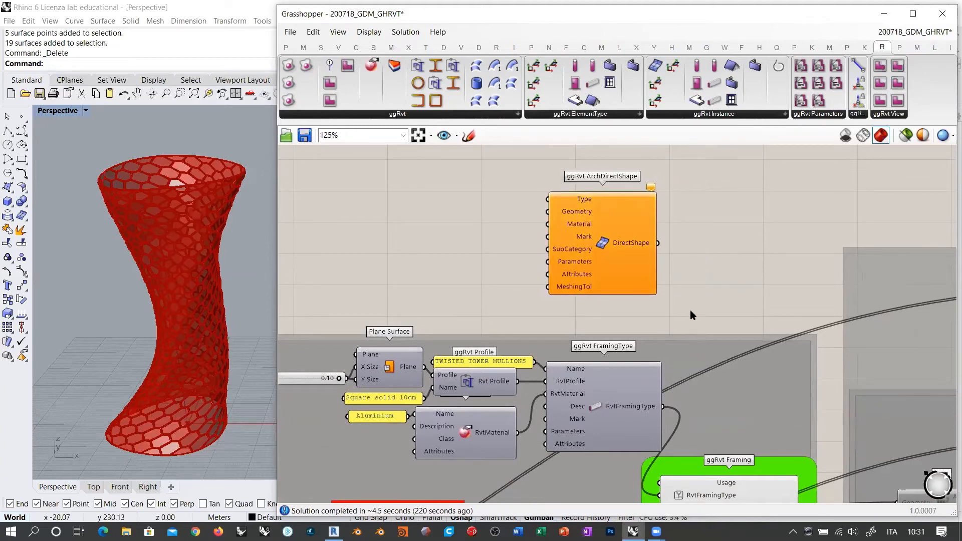
pyautogui.click(615, 245)
pyautogui.press('Delete')
# Inspect the mullion framing group and check which categories the ggRvt Framing Usage input offers.
pyautogui.moveTo(686, 282); pyautogui.dragTo(721, 150, button='right')
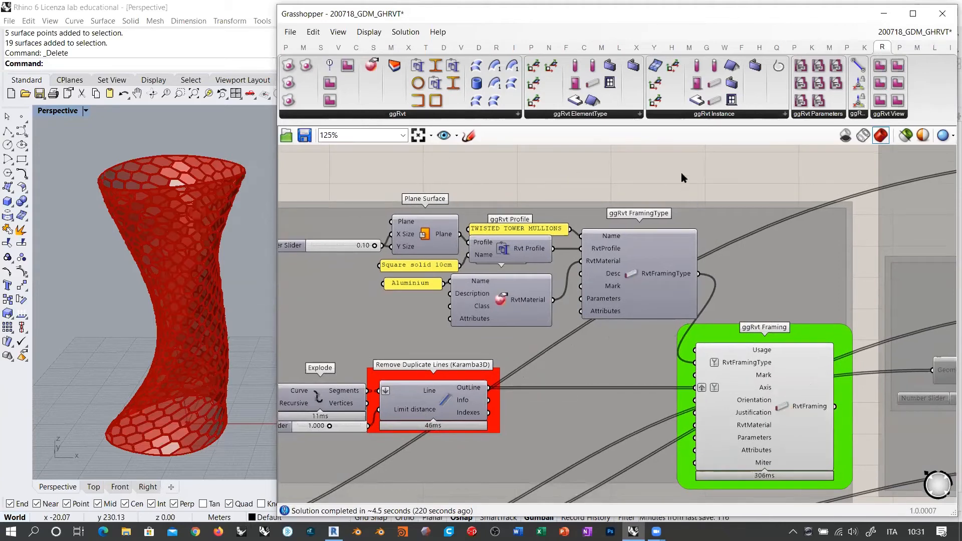
pyautogui.moveTo(530, 244); pyautogui.dragTo(654, 260, button='right')
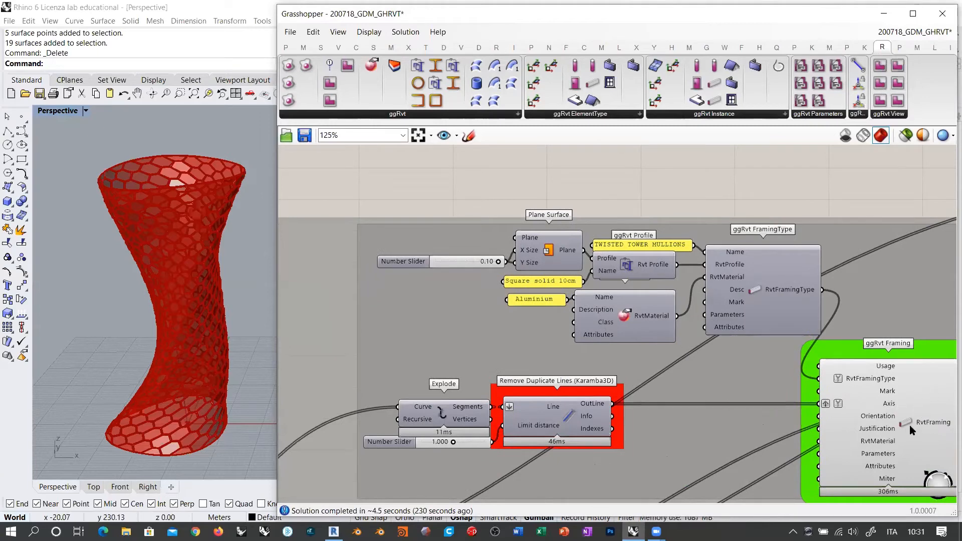
pyautogui.scroll(3, 797, 306)
pyautogui.moveTo(847, 321); pyautogui.dragTo(698, 253, button='right')
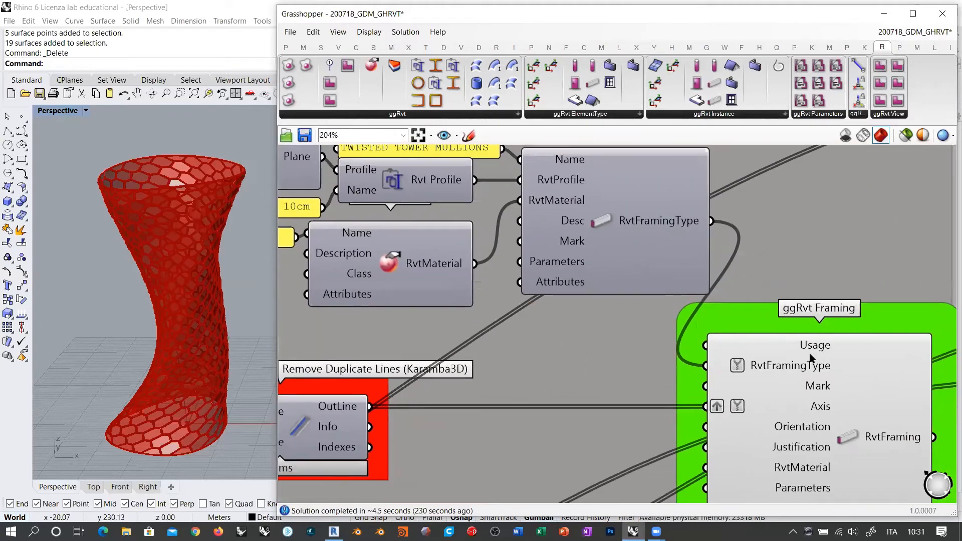
pyautogui.rightClick(809, 350)
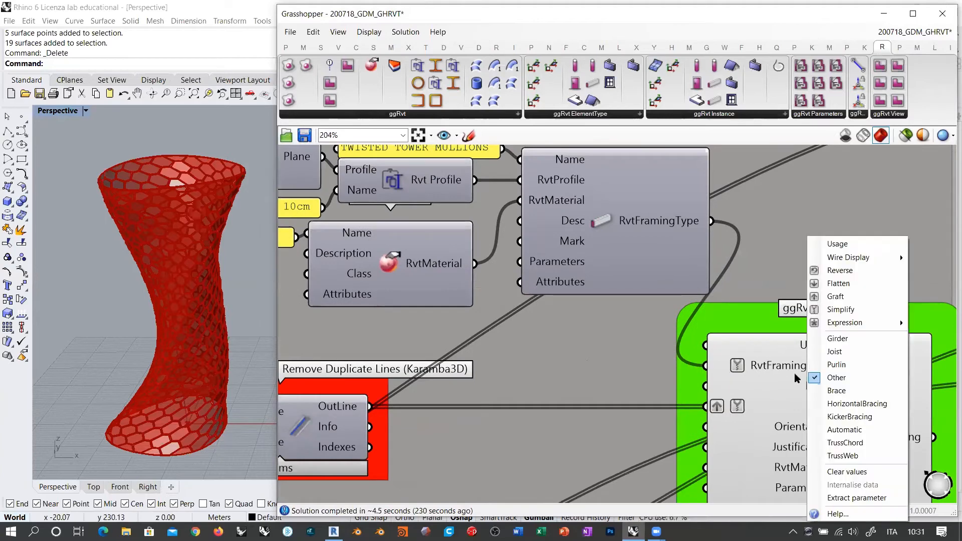
pyautogui.click(780, 349)
pyautogui.click(892, 382)
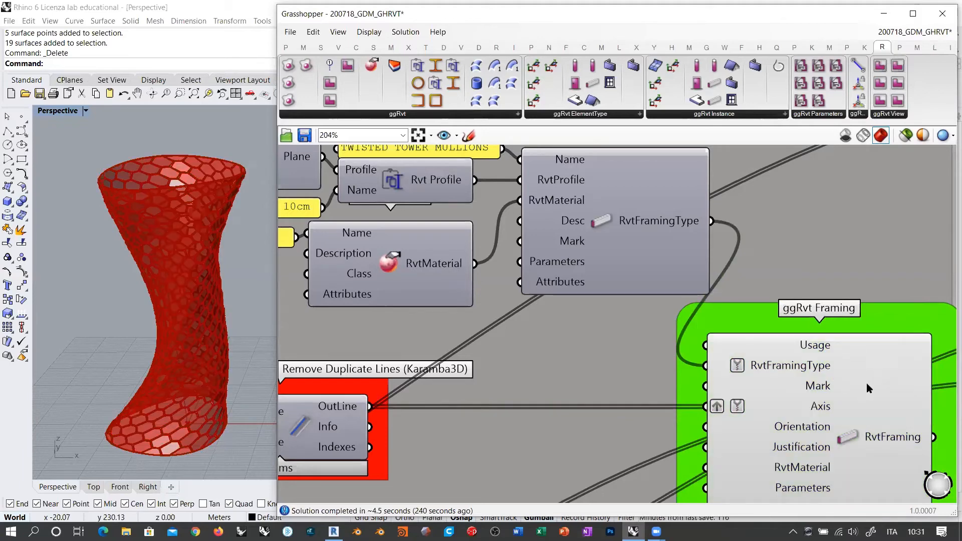
# Examine the mullion profile inputs, select the Plane Surface component and inspect its square section at the origin in Rhino's Top view.
pyautogui.moveTo(616, 261); pyautogui.dragTo(815, 367, button='right')
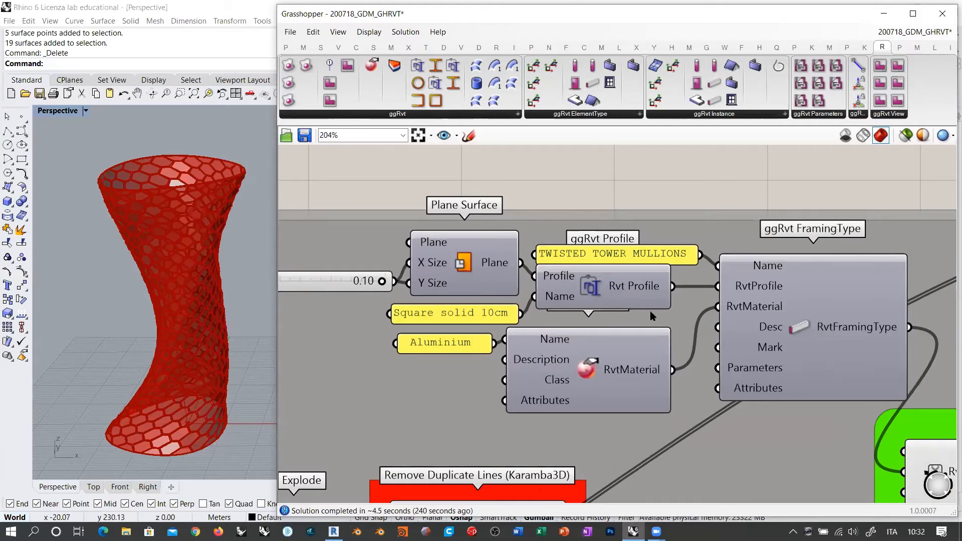
pyautogui.moveTo(618, 257); pyautogui.dragTo(706, 251, button='right')
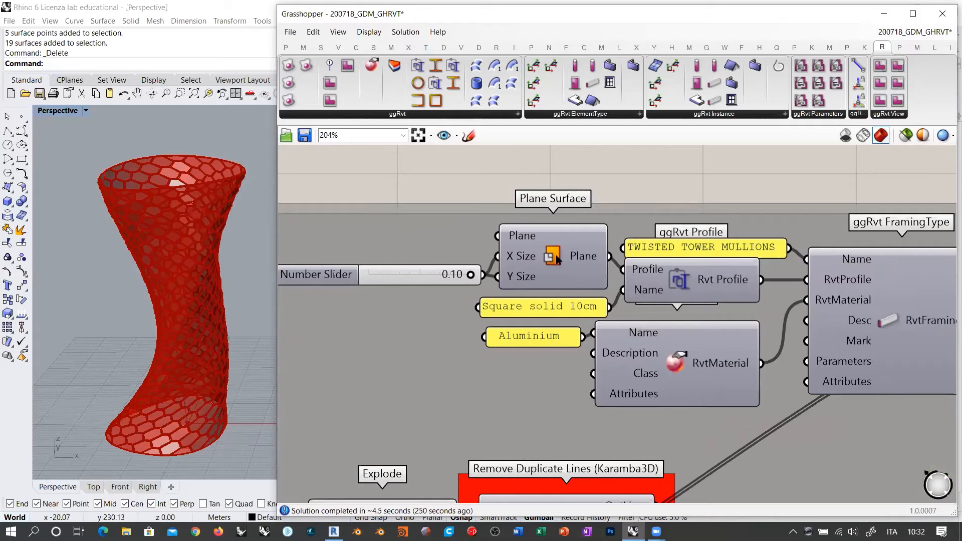
pyautogui.moveTo(544, 263); pyautogui.dragTo(567, 278, button='right')
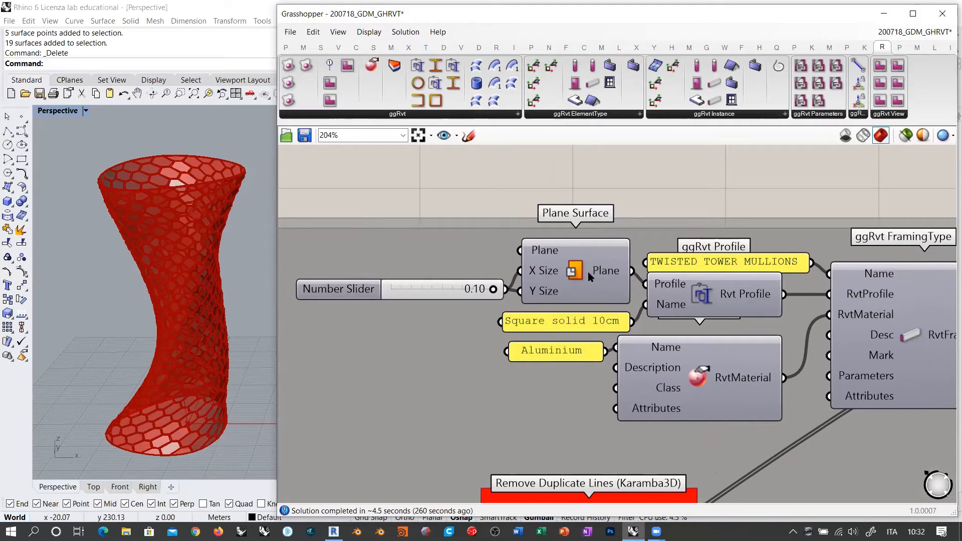
pyautogui.moveTo(187, 365); pyautogui.dragTo(145, 451, button='right')
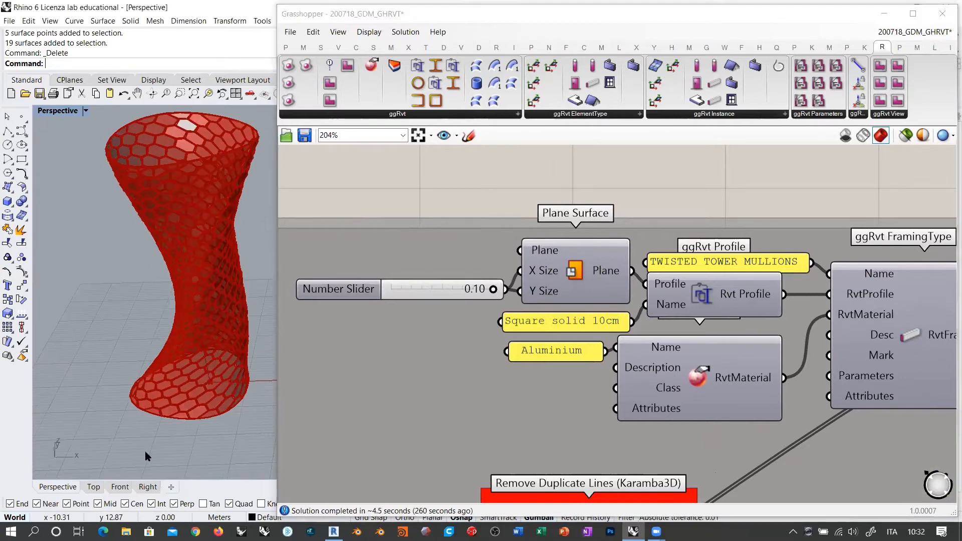
pyautogui.click(93, 487)
pyautogui.click(561, 283)
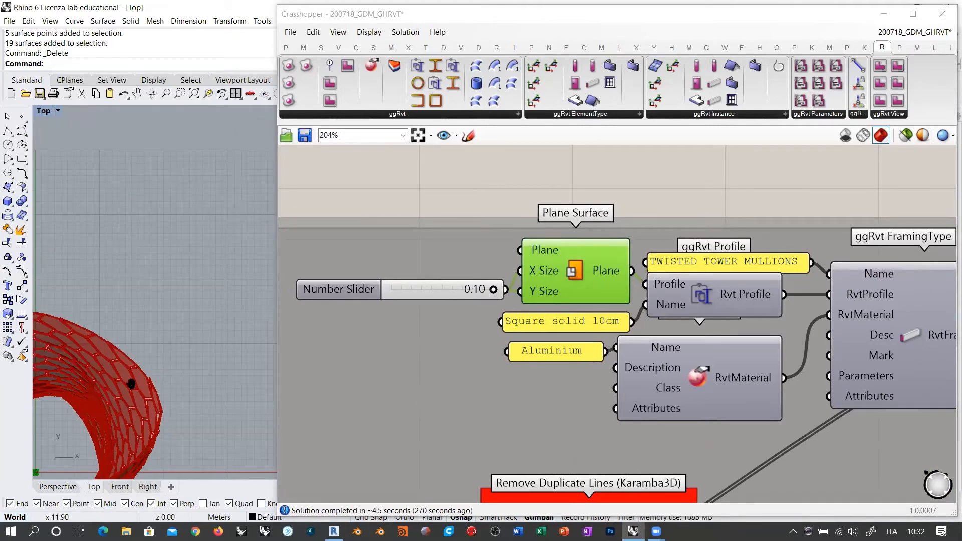
pyautogui.moveTo(131, 384); pyautogui.dragTo(129, 331, button='right')
pyautogui.scroll(15, 128, 331)
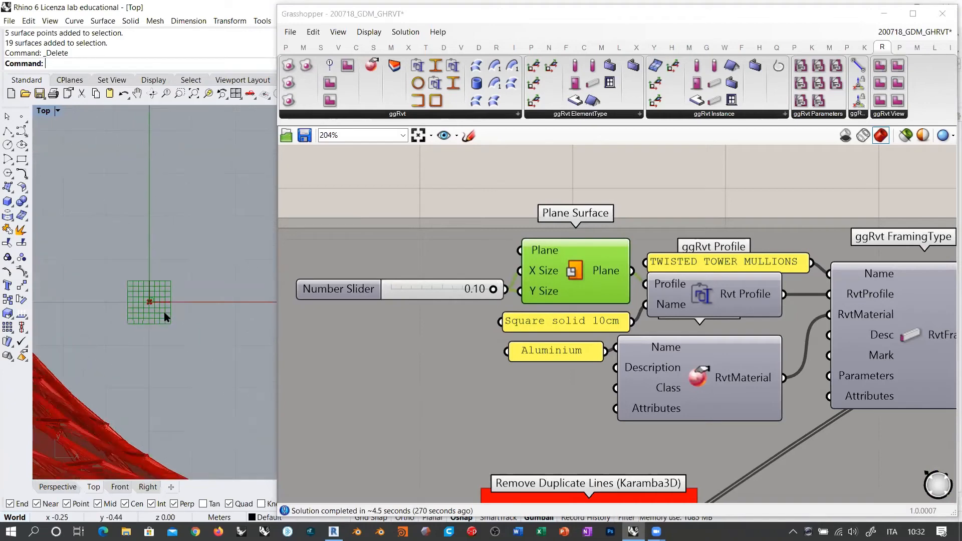
# Examine how the square profile surface sits relative to the origin in Rhino's Top view, and nudge the Number Slider component slightly upward.
pyautogui.scroll(5, 165, 316)
pyautogui.click(440, 173)
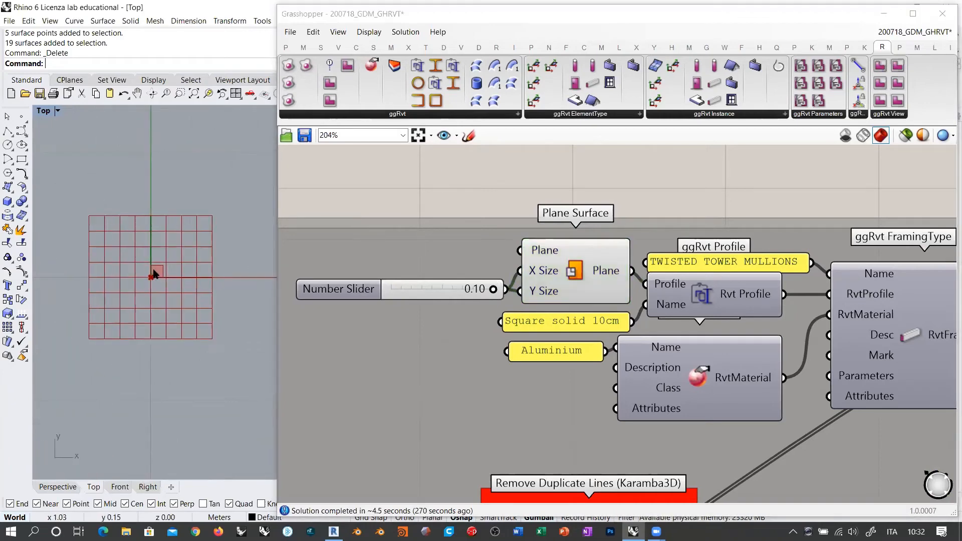
pyautogui.scroll(10, 153, 270)
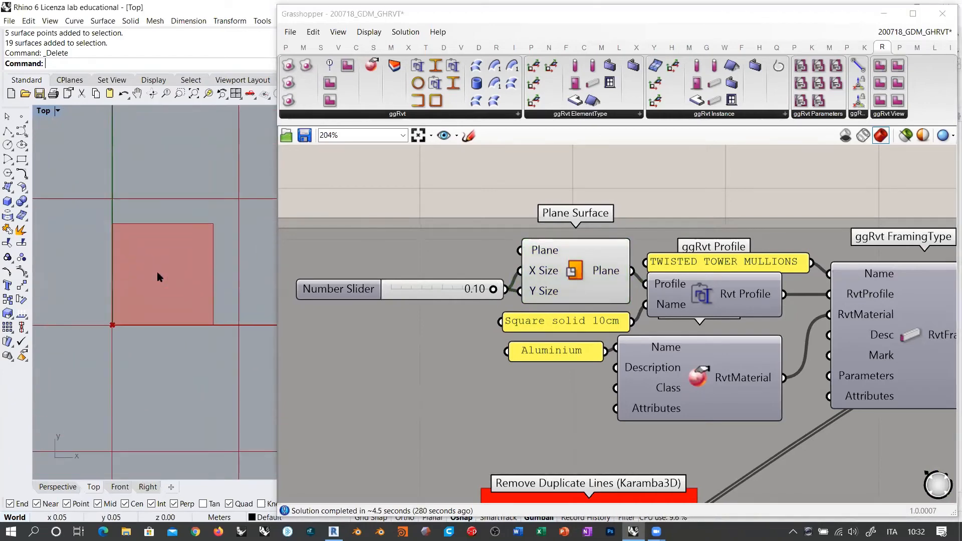
pyautogui.scroll(3, 157, 271)
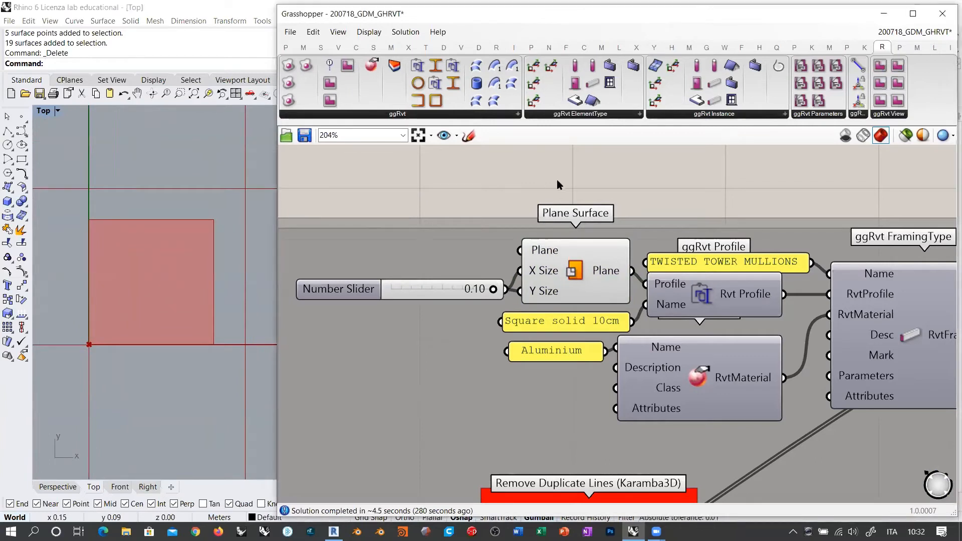
pyautogui.moveTo(452, 283); pyautogui.dragTo(447, 274)
pyautogui.click(460, 177)
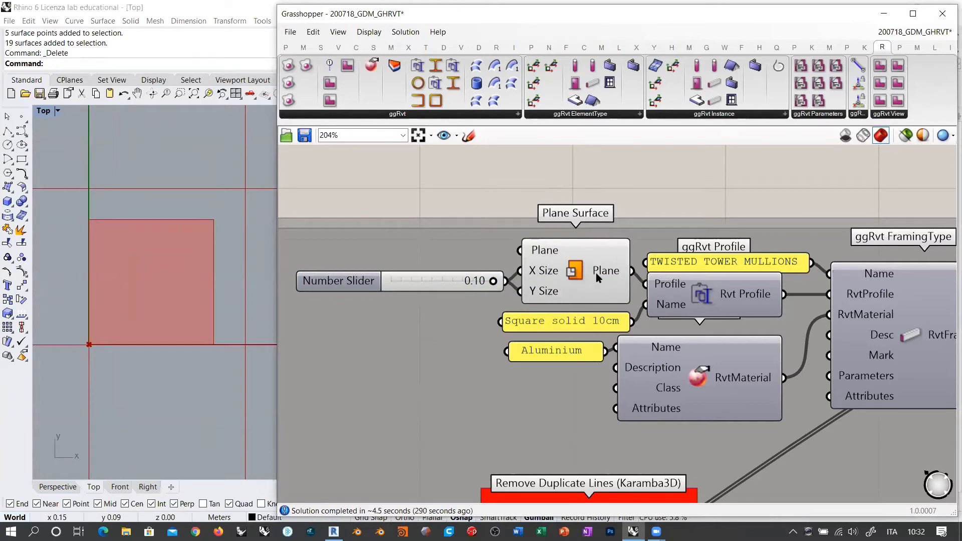
# Check the alignment options offered by the Justification input of the ggRvt Framing component.
pyautogui.moveTo(782, 321); pyautogui.dragTo(623, 221, button='right')
pyautogui.scroll(-2, 608, 284)
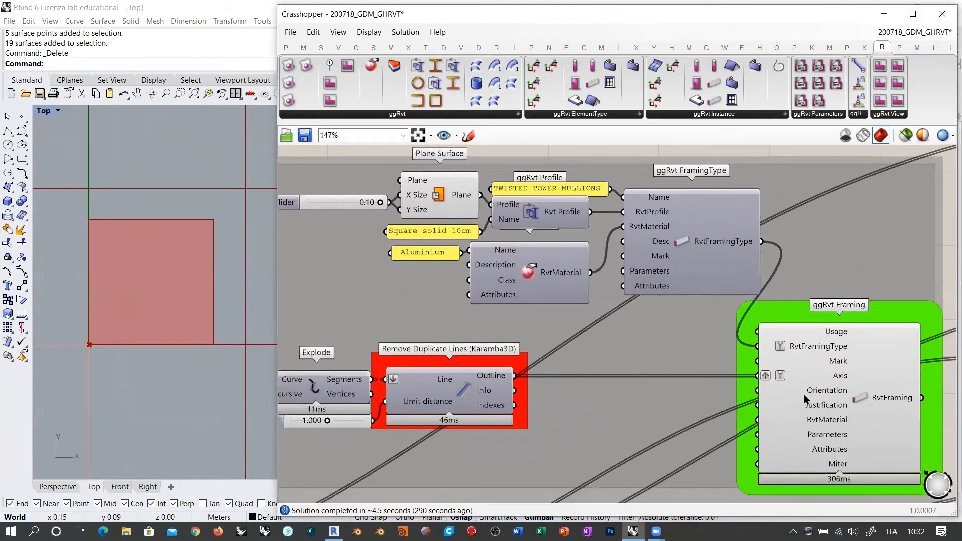
pyautogui.rightClick(826, 408)
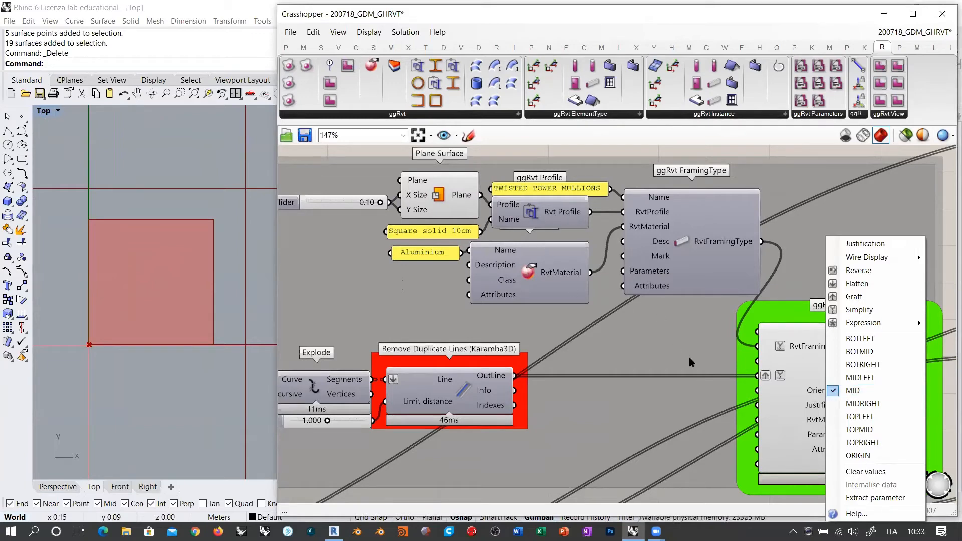
pyautogui.click(481, 381)
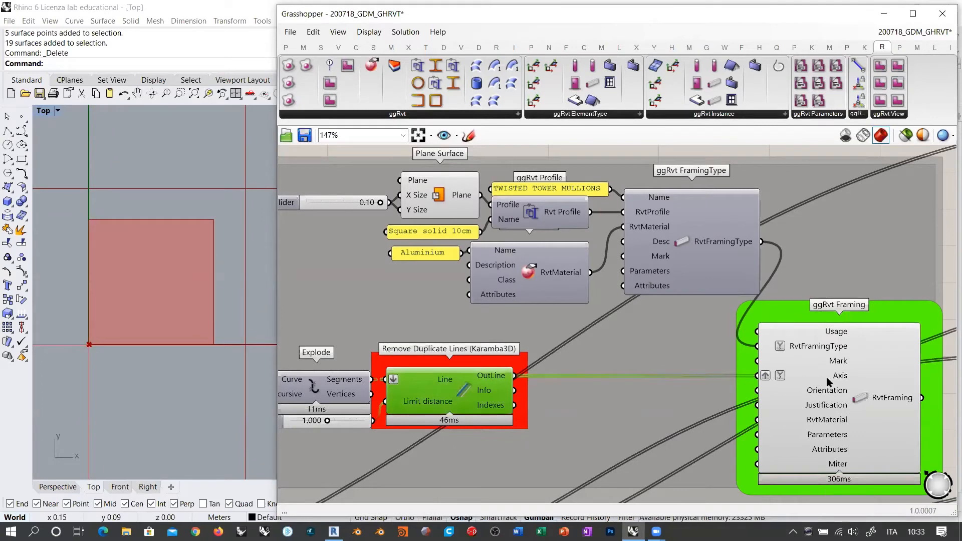
# Select the ggRvt Framing component and inspect its mullion geometry up close on the tower in Rhino's Perspective view.
pyautogui.click(865, 397)
pyautogui.doubleClick(866, 397)
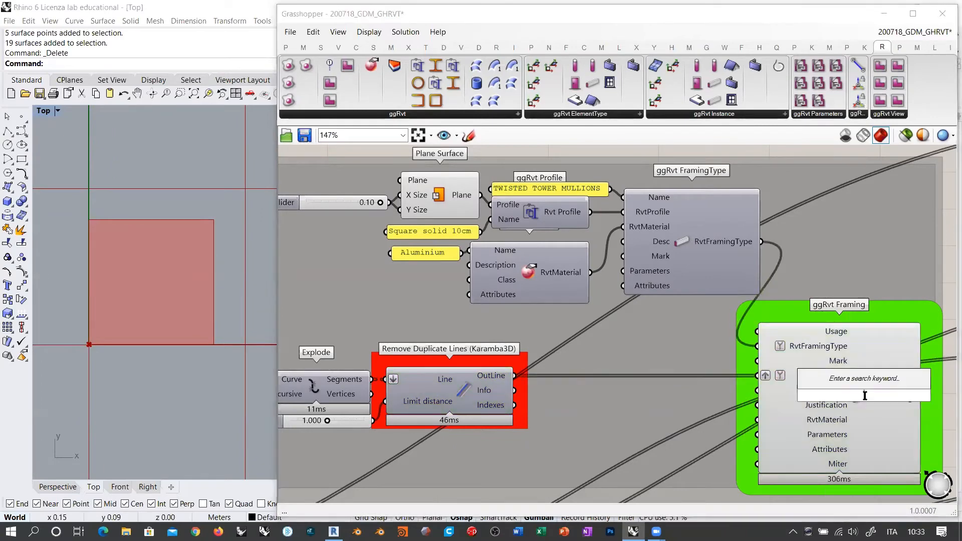
pyautogui.click(859, 418)
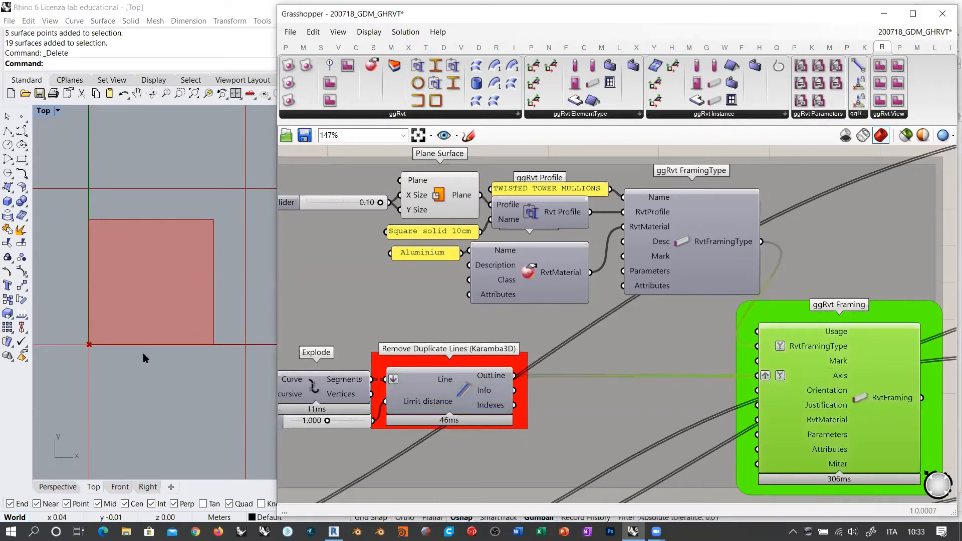
pyautogui.click(57, 486)
pyautogui.keyDown('shift'); pyautogui.moveTo(206, 283); pyautogui.dragTo(197, 369, button='right'); pyautogui.keyUp('shift')
pyautogui.moveTo(195, 267); pyautogui.dragTo(241, 221, button='right')
pyautogui.scroll(4, 234, 217)
pyautogui.scroll(10, 233, 216)
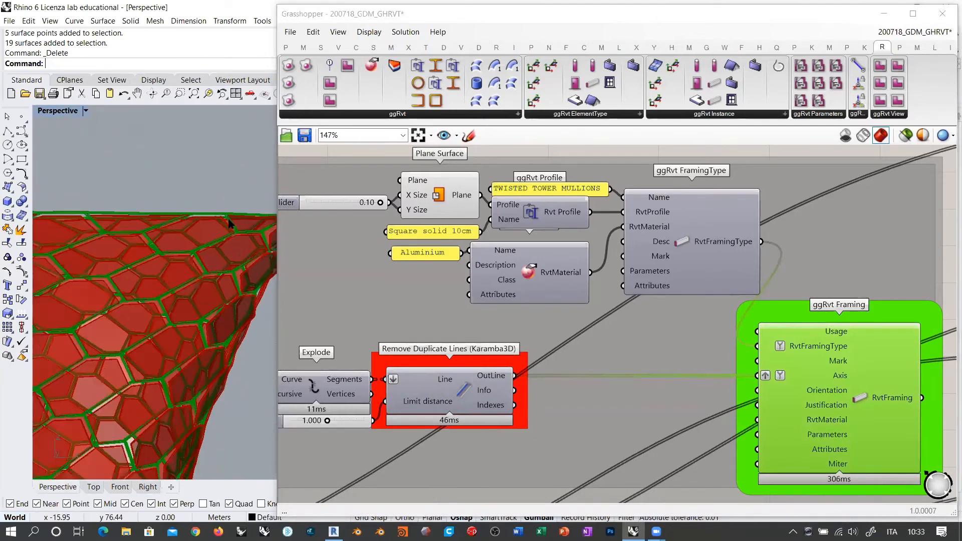
pyautogui.scroll(3, 222, 203)
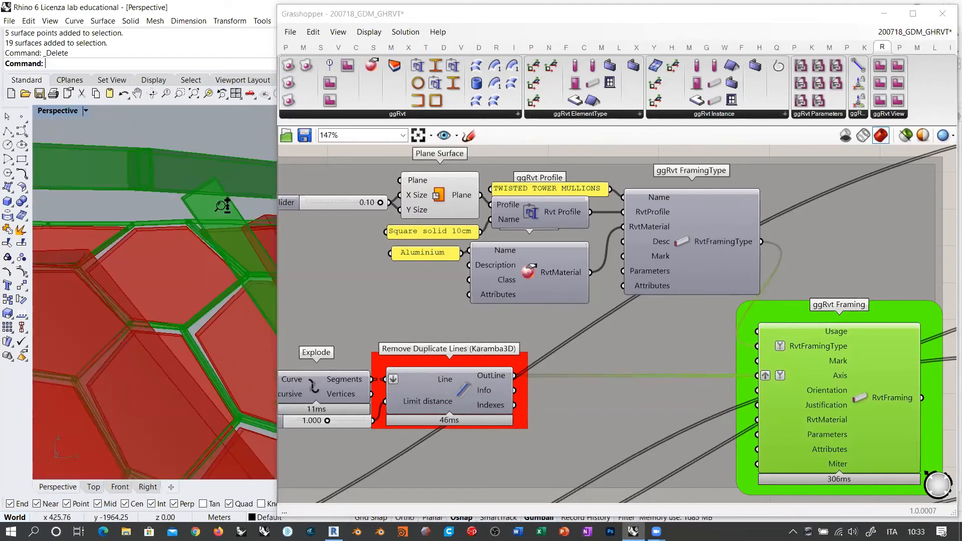
pyautogui.scroll(3, 221, 206)
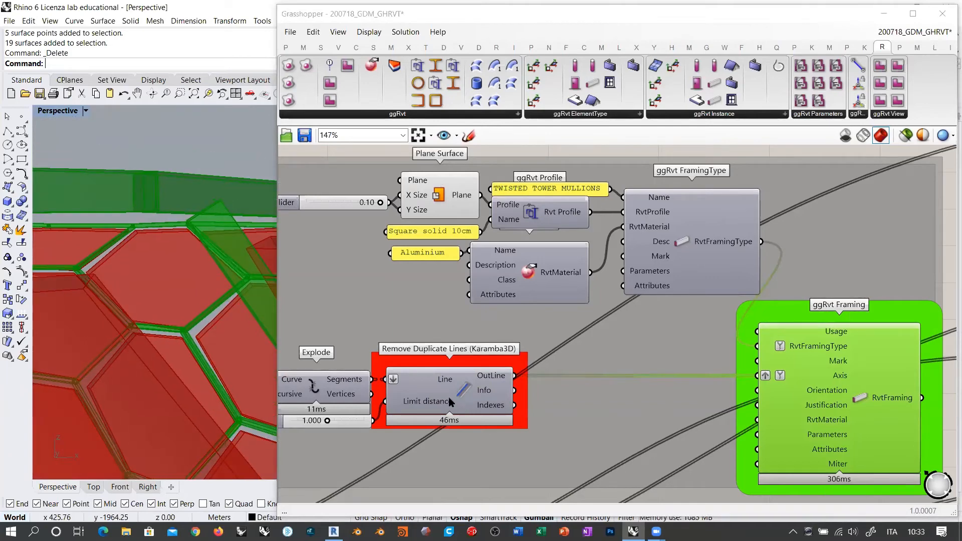
# Select the Remove Duplicate Lines component and compare its axis lines with the mullion solids in the Perspective view.
pyautogui.click(464, 390)
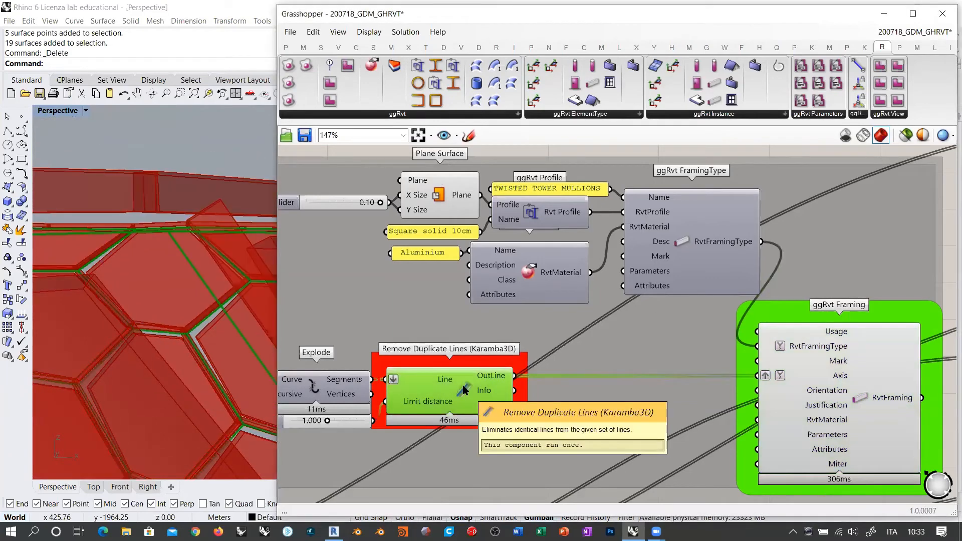
pyautogui.click(401, 320)
pyautogui.moveTo(185, 230)
pyautogui.mouseDown(button='right')
pyautogui.moveTo(178, 209)
pyautogui.moveTo(213, 214)
pyautogui.moveTo(209, 241)
pyautogui.moveTo(194, 228)
pyautogui.mouseUp(button='right')
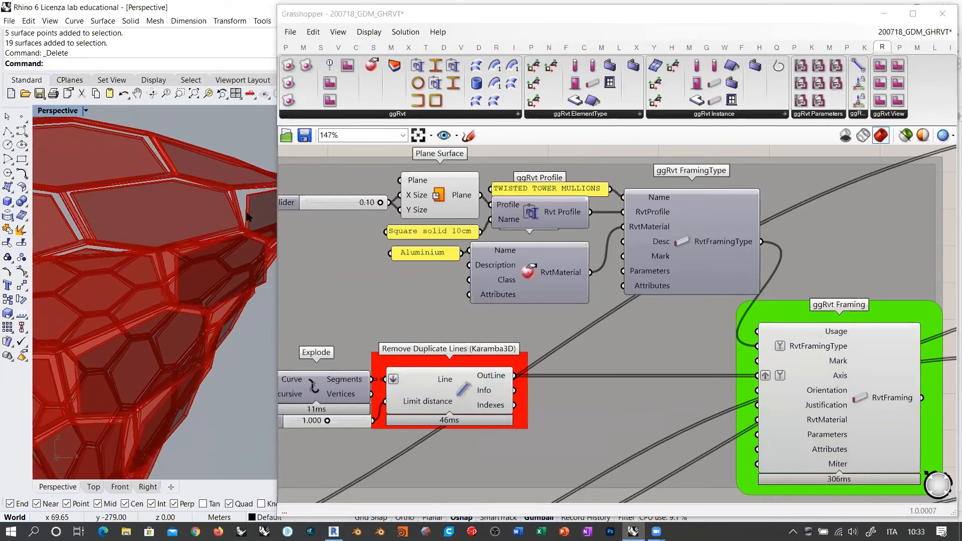
pyautogui.scroll(7, 254, 202)
pyautogui.scroll(2, 221, 171)
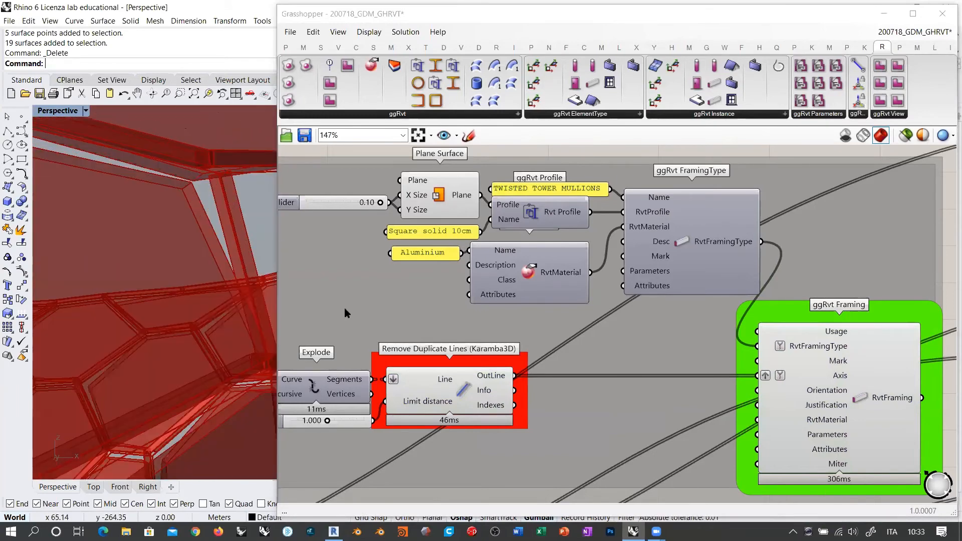
pyautogui.click(463, 395)
pyautogui.moveTo(221, 200); pyautogui.dragTo(208, 176, button='right')
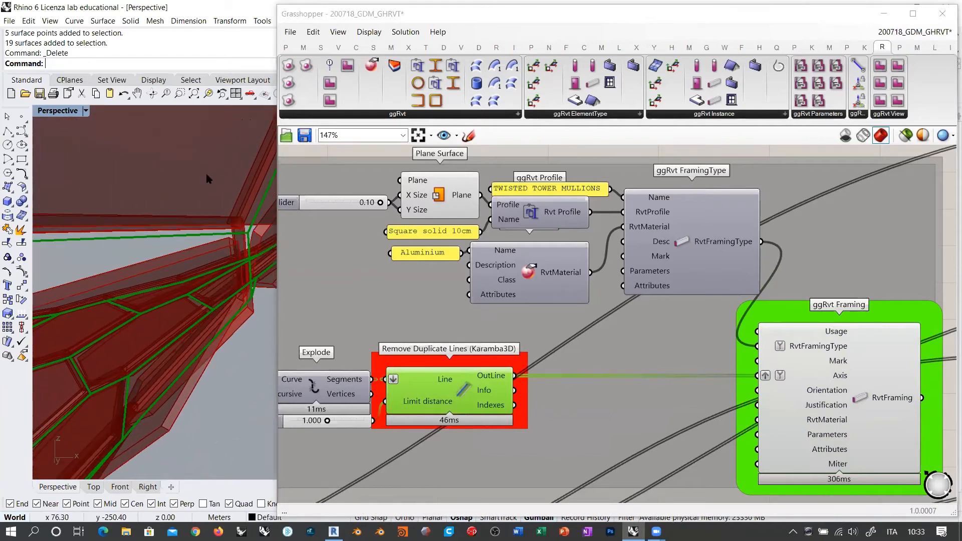
# Highlight the ggRvt Framing geometry against the axis lines and review its Justification setting again.
pyautogui.click(859, 397)
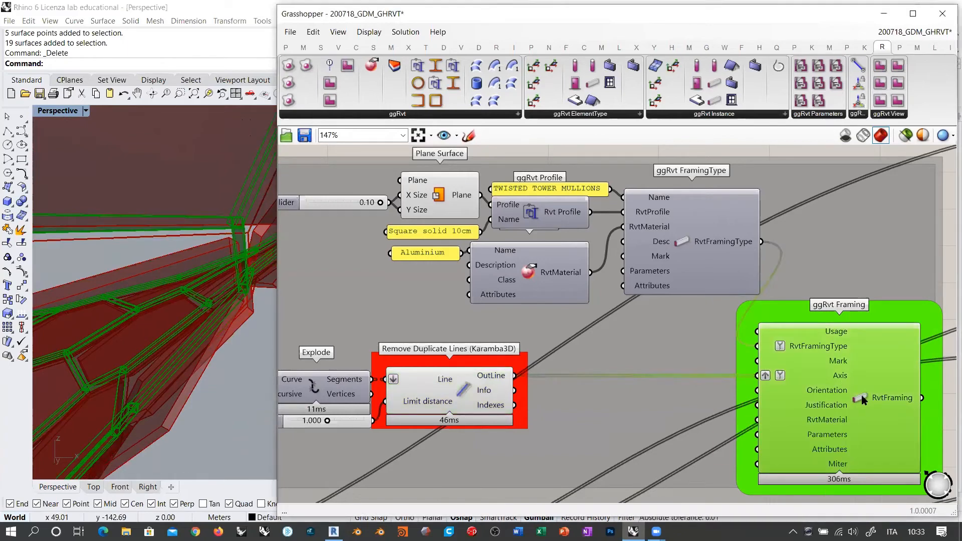
pyautogui.rightClick(823, 407)
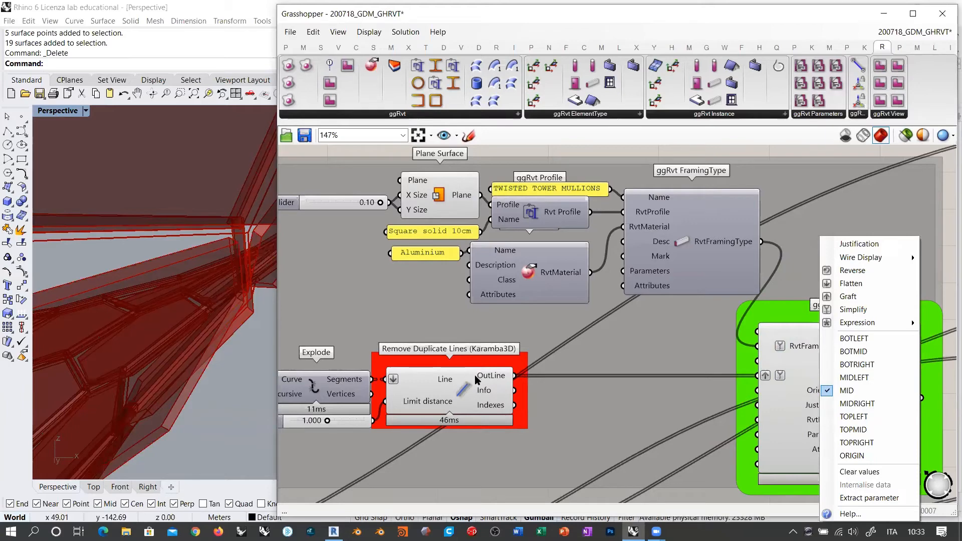
pyautogui.click(792, 383)
# Add a Symmetrical Domain component above the Plane Surface component, show the square profile in Top view, and locate the new component's source tab.
pyautogui.scroll(-2, 841, 375)
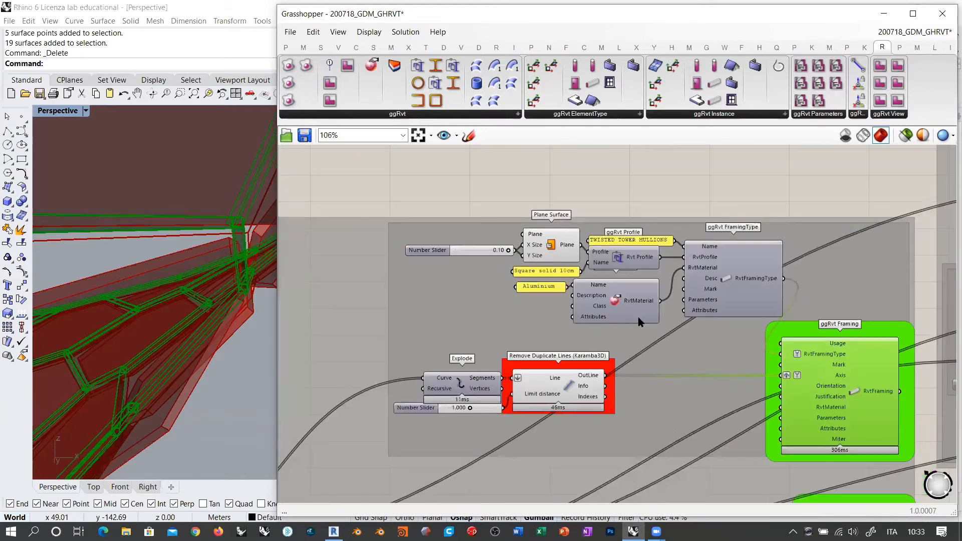
pyautogui.scroll(4, 589, 186)
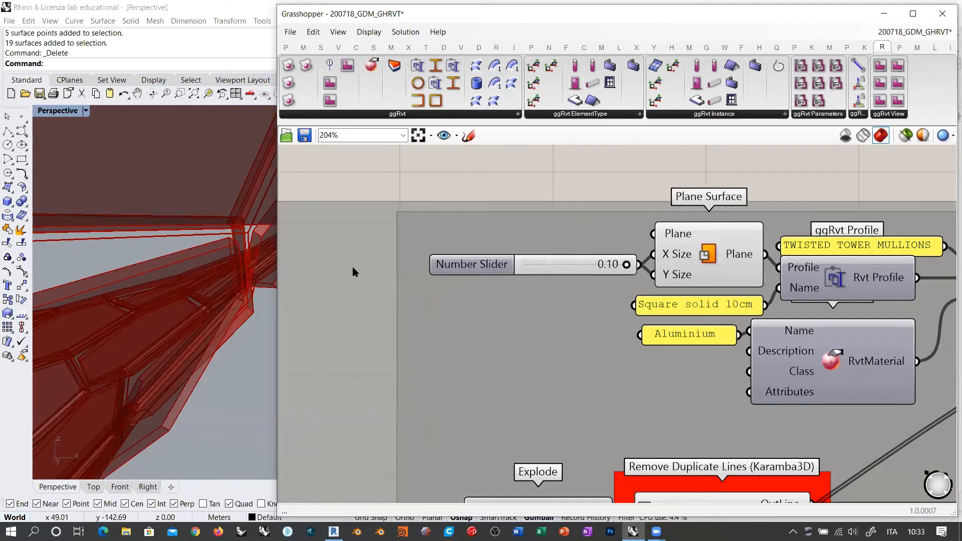
pyautogui.click(93, 486)
pyautogui.moveTo(157, 333); pyautogui.dragTo(191, 330, button='right')
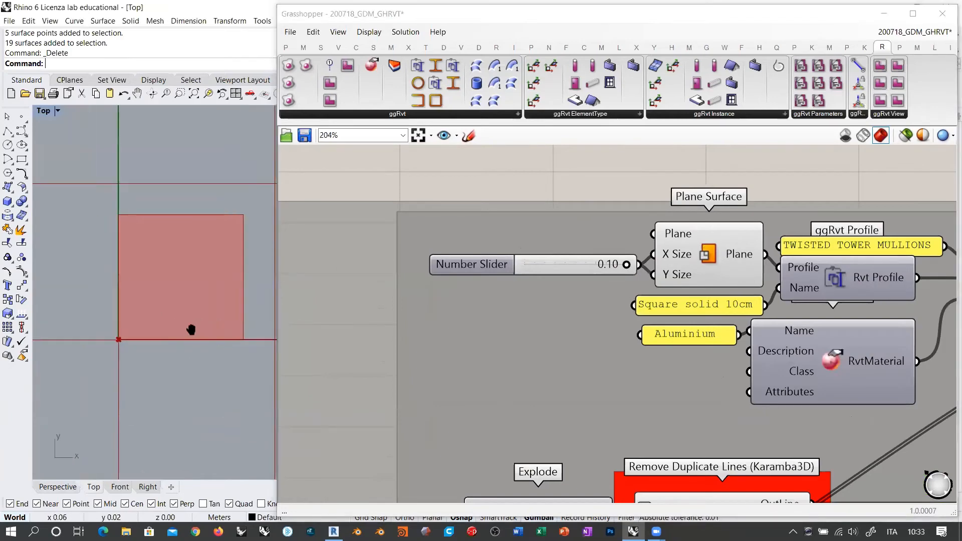
pyautogui.scroll(-2, 200, 270)
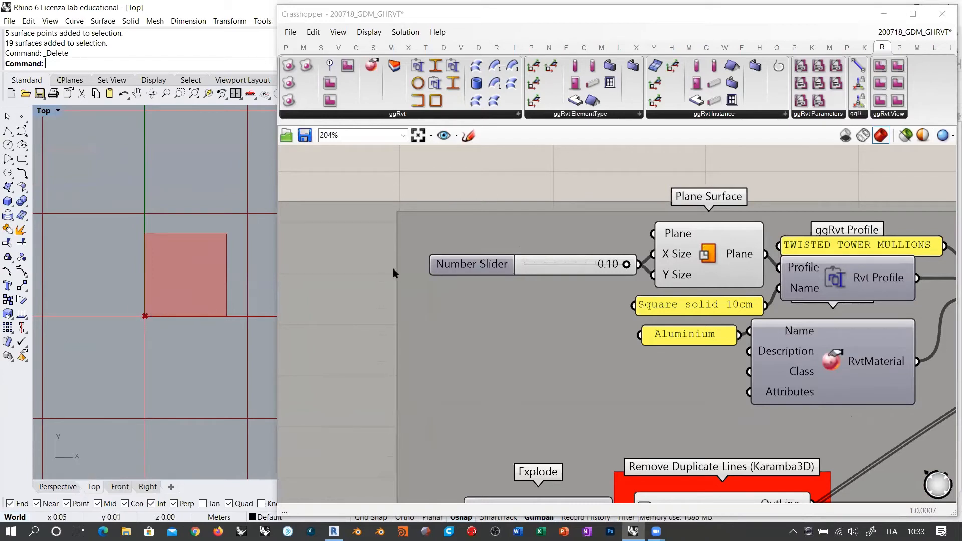
pyautogui.moveTo(599, 203); pyautogui.dragTo(550, 250, button='right')
pyautogui.doubleClick(553, 225)
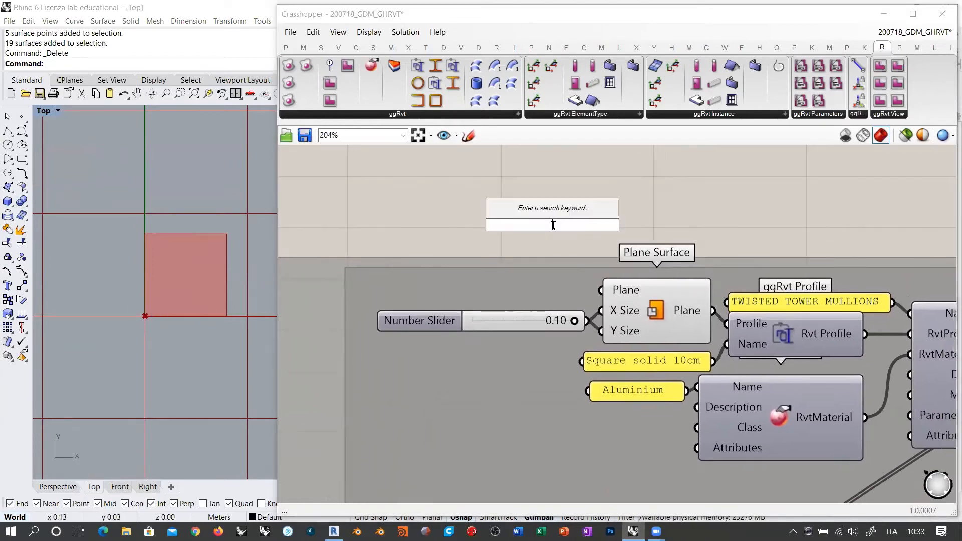
pyautogui.write('symm')
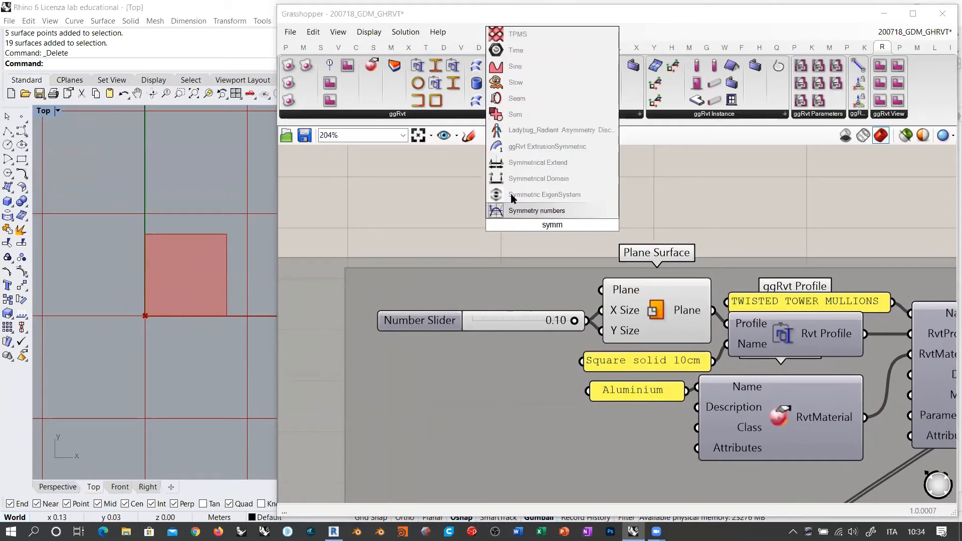
pyautogui.click(519, 180)
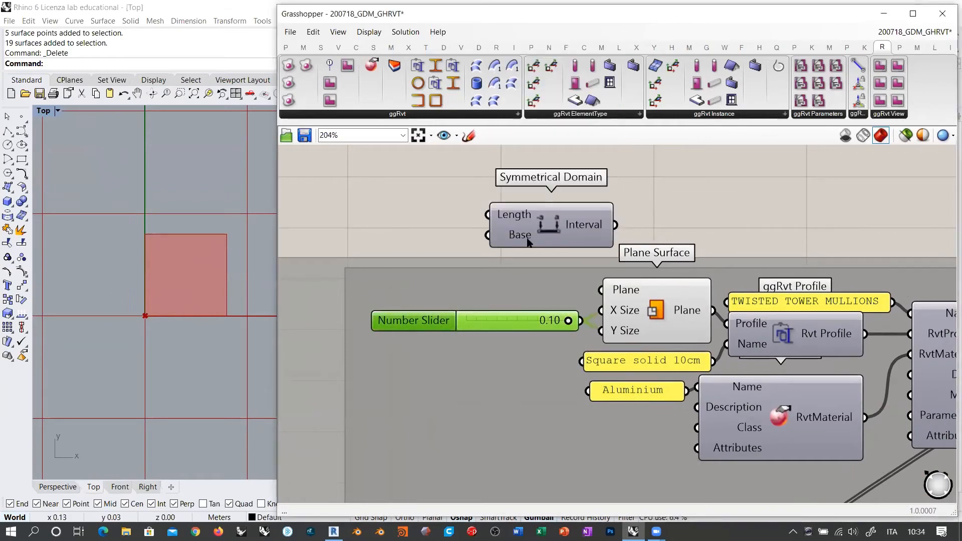
pyautogui.keyDown('ctrl'); pyautogui.keyDown('alt'); pyautogui.click(550, 223); pyautogui.keyUp('alt'); pyautogui.keyUp('ctrl')
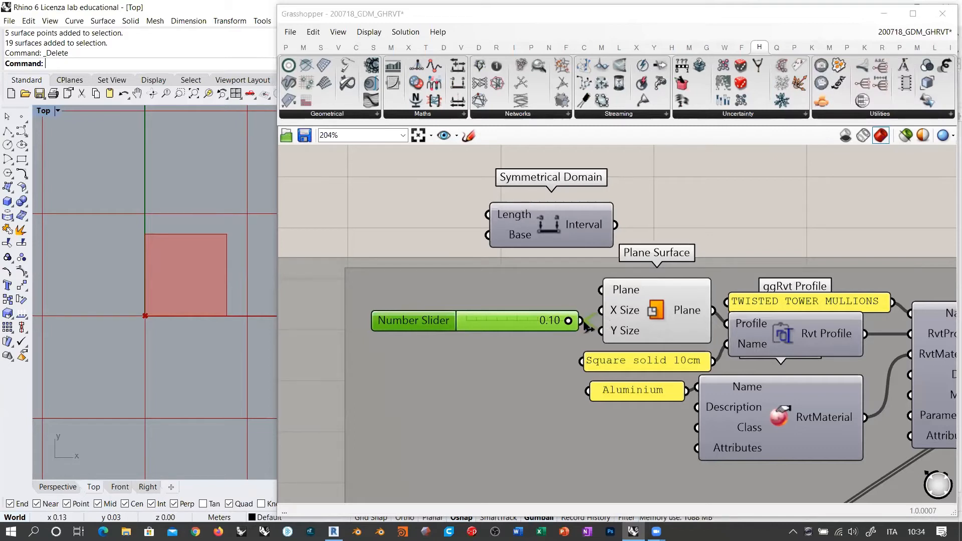
# Feed the 0.10 slider into the Symmetrical Domain's Length and its Interval output into the Plane Surface's X Size and Y Size.
pyautogui.moveTo(582, 323); pyautogui.dragTo(476, 219)
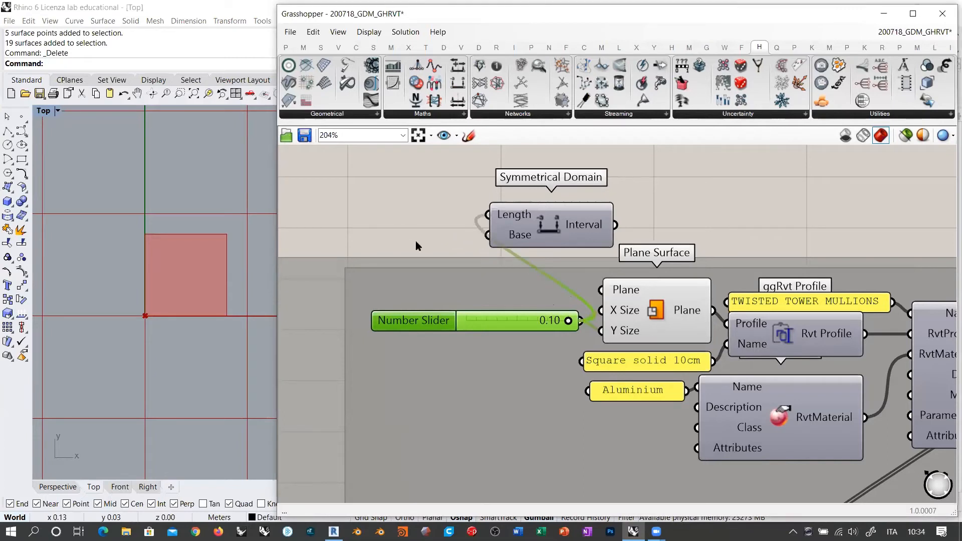
pyautogui.moveTo(517, 239)
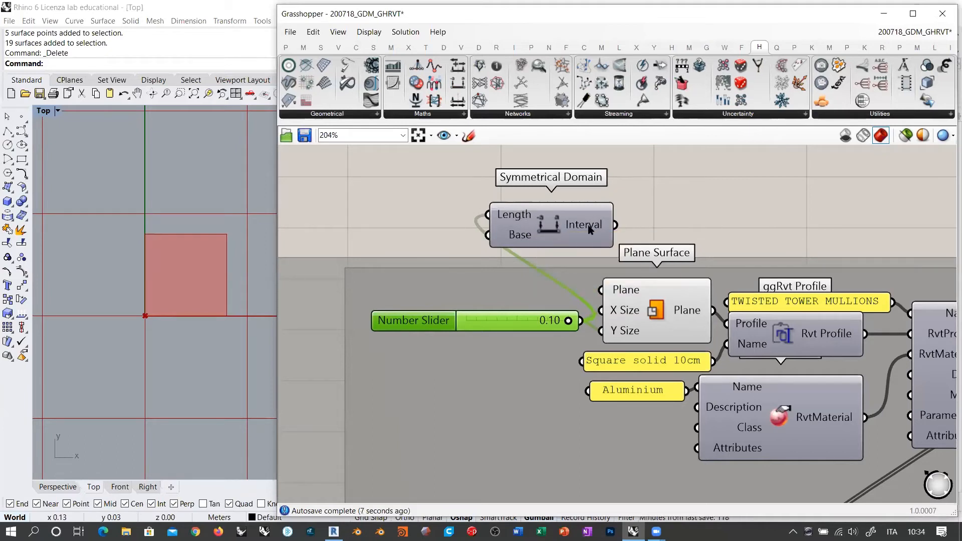
pyautogui.moveTo(589, 229)
pyautogui.moveTo(524, 321); pyautogui.dragTo(484, 321)
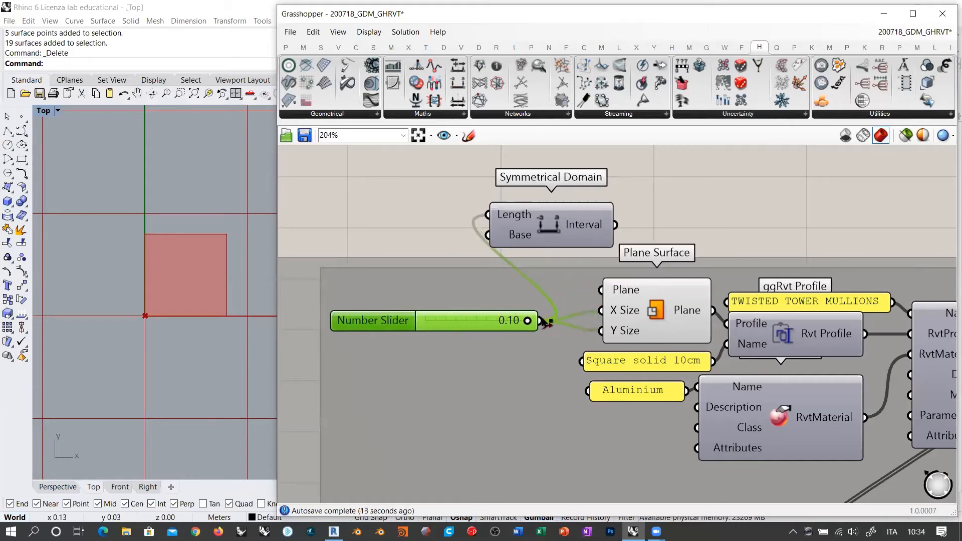
pyautogui.hotkey('ctrl', 'z')
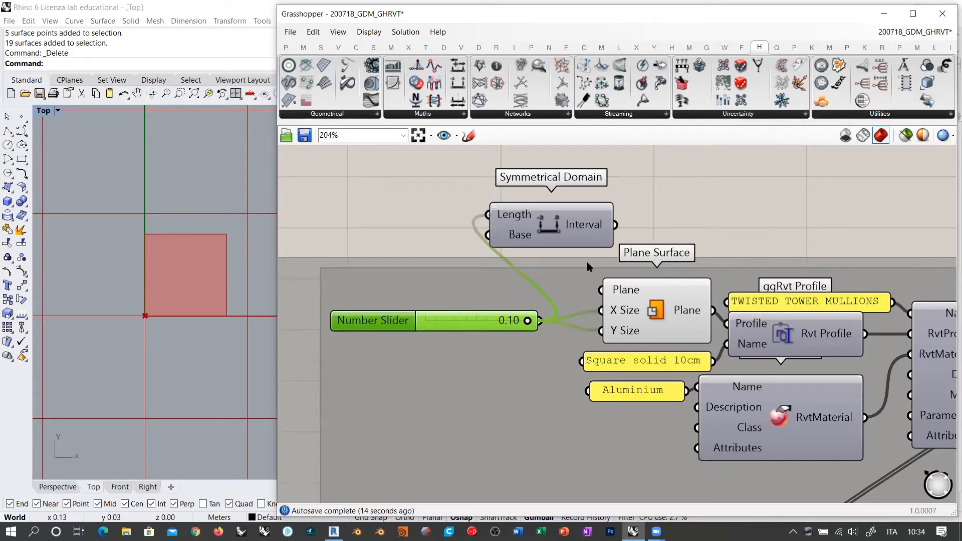
pyautogui.keyDown('ctrl'); pyautogui.keyDown('shift'); pyautogui.moveTo(541, 321); pyautogui.dragTo(613, 225); pyautogui.keyUp('shift'); pyautogui.keyUp('ctrl')
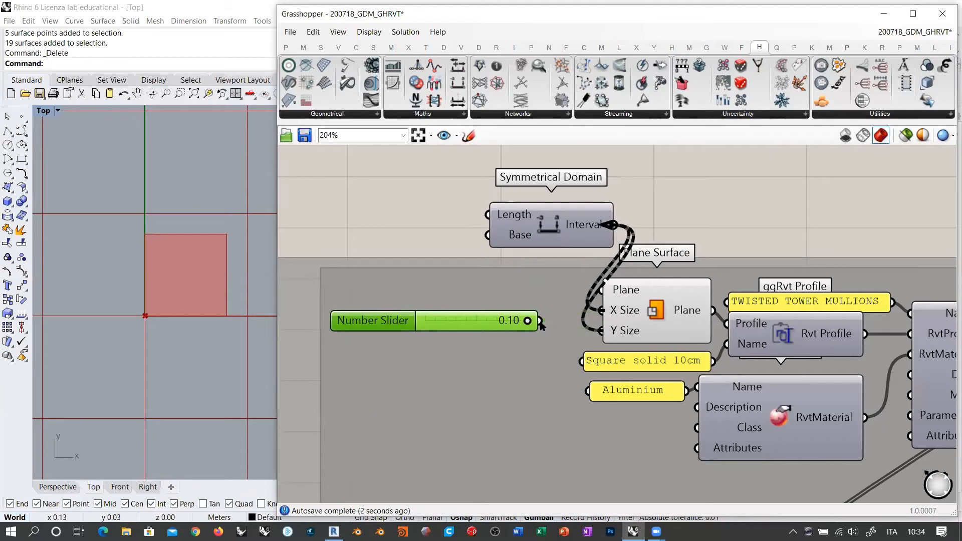
pyautogui.moveTo(540, 322); pyautogui.dragTo(482, 221)
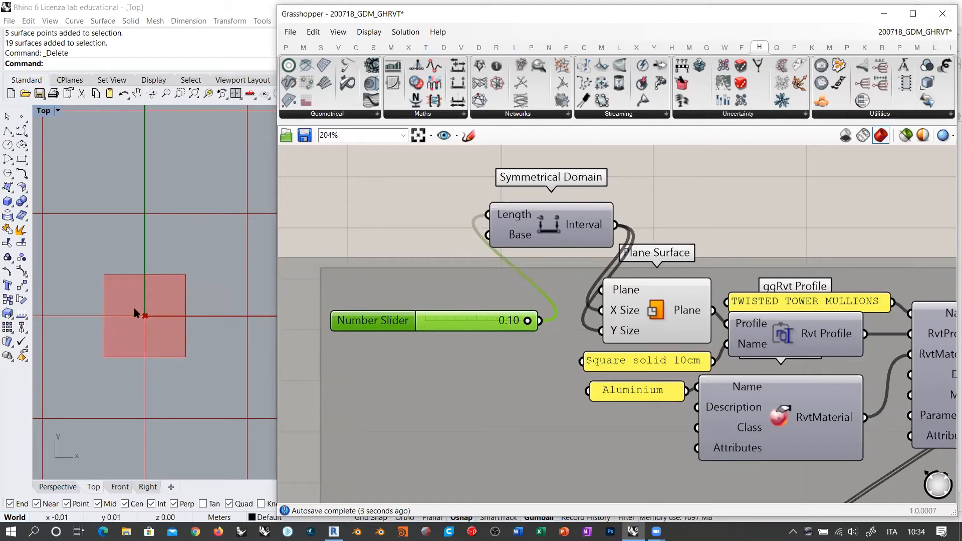
# Inspect the mullions generated from the centred profile up close in the Perspective view.
pyautogui.click(63, 487)
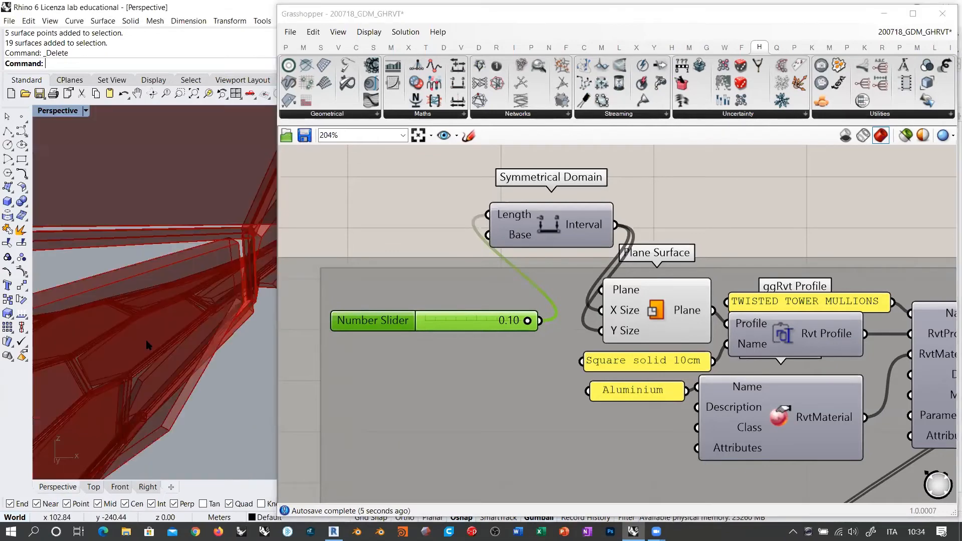
pyautogui.scroll(-5, 184, 295)
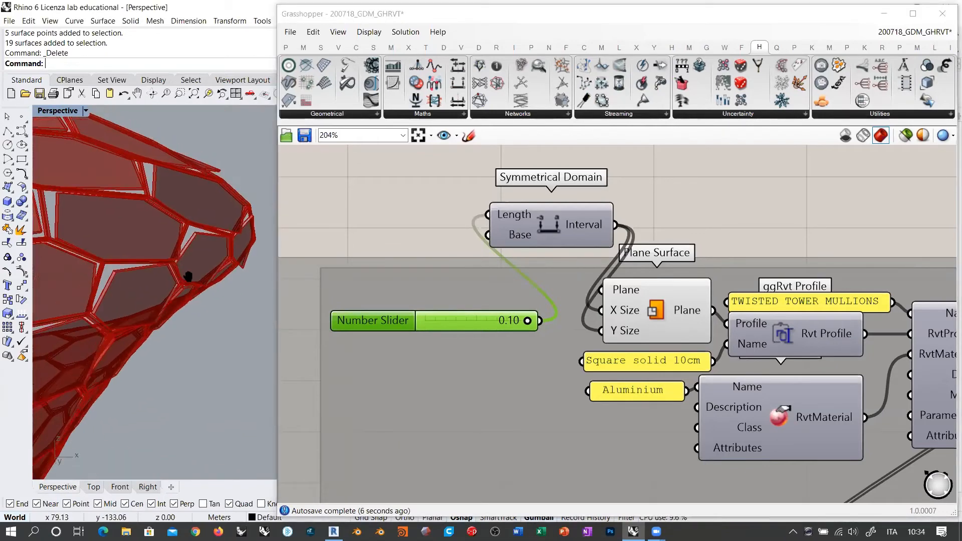
pyautogui.scroll(8, 188, 276)
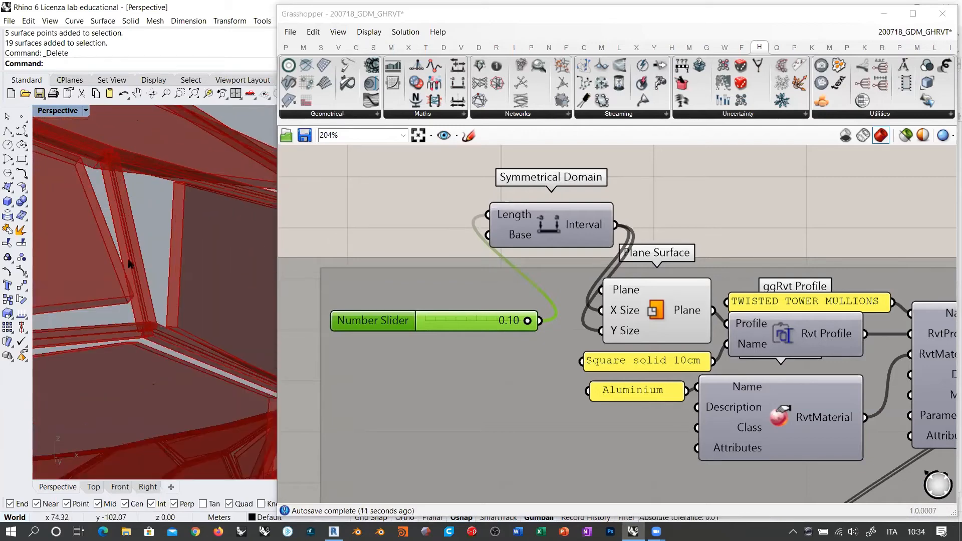
# Shift the 0.10 slider away from the Plane Surface component and add the Symmetrical Domain component to the mullion profile's group.
pyautogui.scroll(-6, 199, 240)
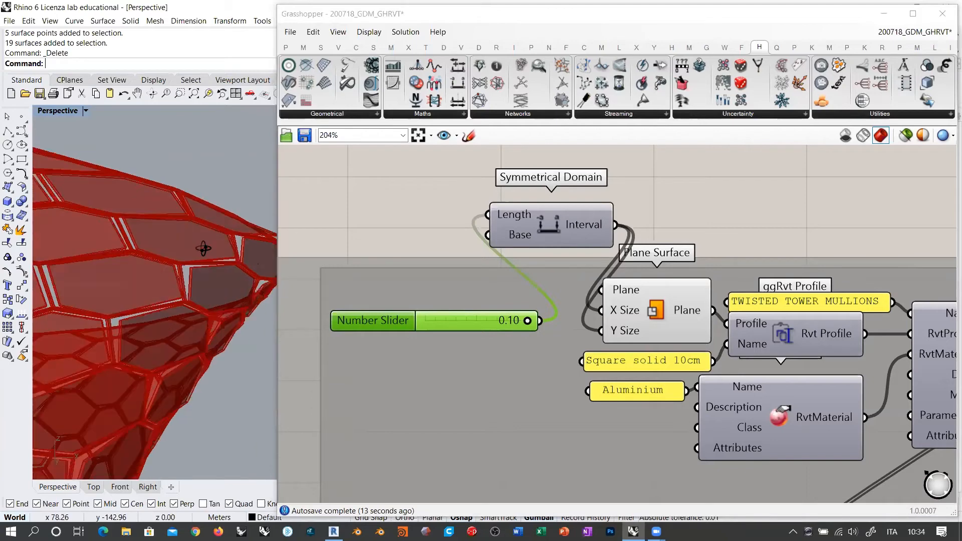
pyautogui.scroll(-4, 204, 243)
pyautogui.moveTo(203, 248); pyautogui.dragTo(213, 278, button='right')
pyautogui.scroll(-8, 210, 237)
pyautogui.click(545, 289)
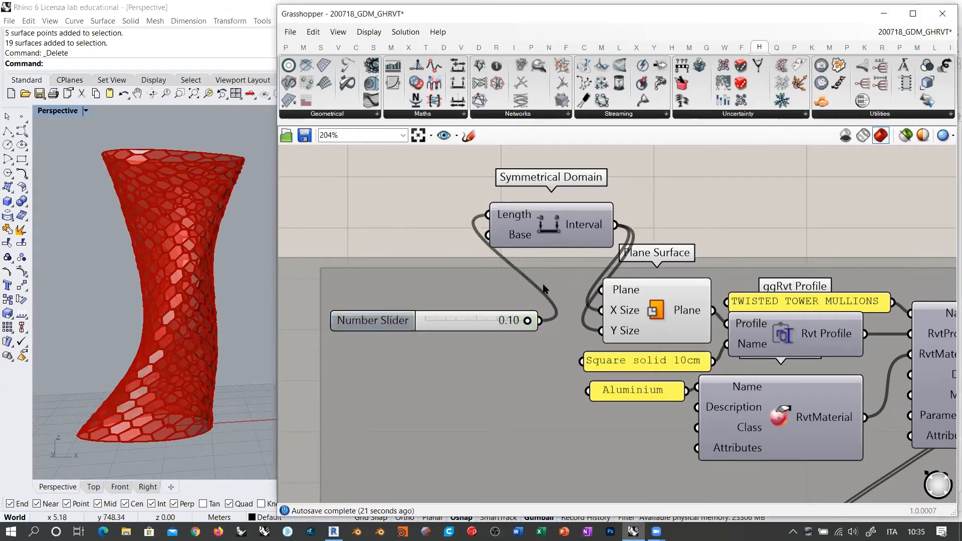
pyautogui.moveTo(461, 316); pyautogui.dragTo(409, 312)
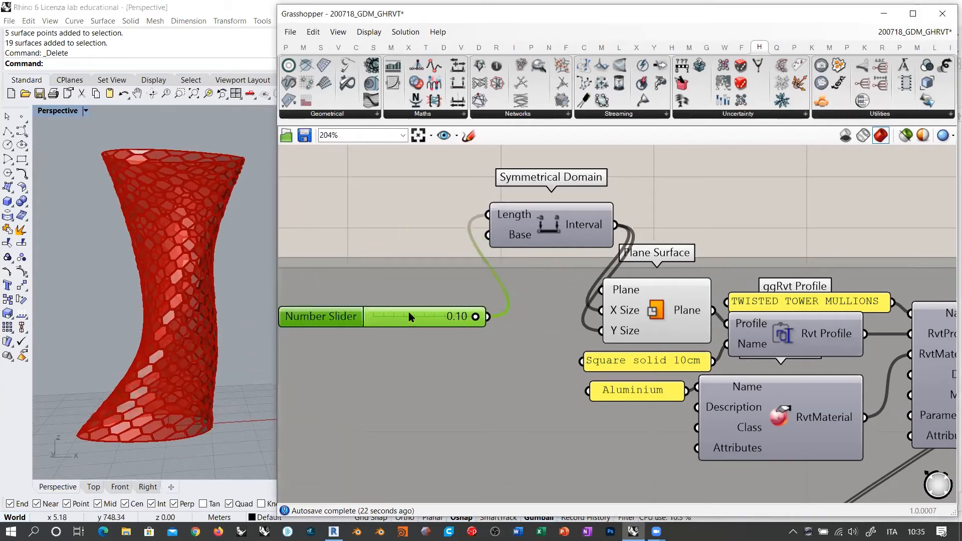
pyautogui.click(518, 237)
pyautogui.rightClick(532, 305)
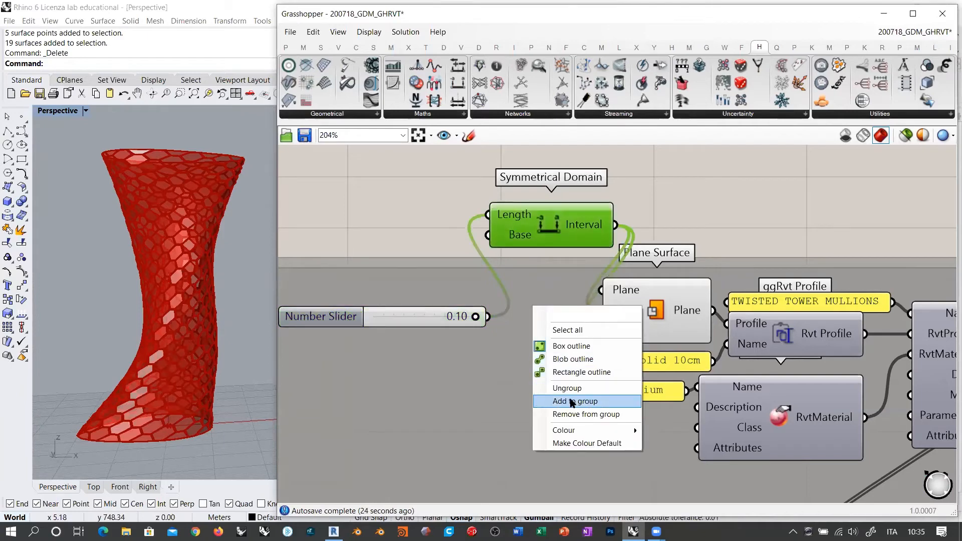
pyautogui.click(572, 403)
# Line up the 0.10 slider and the Symmetrical Domain component in a row ahead of the Plane Surface component.
pyautogui.moveTo(546, 232); pyautogui.dragTo(540, 326)
pyautogui.moveTo(431, 322); pyautogui.dragTo(393, 314)
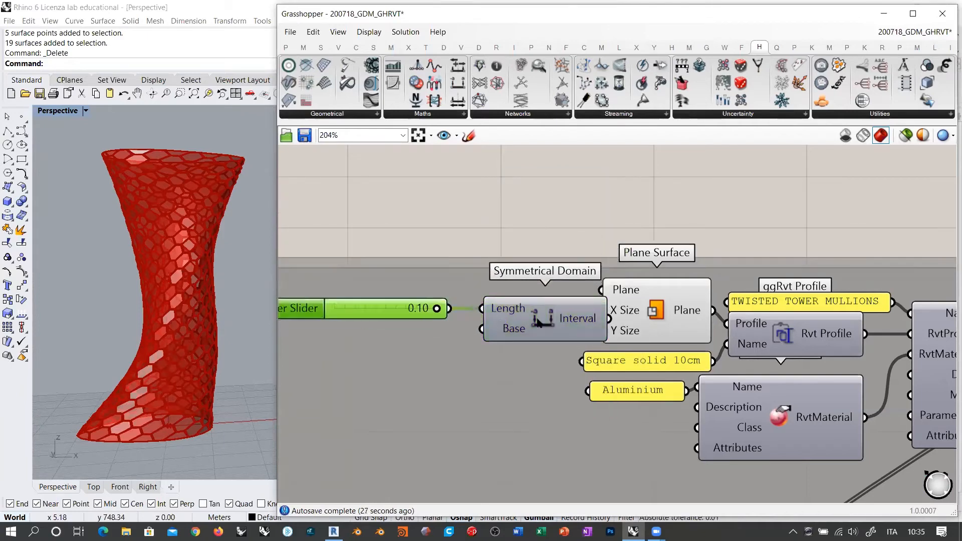
pyautogui.moveTo(538, 321)
pyautogui.mouseDown()
pyautogui.moveTo(514, 325)
pyautogui.moveTo(522, 316)
pyautogui.mouseUp()
pyautogui.click(360, 313)
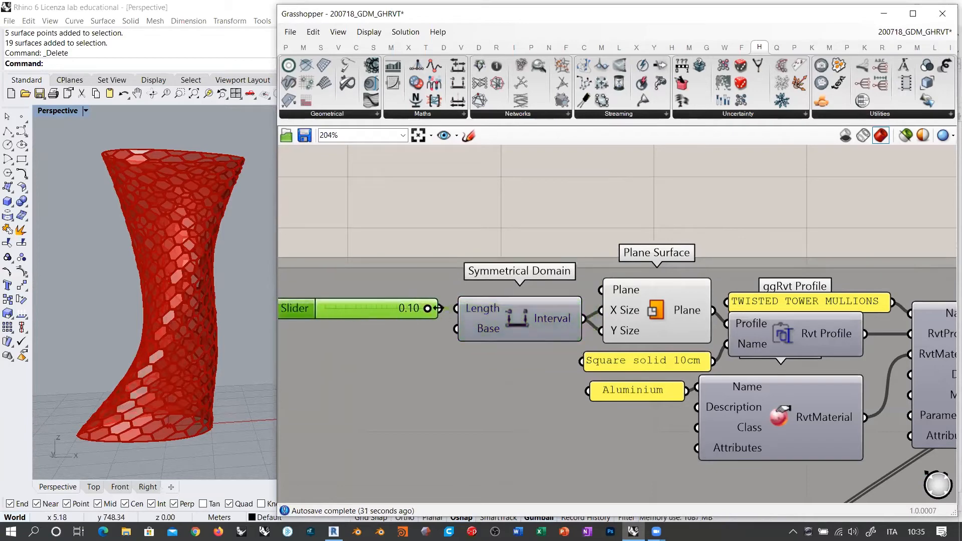
pyautogui.click(498, 222)
# Nudge the Explode component and the 1.000 slider slightly away from the Remove Duplicate Lines (Karamba3D) component.
pyautogui.scroll(-4, 522, 223)
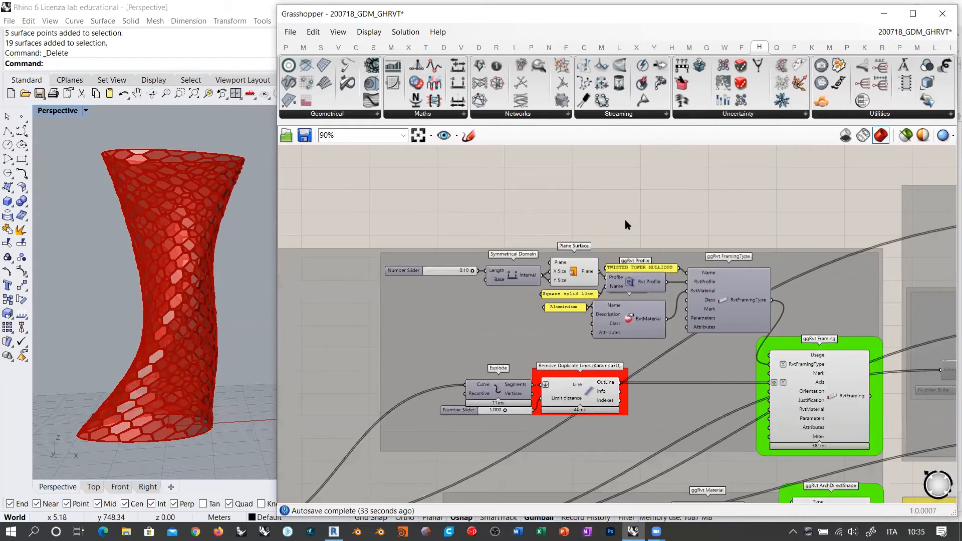
pyautogui.moveTo(624, 220); pyautogui.dragTo(565, 180, button='right')
pyautogui.scroll(2, 474, 228)
pyautogui.click(519, 236)
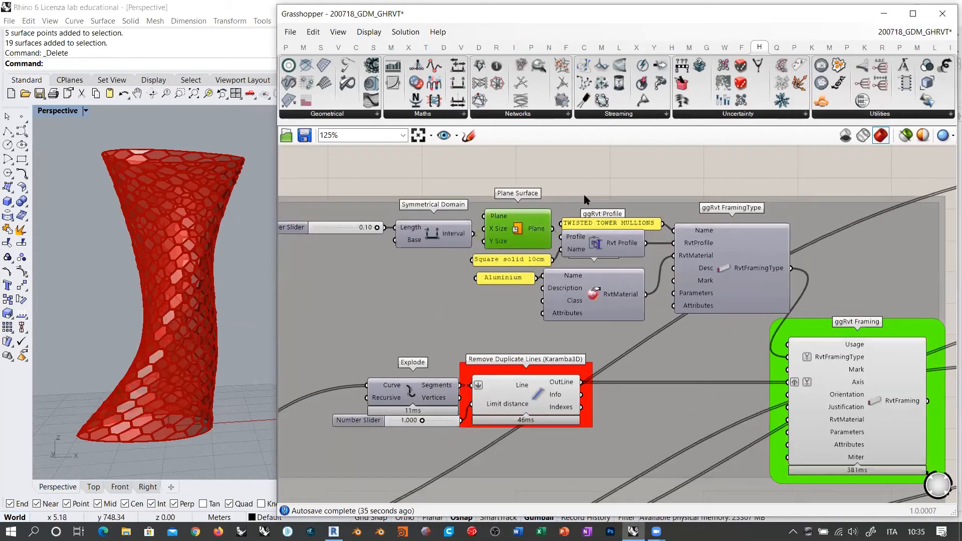
pyautogui.moveTo(557, 384); pyautogui.dragTo(636, 286, button='right')
pyautogui.scroll(3, 634, 295)
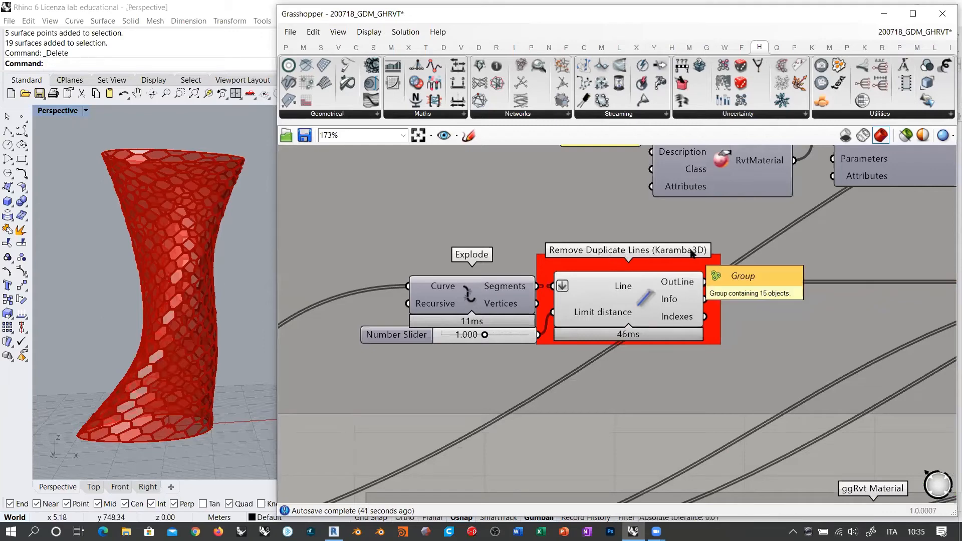
pyautogui.moveTo(468, 297); pyautogui.dragTo(466, 296)
pyautogui.moveTo(447, 342); pyautogui.dragTo(444, 345)
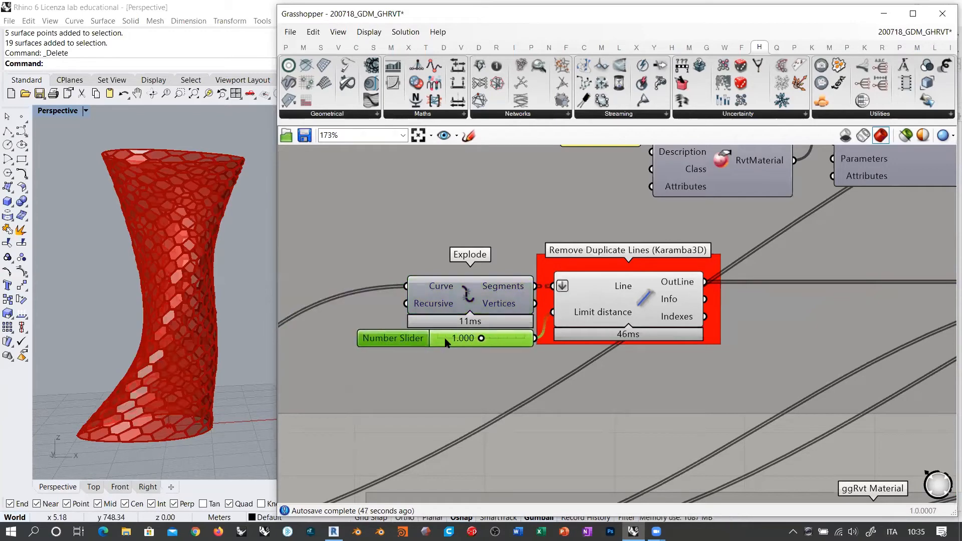
pyautogui.click(473, 370)
# Widen the Grasshopper window and place Kangaroo's removeDuplicateLines component above the mullion group.
pyautogui.moveTo(582, 305); pyautogui.dragTo(575, 358, button='right')
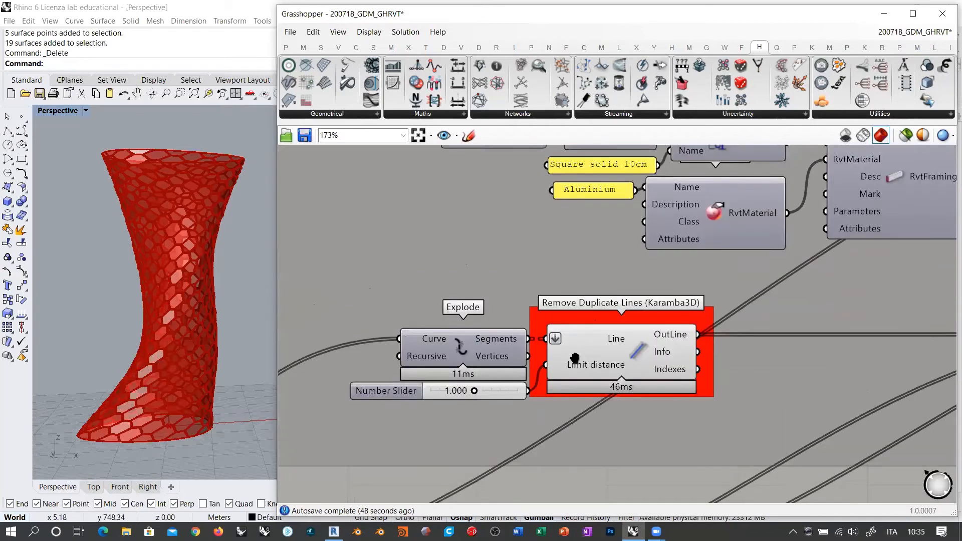
pyautogui.scroll(-4, 575, 358)
pyautogui.scroll(2, 547, 232)
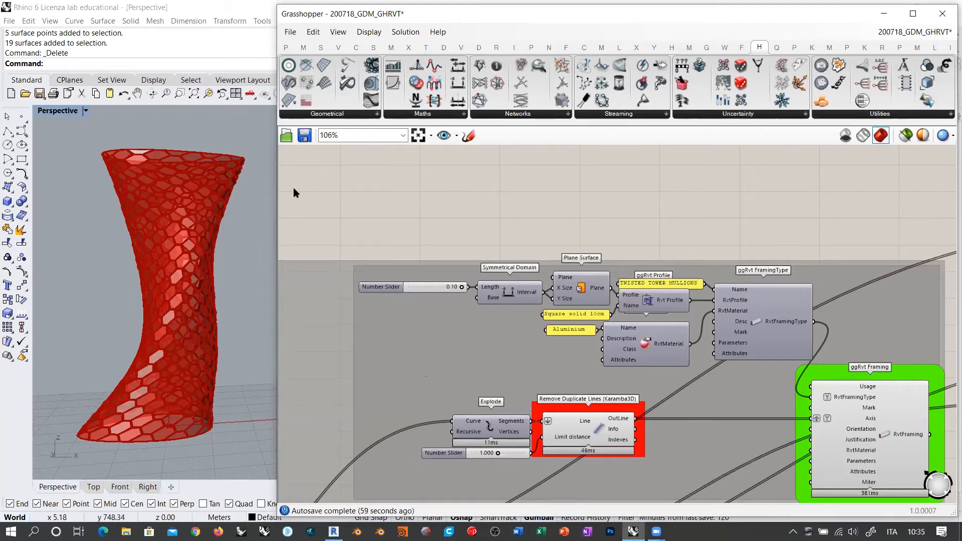
pyautogui.moveTo(276, 184); pyautogui.dragTo(141, 184)
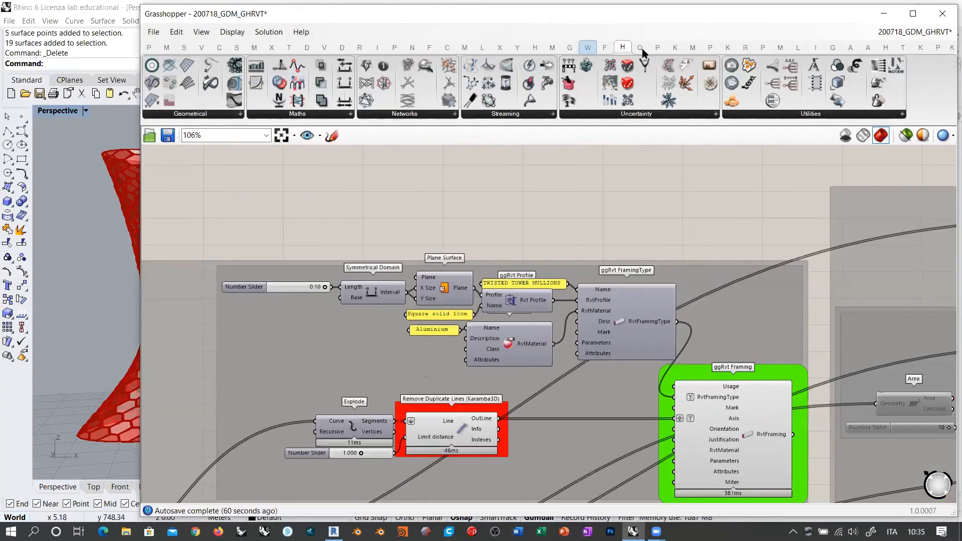
pyautogui.click(676, 48)
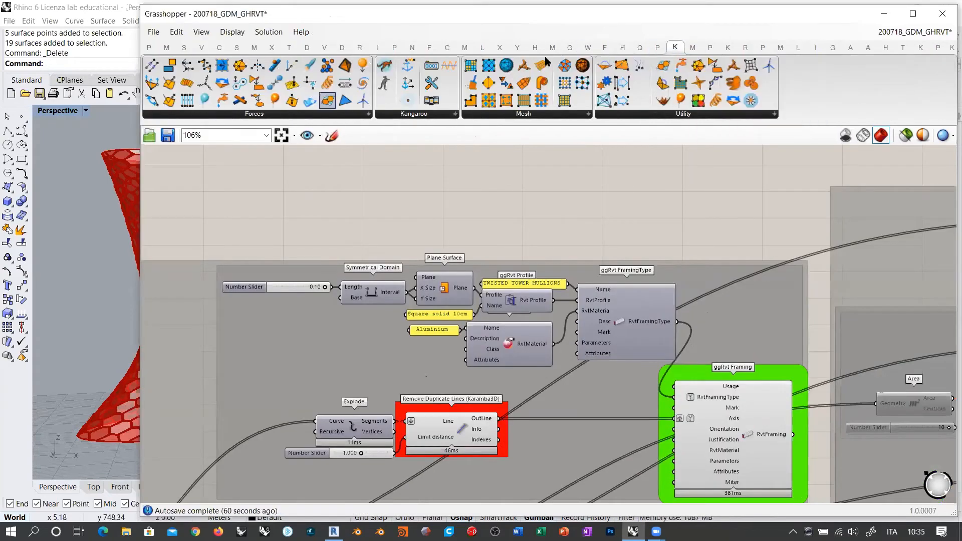
pyautogui.click(727, 47)
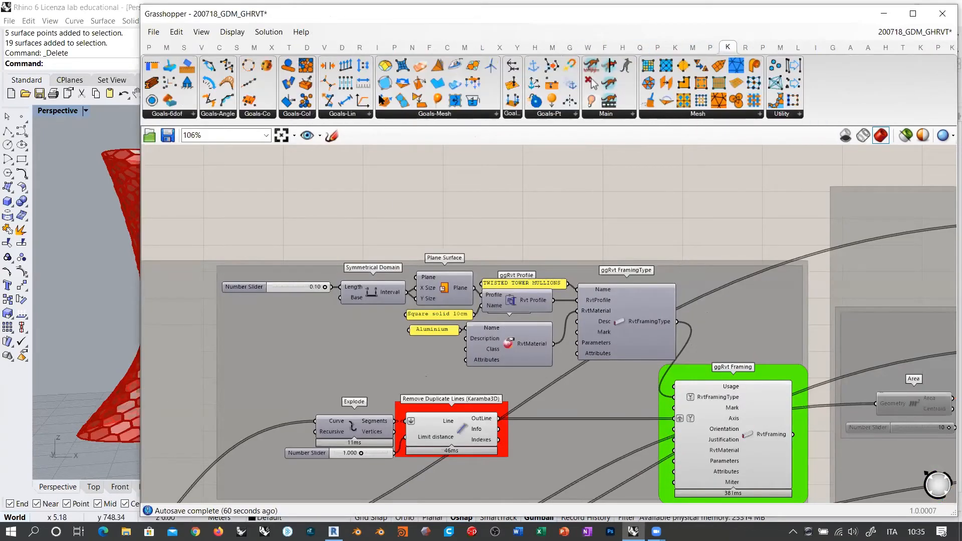
pyautogui.click(787, 114)
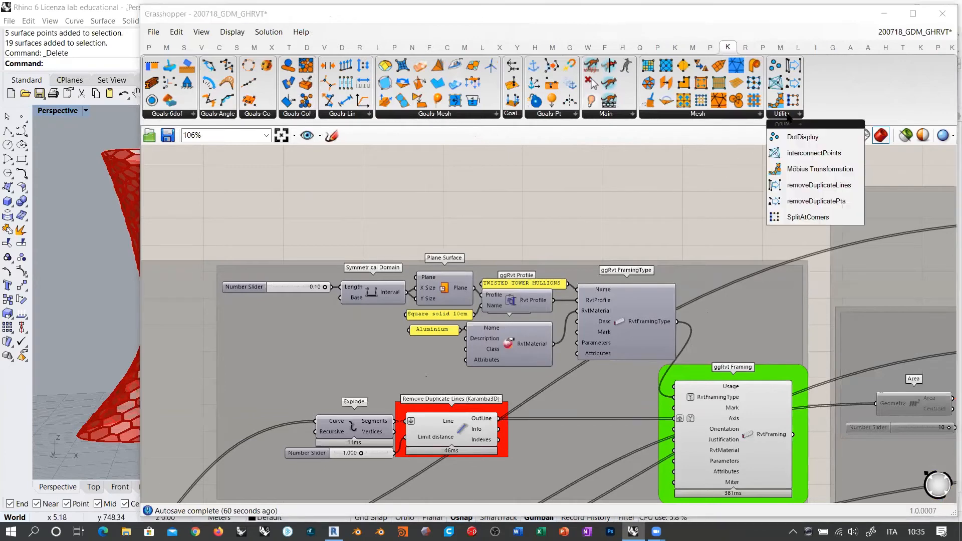
pyautogui.click(814, 185)
pyautogui.click(471, 214)
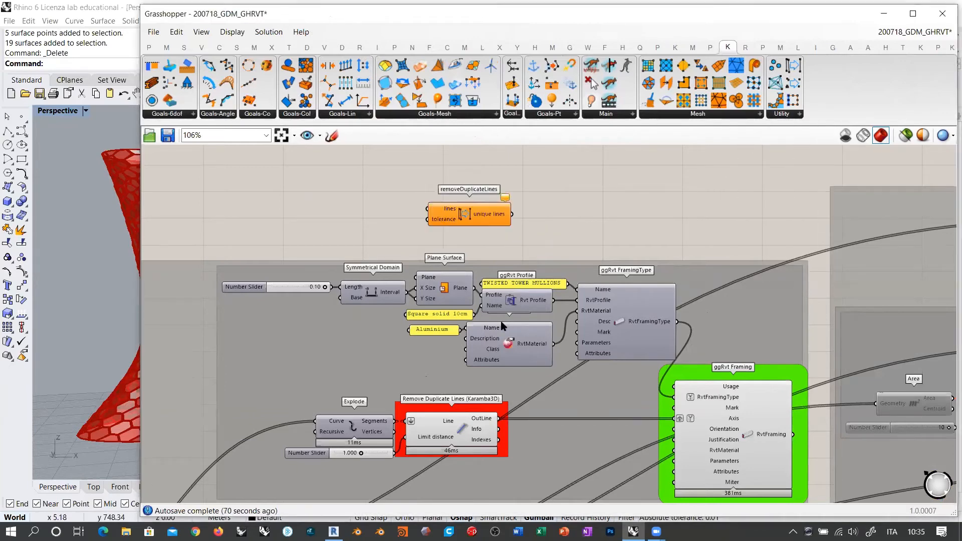
# Move the removeDuplicateLines component into the mullion group, just above the Explode component.
pyautogui.moveTo(476, 224); pyautogui.dragTo(394, 360)
pyautogui.scroll(4, 394, 360)
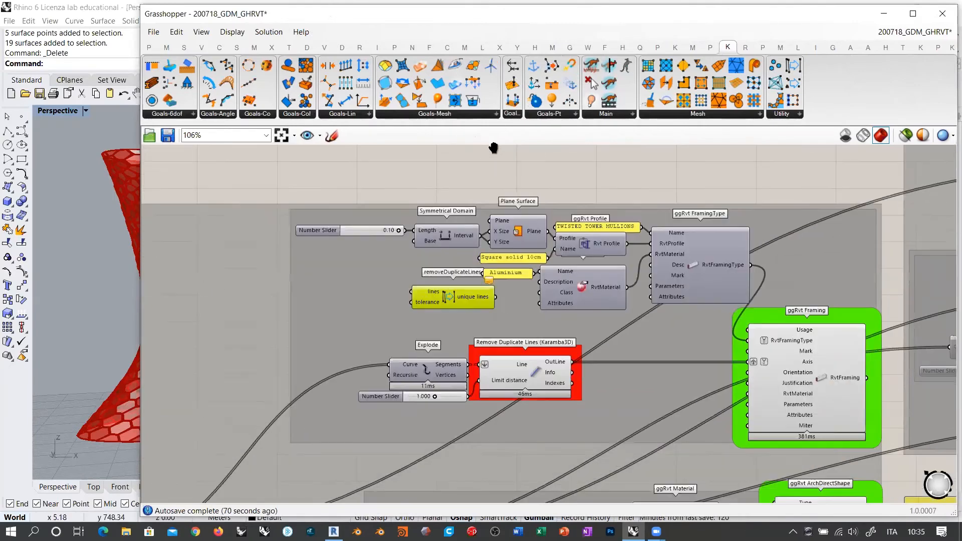
pyautogui.scroll(2, 450, 320)
pyautogui.moveTo(435, 274); pyautogui.dragTo(460, 309)
pyautogui.moveTo(512, 312); pyautogui.dragTo(553, 257, button='right')
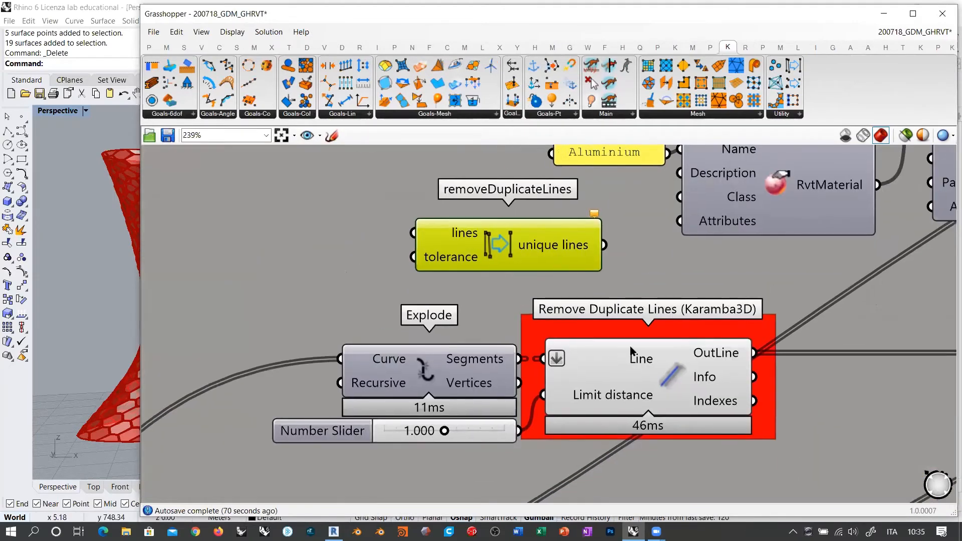
# Flatten the lines input of removeDuplicateLines and feed it the Explode component's Segments output.
pyautogui.rightClick(456, 237)
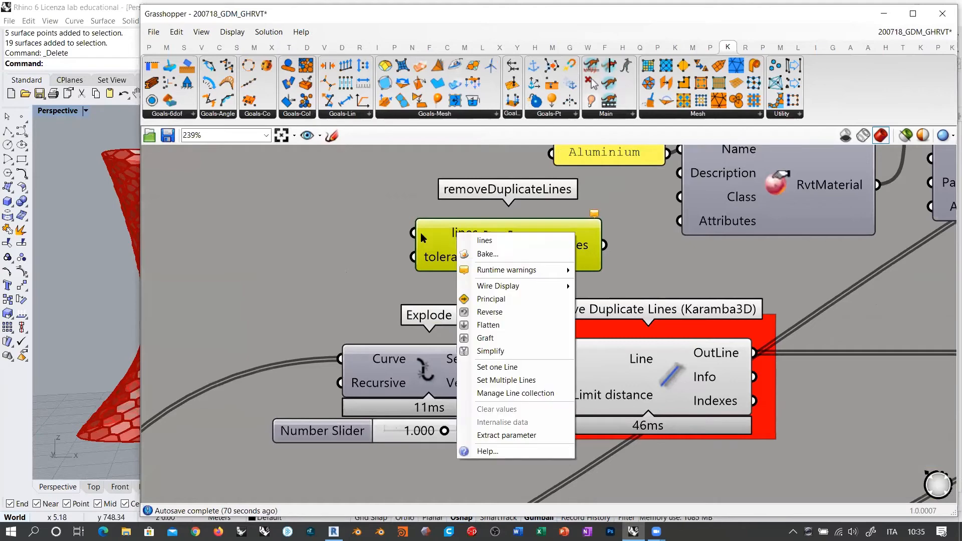
pyautogui.click(489, 325)
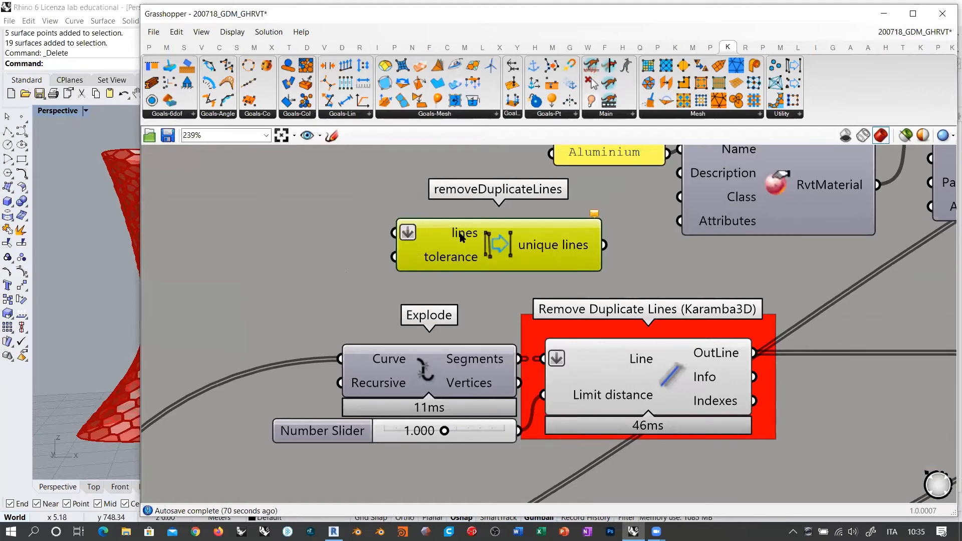
pyautogui.moveTo(523, 364); pyautogui.dragTo(394, 235)
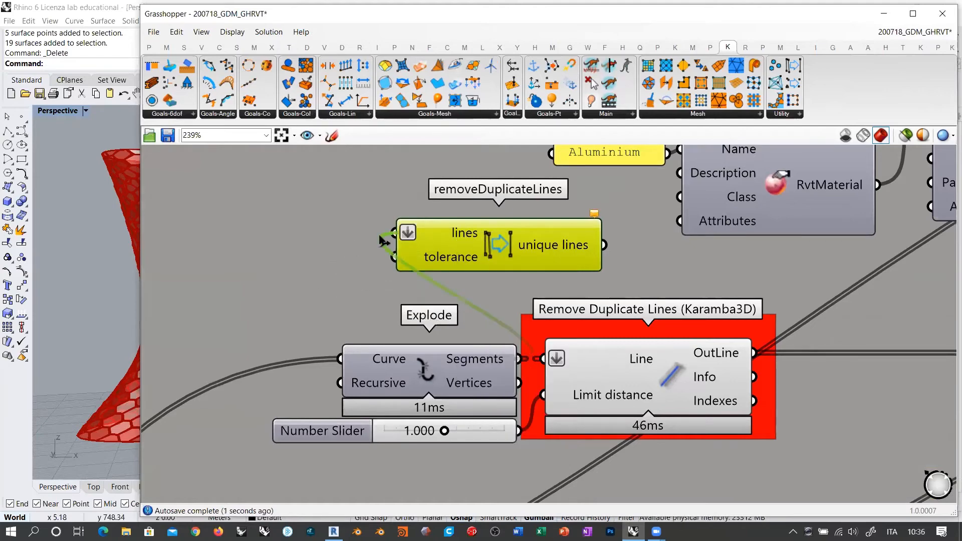
pyautogui.click(483, 241)
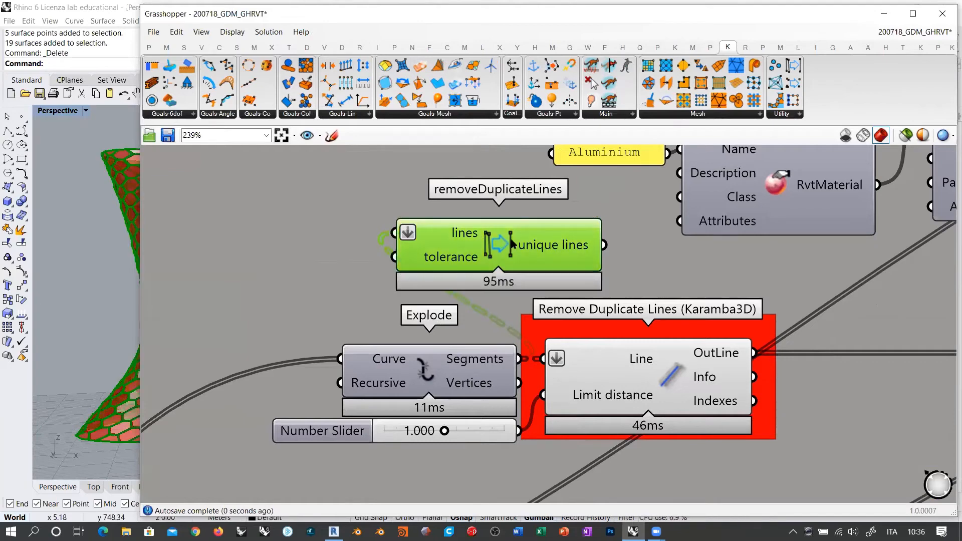
pyautogui.moveTo(482, 241); pyautogui.dragTo(505, 240)
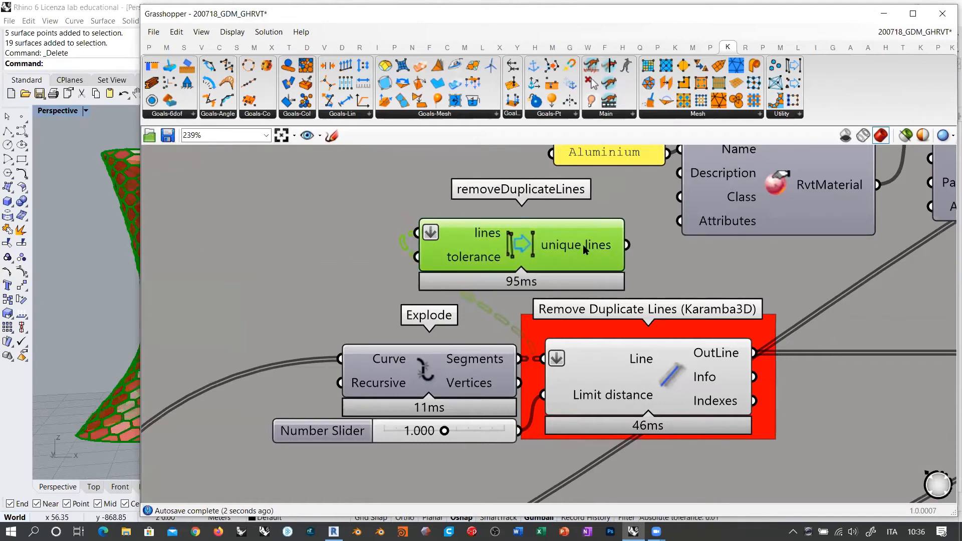
# Narrow the Grasshopper window and inspect the unique lines on the tower's hexagon cells up close in the Perspective view.
pyautogui.moveTo(586, 247)
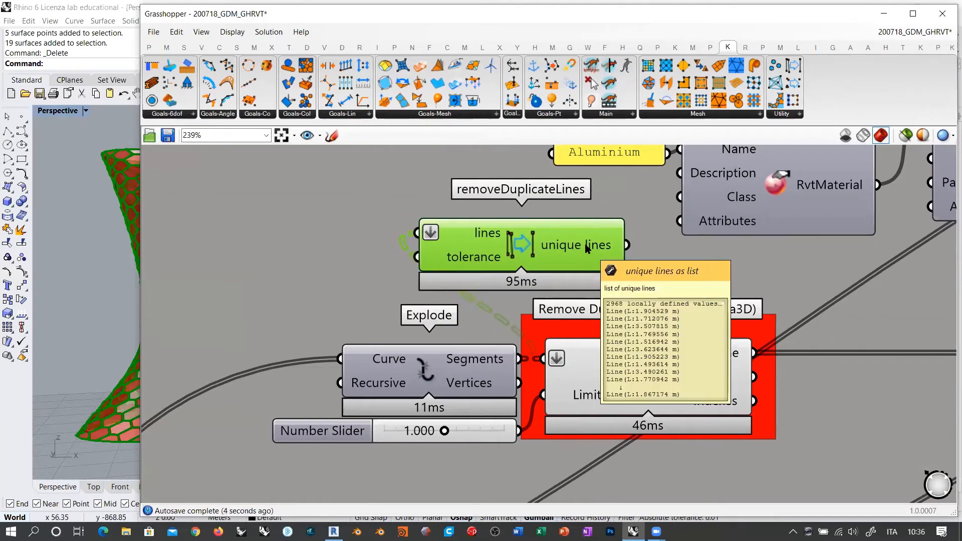
pyautogui.moveTo(711, 357)
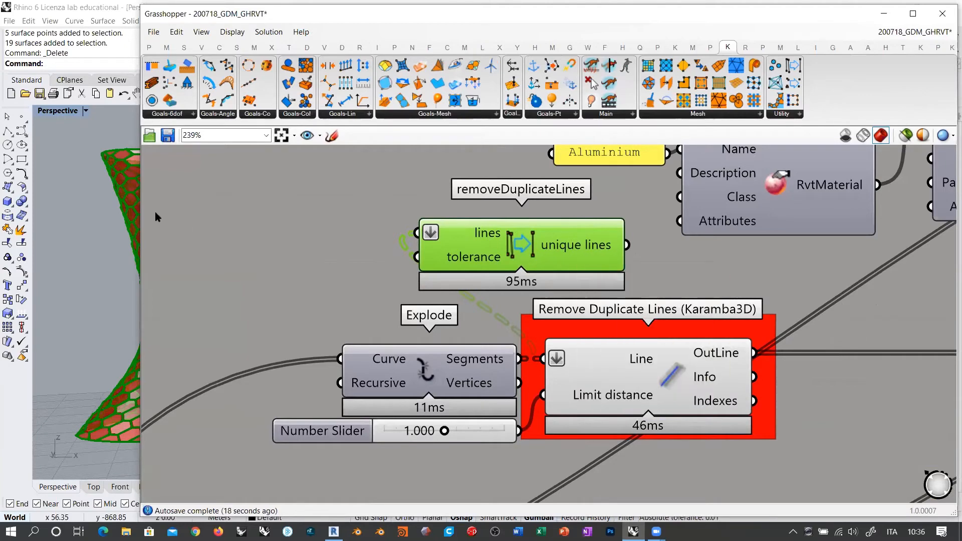
pyautogui.moveTo(138, 215); pyautogui.dragTo(365, 215)
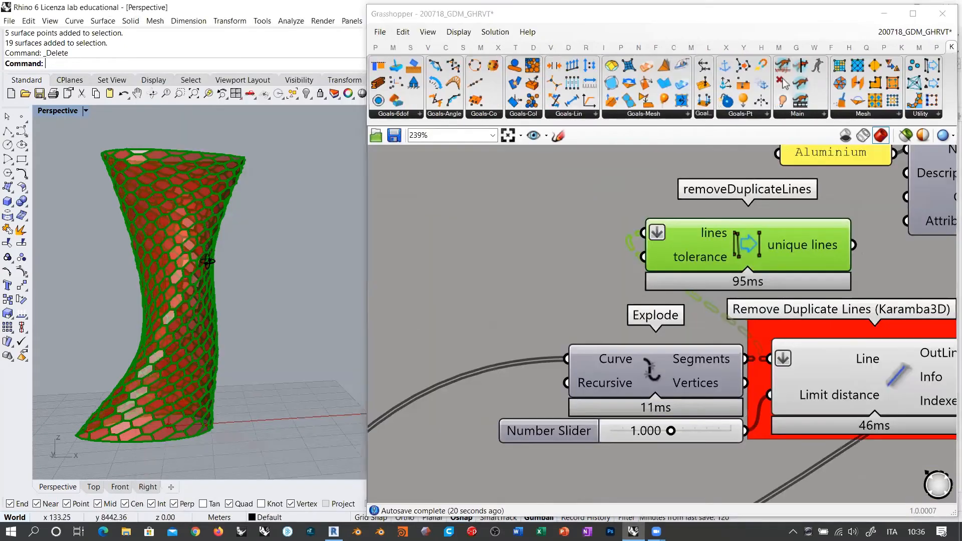
pyautogui.moveTo(208, 262); pyautogui.dragTo(203, 309, button='right')
pyautogui.scroll(6, 181, 238)
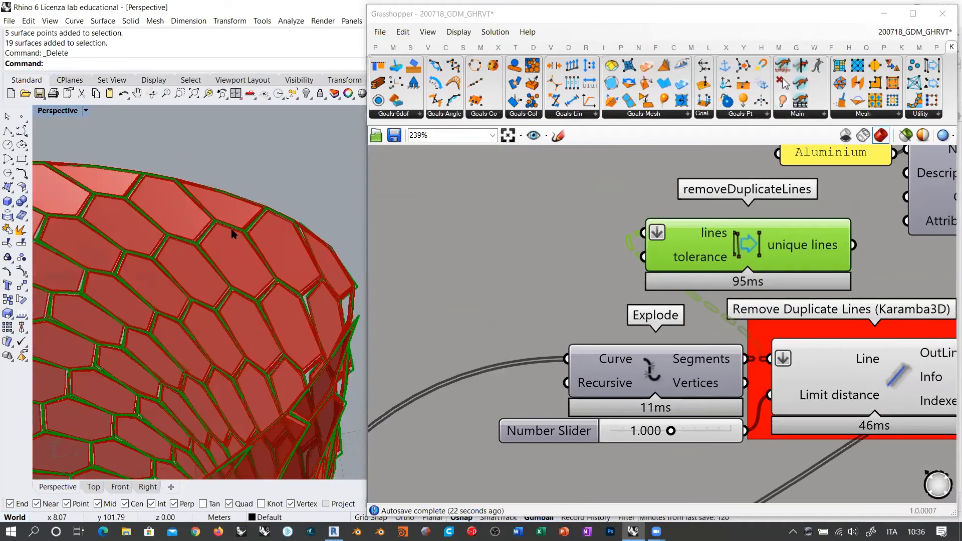
pyautogui.scroll(8, 234, 230)
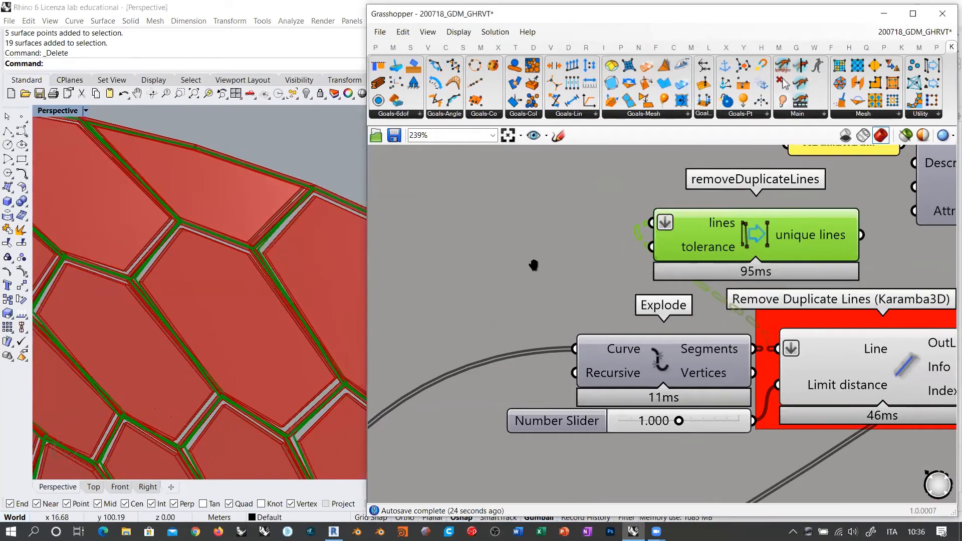
# Highlight the Explode and Project components' geometry and examine the projected outlines where neighbouring hexagon panels meet.
pyautogui.scroll(-6, 616, 194)
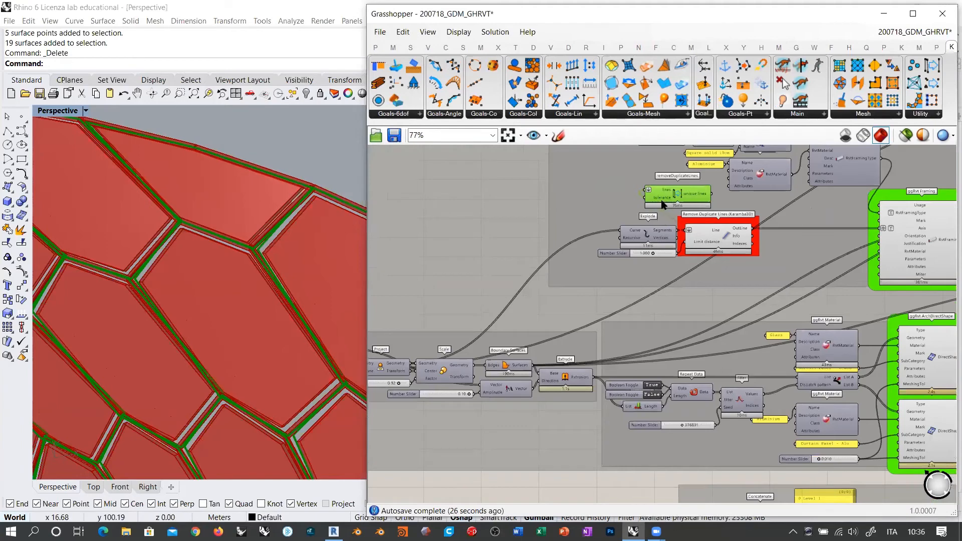
pyautogui.moveTo(521, 298); pyautogui.dragTo(629, 289, button='right')
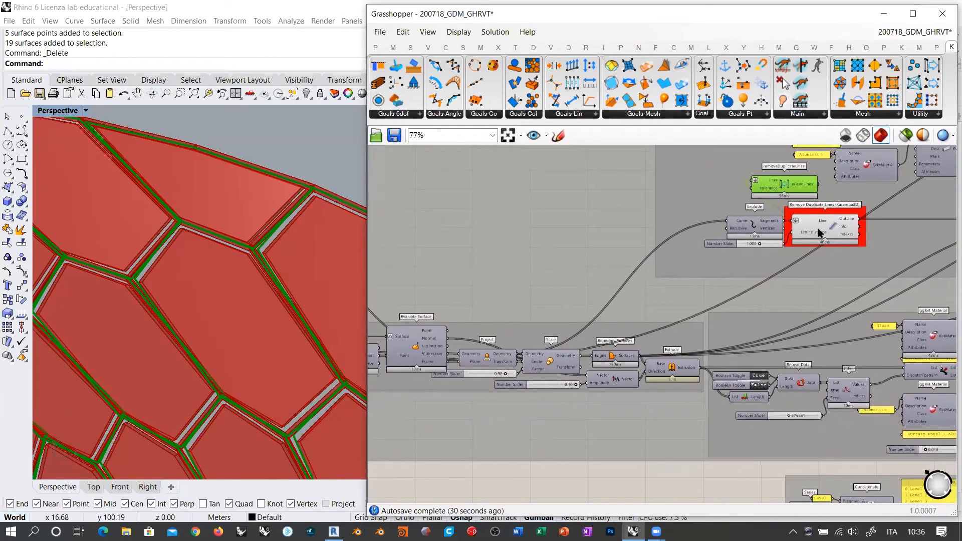
pyautogui.click(756, 228)
pyautogui.scroll(4, 491, 366)
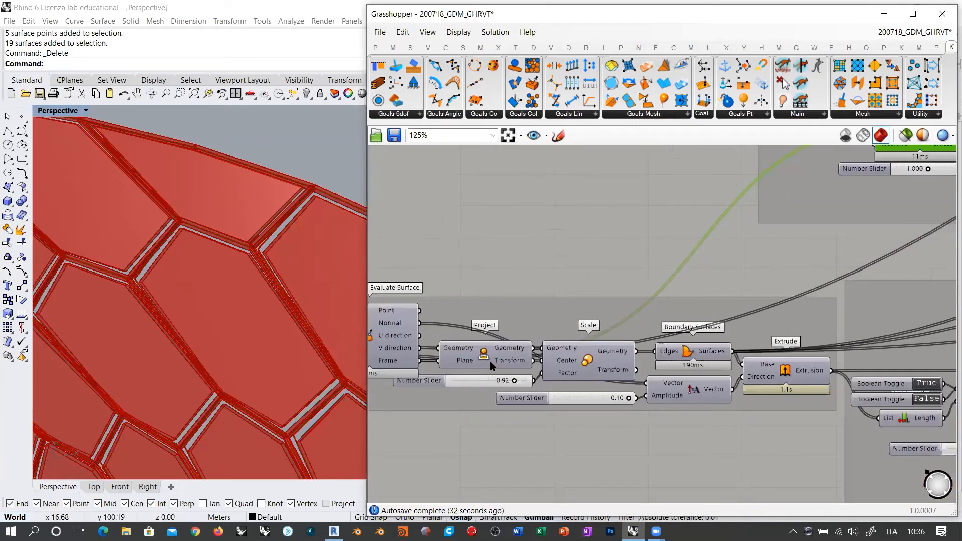
pyautogui.click(480, 351)
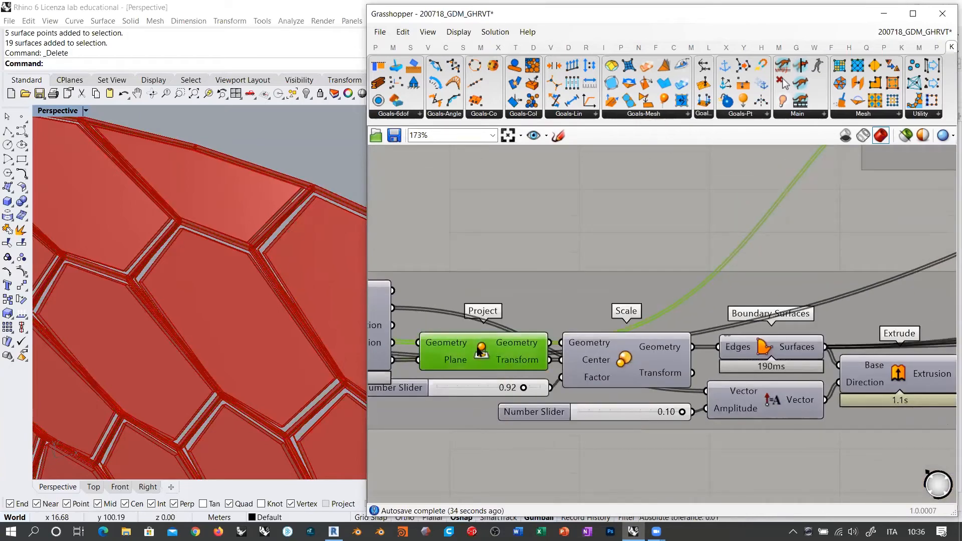
pyautogui.scroll(2, 279, 231)
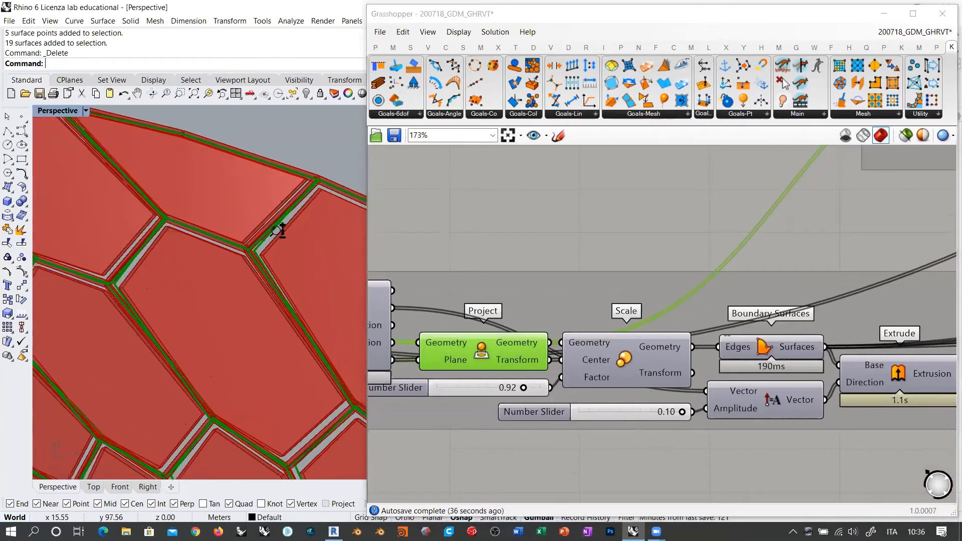
pyautogui.scroll(5, 278, 232)
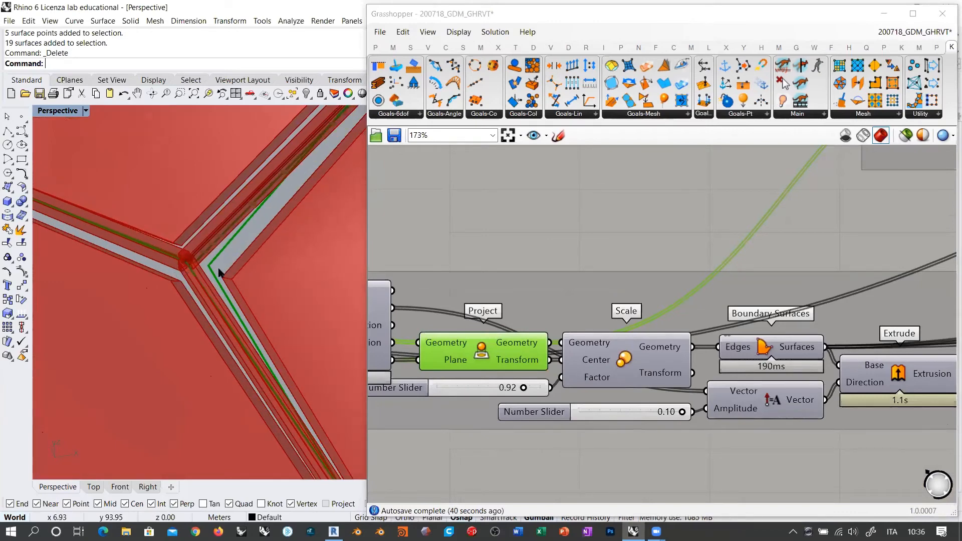
# Turn off the preview of the Project component's geometry.
pyautogui.scroll(-10, 233, 257)
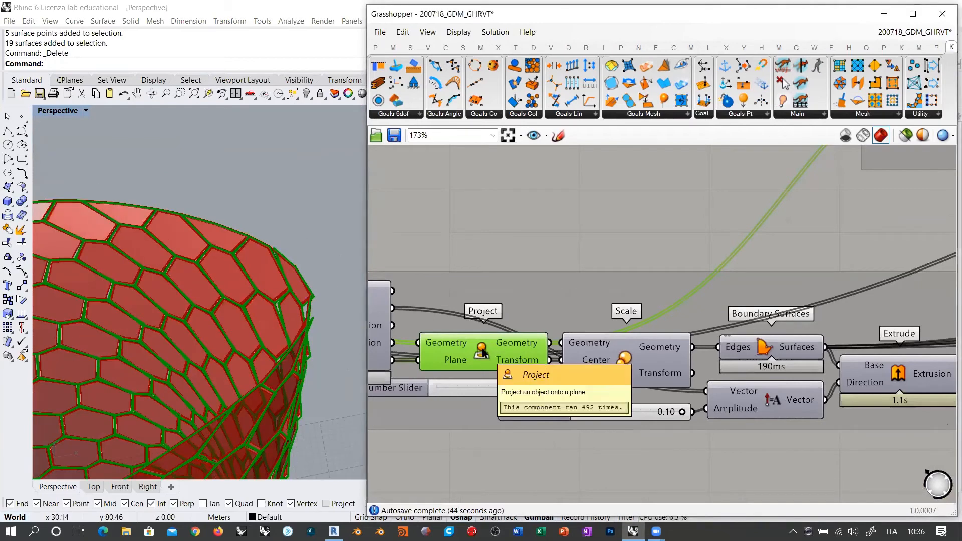
pyautogui.hotkey('ctrl', 'q')
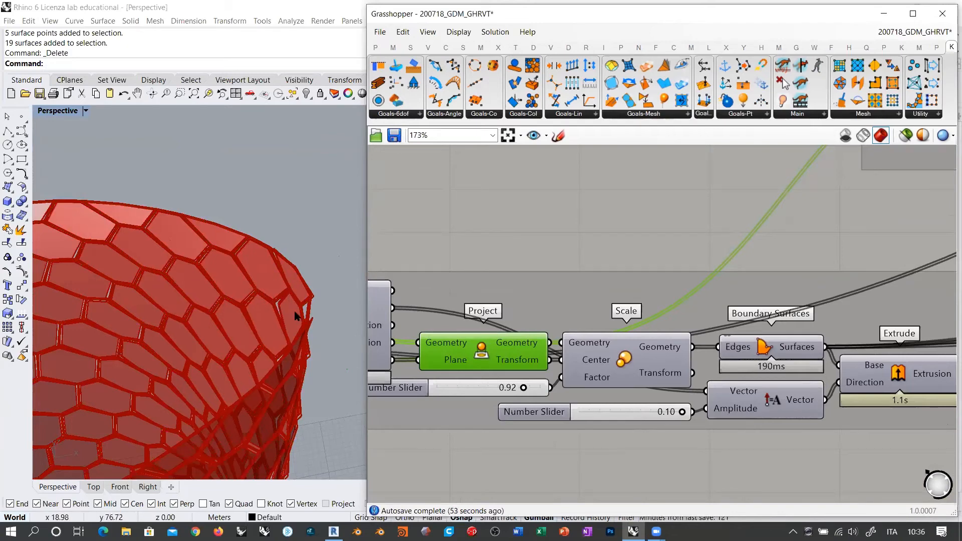
# Shift the removeDuplicateLines component slightly away from the Karamba3D Remove Duplicate Lines component, keeping it above Explode.
pyautogui.scroll(-5, 577, 373)
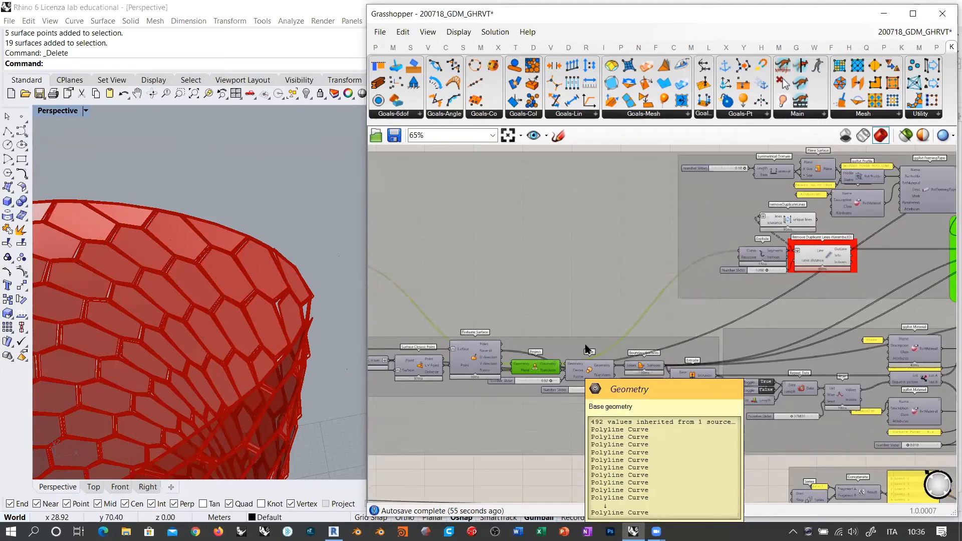
pyautogui.scroll(5, 795, 304)
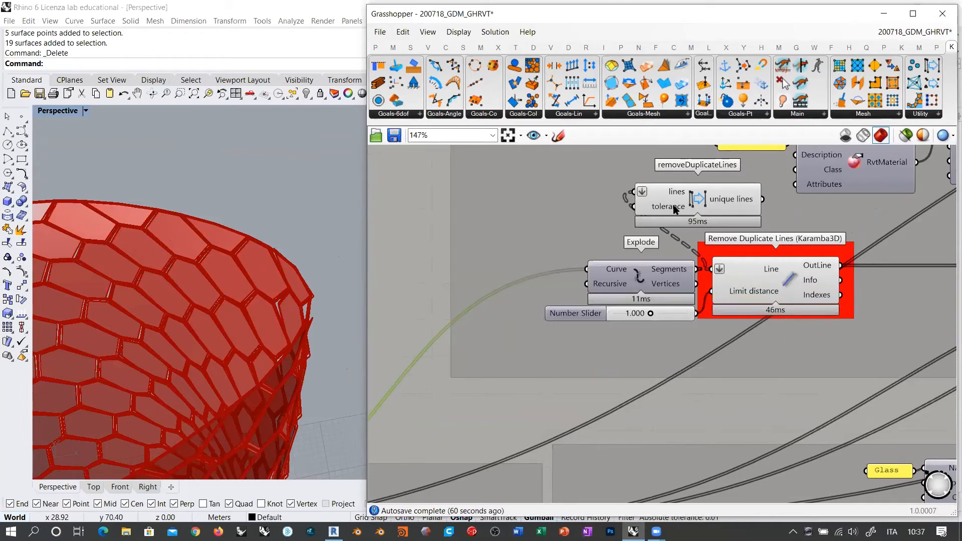
pyautogui.moveTo(673, 211)
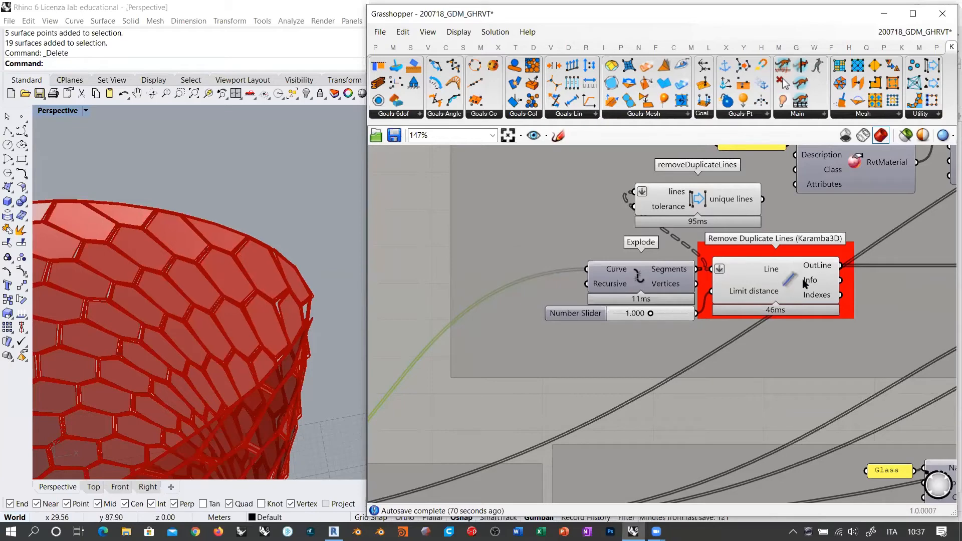
pyautogui.click(670, 203)
pyautogui.moveTo(668, 203); pyautogui.dragTo(635, 201)
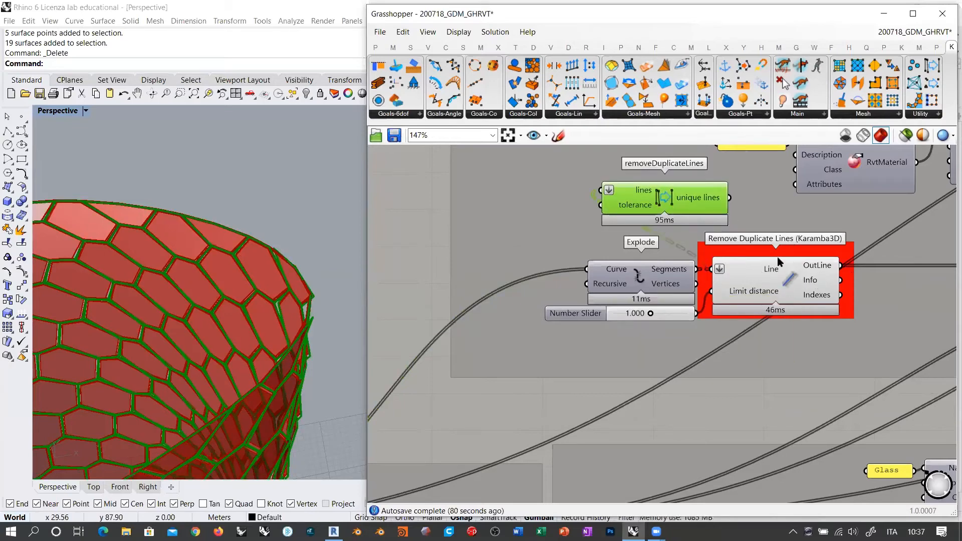
# Highlight the merged Curve parameter feeding Evaluate Surface and examine its hexagonal outlines in the model preview.
pyautogui.scroll(-5, 751, 267)
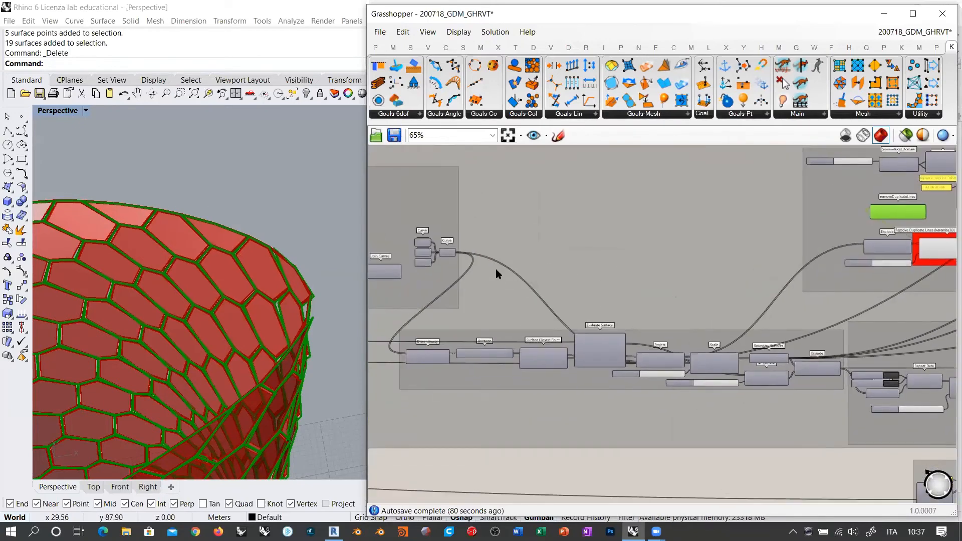
pyautogui.scroll(3, 481, 263)
pyautogui.click(416, 241)
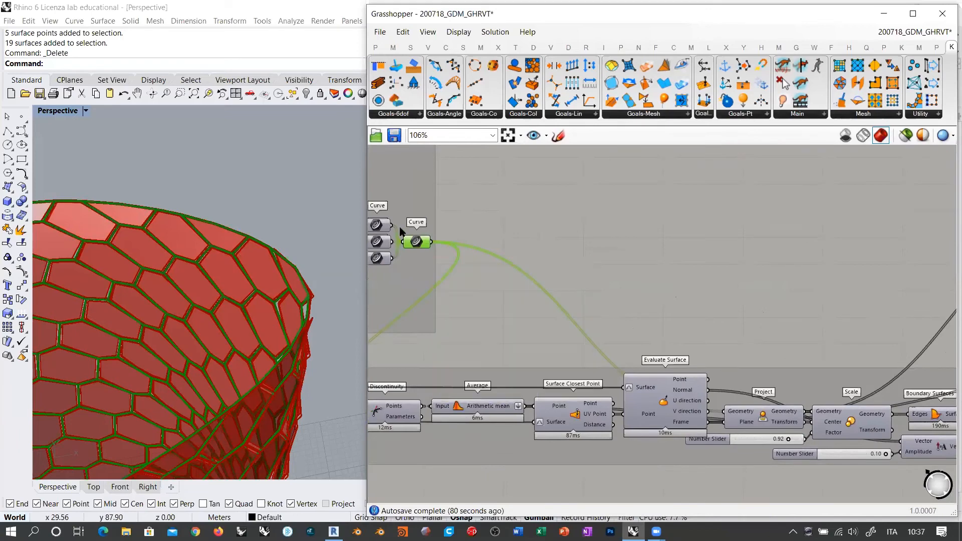
pyautogui.moveTo(417, 243)
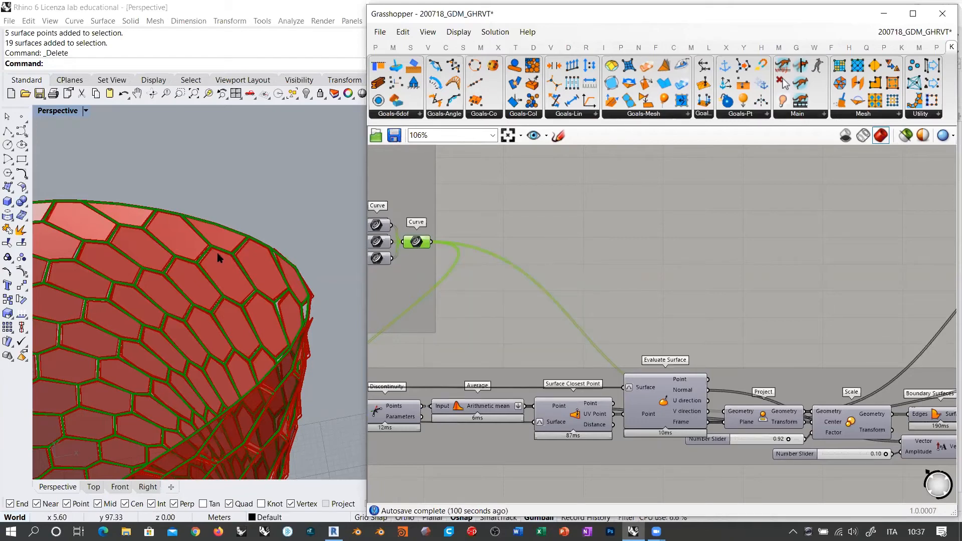
pyautogui.moveTo(430, 248); pyautogui.dragTo(424, 282, button='right')
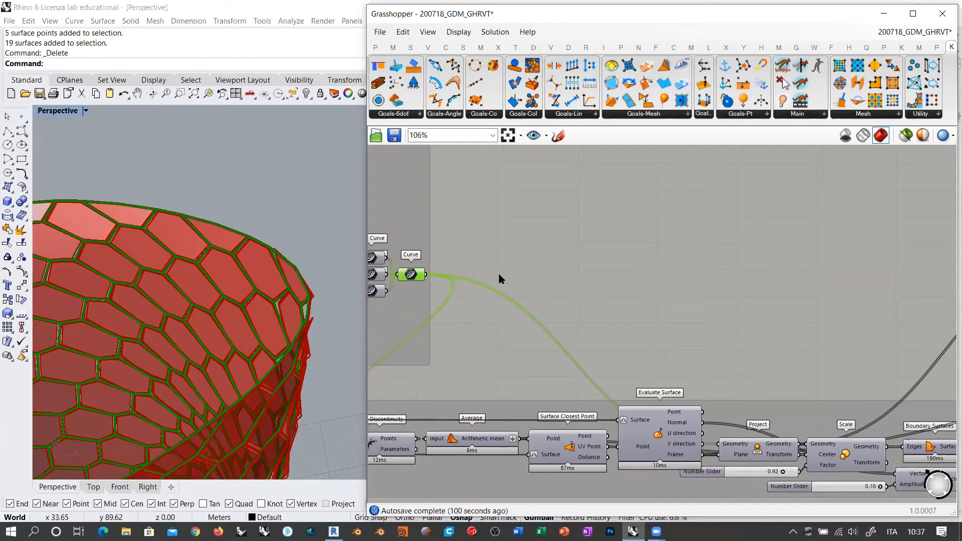
# Delete the removeDuplicateLines component above the Explode component.
pyautogui.scroll(-3, 502, 280)
pyautogui.moveTo(726, 267); pyautogui.dragTo(658, 278, button='right')
pyautogui.scroll(5, 811, 241)
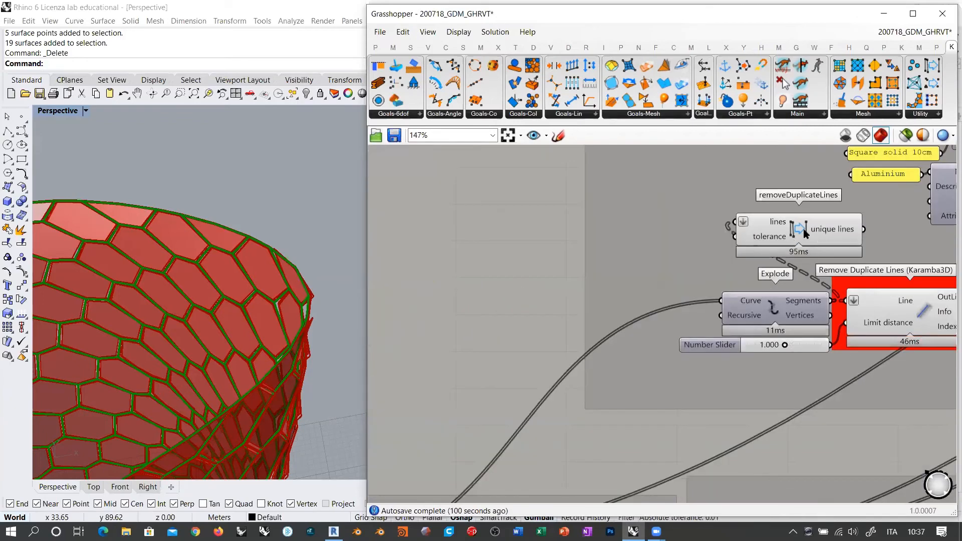
pyautogui.click(801, 229)
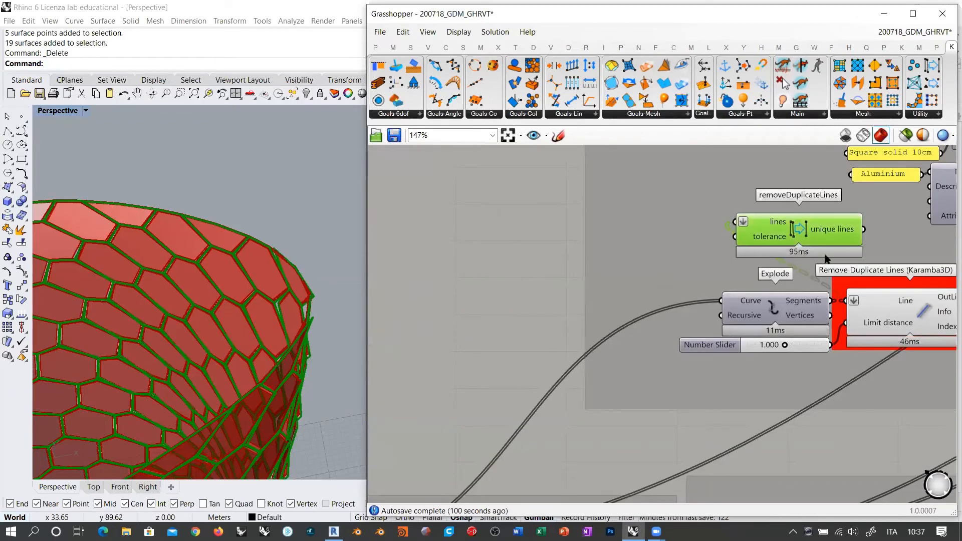
pyautogui.press('Delete')
# Turn off the preview of the Remove Duplicate Lines (Karamba3D) component.
pyautogui.moveTo(817, 315); pyautogui.dragTo(637, 302, button='right')
pyautogui.click(761, 297)
pyautogui.moveTo(761, 297); pyautogui.dragTo(676, 291, button='right')
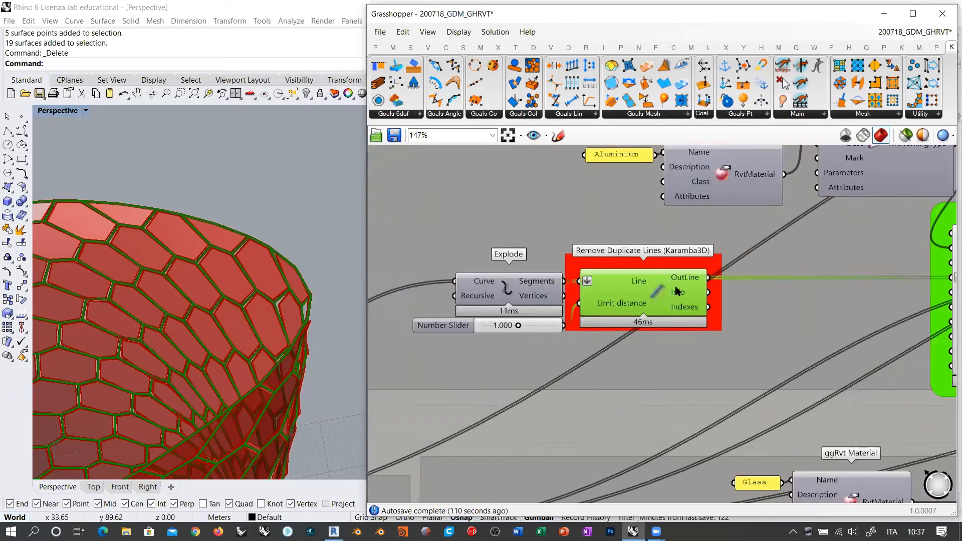
pyautogui.hotkey('ctrl', 'q')
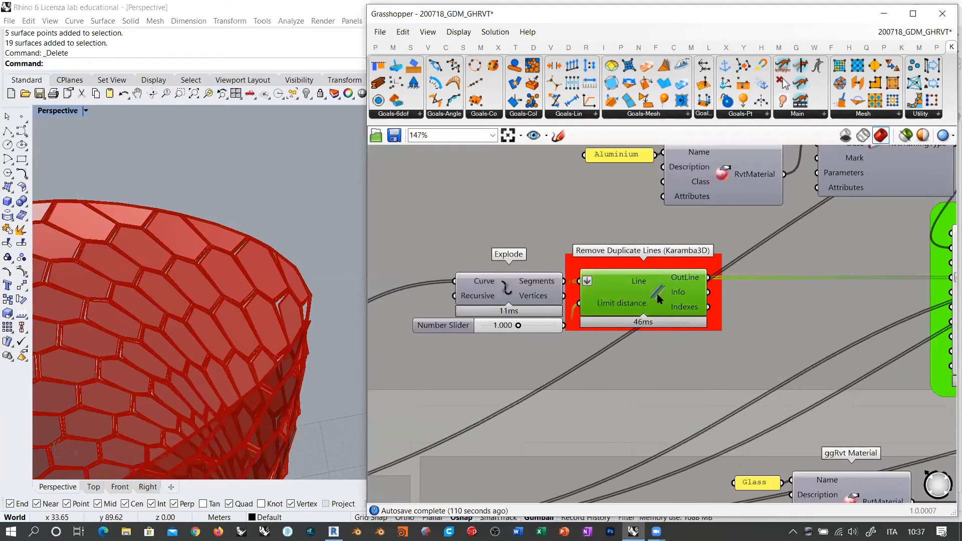
# Review the mullion framing type definition and toggle the ggRvt Framing component's preview off and back on.
pyautogui.moveTo(658, 300); pyautogui.dragTo(539, 290, button='right')
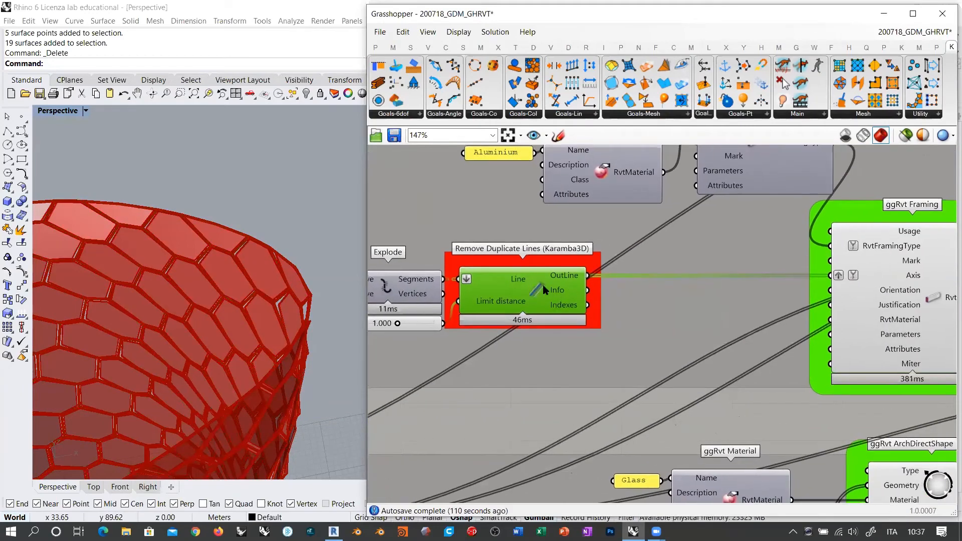
pyautogui.moveTo(864, 276); pyautogui.dragTo(833, 310, button='right')
pyautogui.scroll(-1, 833, 310)
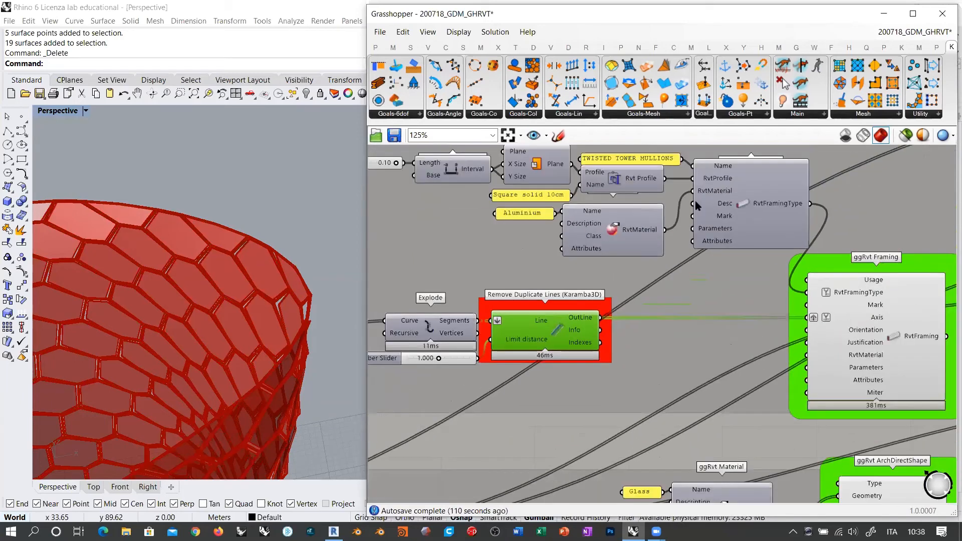
pyautogui.moveTo(693, 240); pyautogui.dragTo(715, 287, button='right')
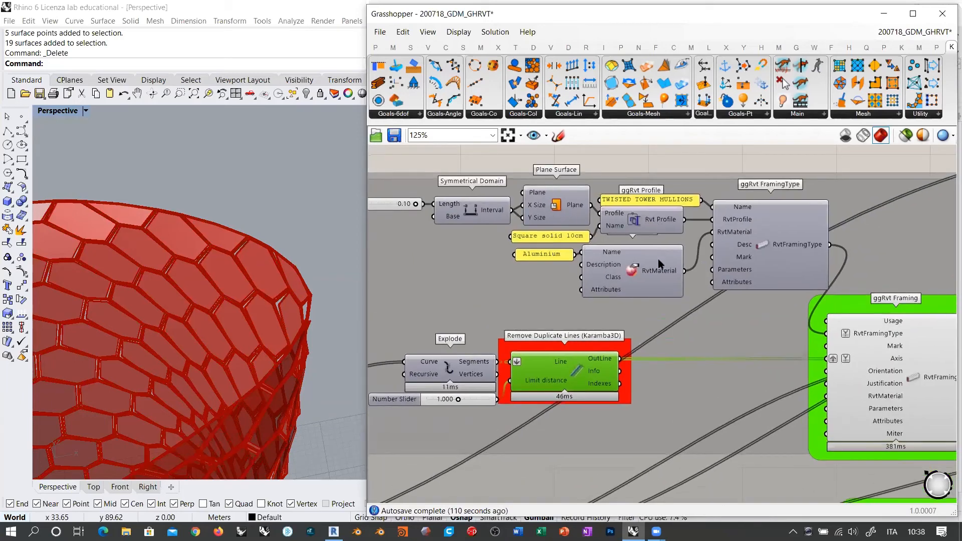
pyautogui.moveTo(755, 353); pyautogui.dragTo(630, 257, button='right')
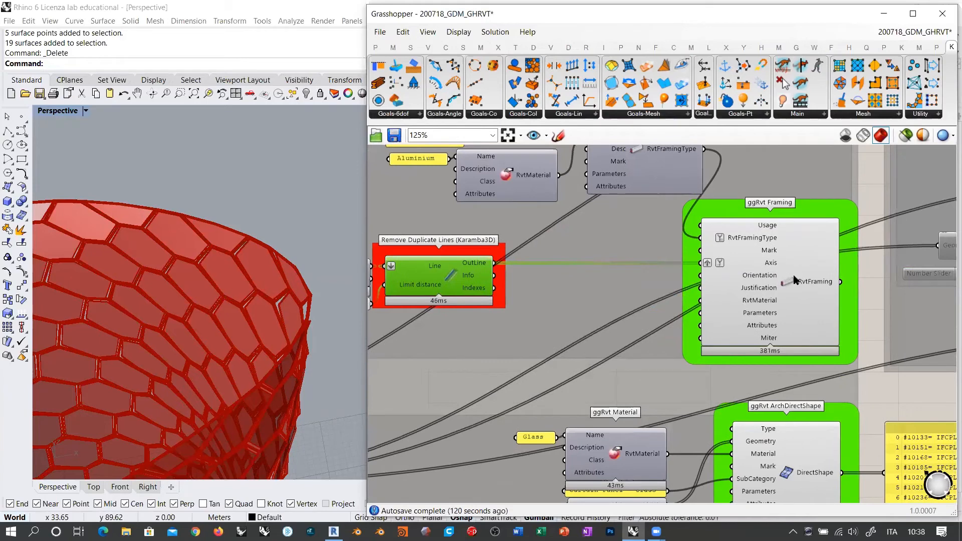
pyautogui.click(794, 276)
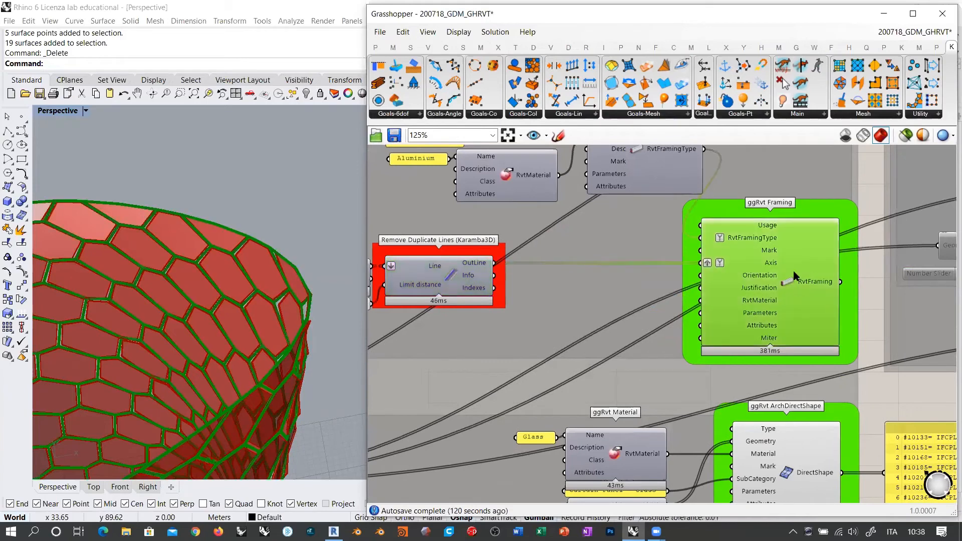
pyautogui.rightClick(764, 226)
pyautogui.moveTo(815, 284)
pyautogui.hotkey('ctrl', 'q')
pyautogui.hotkey('ctrl', 'q')
# Switch to Revit and examine the mullion joints and glass panels at the tower's upper edge in Section 1.
pyautogui.click(334, 532)
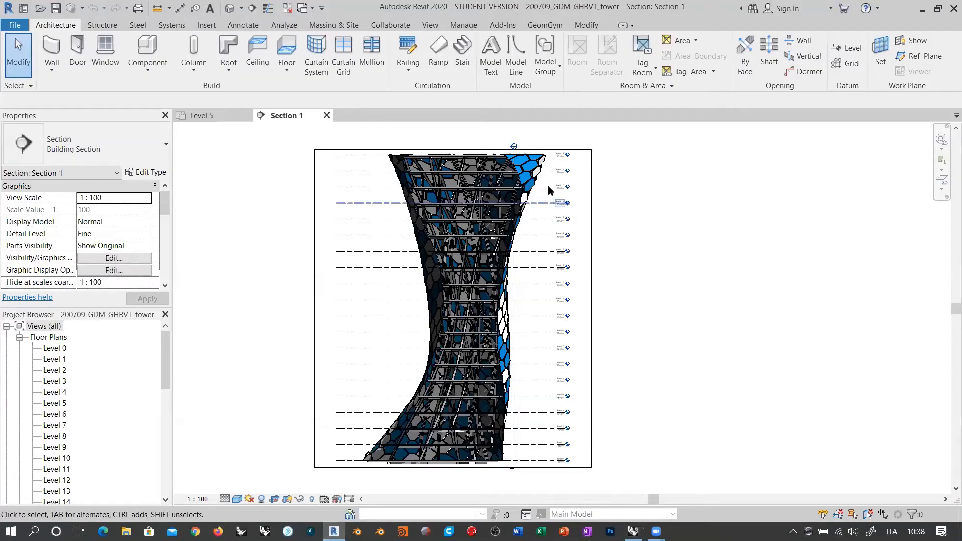
pyautogui.scroll(8, 526, 166)
pyautogui.scroll(3, 522, 170)
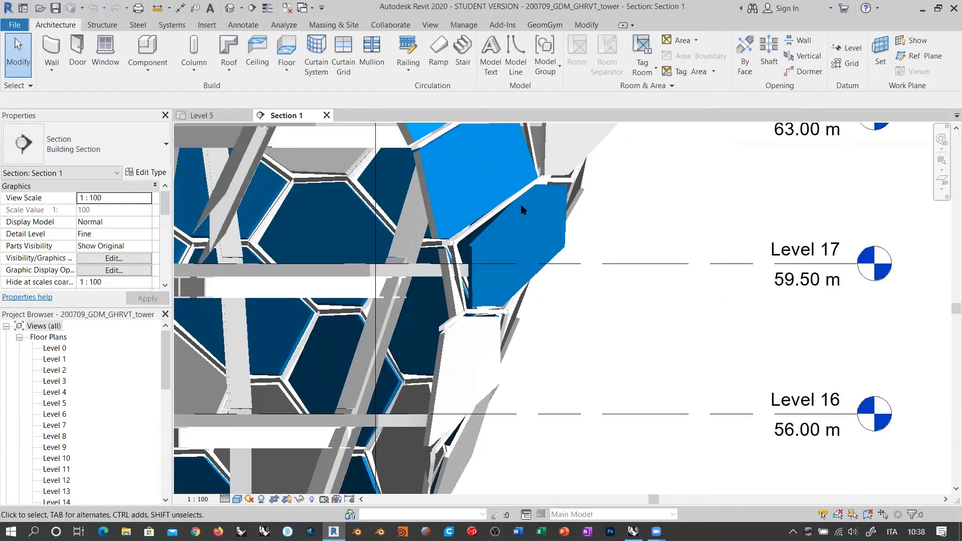
pyautogui.moveTo(634, 219); pyautogui.dragTo(563, 330, button='middle')
pyautogui.scroll(5, 451, 247)
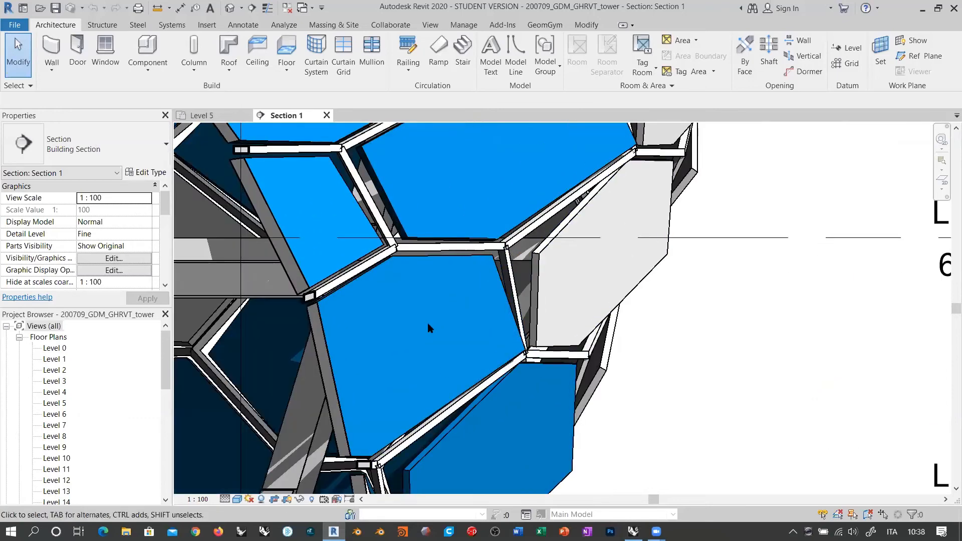
pyautogui.moveTo(665, 182); pyautogui.dragTo(654, 358, button='middle')
pyautogui.scroll(3, 601, 220)
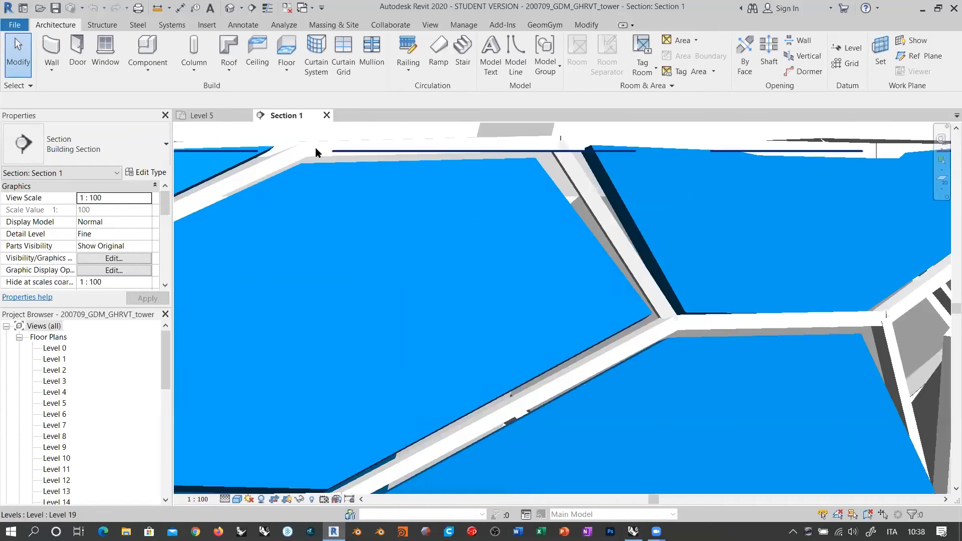
pyautogui.moveTo(594, 204); pyautogui.dragTo(485, 307, button='middle')
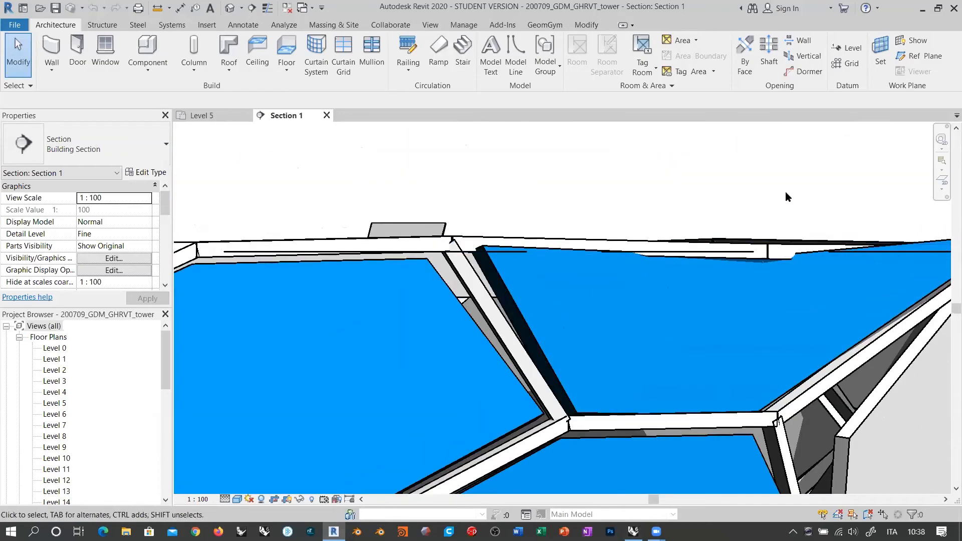
pyautogui.scroll(-2, 783, 191)
pyautogui.scroll(-4, 783, 195)
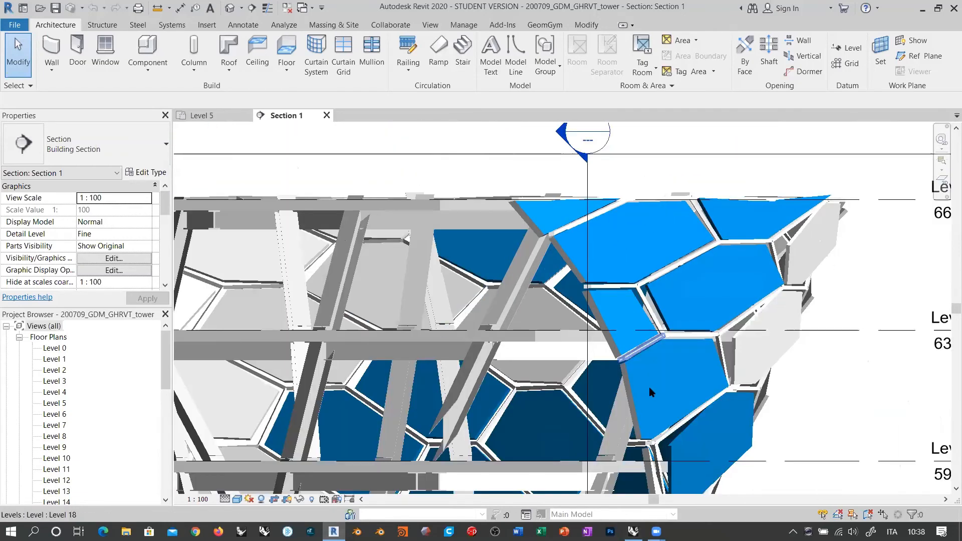
pyautogui.moveTo(642, 349); pyautogui.dragTo(551, 319, button='middle')
pyautogui.scroll(5, 568, 318)
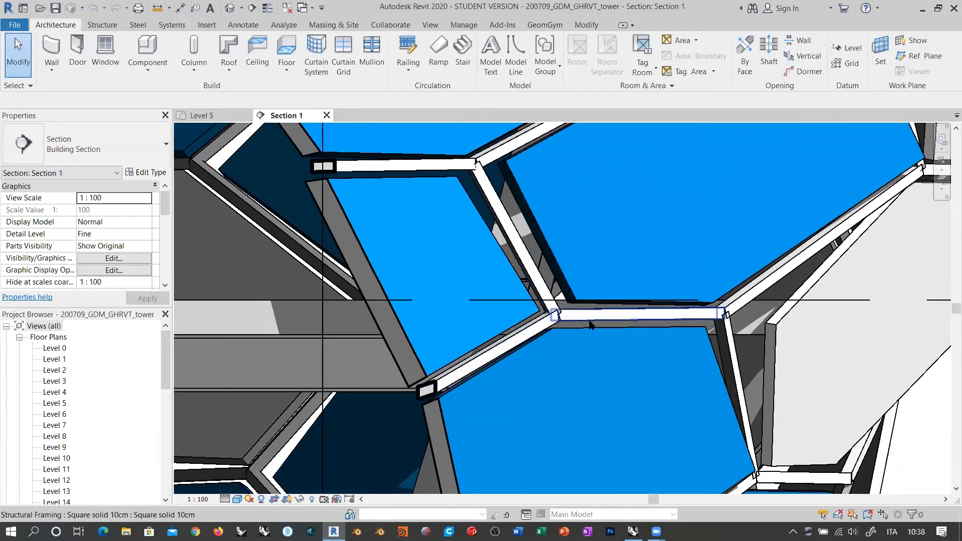
pyautogui.scroll(-8, 727, 319)
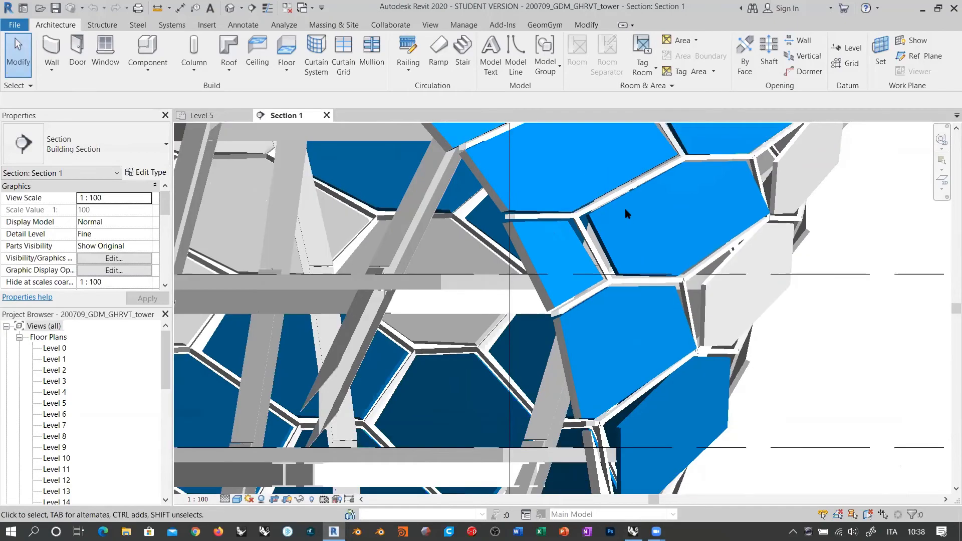
pyautogui.scroll(-8, 610, 195)
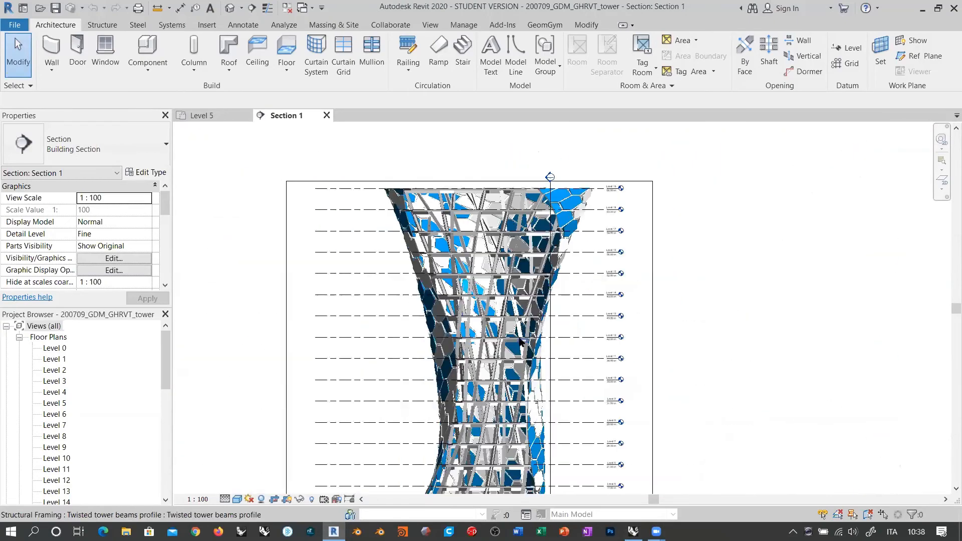
# Open the Level 1 floor plan and set its detail level to Fine and its visual style to Hidden Line.
pyautogui.doubleClick(55, 359)
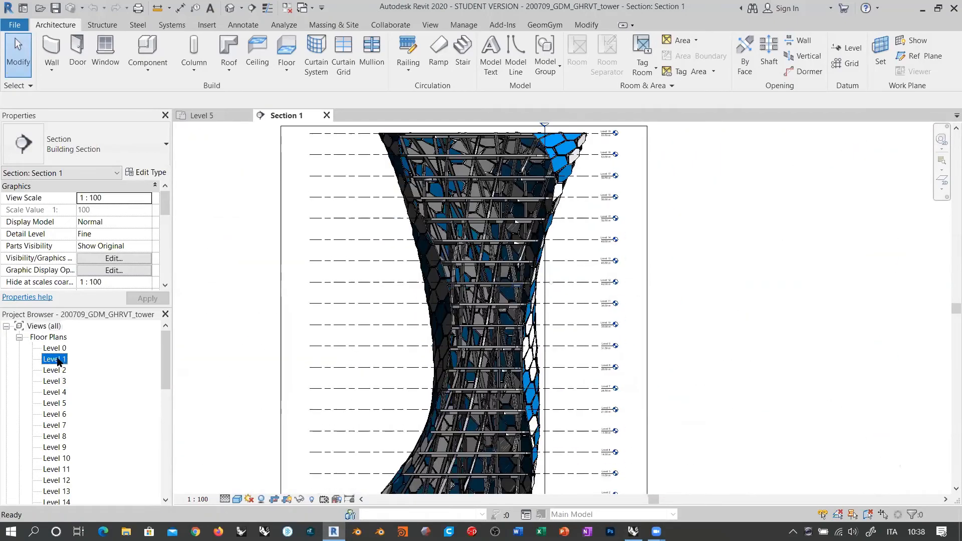
pyautogui.scroll(6, 555, 256)
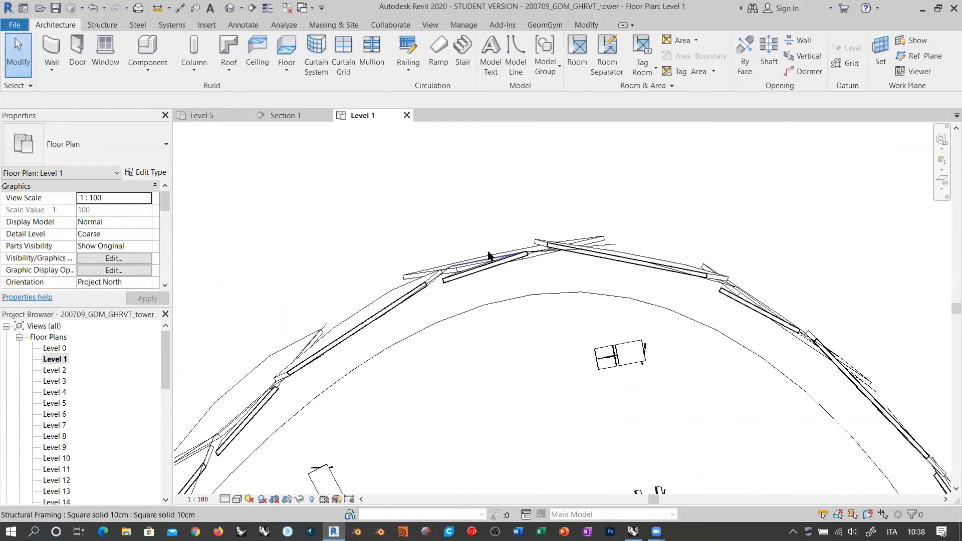
pyautogui.scroll(1, 555, 257)
pyautogui.click(237, 499)
pyautogui.click(243, 486)
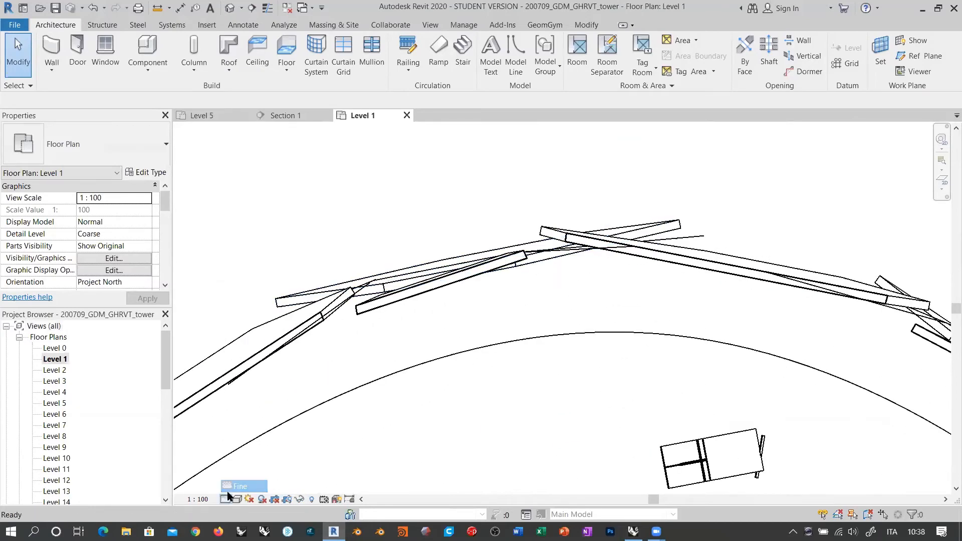
pyautogui.click(237, 500)
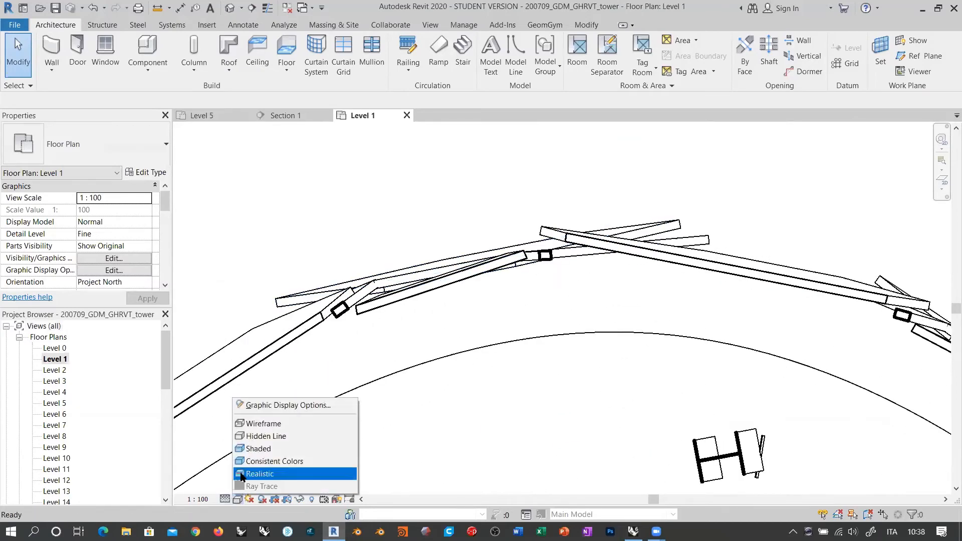
pyautogui.click(255, 436)
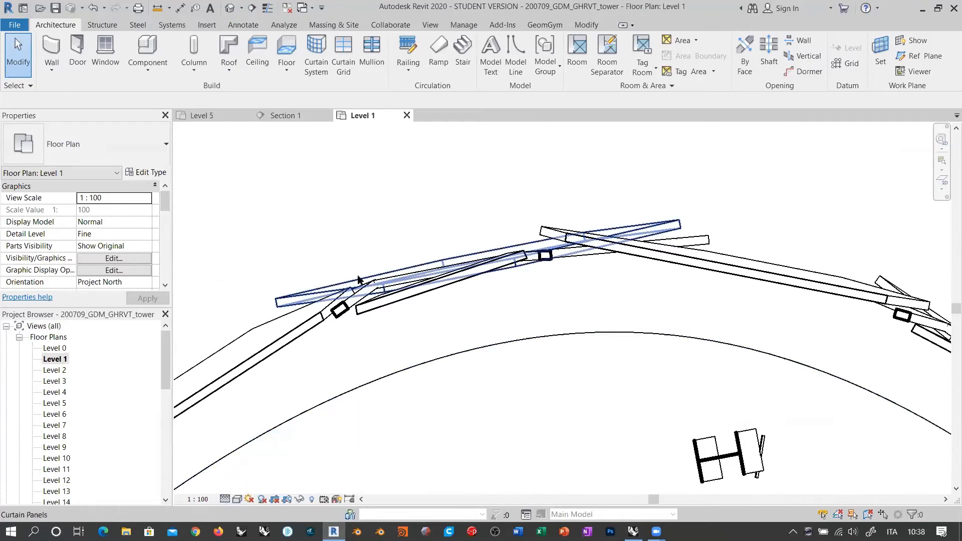
# Check the type of a cut façade mullion in the plan and switch back to the mullion profile definition in Grasshopper.
pyautogui.click(339, 314)
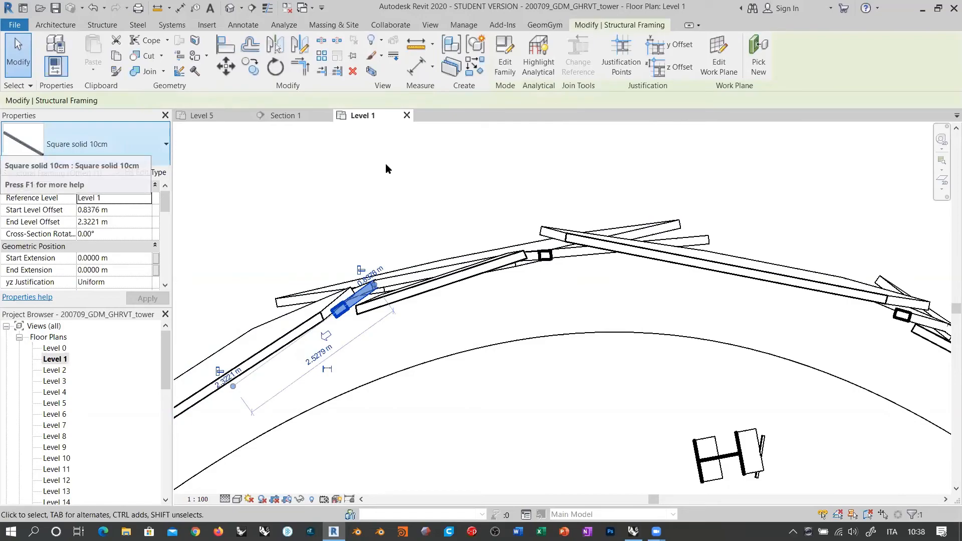
pyautogui.hotkey('alt', 'Tab')
pyautogui.moveTo(612, 304); pyautogui.dragTo(658, 370, button='right')
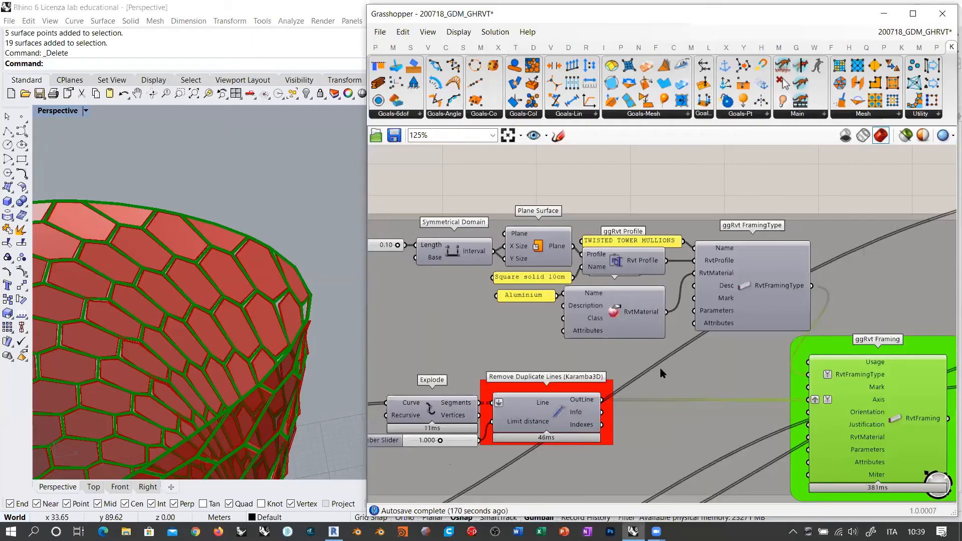
# Review the mullion profile and material names, switch to Revit, and check the selected mullion's type properties without changing them.
pyautogui.scroll(5, 590, 284)
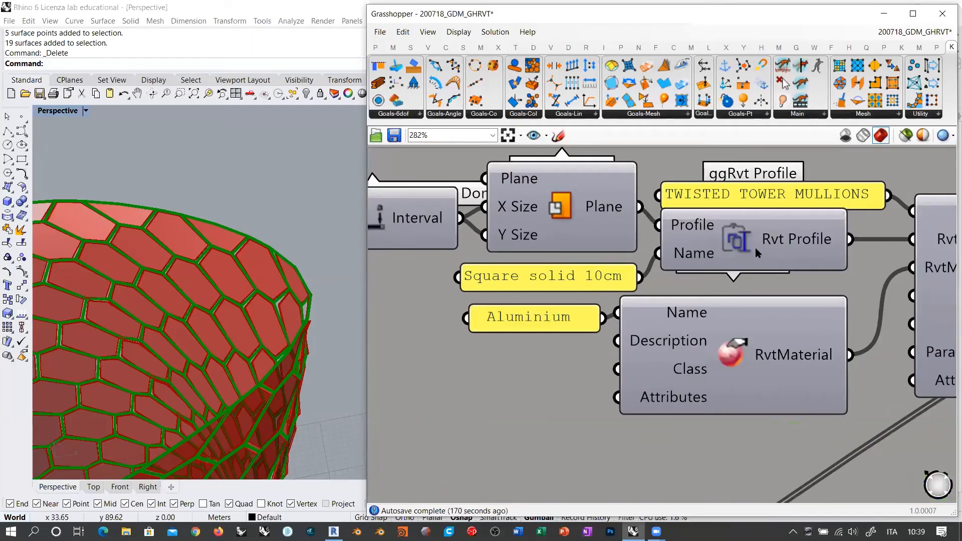
pyautogui.scroll(-3, 674, 250)
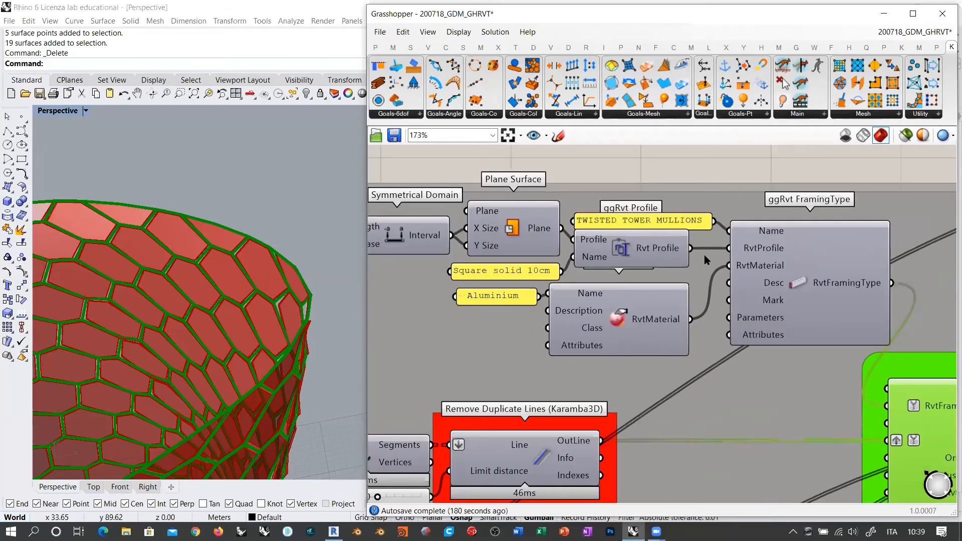
pyautogui.hotkey('alt', 'Tab')
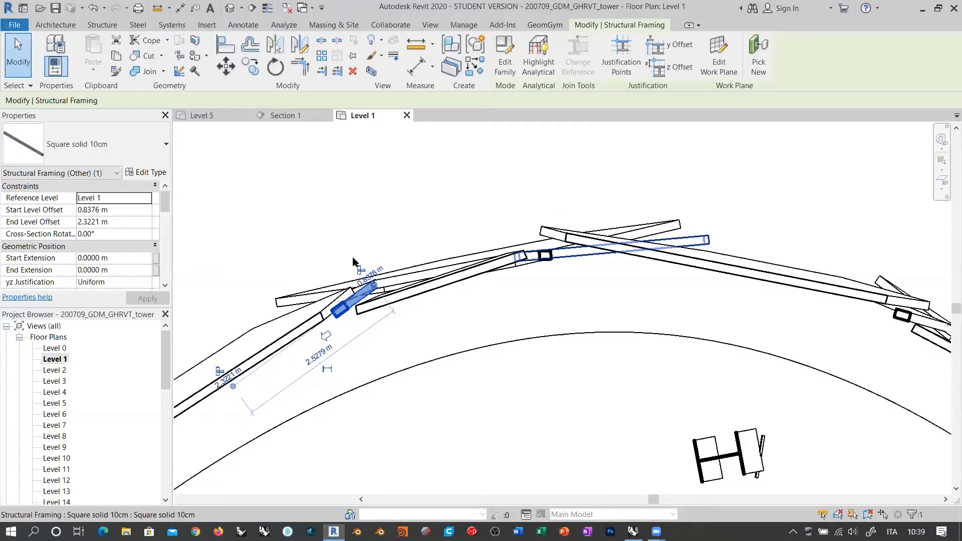
pyautogui.click(143, 172)
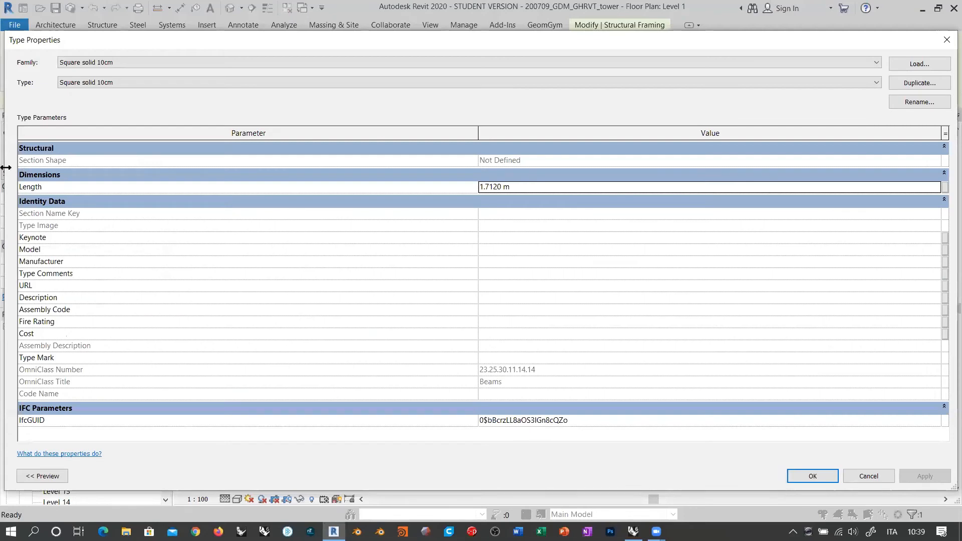
pyautogui.moveTo(6, 167); pyautogui.dragTo(372, 168)
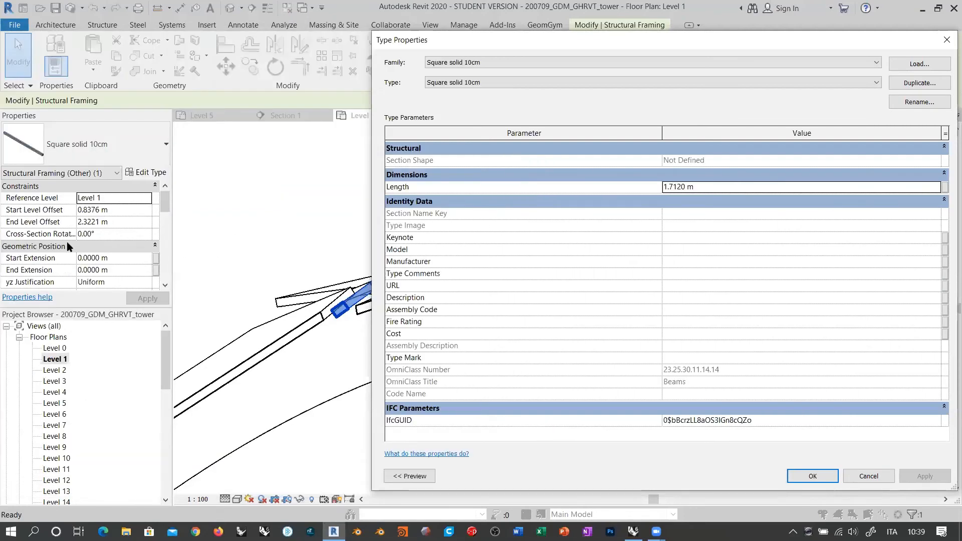
pyautogui.click(867, 476)
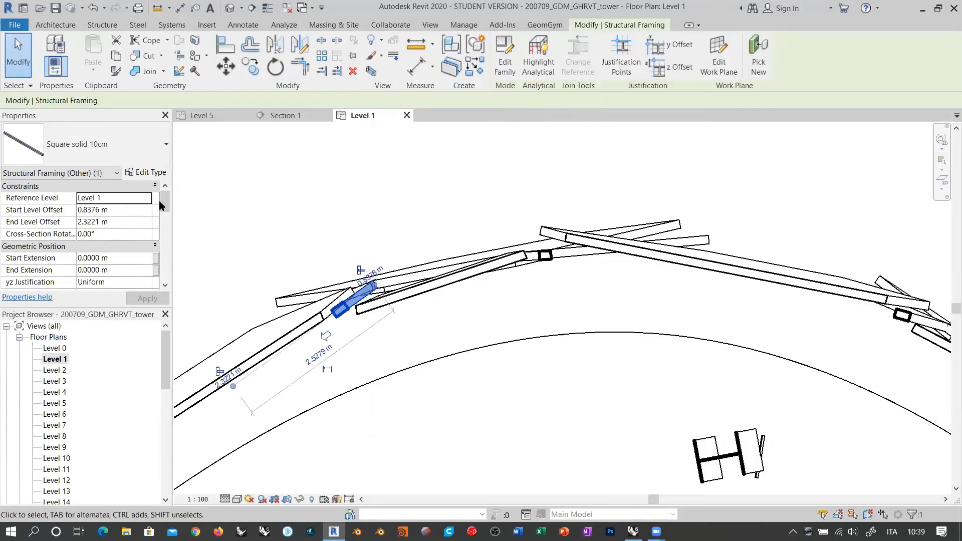
# Check the selected mullion's structural material, clear the selection, and examine the whole Level 1 floor plan.
pyautogui.scroll(-1, 167, 203)
pyautogui.moveTo(168, 202); pyautogui.dragTo(170, 230)
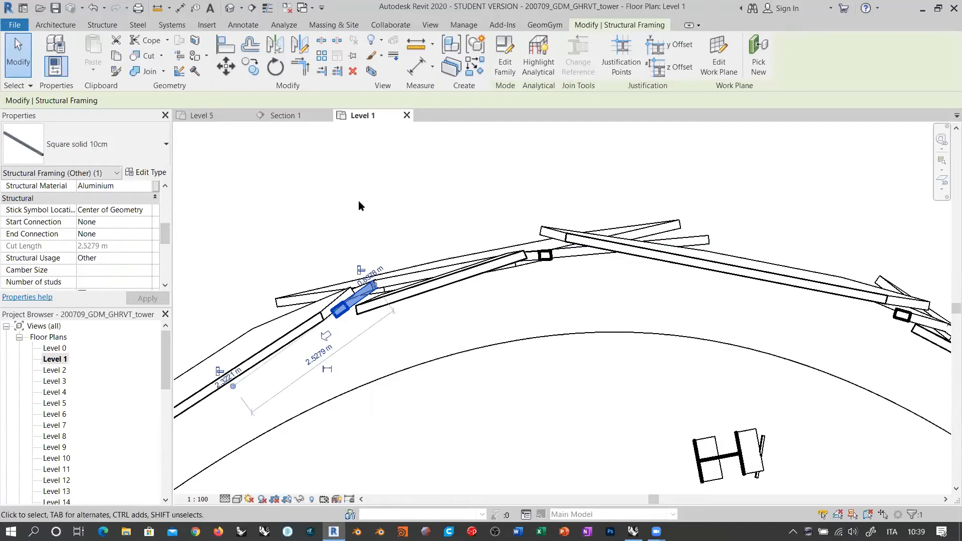
pyautogui.click(384, 202)
pyautogui.scroll(-5, 402, 209)
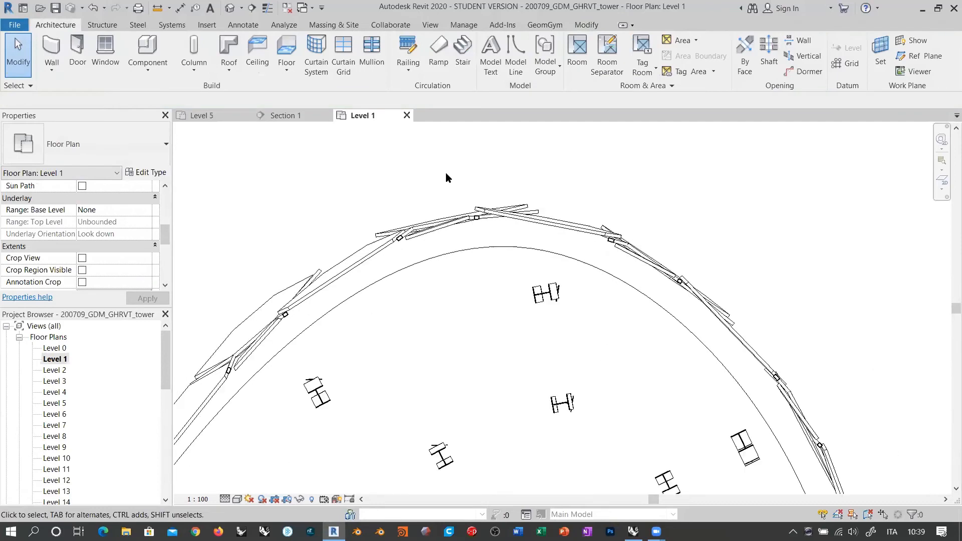
pyautogui.scroll(-5, 486, 174)
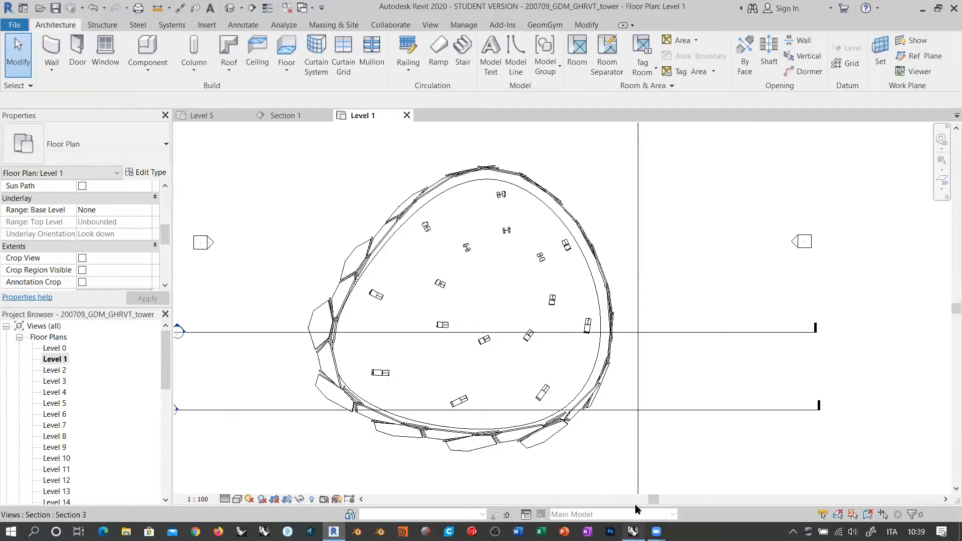
# Switch back to Grasshopper and hide the previews of ggRvt Framing, both ggRvt ArchDirectShape components and the upstream façade curve component.
pyautogui.click(633, 532)
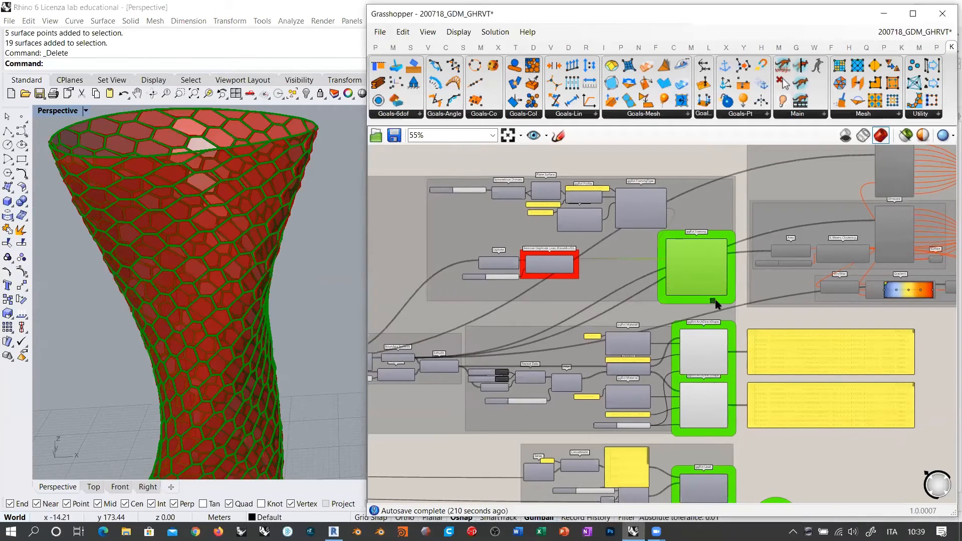
pyautogui.moveTo(417, 162); pyautogui.dragTo(573, 165)
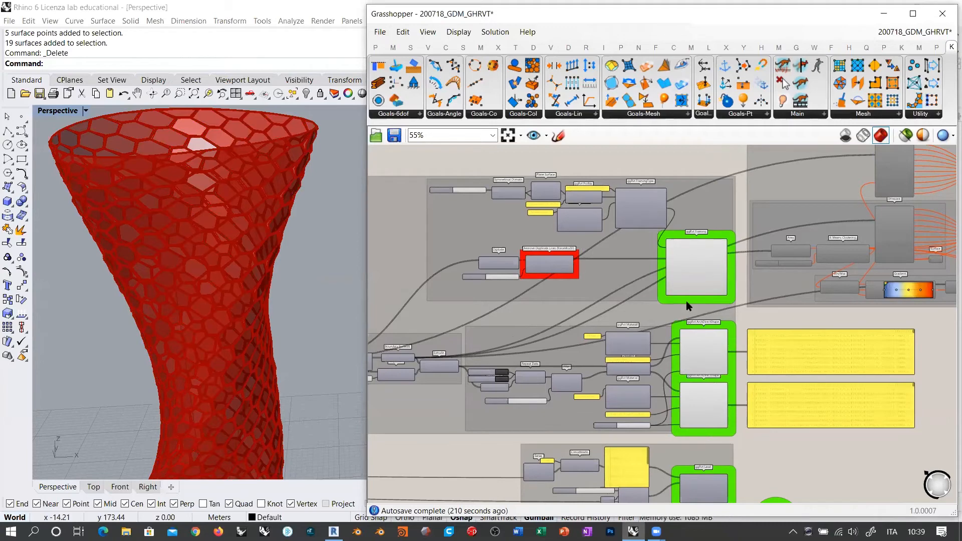
pyautogui.moveTo(689, 305); pyautogui.dragTo(533, 305, button='right')
pyautogui.scroll(-3, 441, 301)
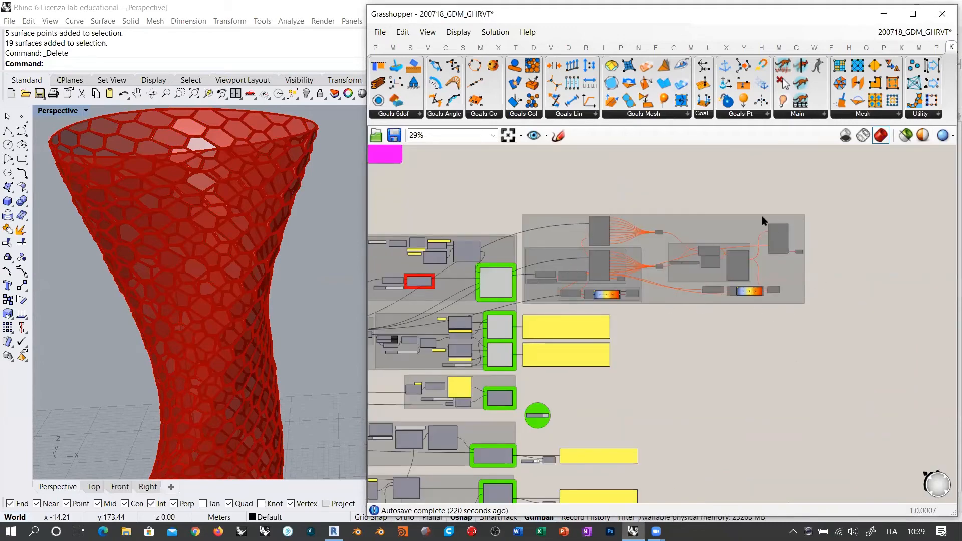
pyautogui.click(498, 279)
pyautogui.click(498, 333)
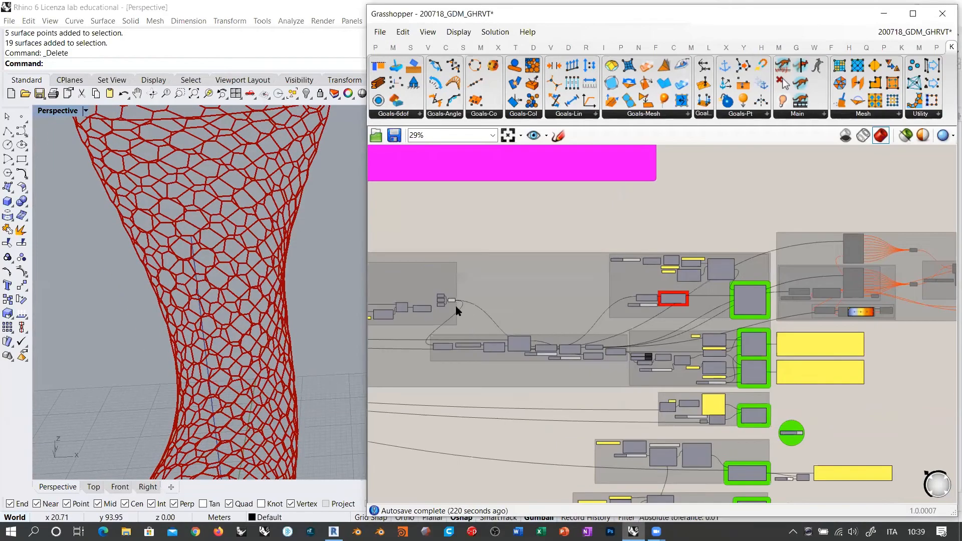
pyautogui.click(450, 301)
pyautogui.moveTo(176, 274); pyautogui.dragTo(209, 316, button='right')
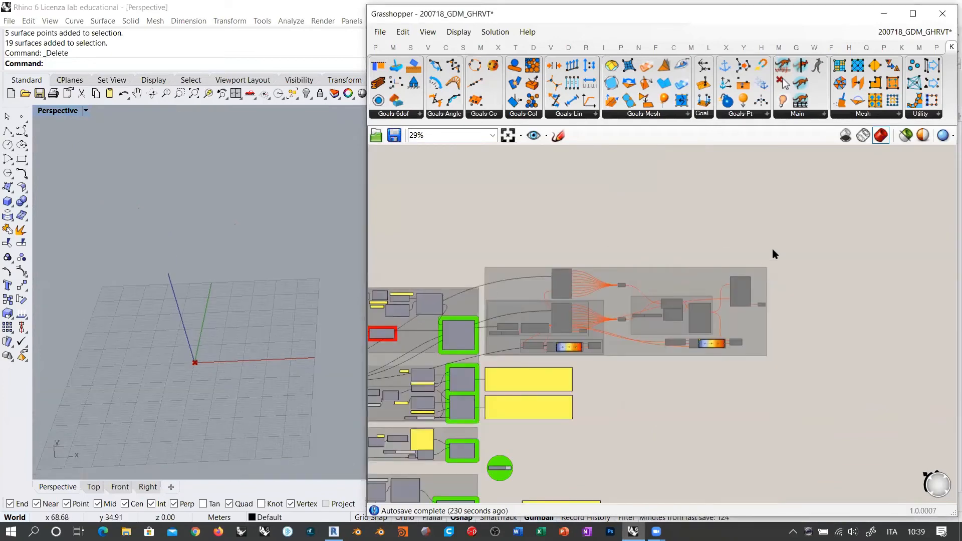
# Enable the disabled panel-clustering group and examine the coloured tower and its flattened panels.
pyautogui.moveTo(772, 248); pyautogui.dragTo(484, 367)
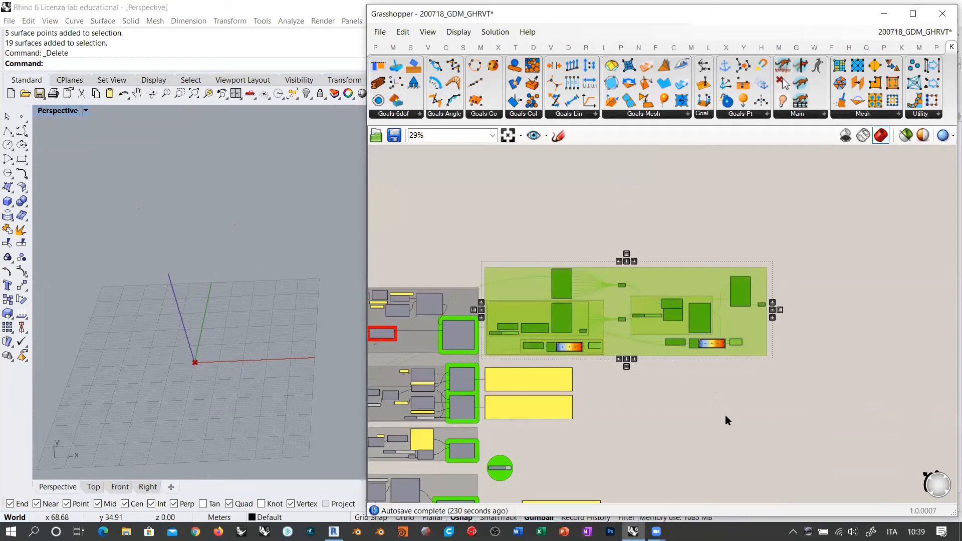
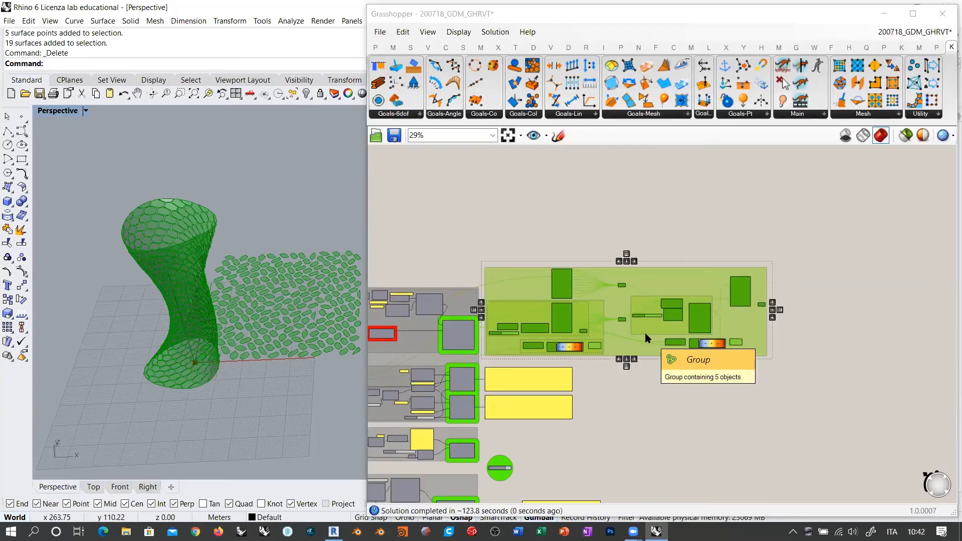
pyautogui.click(843, 391)
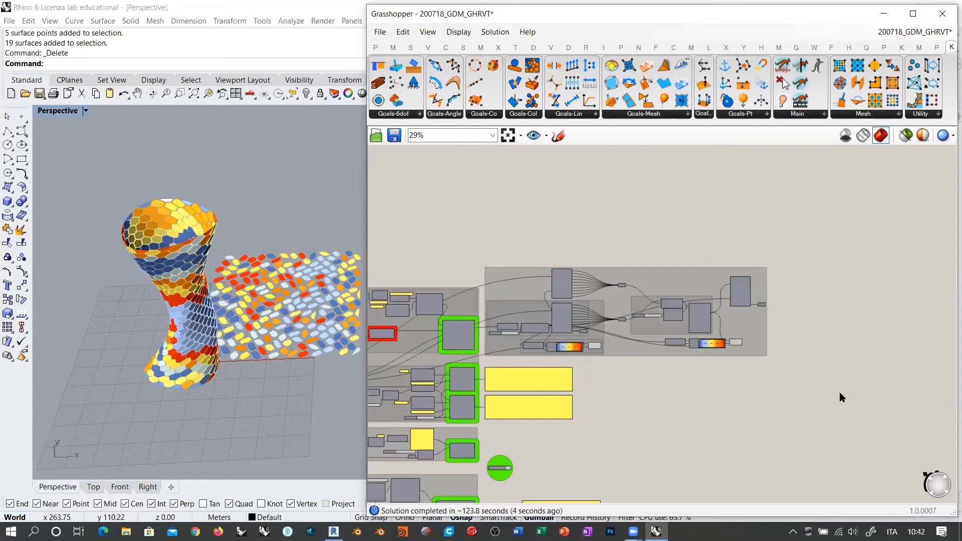
pyautogui.scroll(3, 628, 311)
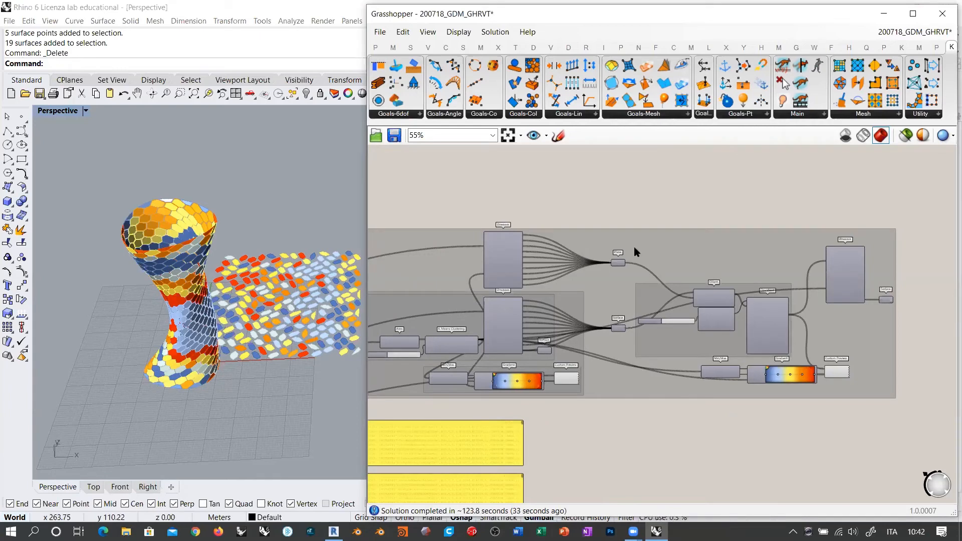
pyautogui.moveTo(278, 271); pyautogui.dragTo(309, 278, button='right')
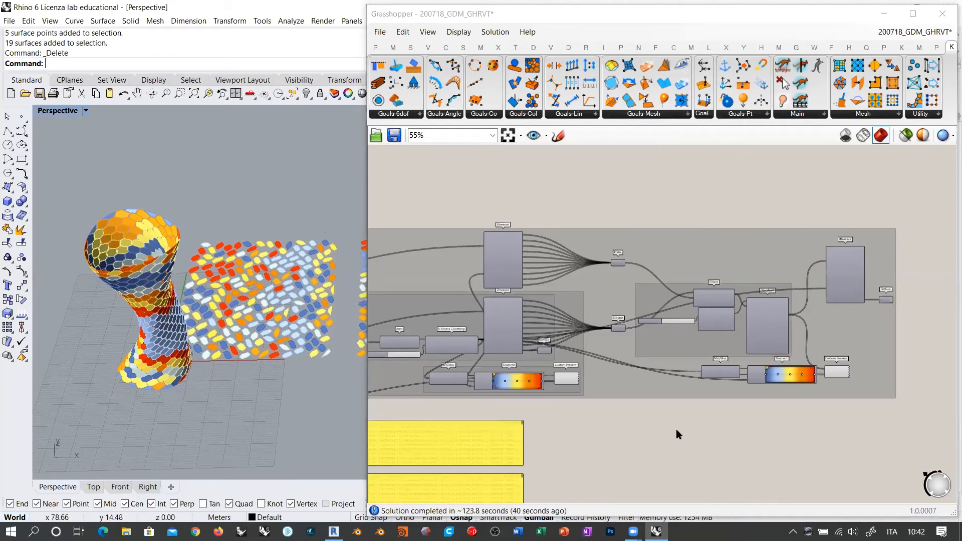
pyautogui.moveTo(621, 408); pyautogui.dragTo(621, 408, button='right')
# Examine the K-Means Clustering component and locate it among the Machine Learning components.
pyautogui.scroll(5, 623, 344)
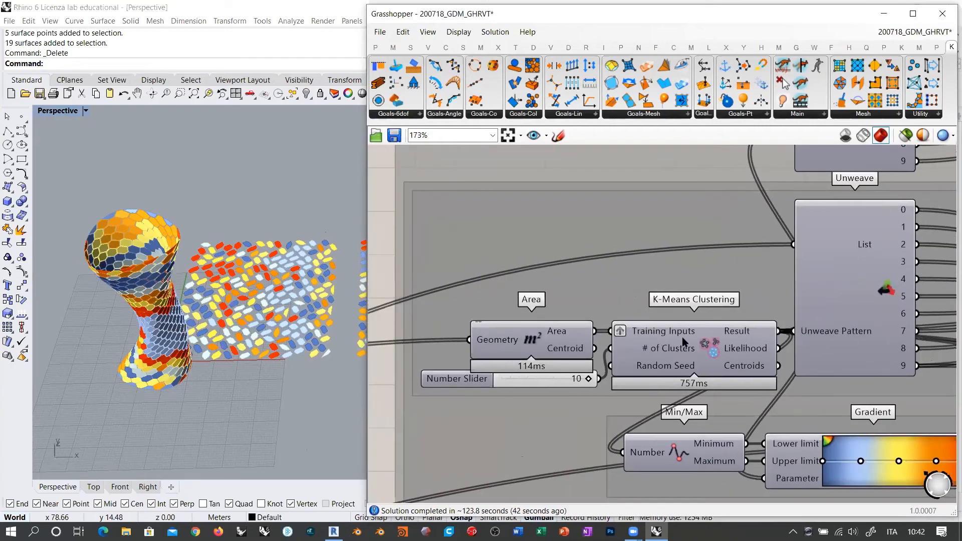
pyautogui.scroll(2, 713, 344)
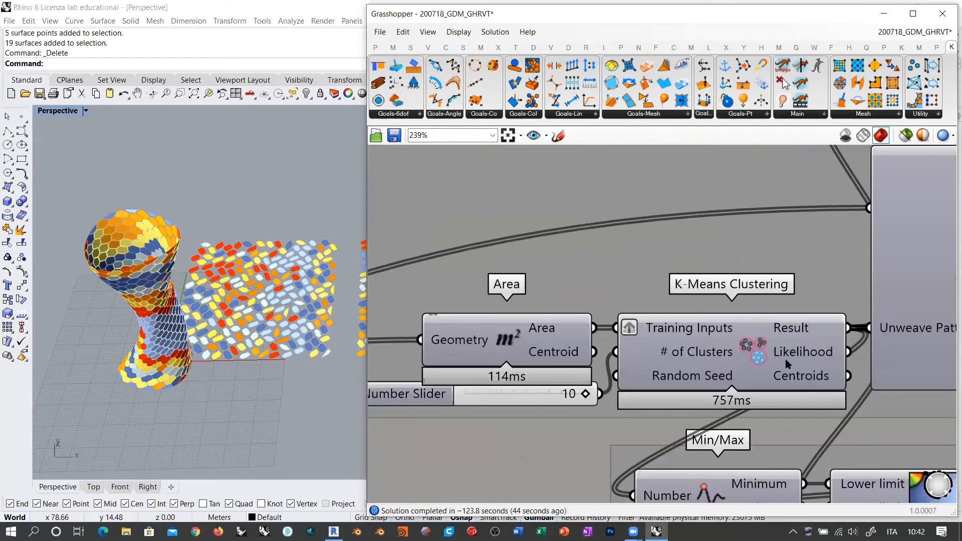
pyautogui.keyDown('ctrl'); pyautogui.keyDown('alt'); pyautogui.click(754, 353); pyautogui.keyUp('alt'); pyautogui.keyUp('ctrl')
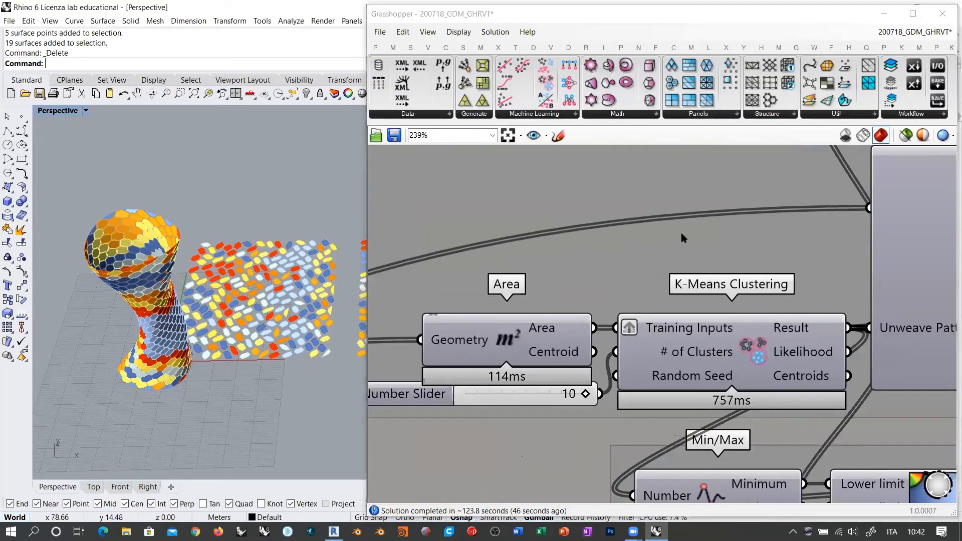
pyautogui.click(543, 115)
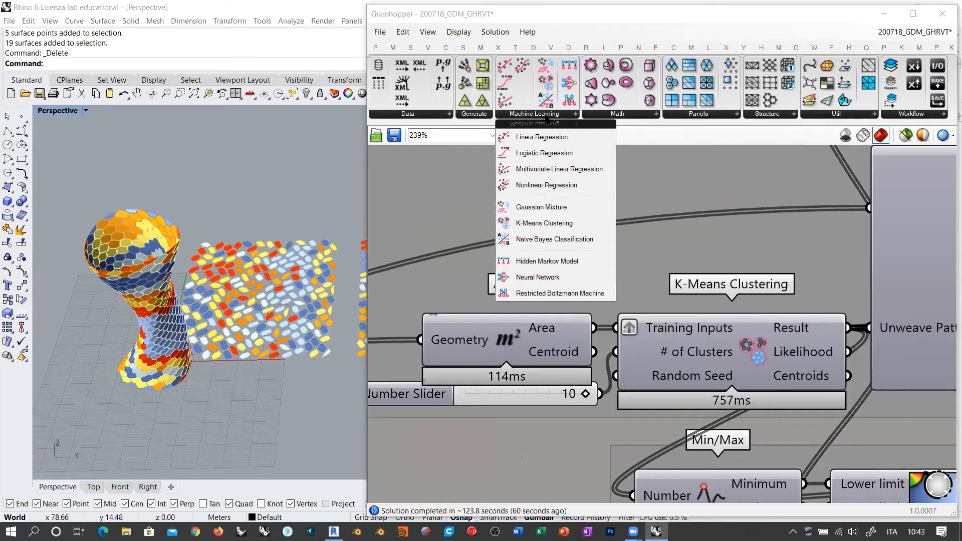
pyautogui.click(775, 342)
pyautogui.scroll(-3, 792, 293)
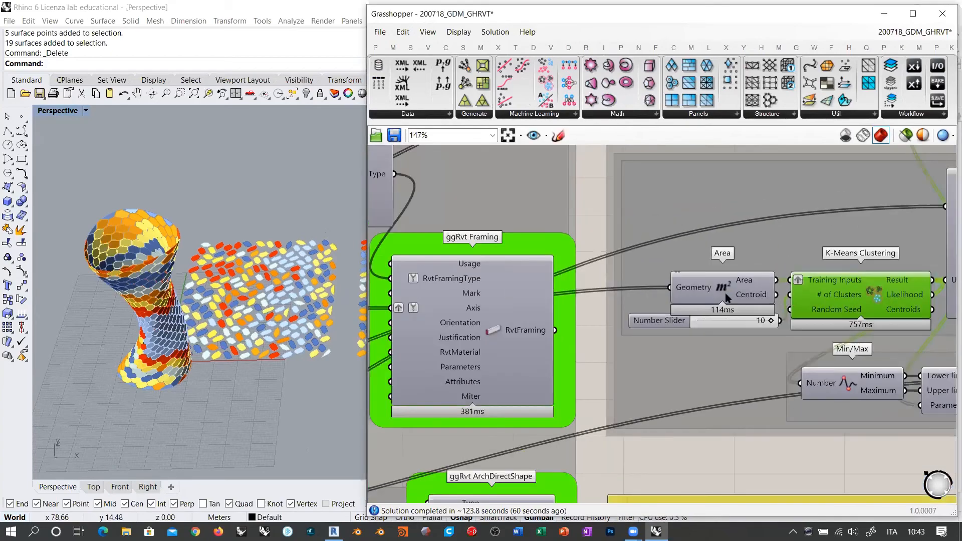
# Trace the Area component's geometry input back to Boundary Surfaces and toggle that component's preview.
pyautogui.click(726, 295)
pyautogui.moveTo(674, 311); pyautogui.dragTo(829, 284, button='right')
pyautogui.moveTo(490, 334); pyautogui.dragTo(782, 256, button='right')
pyautogui.moveTo(574, 386); pyautogui.dragTo(895, 245, button='right')
pyautogui.click(449, 331)
pyautogui.hotkey('ctrl', 'q')
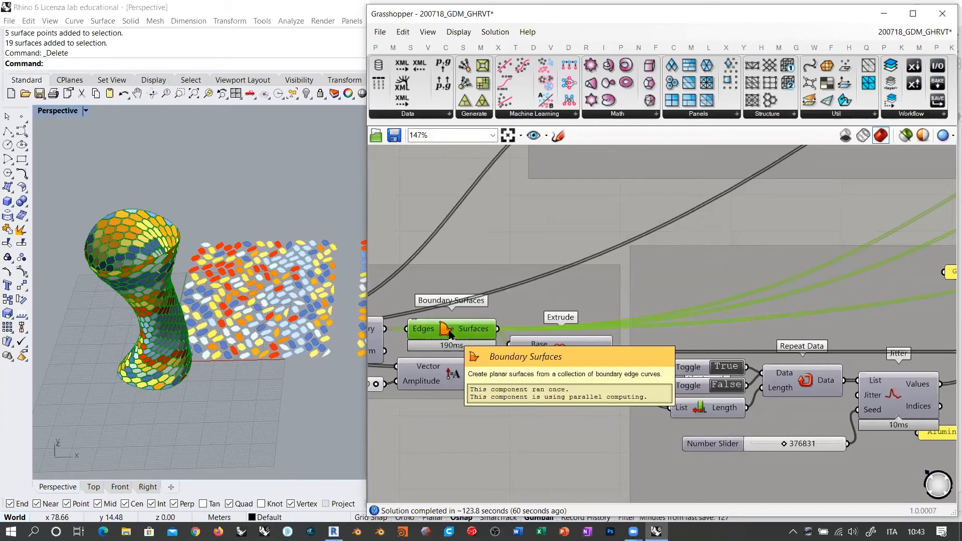
# Return to K-Means Clustering, review its Area input and cluster-count slider, and shift that slider slightly beneath the Area component.
pyautogui.moveTo(674, 324); pyautogui.dragTo(411, 350, button='right')
pyautogui.moveTo(672, 281); pyautogui.dragTo(426, 353, button='right')
pyautogui.moveTo(857, 226); pyautogui.dragTo(559, 320, button='right')
pyautogui.moveTo(666, 246); pyautogui.dragTo(444, 321, button='right')
pyautogui.moveTo(672, 249); pyautogui.dragTo(499, 272, button='right')
pyautogui.moveTo(597, 283); pyautogui.dragTo(797, 238, button='right')
pyautogui.scroll(3, 507, 276)
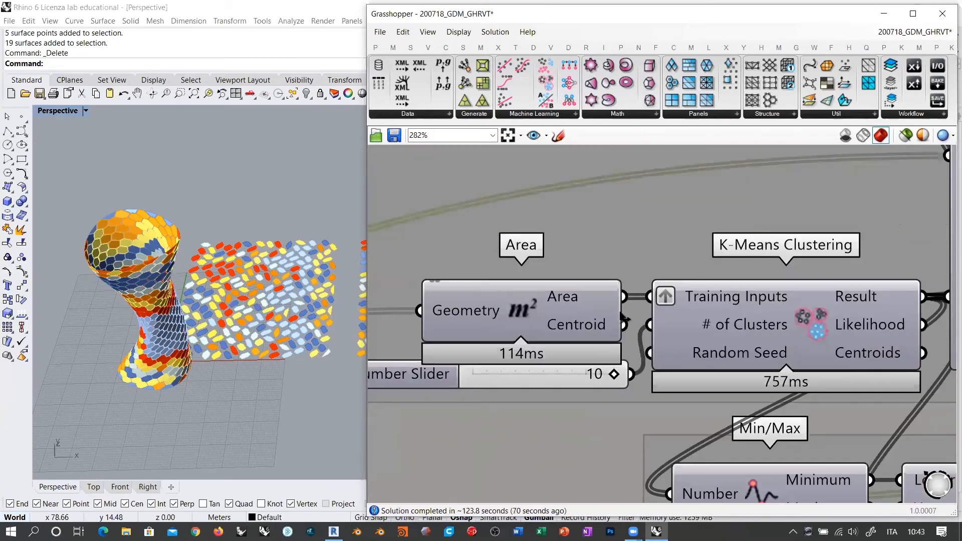
pyautogui.moveTo(573, 299)
pyautogui.moveTo(535, 387); pyautogui.dragTo(530, 388)
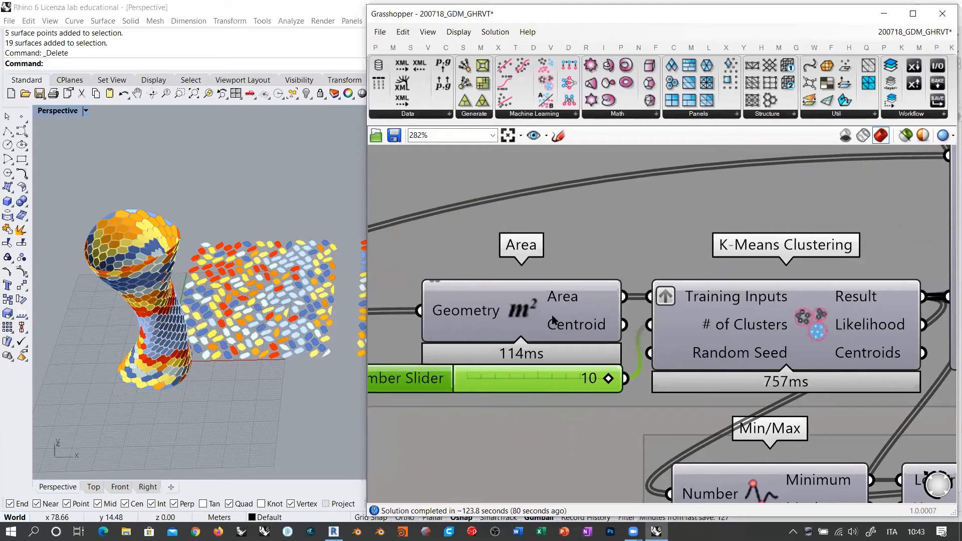
pyautogui.click(806, 313)
pyautogui.click(810, 316)
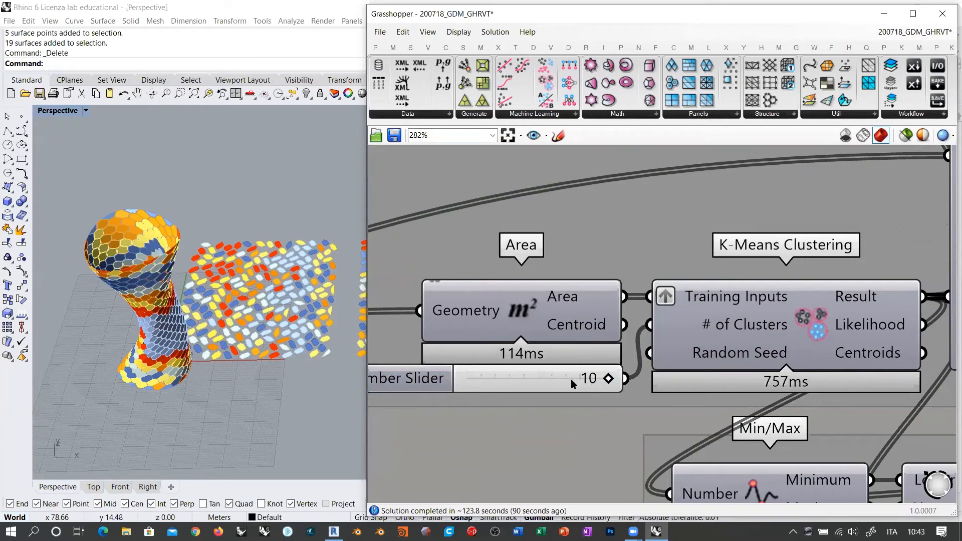
# Orbit around the tower in Rhino to examine how the cluster colours are distributed over the façade panels.
pyautogui.moveTo(112, 330); pyautogui.dragTo(209, 200, button='right')
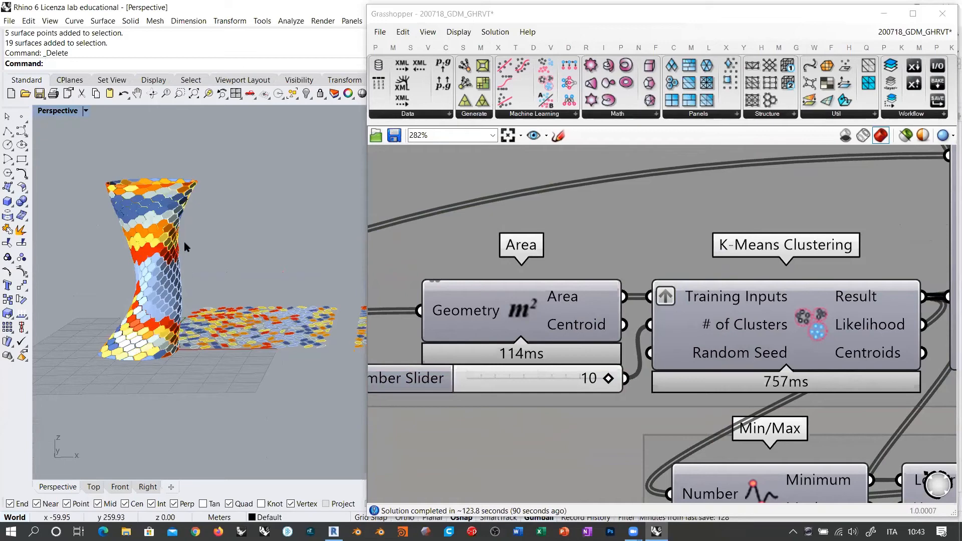
pyautogui.moveTo(196, 277); pyautogui.dragTo(211, 220, button='right')
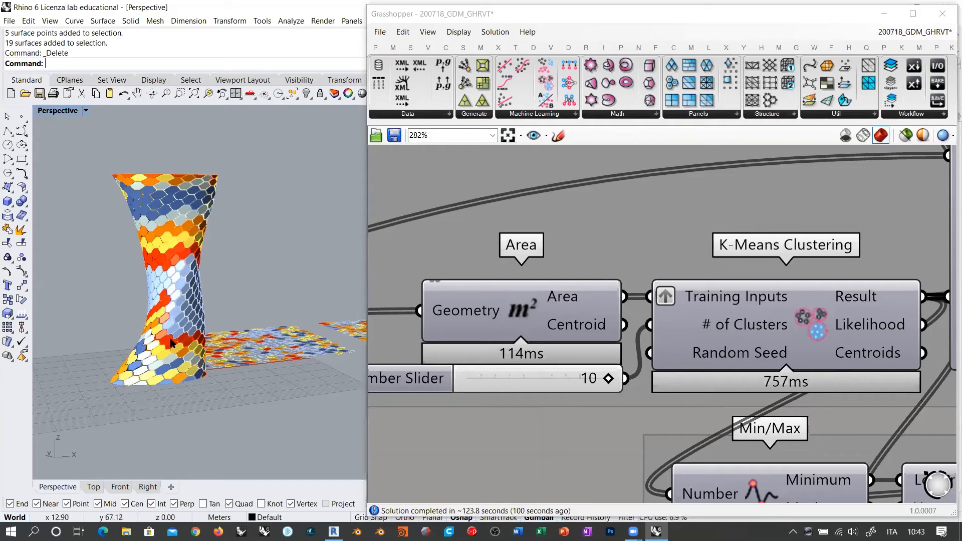
pyautogui.moveTo(200, 301); pyautogui.dragTo(158, 301, button='right')
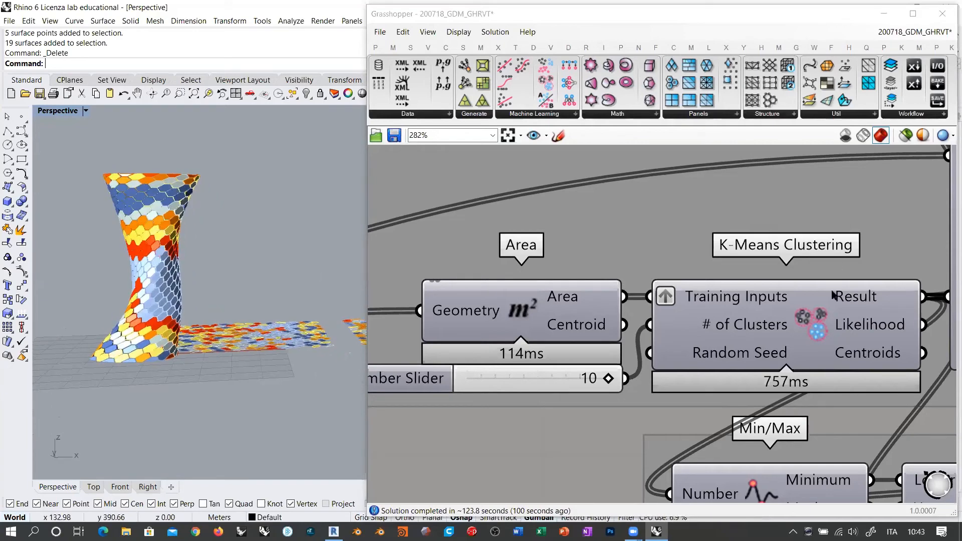
# Inspect the K-Means Clustering Result values and their connections to the Unweave, Gradient and Custom Preview components.
pyautogui.moveTo(867, 295); pyautogui.dragTo(584, 252, button='right')
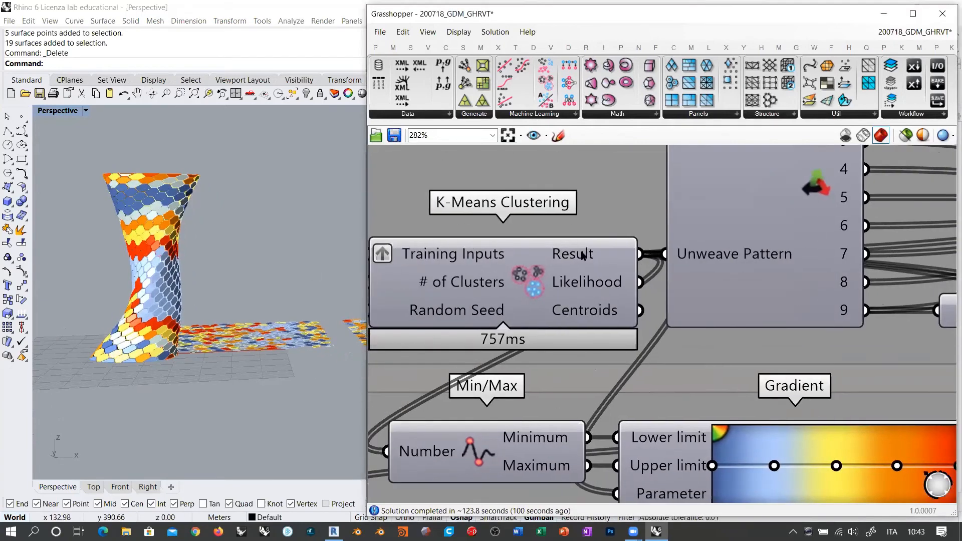
pyautogui.moveTo(582, 257)
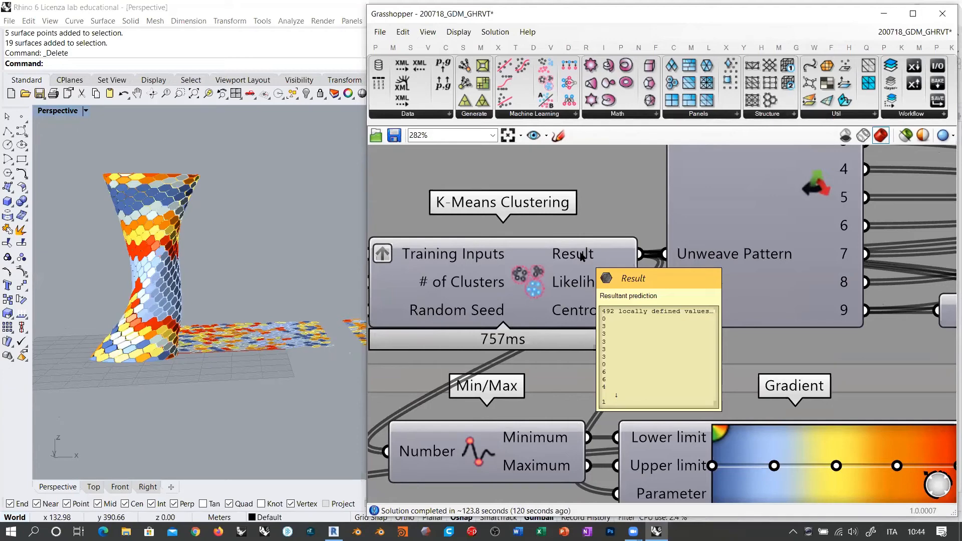
pyautogui.moveTo(481, 257)
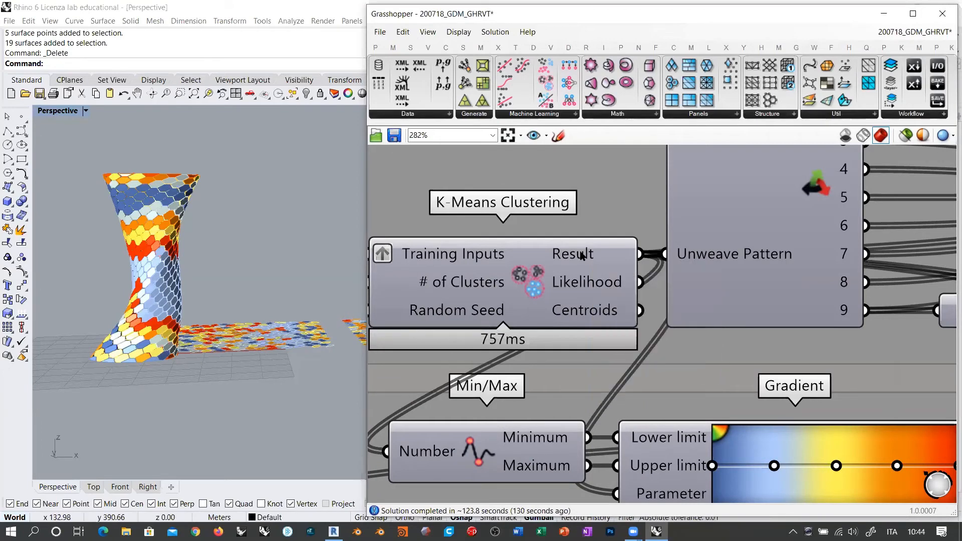
pyautogui.scroll(-5, 582, 255)
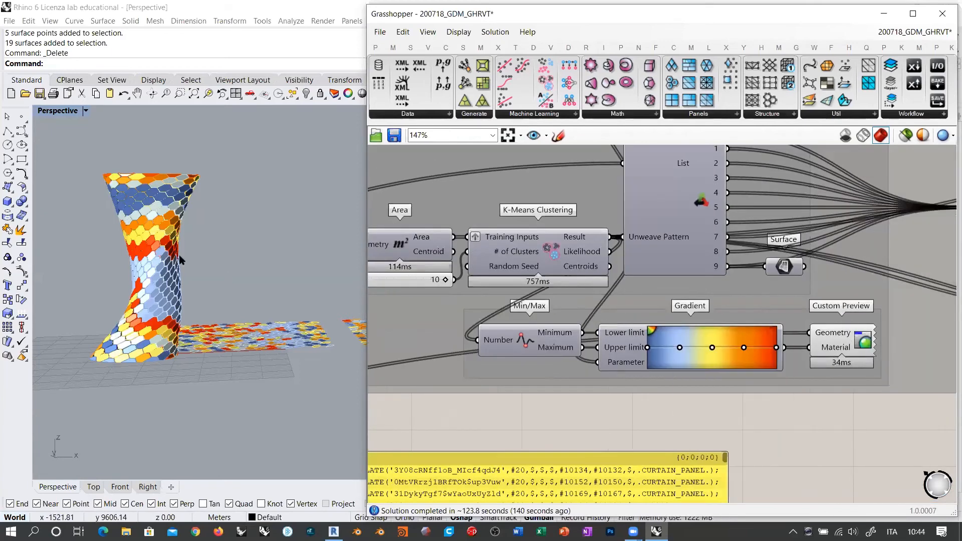
# Zoom in on the coloured tower in Rhino and examine the Min/Max bounds feeding the Gradient limits.
pyautogui.keyDown('shift'); pyautogui.moveTo(164, 252); pyautogui.dragTo(214, 252, button='right'); pyautogui.keyUp('shift')
pyautogui.scroll(2, 213, 256)
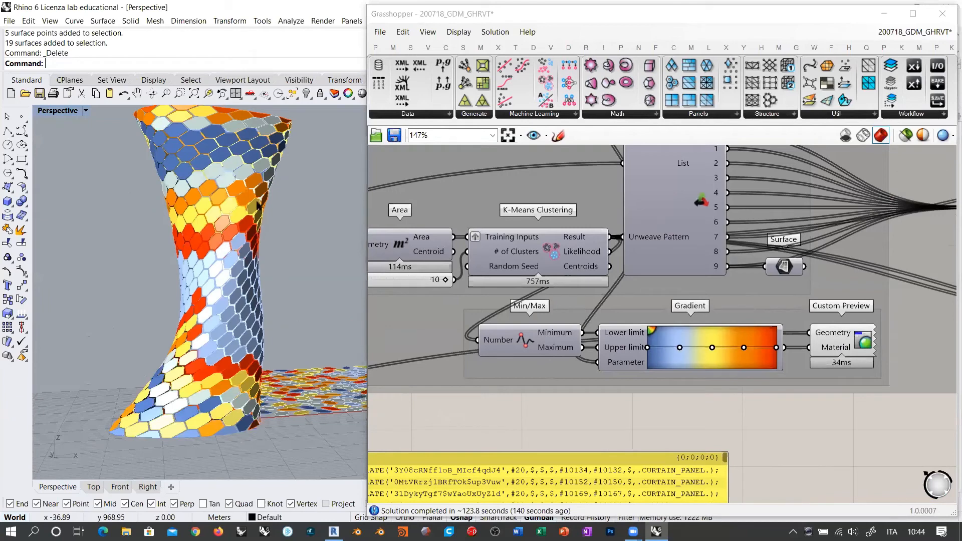
pyautogui.scroll(1, 225, 213)
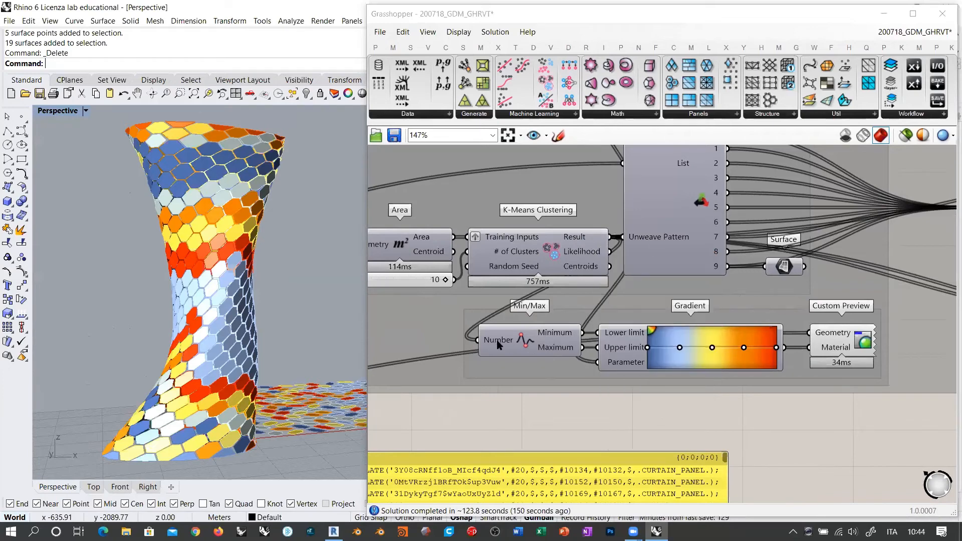
pyautogui.moveTo(499, 344)
pyautogui.moveTo(552, 335)
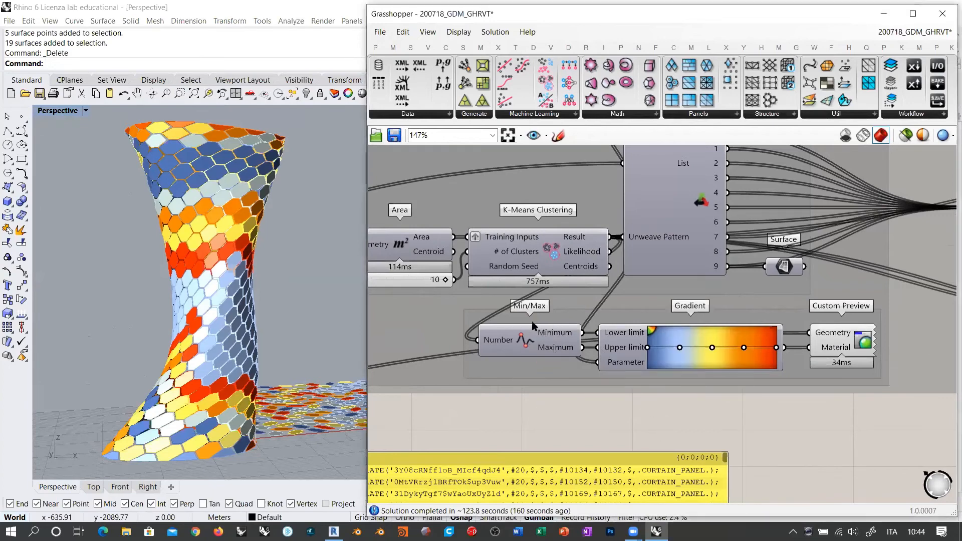
pyautogui.moveTo(619, 350)
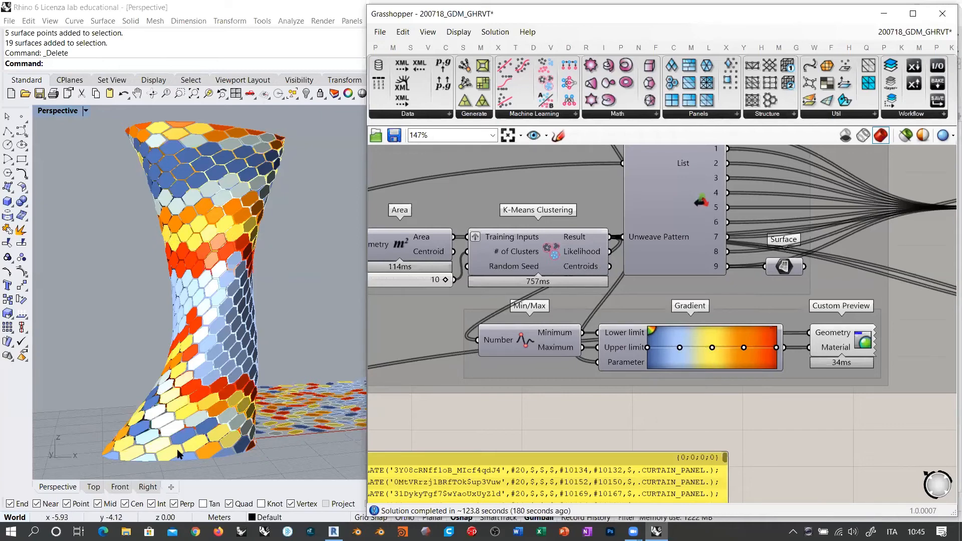
# Select Custom Preview to highlight its panels on the tower, clear the selection, and examine the Gradient's connection to it.
pyautogui.click(849, 337)
pyautogui.scroll(-3, 855, 335)
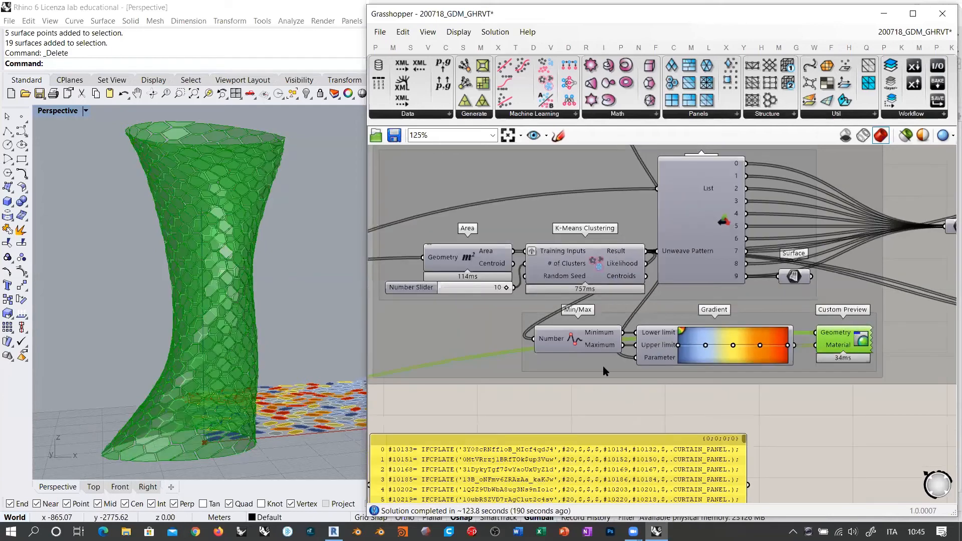
pyautogui.scroll(-3, 702, 320)
pyautogui.scroll(2, 711, 304)
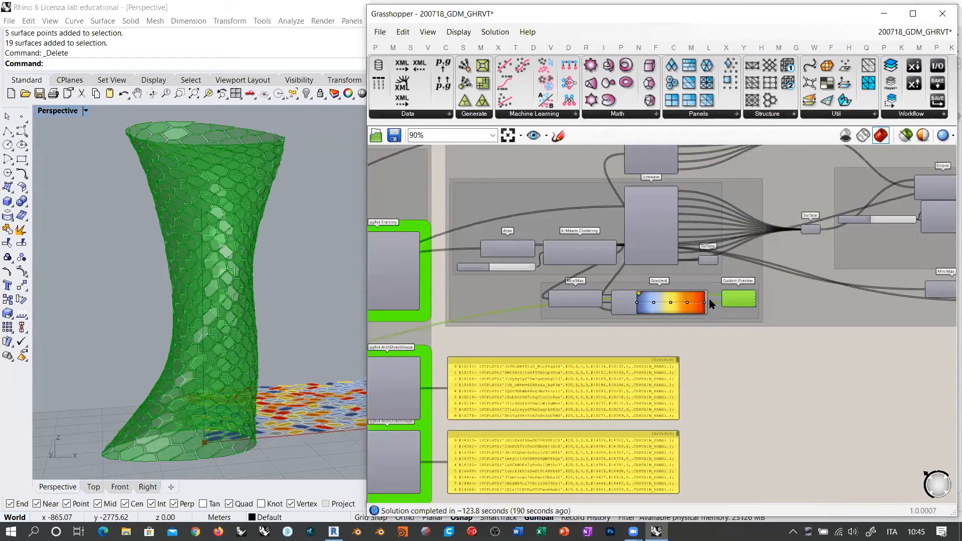
pyautogui.click(760, 404)
pyautogui.scroll(6, 721, 308)
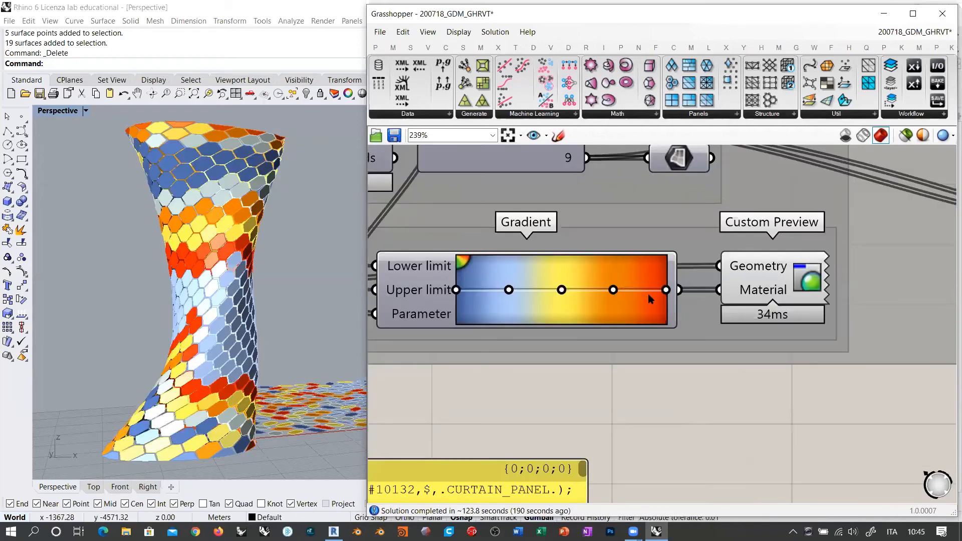
# Toggle the Custom Preview component's preview off and back on to compare the viewport with and without the coloured tower.
pyautogui.scroll(-3, 649, 300)
pyautogui.click(728, 290)
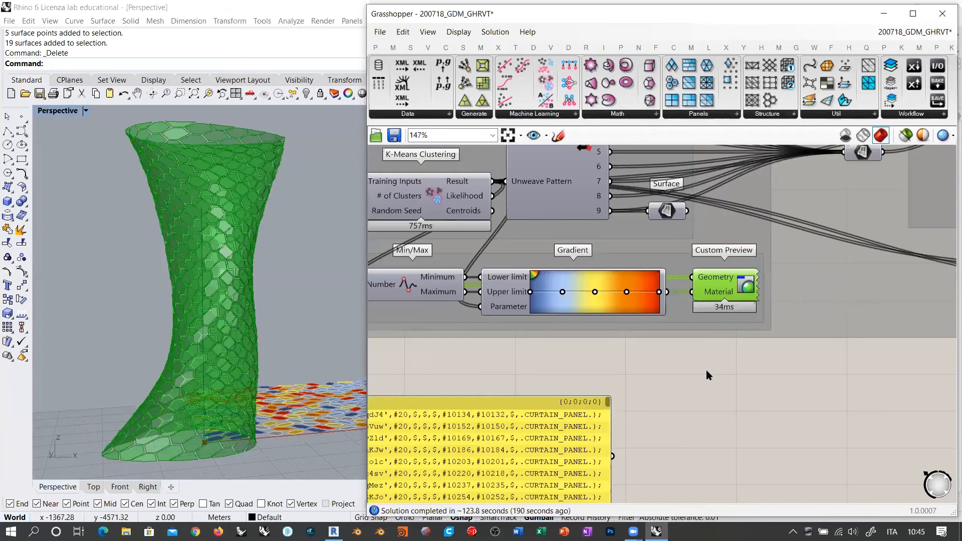
pyautogui.click(708, 375)
pyautogui.moveTo(680, 333); pyautogui.dragTo(699, 460, button='right')
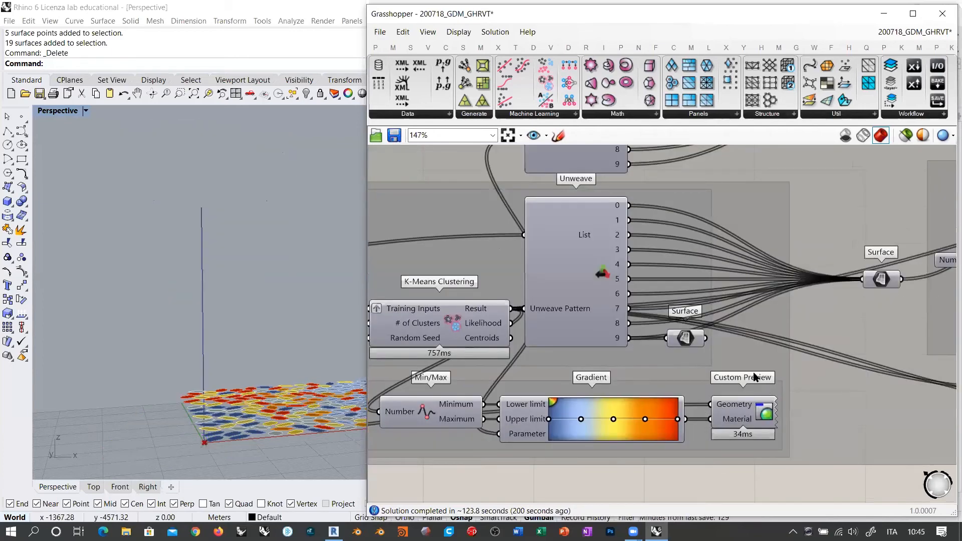
pyautogui.click(759, 404)
pyautogui.hotkey('ctrl', 'q')
pyautogui.click(718, 474)
pyautogui.moveTo(691, 256); pyautogui.dragTo(693, 256, button='right')
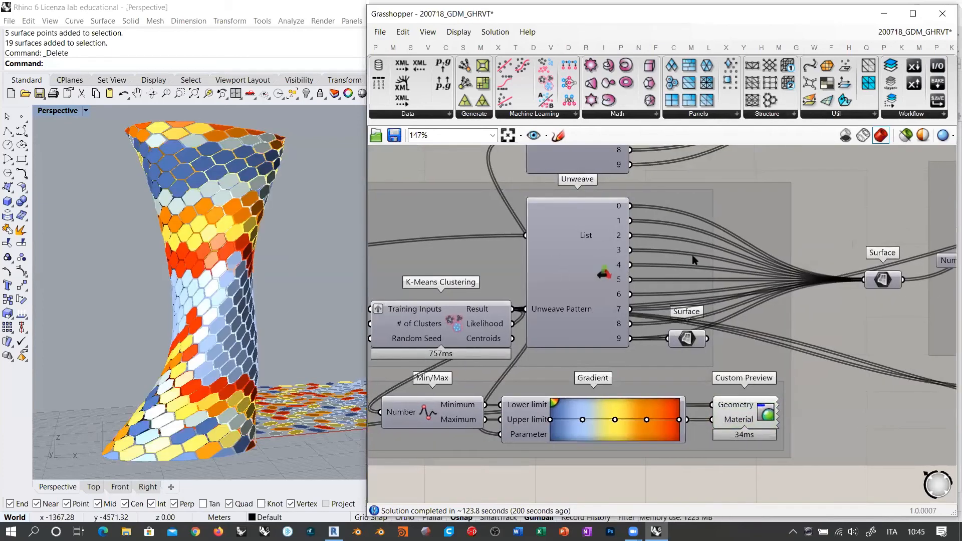
# Select the lower Unweave component and trace its List input back to Boundary Surfaces.
pyautogui.moveTo(608, 276); pyautogui.dragTo(697, 293, button='right')
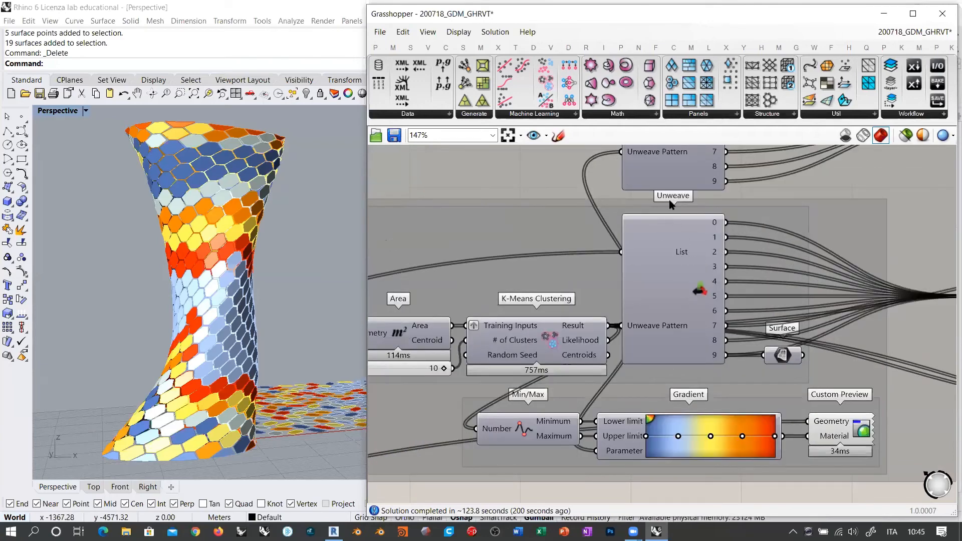
pyautogui.click(673, 270)
pyautogui.scroll(-5, 701, 286)
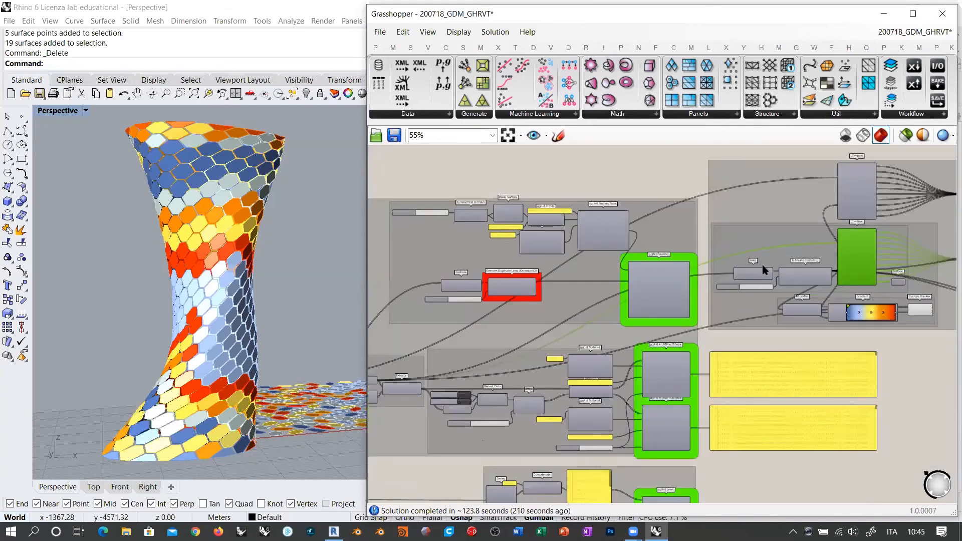
pyautogui.scroll(3, 491, 361)
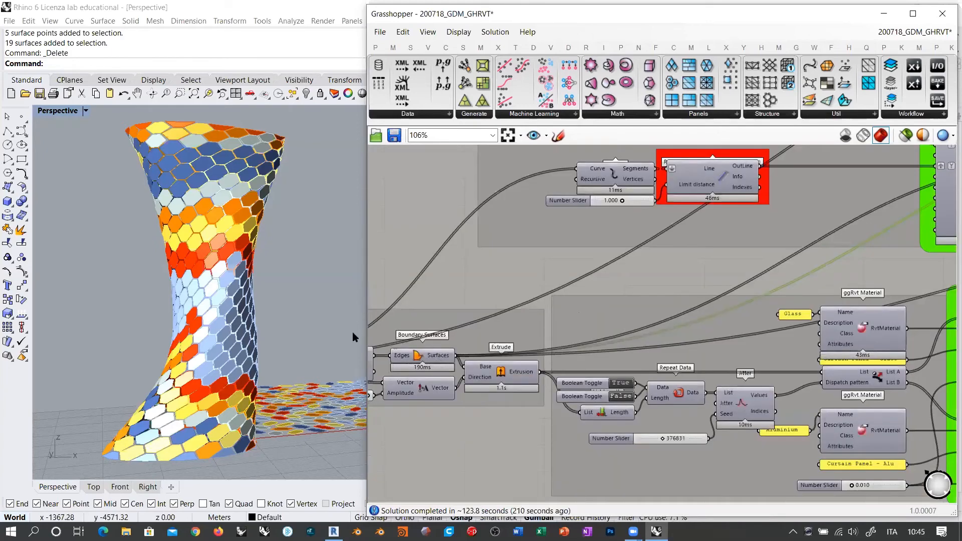
pyautogui.moveTo(747, 286); pyautogui.dragTo(514, 359, button='right')
pyautogui.moveTo(729, 304); pyautogui.dragTo(389, 413, button='right')
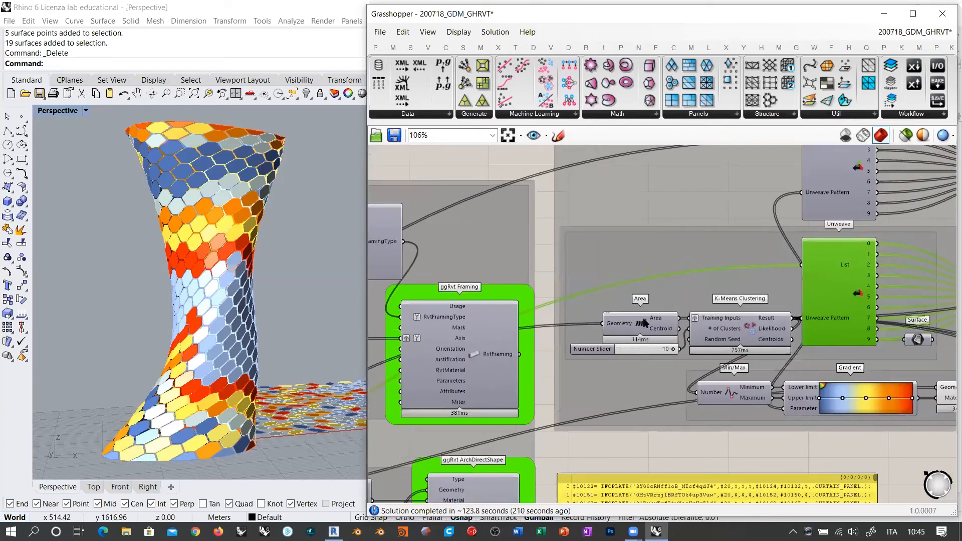
# Examine how the K-Means Clustering Result feeds the Unweave Pattern, and inspect the data in Unweave outputs 0 and 9.
pyautogui.scroll(3, 725, 199)
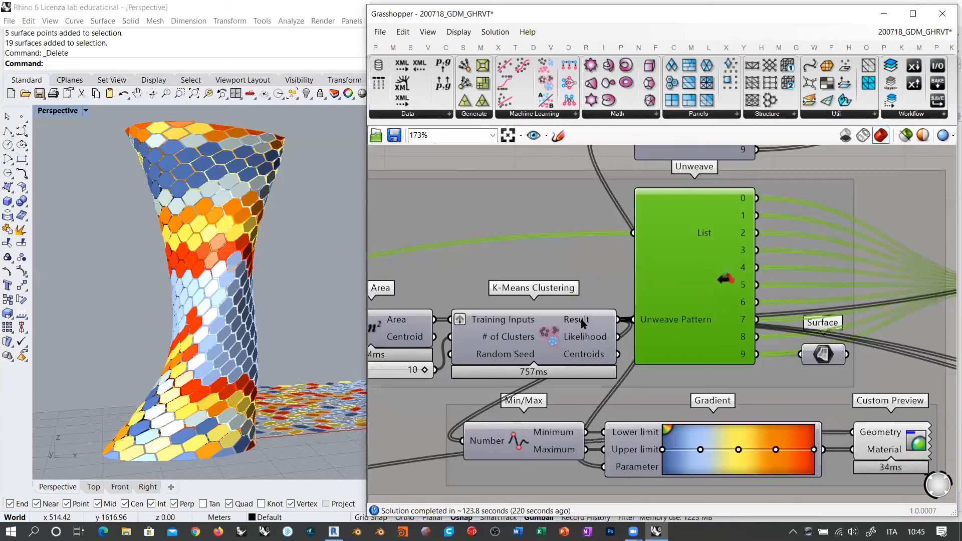
pyautogui.moveTo(583, 324)
pyautogui.scroll(-4, 702, 279)
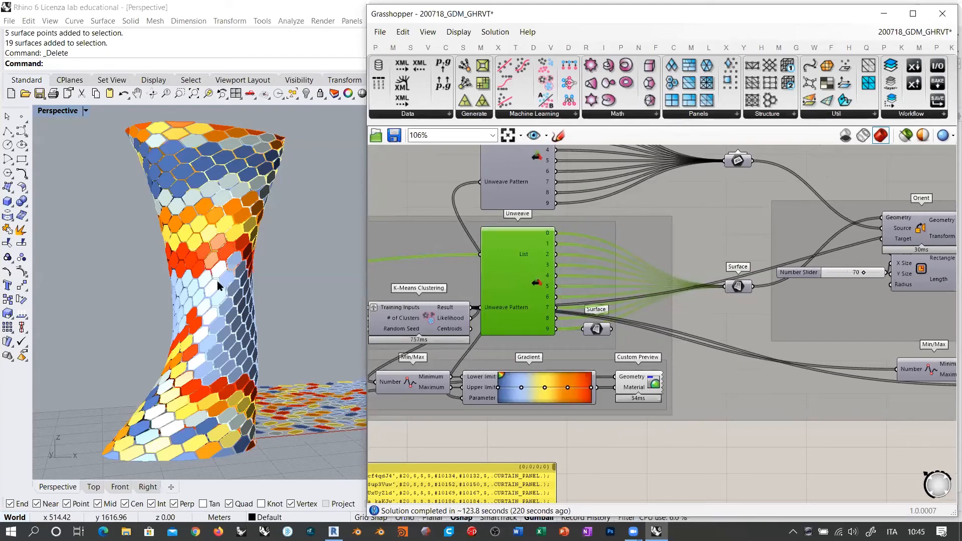
pyautogui.scroll(3, 466, 282)
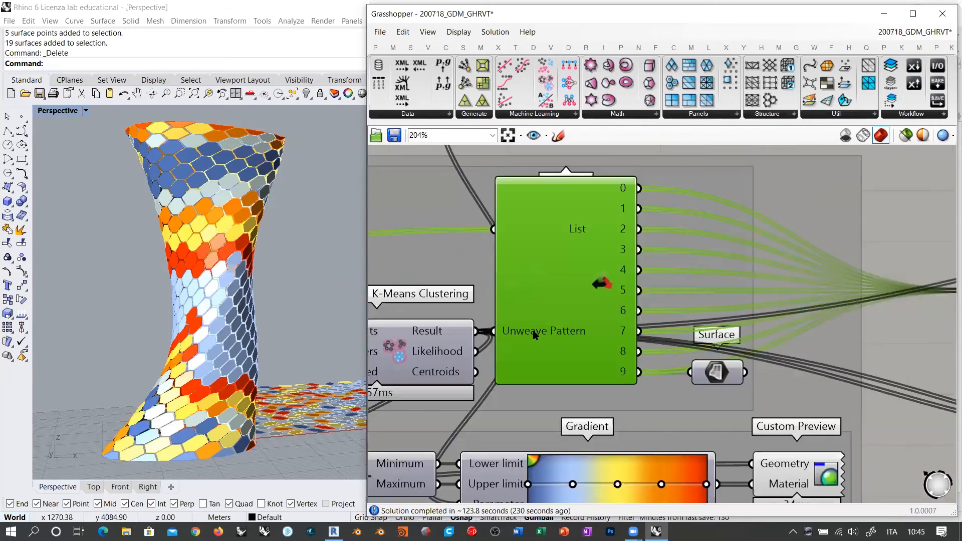
pyautogui.moveTo(495, 335); pyautogui.dragTo(634, 311, button='right')
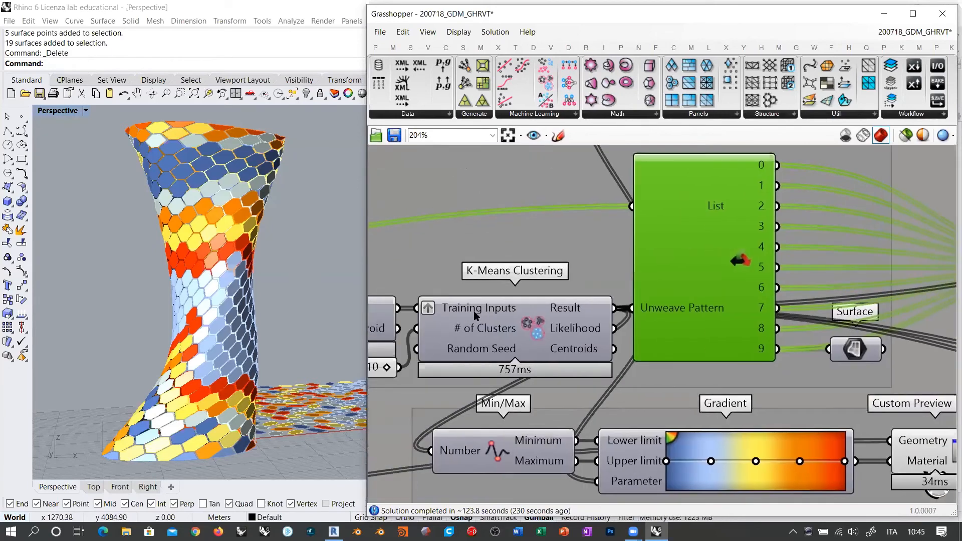
pyautogui.moveTo(733, 301)
pyautogui.mouseDown(button='right')
pyautogui.moveTo(709, 314)
pyautogui.moveTo(722, 315)
pyautogui.mouseUp(button='right')
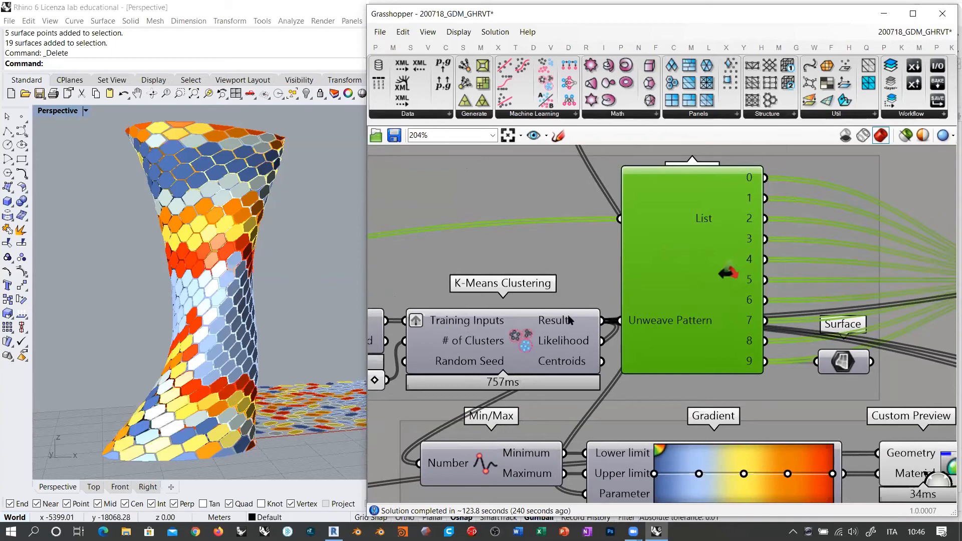
pyautogui.moveTo(610, 321); pyautogui.dragTo(465, 356, button='right')
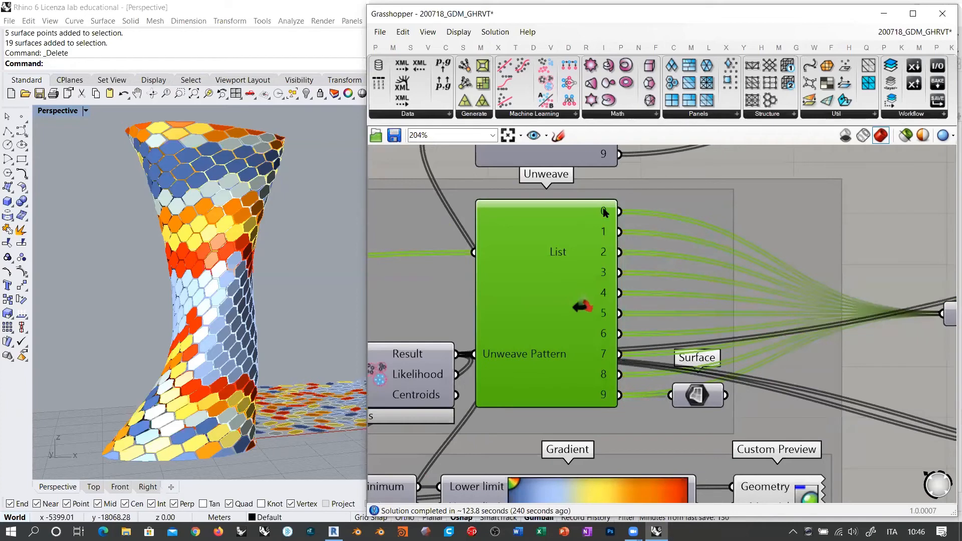
pyautogui.moveTo(605, 213)
pyautogui.moveTo(605, 397)
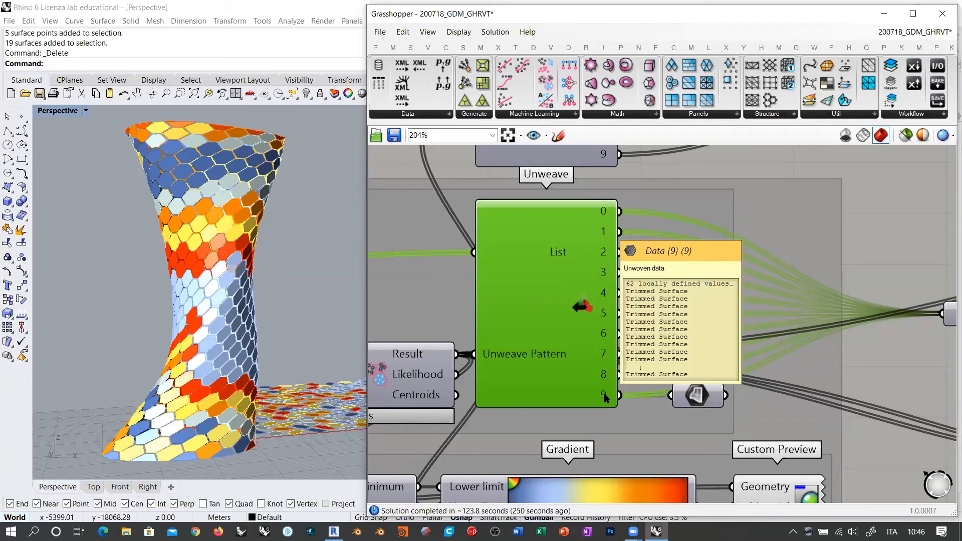
# Hide the Custom Preview and show only the Surface parameter connected to Unweave output 9, viewing its panels in Rhino.
pyautogui.scroll(-3, 684, 414)
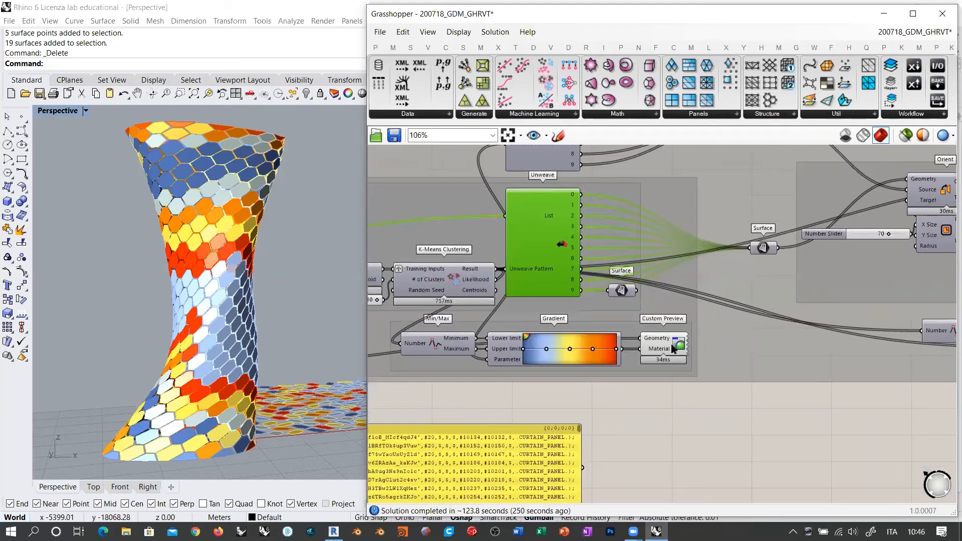
pyautogui.click(621, 290)
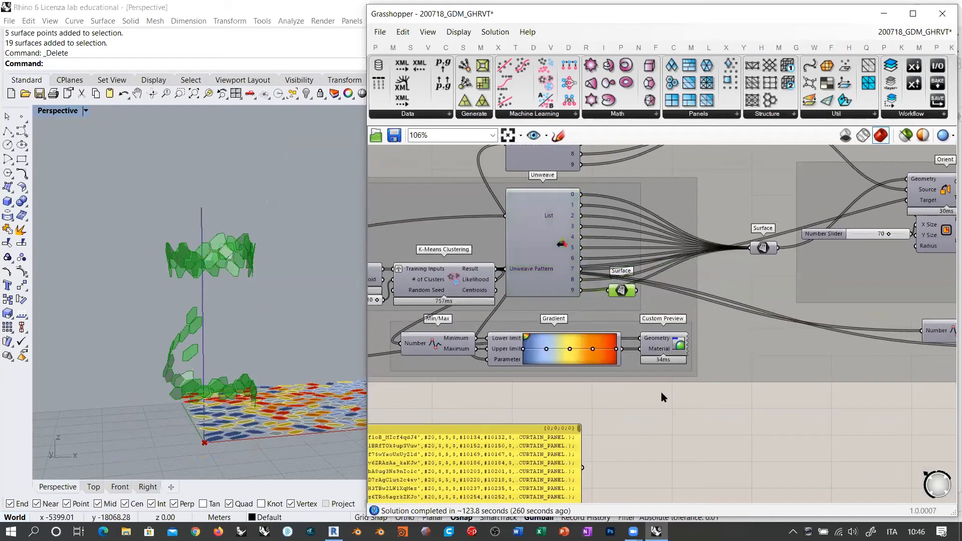
pyautogui.moveTo(225, 277); pyautogui.dragTo(143, 313, button='right')
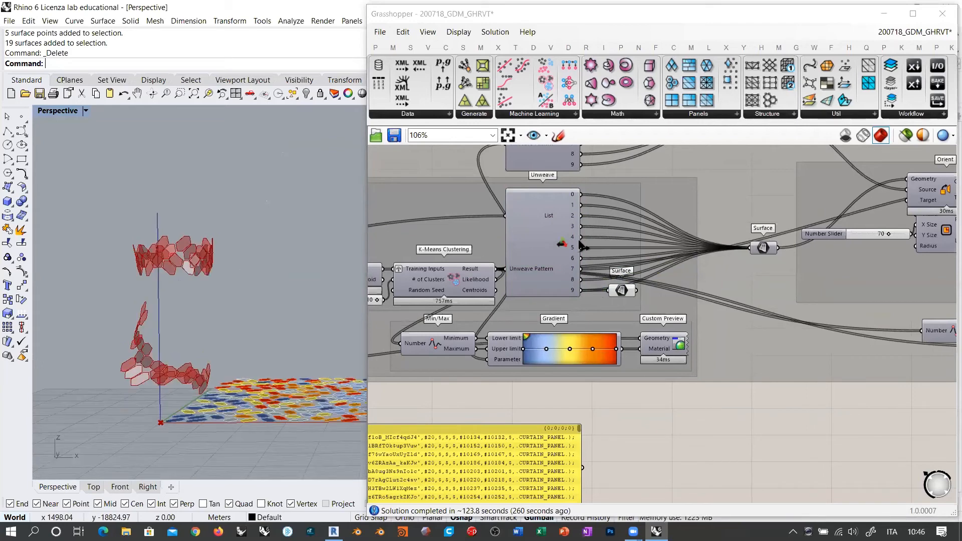
# Connect Unweave outputs 4, 6 and 9 in turn to the Surface parameter and orbit around each cluster's panels in Rhino.
pyautogui.moveTo(581, 238); pyautogui.dragTo(617, 293)
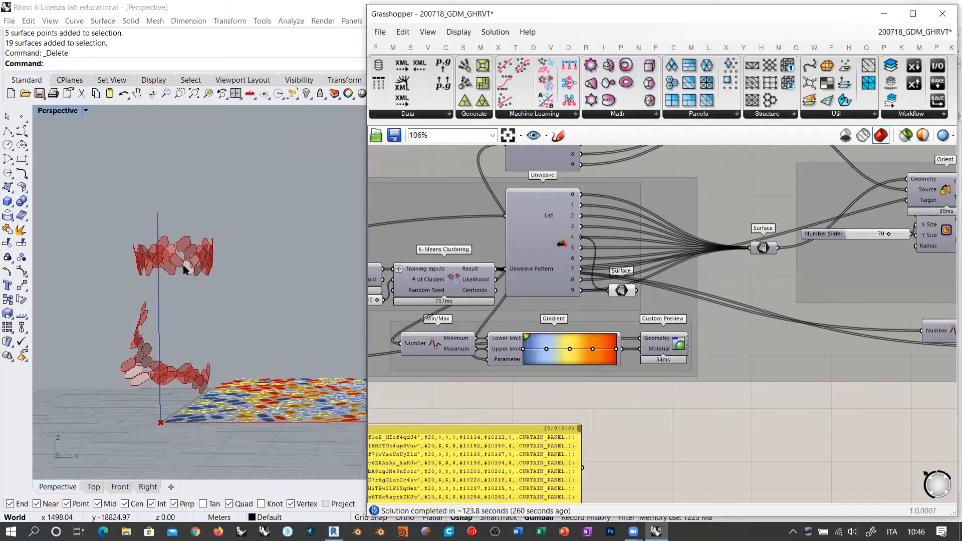
pyautogui.moveTo(226, 279)
pyautogui.mouseDown(button='right')
pyautogui.moveTo(233, 264)
pyautogui.moveTo(271, 261)
pyautogui.moveTo(239, 273)
pyautogui.mouseUp(button='right')
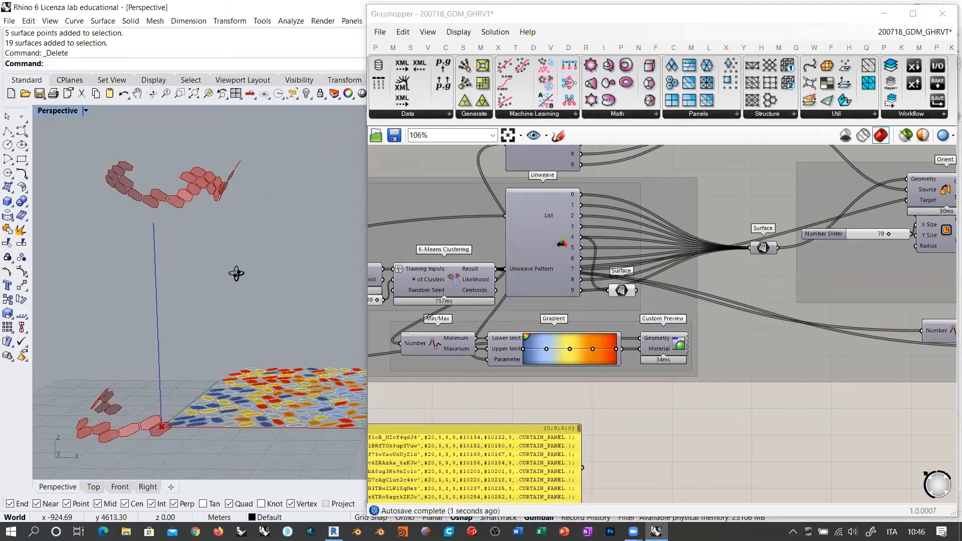
pyautogui.moveTo(582, 259); pyautogui.dragTo(612, 291)
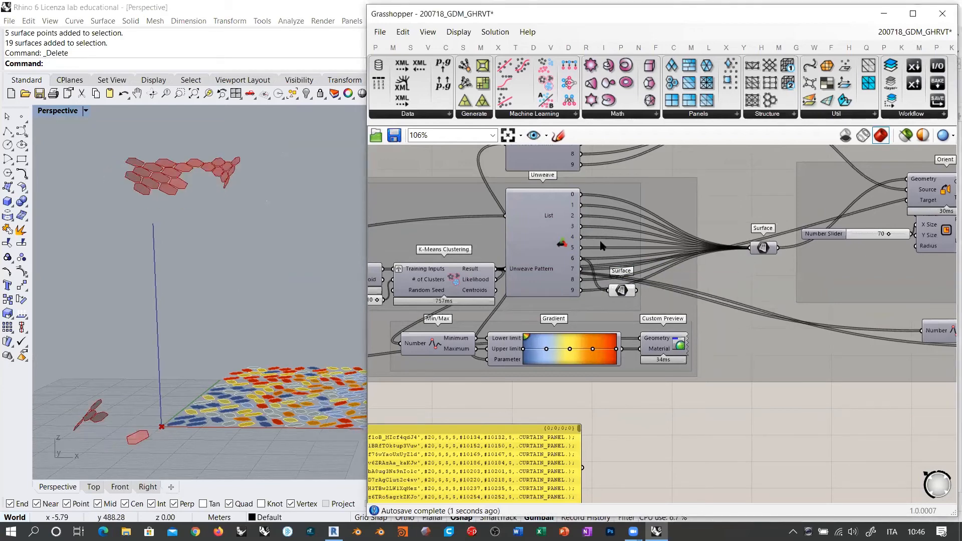
pyautogui.moveTo(582, 290); pyautogui.dragTo(610, 290)
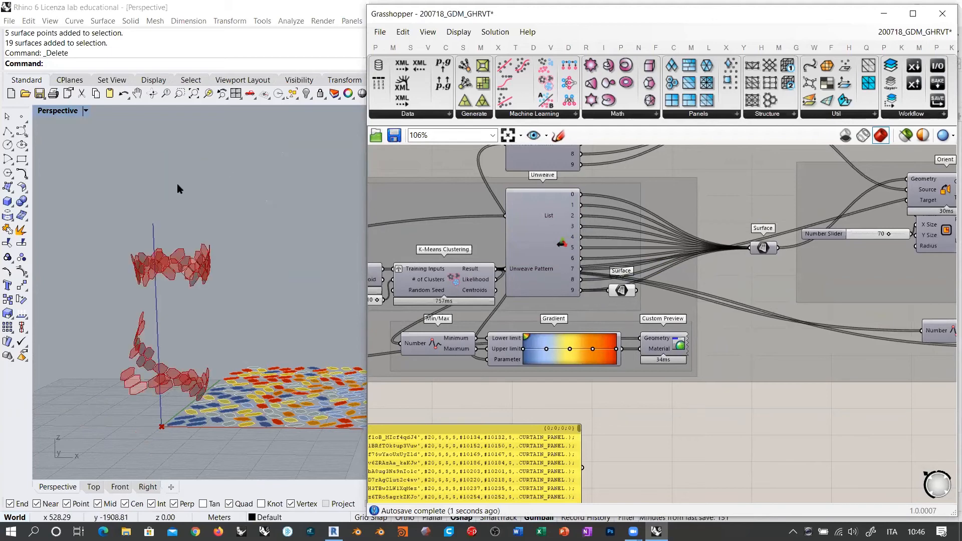
pyautogui.moveTo(208, 295)
pyautogui.mouseDown(button='right')
pyautogui.moveTo(197, 297)
pyautogui.moveTo(210, 279)
pyautogui.mouseUp(button='right')
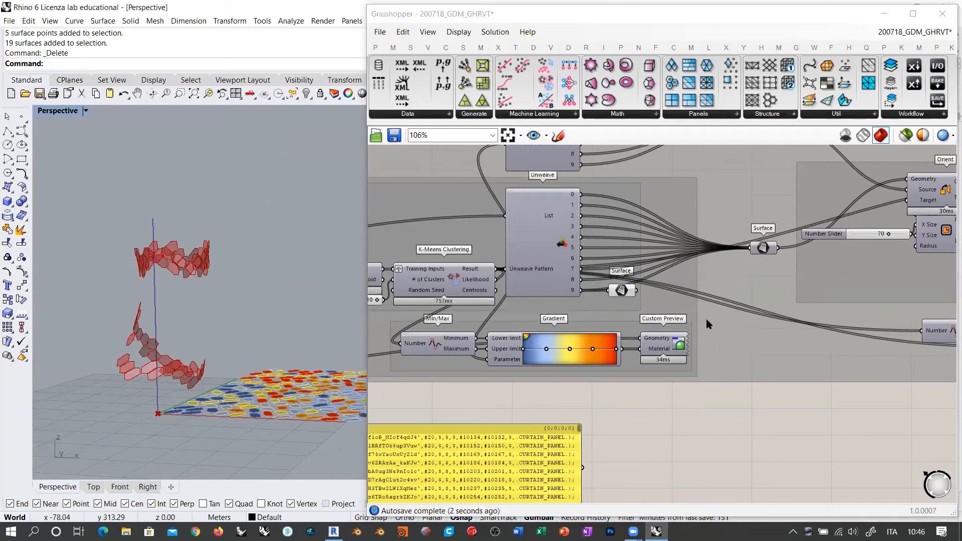
# Turn off the preview of the Surface parameter connected to Unweave output 9.
pyautogui.click(623, 291)
pyautogui.click(681, 412)
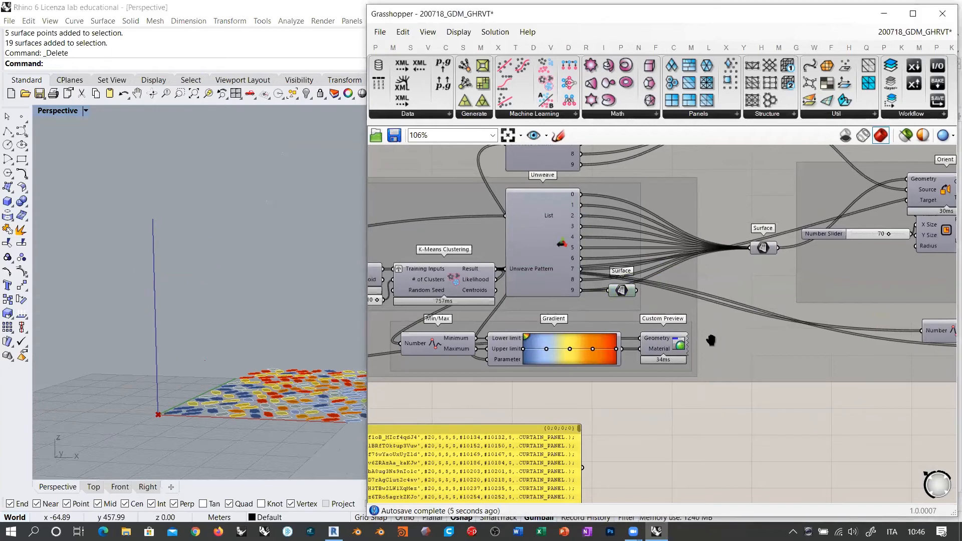
# Examine the upper Unweave that feeds the Plane parameter, trace its List input to Evaluate Surface, and inspect the Frame output.
pyautogui.moveTo(712, 339); pyautogui.dragTo(580, 403, button='right')
pyautogui.moveTo(512, 301); pyautogui.dragTo(601, 323, button='right')
pyautogui.scroll(-1, 601, 322)
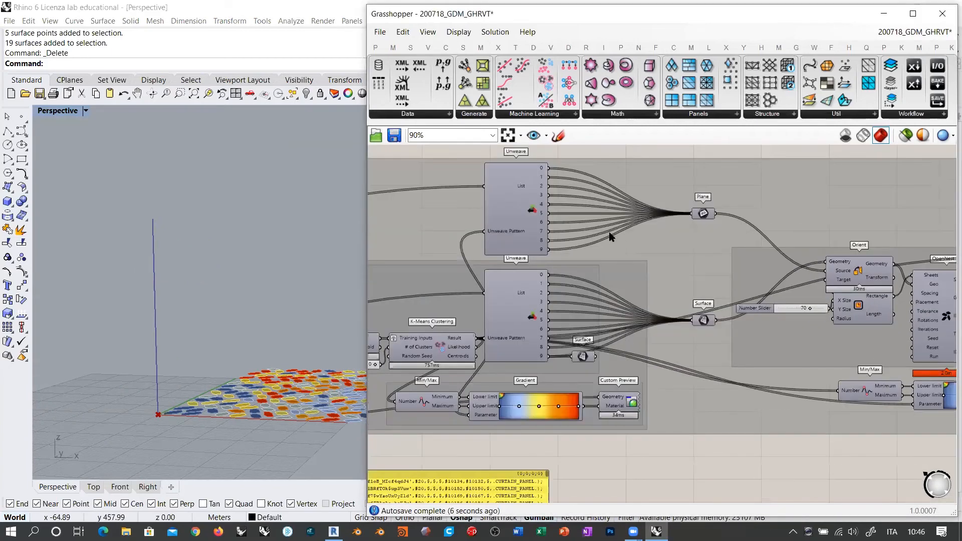
pyautogui.scroll(2, 629, 210)
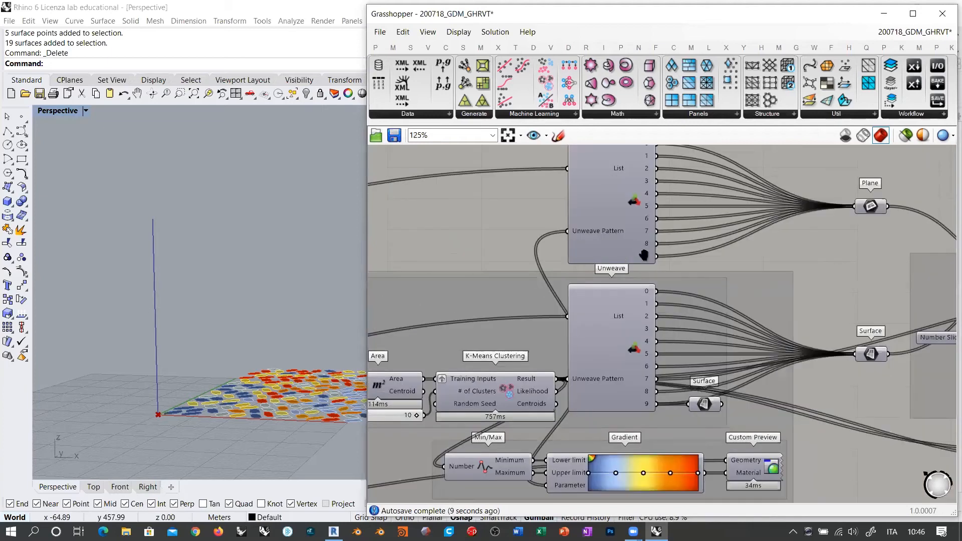
pyautogui.scroll(-3, 606, 306)
pyautogui.scroll(4, 511, 312)
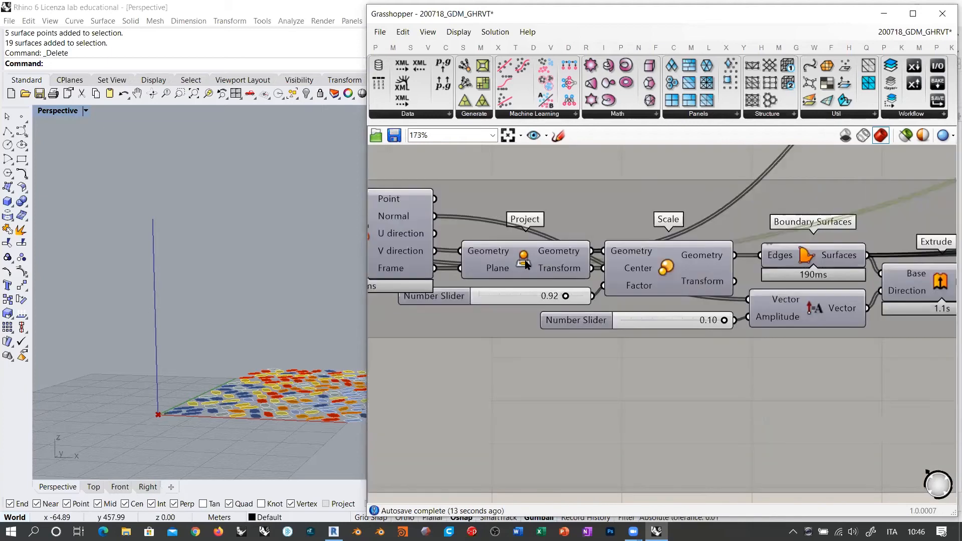
pyautogui.moveTo(405, 270)
pyautogui.scroll(-2, 405, 272)
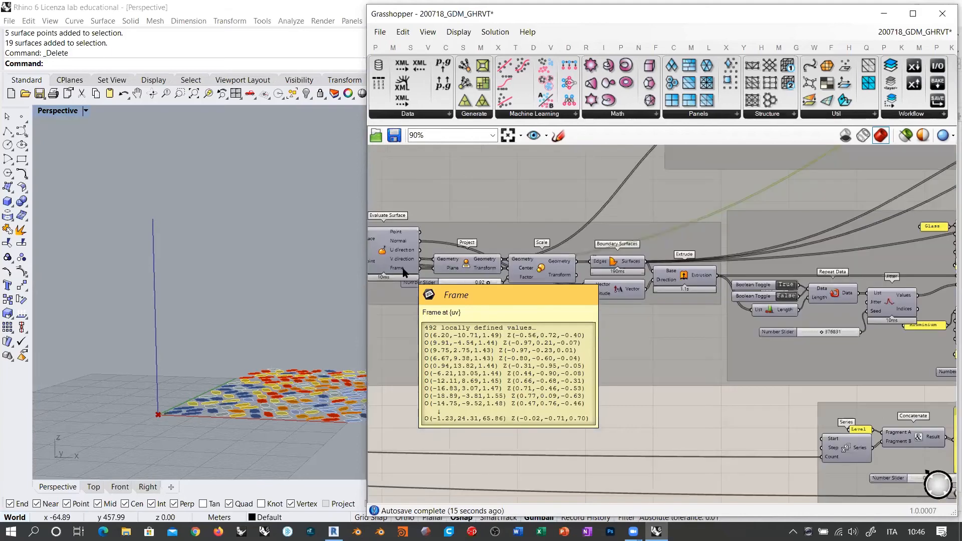
pyautogui.scroll(-4, 607, 319)
pyautogui.scroll(4, 463, 255)
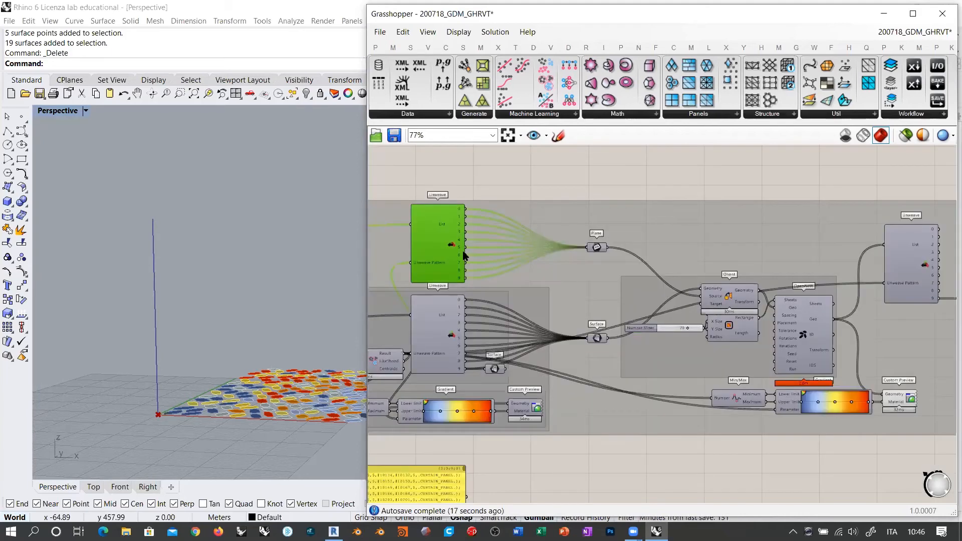
# Examine the Orient and OpenNest components, and view the two sheets of nested panels in Rhino from several angles.
pyautogui.click(634, 304)
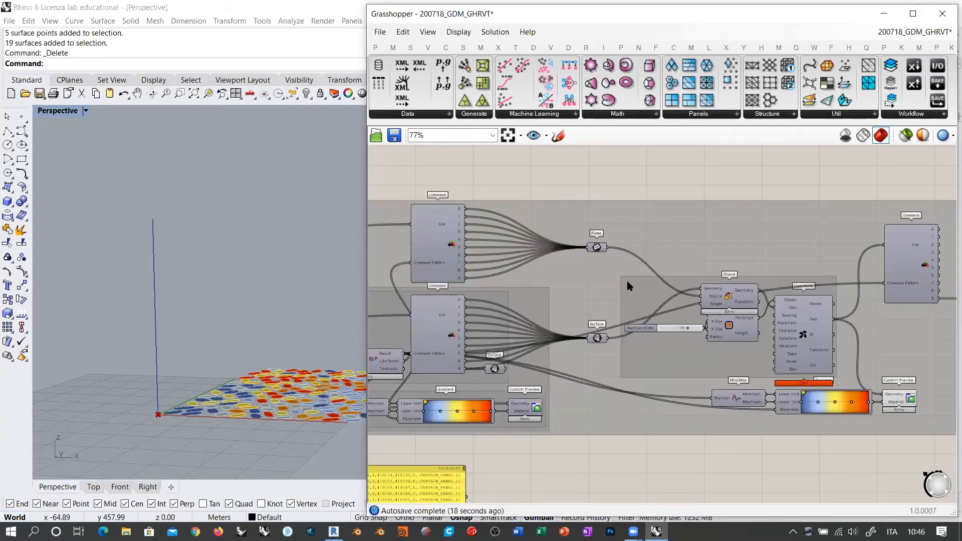
pyautogui.scroll(4, 818, 320)
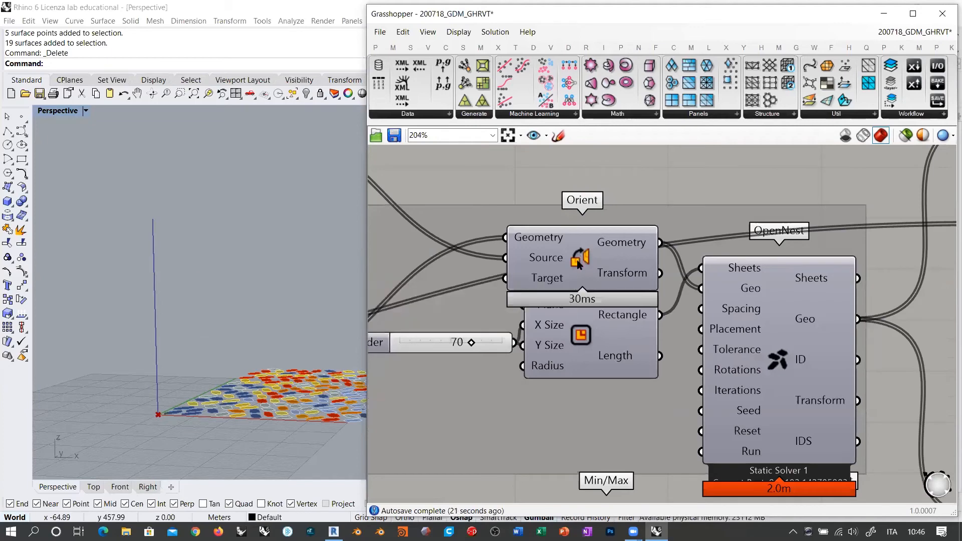
pyautogui.keyDown('shift'); pyautogui.moveTo(169, 357); pyautogui.dragTo(94, 314, button='right'); pyautogui.keyUp('shift')
pyautogui.moveTo(178, 386); pyautogui.dragTo(236, 404, button='right')
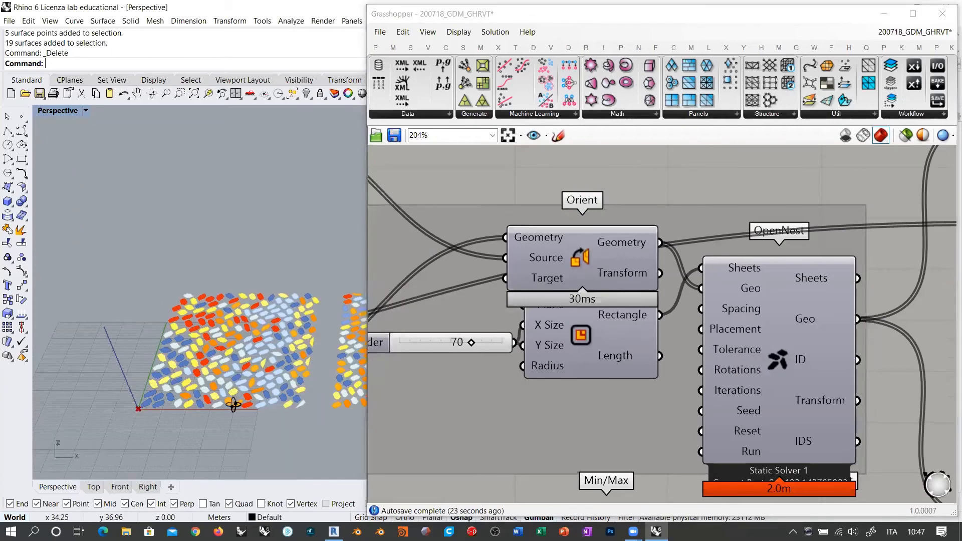
pyautogui.moveTo(749, 314); pyautogui.dragTo(734, 282, button='right')
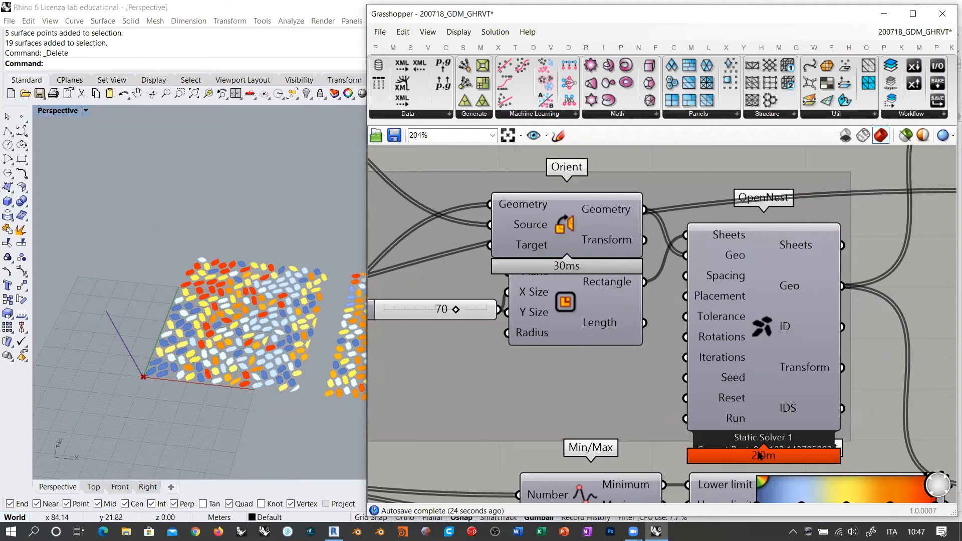
pyautogui.moveTo(772, 455); pyautogui.dragTo(770, 452, button='right')
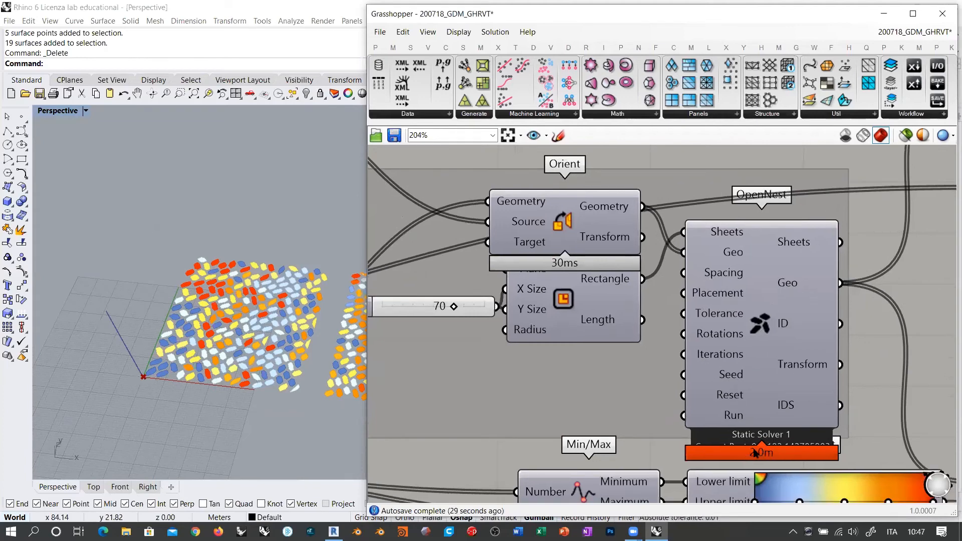
pyautogui.keyDown('shift'); pyautogui.moveTo(346, 331); pyautogui.dragTo(268, 302, button='right'); pyautogui.keyUp('shift')
pyautogui.scroll(-2, 203, 299)
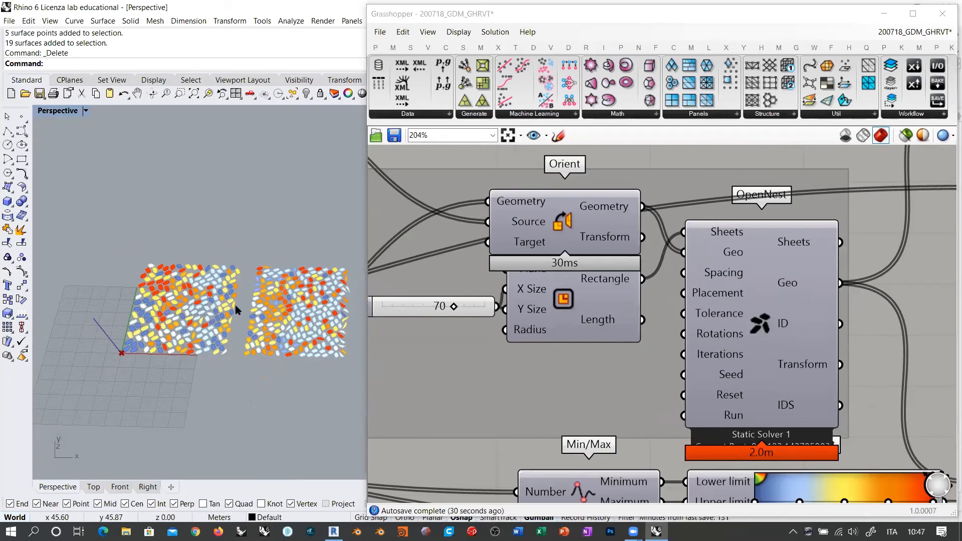
pyautogui.scroll(-1, 190, 328)
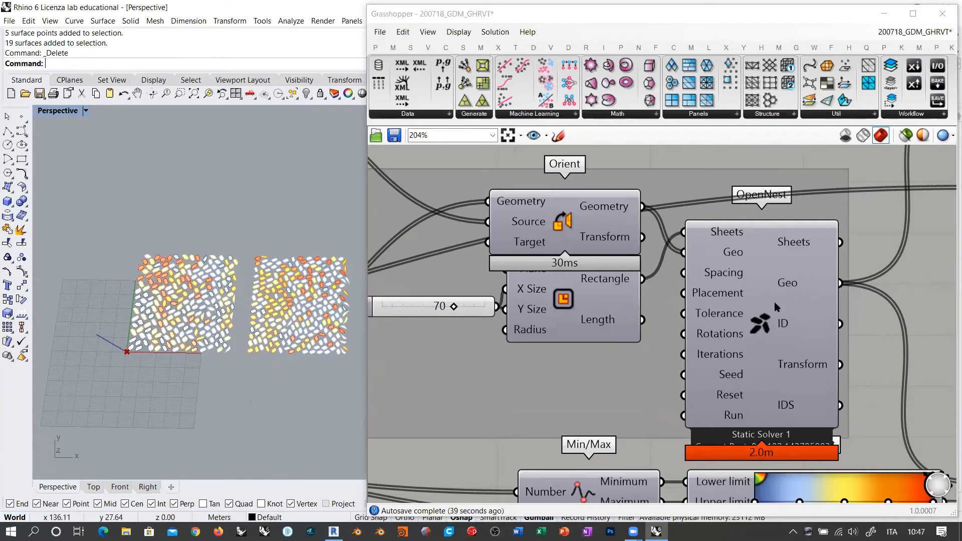
pyautogui.moveTo(256, 290); pyautogui.dragTo(258, 283, button='right')
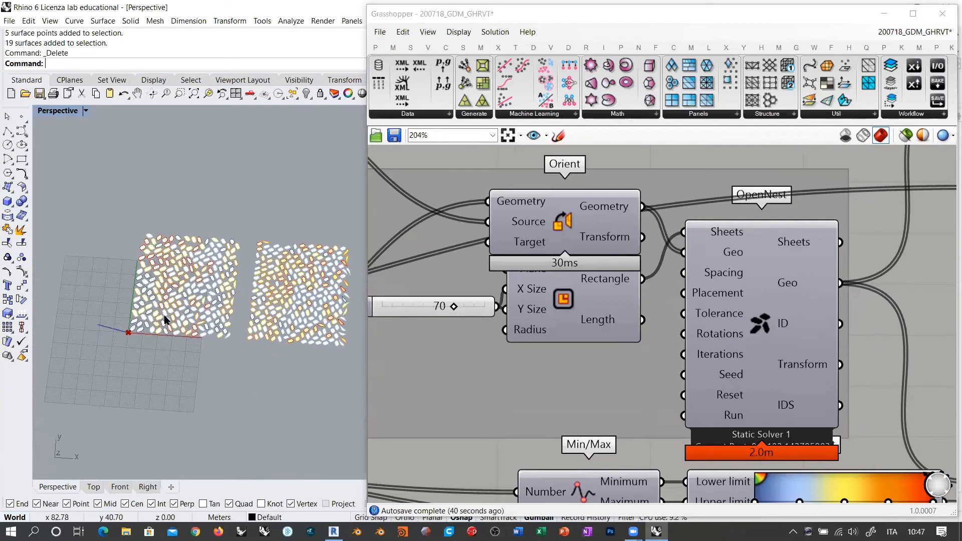
pyautogui.scroll(2, 193, 298)
pyautogui.moveTo(170, 303); pyautogui.dragTo(176, 299, button='right')
pyautogui.keyDown('shift'); pyautogui.moveTo(255, 309); pyautogui.dragTo(216, 305, button='right'); pyautogui.keyUp('shift')
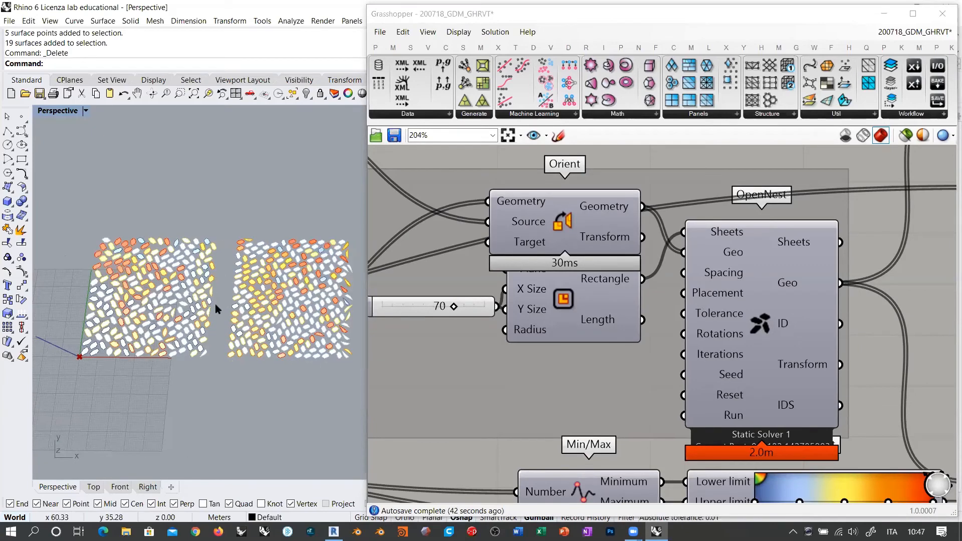
pyautogui.click(758, 324)
pyautogui.click(764, 323)
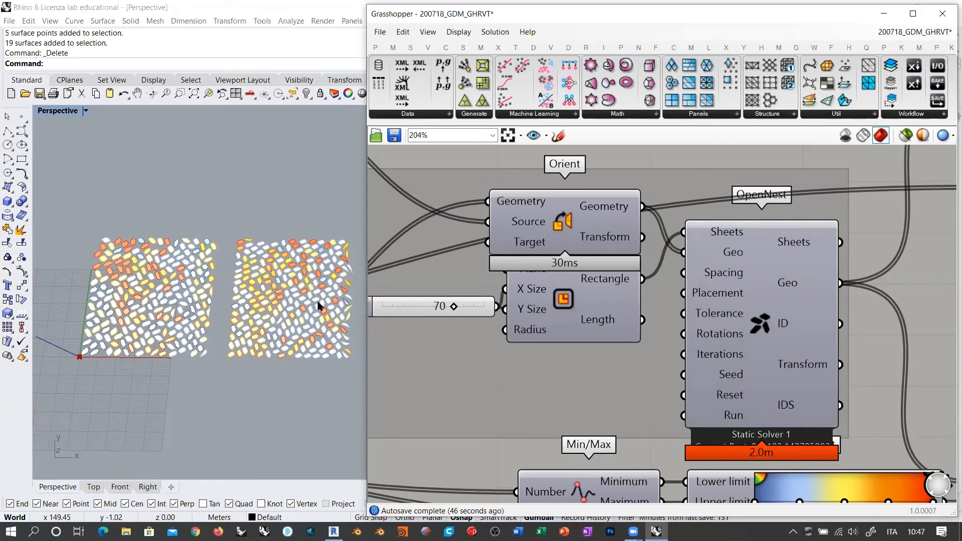
# Inspect the gaps between the nested panels in Rhino and check OpenNest's Spacing, Rotations and Iterations inputs.
pyautogui.scroll(5, 150, 289)
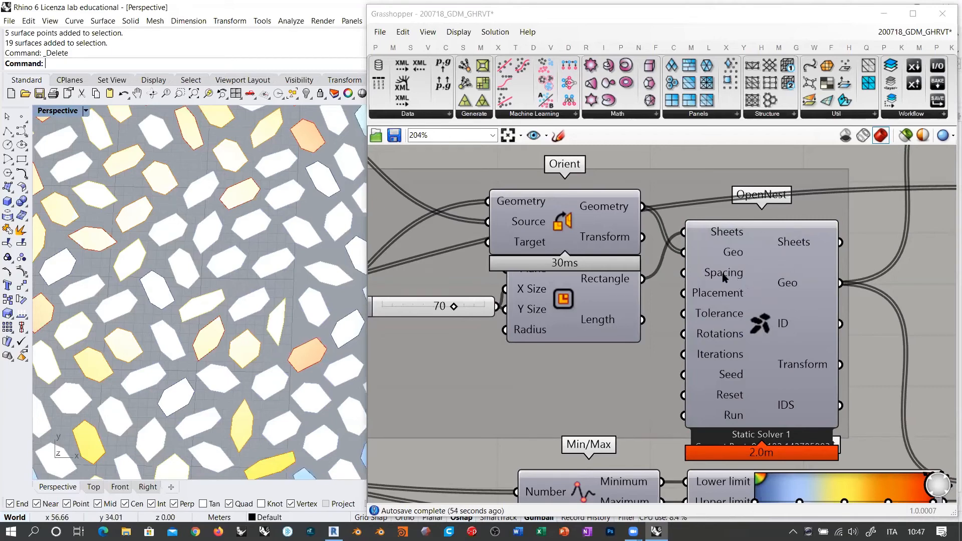
pyautogui.moveTo(723, 273)
pyautogui.moveTo(722, 338)
pyautogui.moveTo(712, 358)
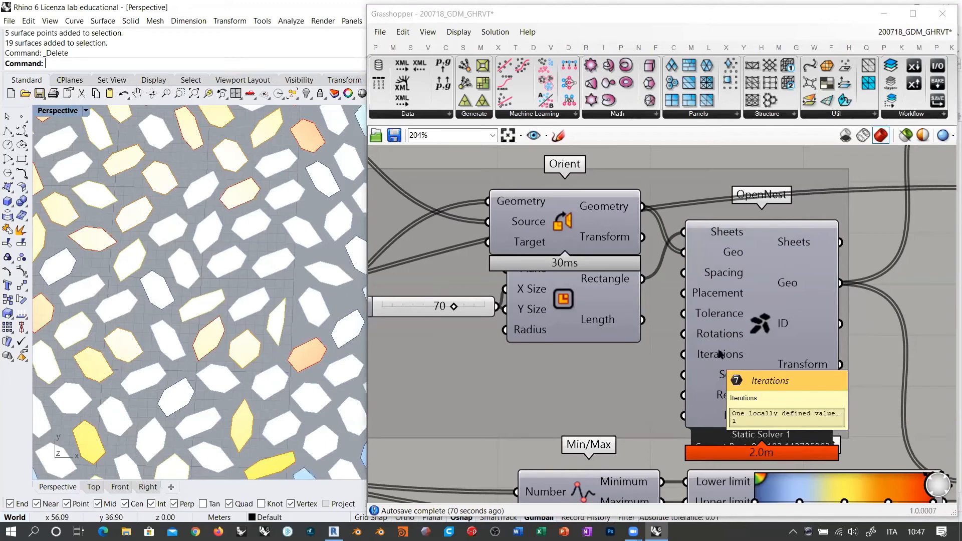
pyautogui.scroll(-3, 744, 298)
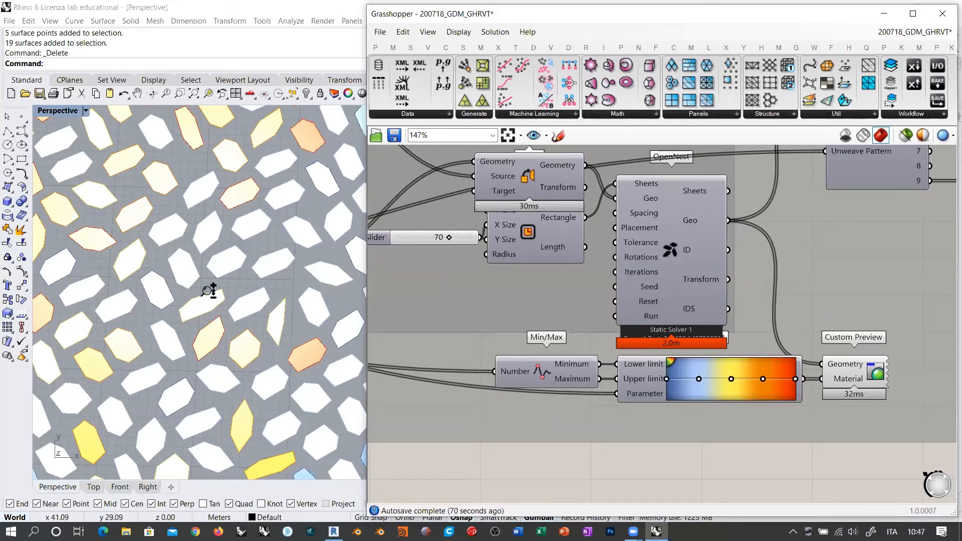
pyautogui.scroll(-5, 210, 344)
pyautogui.keyDown('shift'); pyautogui.moveTo(250, 329); pyautogui.dragTo(203, 329, button='right'); pyautogui.keyUp('shift')
pyautogui.scroll(-4, 204, 329)
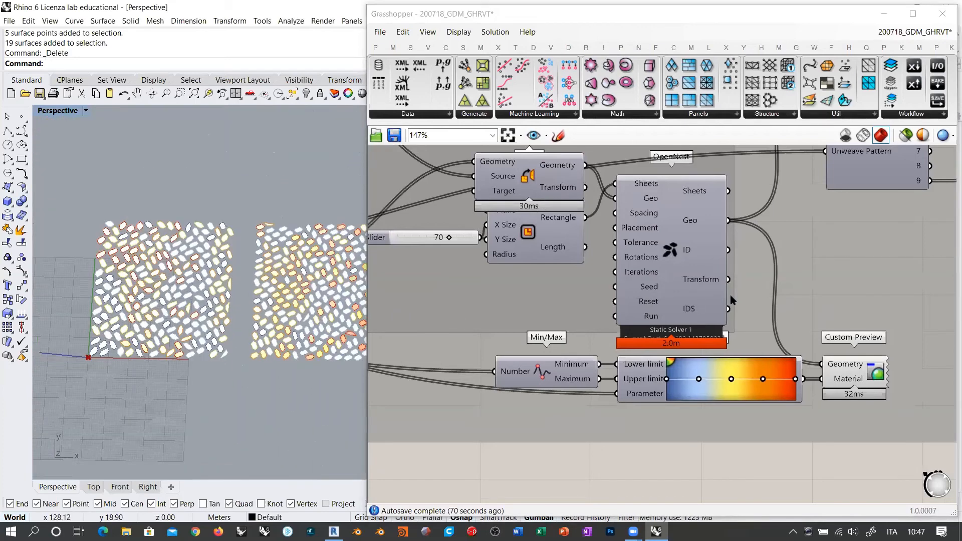
pyautogui.moveTo(296, 317)
pyautogui.keyDown('shift'); pyautogui.mouseDown(button='right')
pyautogui.moveTo(260, 308)
pyautogui.moveTo(278, 318)
pyautogui.mouseUp(button='right'); pyautogui.keyUp('shift')
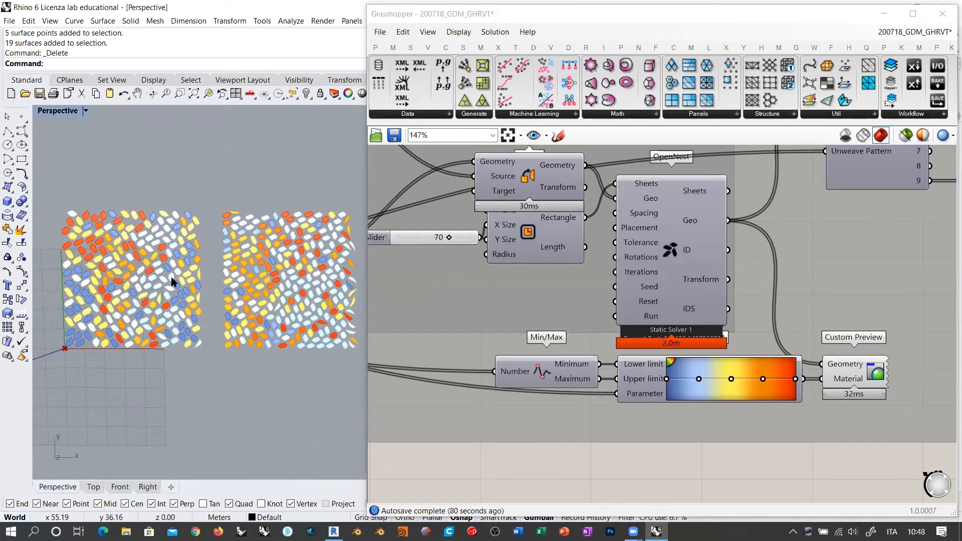
# Turn off the preview of the Custom Preview component that colours the OpenNest panels.
pyautogui.moveTo(753, 338); pyautogui.dragTo(604, 414, button='right')
pyautogui.scroll(-2, 532, 305)
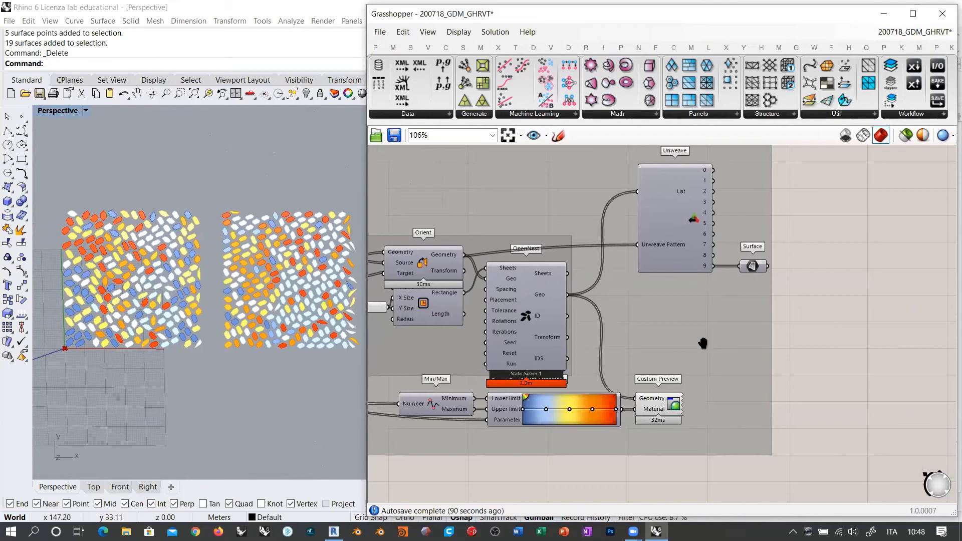
pyautogui.moveTo(702, 343); pyautogui.dragTo(750, 346, button='right')
pyautogui.click(719, 409)
pyautogui.hotkey('ctrl', 'q')
pyautogui.moveTo(576, 342); pyautogui.dragTo(697, 340, button='right')
pyautogui.scroll(-1, 696, 340)
pyautogui.scroll(-1, 697, 341)
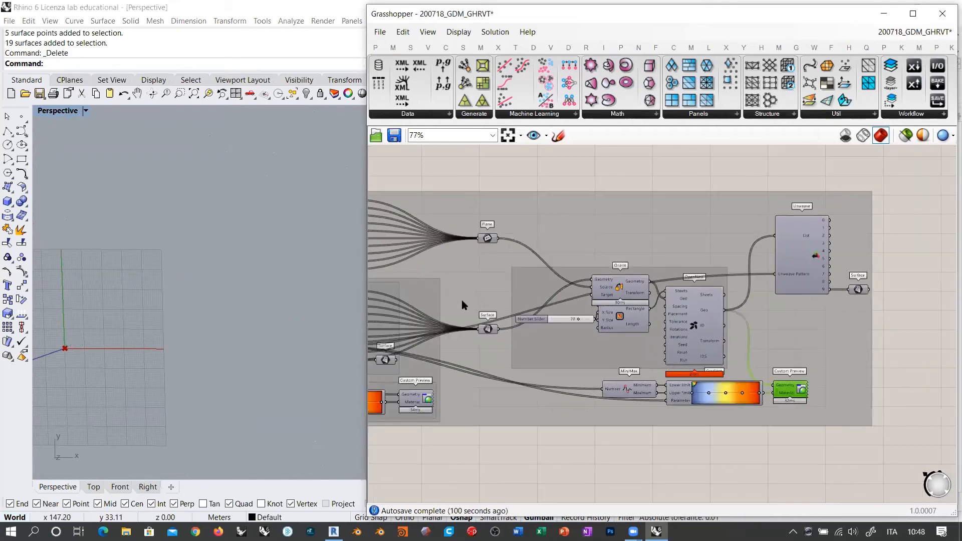
# Turn on the preview of the Surface parameter beside the lower Unweave and view that cluster's façade panels in Rhino.
pyautogui.moveTo(397, 356); pyautogui.dragTo(444, 346, button='right')
pyautogui.click(431, 351)
pyautogui.moveTo(173, 374); pyautogui.dragTo(223, 301, button='right')
pyautogui.click(453, 451)
pyautogui.scroll(8, 204, 336)
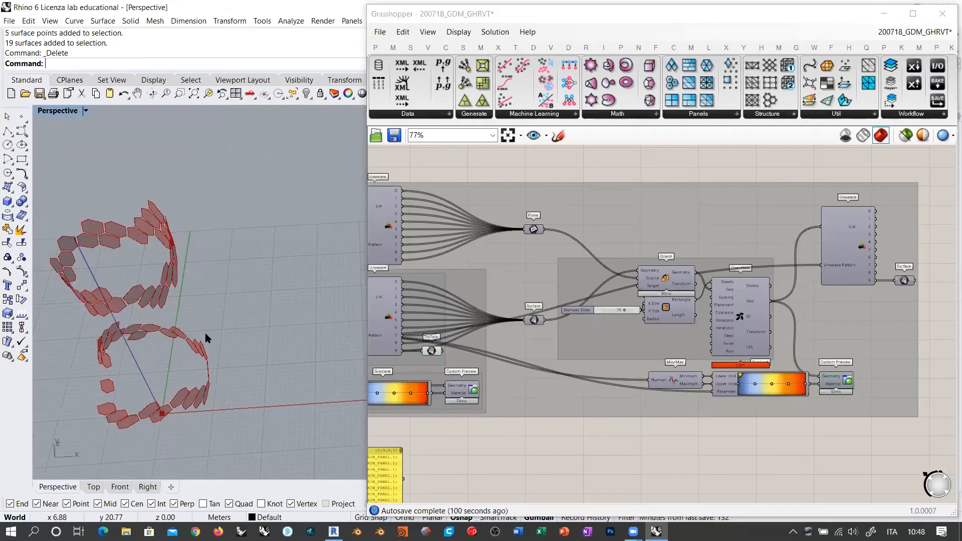
pyautogui.moveTo(205, 332); pyautogui.dragTo(192, 343, button='right')
pyautogui.scroll(-2, 192, 342)
# Show the Surface parameter on output 9 of the Unweave after OpenNest, and compare its nested panels with the façade cluster.
pyautogui.moveTo(905, 282); pyautogui.dragTo(635, 327, button='right')
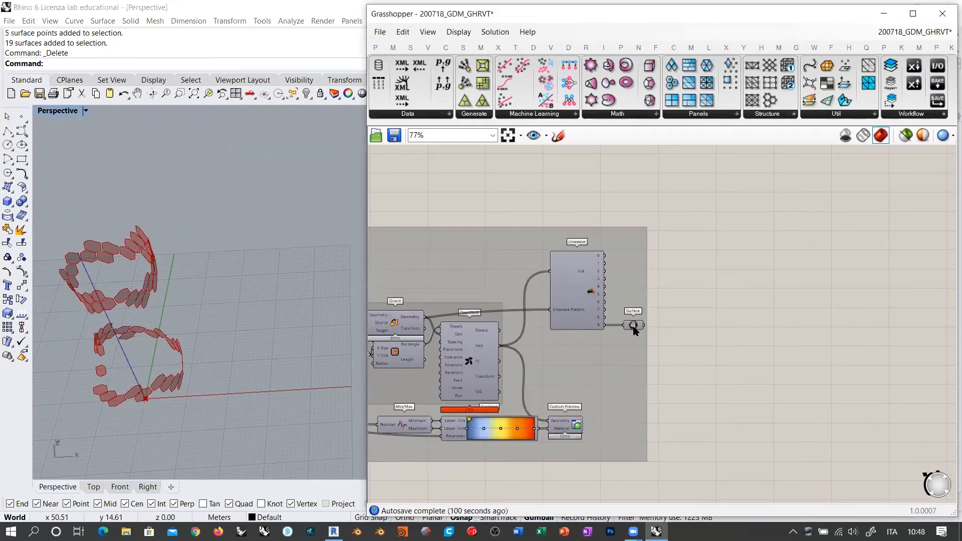
pyautogui.scroll(3, 634, 327)
pyautogui.click(635, 327)
pyautogui.click(725, 328)
pyautogui.moveTo(226, 307); pyautogui.dragTo(188, 315, button='right')
pyautogui.scroll(-3, 244, 312)
pyautogui.scroll(-3, 188, 316)
pyautogui.moveTo(289, 298); pyautogui.dragTo(327, 280, button='right')
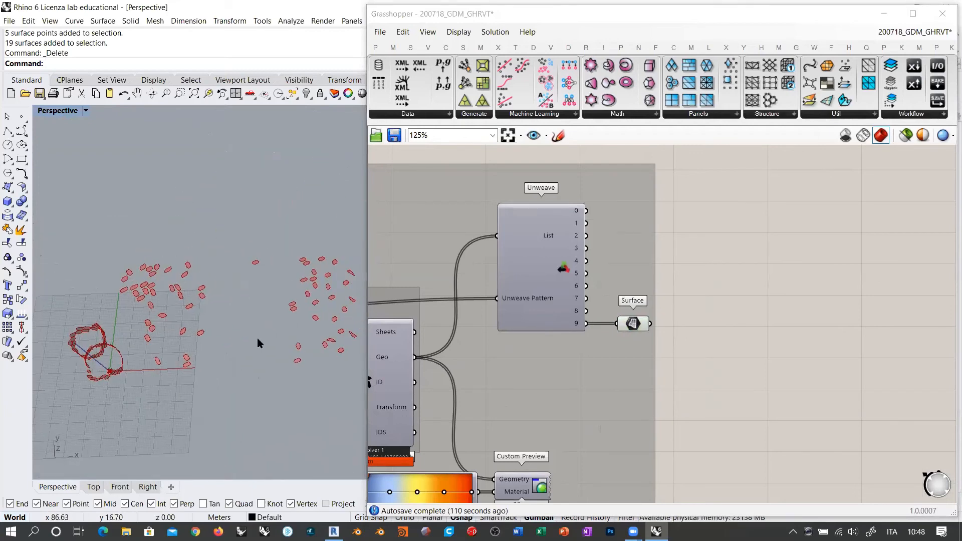
pyautogui.moveTo(197, 341); pyautogui.dragTo(194, 318, button='right')
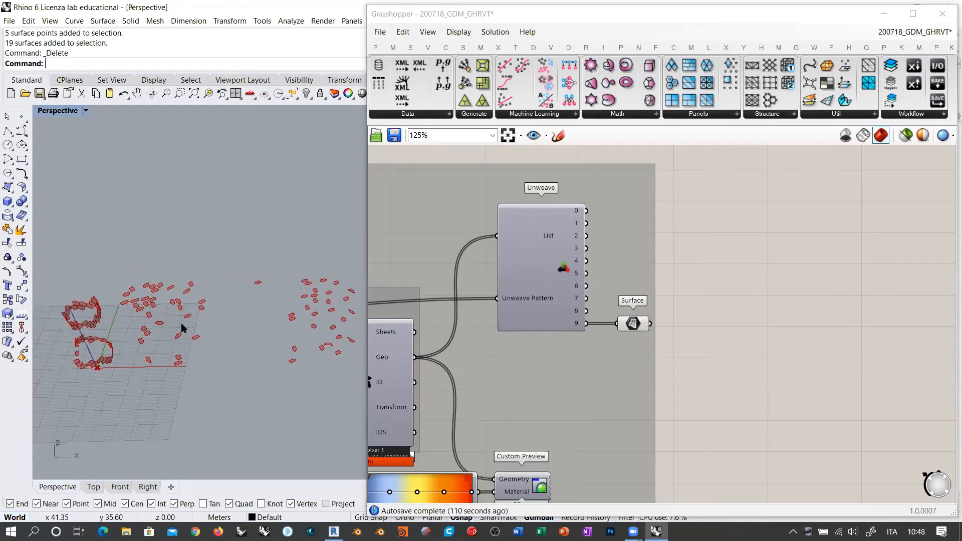
# Highlight the nested output 9 panels and review the entire clustering and nesting group on the canvas.
pyautogui.click(633, 323)
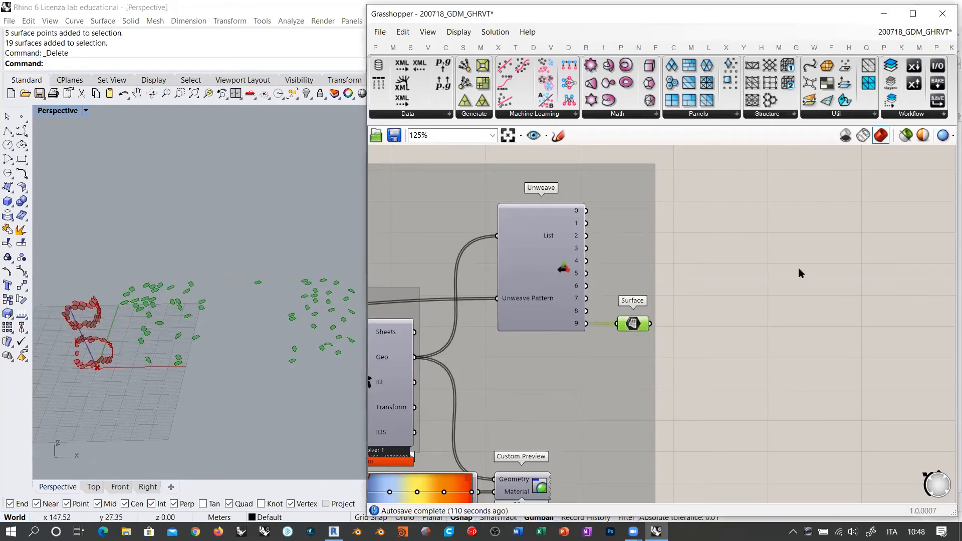
pyautogui.scroll(-2, 798, 267)
pyautogui.moveTo(772, 335); pyautogui.dragTo(804, 337, button='right')
pyautogui.scroll(-2, 803, 336)
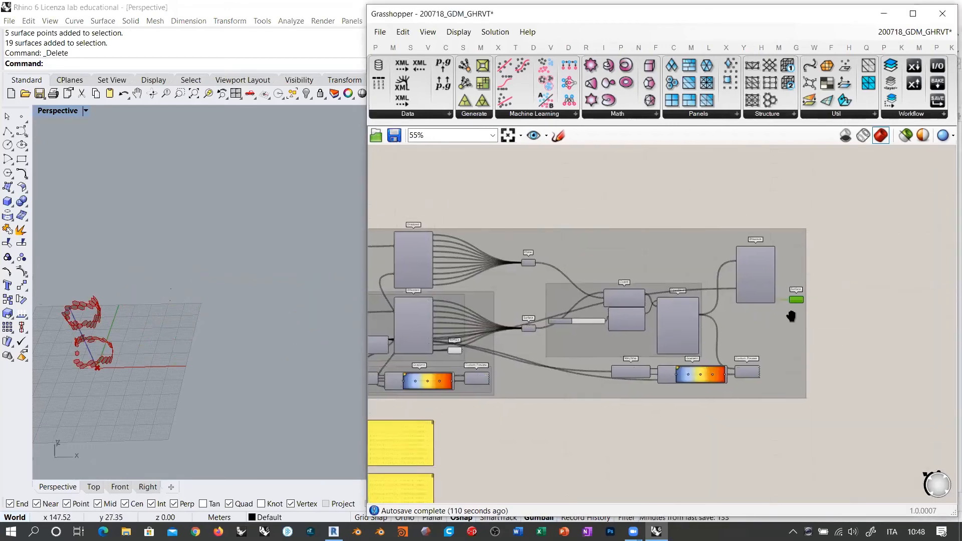
pyautogui.scroll(-2, 835, 302)
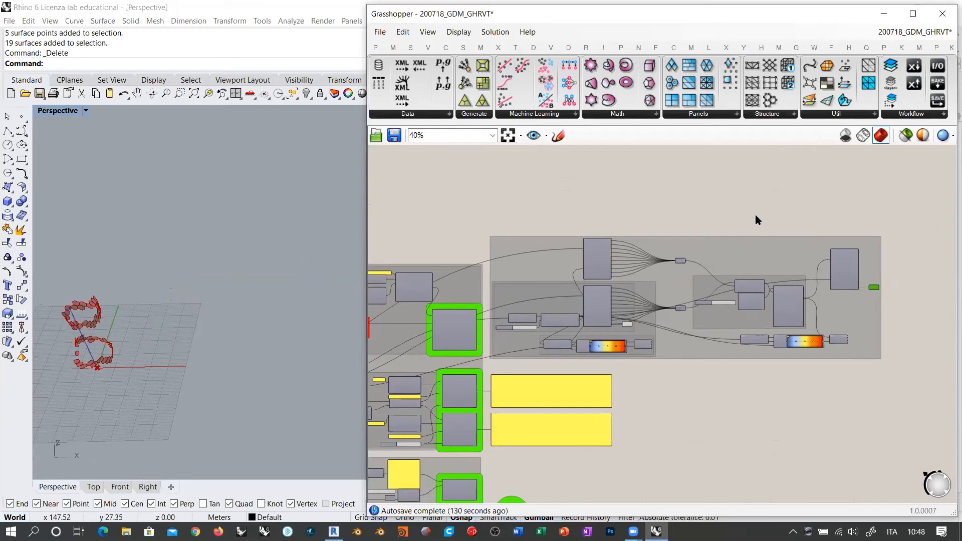
pyautogui.moveTo(908, 228); pyautogui.dragTo(484, 377)
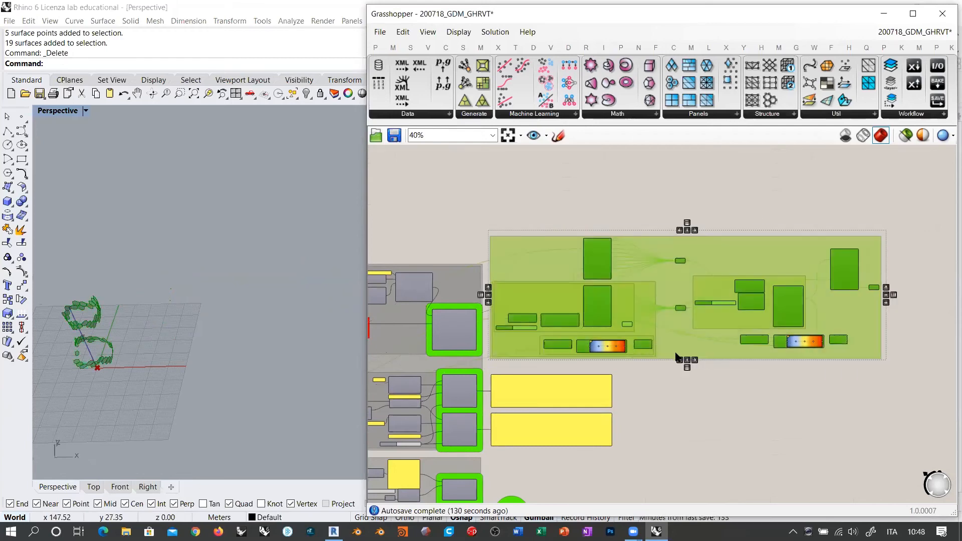
pyautogui.click(744, 387)
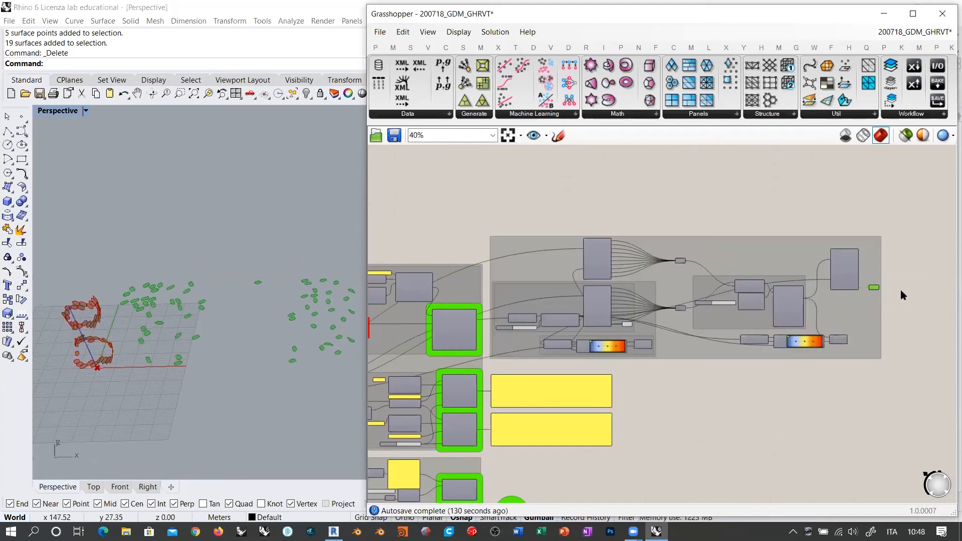
# Turn on the preview of the ggRvt Level component and view its levels along the vertical axis in Rhino.
pyautogui.moveTo(268, 243); pyautogui.dragTo(339, 263, button='right')
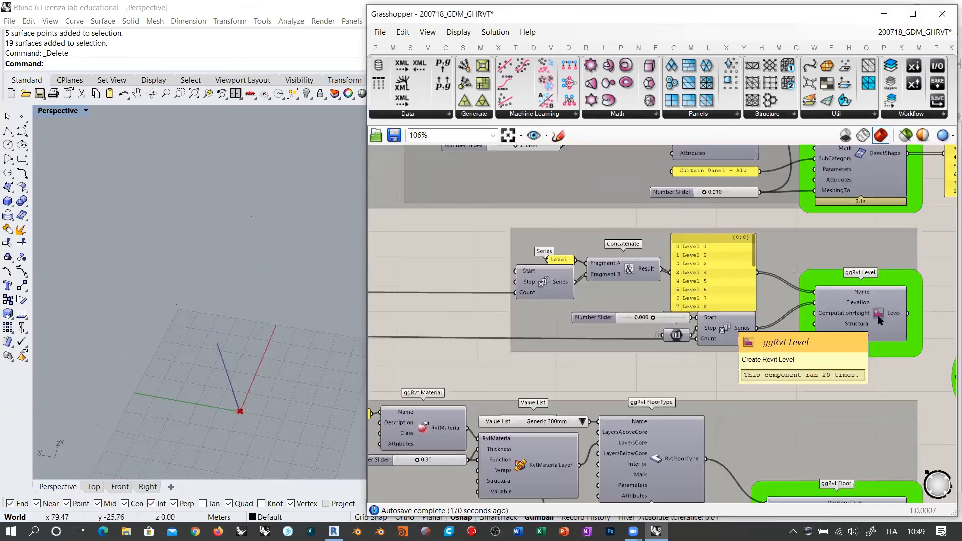
pyautogui.click(790, 383)
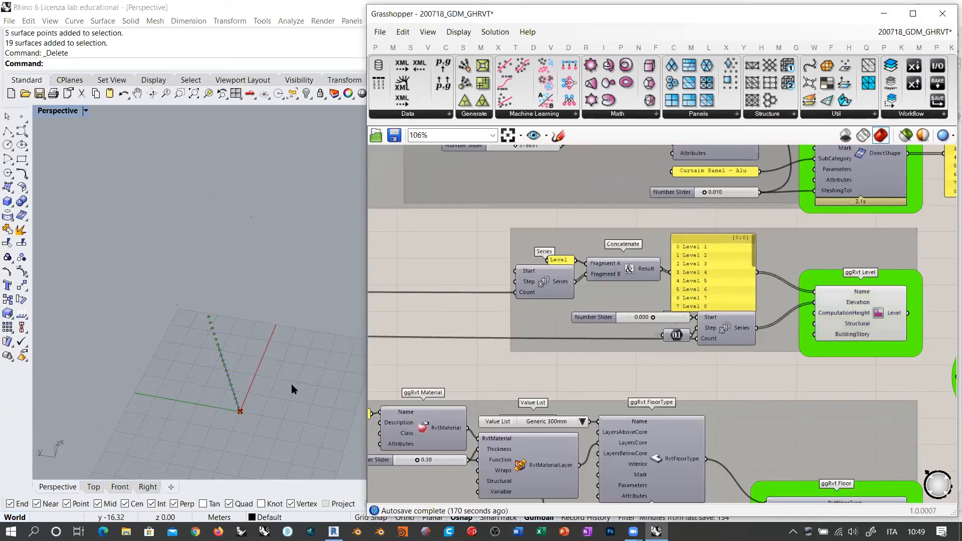
pyautogui.moveTo(290, 384); pyautogui.dragTo(203, 263, button='right')
pyautogui.moveTo(638, 309); pyautogui.dragTo(640, 328, button='right')
# Examine how Series and Concatenate build the level names and how the second Series supplies elevations to ggRvt Level.
pyautogui.scroll(4, 623, 287)
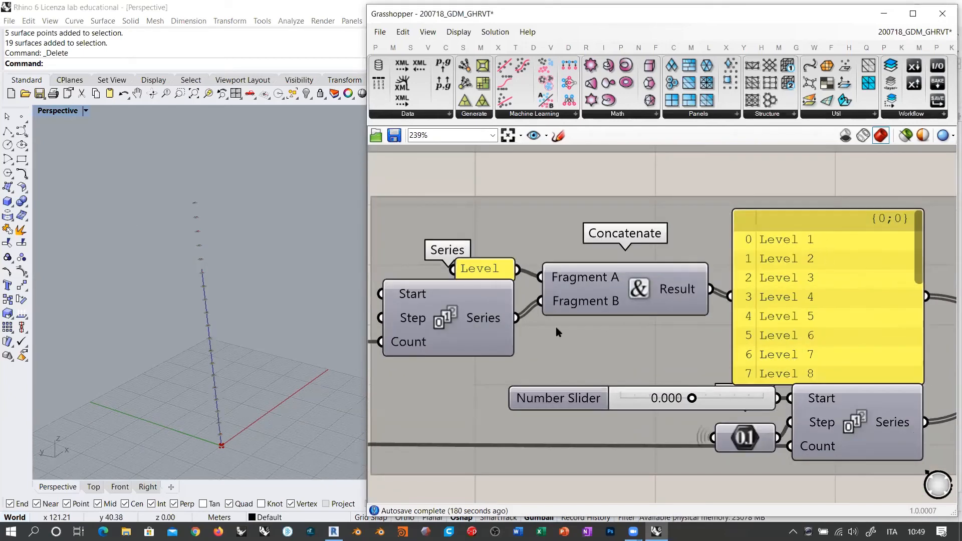
pyautogui.moveTo(425, 294); pyautogui.dragTo(505, 287, button='right')
pyautogui.moveTo(492, 292)
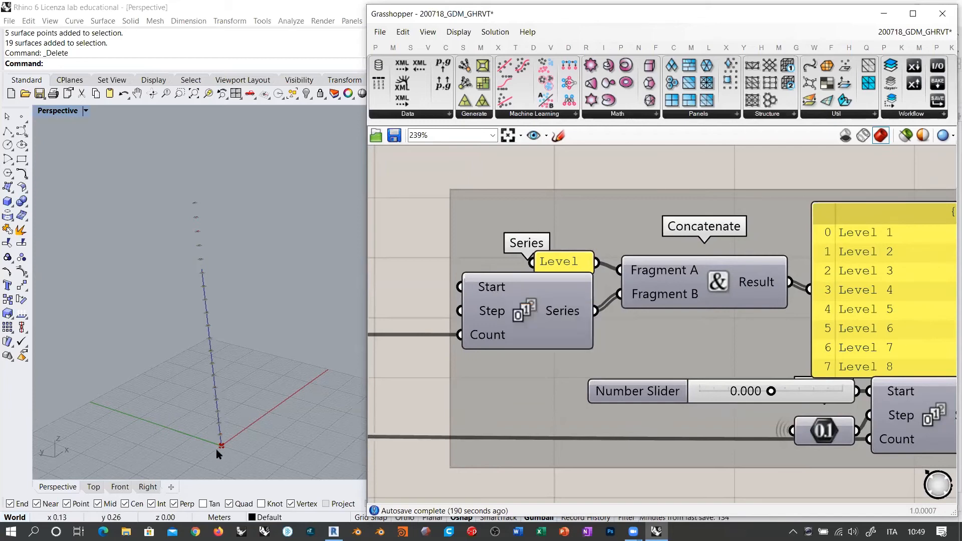
pyautogui.moveTo(616, 299); pyautogui.dragTo(620, 295)
pyautogui.click(557, 264)
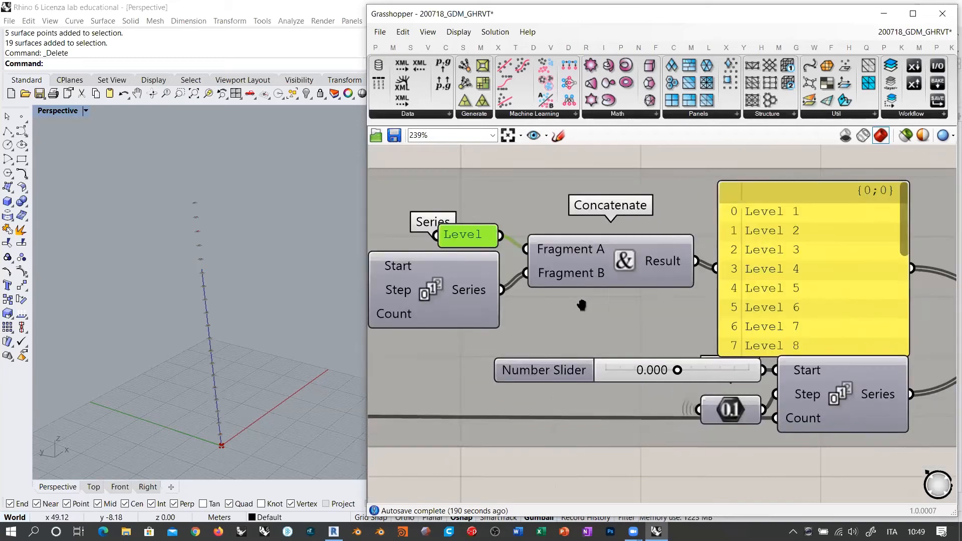
pyautogui.moveTo(692, 343)
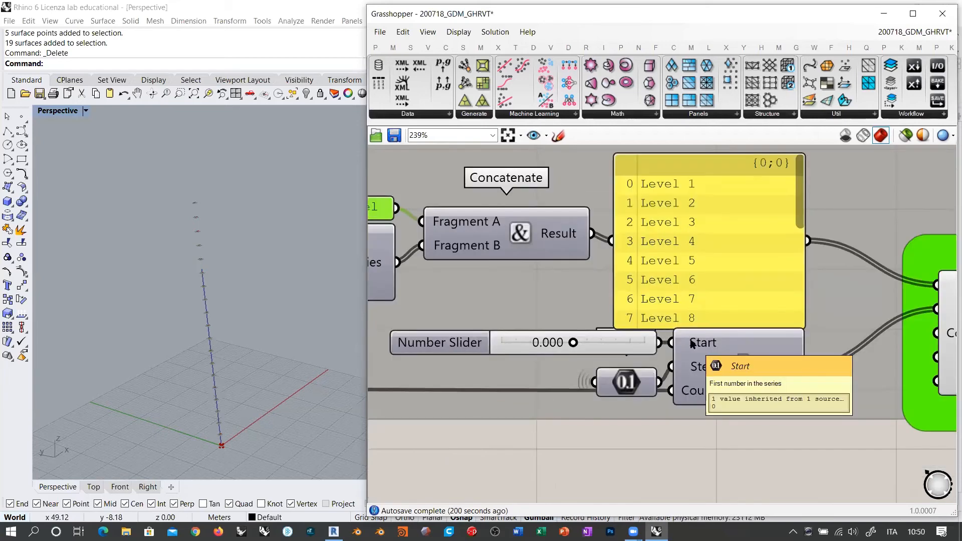
pyautogui.scroll(-3, 692, 343)
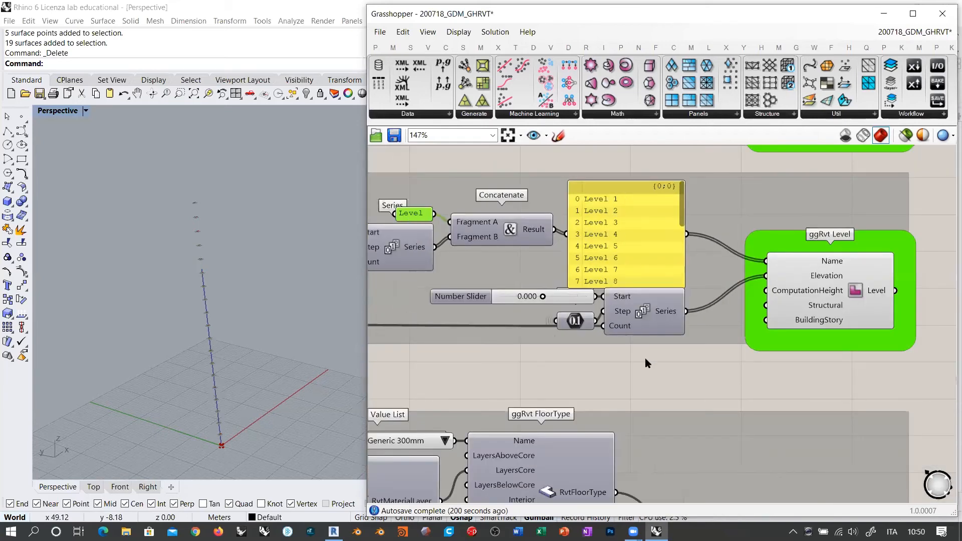
pyautogui.click(645, 358)
pyautogui.moveTo(251, 286); pyautogui.dragTo(145, 221, button='right')
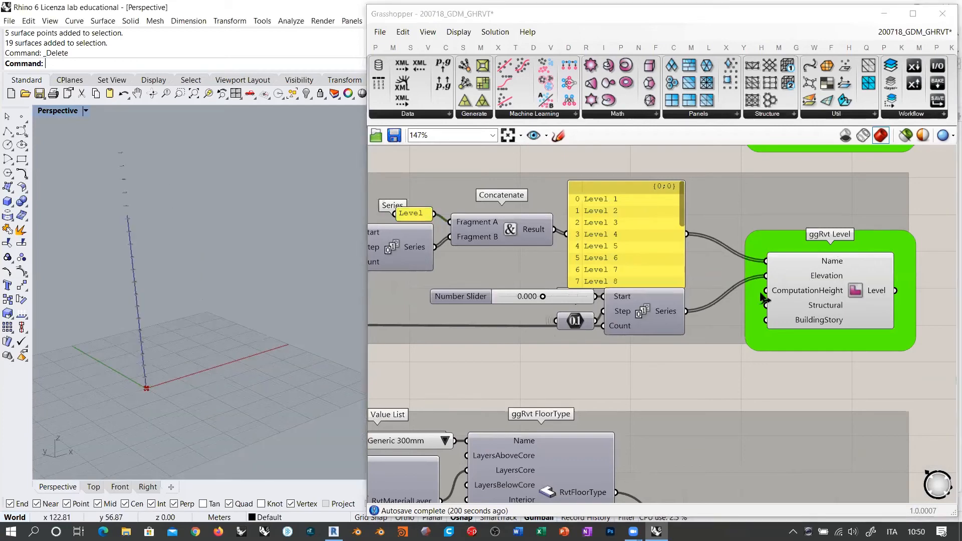
# Turn on the preview of the ggRvt Floor component and view its floor slabs in the Rhino perspective.
pyautogui.moveTo(765, 269); pyautogui.dragTo(768, 233, button='right')
pyautogui.scroll(-4, 769, 233)
pyautogui.moveTo(736, 276); pyautogui.dragTo(746, 229, button='right')
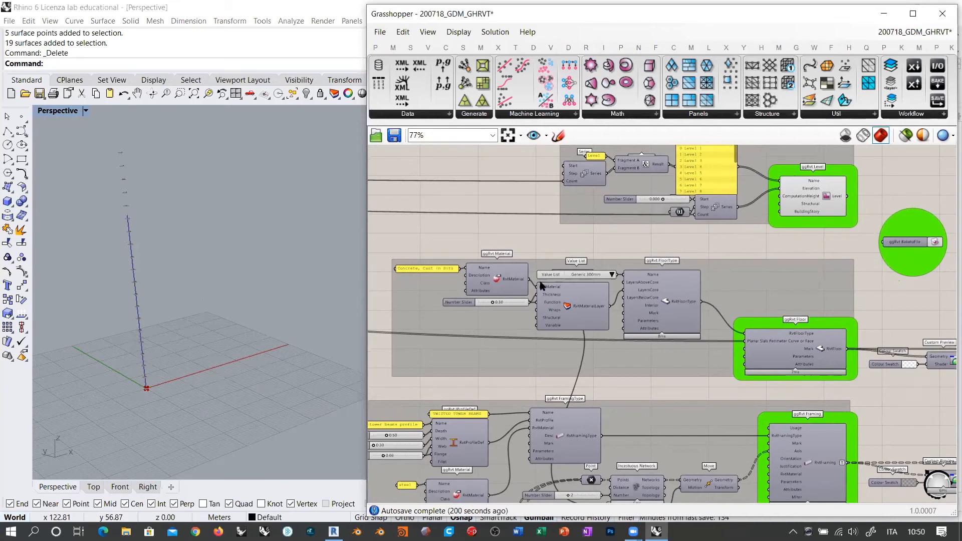
pyautogui.click(830, 347)
pyautogui.hotkey('ctrl', 'q')
pyautogui.click(900, 299)
pyautogui.moveTo(146, 298); pyautogui.dragTo(205, 273, button='right')
# Widen the Grasshopper window over the Rhino viewport and display the set of ggRvt components.
pyautogui.scroll(6, 536, 303)
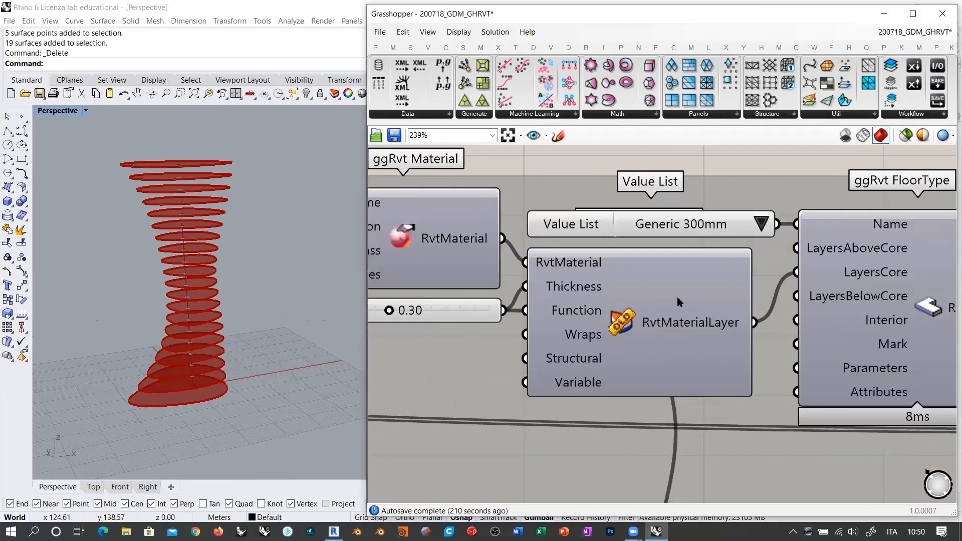
pyautogui.scroll(-2, 685, 316)
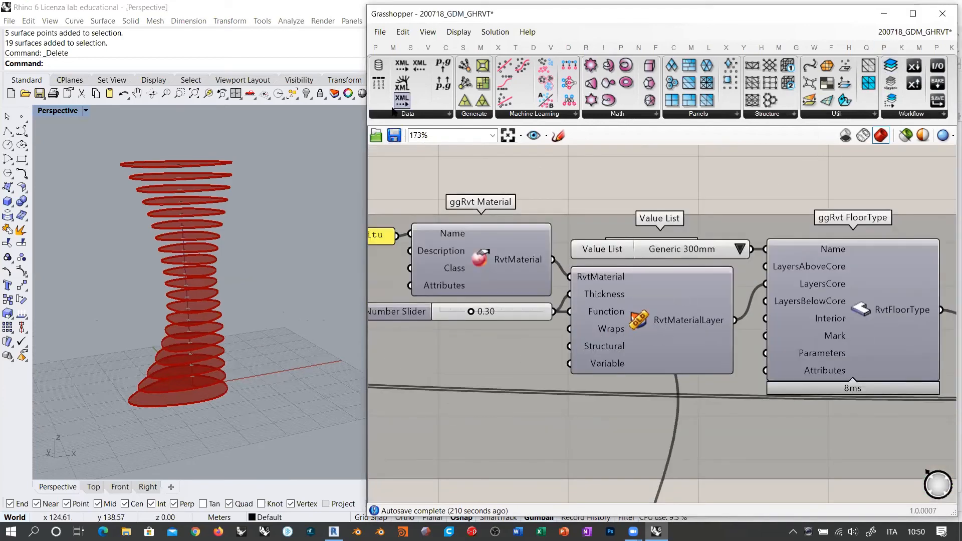
pyautogui.moveTo(365, 142); pyautogui.dragTo(185, 142)
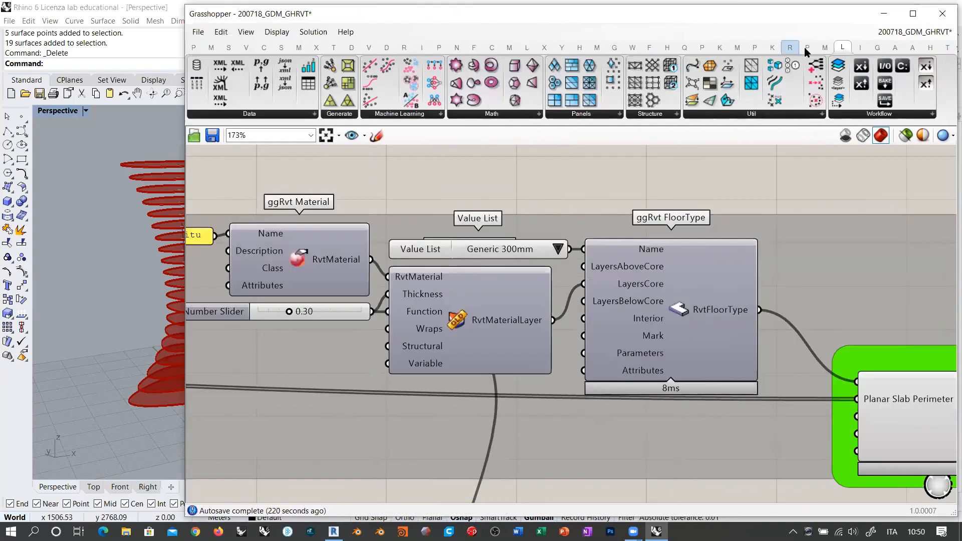
pyautogui.click(791, 47)
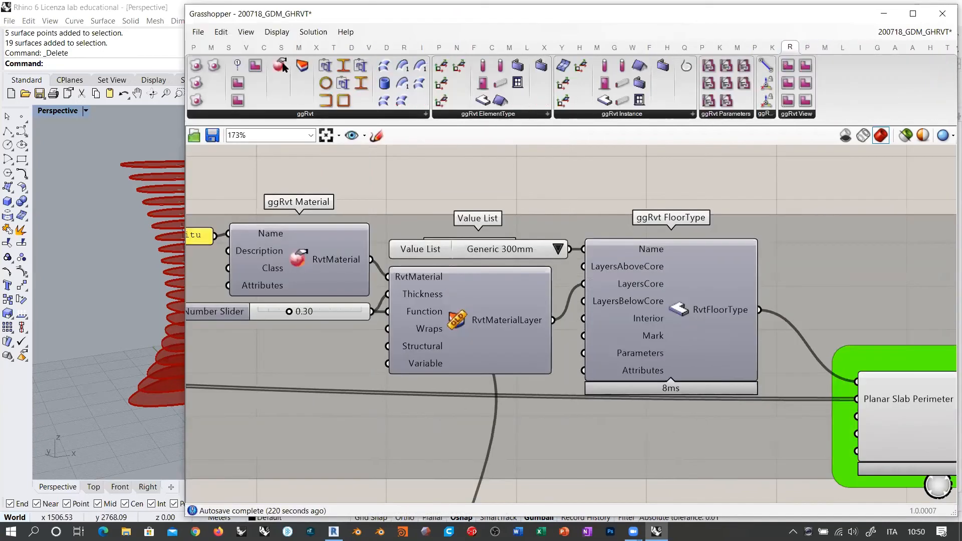
# Add a new ggRvt MaterialLayer component and align it directly below the old one in the floor group.
pyautogui.click(482, 461)
pyautogui.moveTo(391, 322); pyautogui.dragTo(573, 236, button='right')
pyautogui.scroll(-1, 573, 236)
pyautogui.moveTo(284, 244); pyautogui.dragTo(296, 244, button='right')
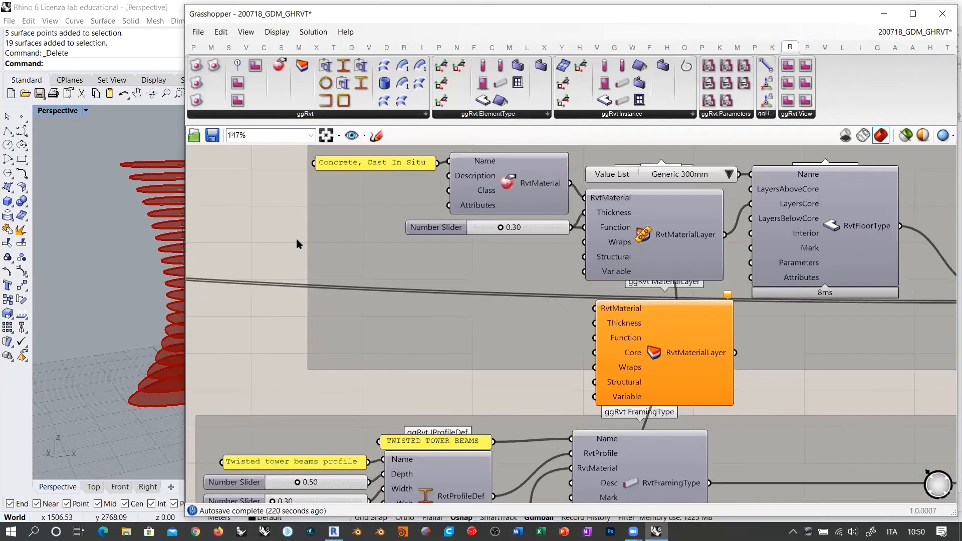
pyautogui.moveTo(695, 338); pyautogui.dragTo(725, 331, button='right')
pyautogui.moveTo(719, 333); pyautogui.dragTo(708, 318)
pyautogui.click(575, 373)
# Wire RvtMaterial and the 0.30 slider into the new MaterialLayer's RvtMaterial and Thickness inputs, keeping its Function as Structure.
pyautogui.moveTo(608, 259); pyautogui.dragTo(611, 310, button='right')
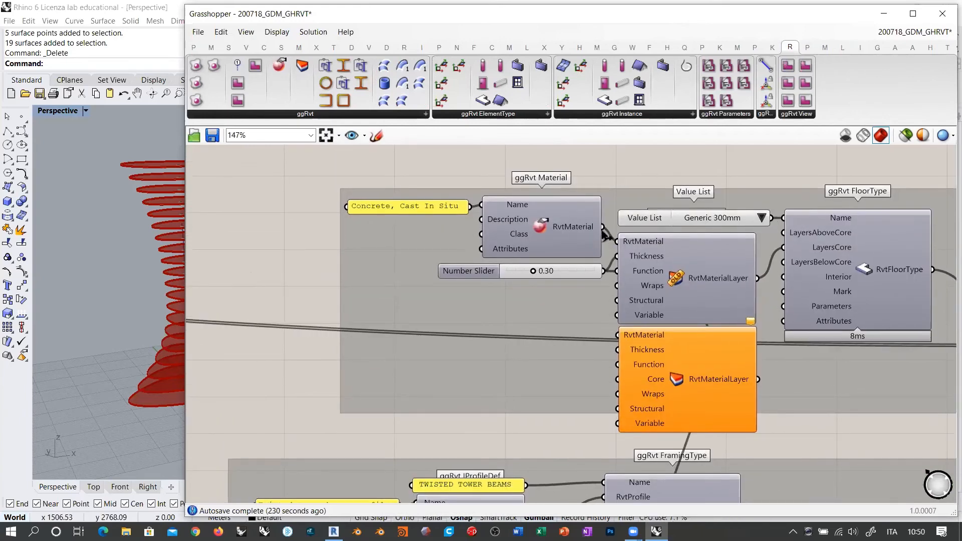
pyautogui.moveTo(603, 227); pyautogui.dragTo(614, 332)
pyautogui.moveTo(604, 271); pyautogui.dragTo(617, 350)
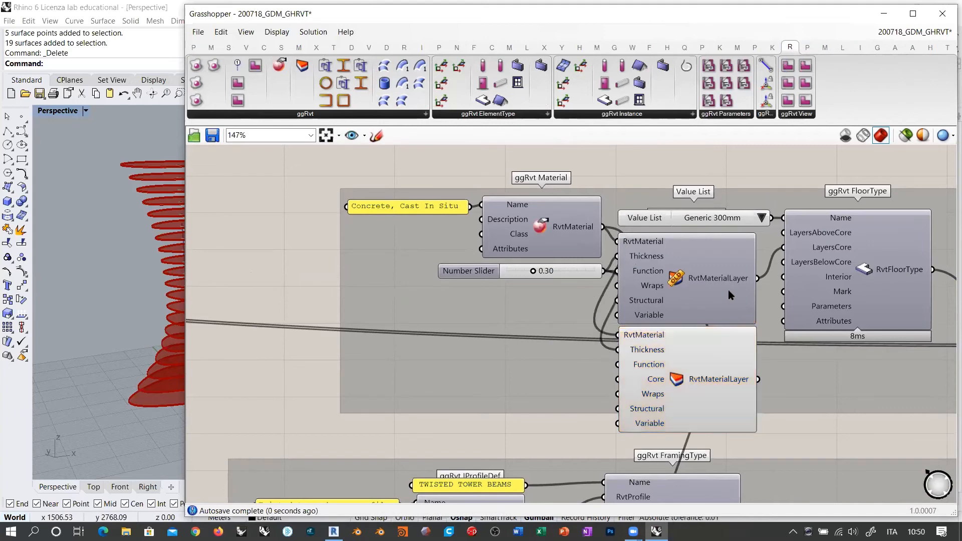
pyautogui.rightClick(648, 366)
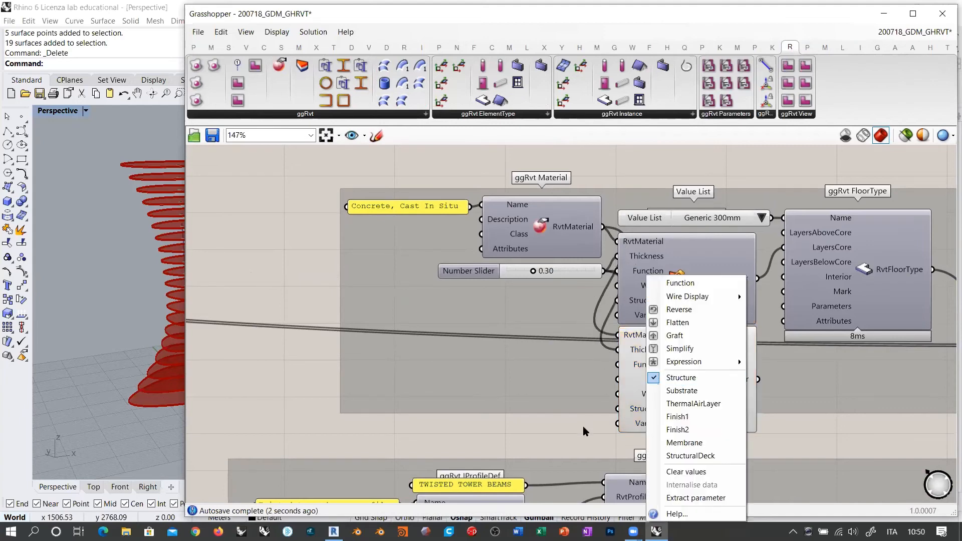
pyautogui.click(683, 381)
# Add two Boolean Toggles set to True and connect them to the Core and Structural inputs of the new MaterialLayer.
pyautogui.doubleClick(537, 445)
pyautogui.write('toggle')
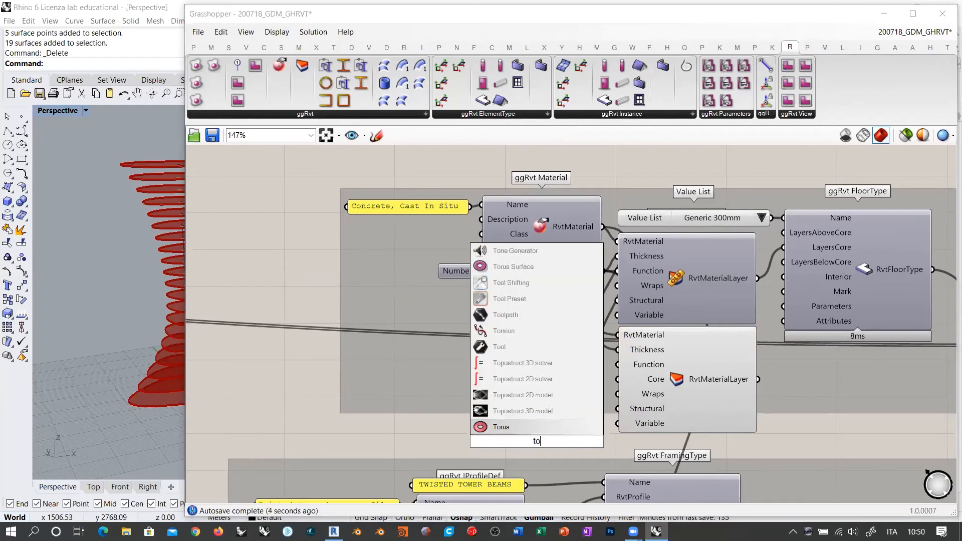
pyautogui.press('Return')
pyautogui.moveTo(551, 444); pyautogui.dragTo(620, 411)
pyautogui.click(572, 386)
pyautogui.click(563, 430)
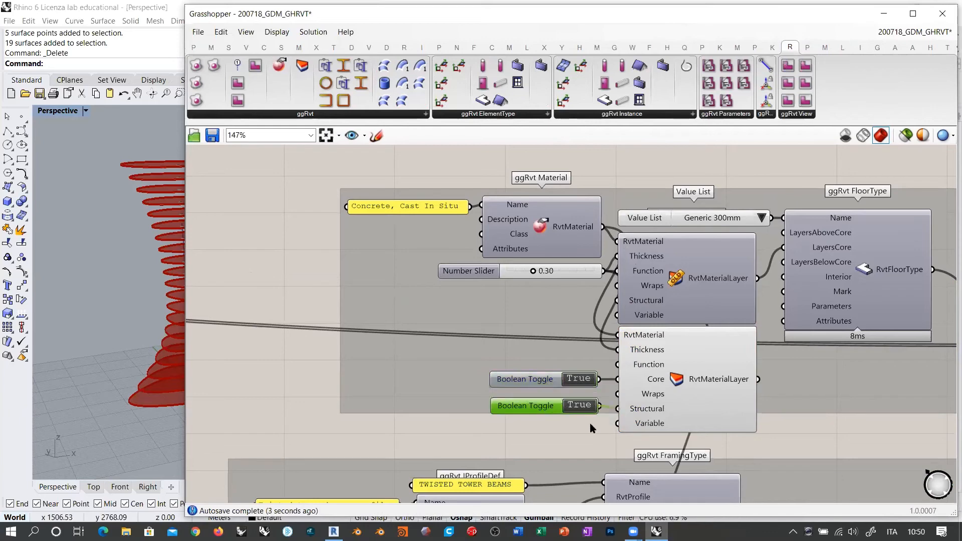
pyautogui.click(564, 418)
pyautogui.moveTo(705, 358); pyautogui.dragTo(651, 362, button='right')
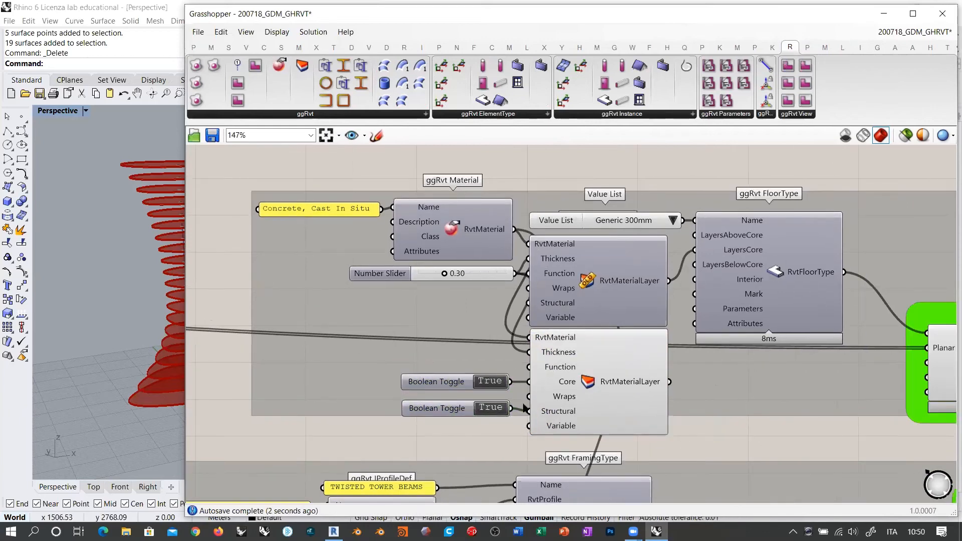
pyautogui.moveTo(449, 406); pyautogui.dragTo(449, 412)
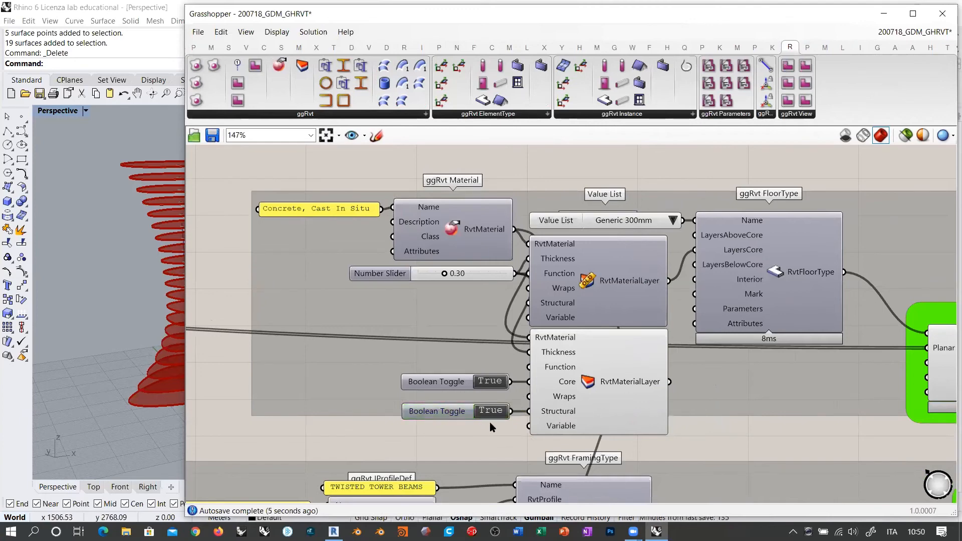
# Add a new ggRvt FloorType component above the ggRvt Floor component, beside the old FloorType.
pyautogui.moveTo(672, 385); pyautogui.dragTo(740, 415)
pyautogui.moveTo(750, 293); pyautogui.dragTo(660, 317, button='right')
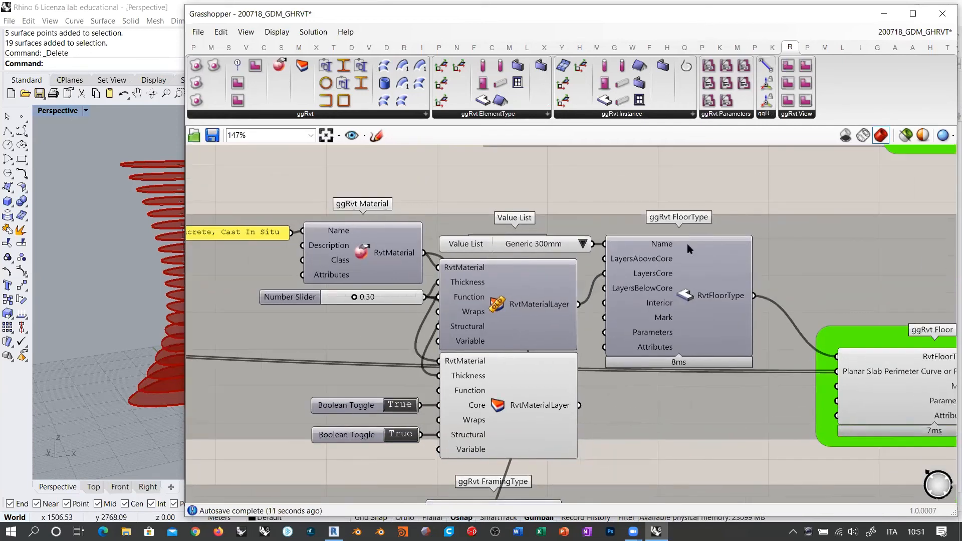
pyautogui.moveTo(483, 100); pyautogui.dragTo(851, 255)
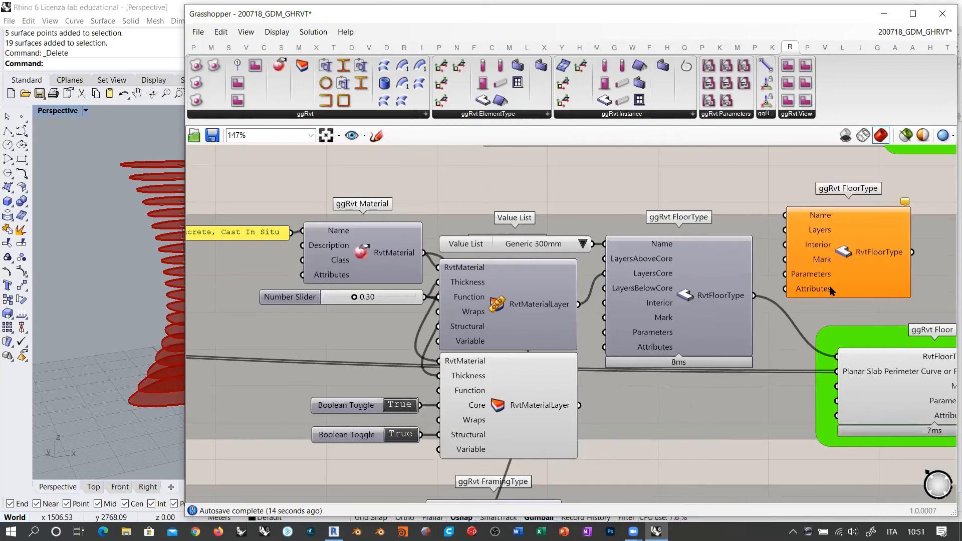
pyautogui.moveTo(701, 251); pyautogui.dragTo(620, 254, button='right')
pyautogui.moveTo(786, 259); pyautogui.dragTo(799, 261)
pyautogui.click(672, 183)
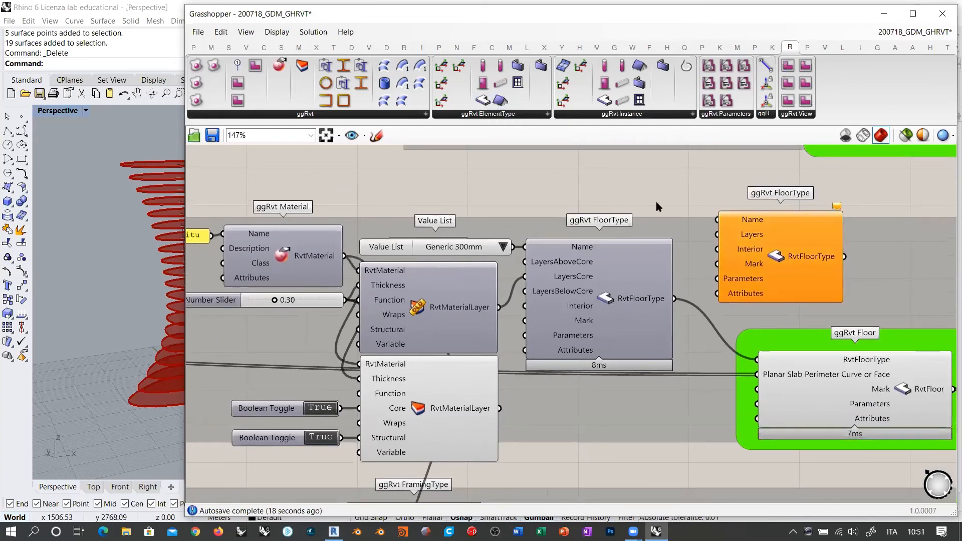
# Compare the layer inputs of the old and new FloorType components with the Core input of the new MaterialLayer.
pyautogui.click(602, 291)
pyautogui.click(589, 185)
pyautogui.moveTo(572, 297)
pyautogui.moveTo(394, 410)
pyautogui.scroll(6, 546, 264)
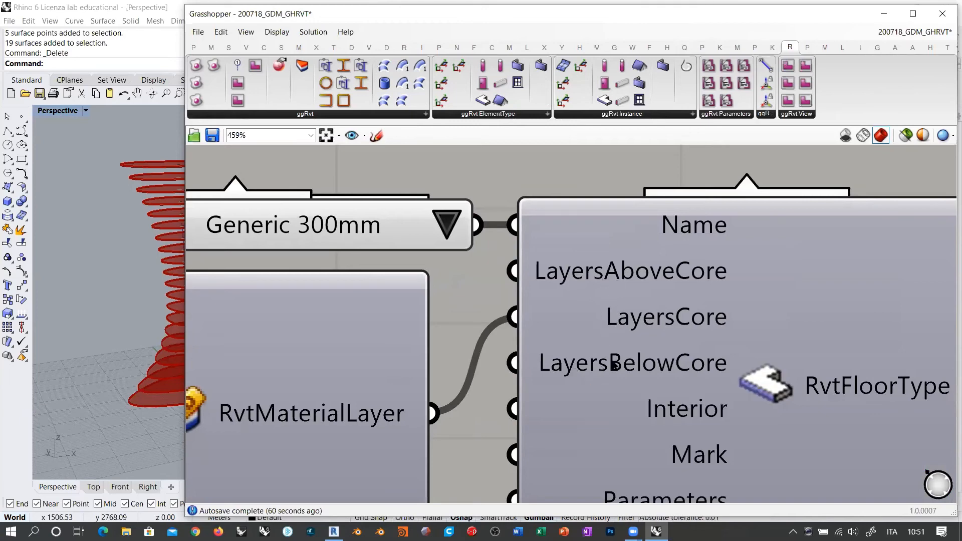
pyautogui.scroll(-4, 614, 361)
pyautogui.moveTo(808, 211); pyautogui.dragTo(635, 281, button='right')
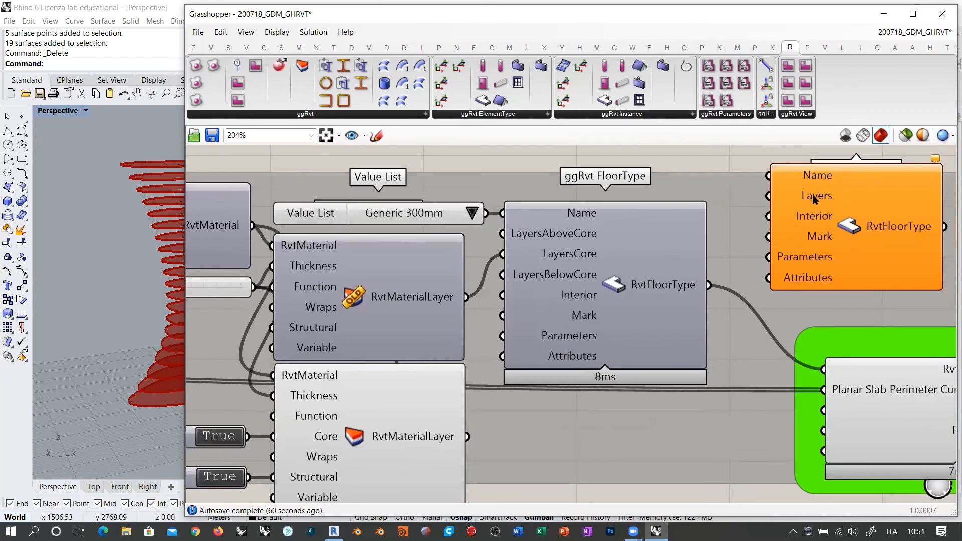
pyautogui.moveTo(814, 198)
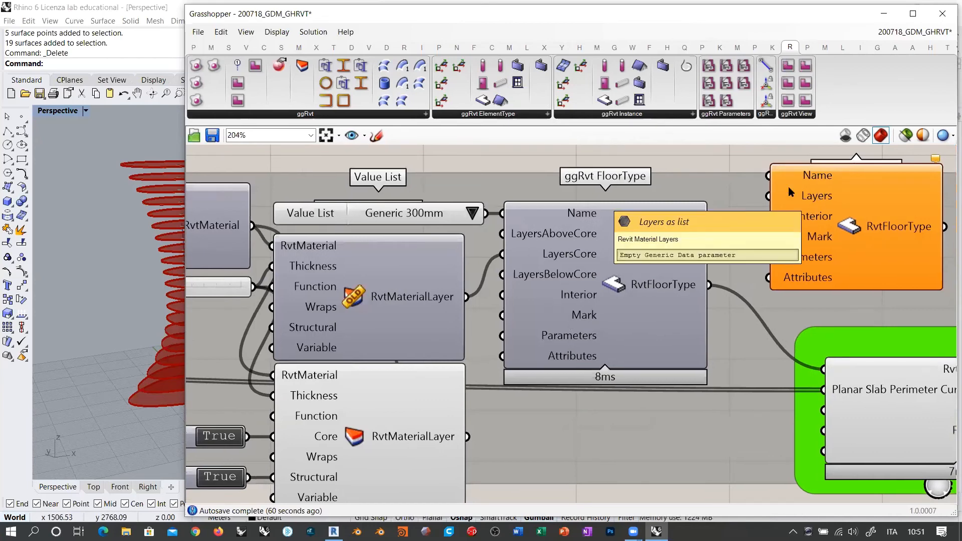
pyautogui.scroll(-3, 813, 200)
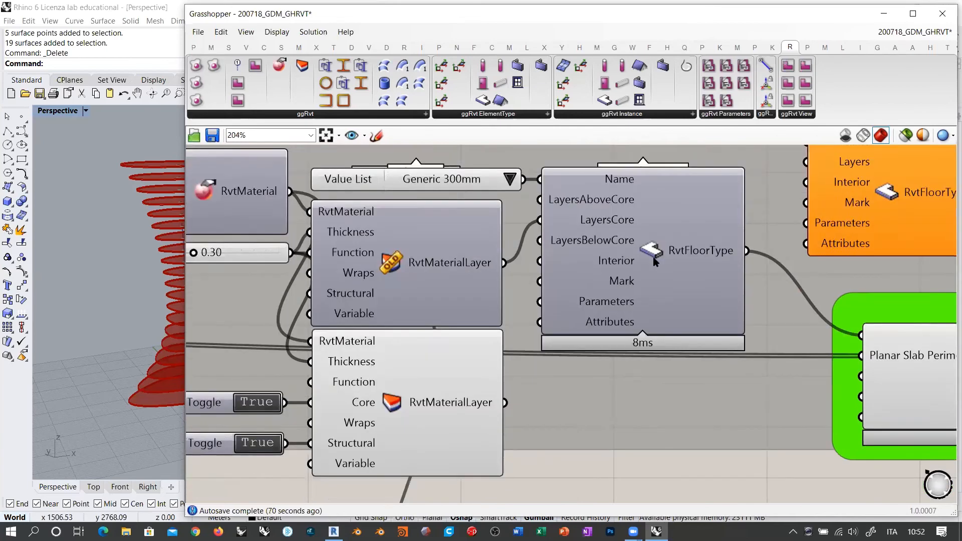
pyautogui.scroll(2, 496, 294)
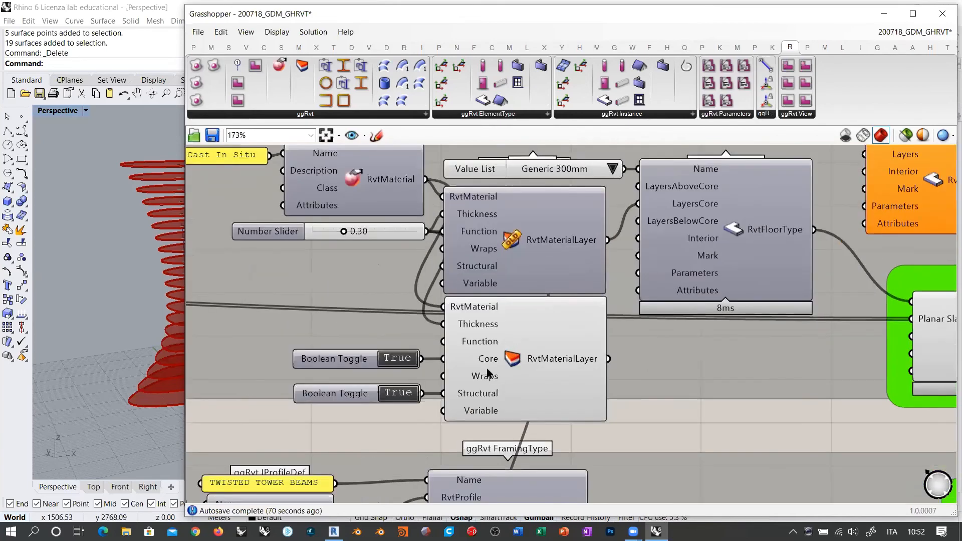
pyautogui.click(357, 362)
pyautogui.scroll(-2, 559, 338)
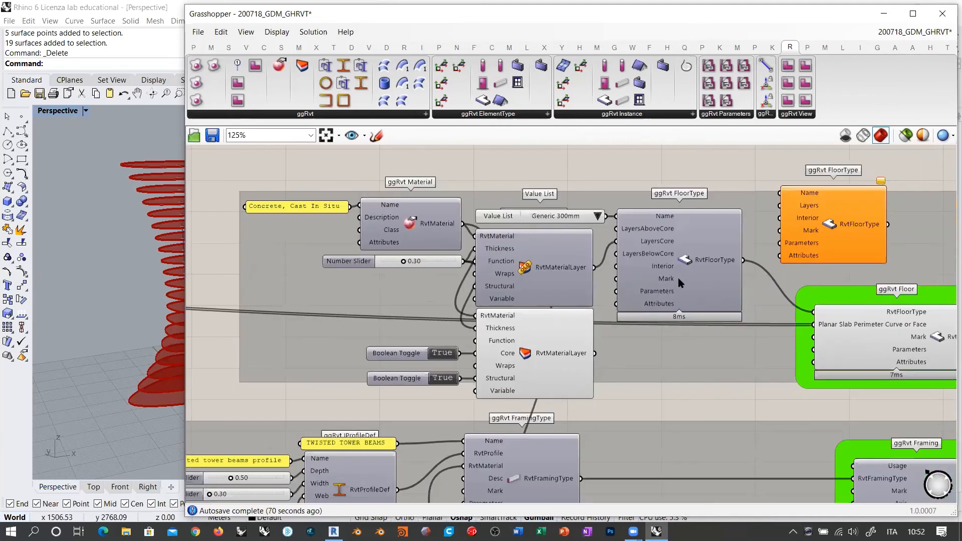
pyautogui.click(674, 265)
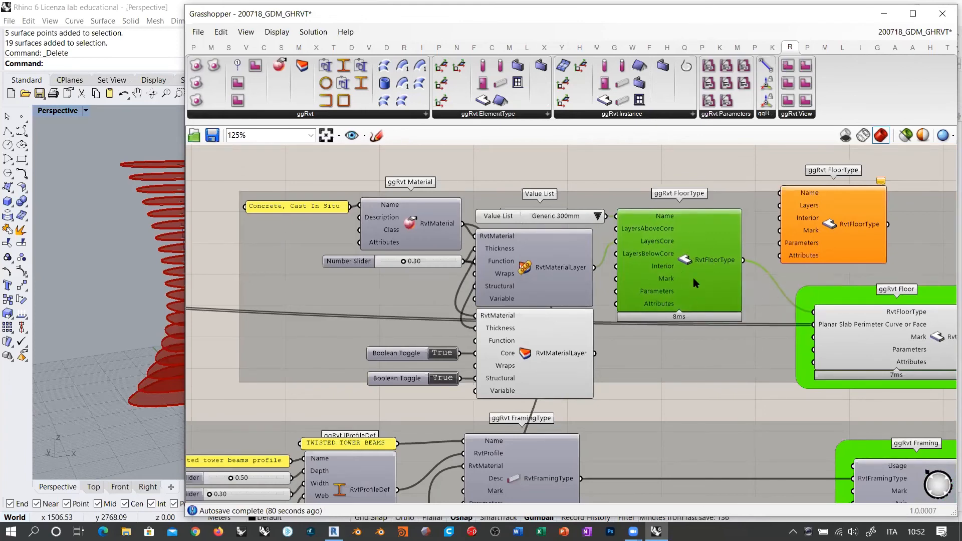
pyautogui.click(644, 189)
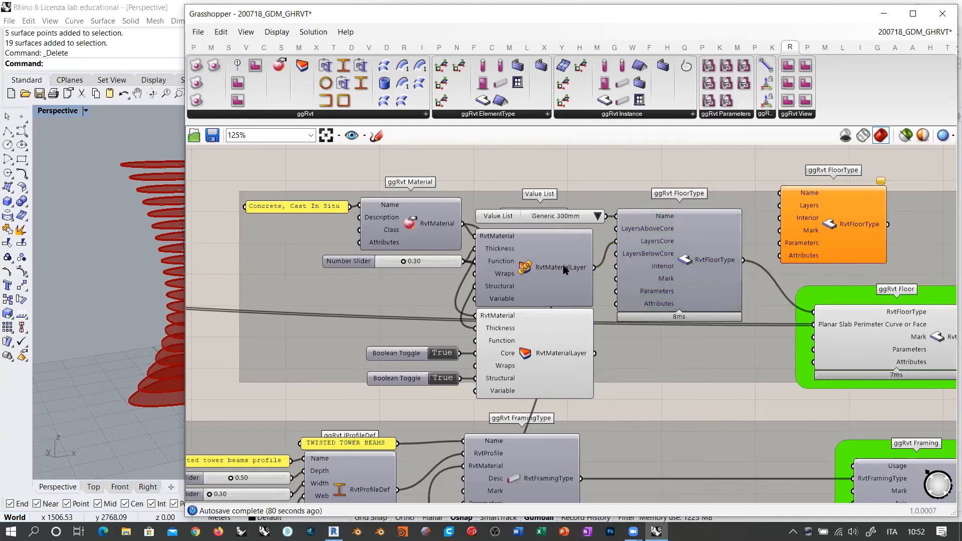
# Connect the new MaterialLayer's output to the LayersCore input of the old FloorType.
pyautogui.scroll(3, 567, 326)
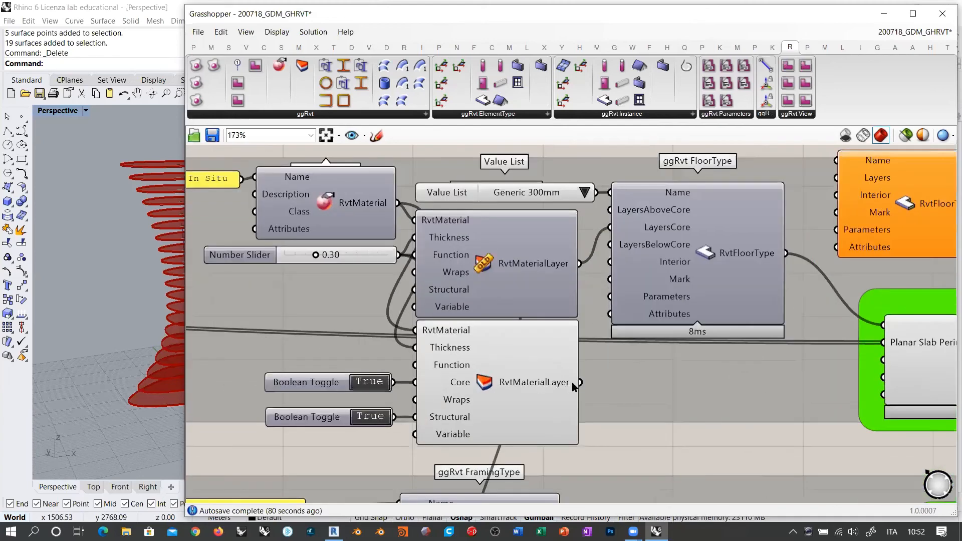
pyautogui.moveTo(580, 382); pyautogui.dragTo(609, 228)
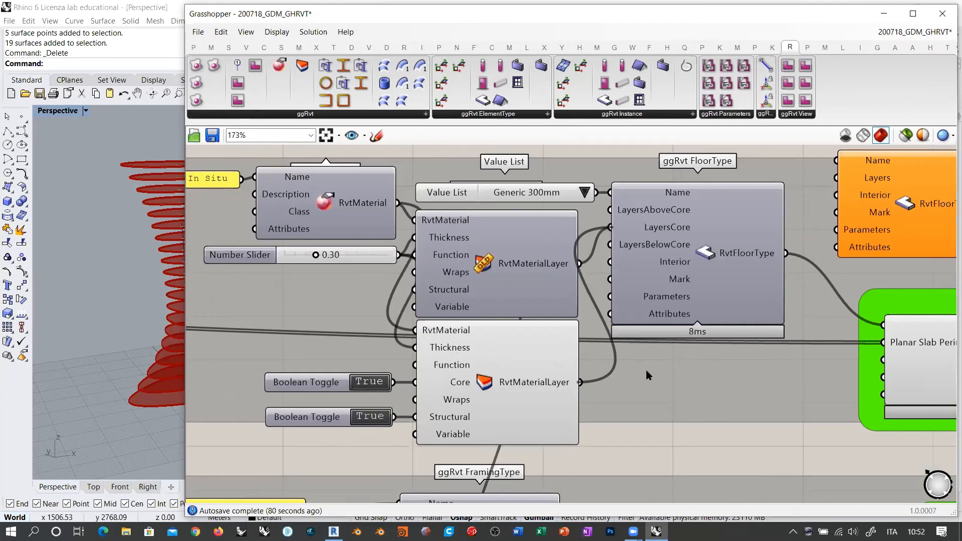
pyautogui.moveTo(666, 361); pyautogui.dragTo(456, 371, button='right')
# Connect the new FloorType's Layers input to the new MaterialLayer and its Name input to the Generic 300mm value list.
pyautogui.scroll(-1, 434, 381)
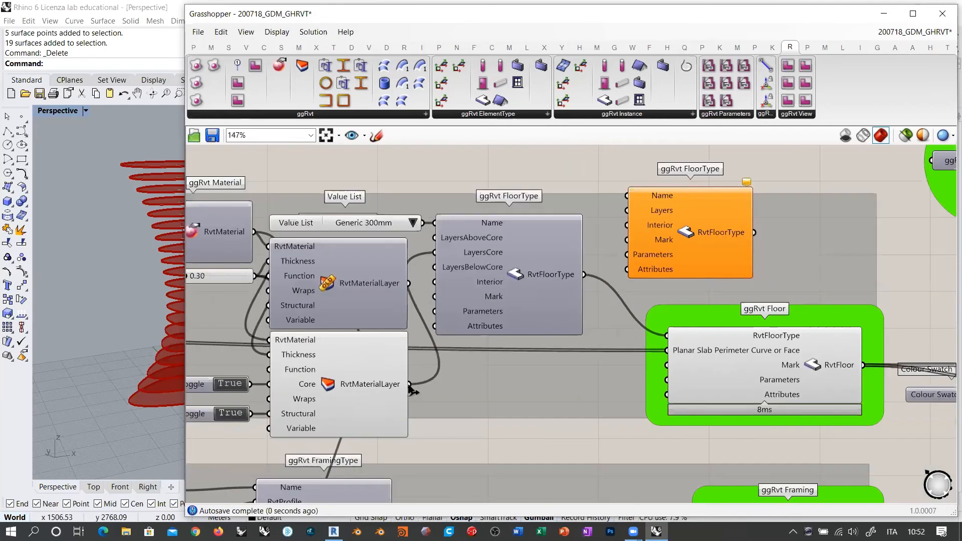
pyautogui.moveTo(410, 385); pyautogui.dragTo(628, 211)
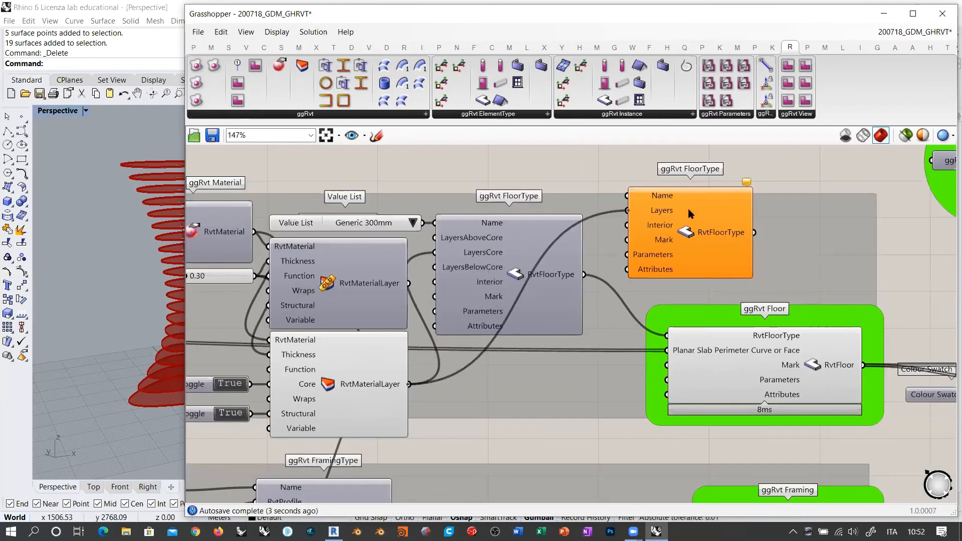
pyautogui.moveTo(688, 209); pyautogui.dragTo(678, 236)
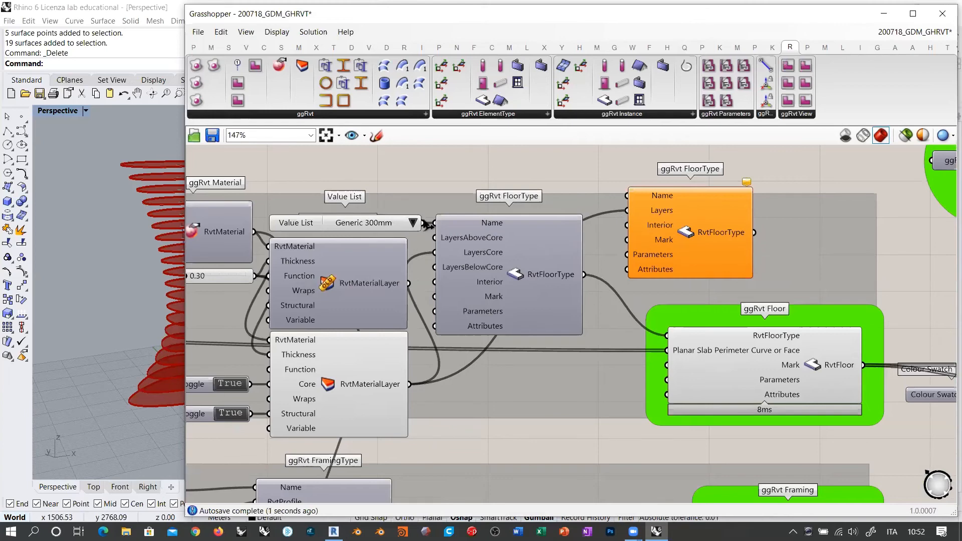
pyautogui.moveTo(424, 223); pyautogui.dragTo(627, 196)
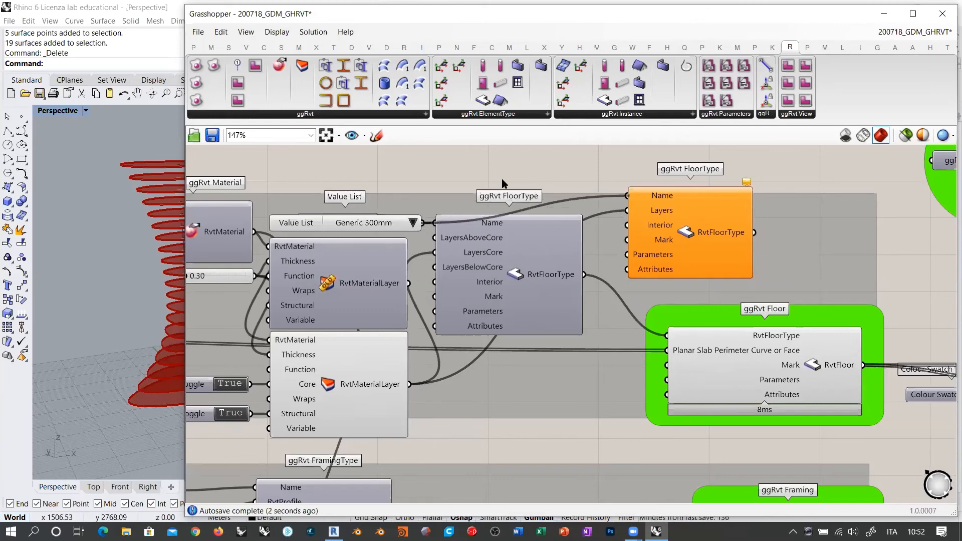
# Move the floor group and the groups beneath it down, and place the new FloorType above the old one.
pyautogui.scroll(-5, 566, 252)
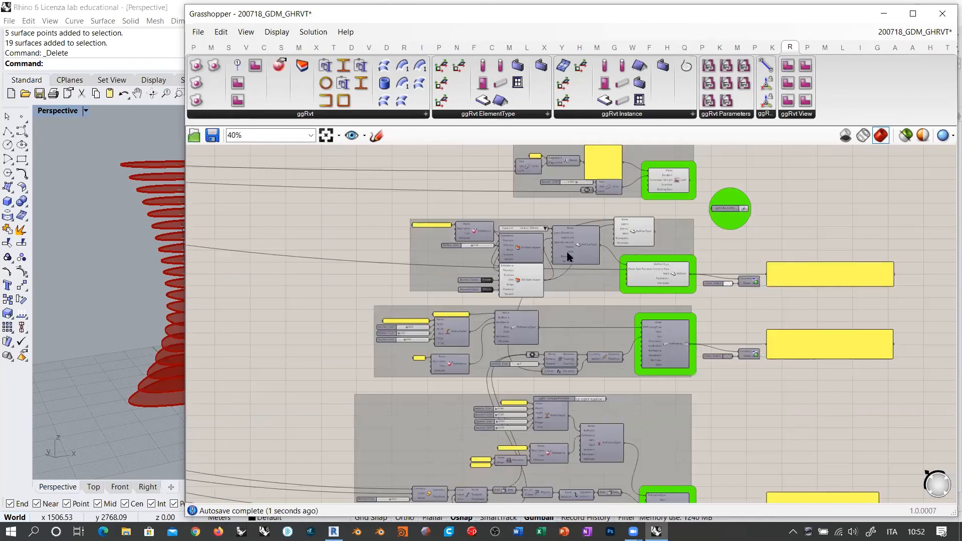
pyautogui.scroll(-1, 567, 252)
pyautogui.moveTo(327, 445); pyautogui.dragTo(832, 195)
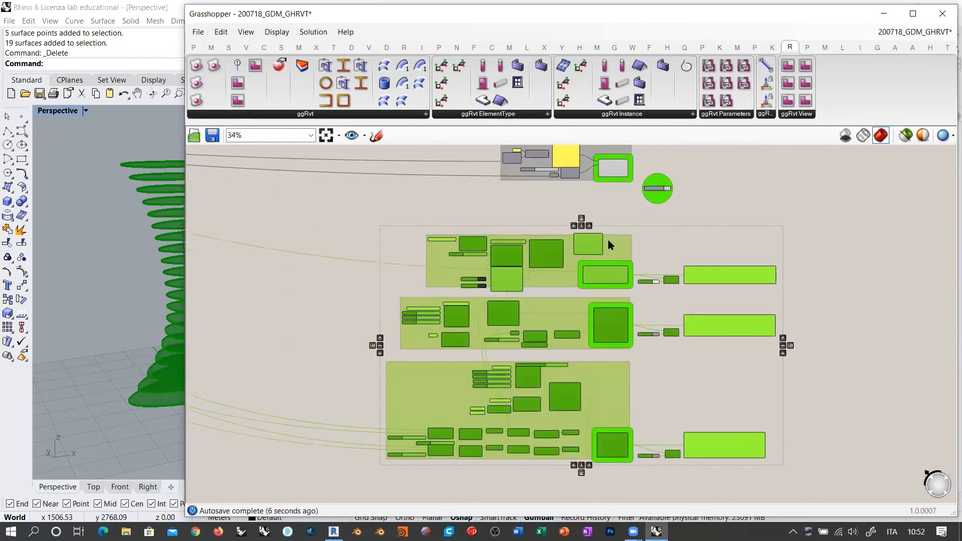
pyautogui.scroll(4, 608, 239)
pyautogui.moveTo(614, 279); pyautogui.dragTo(531, 240)
# Delete the old MaterialLayer component and move the new one into its place beside ggRvt Material.
pyautogui.click(431, 309)
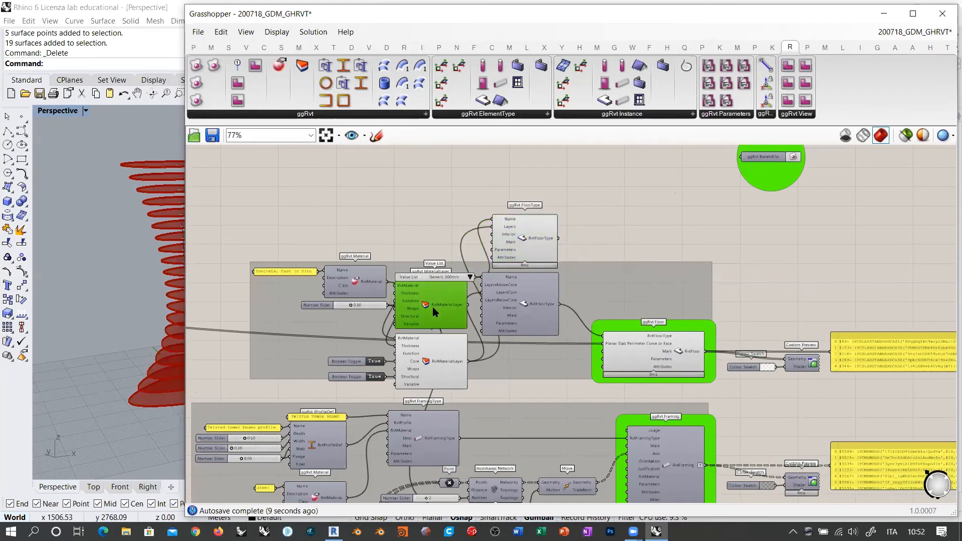
pyautogui.scroll(5, 432, 307)
pyautogui.press('Delete')
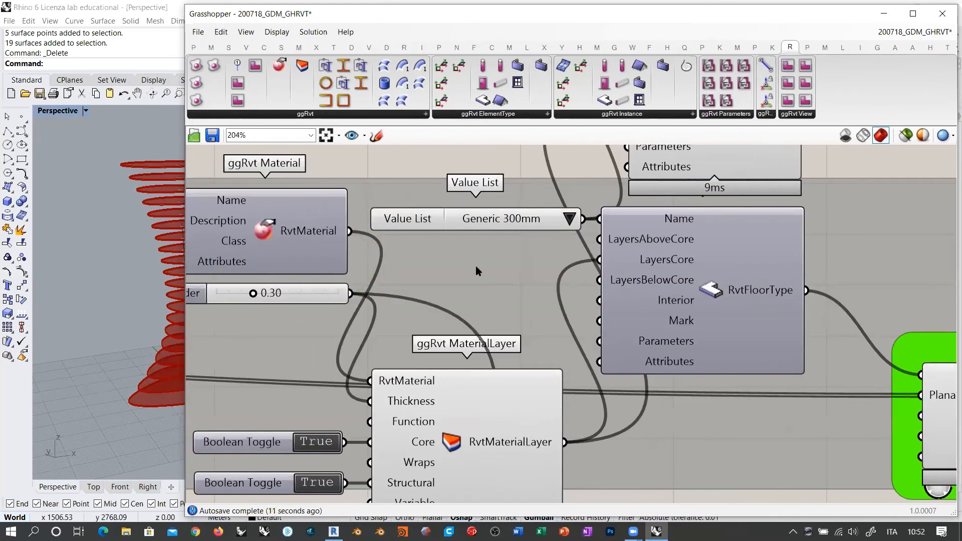
pyautogui.scroll(-2, 474, 264)
pyautogui.click(473, 321)
pyautogui.moveTo(473, 321); pyautogui.dragTo(470, 310)
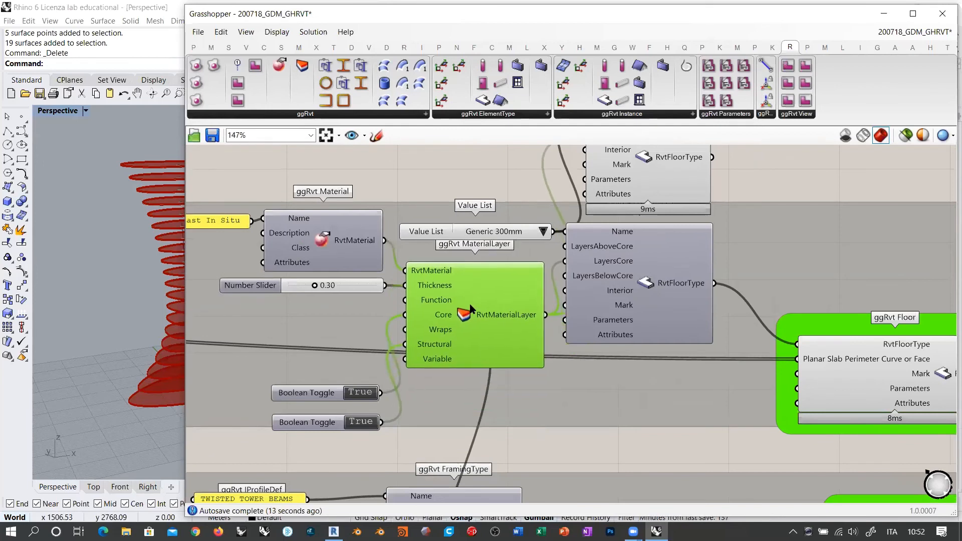
# Place the two Boolean Toggles beside the Core and Structural inputs of the new MaterialLayer.
pyautogui.click(330, 392)
pyautogui.moveTo(328, 392); pyautogui.dragTo(331, 315)
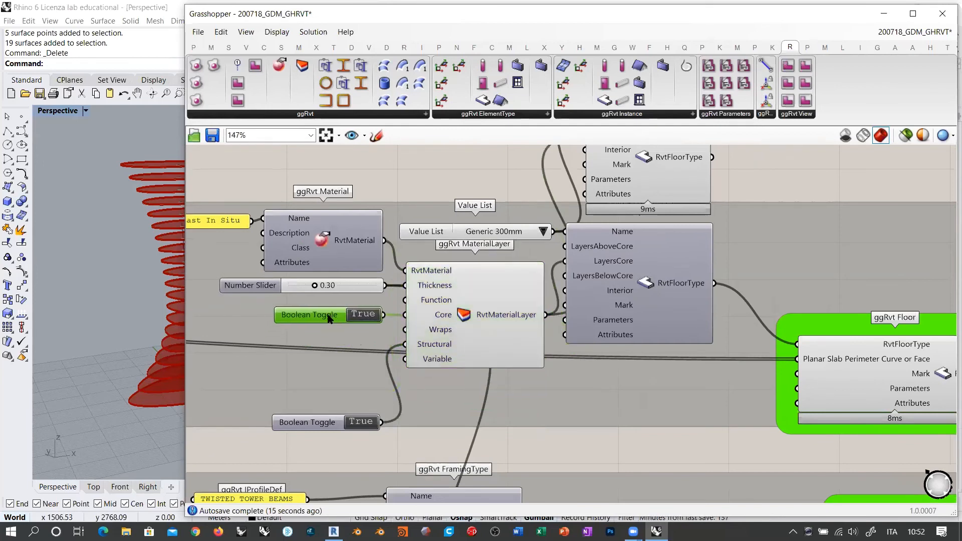
pyautogui.moveTo(326, 422); pyautogui.dragTo(319, 338)
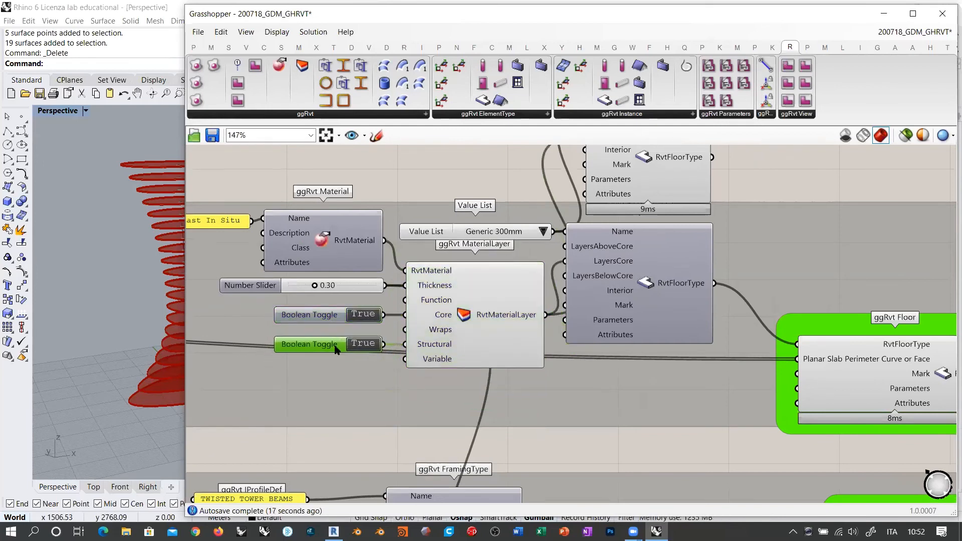
# Regroup all floor components, including the new FloorType, the old FloorType, the new MaterialLayer and ggRvt Floor.
pyautogui.scroll(-3, 490, 327)
pyautogui.click(398, 379)
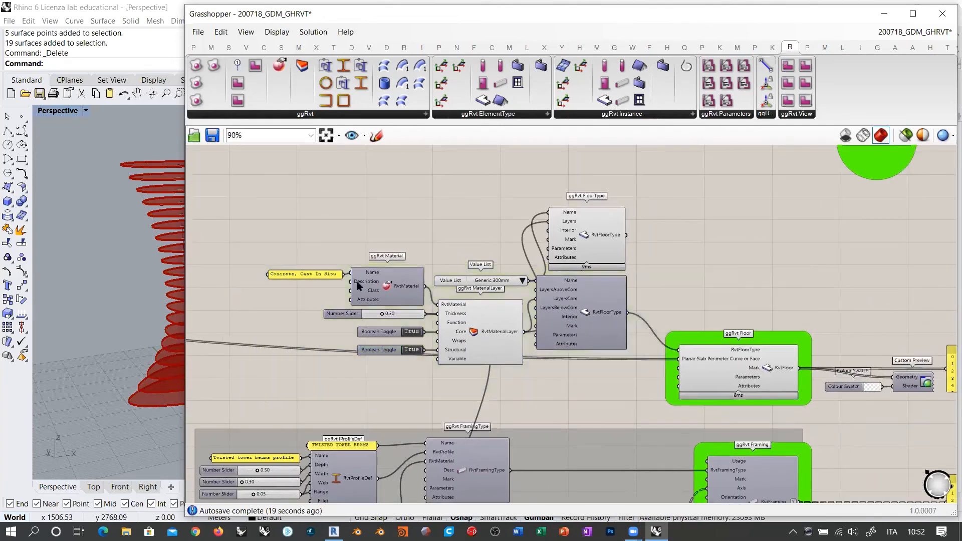
pyautogui.moveTo(231, 174); pyautogui.dragTo(831, 437)
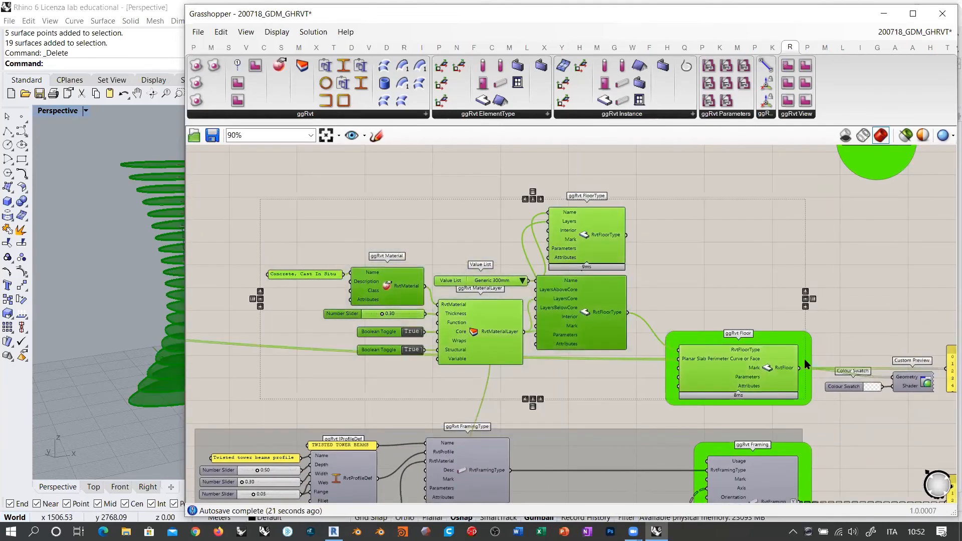
pyautogui.hotkey('ctrl', 'g')
# Turn off the preview of the new FloorType and the new MaterialLayer components.
pyautogui.click(633, 230)
pyautogui.click(586, 248)
pyautogui.hotkey('ctrl', 'q')
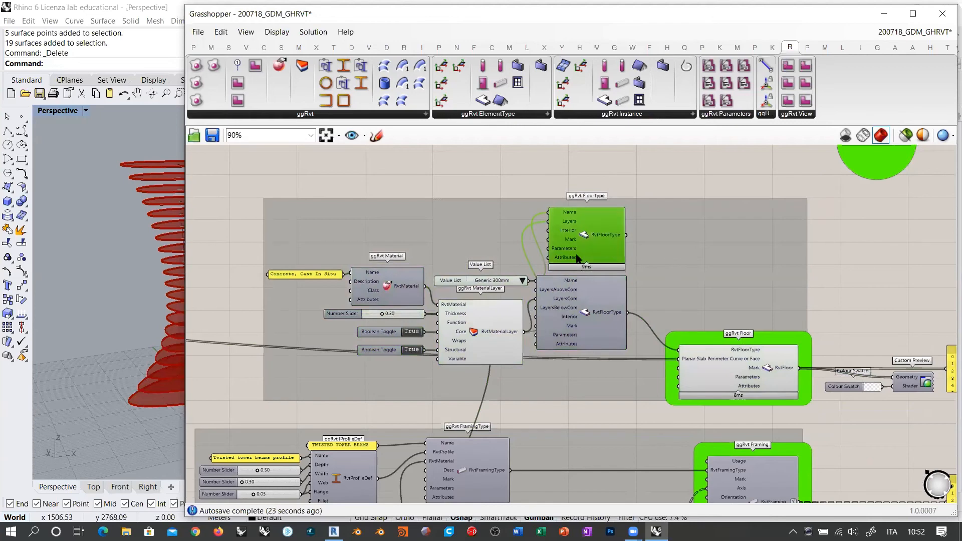
pyautogui.click(492, 335)
pyautogui.scroll(1, 524, 288)
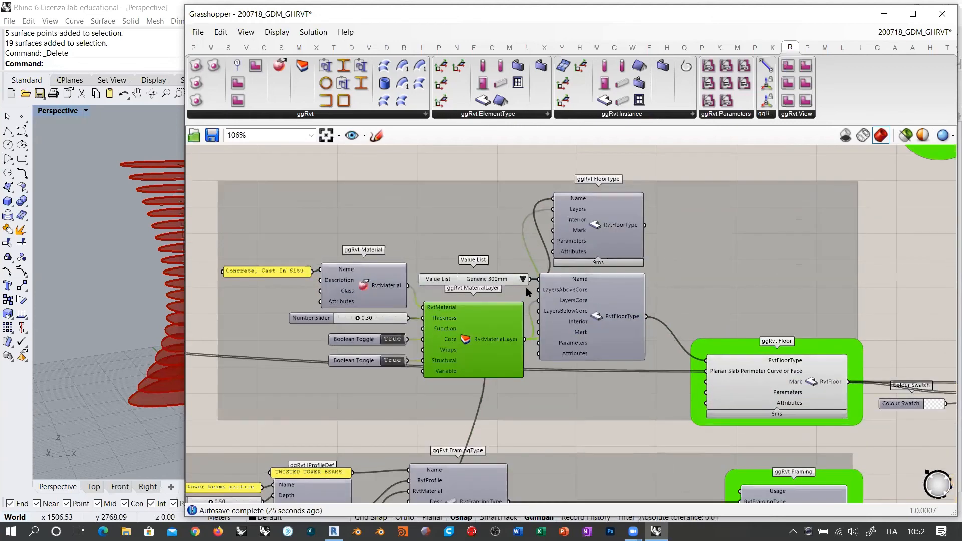
# Move the Generic 300mm value list up beside the Name input of the new FloorType.
pyautogui.moveTo(473, 283); pyautogui.dragTo(461, 205)
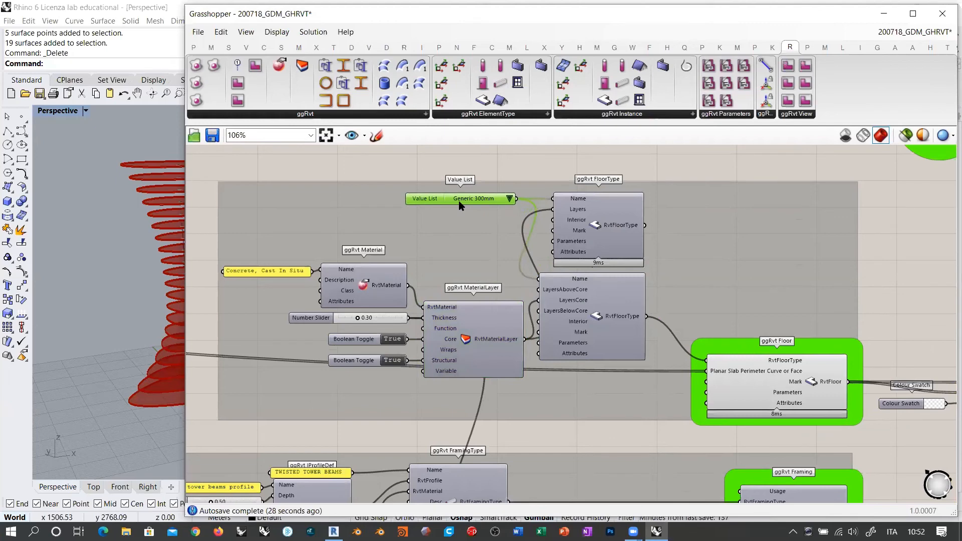
pyautogui.click(383, 166)
pyautogui.scroll(-2, 451, 237)
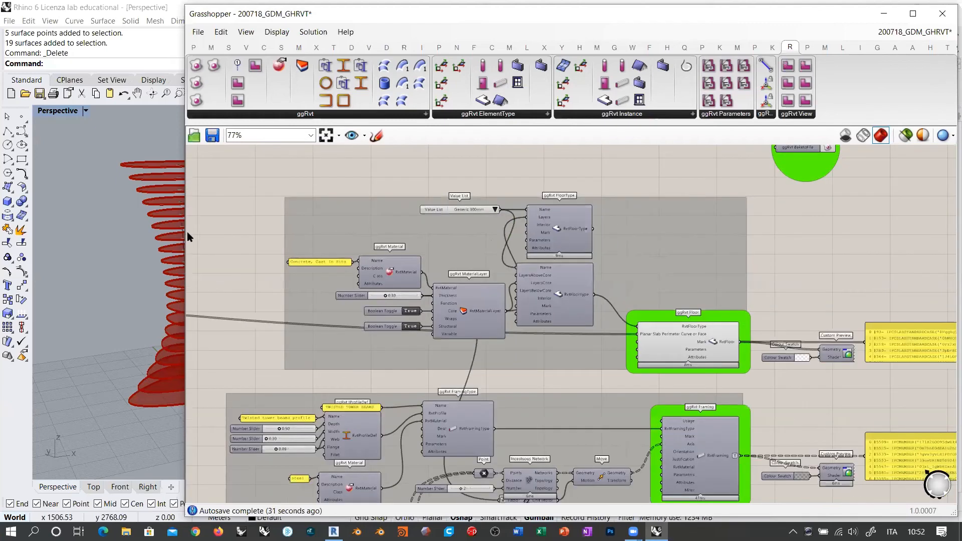
# Narrow the Grasshopper window to uncover the tower in the Rhino viewport, and highlight the slabs generated by ggRvt Floor.
pyautogui.moveTo(182, 233); pyautogui.dragTo(319, 233)
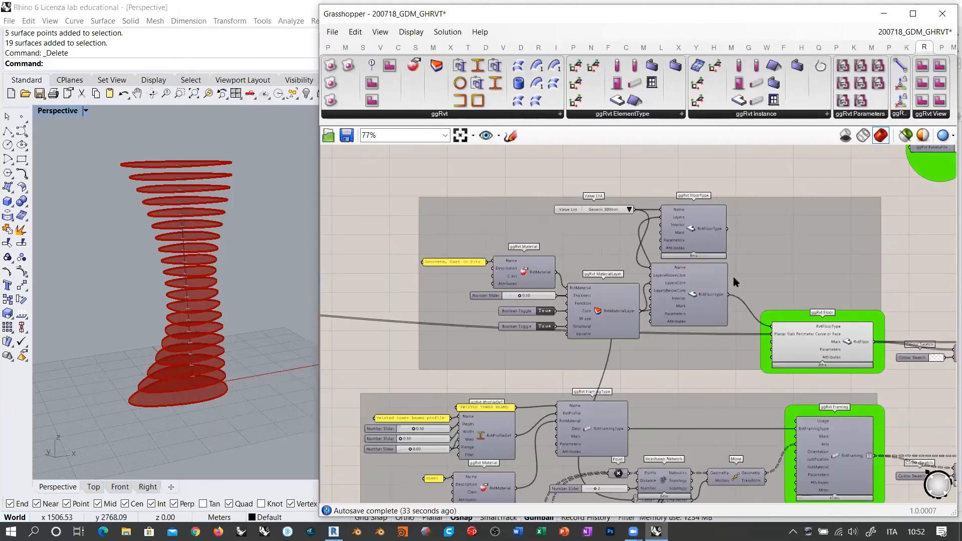
pyautogui.scroll(3, 735, 275)
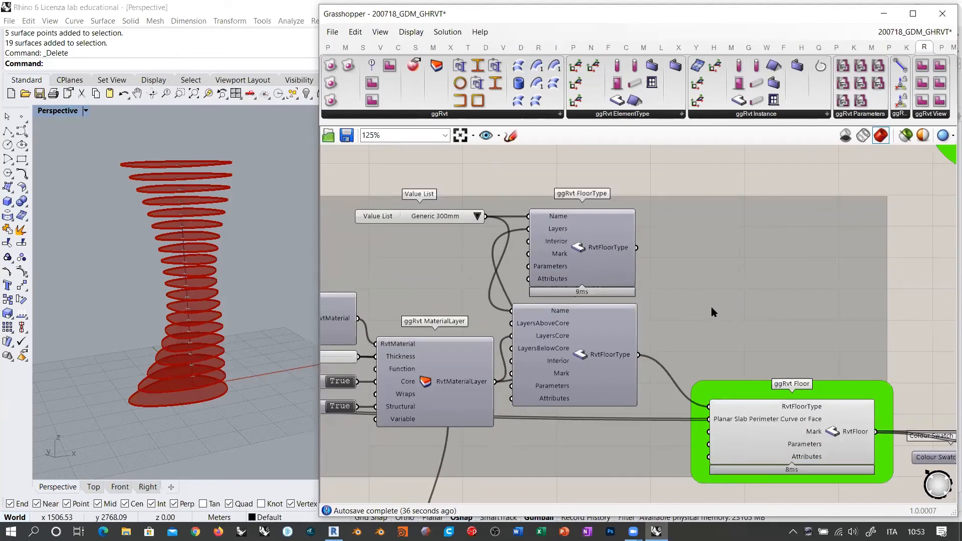
pyautogui.moveTo(711, 308); pyautogui.dragTo(594, 250, button='right')
pyautogui.click(717, 399)
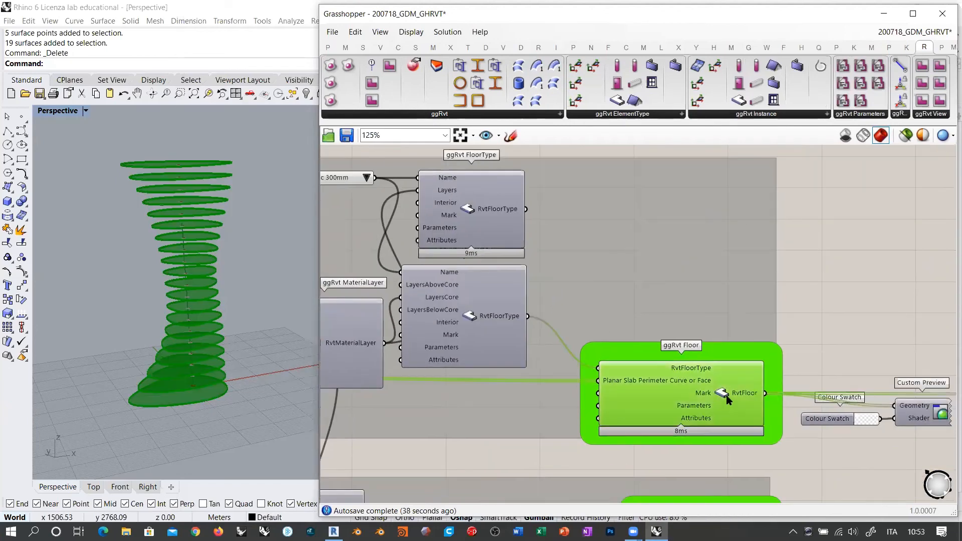
pyautogui.click(757, 377)
pyautogui.moveTo(791, 301); pyautogui.dragTo(753, 261, button='right')
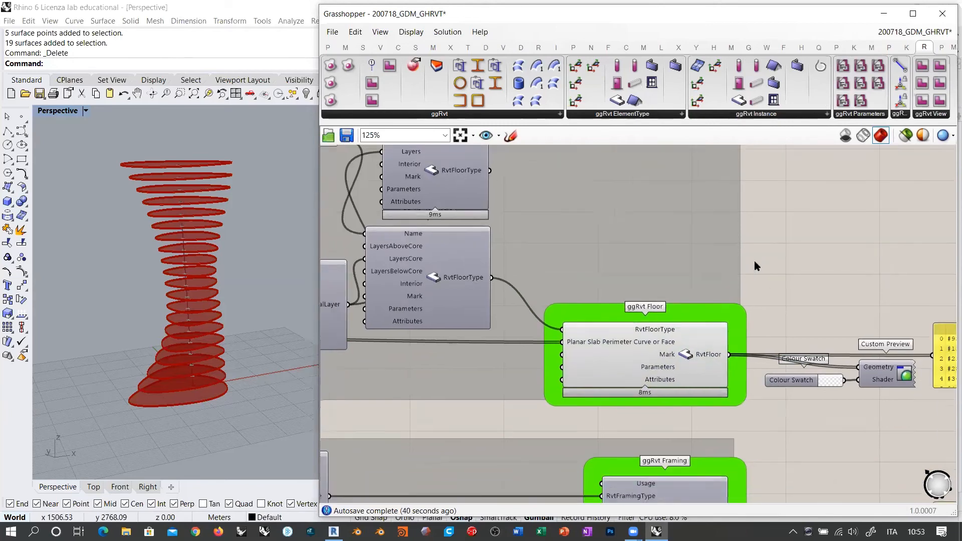
# Turn on the preview of the ggRvt Framing component in the beams group.
pyautogui.scroll(-4, 754, 261)
pyautogui.moveTo(711, 324); pyautogui.dragTo(792, 306, button='right')
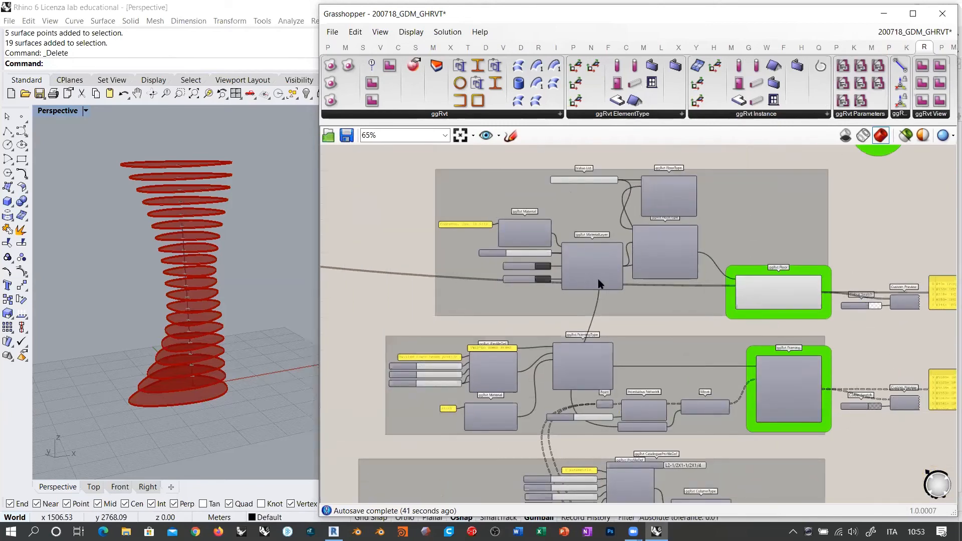
pyautogui.moveTo(630, 328); pyautogui.dragTo(649, 275, button='right')
pyautogui.scroll(6, 839, 325)
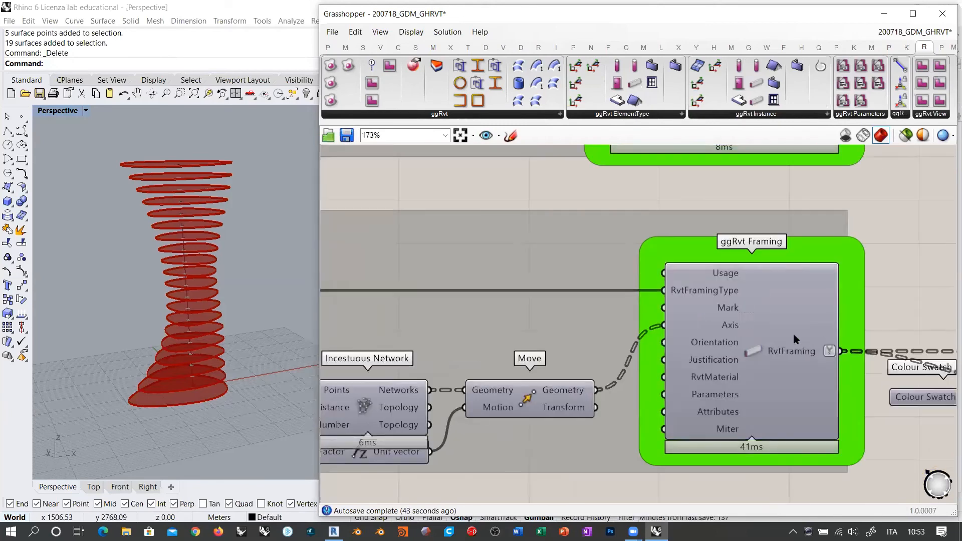
pyautogui.click(761, 352)
pyautogui.hotkey('ctrl', 'q')
pyautogui.click(771, 347)
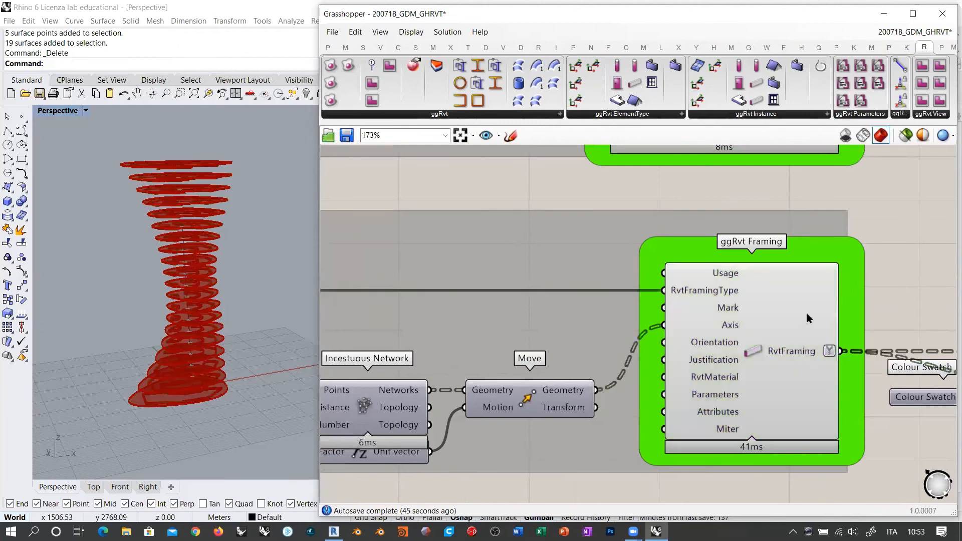
# Examine the framing beams beneath the tower slabs from above in the Rhino viewport.
pyautogui.scroll(-2, 807, 314)
pyautogui.moveTo(182, 301); pyautogui.dragTo(162, 358, button='right')
pyautogui.scroll(4, 162, 358)
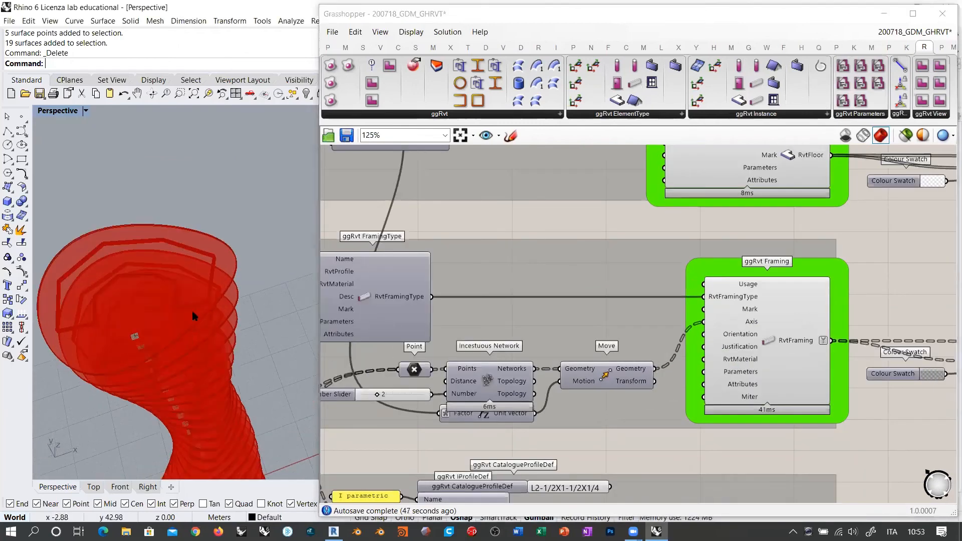
pyautogui.moveTo(194, 316); pyautogui.dragTo(231, 264, button='right')
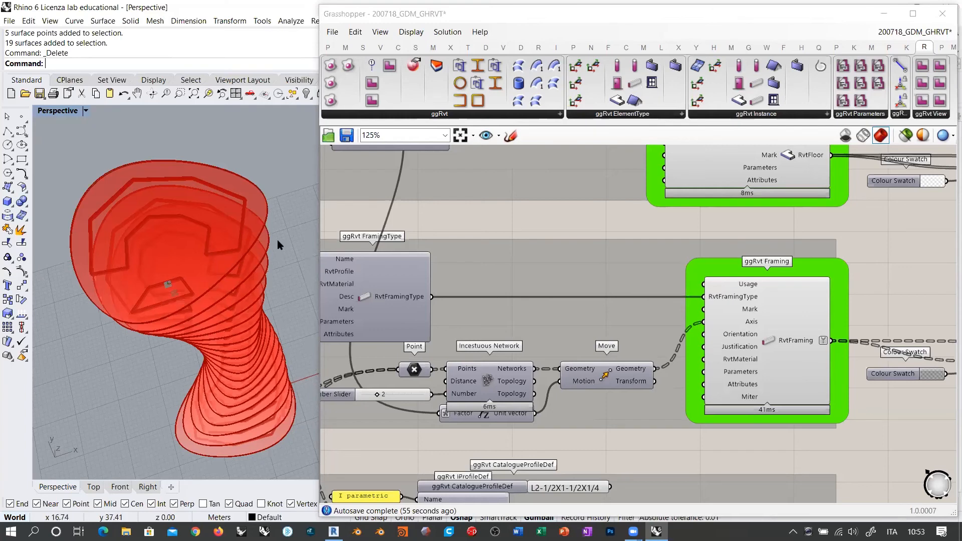
pyautogui.moveTo(268, 240); pyautogui.dragTo(230, 236, button='right')
# Examine the framing definition from FramingType to ggRvt Framing, highlighting the lines made by the Incestuous Network component.
pyautogui.click(491, 219)
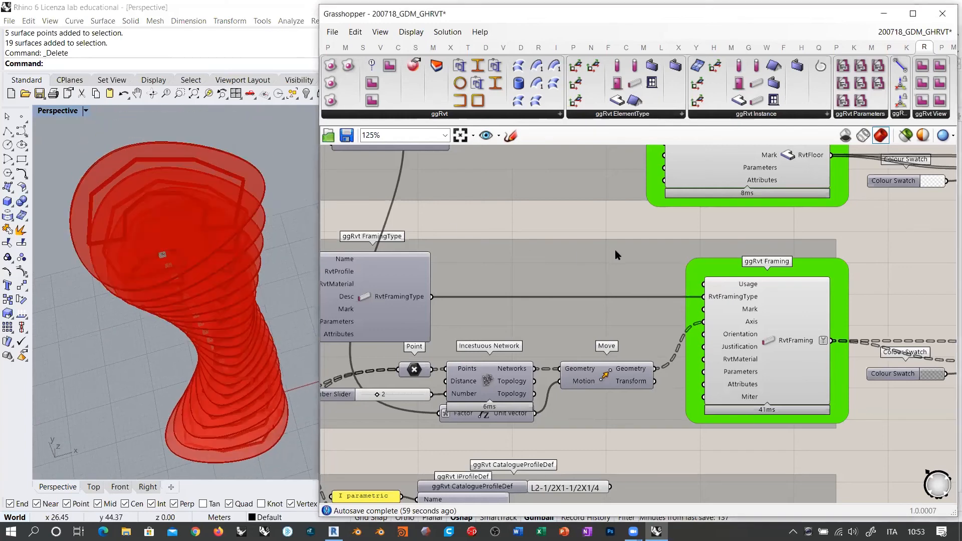
pyautogui.scroll(-2, 615, 250)
pyautogui.moveTo(545, 274); pyautogui.dragTo(671, 244, button='right')
pyautogui.scroll(4, 635, 306)
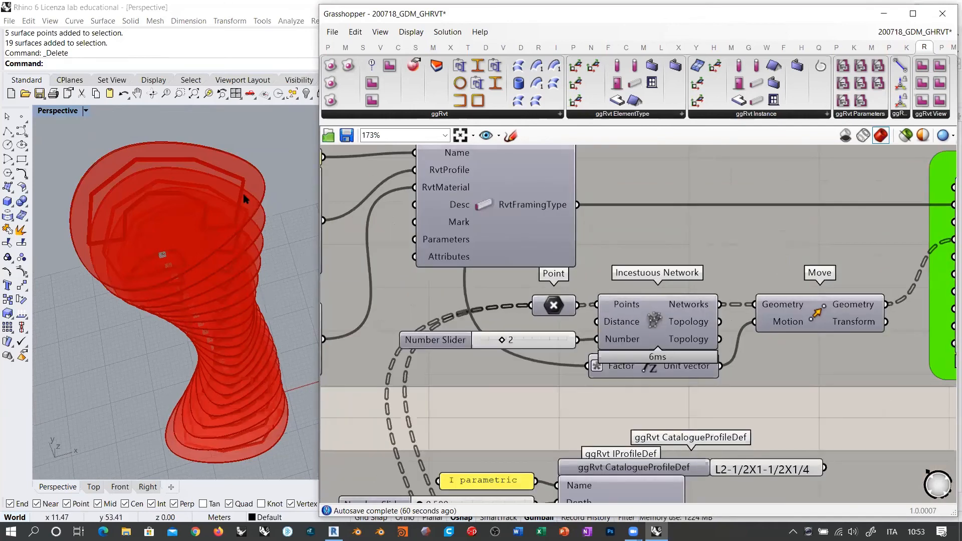
pyautogui.moveTo(595, 275); pyautogui.dragTo(506, 290, button='right')
pyautogui.scroll(-2, 394, 286)
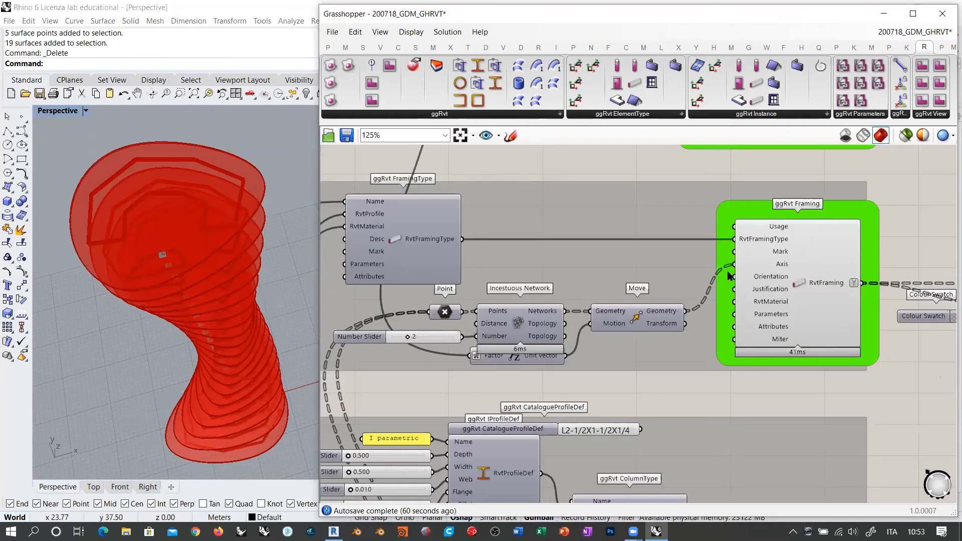
pyautogui.click(519, 326)
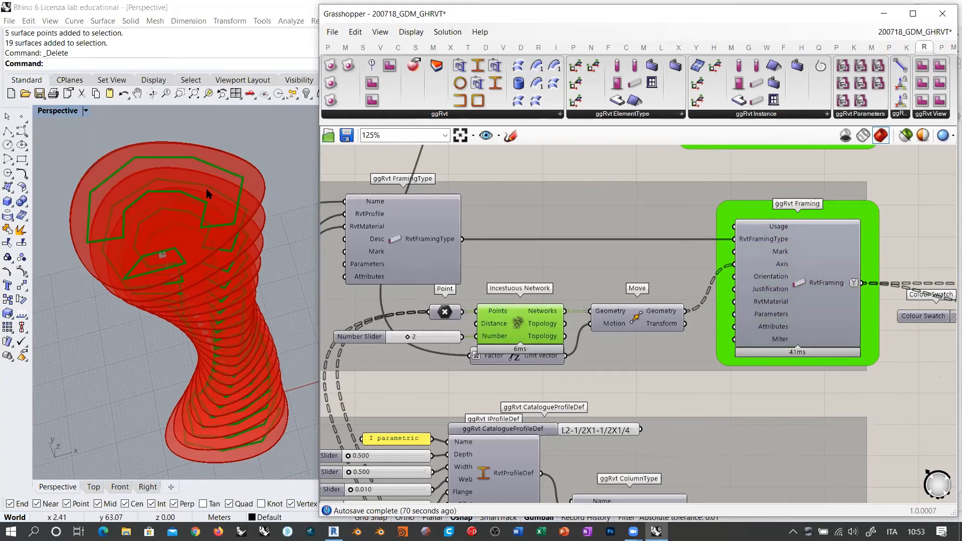
pyautogui.moveTo(426, 366); pyautogui.dragTo(511, 347, button='right')
pyautogui.click(516, 349)
# Set the Number slider of the Incestuous Network to 5 while its lines are highlighted.
pyautogui.scroll(5, 514, 333)
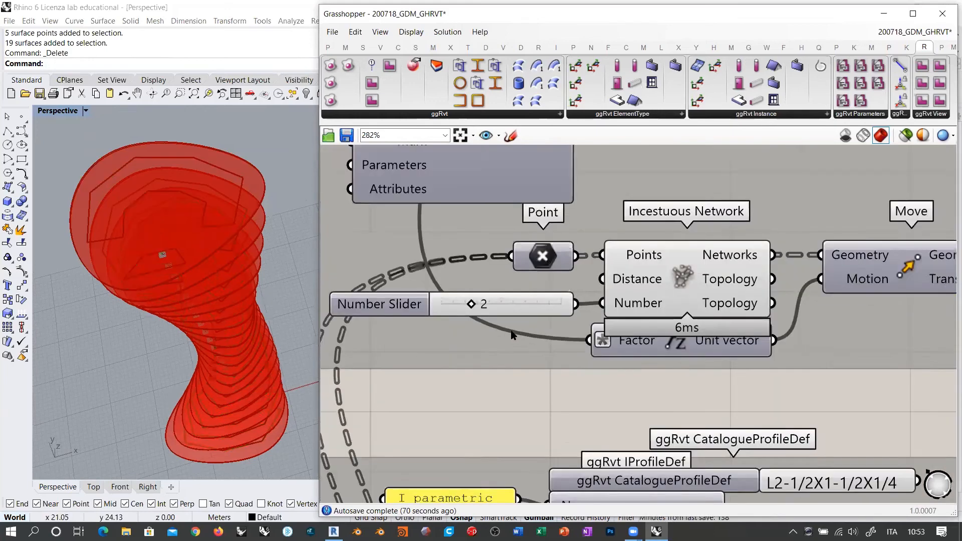
pyautogui.click(719, 272)
pyautogui.moveTo(465, 299); pyautogui.dragTo(562, 299)
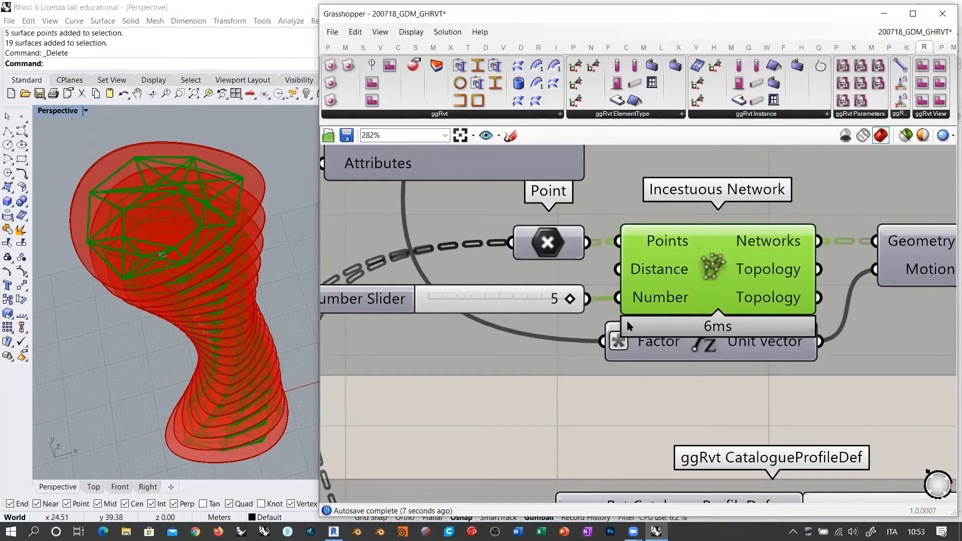
# Add a number slider with the value 5.00 and connect it to the Distance input of the Incestuous Network.
pyautogui.doubleClick(523, 408)
pyautogui.write('5.00')
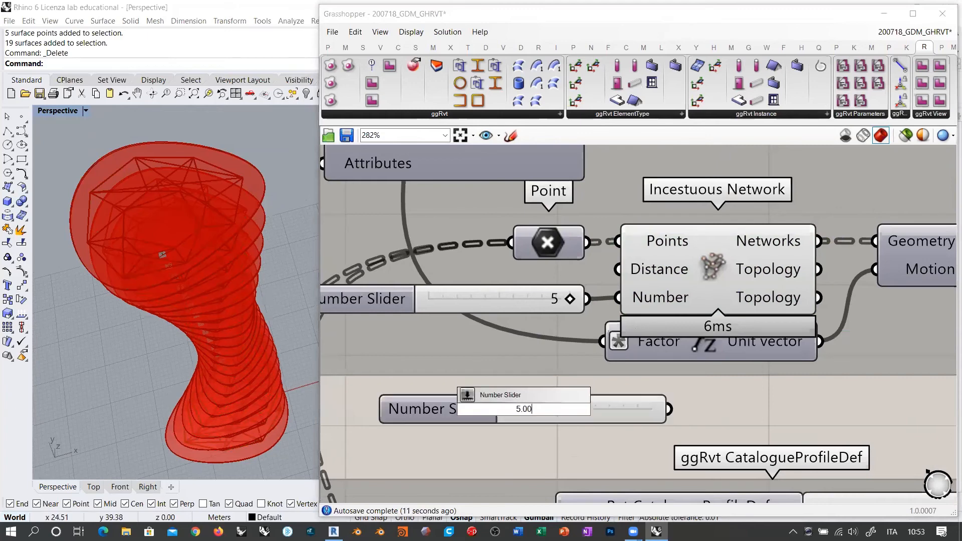
pyautogui.press('Return')
pyautogui.moveTo(623, 410); pyautogui.dragTo(622, 273)
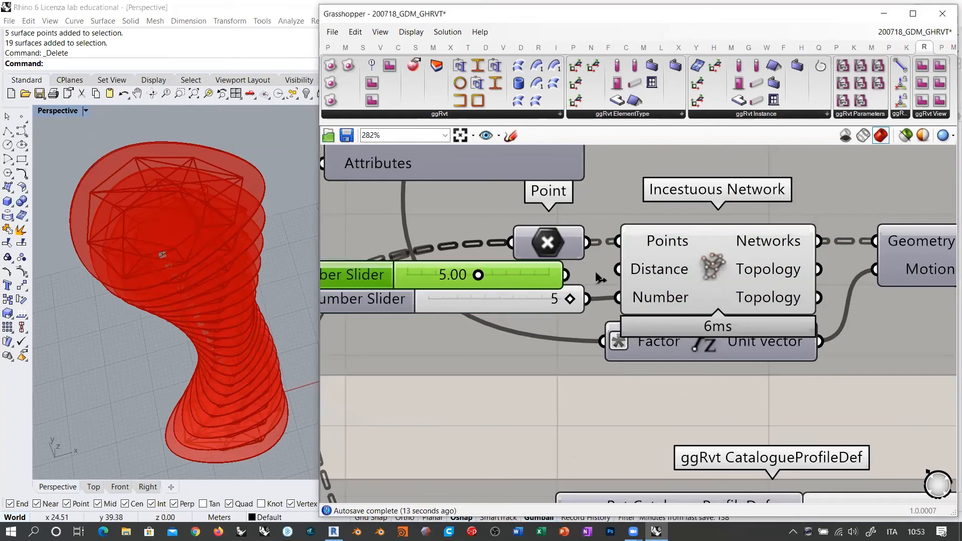
pyautogui.click(495, 333)
# Inspect the distance-limited network from above and highlight the source points held in the Point component.
pyautogui.click(206, 233)
pyautogui.moveTo(206, 233); pyautogui.dragTo(188, 282, button='right')
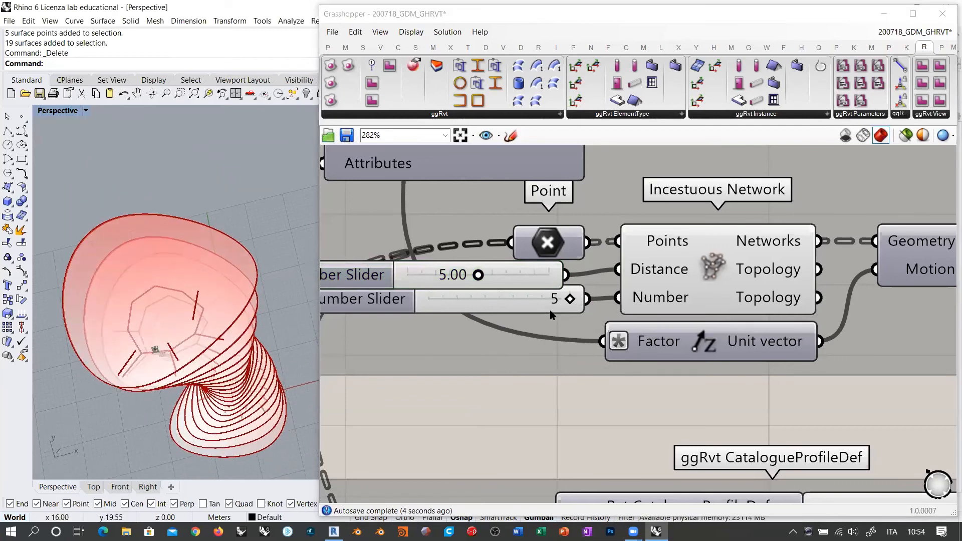
pyautogui.moveTo(151, 291); pyautogui.dragTo(163, 315, button='right')
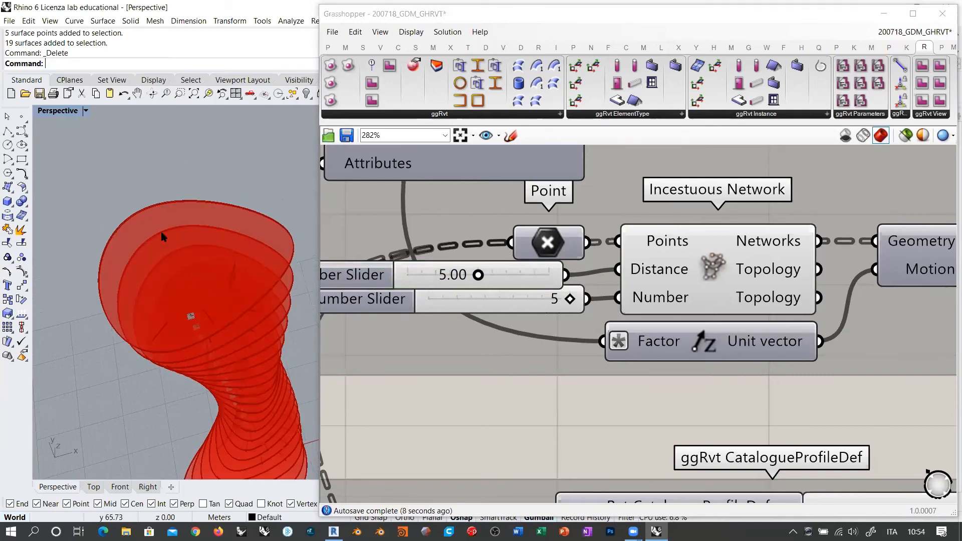
pyautogui.click(550, 247)
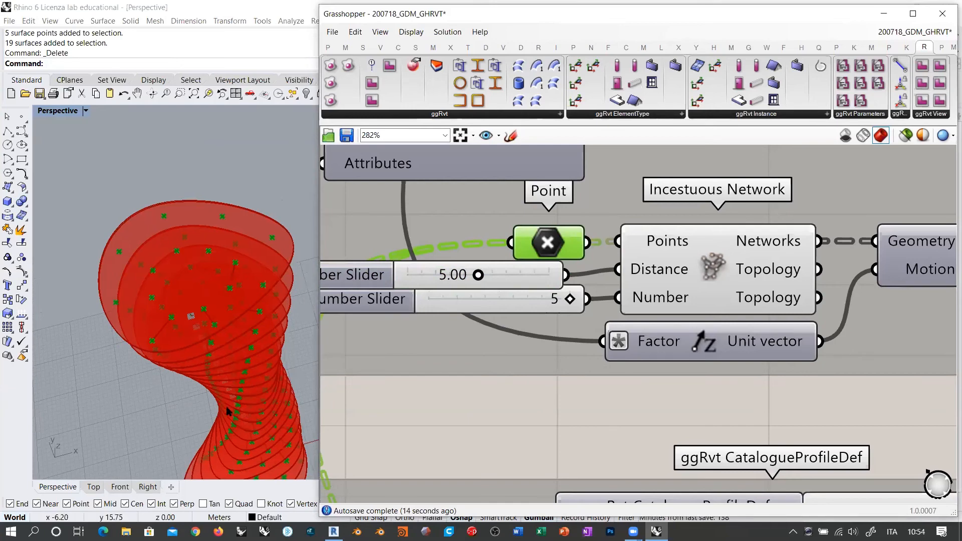
pyautogui.hotkey('ctrl', 'q')
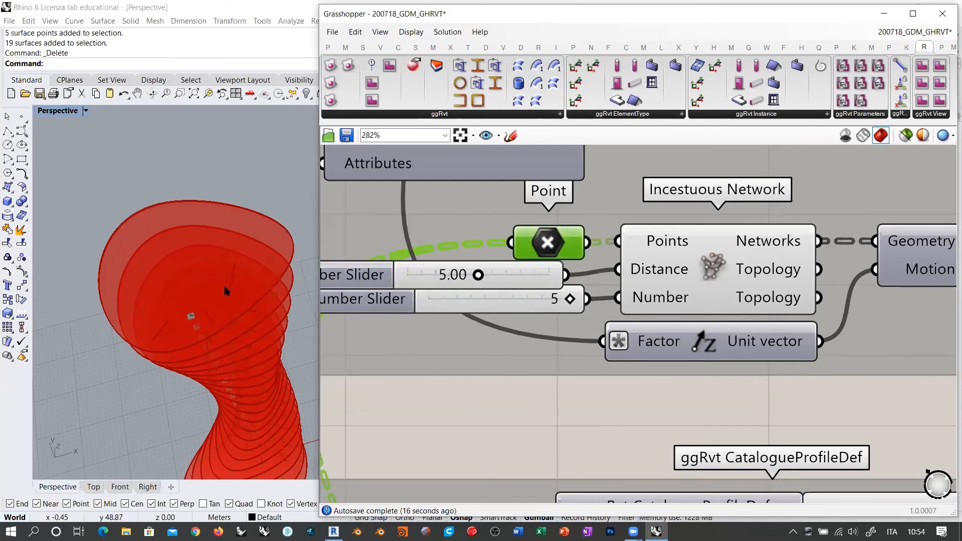
# Examine the beam networks floor by floor from a low, close side view of the tower.
pyautogui.moveTo(181, 289); pyautogui.dragTo(229, 199, button='right')
pyautogui.scroll(5, 231, 198)
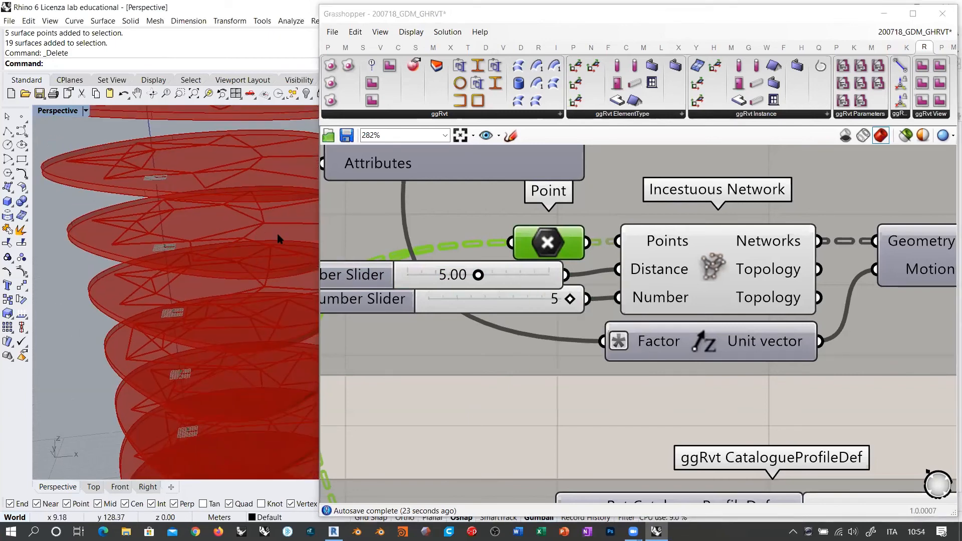
pyautogui.moveTo(278, 240); pyautogui.dragTo(205, 206, button='right')
pyautogui.scroll(-5, 199, 226)
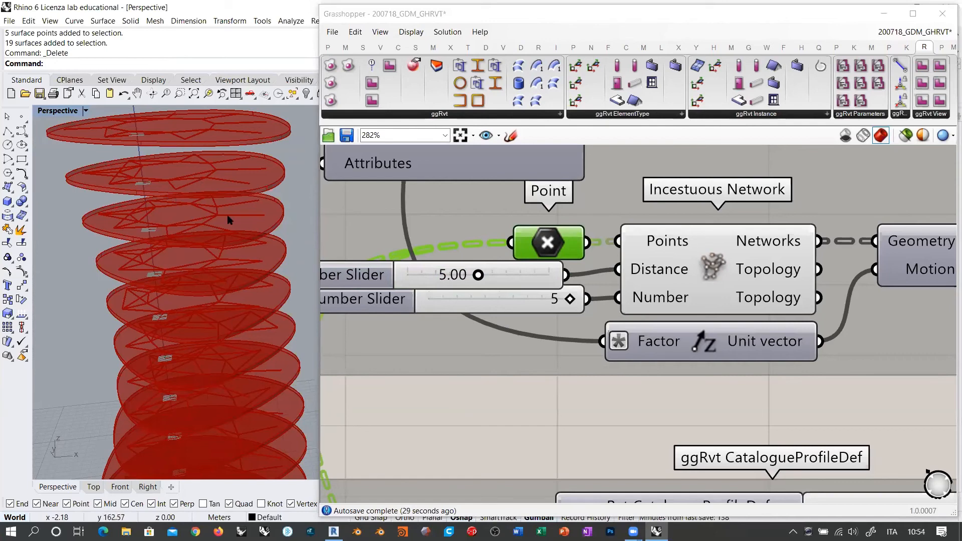
pyautogui.scroll(-6, 188, 222)
pyautogui.moveTo(189, 223); pyautogui.dragTo(201, 249, button='right')
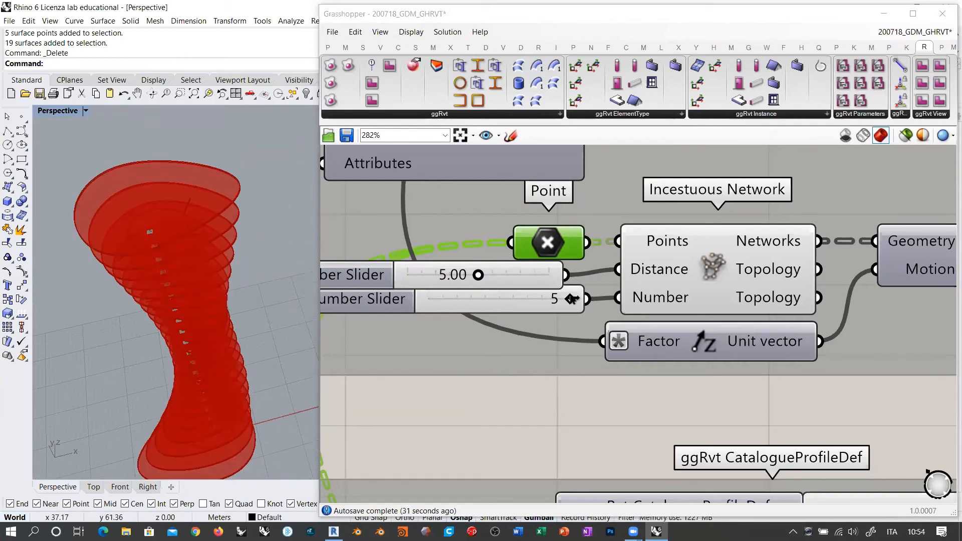
# Undo the added Distance slider with its connection and the change to the Number slider.
pyautogui.click(591, 391)
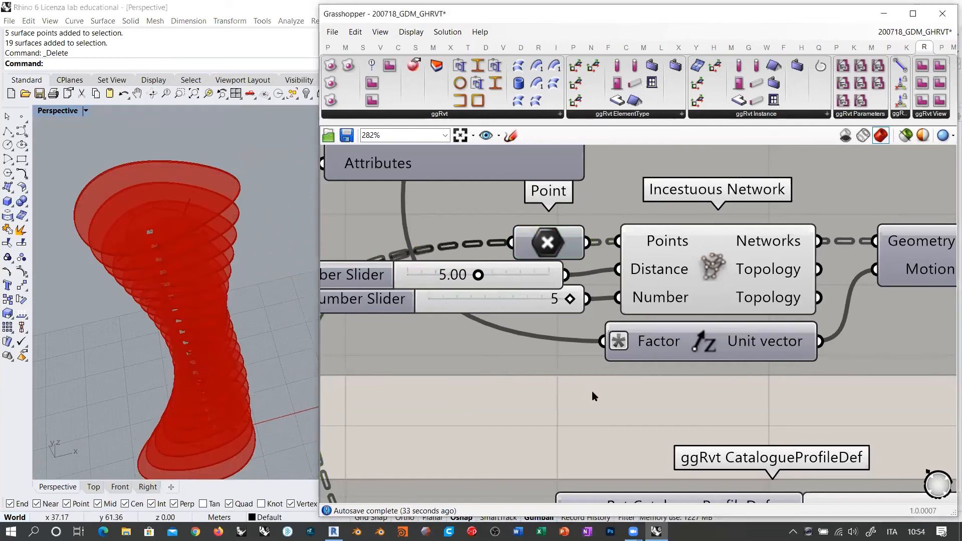
pyautogui.hotkey('ctrl', 'z')
pyautogui.hotkey('ctrl', 'z')
pyautogui.hotkey('ctrl', 'z')
pyautogui.hotkey('ctrl', 'z')
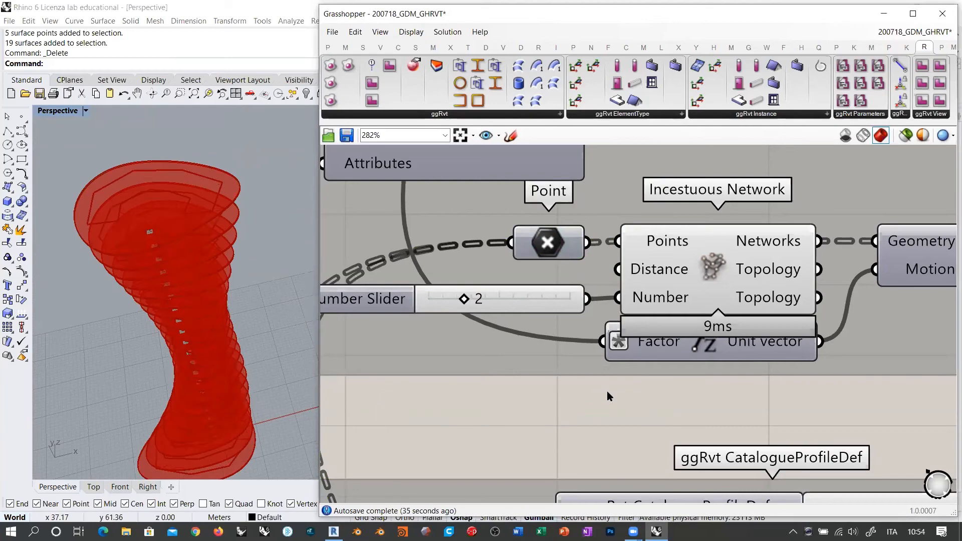
# Review the Incestuous Network's beam layout from above and its place within the framing group.
pyautogui.click(680, 273)
pyautogui.moveTo(167, 254); pyautogui.dragTo(193, 280, button='right')
pyautogui.scroll(-5, 721, 281)
pyautogui.scroll(-6, 527, 275)
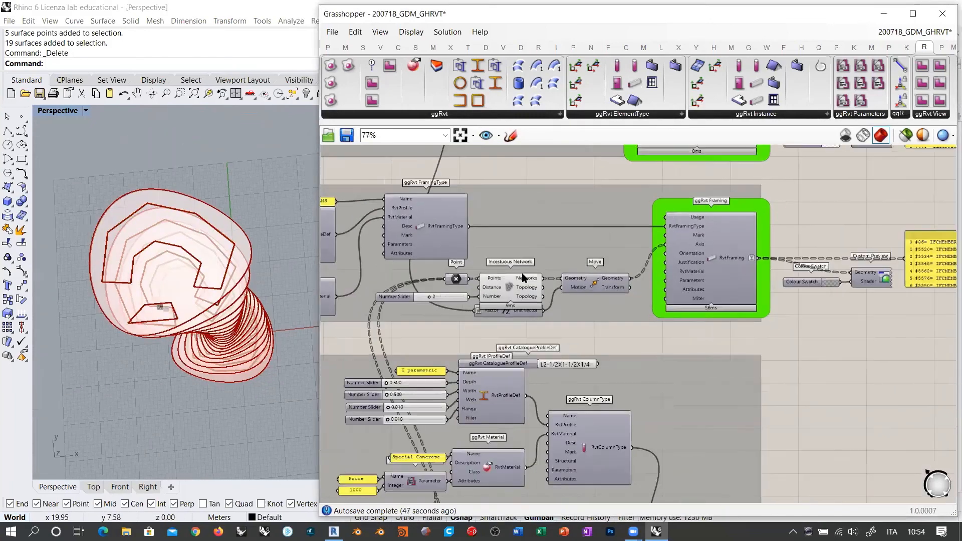
# Examine the Incestuous Network's beam layout in plan from the Top view and locate its inputs within the framing group.
pyautogui.click(574, 236)
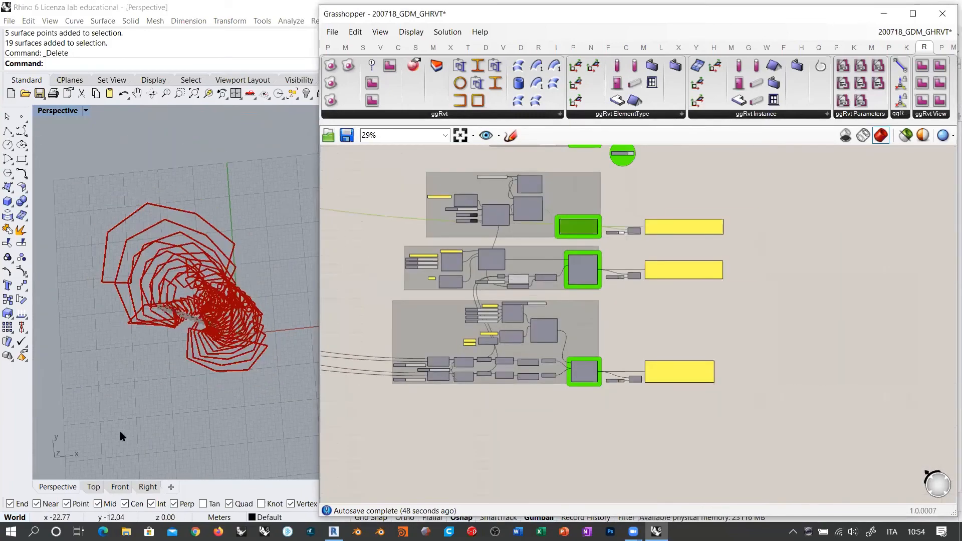
pyautogui.click(93, 487)
pyautogui.scroll(-6, 211, 296)
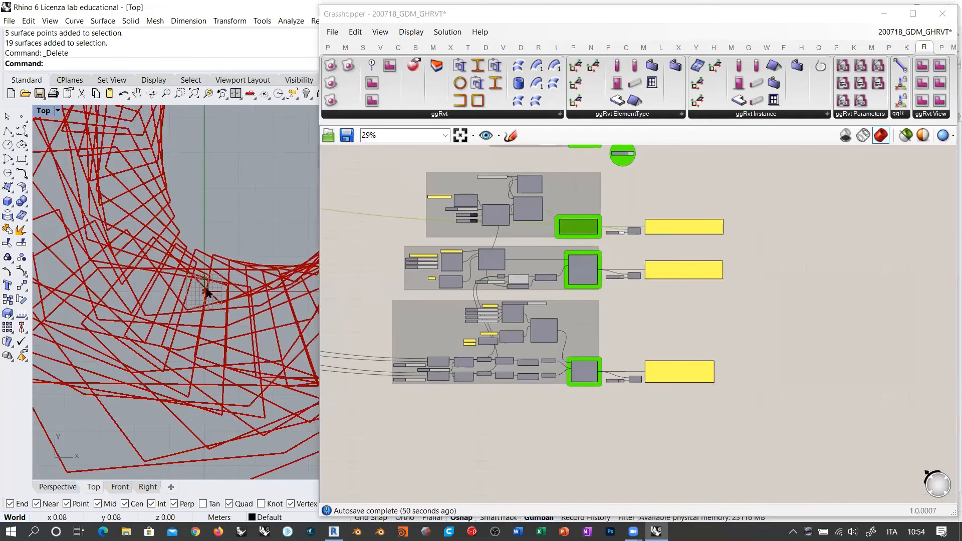
pyautogui.scroll(-2, 169, 263)
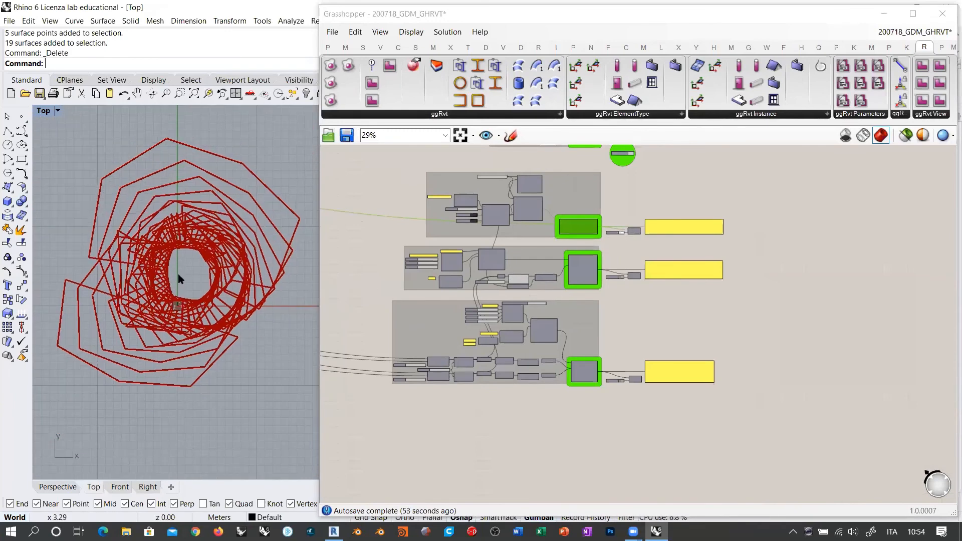
pyautogui.scroll(5, 495, 288)
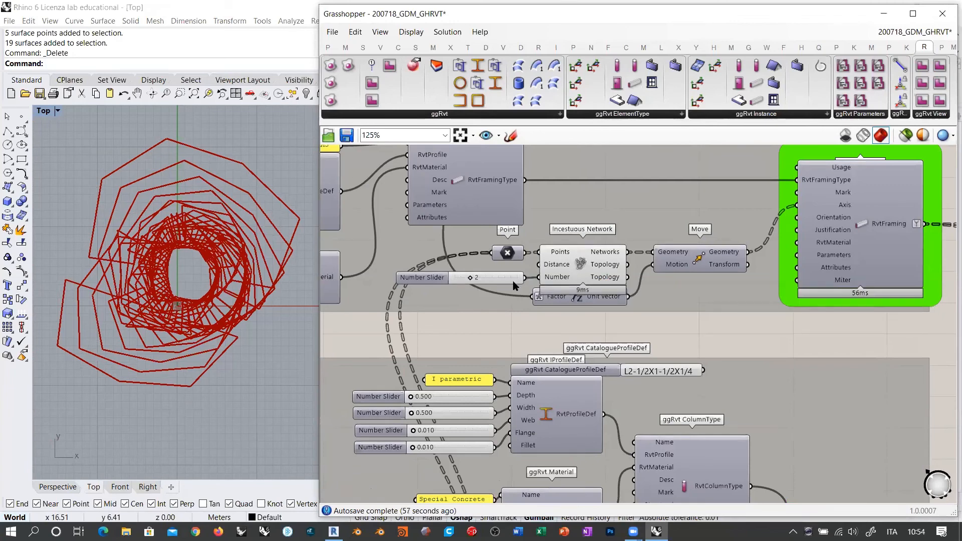
pyautogui.click(513, 277)
pyautogui.click(526, 328)
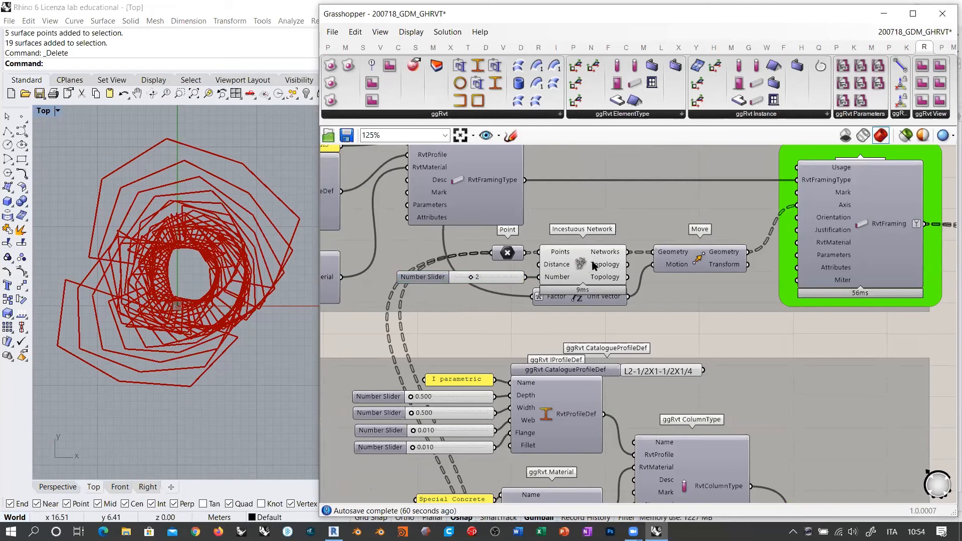
# Hide the preview of the Incestuous Network and turn on the preview of the ggRvt Framing beams.
pyautogui.click(599, 277)
pyautogui.hotkey('ctrl', 'q')
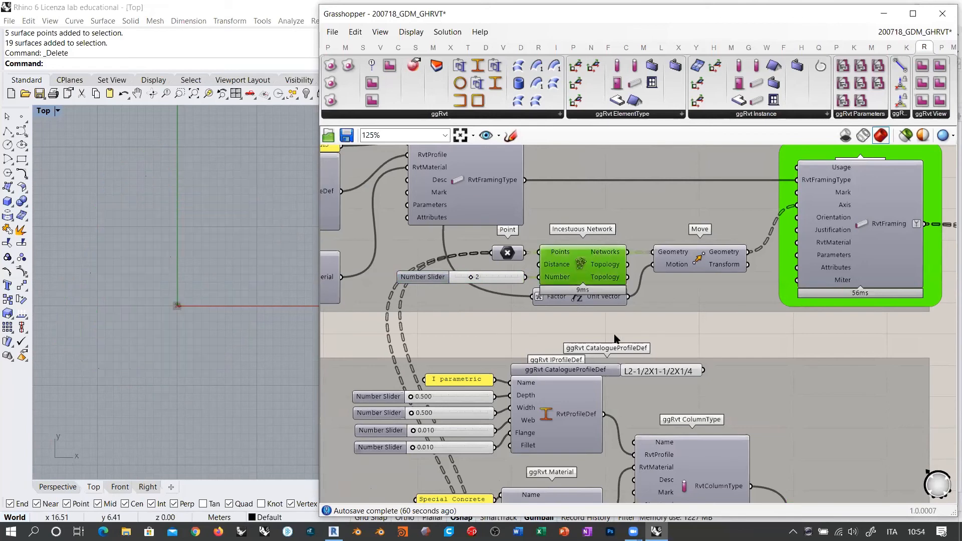
pyautogui.click(639, 314)
pyautogui.moveTo(637, 285); pyautogui.dragTo(480, 333, button='right')
pyautogui.click(694, 270)
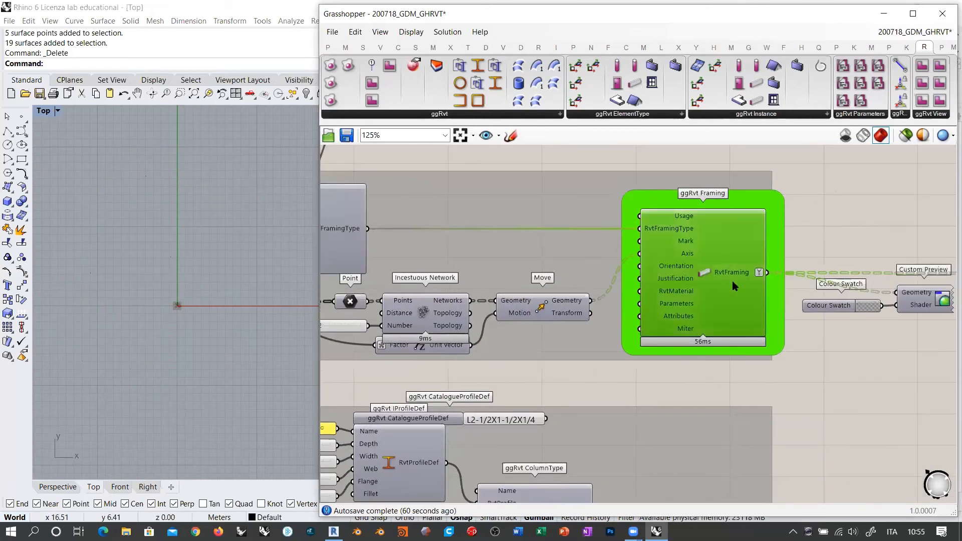
pyautogui.hotkey('ctrl', 'q')
# Review the beam profile, steel material and framing type definitions, and turn off the ggRvt Framing preview.
pyautogui.moveTo(467, 270); pyautogui.dragTo(697, 275, button='right')
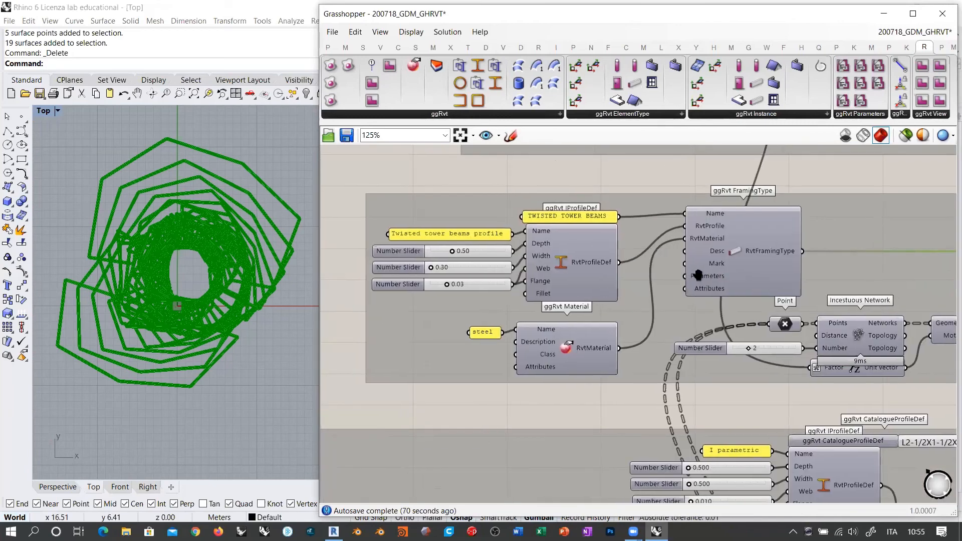
pyautogui.moveTo(698, 275); pyautogui.dragTo(519, 281, button='right')
pyautogui.scroll(-3, 524, 281)
pyautogui.moveTo(597, 287); pyautogui.dragTo(513, 273, button='right')
pyautogui.moveTo(610, 263); pyautogui.dragTo(555, 262, button='right')
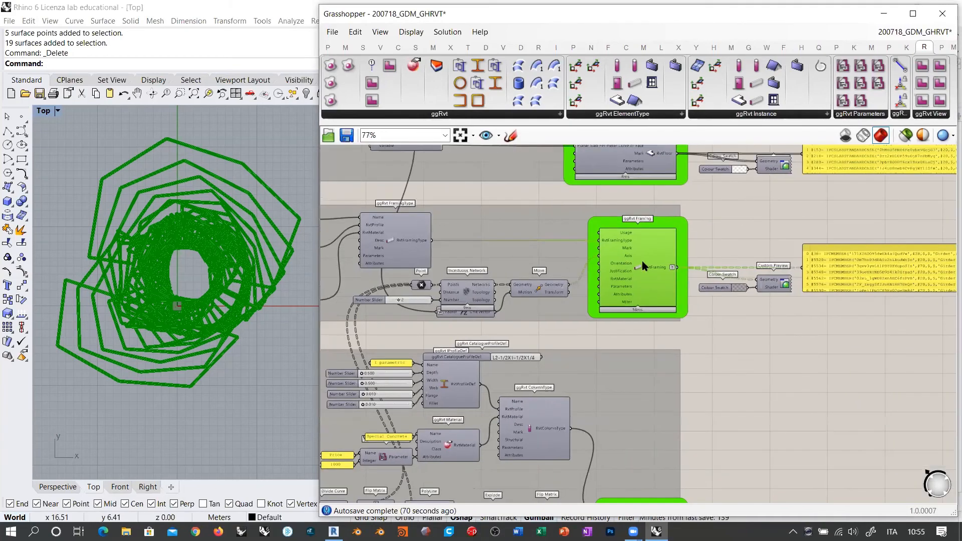
pyautogui.hotkey('ctrl', 'q')
# Review the column group, from the profile and material definitions to the curve components feeding ggRvt Column.
pyautogui.moveTo(774, 269); pyautogui.dragTo(824, 176, button='right')
pyautogui.moveTo(649, 333); pyautogui.dragTo(798, 279, button='right')
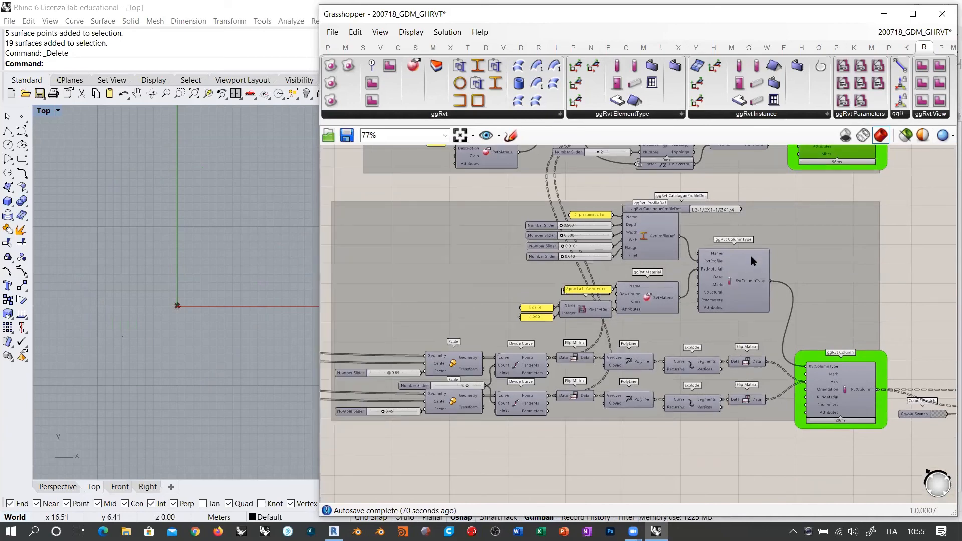
pyautogui.scroll(-1, 726, 252)
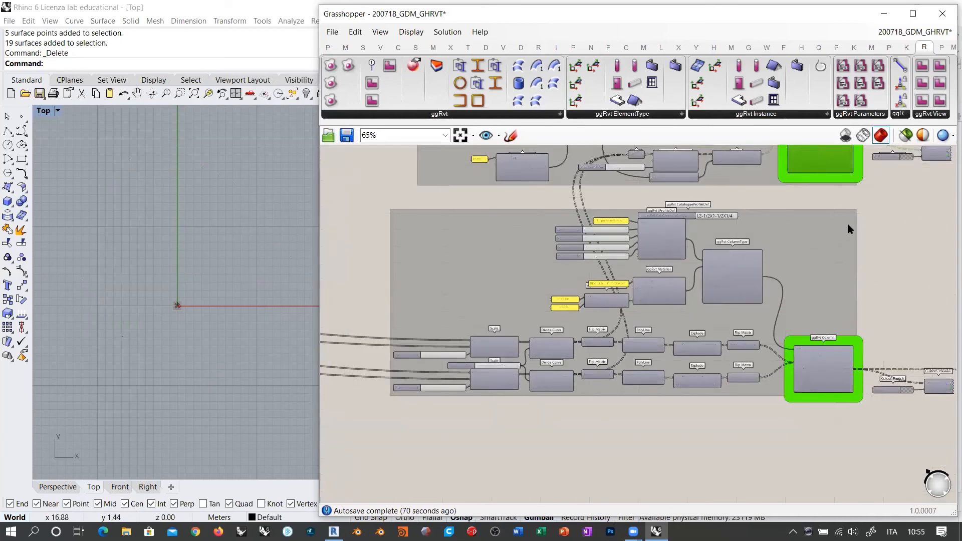
pyautogui.moveTo(848, 214); pyautogui.dragTo(384, 424)
pyautogui.click(633, 417)
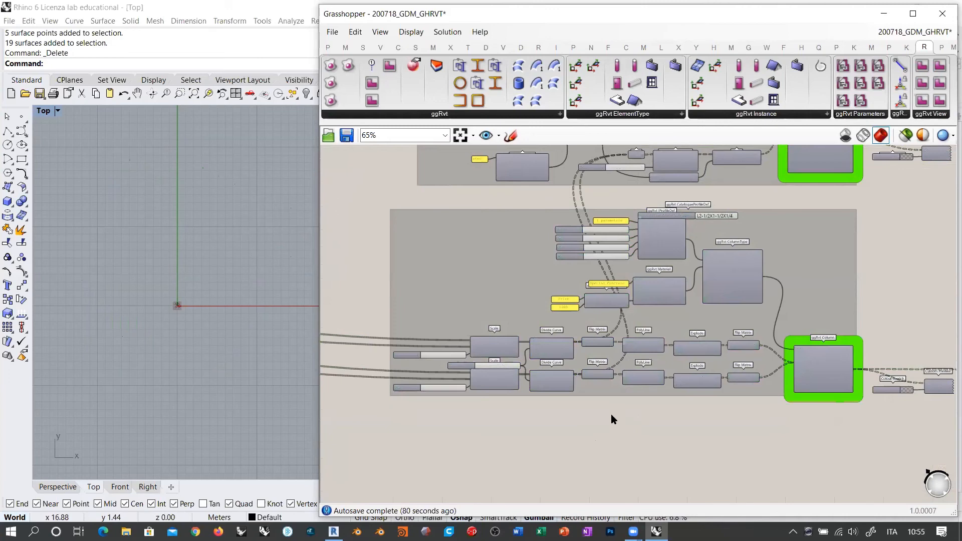
# Turn on the preview of both Scale components in the column group and view their curves in perspective.
pyautogui.scroll(8, 479, 357)
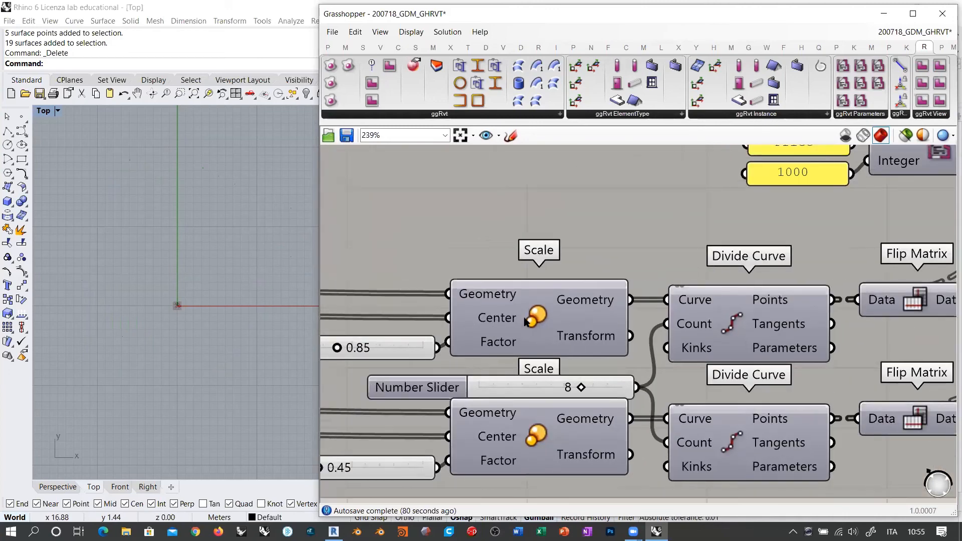
pyautogui.scroll(-4, 526, 321)
pyautogui.click(462, 334)
pyautogui.keyDown('shift'); pyautogui.click(476, 397); pyautogui.keyUp('shift')
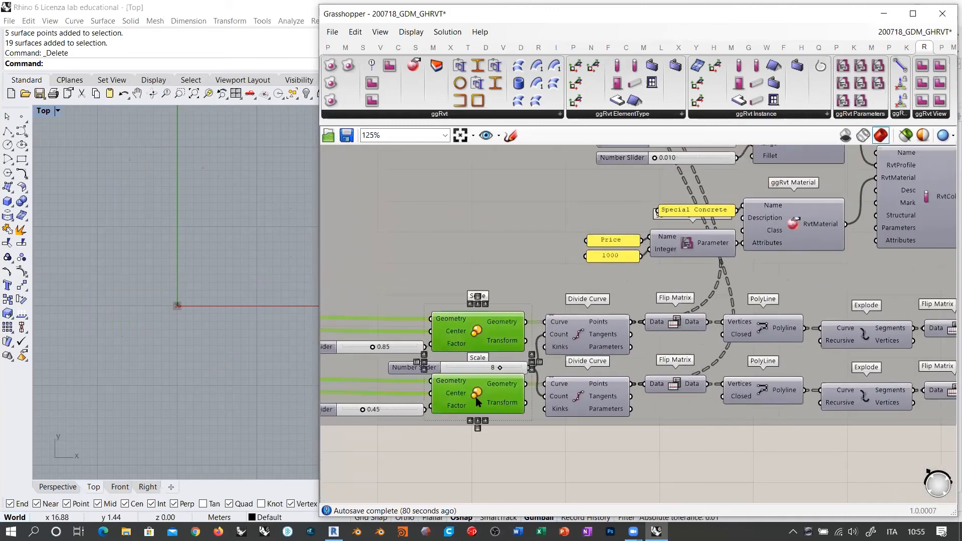
pyautogui.hotkey('ctrl', 'q')
pyautogui.click(483, 439)
pyautogui.moveTo(210, 313); pyautogui.dragTo(178, 188, button='right')
pyautogui.click(69, 487)
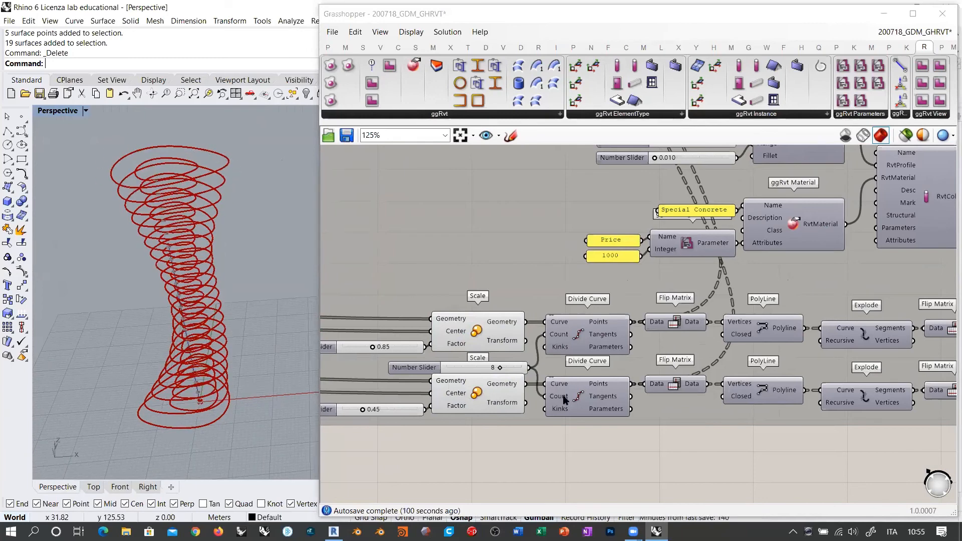
# Turn on the preview of both Divide Curve components to show the division points on the scaled curves.
pyautogui.click(584, 393)
pyautogui.keyDown('shift'); pyautogui.click(582, 342); pyautogui.keyUp('shift')
pyautogui.hotkey('ctrl', 'q')
pyautogui.click(635, 443)
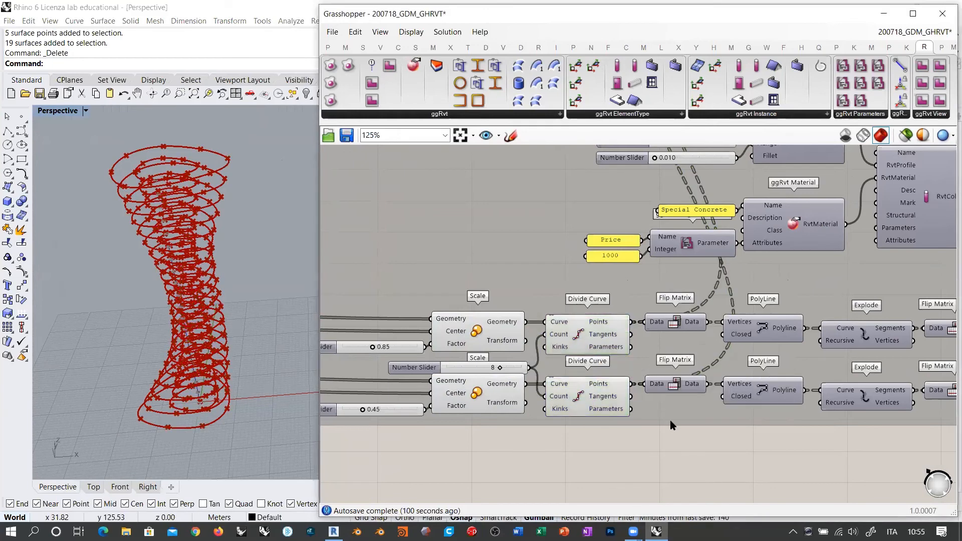
pyautogui.moveTo(226, 189); pyautogui.dragTo(250, 193, button='right')
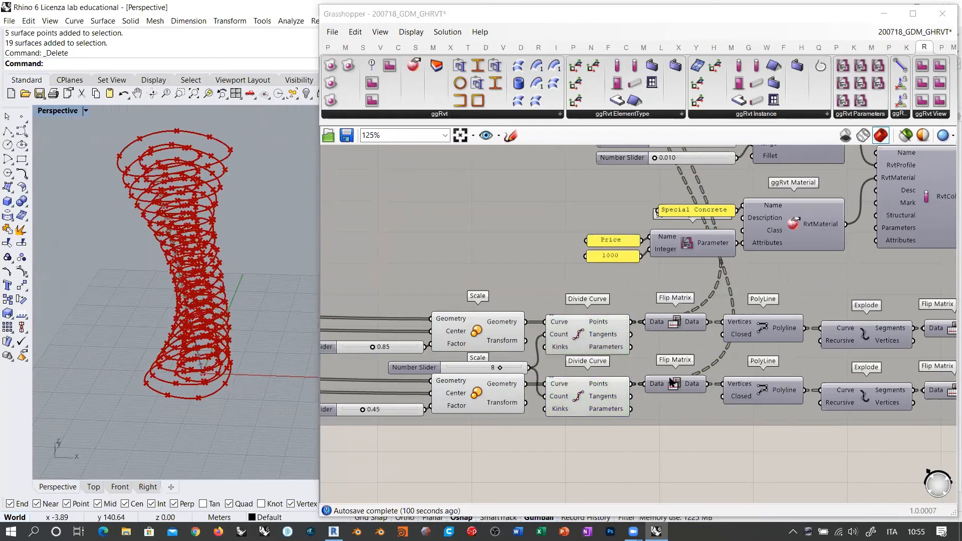
# Turn off the preview of both Divide Curve components in the column group.
pyautogui.moveTo(672, 382); pyautogui.dragTo(502, 367, button='right')
pyautogui.click(512, 308)
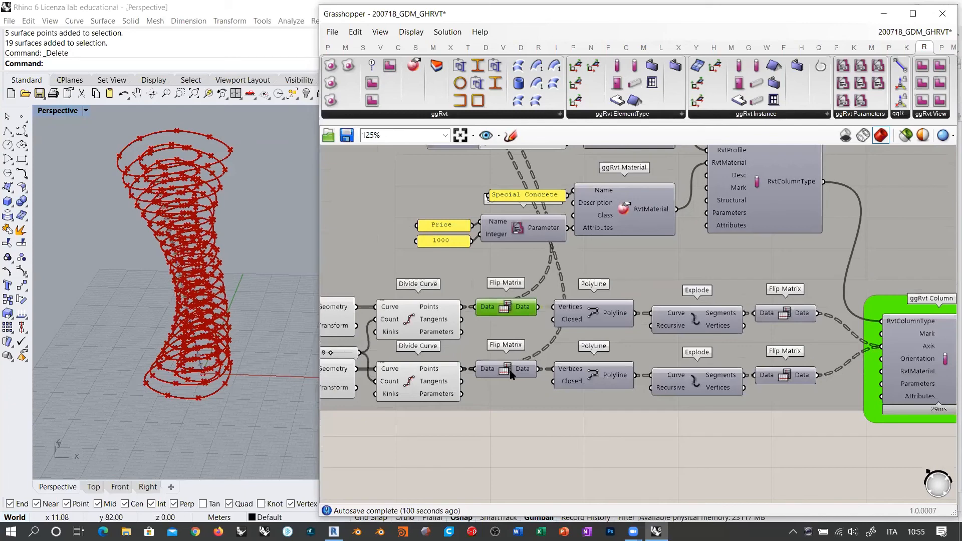
pyautogui.keyDown('shift'); pyautogui.click(511, 373); pyautogui.keyUp('shift')
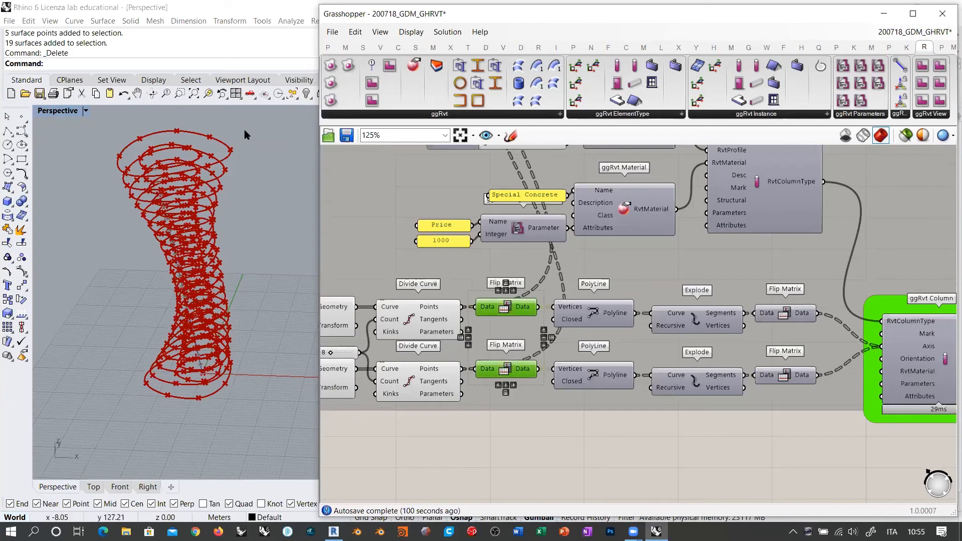
pyautogui.click(429, 319)
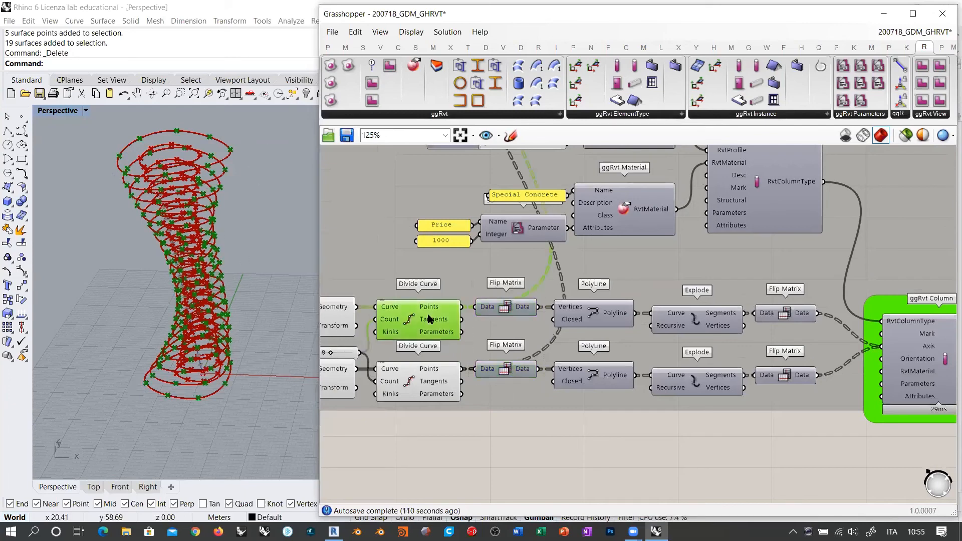
pyautogui.keyDown('shift'); pyautogui.click(421, 386); pyautogui.keyUp('shift')
# Highlight the points held in the two Flip Matrix components after Divide Curve and view them from the side.
pyautogui.click(502, 307)
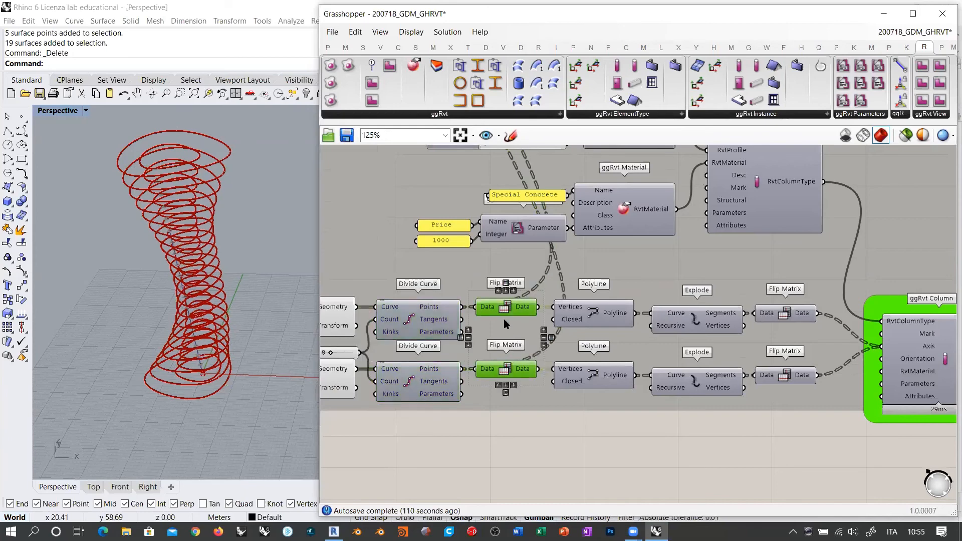
pyautogui.keyDown('shift'); pyautogui.click(506, 371); pyautogui.keyUp('shift')
pyautogui.moveTo(200, 241); pyautogui.dragTo(146, 369, button='right')
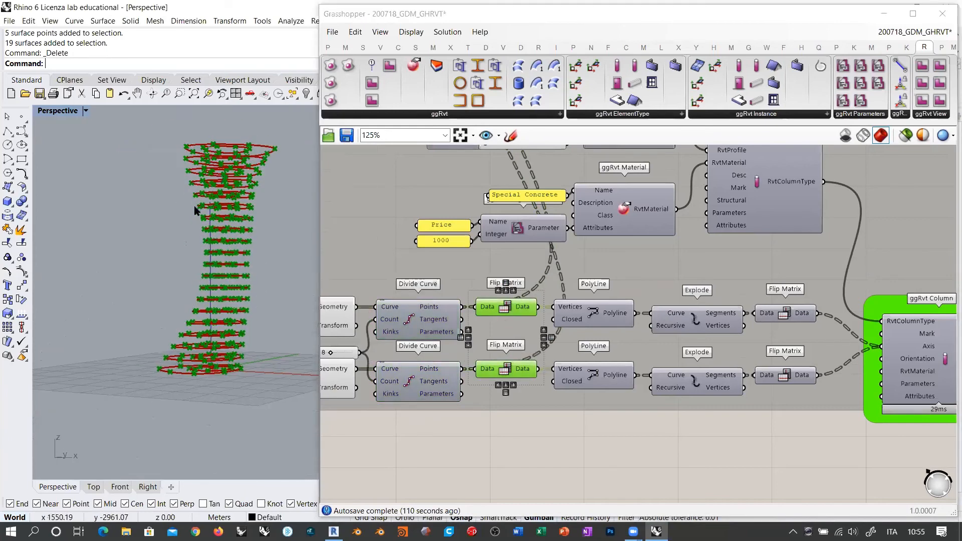
pyautogui.moveTo(521, 341); pyautogui.dragTo(506, 345, button='right')
# Turn on the preview of both PolyLine components and inspect the vertical polylines from above and from a close side view.
pyautogui.click(579, 317)
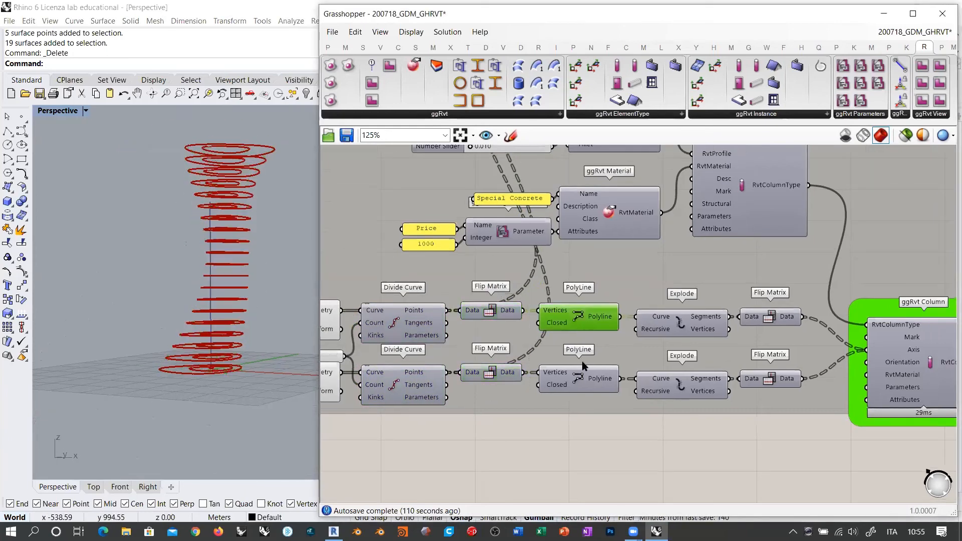
pyautogui.keyDown('shift'); pyautogui.click(579, 379); pyautogui.keyUp('shift')
pyautogui.click(586, 439)
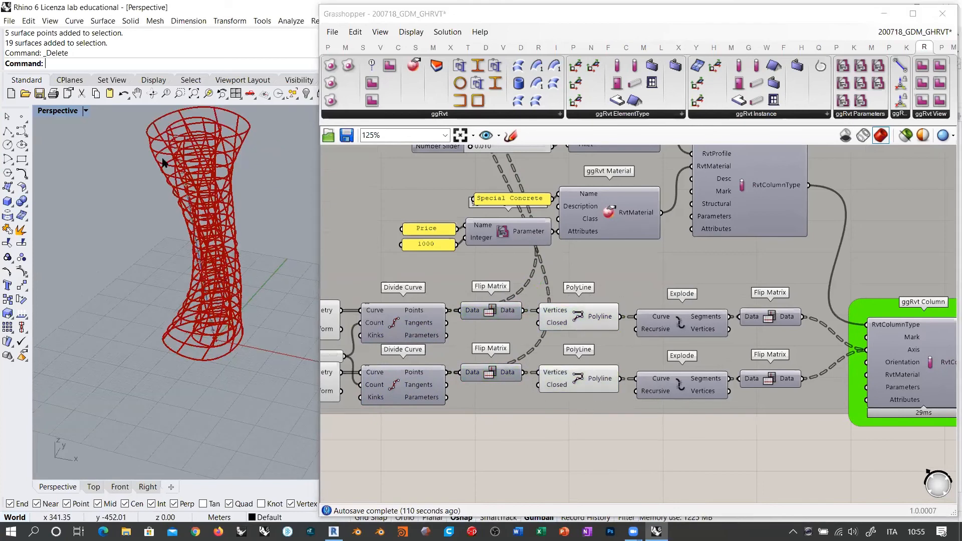
pyautogui.moveTo(164, 160); pyautogui.dragTo(185, 181, button='right')
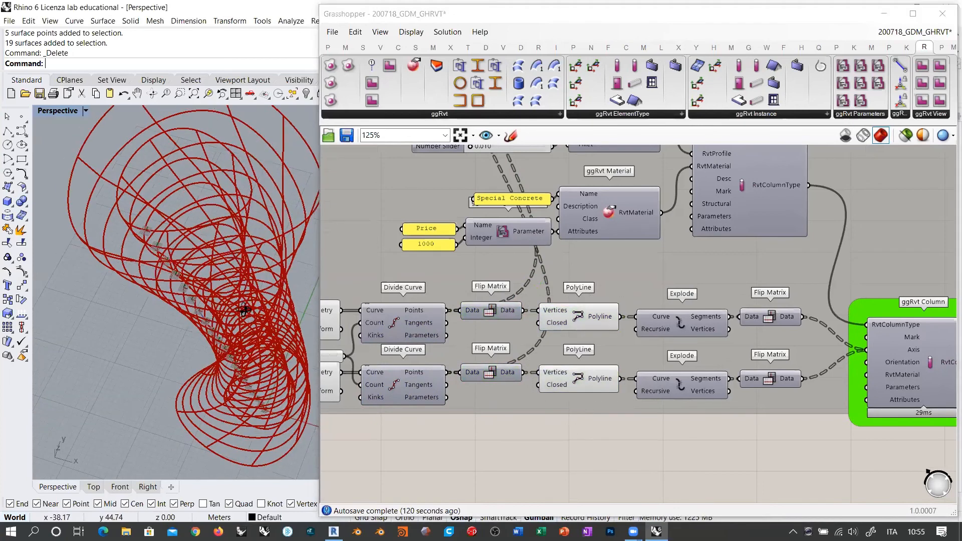
pyautogui.moveTo(244, 310); pyautogui.dragTo(230, 243, button='right')
pyautogui.scroll(3, 232, 244)
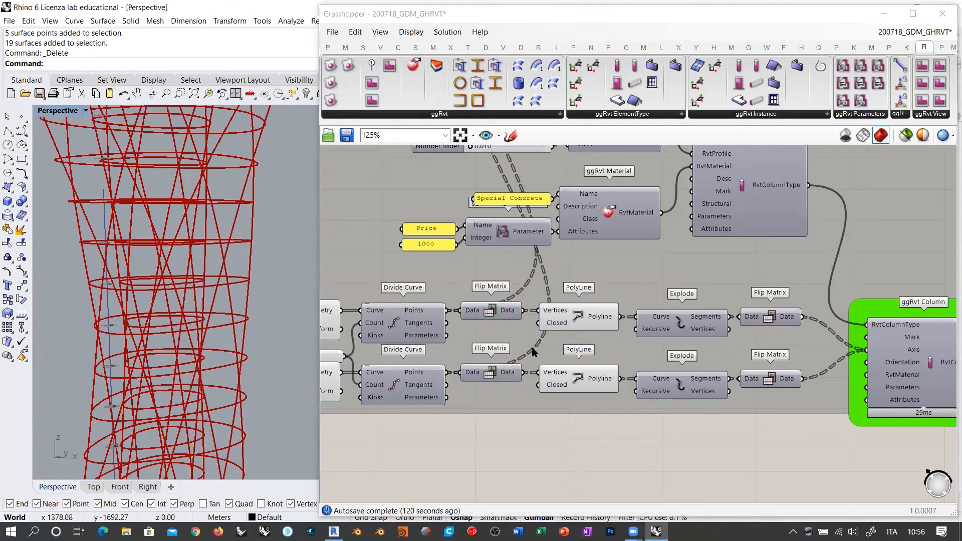
# Turn off the preview of both PolyLine components and show the segments of the two Explode components instead.
pyautogui.click(575, 324)
pyautogui.keyDown('shift'); pyautogui.click(617, 384); pyautogui.keyUp('shift')
pyautogui.hotkey('ctrl', 'q')
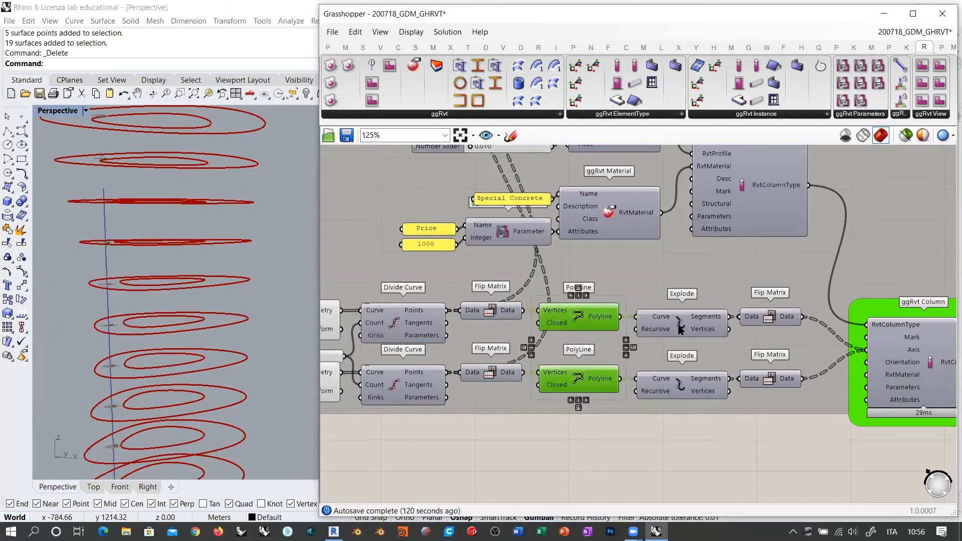
pyautogui.click(681, 329)
pyautogui.keyDown('shift'); pyautogui.click(680, 384); pyautogui.keyUp('shift')
pyautogui.hotkey('ctrl', 'q')
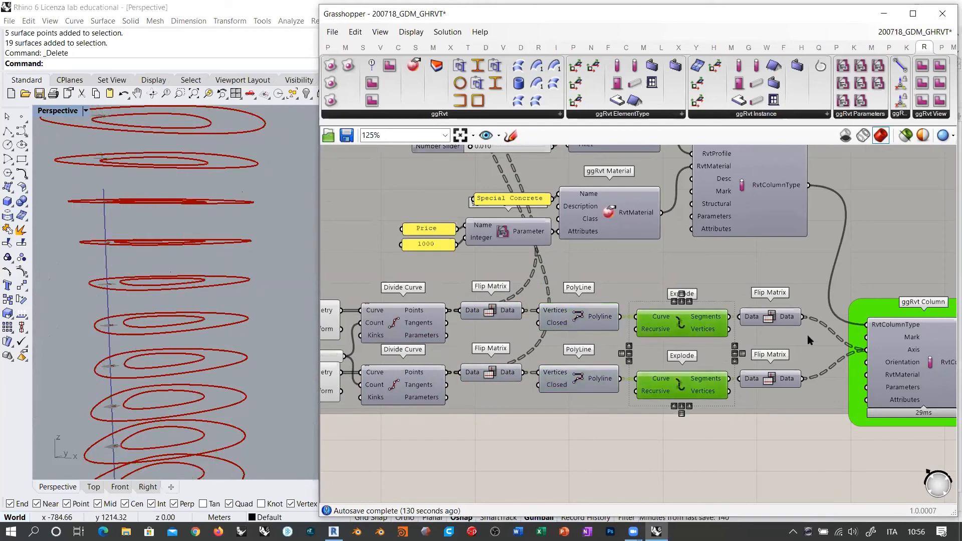
# Examine the exploded segments from the side and above, and try wiring the upper Explode's Segments directly into the ggRvt Column's Axis.
pyautogui.moveTo(808, 334); pyautogui.dragTo(481, 297, button='right')
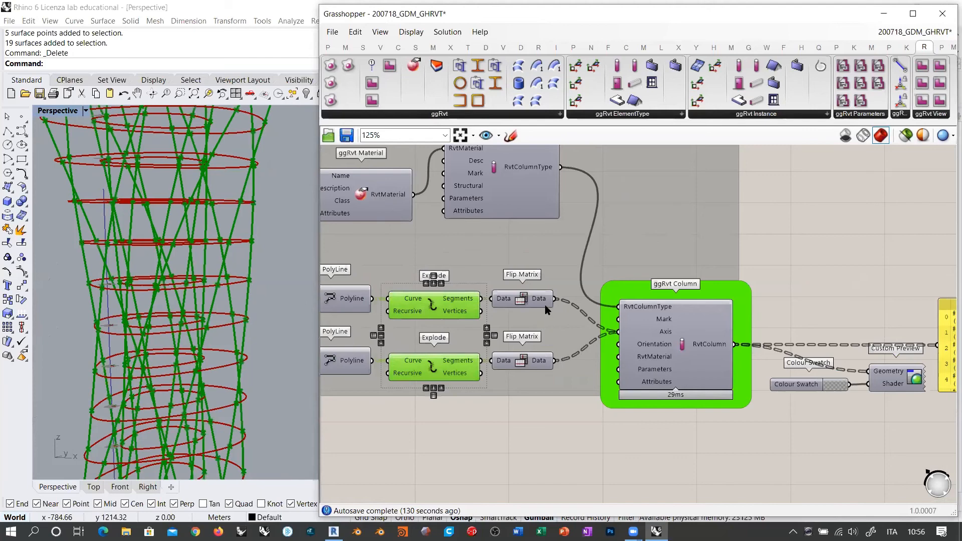
pyautogui.moveTo(253, 281); pyautogui.dragTo(189, 322, button='right')
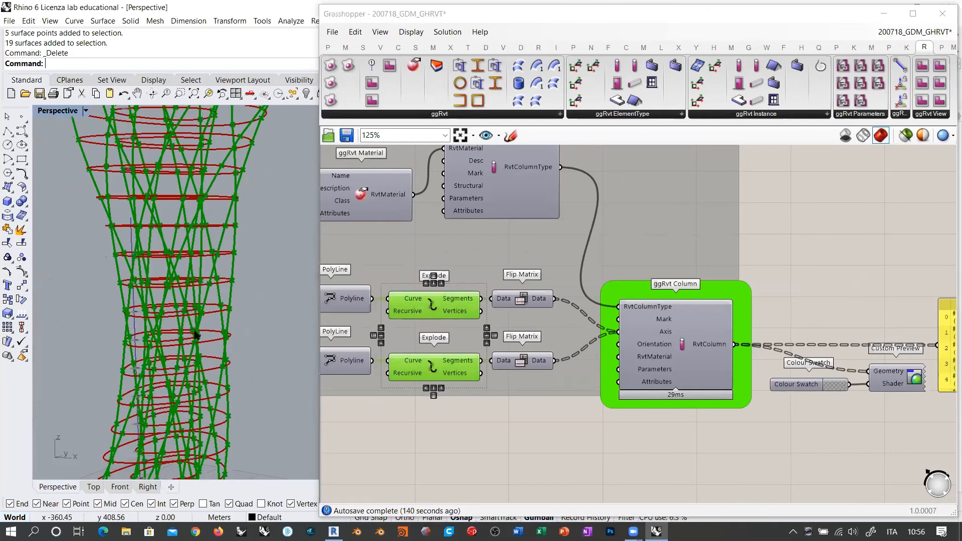
pyautogui.scroll(-4, 196, 335)
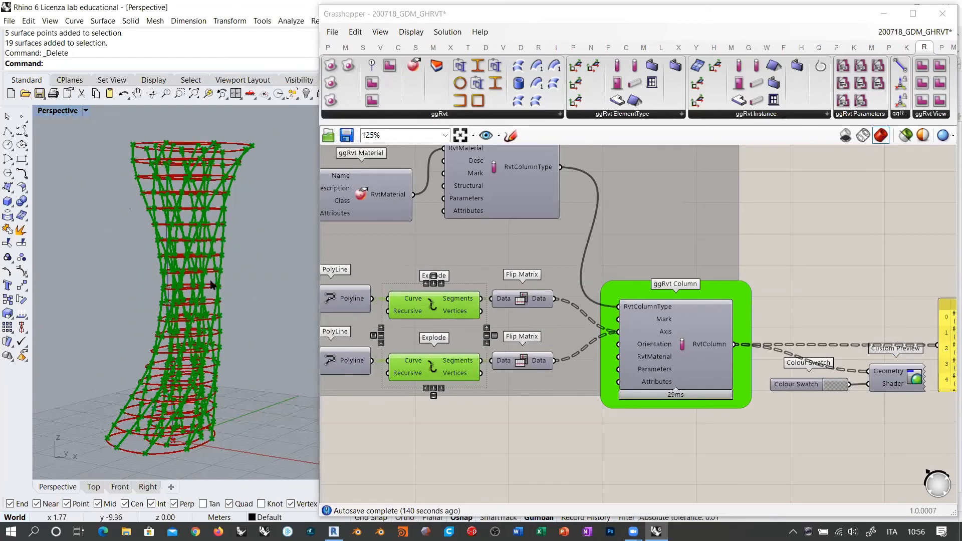
pyautogui.moveTo(211, 286); pyautogui.dragTo(211, 394, button='right')
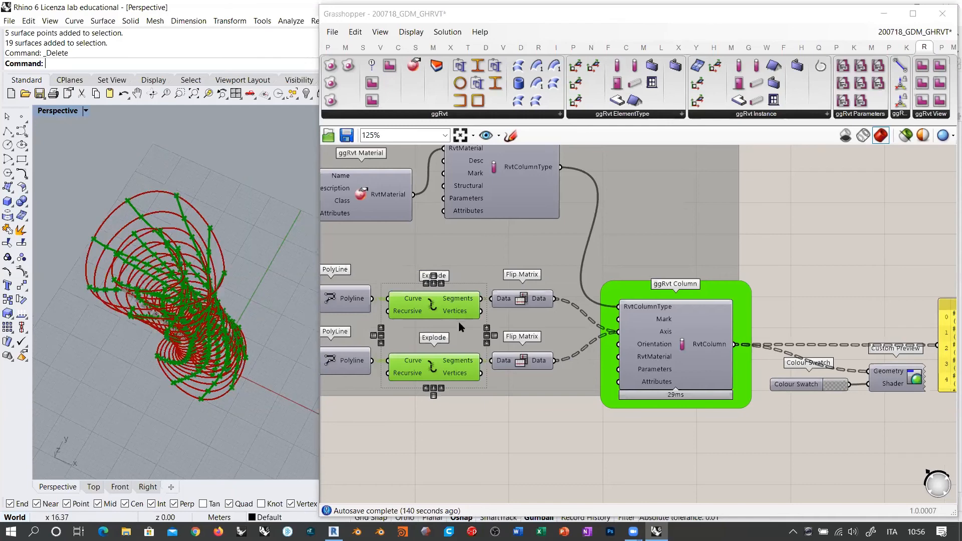
pyautogui.moveTo(481, 299); pyautogui.dragTo(620, 333)
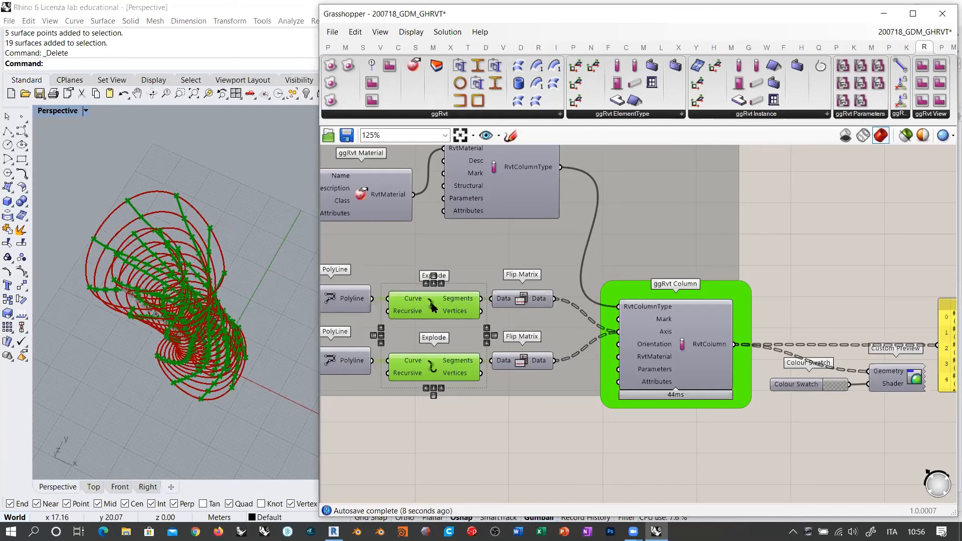
# Turn off the Explode previews and show the column segments of the two Flip Matrix components feeding ggRvt Column.
pyautogui.moveTo(433, 306); pyautogui.dragTo(422, 305, button='right')
pyautogui.hotkey('ctrl', 'q')
pyautogui.click(508, 300)
pyautogui.keyDown('shift'); pyautogui.click(511, 362); pyautogui.keyUp('shift')
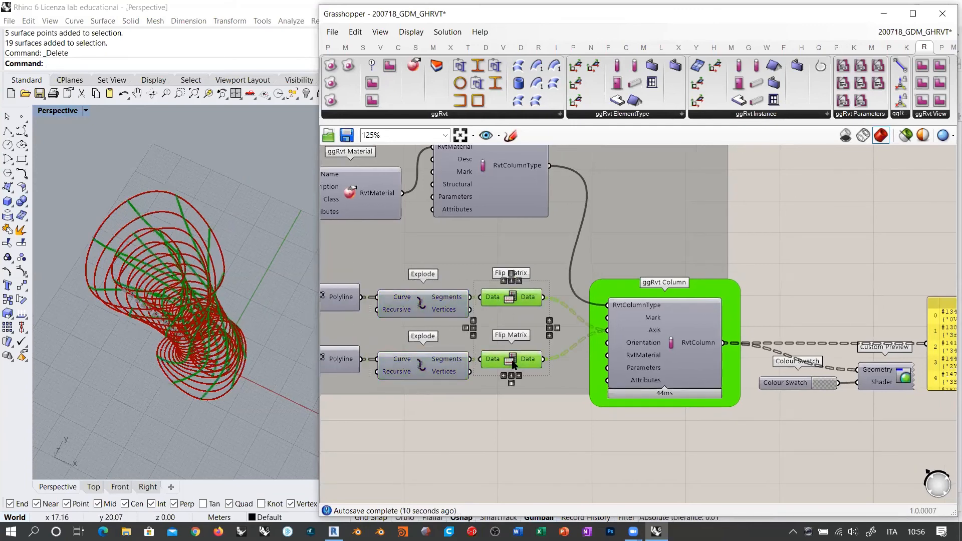
pyautogui.click(501, 413)
pyautogui.moveTo(139, 286); pyautogui.dragTo(191, 297, button='right')
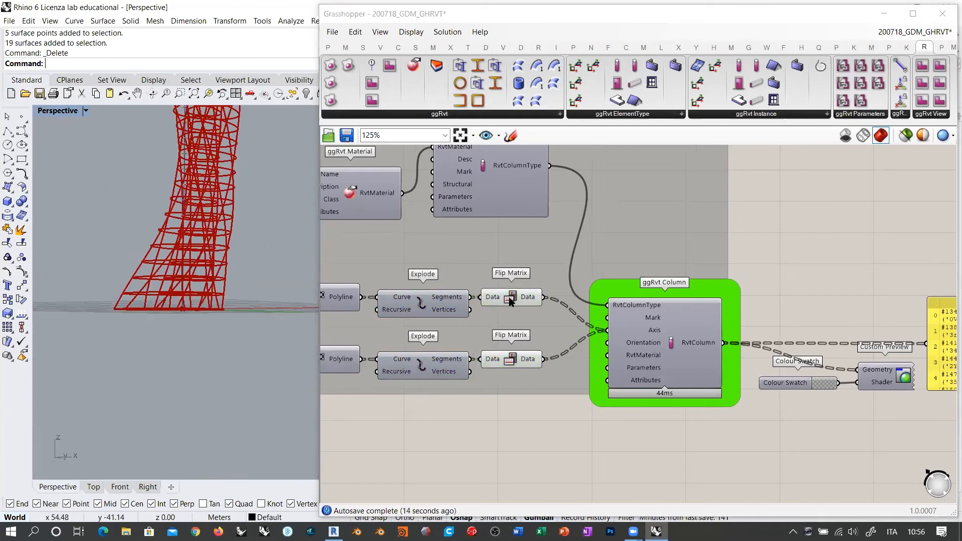
# View the whole tower from above and turn off the preview of both Scale components that produce the floor curves.
pyautogui.moveTo(528, 299)
pyautogui.moveTo(530, 362)
pyautogui.moveTo(200, 280); pyautogui.dragTo(219, 344, button='right')
pyautogui.scroll(-2, 218, 344)
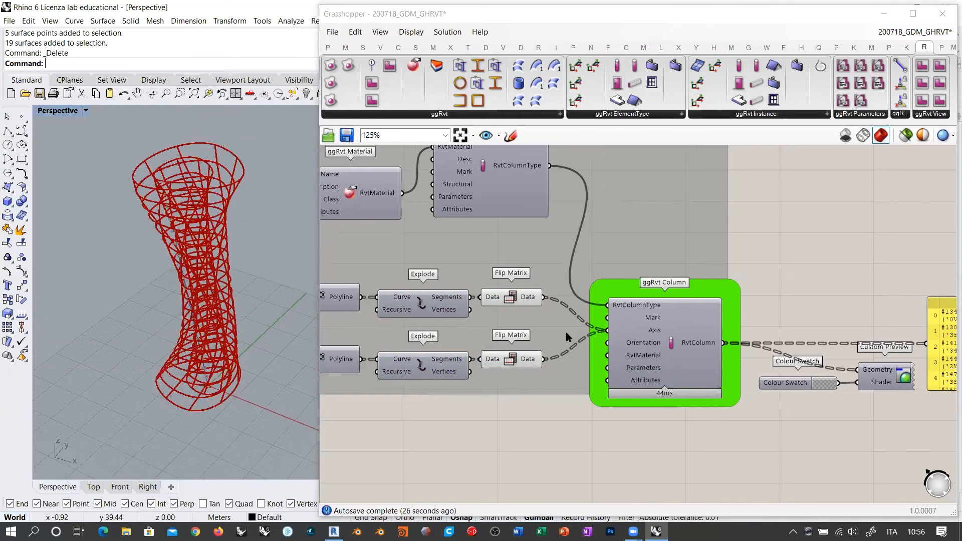
pyautogui.scroll(-5, 531, 314)
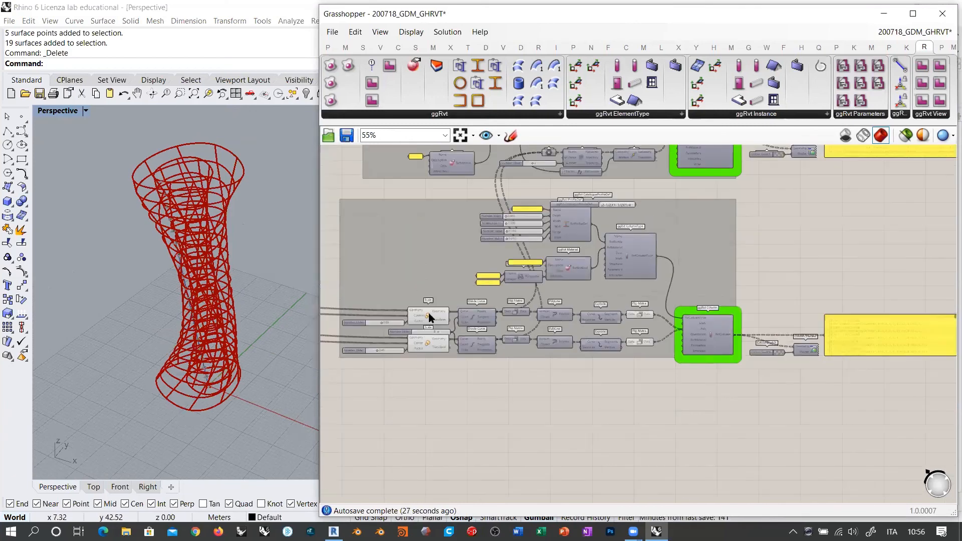
pyautogui.click(429, 313)
pyautogui.keyDown('shift'); pyautogui.click(429, 342); pyautogui.keyUp('shift')
pyautogui.hotkey('ctrl', 'q')
pyautogui.click(471, 385)
pyautogui.moveTo(193, 303)
pyautogui.mouseDown(button='right')
pyautogui.moveTo(198, 270)
pyautogui.moveTo(205, 303)
pyautogui.mouseUp(button='right')
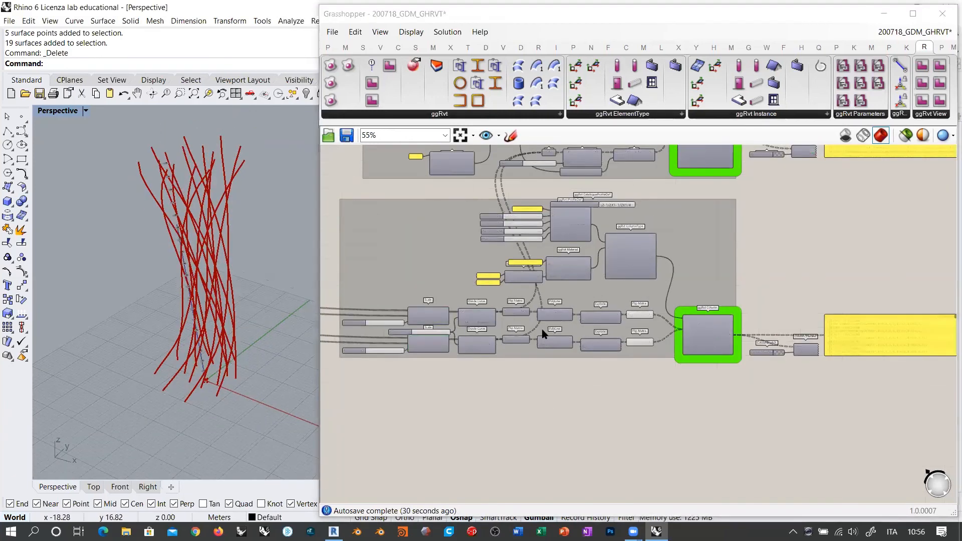
# Turn on the preview of ggRvt Column and highlight the axes from both final Flip Matrix components inside the column solids.
pyautogui.moveTo(729, 342); pyautogui.dragTo(636, 350, button='right')
pyautogui.scroll(6, 635, 351)
pyautogui.click(636, 353)
pyautogui.hotkey('ctrl', 'q')
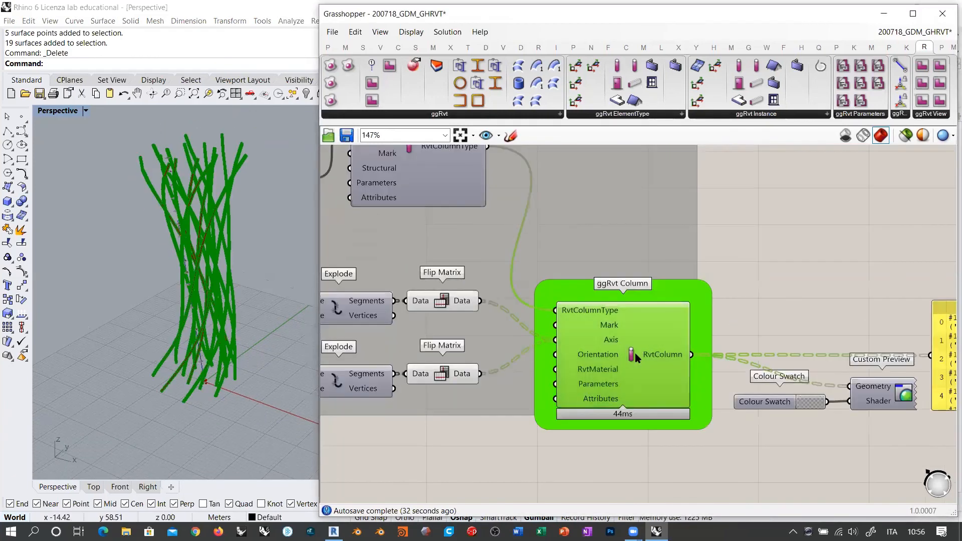
pyautogui.click(495, 354)
pyautogui.moveTo(220, 286); pyautogui.dragTo(234, 301, button='right')
pyautogui.scroll(8, 230, 192)
pyautogui.moveTo(236, 189); pyautogui.dragTo(251, 246, button='right')
pyautogui.click(414, 307)
pyautogui.keyDown('shift'); pyautogui.click(449, 374); pyautogui.keyUp('shift')
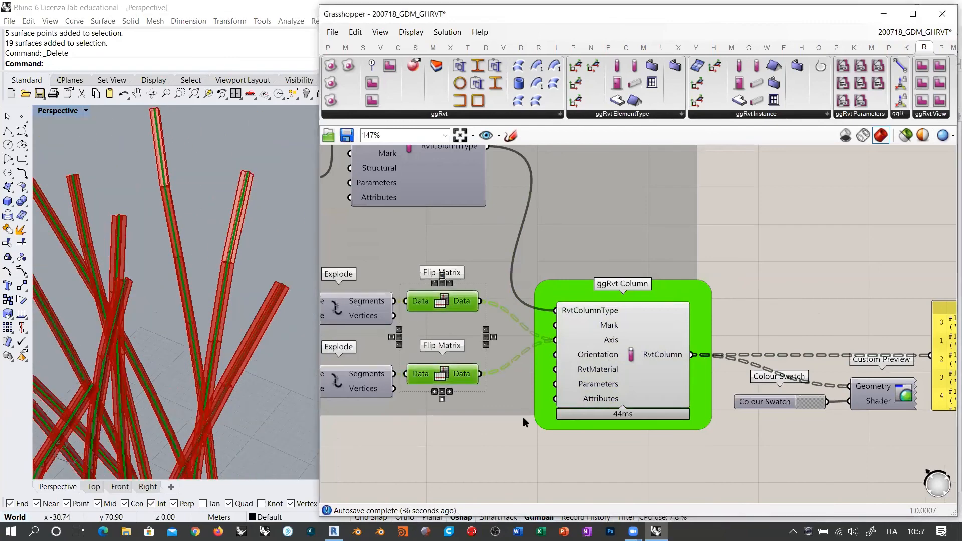
pyautogui.click(522, 417)
# Examine the ggRvt Column solids up close, as a whole from above, and around their base.
pyautogui.scroll(-8, 175, 257)
pyautogui.keyDown('shift'); pyautogui.moveTo(161, 252); pyautogui.dragTo(214, 244, button='right'); pyautogui.keyUp('shift')
pyautogui.scroll(5, 214, 244)
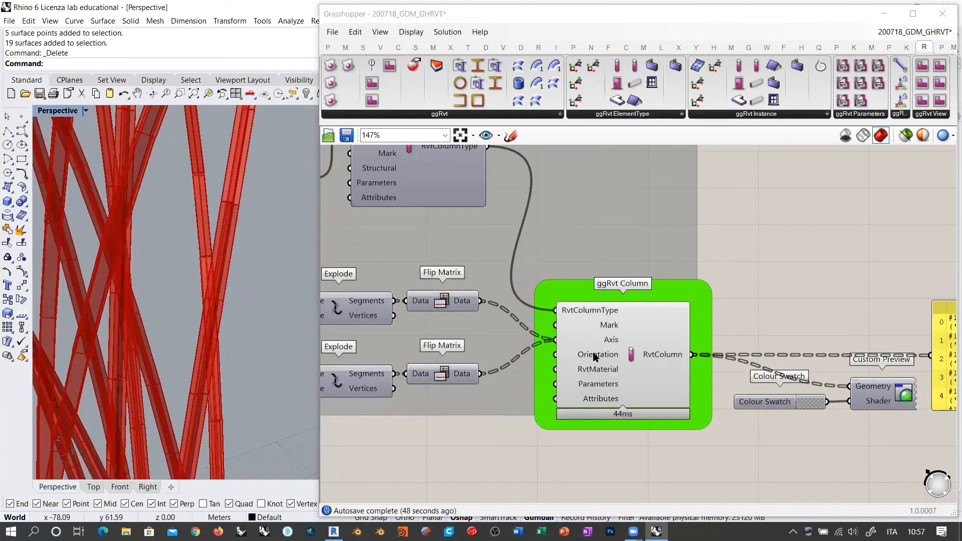
pyautogui.scroll(-2, 246, 273)
pyautogui.scroll(-8, 246, 273)
pyautogui.moveTo(242, 307); pyautogui.dragTo(197, 418, button='right')
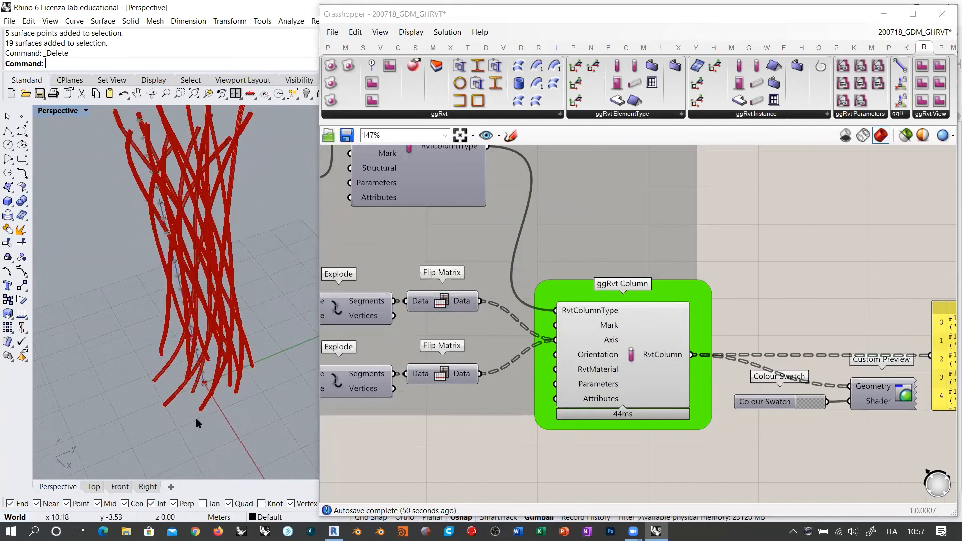
pyautogui.scroll(6, 197, 418)
pyautogui.moveTo(99, 324); pyautogui.dragTo(279, 326, button='right')
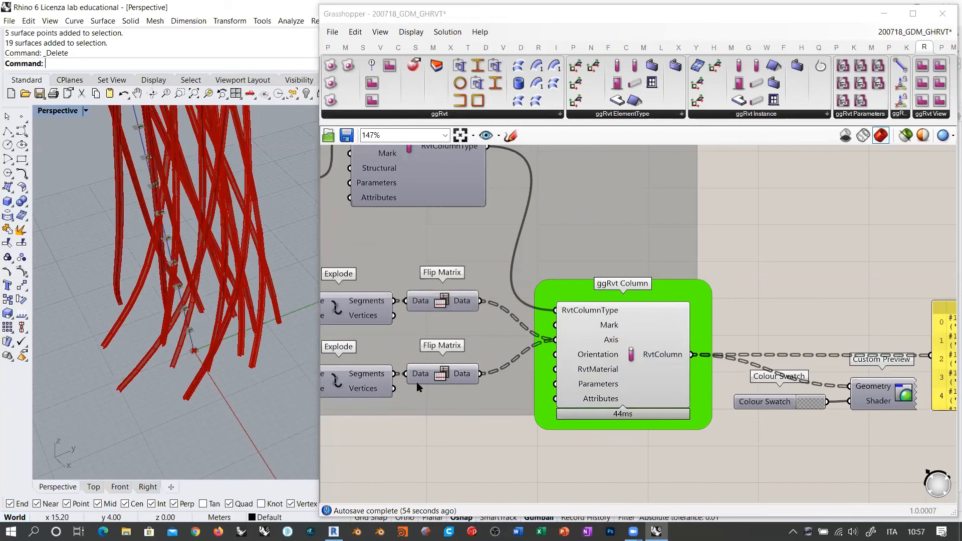
# Check the Tangents outputs of the two Divide Curve components as a possible source for the column orientation.
pyautogui.moveTo(420, 388); pyautogui.dragTo(708, 338, button='right')
pyautogui.moveTo(371, 358); pyautogui.dragTo(636, 341, button='right')
pyautogui.moveTo(549, 345); pyautogui.dragTo(571, 361, button='right')
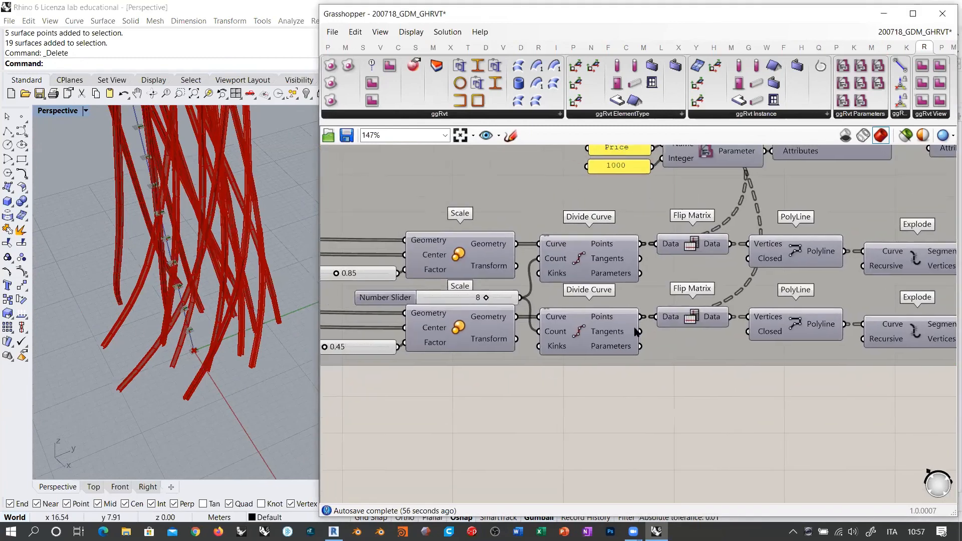
pyautogui.scroll(3, 576, 346)
pyautogui.moveTo(601, 337)
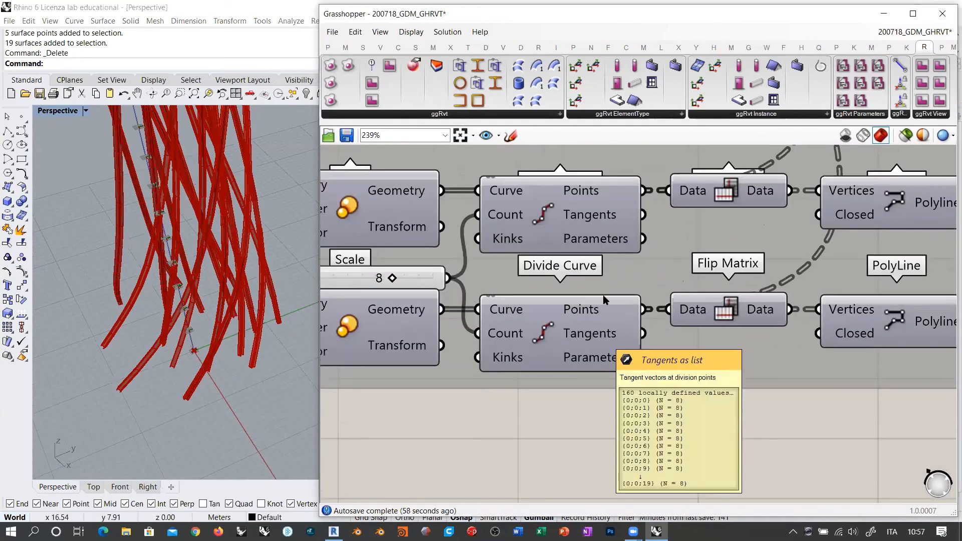
pyautogui.moveTo(549, 262); pyautogui.dragTo(532, 309, button='right')
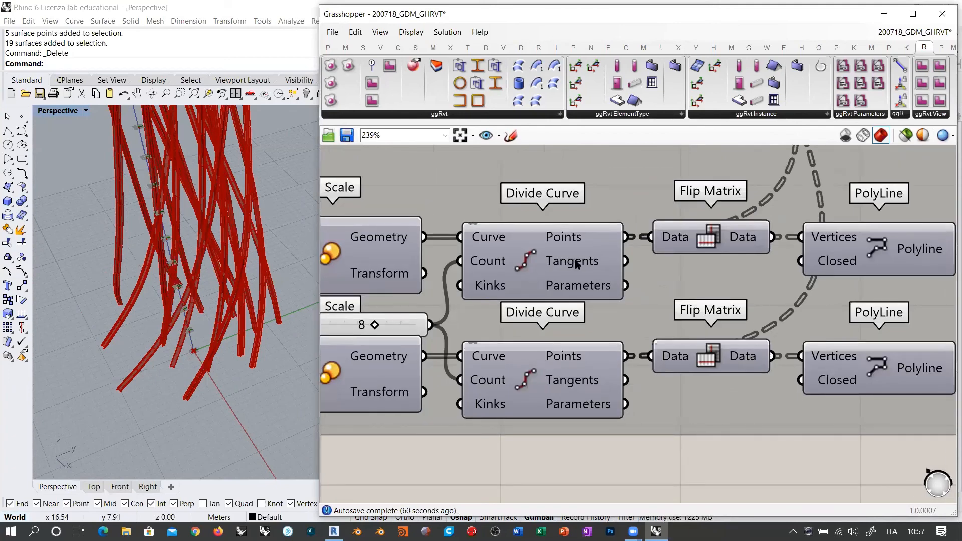
pyautogui.moveTo(585, 263)
# Compare the data trees of the final Flip Matrix outputs and the ggRvt Column's Axis with the Divide Curve Tangents.
pyautogui.moveTo(586, 263); pyautogui.dragTo(420, 312, button='right')
pyautogui.scroll(-4, 421, 315)
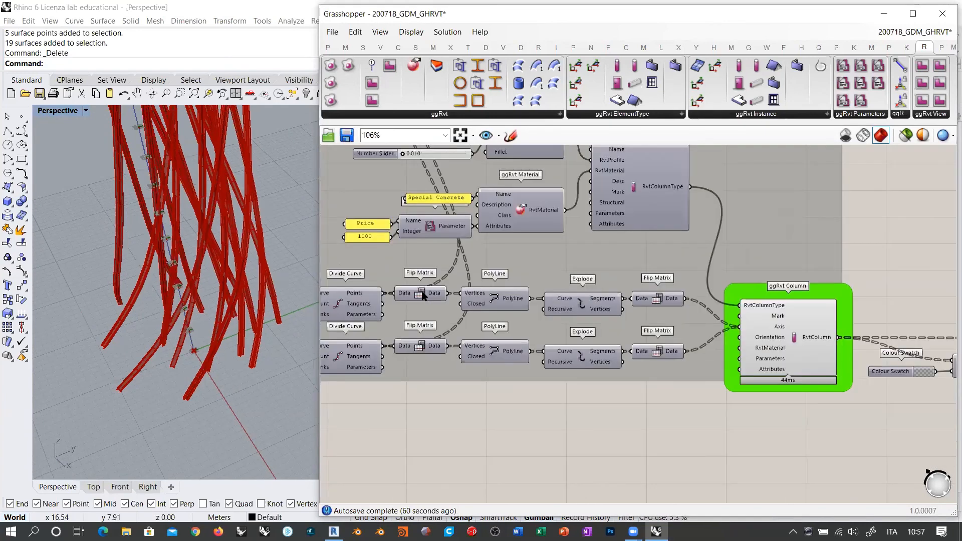
pyautogui.click(422, 294)
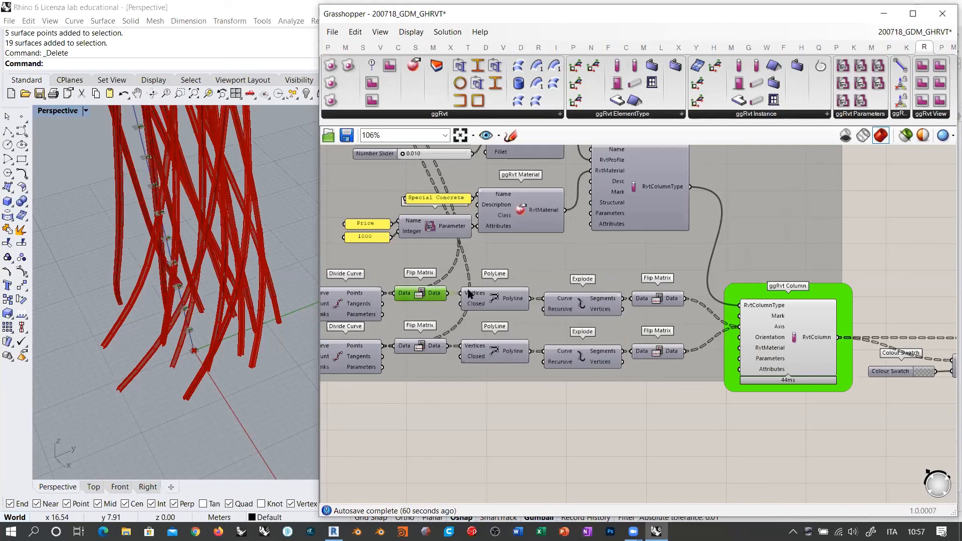
pyautogui.keyDown('shift'); pyautogui.click(662, 296); pyautogui.keyUp('shift')
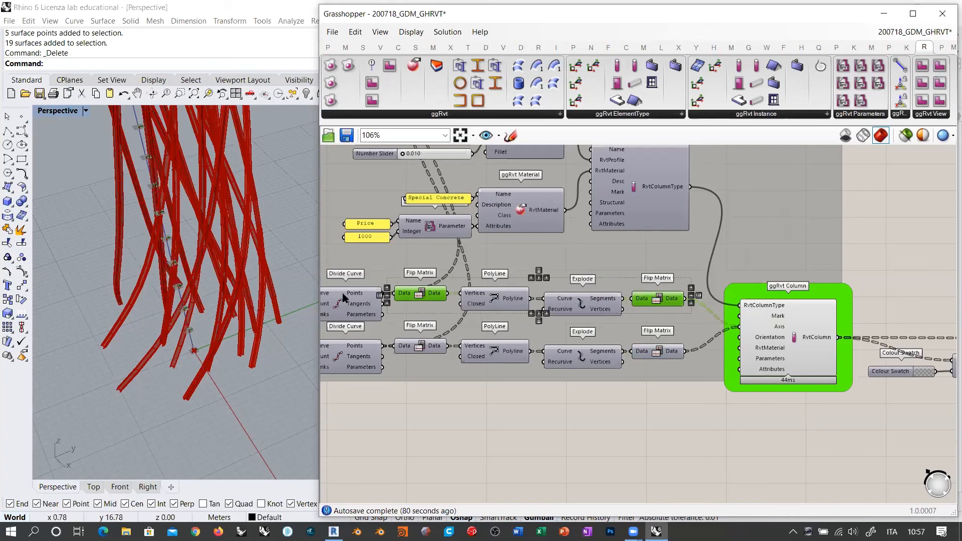
pyautogui.click(361, 293)
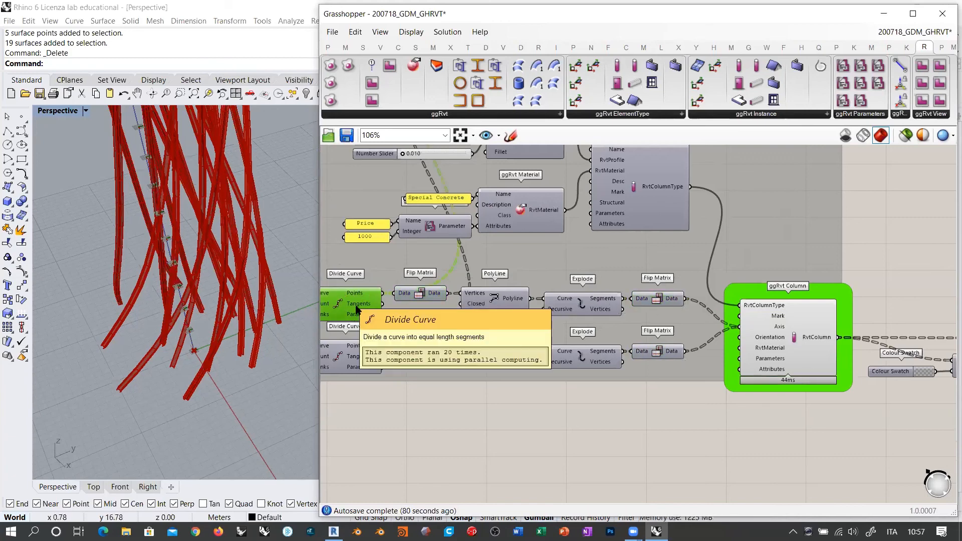
pyautogui.moveTo(671, 300)
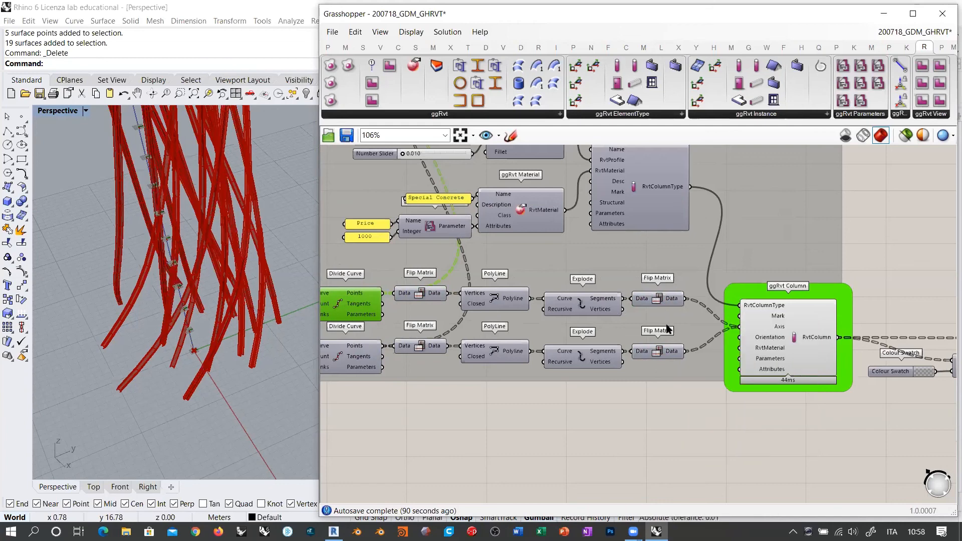
pyautogui.moveTo(673, 354)
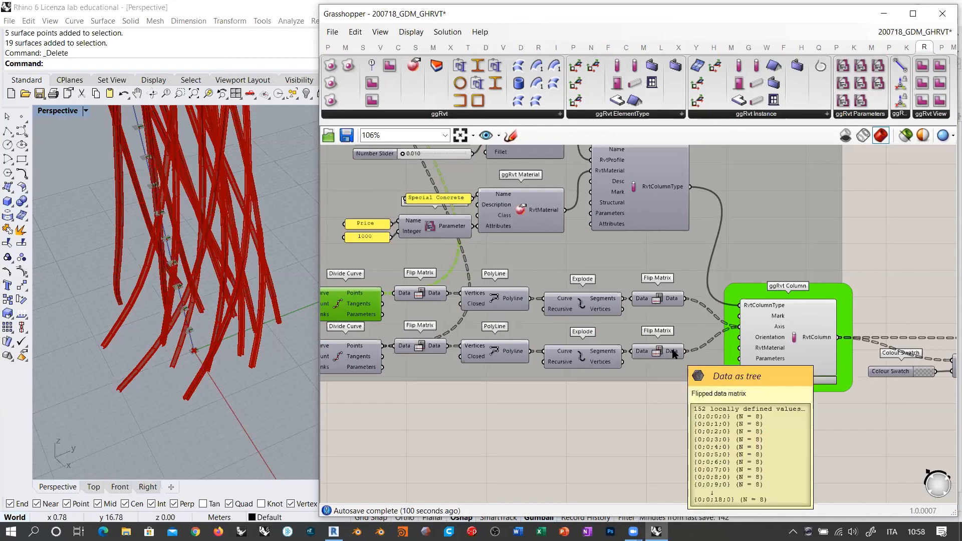
pyautogui.moveTo(754, 329)
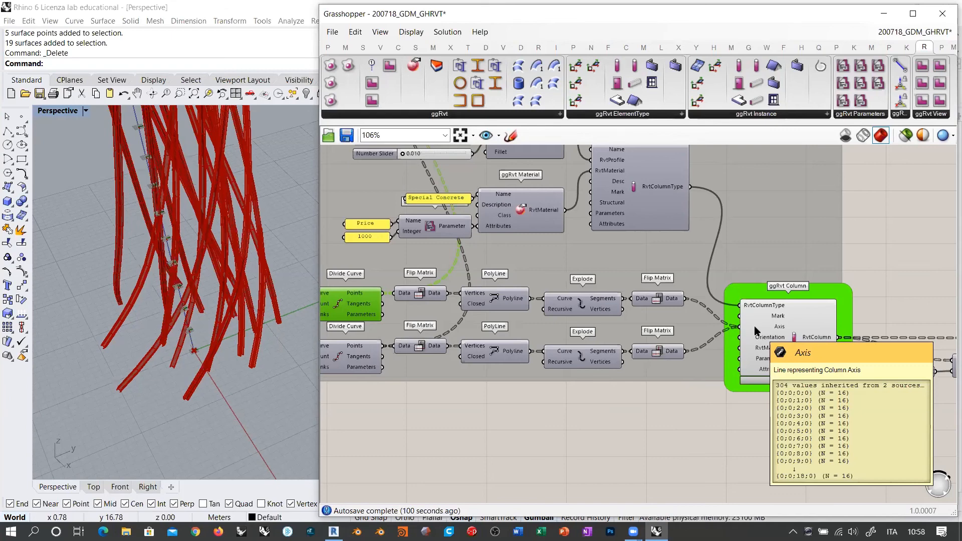
pyautogui.scroll(5, 413, 302)
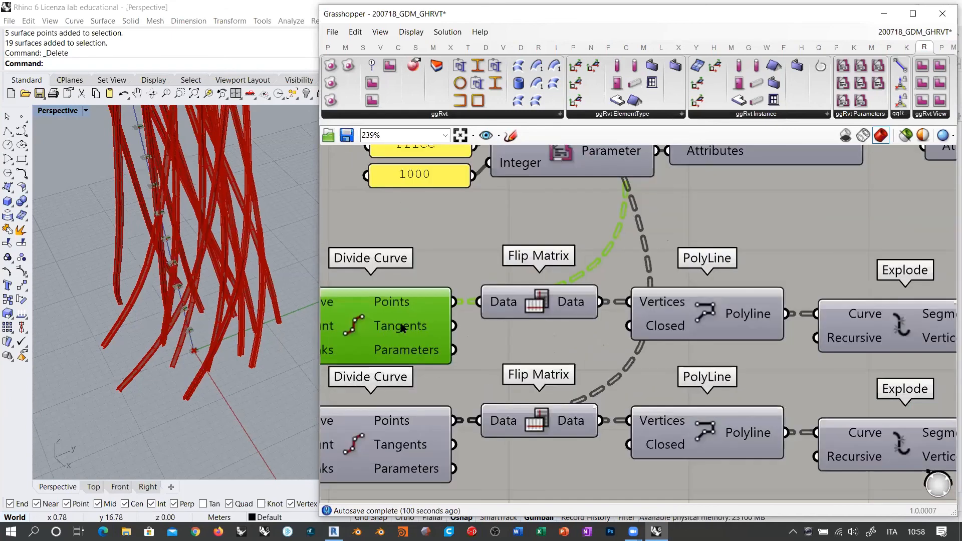
pyautogui.moveTo(405, 329)
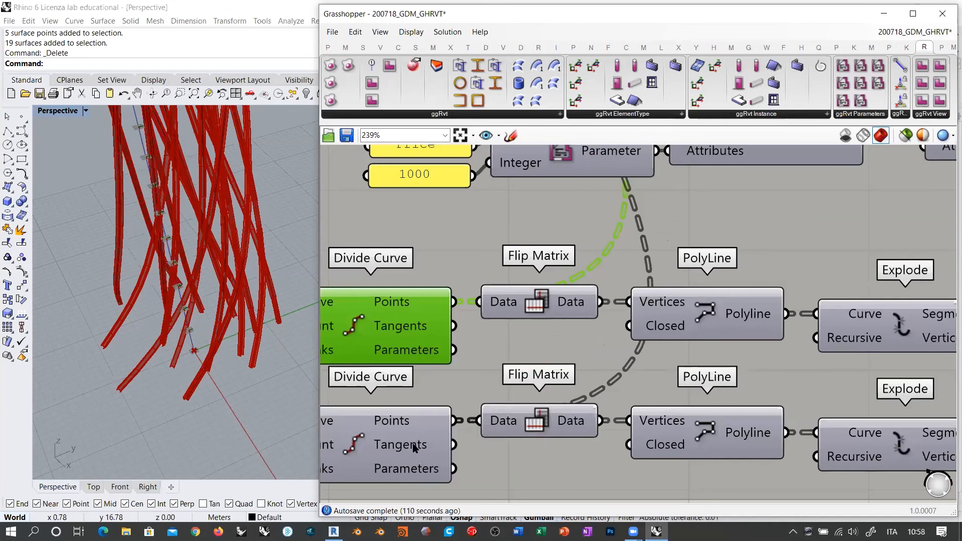
pyautogui.moveTo(414, 446)
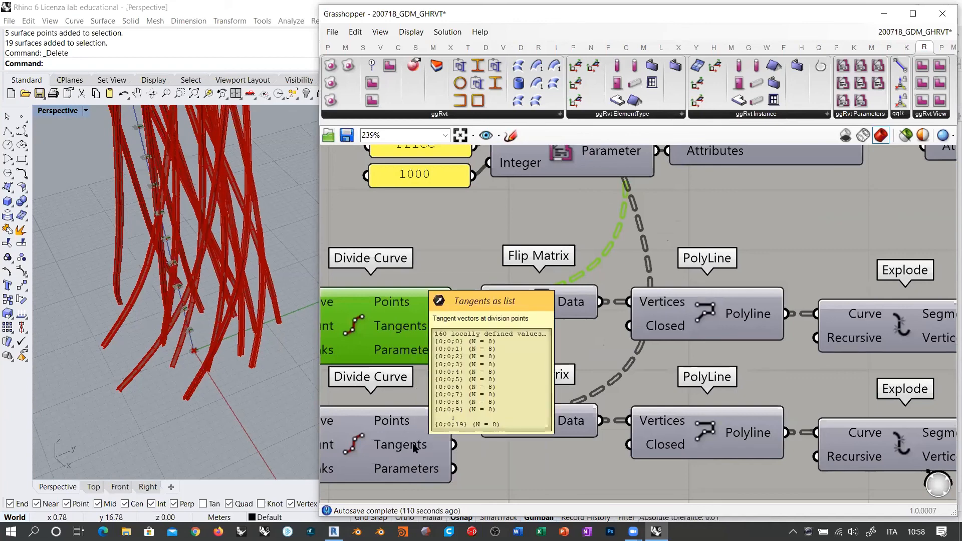
# Add a Vector parameter below the Divide Curve components and connect both of their Tangents outputs to it.
pyautogui.scroll(-3, 413, 447)
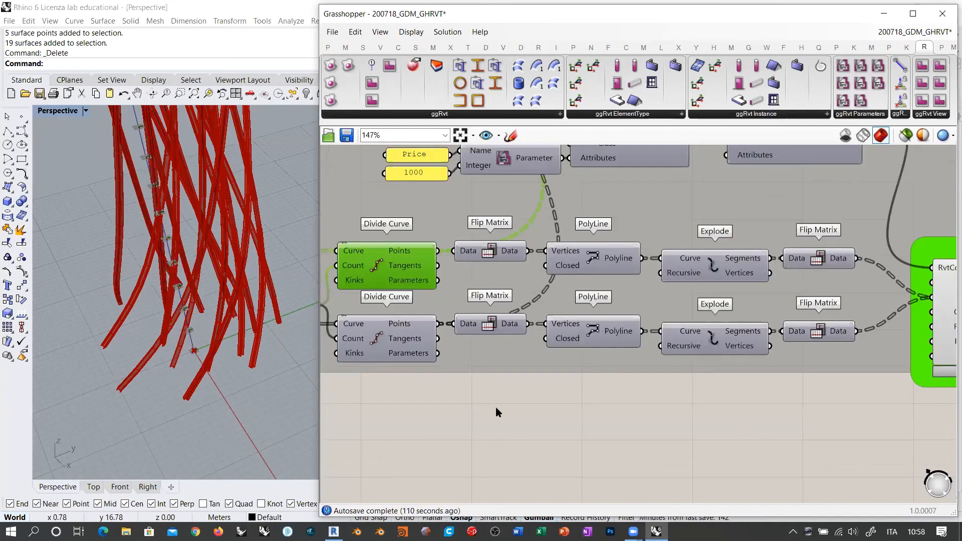
pyautogui.doubleClick(496, 408)
pyautogui.write('ve')
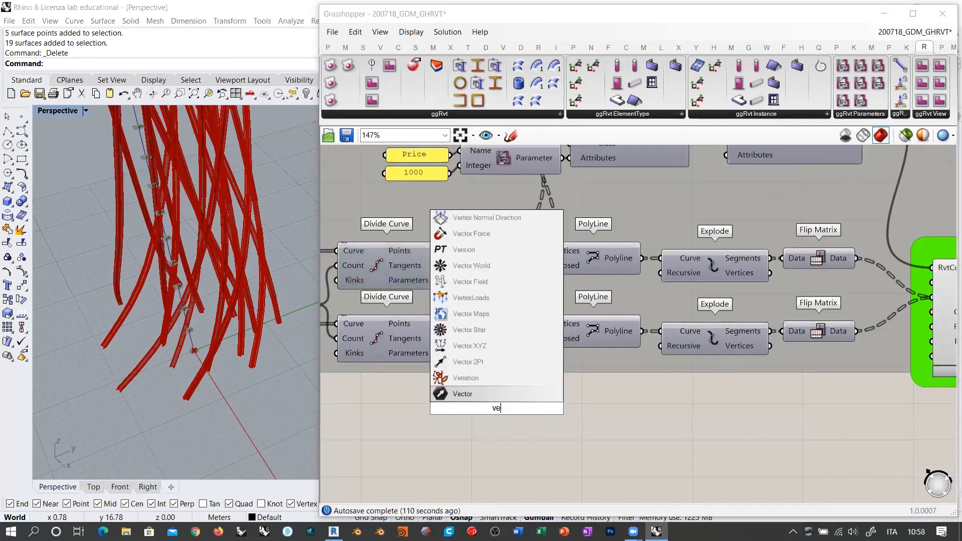
pyautogui.press('Return')
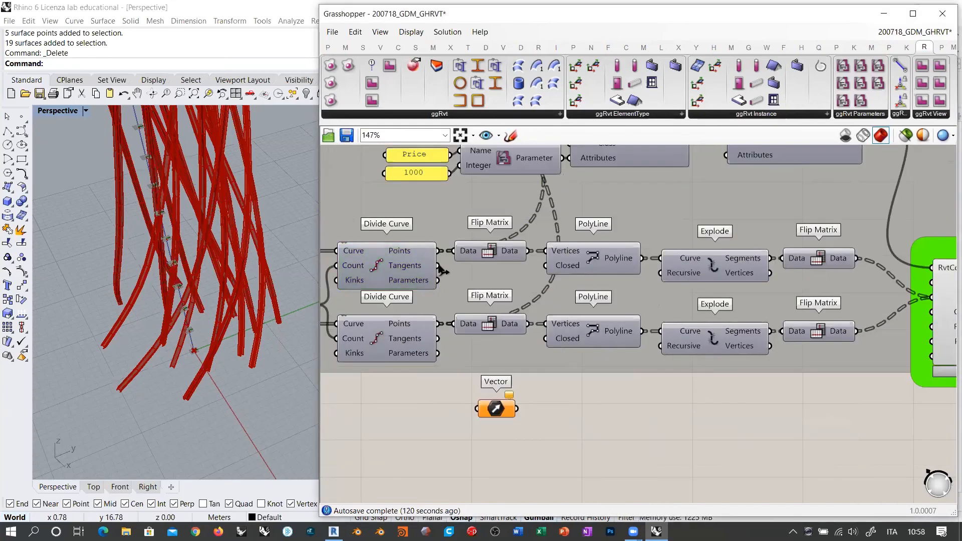
pyautogui.moveTo(439, 266); pyautogui.dragTo(477, 408)
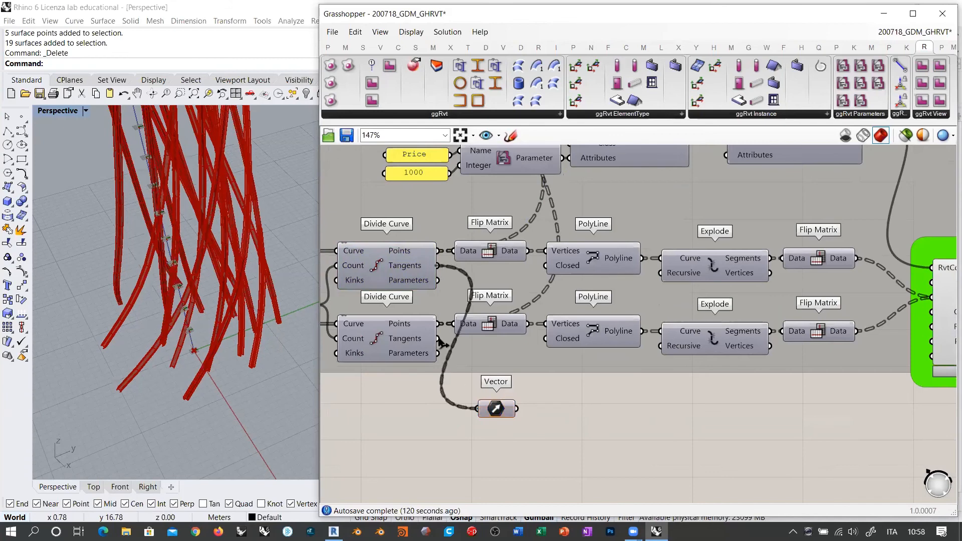
pyautogui.keyDown('shift'); pyautogui.moveTo(439, 338); pyautogui.dragTo(477, 409); pyautogui.keyUp('shift')
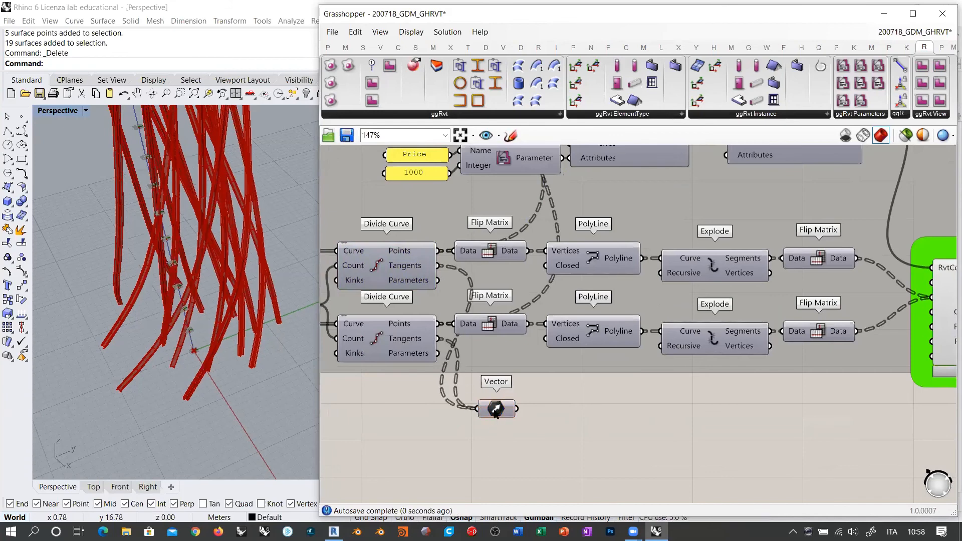
# Compare the data tree of the Vector parameter with the output of the lower Flip Matrix feeding ggRvt Column.
pyautogui.moveTo(500, 414)
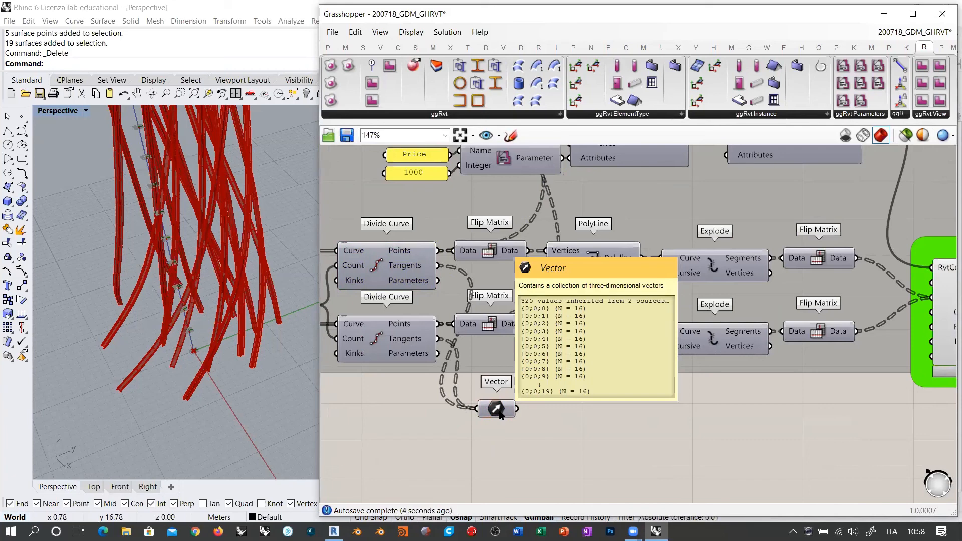
pyautogui.moveTo(827, 363); pyautogui.dragTo(715, 373, button='right')
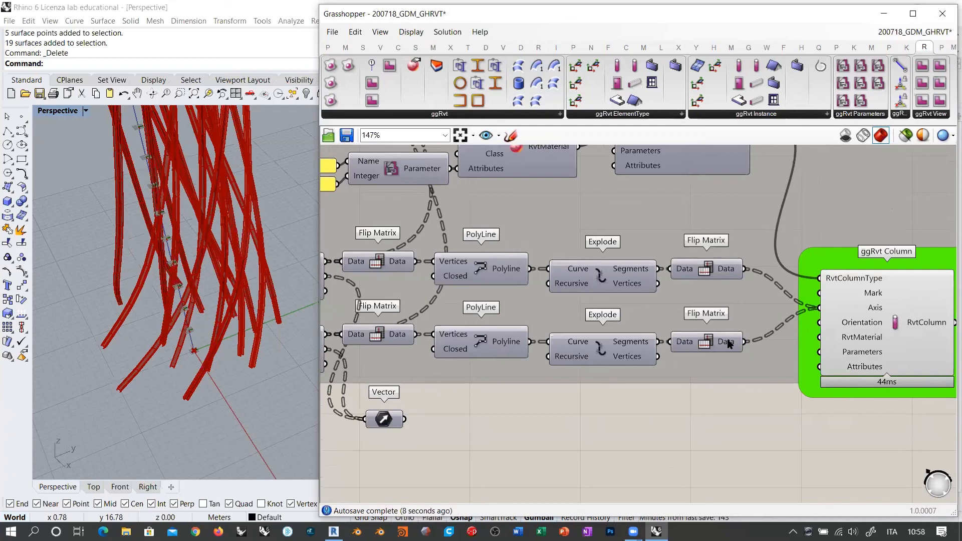
pyautogui.moveTo(726, 345)
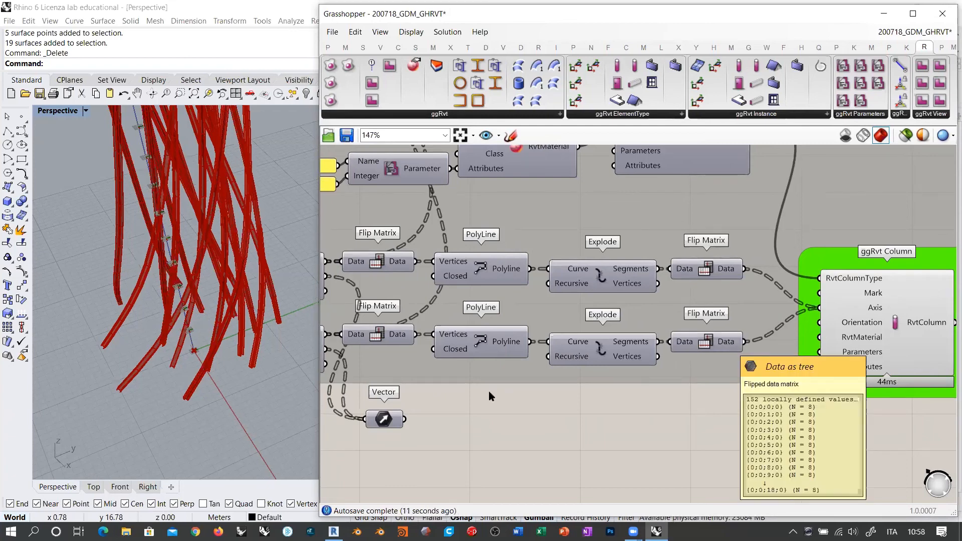
pyautogui.moveTo(368, 320); pyautogui.dragTo(568, 315, button='right')
pyautogui.moveTo(507, 275)
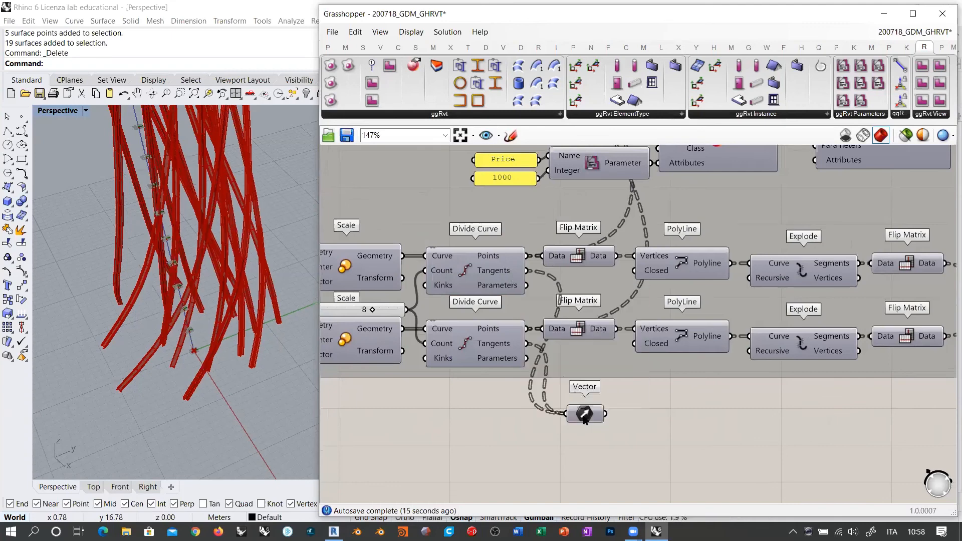
pyautogui.moveTo(616, 397); pyautogui.dragTo(493, 404, button='right')
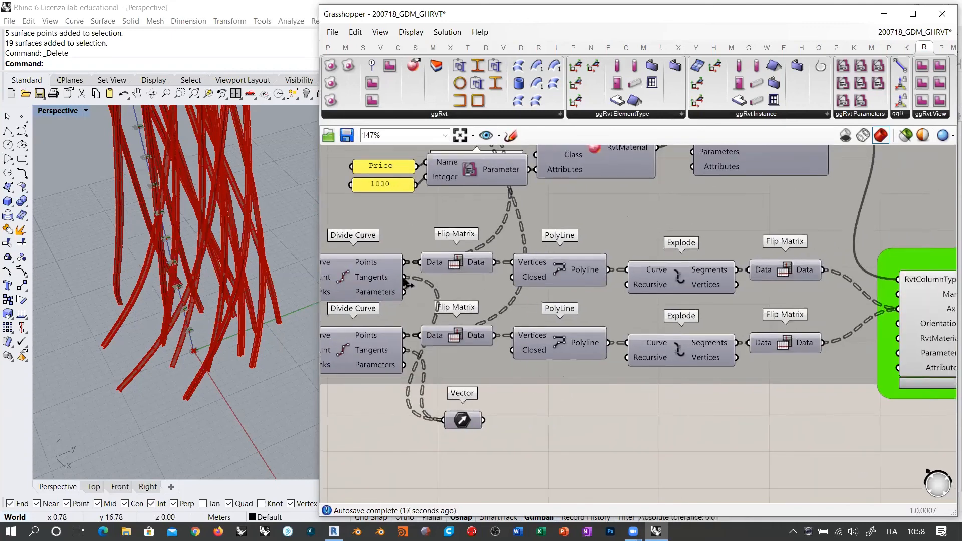
# Show the division points of the upper Divide Curve along the columns and hide them again.
pyautogui.click(364, 273)
pyautogui.hotkey('ctrl', 'q')
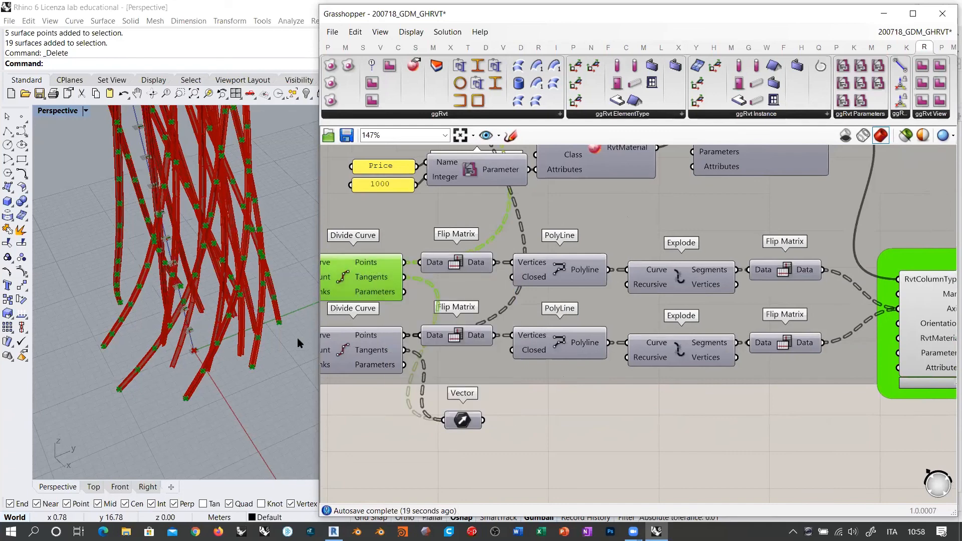
pyautogui.keyDown('shift'); pyautogui.moveTo(209, 349); pyautogui.dragTo(187, 414, button='right'); pyautogui.keyUp('shift')
pyautogui.moveTo(341, 310); pyautogui.dragTo(524, 322, button='right')
pyautogui.hotkey('ctrl', 'q')
# Turn on the preview of both Scale components and inspect the floor curves together with the columns from the side.
pyautogui.click(433, 291)
pyautogui.keyDown('shift'); pyautogui.click(419, 366); pyautogui.keyUp('shift')
pyautogui.hotkey('ctrl', 'q')
pyautogui.click(392, 412)
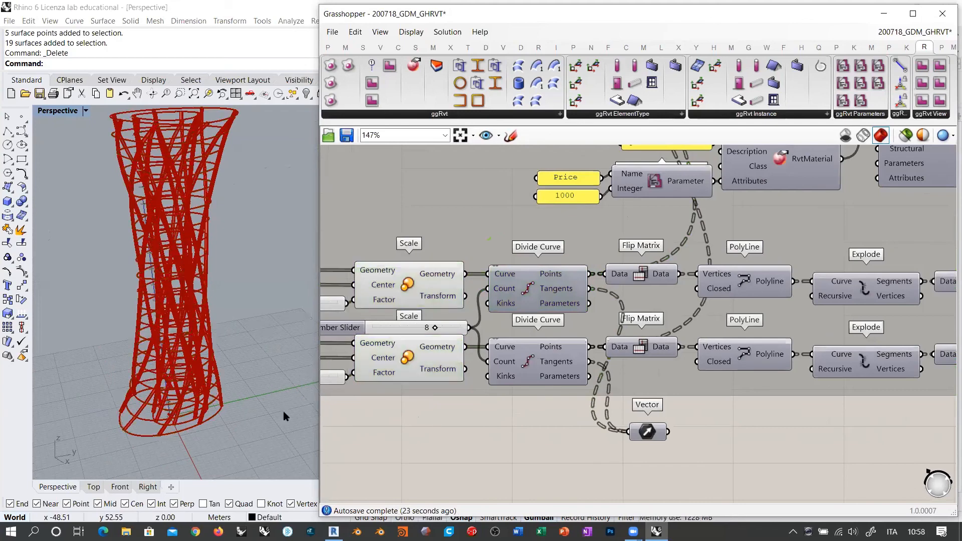
pyautogui.moveTo(284, 411); pyautogui.dragTo(211, 419, button='right')
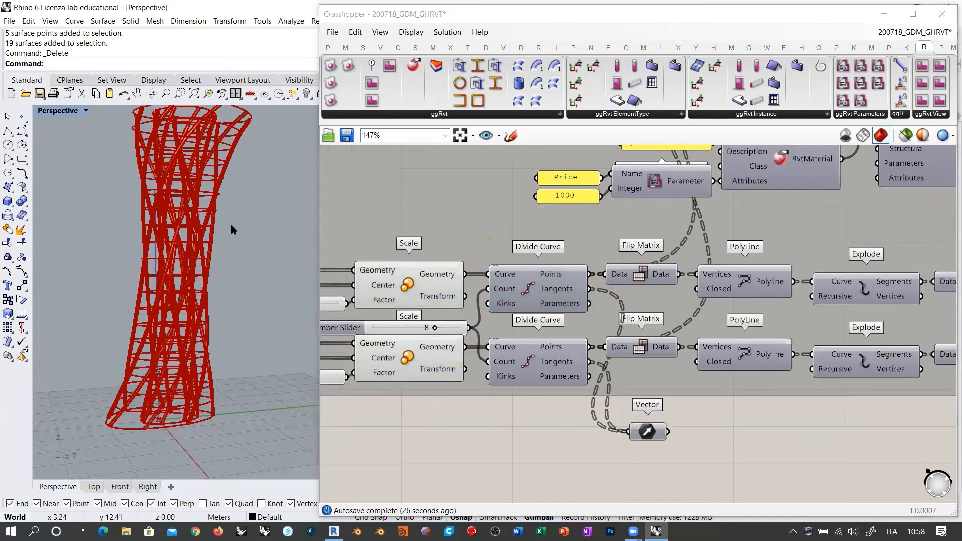
pyautogui.moveTo(231, 225); pyautogui.dragTo(237, 152, button='right')
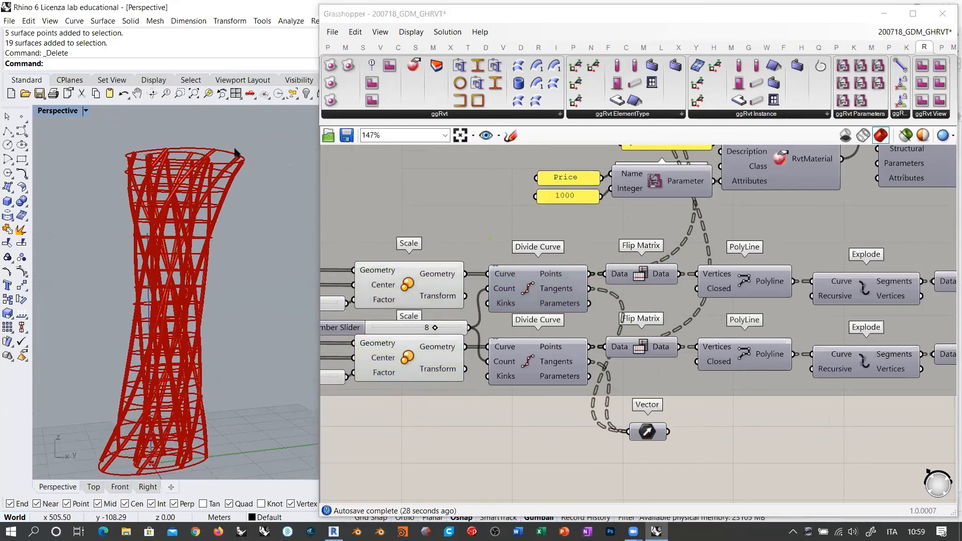
# Delete the Vector parameter below the Divide Curve components.
pyautogui.moveTo(794, 332); pyautogui.dragTo(674, 322, button='right')
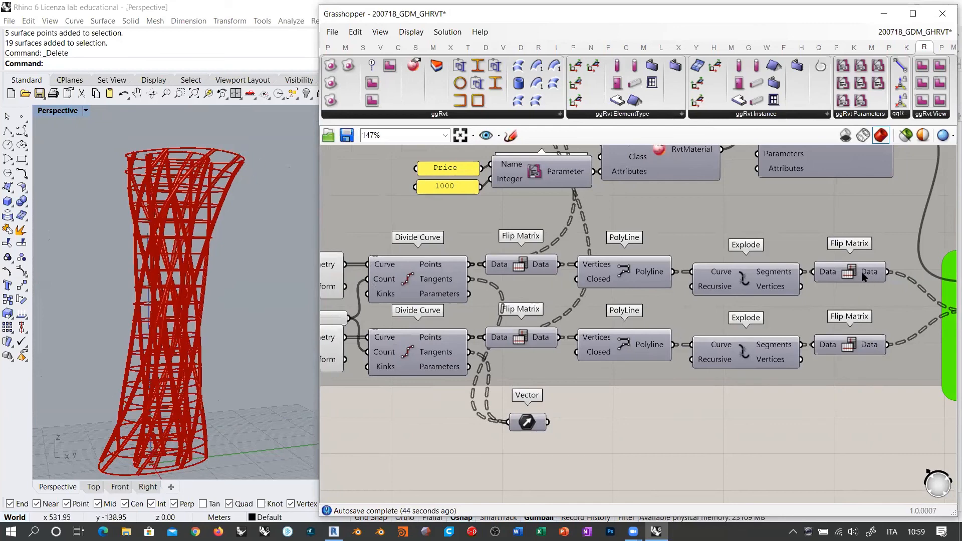
pyautogui.click(524, 423)
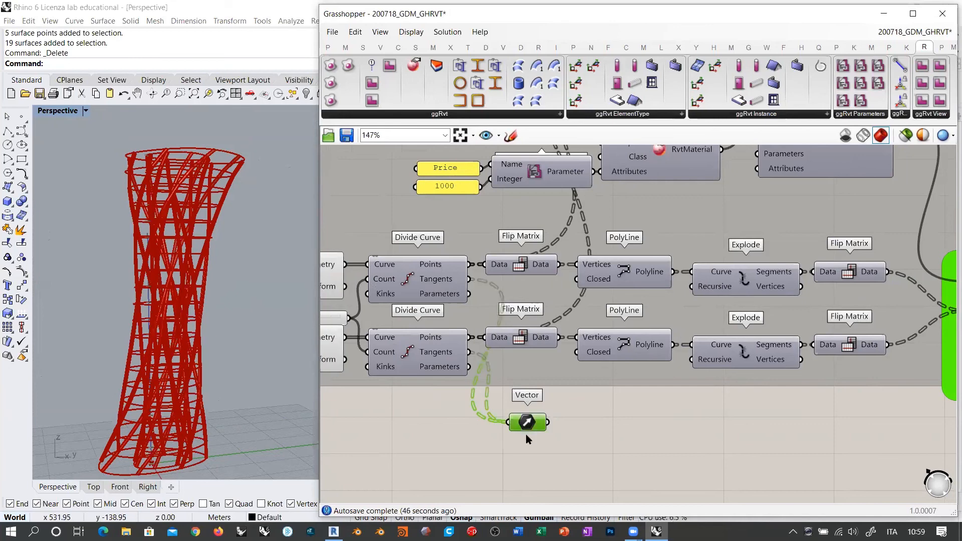
pyautogui.press('Delete')
# Turn off the preview of both Scale components so the floor curves are hidden.
pyautogui.moveTo(600, 380); pyautogui.dragTo(545, 376, button='right')
pyautogui.scroll(-4, 872, 331)
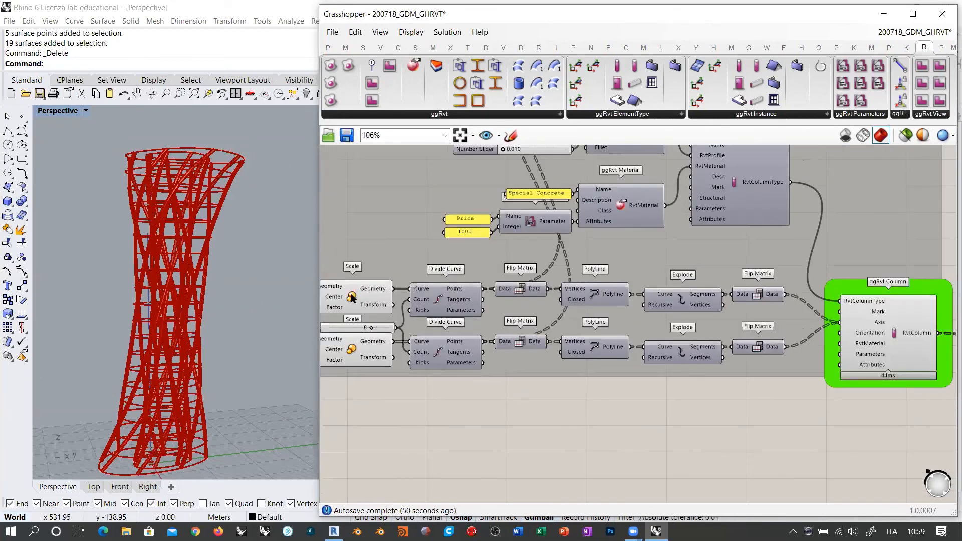
pyautogui.click(351, 294)
pyautogui.keyDown('shift'); pyautogui.click(364, 347); pyautogui.keyUp('shift')
pyautogui.hotkey('ctrl', 'q')
pyautogui.click(419, 404)
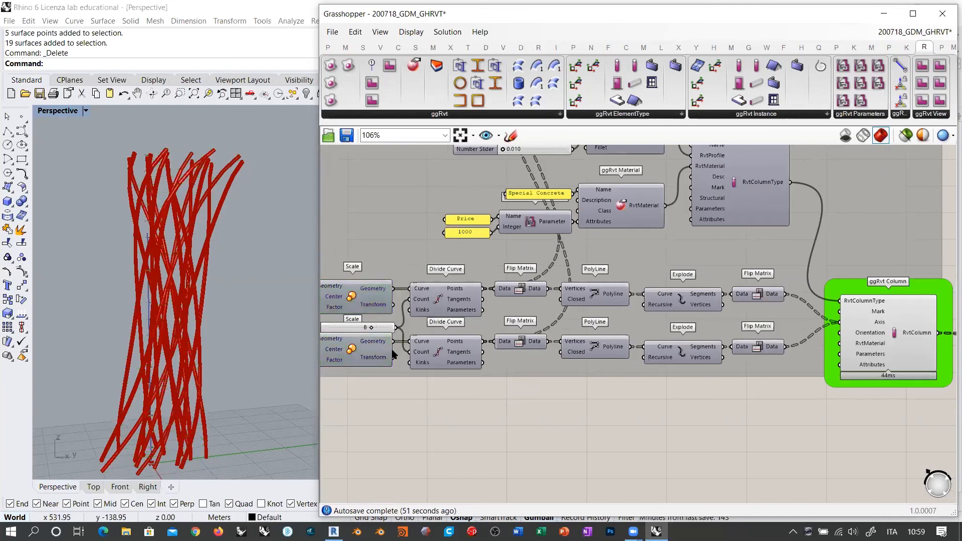
# Check the data tree structure of the upper Divide Curve's Tangents output.
pyautogui.scroll(5, 605, 356)
pyautogui.moveTo(605, 357); pyautogui.dragTo(449, 247, button='right')
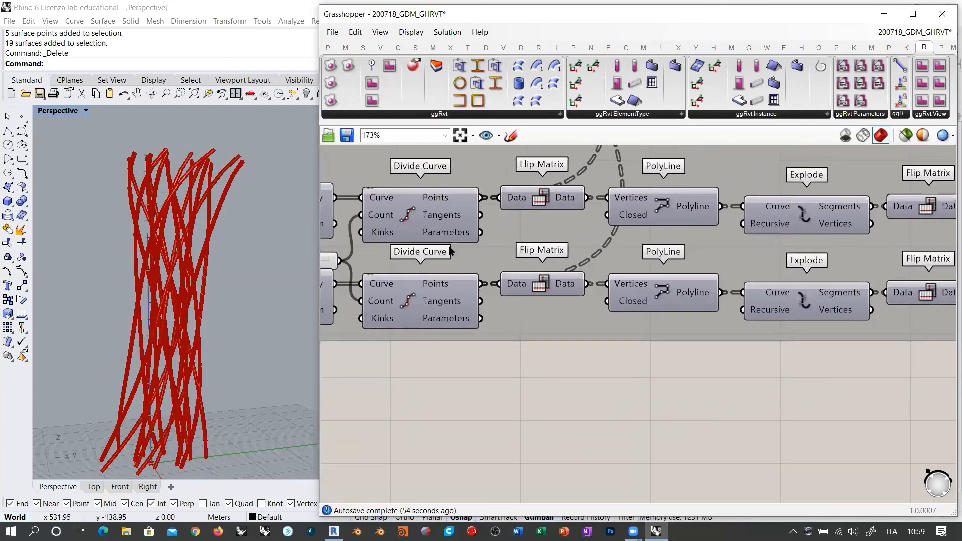
pyautogui.doubleClick(550, 405)
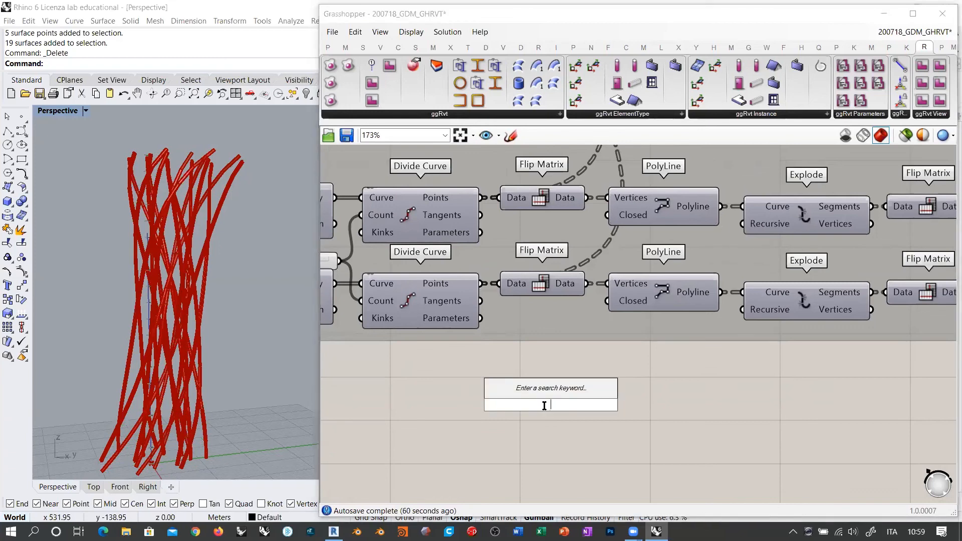
pyautogui.scroll(1, 536, 482)
pyautogui.scroll(-1, 450, 409)
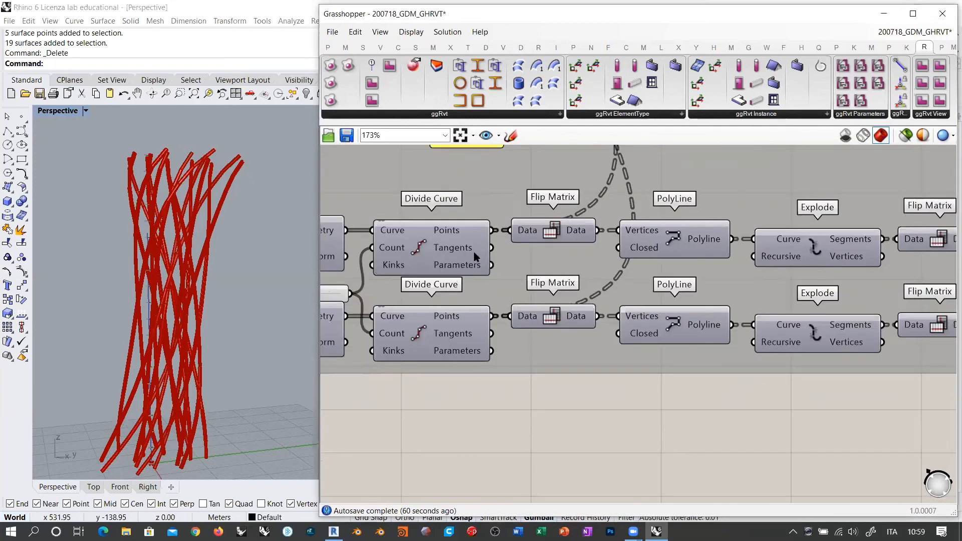
pyautogui.moveTo(478, 254)
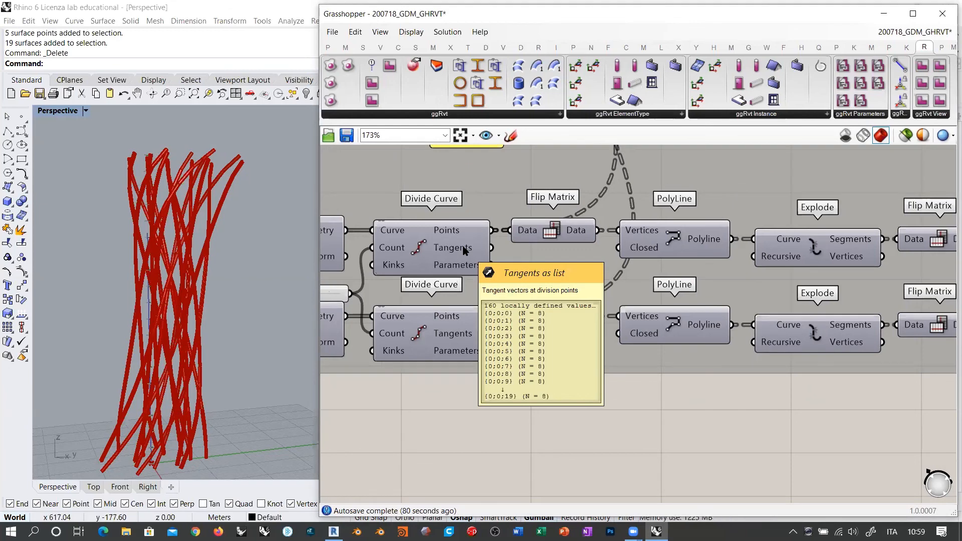
pyautogui.click(363, 48)
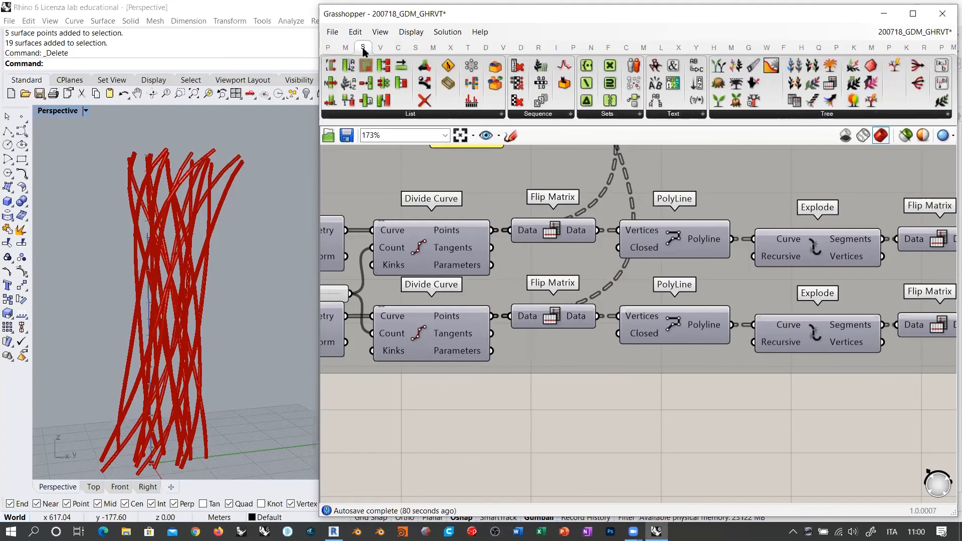
pyautogui.click(819, 113)
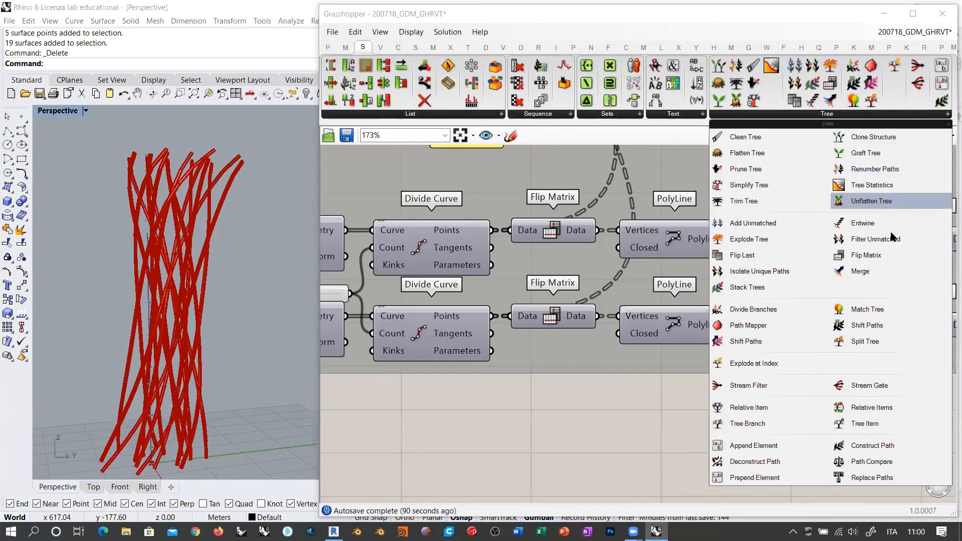
pyautogui.click(871, 341)
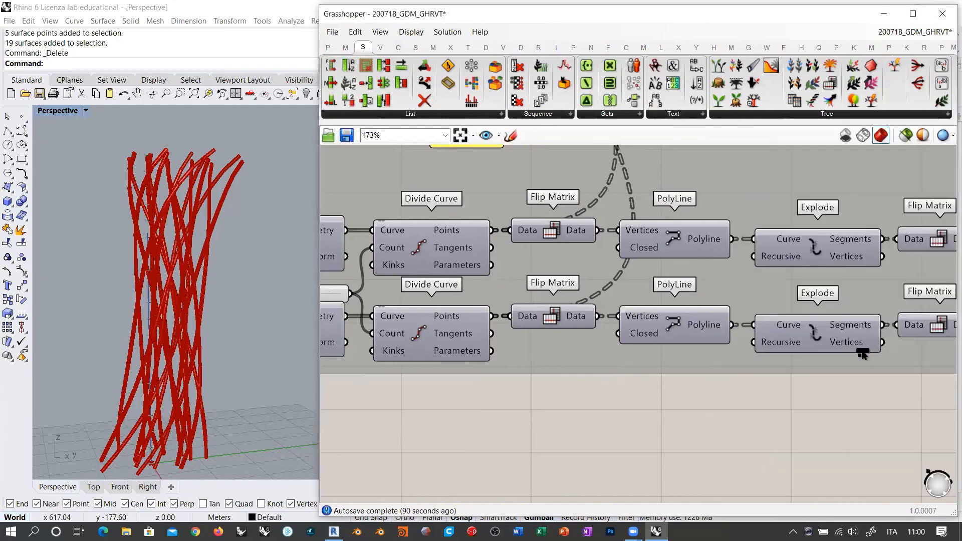
pyautogui.click(624, 426)
pyautogui.moveTo(623, 435); pyautogui.dragTo(691, 335, button='right')
pyautogui.moveTo(692, 336); pyautogui.dragTo(683, 360)
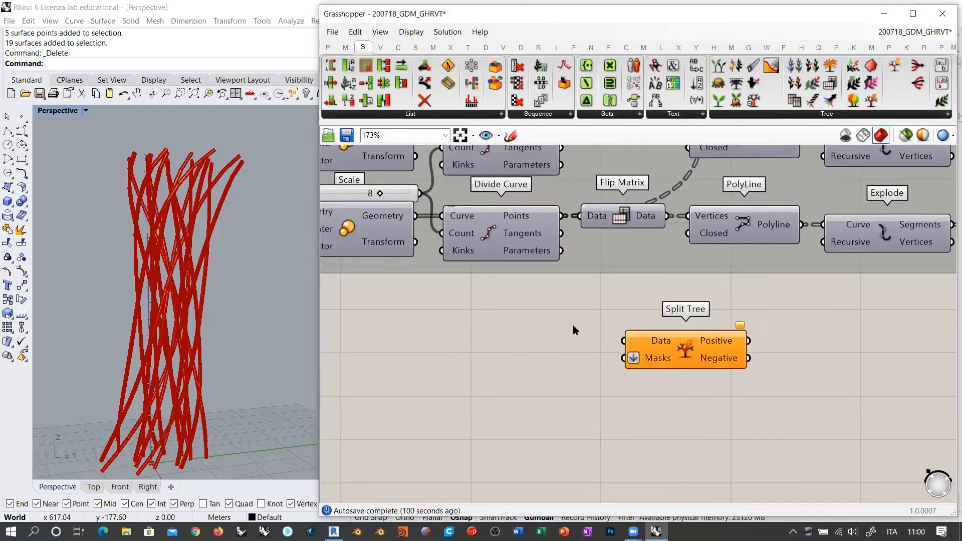
pyautogui.click(687, 355)
pyautogui.press('Delete')
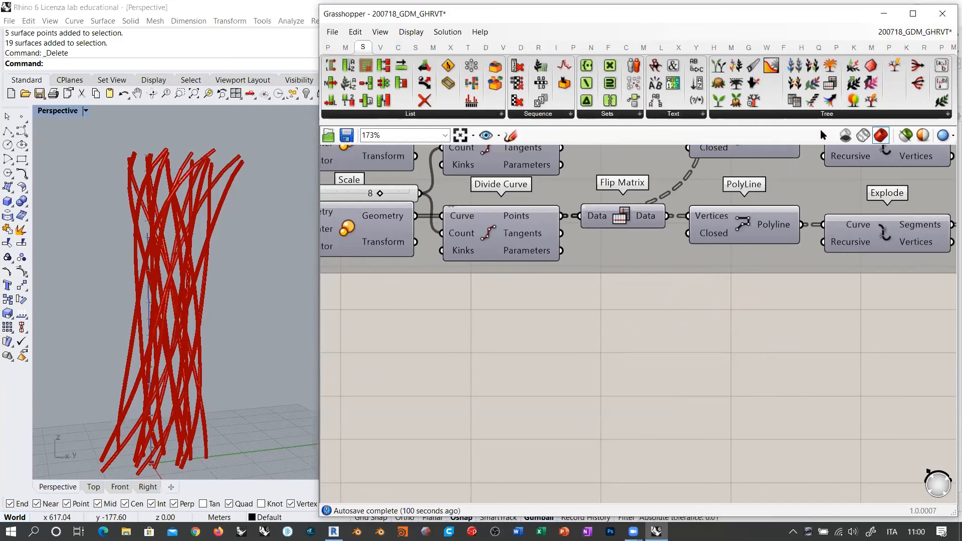
# Add a Split Tree component below the definition and connect the lower Divide Curve's Tangents output to its Data input.
pyautogui.click(830, 115)
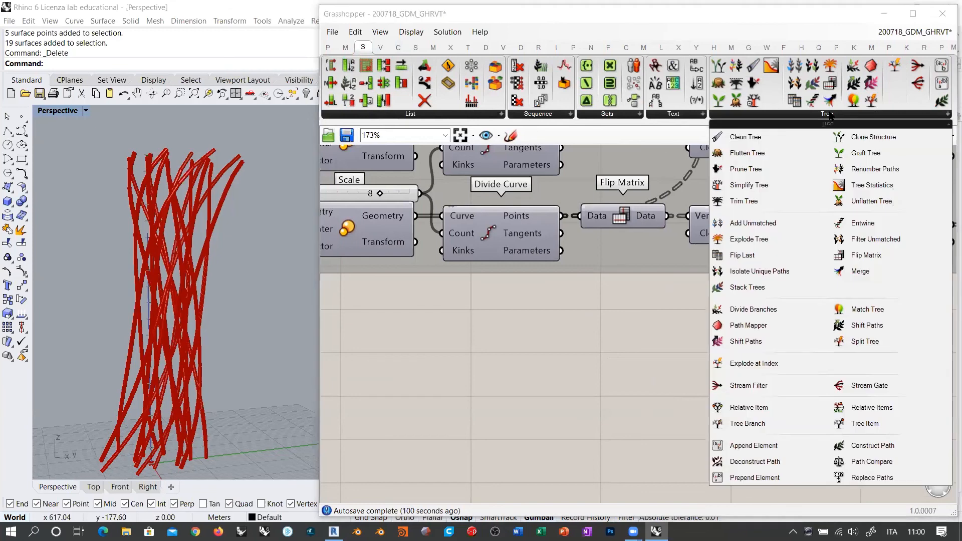
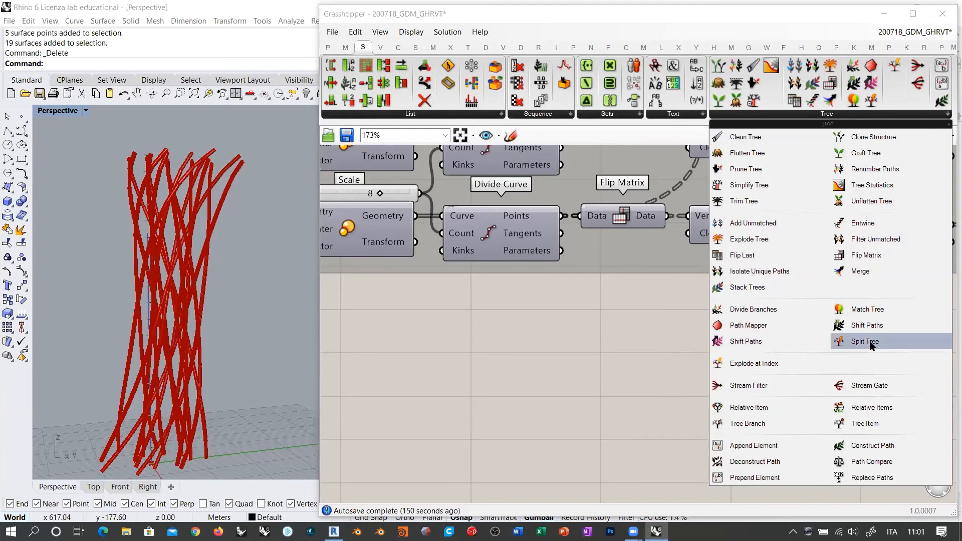
pyautogui.click(852, 341)
pyautogui.click(707, 334)
pyautogui.moveTo(562, 234); pyautogui.dragTo(645, 325)
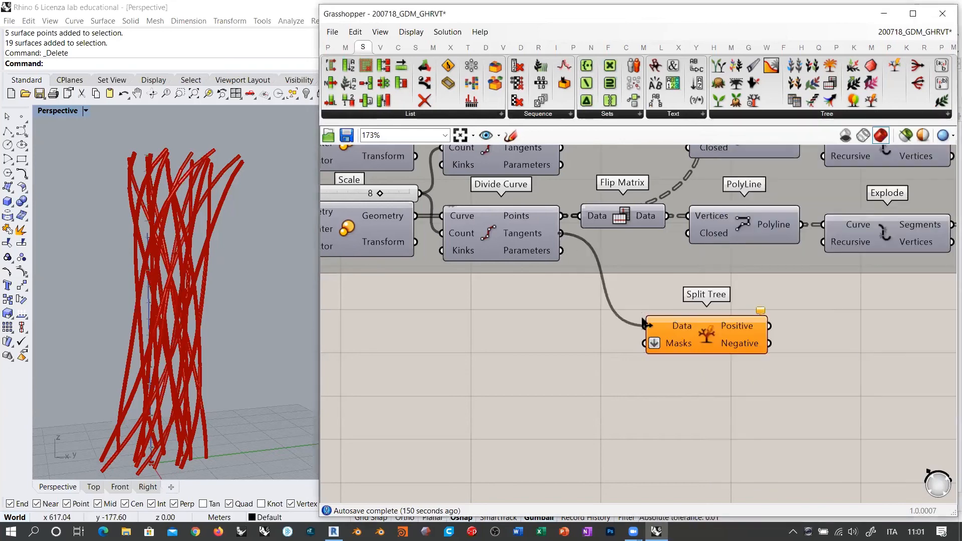
pyautogui.scroll(4, 692, 328)
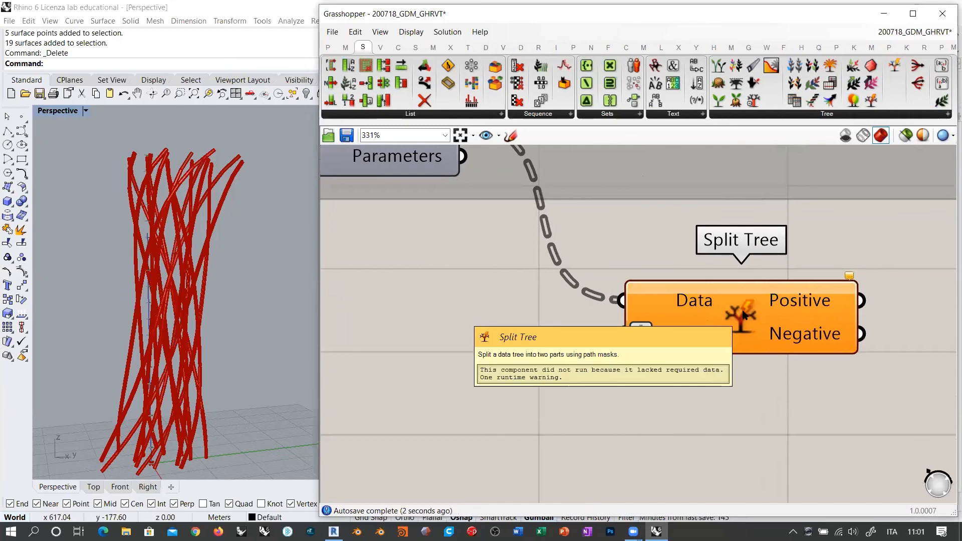
pyautogui.moveTo(589, 310); pyautogui.dragTo(669, 378, button='right')
pyautogui.scroll(-2, 624, 337)
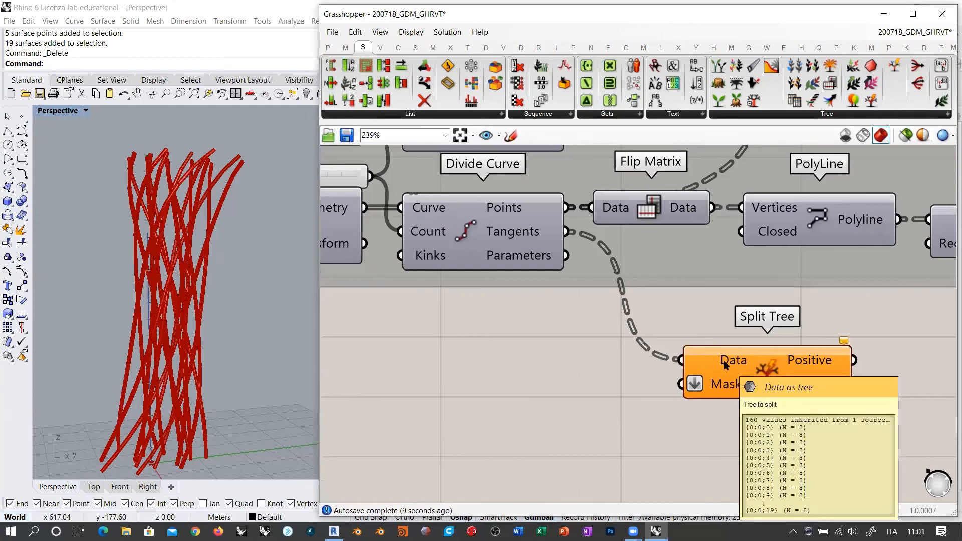
# Add a Param Viewer and connect the lower Divide Curve's Tangents output to it to list the branches.
pyautogui.doubleClick(475, 368)
pyautogui.write('param')
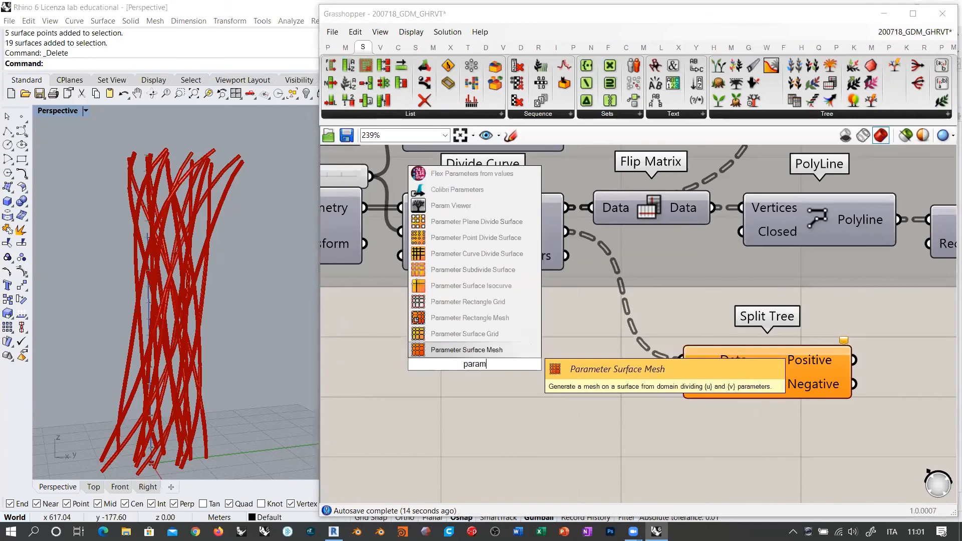
pyautogui.click(451, 205)
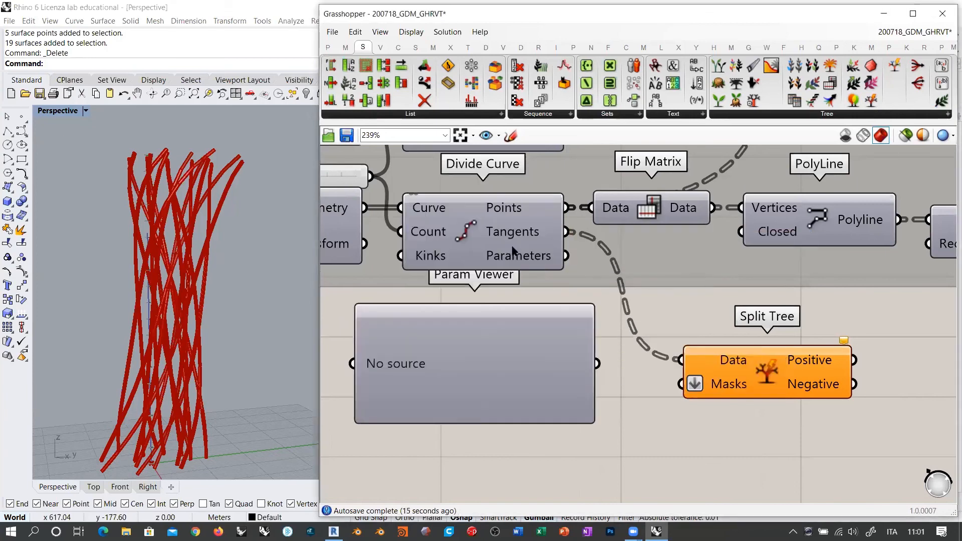
pyautogui.moveTo(566, 231); pyautogui.dragTo(345, 371)
pyautogui.moveTo(458, 374); pyautogui.dragTo(452, 349)
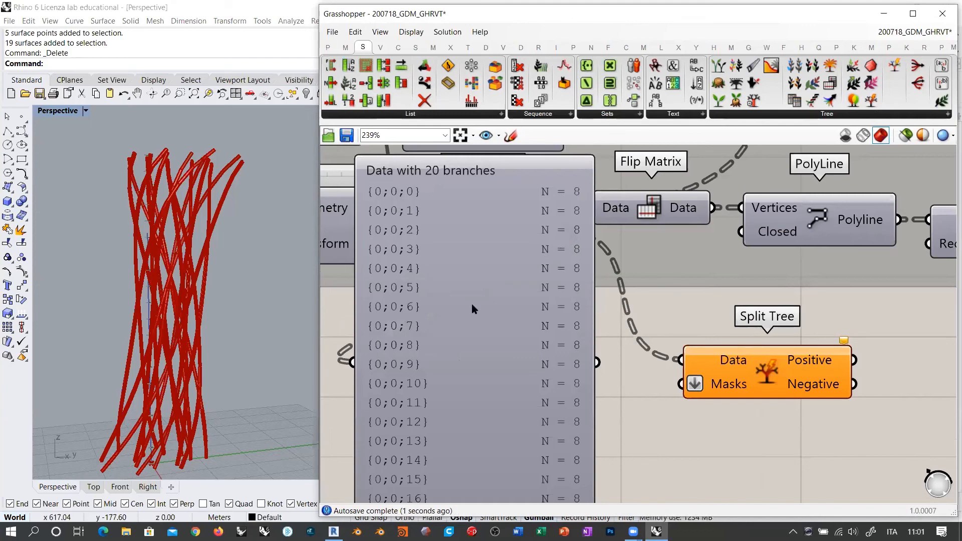
pyautogui.moveTo(472, 305); pyautogui.dragTo(410, 305)
pyautogui.moveTo(641, 458); pyautogui.dragTo(678, 357, button='right')
pyautogui.doubleClick(678, 357)
pyautogui.write('"')
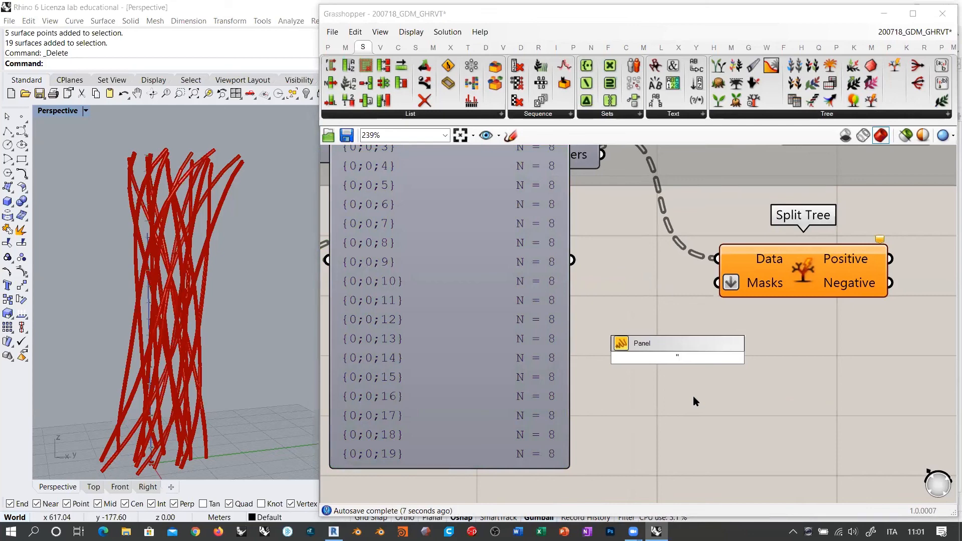
pyautogui.press('Escape')
# Move the Param Viewer down so it sits mostly below the lower Divide Curve.
pyautogui.scroll(-2, 462, 411)
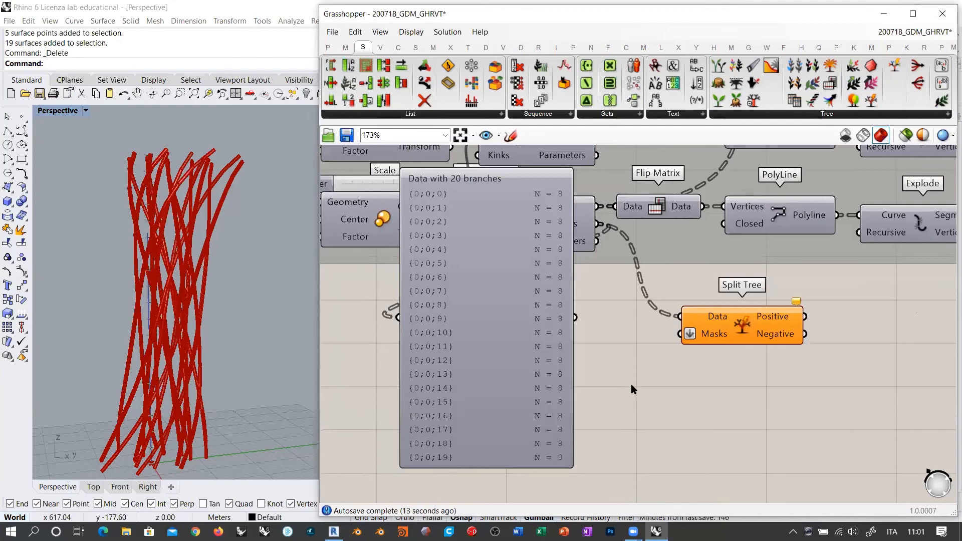
pyautogui.moveTo(527, 343); pyautogui.dragTo(543, 390)
pyautogui.scroll(-2, 669, 379)
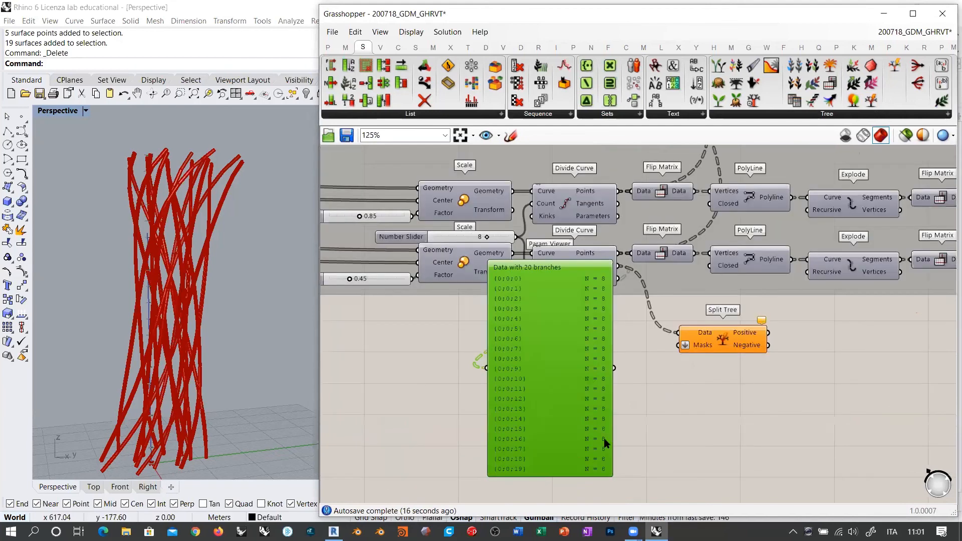
# Check the Number Slider in the TWISTED TOWER group that drives the Linear Array count.
pyautogui.scroll(-5, 789, 386)
pyautogui.moveTo(766, 393); pyautogui.dragTo(507, 306, button='right')
pyautogui.scroll(5, 494, 340)
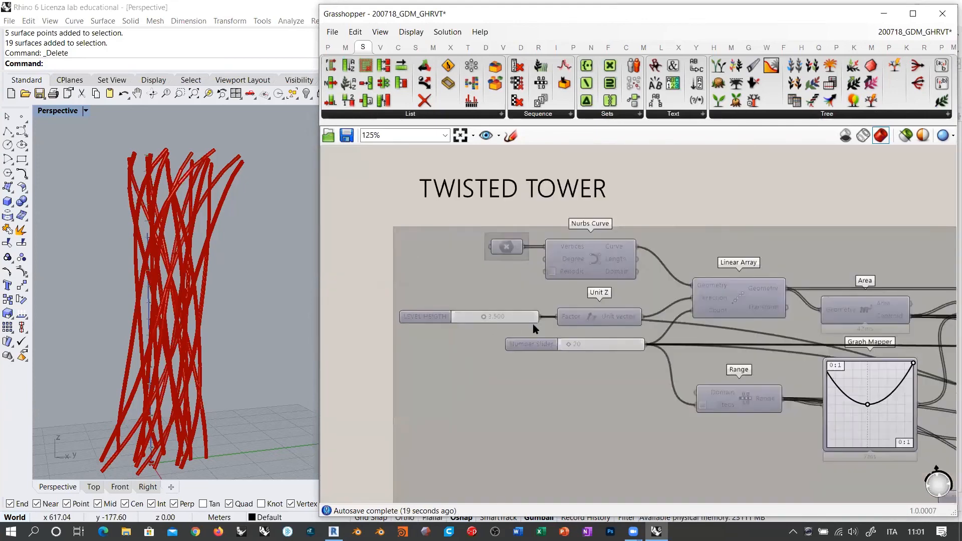
pyautogui.scroll(4, 533, 324)
pyautogui.click(647, 381)
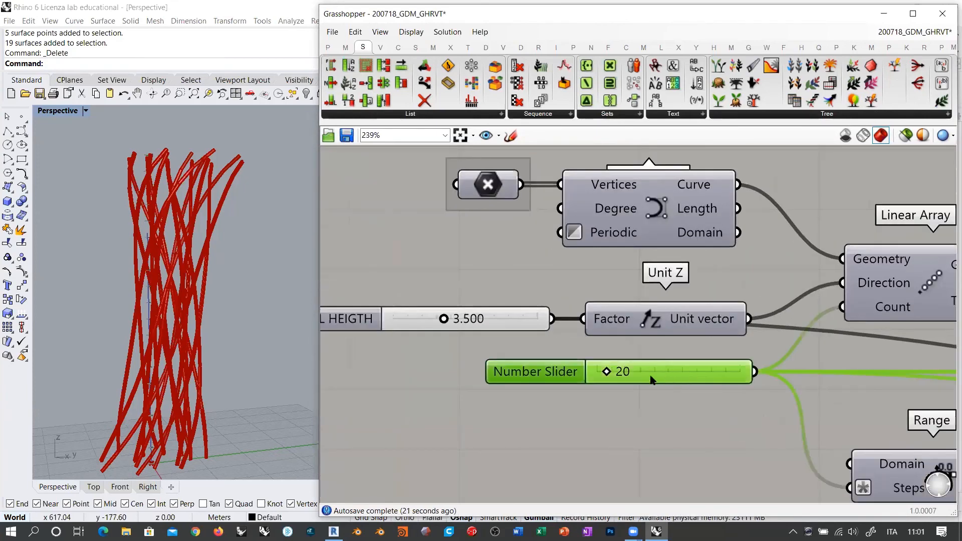
pyautogui.scroll(-10, 652, 380)
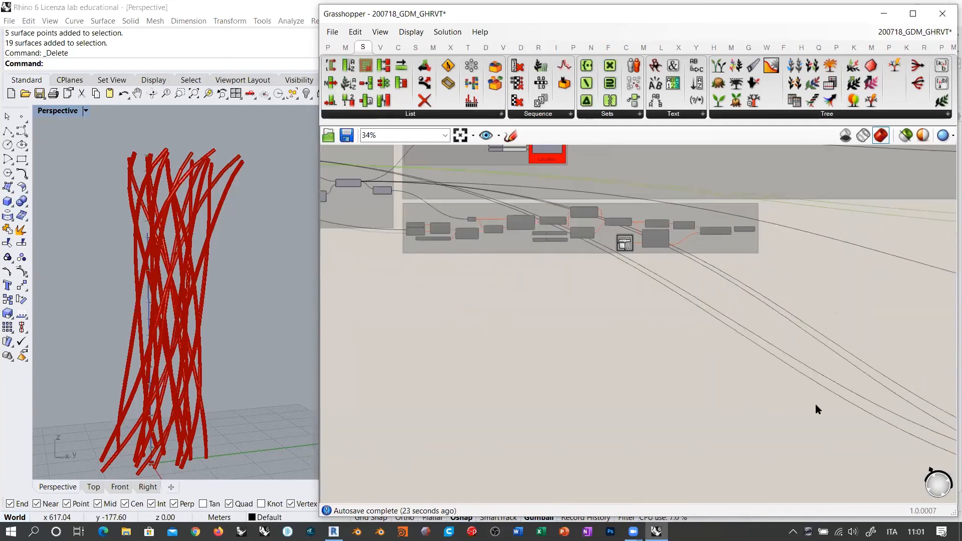
# Move the Split Tree component farther away from the Param Viewer, leaving free canvas before its inputs.
pyautogui.scroll(9, 815, 404)
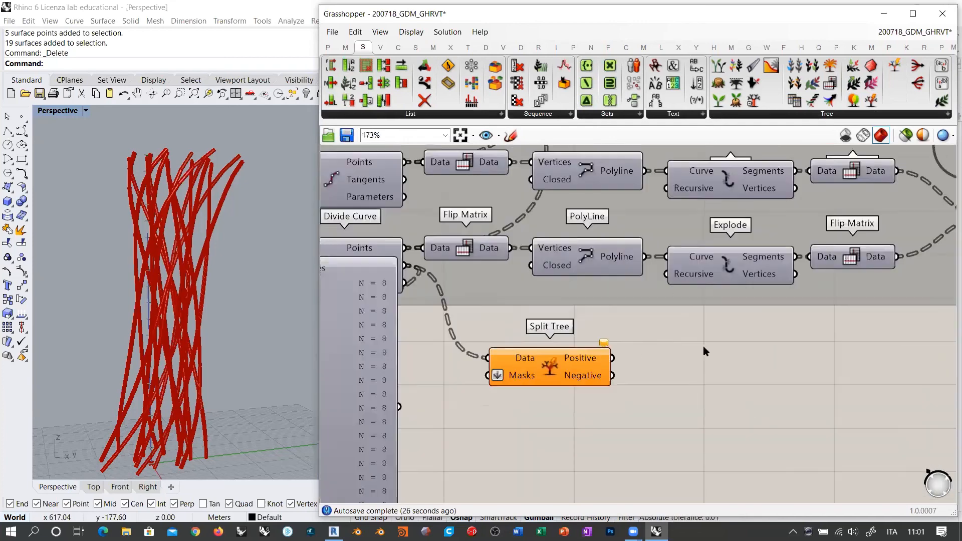
pyautogui.scroll(1, 704, 347)
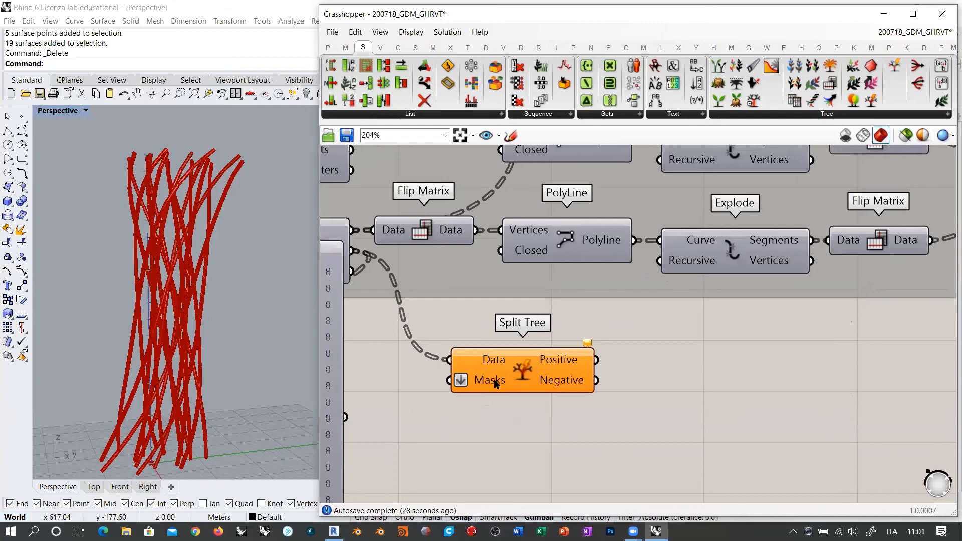
pyautogui.moveTo(493, 384); pyautogui.dragTo(639, 378)
pyautogui.click(468, 391)
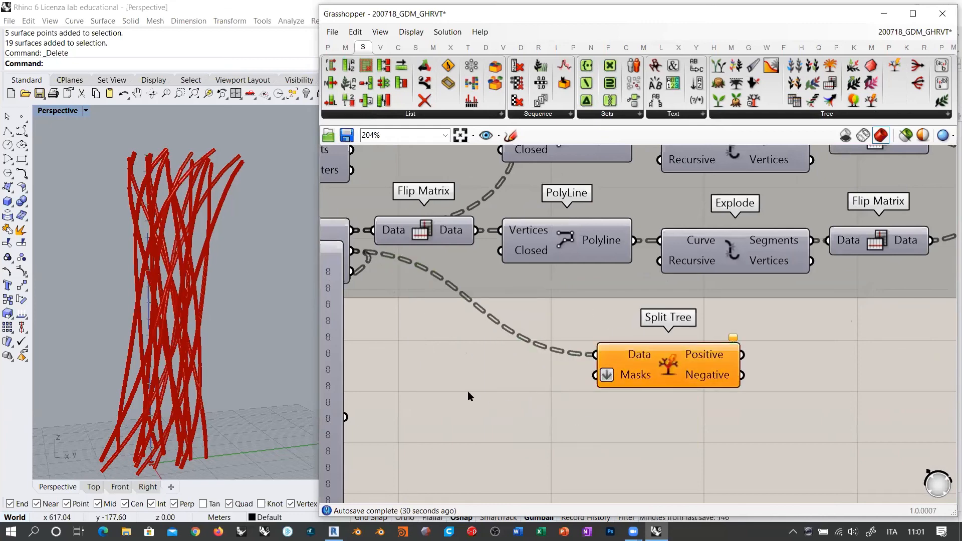
# Add a Panel containing {0;0;19} and connect it to the Masks input of Split Tree.
pyautogui.moveTo(468, 392); pyautogui.dragTo(562, 375, button='right')
pyautogui.doubleClick(563, 379)
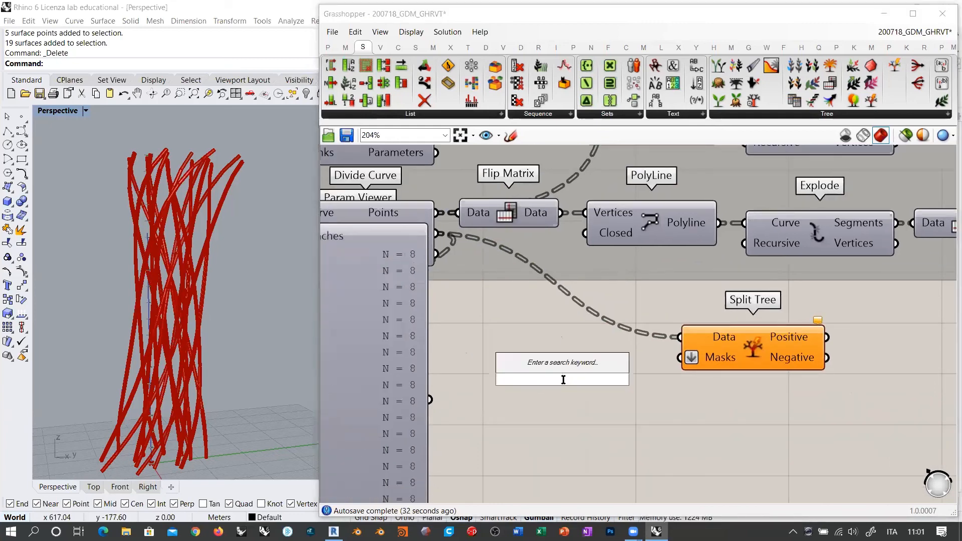
pyautogui.write('"')
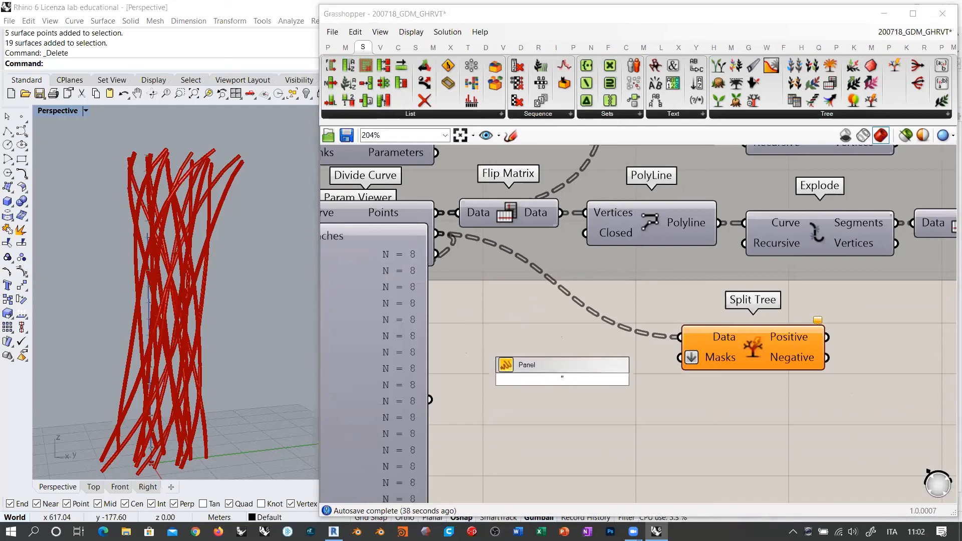
pyautogui.write('{0;0;19}')
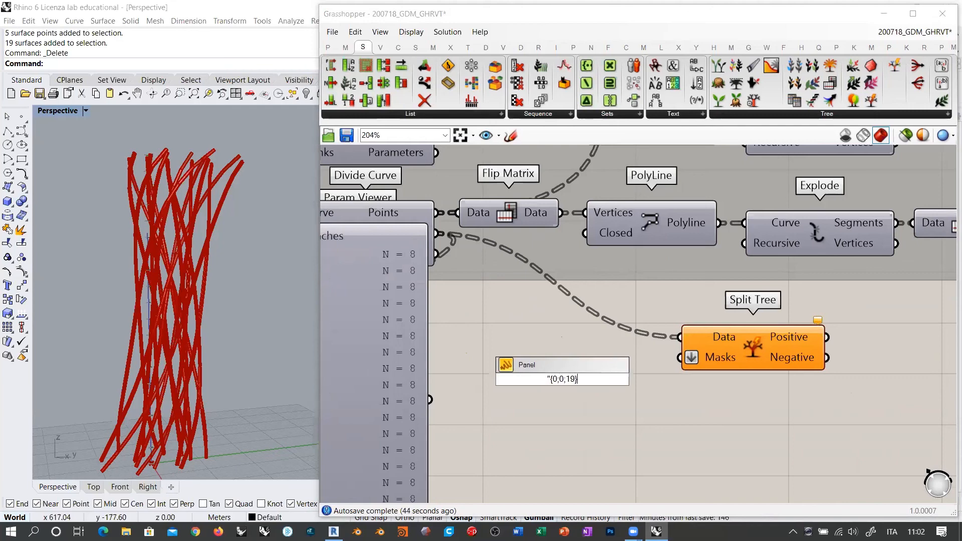
pyautogui.press('Return')
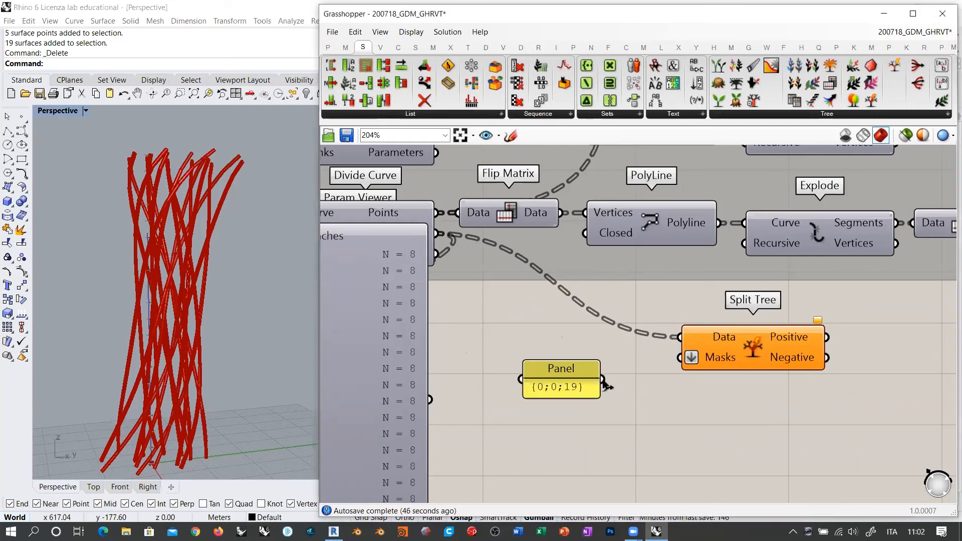
pyautogui.moveTo(603, 380); pyautogui.dragTo(679, 358)
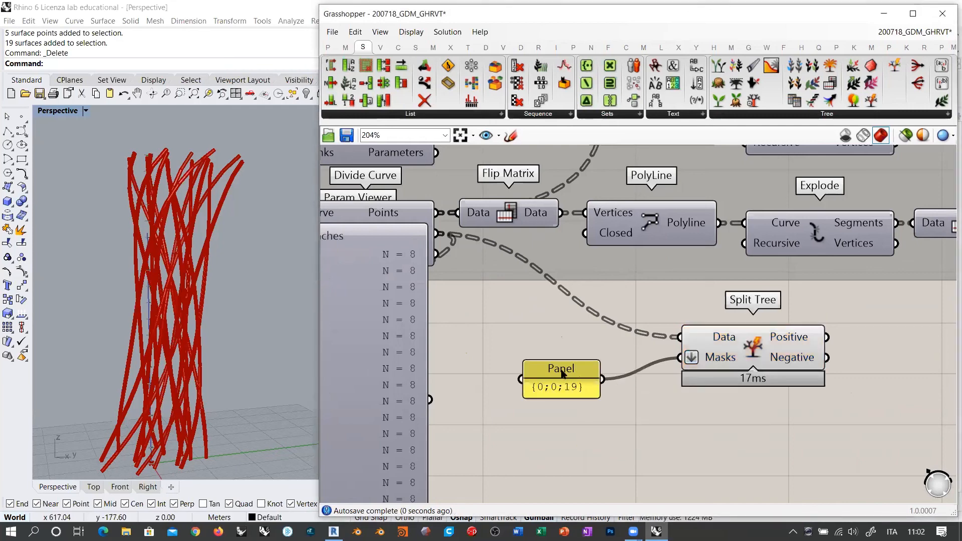
# Examine the Negative and Positive outputs of Split Tree to compare the branches each one holds.
pyautogui.moveTo(562, 371); pyautogui.dragTo(597, 361)
pyautogui.moveTo(796, 346); pyautogui.dragTo(696, 338, button='right')
pyautogui.moveTo(697, 342)
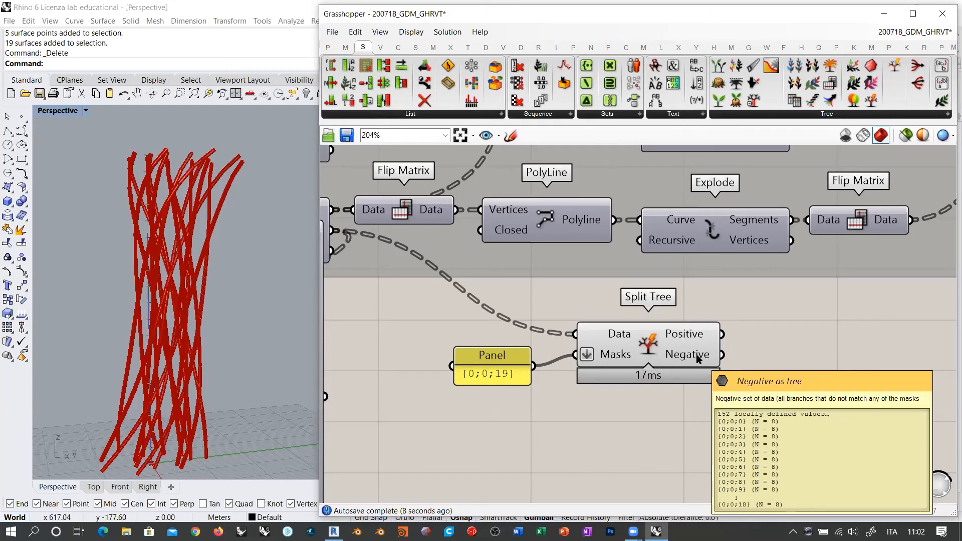
pyautogui.scroll(-3, 750, 361)
pyautogui.moveTo(626, 293)
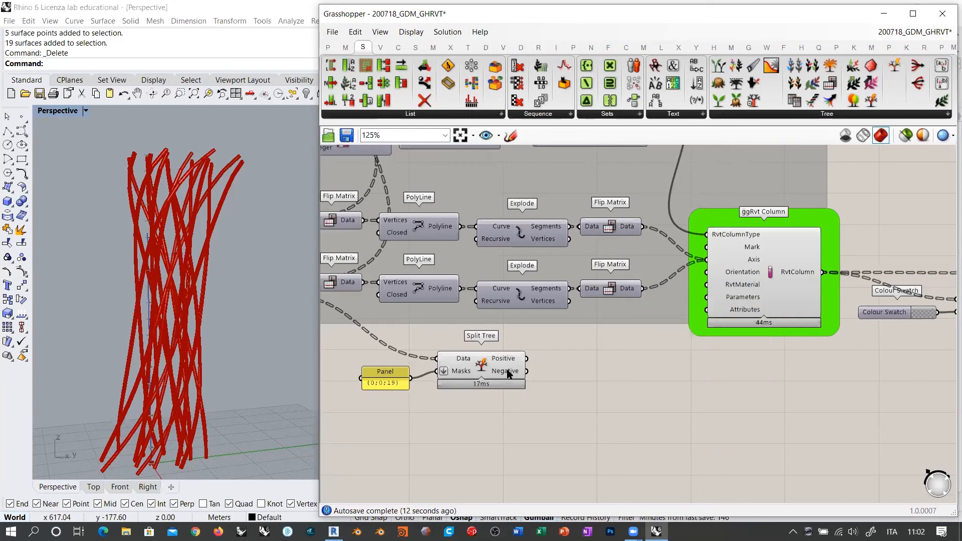
pyautogui.moveTo(508, 374)
pyautogui.moveTo(504, 377); pyautogui.dragTo(526, 377, button='right')
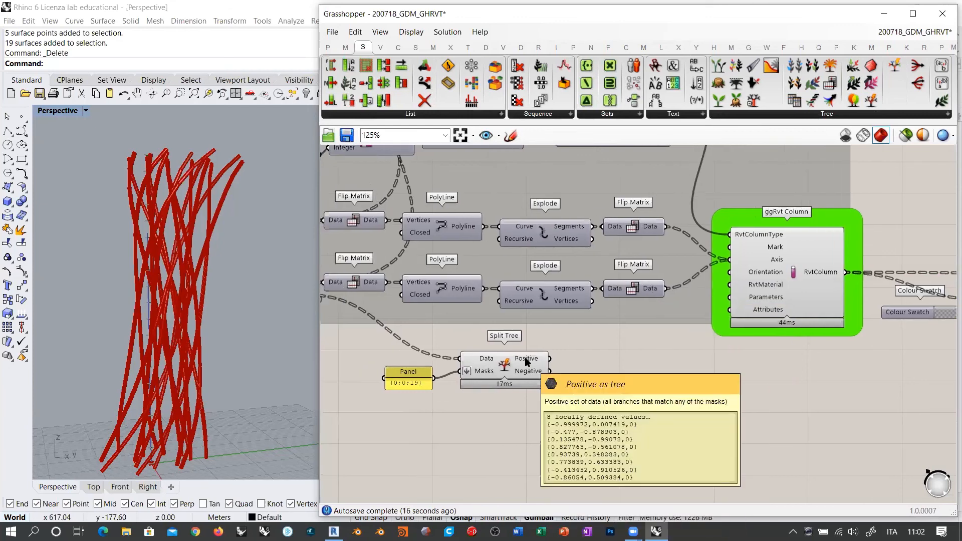
pyautogui.moveTo(515, 386); pyautogui.dragTo(684, 369, button='right')
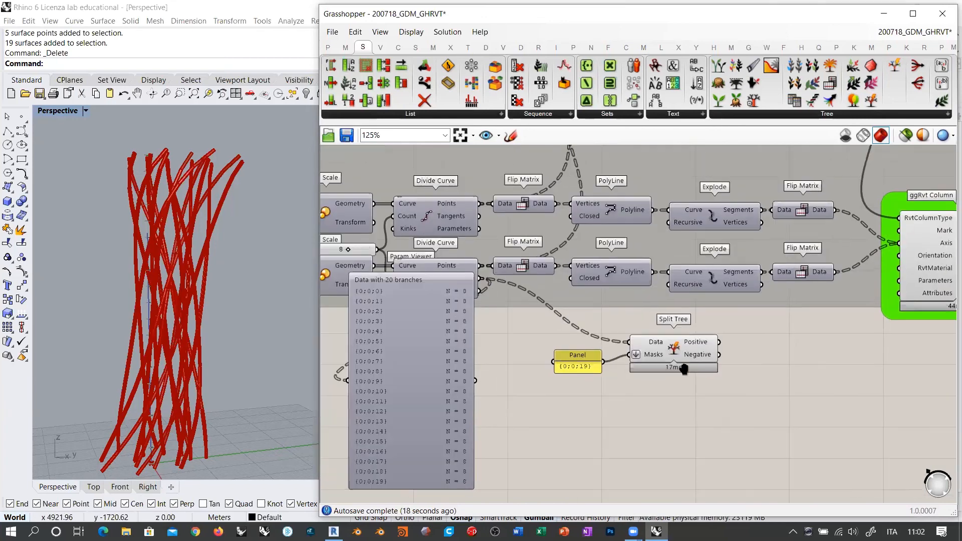
# Delete the Param Viewer and bring the mask Panel and Split Tree closer together just below the lower Divide Curve.
pyautogui.moveTo(441, 357); pyautogui.dragTo(458, 374)
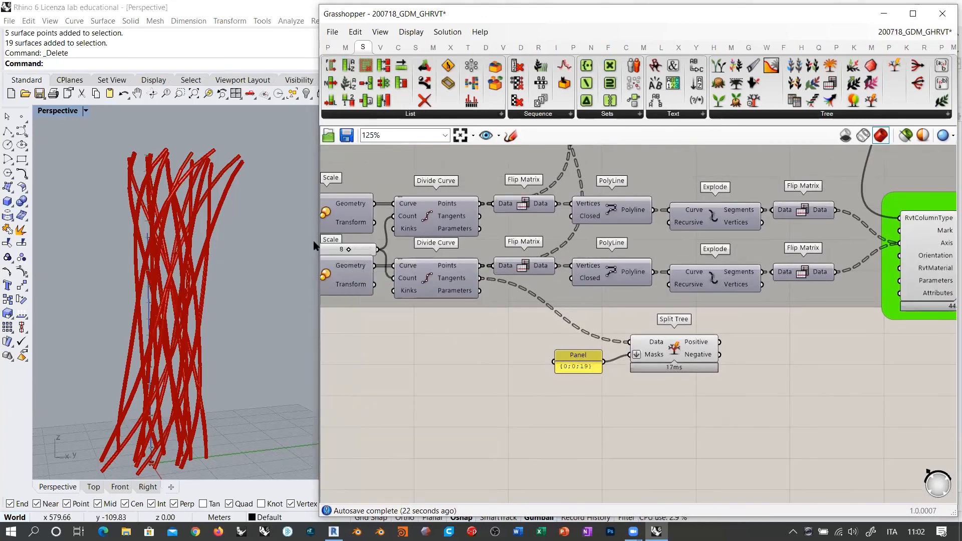
pyautogui.moveTo(583, 357); pyautogui.dragTo(419, 349)
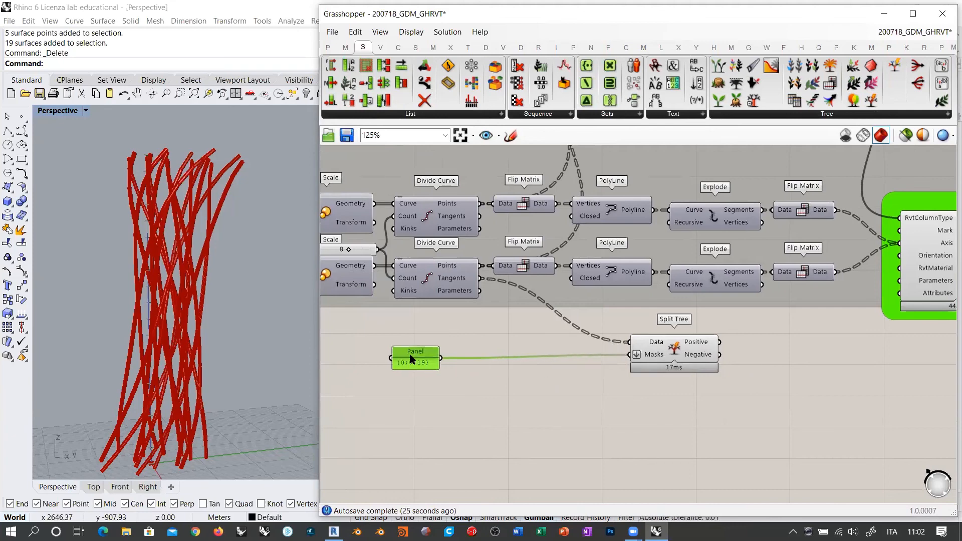
pyautogui.moveTo(635, 355); pyautogui.dragTo(499, 371)
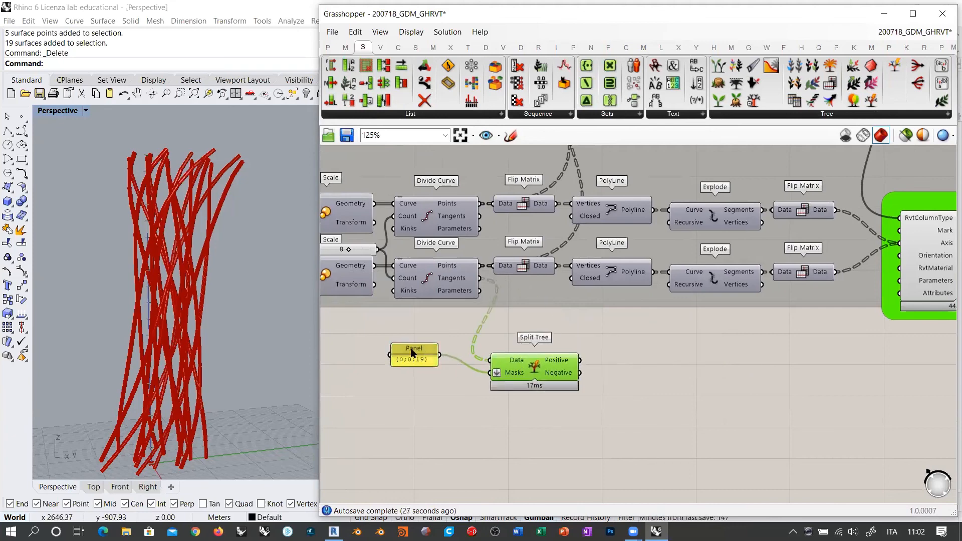
pyautogui.moveTo(412, 352); pyautogui.dragTo(427, 363)
# Duplicate Split Tree just above the original and connect the upper Divide Curve's Tangents to the copy's Data input.
pyautogui.keyDown('alt'); pyautogui.moveTo(534, 371); pyautogui.dragTo(533, 336); pyautogui.keyUp('alt')
pyautogui.click(509, 283)
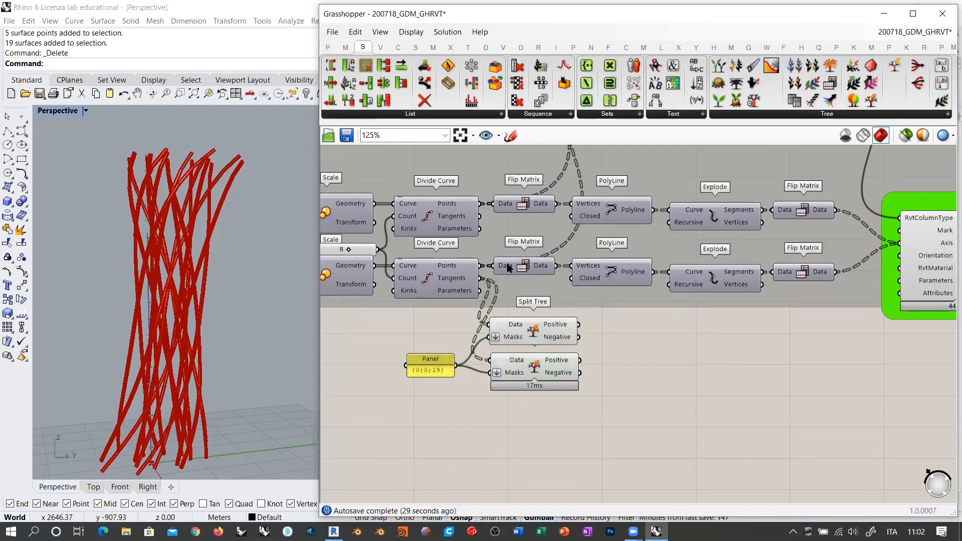
pyautogui.moveTo(480, 216); pyautogui.dragTo(492, 325)
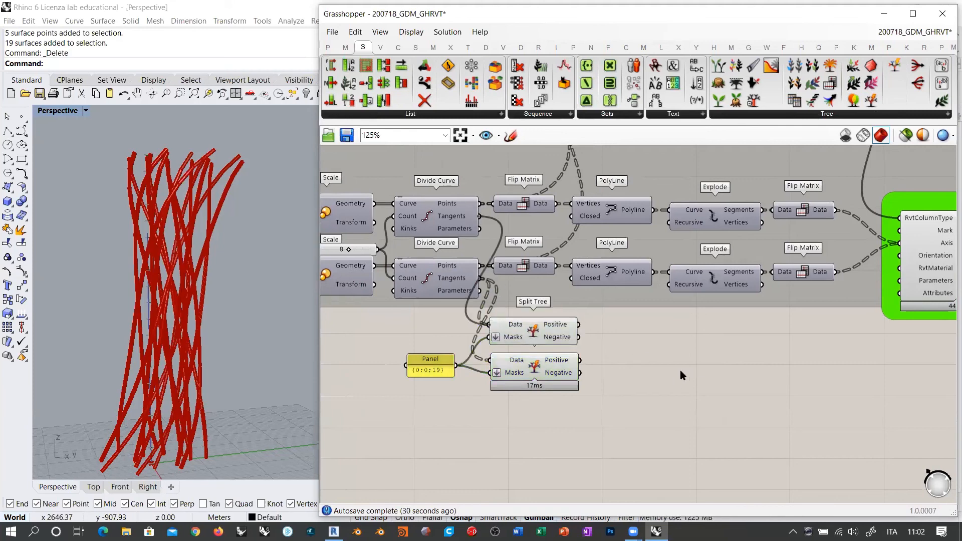
# Add a Vector parameter beside the two Split Tree components.
pyautogui.doubleClick(639, 357)
pyautogui.write('vect')
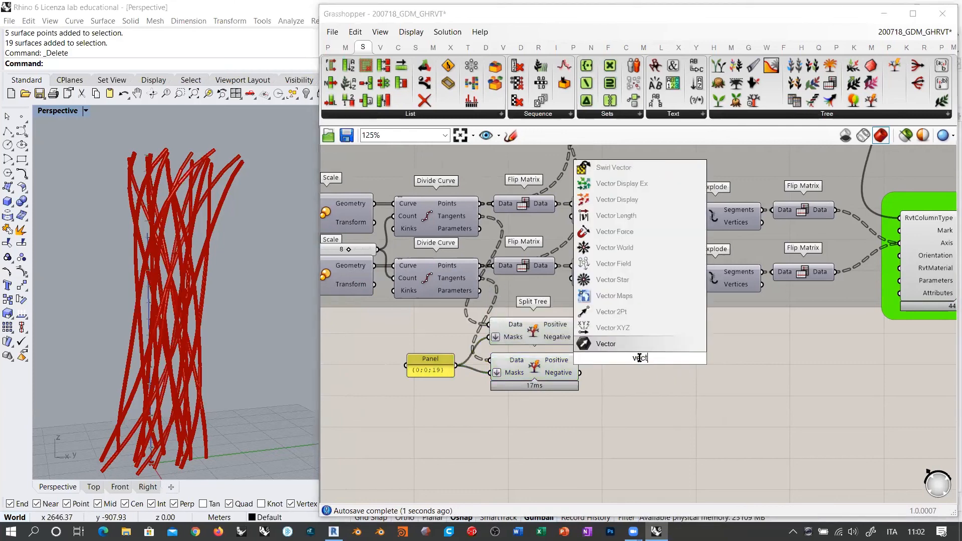
pyautogui.click(606, 296)
pyautogui.scroll(3, 603, 350)
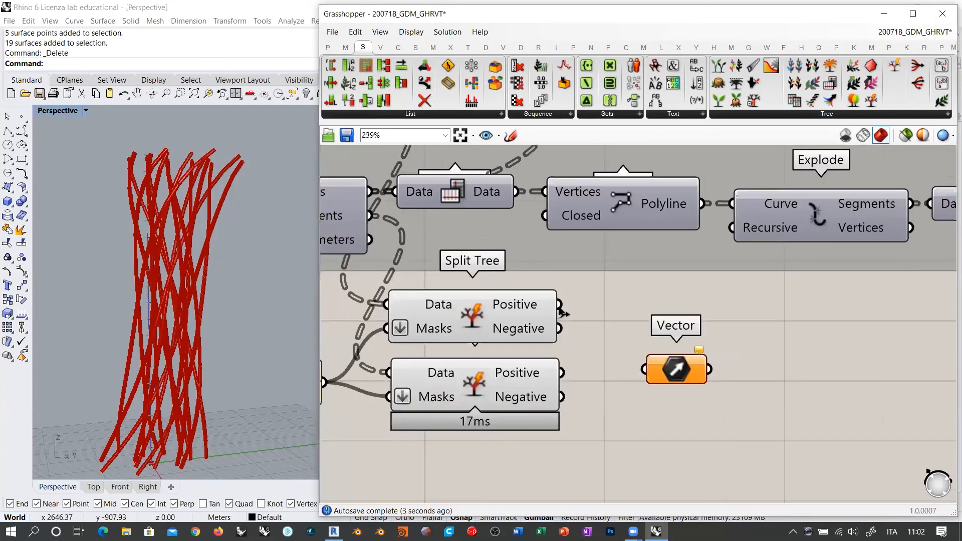
pyautogui.doubleClick(559, 307)
pyautogui.click(536, 323)
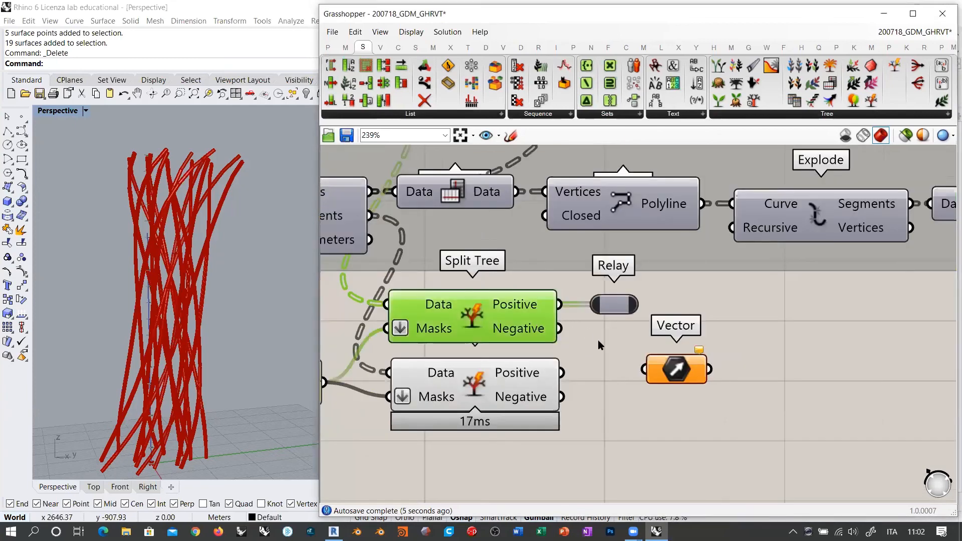
pyautogui.hotkey('ctrl', 'z')
pyautogui.click(600, 346)
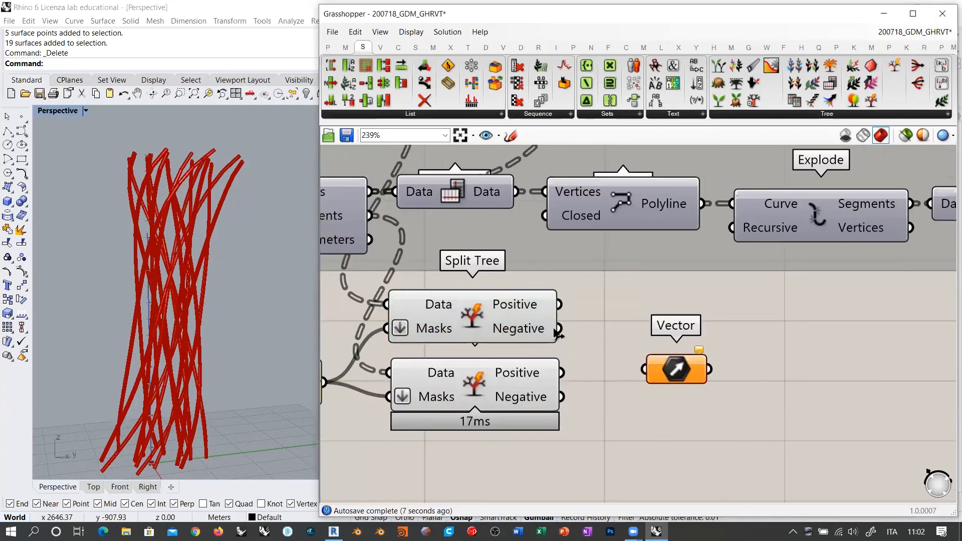
# Connect the Negative outputs of both Split Tree components to the Vector parameter and place it closer to them.
pyautogui.moveTo(559, 329); pyautogui.dragTo(645, 369)
pyautogui.keyDown('shift'); pyautogui.moveTo(561, 398); pyautogui.dragTo(649, 357); pyautogui.keyUp('shift')
pyautogui.moveTo(660, 358)
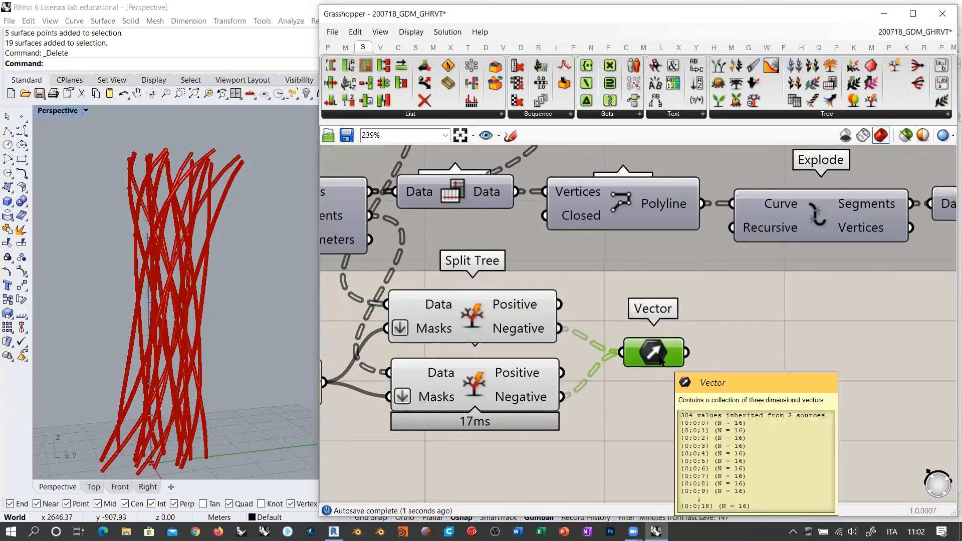
# Move the Panel, both Split Tree components and the Vector parameter together toward the ggRvt Column component.
pyautogui.scroll(-3, 611, 384)
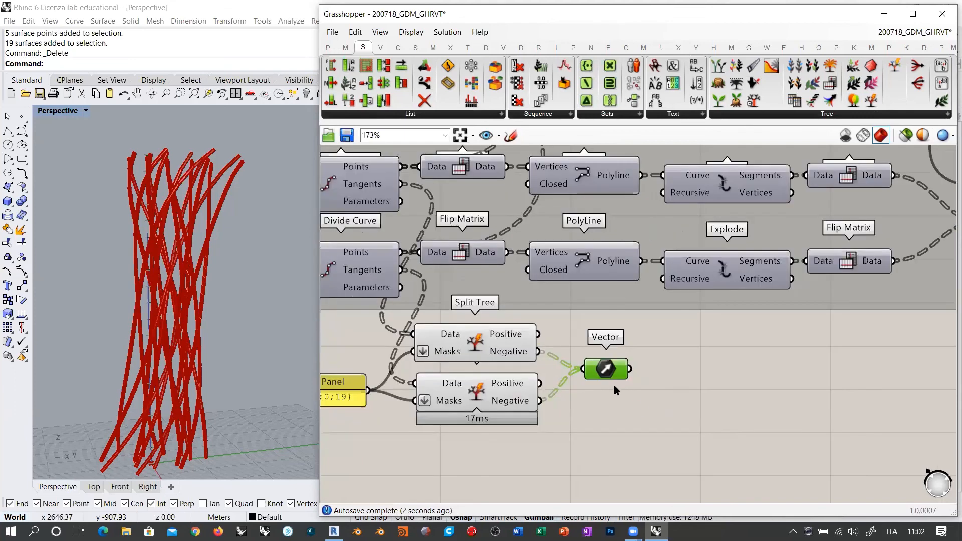
pyautogui.scroll(-2, 621, 392)
pyautogui.moveTo(576, 423); pyautogui.dragTo(333, 375)
pyautogui.moveTo(456, 374); pyautogui.dragTo(636, 379)
pyautogui.click(780, 384)
pyautogui.moveTo(780, 384); pyautogui.dragTo(705, 426, button='right')
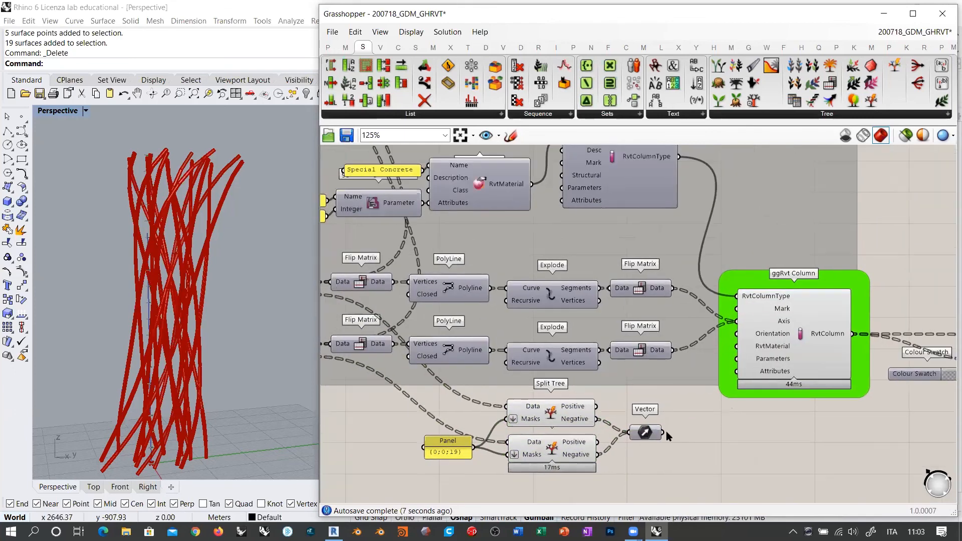
# Connect the Vector parameter to the Orientation input of ggRvt Column and highlight the resulting columns in the Rhino preview.
pyautogui.scroll(2, 719, 429)
pyautogui.moveTo(638, 441); pyautogui.dragTo(740, 305)
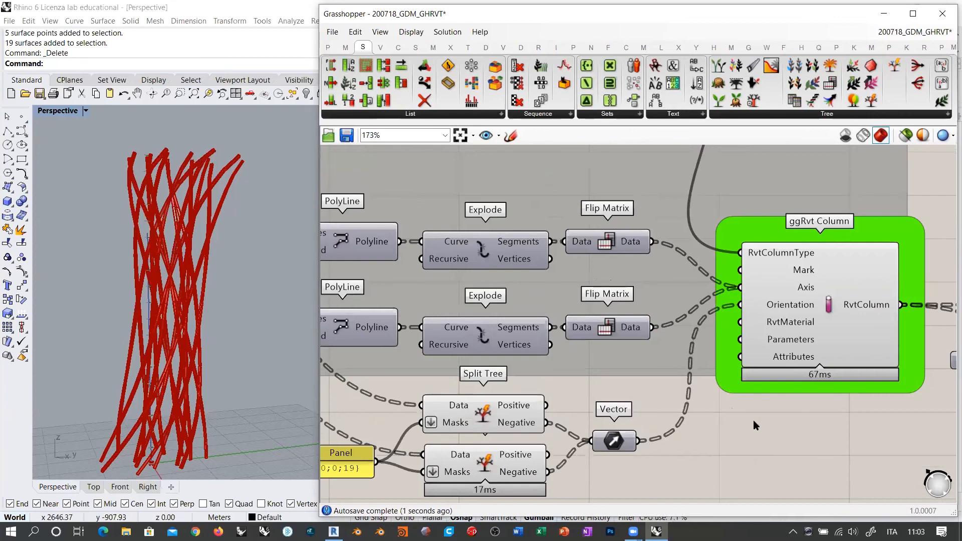
pyautogui.click(832, 305)
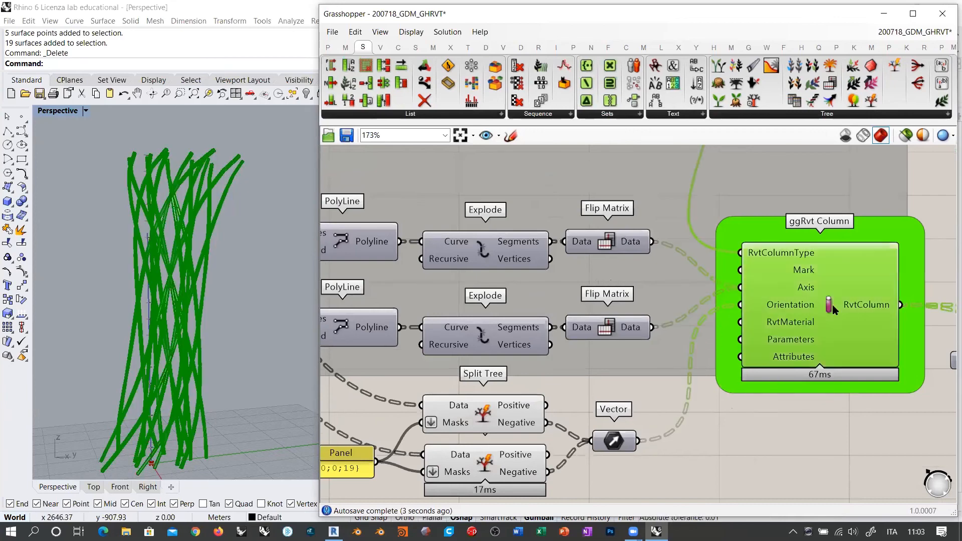
pyautogui.click(744, 437)
# Examine the orientation of the tower's columns in Rhino's Top and Perspective views.
pyautogui.click(93, 487)
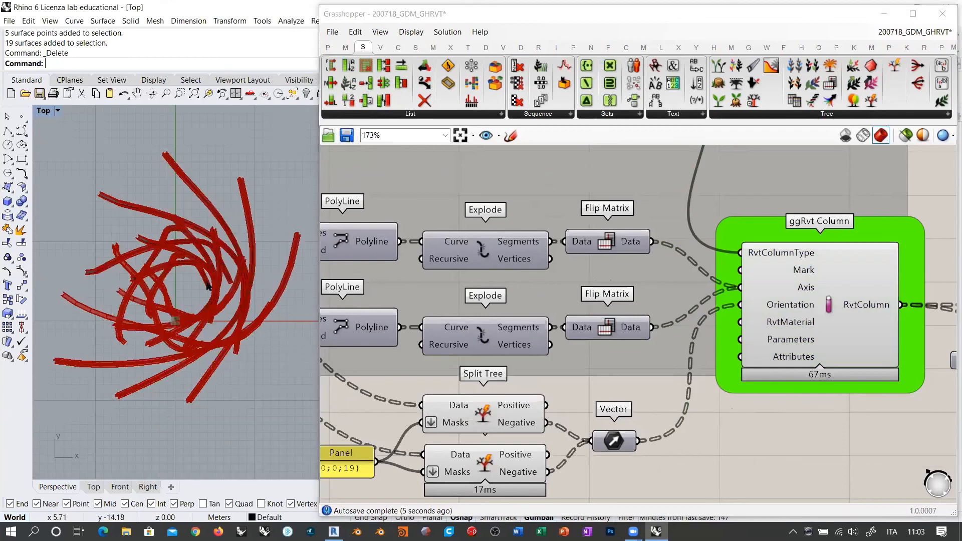
pyautogui.scroll(5, 89, 311)
pyautogui.scroll(-5, 114, 291)
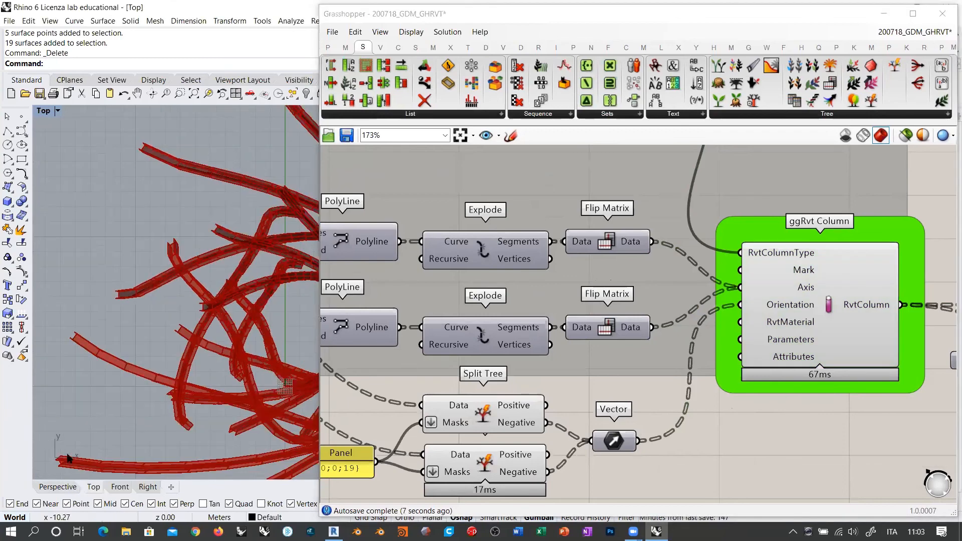
pyautogui.click(63, 487)
pyautogui.scroll(8, 202, 253)
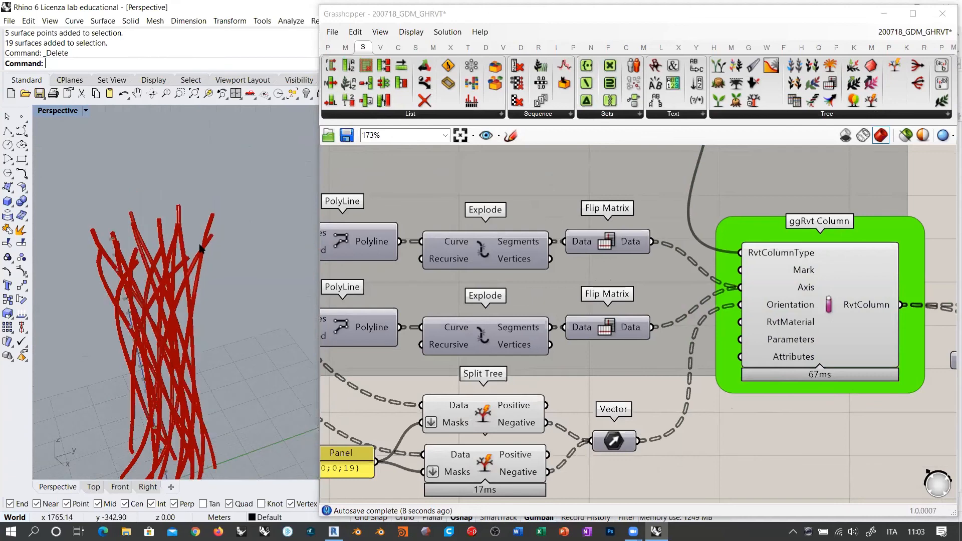
pyautogui.scroll(-8, 202, 253)
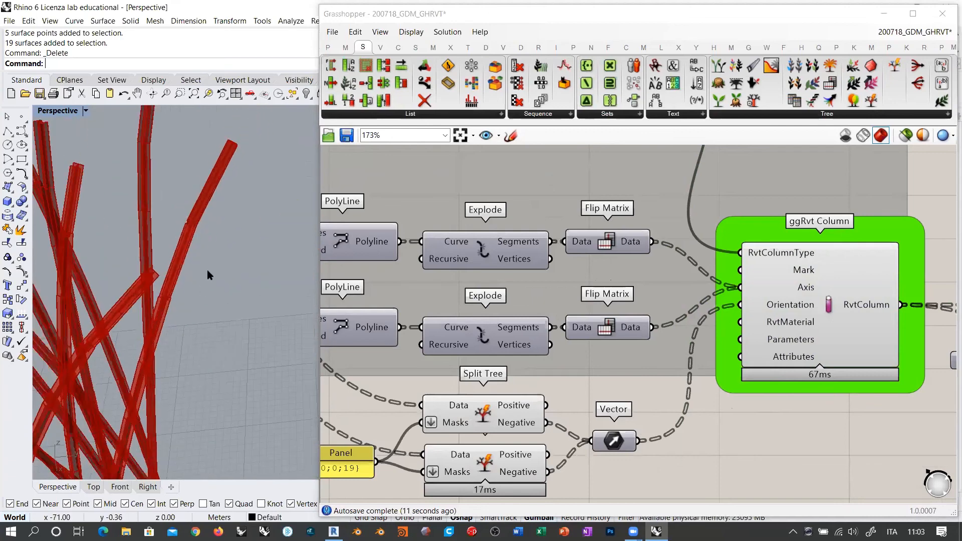
pyautogui.scroll(-2, 190, 326)
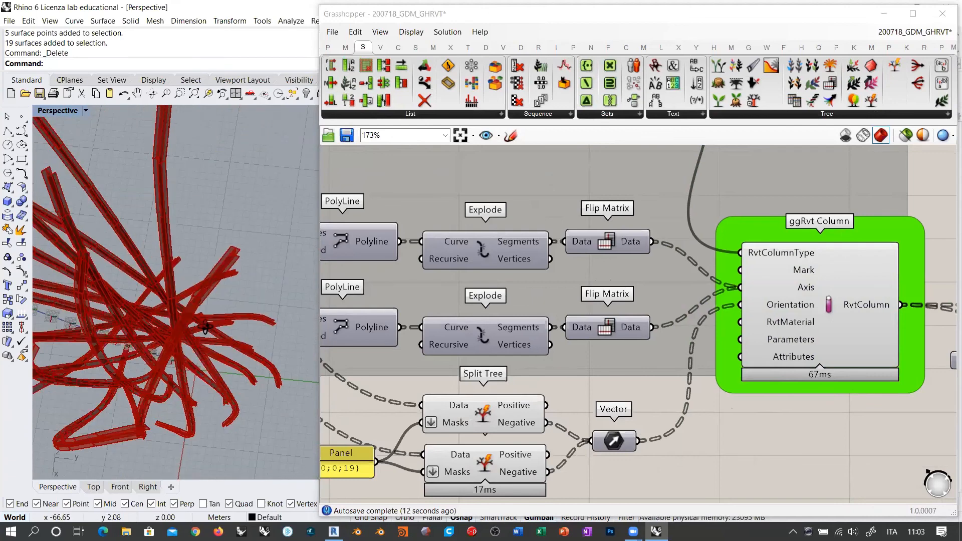
pyautogui.scroll(-2, 210, 321)
pyautogui.scroll(3, 228, 270)
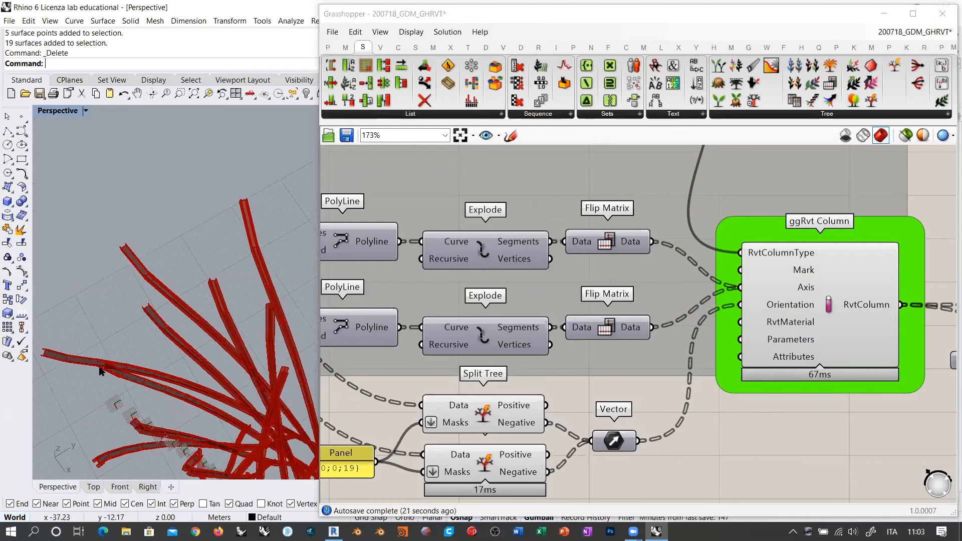
pyautogui.scroll(-3, 129, 345)
pyautogui.scroll(-2, 648, 371)
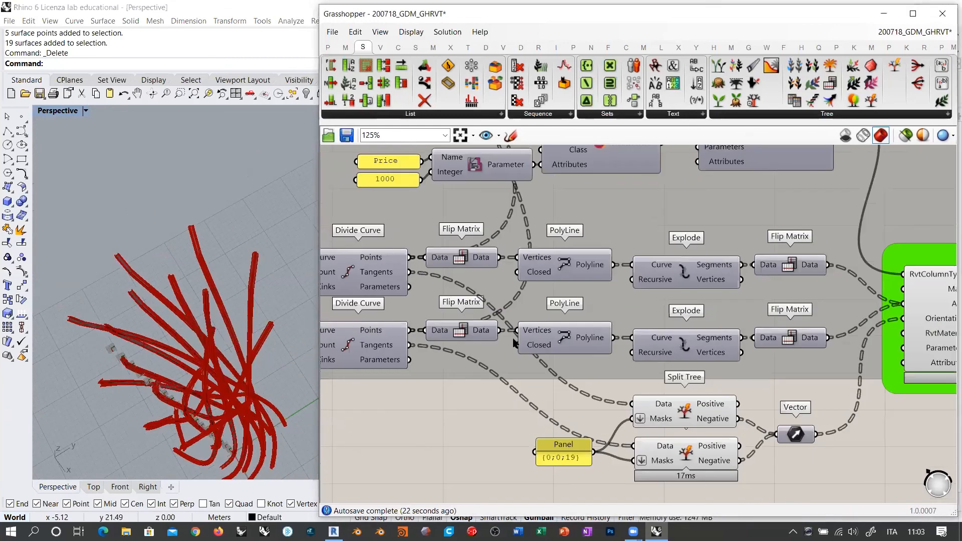